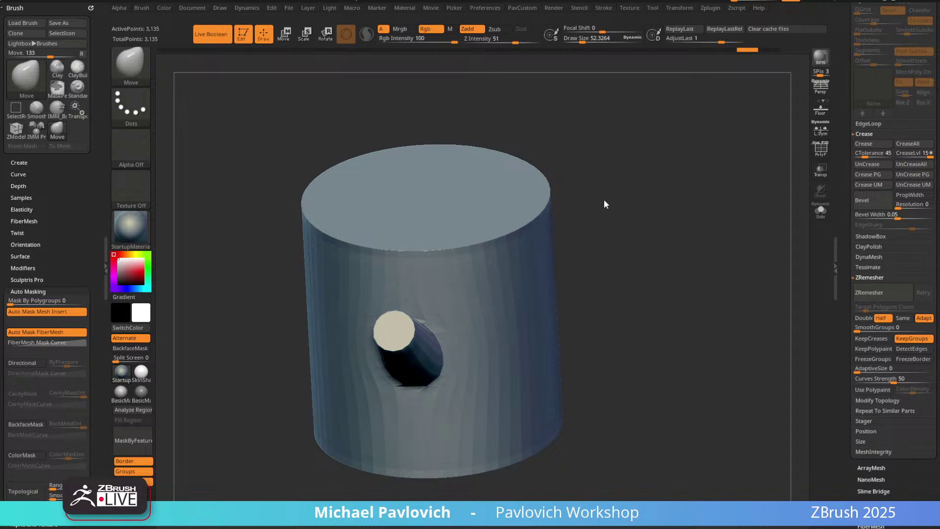
Turn off Live Boolean and delete the existing cylinder-with-spout subtool.
mouse_move(605, 204)
mouse_down()
mouse_move(800, 161)
mouse_move(674, 185)
mouse_move(774, 182)
mouse_up()
key(shift+f)
key(shift+f)
drag(841, 174, 842, 412)
click(215, 43)
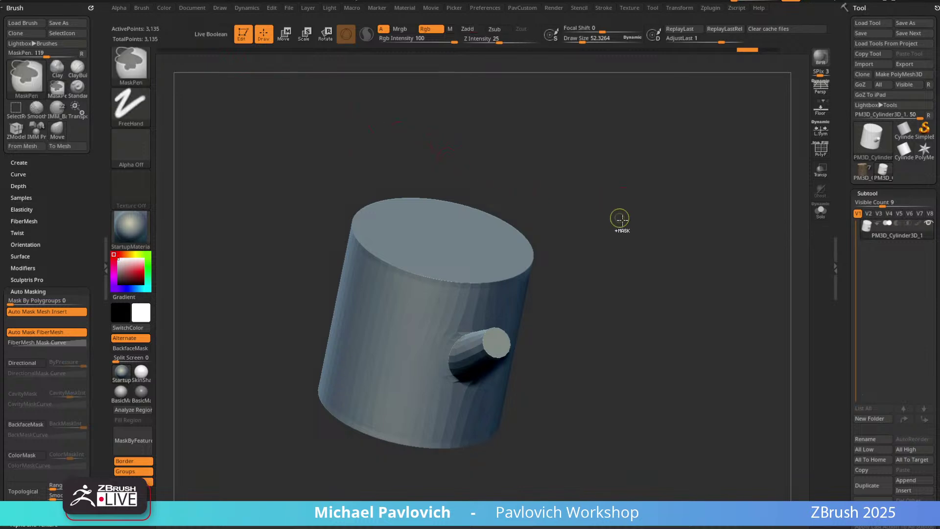
click(868, 504)
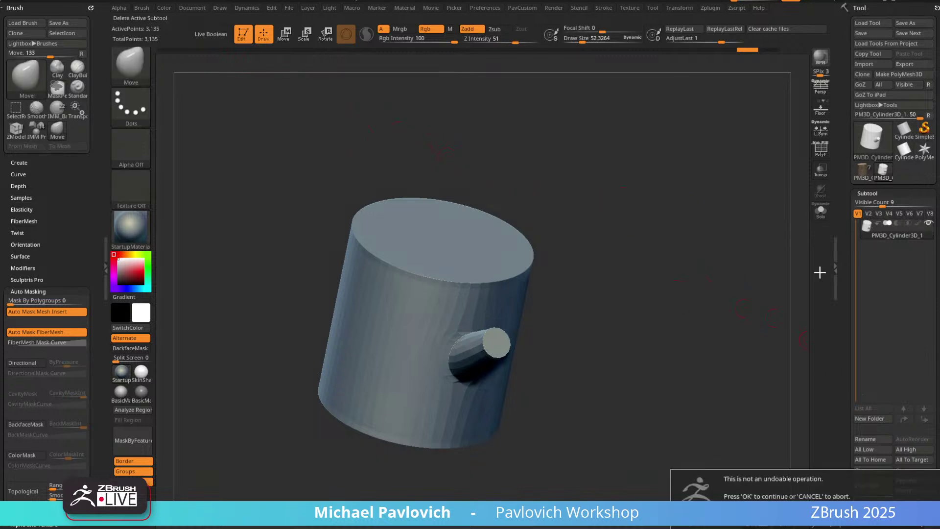
click(741, 516)
Load the Cylinder3D_1 primitive, show its polyframe and convert it to a PolyMesh3D.
click(873, 141)
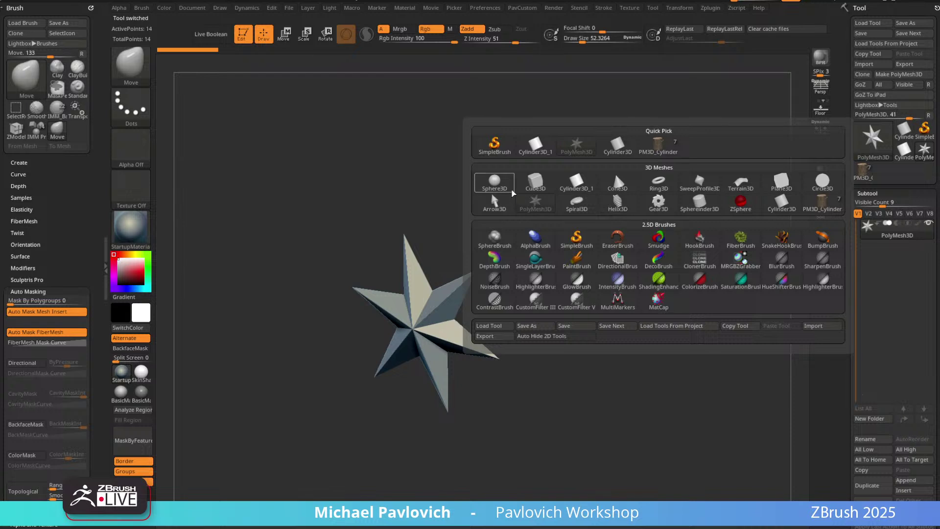
click(576, 182)
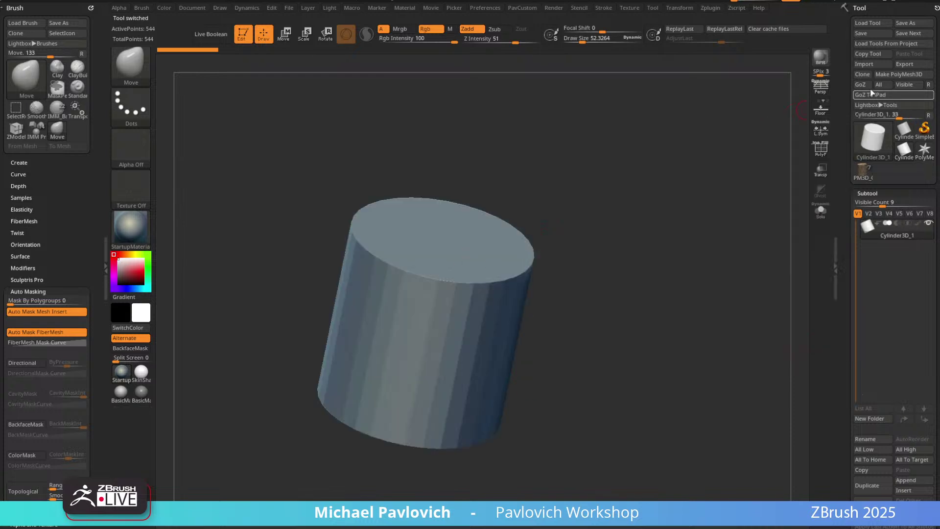
click(819, 154)
alt+drag(693, 236, 689, 202)
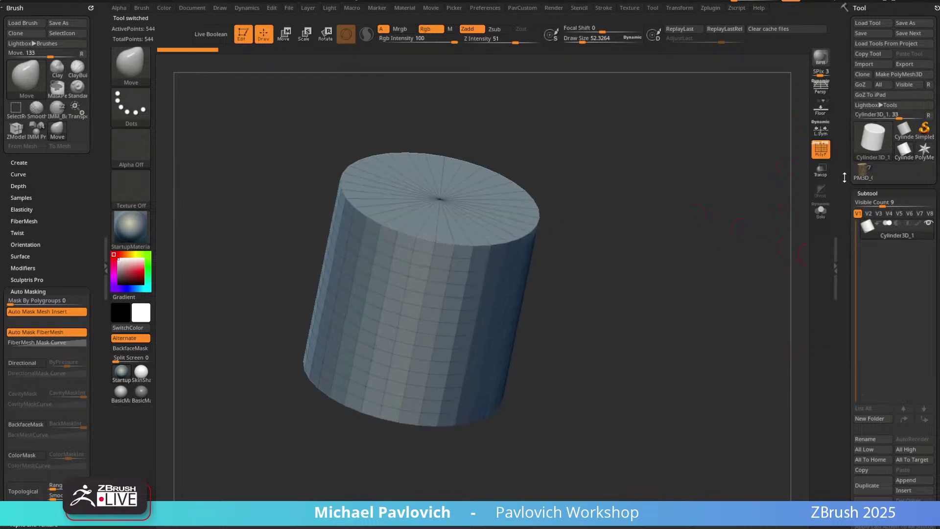
click(900, 74)
drag(838, 224, 843, 100)
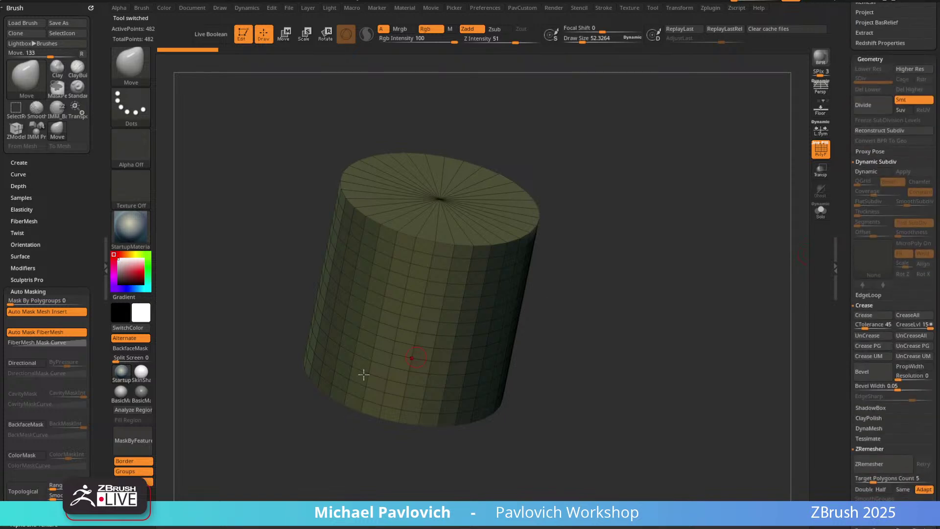
Assign the SkinShade4 material and split the cylinder into polygroups by normals.
click(141, 372)
drag(840, 332, 844, 306)
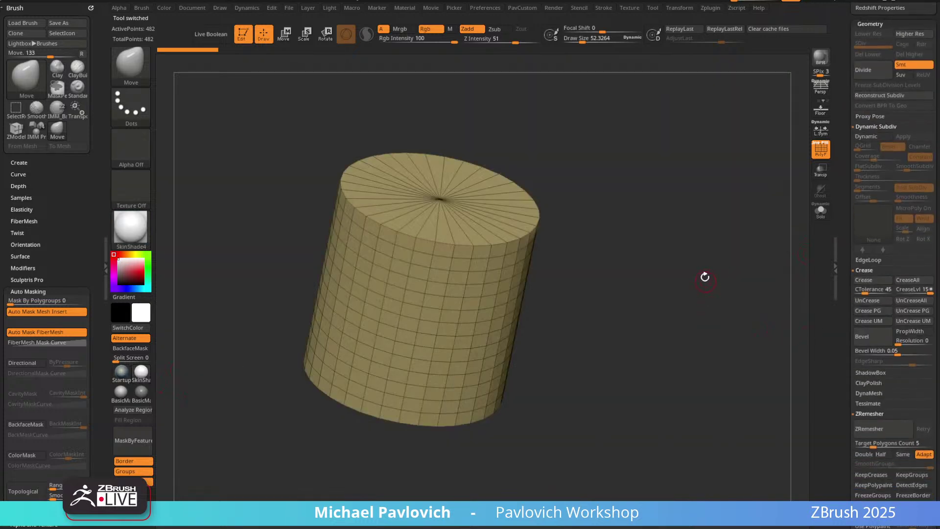
key(3)
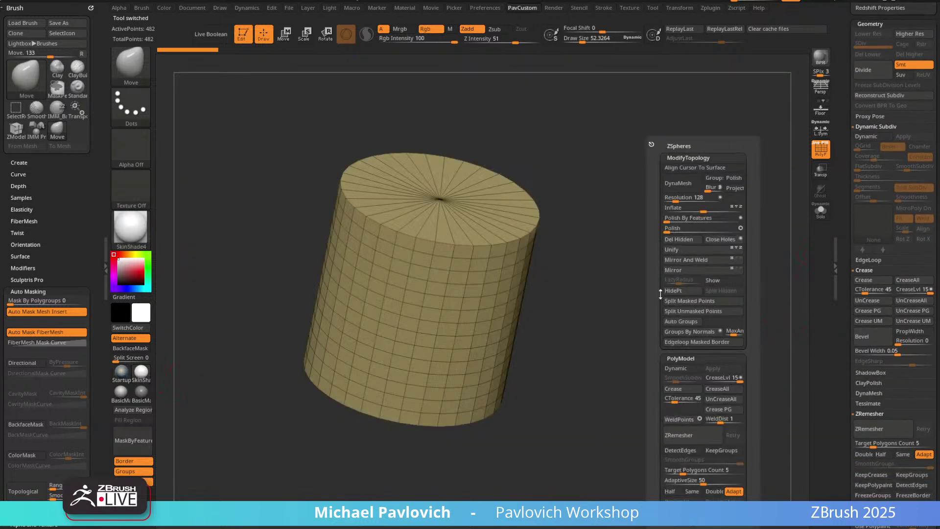
click(708, 333)
Try to insert a Cylinder16 from the IMM_Base_Primitives brush on the cylinder's side.
key(b)
key(i)
key(p)
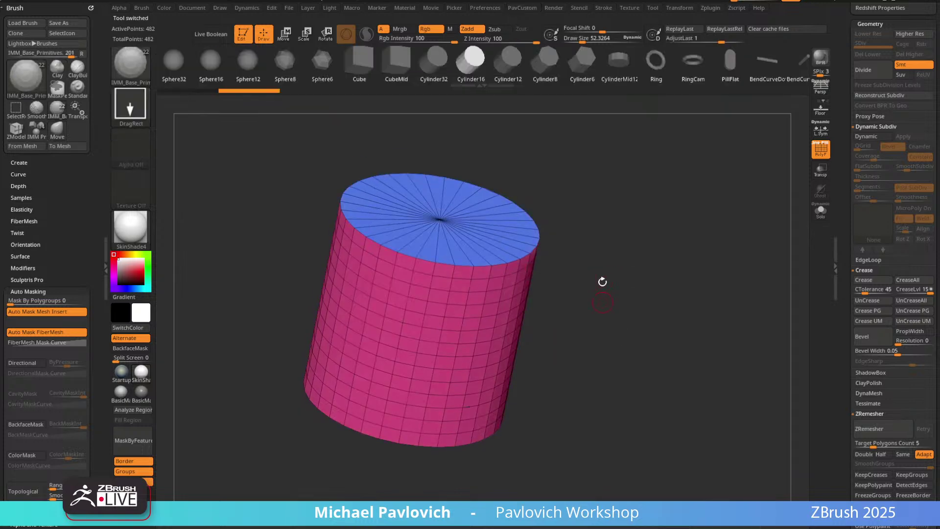
key(m)
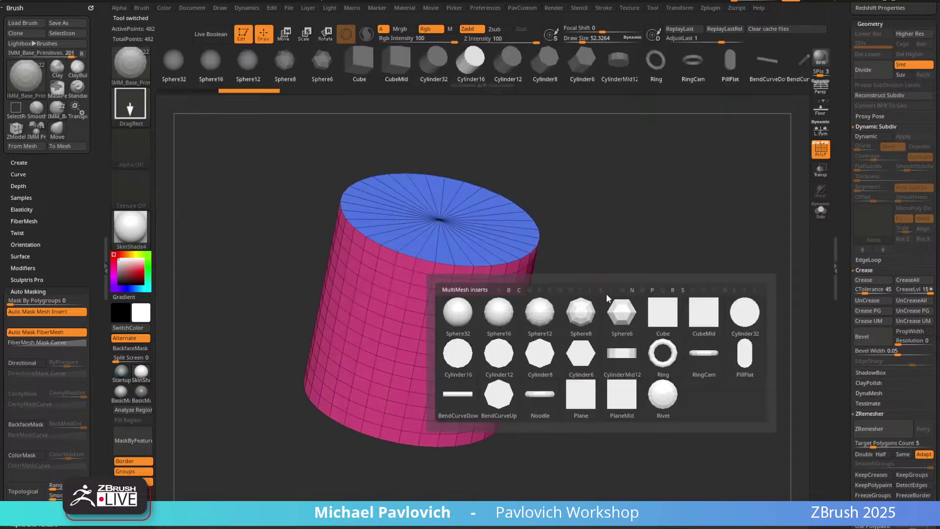
click(466, 349)
right_drag(466, 349, 473, 333)
drag(474, 317, 498, 330)
right_drag(497, 329, 573, 302)
key(w)
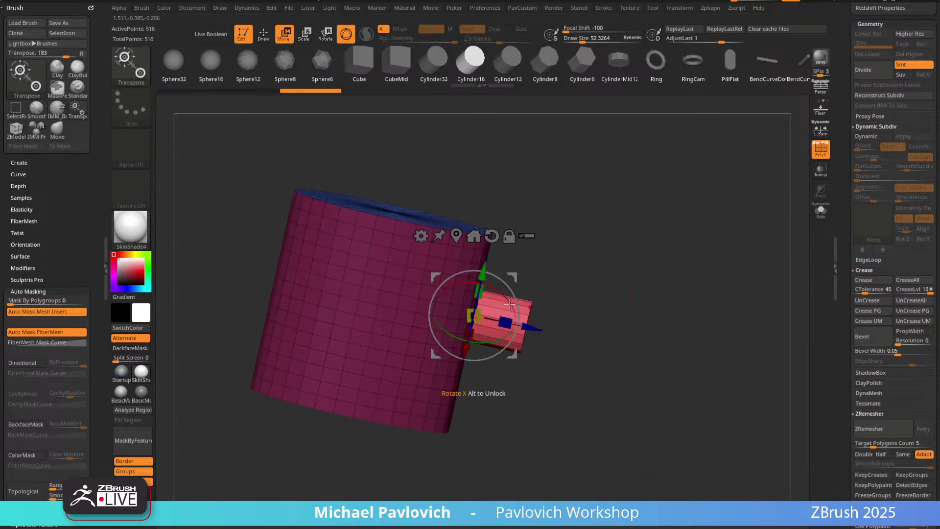
key(ctrl+z)
Insert a smaller cylinder on the side of the main cylinder with the IMM Primitives brush.
key(b)
key(i)
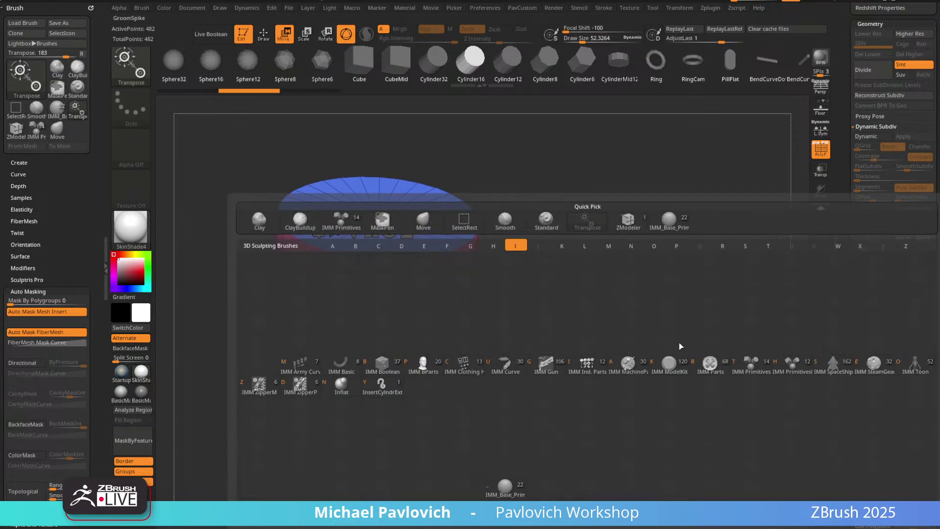
click(751, 366)
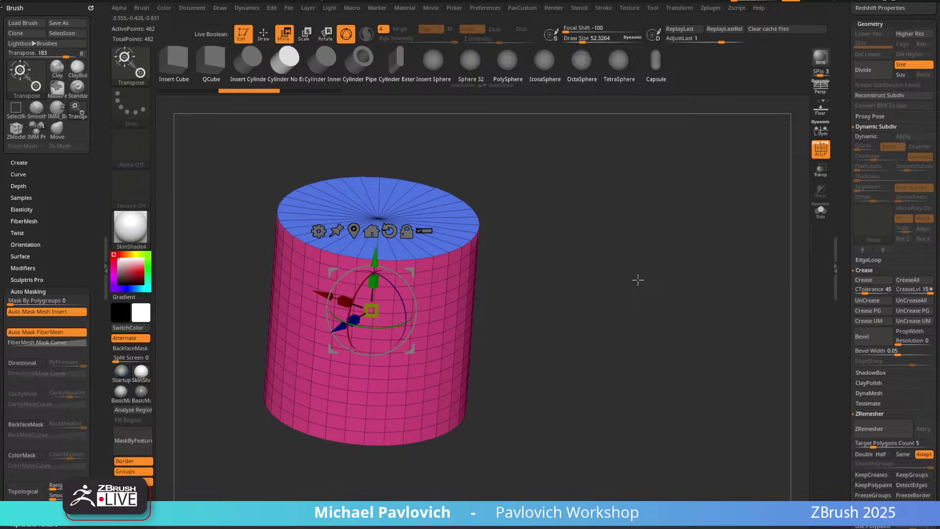
mouse_move(636, 279)
mouse_down()
mouse_move(633, 251)
mouse_move(619, 277)
mouse_up()
key(q)
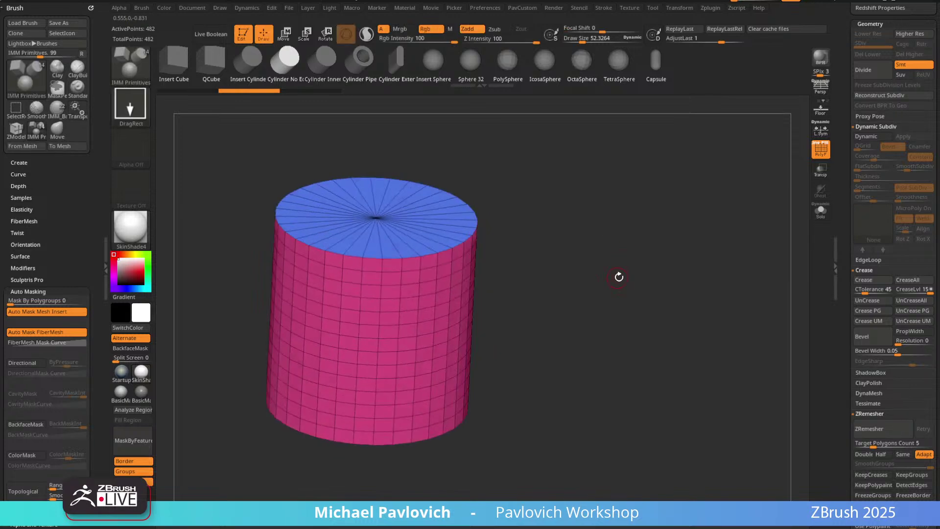
key(m)
click(600, 311)
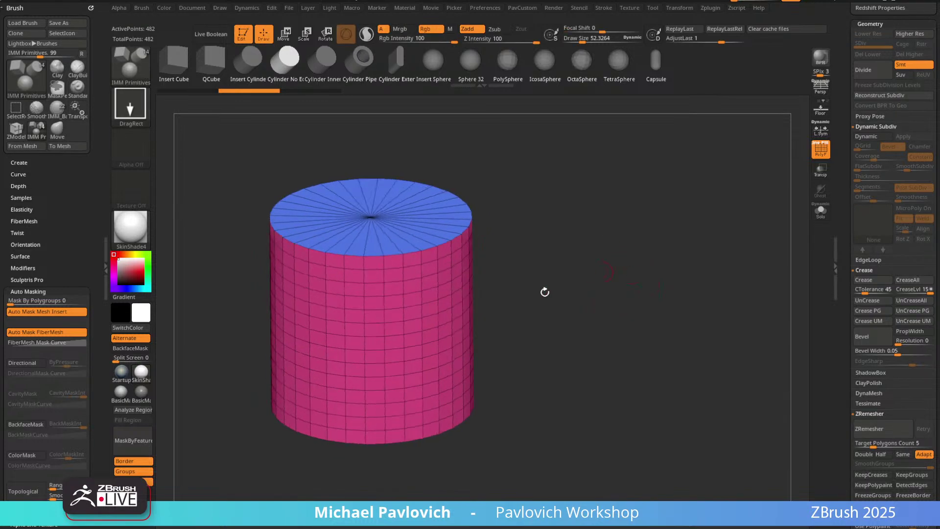
mouse_move(451, 318)
mouse_down()
mouse_move(505, 314)
mouse_move(510, 297)
mouse_move(474, 283)
mouse_move(474, 306)
mouse_up()
Reposition and tilt the inserted cylinder so it projects from the main cylinder at an upward angle.
key(w)
drag(472, 317, 475, 337)
drag(471, 297, 462, 310)
key(q)
ctrl+right_drag(588, 250, 592, 277)
right_drag(623, 248, 584, 278)
Choose the ZModeler brush and regroup the mesh by normals so the inserted cylinder's cap gets its own polygroup.
key(b)
key(z)
key(m)
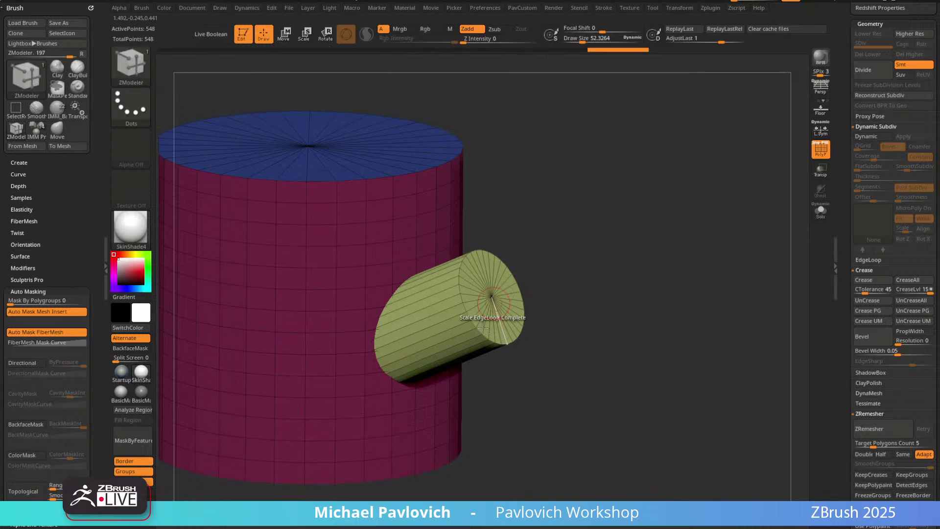
key(grave)
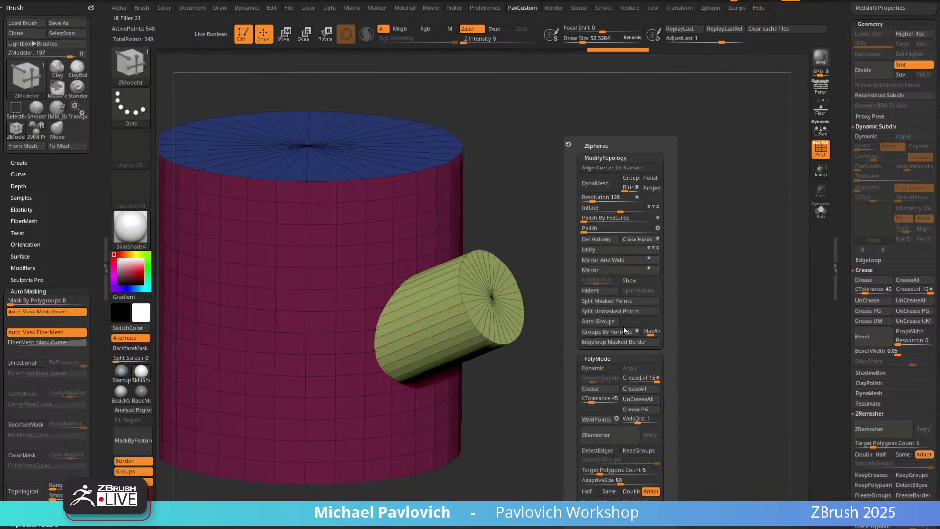
click(606, 331)
Scale down the complete edge loop at the inserted cylinder's outer end to taper it into a spout.
key(space)
key(space)
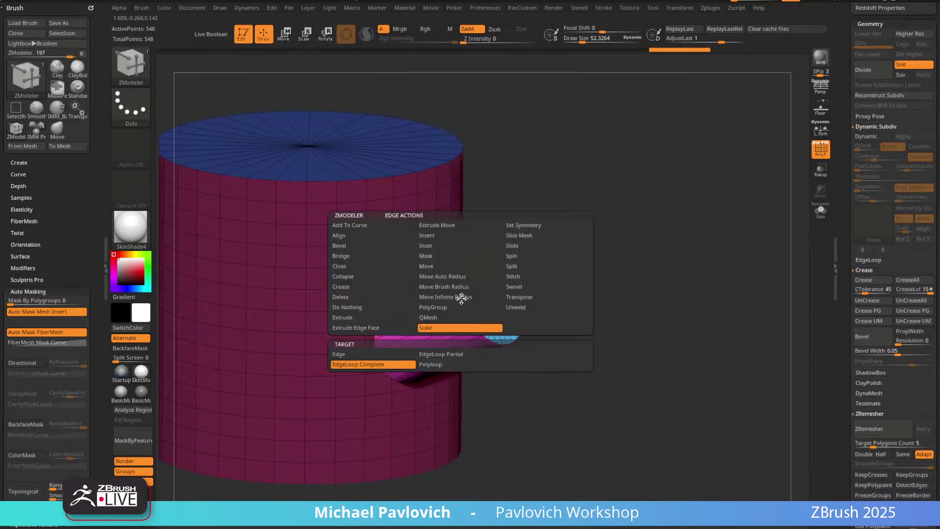
right_drag(578, 235, 610, 199)
drag(524, 279, 501, 252)
right_drag(501, 252, 663, 235)
Turn on dynamic subdivision and crease the polygroup borders.
key(d)
key(2)
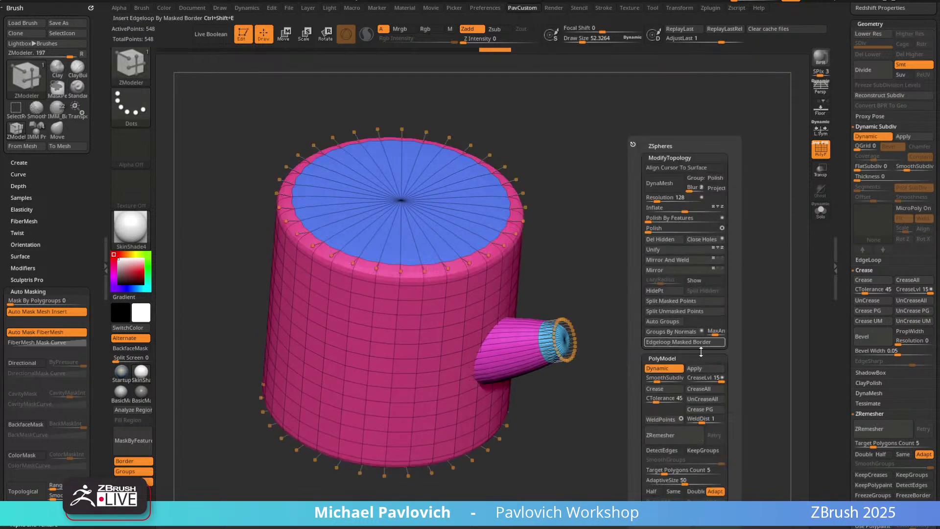
click(704, 410)
ctrl+right_drag(583, 366, 590, 289)
Mask the main cylinder so that only the tapered spout can be transformed.
key(w)
right_drag(481, 282, 514, 273)
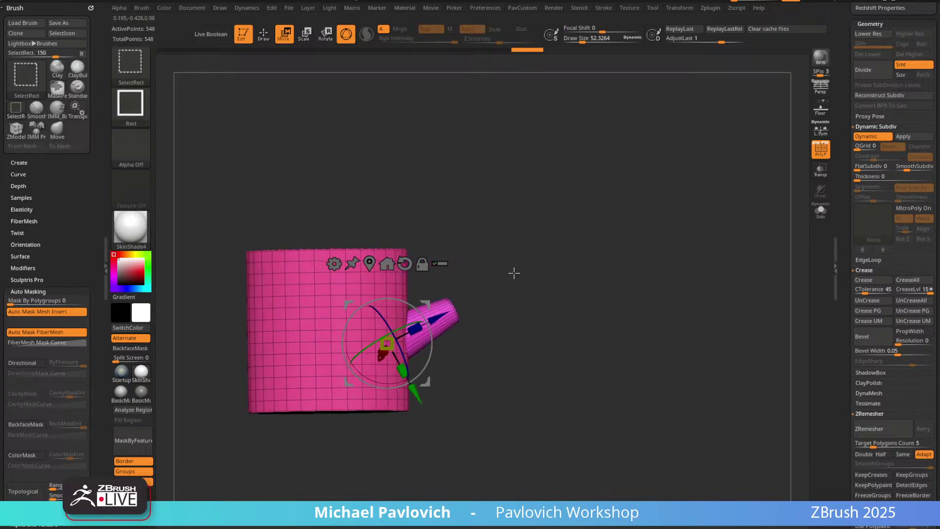
ctrl+shift+drag(515, 273, 448, 340)
key(ctrl+shift+a)
ctrl+click(567, 248)
ctrl+shift+click(575, 230)
ctrl+click(579, 223)
shift+right_drag(579, 223, 482, 271)
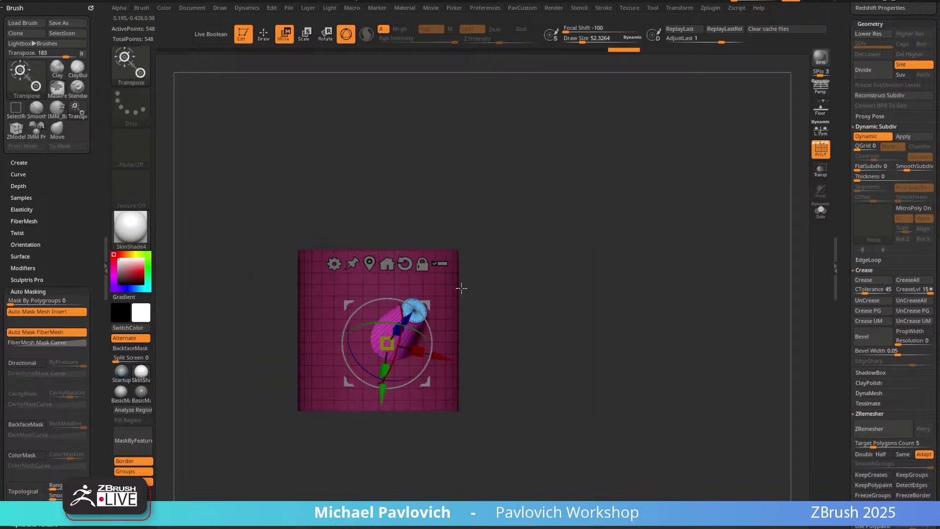
Realign the unmasked spout sideways on the main cylinder and clear the mask.
drag(410, 323, 389, 321)
key(q)
mouse_move(500, 257)
right_down()
mouse_move(589, 243)
mouse_move(595, 281)
right_up()
ctrl+drag(605, 257, 625, 269)
Apply the dynamic subdivision to the mesh and delete the lower subdivision levels.
key(space)
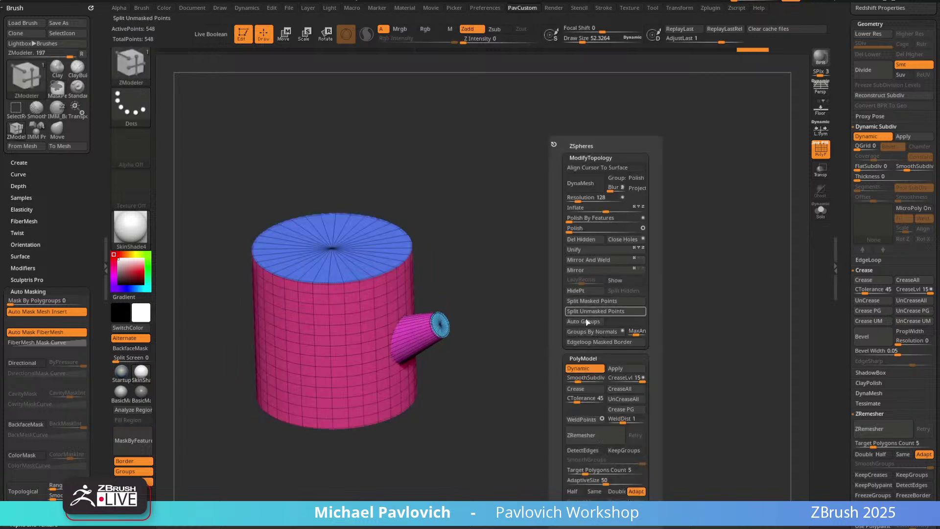
click(627, 367)
scroll(869, 117, up, 2)
click(869, 113)
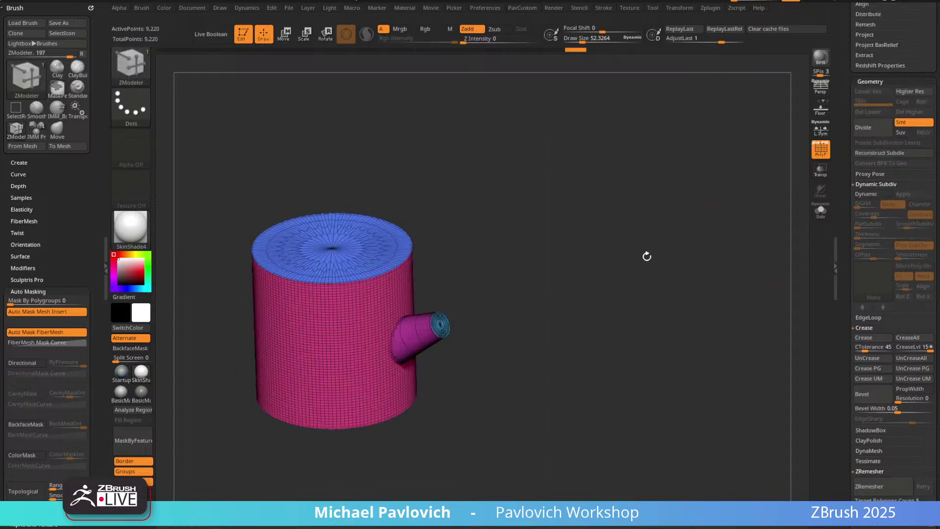
Fuse the spout and the main cylinder into one mesh with the gizmo's union remesh.
key(w)
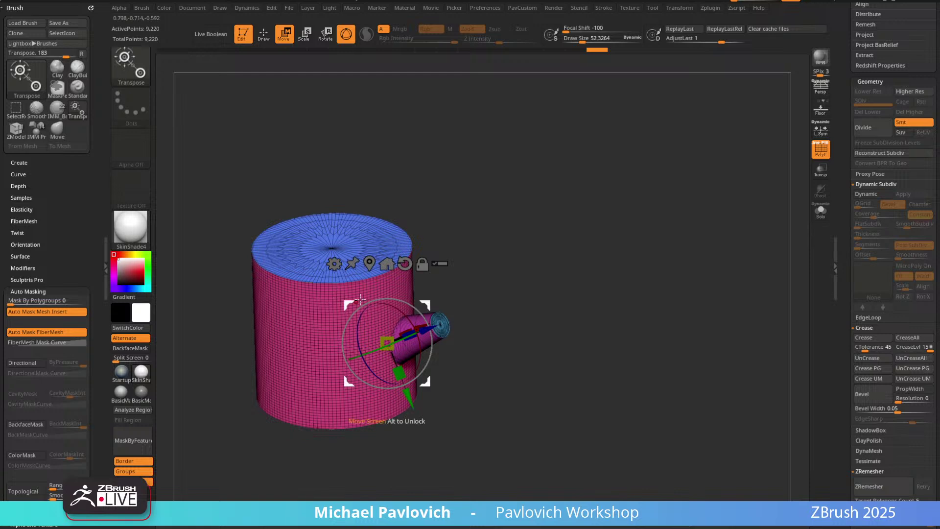
click(335, 265)
click(515, 323)
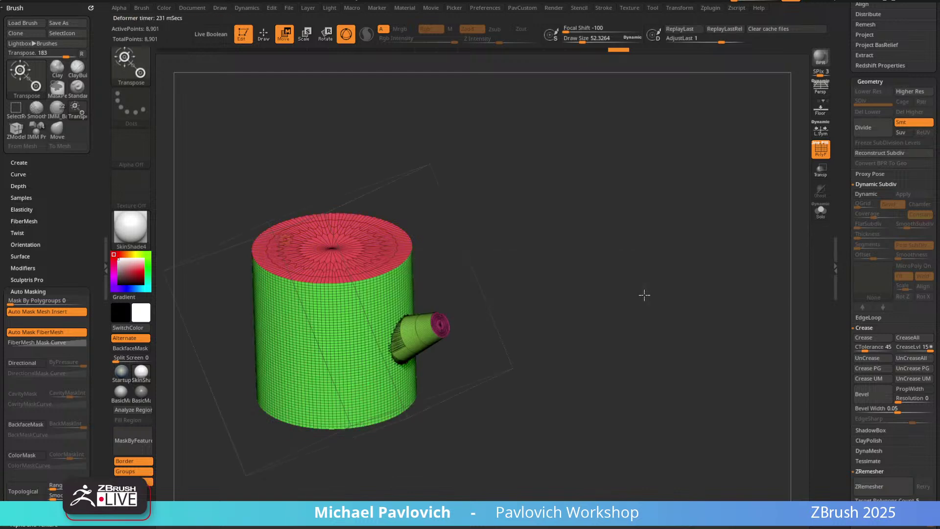
ZRemesh the fused mesh at Half density with AdaptiveSize 0, KeepGroups on and SmoothGroups 0.
key(q)
key(2)
click(610, 493)
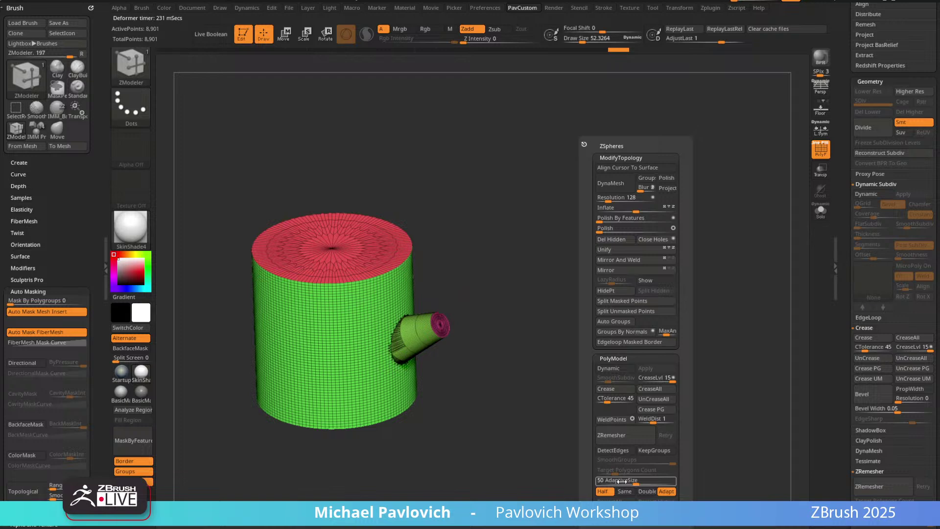
drag(626, 481, 590, 483)
click(647, 452)
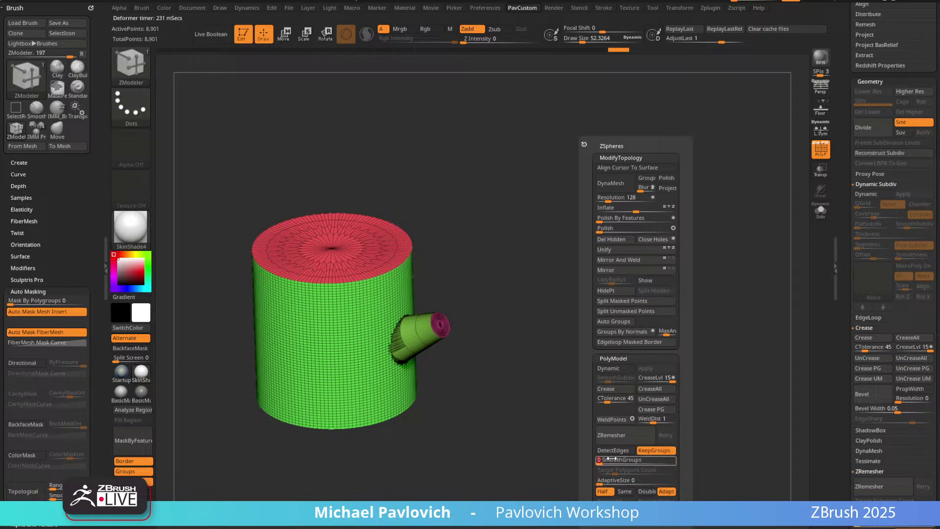
click(626, 435)
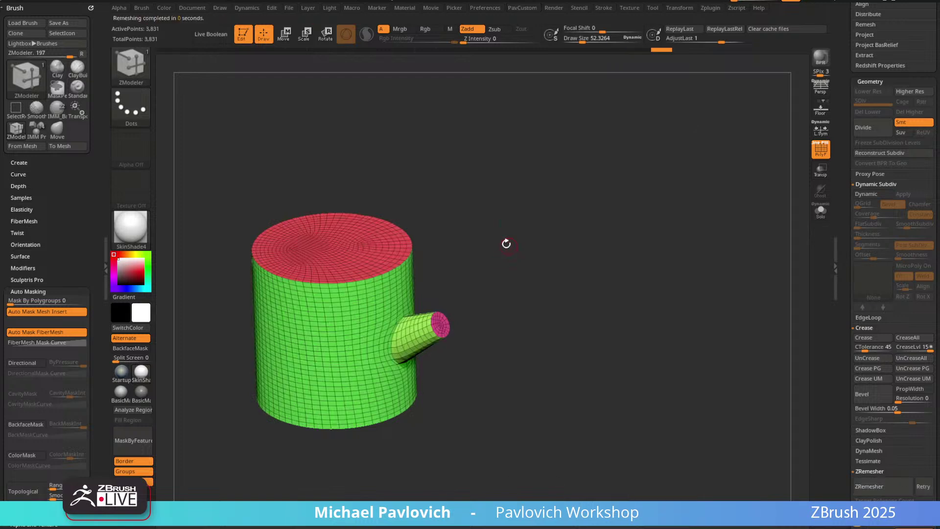
Turn on dynamic subdivision for the remeshed model and hide the polyframe to check the smoothed surface.
drag(506, 243, 656, 241)
key(d)
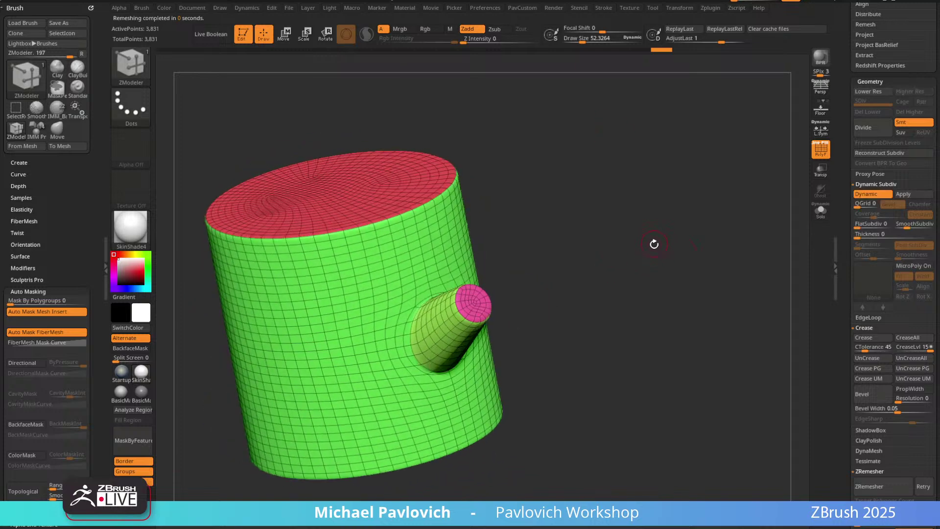
click(822, 150)
alt+drag(735, 205, 537, 255)
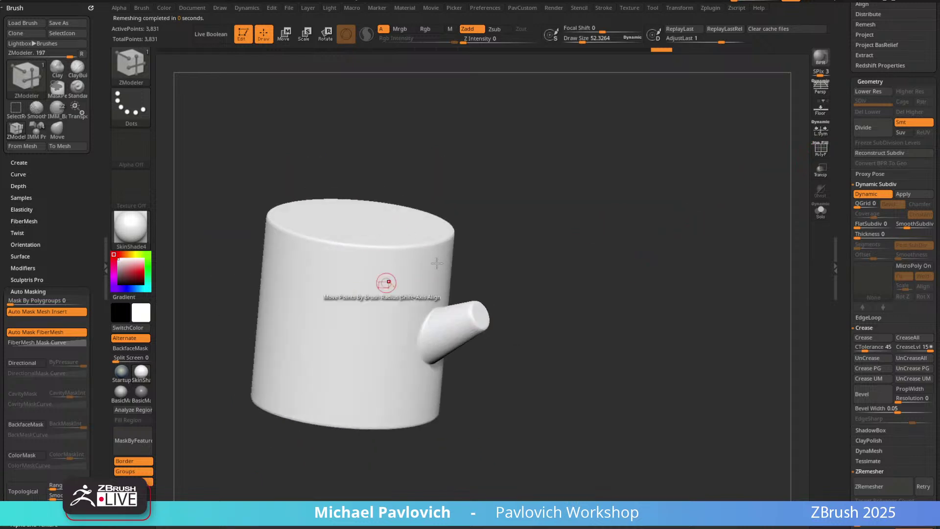
alt+drag(602, 225, 628, 223)
Switch to the Standard brush with a draw size of about 183 and show the polyframe again.
key(b)
key(s)
key(t)
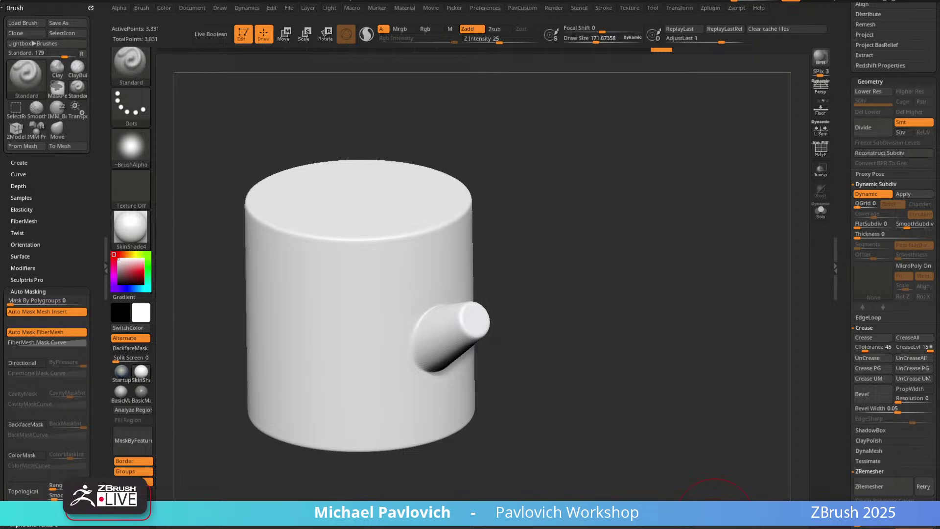
click(819, 151)
alt+drag(608, 198, 637, 214)
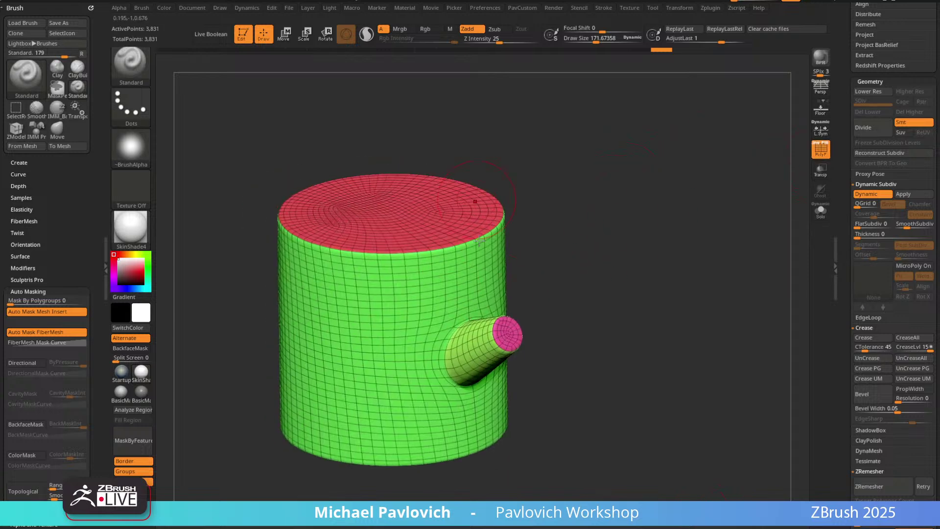
key(s)
click(568, 227)
mouse_move(634, 253)
alt+mouse_down()
mouse_move(642, 252)
mouse_move(644, 229)
alt+mouse_up()
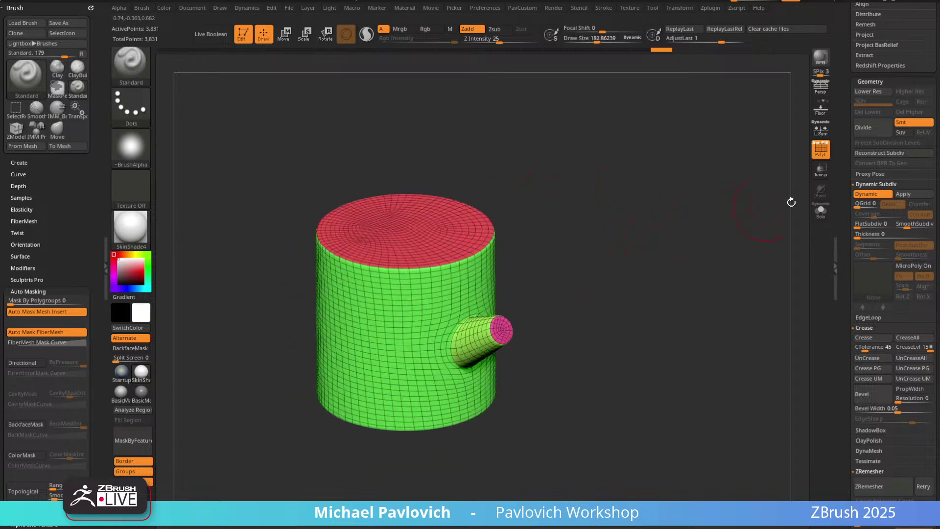
drag(844, 188, 845, 300)
alt+drag(707, 242, 710, 264)
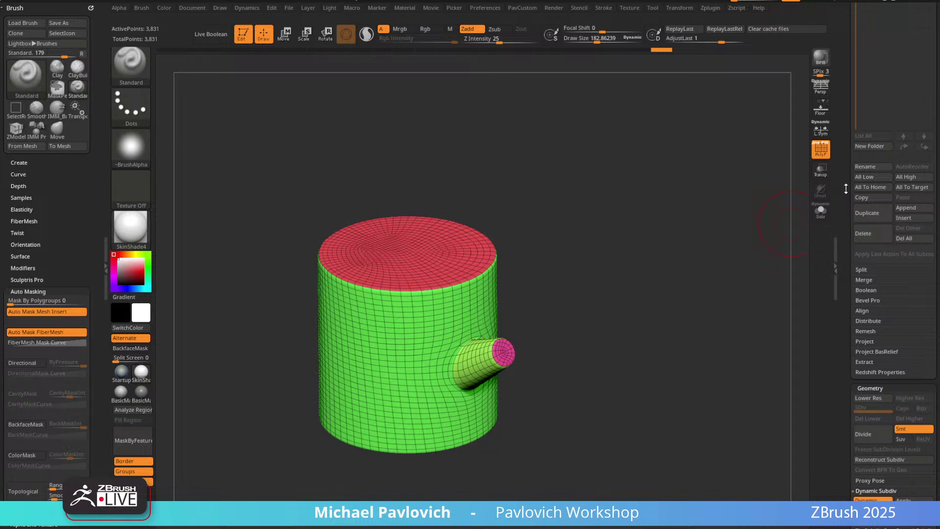
drag(846, 189, 842, 299)
alt+drag(712, 290, 706, 262)
drag(846, 282, 846, 100)
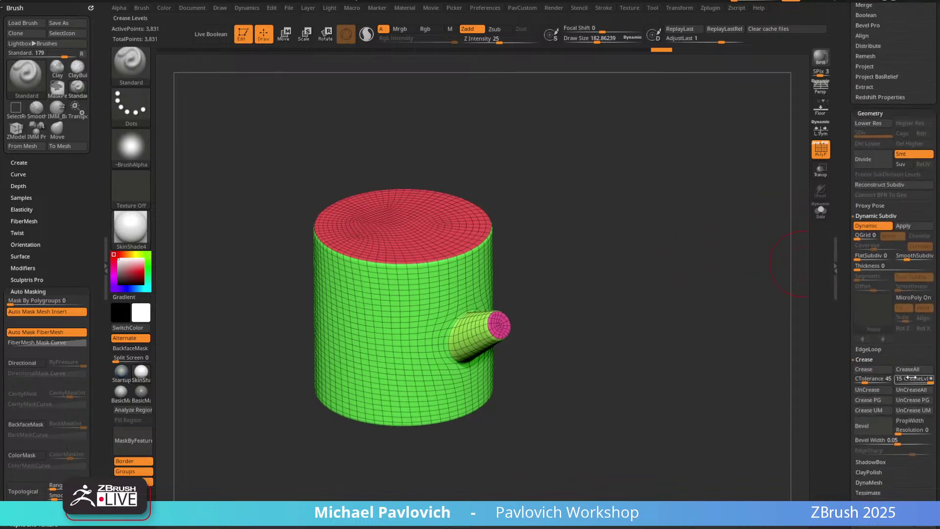
Set the crease level to 2, and display the model without polyframe in the StartupMaterial to judge its edges.
drag(917, 380, 902, 381)
key(Return)
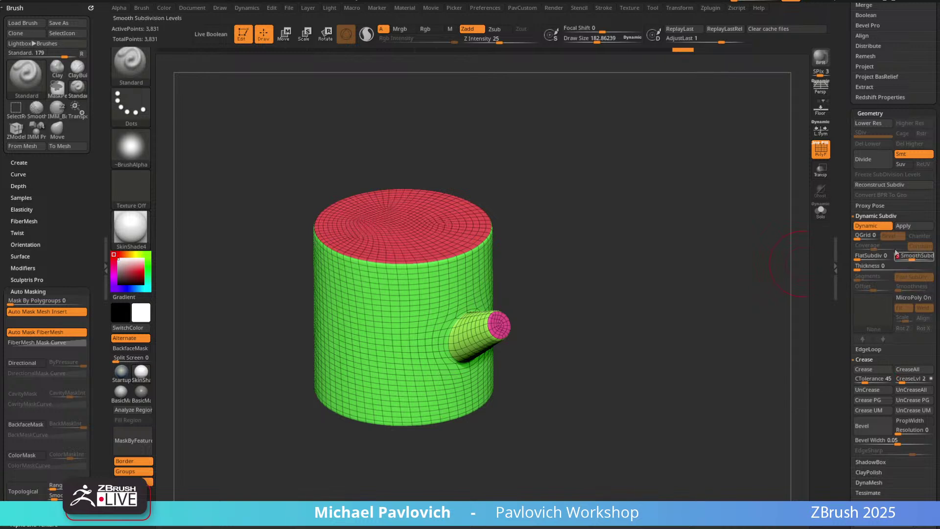
click(821, 149)
click(121, 373)
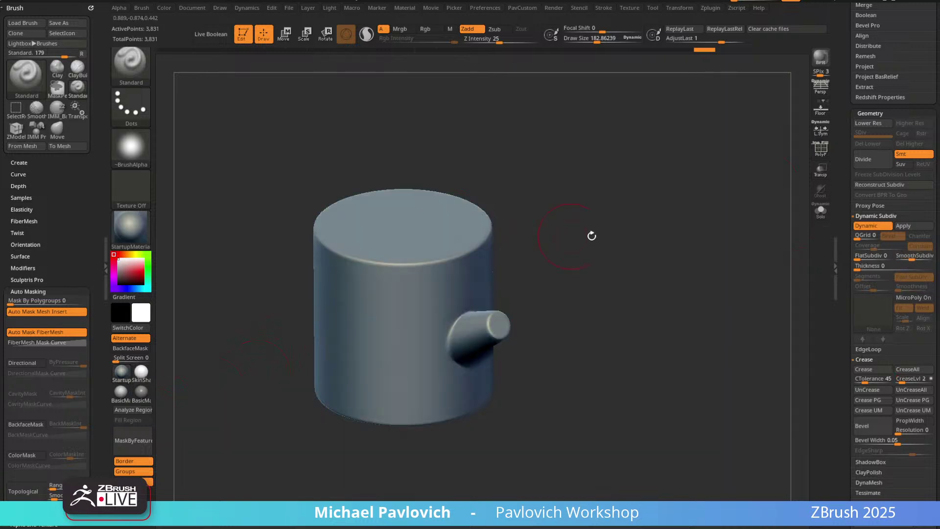
drag(592, 235, 686, 262)
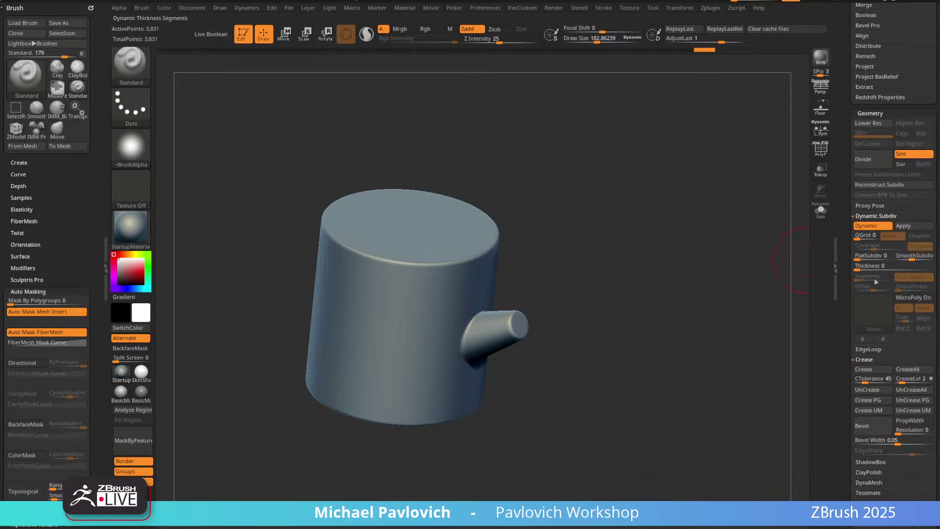
Set the crease level to 3 and the smooth dynamic subdivision to 4.
click(906, 380)
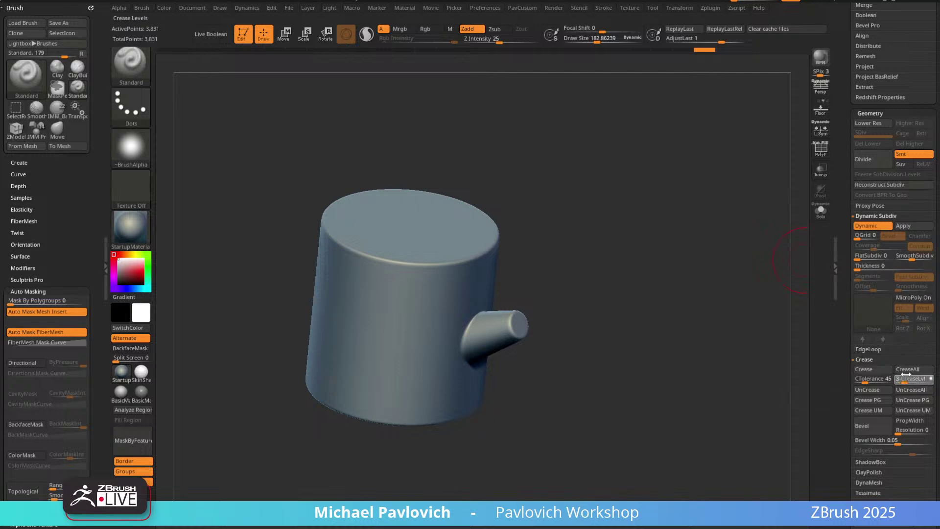
text(3)
click(914, 256)
text(4)
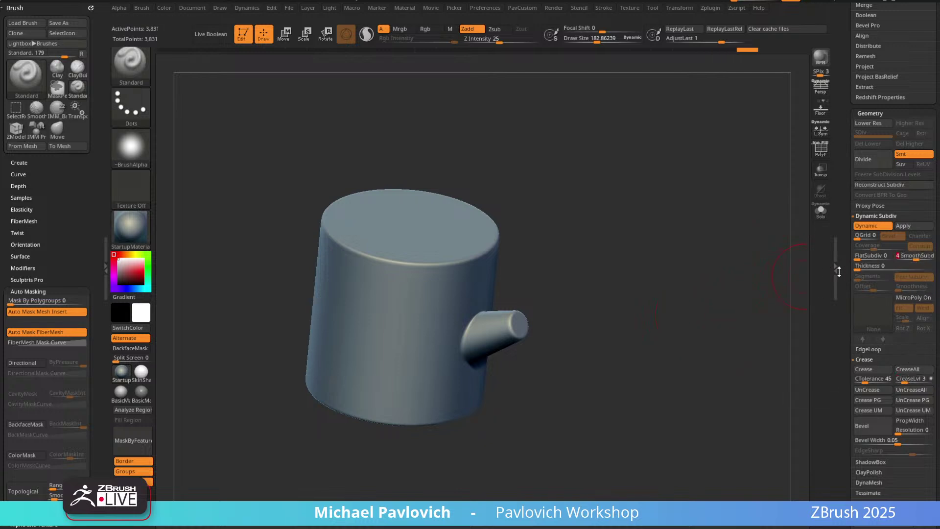
Crease the mesh along its polygroup borders.
scroll(853, 333, down, 3)
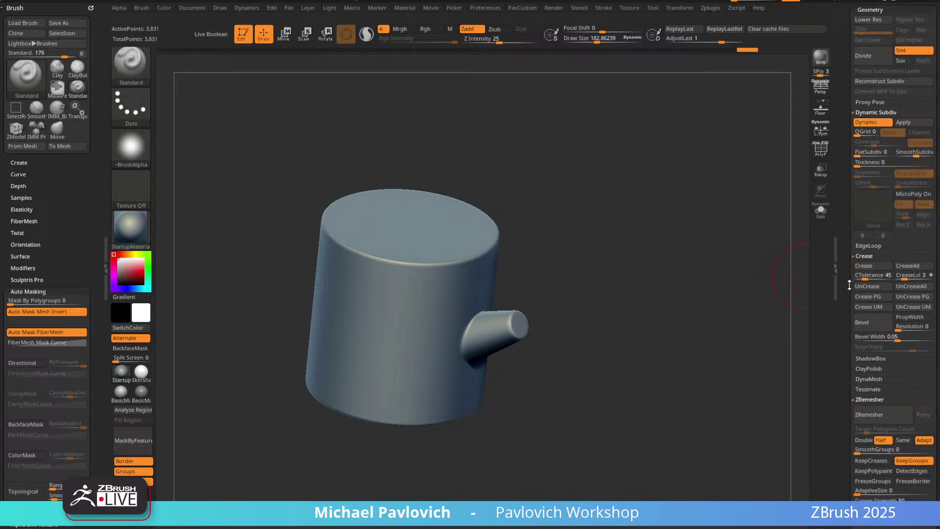
click(879, 300)
drag(705, 272, 704, 300)
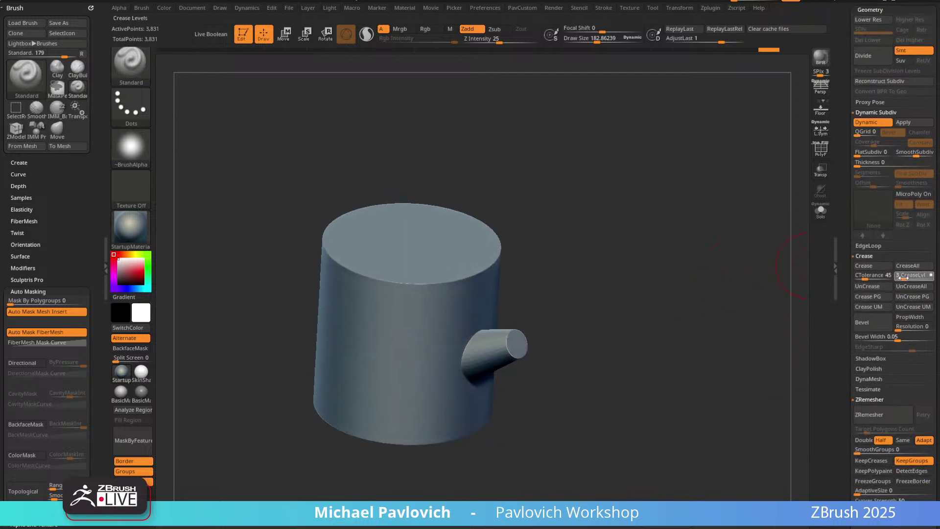
Set the crease level to 2 and the smooth dynamic subdivision to 3.
key(Return)
click(911, 152)
text(3)
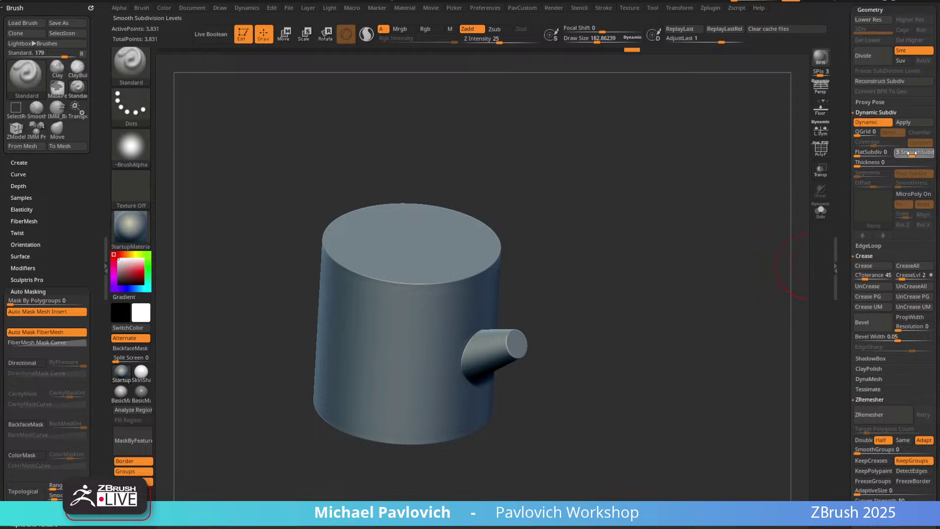
key(Return)
Set the crease level to 1 and the smooth dynamic subdivision to 2, and inspect the edges.
click(899, 276)
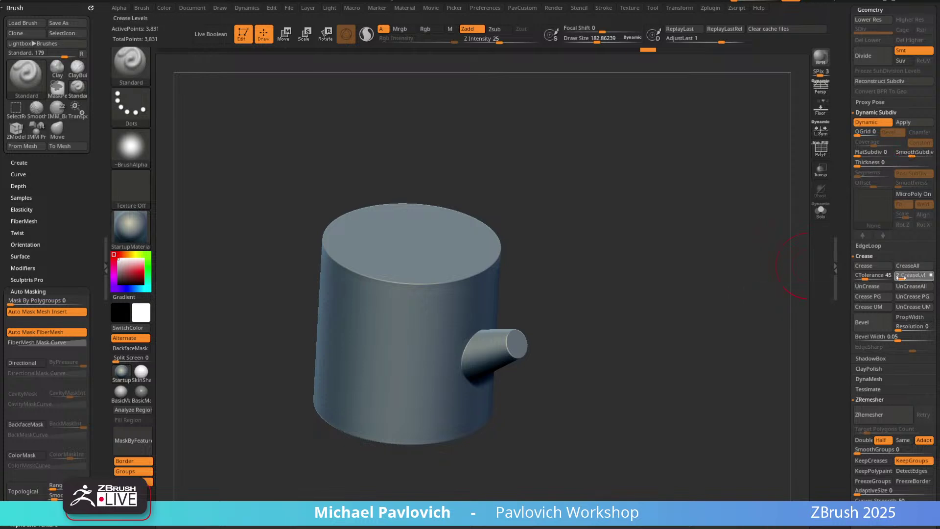
text(1)
key(Return)
click(912, 153)
text(2)
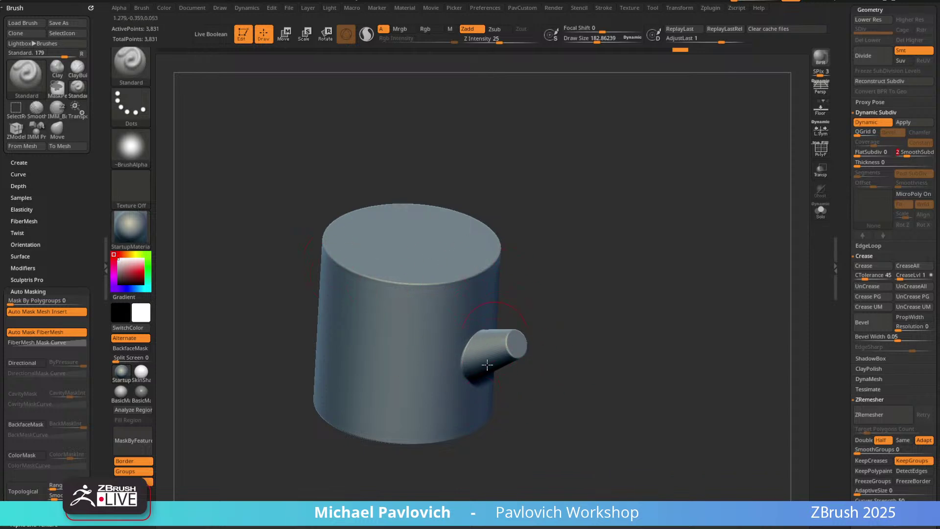
drag(573, 311, 617, 287)
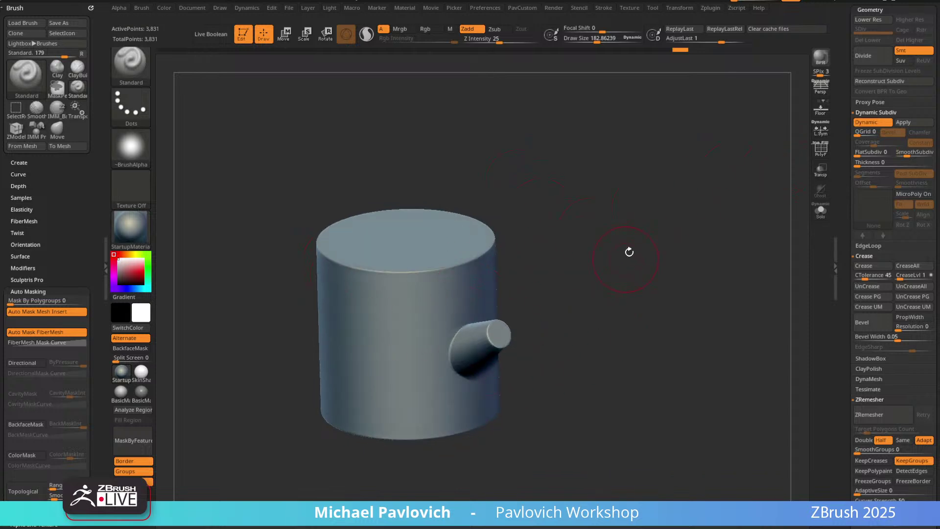
Compare the model with and without dynamic subdivision, and apply it as real subdivision levels.
key(shift+d)
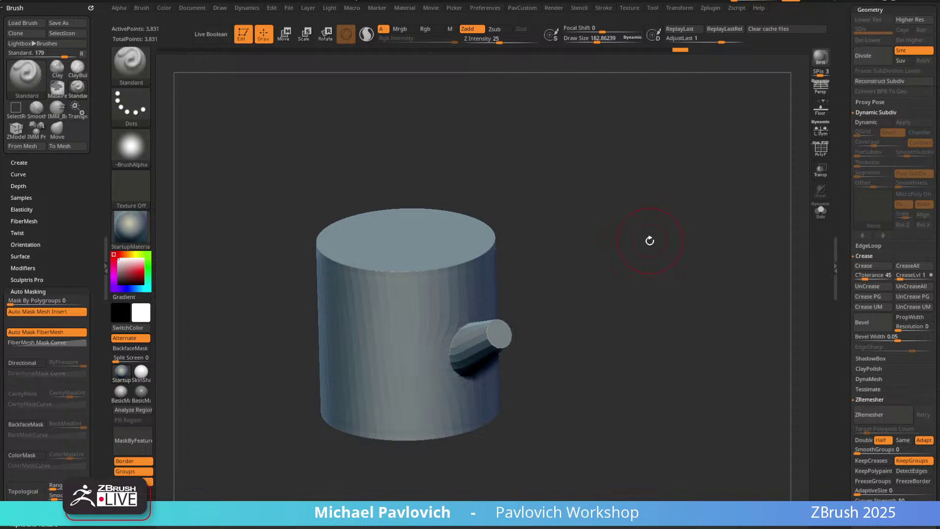
key(d)
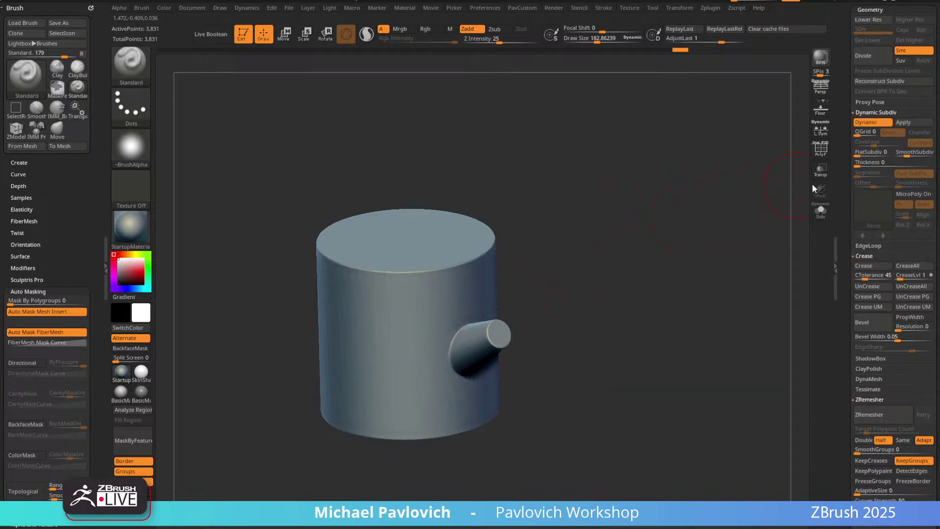
click(904, 122)
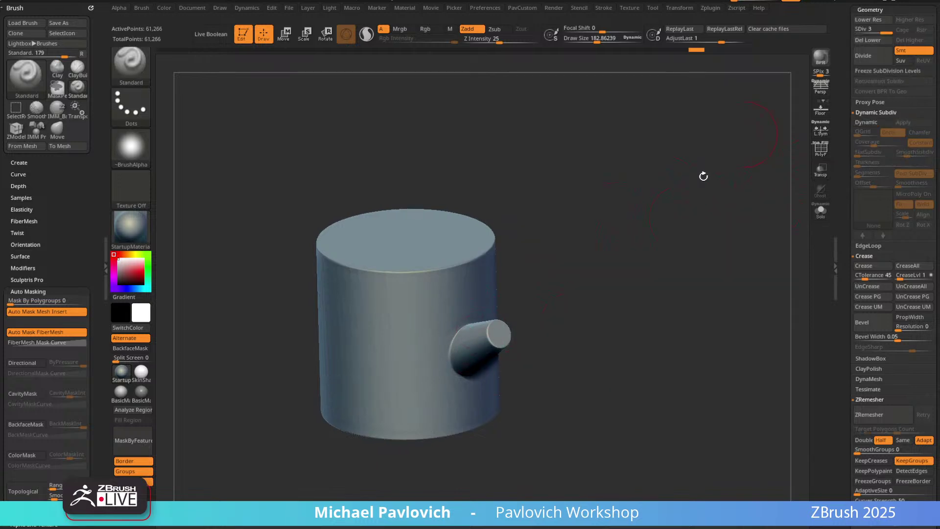
Smooth the junction between the spout and the cylinder with the Smooth brush, and set the draw size to about 135.
mouse_move(635, 231)
alt+mouse_down()
mouse_move(657, 238)
mouse_move(683, 215)
alt+mouse_up()
mouse_move(500, 331)
shift+mouse_down()
mouse_move(479, 312)
mouse_move(485, 343)
shift+mouse_up()
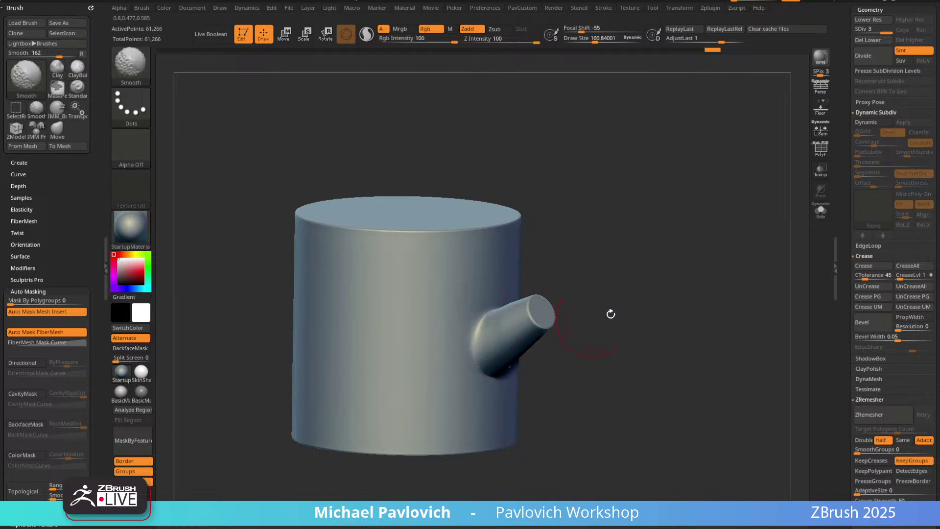
drag(611, 314, 490, 275)
key(s)
drag(501, 364, 499, 363)
shift+drag(500, 364, 523, 334)
mouse_move(671, 189)
mouse_down()
mouse_move(722, 195)
mouse_move(715, 240)
mouse_move(653, 254)
mouse_up()
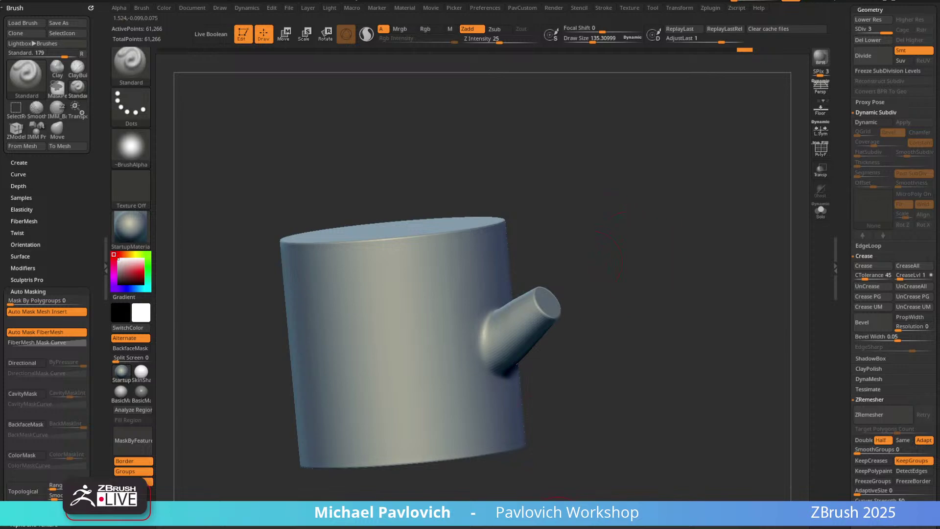
Switch to the browser and look through the channel's video list and the YouTube home feed.
key(alt+Tab)
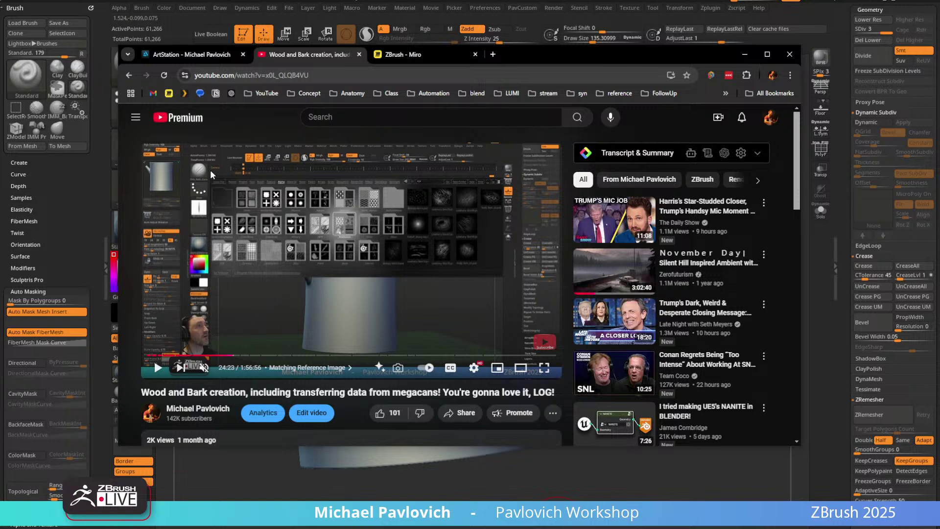
click(129, 76)
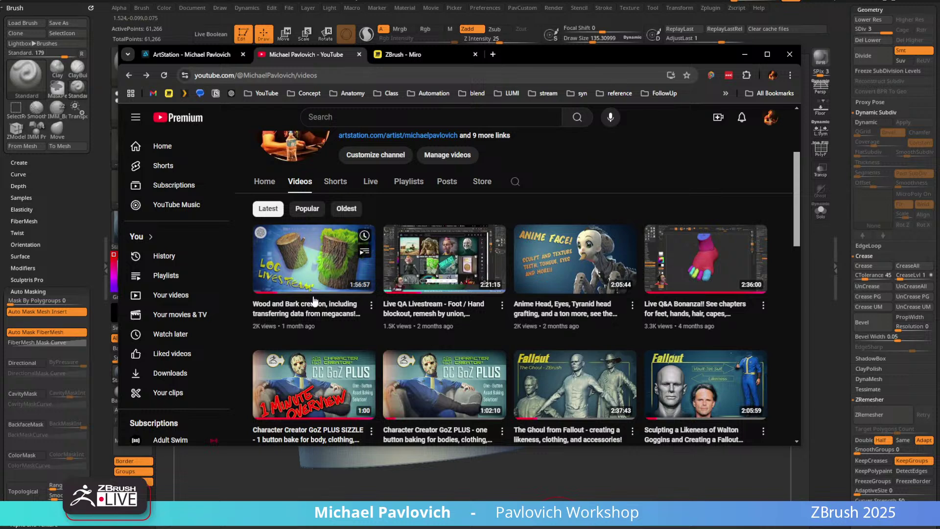
click(162, 147)
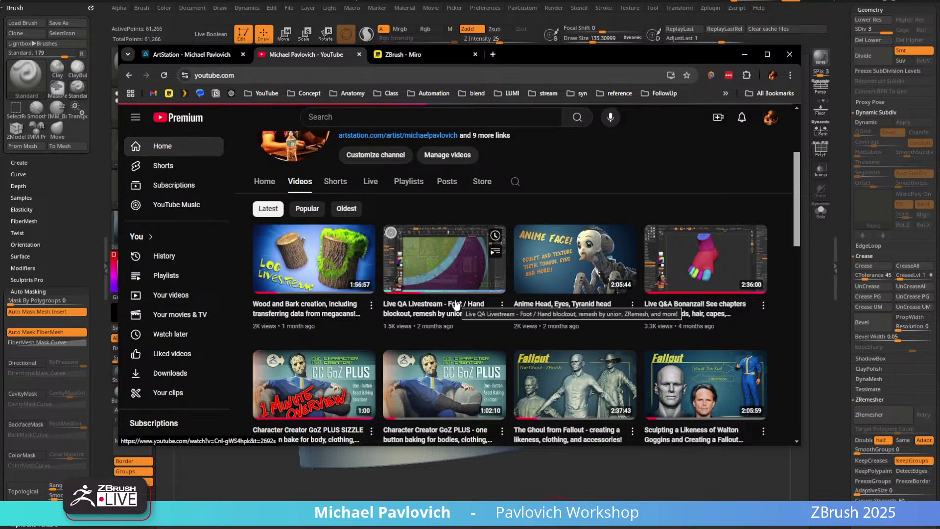
scroll(308, 251, down, 2)
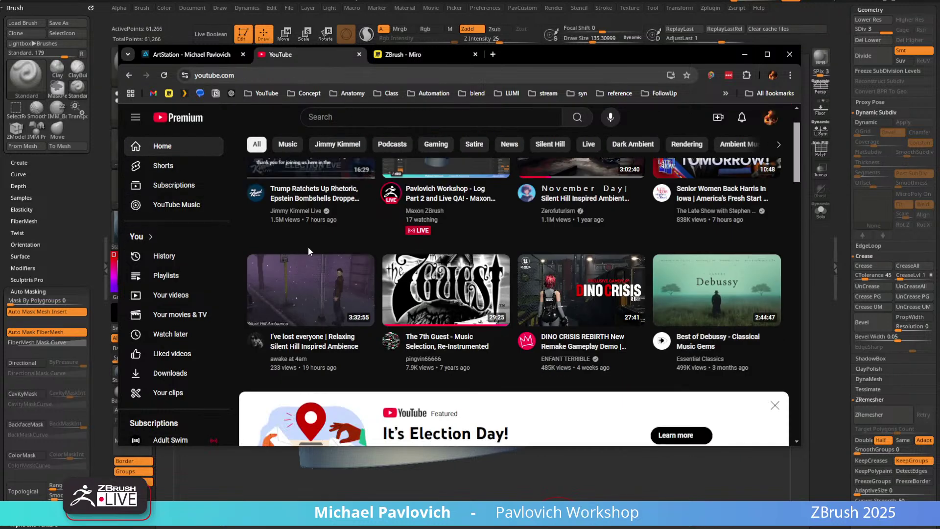
scroll(309, 251, down, 5)
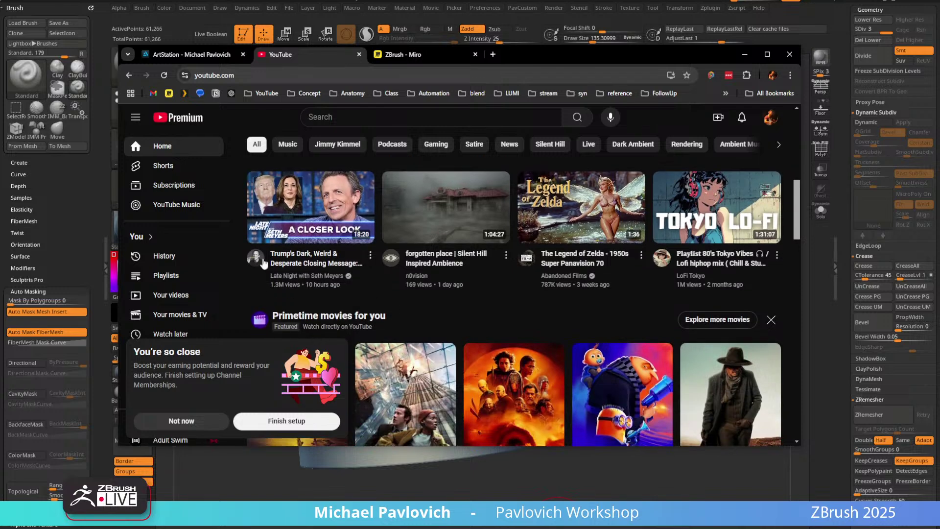
Look over the Livestream Full Episodes on the bookmarked YouTube channel page, and return to ZBrush.
click(254, 94)
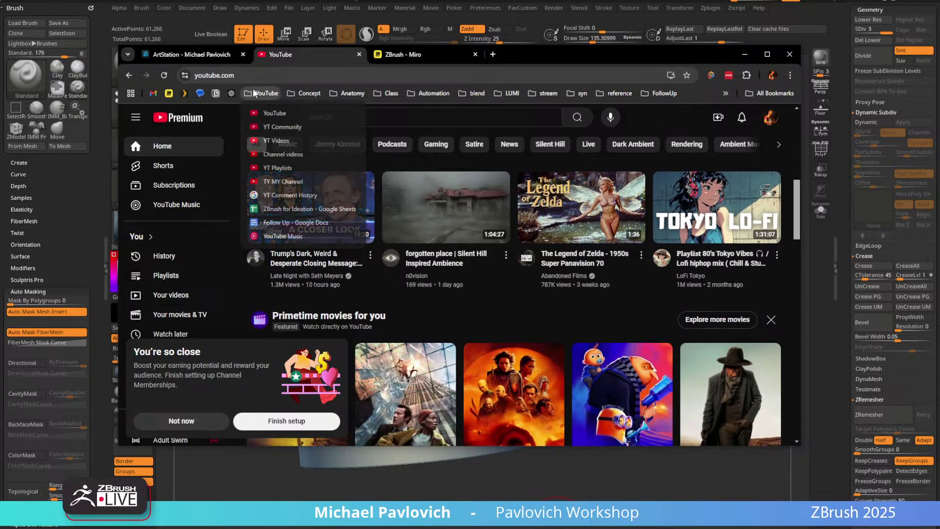
click(260, 115)
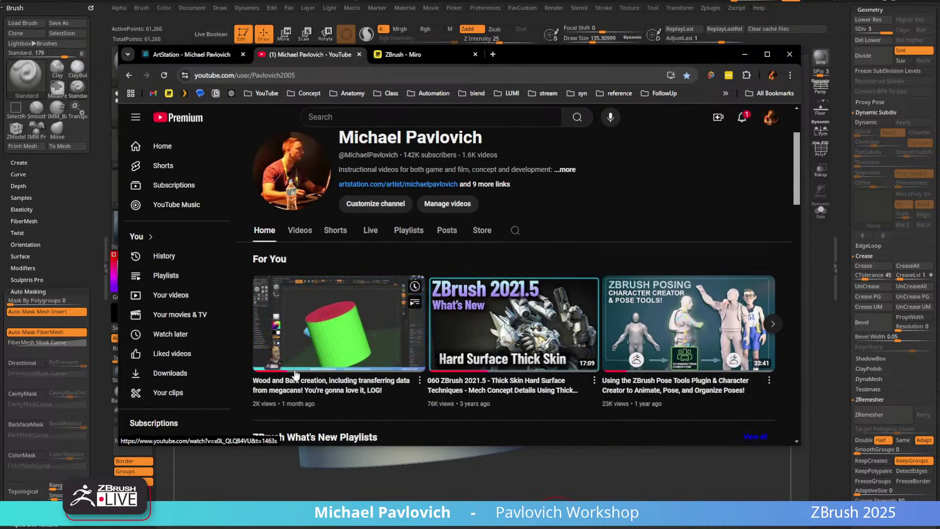
scroll(313, 328, down, 5)
scroll(328, 338, down, 6)
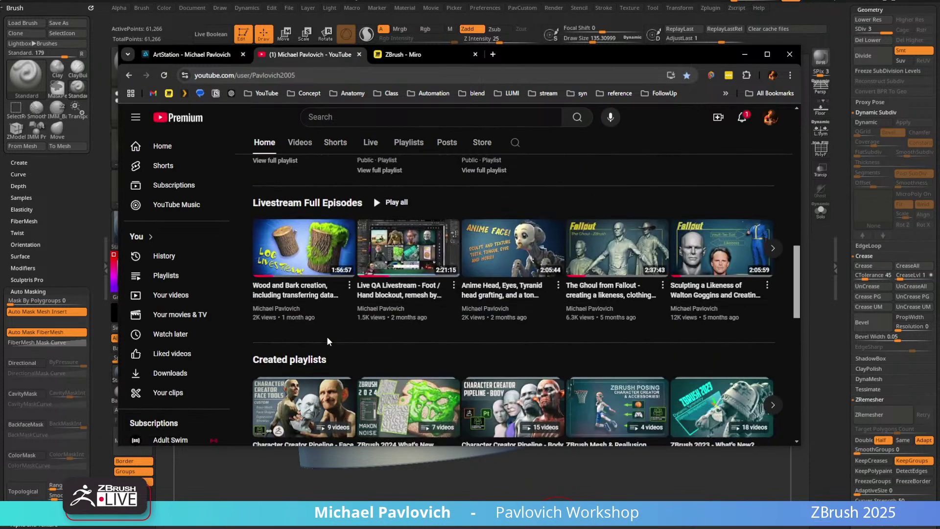
click(310, 73)
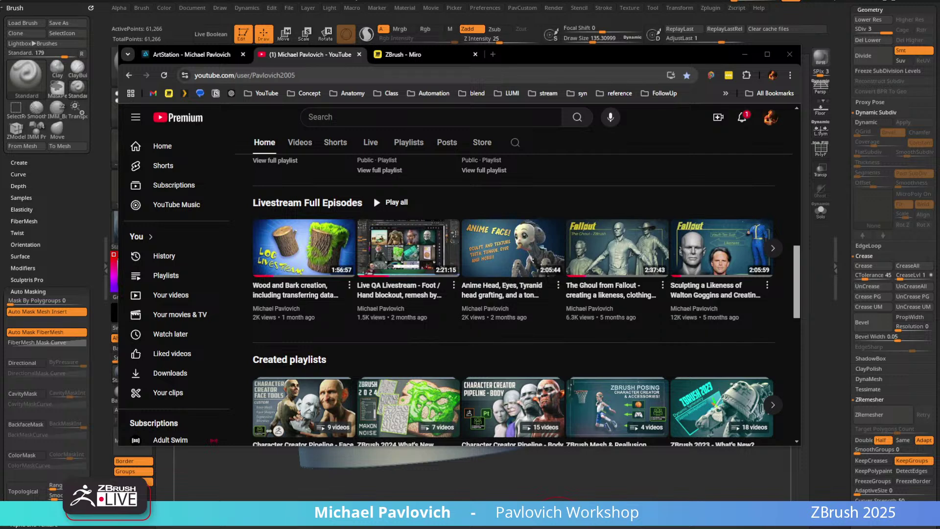
click(437, 53)
drag(502, 49, 505, 528)
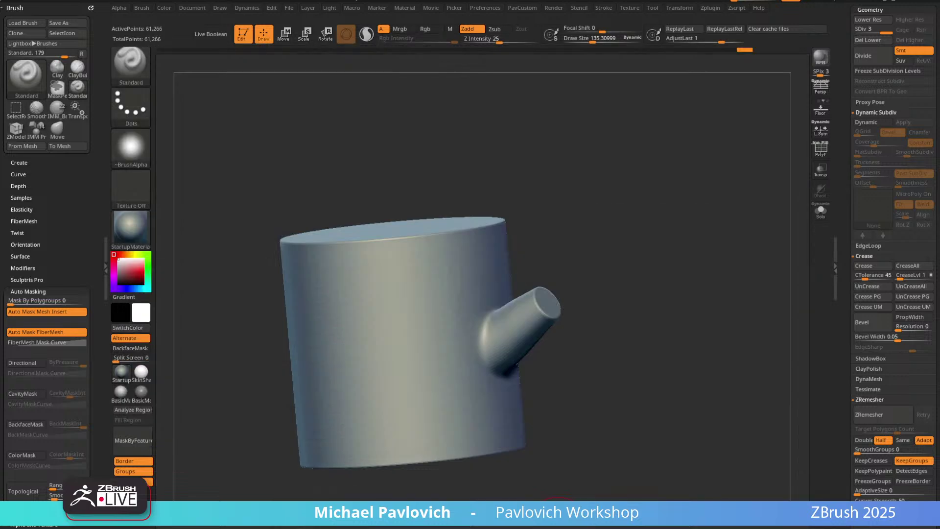
Set the Standard brush's draw size to about 130.
mouse_move(621, 214)
mouse_down()
mouse_move(651, 199)
mouse_move(609, 239)
mouse_move(632, 245)
mouse_move(564, 240)
mouse_move(573, 256)
mouse_up()
key(s)
click(606, 239)
key(s)
click(567, 257)
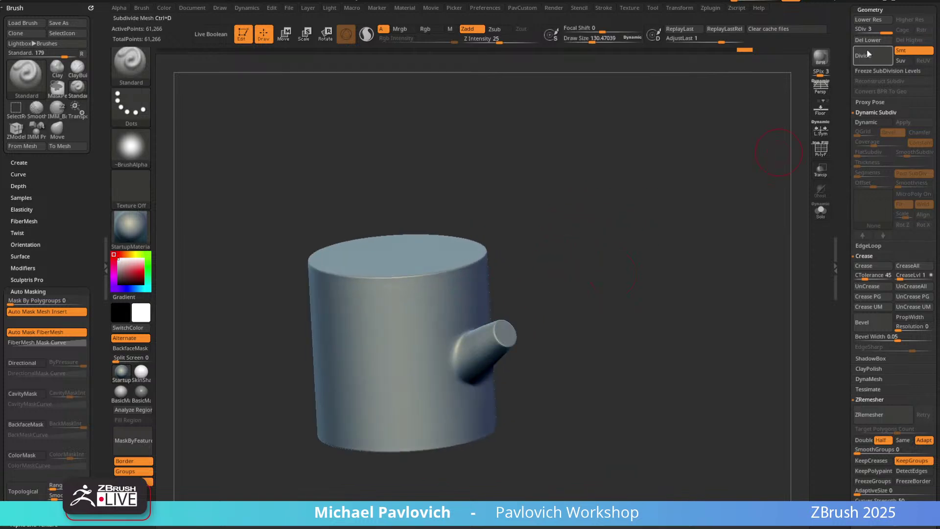
Switch to the finished mossy log tool and show its polygroups.
drag(844, 67, 847, 177)
click(864, 174)
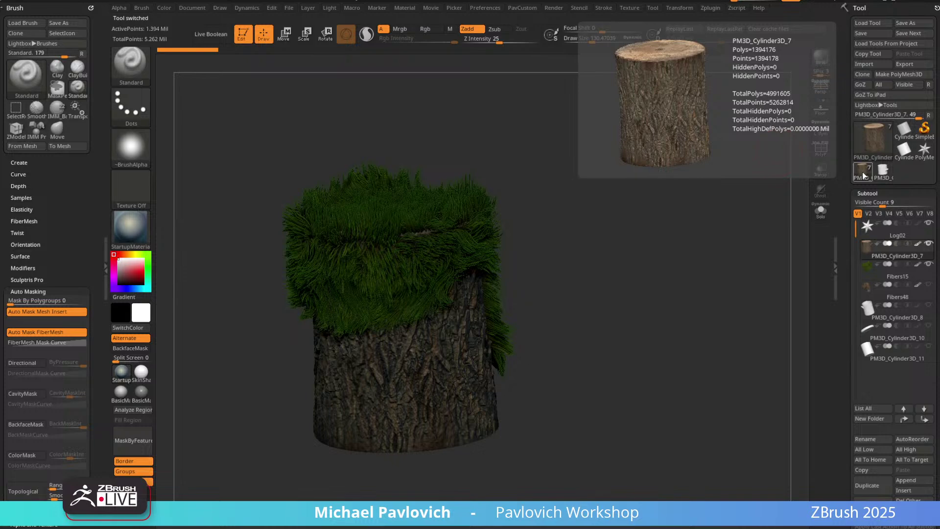
drag(720, 218, 657, 202)
key(shift+f)
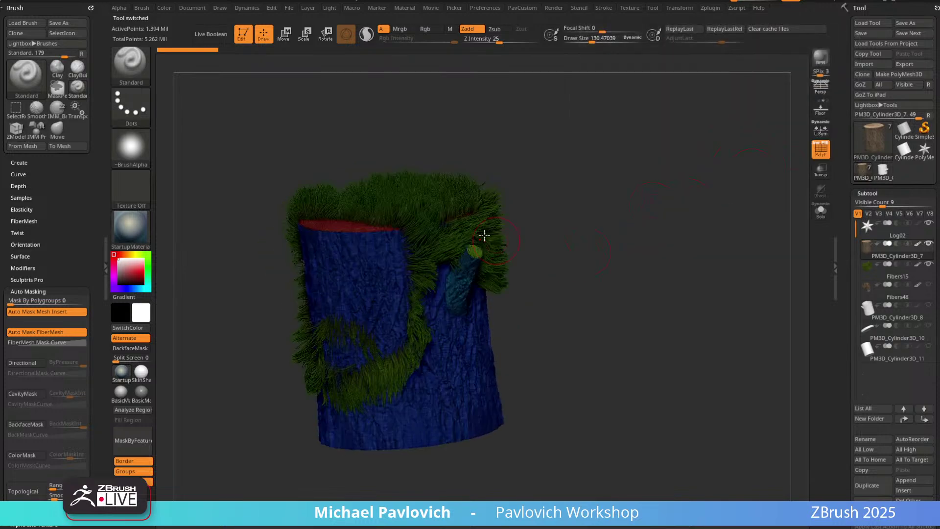
Select the log's trunk subtool PM3D_Cylinder3D_7, and show it textured without the moss fibers and polyframe.
alt+click(484, 236)
click(897, 252)
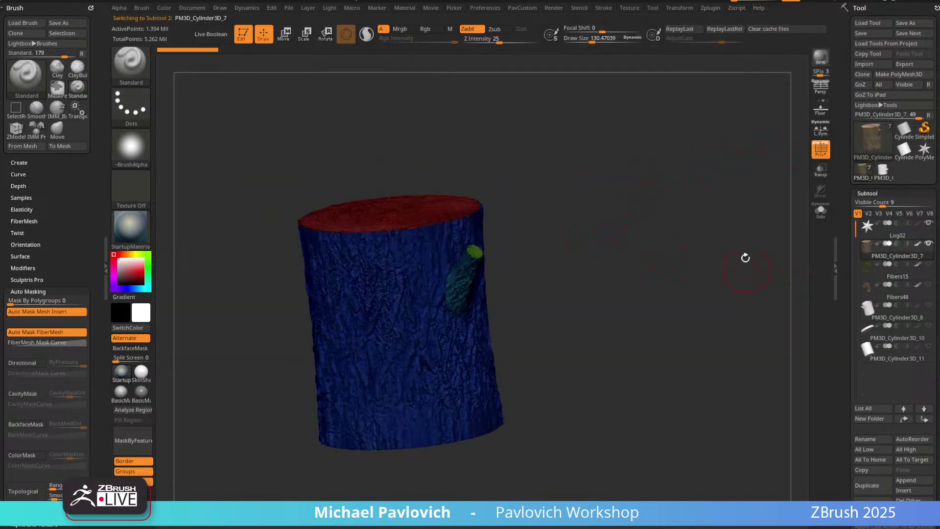
key(shift+f)
drag(795, 152, 701, 206)
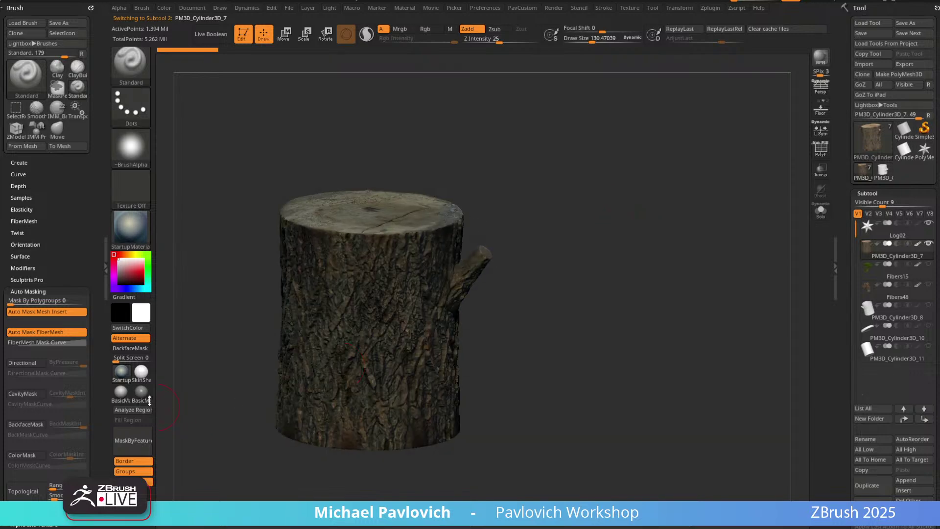
Assign the SkinShade4 material and examine the log's bark, cut top and branch stub from several sides.
click(141, 373)
drag(572, 231, 553, 245)
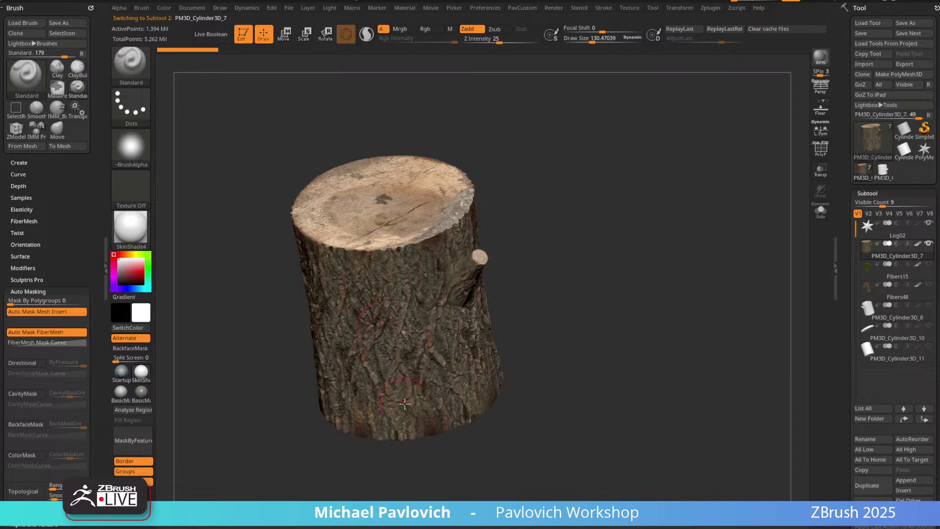
drag(547, 279, 522, 356)
drag(641, 171, 626, 230)
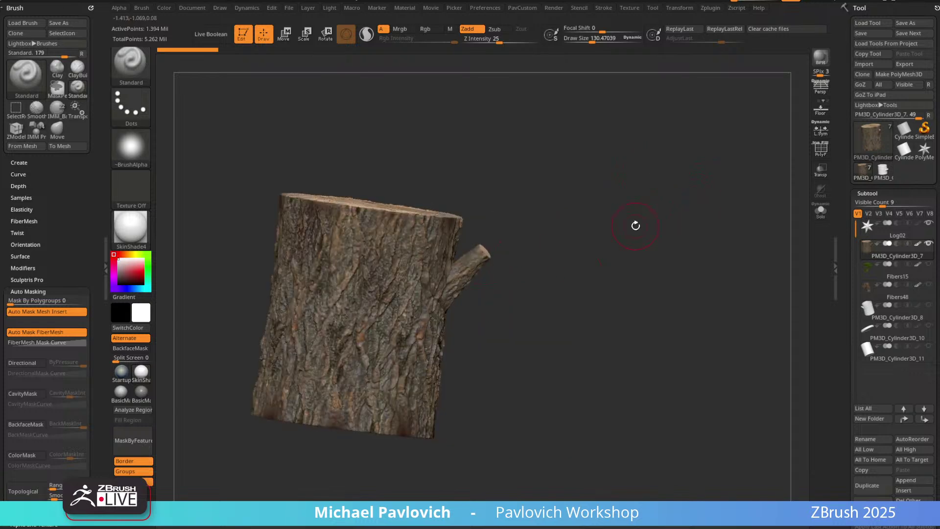
Switch to the plain cylinder-with-spout tool and rename its subtool to log_high.
click(883, 169)
drag(699, 225, 647, 189)
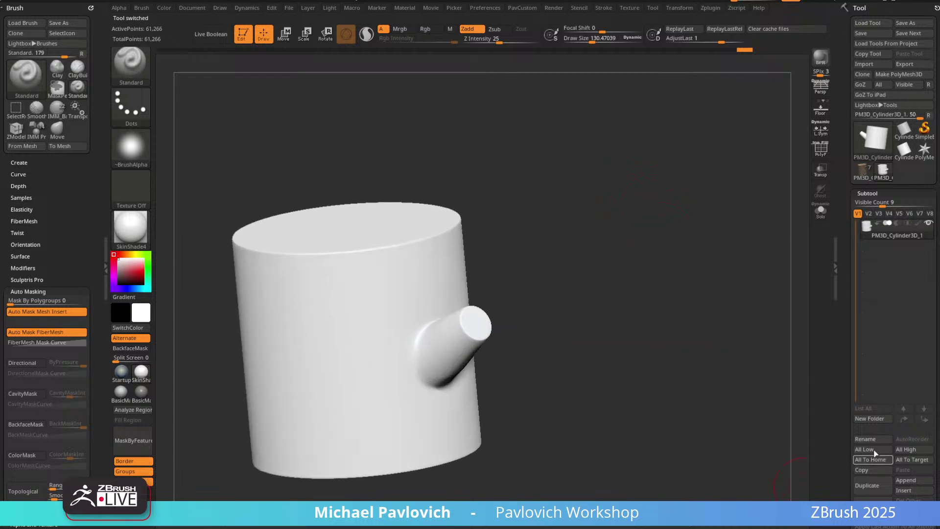
mouse_move(836, 339)
mouse_down()
mouse_move(844, 246)
mouse_move(843, 345)
mouse_up()
click(862, 404)
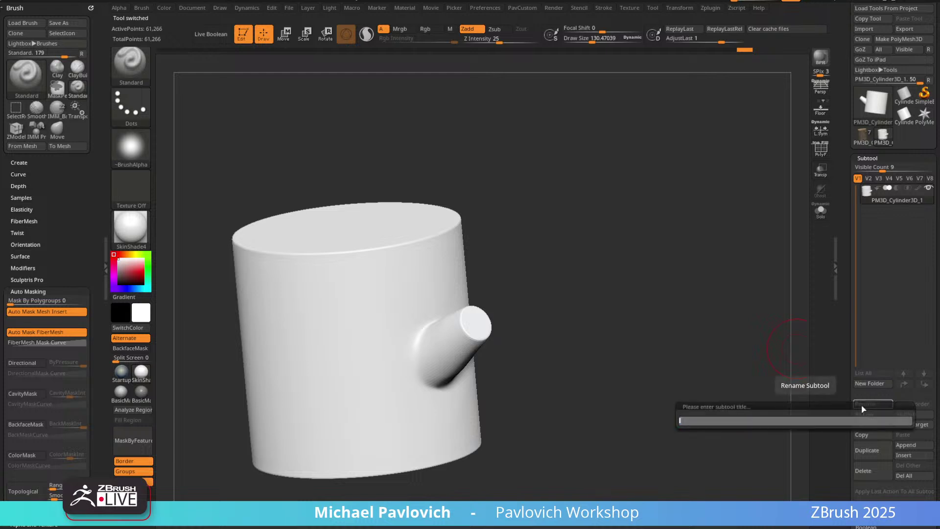
text(log_high)
key(Return)
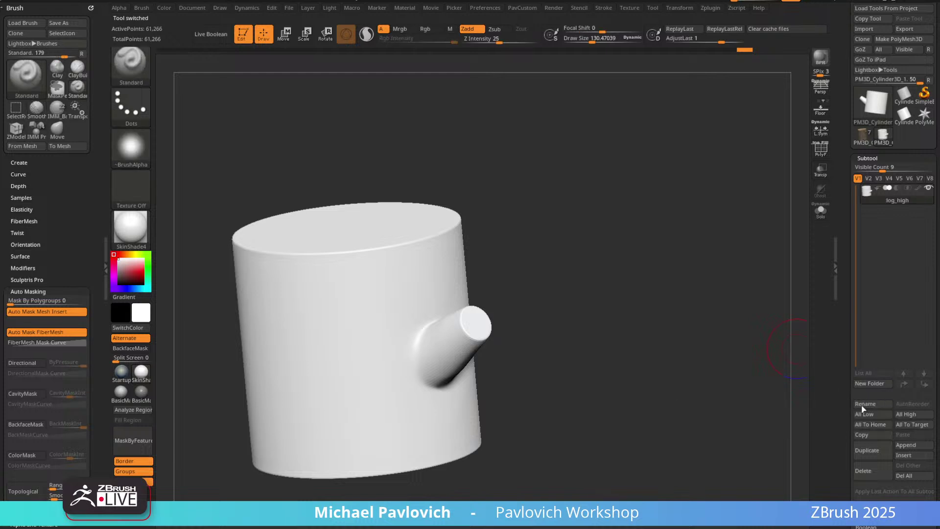
Assign the StartupMaterial, show the polyframe, and isolate the side wall and spout polygroups with the flat caps hidden.
drag(605, 225, 695, 194)
click(121, 372)
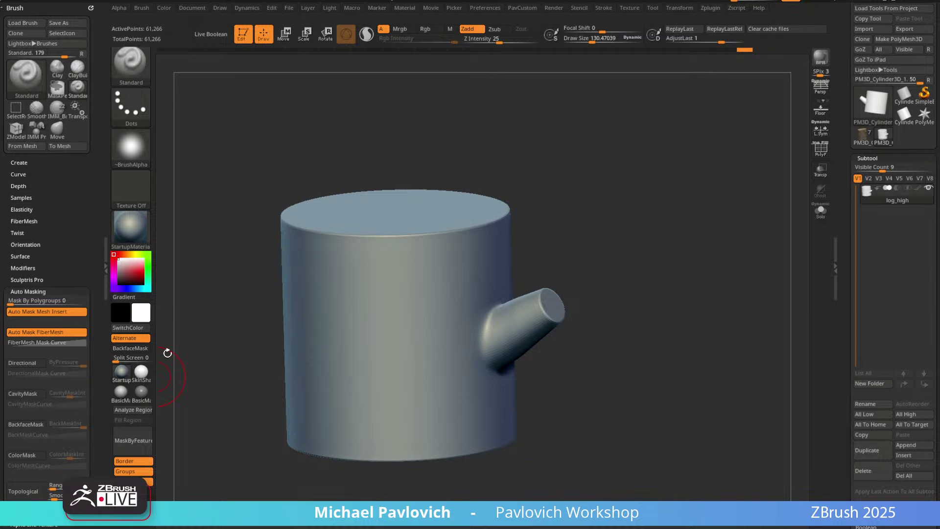
drag(639, 239, 754, 152)
click(821, 148)
ctrl+shift+click(448, 280)
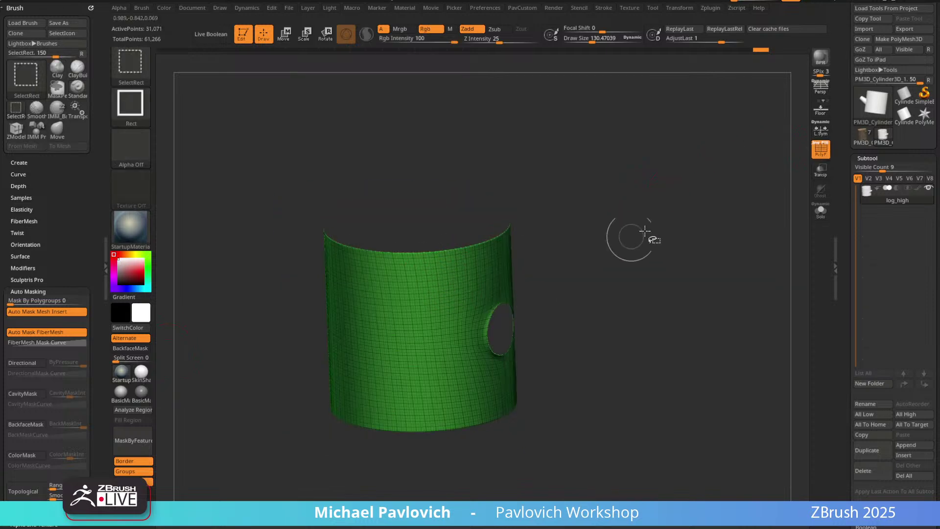
ctrl+shift+drag(629, 245, 652, 297)
ctrl+shift+click(521, 329)
ctrl+shift+drag(592, 256, 665, 305)
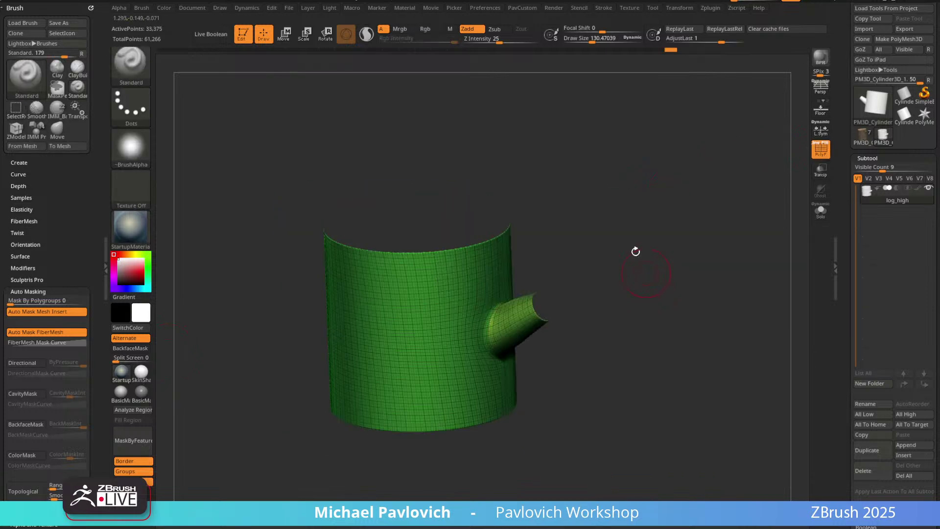
drag(656, 229, 660, 221)
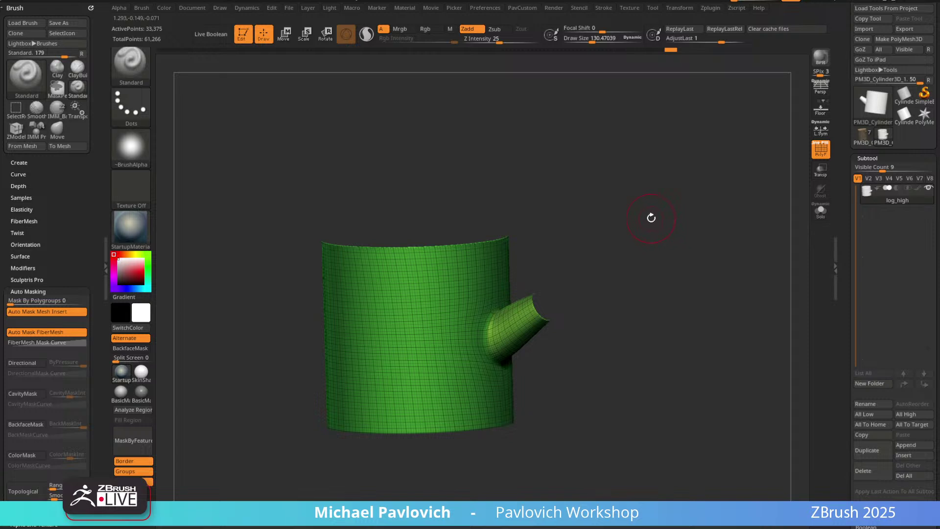
Activate the ClayBuildup brush.
key(b)
key(c)
key(b)
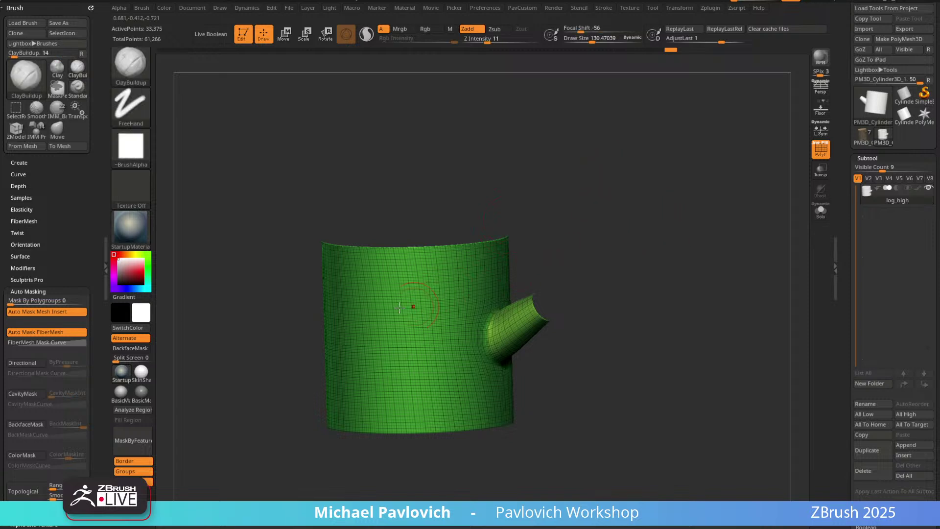
Try sculpting vertical bark ridges down the side wall beside the spout, and view them without the polyframe.
mouse_move(393, 267)
mouse_down()
mouse_move(406, 323)
mouse_move(400, 417)
mouse_move(448, 426)
mouse_up()
mouse_move(440, 314)
mouse_down()
mouse_move(455, 309)
mouse_move(469, 399)
mouse_up()
drag(602, 254, 514, 279)
drag(450, 286, 448, 327)
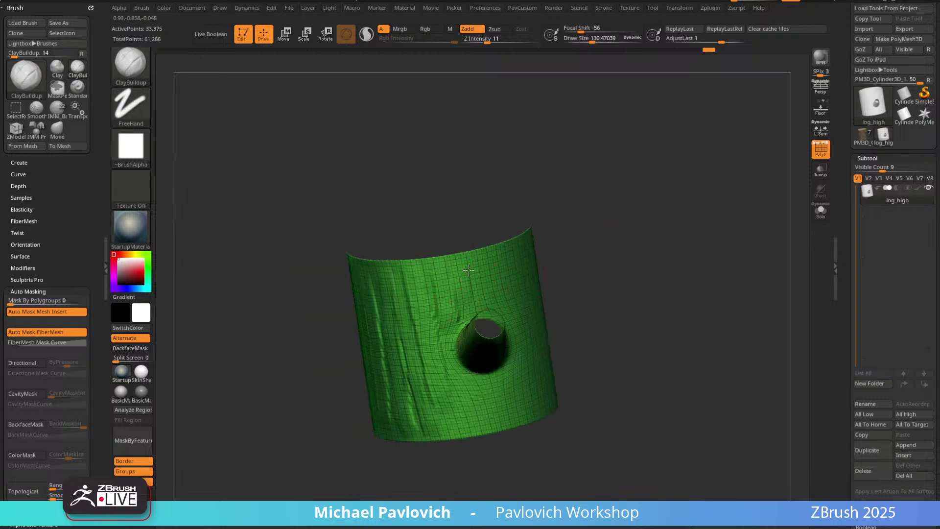
drag(466, 264, 475, 299)
drag(612, 205, 769, 159)
click(821, 149)
mouse_move(586, 251)
mouse_down()
mouse_move(580, 257)
mouse_move(603, 225)
mouse_up()
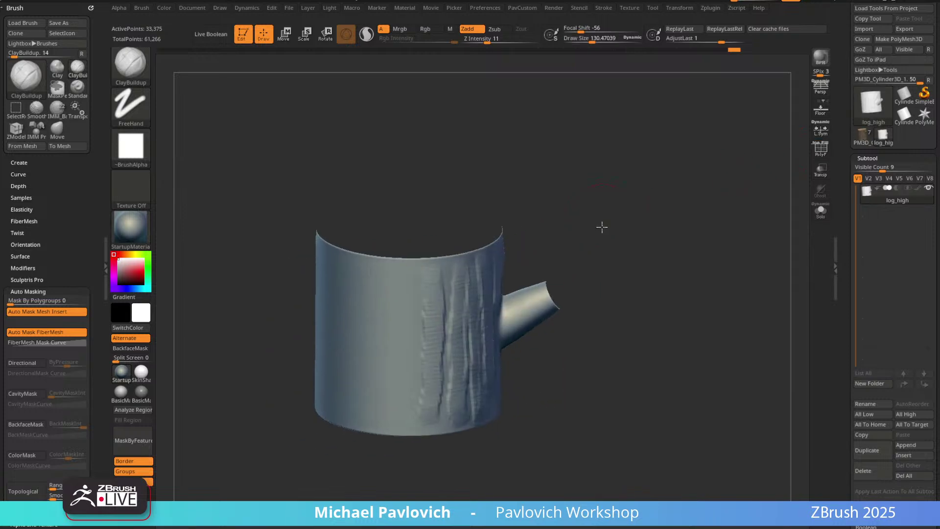
Try extending the bark with more full-height ClayBuildup ridges farther around the wall, and inspect them from above.
mouse_move(423, 288)
mouse_down()
mouse_move(413, 431)
mouse_move(492, 187)
mouse_move(482, 122)
mouse_up()
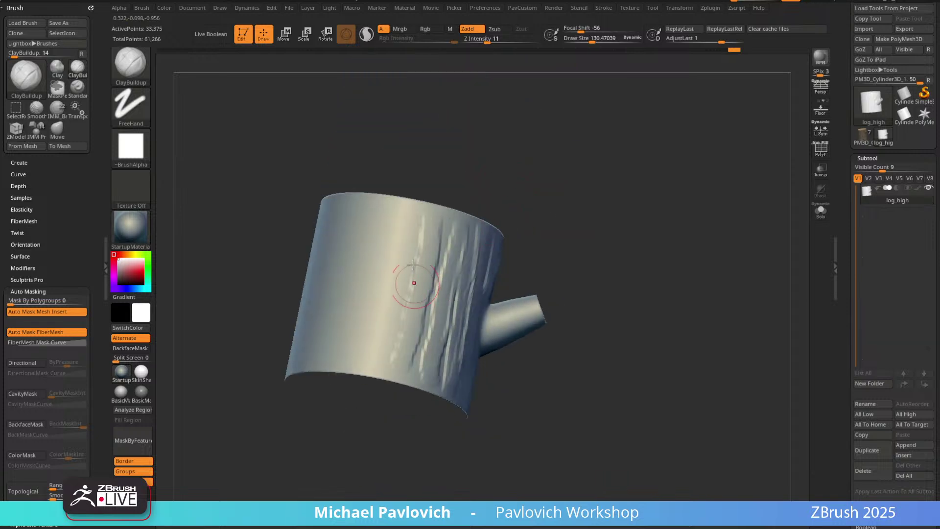
drag(419, 218, 380, 377)
drag(403, 201, 373, 343)
drag(382, 225, 346, 369)
drag(367, 204, 327, 370)
drag(611, 165, 562, 269)
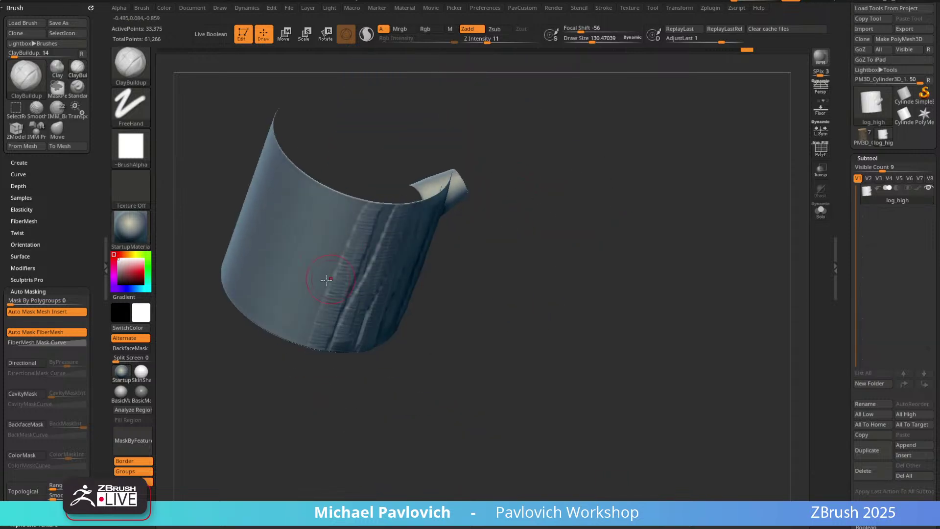
mouse_move(695, 244)
mouse_down()
mouse_move(688, 191)
mouse_move(615, 251)
mouse_move(663, 233)
mouse_move(645, 180)
mouse_up()
Undo all the vertical ridge strokes on the side wall.
key(ctrl+z)
key(ctrl+z)
key(ctrl+z)
key(ctrl+z)
key(ctrl+z)
key(ctrl+z)
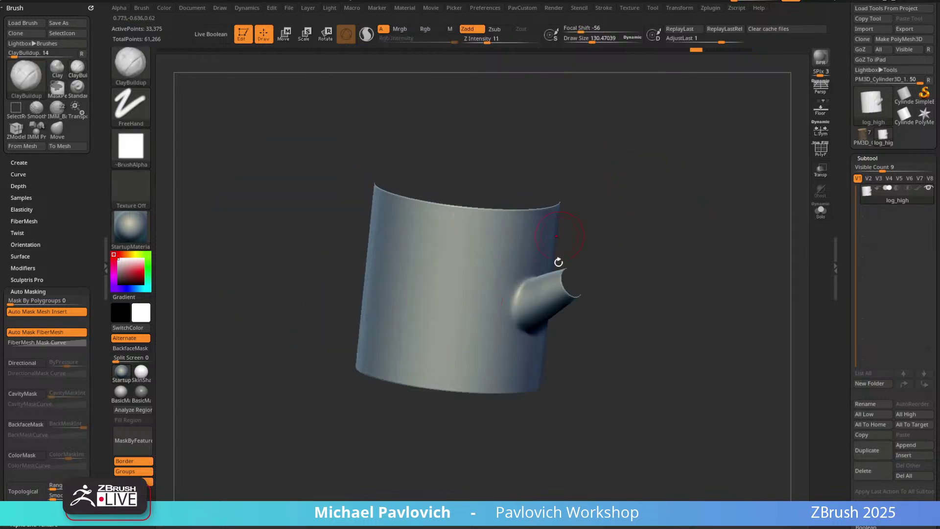
alt+drag(582, 228, 597, 221)
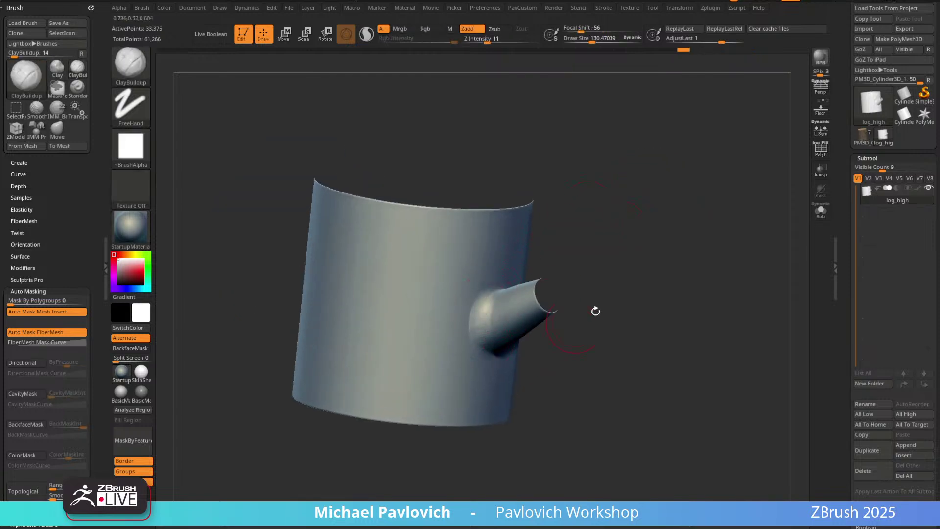
Build up a raised collar around the spout's base with ClayBuildup strokes on all sides.
mouse_move(595, 311)
alt+mouse_down()
mouse_move(571, 286)
mouse_move(494, 289)
alt+mouse_up()
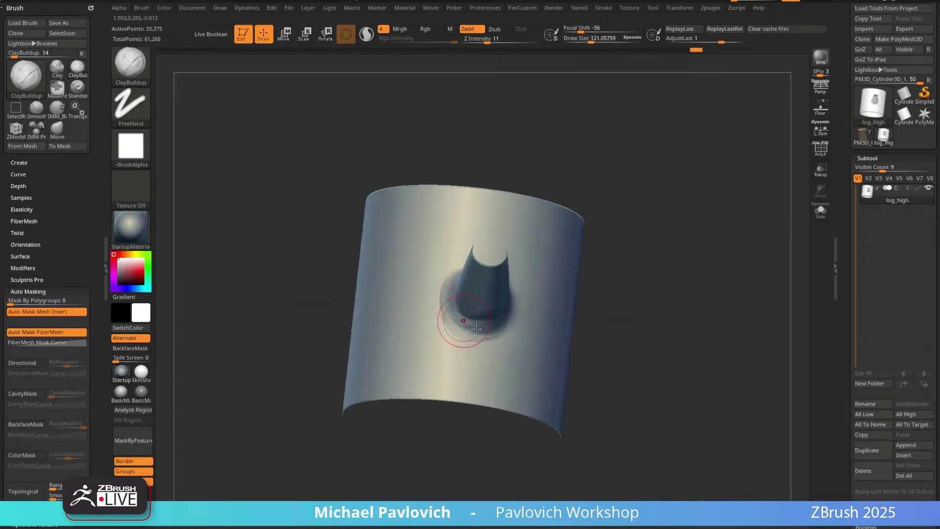
drag(613, 249, 483, 326)
mouse_move(434, 363)
mouse_down()
mouse_move(463, 373)
mouse_move(564, 373)
mouse_up()
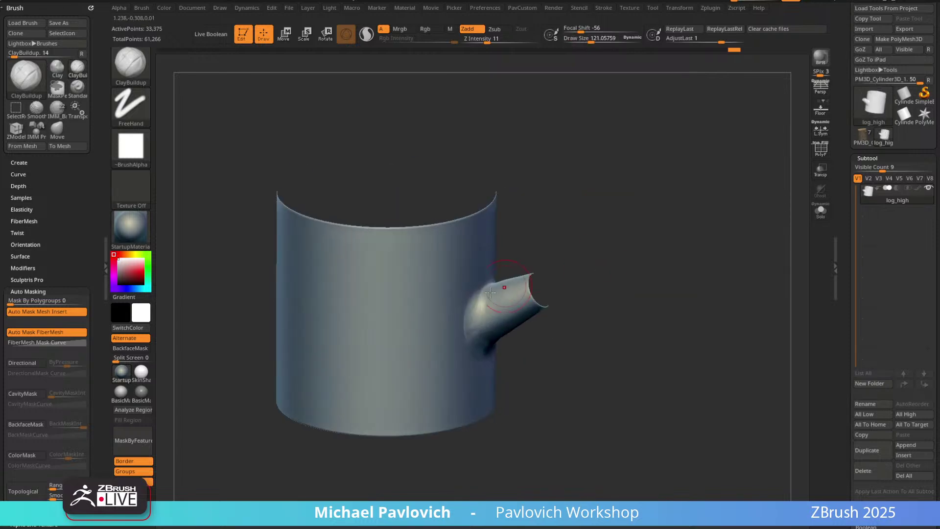
drag(490, 292, 473, 317)
Step back through the collar strokes to compare the shape, and restore them.
key(ctrl+z)
key(ctrl+z)
key(ctrl+z)
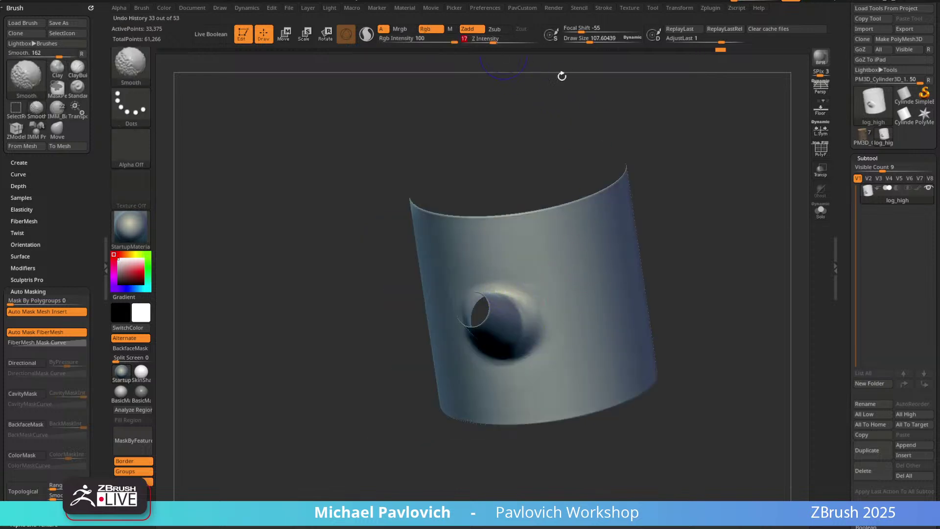
key(ctrl+shift+z)
key(ctrl+shift+z)
key(ctrl+shift+z)
key(ctrl+shift+z)
key(ctrl+shift+z)
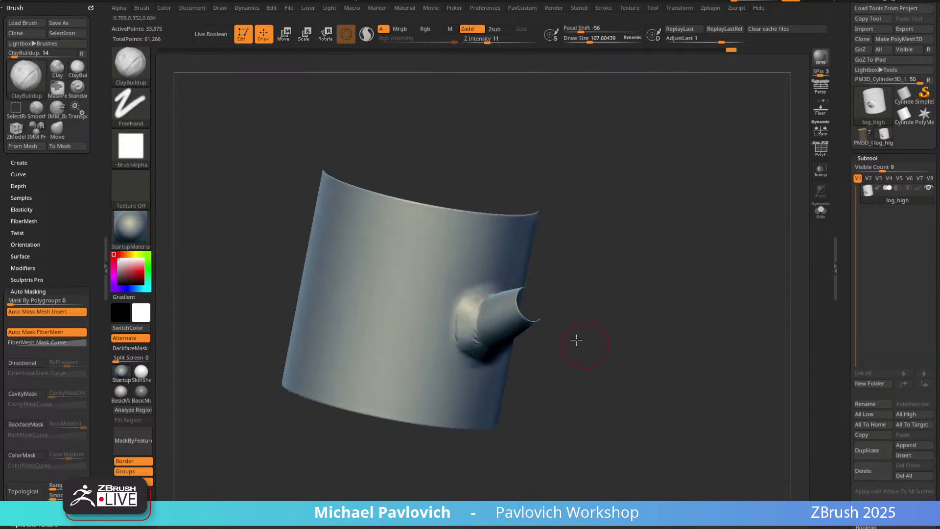
Reveal the hidden caps and smooth the collar into the trunk and spout at a draw size of about 83.
ctrl+shift+click(682, 168)
drag(682, 168, 725, 164)
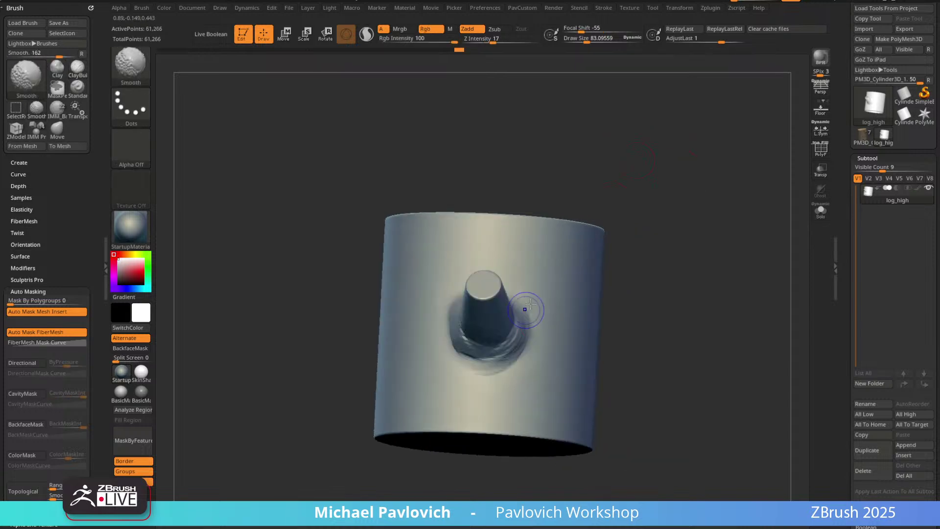
key(ctrl+shift+z)
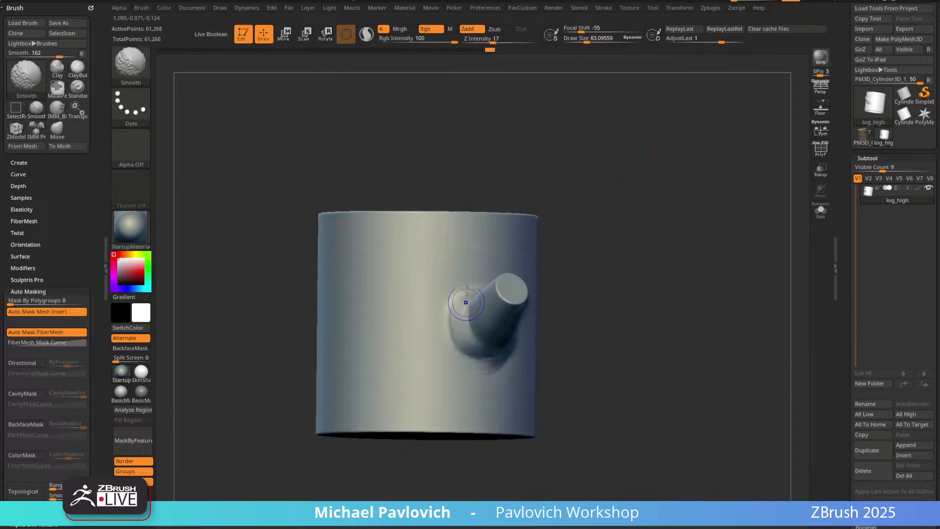
key(ctrl+shift+z)
key(ctrl+shift+z)
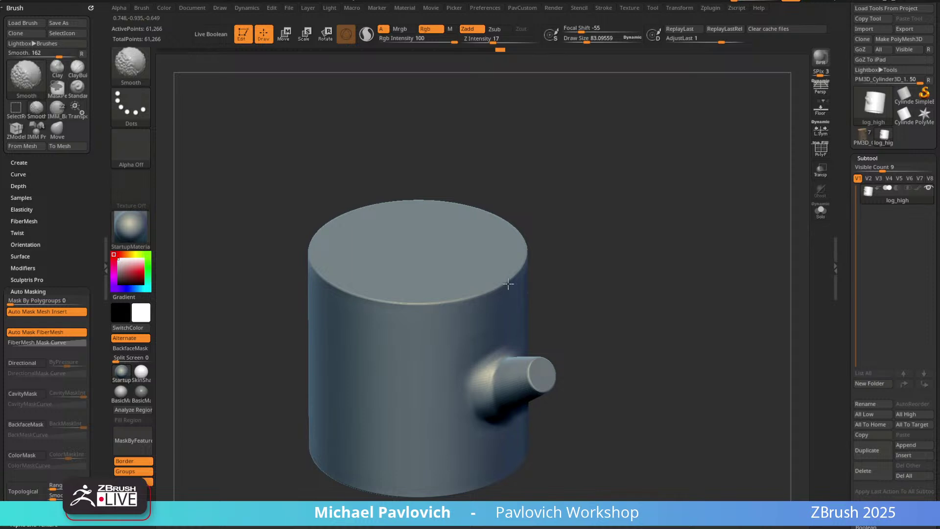
mouse_move(607, 173)
alt+mouse_down()
mouse_move(642, 216)
mouse_move(527, 131)
alt+mouse_up()
alt+drag(592, 149, 586, 141)
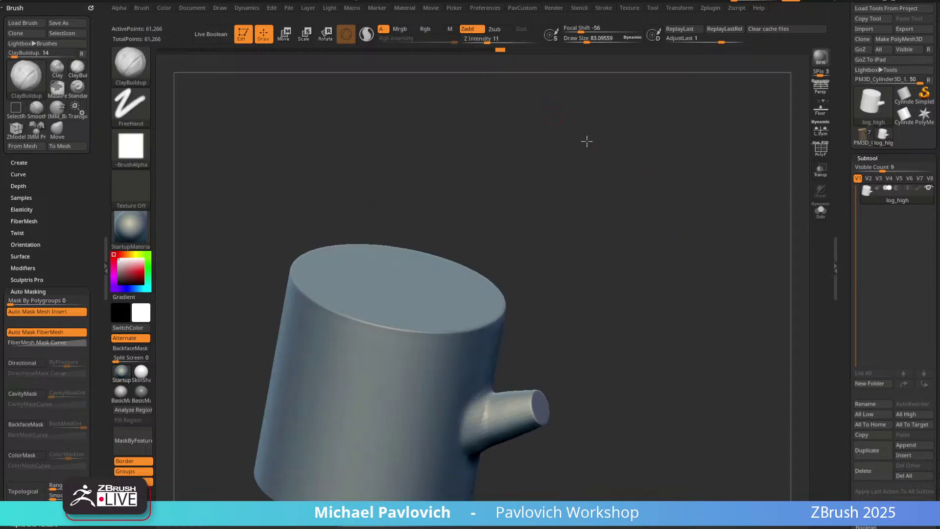
key(ctrl+shift+z)
key(ctrl+shift+z)
key(ctrl+shift+z)
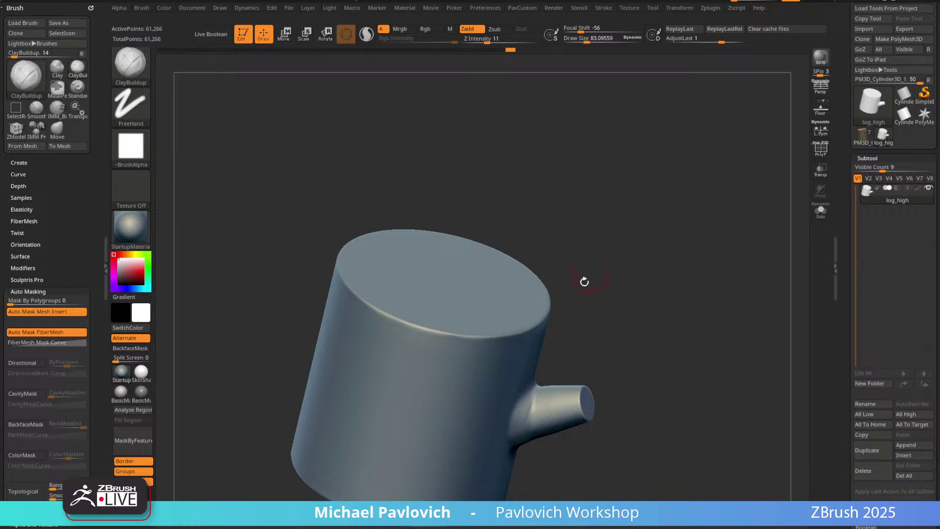
mouse_move(599, 190)
alt+mouse_down()
mouse_move(628, 195)
mouse_move(638, 224)
alt+mouse_up()
Choose the TrimDynamic brush and smooth the sharp edge around the log's top rim.
key(b)
key(t)
key(d)
drag(556, 153, 574, 168)
key(shift)
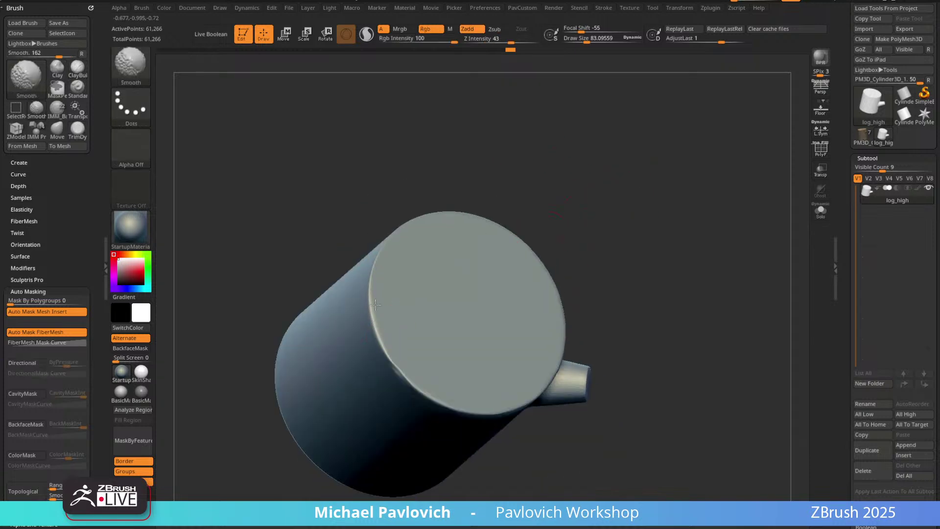
drag(440, 199, 539, 232)
mouse_move(644, 136)
mouse_down()
mouse_move(611, 270)
mouse_move(642, 237)
mouse_up()
shift+drag(495, 277, 474, 265)
Smooth the edges of the spout's tip and the log's bottom rim all the way around.
alt+drag(590, 263, 652, 196)
shift+drag(392, 329, 291, 363)
drag(290, 438, 418, 333)
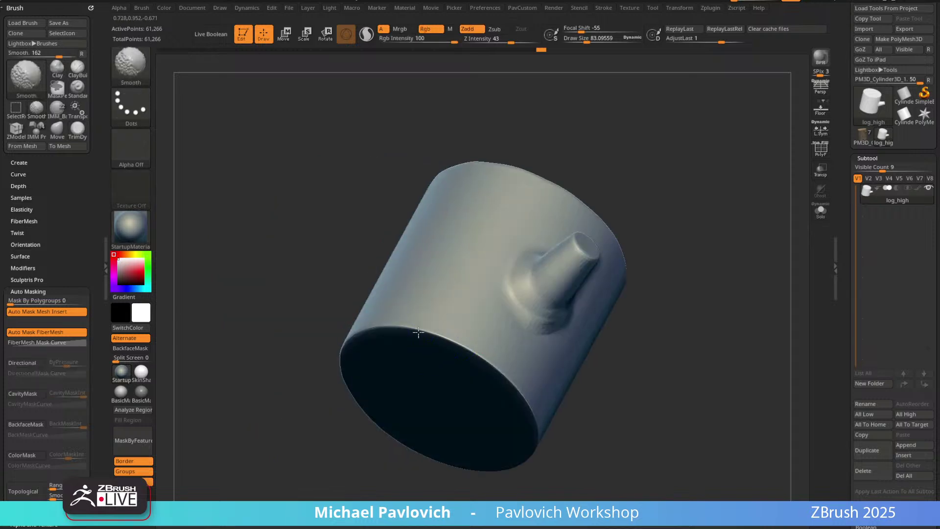
drag(534, 414, 485, 261)
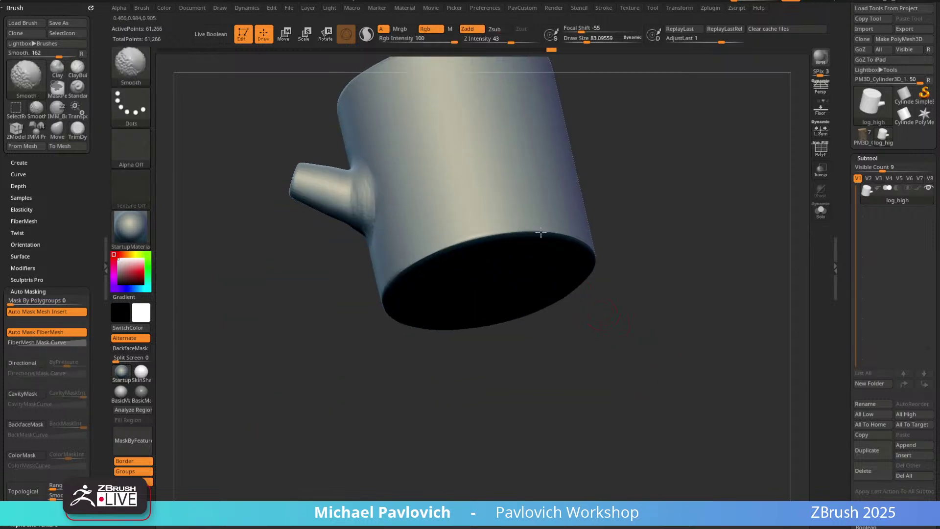
drag(617, 231, 709, 190)
Trim uneven flats along the log's top rim with TrimDynamic strokes.
alt+drag(617, 162, 585, 222)
drag(527, 200, 497, 258)
drag(488, 173, 578, 195)
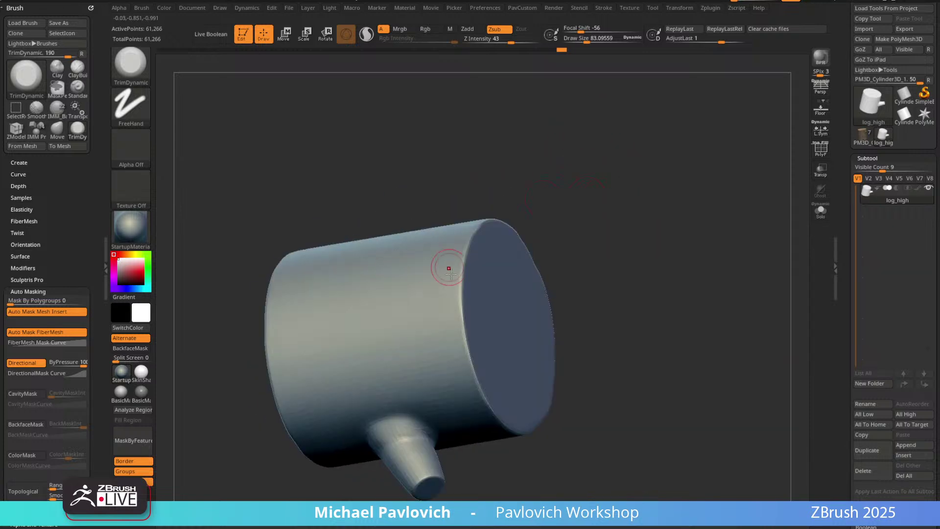
drag(466, 348, 383, 210)
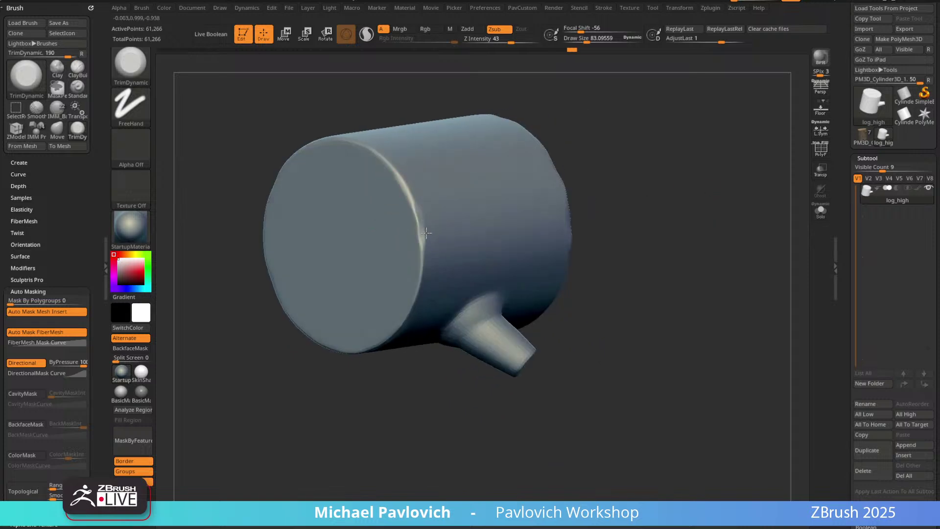
Trim uneven flats all around the log's bottom rim and check the mesh with the polyframe.
drag(426, 233, 573, 241)
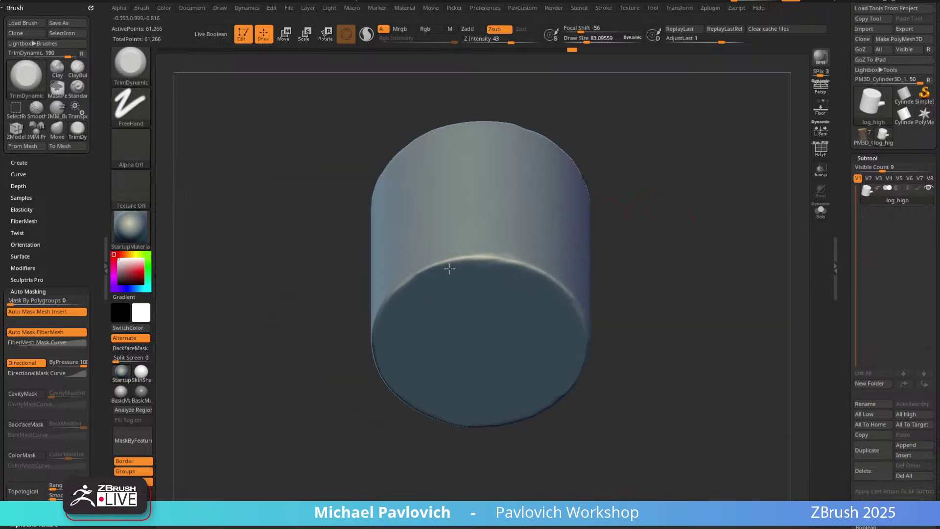
drag(450, 268, 621, 208)
drag(573, 236, 430, 245)
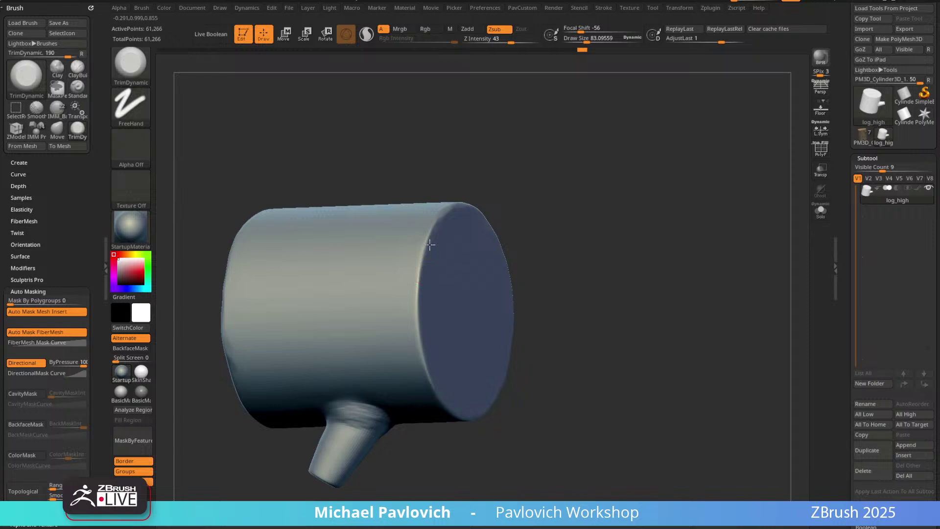
drag(564, 288, 436, 369)
drag(541, 352, 697, 188)
click(821, 149)
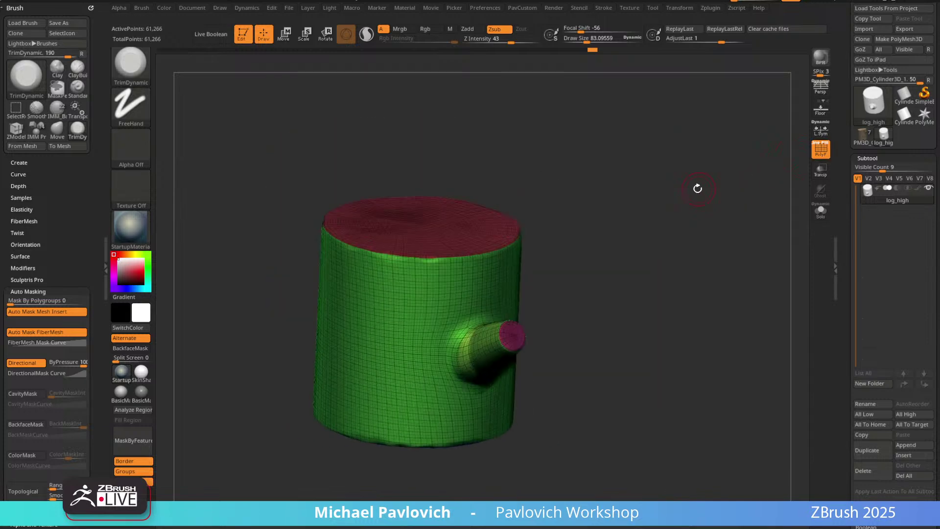
click(818, 154)
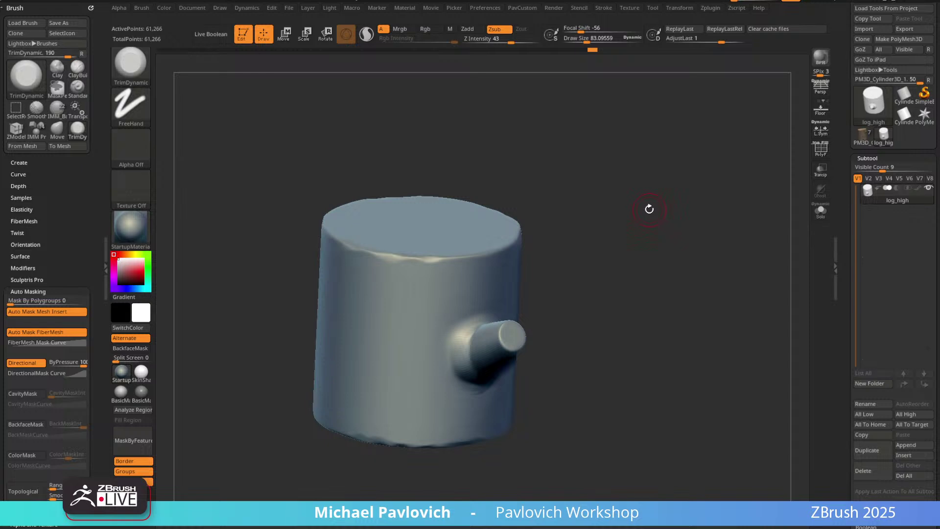
Open the ZColor plugin, view its color list, and close it.
click(711, 8)
key(shift)
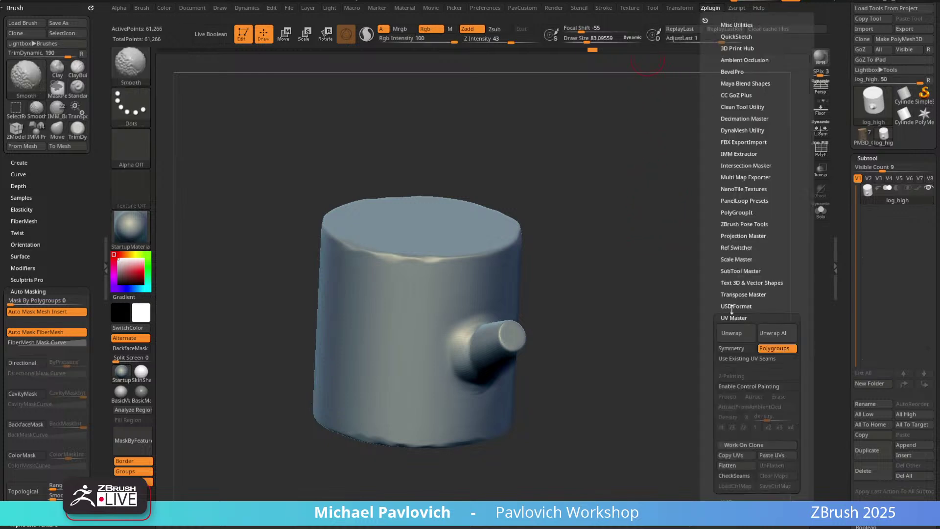
click(733, 376)
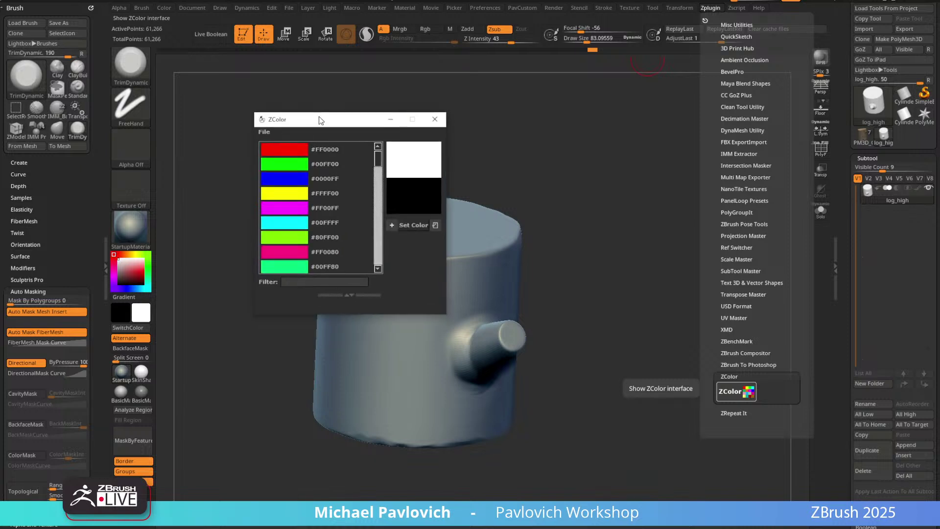
click(342, 139)
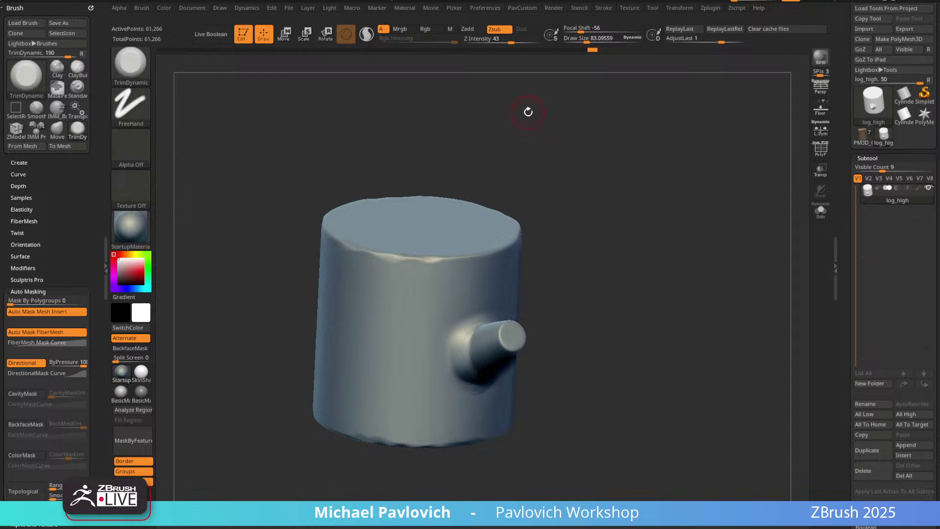
Load the _SimpleColorSwatches tool, switch to the SkinShade4 material, and drop the swatches onto the canvas outside edit mode.
key(comma)
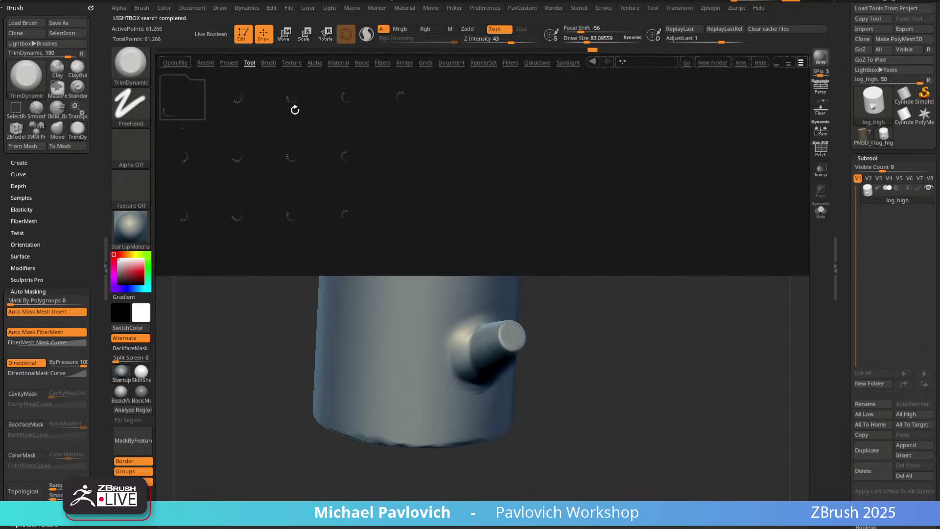
double_click(456, 216)
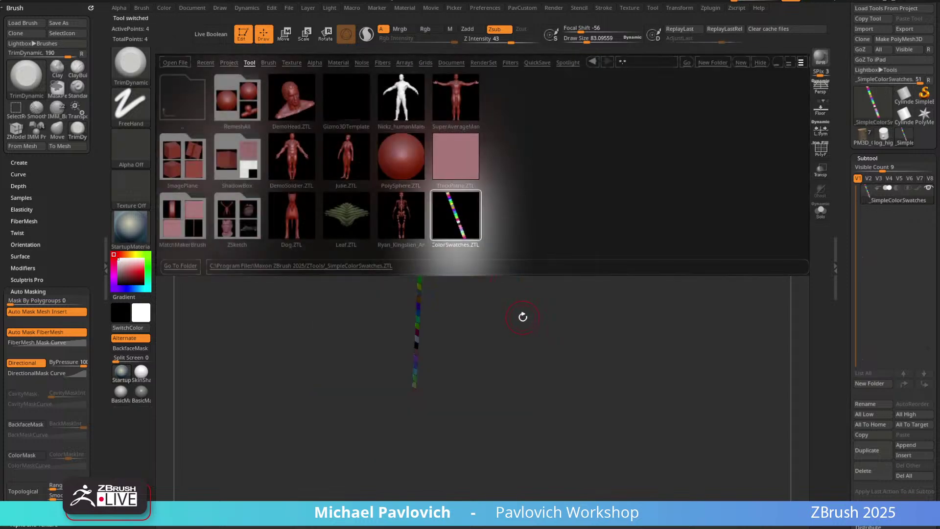
key(comma)
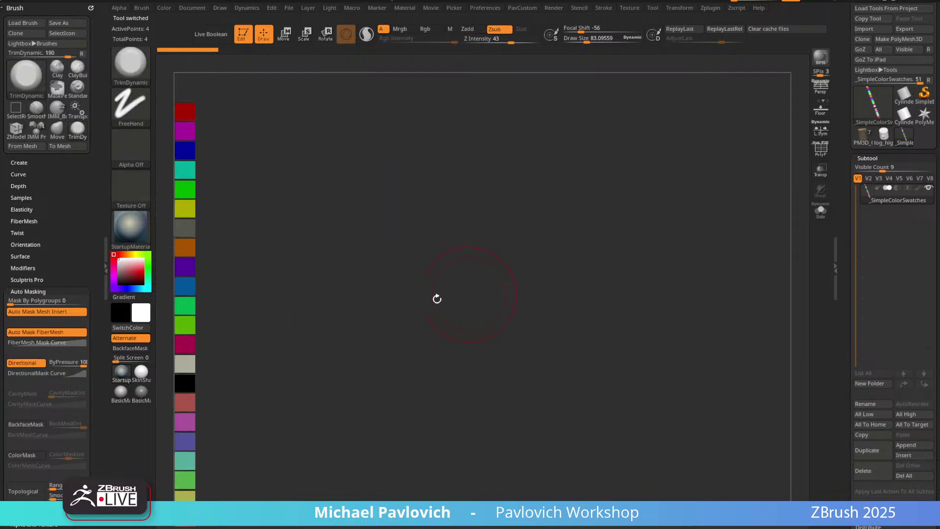
click(145, 376)
alt+drag(385, 283, 380, 261)
key(t)
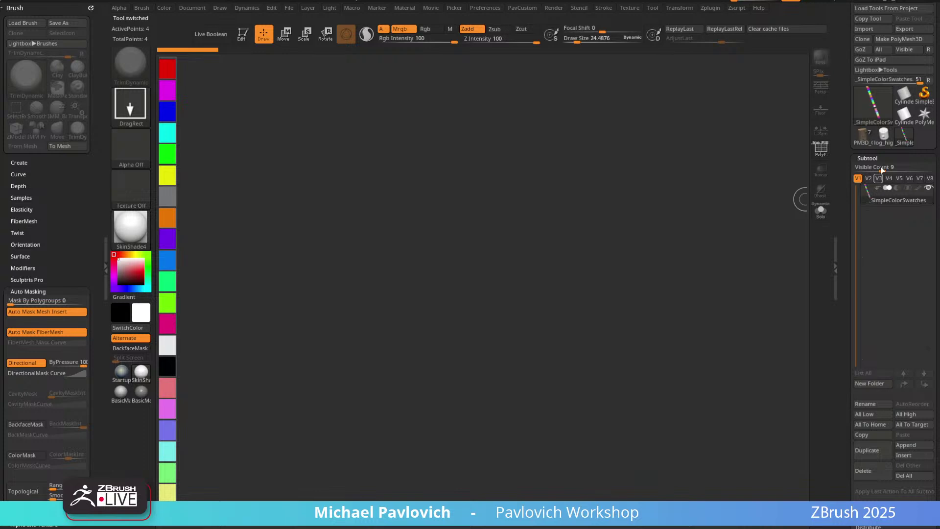
Try stamping the textured log and log_high onto the canvas outside edit mode, then clear the canvas.
click(866, 137)
drag(496, 297, 384, 164)
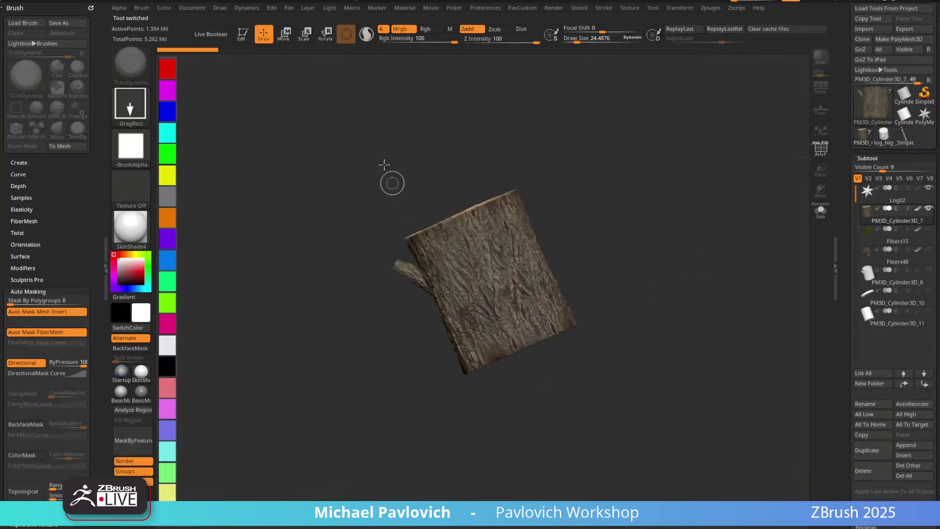
click(883, 134)
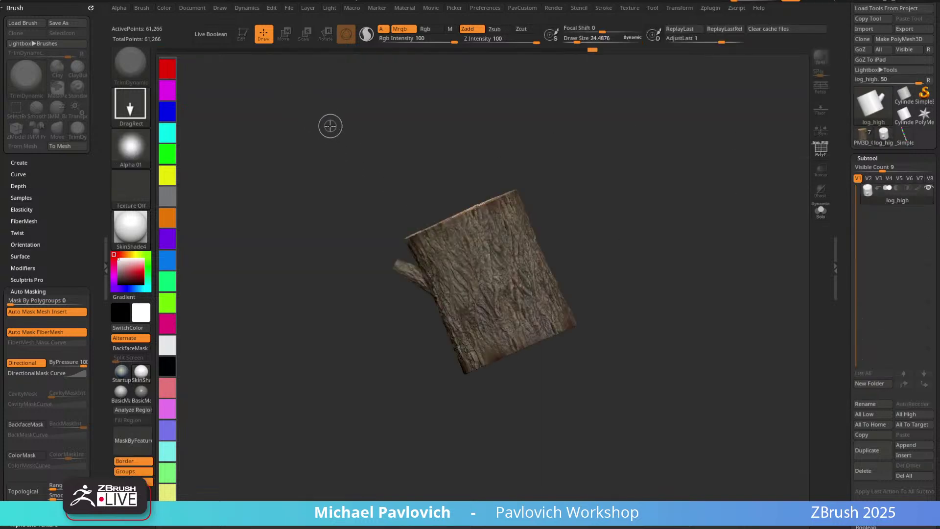
key(ctrl+n)
drag(484, 290, 441, 244)
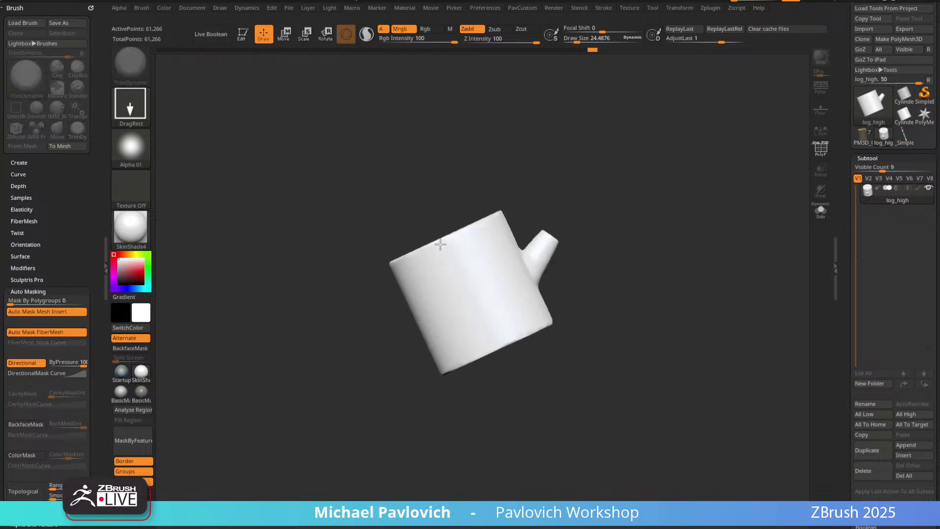
key(ctrl)
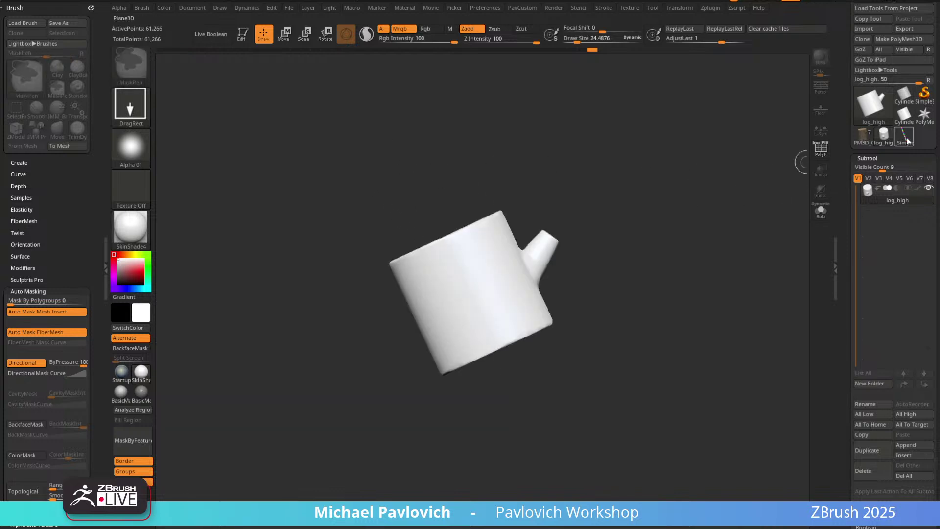
key(ctrl+n)
Draw the color swatches again as a straight strip along the canvas edge and drop them out of edit mode.
click(912, 139)
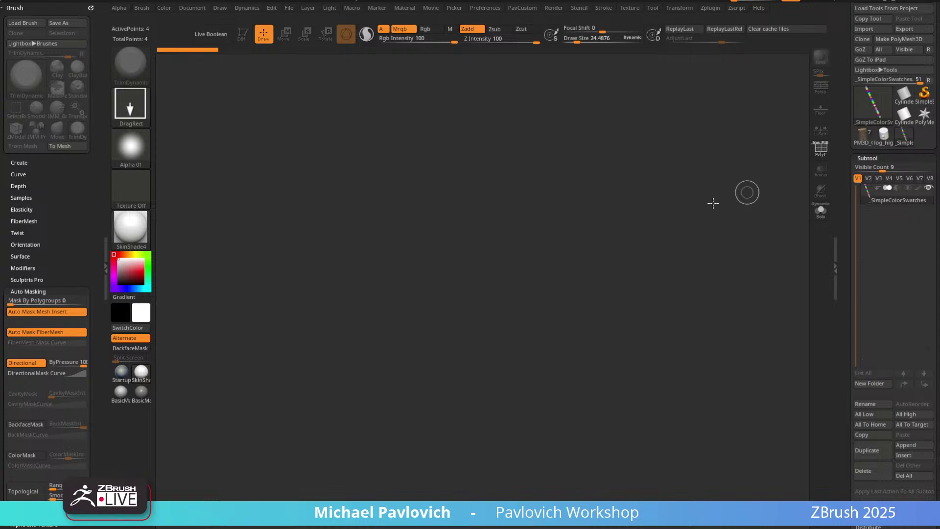
drag(334, 231, 279, 151)
shift+drag(495, 193, 466, 233)
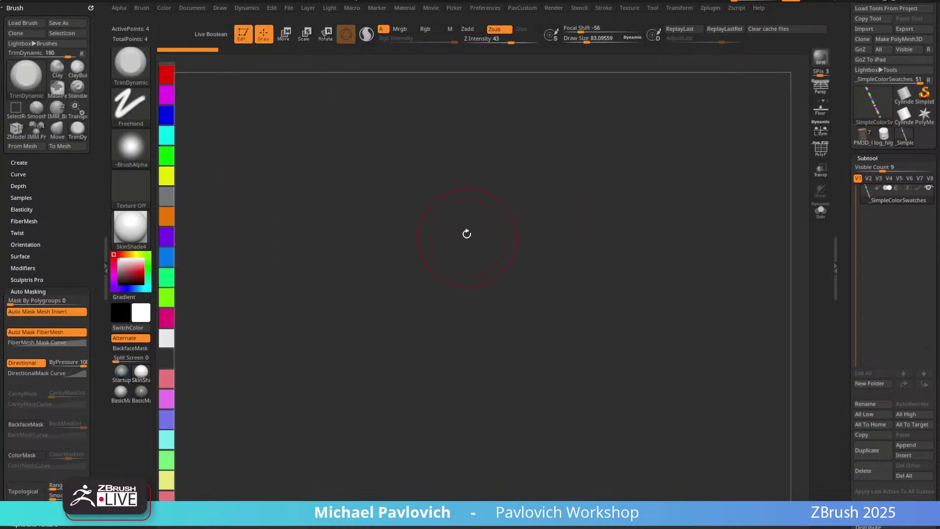
click(242, 42)
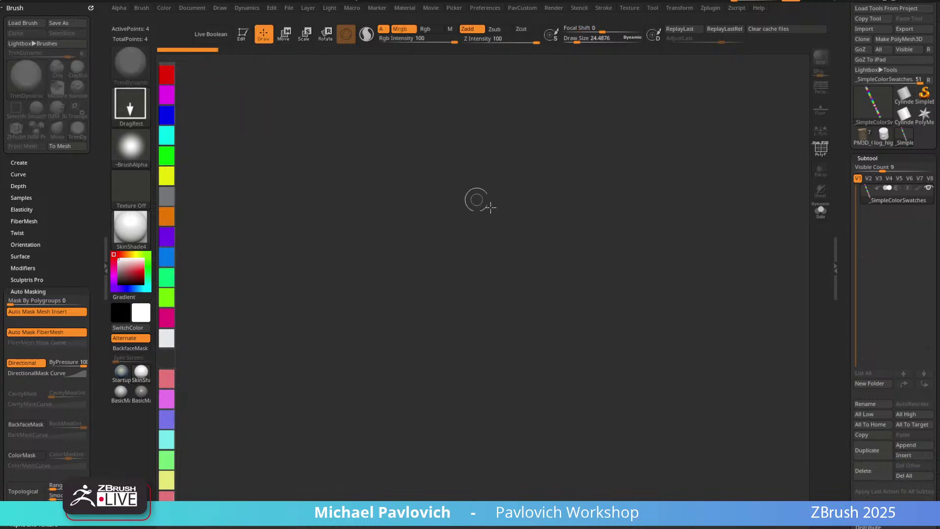
Draw log_high on the canvas beside the swatch strip and put it into edit mode.
click(884, 137)
drag(462, 320, 495, 376)
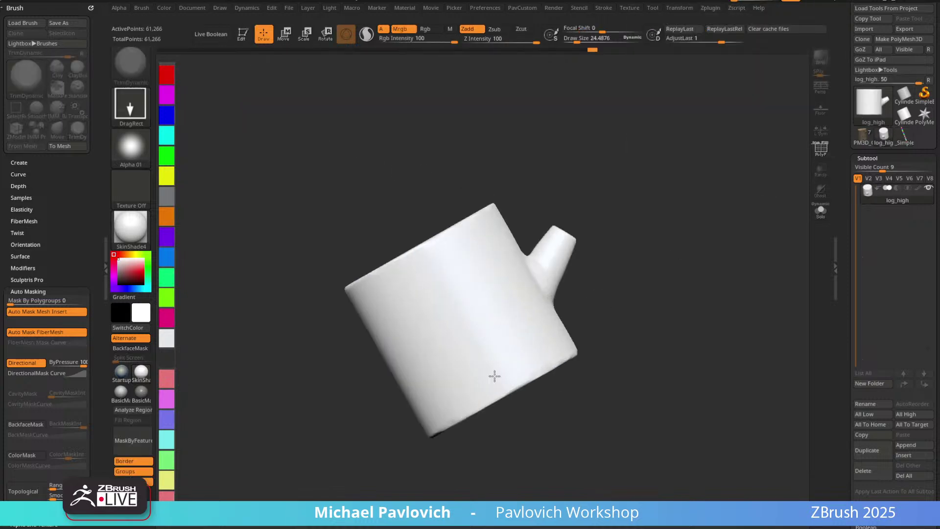
click(247, 40)
drag(635, 245, 692, 248)
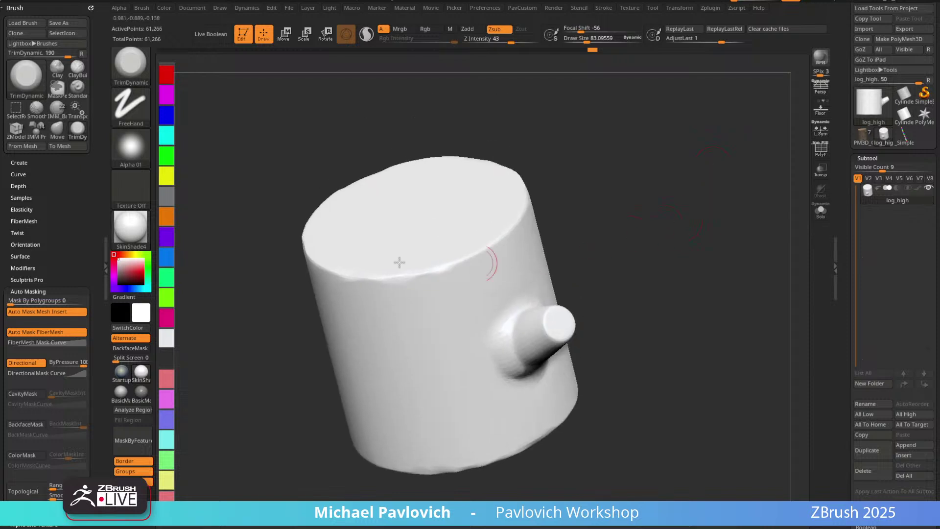
Fill the whole log with red from the swatch strip and pick magenta as the active color.
click(167, 74)
mouse_move(593, 166)
mouse_down()
mouse_move(584, 177)
mouse_move(579, 151)
mouse_up()
key(ctrl+shift)
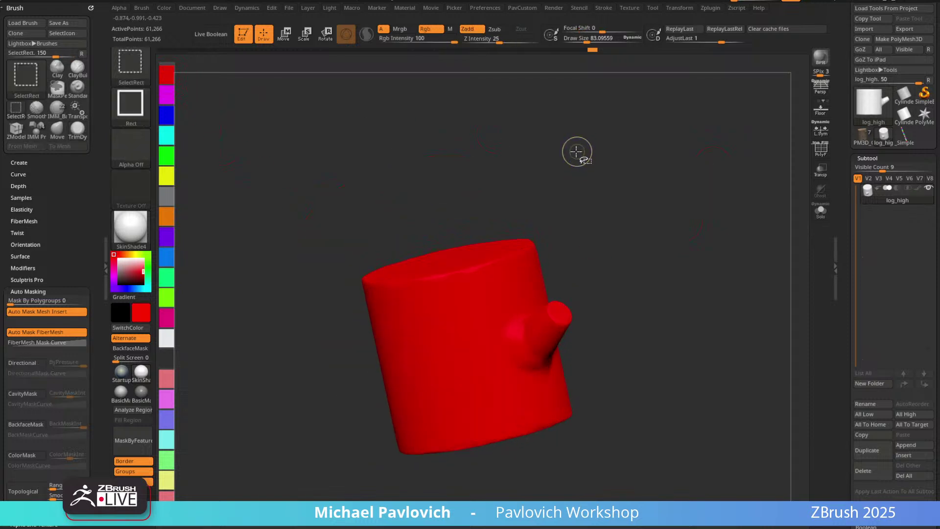
click(169, 8)
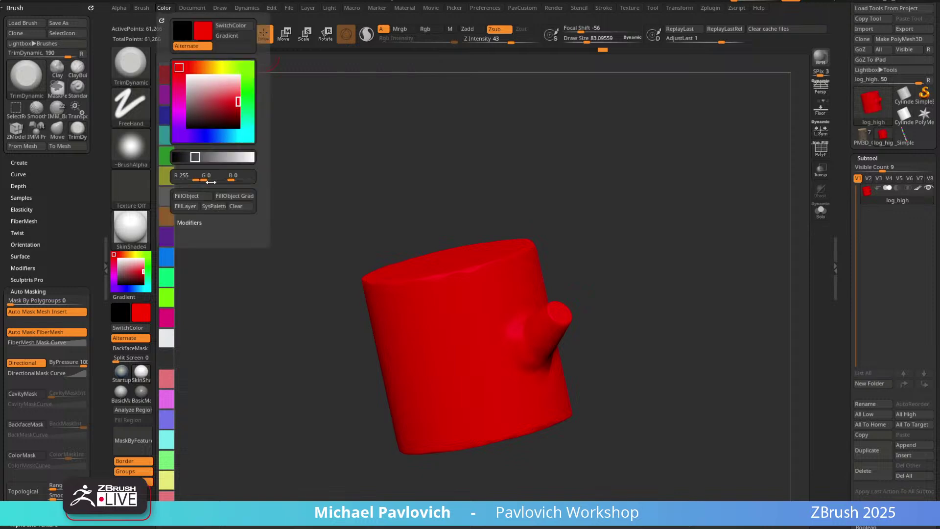
drag(318, 155, 579, 185)
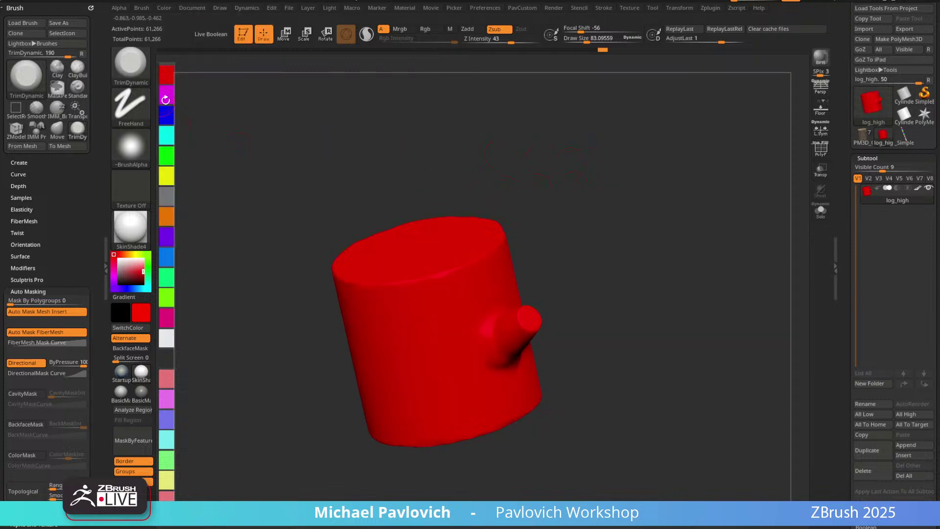
click(165, 94)
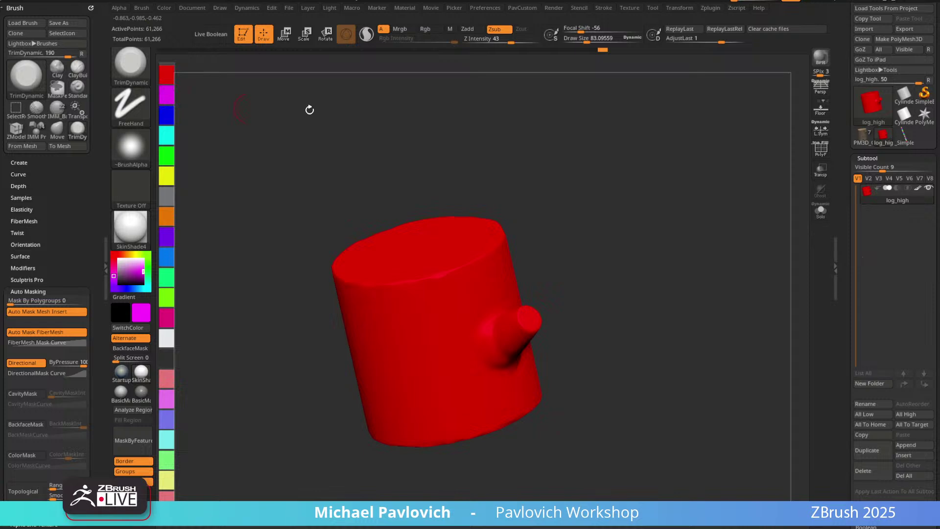
Isolate and hide the spout tip, end caps, and outer wall in turn to examine the log's polygroups.
ctrl+shift+click(539, 343)
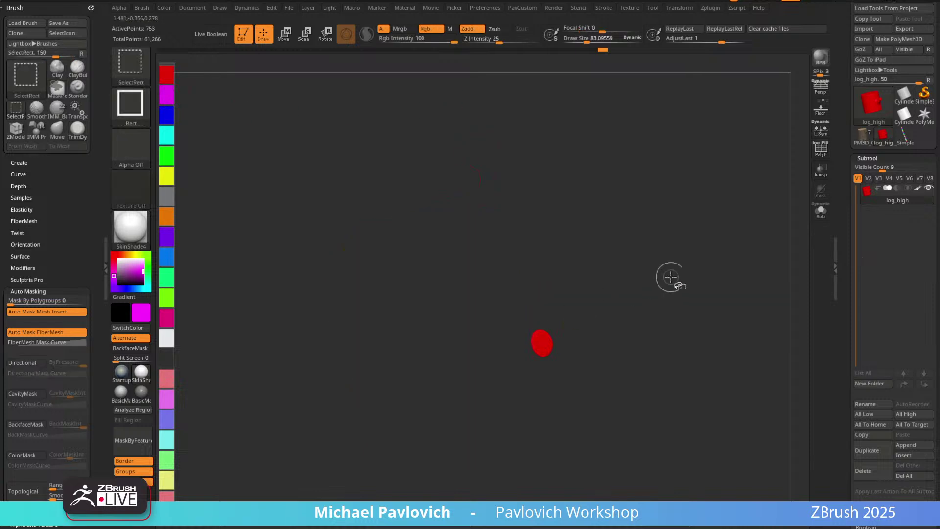
ctrl+shift+drag(691, 300, 704, 308)
ctrl+shift+click(481, 281)
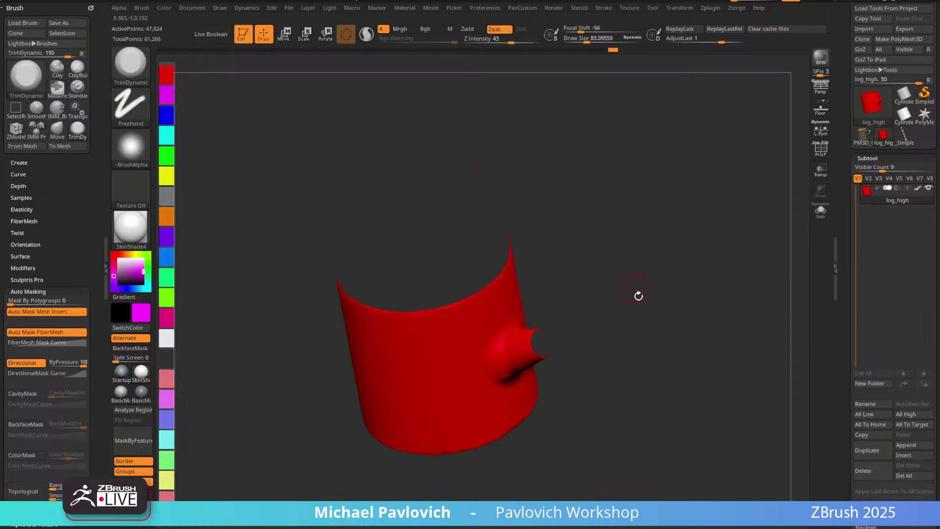
drag(638, 294, 637, 215)
ctrl+shift+click(506, 380)
ctrl+shift+drag(657, 178, 731, 283)
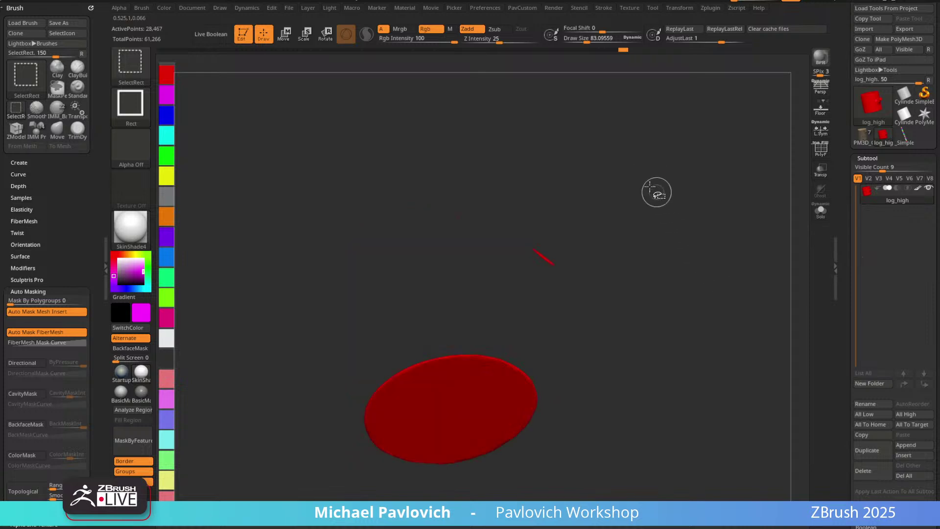
drag(596, 172, 581, 248)
ctrl+shift+click(581, 248)
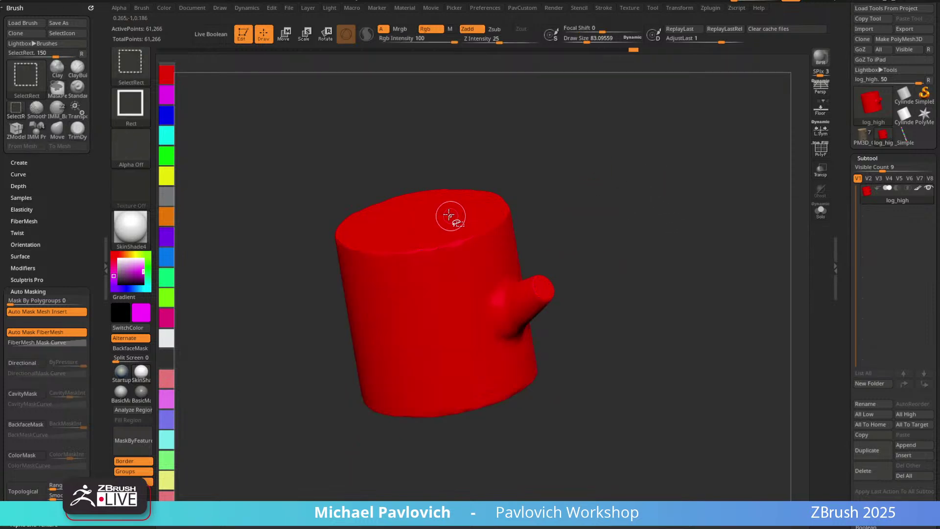
ctrl+shift+click(451, 212)
ctrl+shift+drag(554, 216, 557, 294)
ctrl+shift+click(550, 293)
drag(630, 290, 615, 243)
ctrl+shift+click(615, 243)
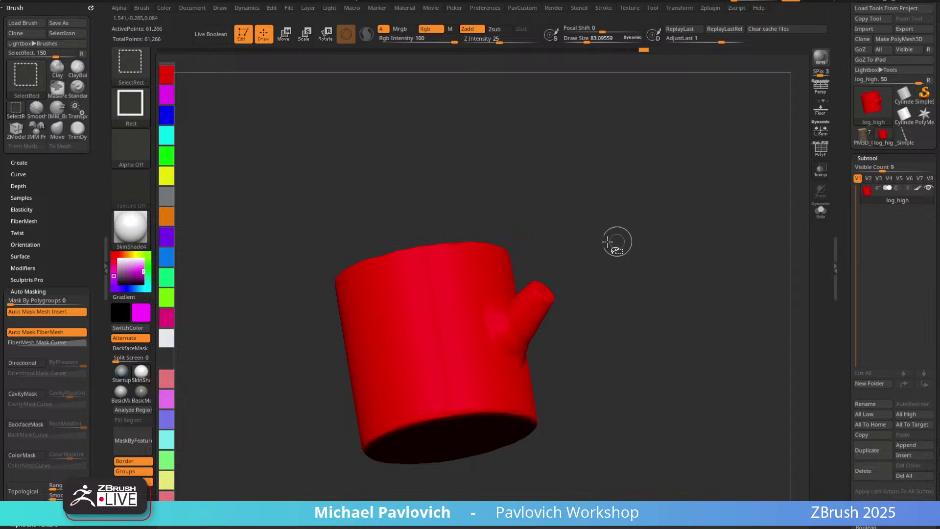
ctrl+shift+click(466, 319)
mouse_move(648, 217)
ctrl+shift+mouse_down()
mouse_move(688, 269)
mouse_move(657, 245)
mouse_move(680, 223)
ctrl+shift+mouse_up()
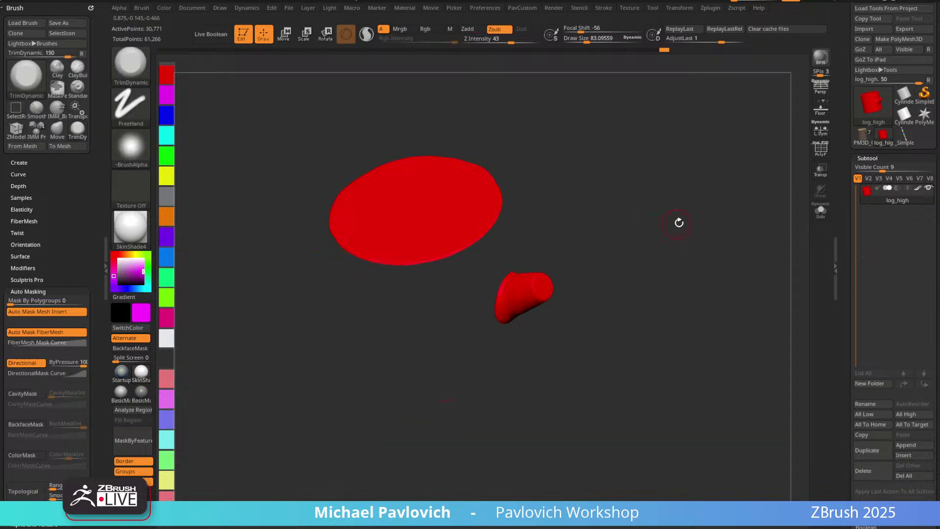
ctrl+shift+click(672, 224)
Isolate the log's top cap, fill it with magenta, and show the whole mesh again.
ctrl+shift+click(452, 202)
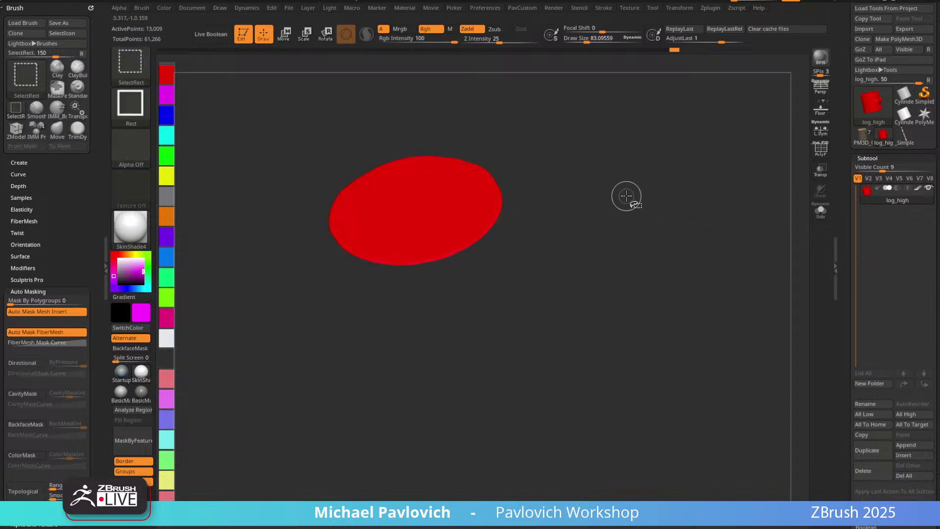
key(ctrl+w)
ctrl+shift+click(622, 198)
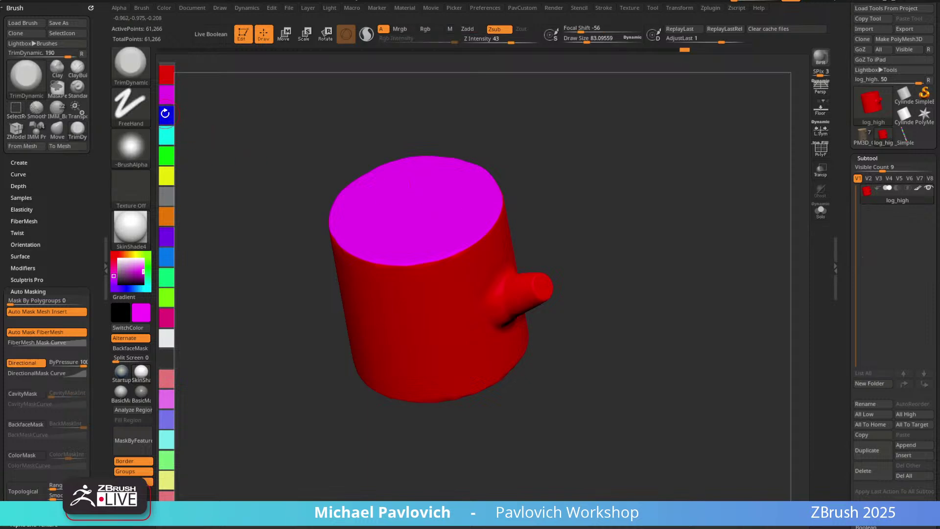
Fill the isolated spout tip with blue from the swatch strip and restore the full mesh.
click(165, 114)
drag(588, 184, 544, 211)
ctrl+shift+click(521, 281)
key(ctrl+f)
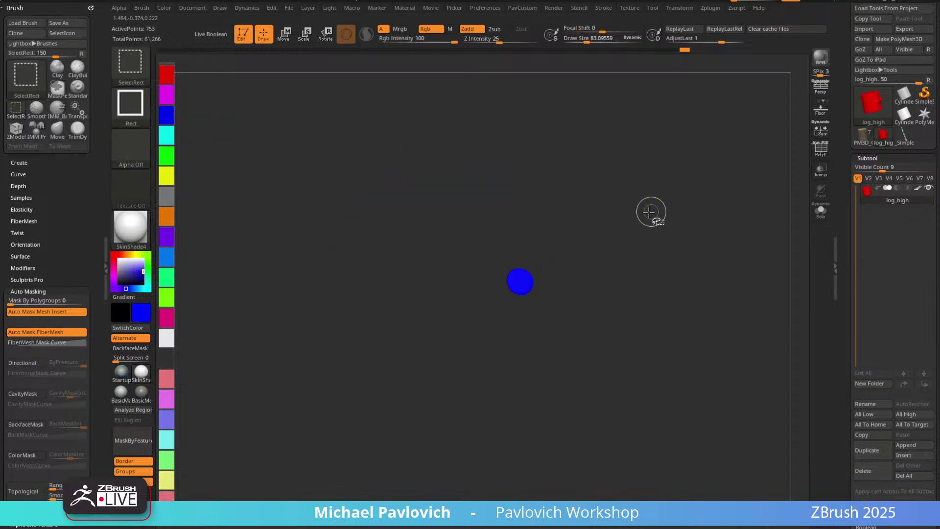
ctrl+shift+click(649, 211)
Fill the isolated bottom cap of the log with cyan from the swatch strip and unhide the rest.
drag(632, 212, 210, 152)
click(165, 135)
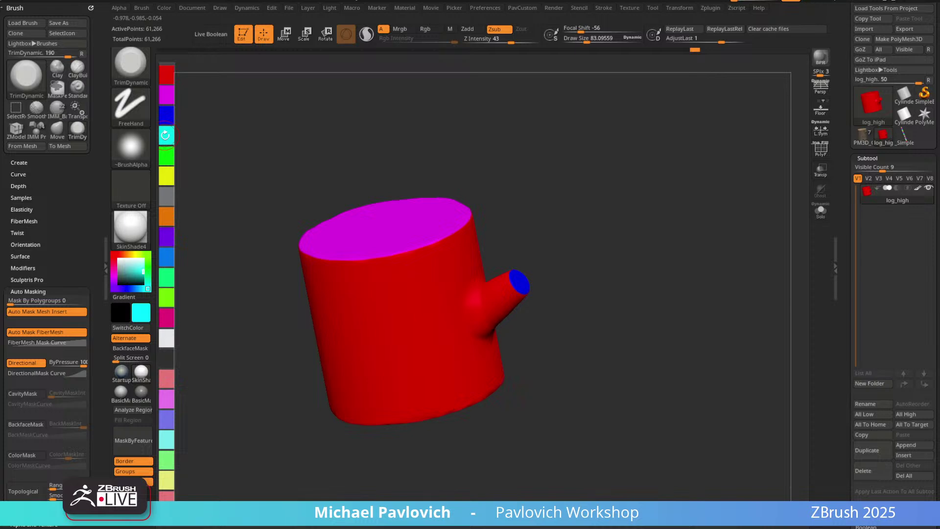
drag(588, 221, 447, 361)
ctrl+shift+click(447, 361)
key(ctrl+w)
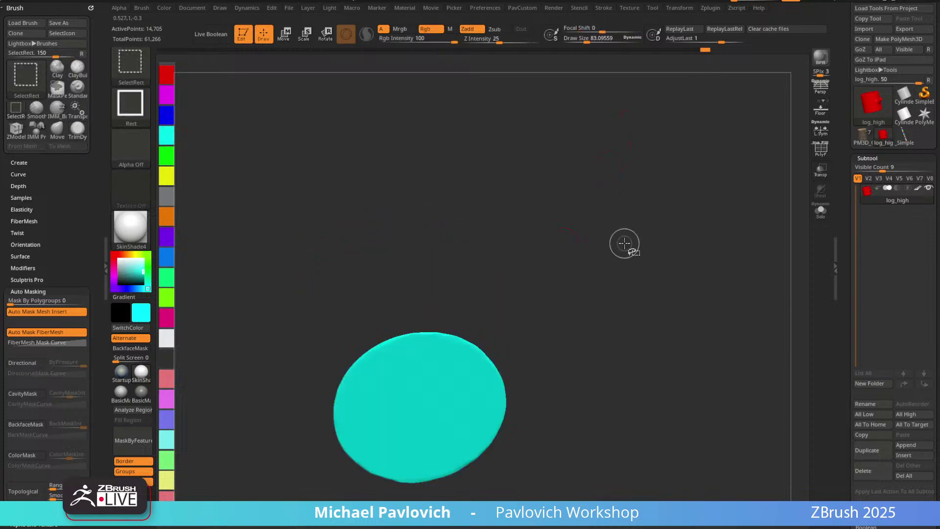
ctrl+shift+click(624, 243)
Duplicate the log_high subtool and rename the copy log_low.
mouse_move(651, 220)
mouse_down()
mouse_move(668, 245)
mouse_move(637, 196)
mouse_move(496, 317)
mouse_move(553, 265)
mouse_up()
drag(648, 275, 652, 247)
click(867, 450)
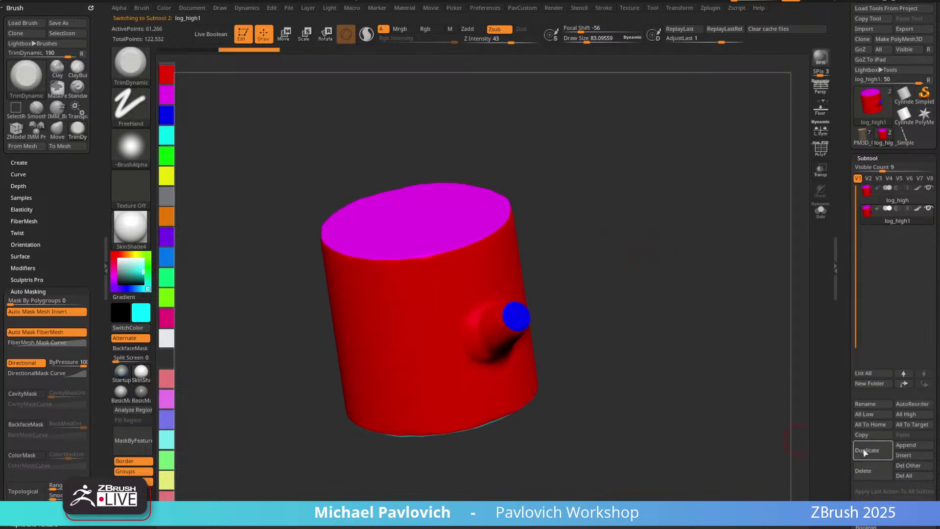
click(865, 404)
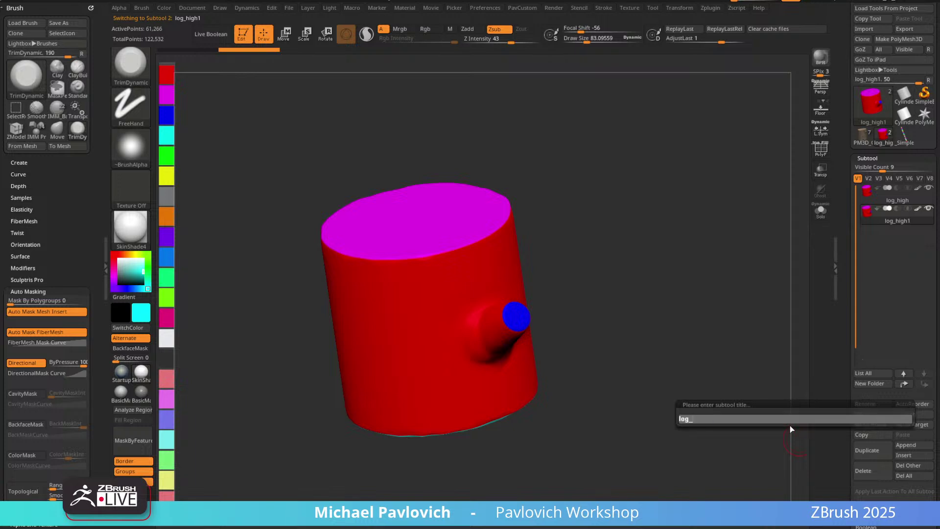
text(log_low)
key(Return)
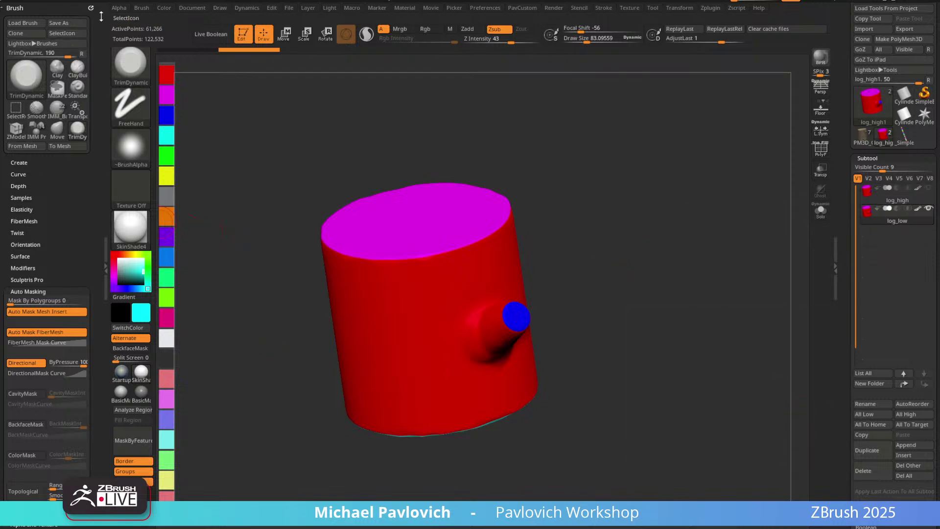
Replace the docked Brush palette with Zplugin, collapse ZColor, and expand the UV Master options.
click(91, 5)
click(711, 8)
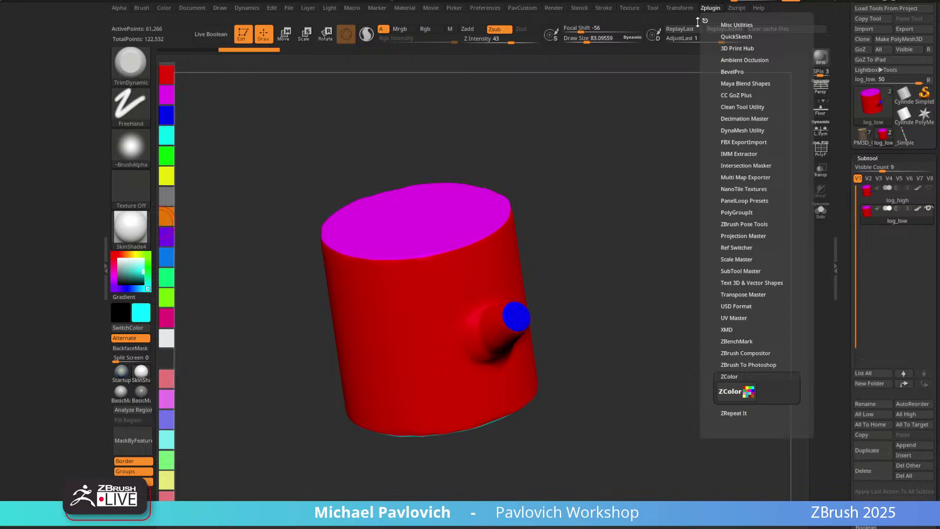
drag(700, 15, 27, 355)
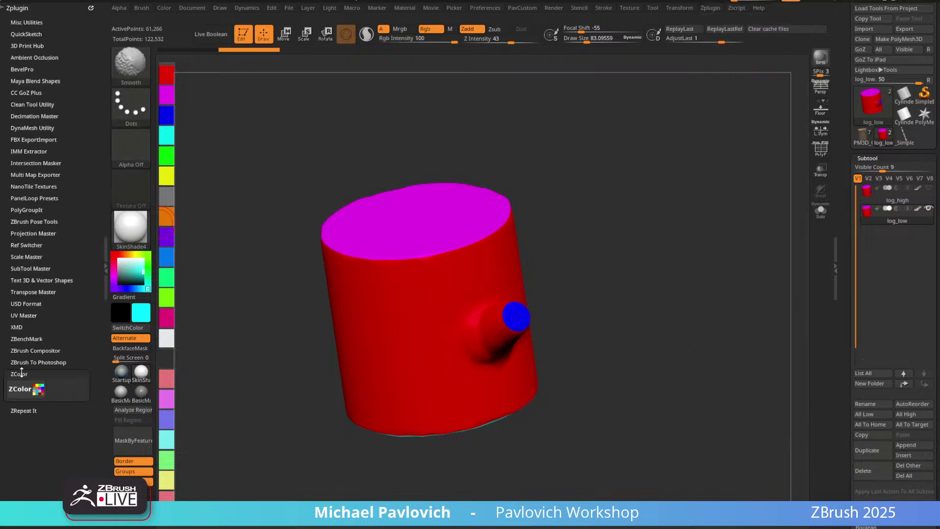
click(20, 374)
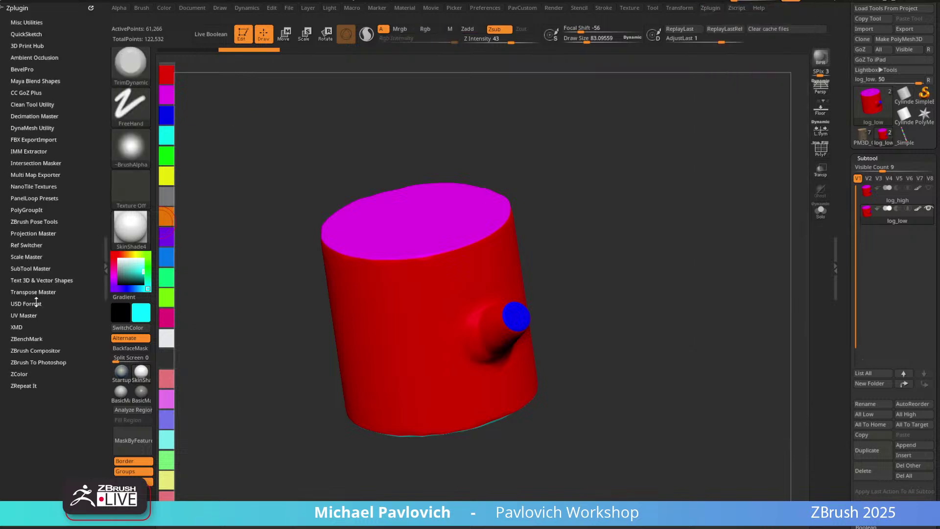
click(29, 315)
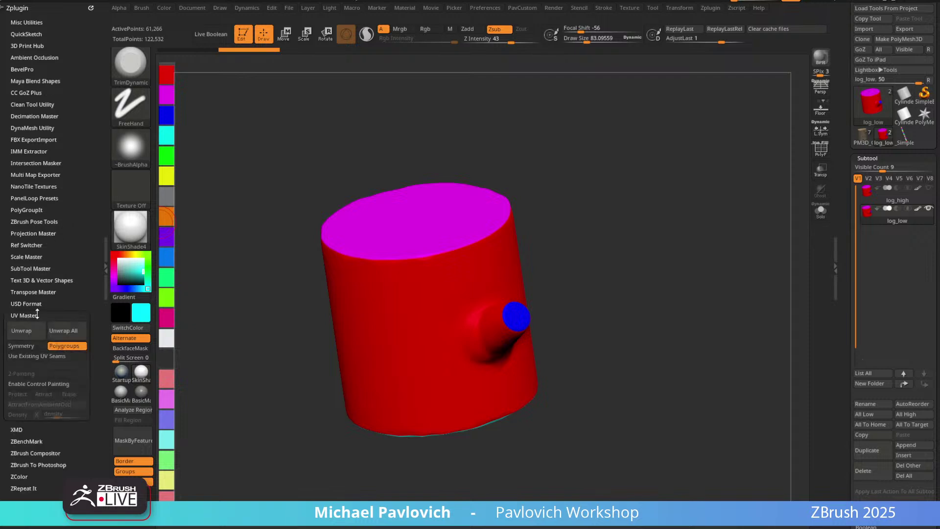
Drop log_low to subdivision level 1 and delete its higher subdivision levels.
drag(693, 315, 697, 278)
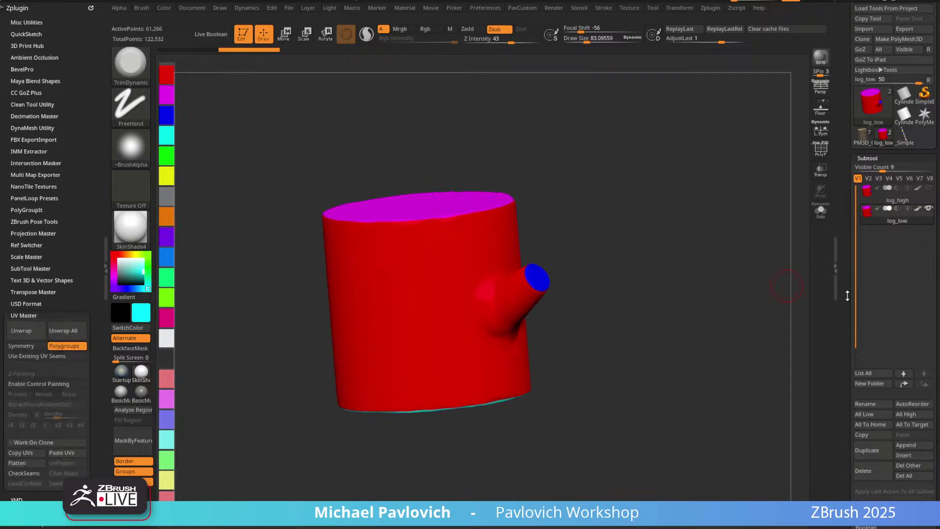
drag(847, 296, 860, 220)
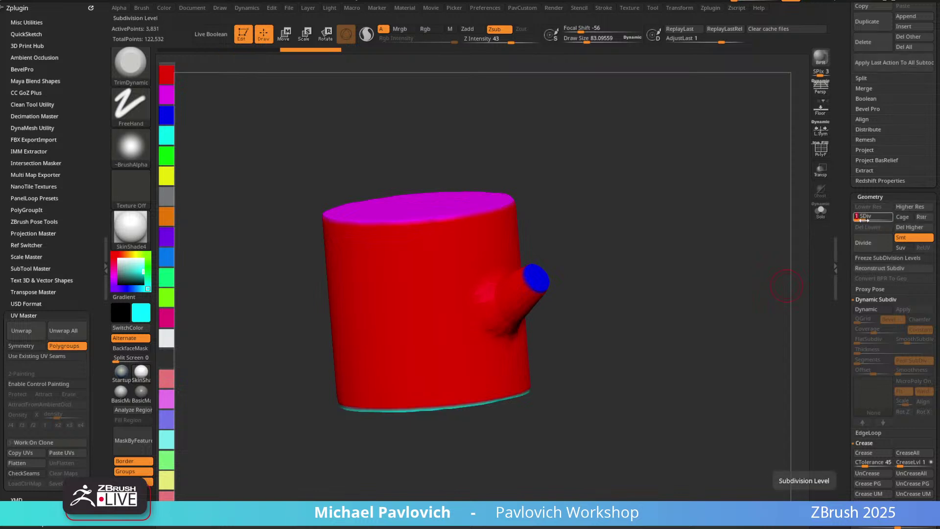
click(907, 227)
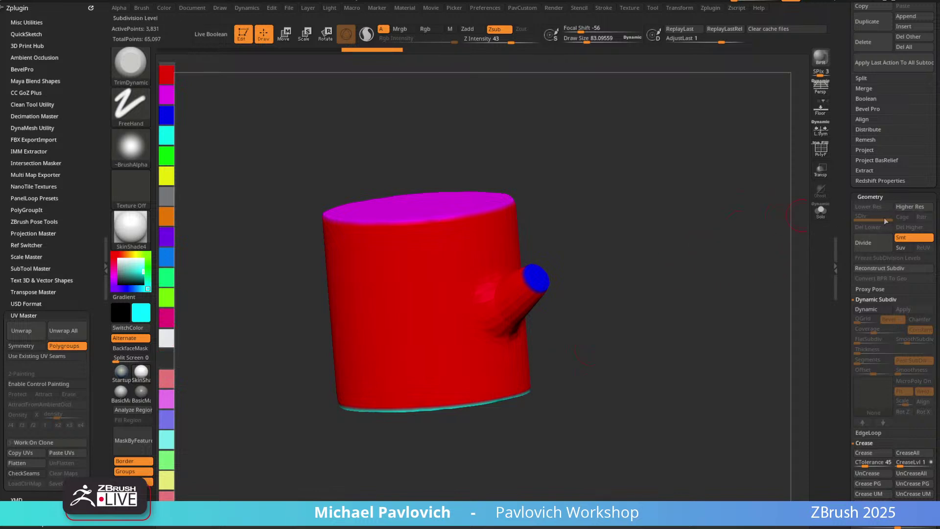
Check log_low's polygroups with the polyframe, turn off its polypaint, and set the main color to white.
click(824, 148)
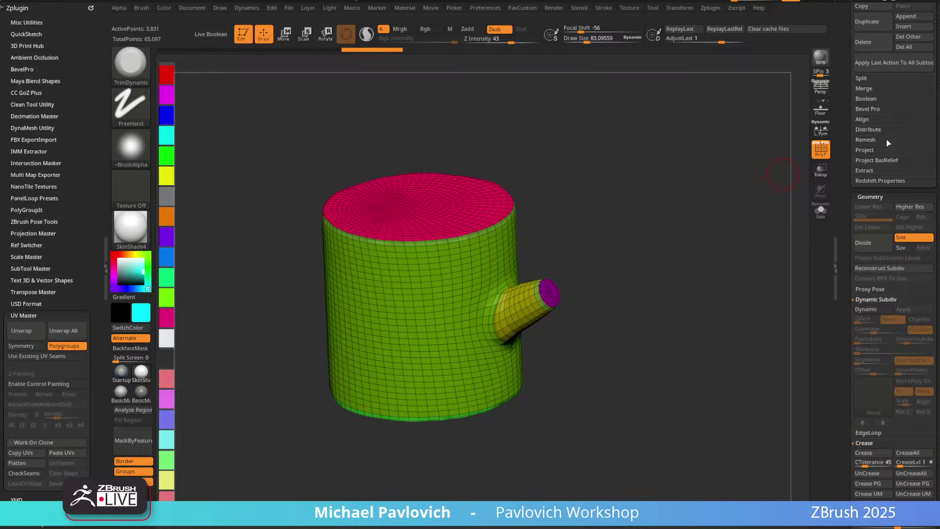
drag(840, 146, 855, 268)
click(921, 244)
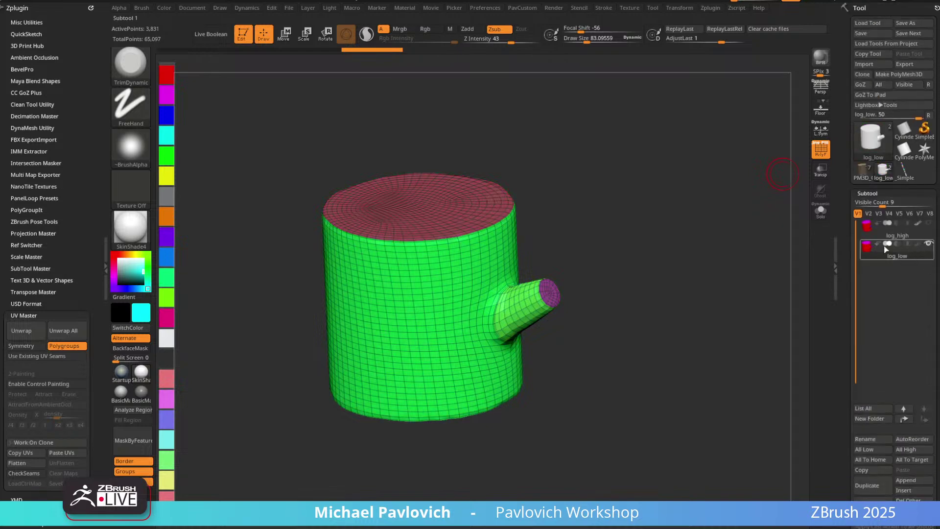
key(shift+f)
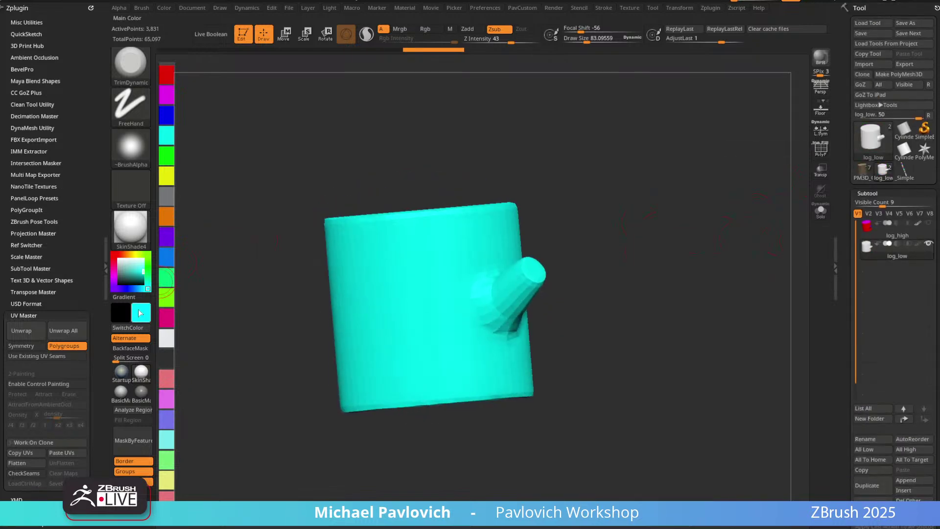
drag(128, 272, 118, 258)
mouse_move(709, 235)
mouse_down()
mouse_move(719, 259)
mouse_move(713, 276)
mouse_up()
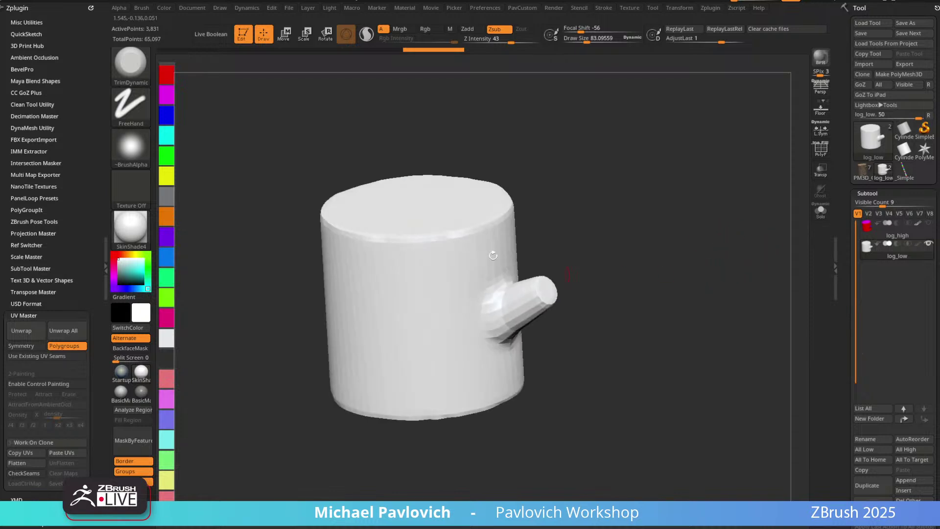
Unwrap log_low in UV Master with Polygroups enabled and flatten the mesh to its UV layout.
click(821, 148)
click(822, 149)
click(60, 346)
click(68, 346)
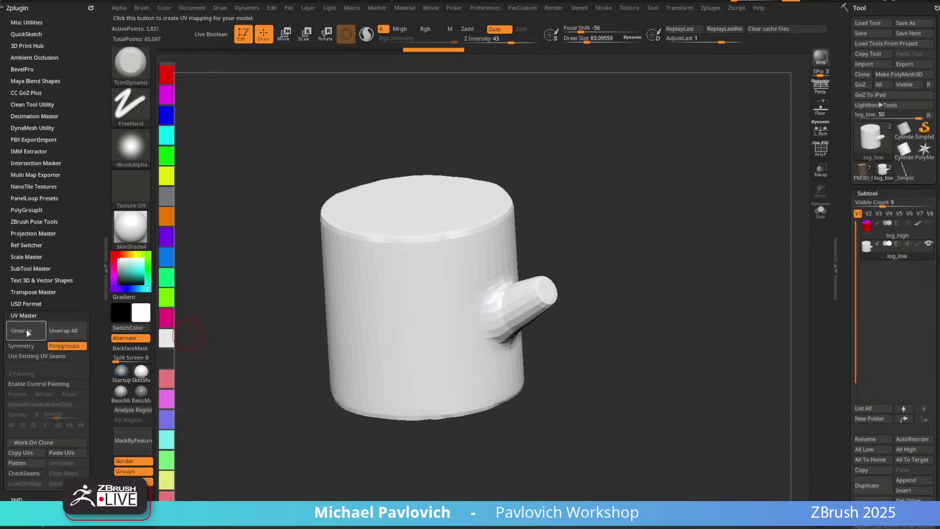
click(24, 463)
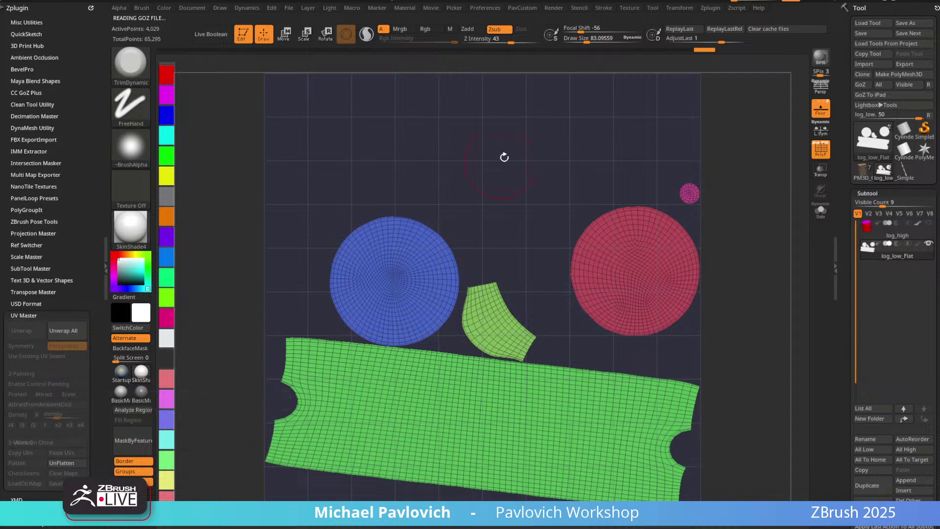
Rotate the trunk's UV island level within the UV square and move the blue cap island just above it.
alt+drag(763, 257, 722, 224)
key(w)
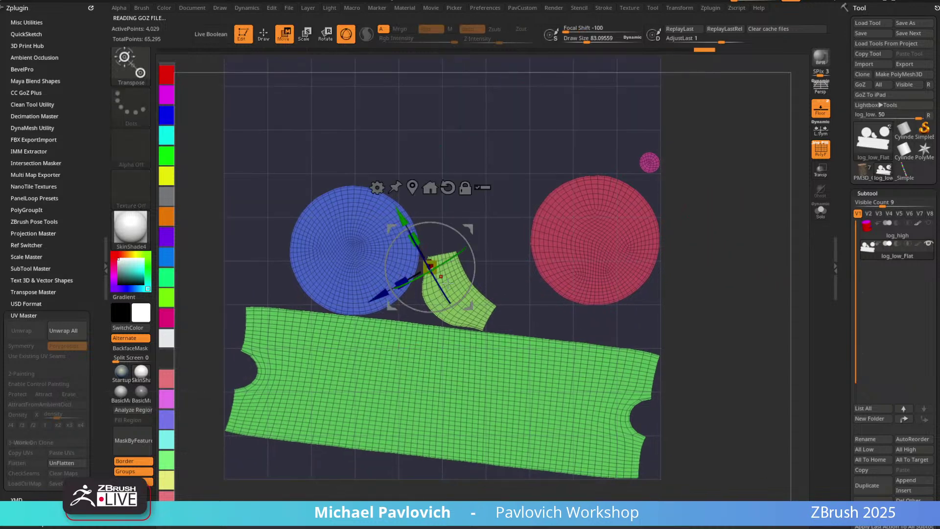
ctrl+click(458, 385)
drag(490, 360, 489, 365)
ctrl+click(378, 228)
drag(377, 227, 344, 241)
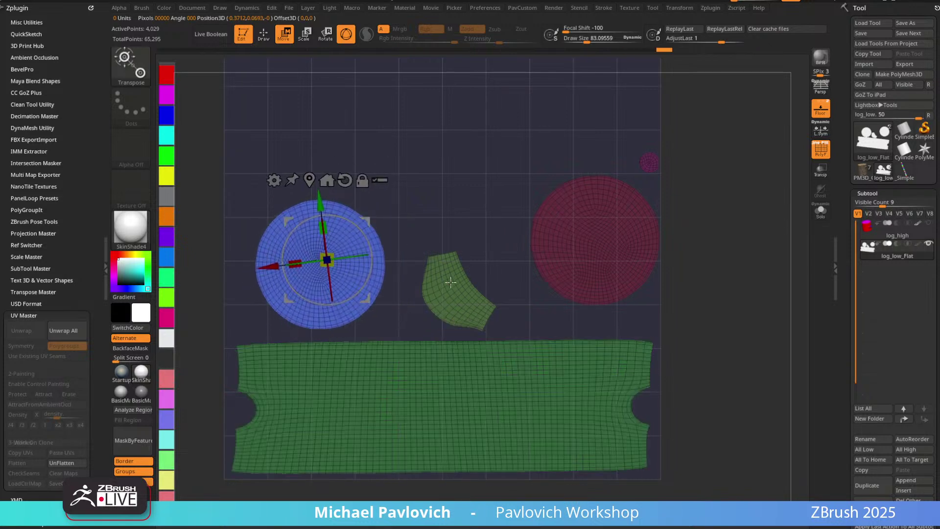
Arrange the spout, red cap and spout tip UV islands compactly above the trunk strip and clear the mask.
ctrl+click(450, 282)
drag(489, 254, 469, 267)
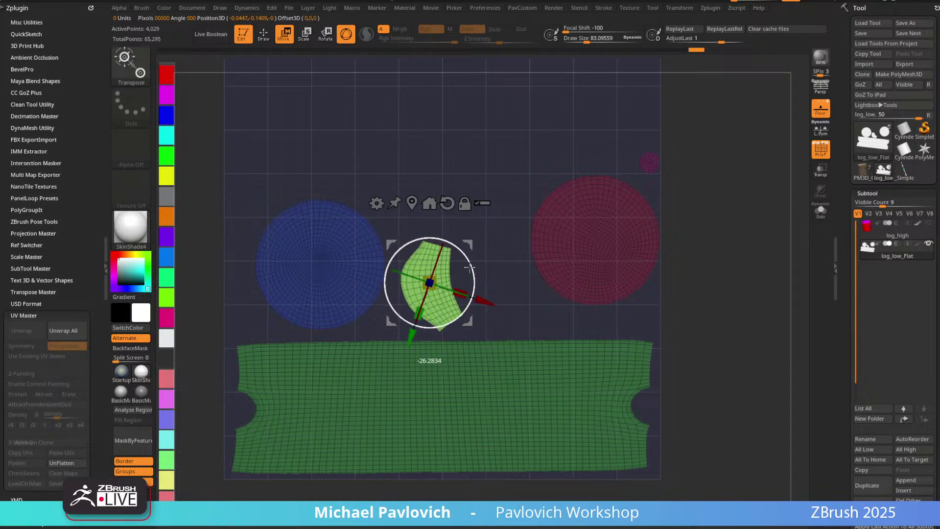
ctrl+click(595, 223)
drag(597, 225, 536, 251)
ctrl+click(650, 163)
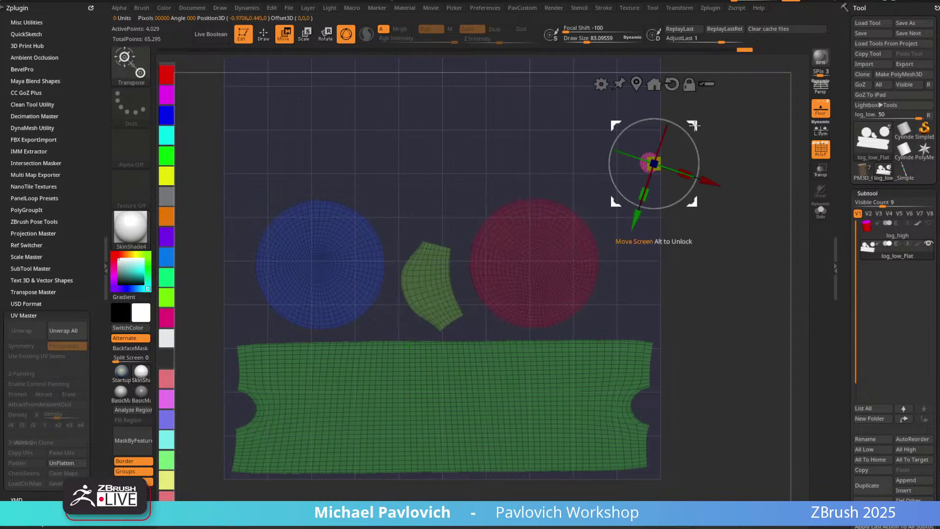
mouse_move(695, 125)
mouse_down()
mouse_move(498, 164)
mouse_move(481, 180)
mouse_up()
ctrl+drag(595, 139, 707, 204)
key(q)
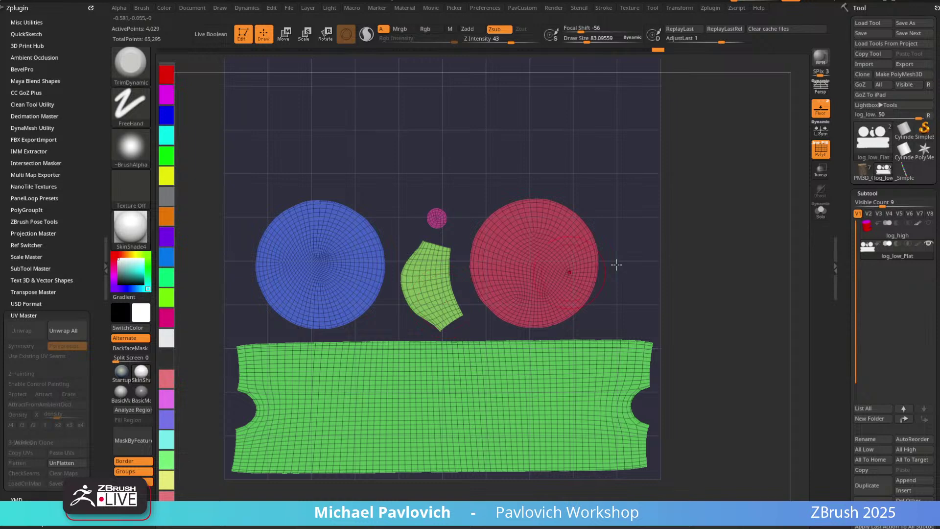
Try to run Unwrap All on the flattened layout and unflatten log_low.
click(63, 330)
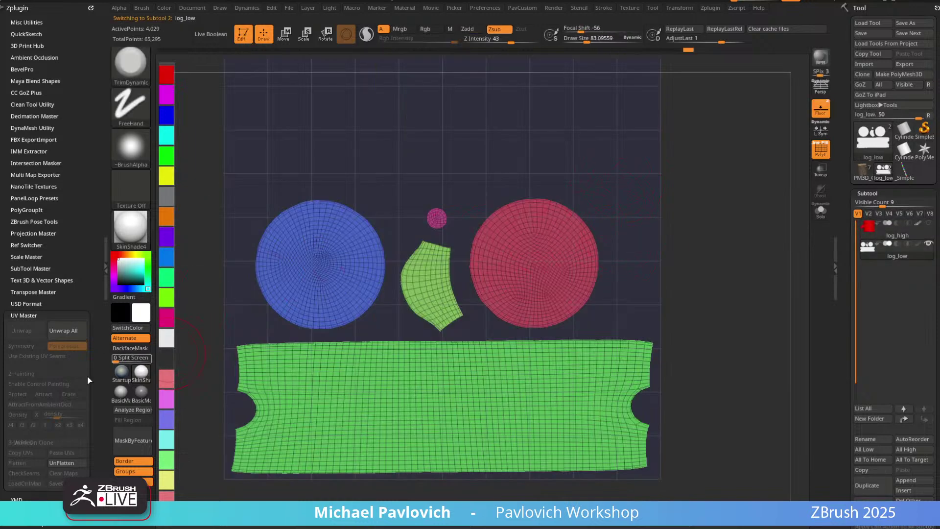
click(68, 463)
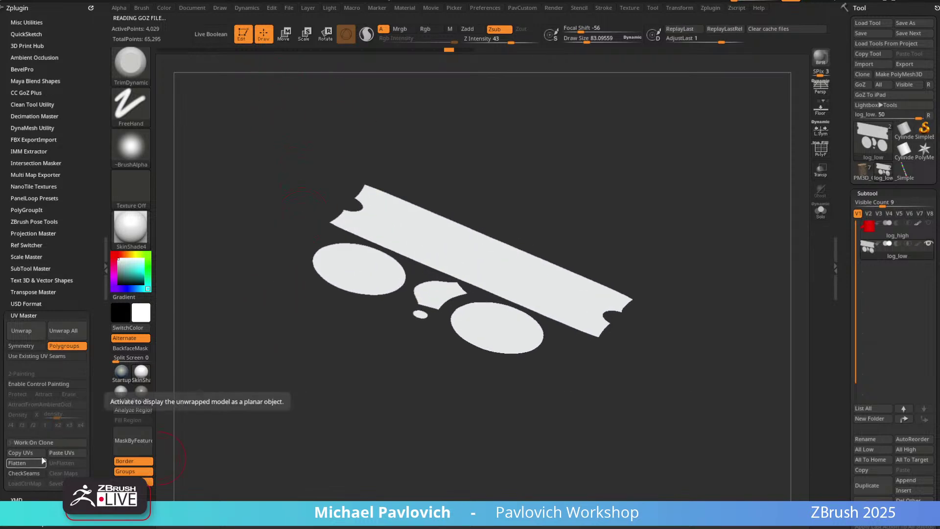
right_drag(275, 416, 328, 393)
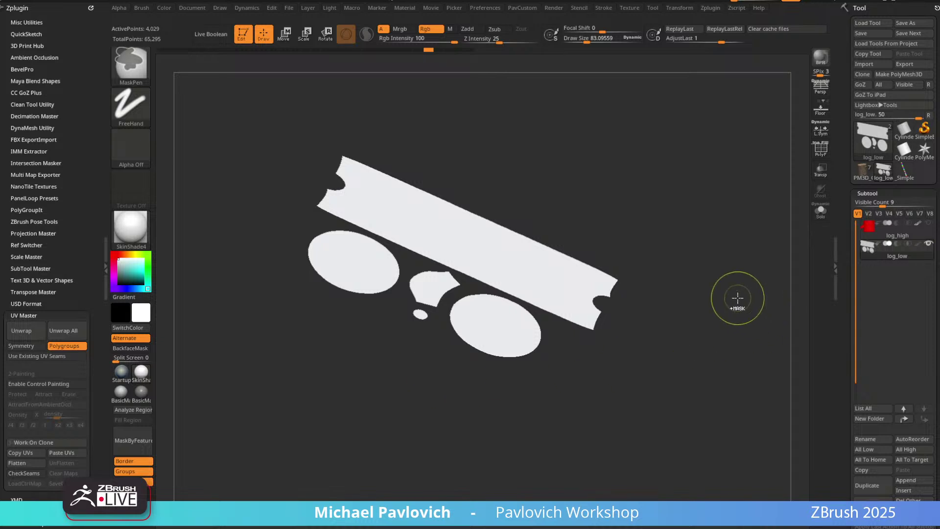
Undo the UV island edits on log_low until the three-dimensional log mesh is restored.
key(ctrl+z)
key(ctrl+z)
key(ctrl+z)
key(ctrl+z)
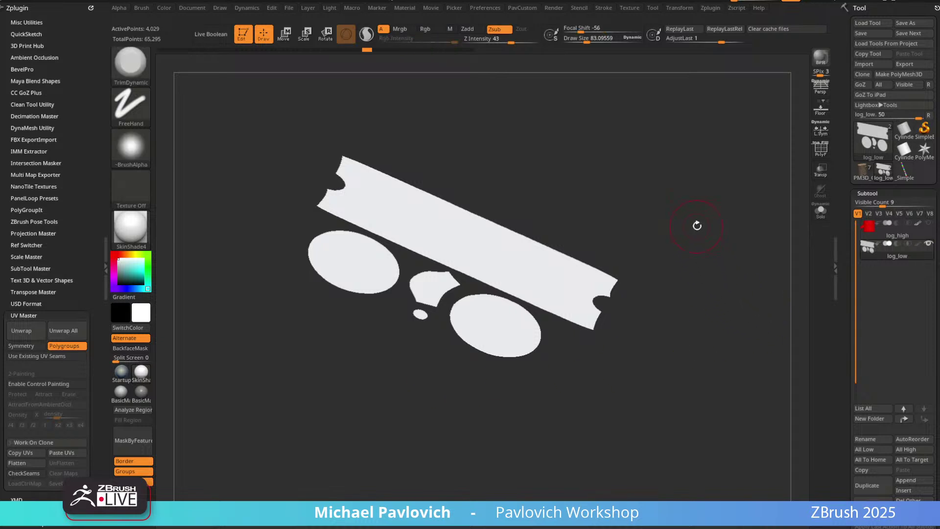
right_drag(697, 225, 697, 267)
key(ctrl+z)
key(ctrl+z)
key(ctrl+z)
key(ctrl+z)
key(ctrl+z)
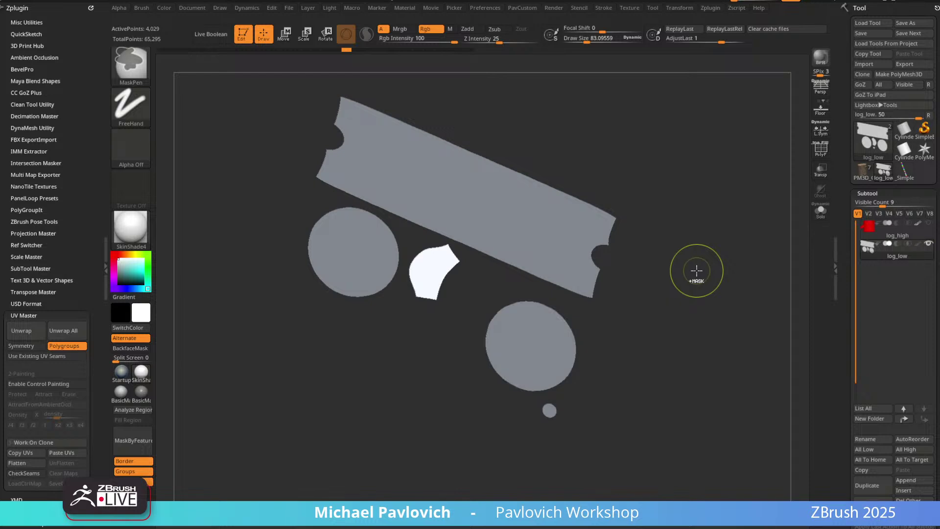
shift+right_drag(699, 261, 692, 289)
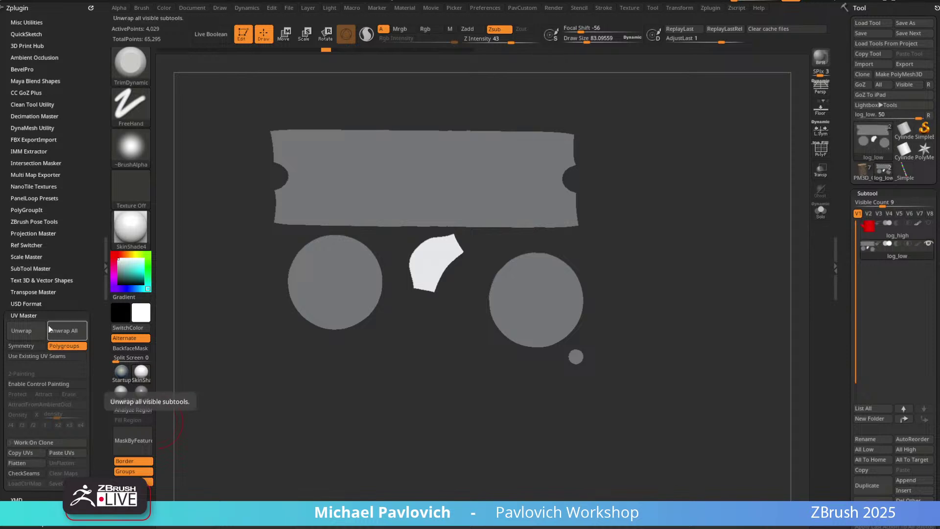
key(ctrl+z)
key(ctrl+z)
key(ctrl+z)
key(ctrl+z)
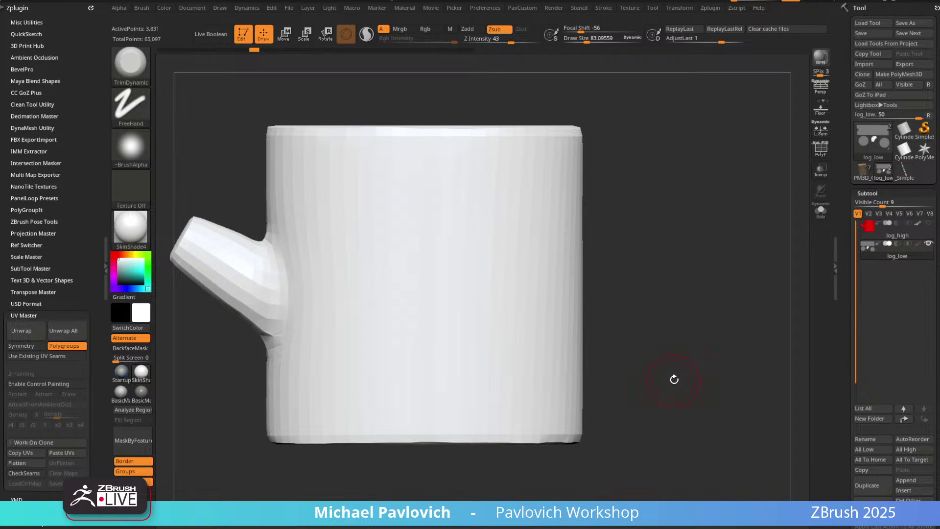
Flatten log_low to inspect its UV islands and unflatten it back to the 3D log.
mouse_move(674, 377)
mouse_down()
mouse_move(680, 371)
mouse_move(688, 385)
mouse_up()
drag(847, 287, 845, 172)
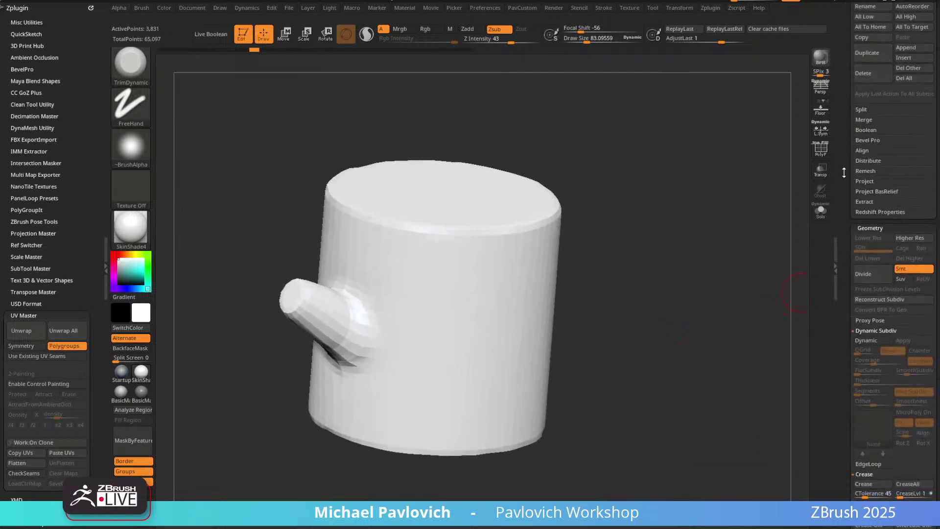
drag(685, 349, 682, 337)
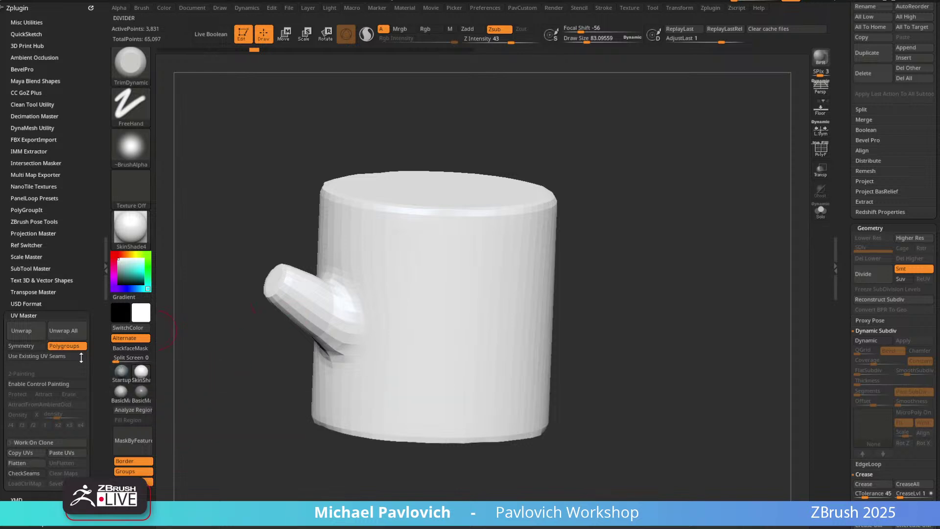
click(27, 463)
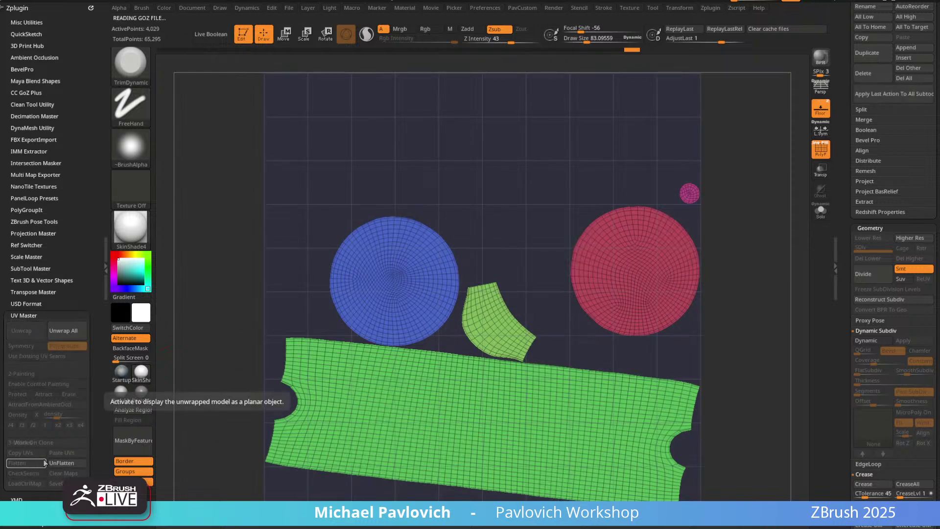
click(48, 463)
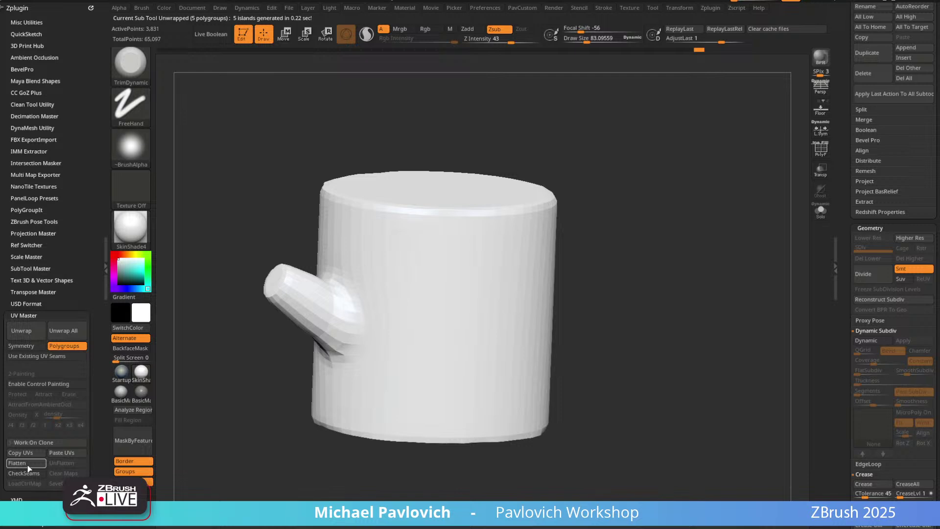
Rotate the trunk's UV island level in the flattened view and unflatten log_low.
click(27, 463)
key(w)
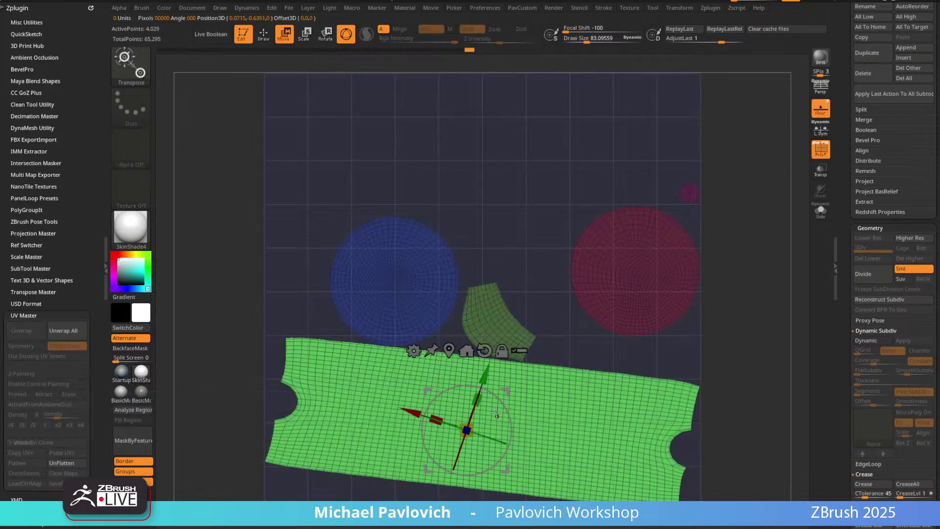
mouse_move(505, 395)
mouse_down()
mouse_move(520, 393)
mouse_move(510, 392)
mouse_move(506, 406)
mouse_up()
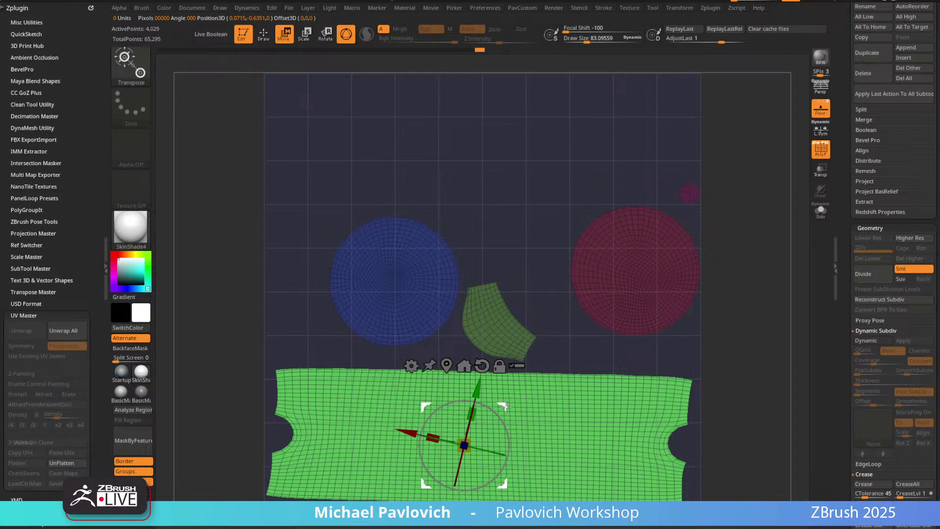
click(68, 463)
key(q)
Select log_high and make it the only visible subtool, with the polyframe display turned off.
click(821, 150)
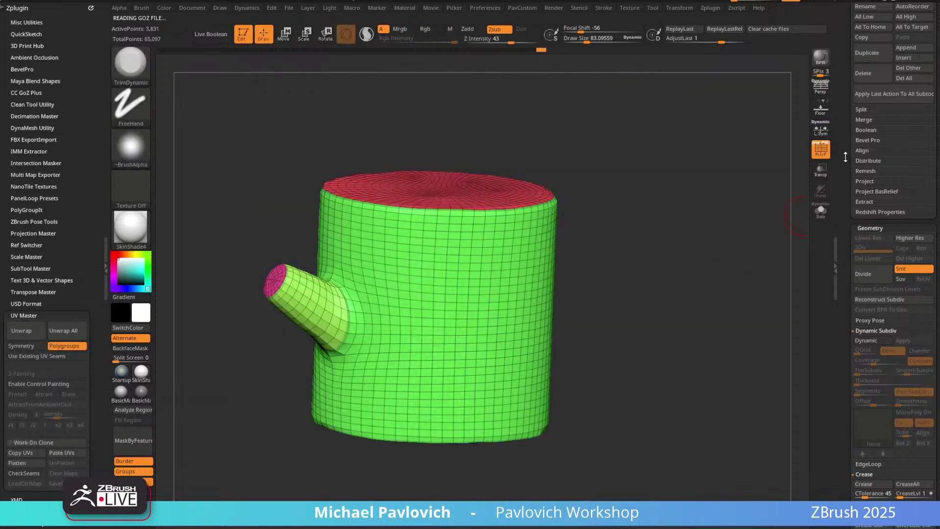
scroll(846, 157, up, 10)
click(901, 237)
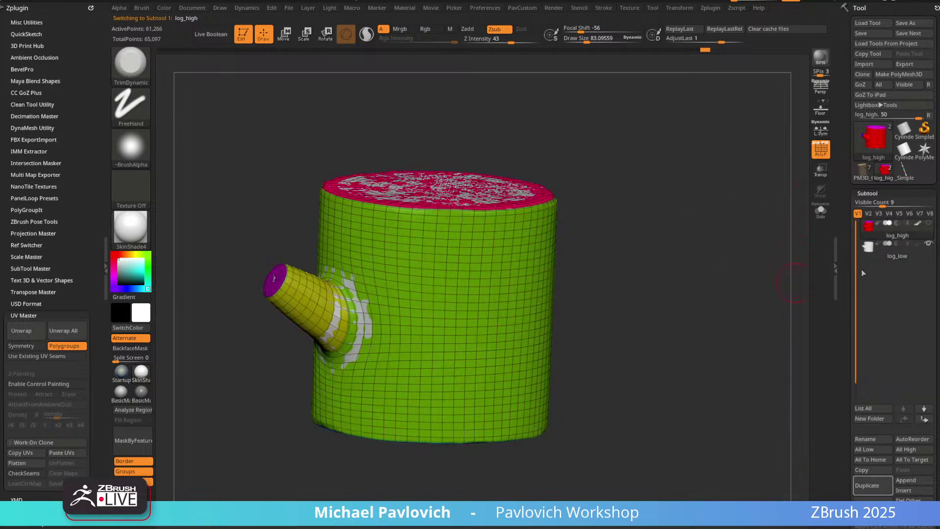
click(929, 223)
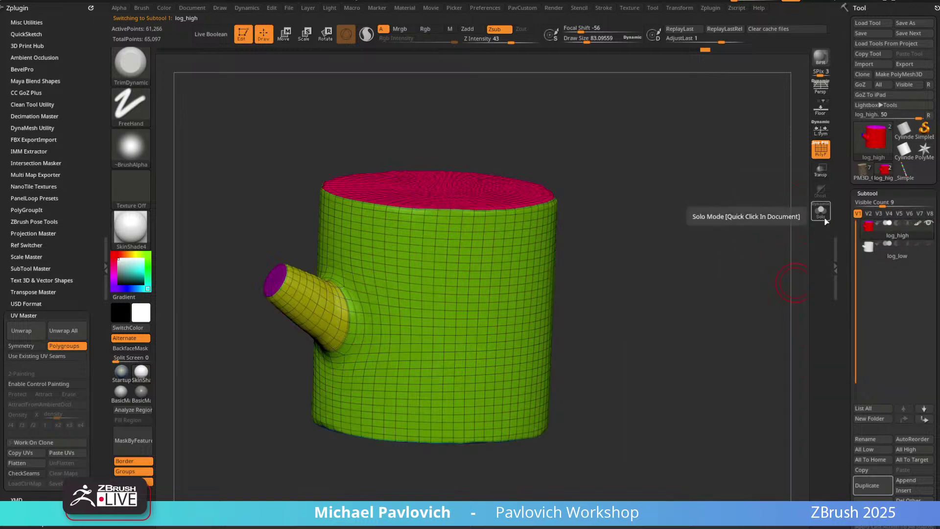
click(821, 151)
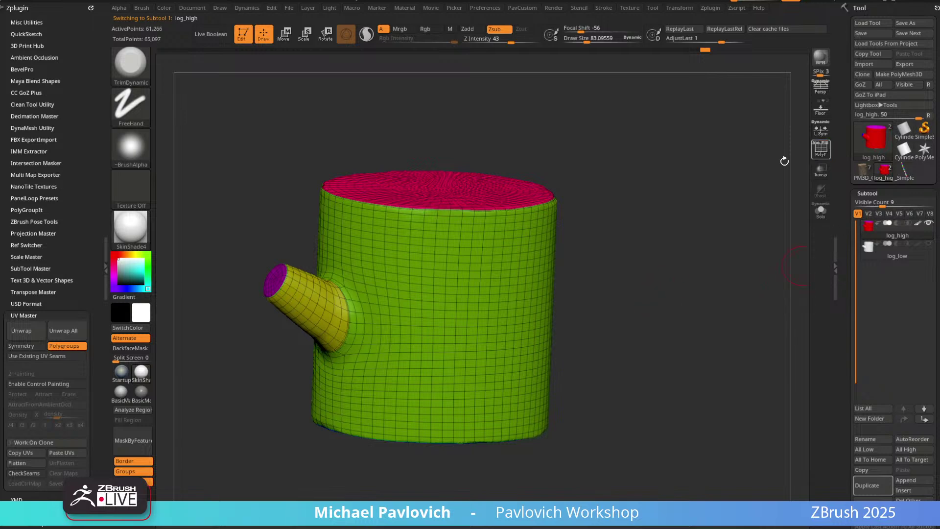
Export log_high to the Desktop in FBX format with the file name log_high.
drag(785, 161, 677, 206)
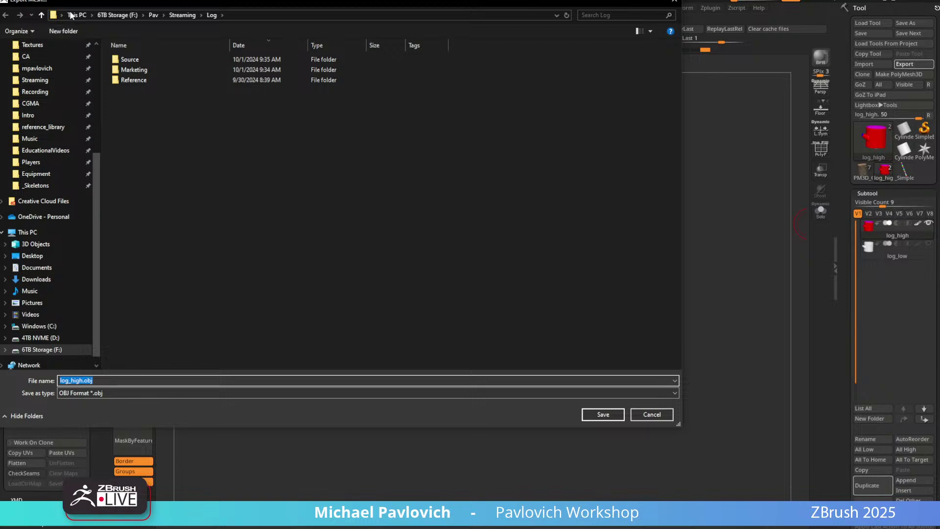
drag(78, 2, 230, 87)
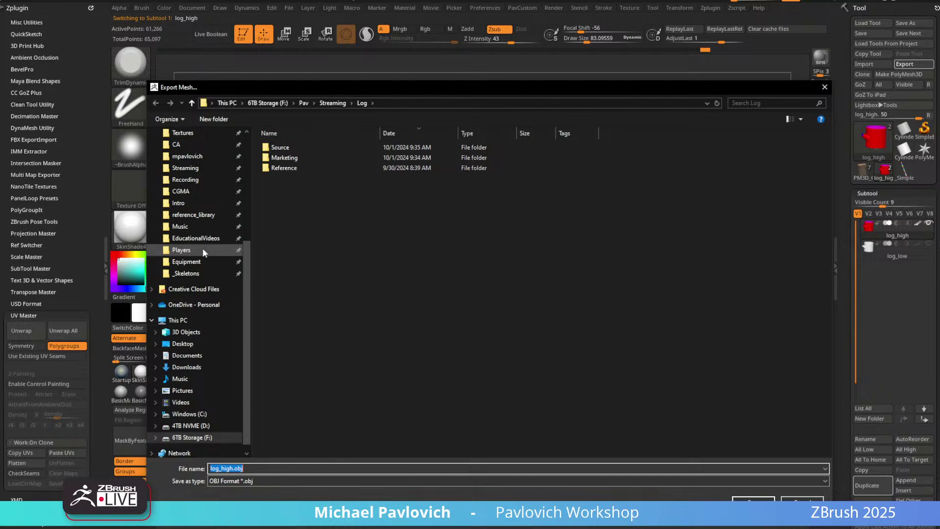
click(192, 348)
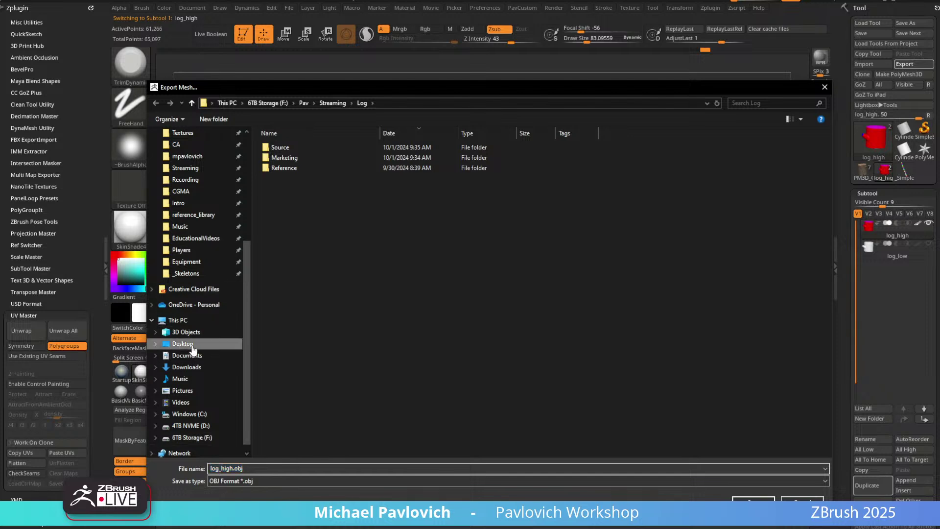
click(275, 469)
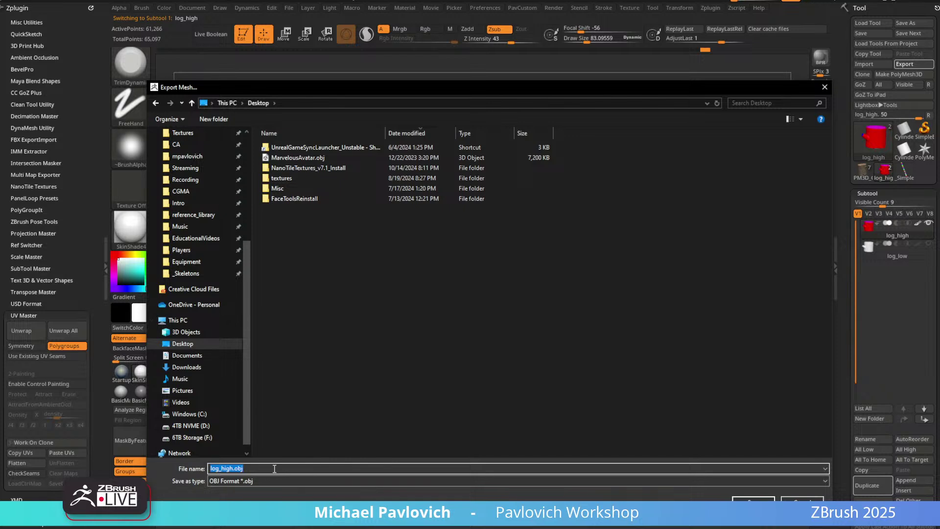
click(269, 480)
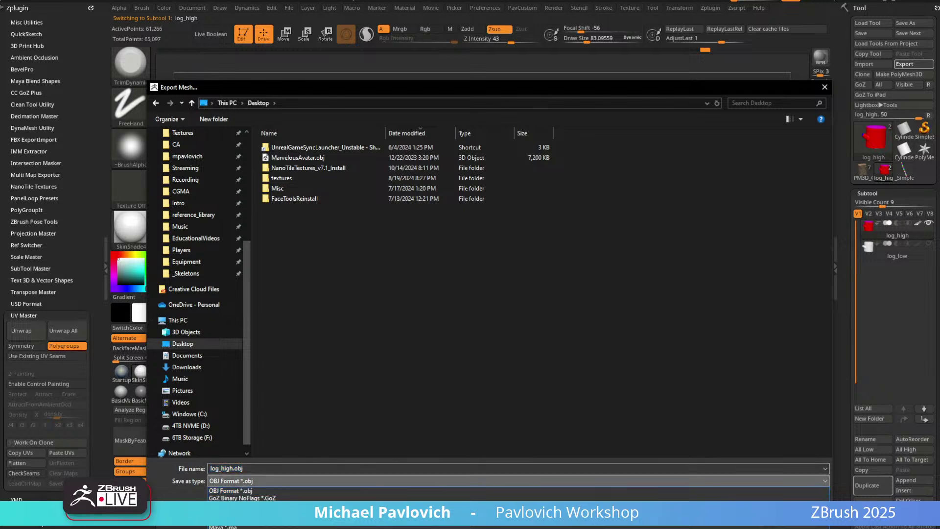
click(245, 513)
click(243, 483)
click(247, 519)
drag(252, 469, 126, 461)
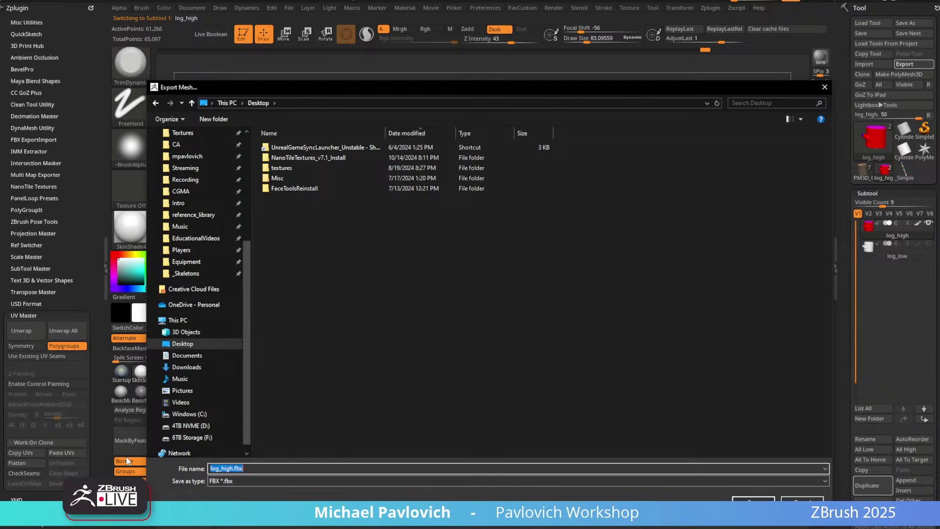
text(log_high)
key(Return)
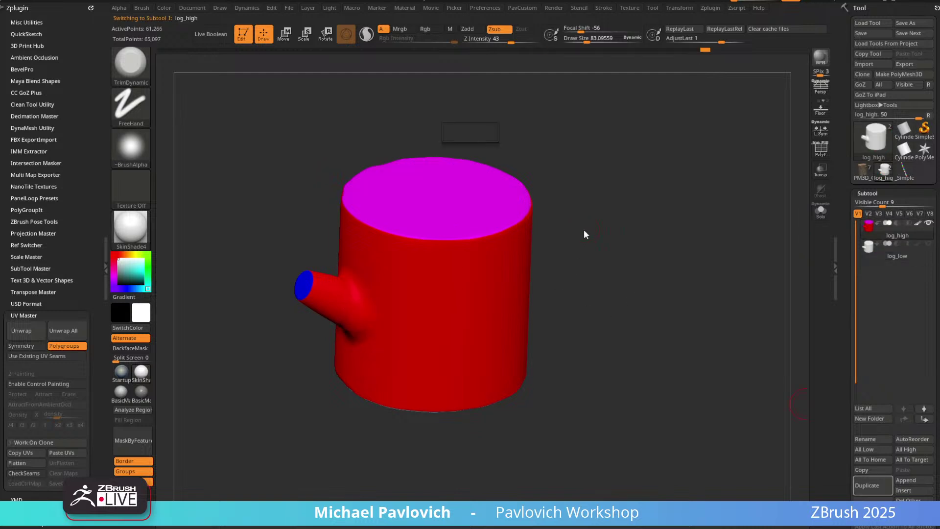
Select log_low and export it to the Desktop as log_low.fbx.
click(898, 256)
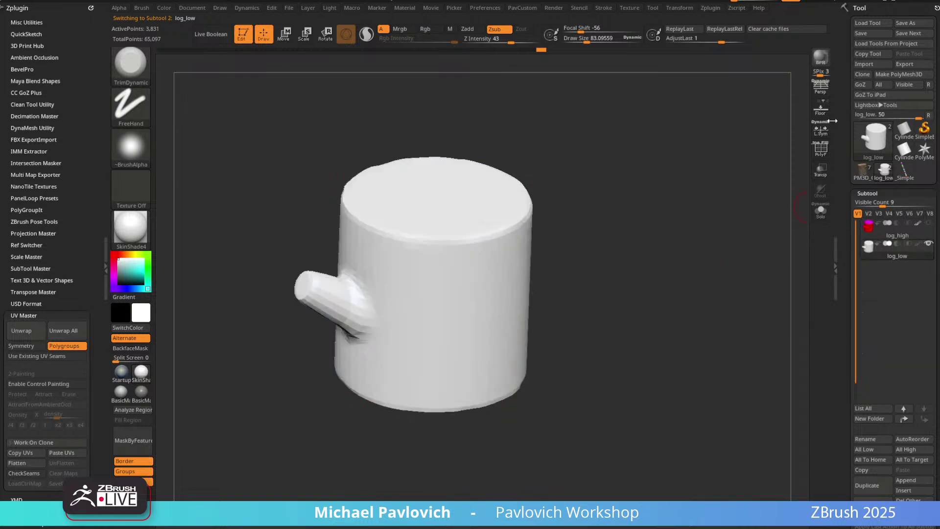
click(906, 64)
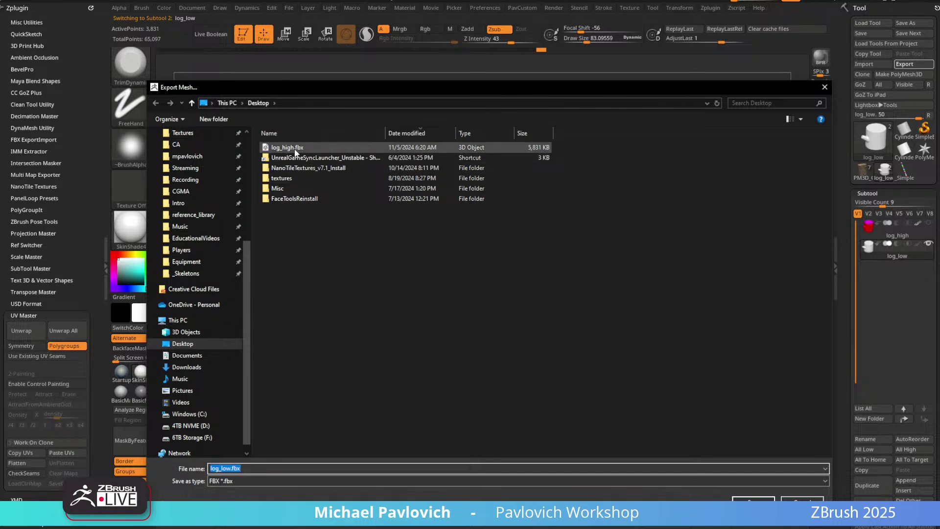
click(750, 498)
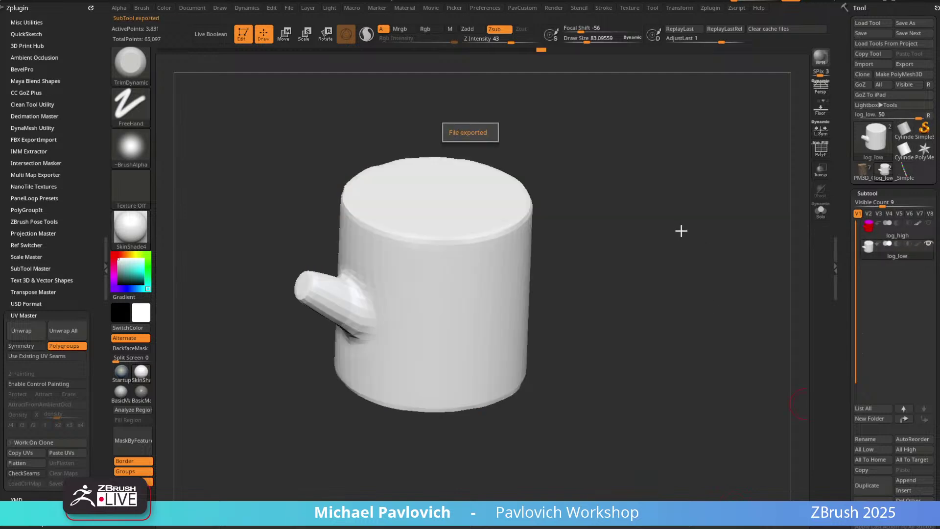
Make log_high the only visible subtool and re-export it to the Desktop, overwriting log_high.fbx.
click(901, 238)
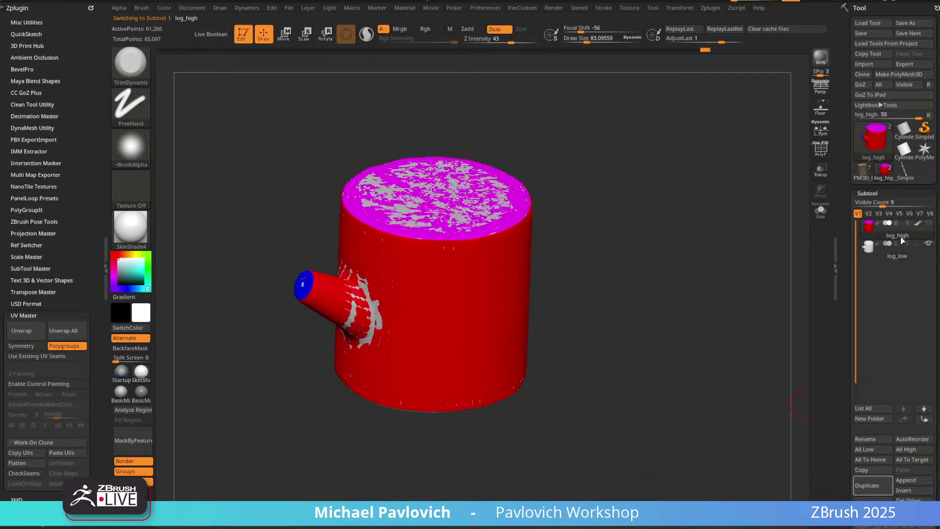
click(929, 243)
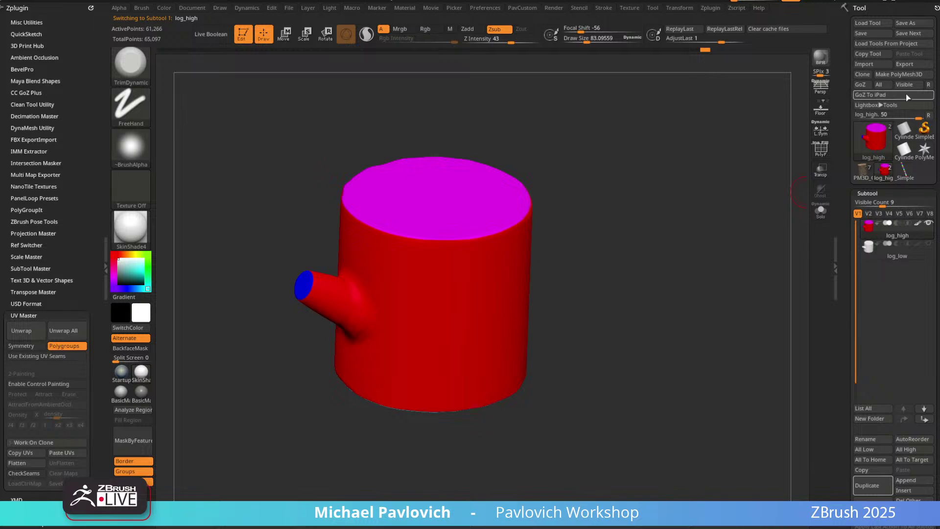
click(915, 67)
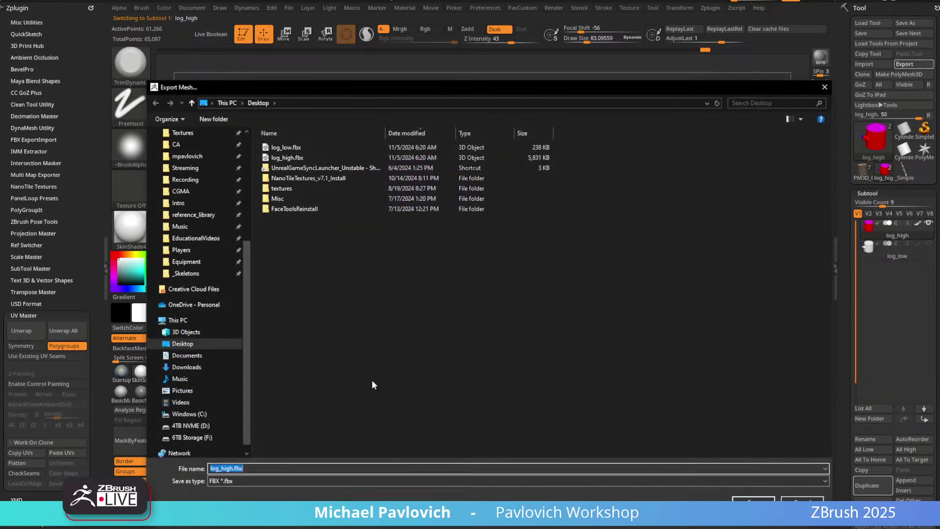
double_click(295, 160)
click(565, 254)
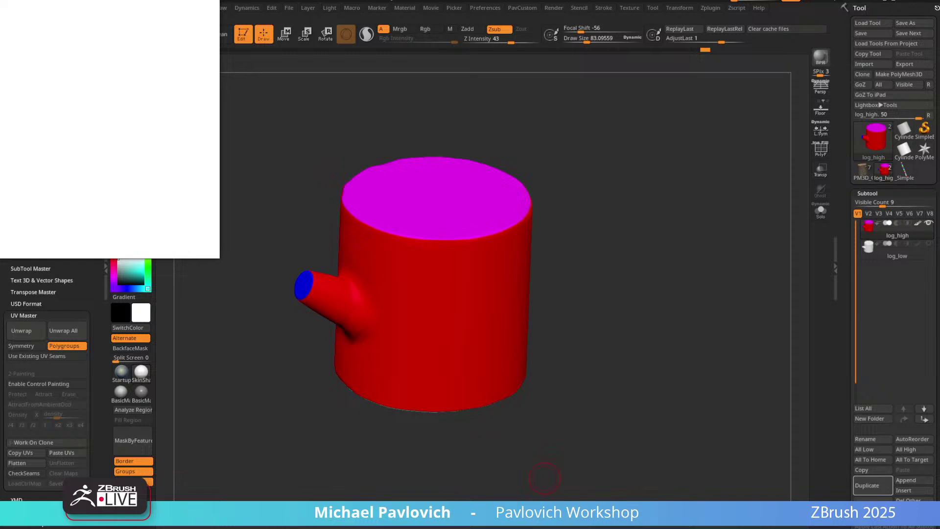
drag(0, 0, 483, 247)
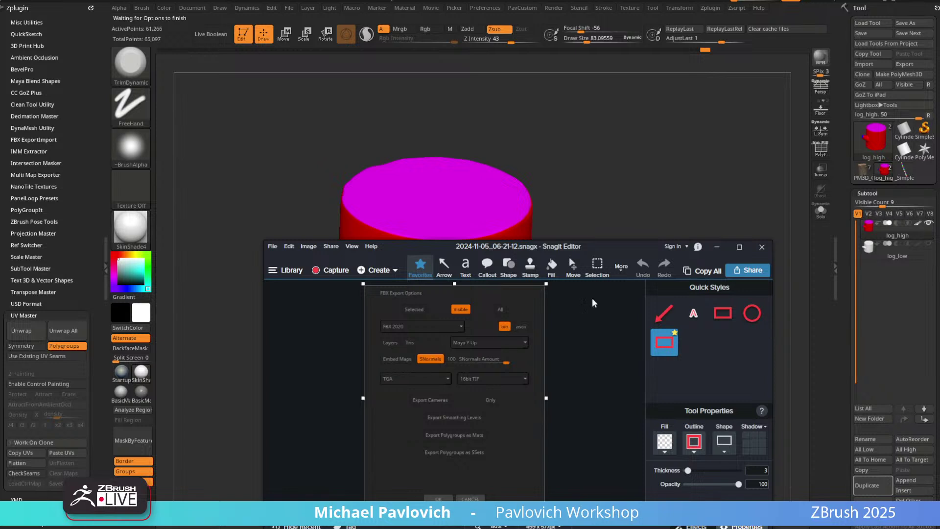
click(762, 246)
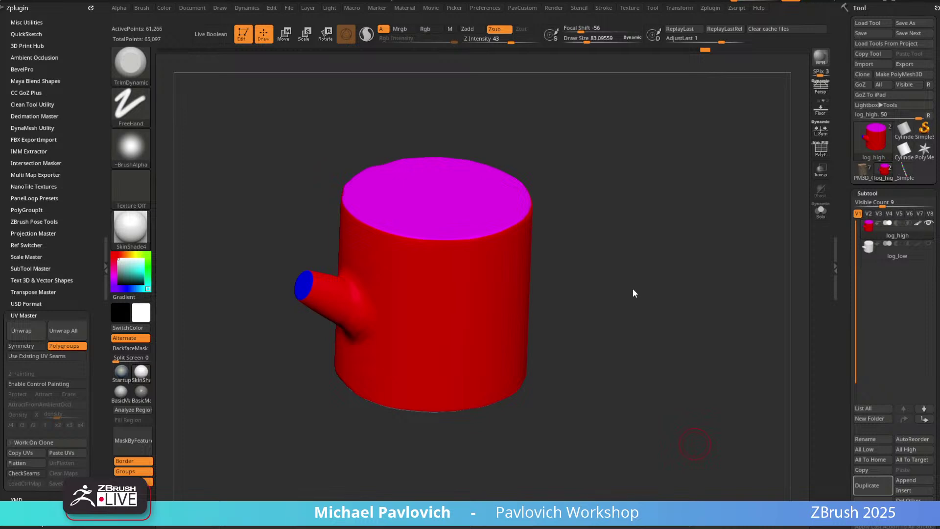
Select the Standard sculpting brush for log_high.
mouse_move(608, 184)
mouse_down()
mouse_move(604, 122)
mouse_move(636, 182)
mouse_move(642, 117)
mouse_move(644, 193)
mouse_up()
key(s)
mouse_move(645, 193)
mouse_down()
mouse_move(663, 192)
mouse_move(650, 188)
mouse_move(652, 162)
mouse_up()
key(b)
key(s)
key(t)
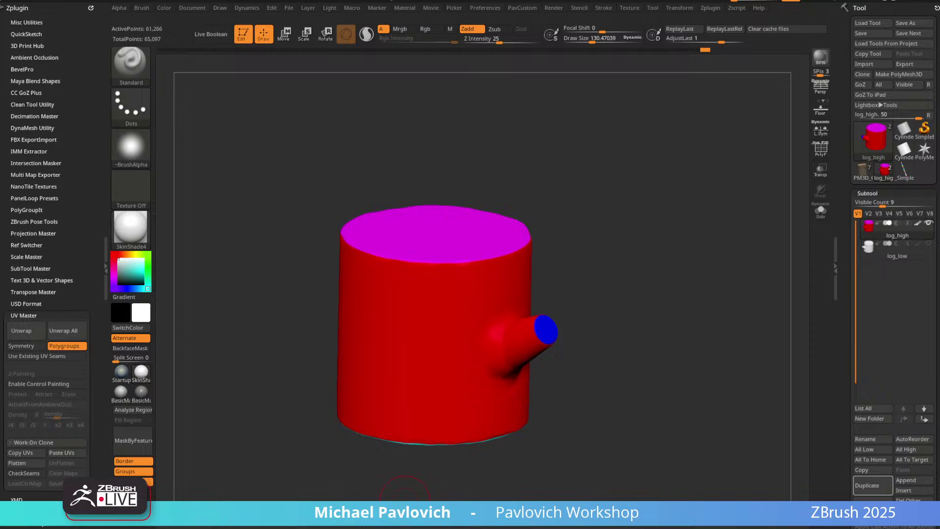
Switch to Adobe Substance 3D Painter, fit its window on screen and dismiss the What's new introduction.
key(alt+Tab)
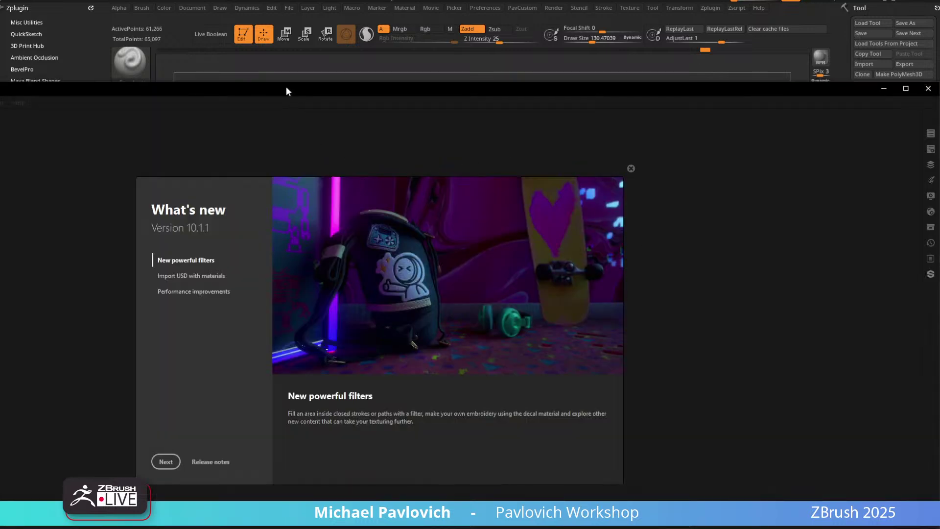
mouse_move(286, 87)
mouse_down()
mouse_move(445, 25)
mouse_move(467, 1)
mouse_move(451, 2)
mouse_up()
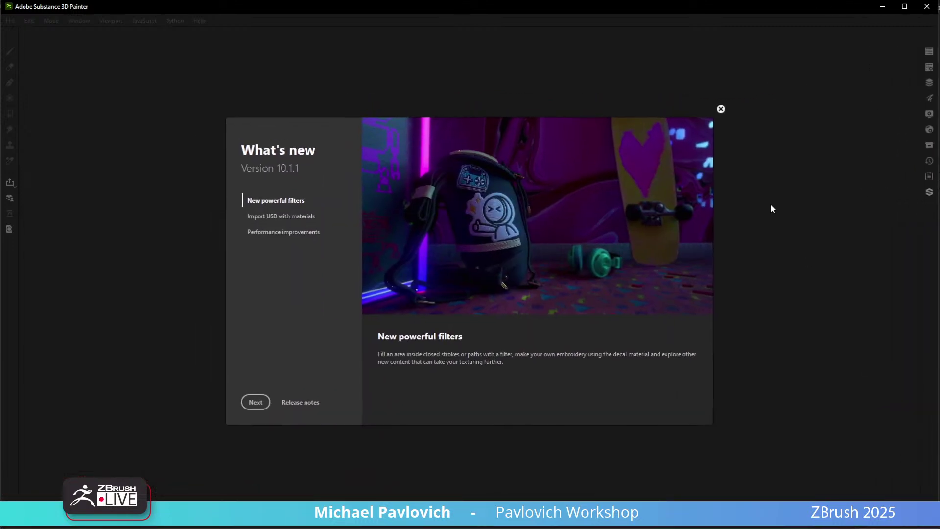
click(722, 110)
Create a new project using log_low.fbx from the Desktop as the mesh file.
click(9, 20)
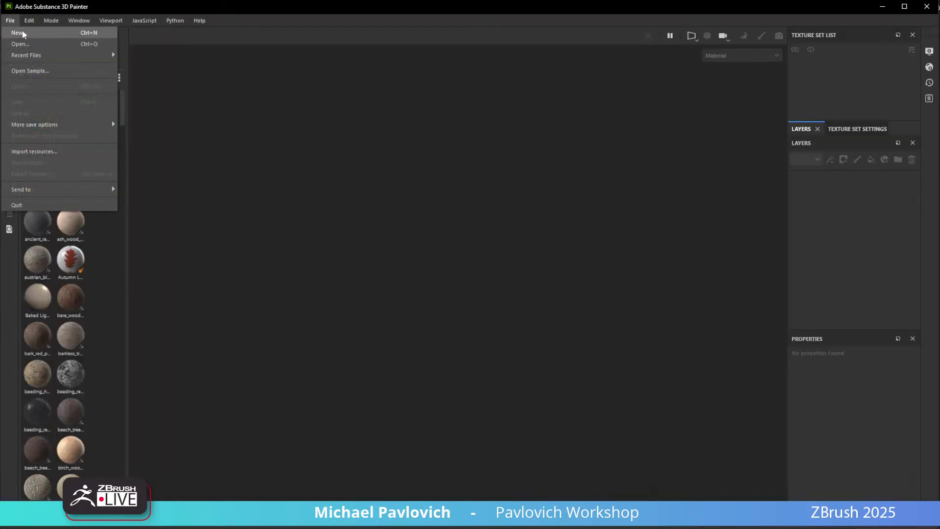
click(18, 33)
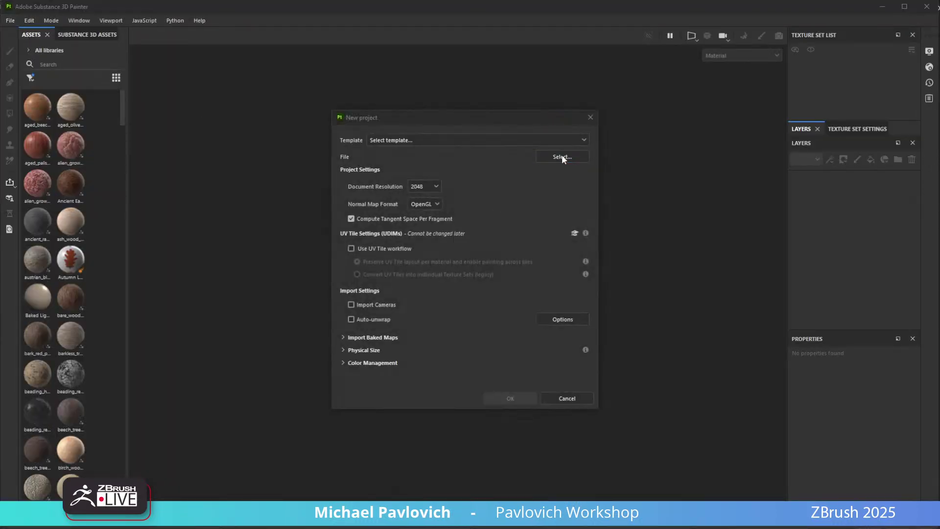
click(562, 156)
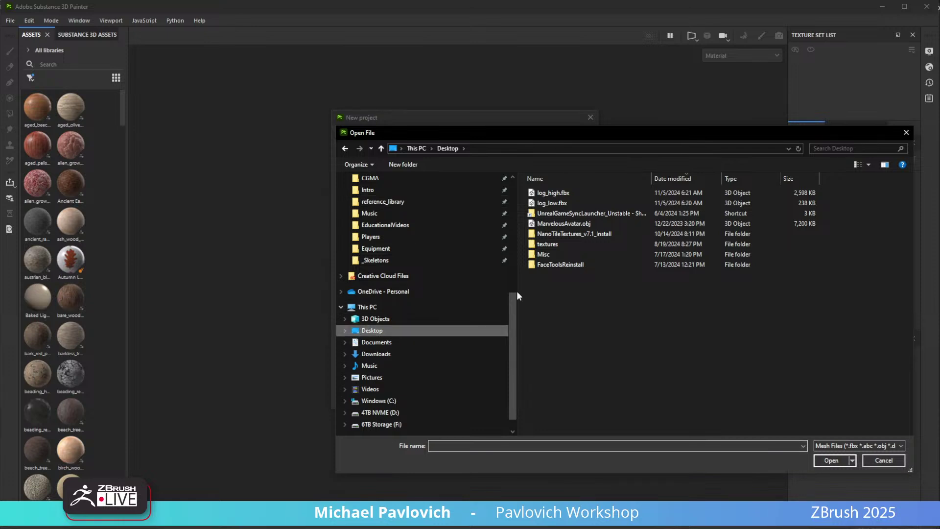
double_click(557, 203)
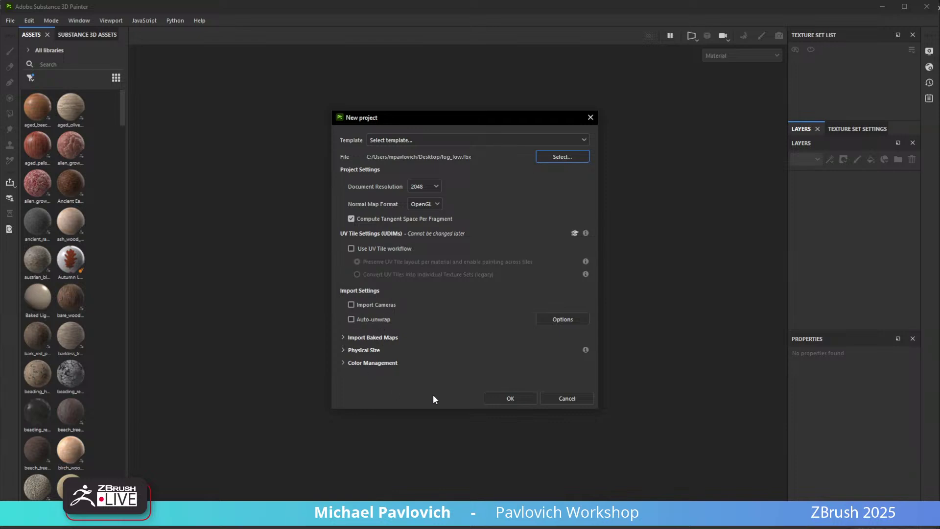
click(505, 399)
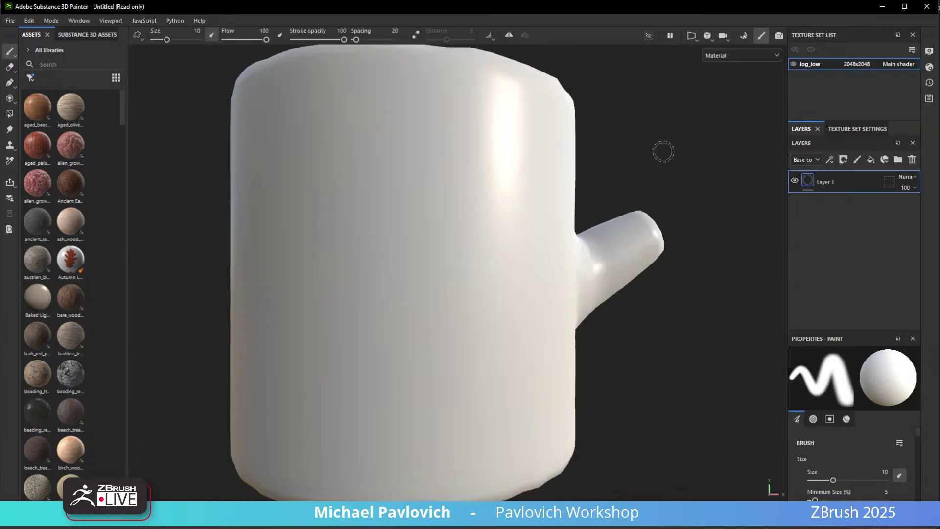
Open the mesh map baking mode from the log_low texture set's settings.
alt+right_drag(664, 151, 481, 106)
alt+drag(573, 136, 376, 216)
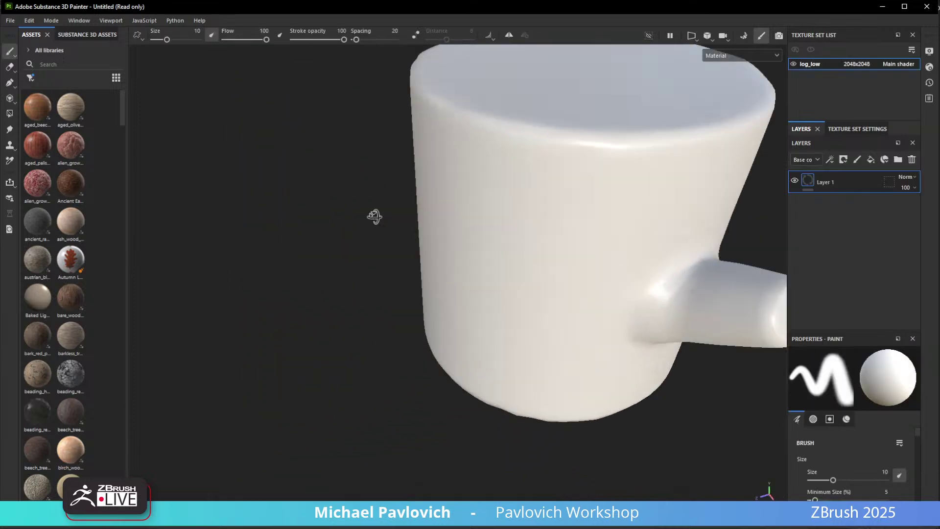
alt+right_drag(376, 217, 279, 120)
alt+middle_drag(598, 98, 425, 146)
alt+drag(425, 145, 594, 216)
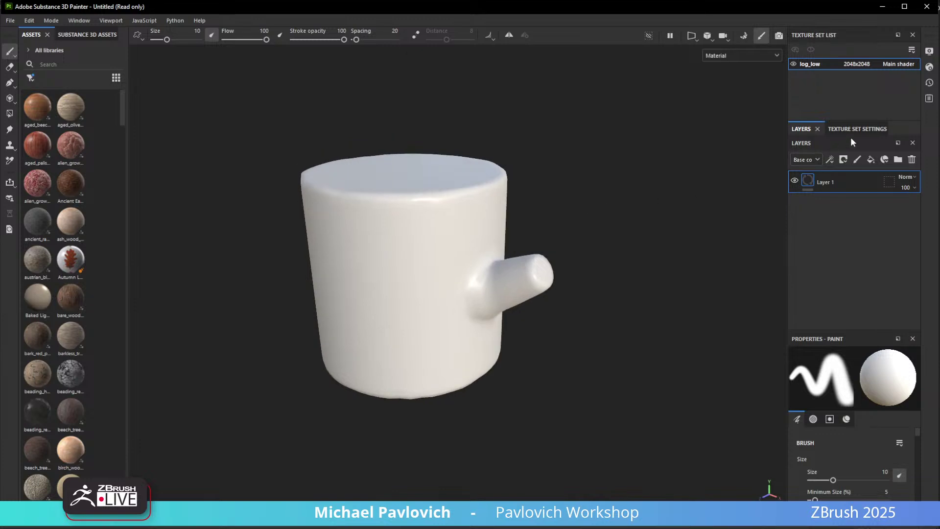
click(852, 129)
scroll(836, 265, down, 2)
scroll(836, 265, down, 3)
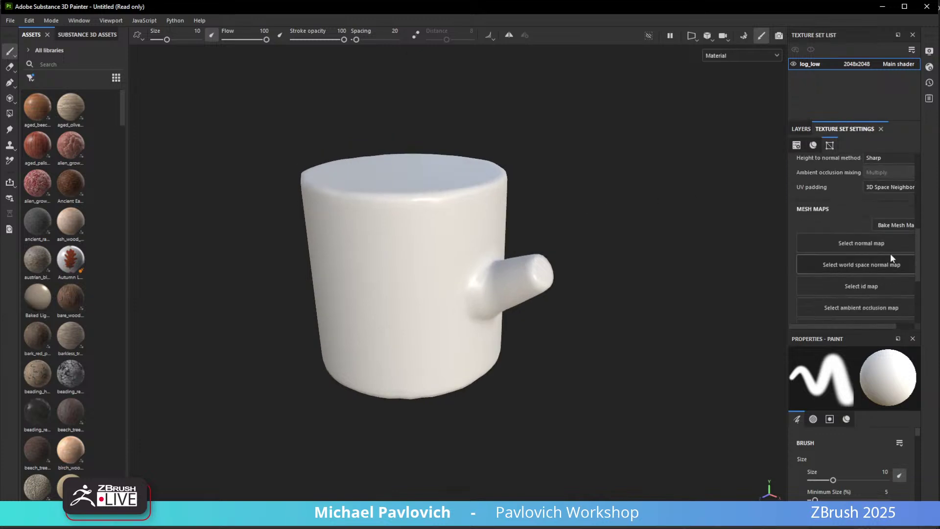
click(889, 227)
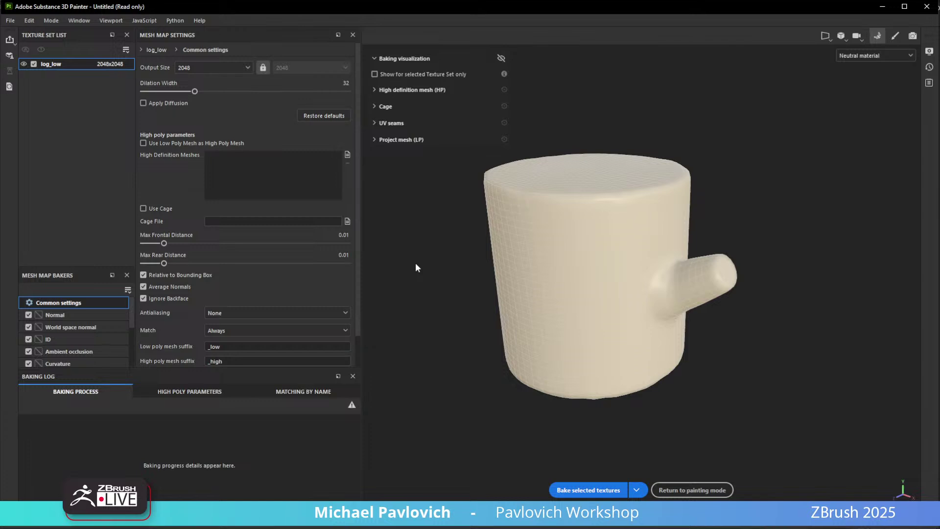
Load log_high.fbx from the Desktop as the high definition mesh for baking.
click(346, 155)
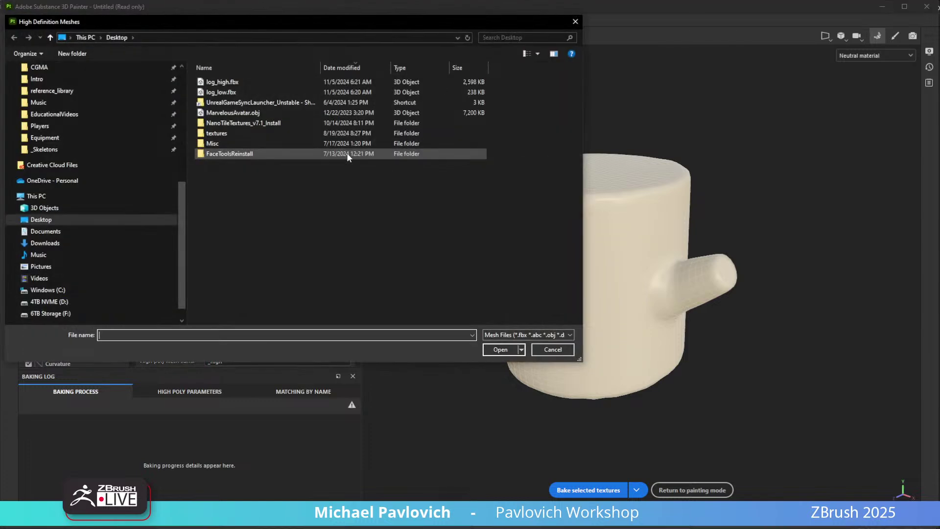
click(236, 83)
double_click(236, 81)
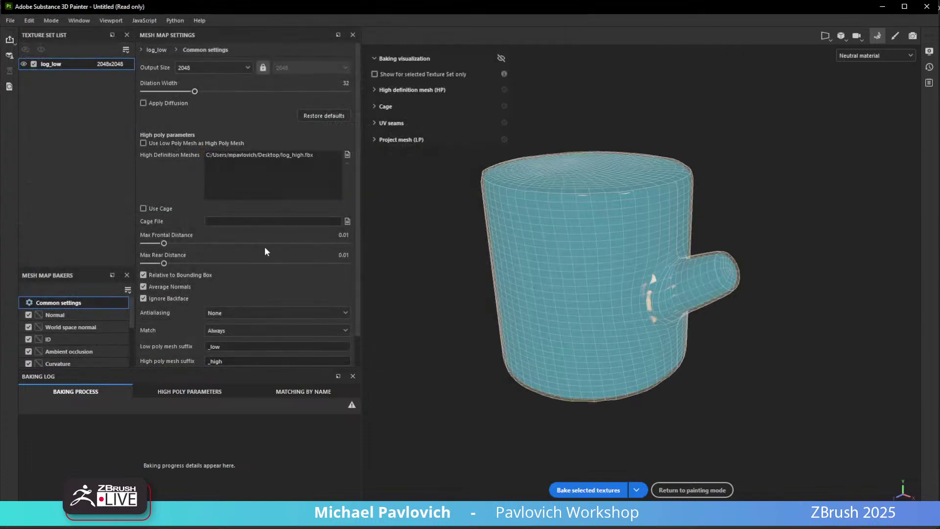
Set the ID map baker's color source to Vertex Color and review the list of mesh map bakers.
click(83, 316)
click(80, 325)
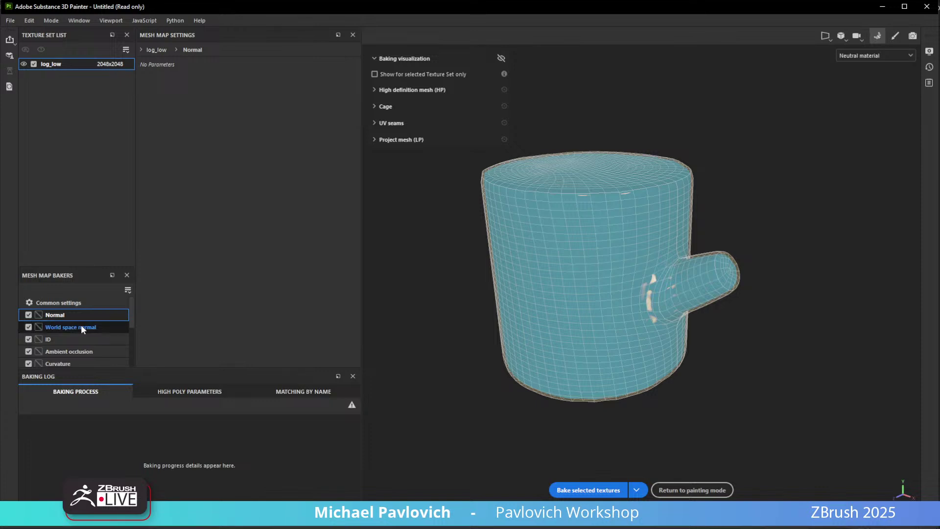
click(78, 339)
click(223, 68)
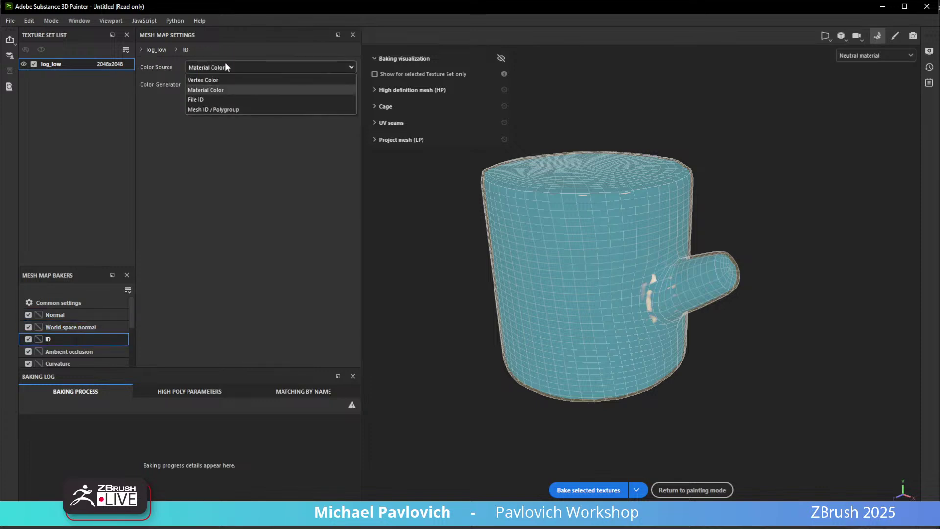
click(225, 80)
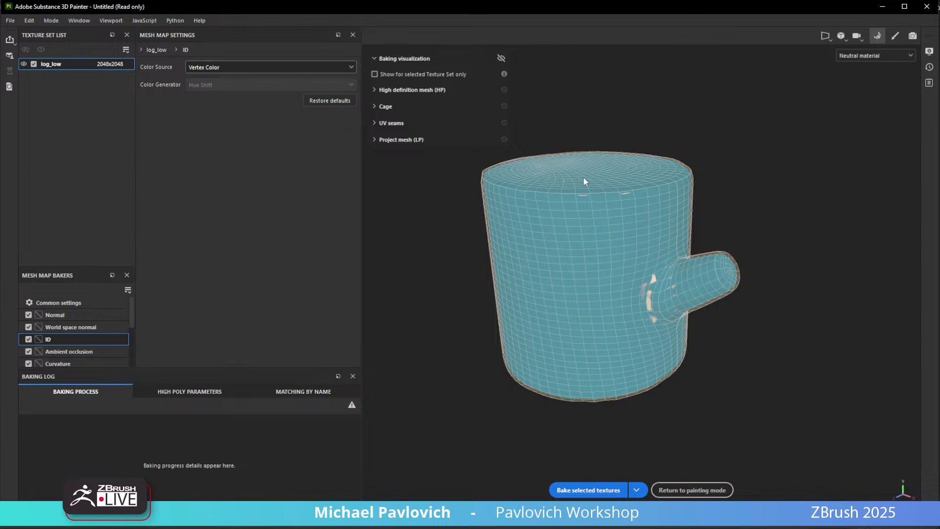
scroll(99, 310, down, 3)
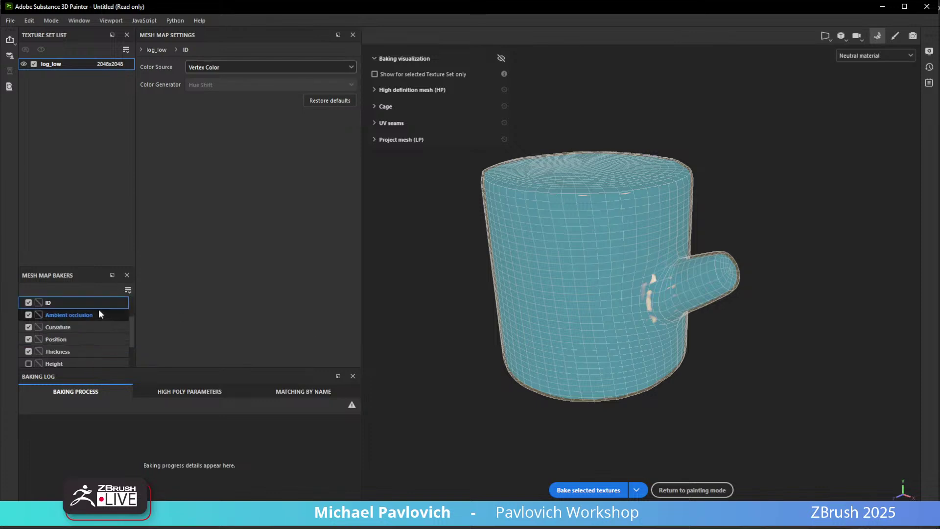
scroll(104, 324, up, 3)
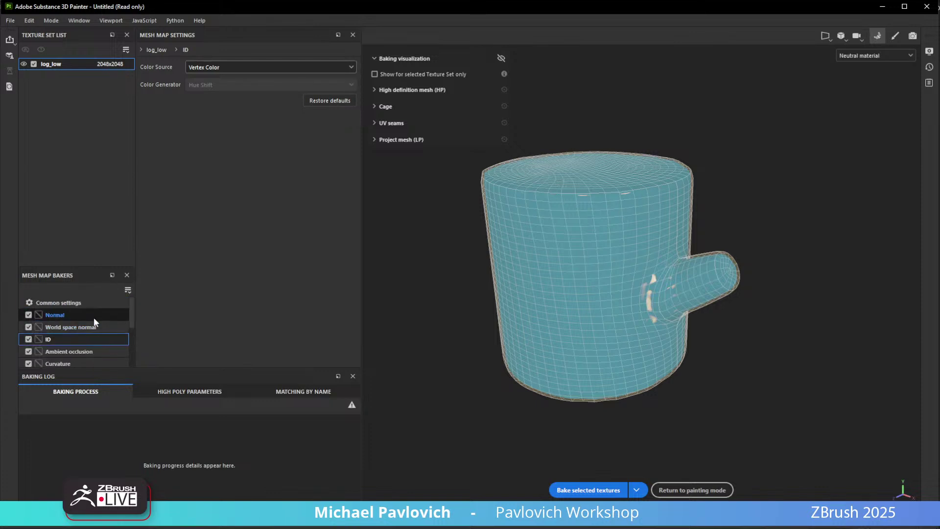
Bake the selected mesh maps for log_low at an output size of 2048 and return to painting mode.
click(87, 302)
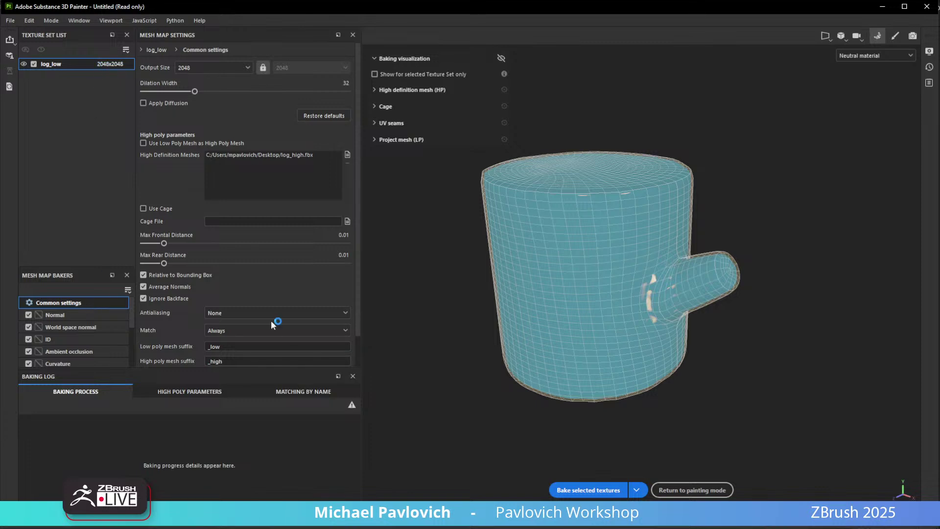
click(587, 490)
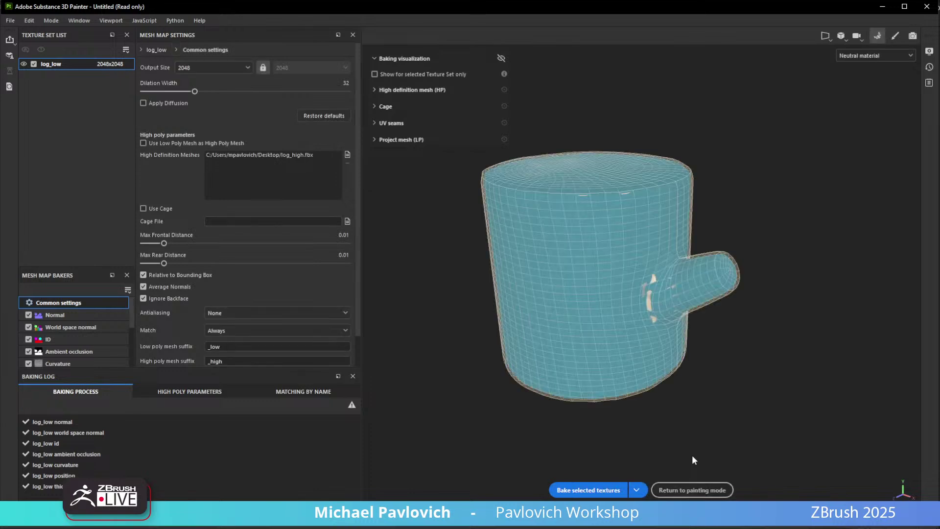
click(692, 490)
mouse_move(663, 388)
alt+mouse_down()
mouse_move(288, 362)
mouse_move(527, 346)
mouse_move(542, 313)
mouse_move(642, 355)
mouse_move(606, 366)
mouse_move(671, 366)
mouse_move(628, 353)
alt+mouse_up()
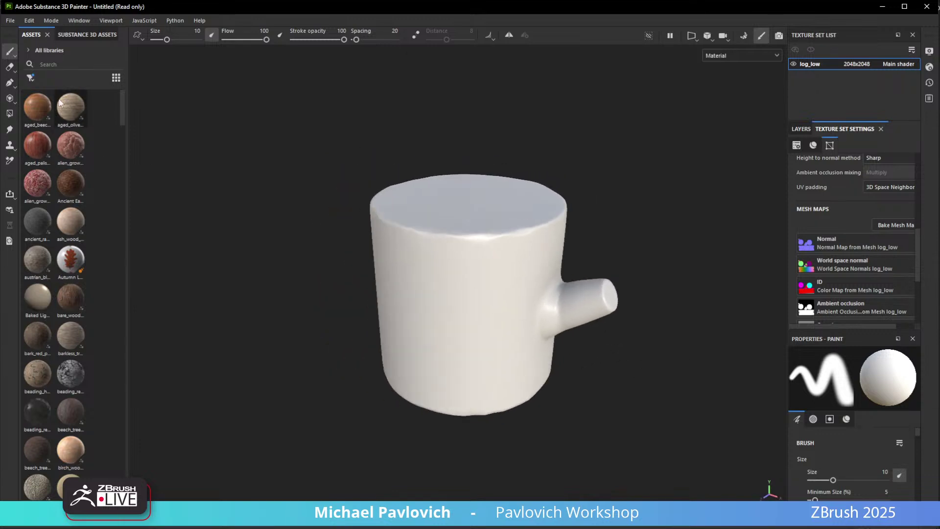
Widen the asset browser and search the full Substance 3D Assets library for "bark".
click(57, 62)
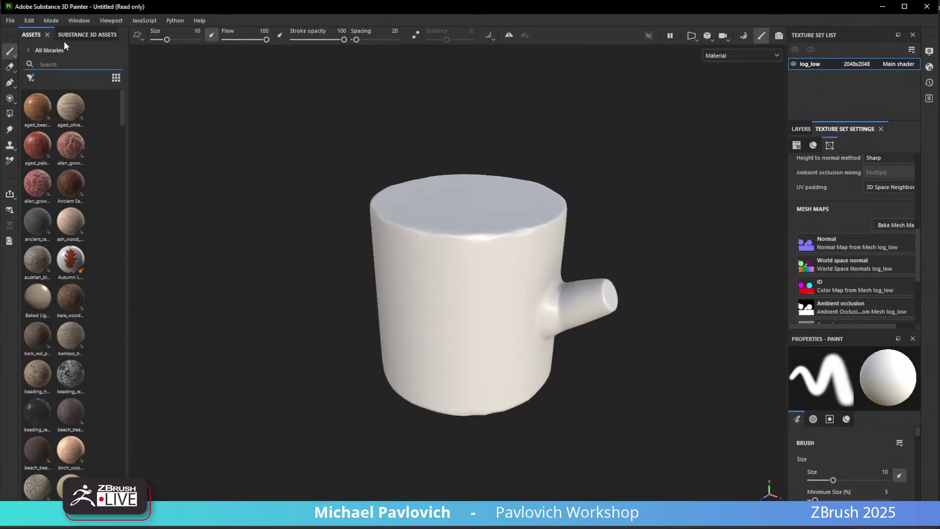
drag(129, 58, 359, 59)
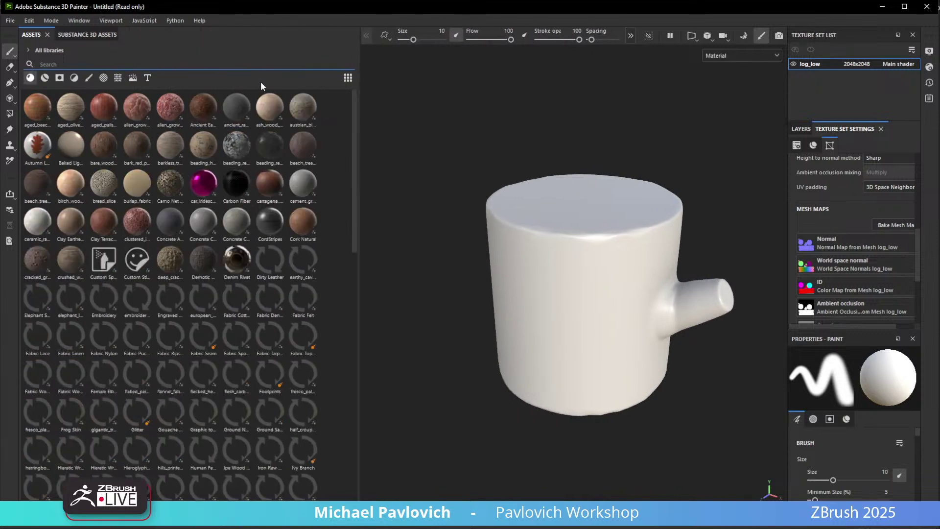
click(88, 36)
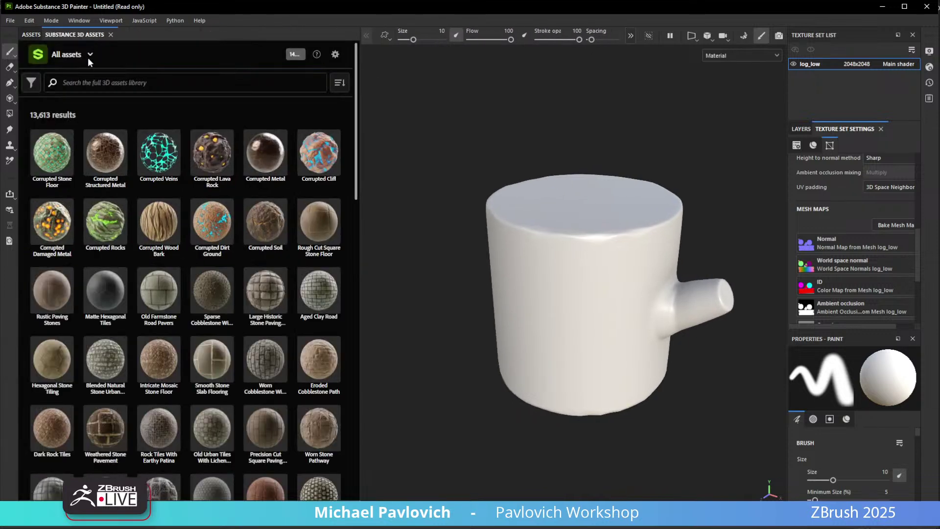
text(ba)
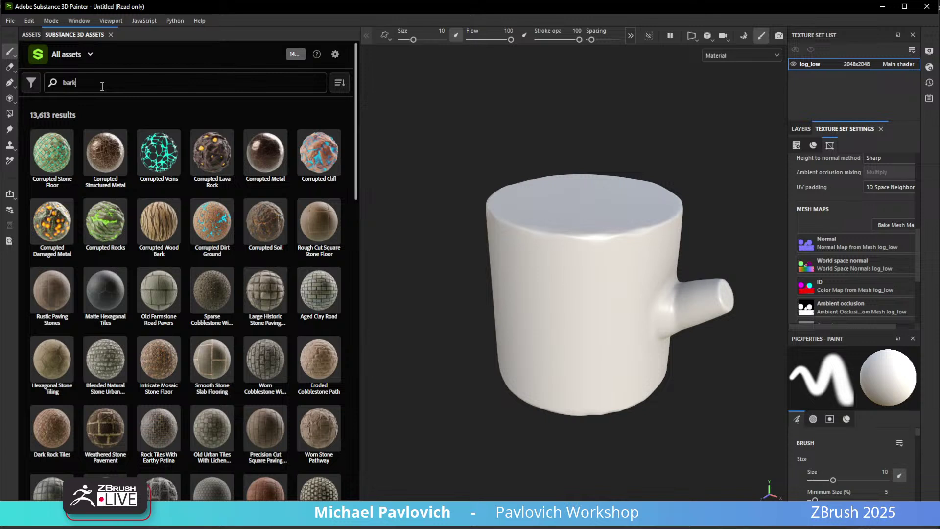
text(rk)
key(Return)
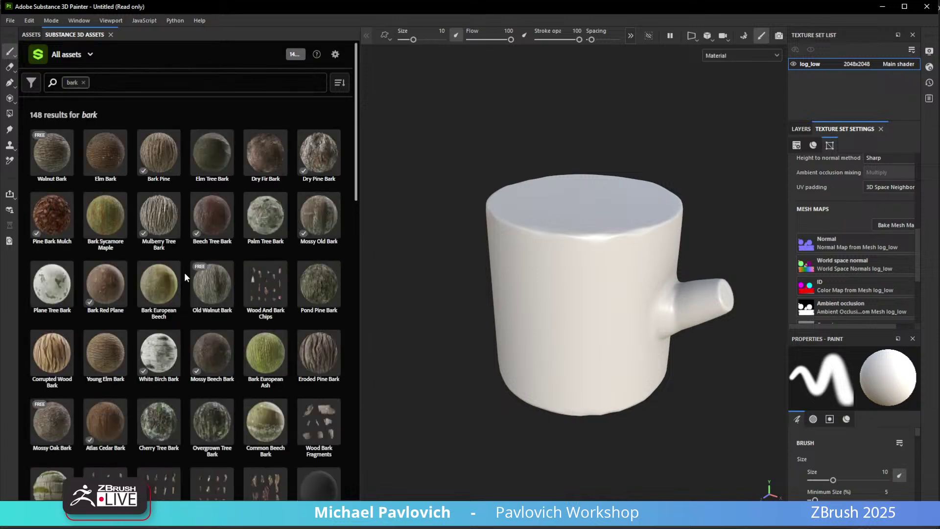
mouse_move(172, 205)
mouse_move(163, 142)
Switch to the ZBrush Miro board in the browser and examine the bark and cut wood in the cartoon log references.
mouse_move(705, 526)
mouse_down()
mouse_move(647, 109)
mouse_move(617, 147)
mouse_up()
scroll(657, 357, down, 4)
mouse_move(595, 333)
middle_down()
mouse_move(796, 397)
mouse_move(802, 311)
middle_up()
scroll(603, 367, up, 4)
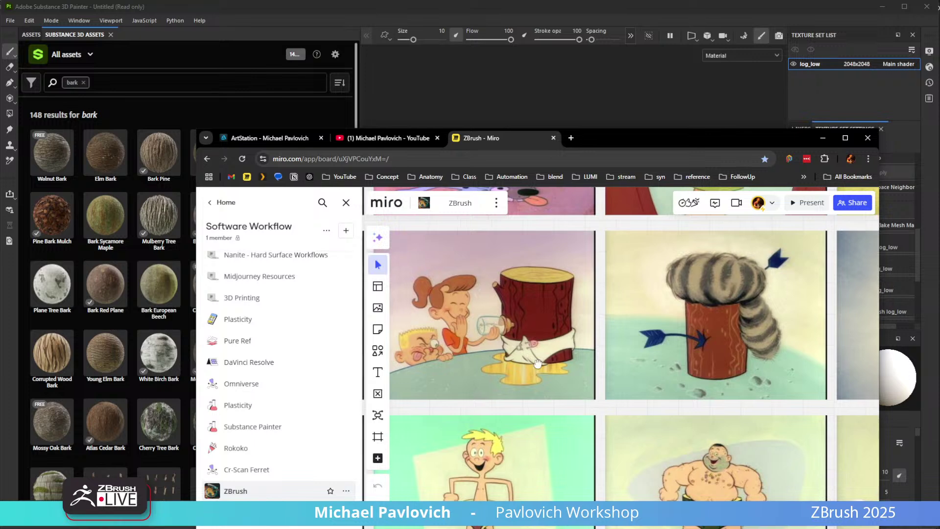
middle_drag(465, 333, 678, 358)
scroll(677, 357, up, 1)
middle_drag(705, 235, 642, 132)
middle_drag(637, 485, 617, 275)
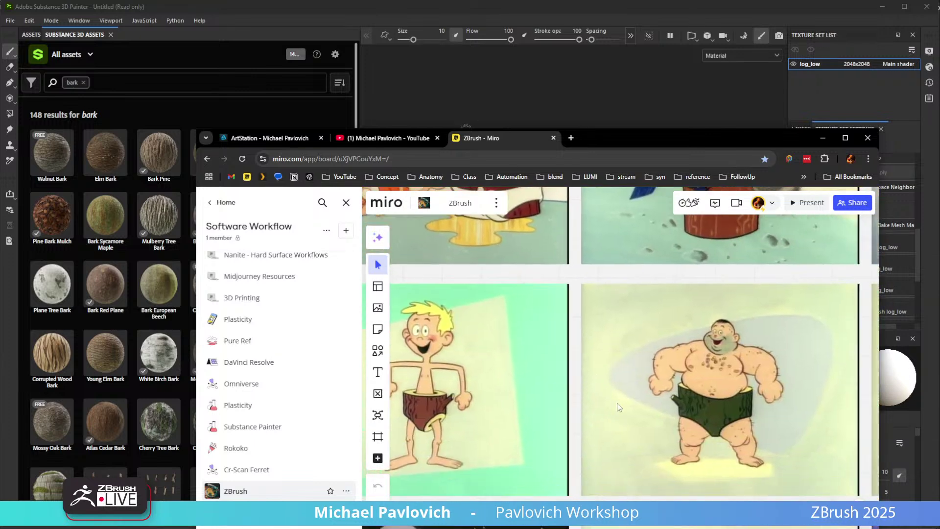
middle_drag(617, 407, 639, 242)
middle_drag(666, 336, 451, 330)
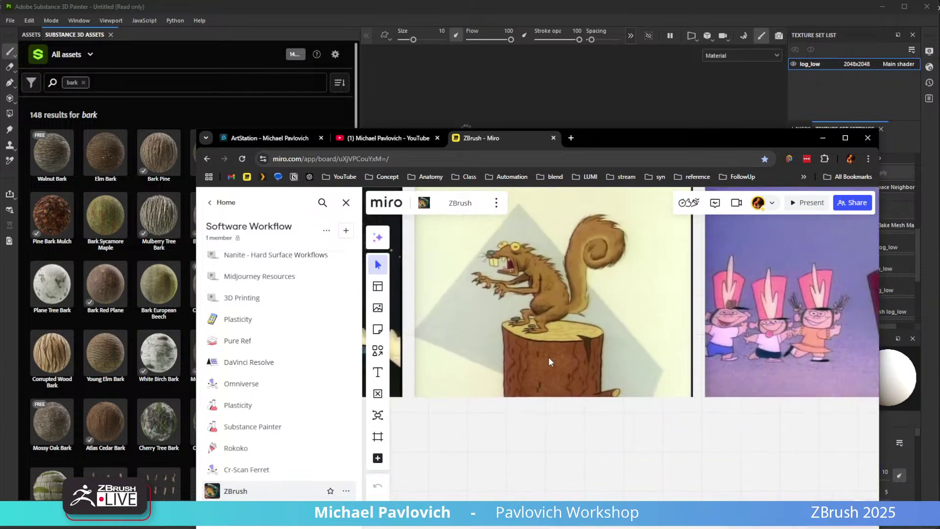
scroll(632, 335, up, 8)
middle_drag(679, 407, 585, 418)
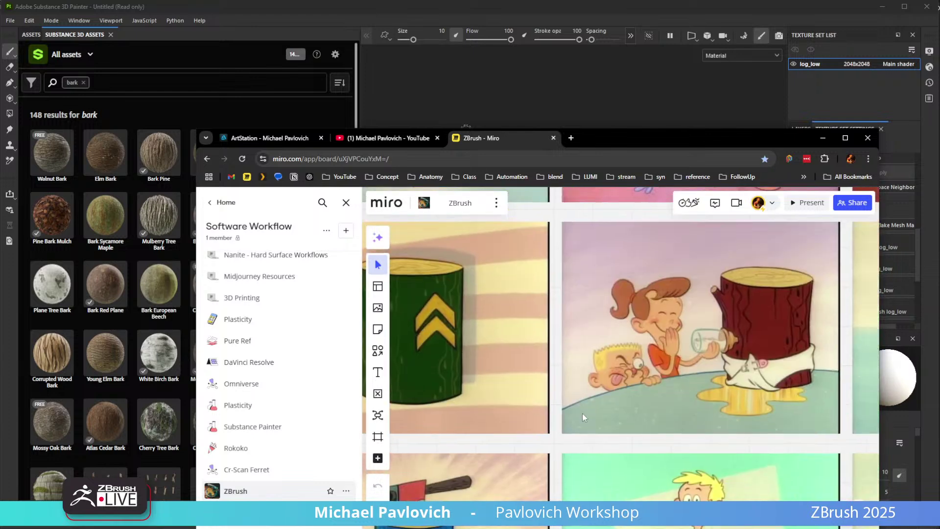
middle_drag(699, 349, 642, 373)
drag(643, 146, 939, 149)
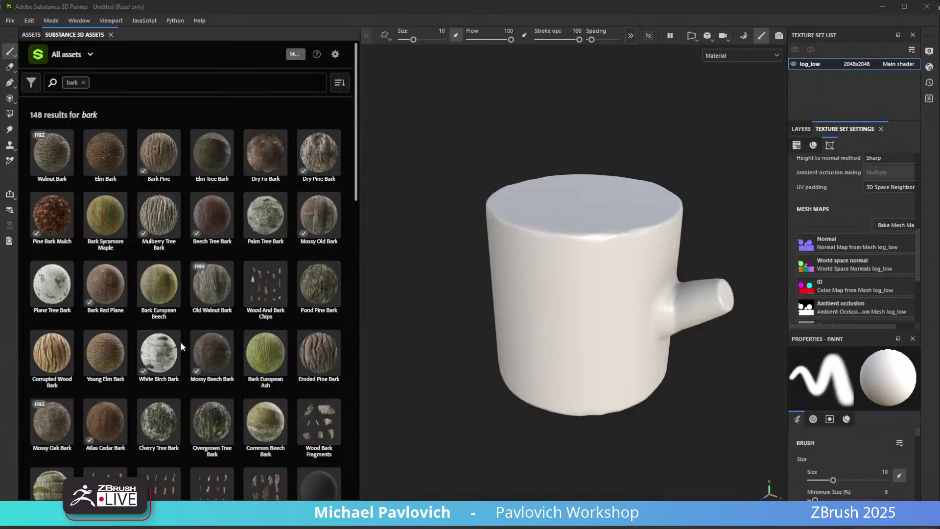
Send the Bark Pine material to the project's assets, return to the local asset library and narrow the browser.
mouse_move(165, 164)
click(171, 167)
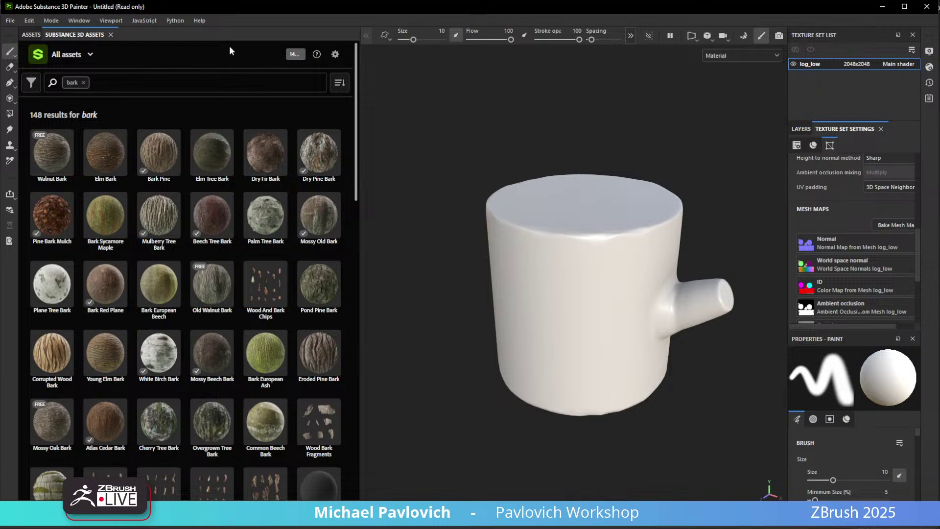
click(31, 35)
drag(360, 152, 222, 152)
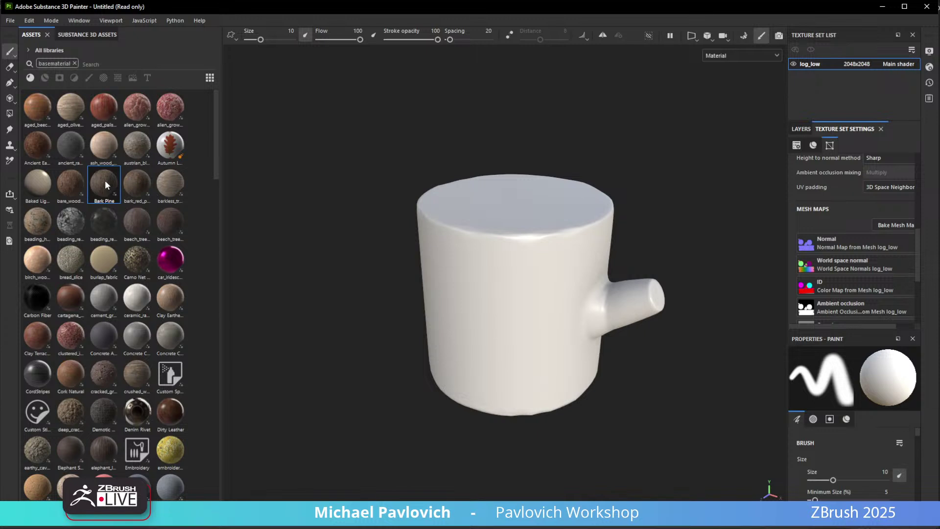
Add the Bark Pine material as a fill layer above Layer 1 in the log_low layer stack.
click(797, 129)
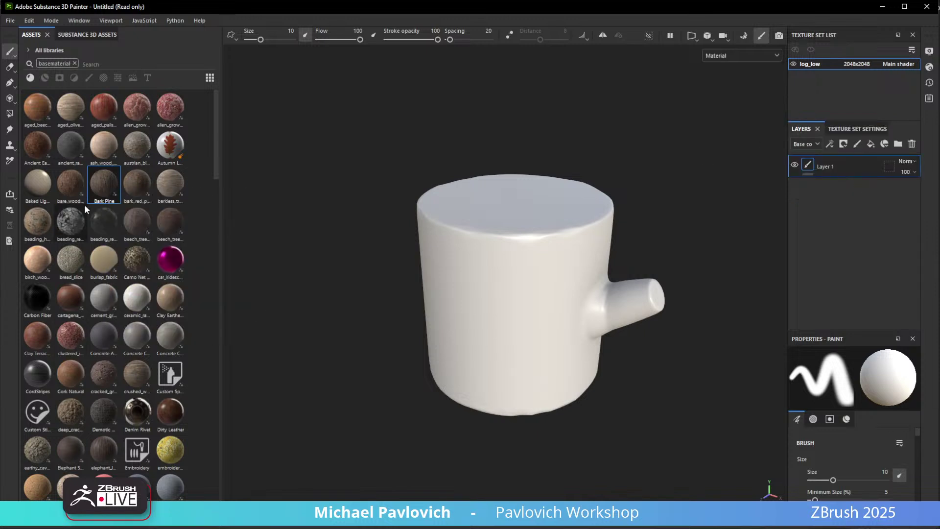
drag(101, 185, 833, 156)
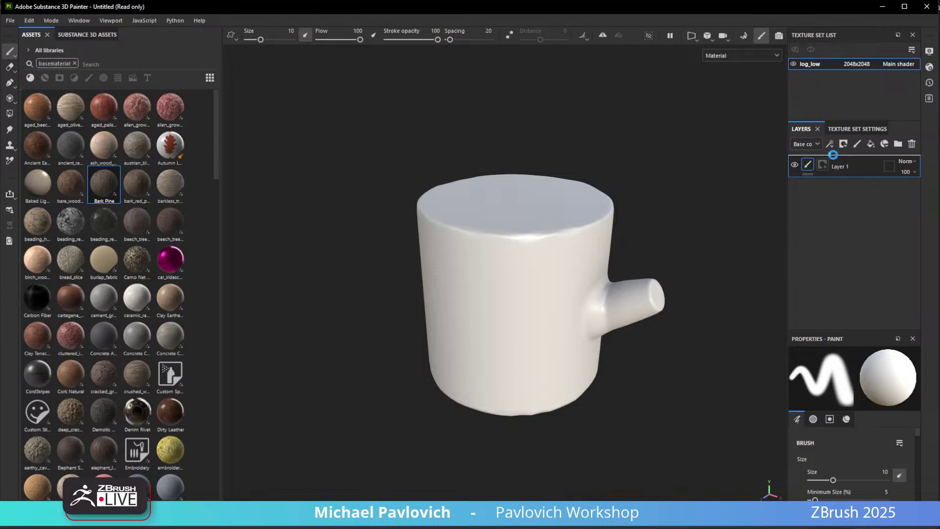
alt+drag(707, 276, 639, 277)
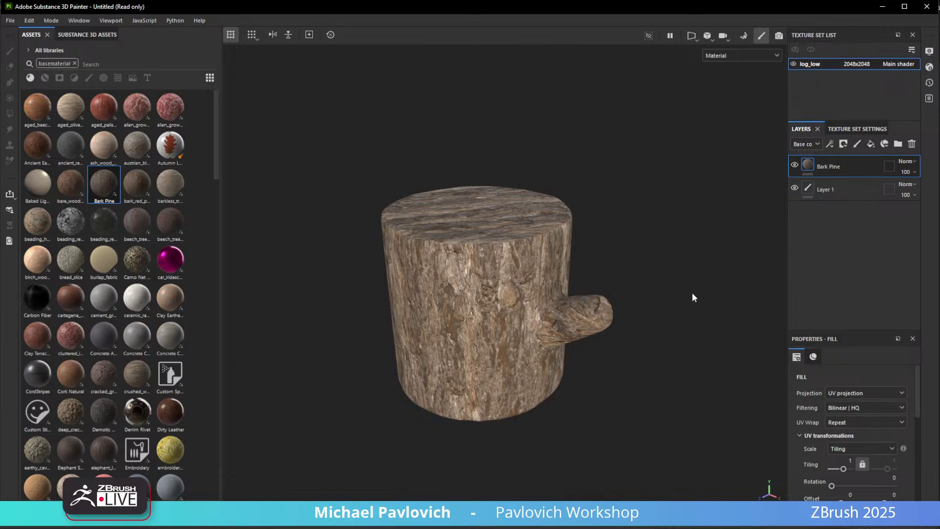
alt+drag(693, 293, 668, 303)
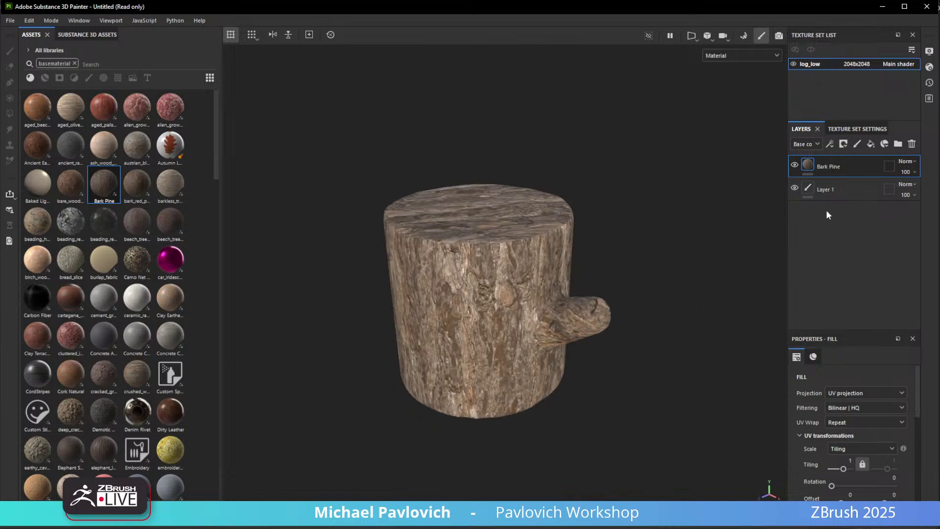
Mask the Bark Pine layer with a color selection, picking the red ID color on the log's sides.
right_click(835, 162)
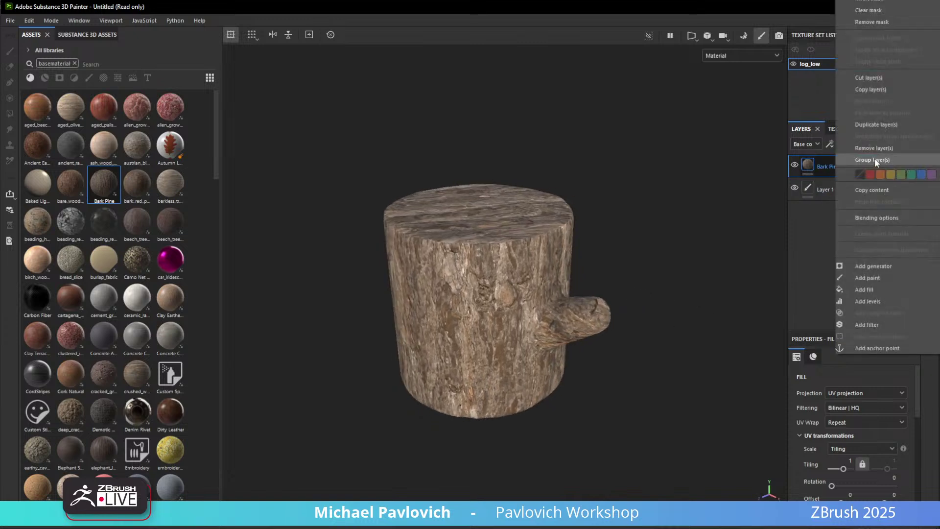
click(828, 167)
right_click(810, 166)
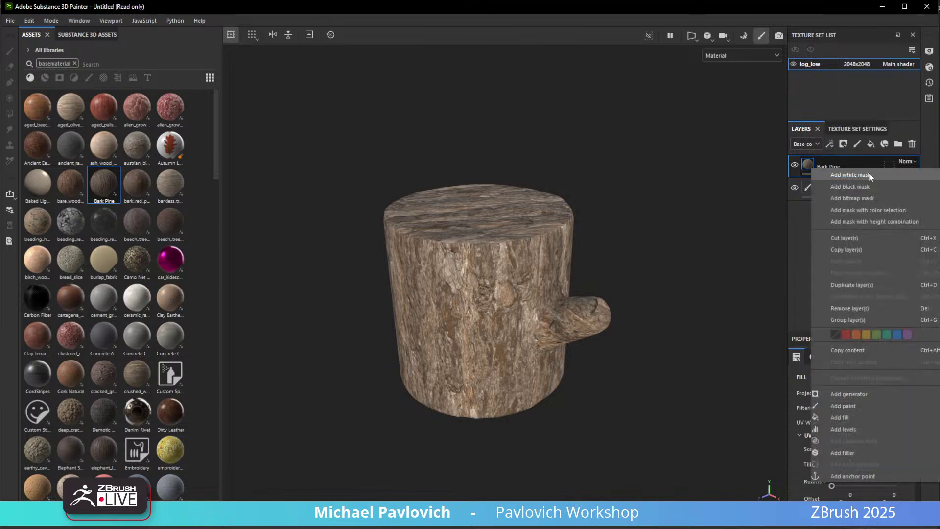
click(854, 209)
click(879, 471)
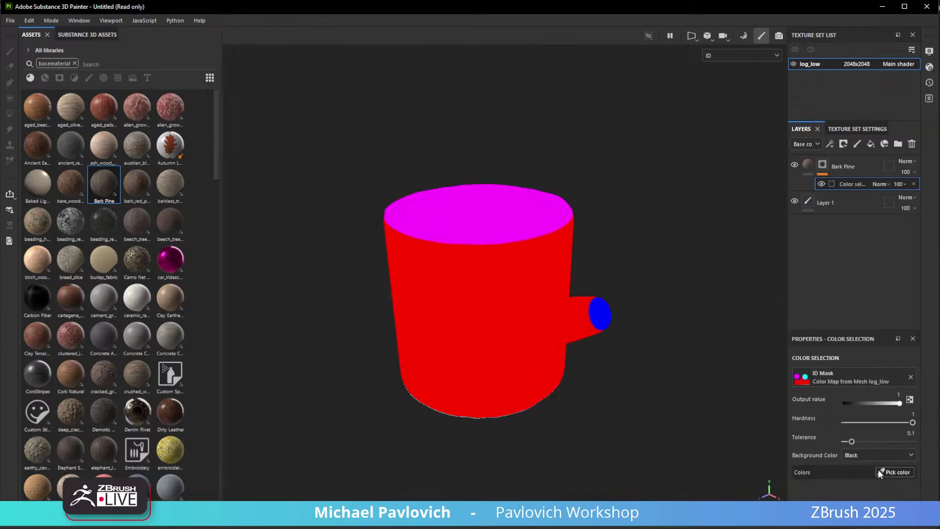
click(534, 307)
alt+drag(751, 375, 701, 287)
shift+right_drag(701, 287, 674, 292)
alt+right_drag(703, 338, 676, 344)
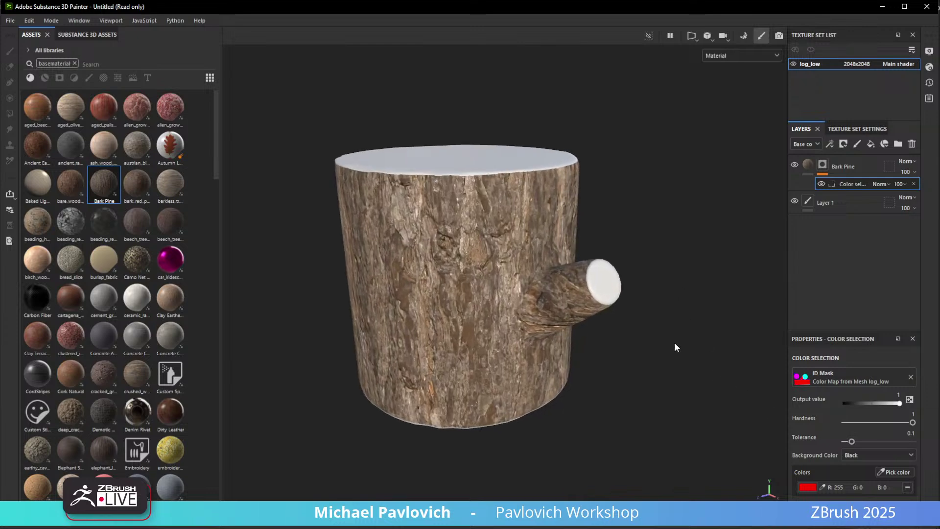
alt+drag(675, 344, 650, 367)
mouse_move(650, 367)
shift+right_down()
mouse_move(659, 368)
mouse_move(633, 370)
shift+right_up()
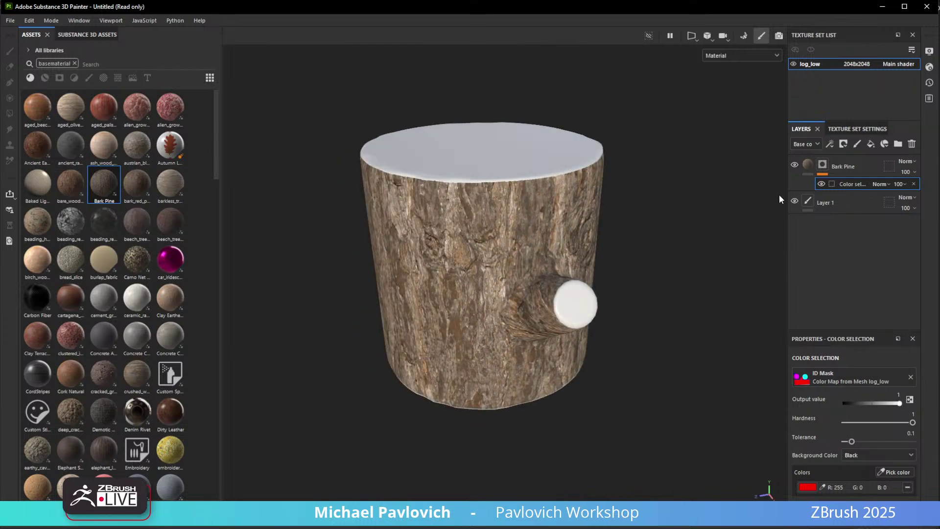
alt+drag(745, 189, 754, 187)
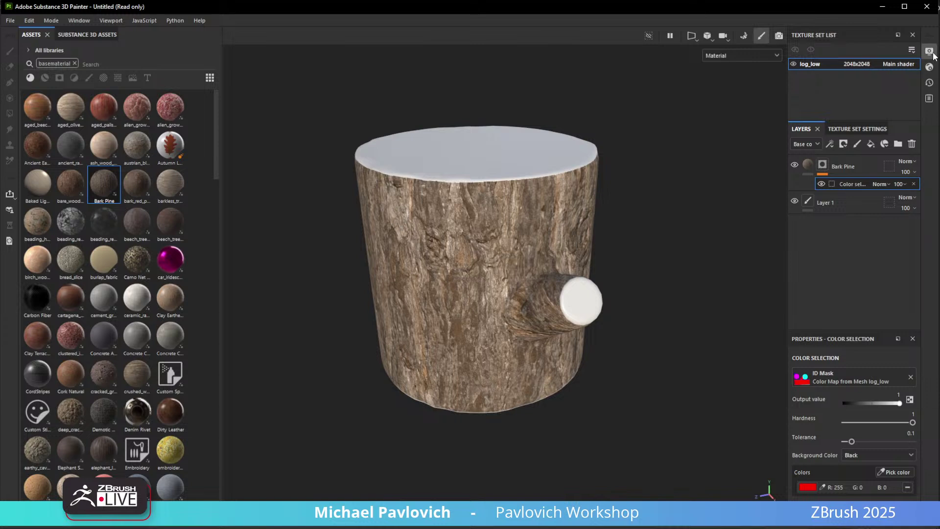
Set the Height displacement scale to 0.26 in the main shader's settings.
click(930, 51)
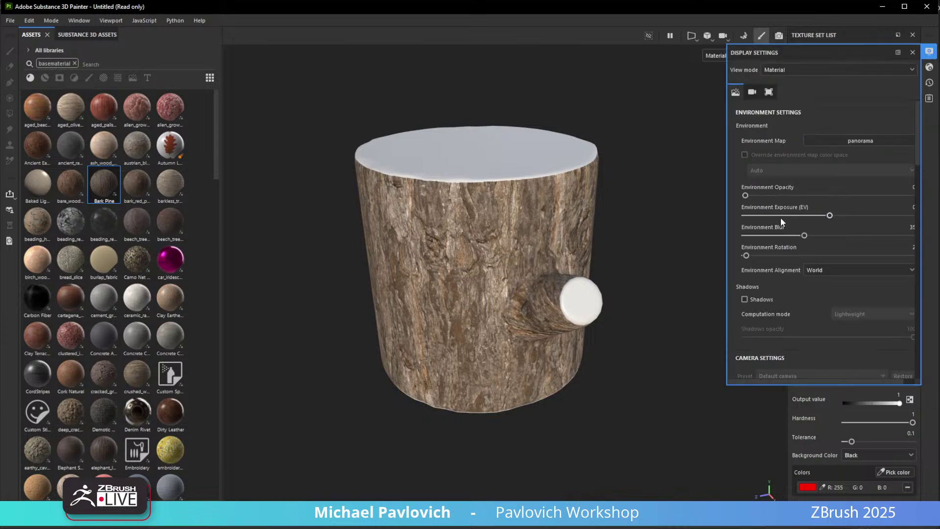
scroll(781, 217, down, 10)
scroll(783, 217, down, 5)
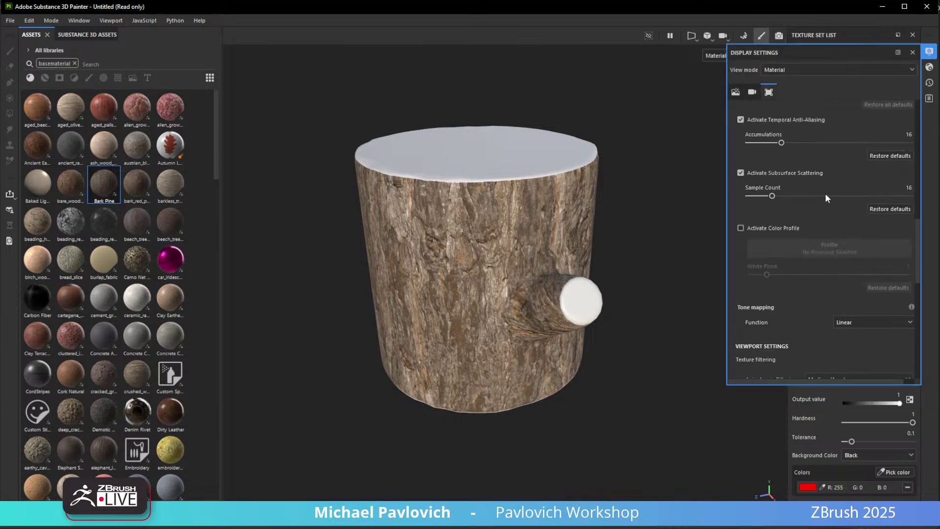
click(930, 67)
scroll(811, 203, down, 5)
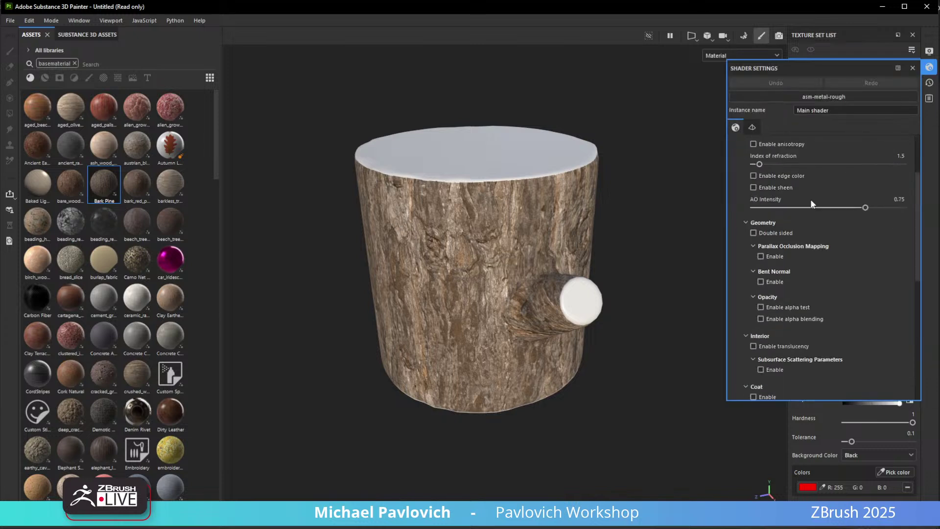
scroll(811, 202, up, 5)
scroll(810, 199, down, 5)
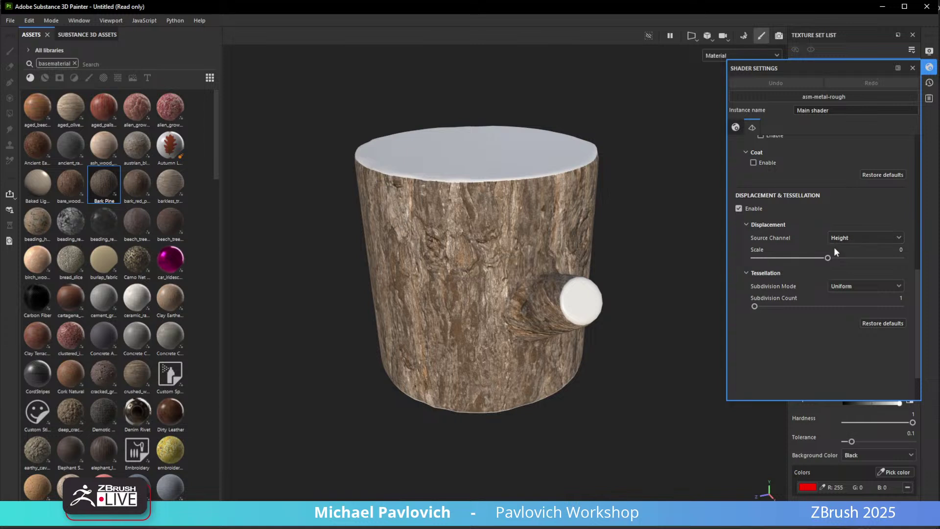
drag(827, 258, 894, 260)
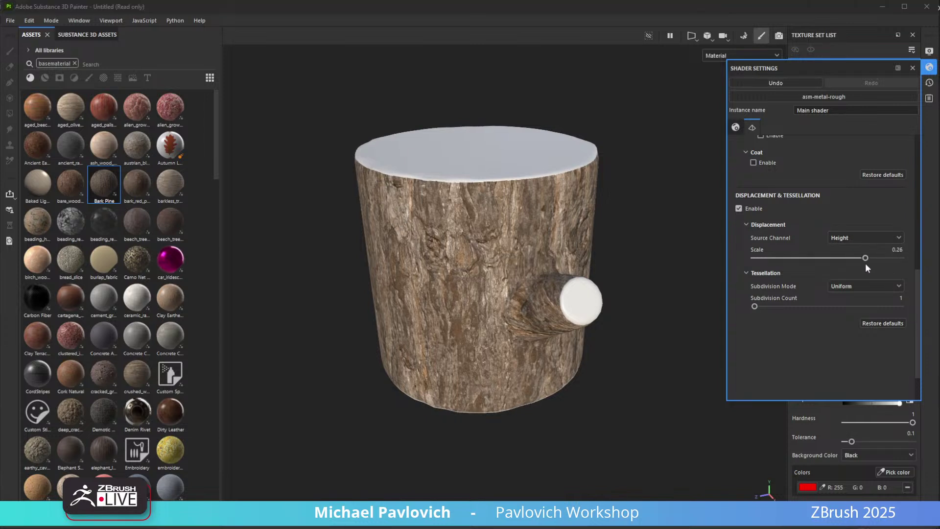
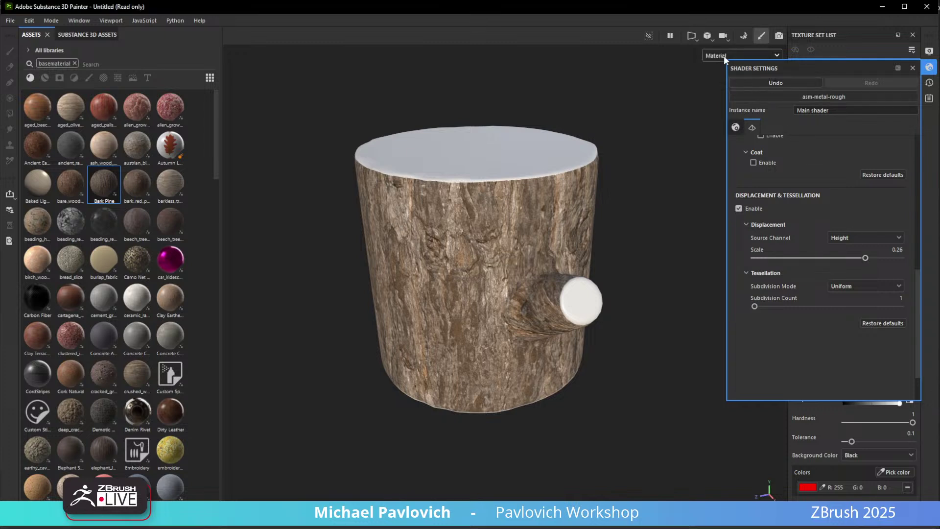
Look through the display settings and switch the viewport to show only the Height channel.
click(929, 52)
scroll(820, 236, down, 8)
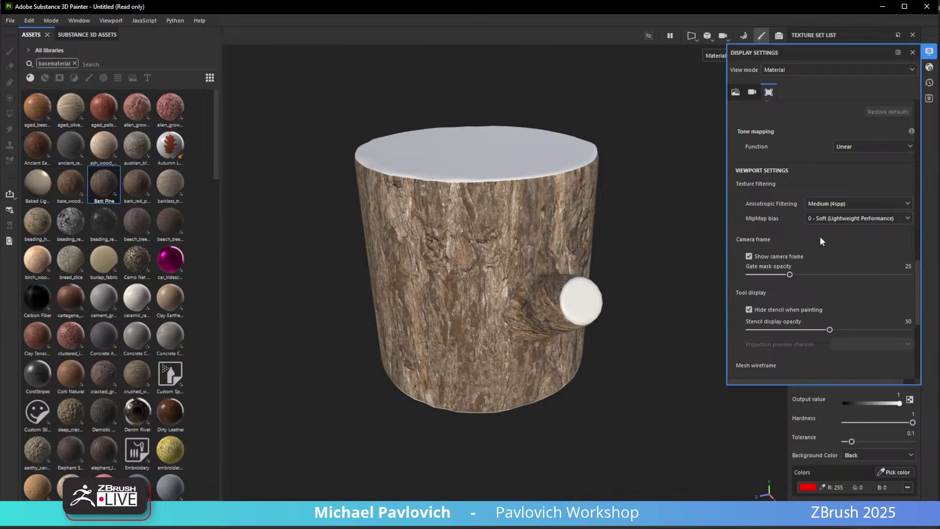
scroll(820, 236, up, 5)
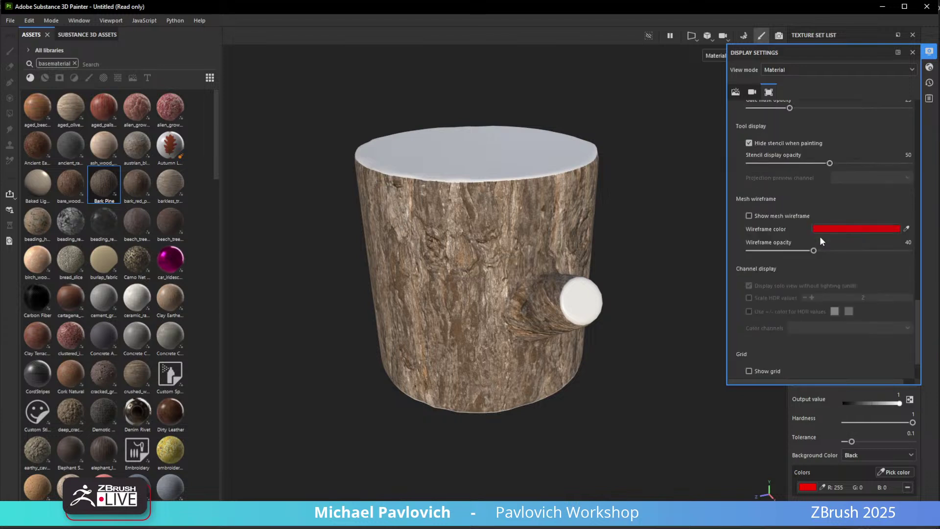
scroll(820, 236, up, 4)
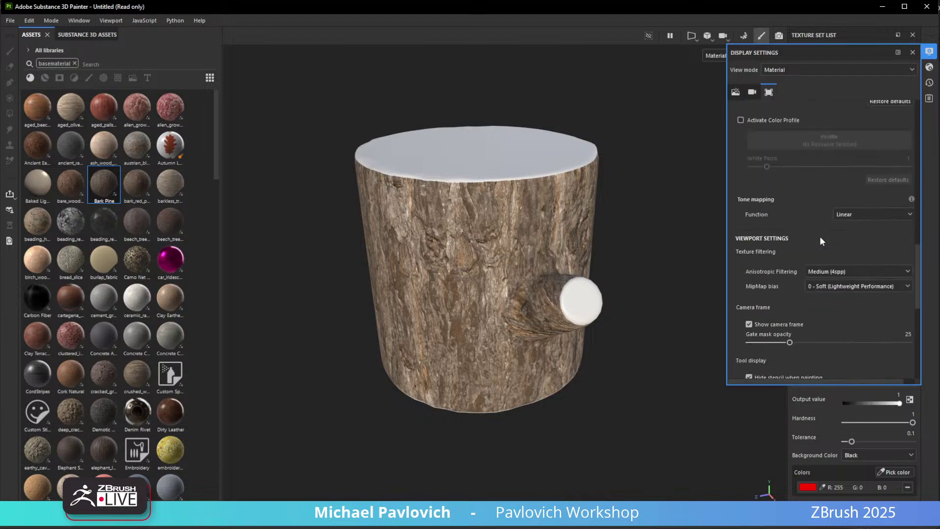
scroll(819, 236, up, 3)
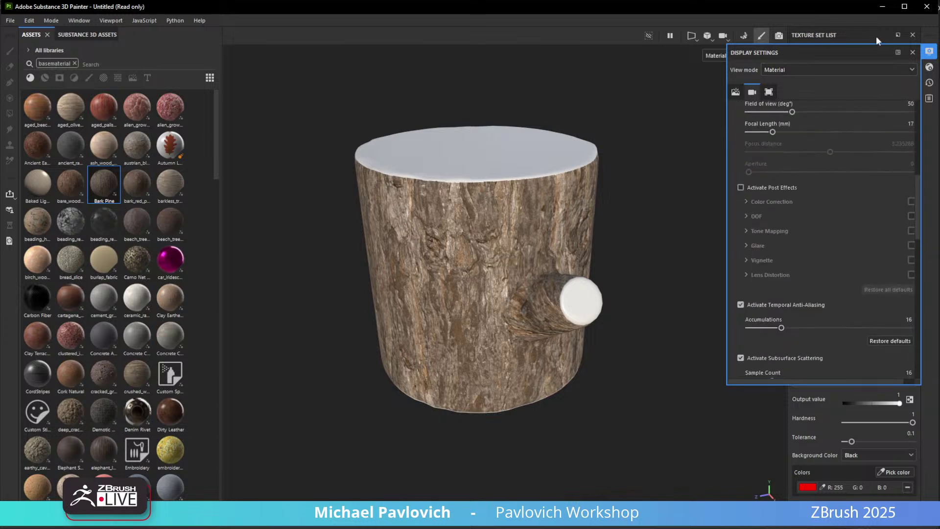
click(711, 55)
click(716, 136)
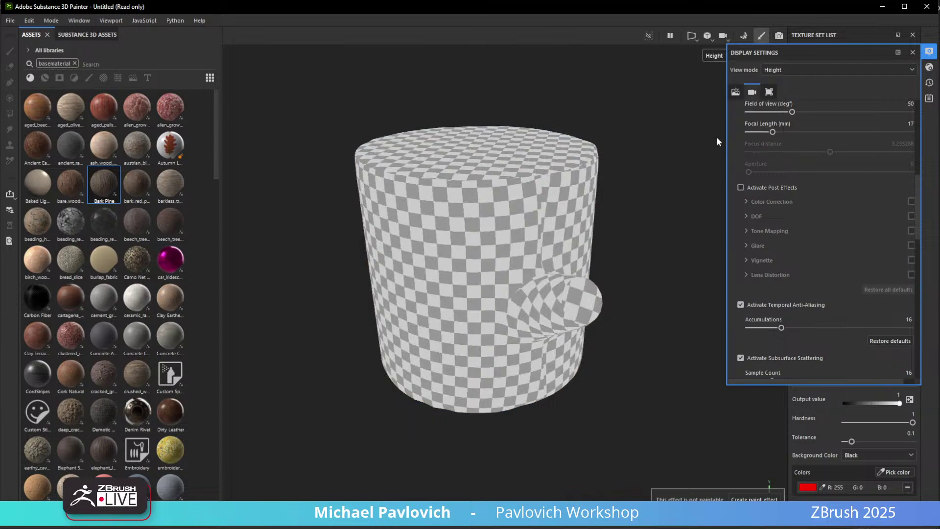
click(913, 53)
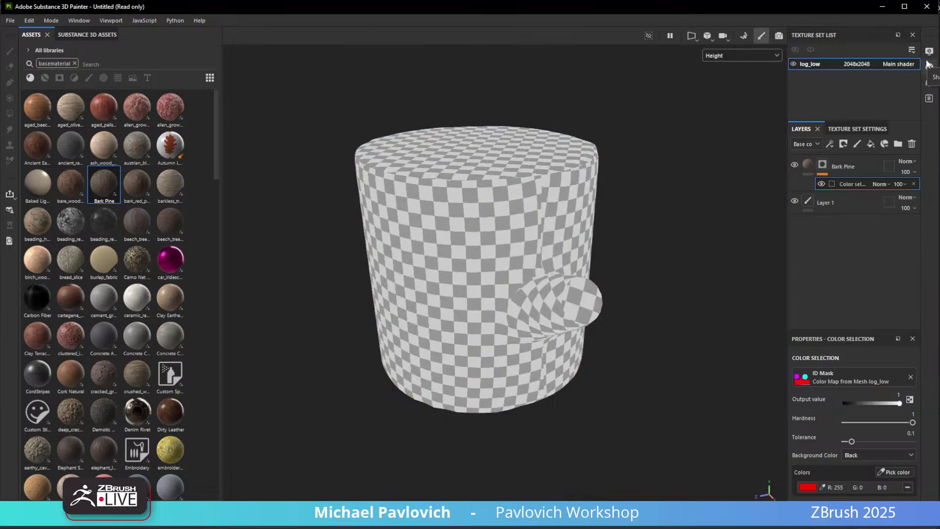
Enable the height channel in the Bark Pine fill layer's material and return the viewport to the Material view.
click(808, 165)
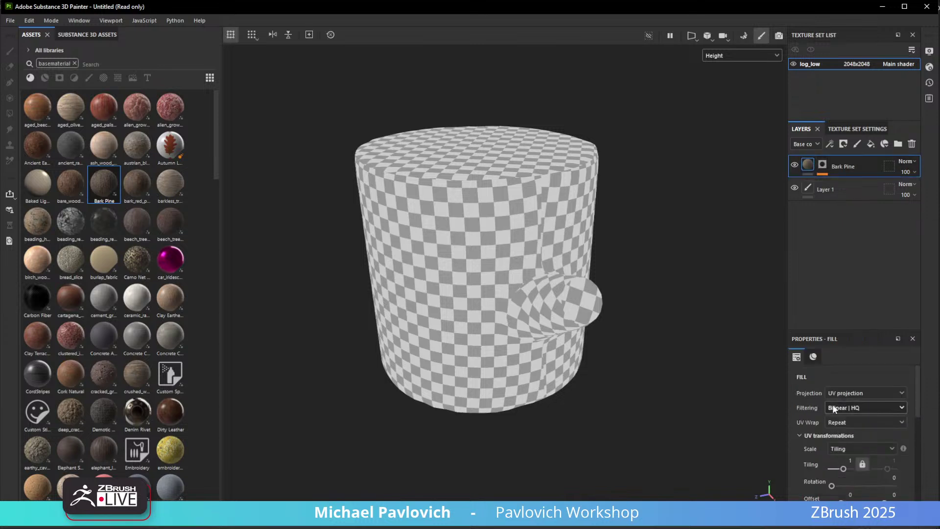
scroll(834, 409, down, 2)
click(851, 441)
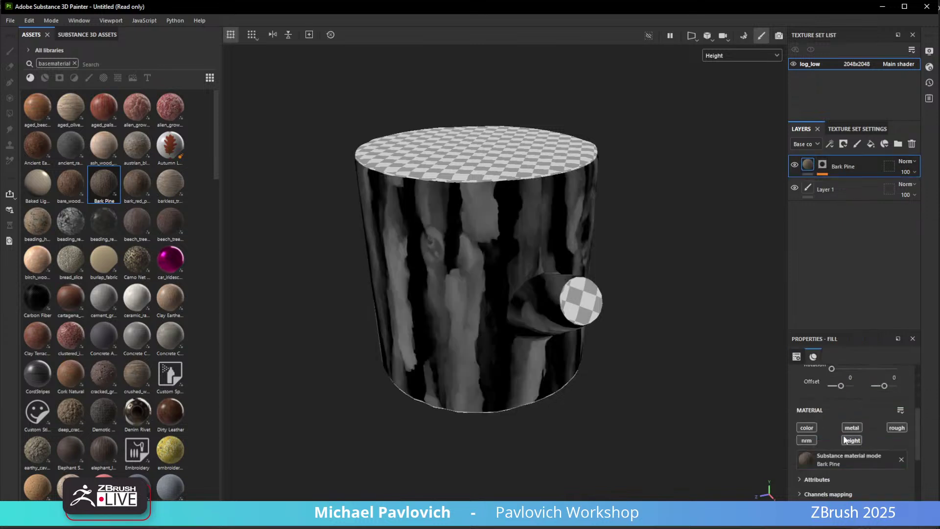
scroll(825, 427, down, 1)
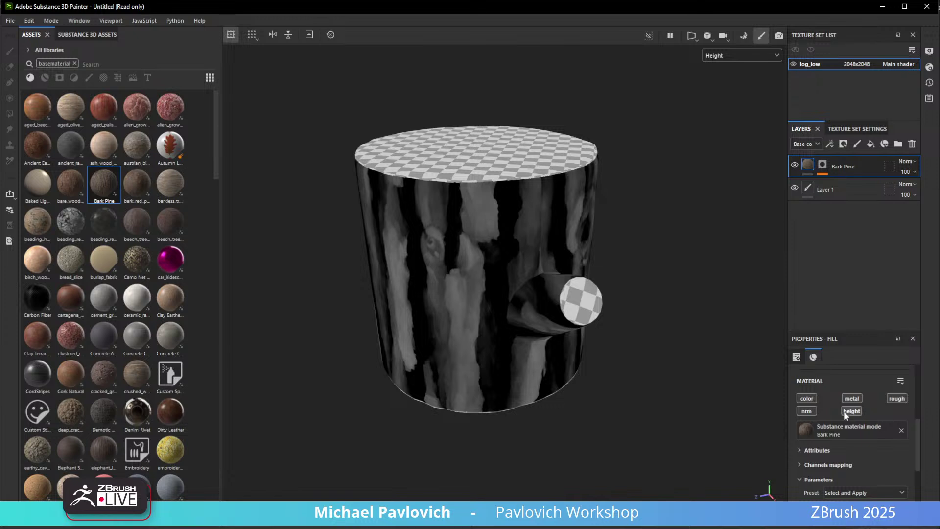
scroll(832, 407, down, 2)
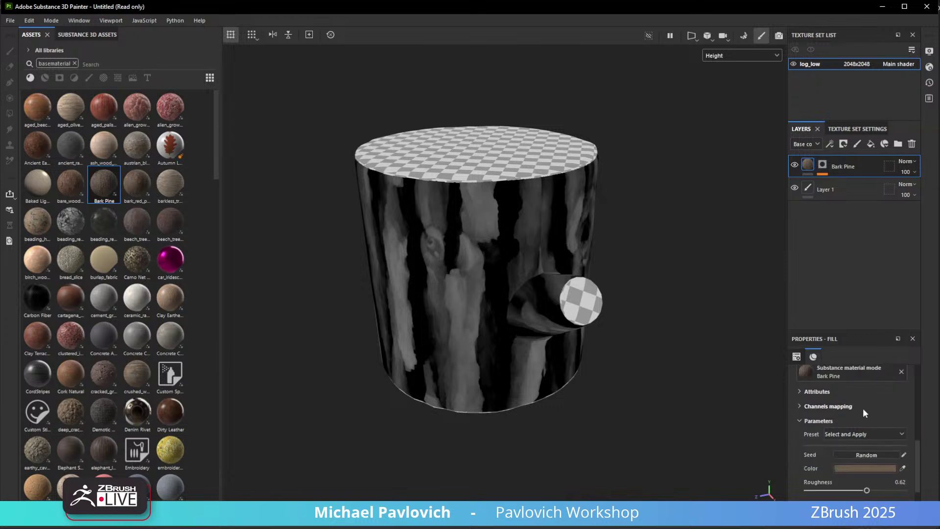
key(m)
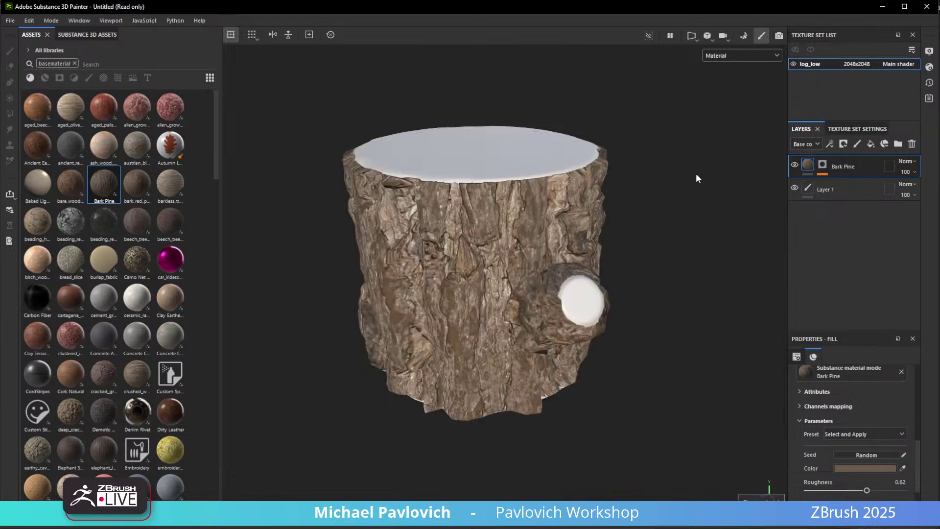
Set the main shader's uniform subdivision count to 32 and the Height displacement scale to 0.04.
click(929, 67)
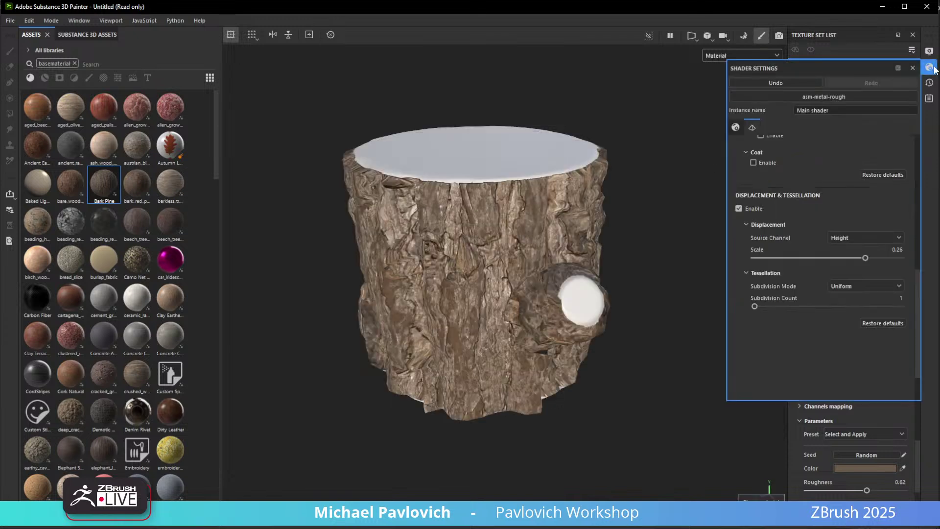
drag(865, 258, 854, 258)
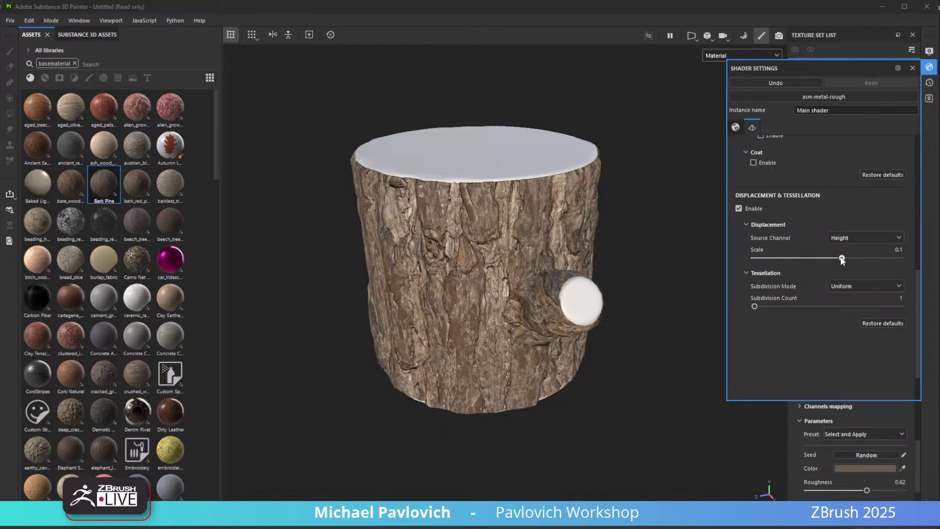
click(851, 284)
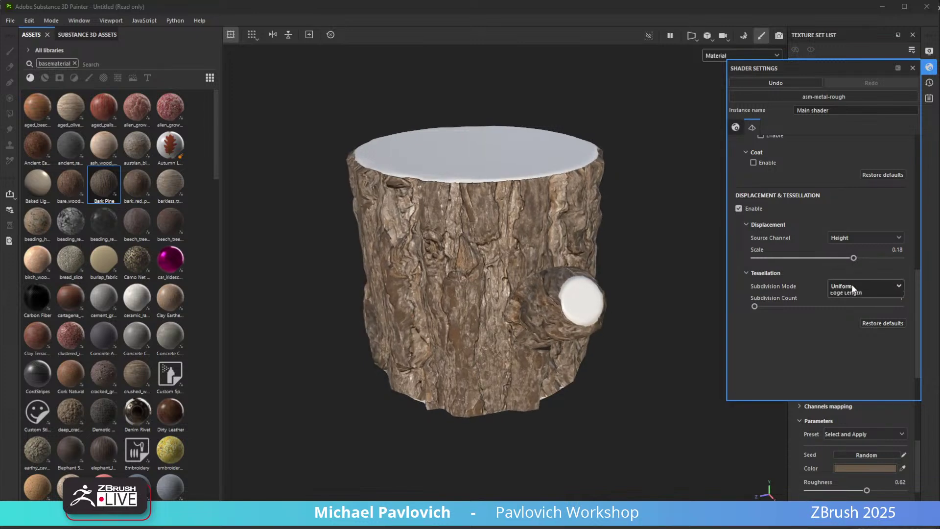
click(849, 284)
drag(755, 307, 915, 320)
drag(853, 259, 833, 265)
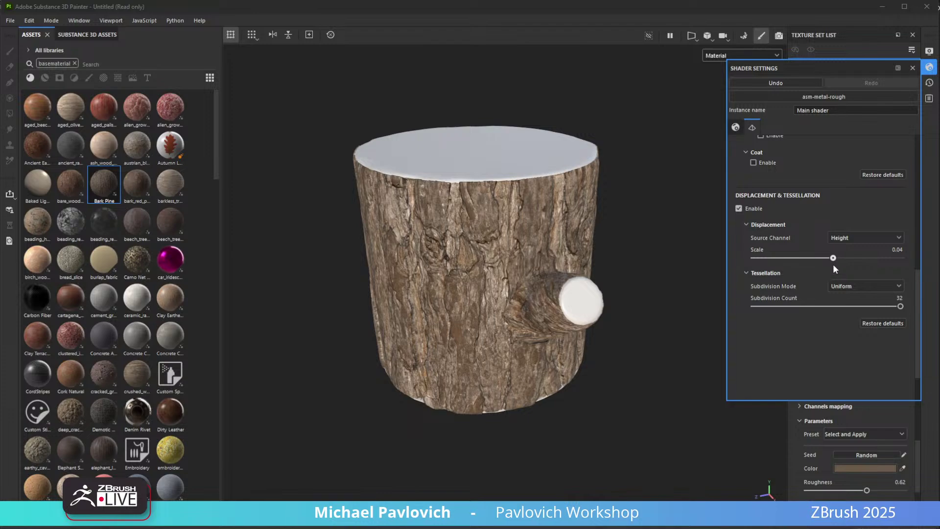
alt+drag(657, 221, 696, 207)
shift+right_drag(695, 207, 674, 203)
alt+drag(677, 213, 583, 189)
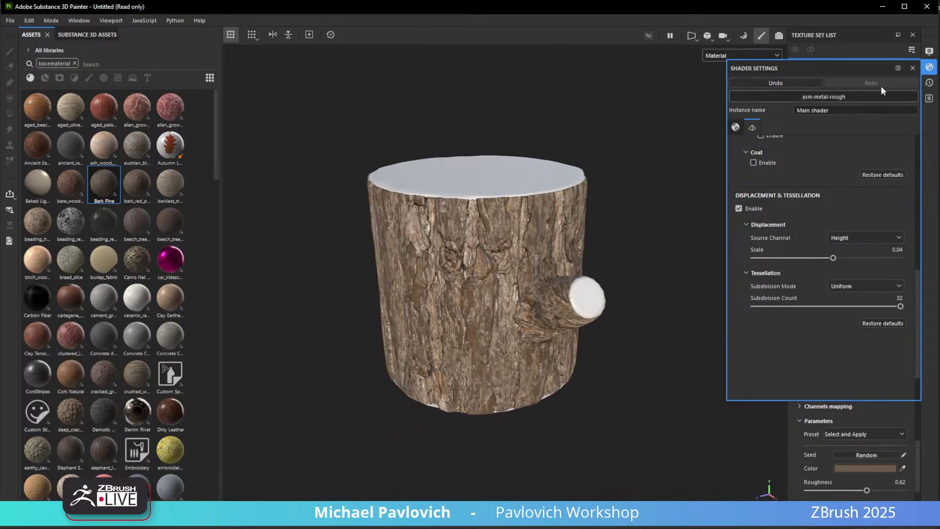
click(913, 67)
Try the Old, Red and Warm Pine Bark presets on the Bark Pine layer and settle on Red Pine Bark.
alt+drag(678, 264, 675, 241)
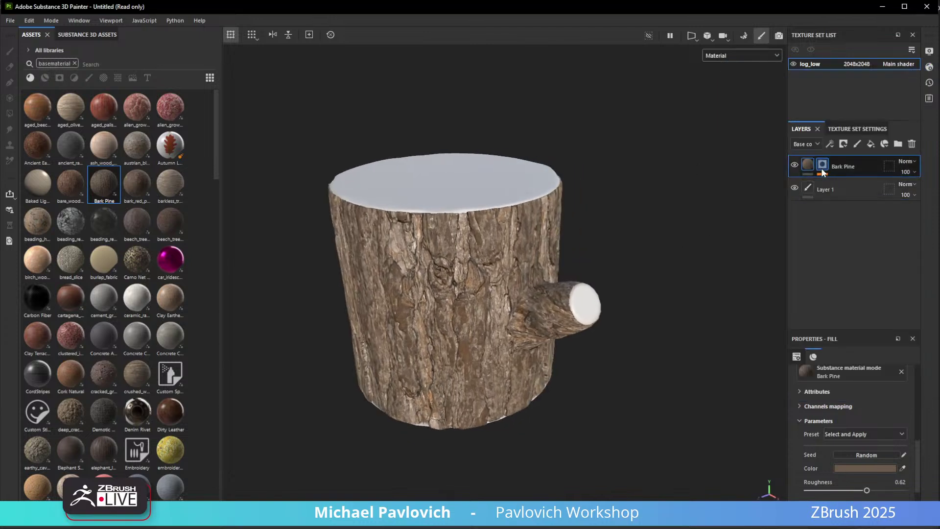
scroll(825, 409, down, 2)
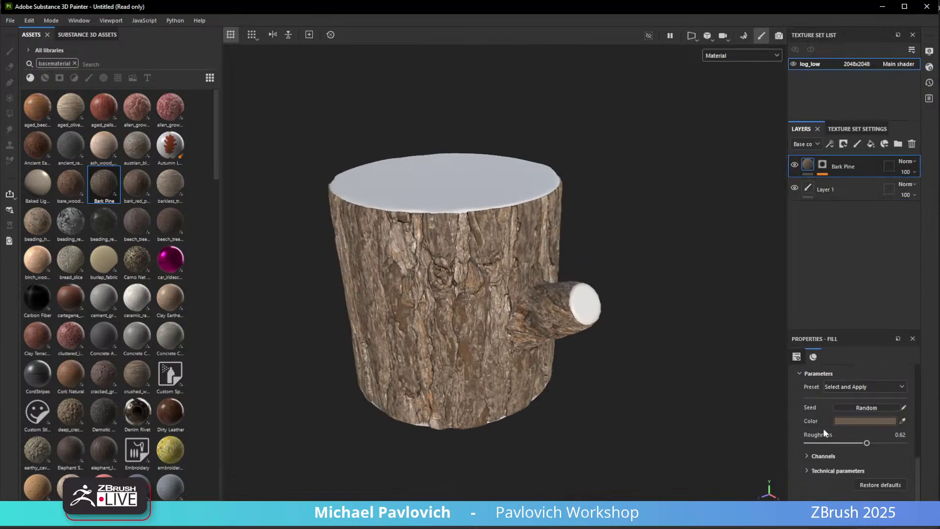
click(860, 395)
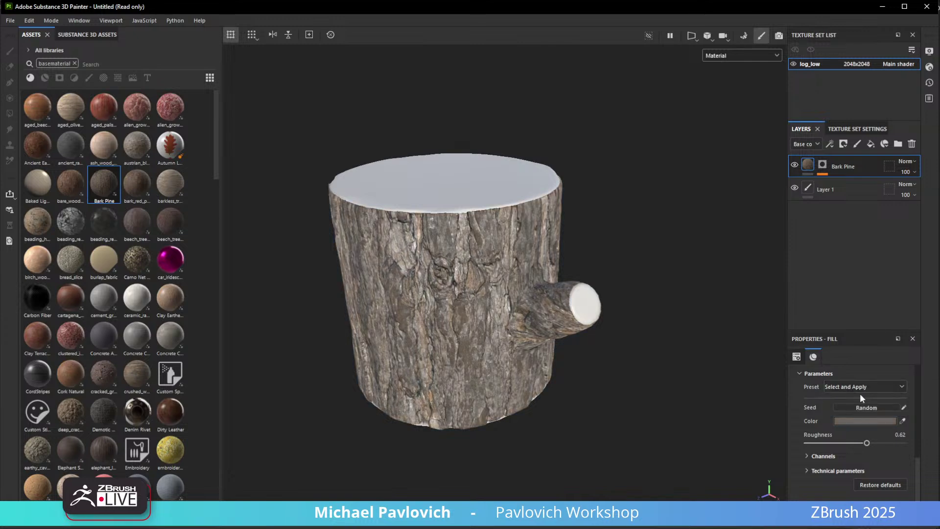
click(862, 387)
click(859, 404)
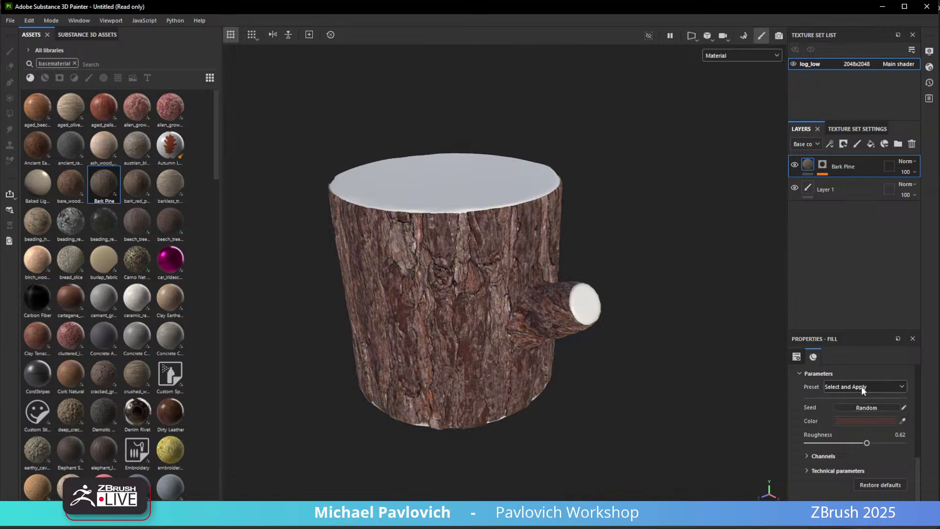
click(862, 386)
click(857, 412)
click(853, 386)
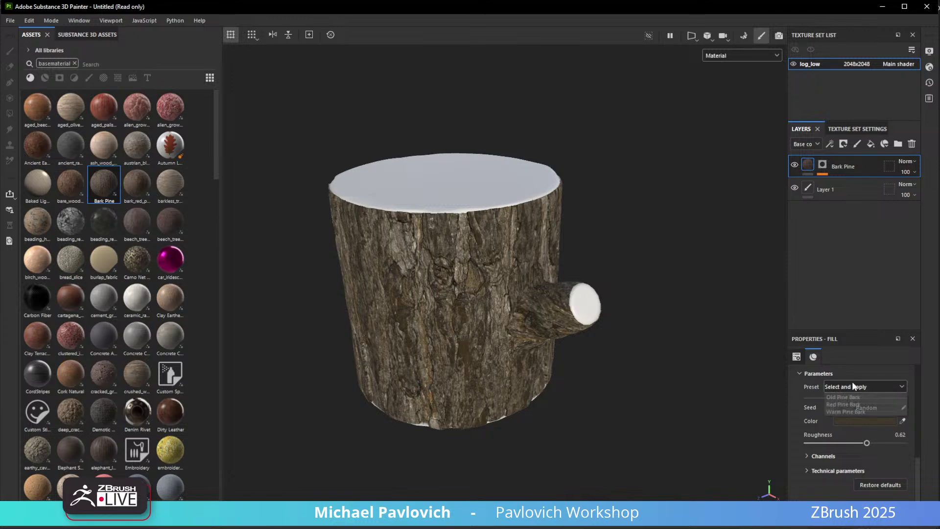
click(851, 396)
click(852, 387)
click(852, 399)
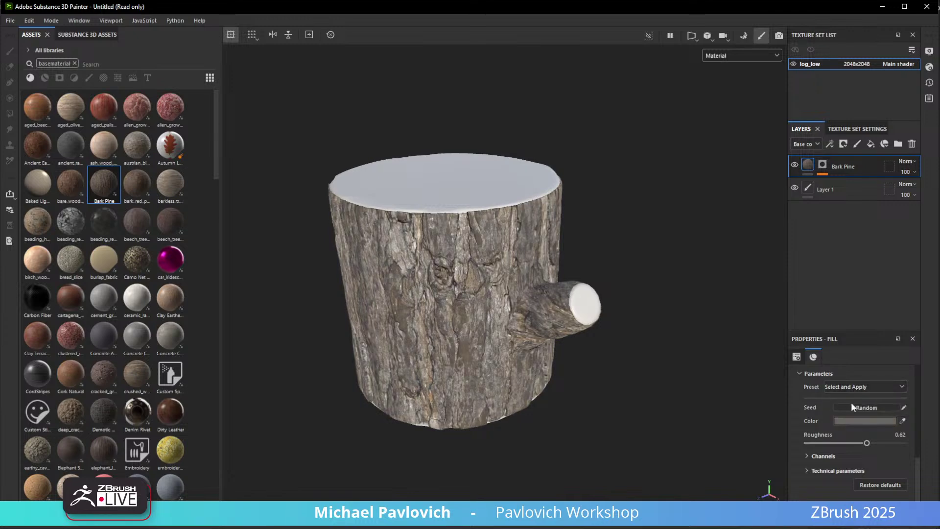
click(854, 387)
click(855, 403)
Set the Bark Pine layer's UV tiling to 1.39 and check the bark around the branch stub.
scroll(822, 413, up, 3)
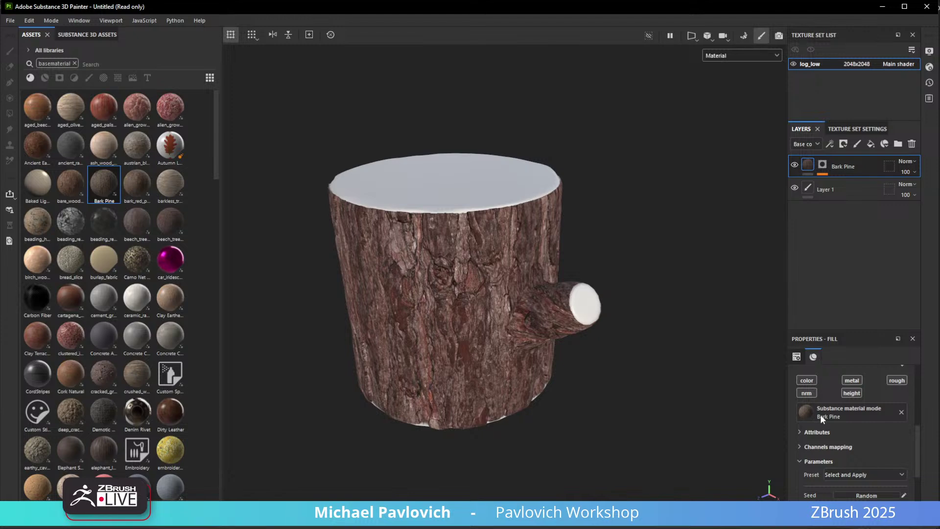
scroll(845, 421, up, 5)
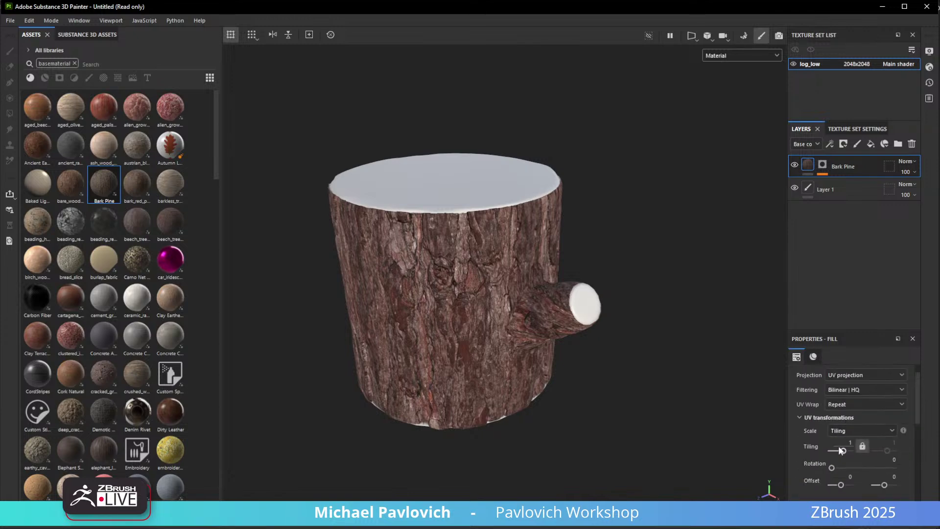
drag(839, 451, 827, 472)
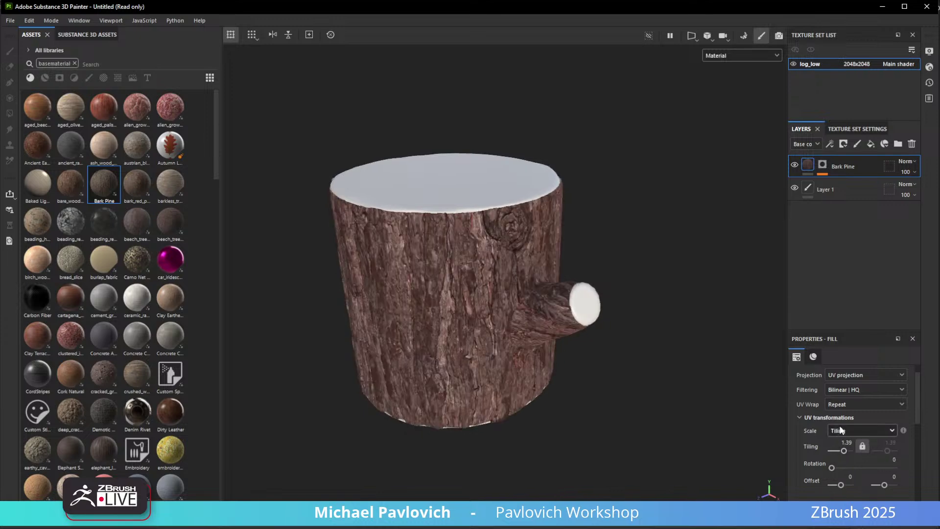
alt+drag(735, 352, 320, 278)
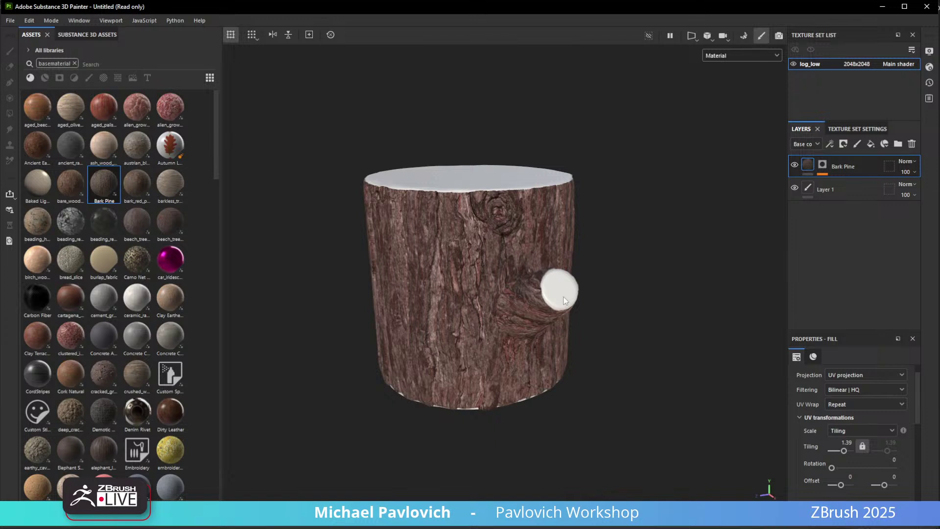
alt+drag(564, 297, 596, 324)
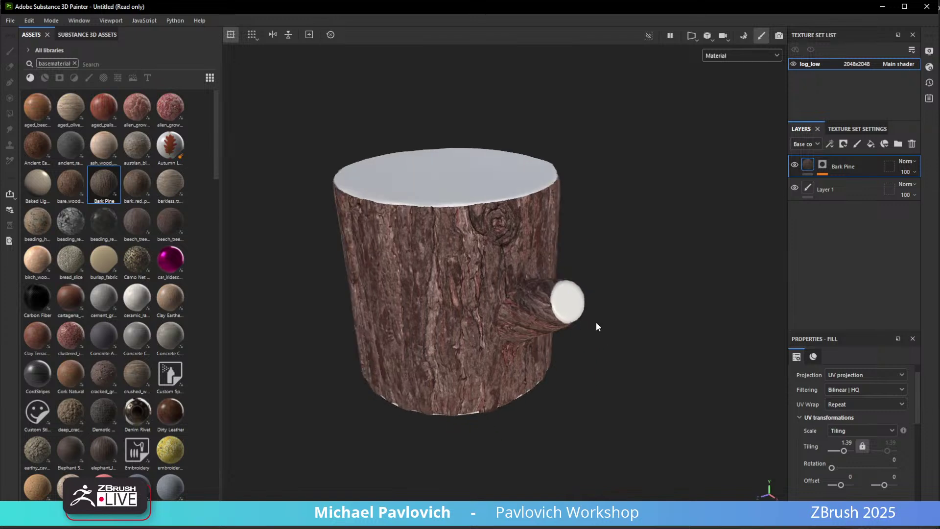
Switch the Bark Pine layer to Tri-planar projection and set its tiling to 0.53.
click(880, 376)
click(857, 407)
alt+drag(684, 369, 670, 345)
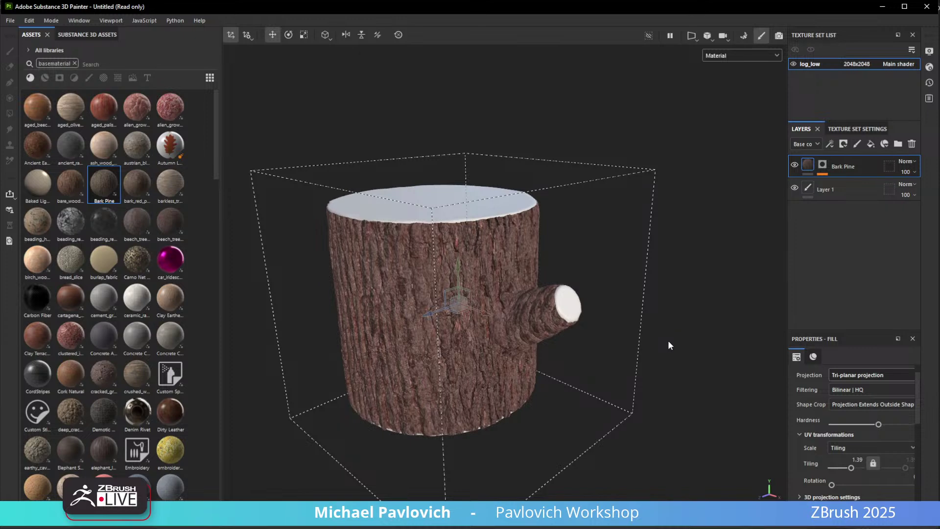
drag(852, 468, 851, 470)
alt+drag(670, 367, 666, 333)
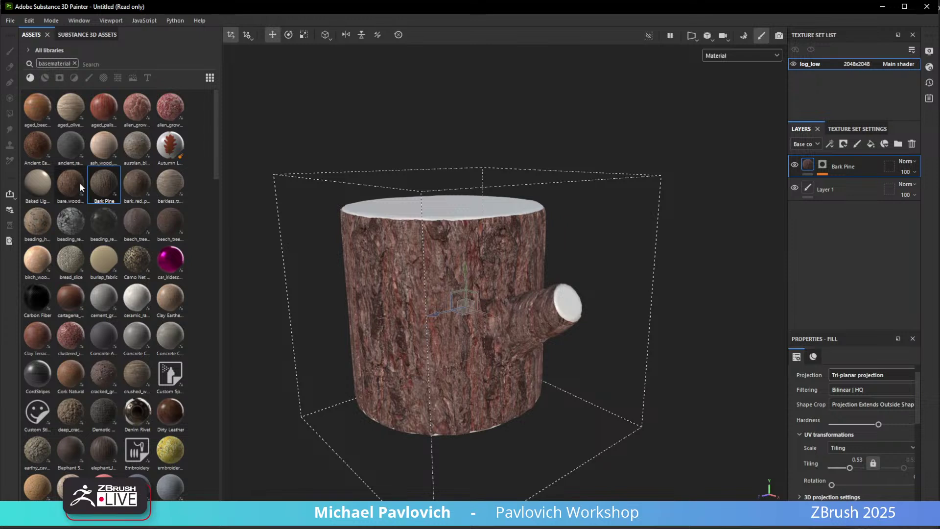
Send Eroded Pine Bark from the online bark results to the local assets and add it as a fill layer above Bark Pine.
mouse_move(149, 176)
click(83, 35)
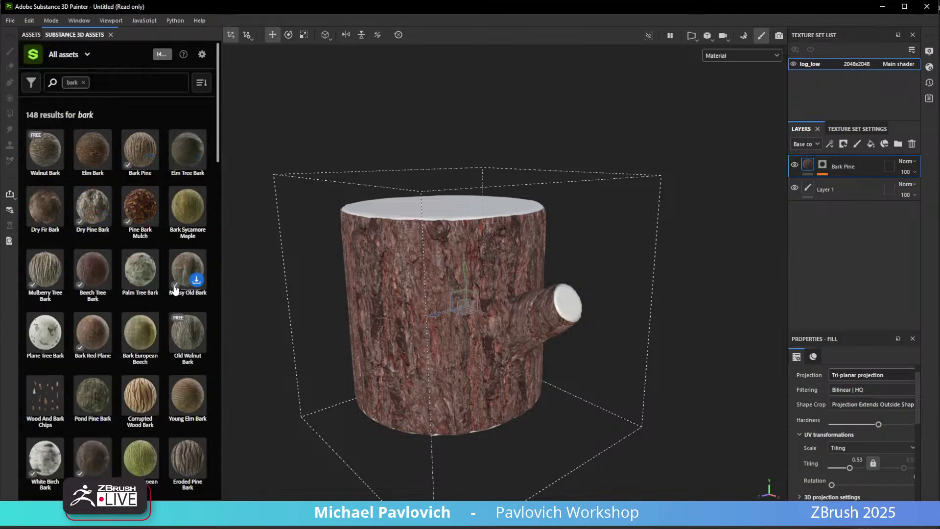
mouse_move(49, 280)
mouse_move(194, 469)
click(196, 470)
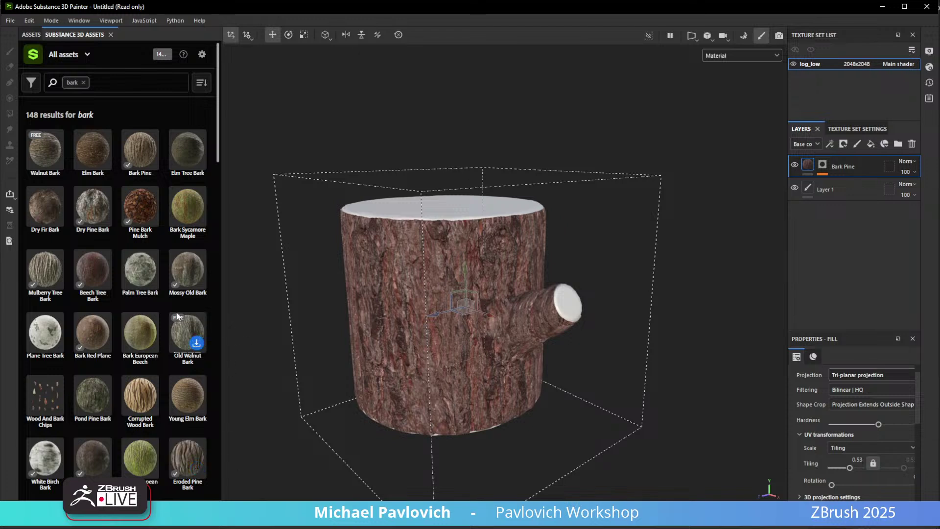
click(31, 35)
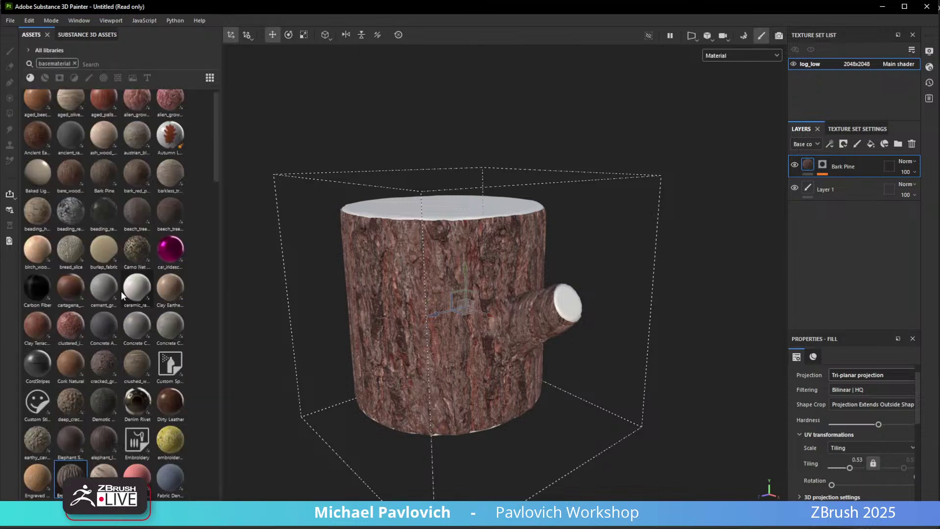
drag(71, 477, 842, 156)
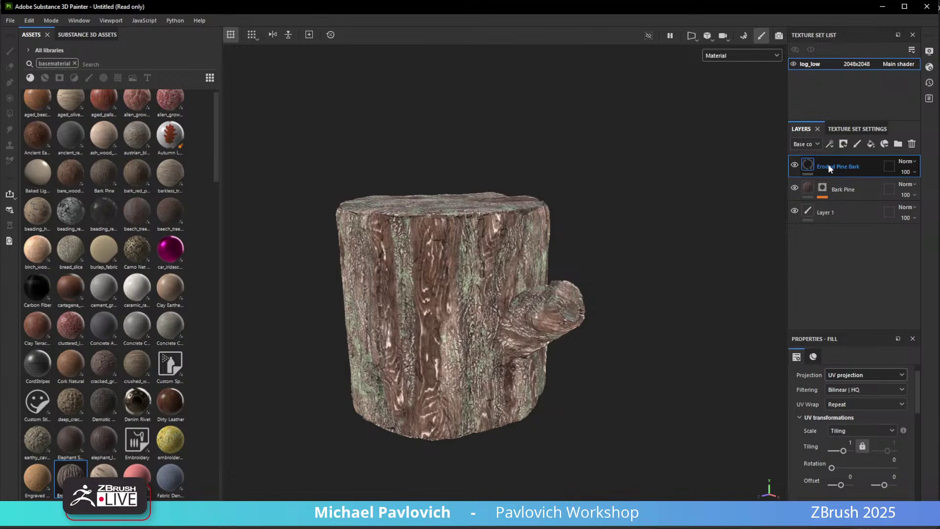
Mask the Eroded Pine Bark layer with a color selection using the red ID of the log's bark sides.
right_click(828, 163)
right_click(809, 163)
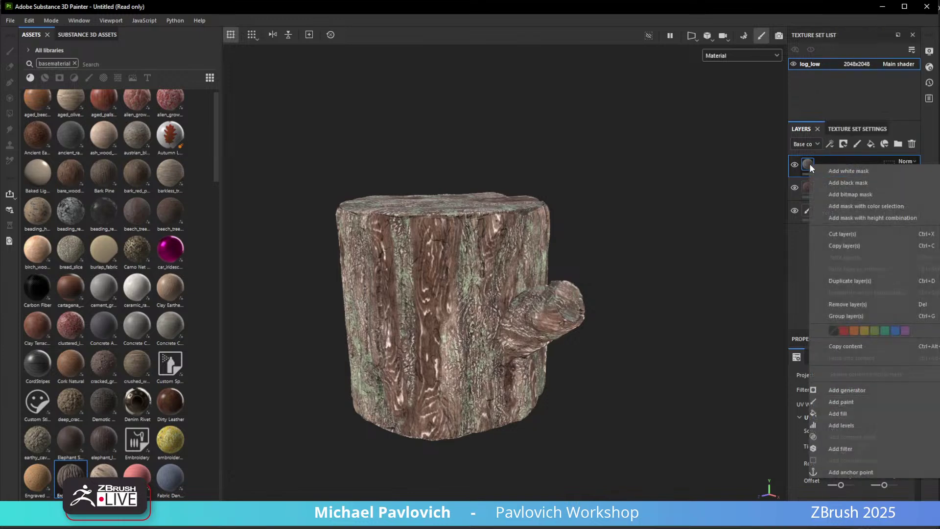
click(835, 205)
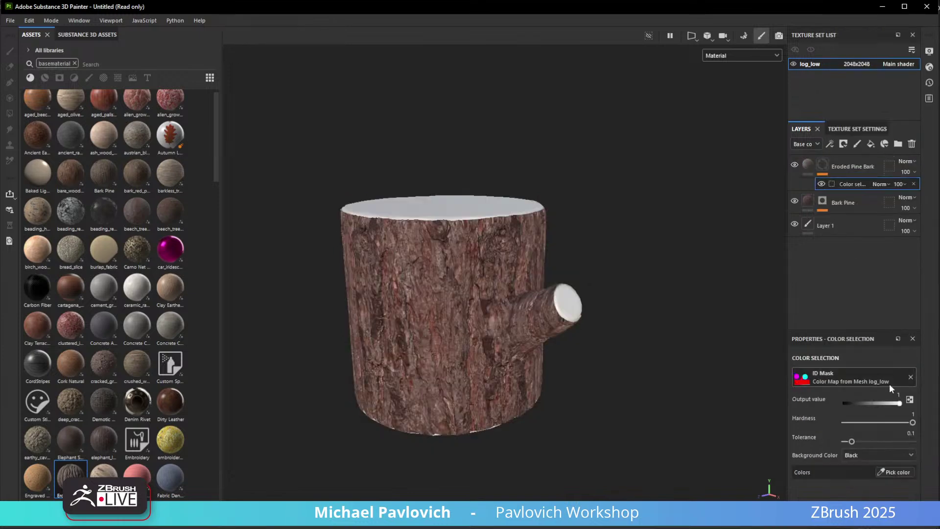
click(893, 472)
click(509, 304)
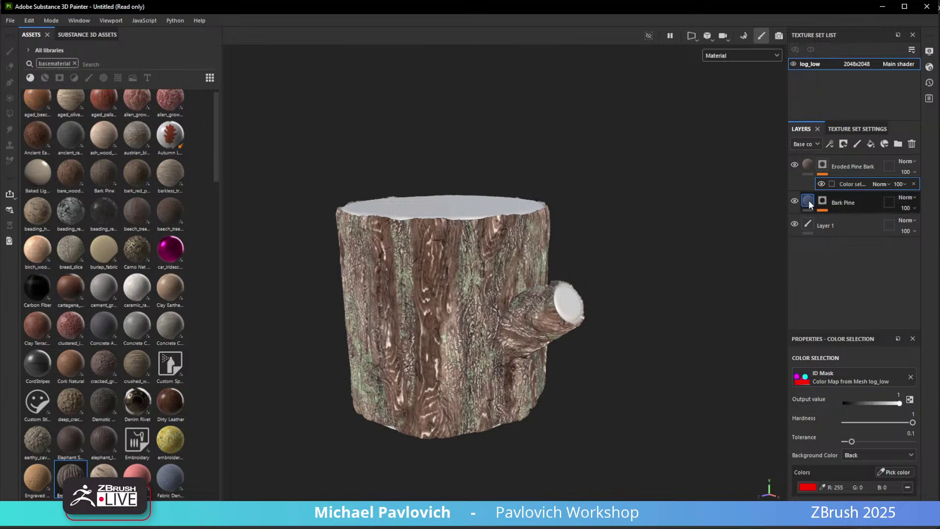
Hide Bark Pine to inspect Eroded Pine Bark alone on the log, and hide Eroded Pine Bark as well.
click(794, 201)
click(808, 167)
scroll(851, 449, down, 2)
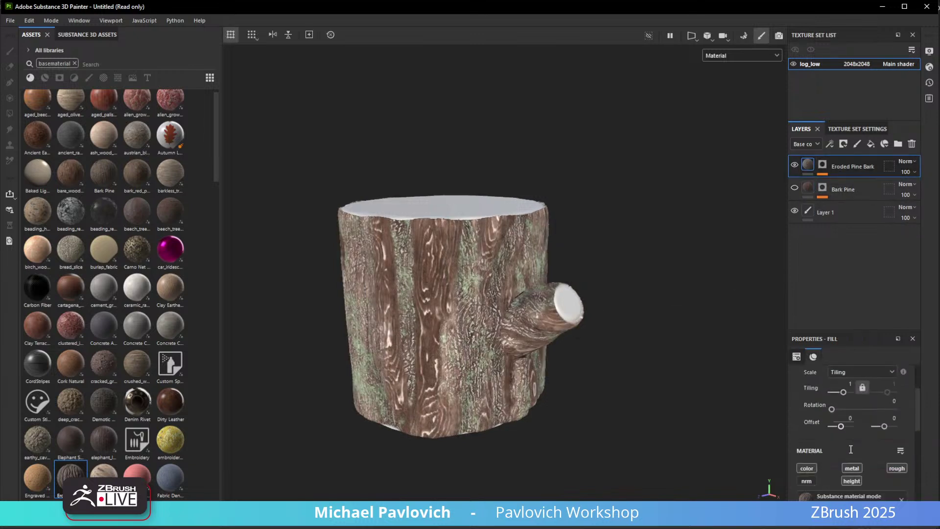
scroll(852, 451, down, 1)
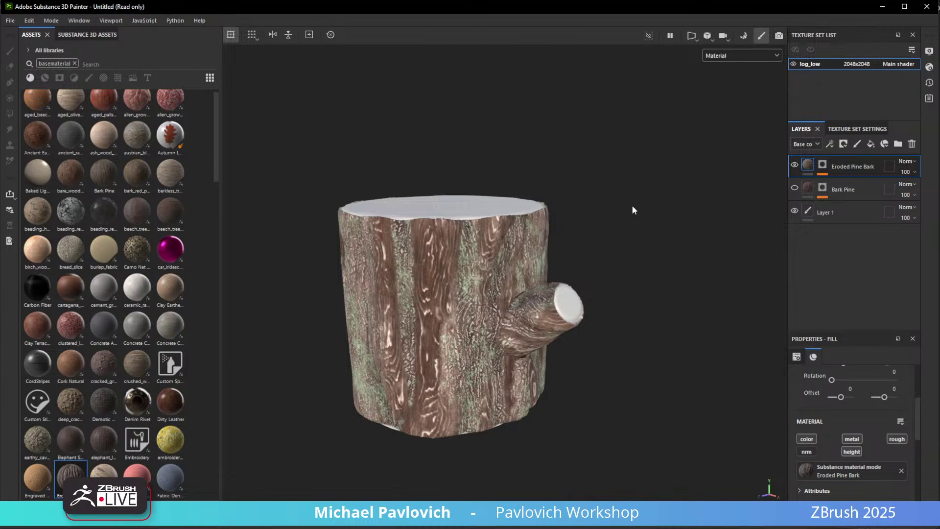
alt+drag(632, 205, 619, 243)
shift+right_drag(619, 243, 657, 240)
mouse_move(657, 240)
alt+mouse_down()
mouse_move(612, 233)
mouse_move(652, 227)
alt+mouse_up()
click(795, 165)
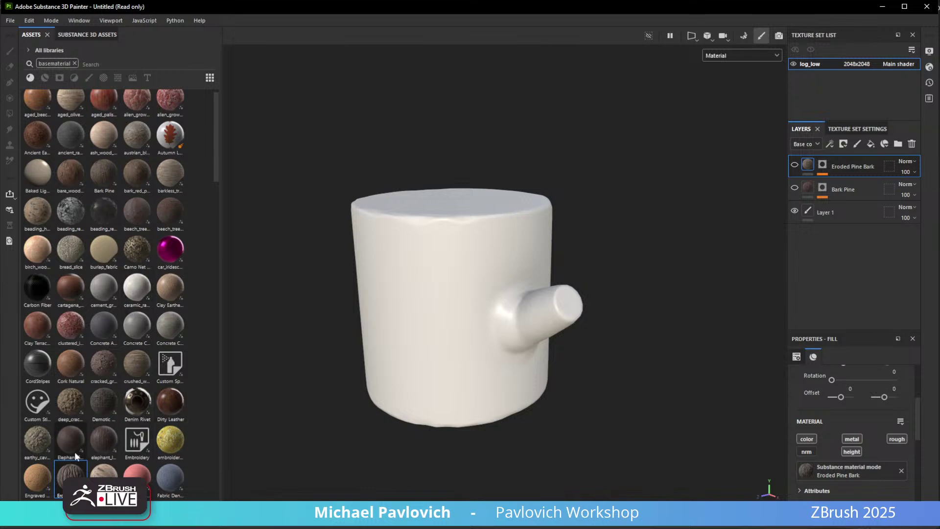
Find Mulberry Tree Bark with the search "mul", try it as a top fill layer, and switch visibility back to Bark Pine.
click(97, 61)
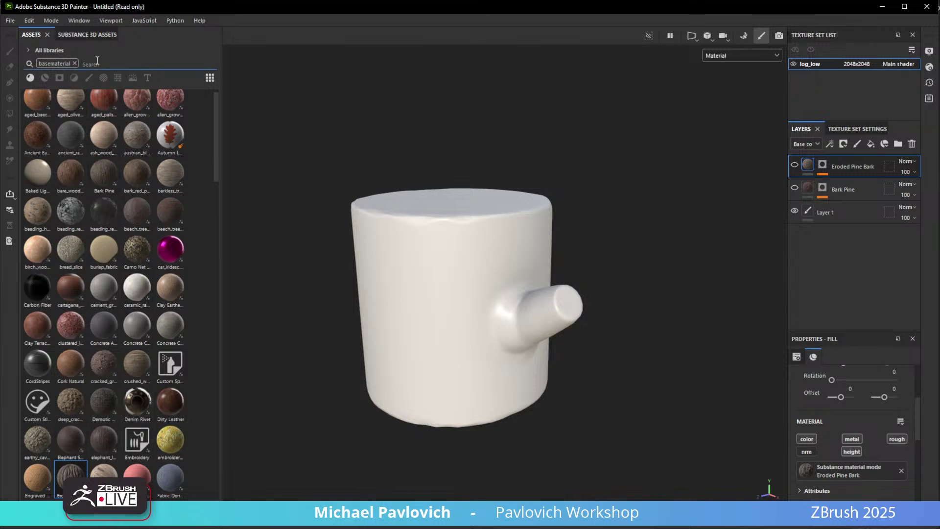
text(mul)
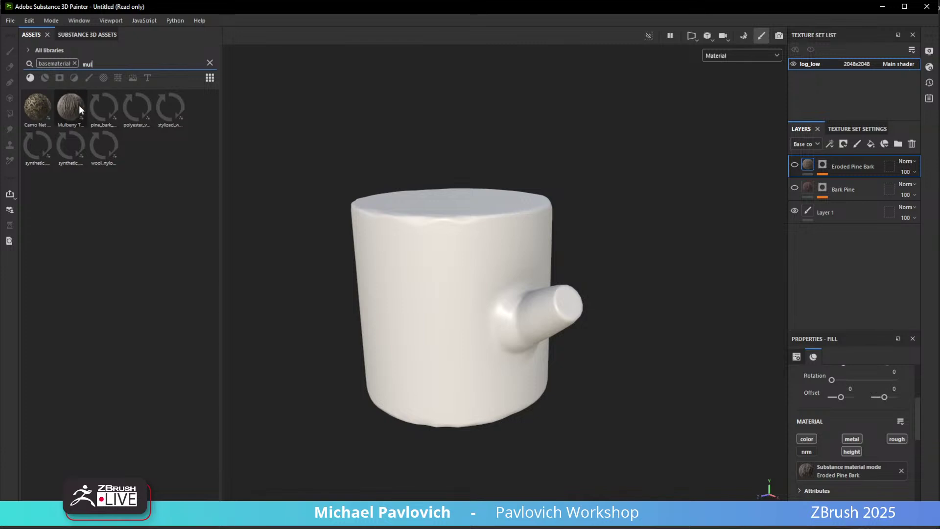
drag(78, 105, 861, 155)
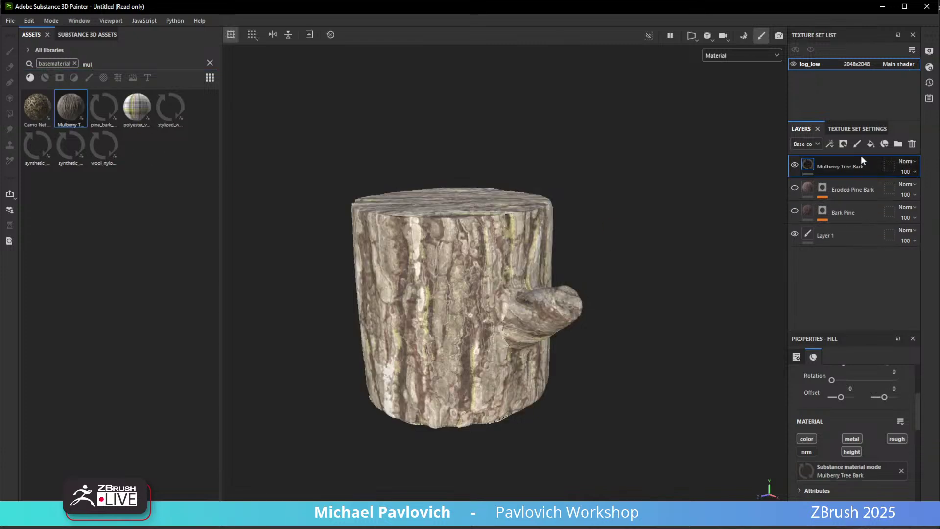
click(794, 165)
click(795, 211)
Delete the Mulberry Tree Bark and Eroded Pine Bark layers, keeping Bark Pine above Layer 1.
shift+click(854, 184)
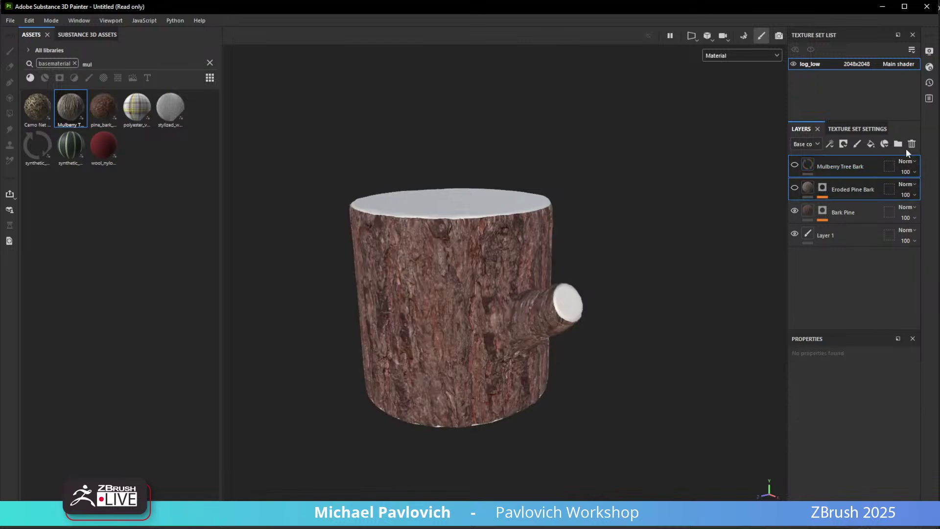
key(Delete)
mouse_move(679, 172)
alt+mouse_down()
mouse_move(685, 189)
mouse_move(623, 177)
mouse_move(686, 189)
mouse_move(668, 167)
mouse_move(677, 181)
alt+mouse_up()
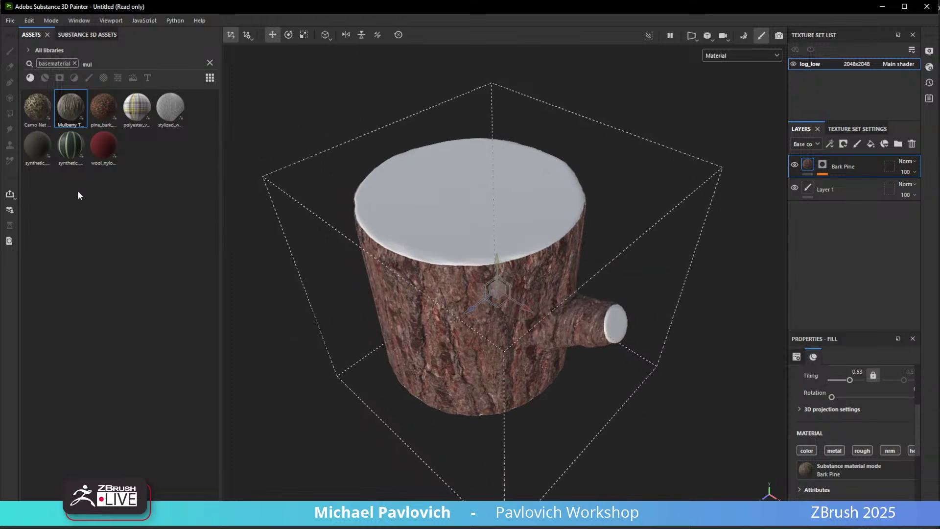
Replace the bark search in the online Substance 3D Assets library with "wood" and with "stump" to look for cut-wood materials.
click(80, 34)
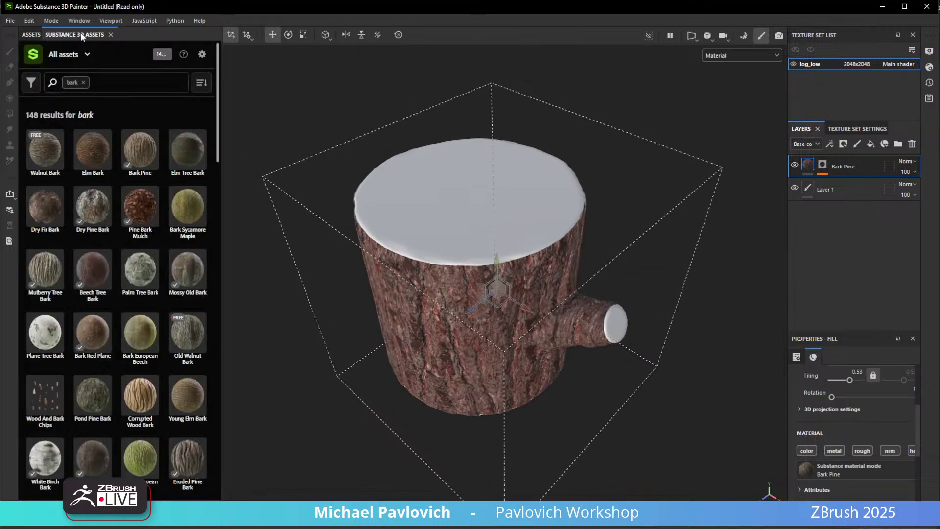
click(84, 83)
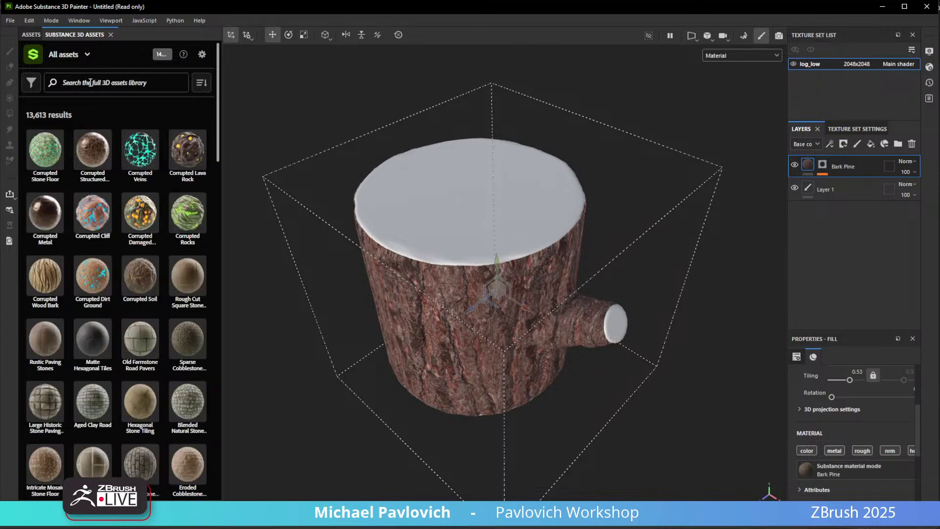
text(wood)
key(Return)
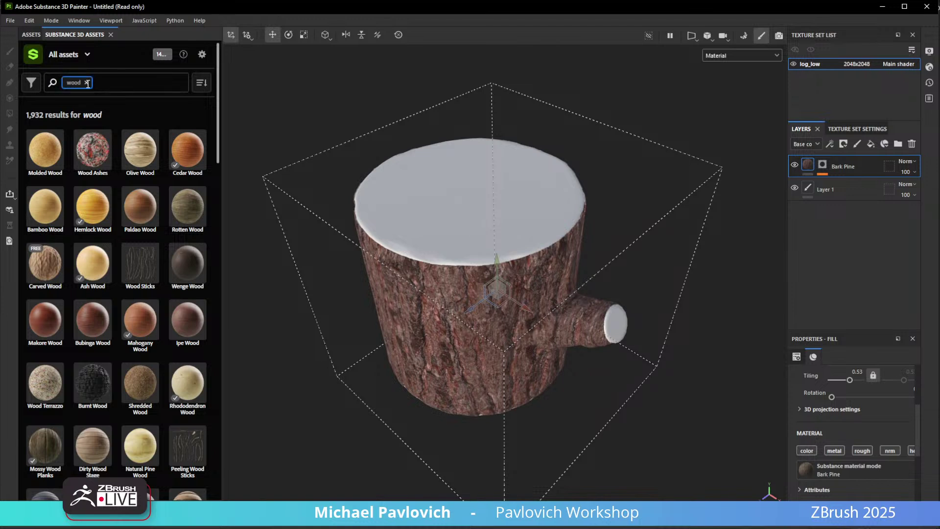
click(87, 83)
text(stump)
key(Return)
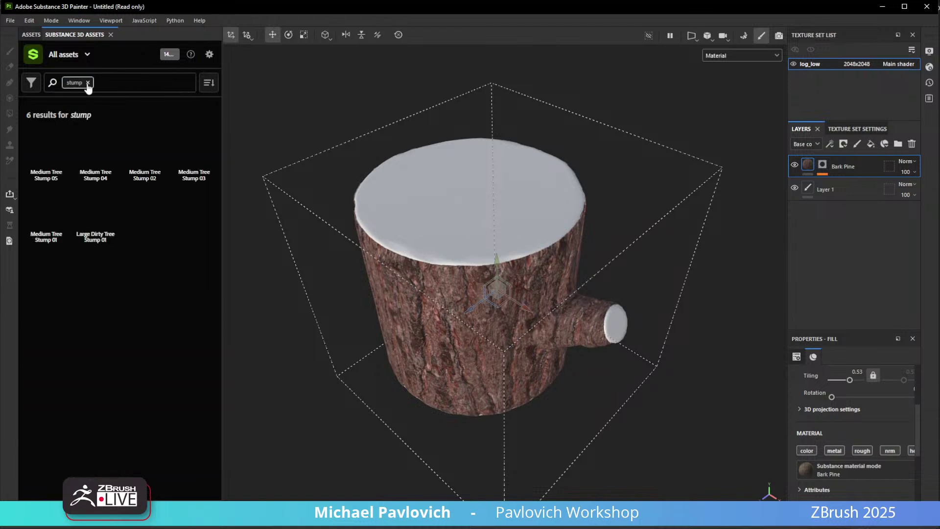
Search the online assets for "wood" again and browse the results for a cut-end material.
click(89, 84)
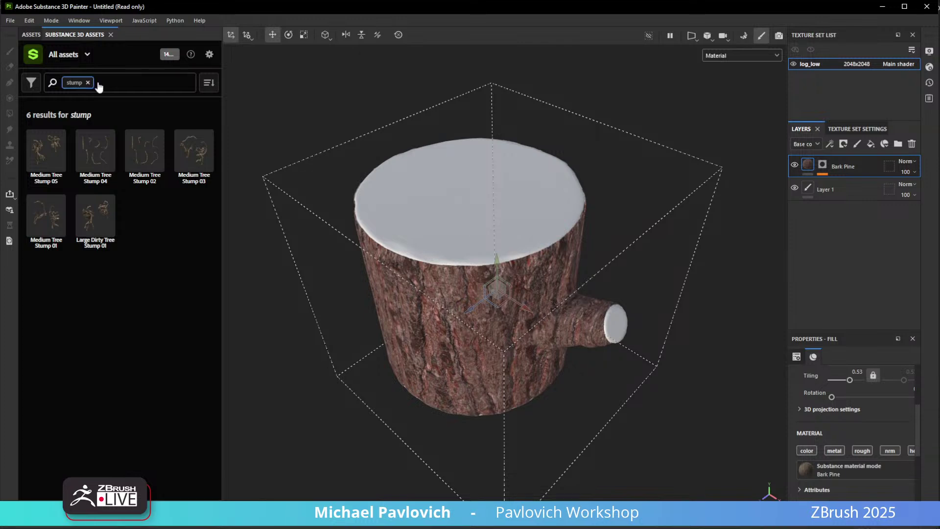
text(wo)
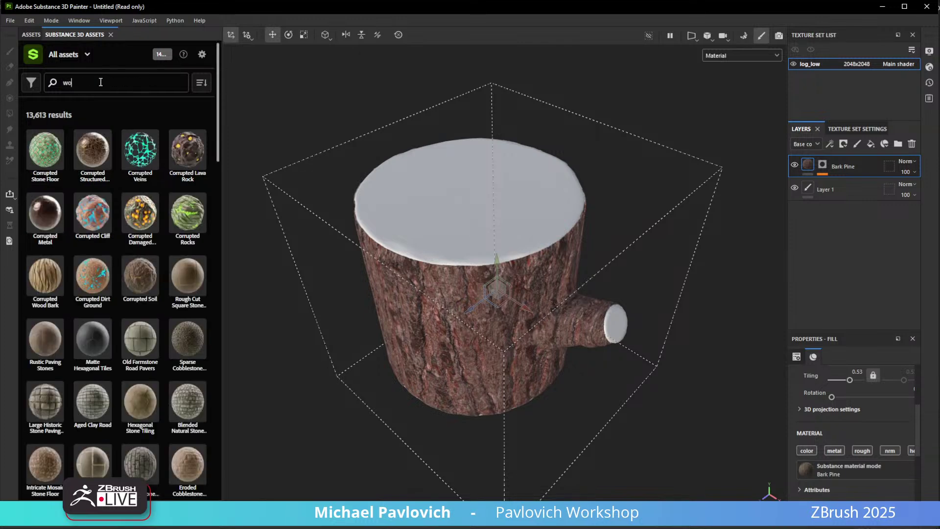
text(od)
key(Return)
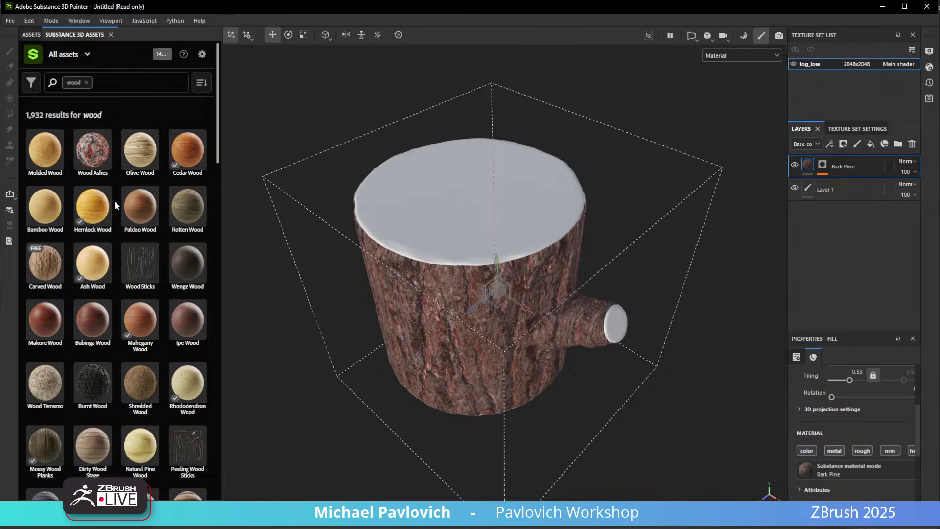
scroll(115, 201, down, 8)
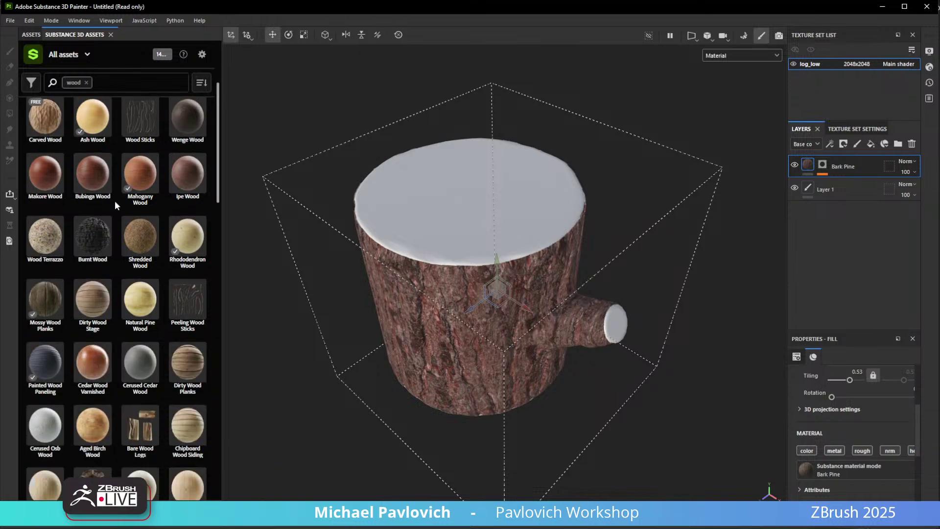
drag(218, 178, 247, 55)
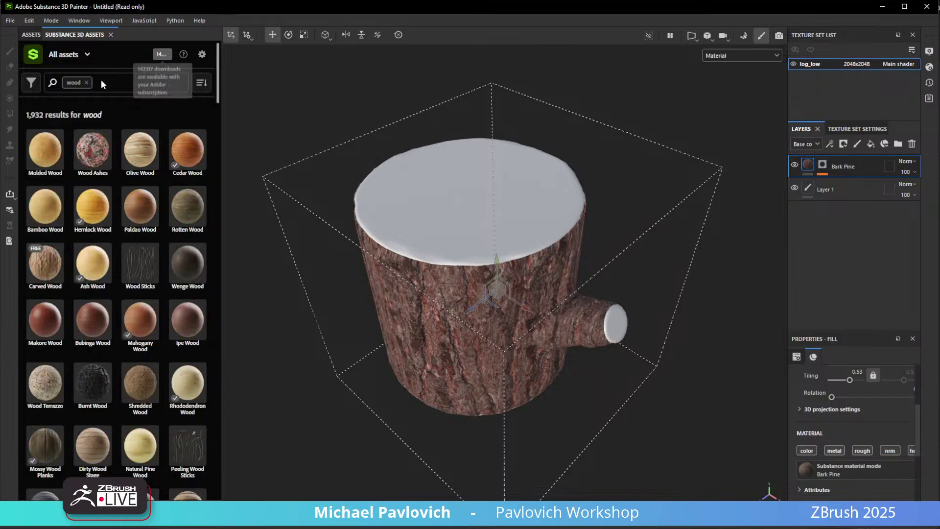
Search the online assets for "tree", browse the results, and send Sliced Tree Trunk to the local assets.
key(BackSpace)
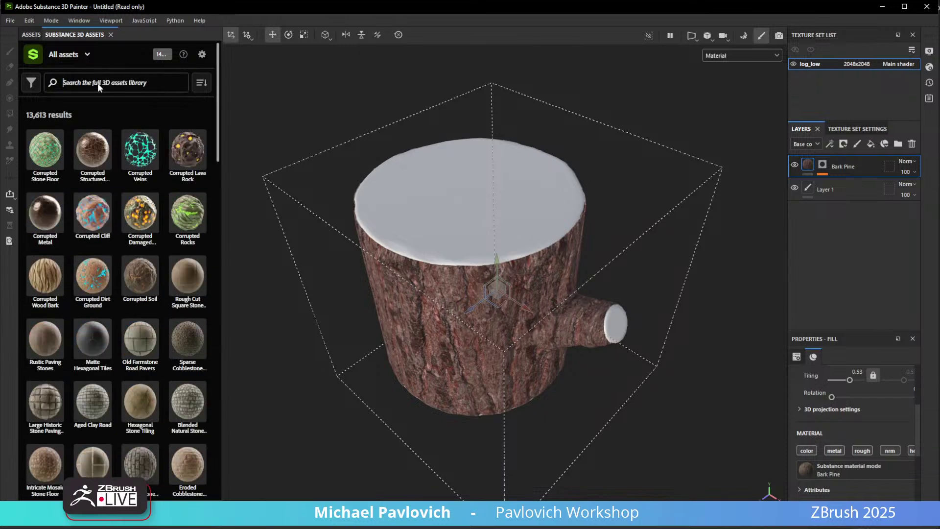
text(tree)
key(Return)
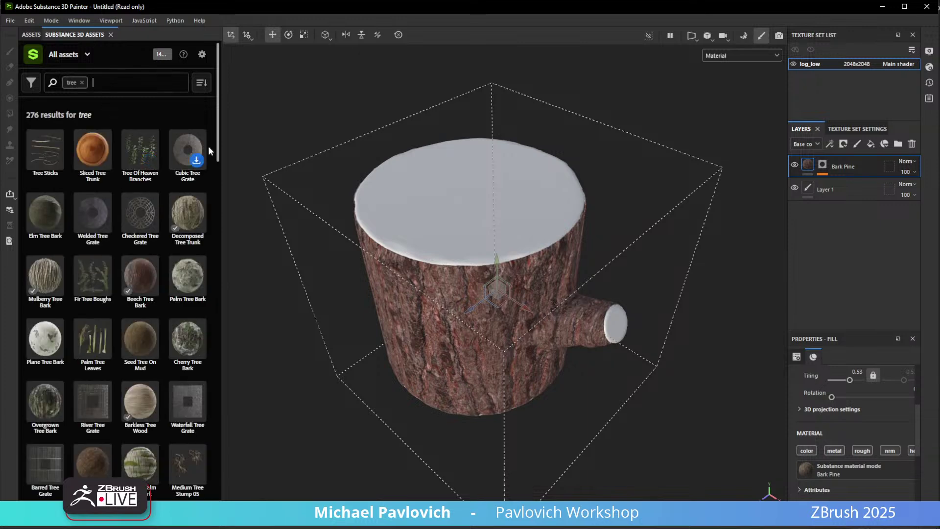
scroll(219, 146, down, 1)
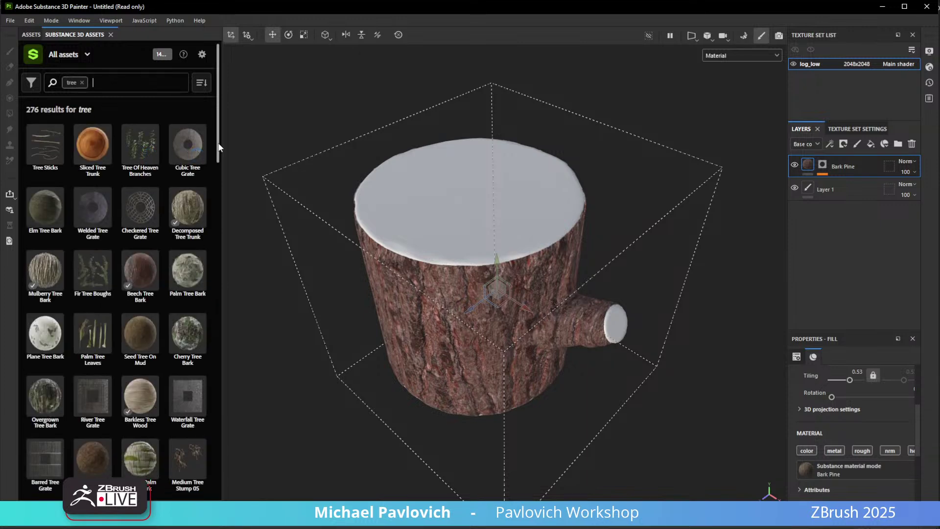
scroll(219, 152, down, 1)
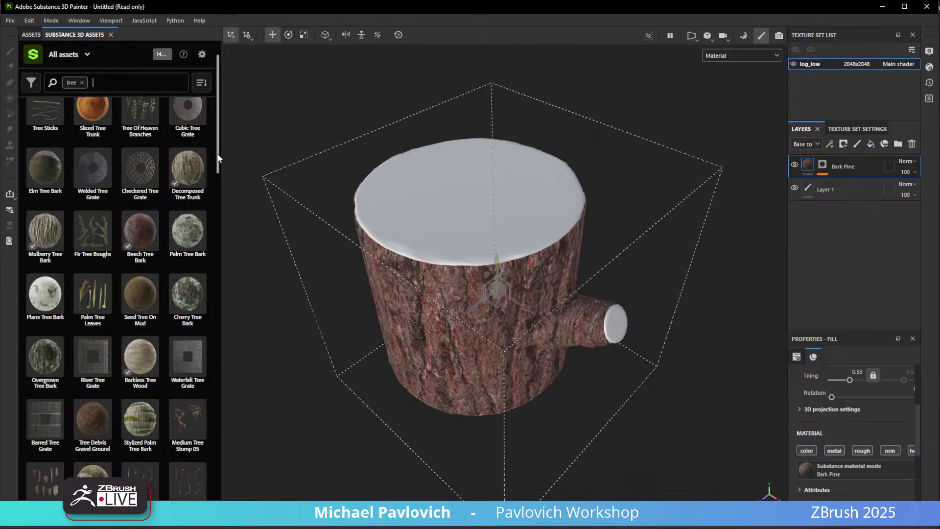
drag(218, 158, 218, 360)
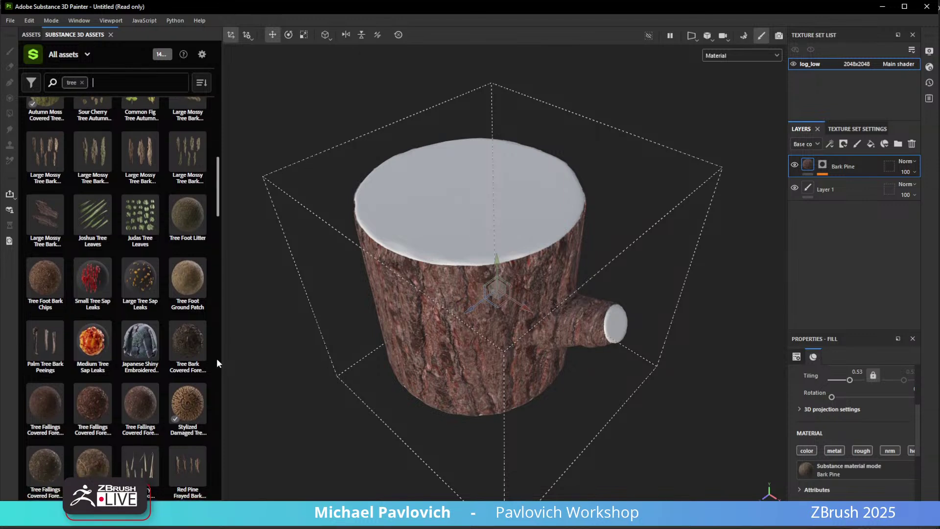
scroll(216, 358, up, 10)
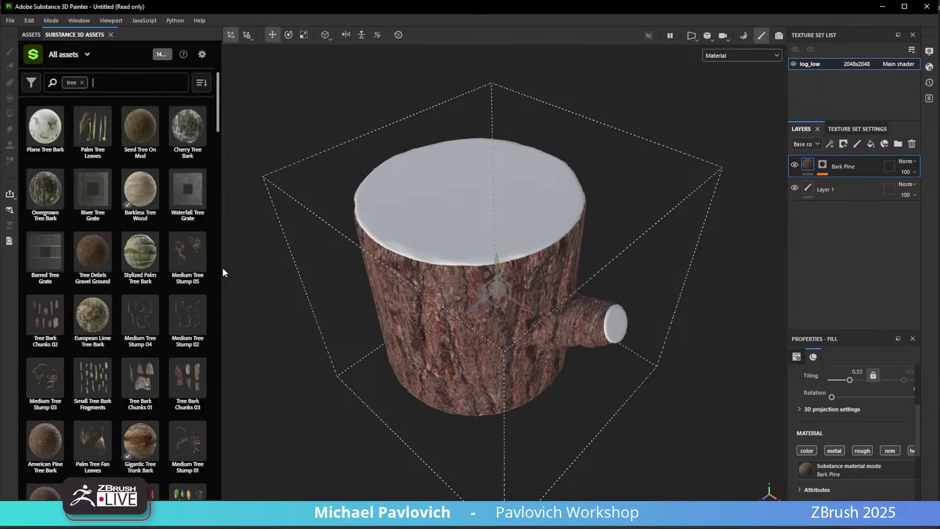
scroll(222, 264, up, 4)
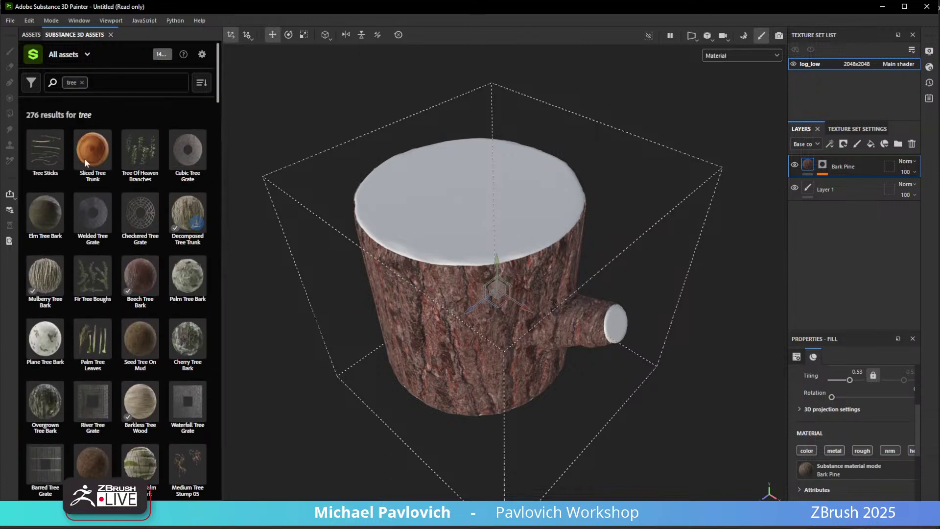
click(94, 146)
Add Sliced Tree Trunk from the local assets as a fill layer above Bark Pine.
click(31, 34)
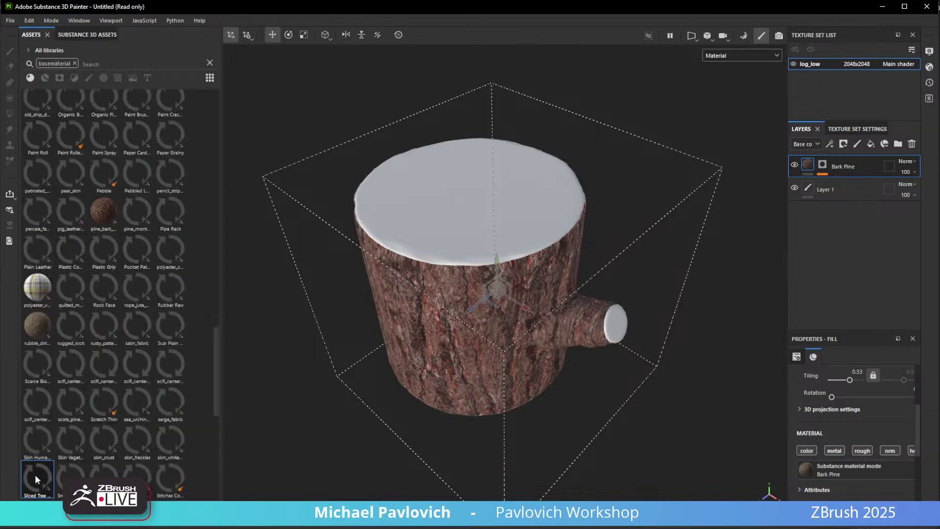
mouse_move(34, 475)
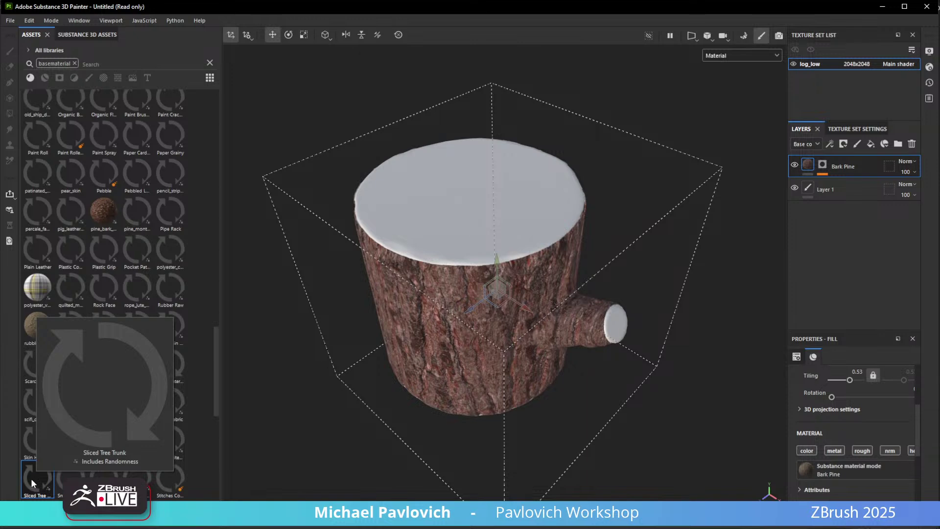
drag(31, 478, 846, 157)
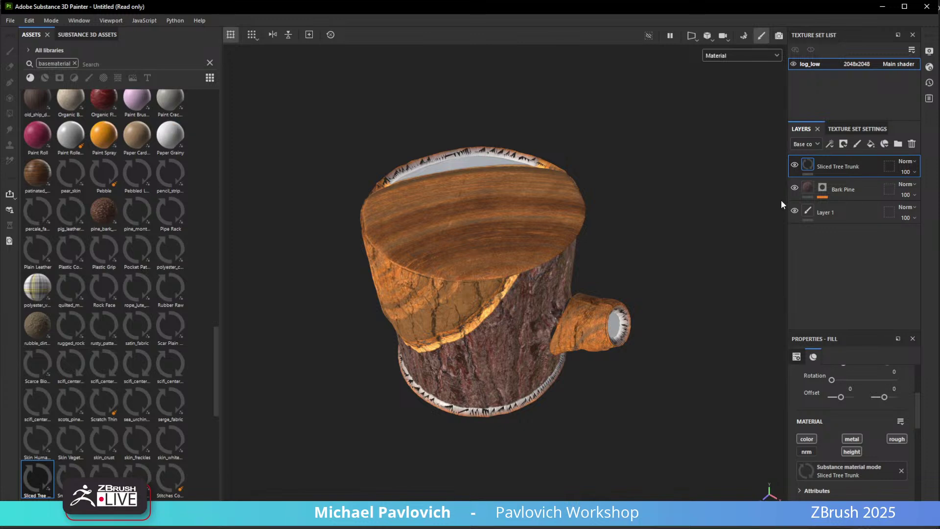
alt+drag(782, 205, 742, 186)
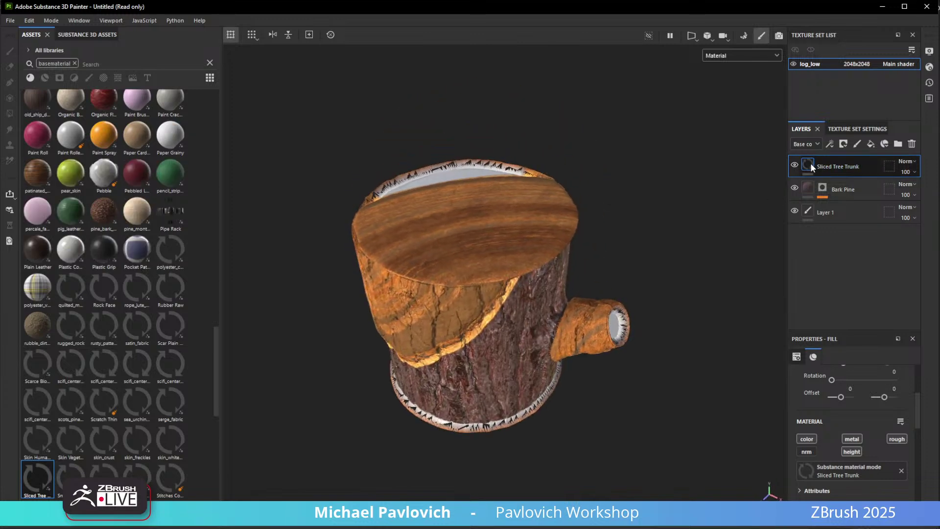
Switch the Sliced Tree Trunk layer to Planar projection and rotate the projection so the growth rings lie on the log's top face.
scroll(866, 457, up, 3)
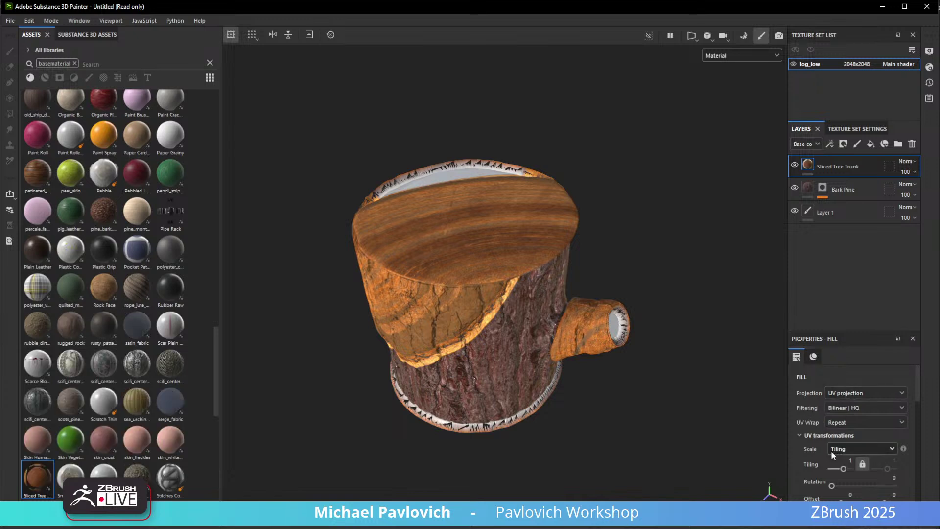
scroll(804, 435, down, 1)
scroll(798, 433, up, 1)
click(855, 395)
click(851, 435)
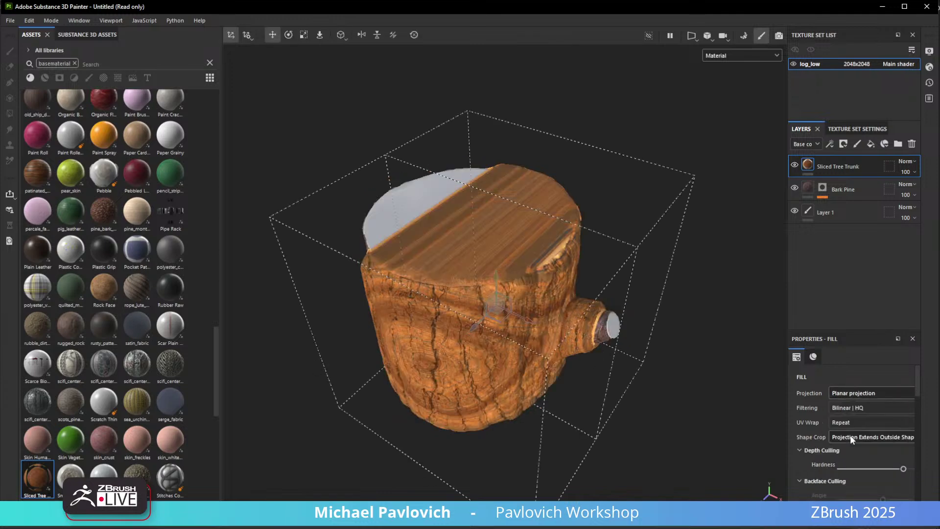
key(e)
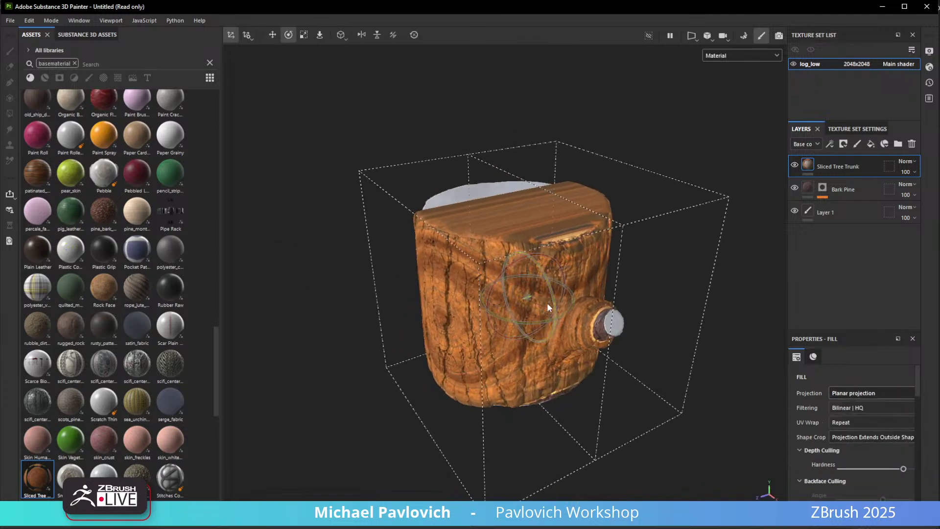
drag(508, 265, 767, 274)
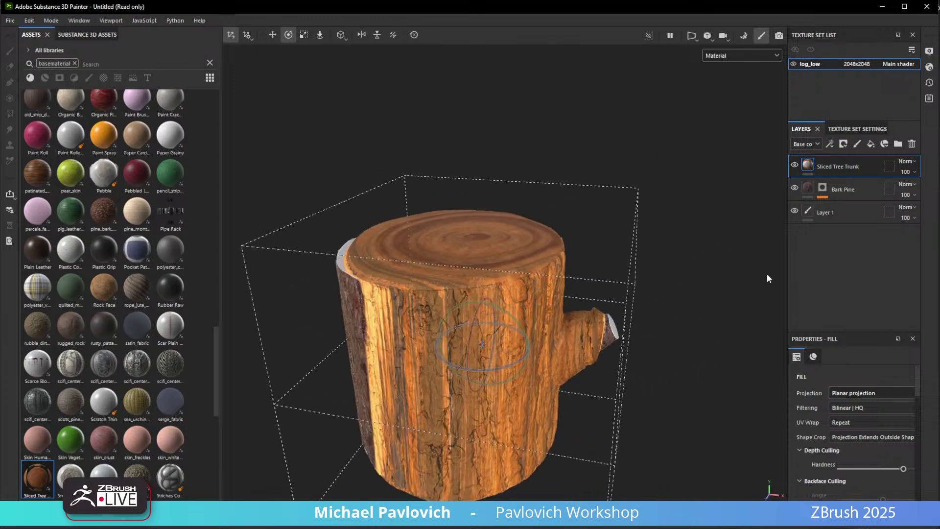
Fine-tune the Sliced Tree Trunk projection's rotation and mask the layer with a color selection of the top face's magenta ID color.
drag(519, 312, 498, 316)
alt+drag(563, 306, 537, 373)
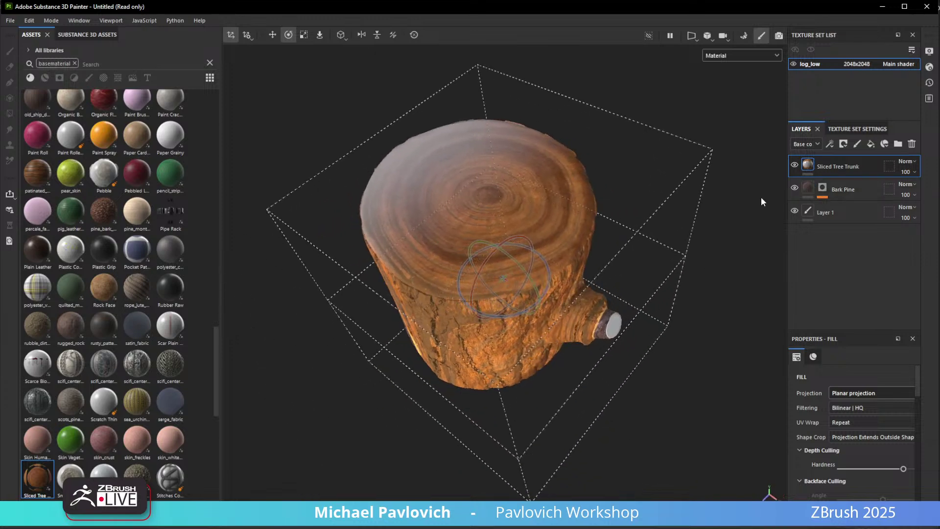
right_click(837, 166)
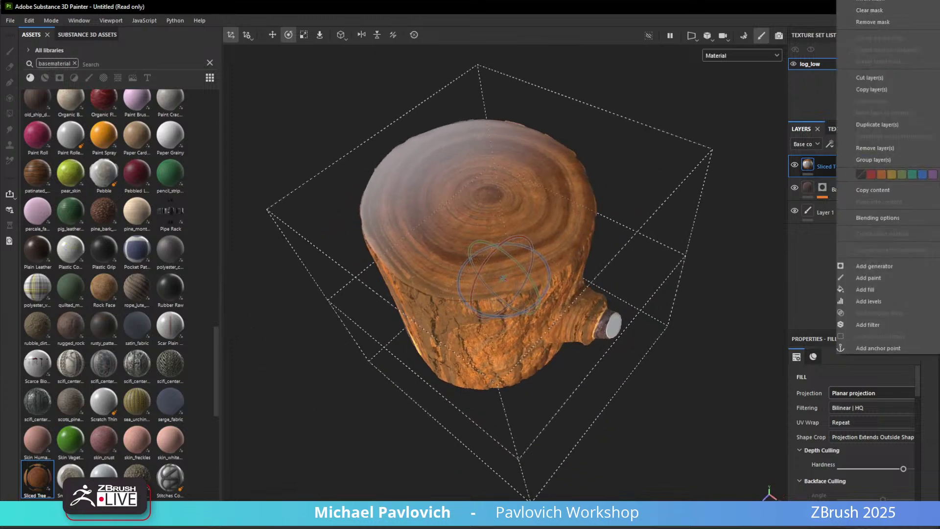
right_click(811, 163)
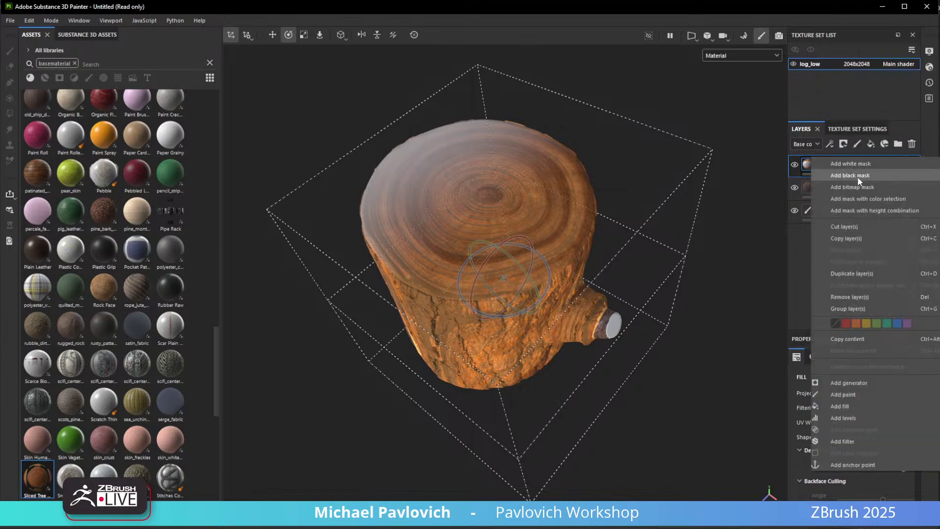
click(853, 198)
click(896, 472)
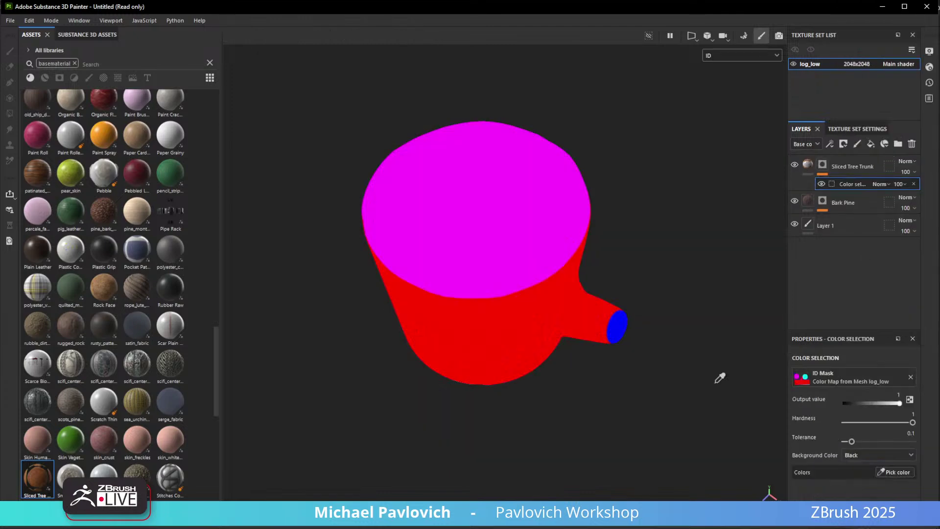
click(489, 181)
mouse_move(689, 205)
alt+mouse_down()
mouse_move(717, 308)
mouse_move(720, 248)
mouse_move(695, 218)
alt+mouse_up()
Widen the layer properties area, review the Sliced Tree Trunk material's parameters, and apply a built-in preset to it.
click(808, 164)
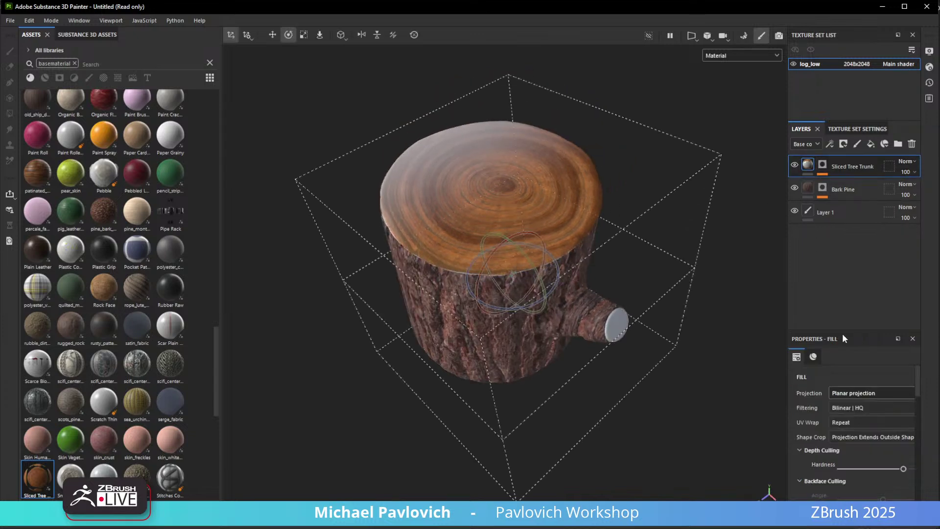
scroll(826, 425, down, 10)
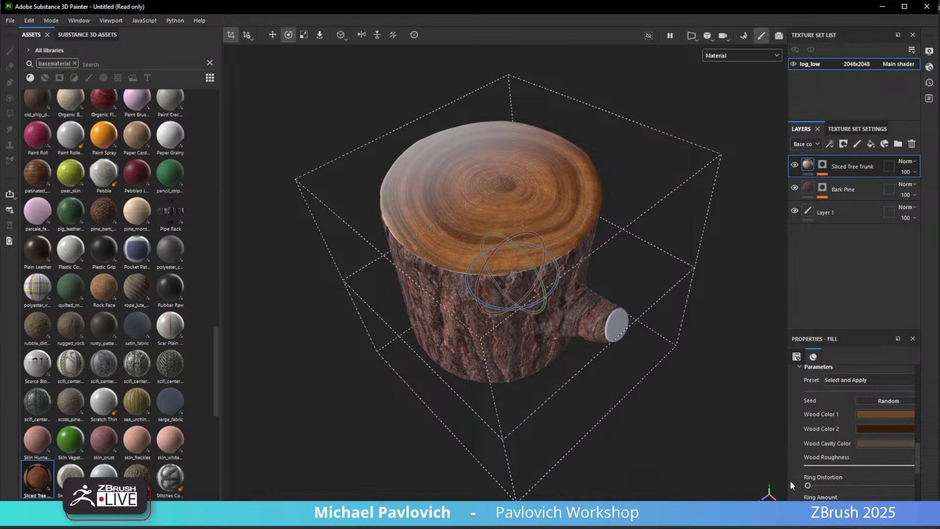
drag(787, 479, 731, 478)
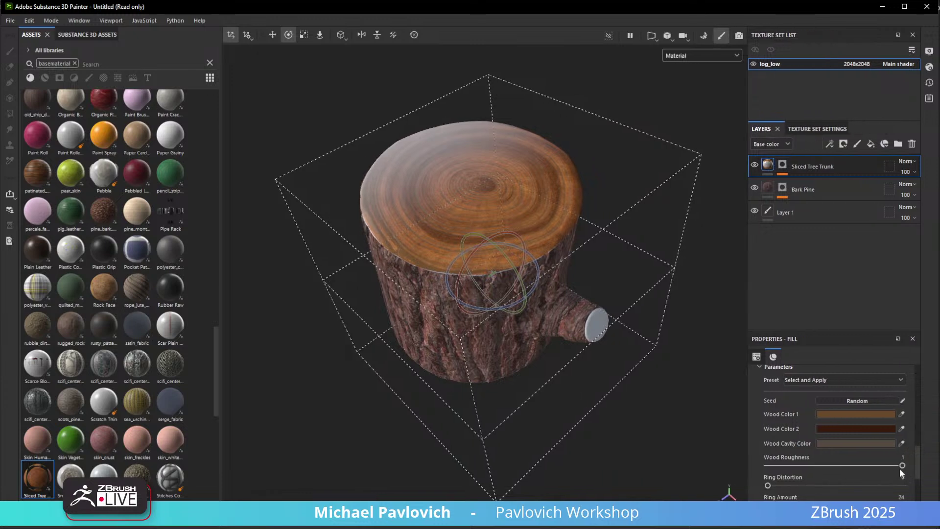
mouse_move(902, 466)
mouse_down()
mouse_move(784, 466)
mouse_move(904, 466)
mouse_up()
scroll(807, 477, down, 2)
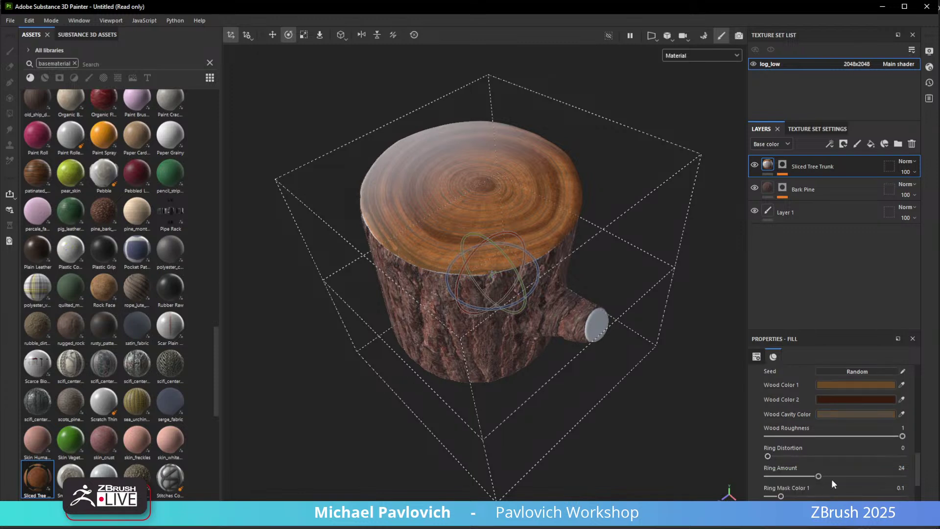
scroll(832, 479, up, 10)
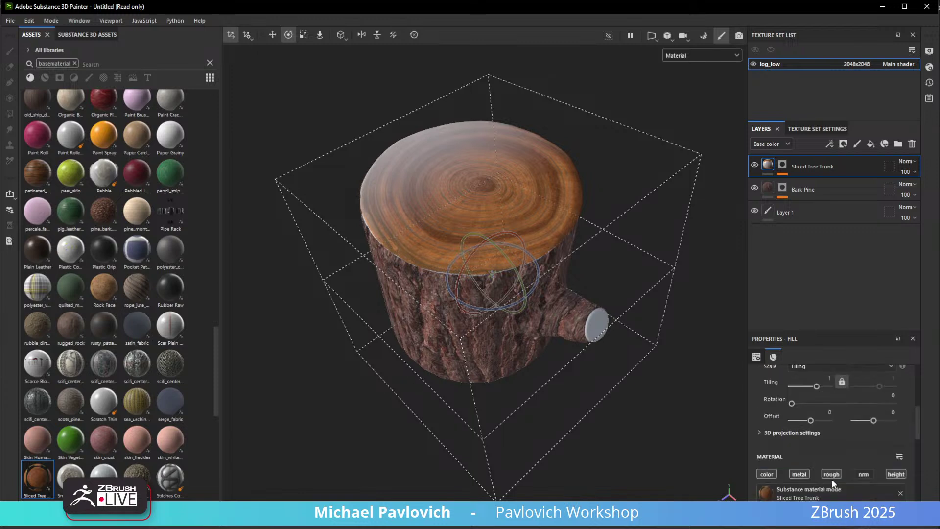
scroll(865, 477, down, 8)
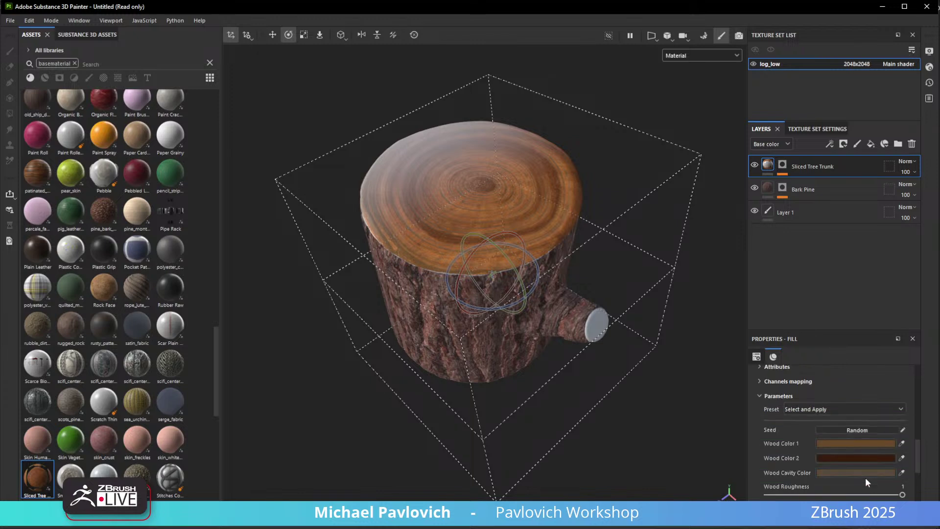
scroll(866, 478, up, 2)
click(819, 410)
click(811, 429)
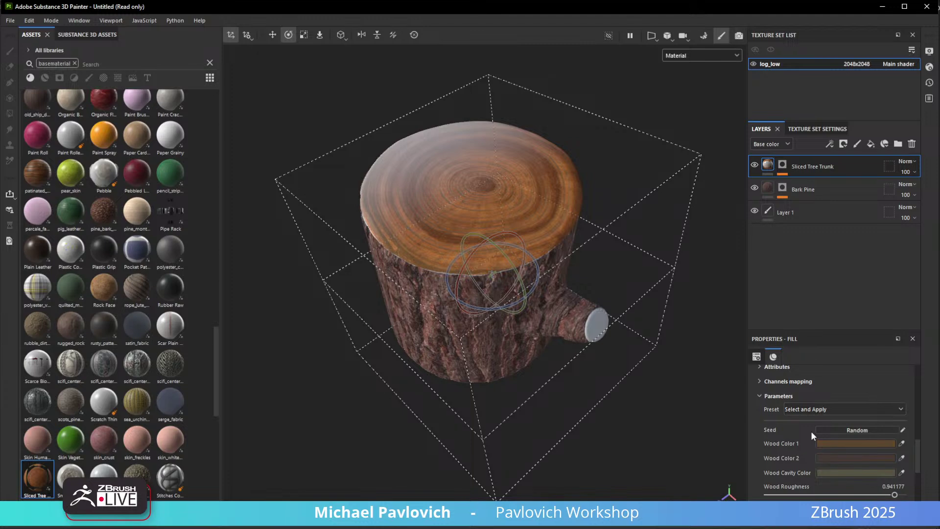
Search the local assets for "wood" and add aged_olive_wood as a fill layer above Sliced Tree Trunk.
alt+drag(550, 325, 557, 370)
mouse_move(627, 353)
shift+right_down()
mouse_move(582, 348)
mouse_move(624, 343)
shift+right_up()
alt+drag(624, 343, 652, 271)
shift+right_drag(650, 268, 490, 262)
key(q)
click(96, 63)
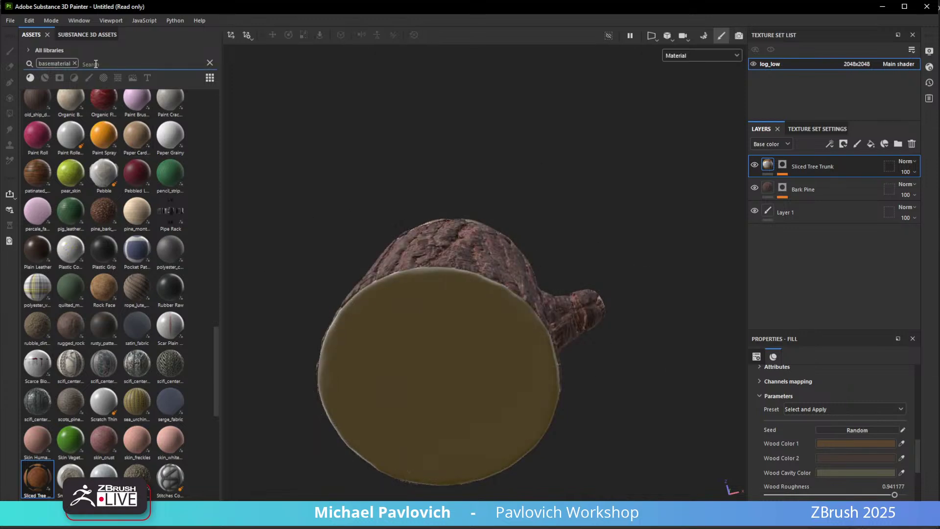
text(wood)
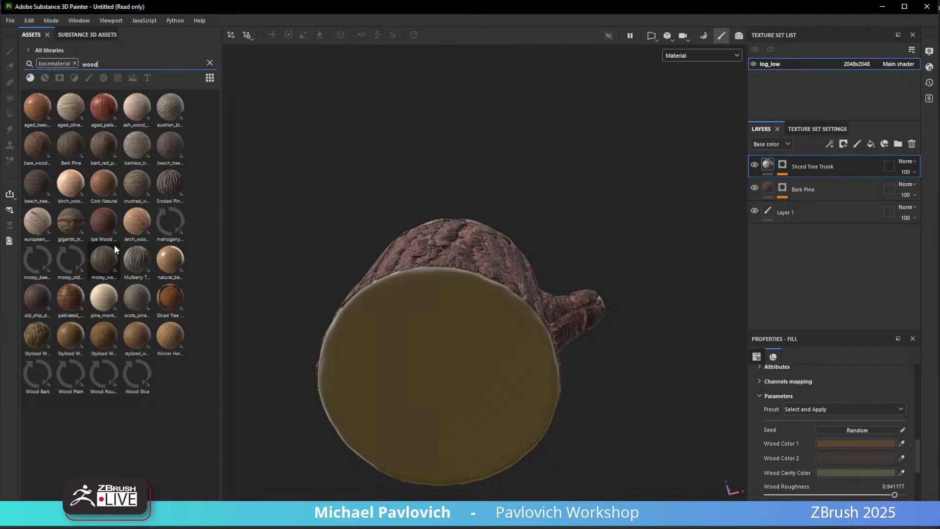
mouse_move(79, 189)
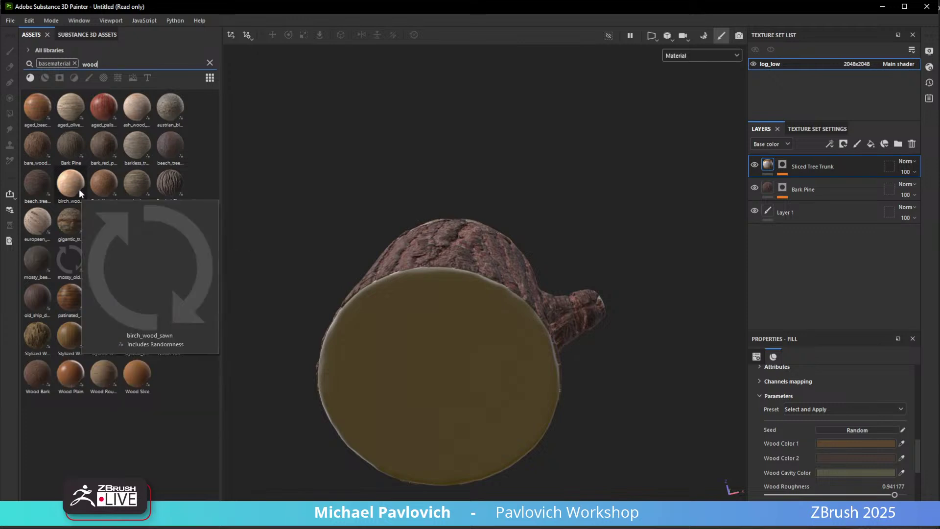
mouse_move(80, 111)
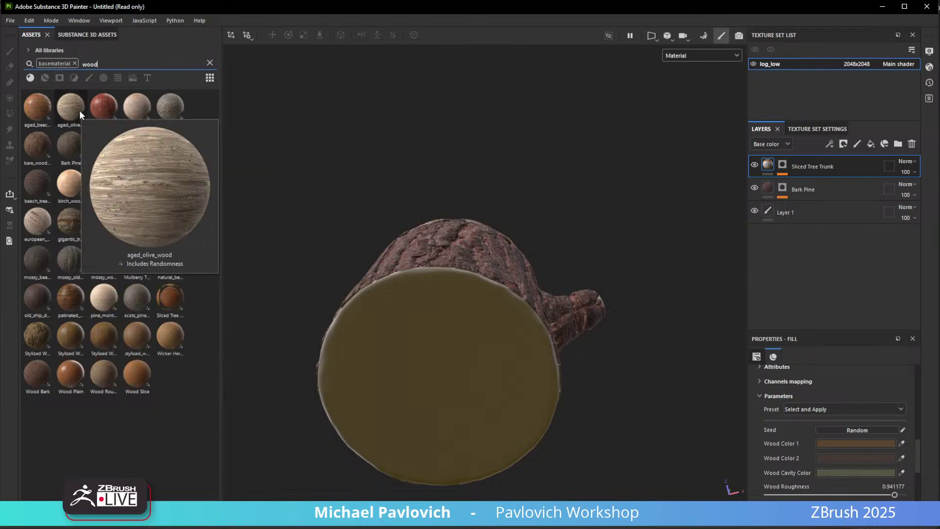
drag(80, 110, 827, 164)
Mask the aged_olive_wood layer with a color selection of the cyan ID color on the log's bottom face.
right_click(770, 164)
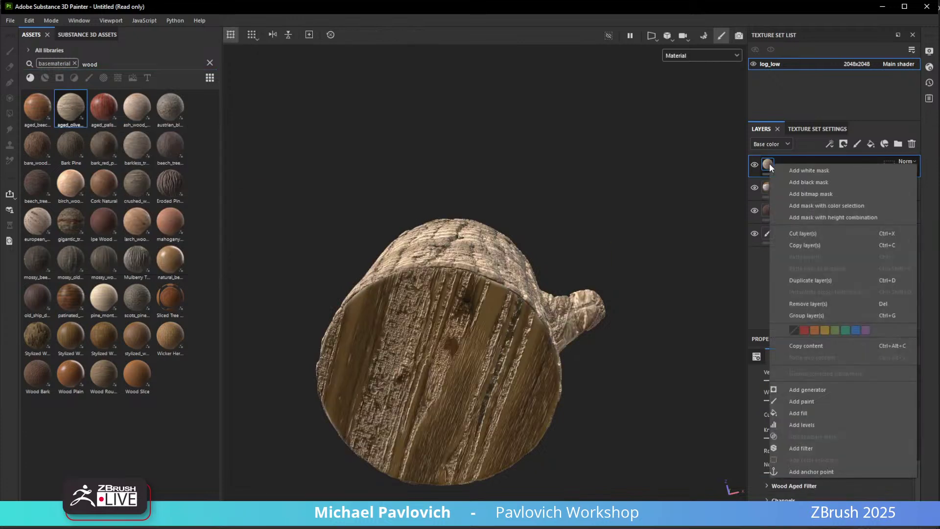
click(798, 209)
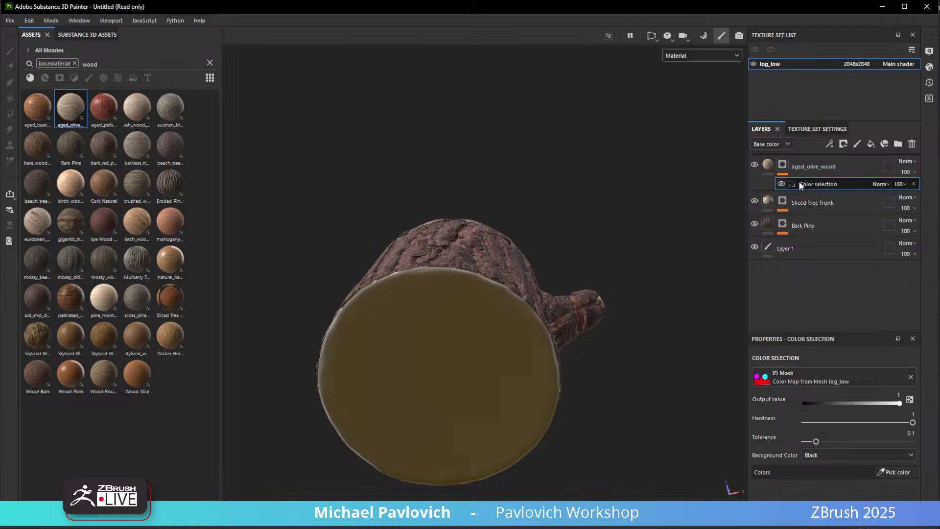
click(893, 472)
click(513, 377)
alt+right_drag(657, 245, 657, 220)
shift+right_drag(657, 220, 654, 220)
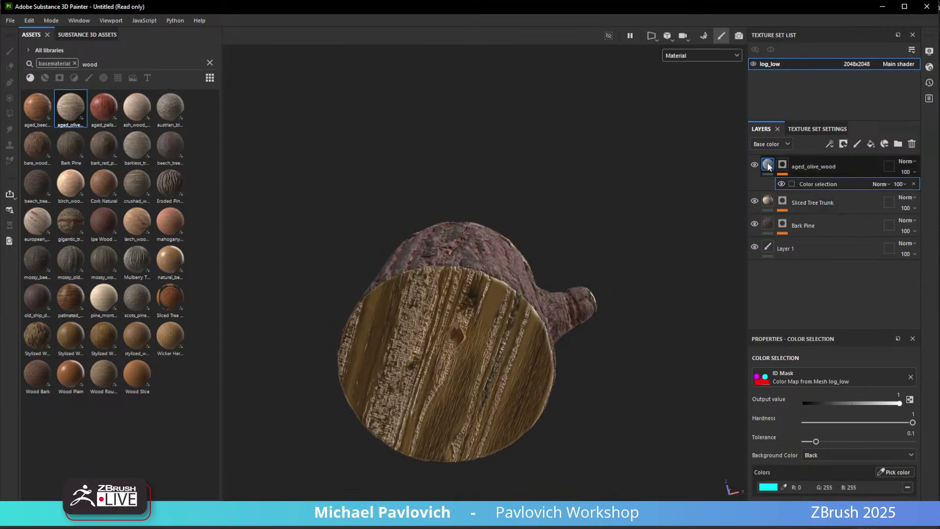
Set the aged_olive_wood material's Height Position to 0.48 in its technical parameters.
click(813, 166)
scroll(816, 425, down, 5)
scroll(852, 455, down, 3)
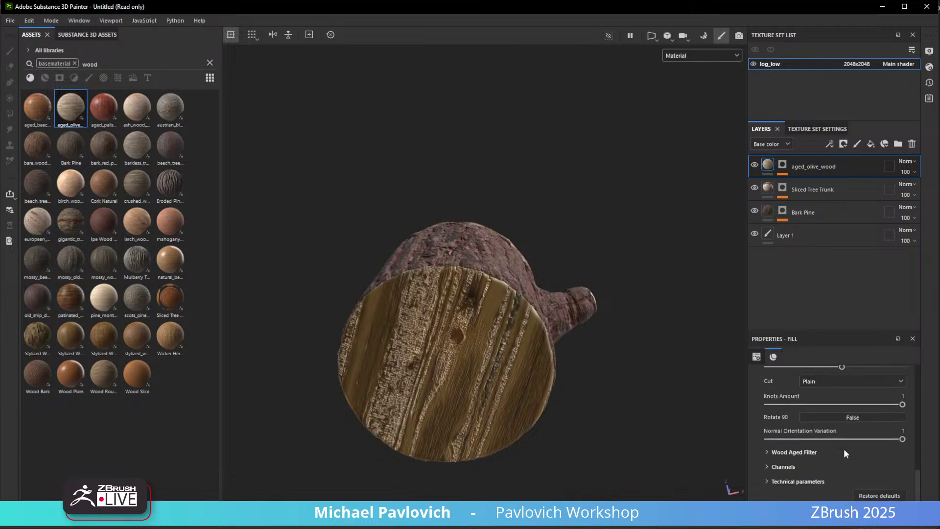
click(781, 481)
scroll(793, 481, down, 5)
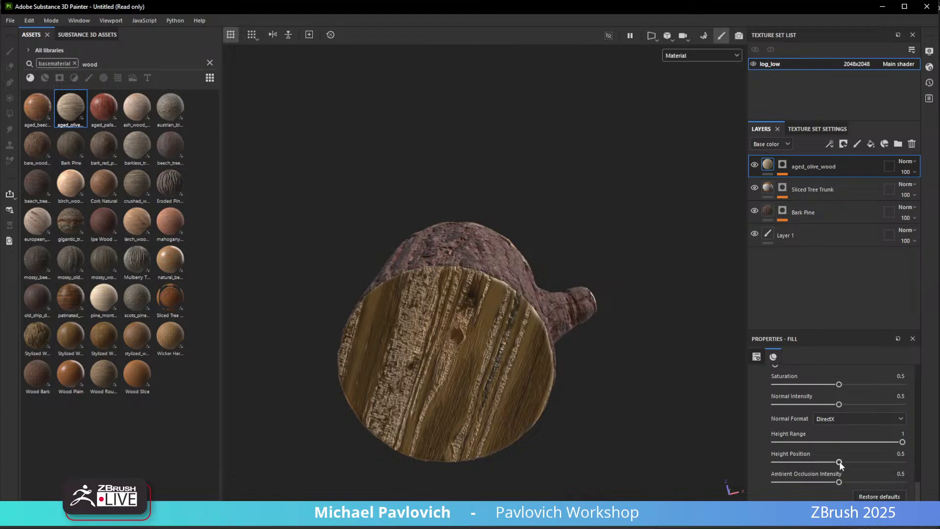
mouse_move(839, 462)
mouse_down()
mouse_move(856, 463)
mouse_move(827, 462)
mouse_move(836, 462)
mouse_up()
Inspect the log from several sides and remove the aged_olive_wood layer.
alt+drag(547, 333, 549, 377)
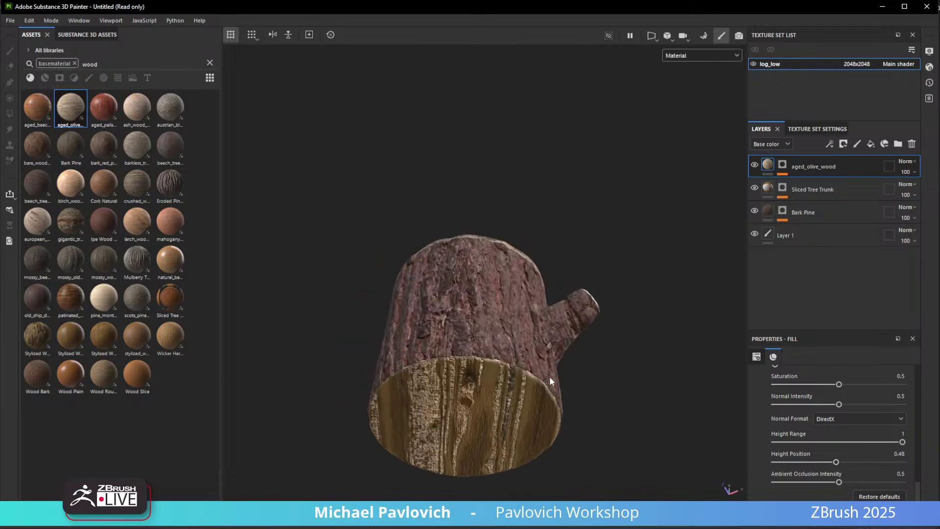
shift+right_drag(550, 376, 616, 362)
alt+drag(657, 311, 550, 346)
alt+drag(574, 392, 563, 328)
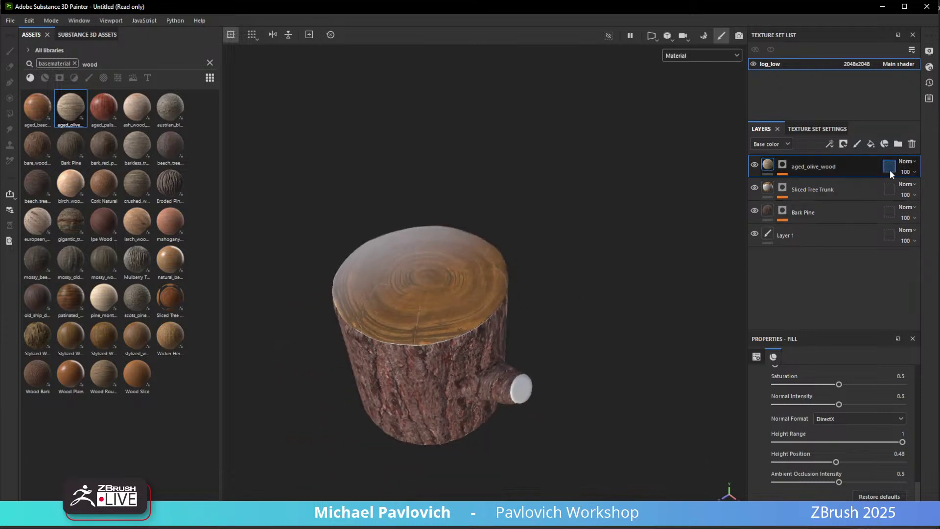
click(912, 143)
Select the Sliced Tree Trunk layer and inspect the log's Roughness channel on its own in the viewport.
click(771, 169)
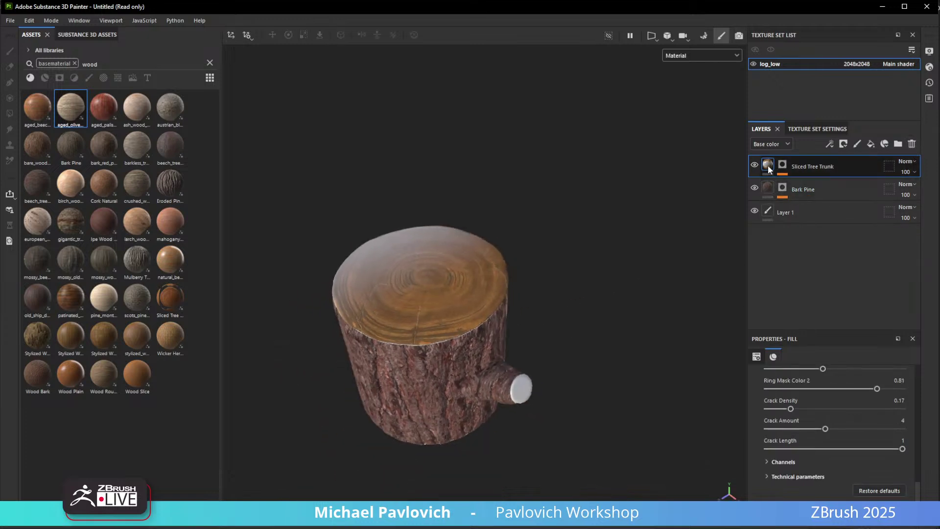
scroll(714, 284, up, 2)
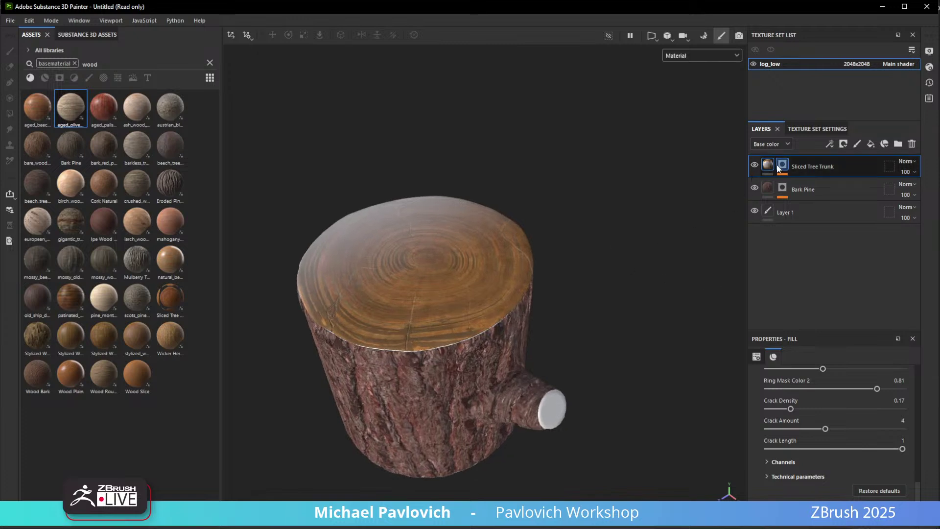
click(701, 56)
click(684, 128)
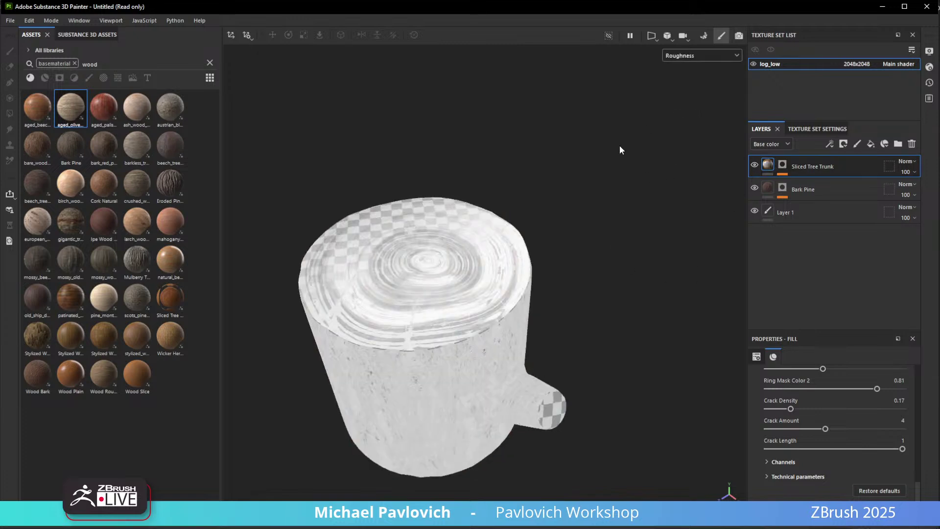
alt+drag(620, 149, 589, 214)
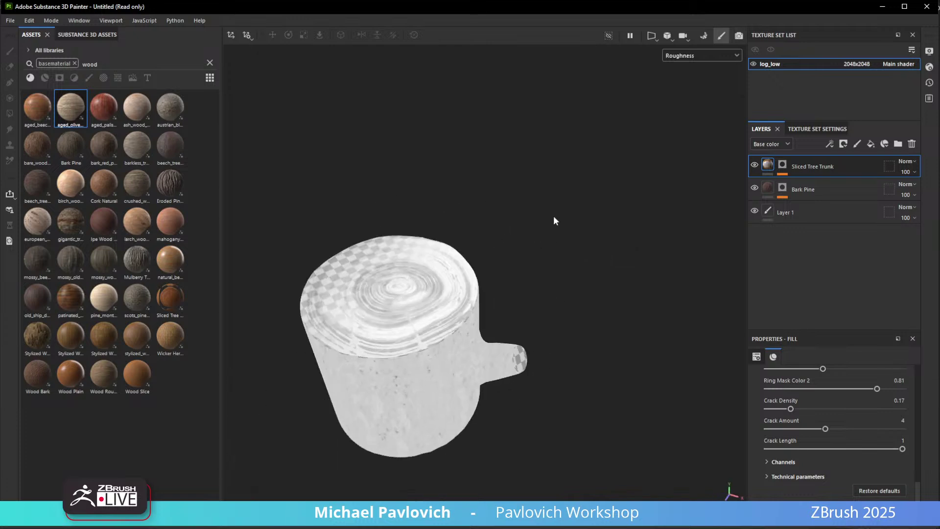
Add a fill layer directly above Layer 1 and name it Roughness.
click(819, 213)
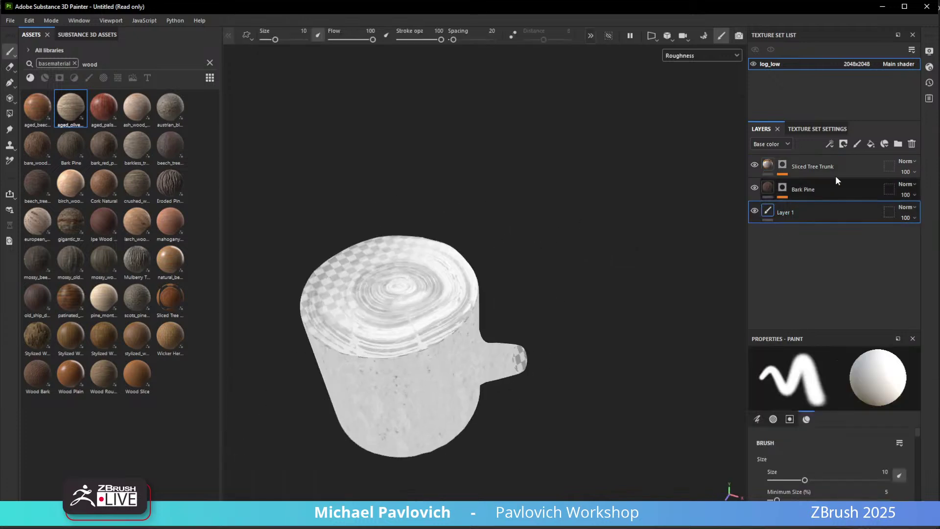
click(871, 143)
double_click(796, 212)
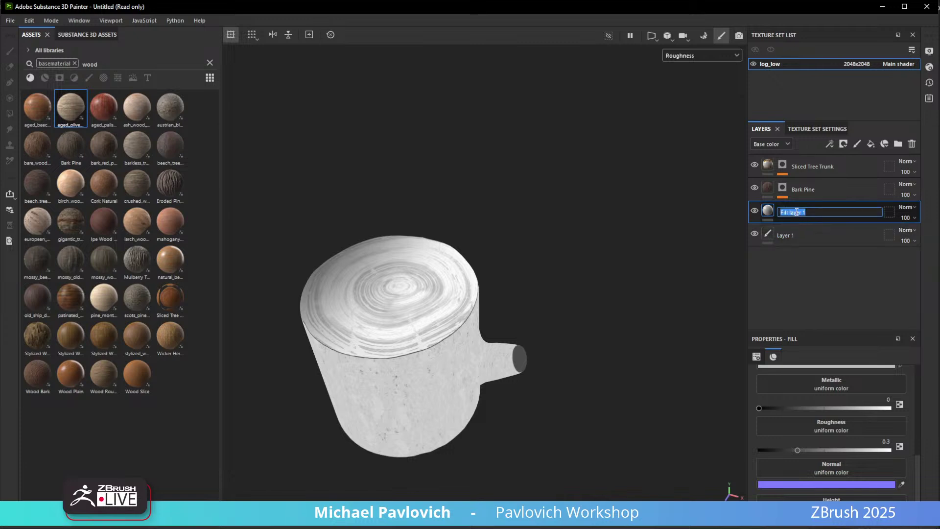
text(Roughness)
key(Return)
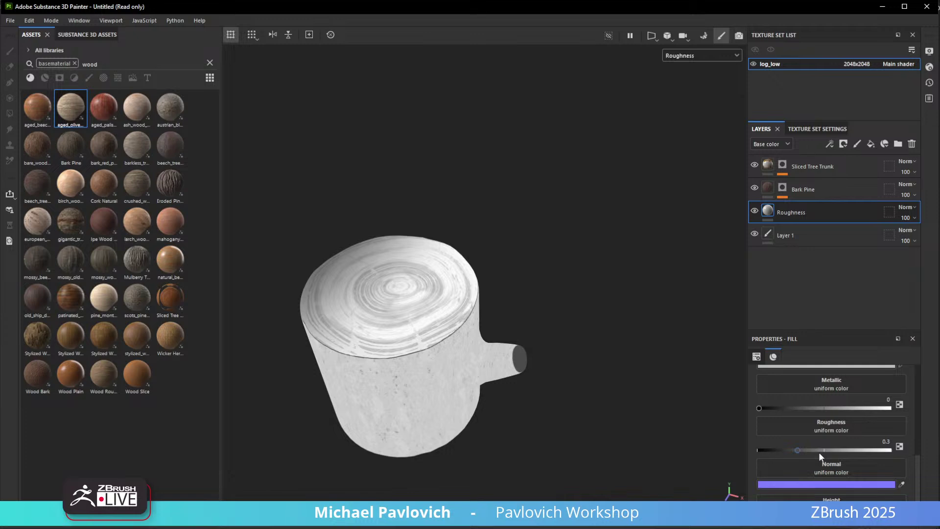
Limit the Roughness fill layer to the roughness channel and set its roughness to about 0.8.
scroll(778, 390, up, 5)
click(834, 405)
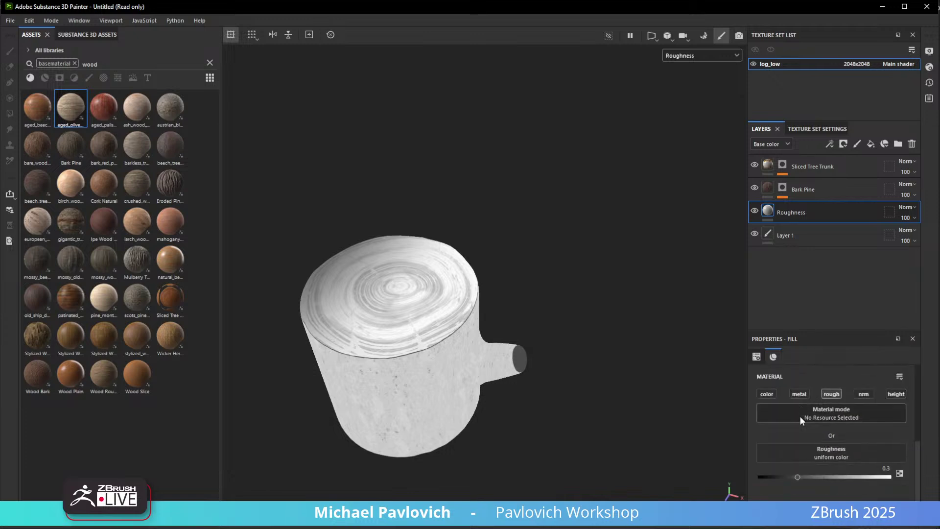
drag(798, 477, 864, 482)
Return the viewport to the Material view and examine the log's top face under different viewing and lighting angles.
alt+drag(569, 327, 560, 303)
key(m)
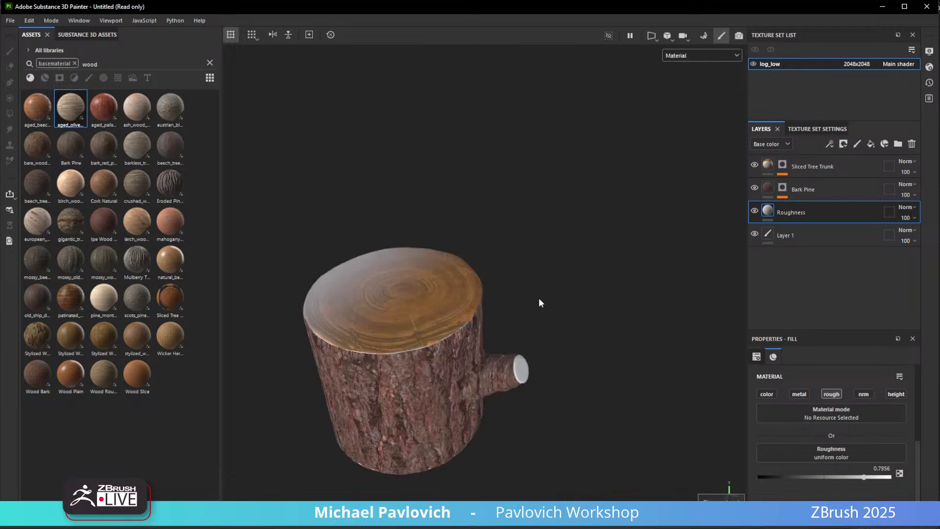
alt+right_drag(438, 257, 500, 300)
alt+drag(500, 299, 510, 358)
mouse_move(529, 322)
shift+right_down()
mouse_move(552, 321)
mouse_move(487, 321)
mouse_move(513, 321)
shift+right_up()
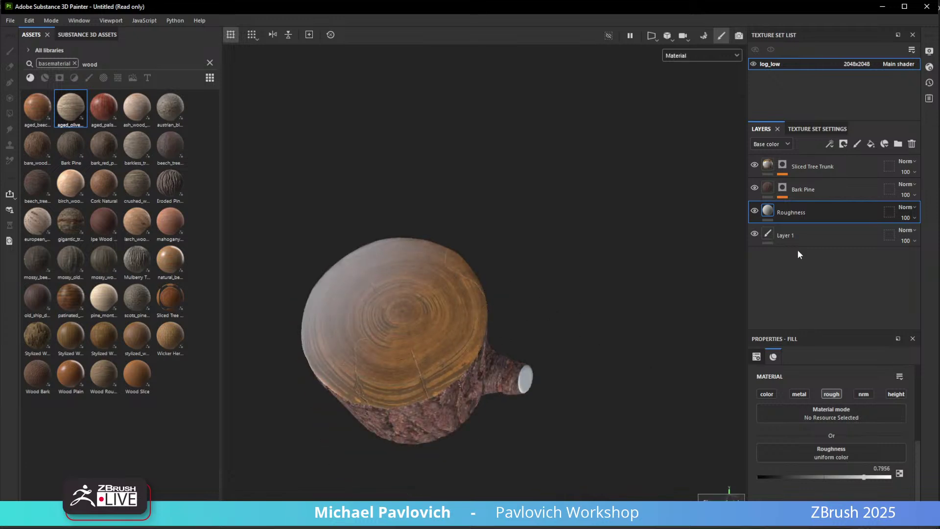
Open the Sliced Tree Trunk layer's fill projection settings and examine how its rings fade across the top face.
click(768, 164)
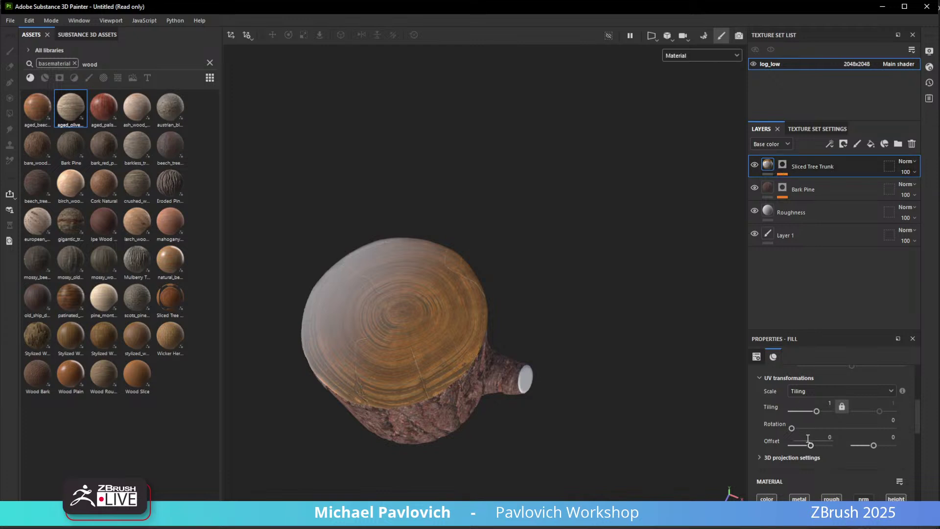
scroll(808, 431, up, 3)
scroll(825, 439, up, 2)
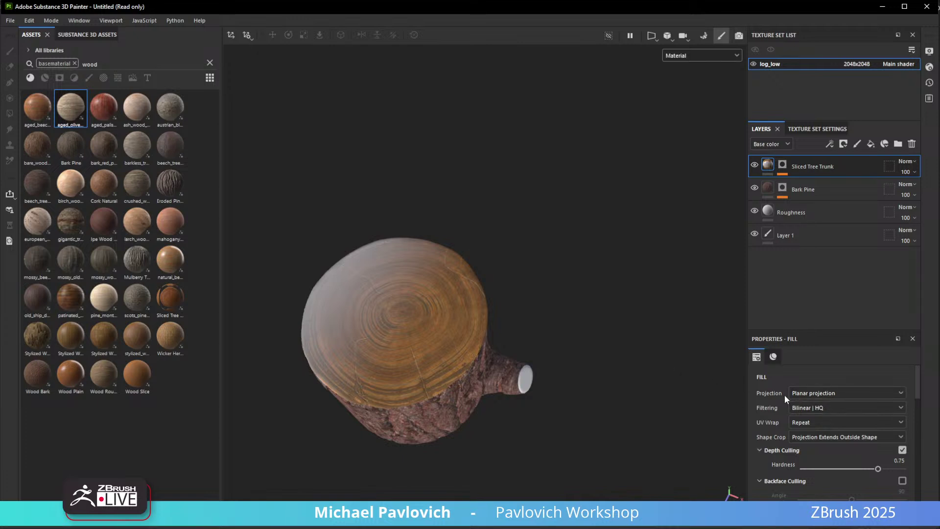
alt+drag(698, 387, 689, 357)
alt+middle_drag(690, 357, 737, 334)
alt+drag(587, 269, 577, 249)
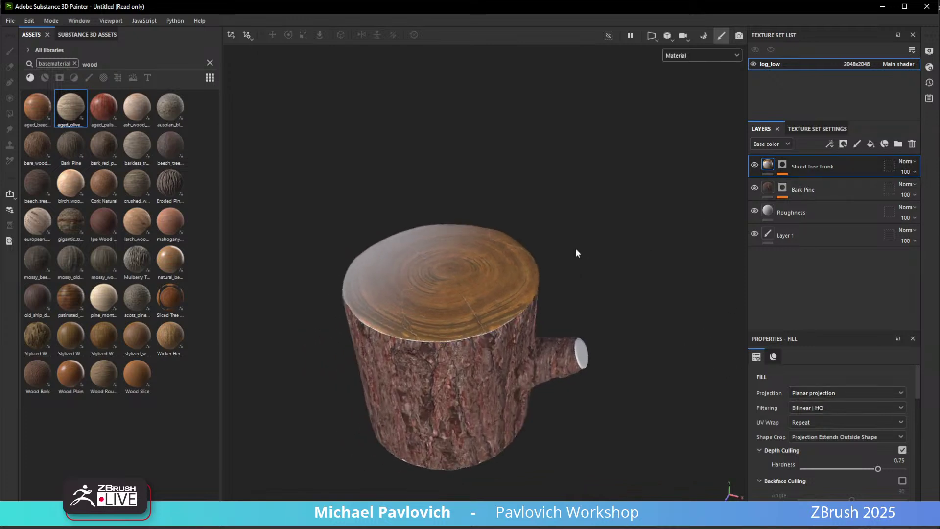
Show the Sliced Tree Trunk layer's projection manipulator and move the planar projection upward so its rings cover the log's top face evenly.
click(228, 36)
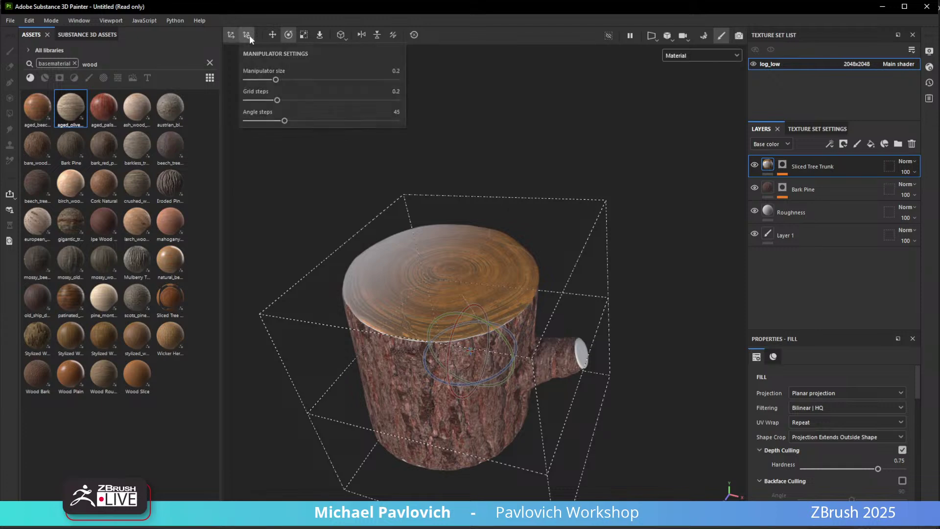
click(237, 35)
click(237, 35)
alt+drag(591, 244, 620, 189)
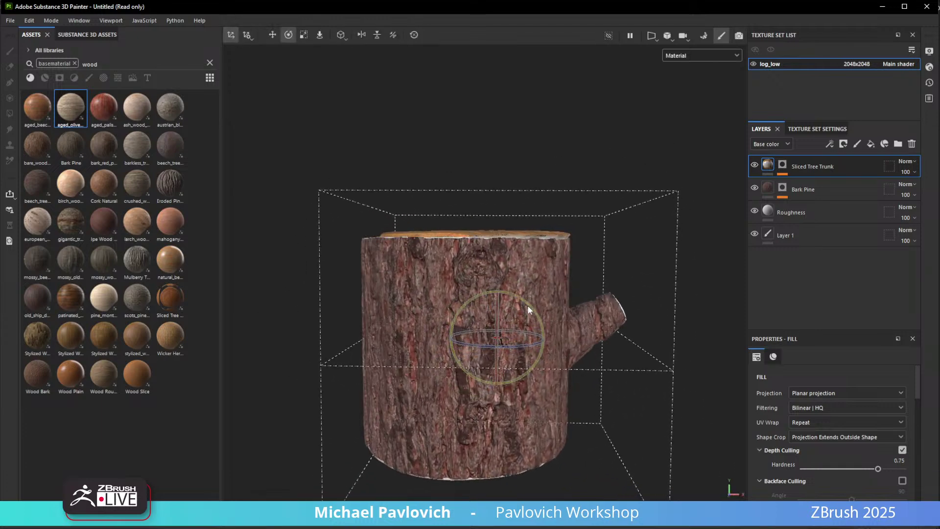
key(w)
click(478, 325)
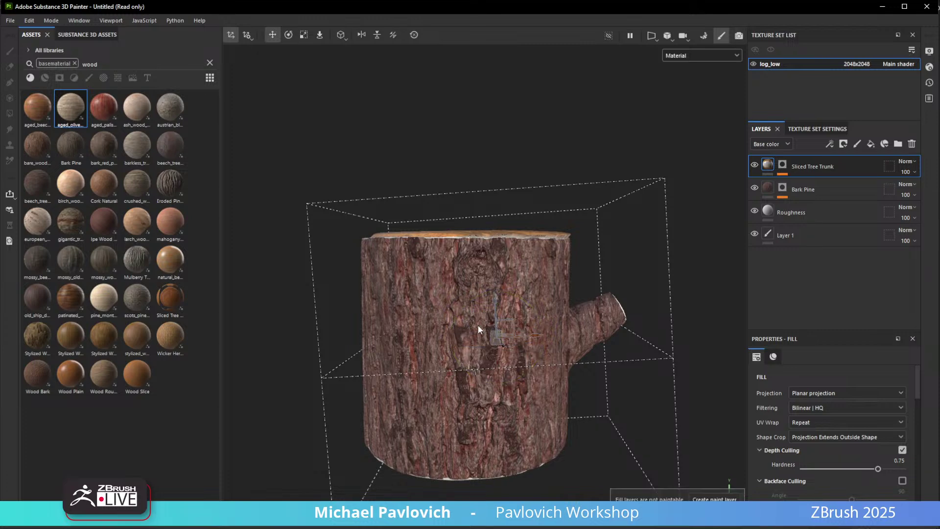
drag(537, 337, 624, 229)
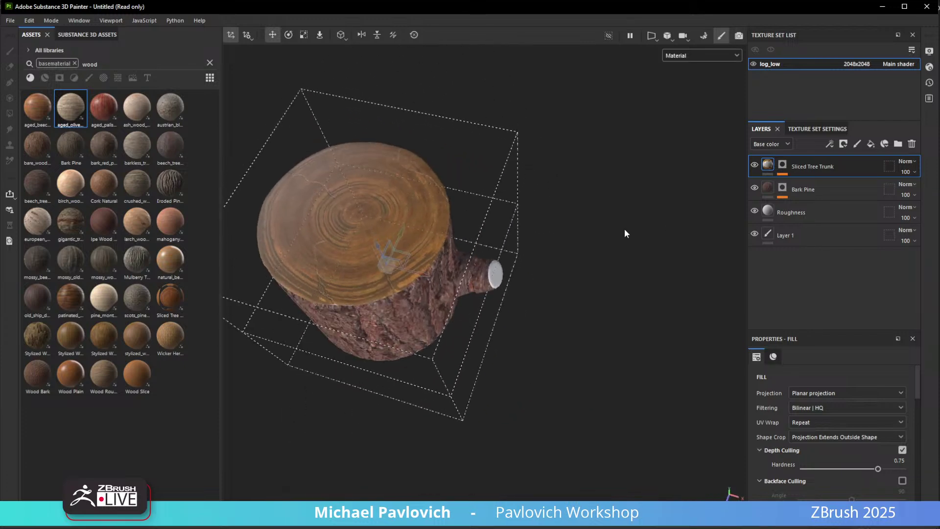
alt+drag(540, 289, 670, 206)
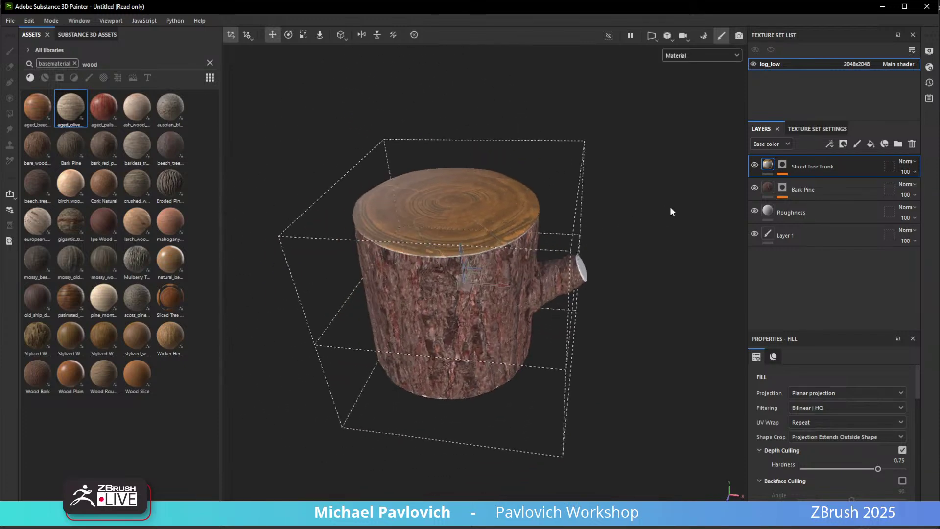
Duplicate the Sliced Tree Trunk layer and select the mask of the copy.
key(ctrl+d)
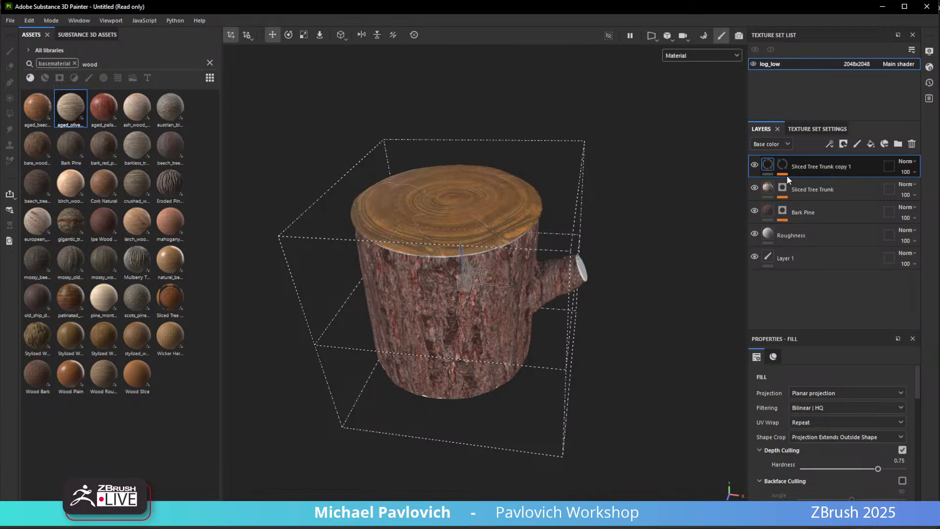
alt+drag(590, 218, 592, 207)
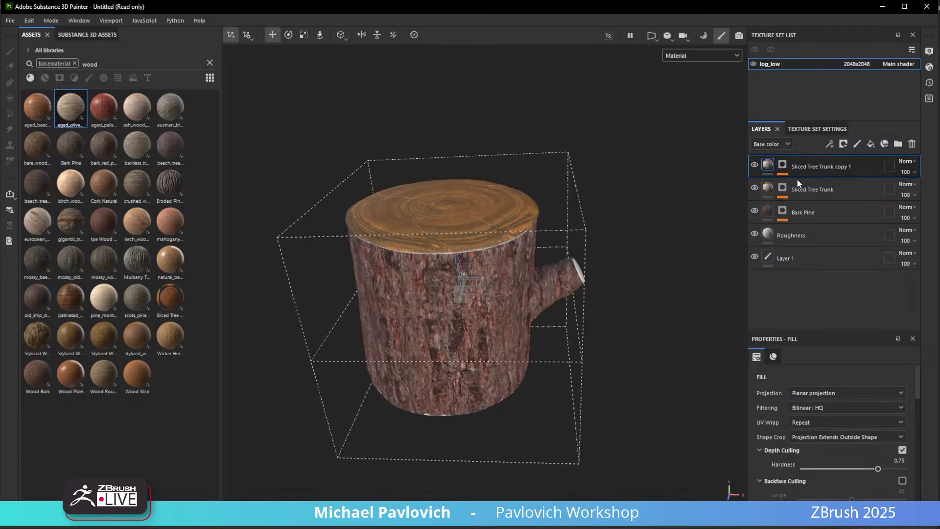
click(783, 165)
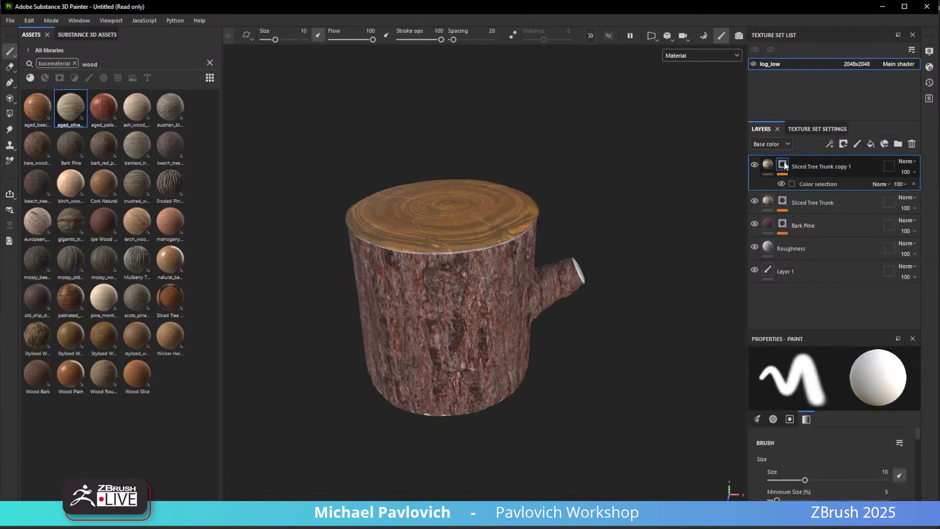
Change the color selection mask of the Sliced Tree Trunk copy 1 layer to the branch stub end's ID color, blue (0, 0, 255).
click(809, 181)
click(898, 475)
key(Escape)
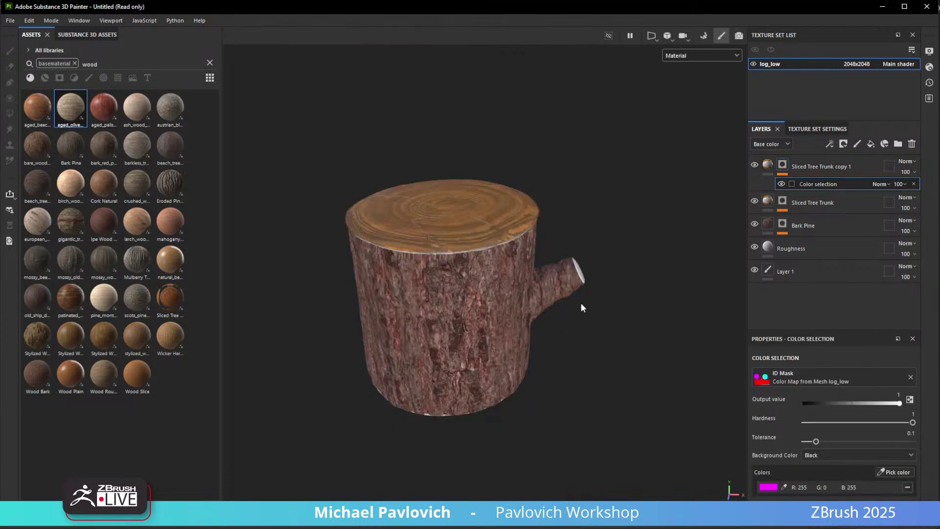
alt+drag(581, 303, 587, 334)
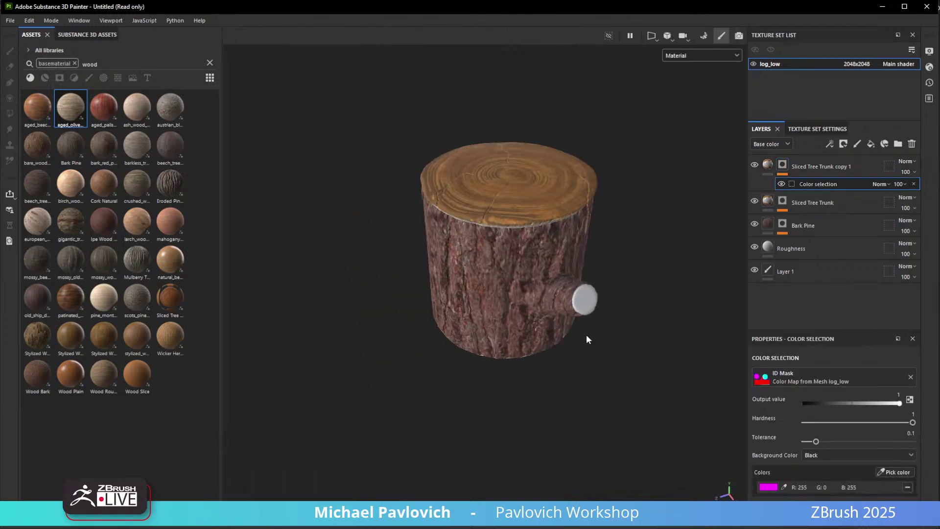
click(897, 472)
click(587, 300)
mouse_move(671, 334)
alt+mouse_down()
mouse_move(667, 395)
mouse_move(684, 337)
alt+mouse_up()
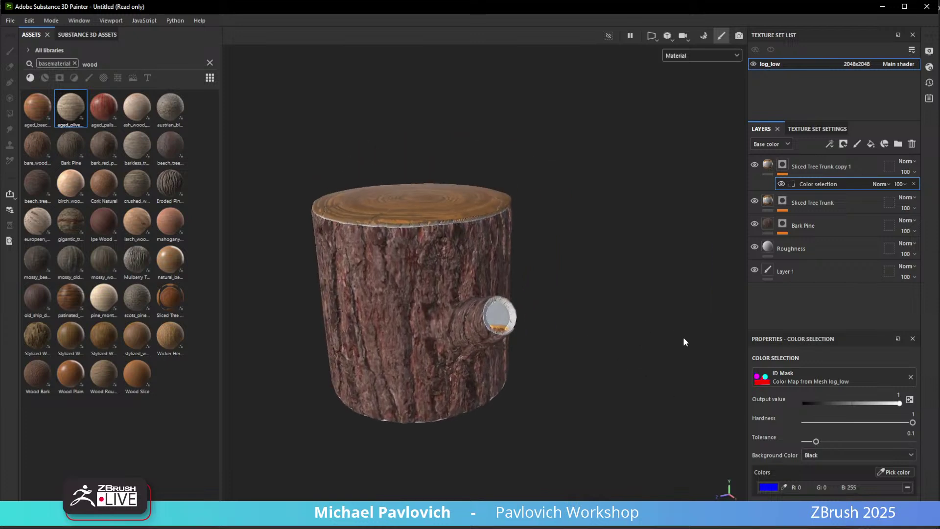
Rotate and position the planar projection of Sliced Tree Trunk copy 1 so its rings cover the cut end of the branch stub.
click(823, 167)
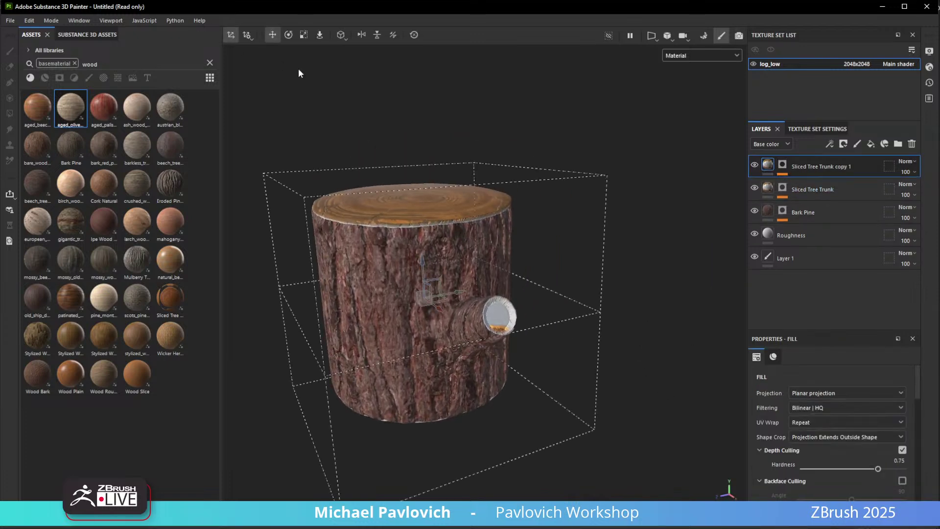
alt+drag(354, 112, 416, 142)
key(e)
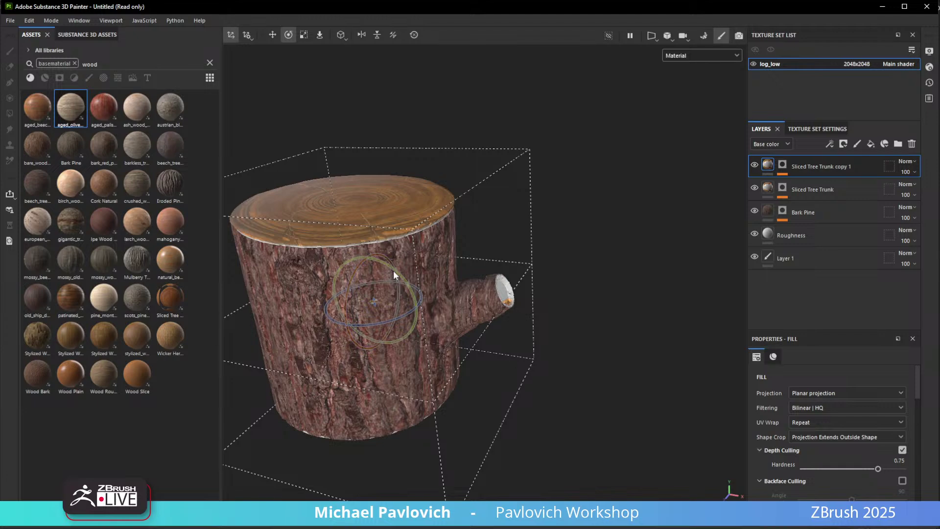
drag(393, 271, 443, 308)
key(w)
mouse_move(554, 324)
alt+mouse_down()
mouse_move(450, 292)
mouse_move(554, 313)
alt+mouse_up()
Move the Bark Pine layer to the top of the layer stack, above both Sliced Tree Trunk layers.
click(836, 192)
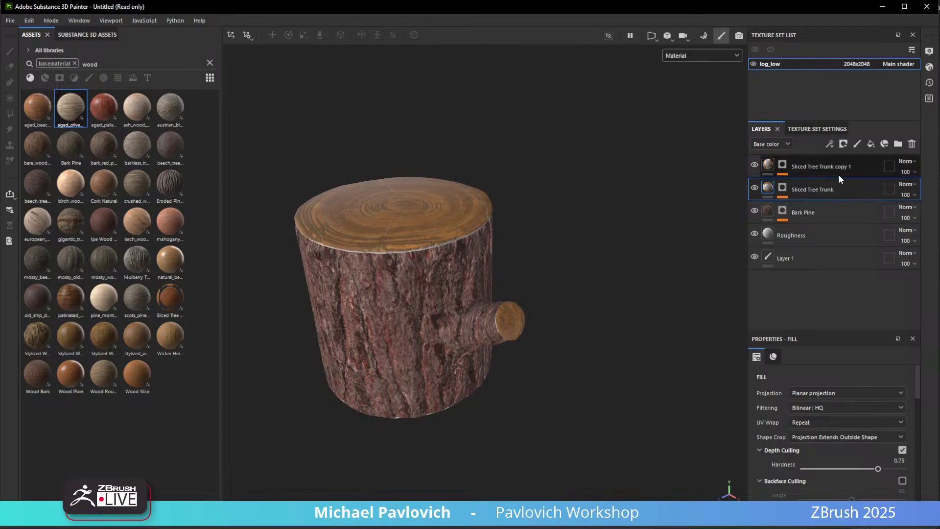
scroll(839, 433, down, 10)
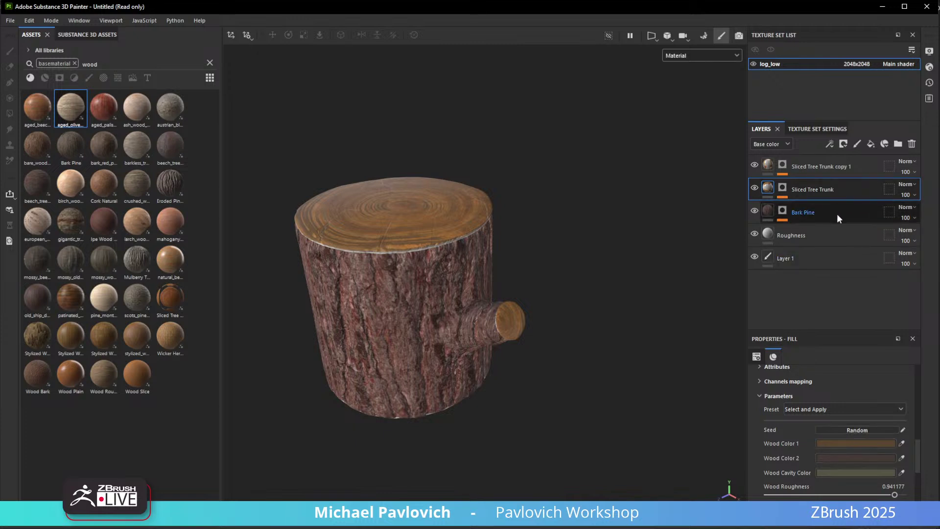
drag(837, 213, 826, 157)
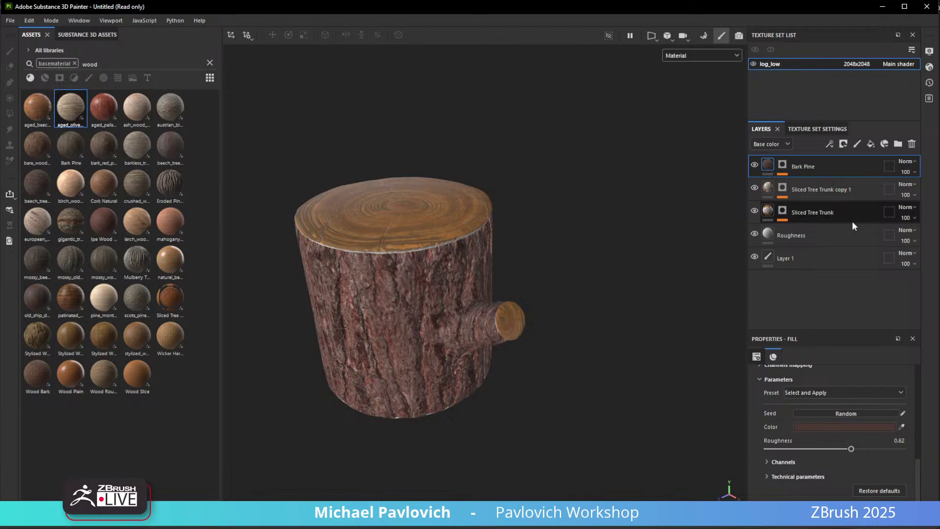
Enable the color channel on the Roughness fill layer and set its base color to a dark reddish brown.
click(818, 235)
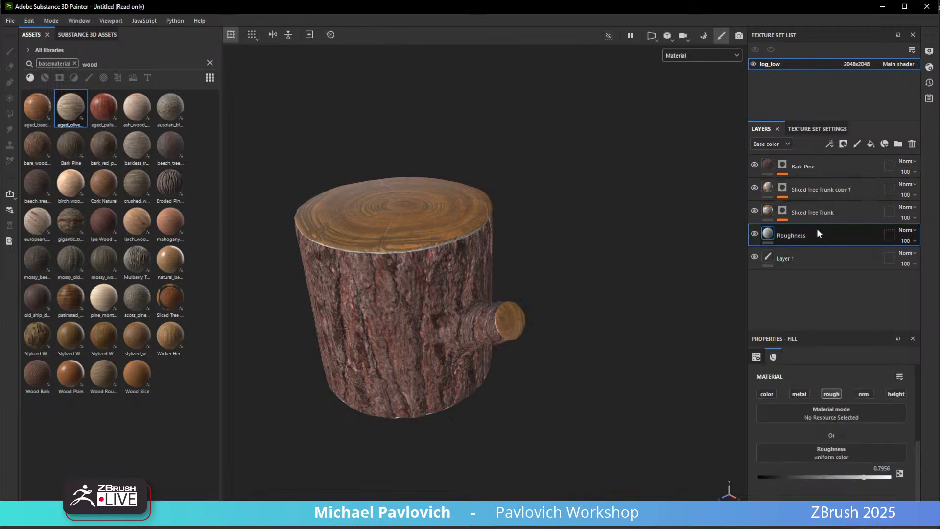
click(768, 394)
click(784, 470)
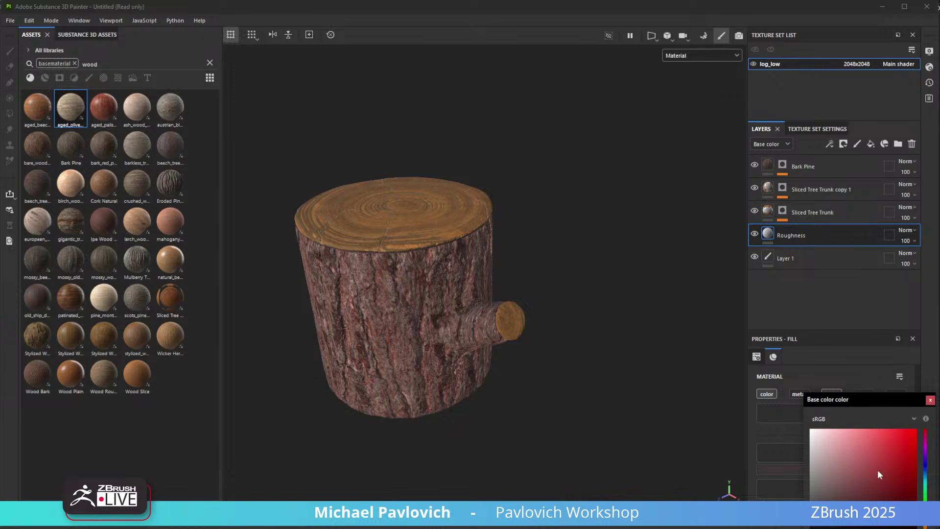
click(931, 400)
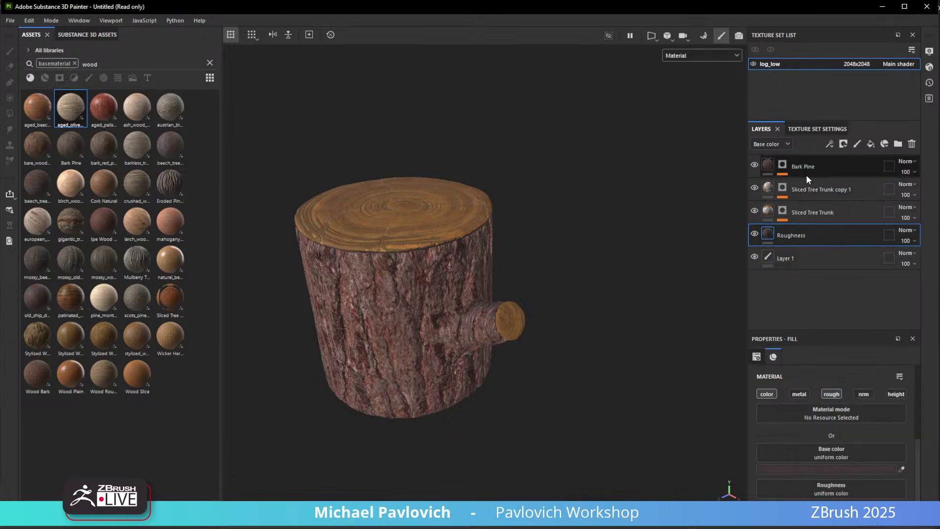
Add a fill layer above Sliced Tree Trunk copy 1, name it HSLPass, and set its base color blending to Passthrough.
click(833, 188)
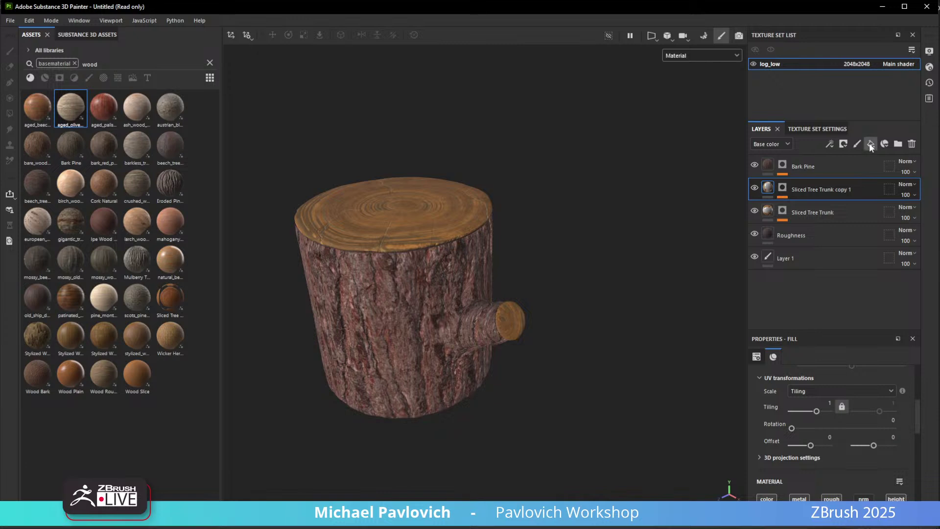
click(869, 144)
double_click(790, 188)
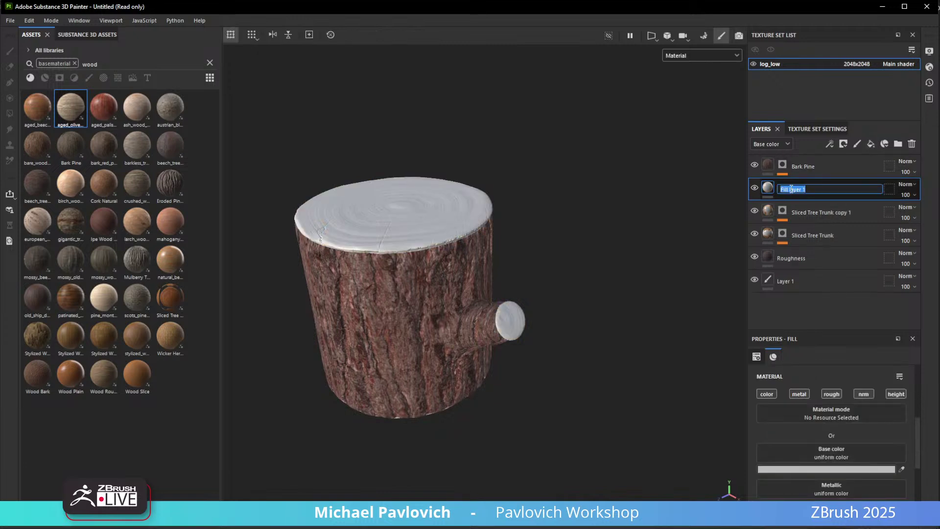
text(HSLPass)
key(Return)
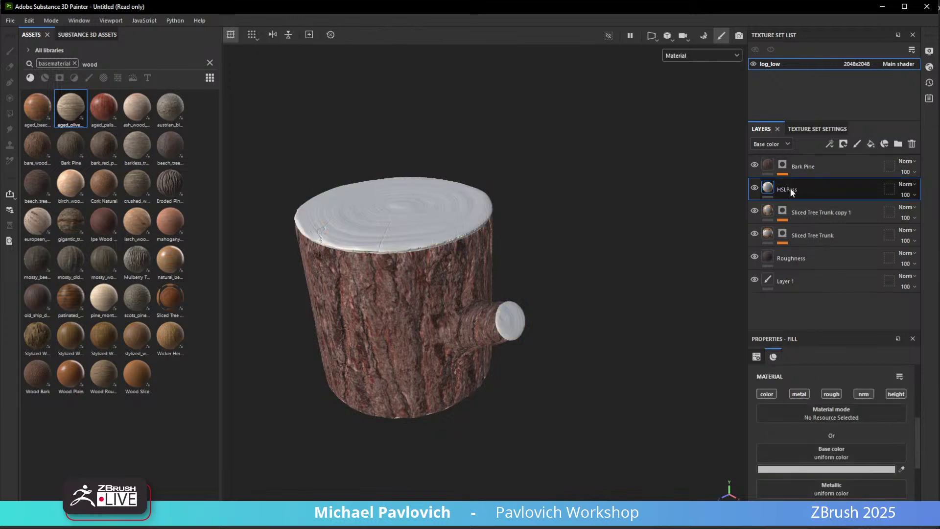
click(907, 184)
click(910, 203)
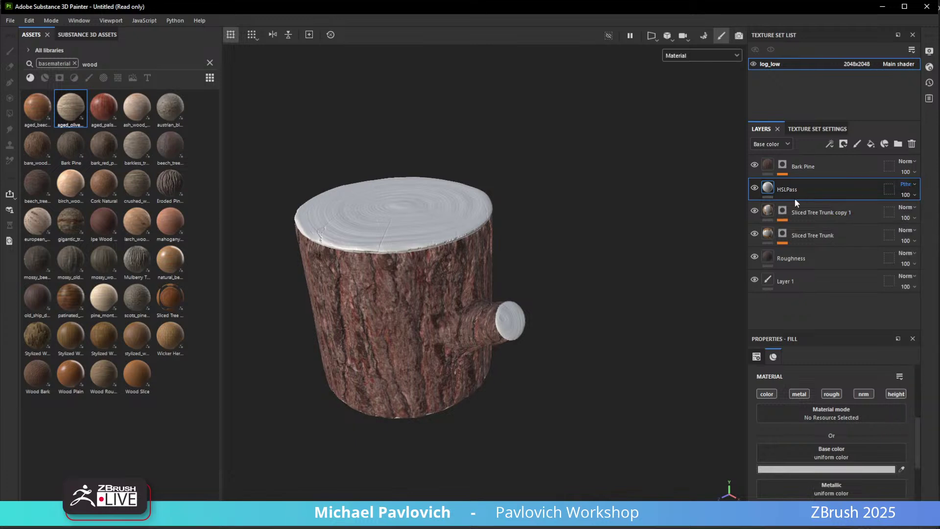
Turn off the color, metal, rough, nrm and height channels of the HSLPass fill layer.
click(755, 188)
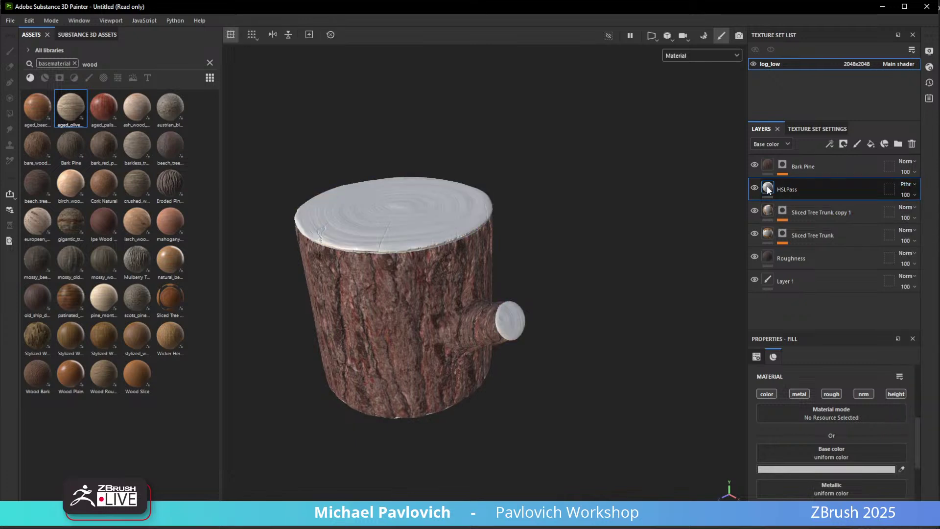
right_click(767, 187)
click(786, 469)
click(767, 393)
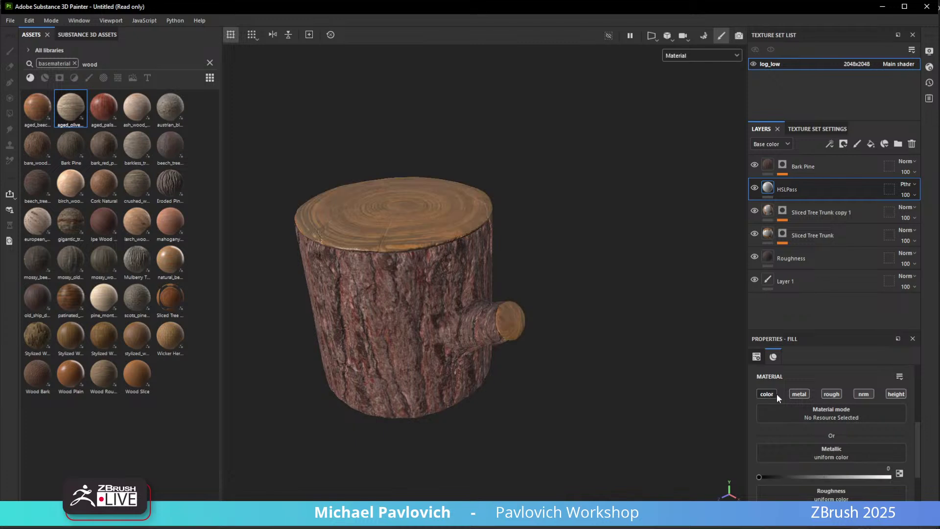
click(799, 394)
click(832, 394)
click(864, 394)
click(896, 394)
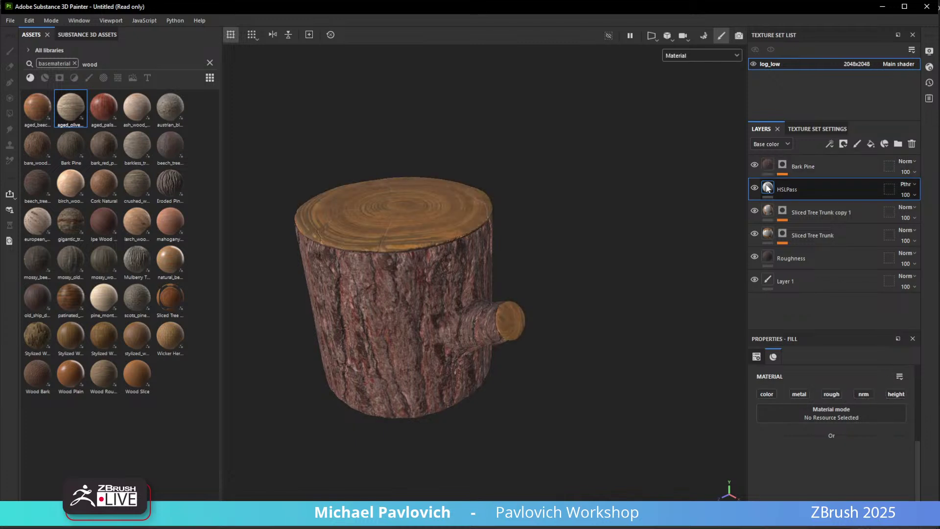
Add a filter to the HSLPass layer and choose HSL Perceptive for it.
right_click(768, 186)
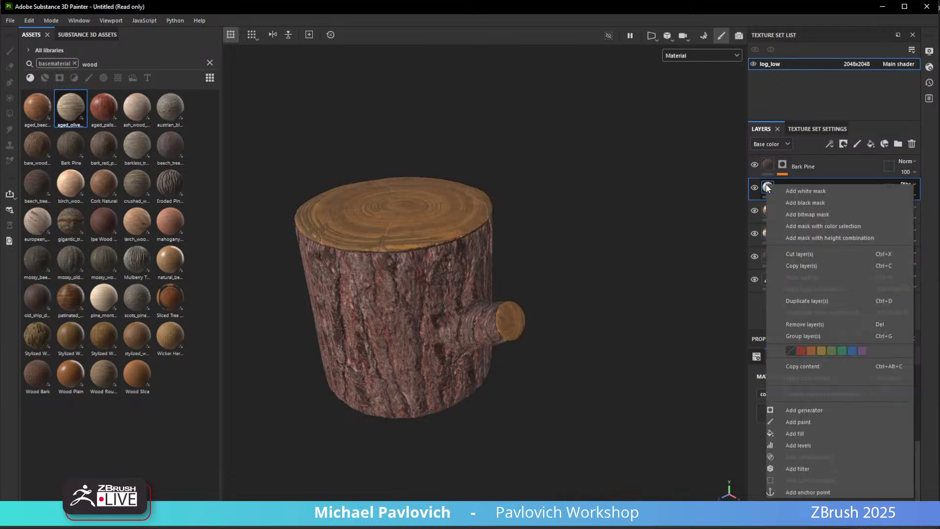
click(798, 469)
click(824, 397)
scroll(882, 458, down, 5)
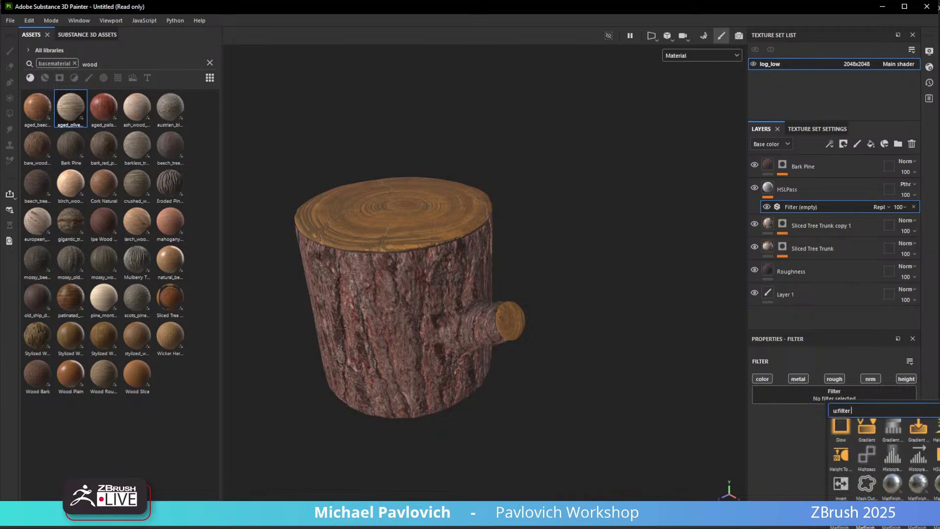
scroll(882, 458, up, 5)
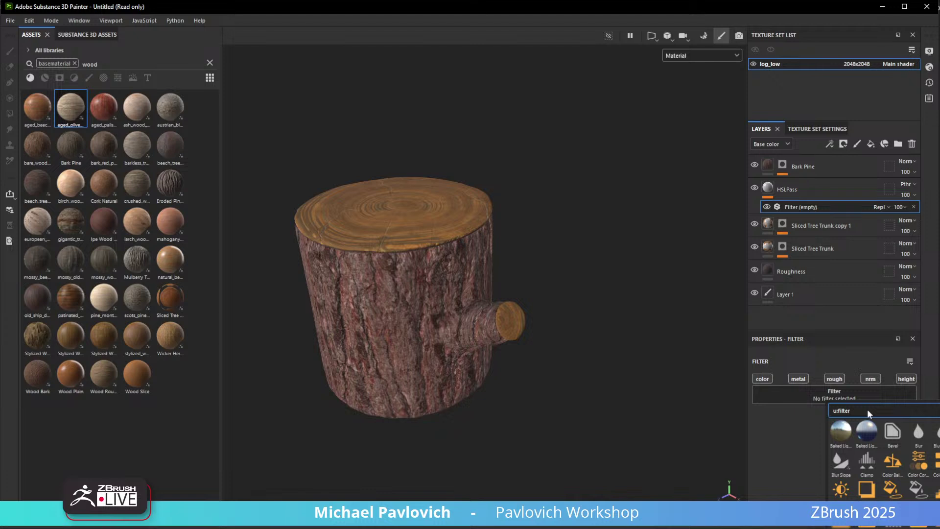
text(hsl)
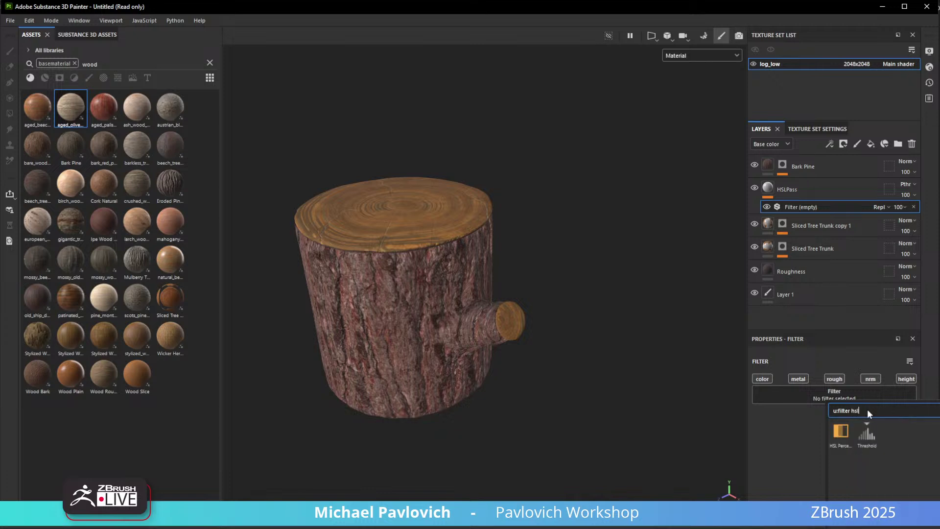
click(840, 431)
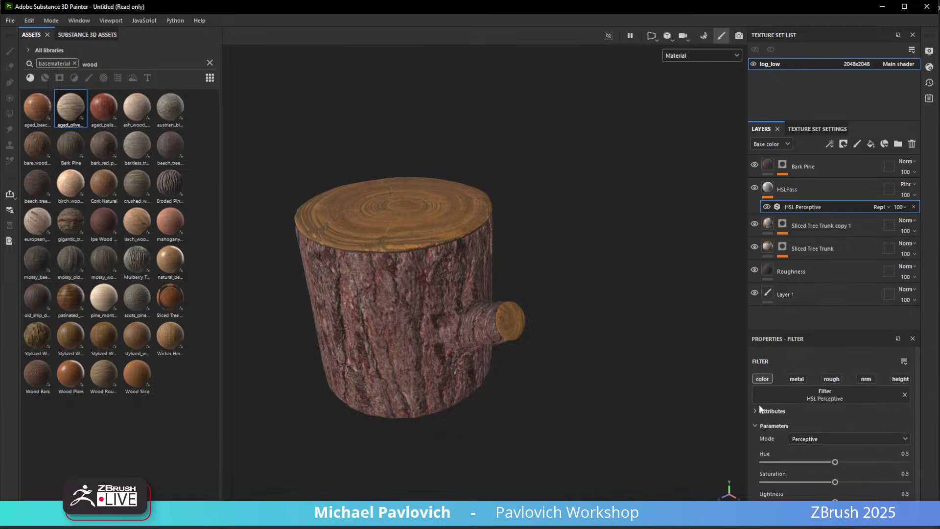
Set the HSL Perceptive filter to hue 0.497, saturation 0.347 and lightness 0.449 to mute the cut wood.
scroll(774, 416, down, 1)
drag(834, 450, 828, 490)
alt+drag(559, 373, 601, 353)
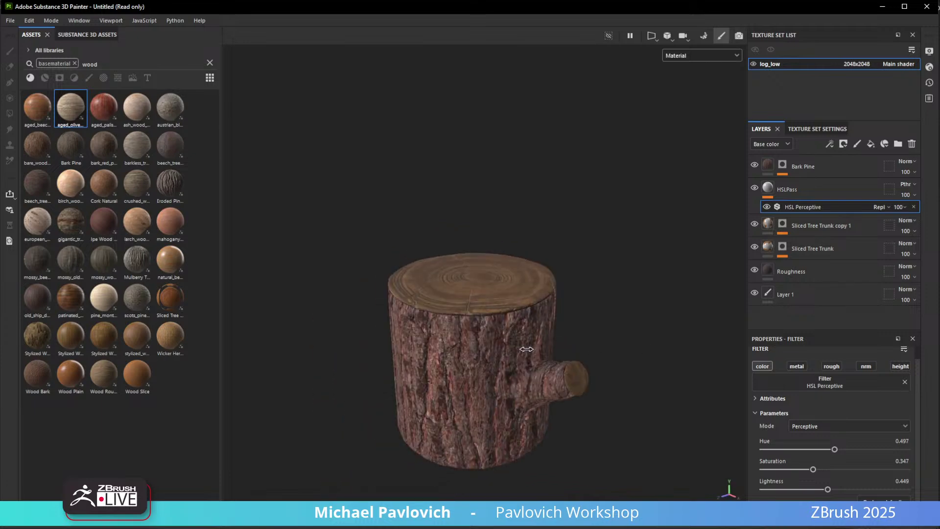
shift+right_drag(601, 354, 573, 348)
alt+drag(573, 348, 604, 323)
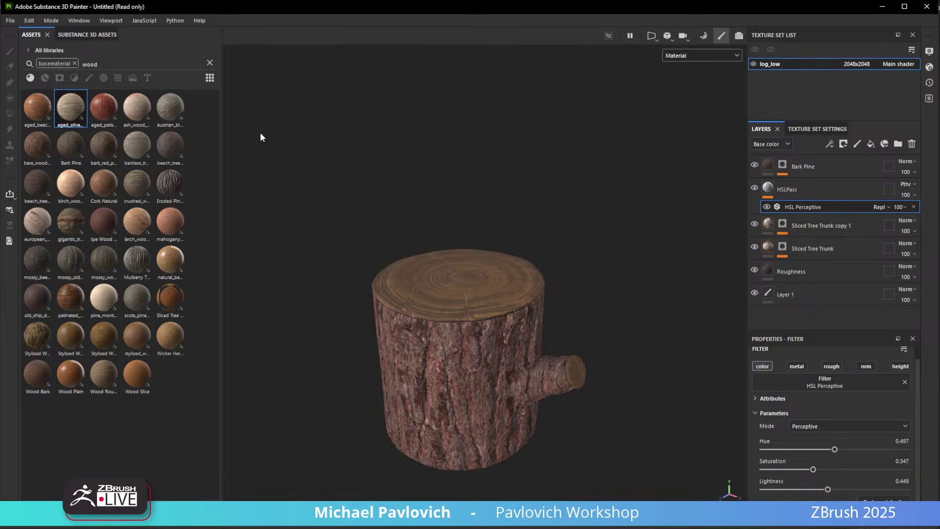
Search the base materials for moss, add moss_ball_vegetal_wall as the top layer, and set its tiling to 5.57.
double_click(92, 63)
text(moss)
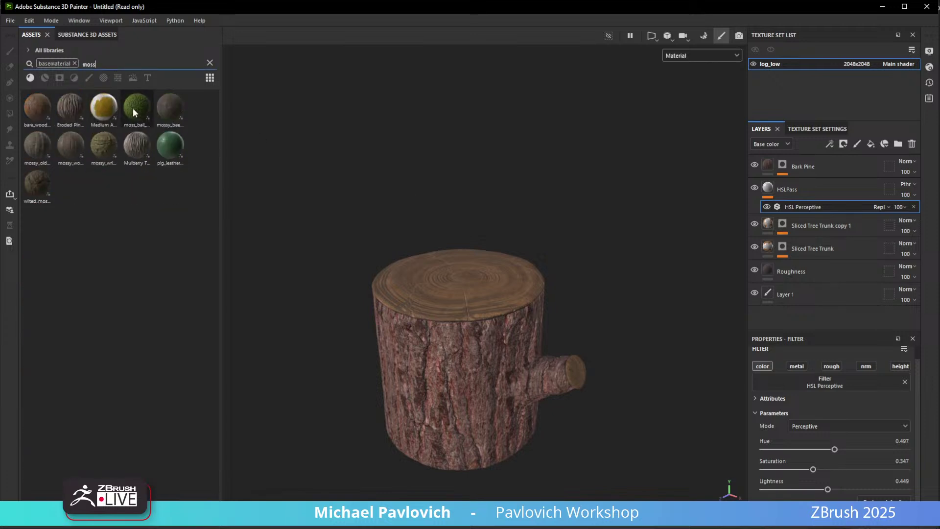
drag(133, 108, 807, 160)
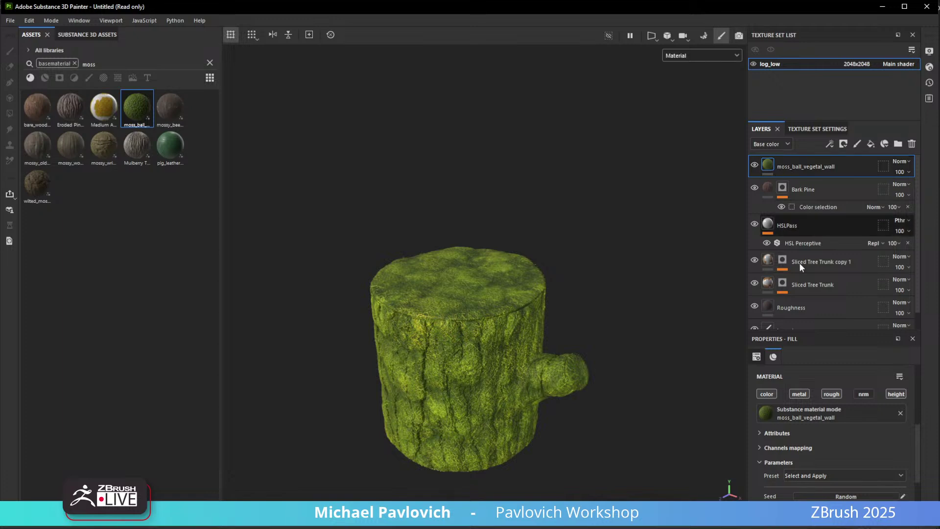
scroll(813, 474, down, 2)
scroll(810, 441, up, 5)
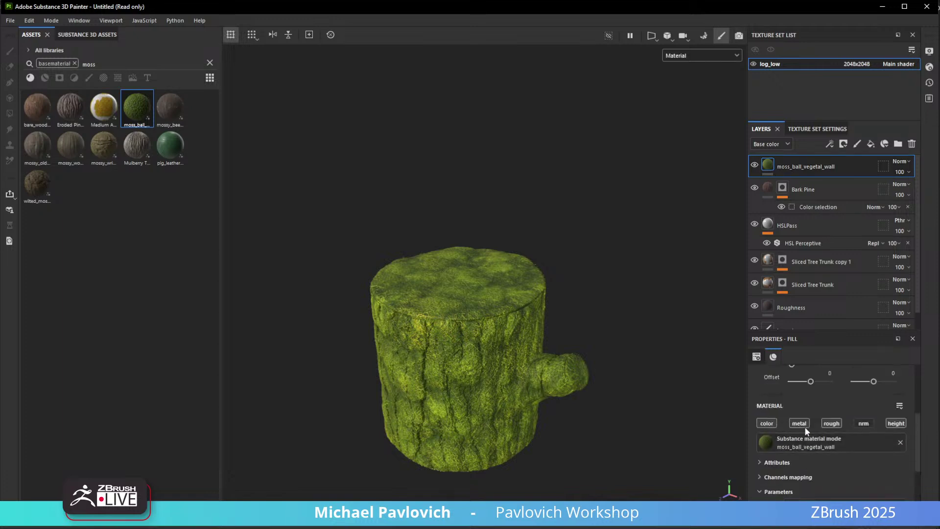
drag(817, 408, 822, 407)
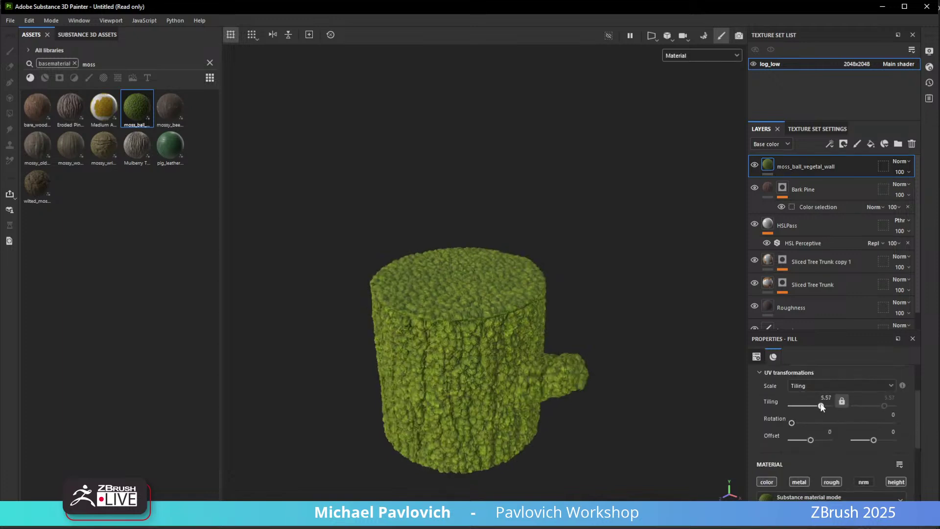
Add a black mask to the moss_ball_vegetal_wall layer.
right_click(782, 165)
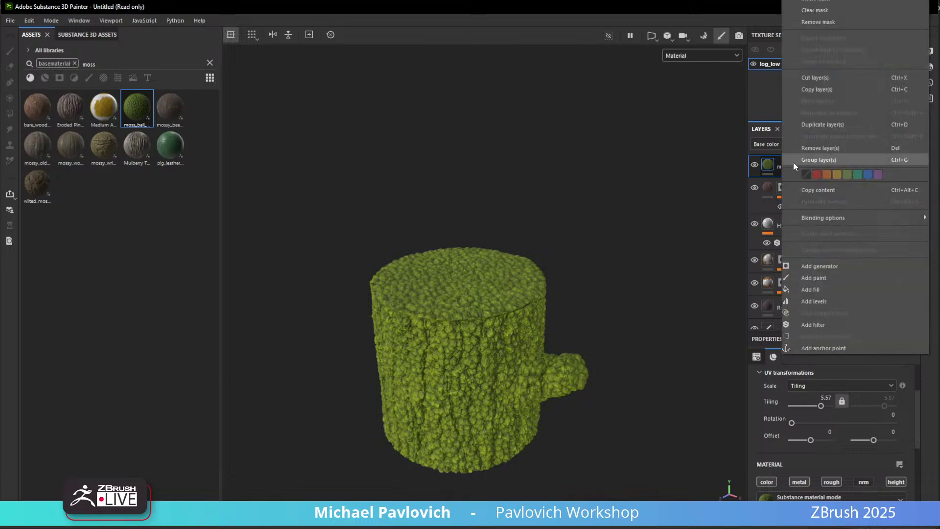
right_click(783, 165)
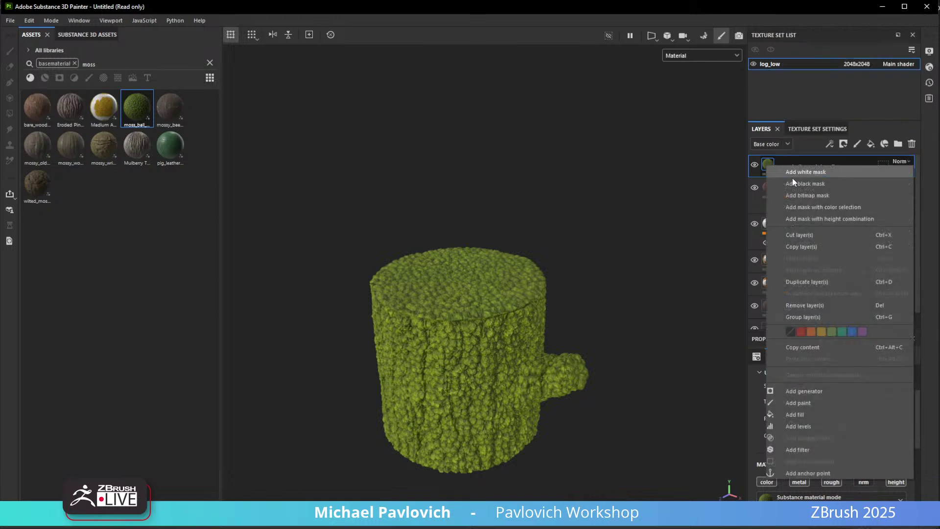
click(793, 178)
Add a Light generator to the moss layer's mask.
right_click(783, 165)
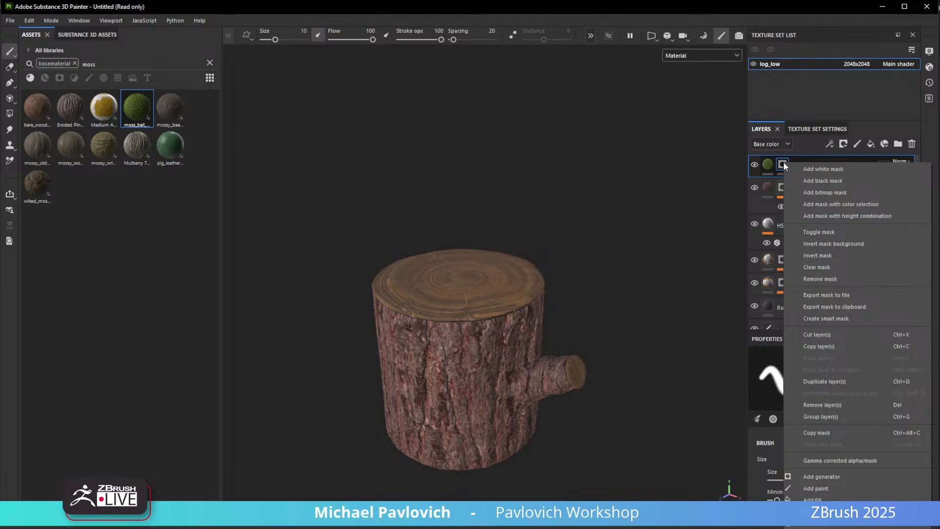
click(836, 476)
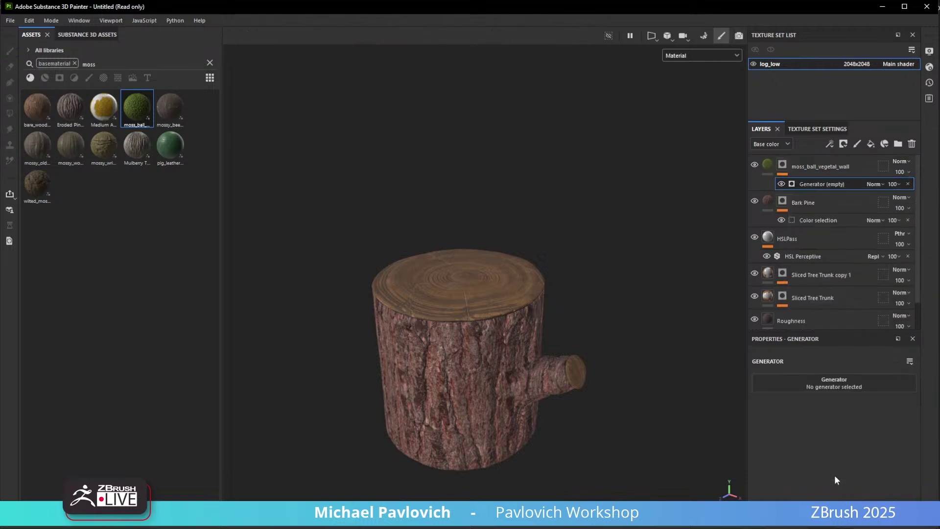
click(834, 386)
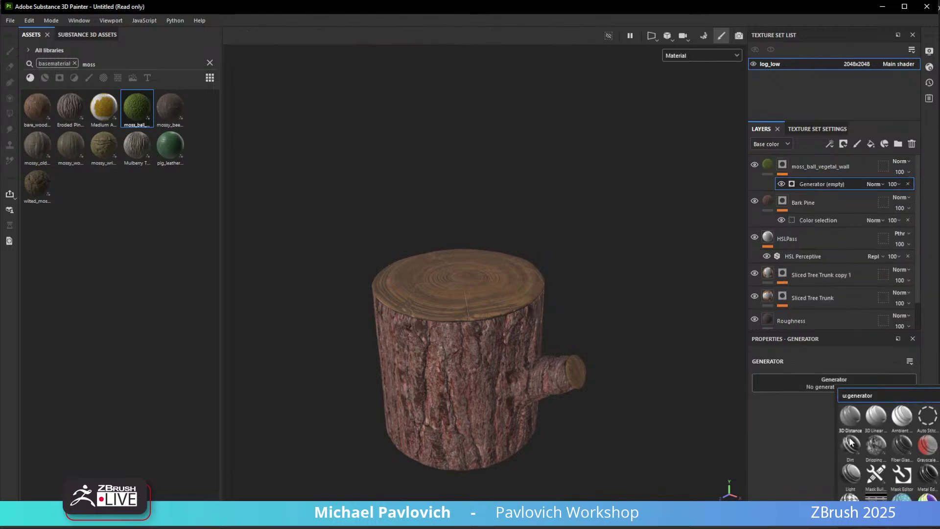
click(852, 473)
alt+drag(596, 284, 622, 254)
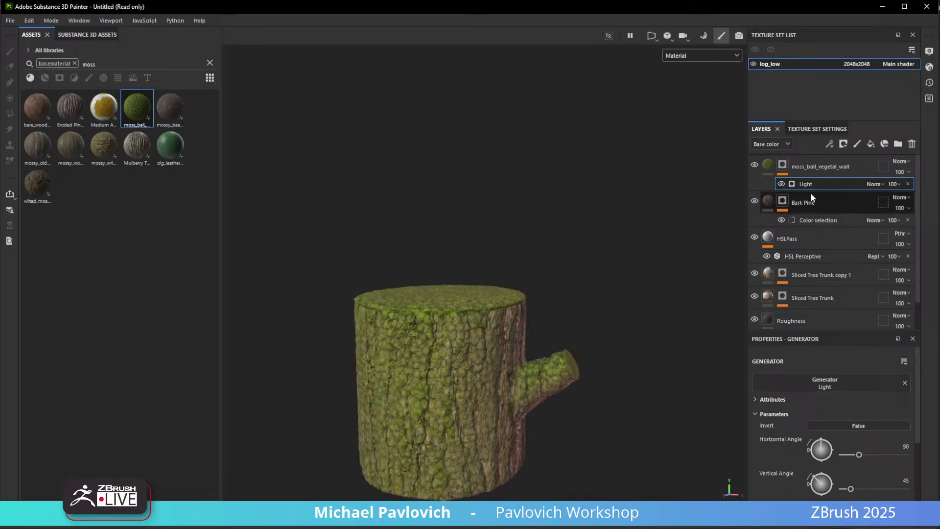
Set the Light generator's horizontal angle to 214 and vertical angle to 82 while viewing the moss layer's mask, and return to the material view.
alt+click(782, 166)
alt+middle_drag(581, 248, 581, 218)
alt+drag(609, 228, 571, 232)
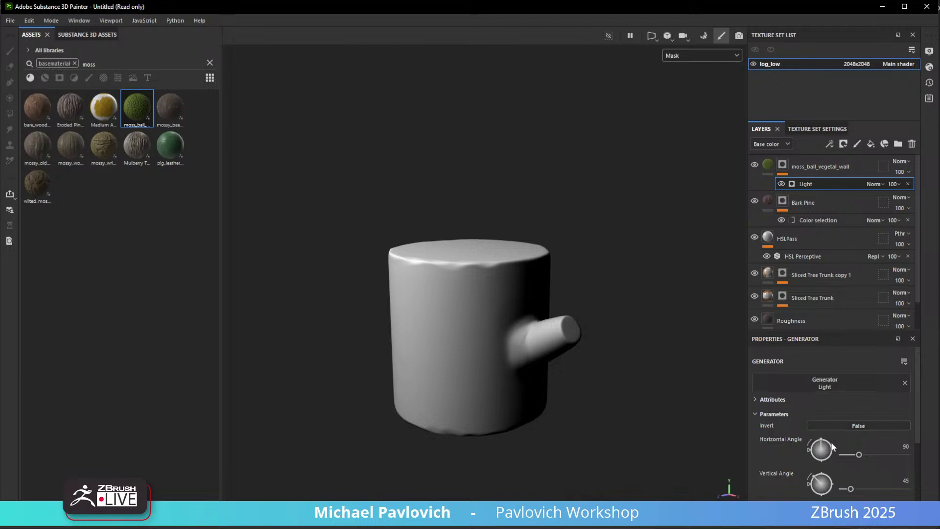
drag(859, 454, 881, 455)
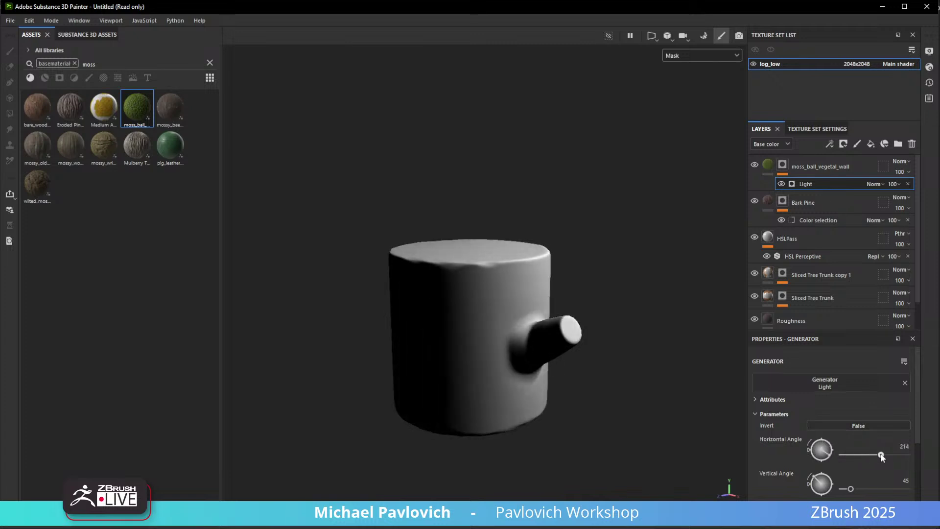
drag(851, 489, 857, 489)
alt+drag(567, 374, 625, 270)
key(m)
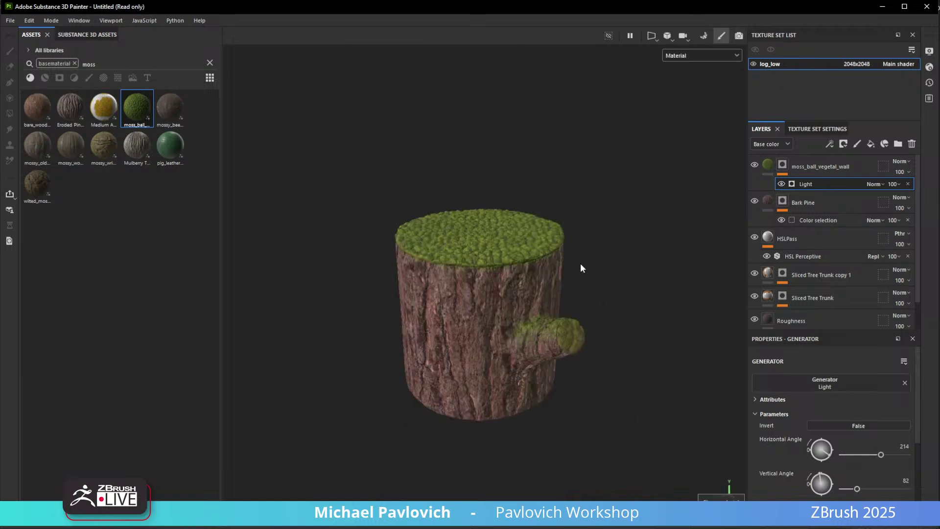
alt+drag(522, 266, 642, 289)
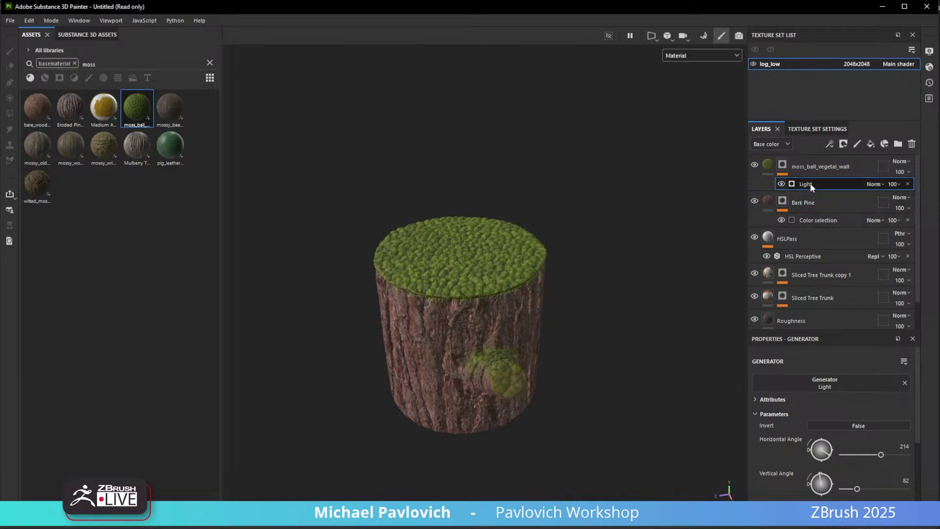
Replace the Light generator on the moss_ball_vegetal_wall layer's mask with a Dirt generator.
click(907, 183)
right_click(783, 165)
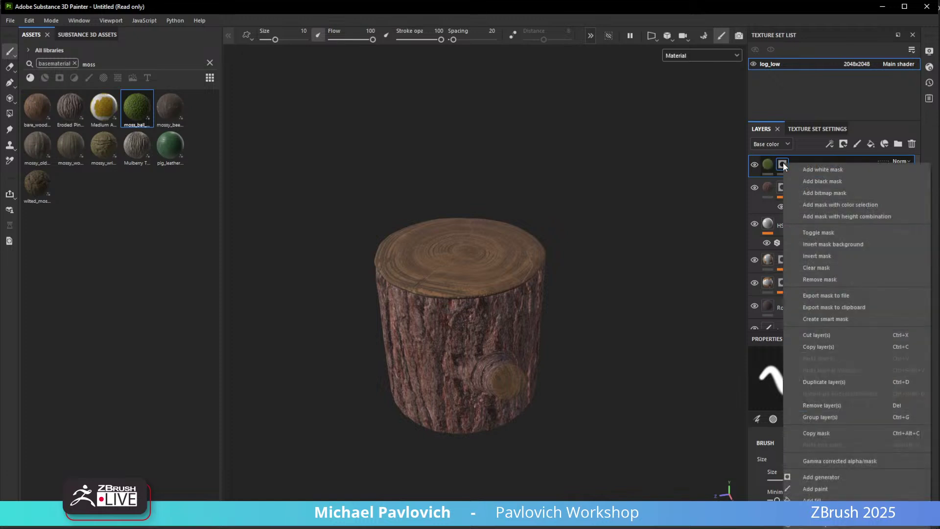
click(830, 479)
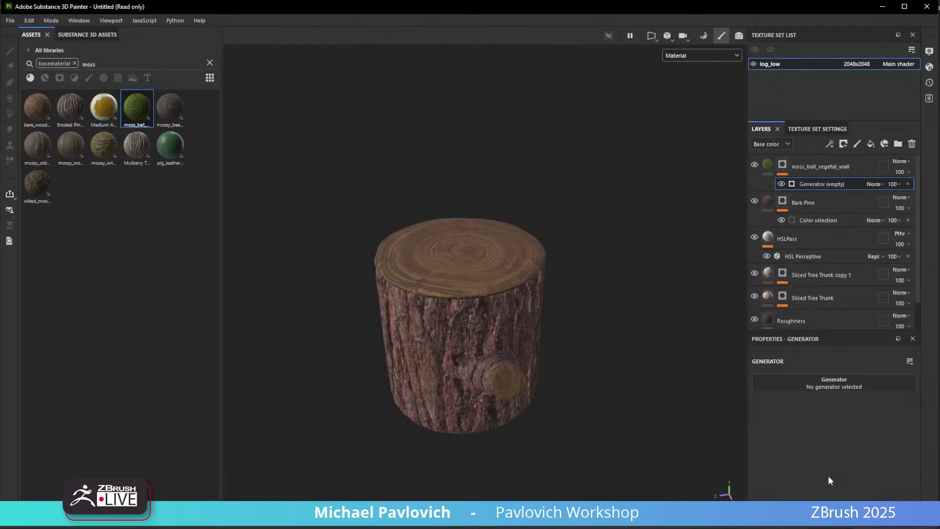
click(818, 387)
click(836, 450)
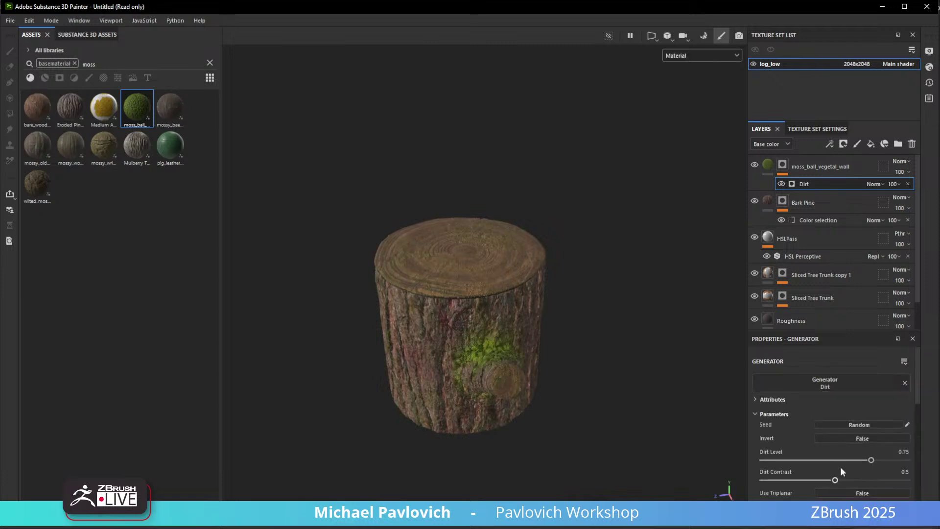
Set the Dirt generator's Dirt Level to 0.79 to spread more moss over the stump.
mouse_move(871, 461)
mouse_down()
mouse_move(892, 461)
mouse_move(869, 466)
mouse_up()
alt+drag(548, 399, 743, 336)
shift+right_drag(645, 345, 563, 284)
alt+middle_drag(563, 284, 587, 270)
alt+drag(587, 269, 554, 301)
alt+right_drag(554, 301, 625, 285)
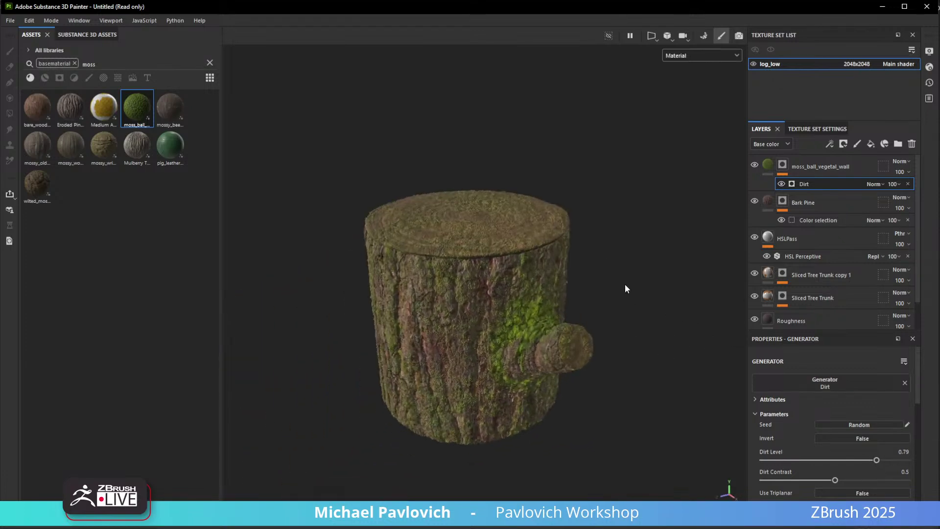
Render the mossy stump, examine it under a rotated environment, and return to painting mode.
click(739, 34)
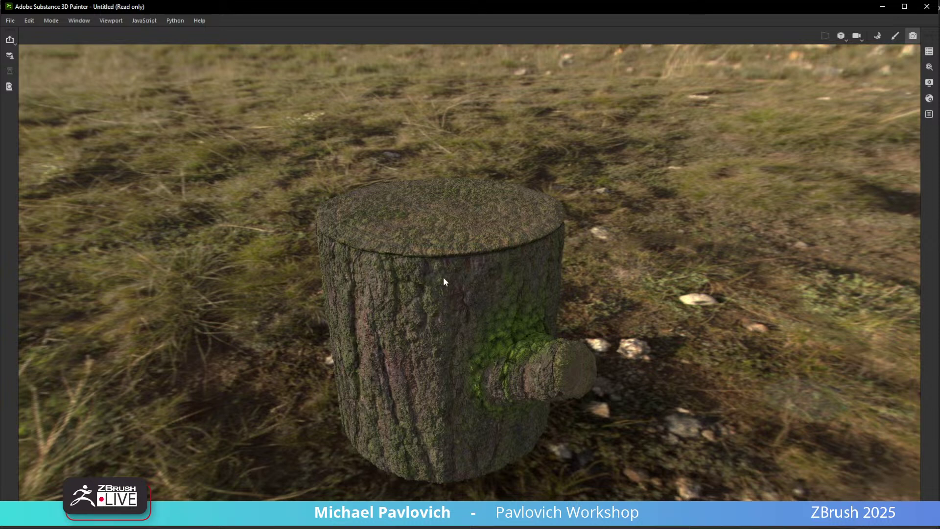
alt+drag(448, 295, 537, 264)
shift+right_drag(538, 266, 691, 264)
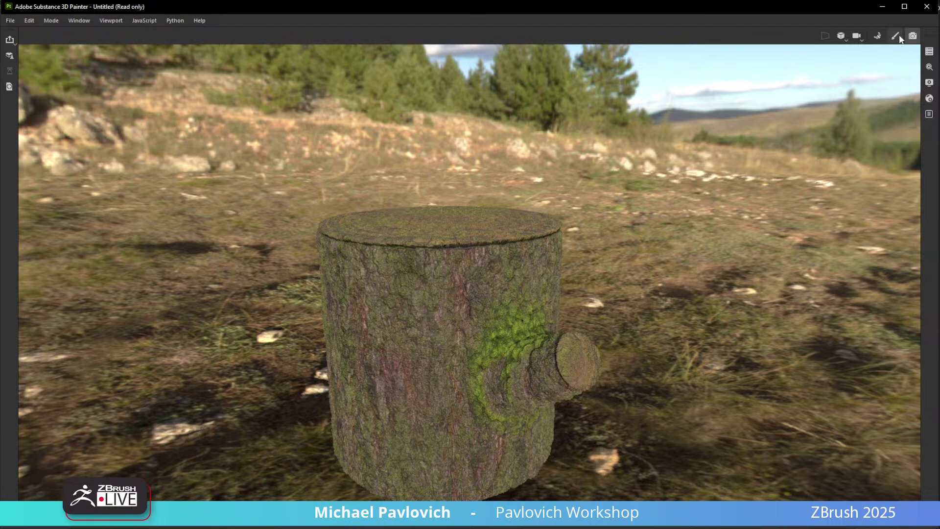
click(896, 36)
Disable displacement and tessellation in the main shader's settings.
click(929, 67)
click(929, 51)
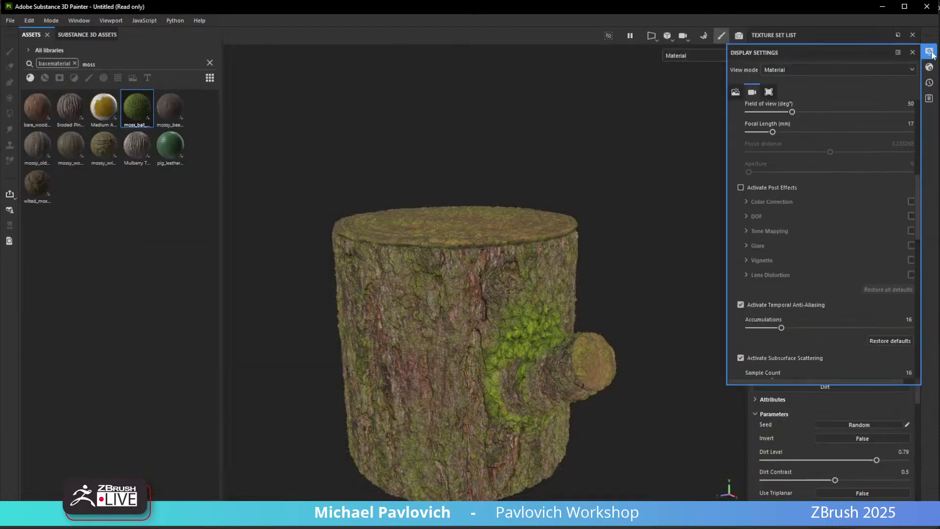
scroll(863, 192, down, 3)
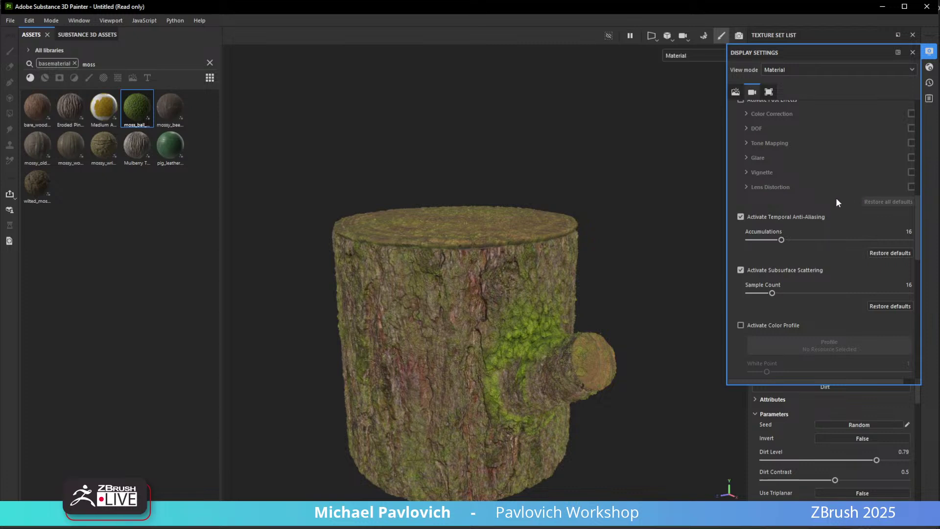
scroll(837, 202, down, 10)
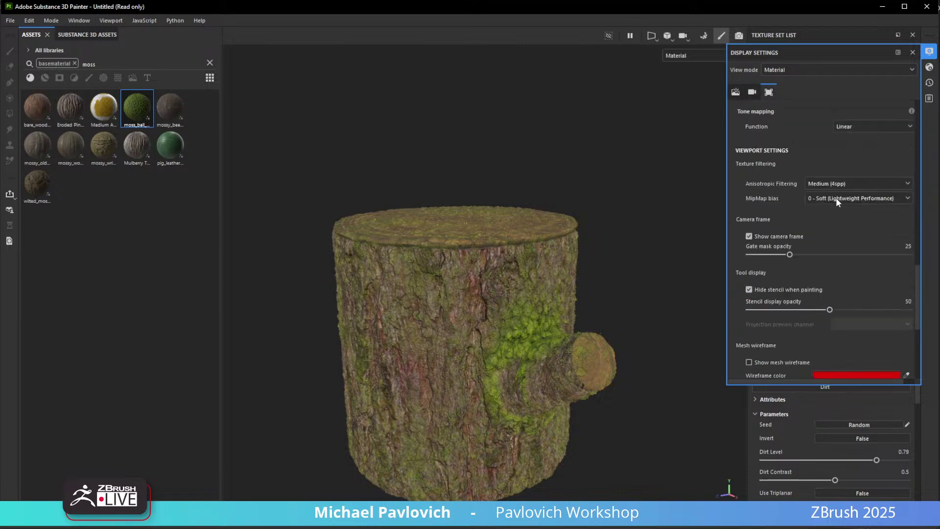
scroll(836, 198, down, 3)
click(929, 67)
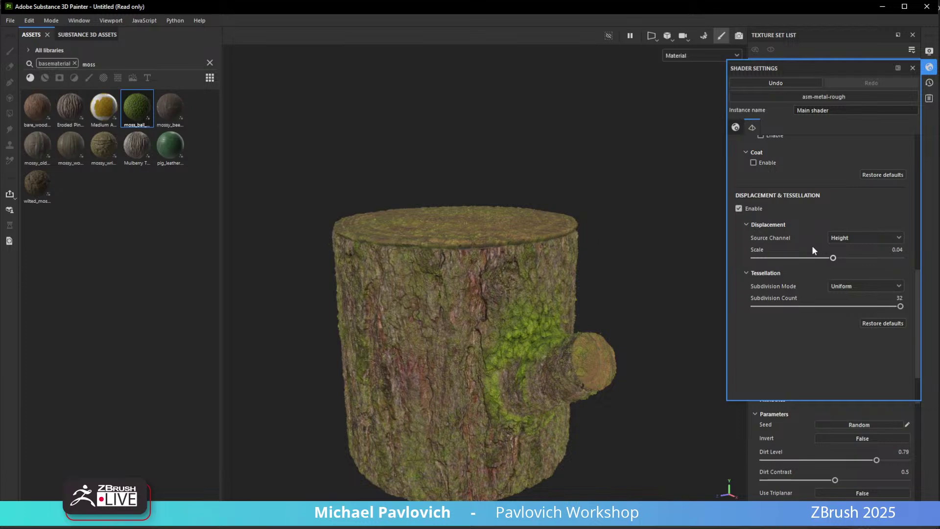
scroll(813, 250, down, 2)
click(739, 157)
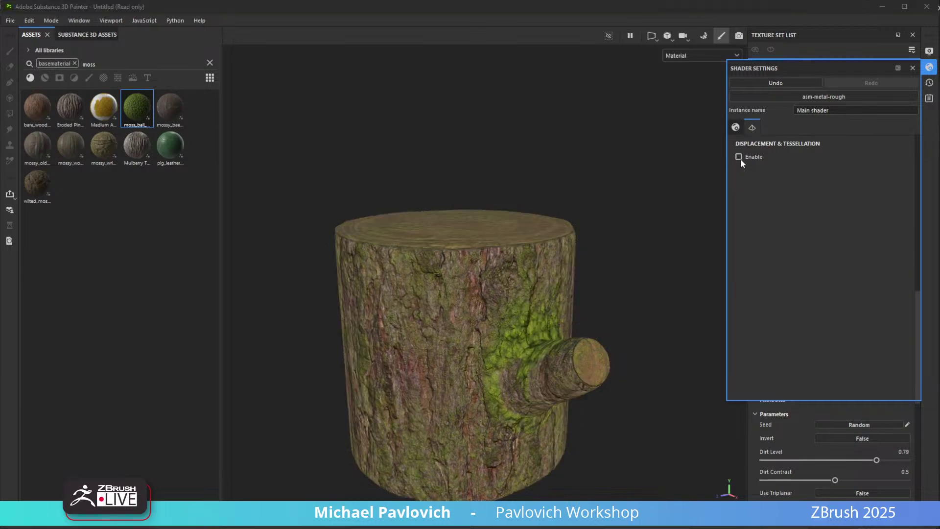
alt+drag(549, 247, 608, 235)
mouse_move(608, 234)
shift+right_down()
mouse_move(571, 234)
mouse_move(625, 233)
mouse_move(607, 233)
mouse_move(615, 237)
shift+right_up()
alt+drag(615, 238, 607, 206)
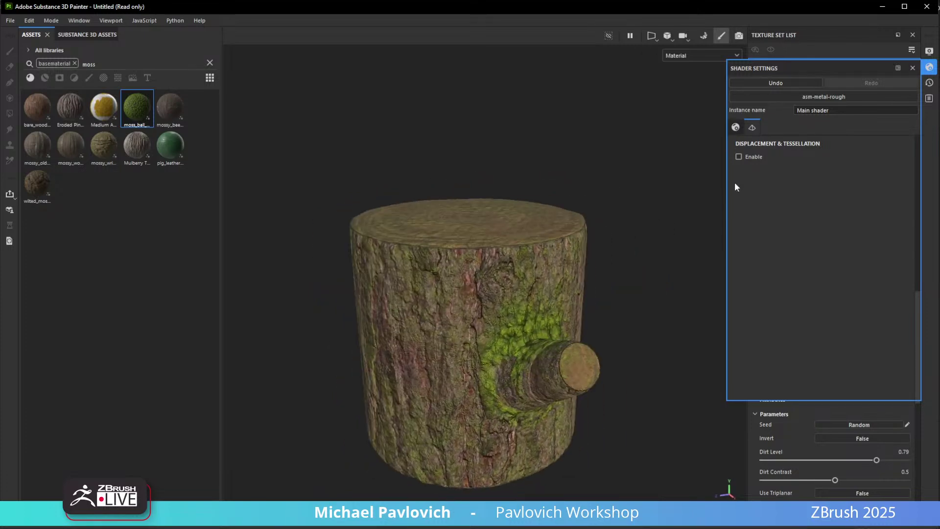
click(929, 67)
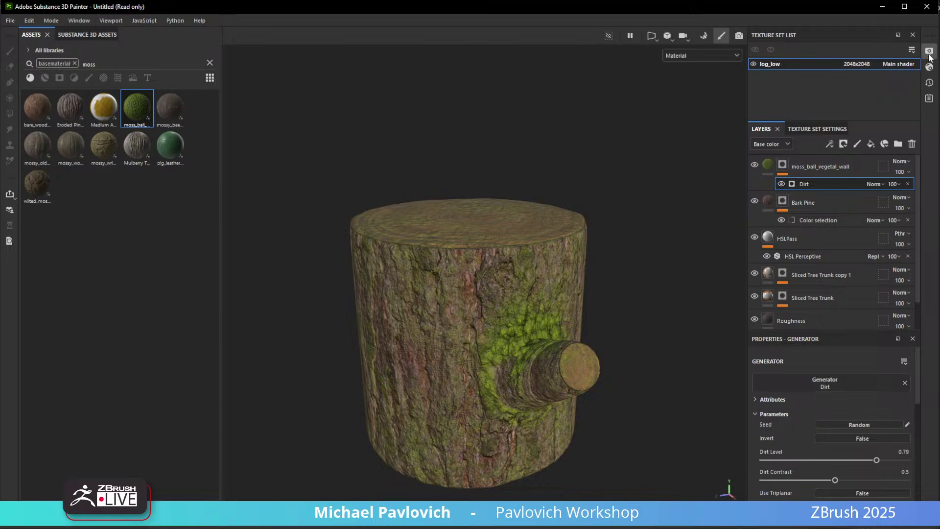
Enable shadows for the viewport and set the environment rotation to 16.
click(929, 51)
scroll(774, 271, down, 3)
scroll(760, 243, up, 8)
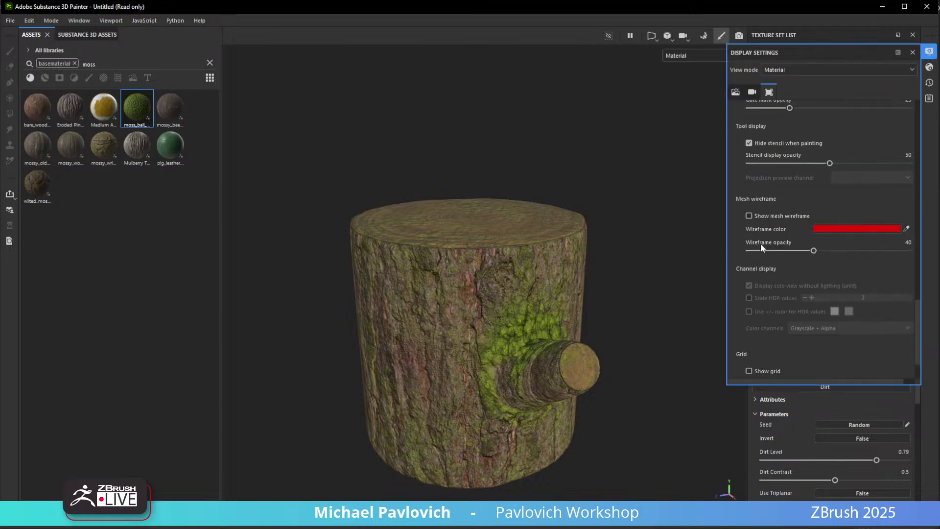
scroll(761, 242, up, 10)
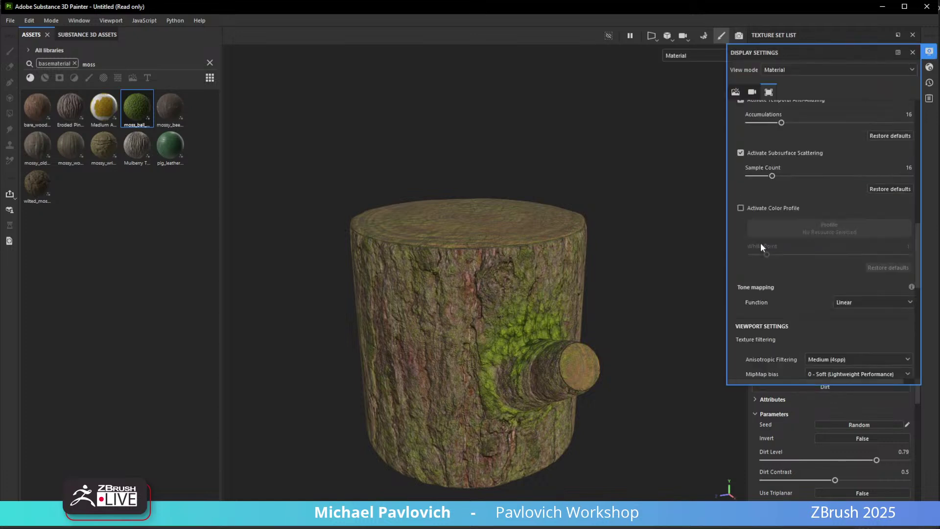
scroll(766, 204, up, 10)
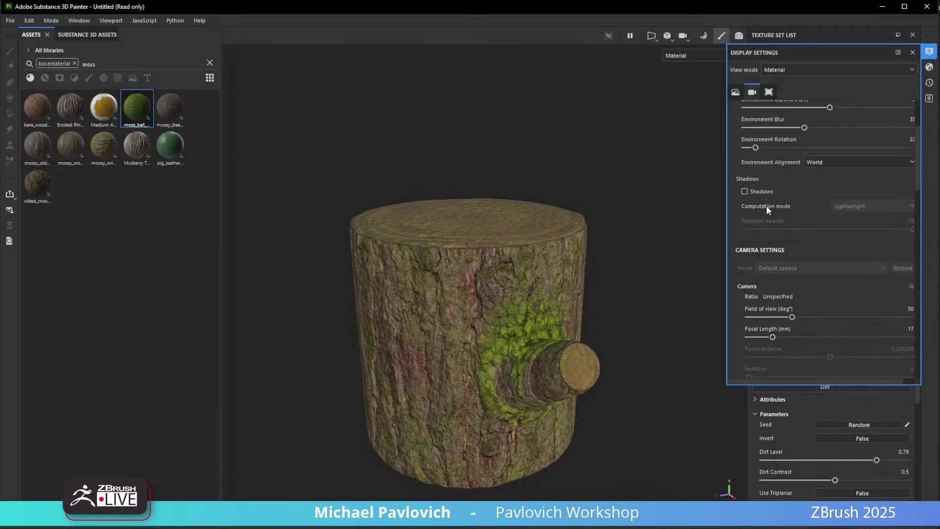
click(768, 191)
mouse_move(647, 176)
shift+right_down()
mouse_move(657, 184)
mouse_move(626, 187)
mouse_move(642, 191)
shift+right_up()
alt+drag(642, 191, 656, 172)
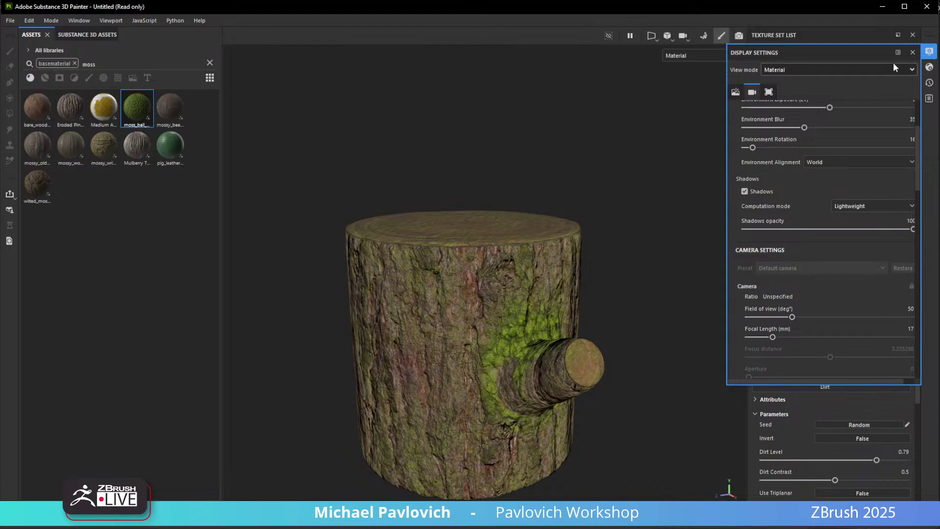
click(912, 52)
Render the stump again and change the environment map to Bonifacio Street.
click(739, 36)
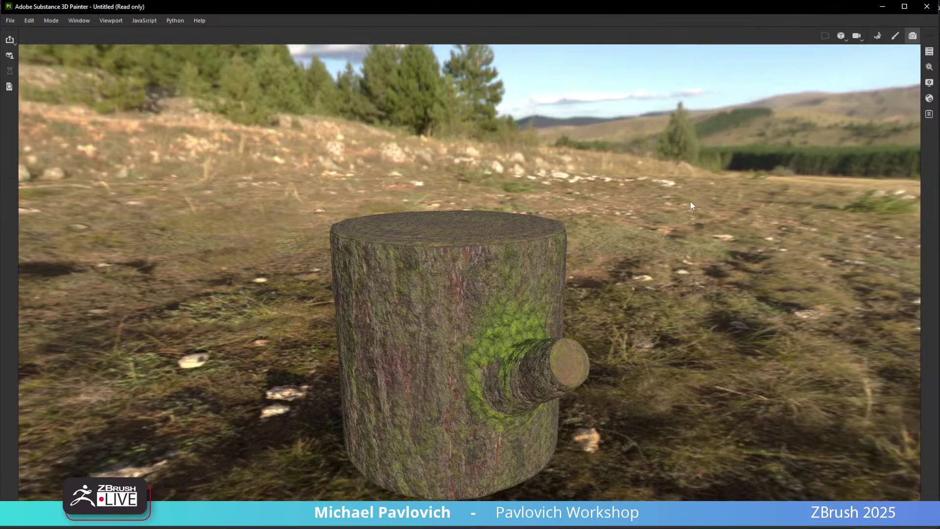
mouse_move(691, 205)
alt+mouse_down()
mouse_move(687, 232)
mouse_move(689, 213)
alt+mouse_up()
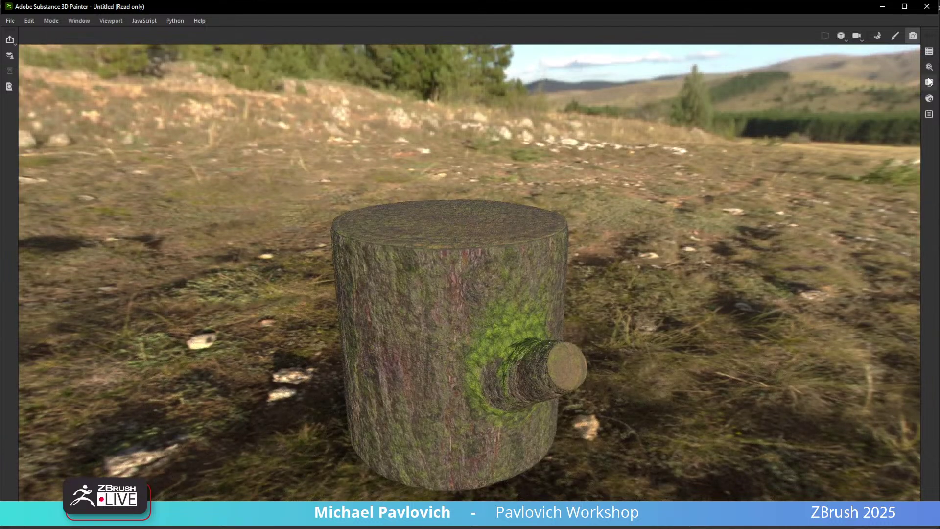
click(929, 82)
scroll(810, 158, up, 3)
click(840, 172)
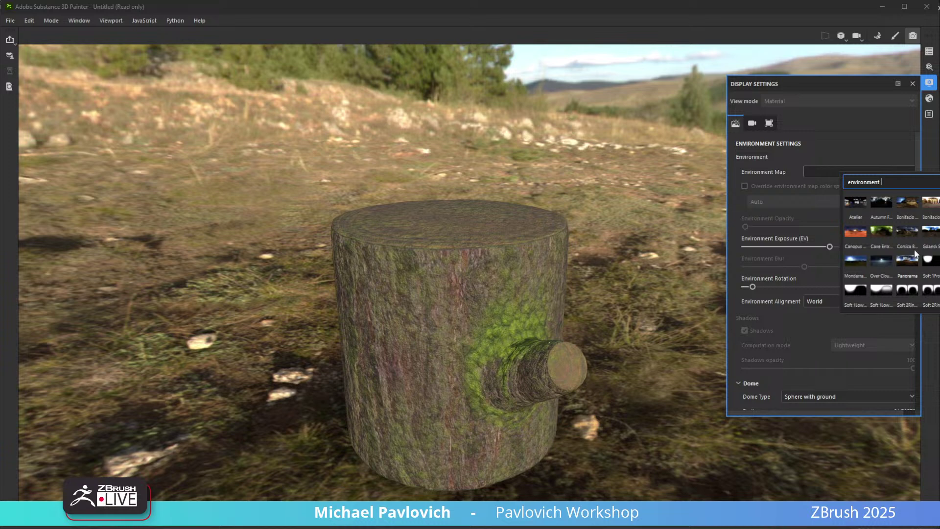
click(936, 208)
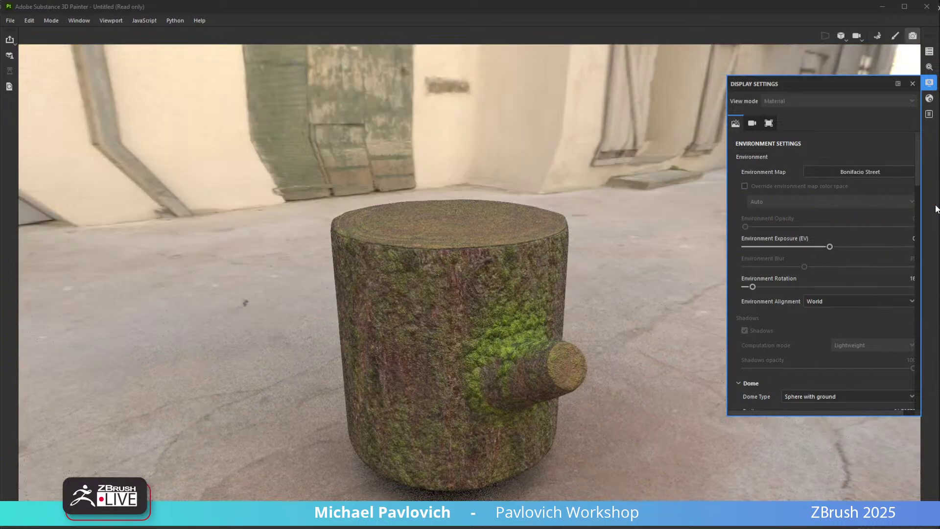
Try the Mondarrain and Glazed Patio environment maps behind the rendered stump.
click(877, 173)
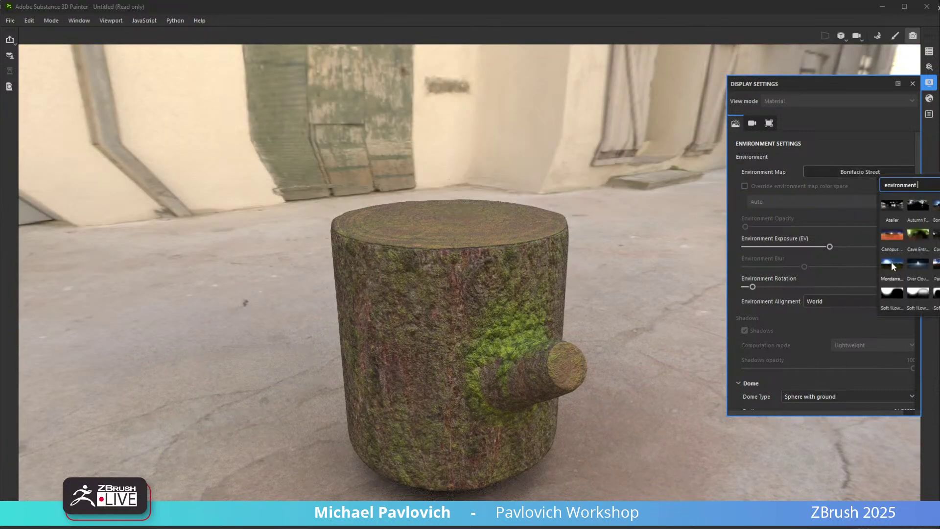
click(892, 262)
click(860, 172)
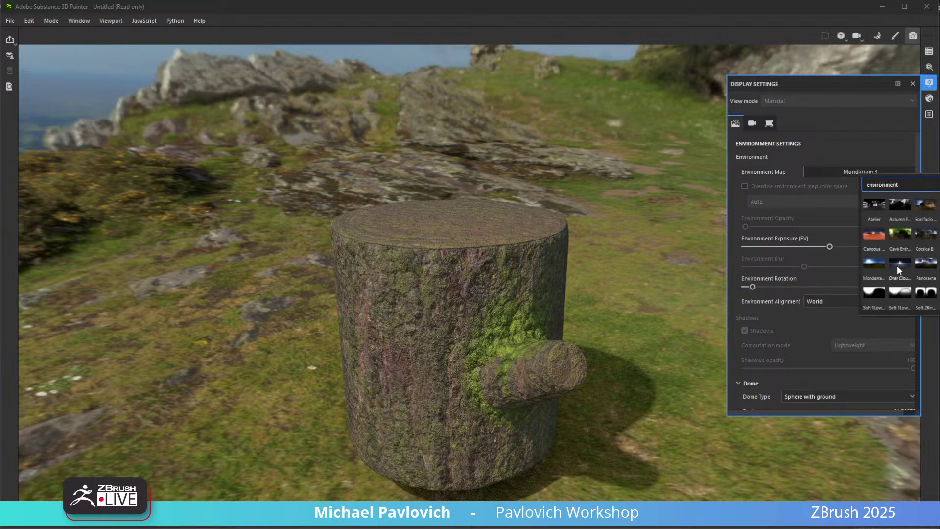
click(936, 237)
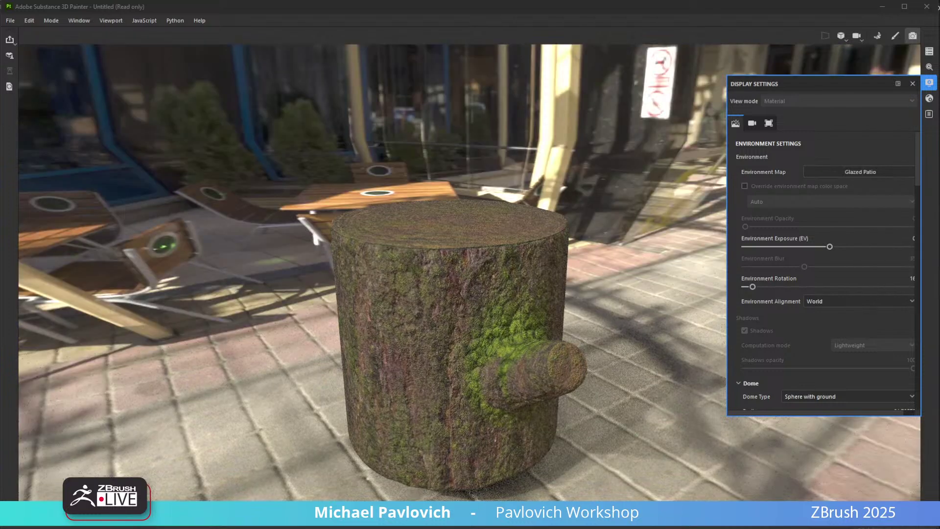
Switch the environment map back to Bonifacio Street and set the environment rotation to 61.
click(874, 173)
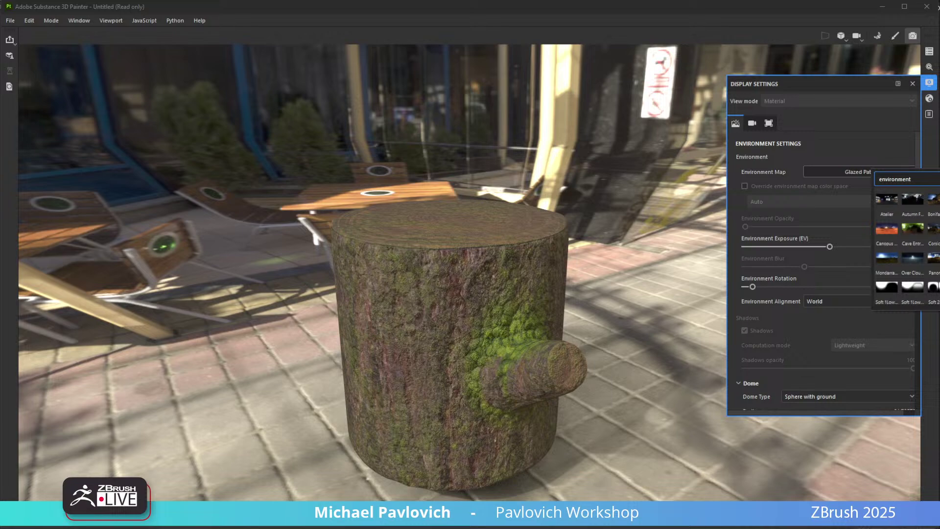
click(933, 199)
shift+right_drag(663, 275, 695, 272)
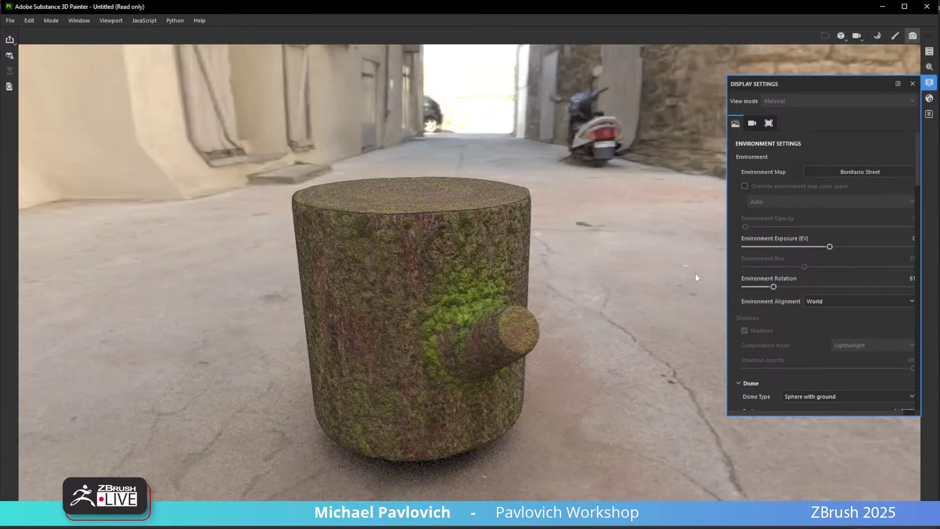
Raise the dome's ground to Y -1.009410 so it meets the base of the stump.
scroll(802, 299, down, 3)
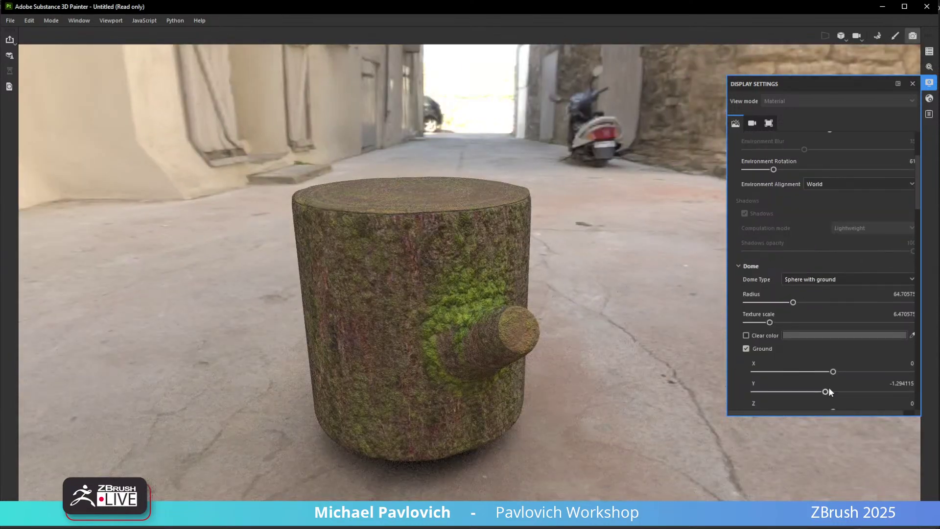
drag(826, 391, 827, 392)
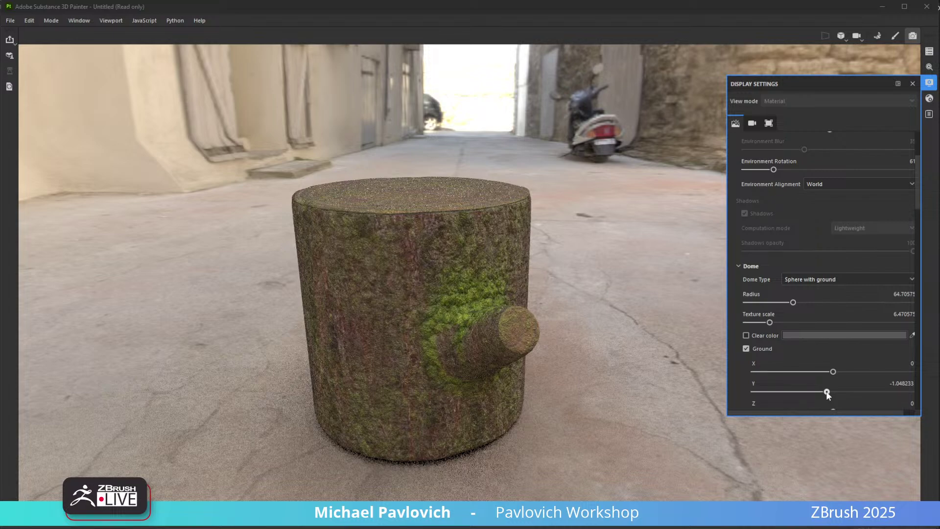
drag(828, 393, 837, 392)
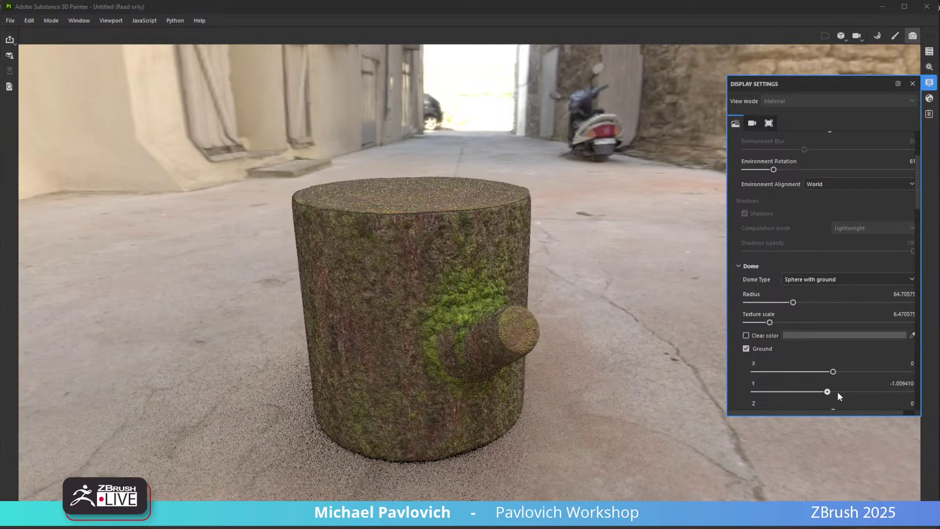
Set the environment rotation to 4 and examine the rendered stump on the ground from different angles.
shift+right_drag(548, 298, 617, 297)
alt+drag(617, 297, 728, 312)
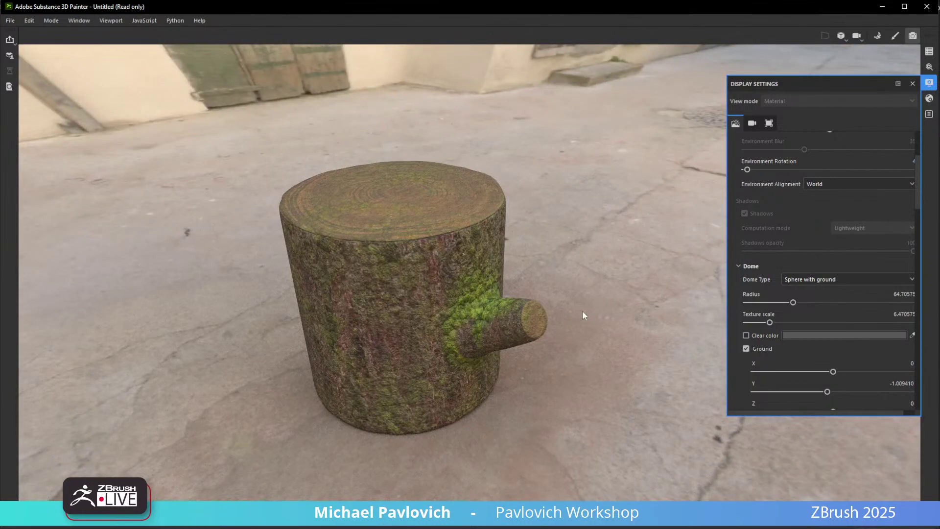
alt+drag(588, 322, 537, 300)
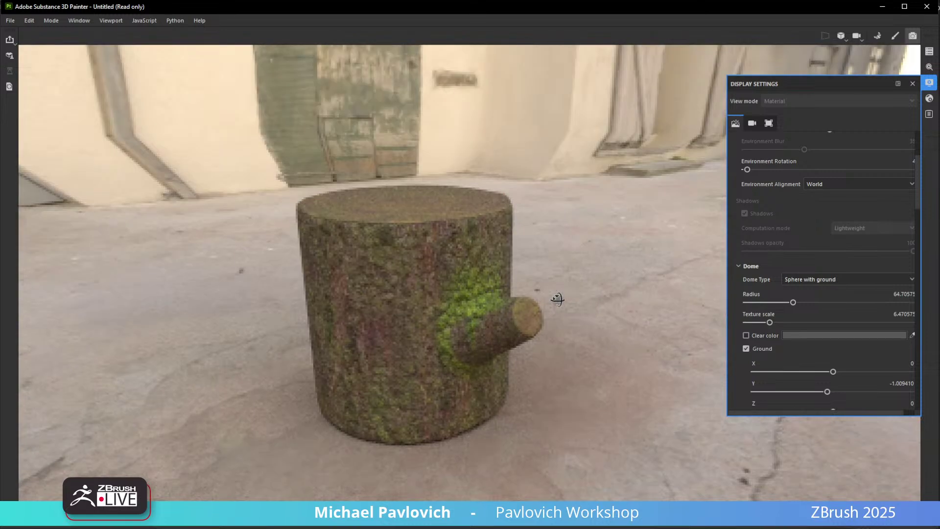
Return from the rendered view to painting mode and set the environment rotation to 119 to light the stump.
click(914, 84)
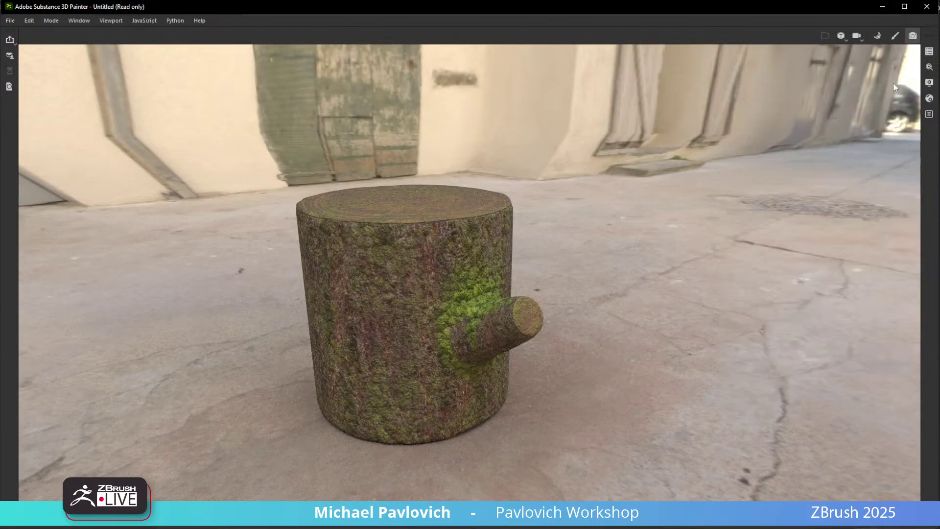
click(895, 38)
click(805, 128)
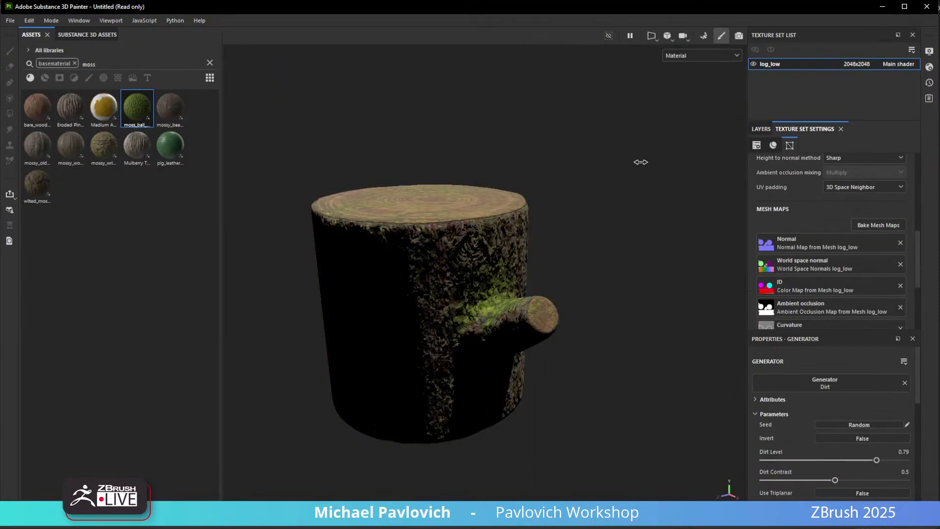
mouse_move(641, 162)
shift+right_down()
mouse_move(615, 164)
mouse_move(619, 181)
shift+right_up()
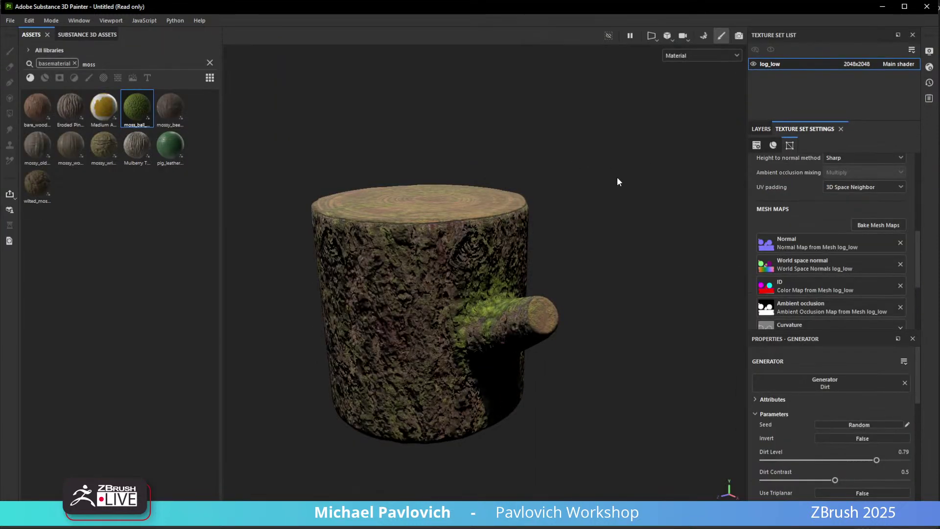
Change the environment map to Panorama and set the environment rotation to 337.
click(929, 51)
click(801, 69)
click(801, 70)
scroll(836, 143, up, 3)
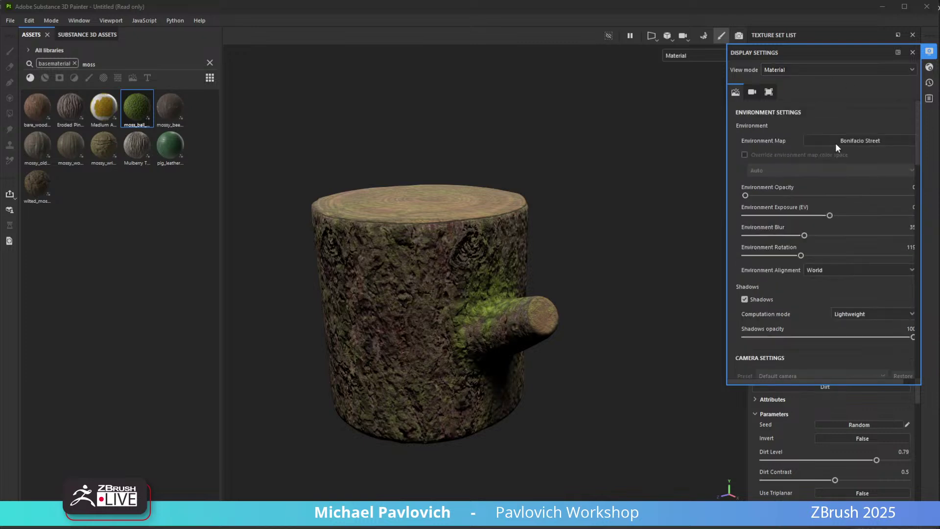
click(836, 143)
click(904, 234)
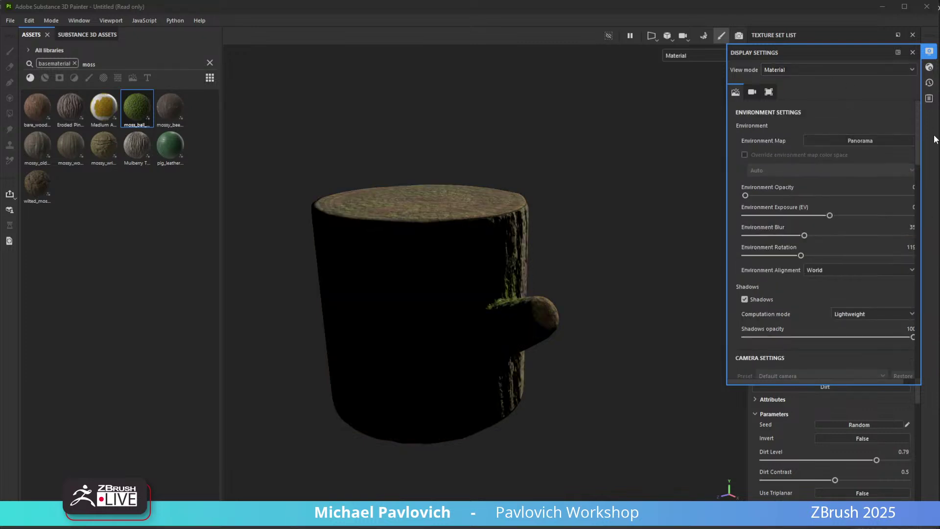
shift+right_drag(676, 151, 716, 151)
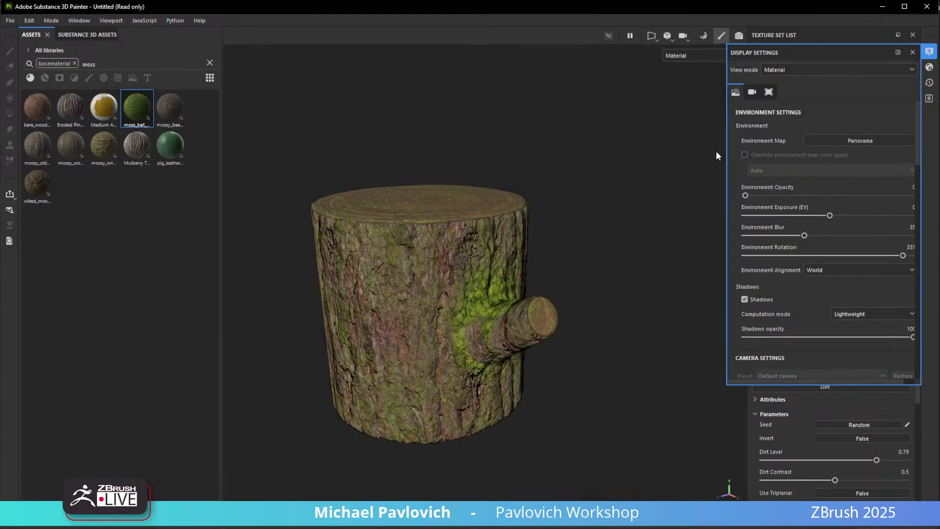
click(929, 67)
click(929, 68)
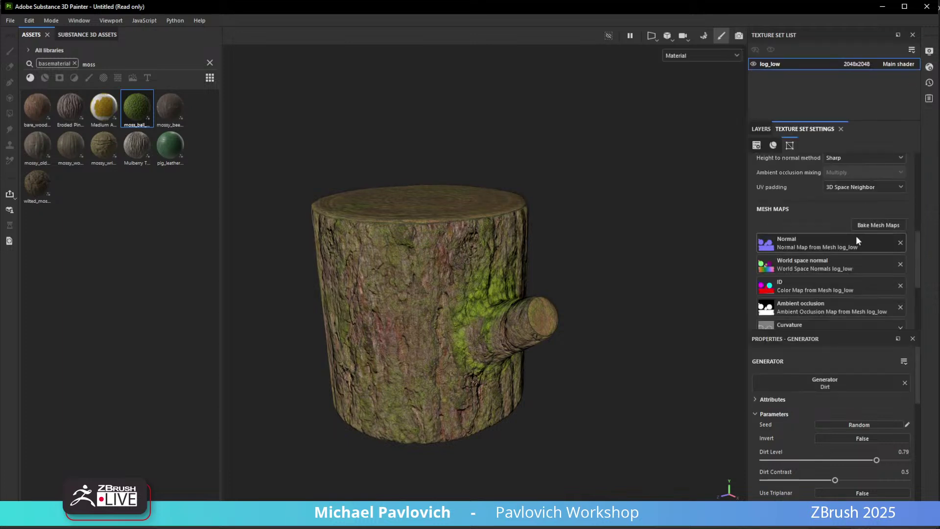
Review the list of mesh maps baked for log_low.
scroll(803, 235, down, 1)
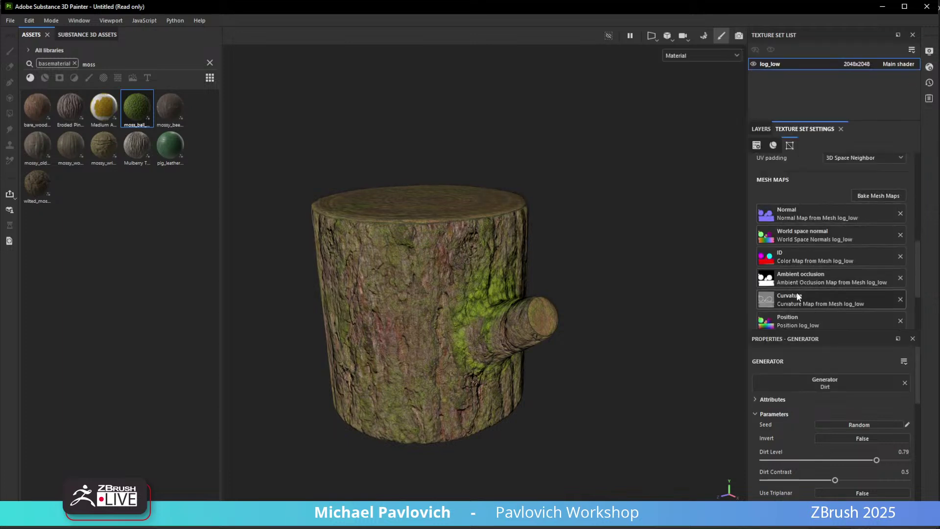
scroll(763, 301, down, 2)
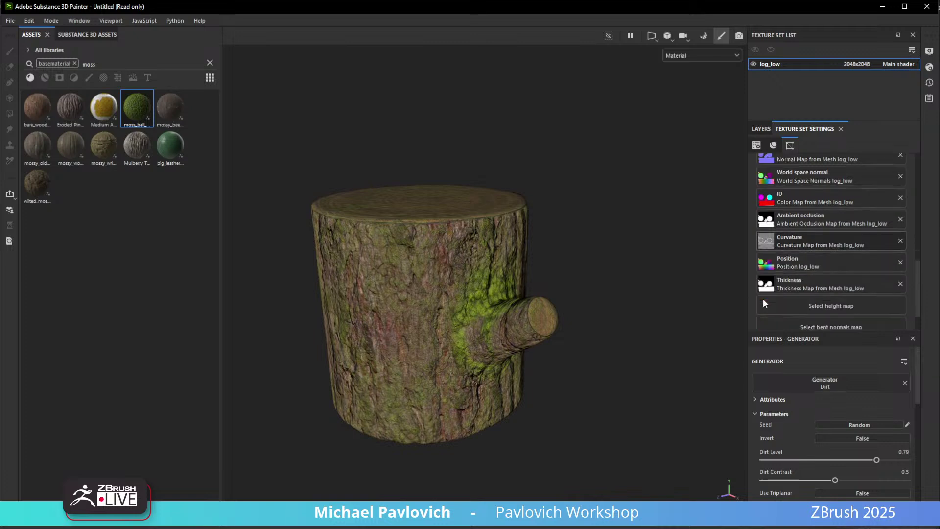
scroll(763, 298, up, 2)
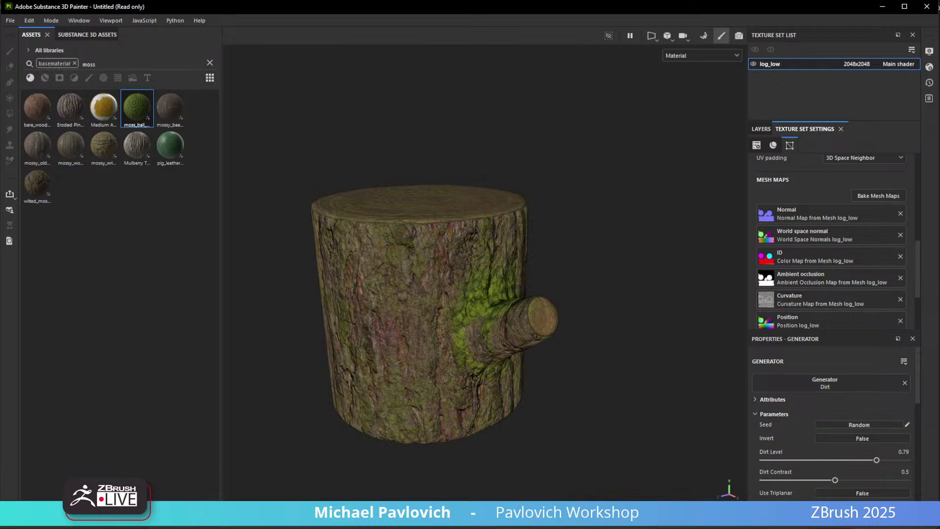
Switch to ZBrush, turn off the polypaint display on log_high and apply the Startup material.
key(alt+Tab)
drag(632, 322, 678, 299)
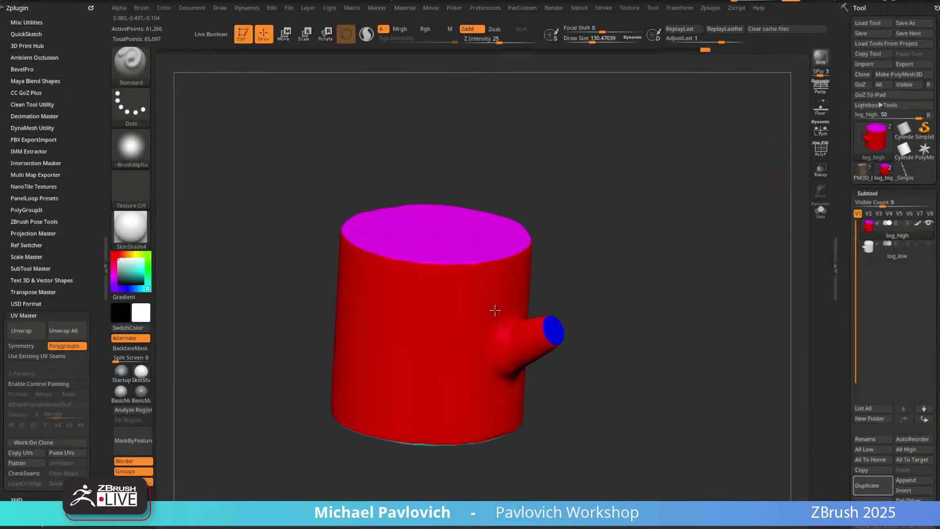
click(918, 224)
drag(659, 263, 600, 262)
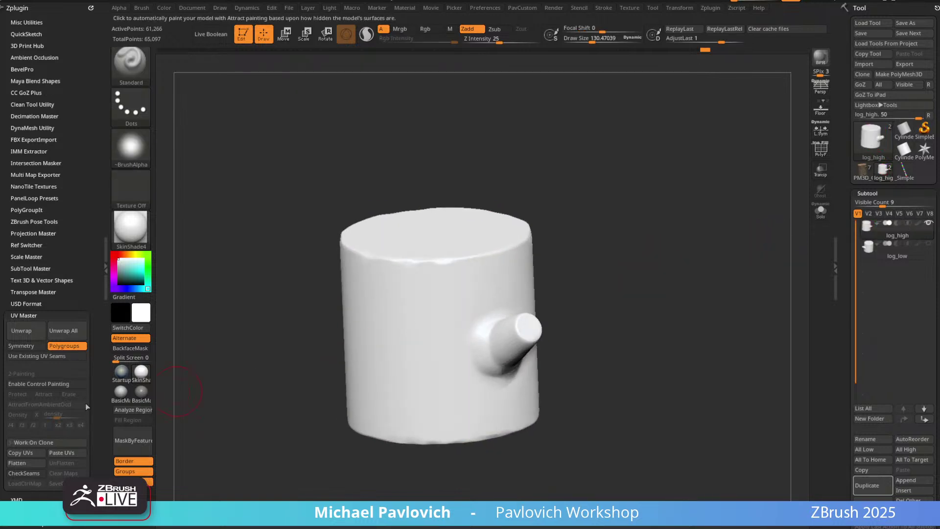
click(121, 371)
drag(652, 353, 607, 170)
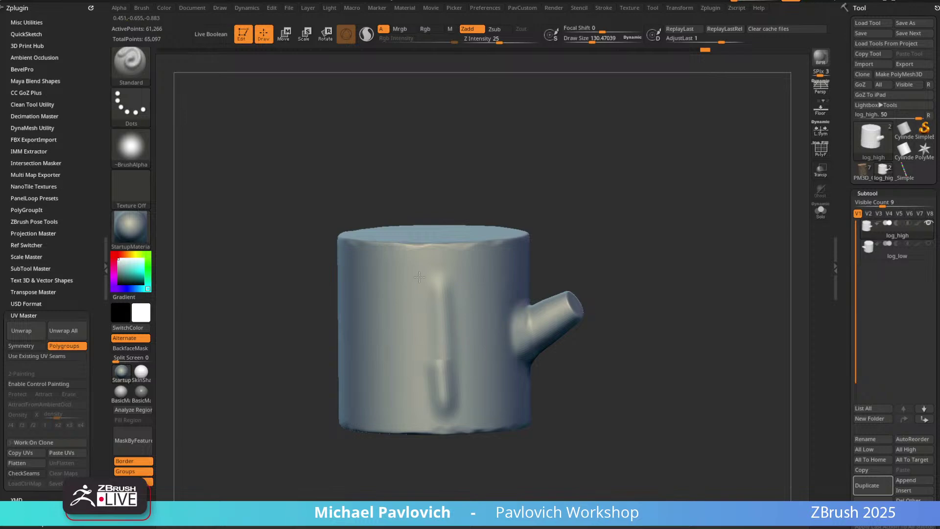
Load the detailed bark log tool and look up the log livestream on the YouTube channel.
click(863, 172)
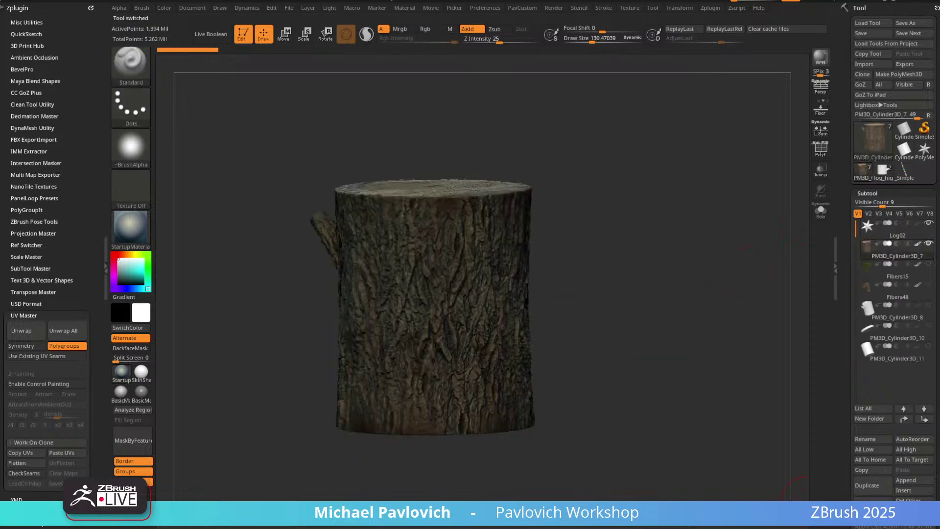
drag(808, 527, 624, 63)
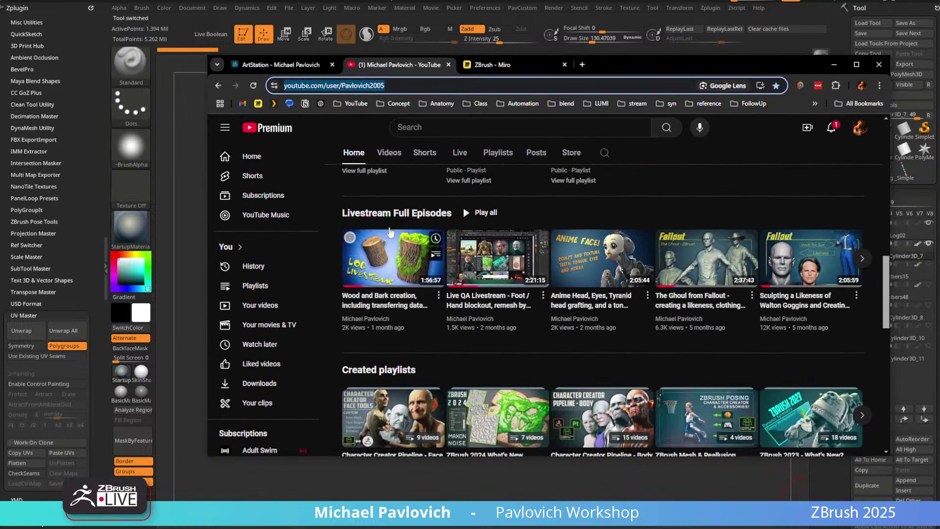
scroll(408, 230, up, 10)
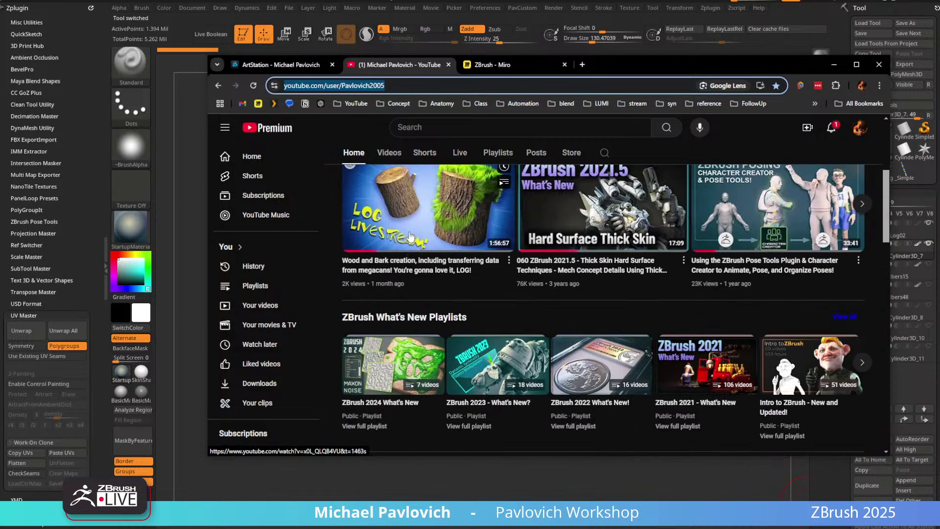
scroll(409, 230, down, 8)
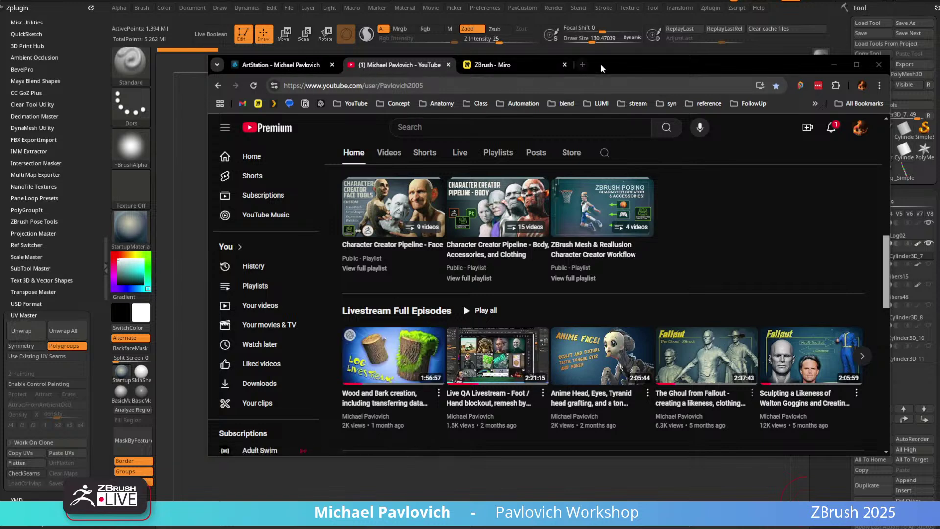
click(834, 65)
Examine the detailed bark log and its polyframe from several angles, comparing it with the stump in Substance 3D Painter.
drag(682, 213, 702, 219)
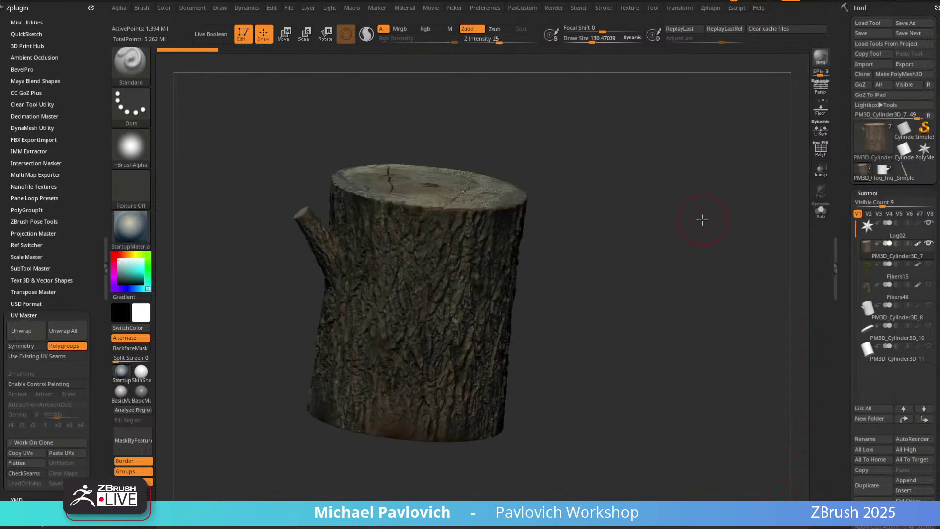
click(814, 148)
drag(690, 160, 705, 227)
click(821, 149)
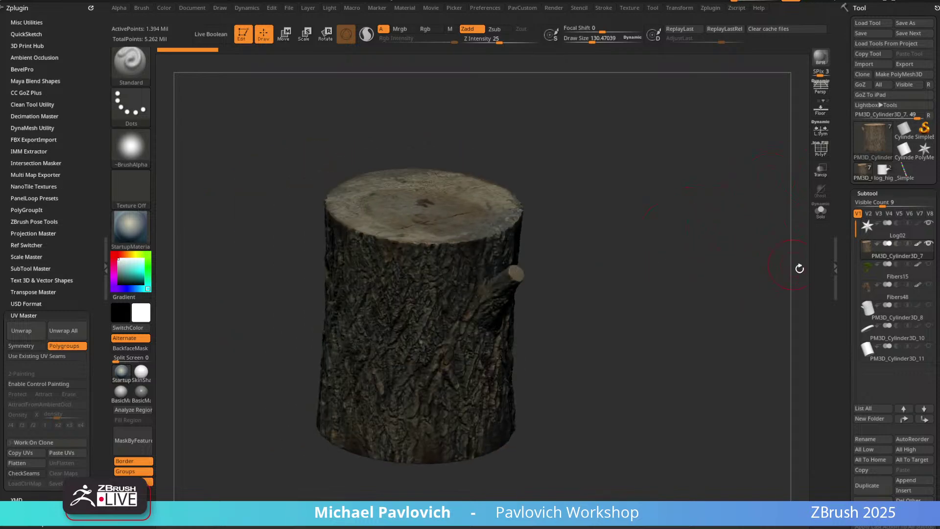
click(589, 252)
click(262, 431)
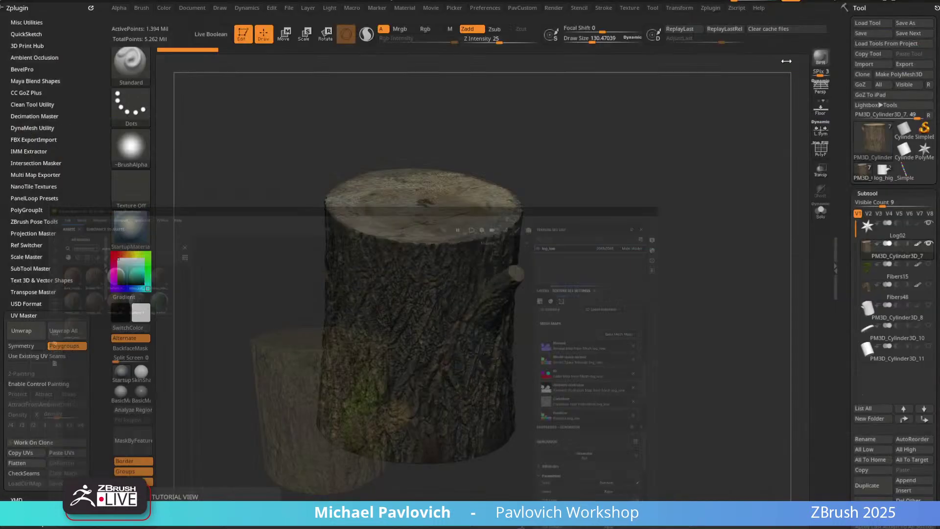
drag(634, 275, 678, 250)
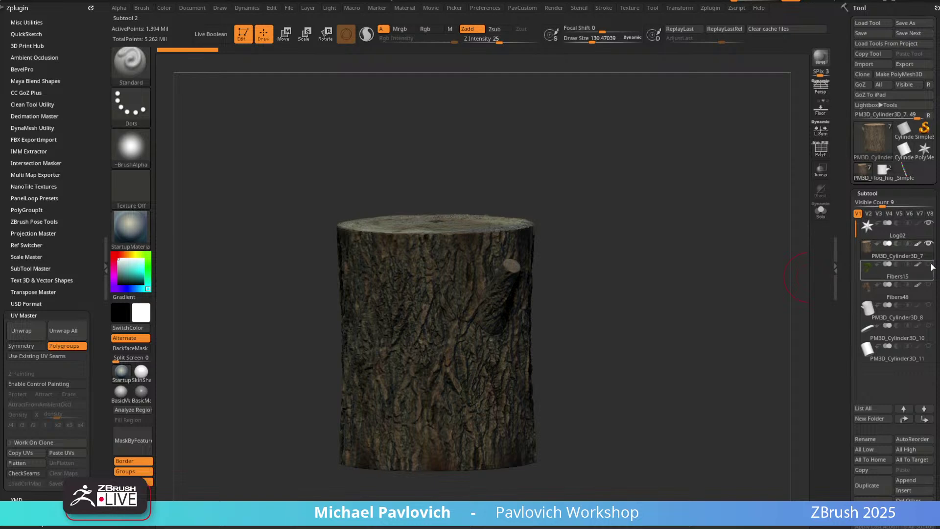
Rename the detailed bark log subtool to log_high and duplicate it.
click(865, 438)
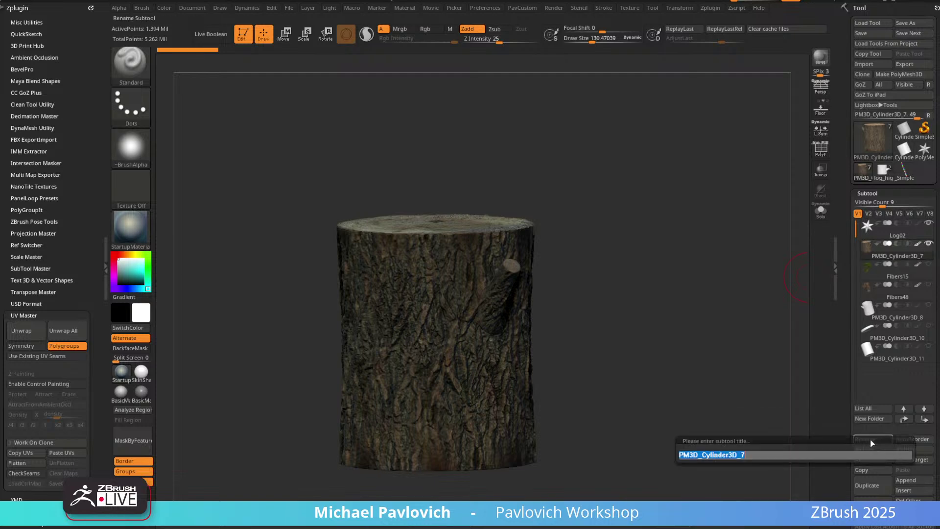
text(log_high)
key(Return)
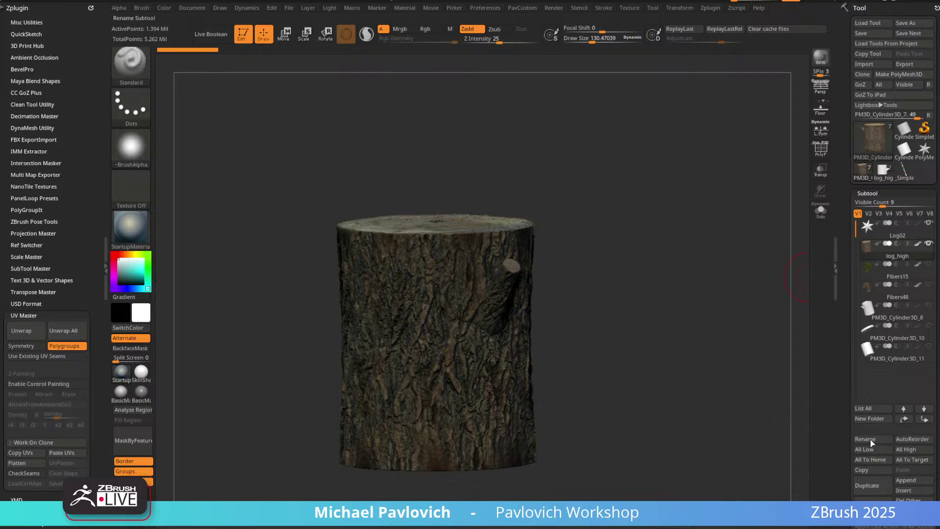
click(871, 485)
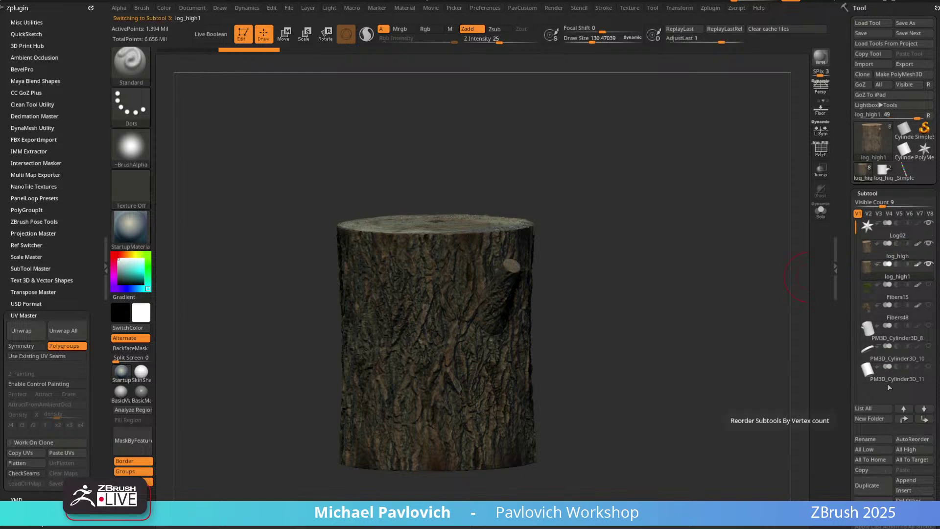
Drop the duplicate to its lowest subdivision level with the higher levels deleted, and show only this subtool.
drag(843, 387, 845, 294)
drag(858, 400, 851, 400)
click(912, 411)
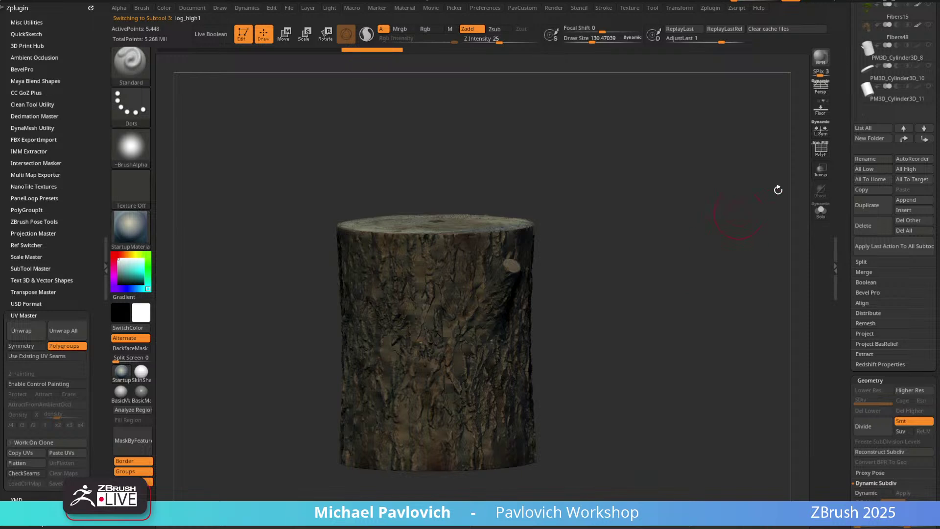
drag(843, 155, 850, 264)
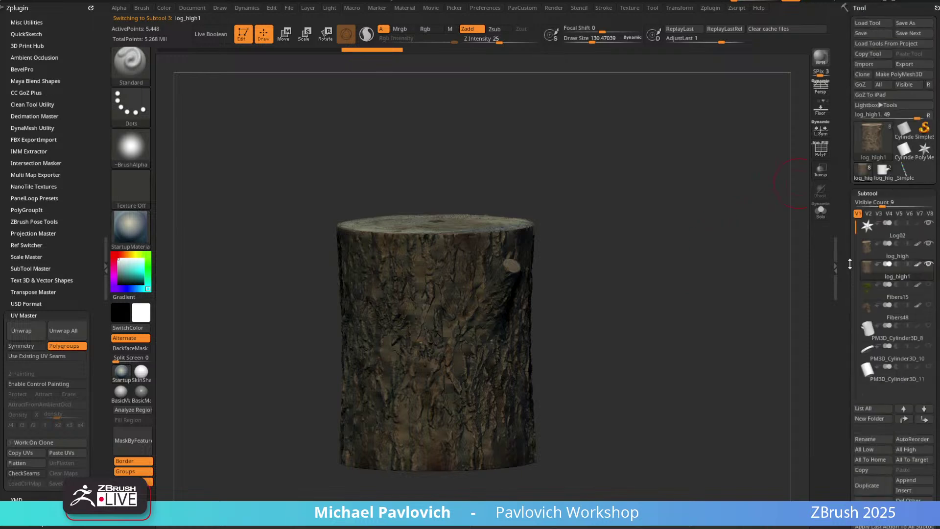
shift+click(931, 245)
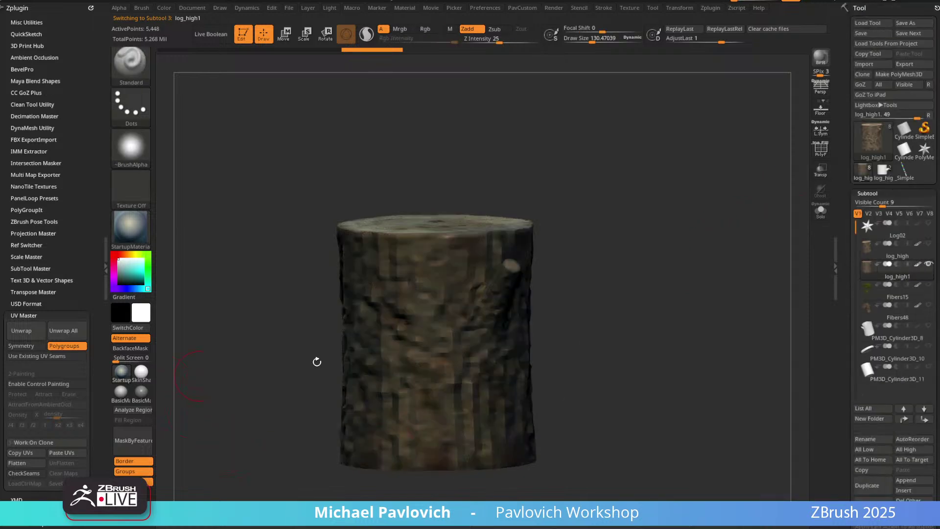
Turn on the polyframe for the duplicate and inspect its UV layout with UV Master's Flatten and UnFlatten.
click(127, 387)
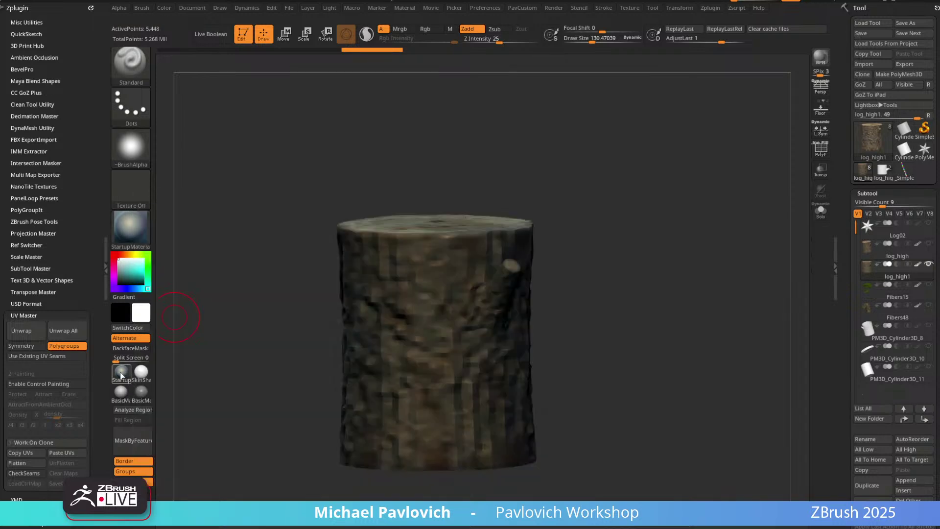
click(822, 152)
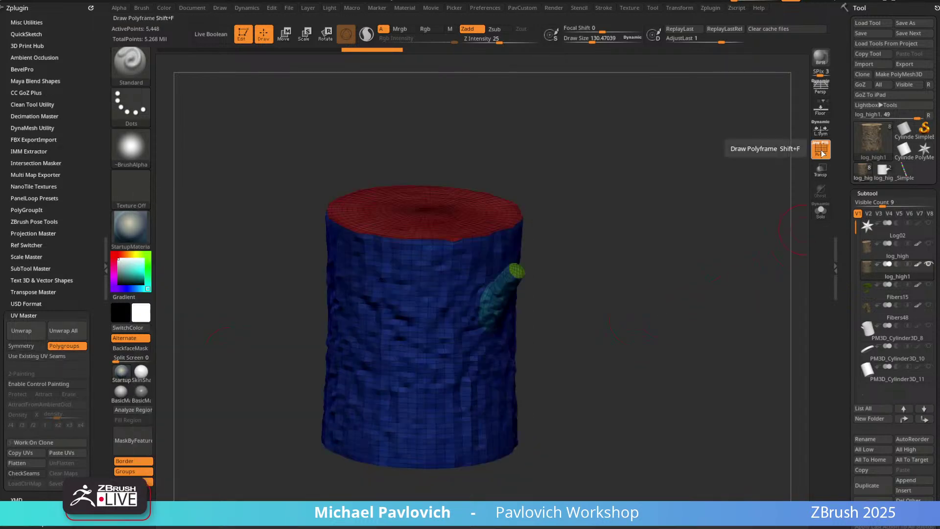
click(20, 463)
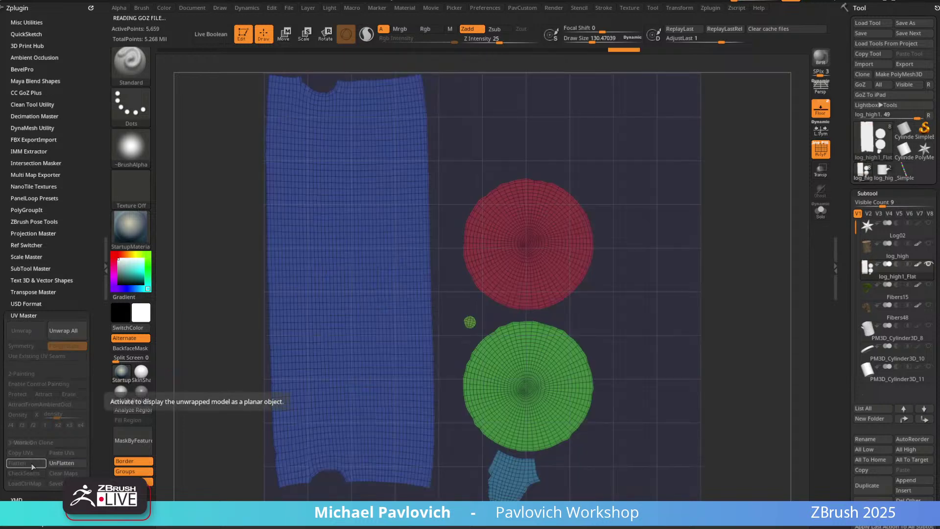
click(62, 463)
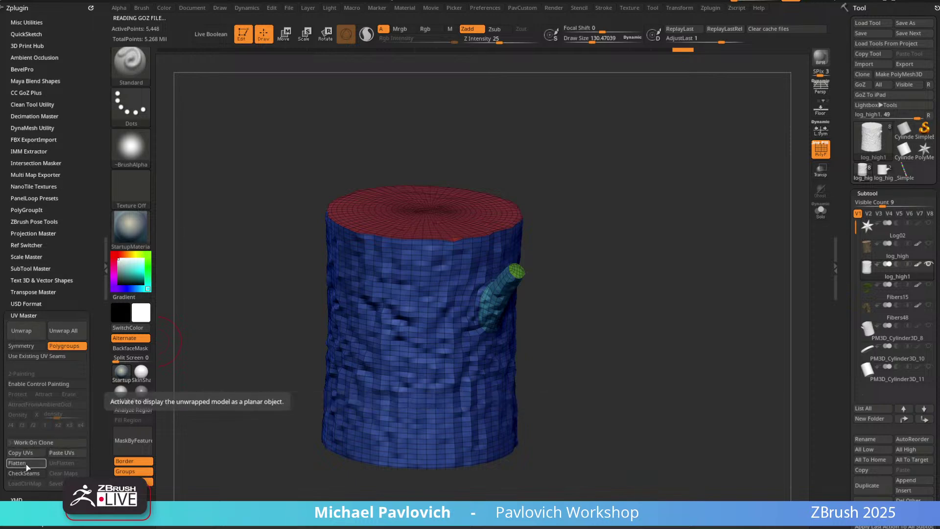
mouse_move(631, 279)
mouse_down()
mouse_move(703, 296)
mouse_move(606, 286)
mouse_up()
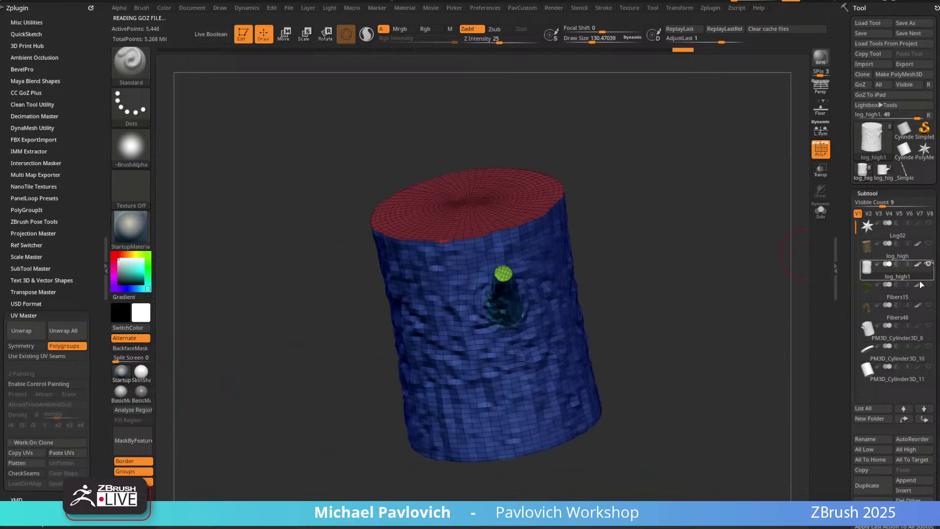
Rename the low-resolution duplicate subtool to log_low.
scroll(846, 236, down, 5)
scroll(847, 237, up, 1)
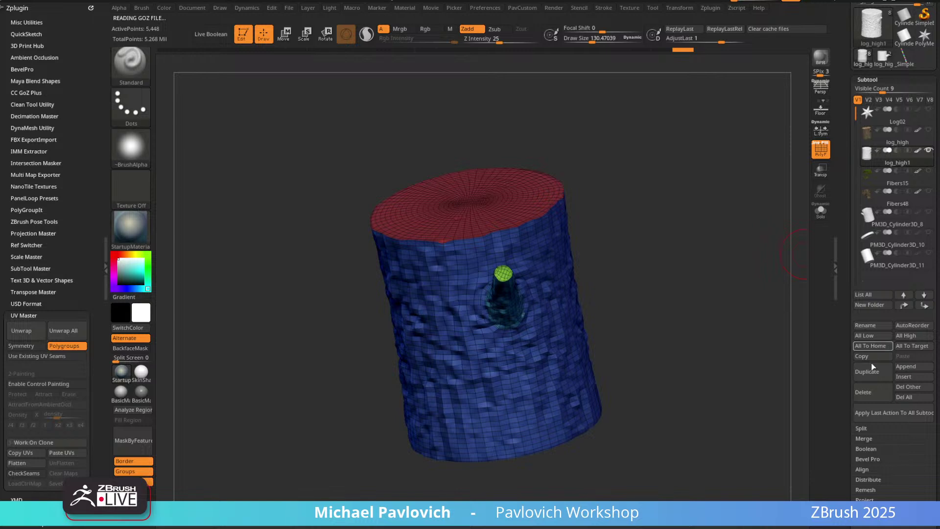
click(865, 325)
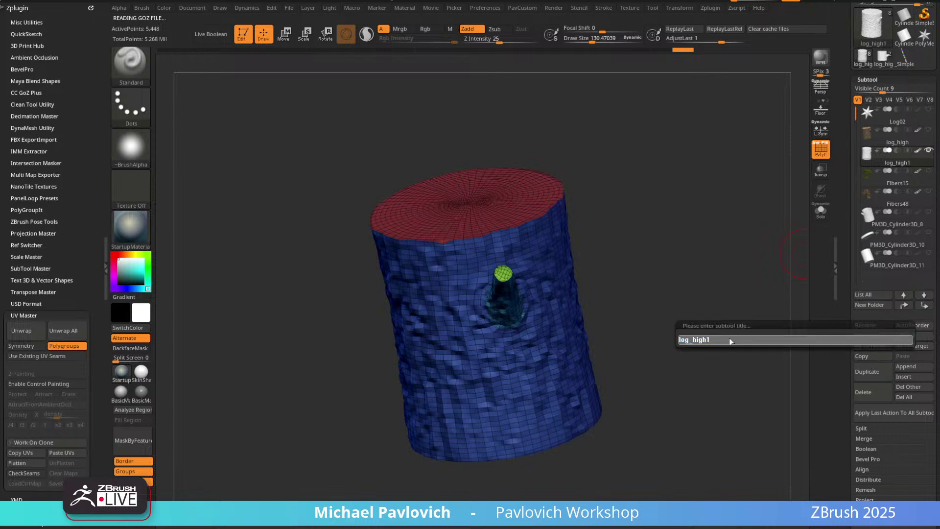
key(BackSpace)
key(BackSpace)
key(BackSpace)
key(BackSpace)
key(BackSpace)
text(low)
key(Return)
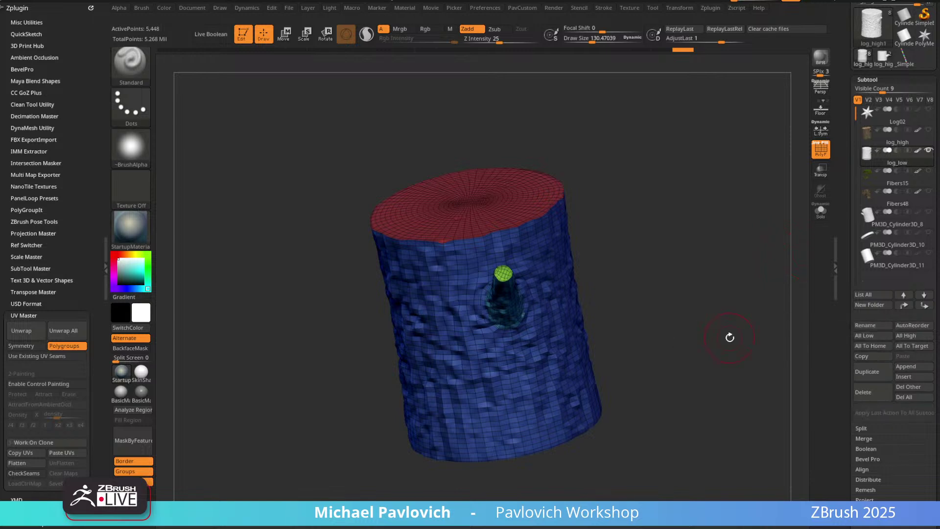
Select the log_high subtool, make it visible on its own, and turn off the polyframe.
drag(726, 325, 716, 237)
scroll(846, 249, up, 5)
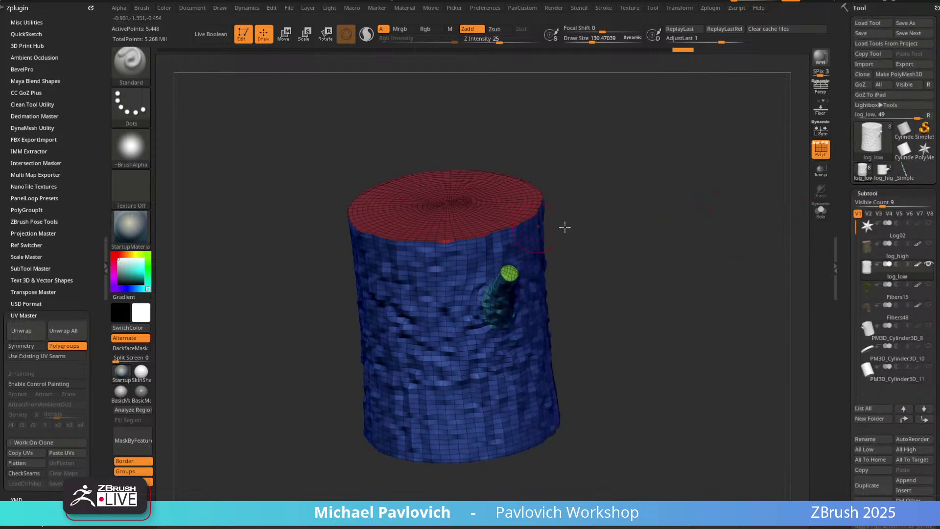
click(894, 255)
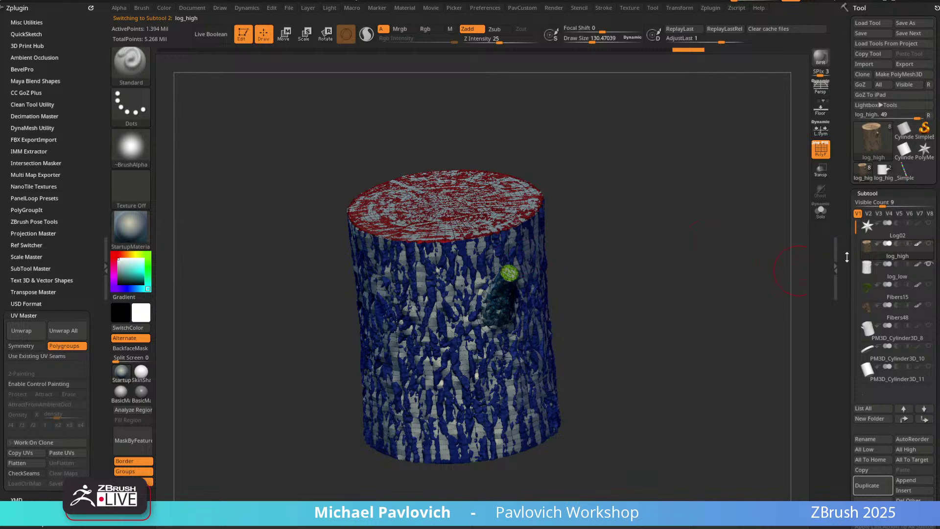
click(928, 264)
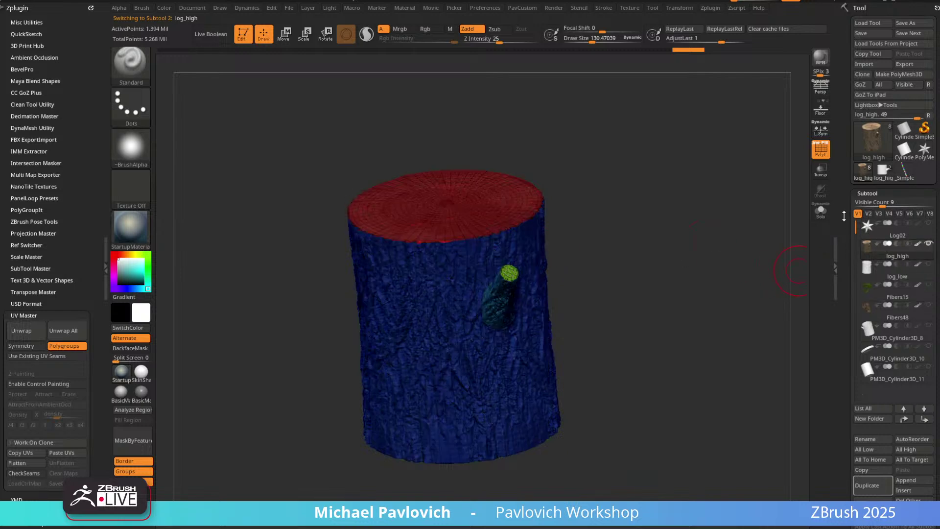
click(821, 148)
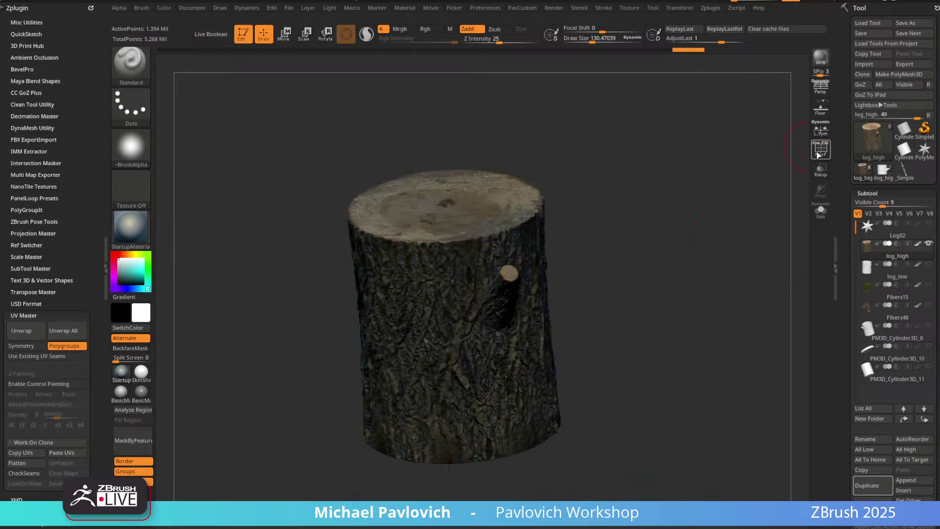
Export the log_high subtool to the Desktop as log_high.fbx, replacing the existing file, and close the Snagit editor and updater windows.
click(906, 65)
double_click(294, 149)
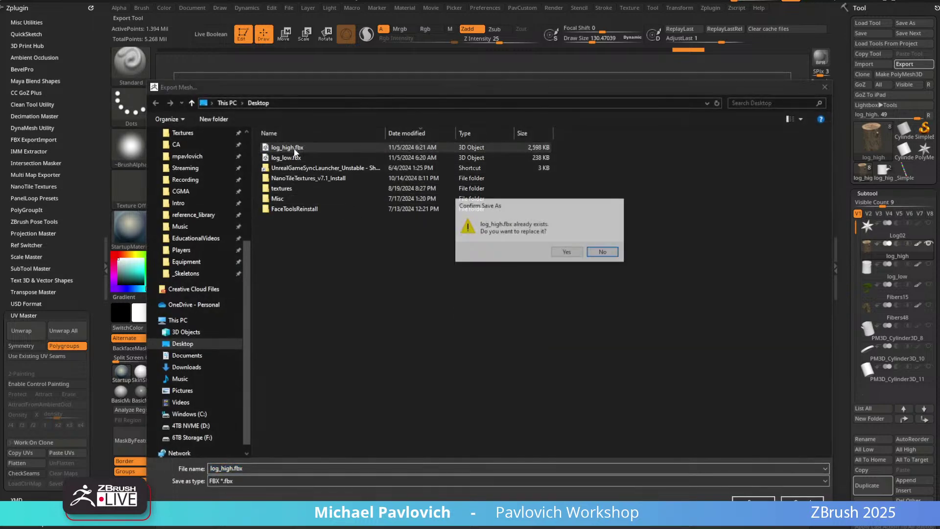
click(561, 251)
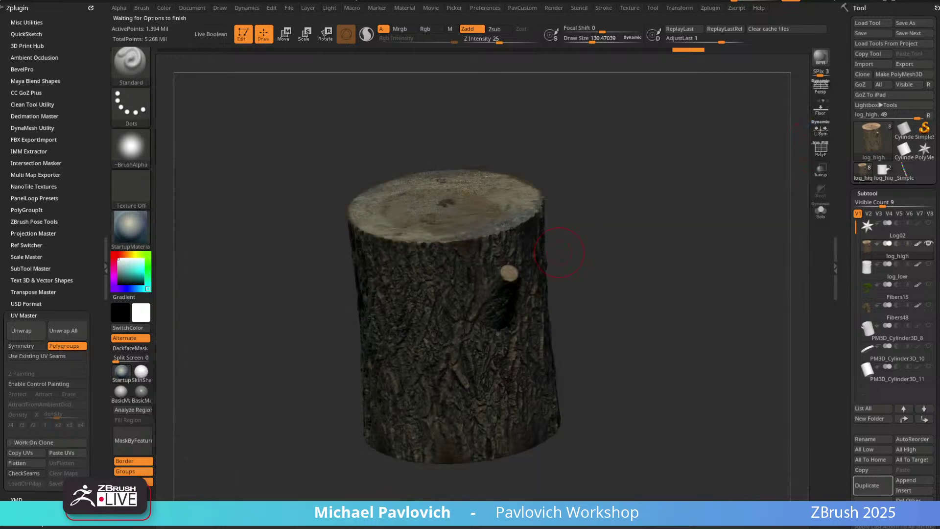
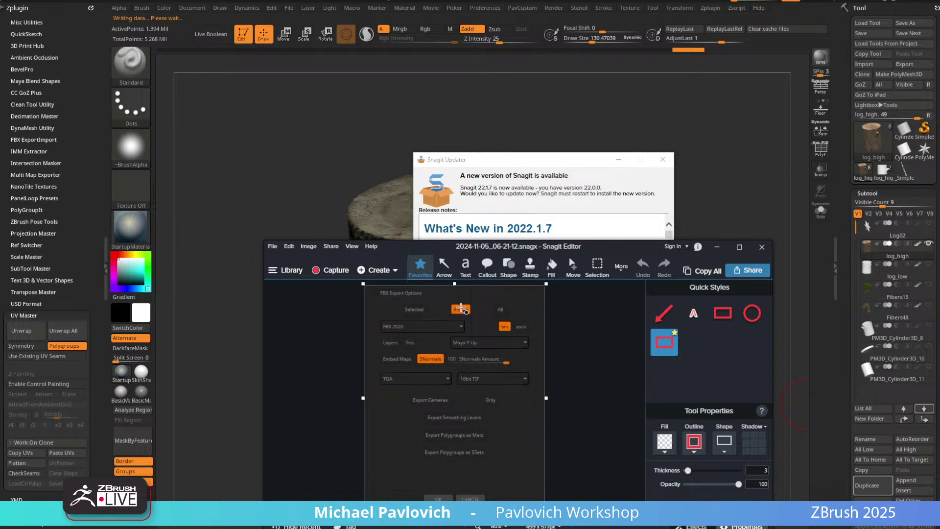
click(762, 246)
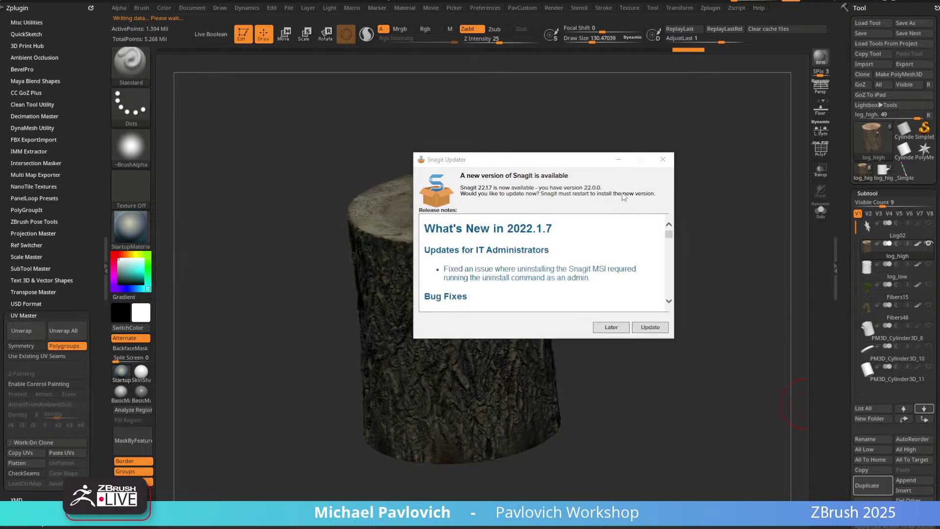
click(662, 159)
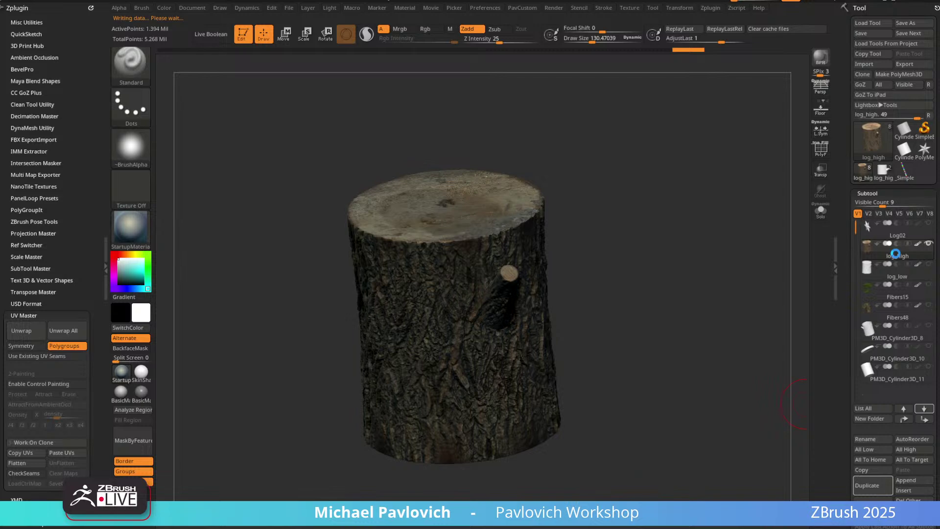
click(897, 257)
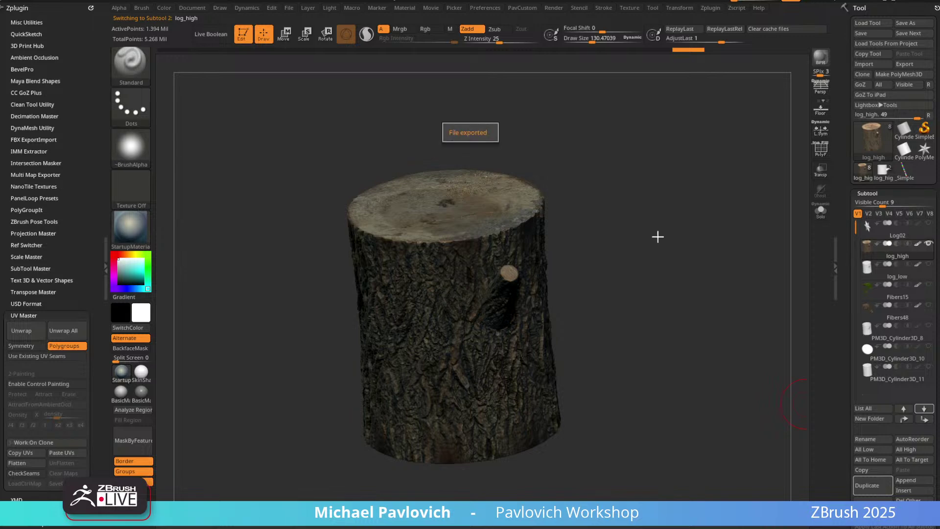
Select the log_low subtool and export it to the Desktop as log_low.fbx, replacing the existing file.
drag(657, 235, 904, 277)
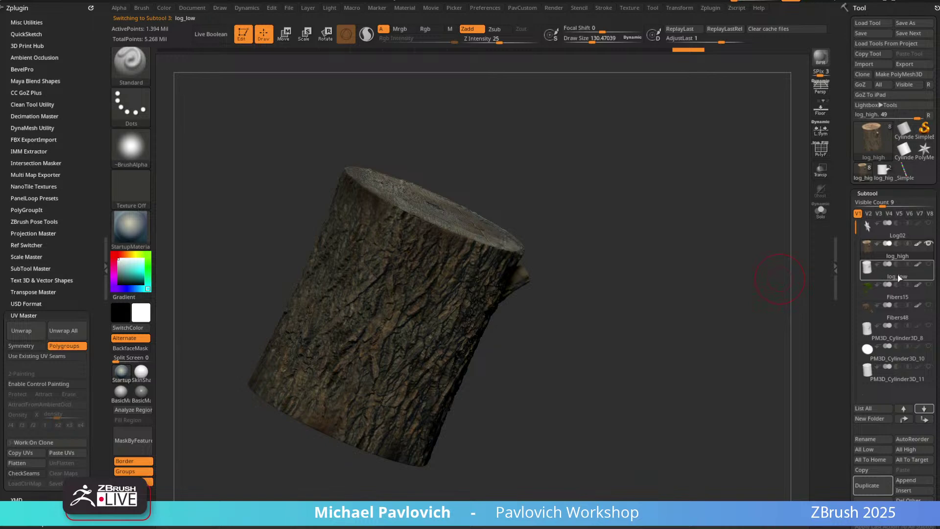
click(905, 274)
drag(793, 251, 669, 257)
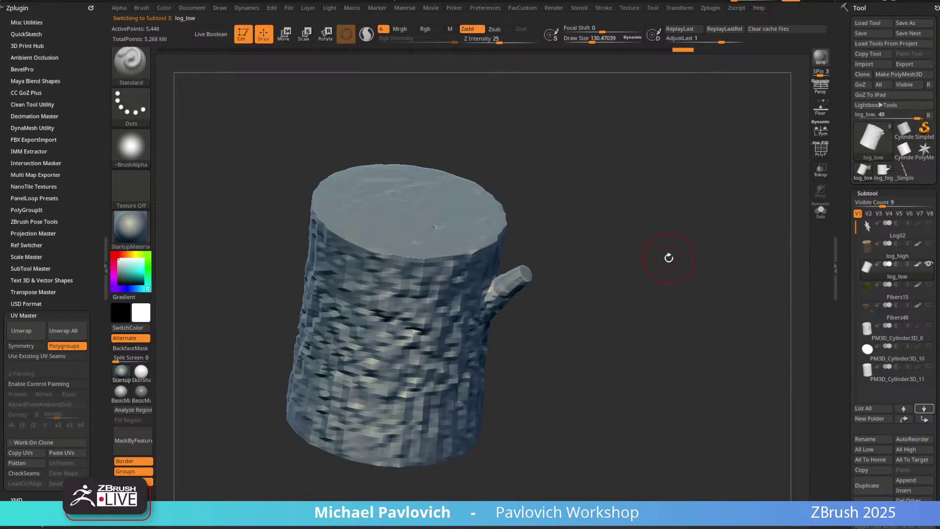
click(910, 66)
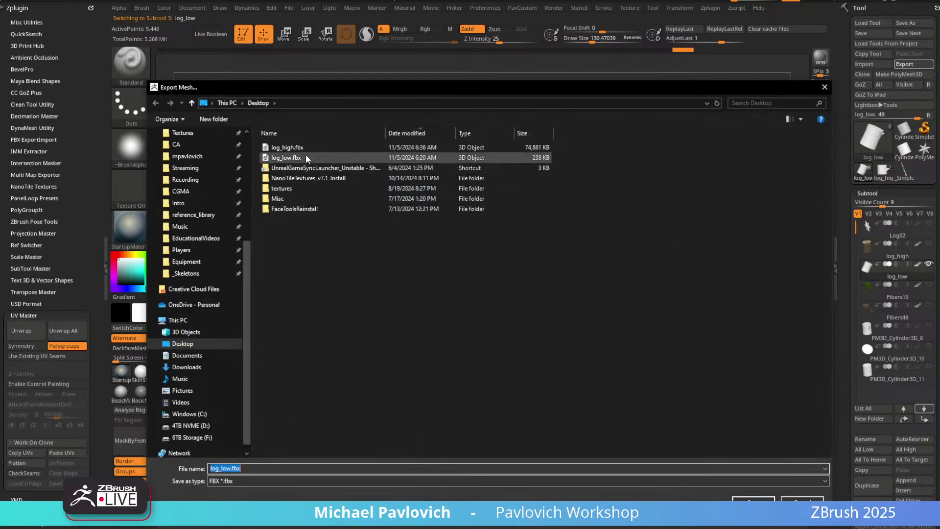
double_click(306, 157)
click(569, 251)
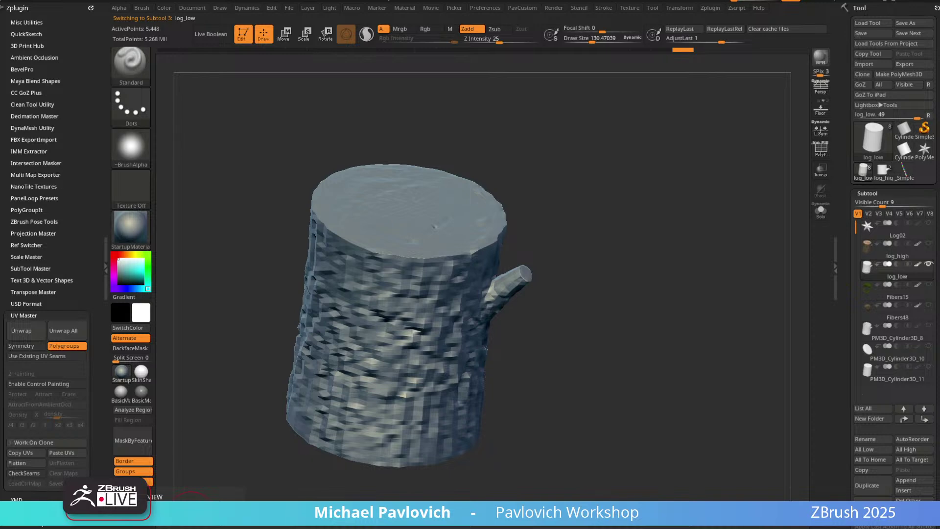
Switch to Substance 3D Painter and create a new project from log_low.fbx, discarding the changes to the open project.
click(154, 514)
click(10, 21)
click(22, 28)
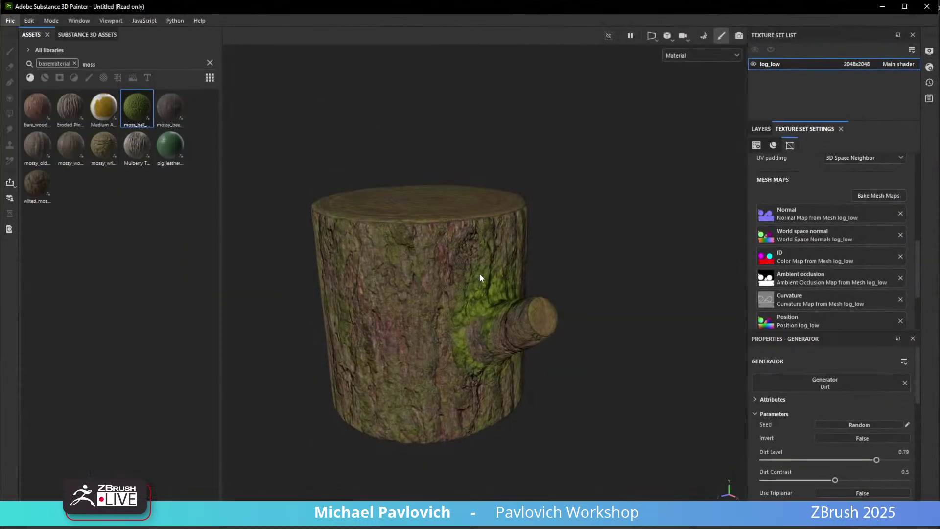
click(574, 157)
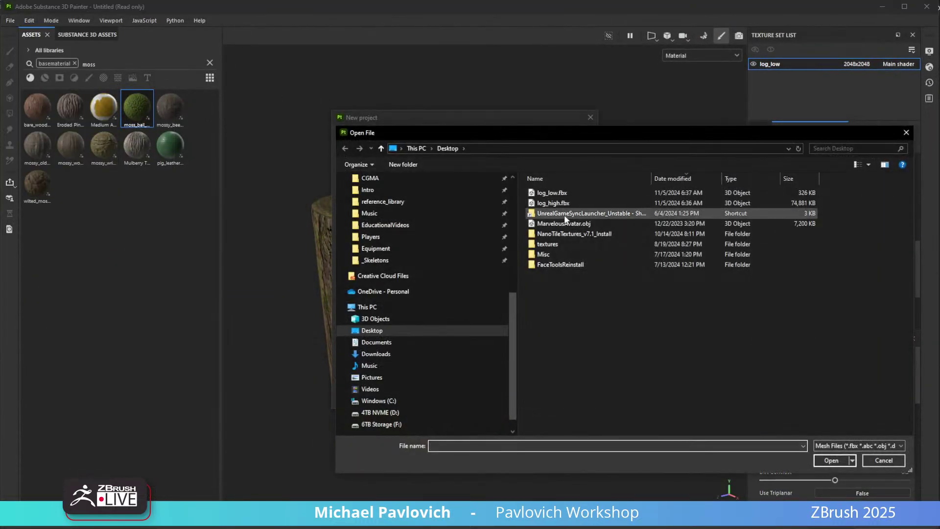
double_click(551, 182)
click(511, 398)
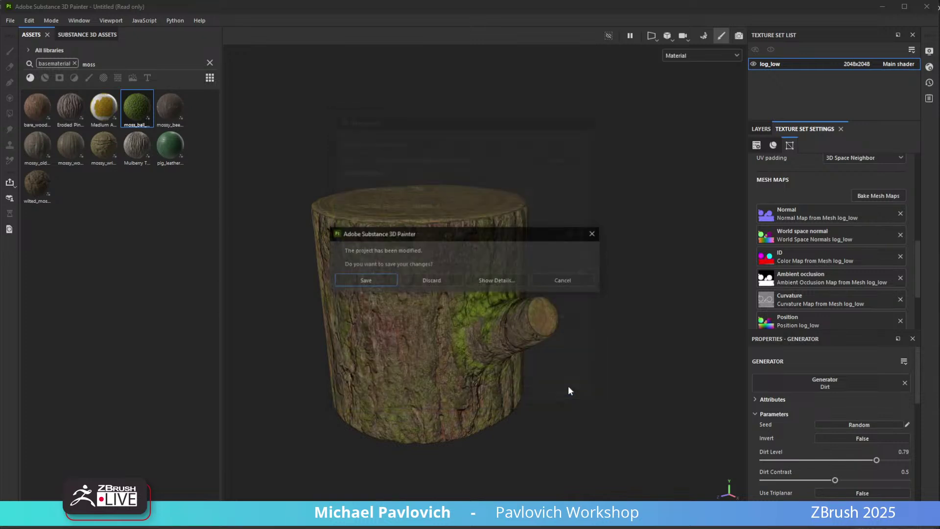
click(425, 280)
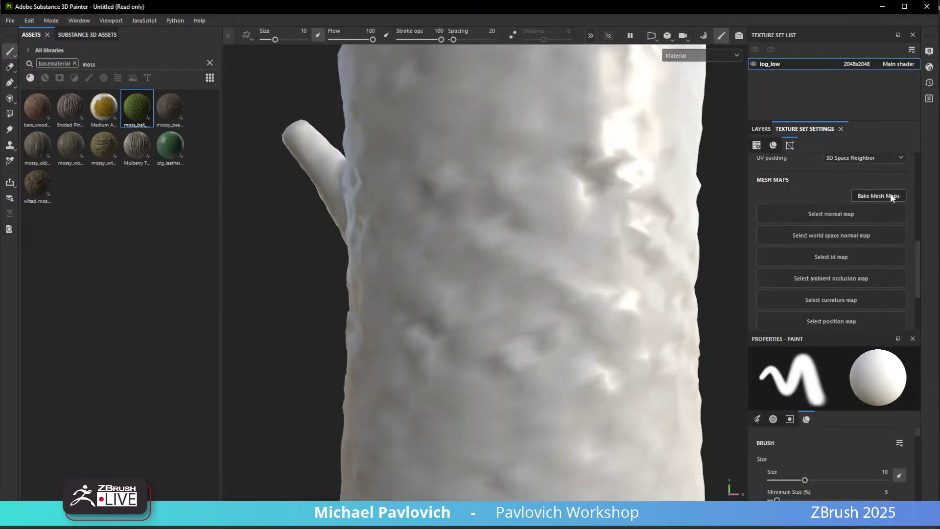
Open mesh map baking for log_low and load log_high.fbx as the high definition mesh.
click(891, 196)
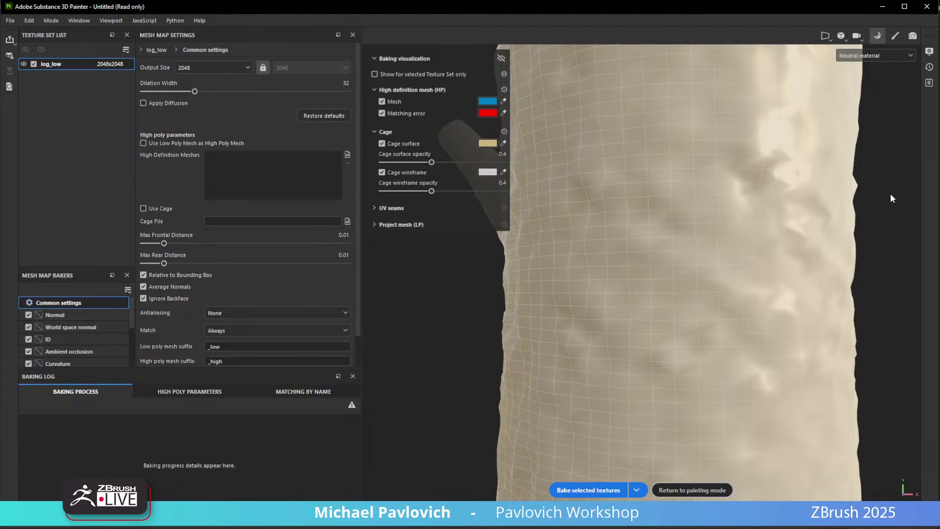
click(348, 154)
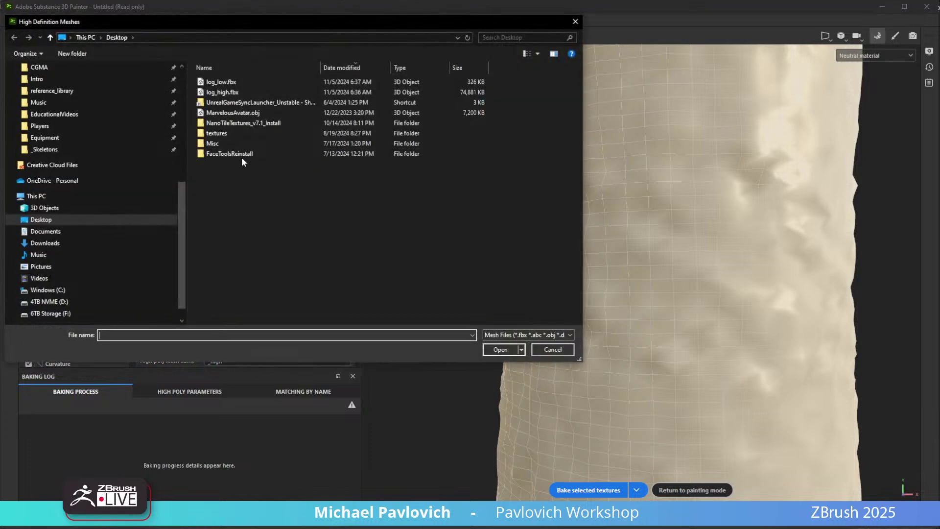
double_click(220, 92)
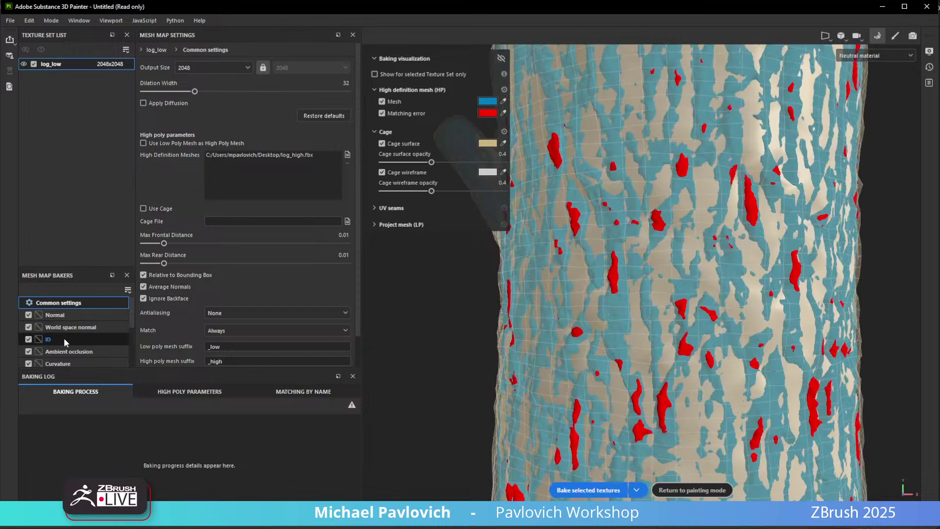
Set the ID map baker's color source to Vertex Color.
click(63, 340)
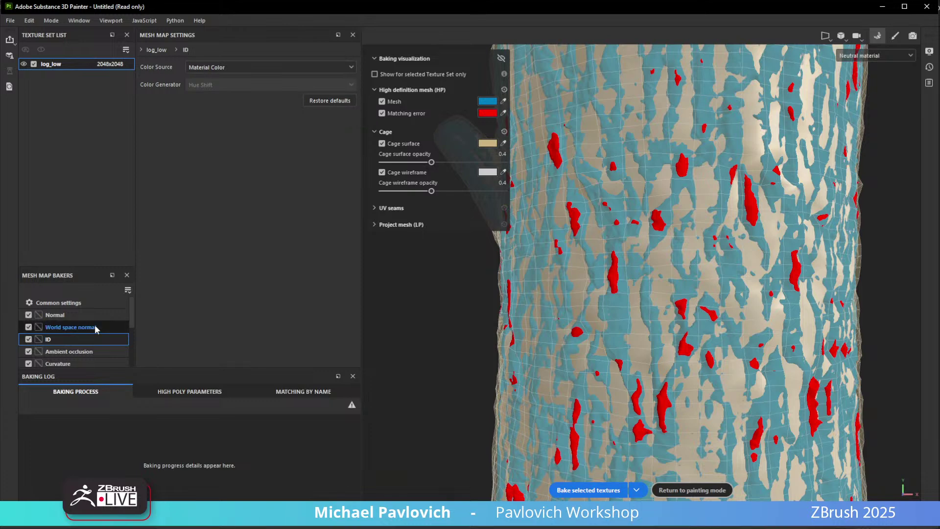
click(219, 67)
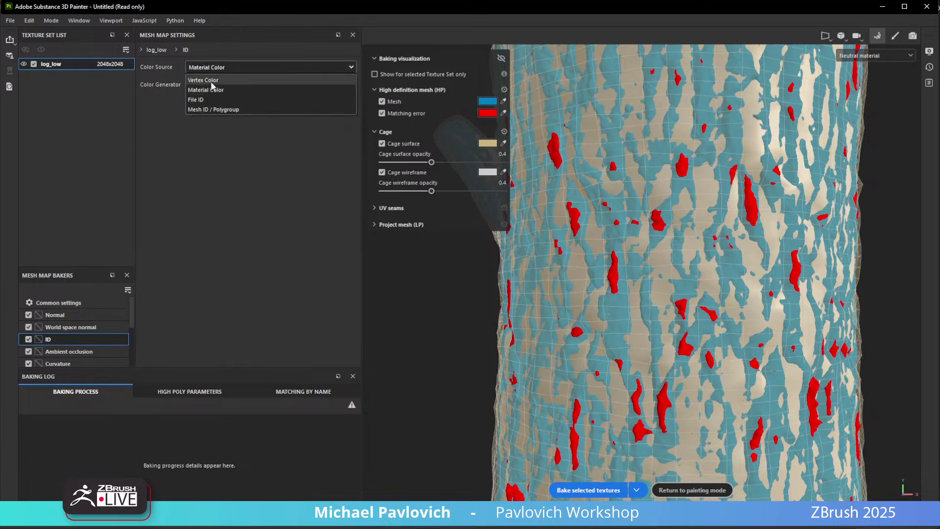
click(211, 80)
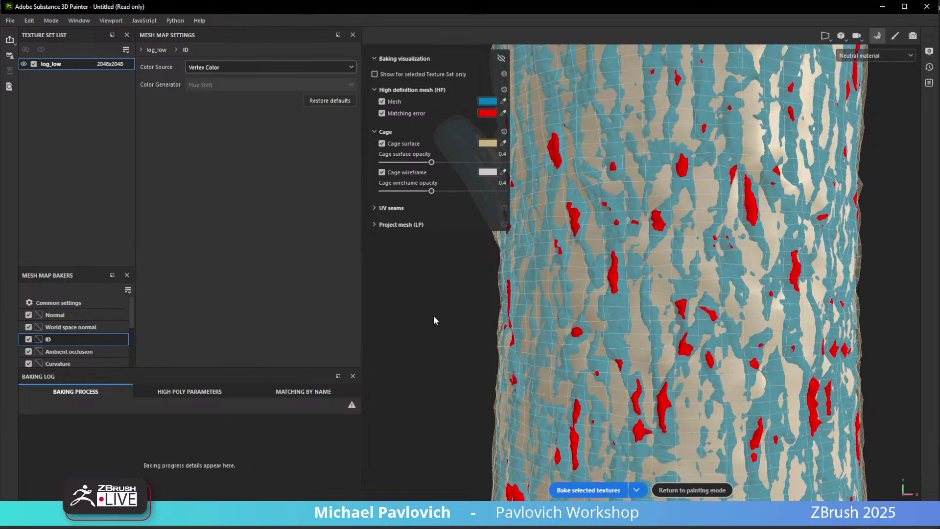
alt+right_drag(434, 317, 451, 266)
alt+drag(450, 266, 709, 306)
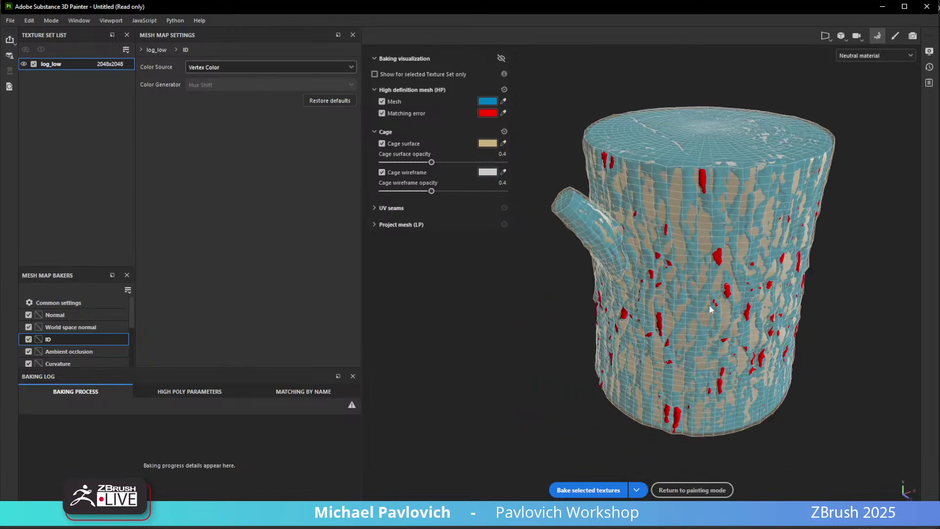
Set the bake's Max Frontal Distance to 0.0308 in the common settings and check the cage around the log.
click(52, 303)
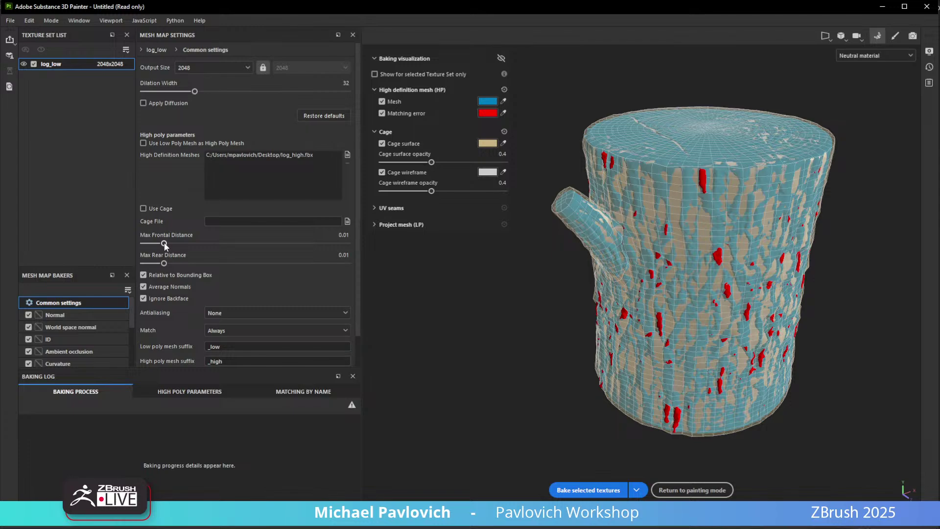
drag(165, 246, 180, 243)
alt+drag(602, 284, 746, 236)
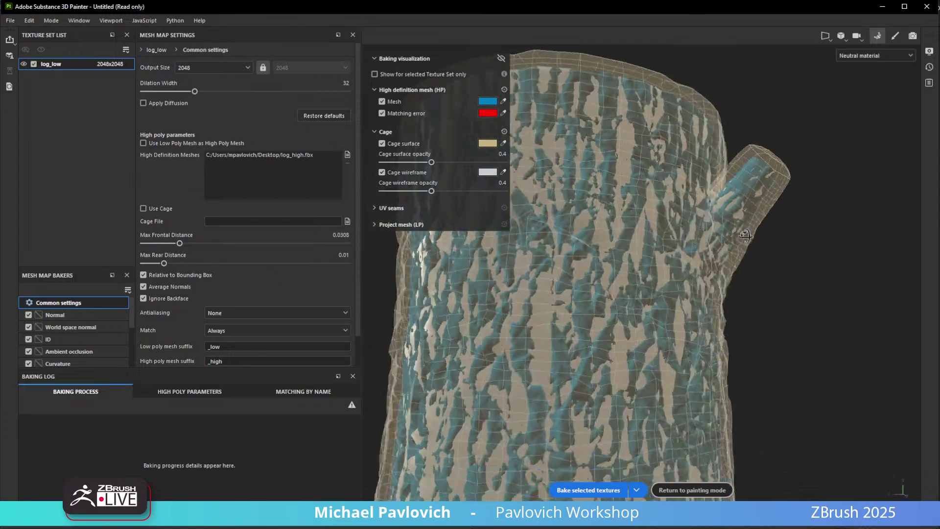
key(f)
Bake the mesh maps for the log_low texture set, return to painting mode, and inspect the baked log.
click(588, 490)
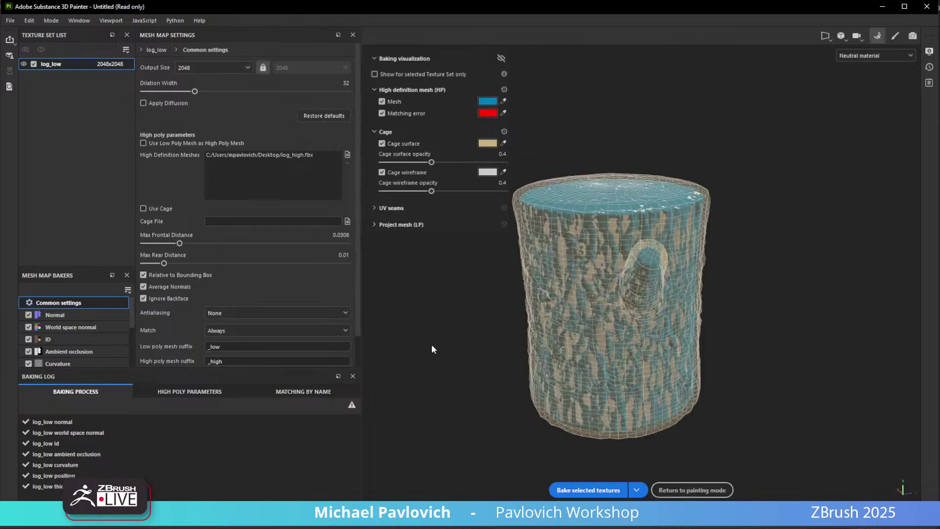
click(692, 490)
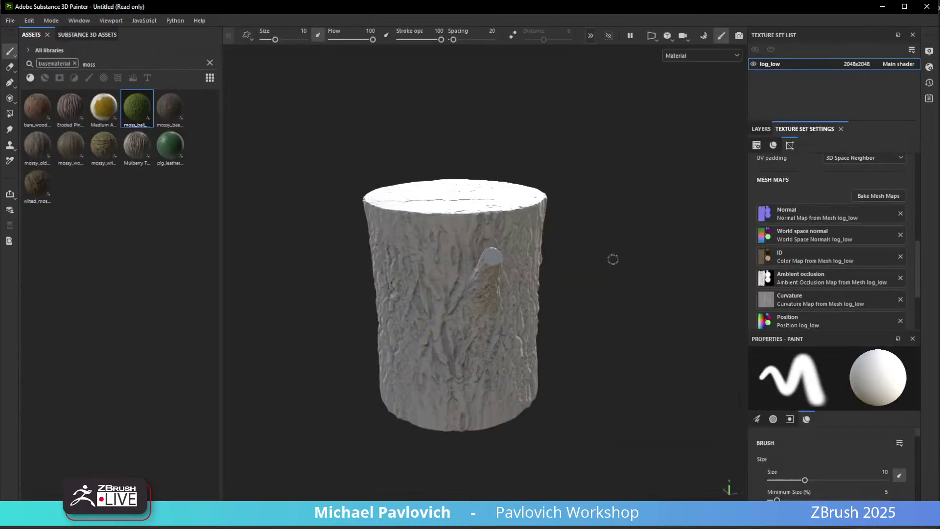
mouse_move(613, 260)
alt+mouse_down()
mouse_move(646, 260)
mouse_move(590, 276)
alt+mouse_up()
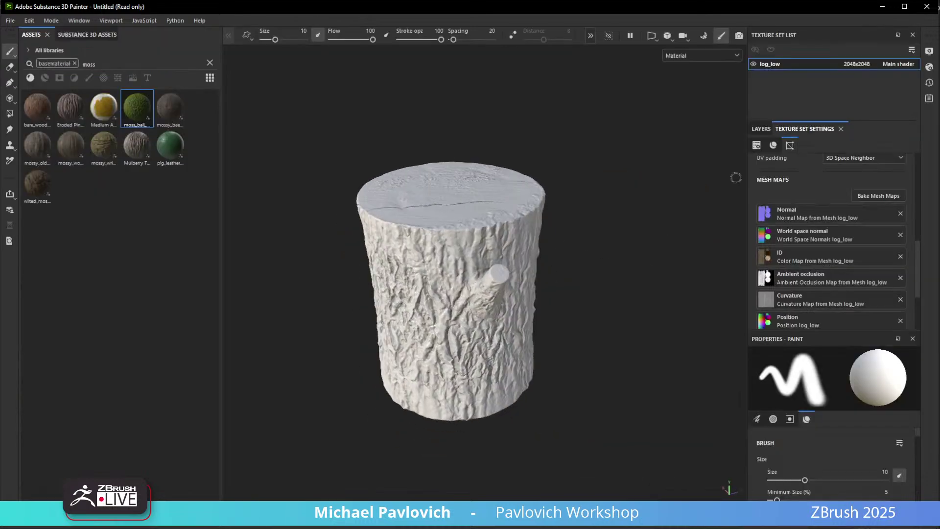
Add a fill layer above Layer 1 and name it "color".
click(761, 129)
click(870, 144)
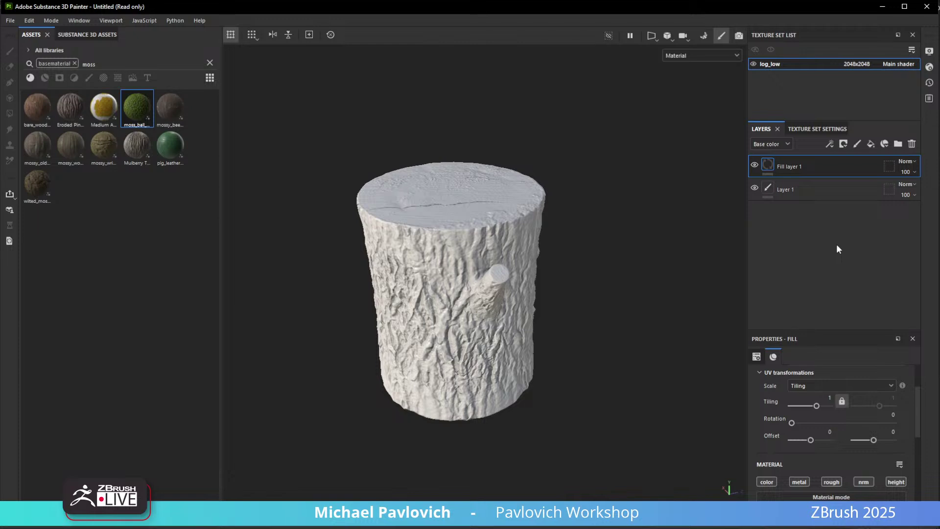
double_click(790, 166)
text(color)
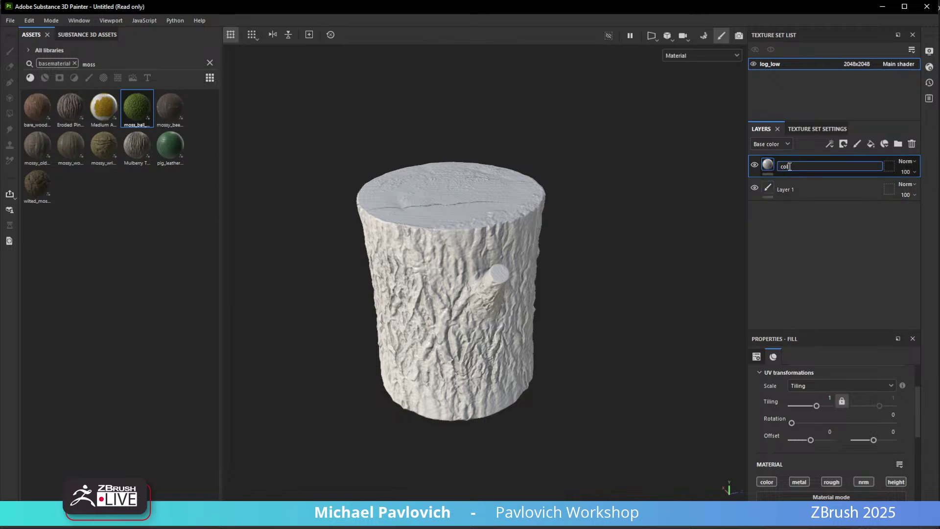
key(Return)
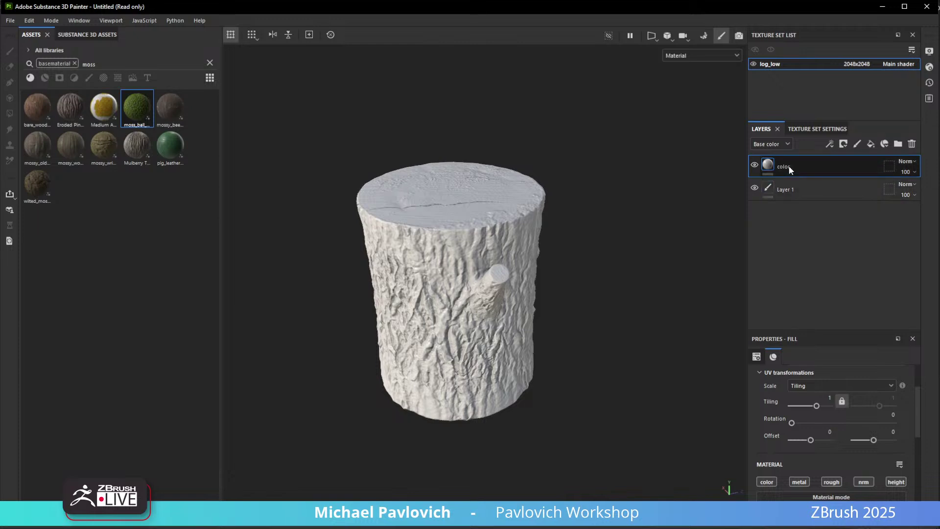
Remove the basematerial filter, search the assets for "project", and select the Color Map from Mesh log_low.
click(75, 63)
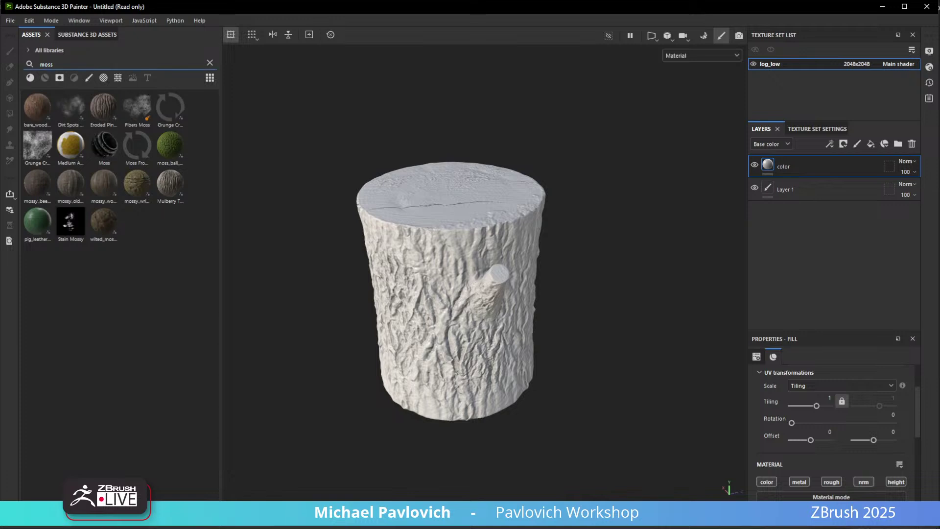
double_click(63, 64)
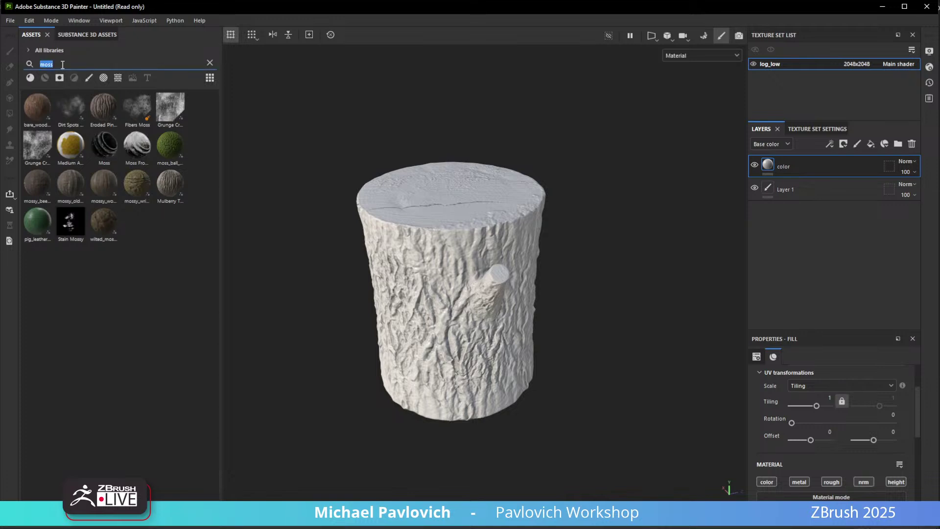
text(project)
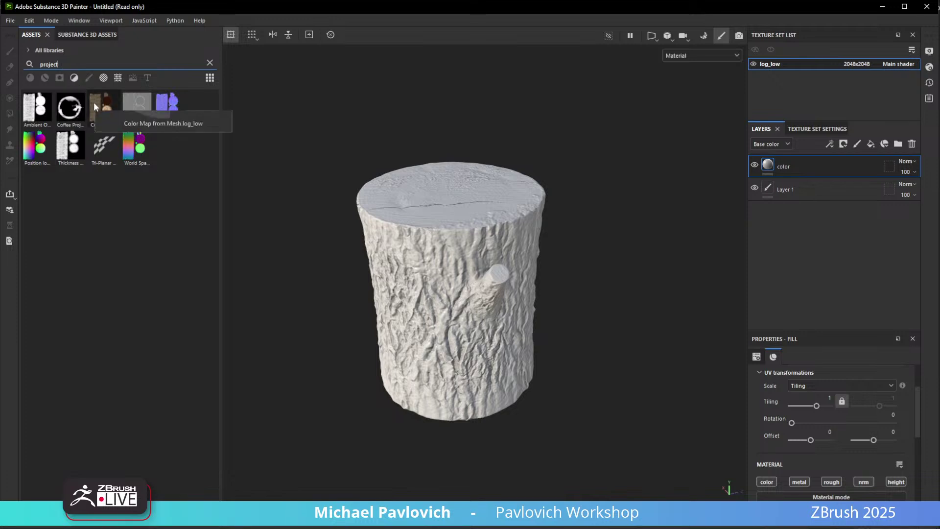
click(95, 103)
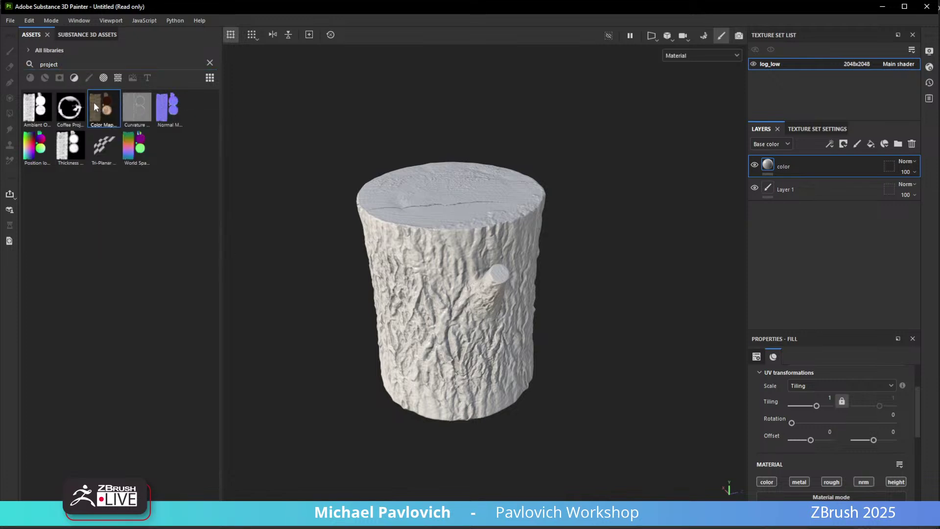
Disable the metal, rough, nrm and height channels on the "color" fill layer, leaving only color enabled.
scroll(795, 472, down, 3)
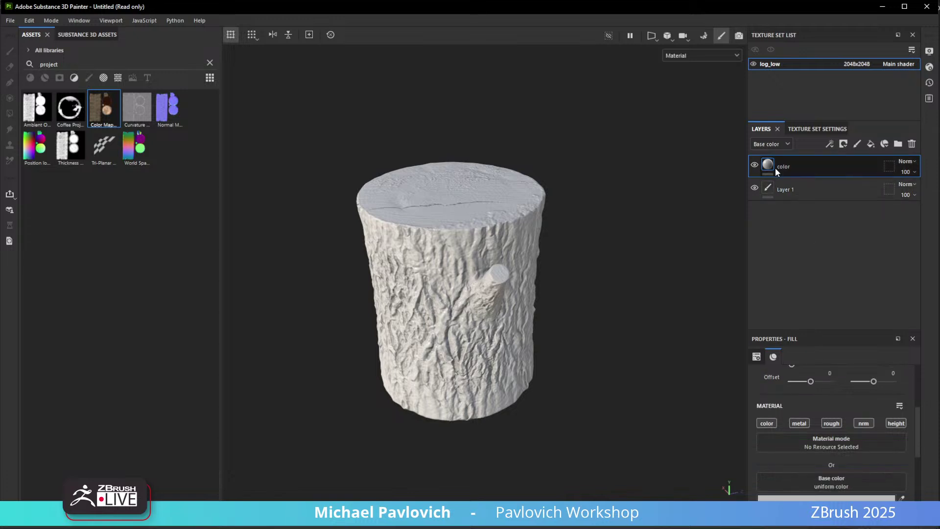
click(800, 423)
click(831, 424)
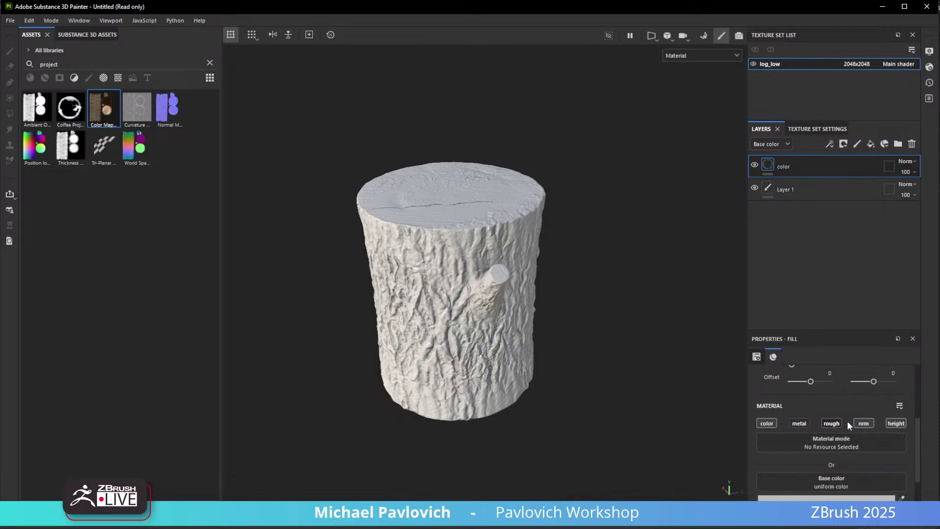
click(864, 424)
click(896, 423)
Assign the Color Map from Mesh log_low as the fill layer's base color and inspect the colored log.
scroll(808, 419, down, 2)
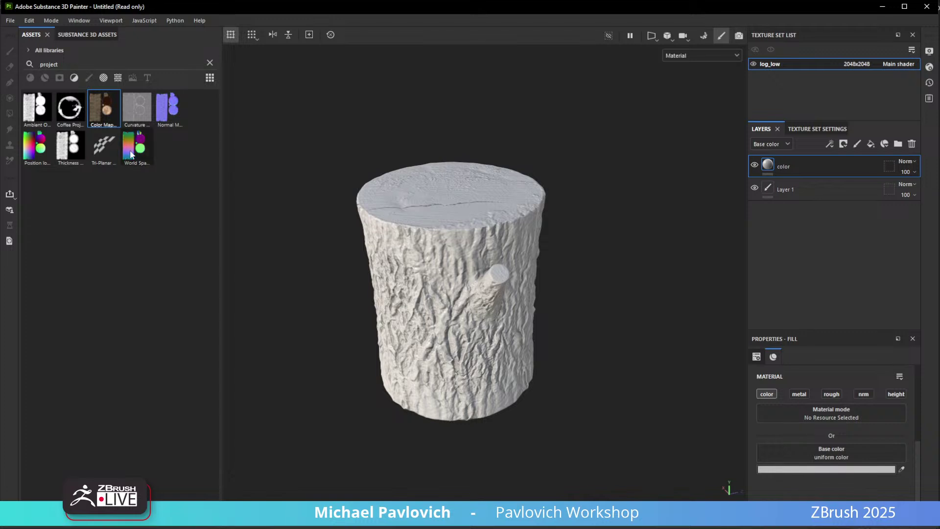
drag(136, 147, 825, 449)
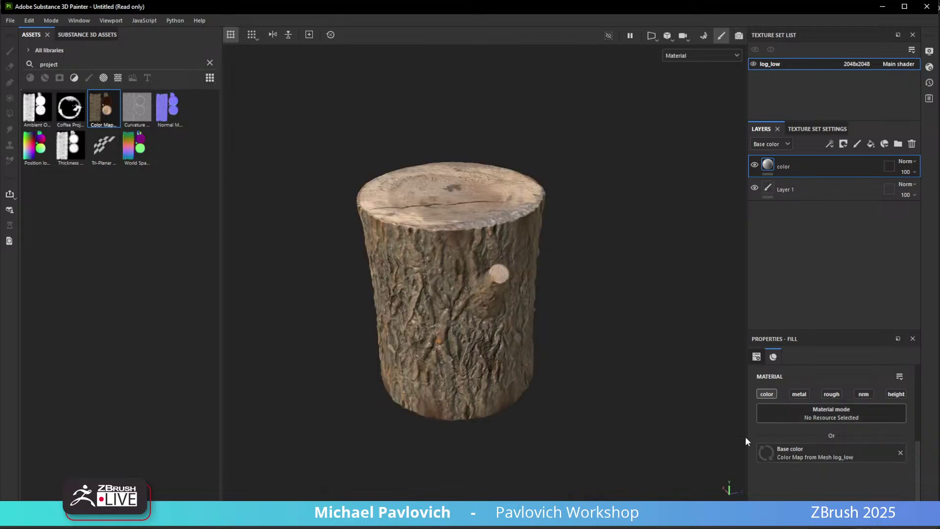
alt+drag(632, 313, 661, 261)
shift+right_drag(661, 265, 632, 280)
alt+drag(632, 280, 650, 315)
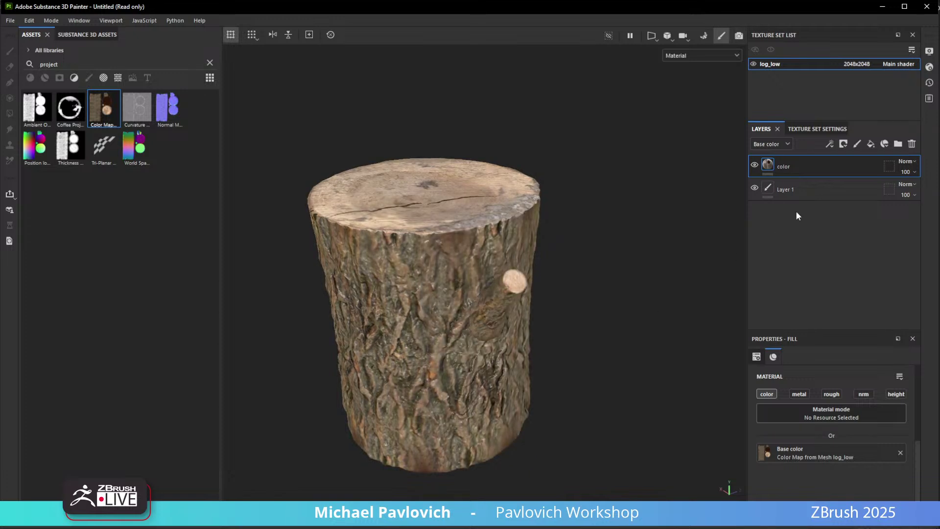
Add a fill layer above the "color" layer and name it "roughness".
click(870, 144)
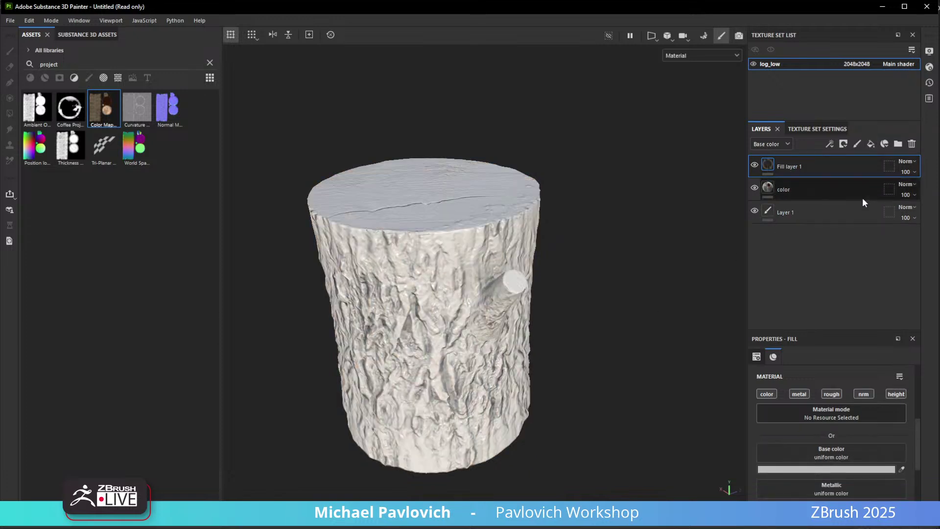
double_click(797, 167)
text(roughnes)
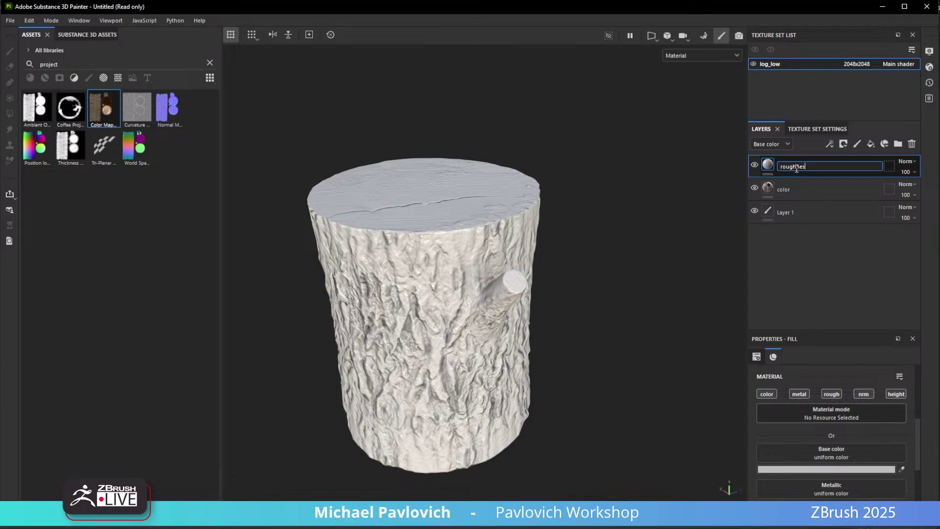
text(s)
key(Return)
alt+drag(583, 147, 589, 125)
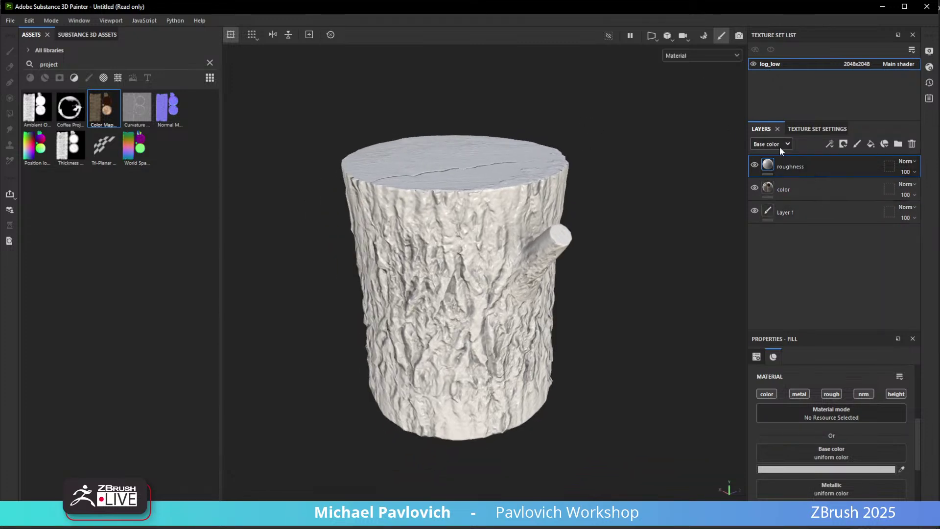
Limit the "roughness" fill layer to the rough channel and display only Roughness in the viewport.
click(831, 395)
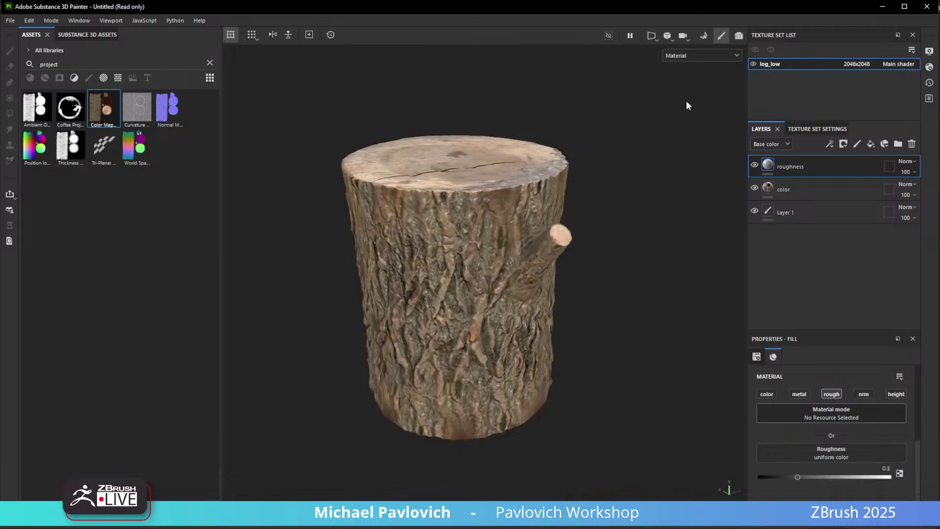
click(689, 56)
click(686, 117)
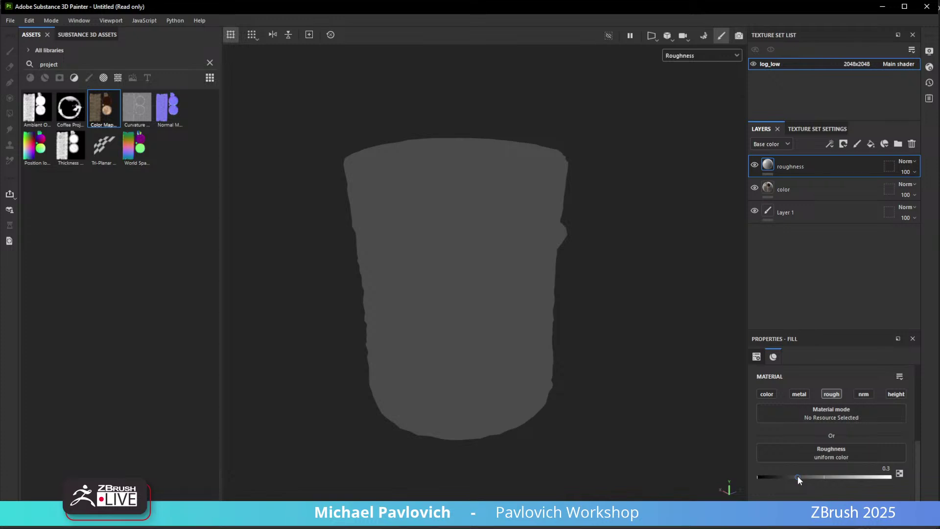
Set the "roughness" layer's roughness value to 0.6095 and add a black mask to the layer.
drag(796, 478, 837, 478)
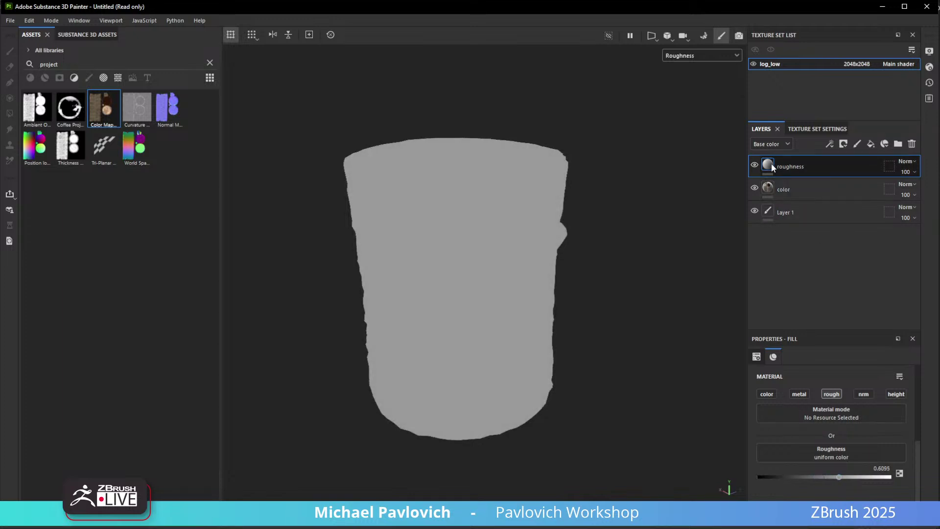
right_click(772, 165)
click(811, 182)
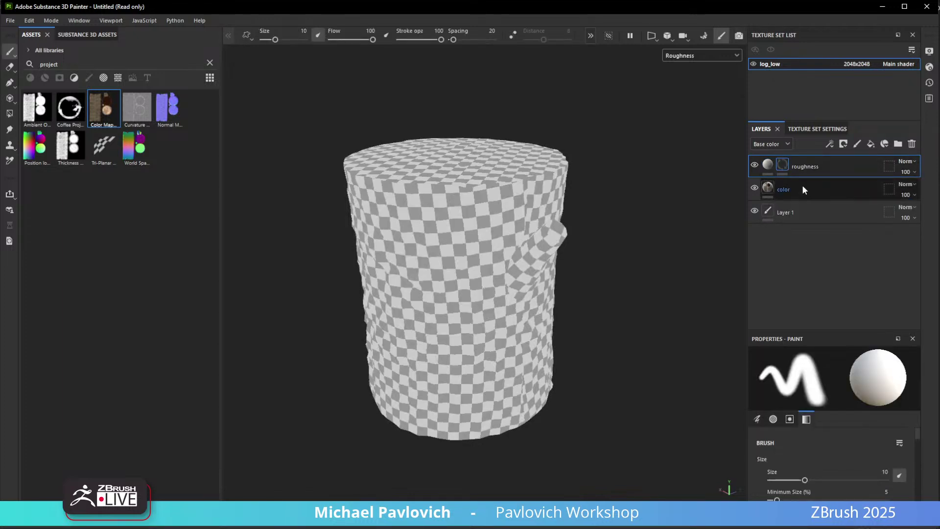
right_click(783, 164)
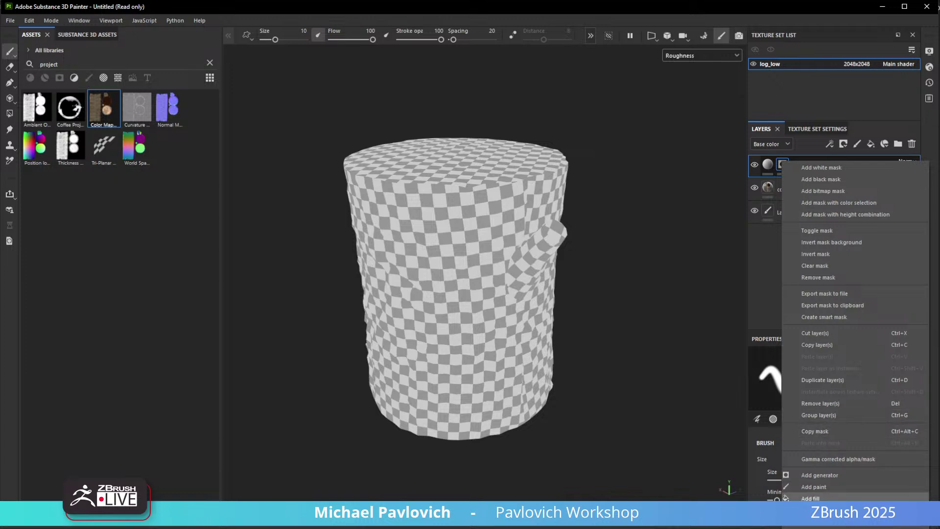
click(814, 511)
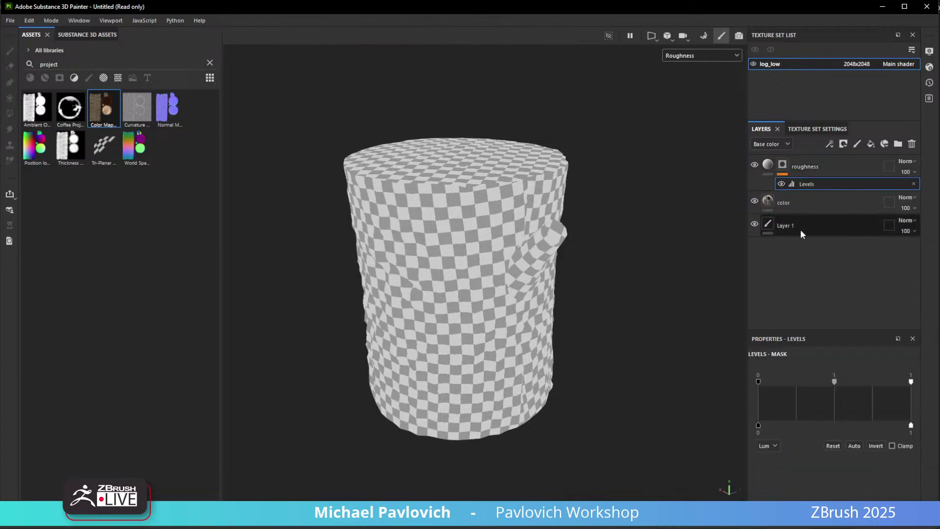
click(914, 184)
Add a fill to the "roughness" layer's mask and assign the Curvature Map from Mesh log_low as its grayscale.
right_click(784, 166)
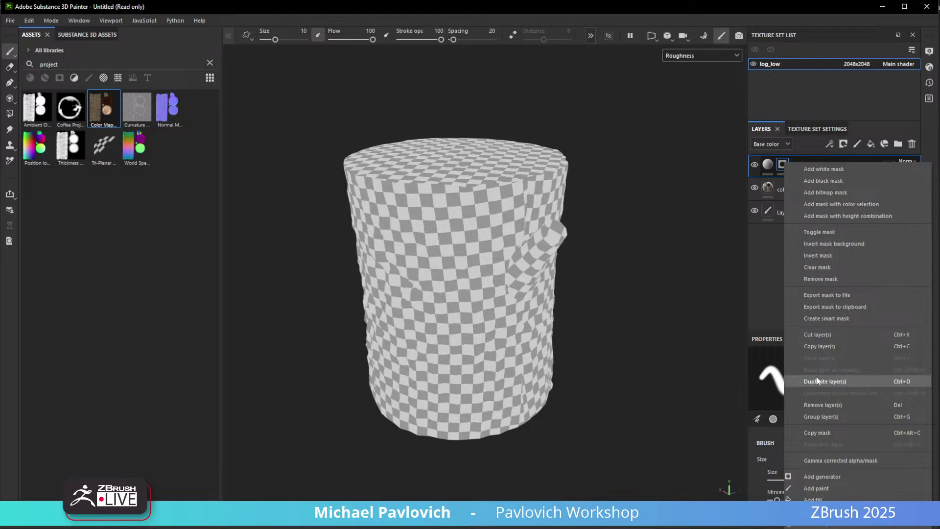
click(814, 498)
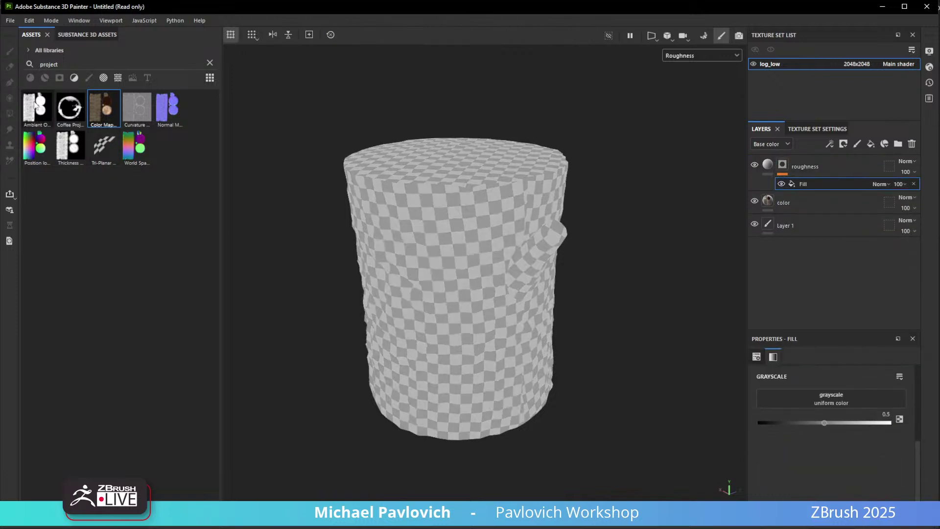
mouse_move(35, 104)
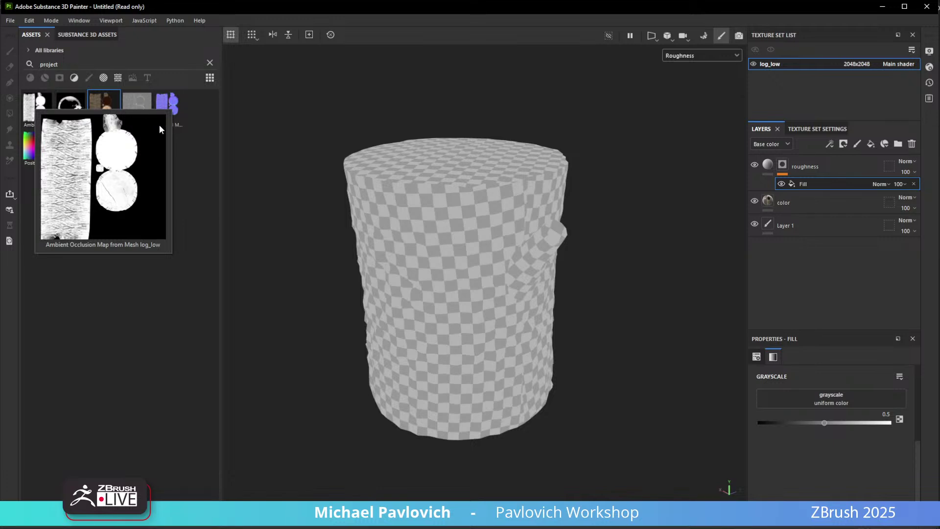
mouse_move(129, 101)
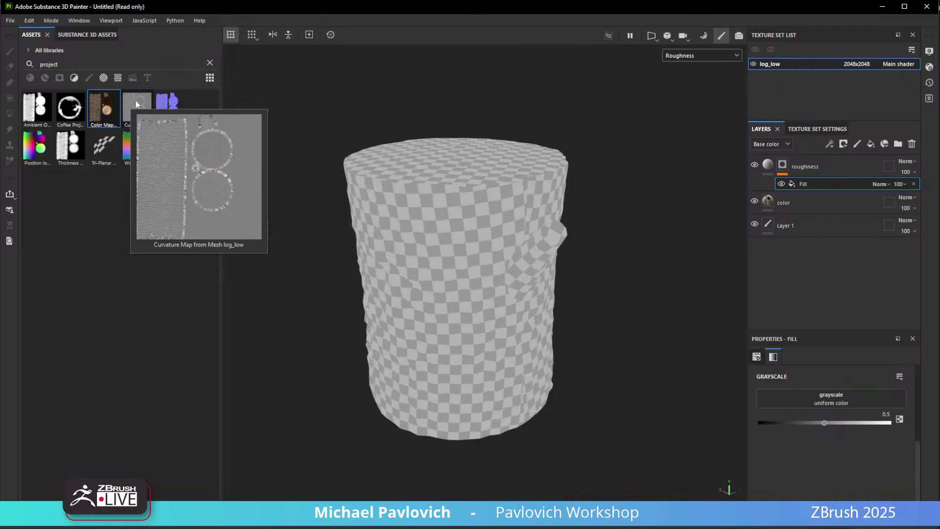
drag(135, 99, 786, 402)
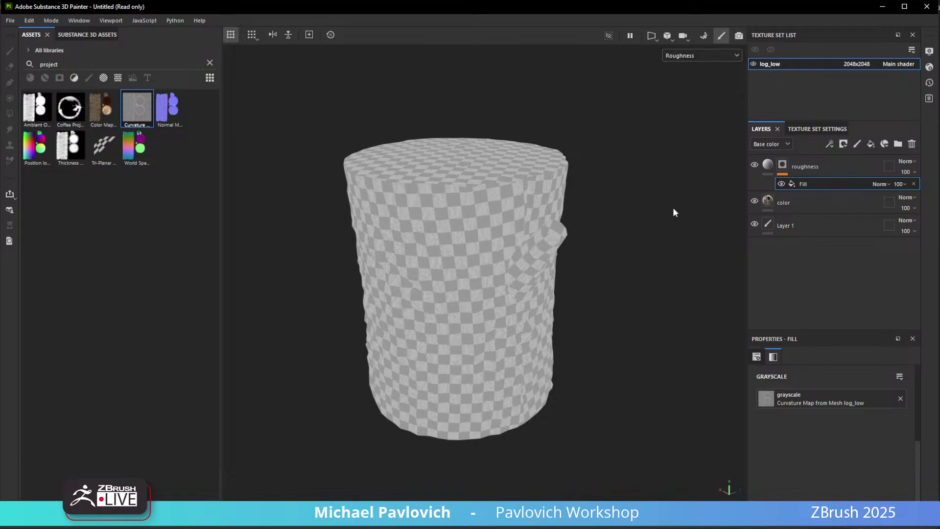
Switch the layer stack to the Roughness channel and toggle the "roughness" layer's visibility to compare its effect.
click(786, 145)
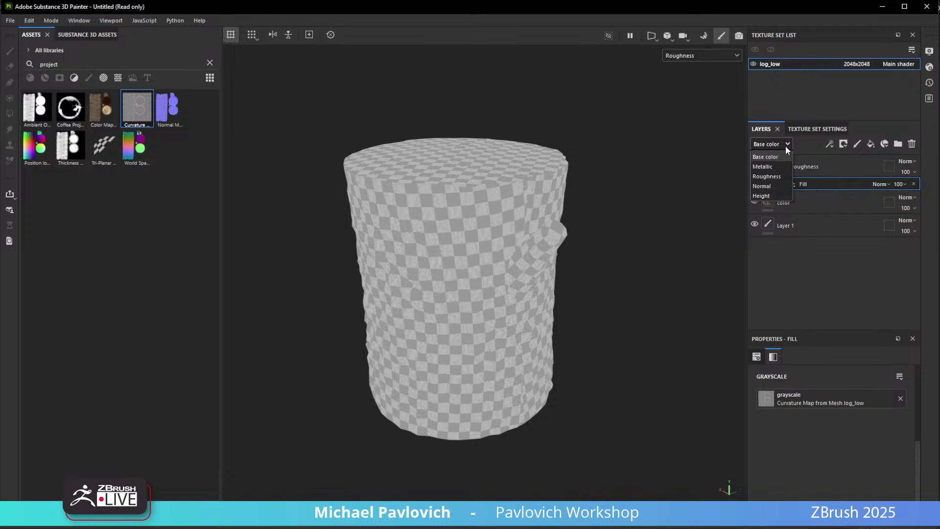
click(776, 177)
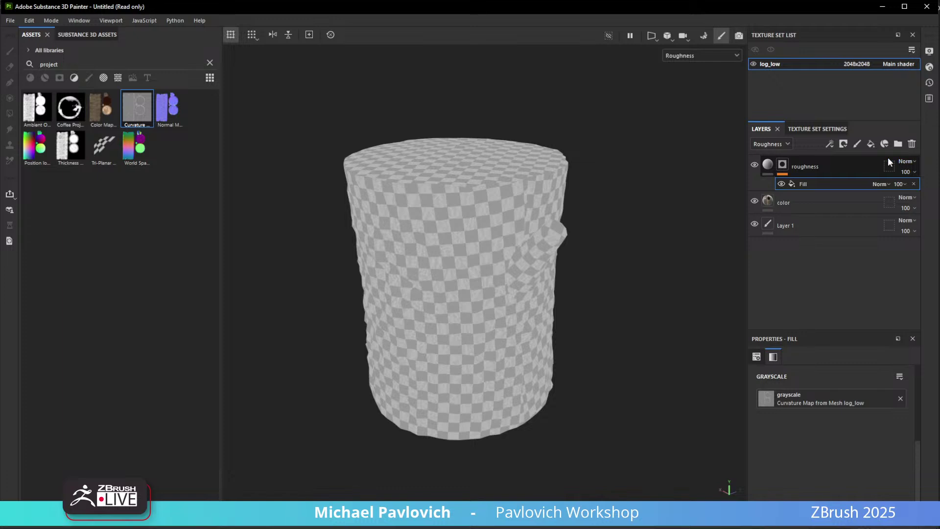
mouse_move(678, 189)
alt+mouse_down()
mouse_move(718, 200)
mouse_move(644, 191)
mouse_move(667, 195)
alt+mouse_up()
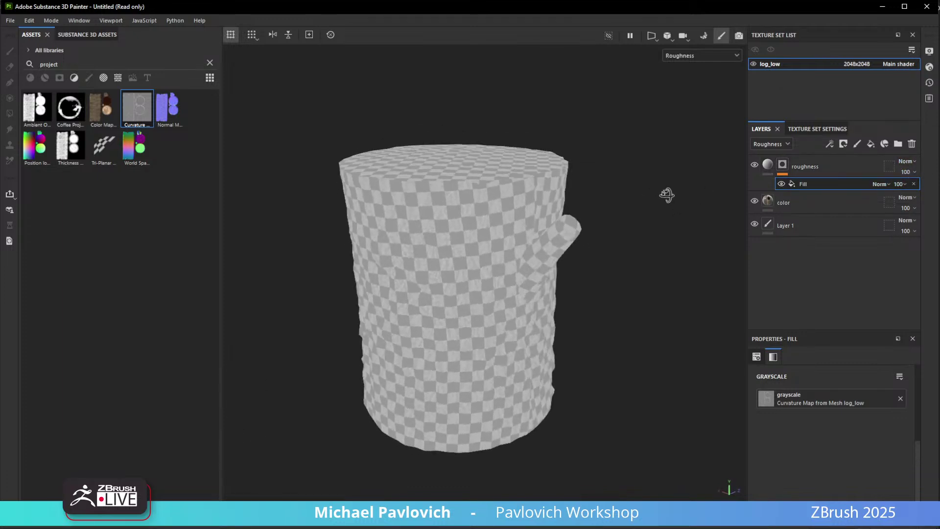
click(754, 165)
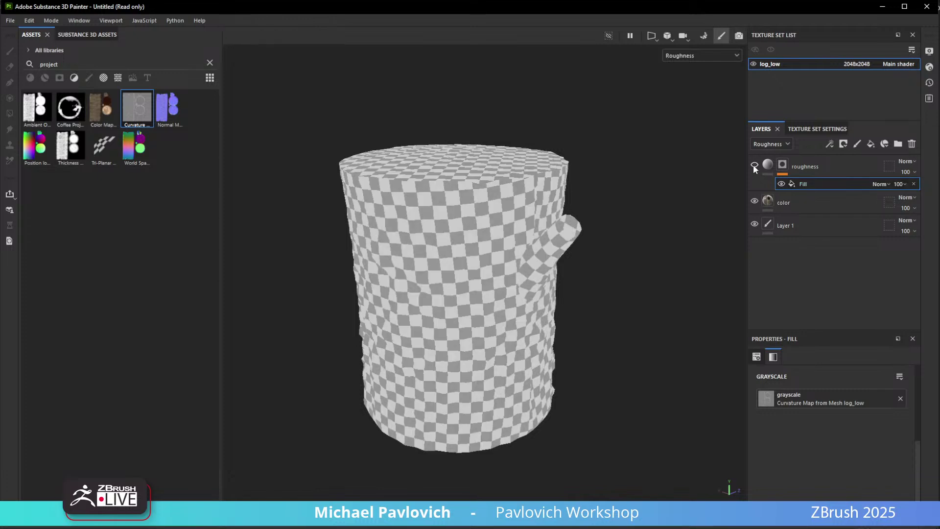
click(754, 165)
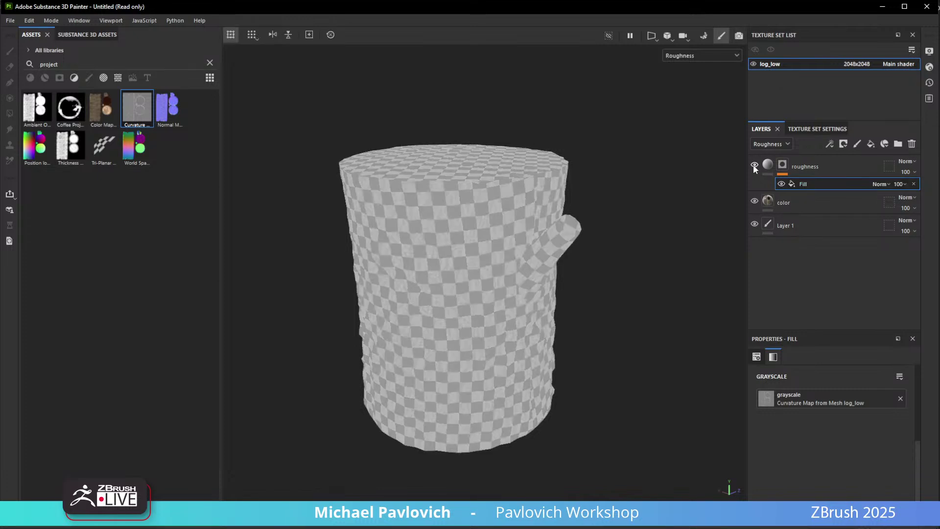
Add a Levels effect above the curvature fill in the "roughness" mask and adjust its input and output range handles.
right_click(816, 180)
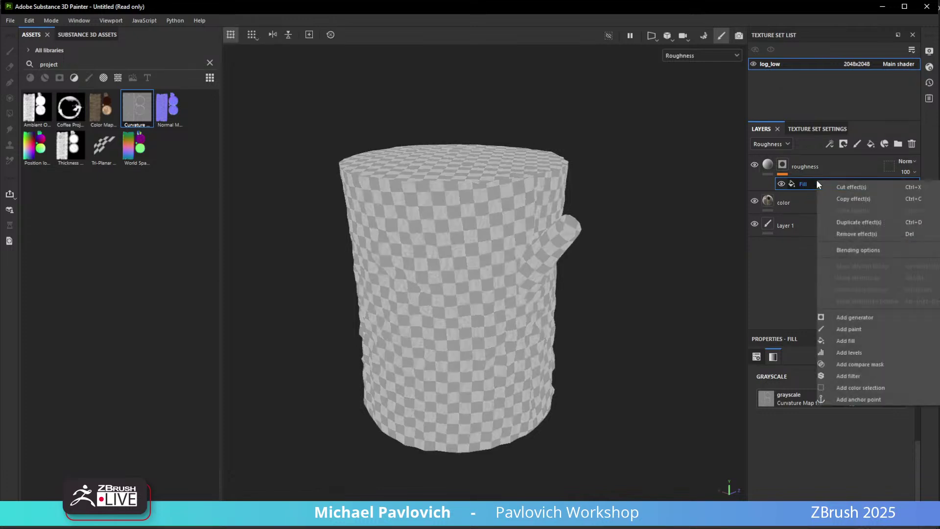
click(856, 353)
mouse_move(912, 384)
mouse_down()
mouse_move(808, 384)
mouse_move(918, 386)
mouse_up()
mouse_move(760, 378)
mouse_down()
mouse_move(841, 392)
mouse_move(781, 388)
mouse_move(744, 422)
mouse_move(833, 434)
mouse_move(753, 431)
mouse_up()
mouse_move(911, 425)
mouse_down()
mouse_move(859, 424)
mouse_move(935, 417)
mouse_up()
Enable the rough channel on the "color" layer, set its roughness to 0.7409, and check the log.
click(788, 213)
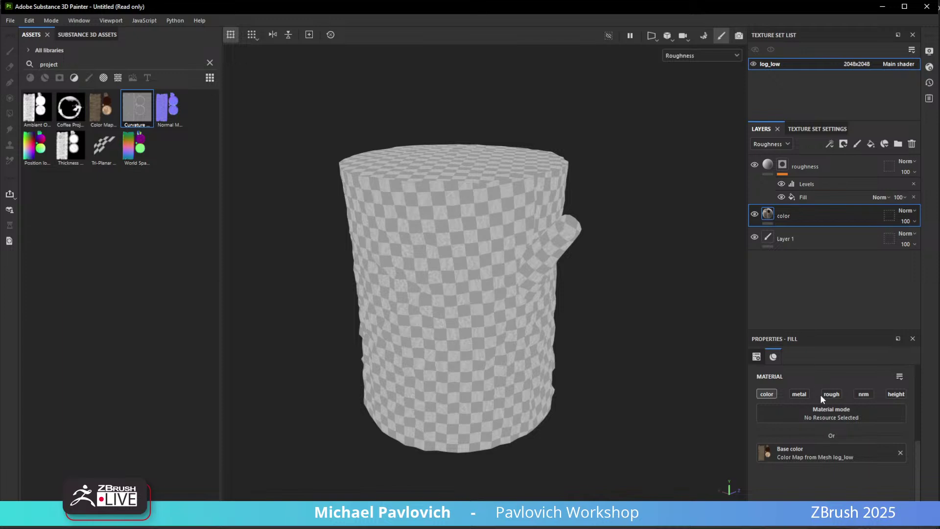
click(837, 394)
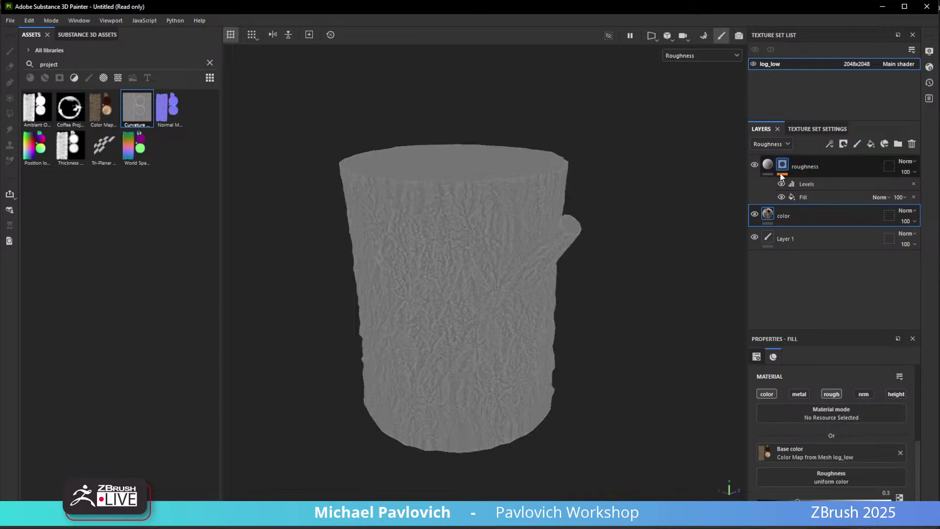
alt+drag(610, 283, 672, 298)
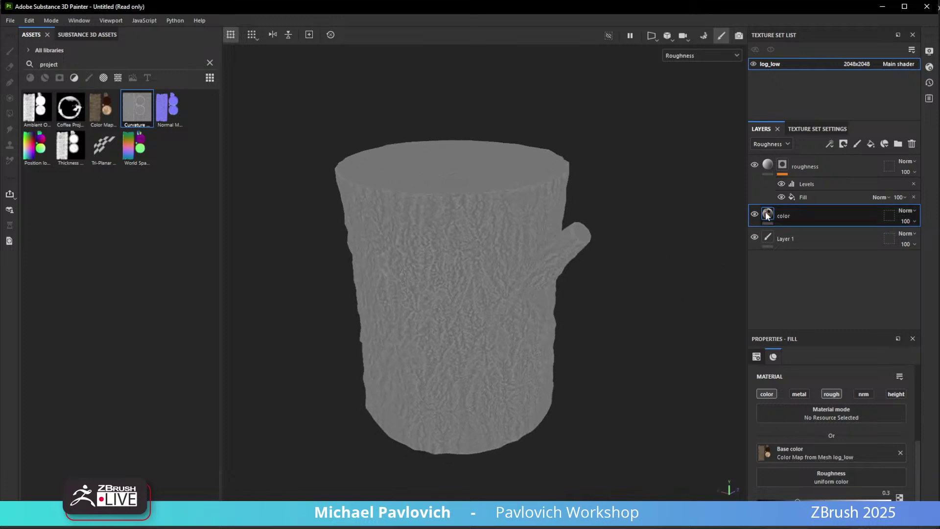
drag(797, 501, 845, 500)
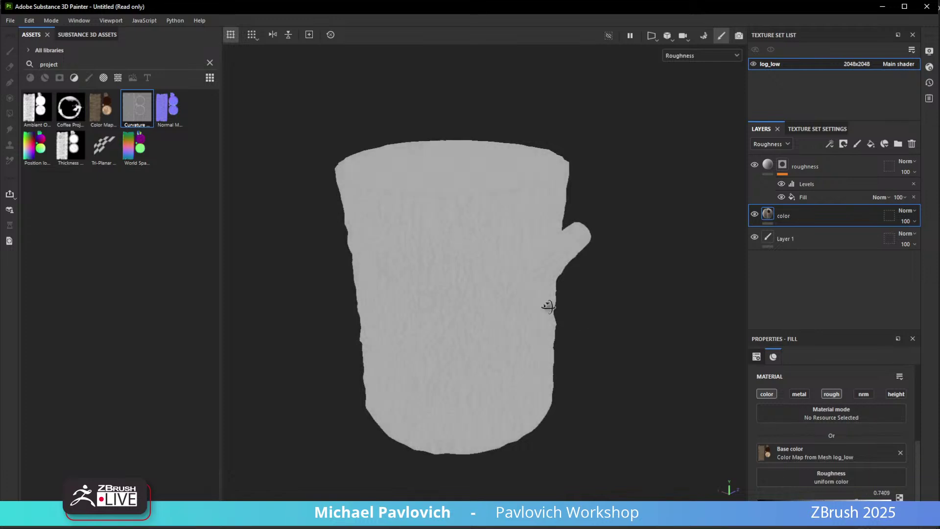
alt+drag(549, 306, 533, 299)
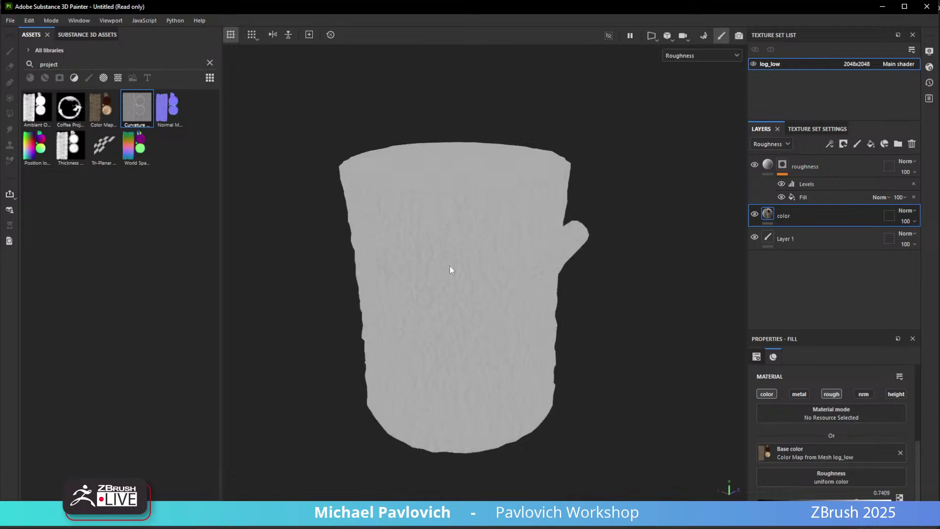
Set the input range of the "roughness" mask's Levels to 0.016–0.687 and check the log in the Material view.
click(801, 169)
click(782, 166)
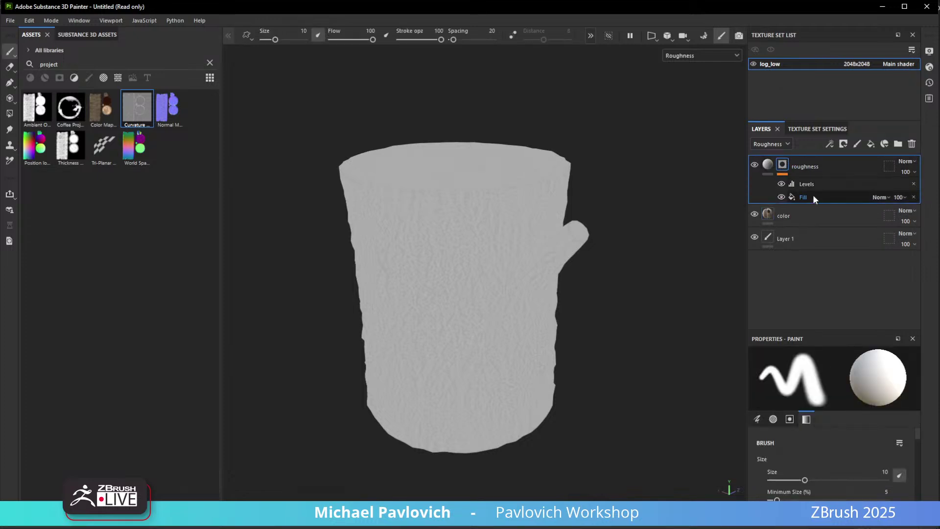
click(813, 195)
alt+drag(506, 275, 549, 268)
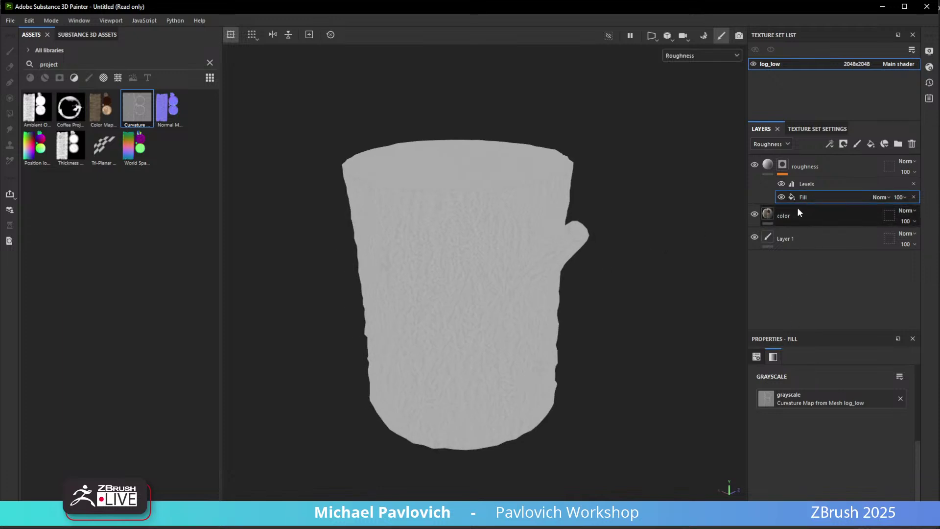
click(809, 186)
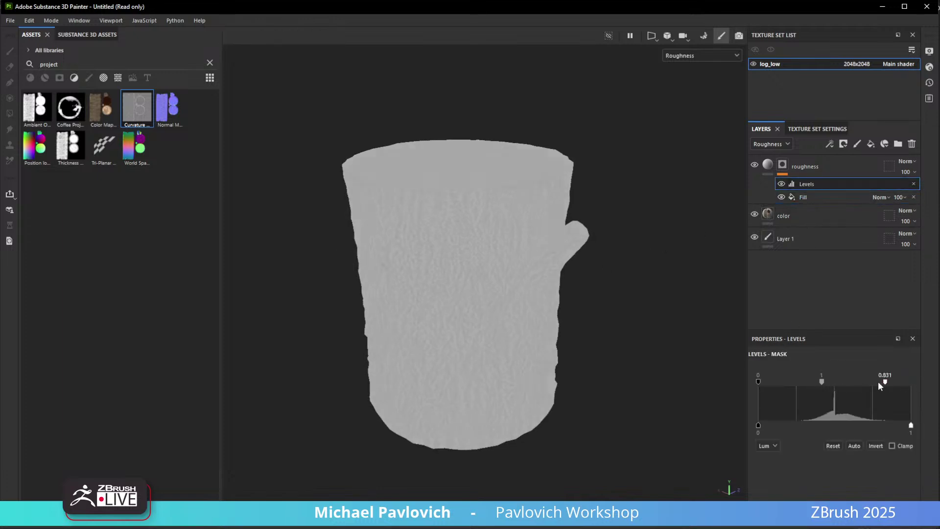
drag(879, 382, 939, 387)
mouse_move(759, 381)
mouse_down()
mouse_move(842, 389)
mouse_move(760, 386)
mouse_up()
drag(901, 426, 930, 433)
drag(912, 384, 865, 390)
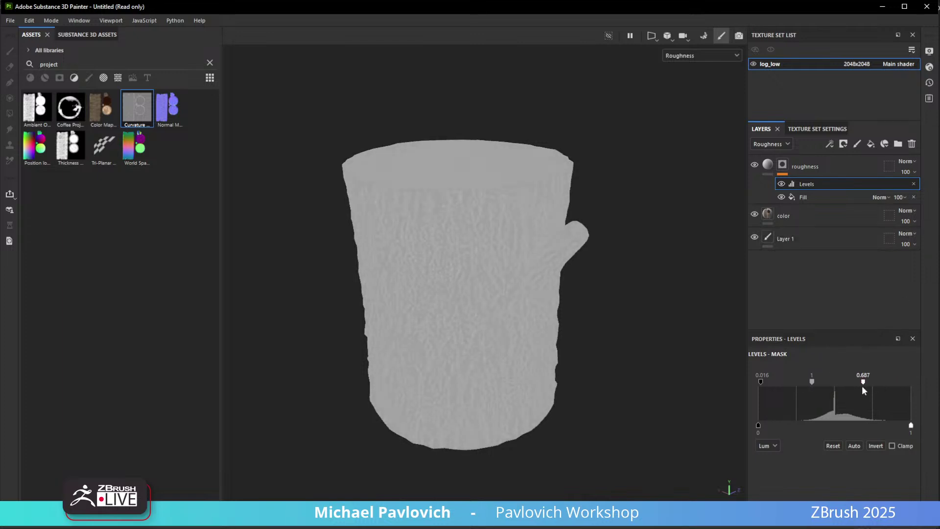
key(m)
alt+drag(619, 235, 615, 215)
mouse_move(617, 233)
shift+right_down()
mouse_move(661, 234)
mouse_move(609, 235)
mouse_move(640, 235)
mouse_move(616, 239)
shift+right_up()
alt+drag(616, 240, 642, 303)
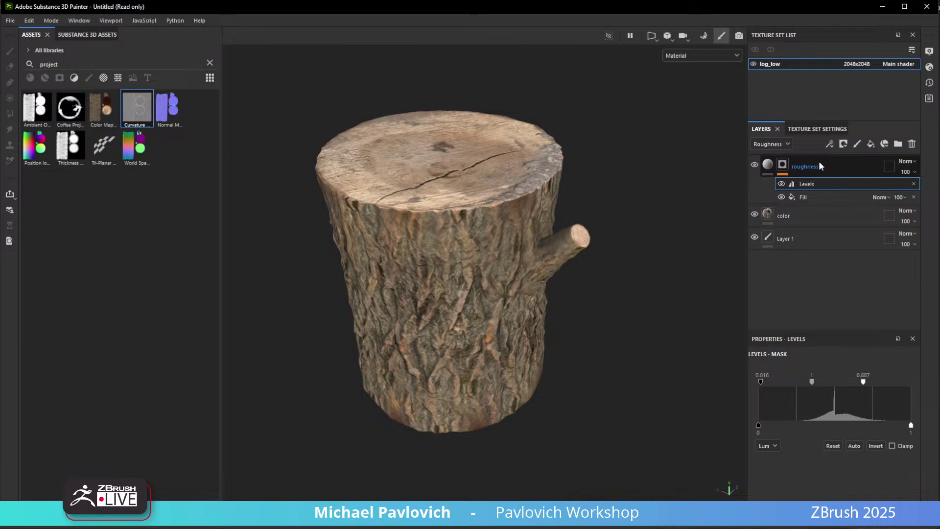
Add a fill layer at the top of the stack and name it "roughnessbreakup".
click(871, 143)
double_click(794, 166)
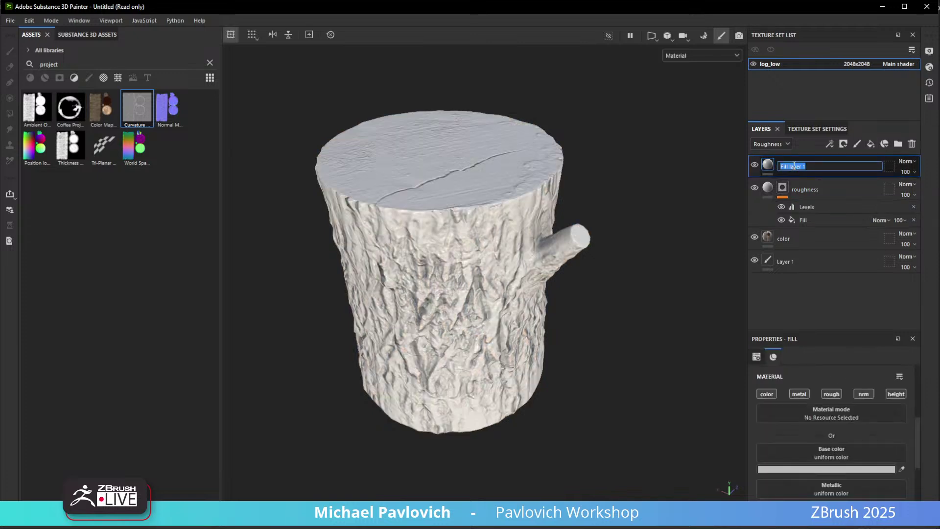
text(roughnessbreakup)
key(Return)
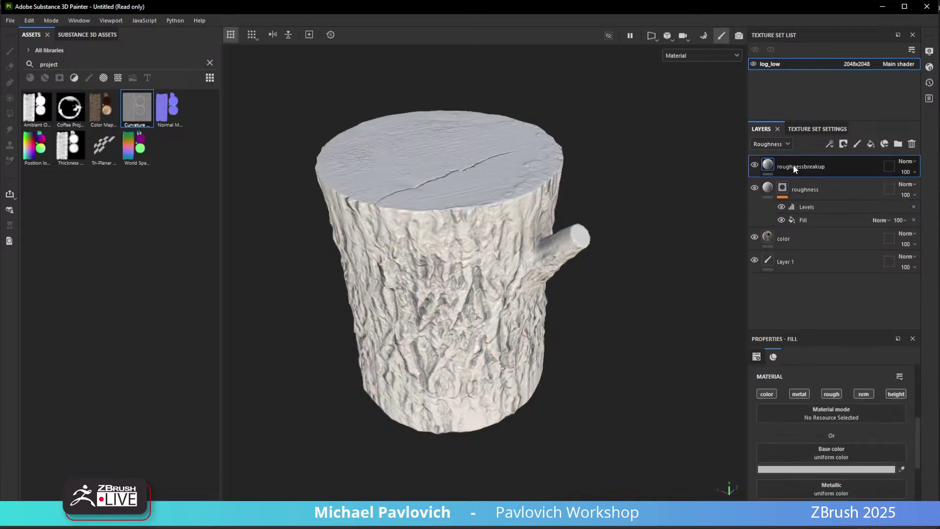
Search the asset library for "grunge dirt" textures.
drag(59, 63, 35, 65)
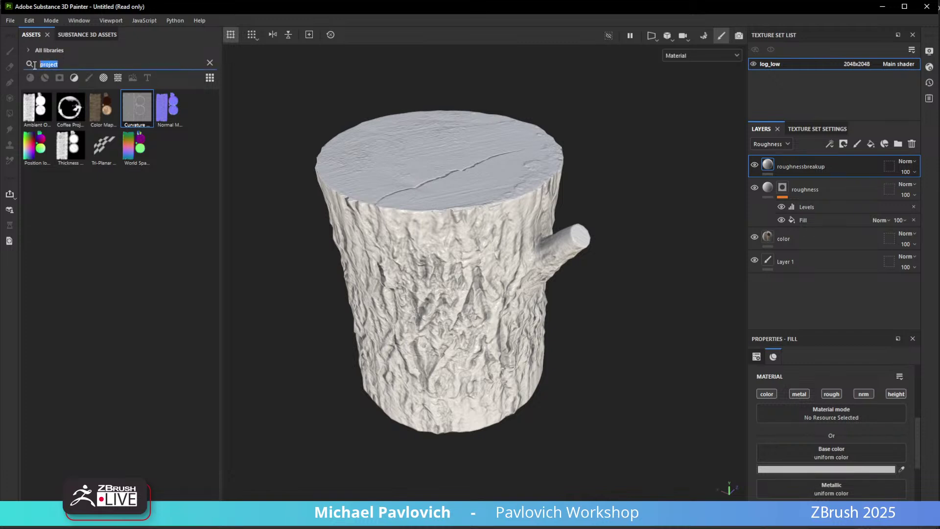
key(BackSpace)
text(grunge)
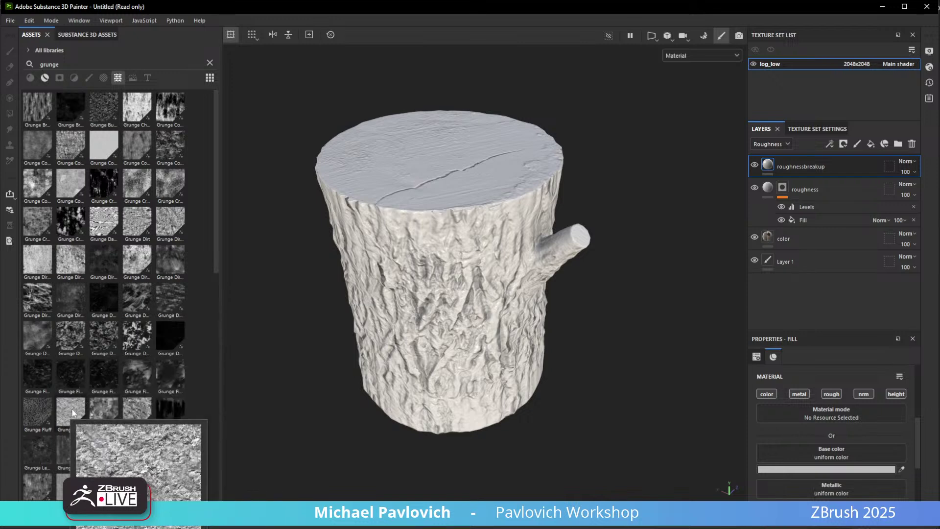
scroll(72, 413, down, 10)
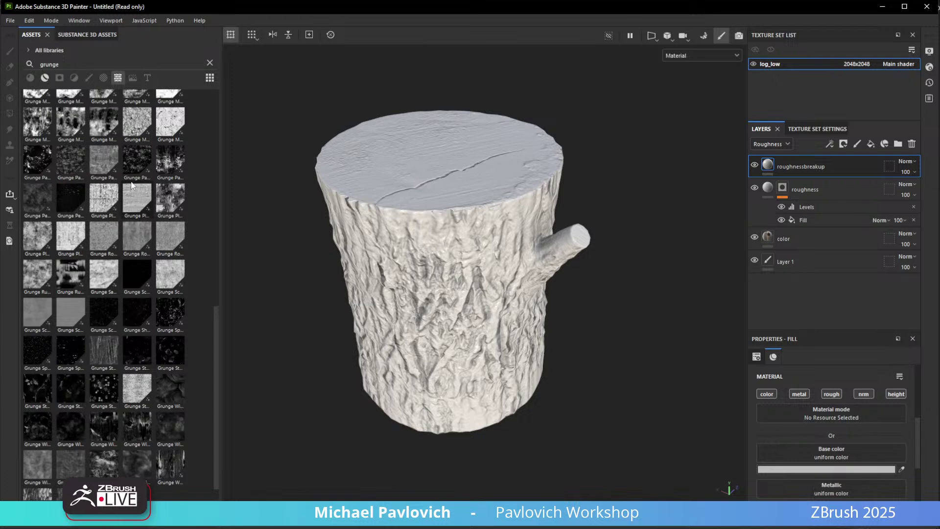
click(94, 63)
text(durt)
key(BackSpace)
key(BackSpace)
key(BackSpace)
text(irt)
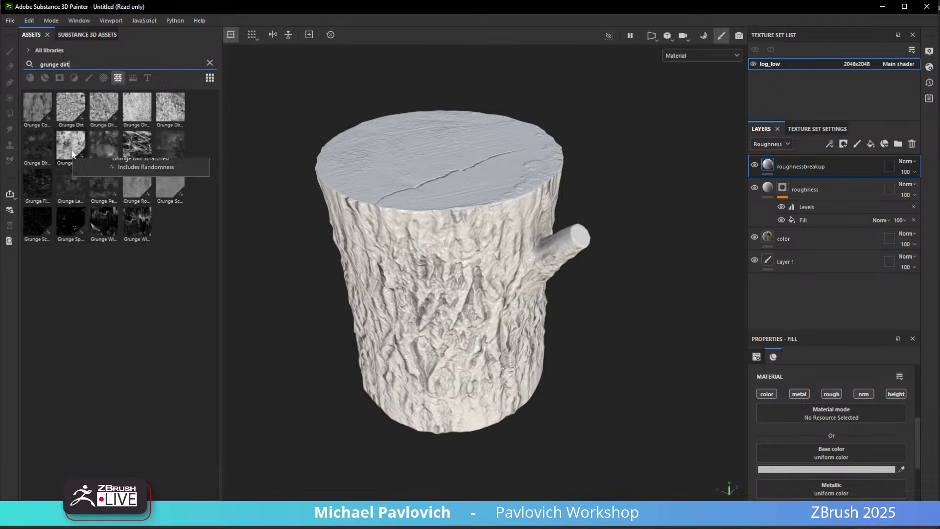
Assign Grunge Dirt Thin to roughnessbreakup's roughness, keep only its rough channel enabled, and display the Roughness channel on the log.
mouse_move(72, 154)
mouse_move(163, 140)
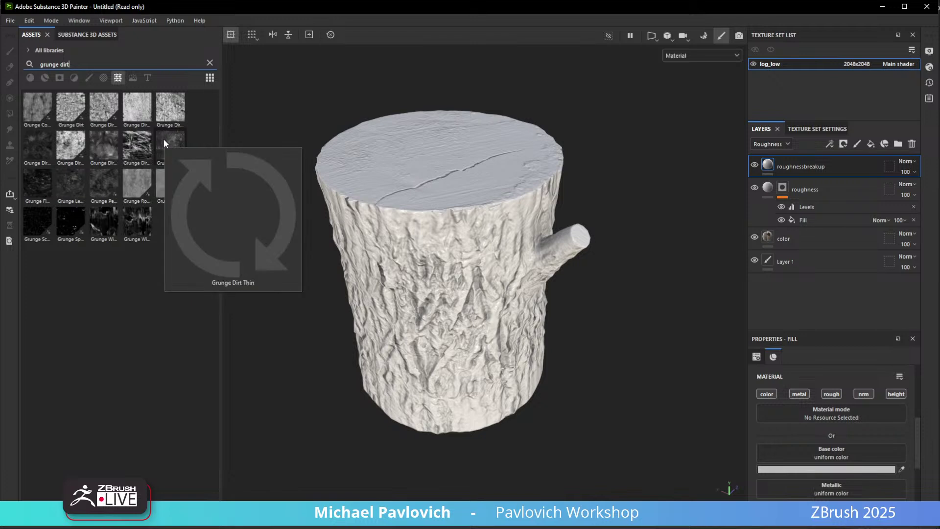
drag(163, 139, 830, 454)
click(831, 395)
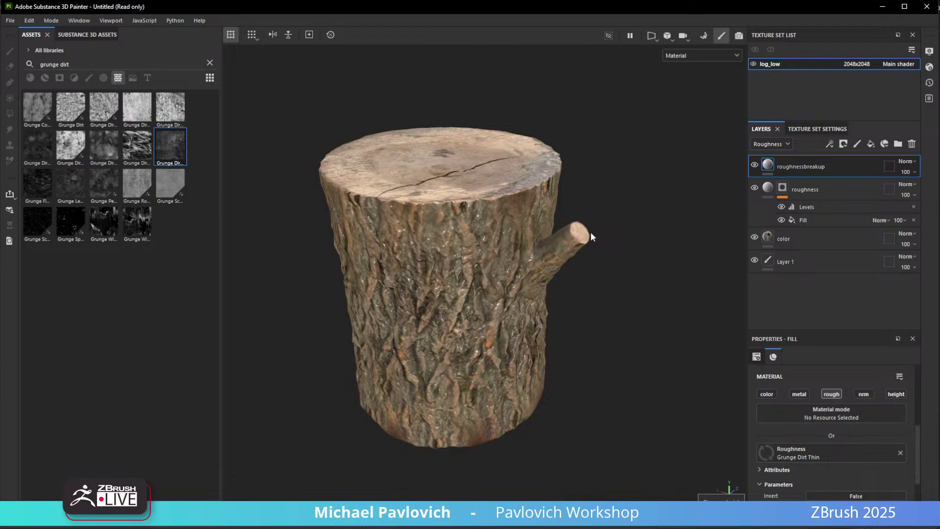
click(689, 55)
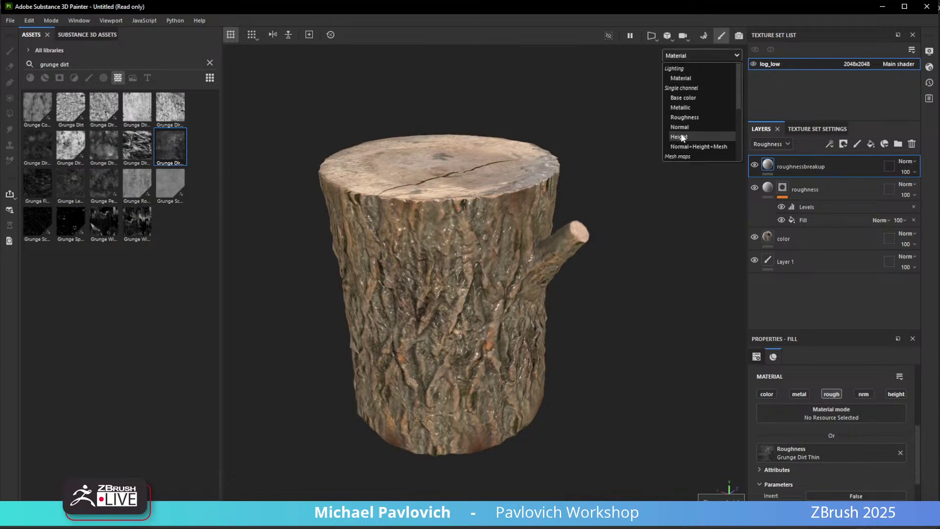
click(685, 117)
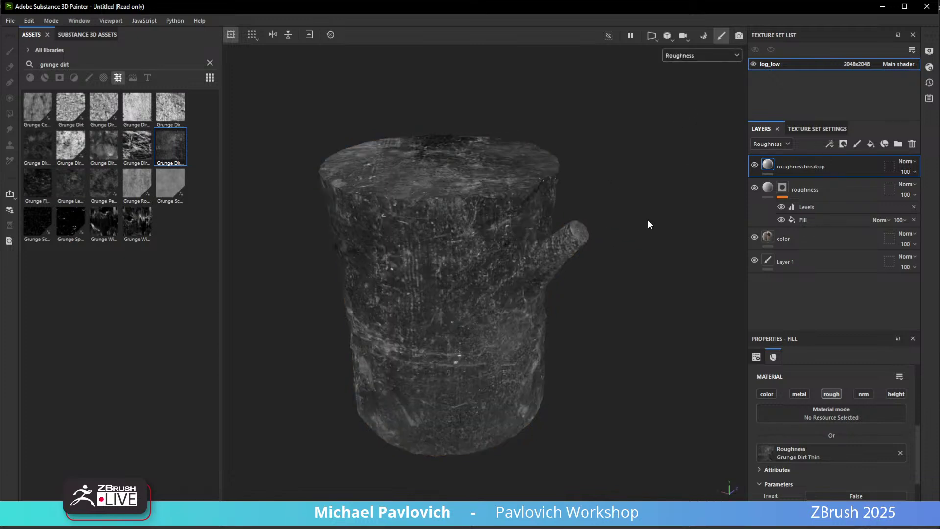
Try the Multiply blend mode on the roughnessbreakup layer and return it to Normal.
click(914, 161)
click(911, 213)
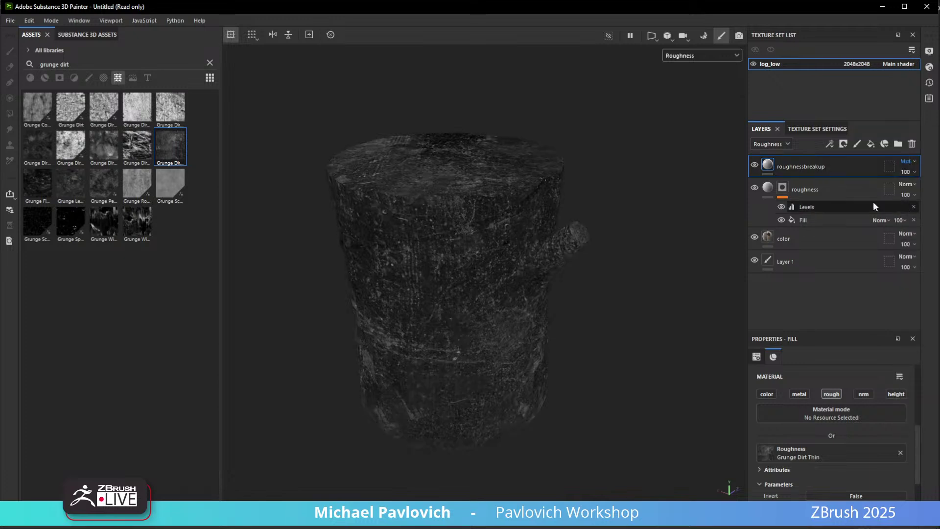
click(905, 163)
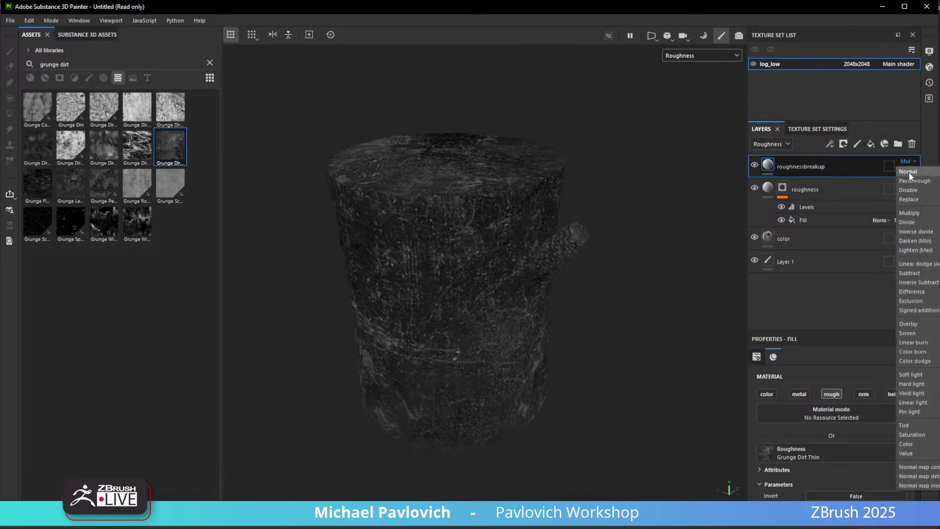
click(900, 177)
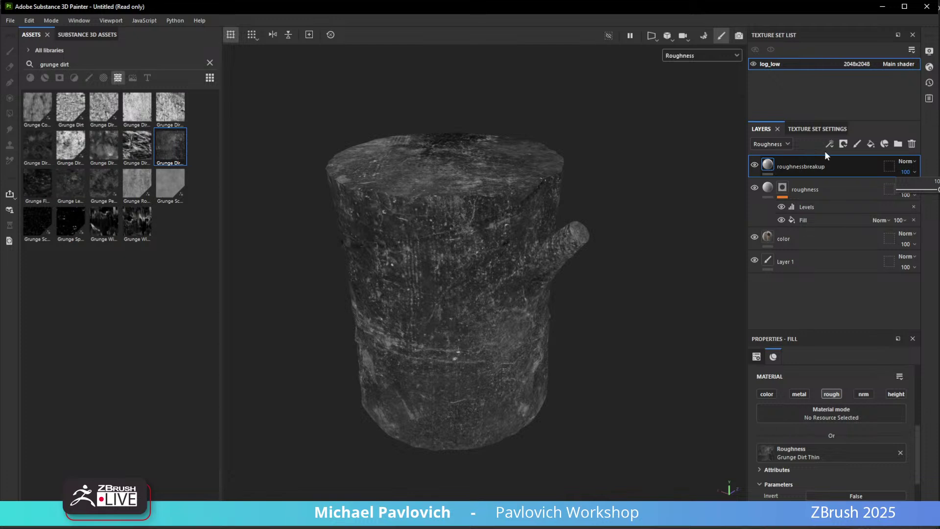
Lower the roughnessbreakup layer's opacity to 26 and check the log in the Material view under different lighting.
drag(939, 190, 910, 195)
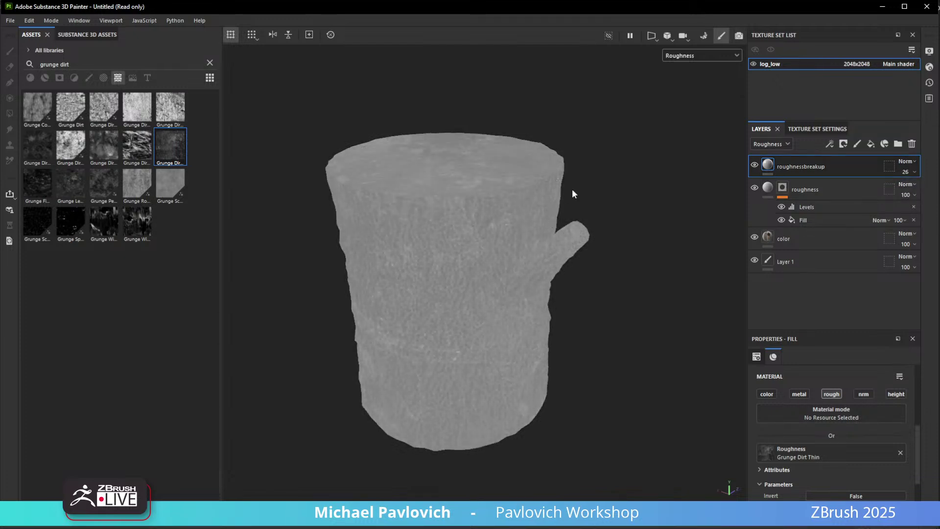
key(m)
alt+drag(574, 189, 638, 196)
alt+right_drag(638, 197, 568, 175)
alt+drag(568, 175, 205, 251)
alt+middle_drag(618, 250, 439, 164)
alt+drag(439, 164, 412, 182)
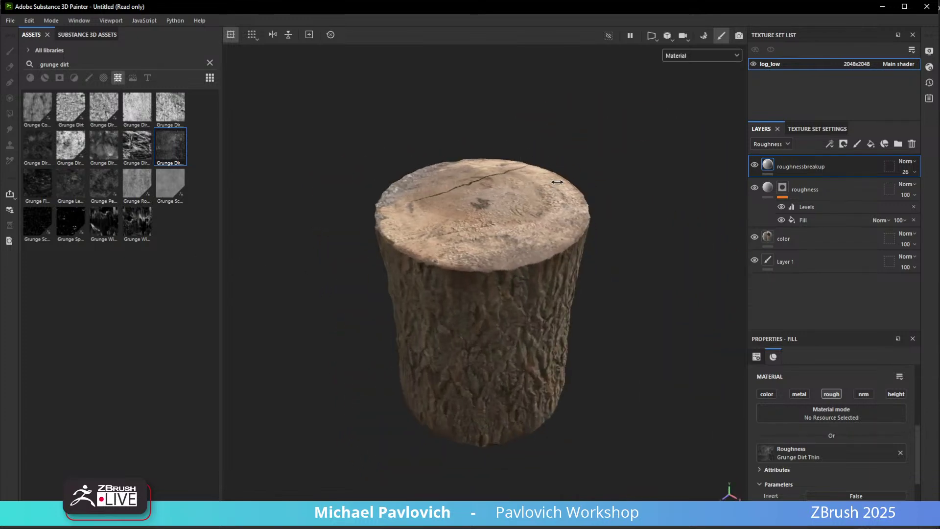
shift+right_drag(412, 182, 594, 191)
alt+drag(594, 191, 391, 186)
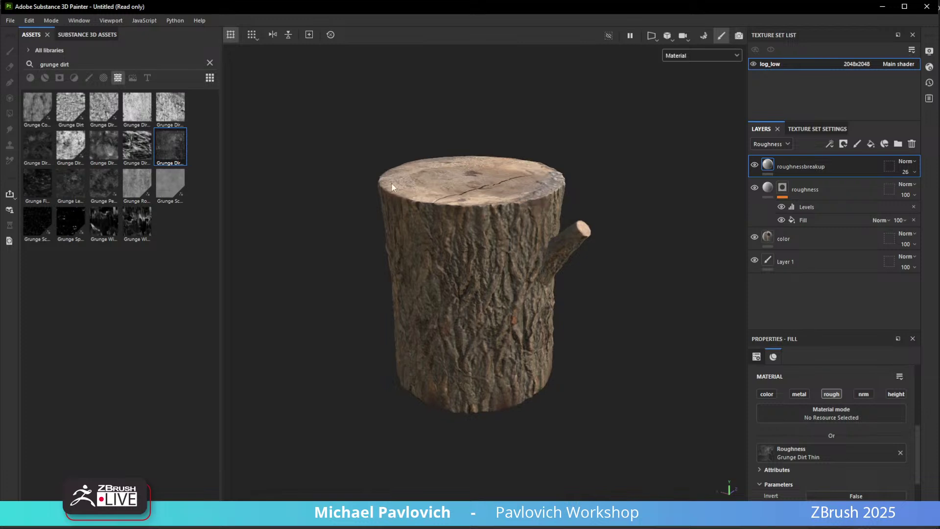
Search the smart materials for "dirt" and add SimpleDirt above the roughnessbreakup layer.
triple_click(70, 64)
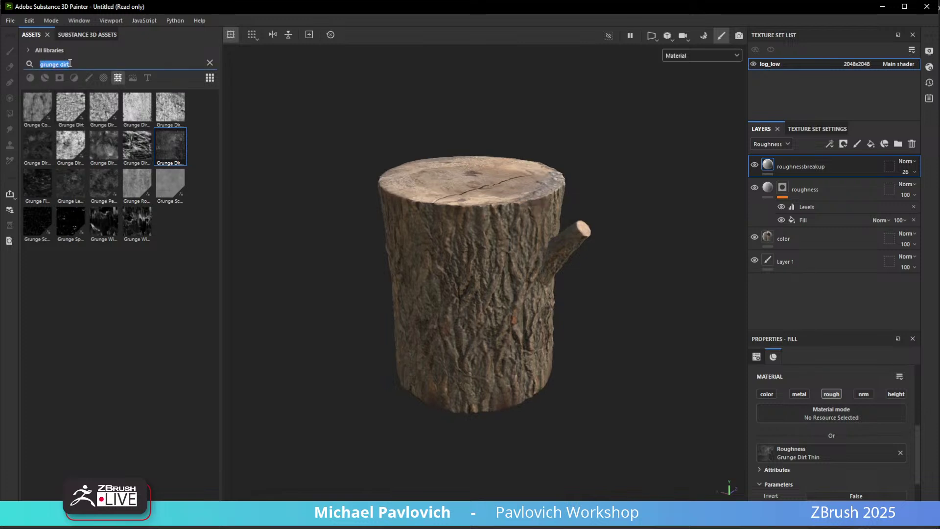
text(dirt)
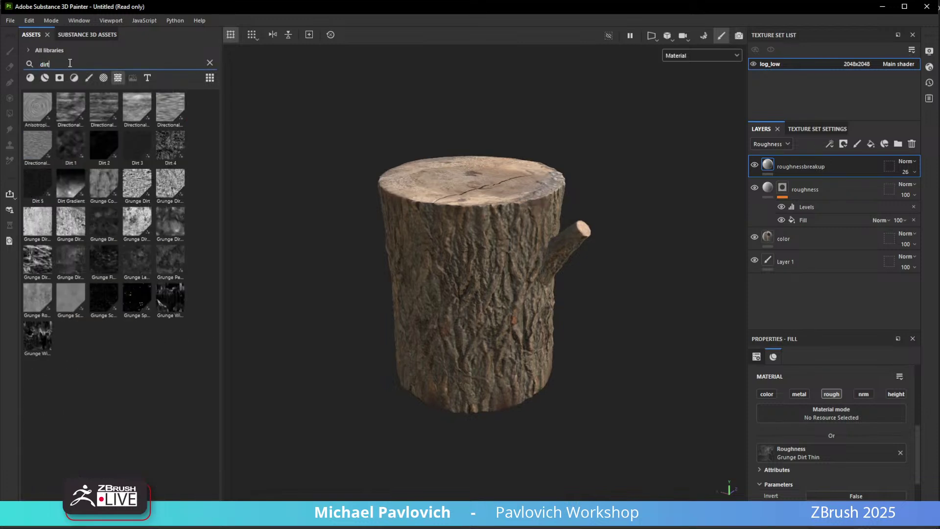
click(45, 76)
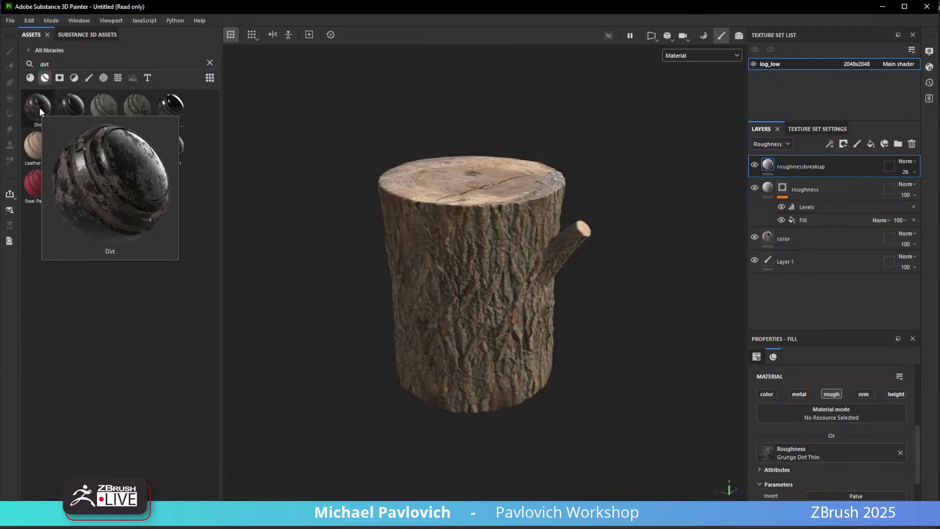
drag(38, 107, 829, 230)
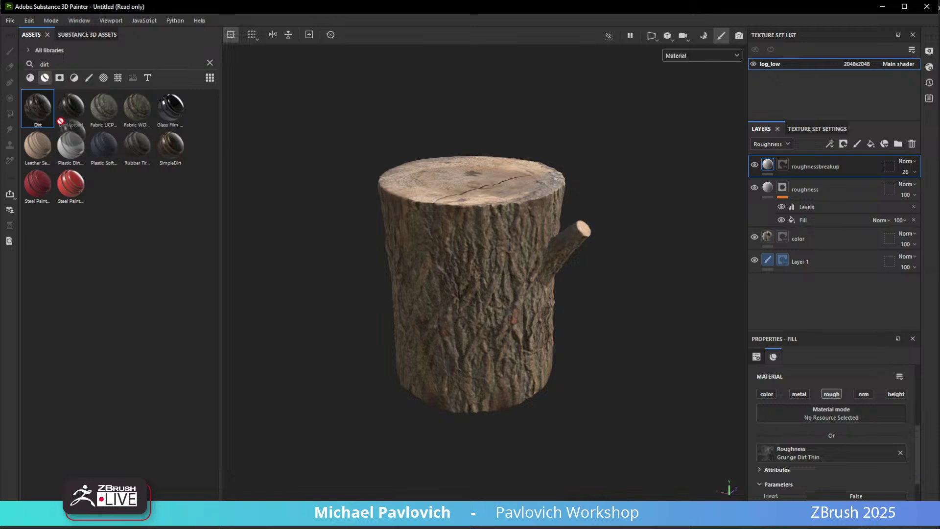
drag(170, 145, 804, 156)
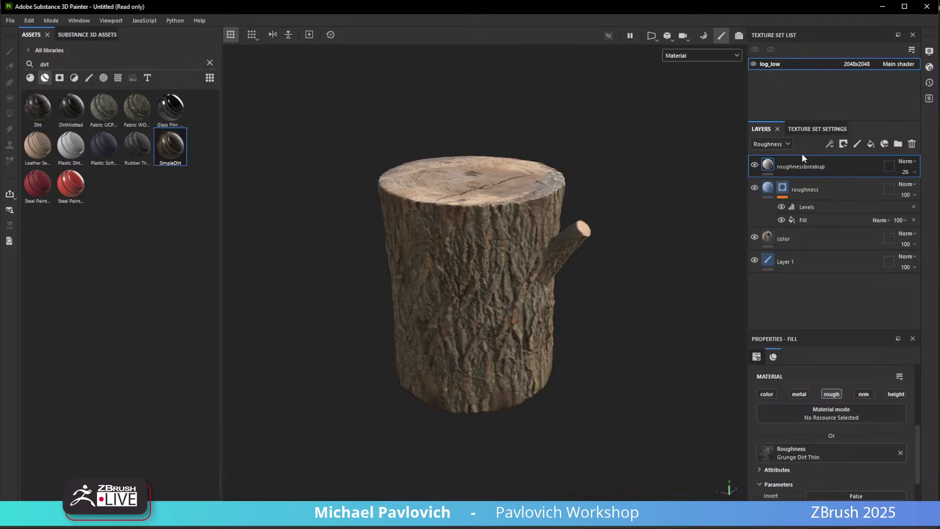
drag(171, 142, 803, 163)
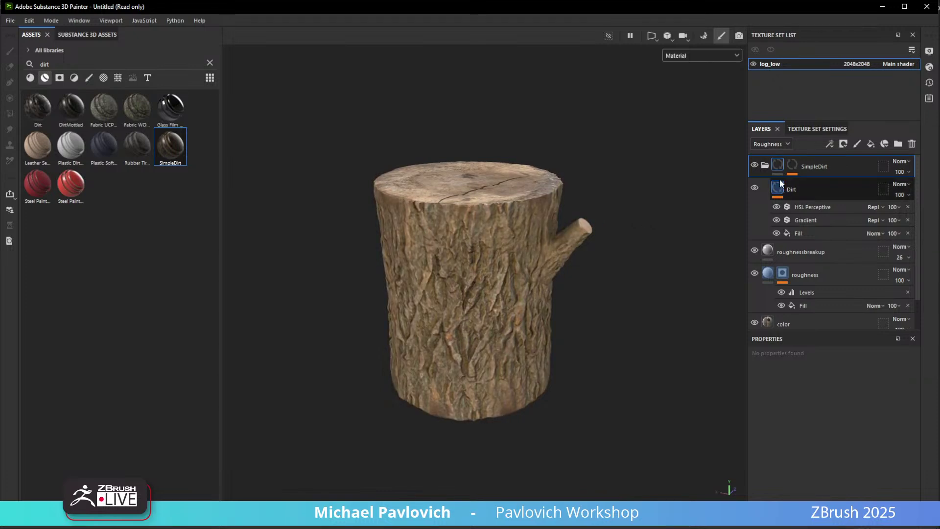
Display the SimpleDirt folder's mask and set its Dirt generator's Dirt Level to 0.31.
click(779, 165)
click(778, 165)
alt+click(793, 166)
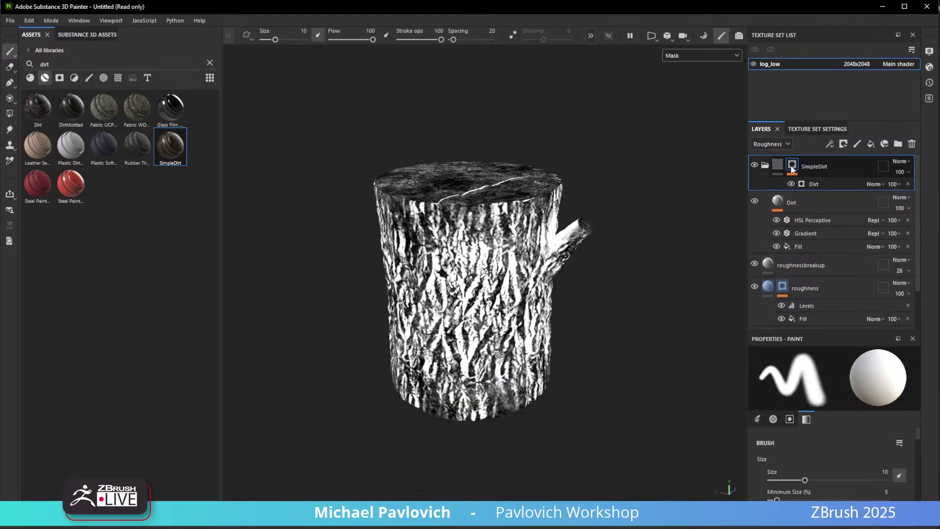
click(811, 184)
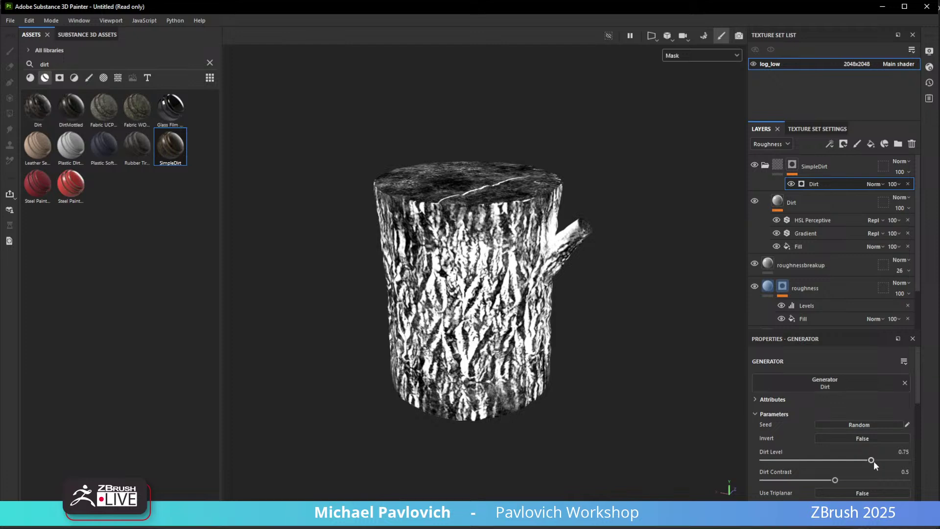
drag(871, 462, 808, 465)
alt+drag(645, 351, 639, 359)
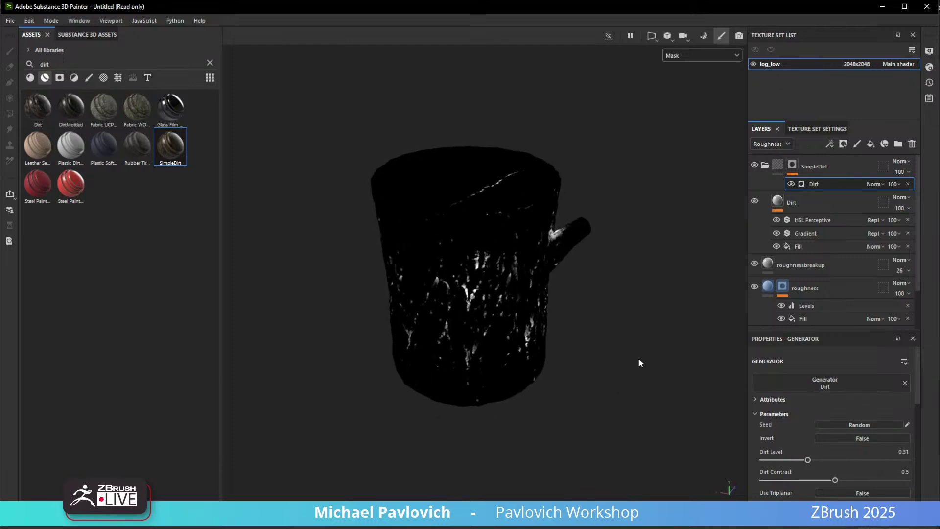
Find the moss_ball_vegetal_wall material by searching "moss", add it as the top layer, and increase its UV tiling.
double_click(72, 65)
text(moss)
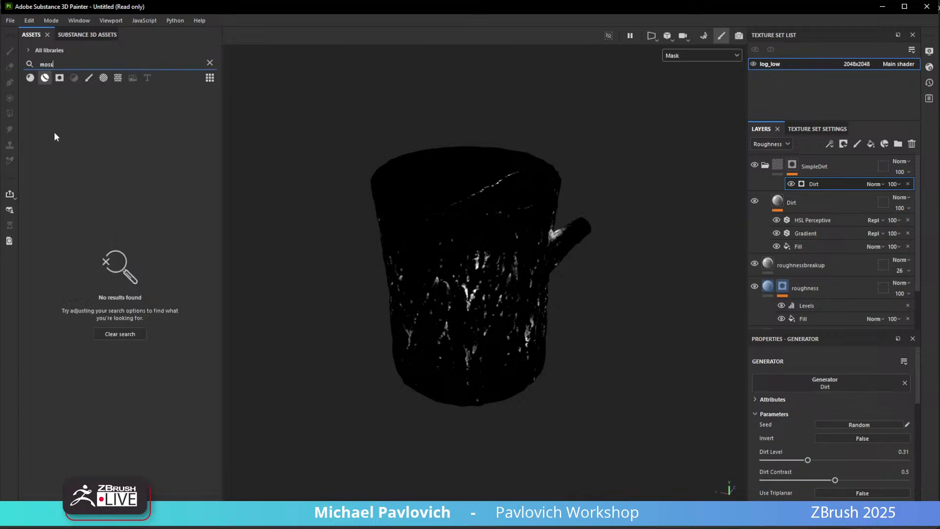
click(31, 78)
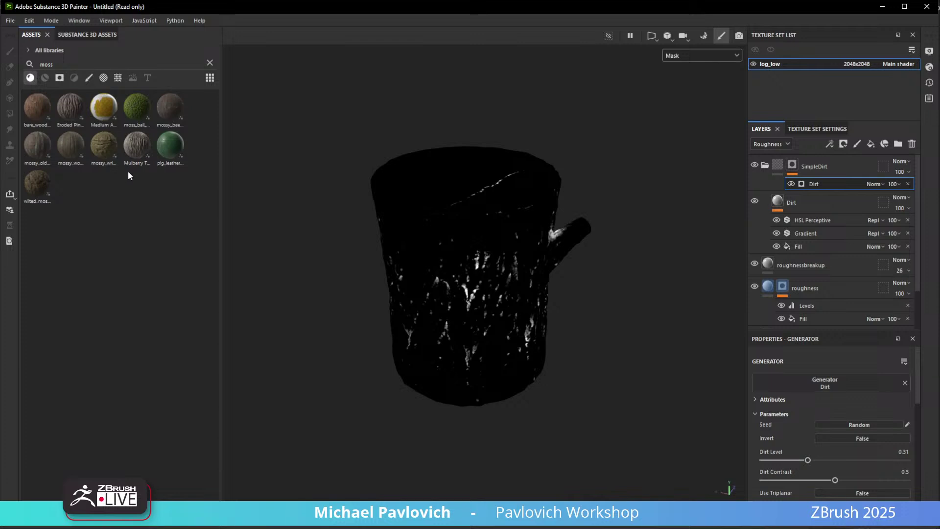
click(140, 110)
drag(140, 110, 879, 180)
drag(830, 155, 831, 156)
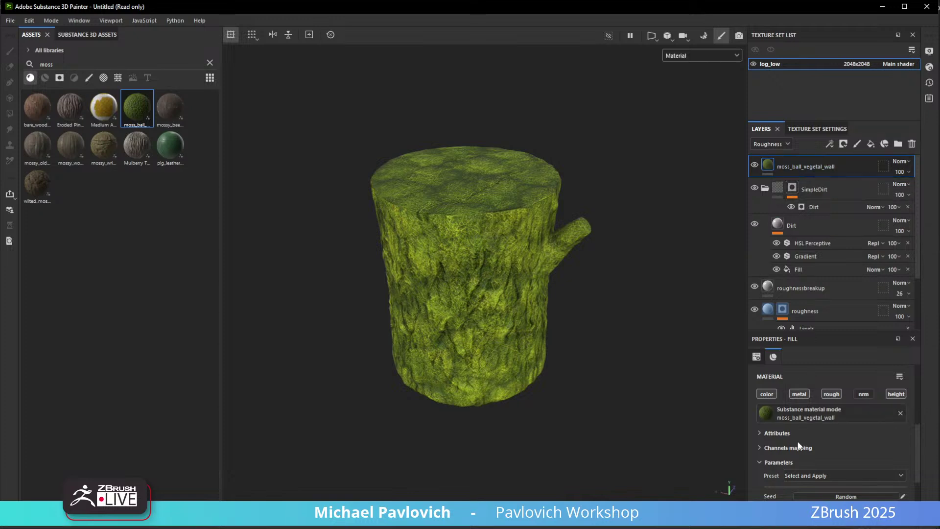
scroll(795, 431, up, 3)
drag(817, 407, 824, 408)
Add a black mask with a Dirt generator to the moss_ball_vegetal_wall layer and set its Dirt Level to 0.46.
right_click(769, 163)
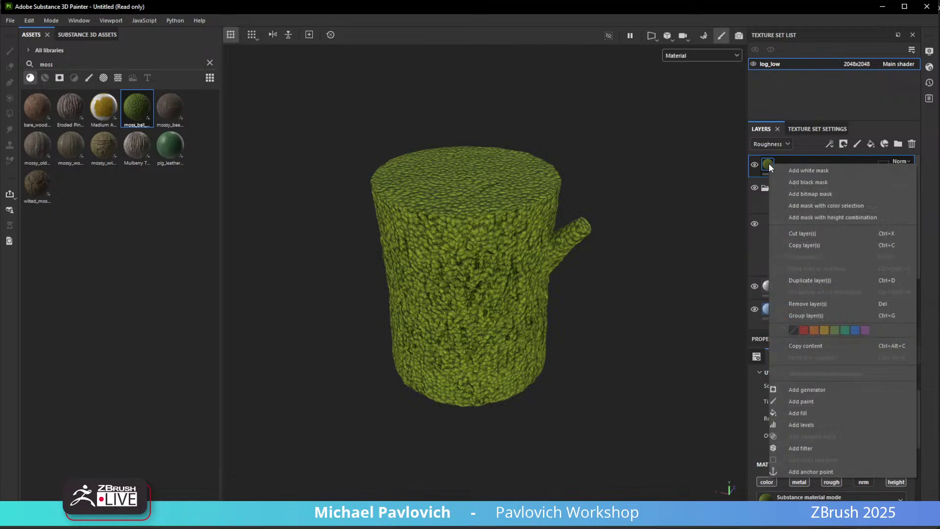
click(784, 178)
right_click(781, 165)
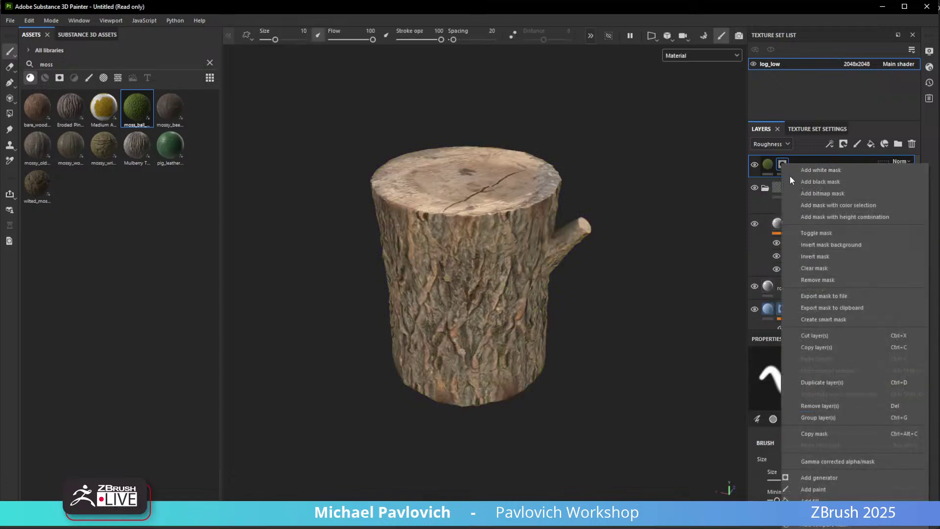
click(820, 478)
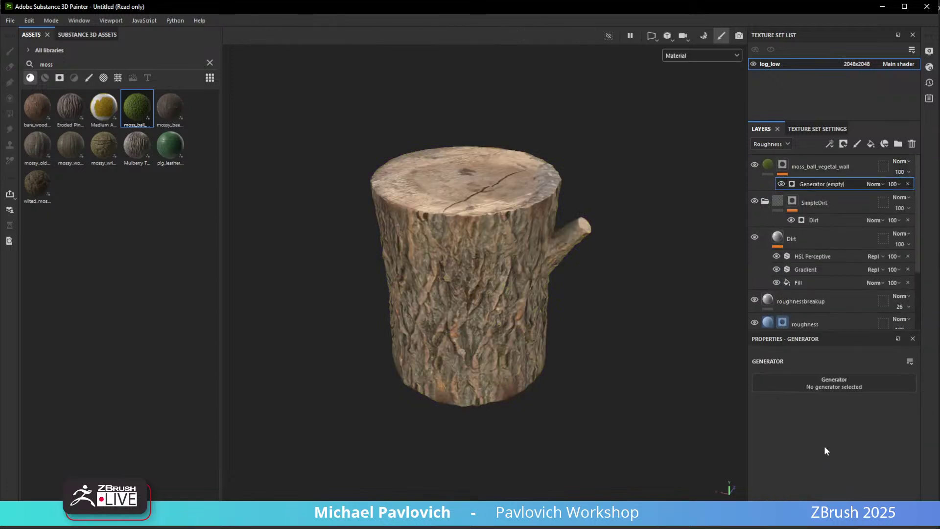
click(824, 383)
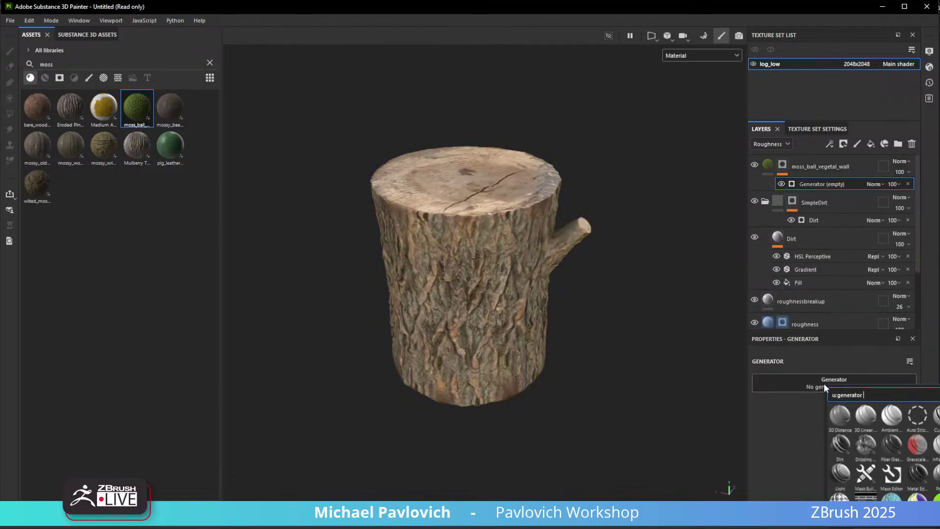
click(844, 451)
drag(872, 462, 803, 464)
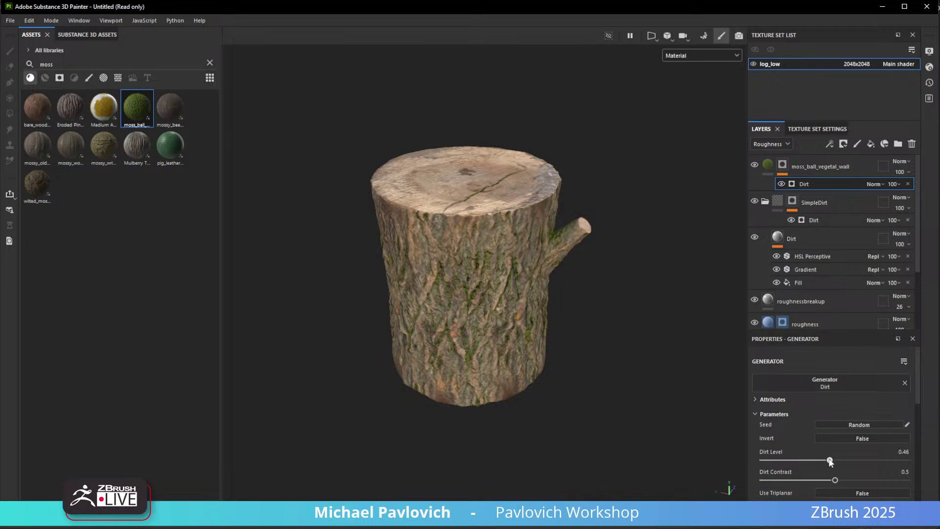
Add a paint effect to the moss layer's mask and choose the Dirt 2 brush by searching "dirt".
right_click(805, 181)
click(841, 331)
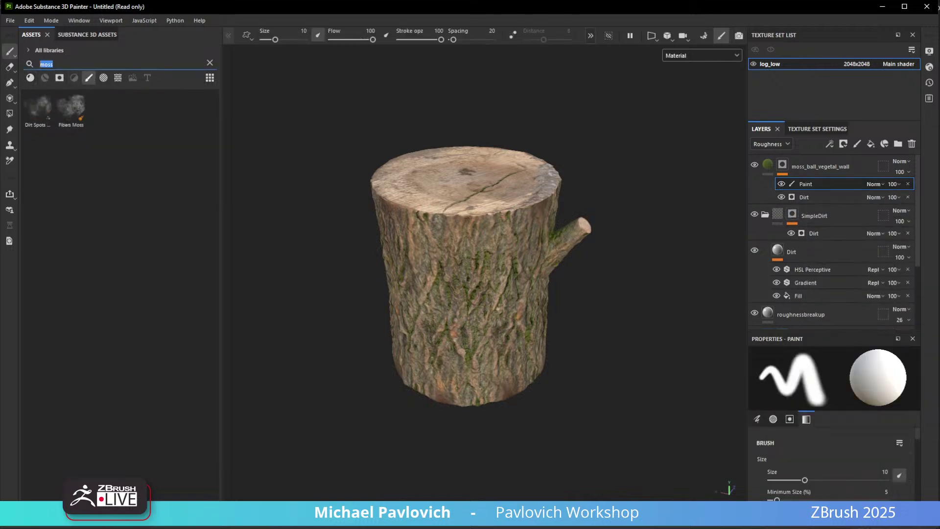
text(dirt)
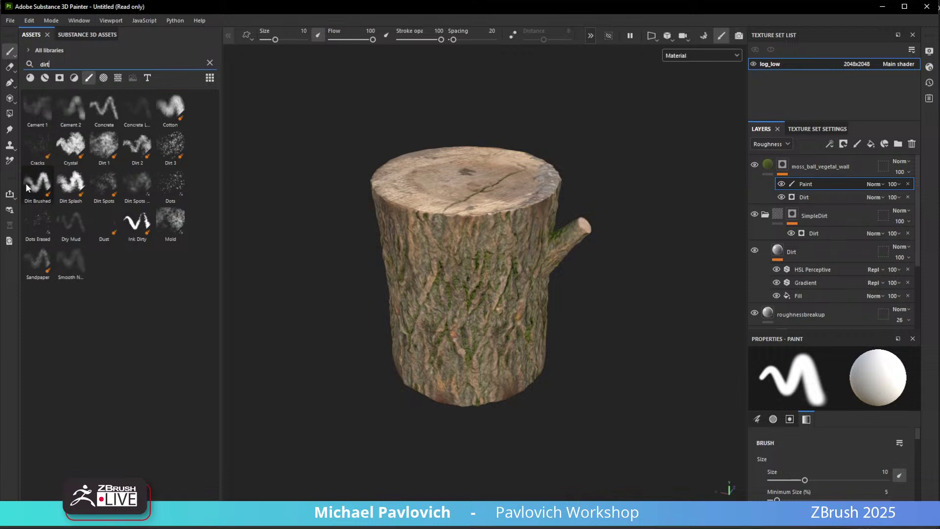
click(131, 152)
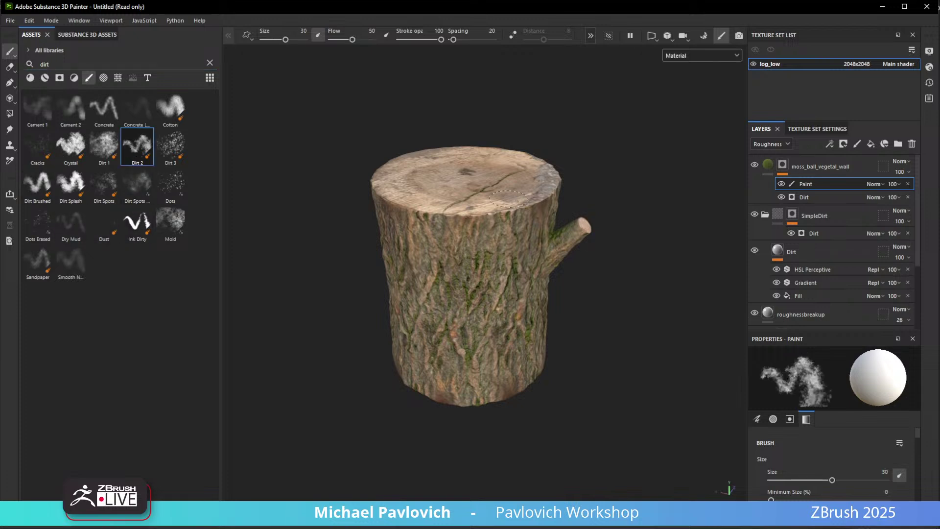
Enlarge the brush to 44.49 and paint moss on the bark just above the branch stub.
alt+drag(593, 153, 527, 179)
ctrl+right_drag(537, 235, 554, 236)
drag(535, 226, 554, 237)
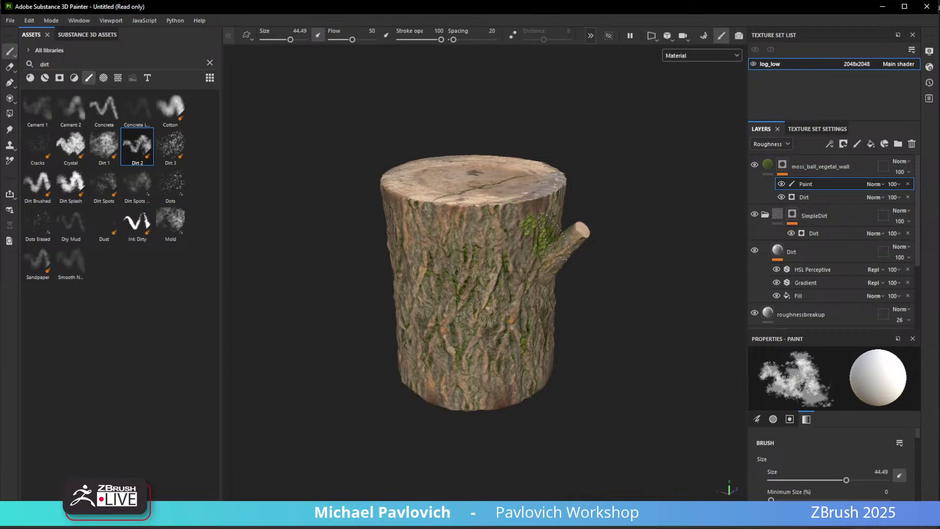
Enlarge the brush to 68.1 and paint moss along the log's front upper rim and into the crack on the cut face.
alt+middle_drag(595, 140, 601, 175)
alt+drag(601, 176, 563, 244)
ctrl+right_drag(561, 244, 587, 243)
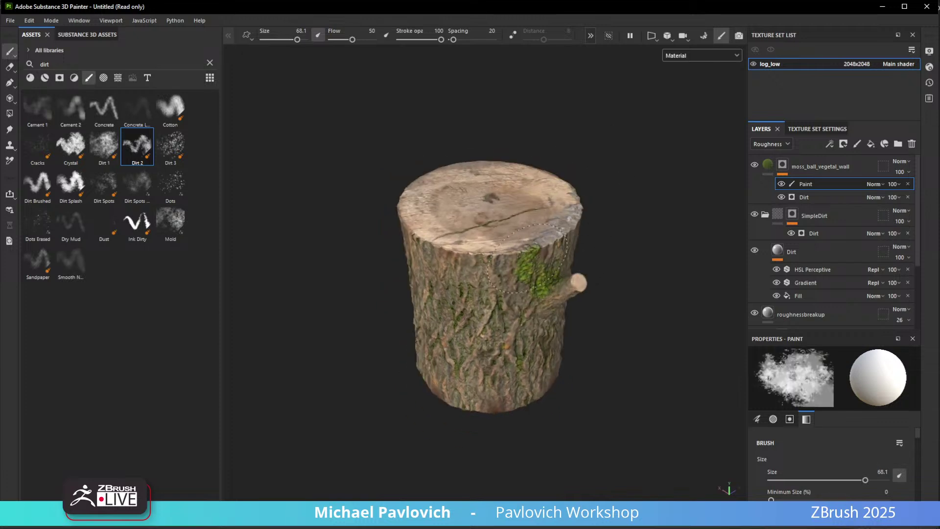
mouse_move(527, 258)
mouse_down()
mouse_move(444, 256)
mouse_move(438, 239)
mouse_up()
alt+drag(672, 166, 673, 195)
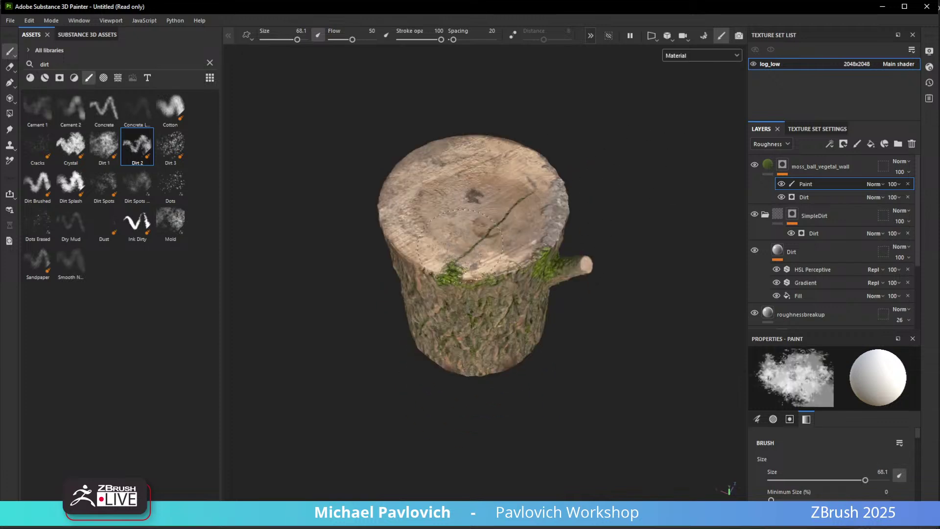
drag(452, 264, 475, 252)
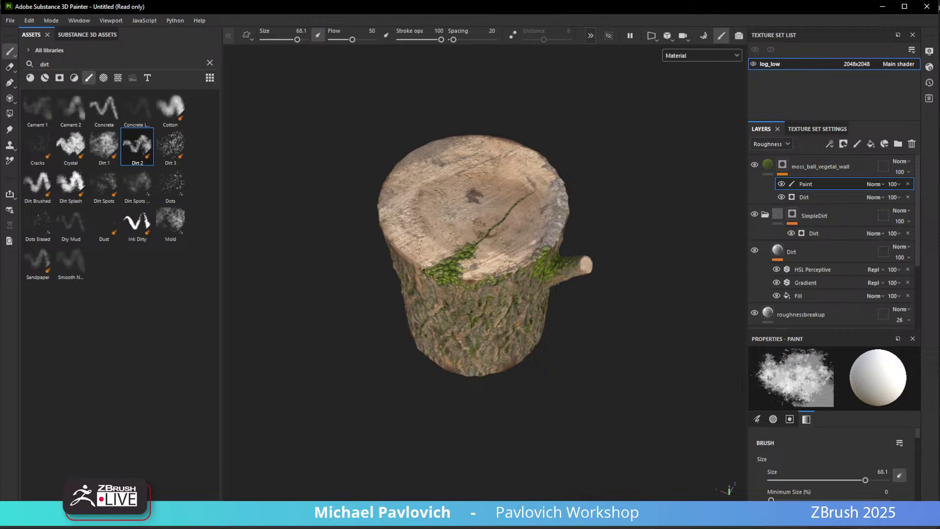
Enlarge the brush to 89.62 and paint more moss on the bark below the upper rim towards the branch.
alt+drag(607, 172, 588, 130)
ctrl+right_drag(516, 267, 541, 266)
mouse_move(465, 255)
mouse_down()
mouse_move(479, 239)
mouse_move(519, 299)
mouse_up()
alt+drag(619, 230, 600, 194)
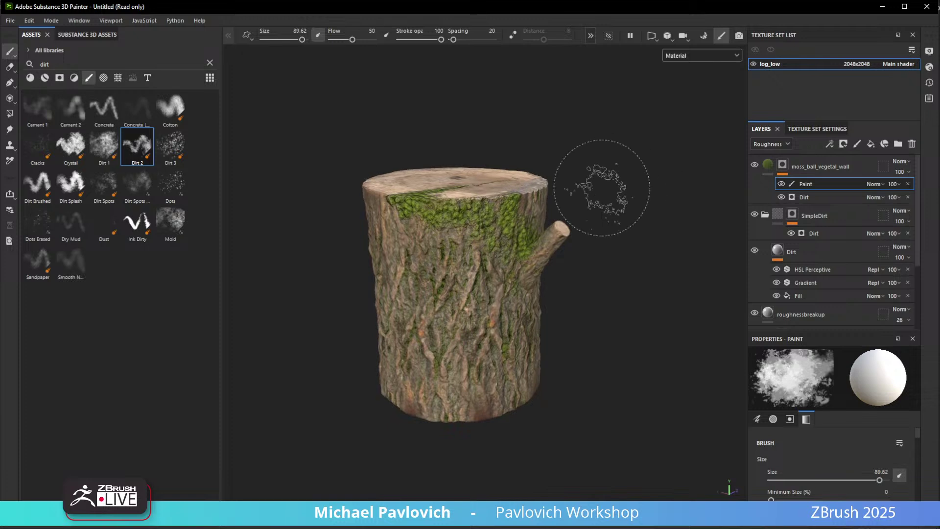
Enlarge the brush to 100 and paint moss below the branch, along the log's base, and around its other sides.
ctrl+right_drag(600, 195, 612, 195)
mouse_move(561, 255)
ctrl+right_down()
mouse_move(599, 255)
mouse_move(571, 225)
ctrl+right_up()
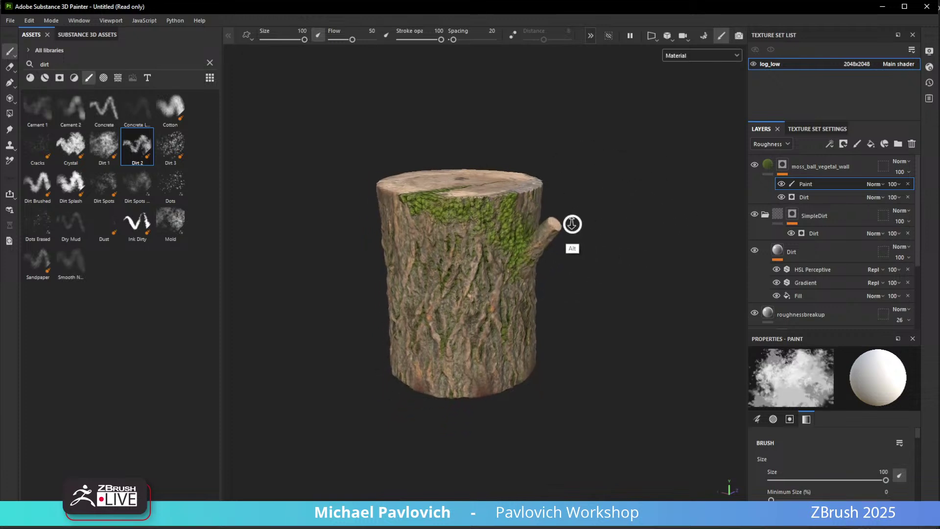
alt+middle_drag(601, 200, 571, 183)
mouse_move(480, 325)
mouse_down()
mouse_move(456, 392)
mouse_move(426, 407)
mouse_move(387, 404)
mouse_up()
alt+drag(568, 327, 432, 337)
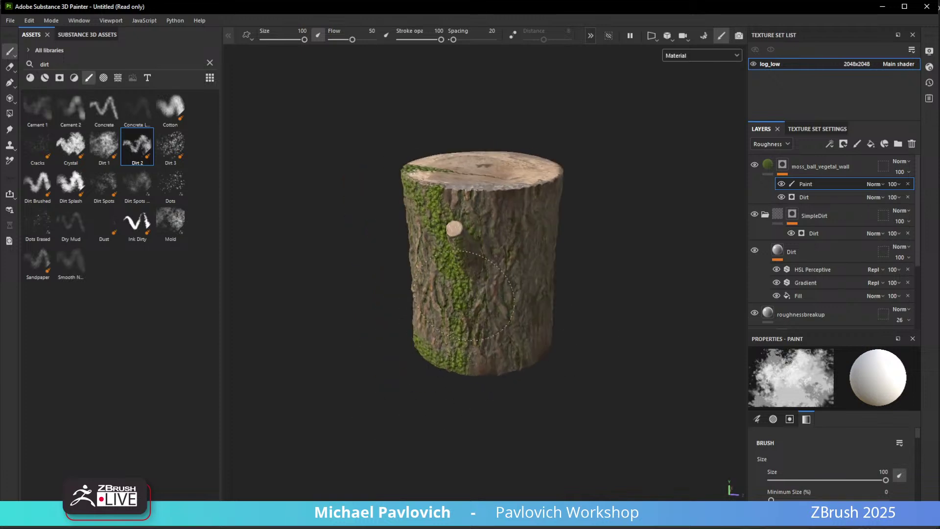
alt+drag(610, 341, 483, 333)
mouse_move(485, 211)
mouse_down()
mouse_move(534, 267)
mouse_move(544, 294)
mouse_move(523, 380)
mouse_move(735, 282)
mouse_move(655, 227)
mouse_move(642, 230)
mouse_move(630, 194)
mouse_move(648, 269)
mouse_move(640, 262)
mouse_move(688, 263)
mouse_up()
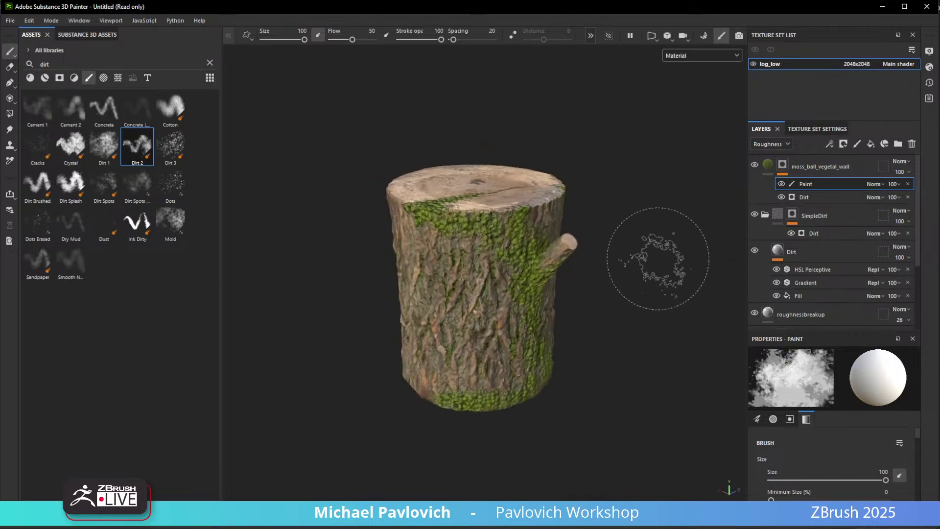
alt+drag(646, 291, 654, 289)
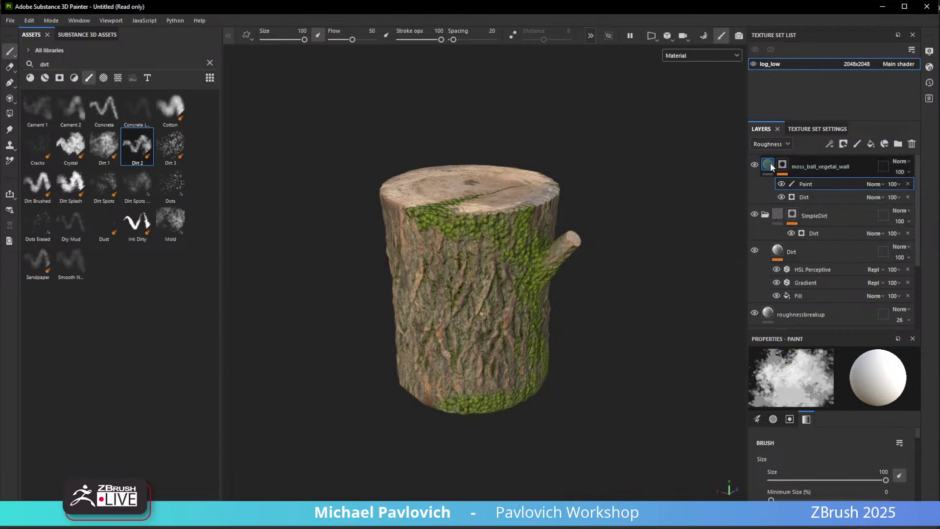
Darken the color parameter of the moss_ball_vegetal_wall material to a deeper, less vivid green.
click(831, 169)
scroll(810, 487, down, 2)
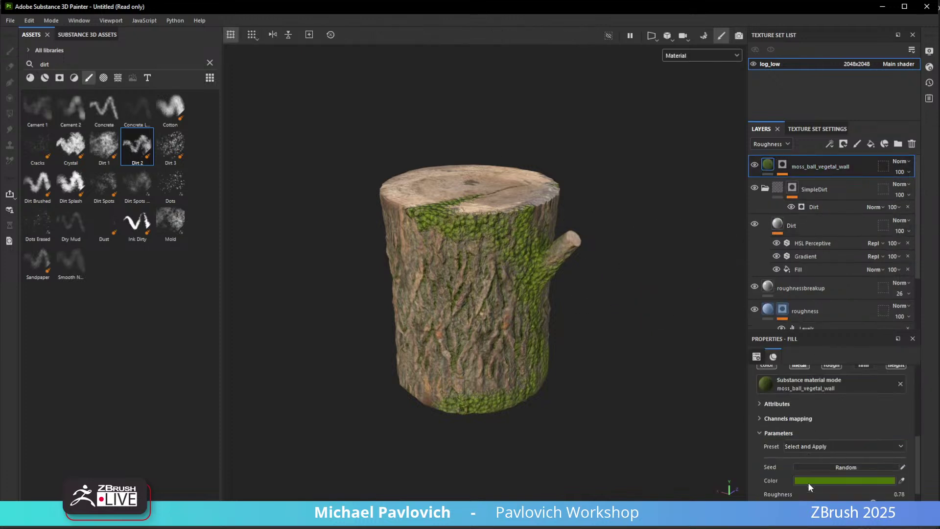
click(841, 482)
drag(899, 491, 893, 499)
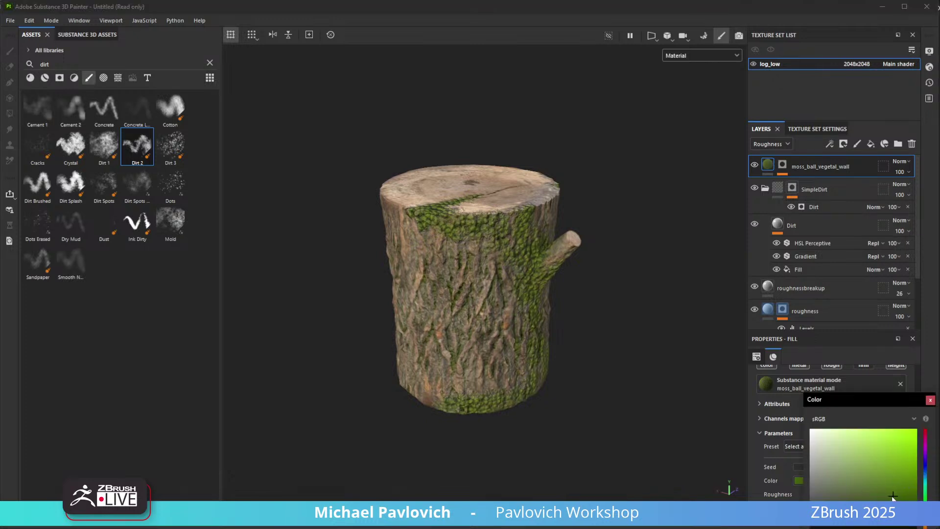
click(931, 400)
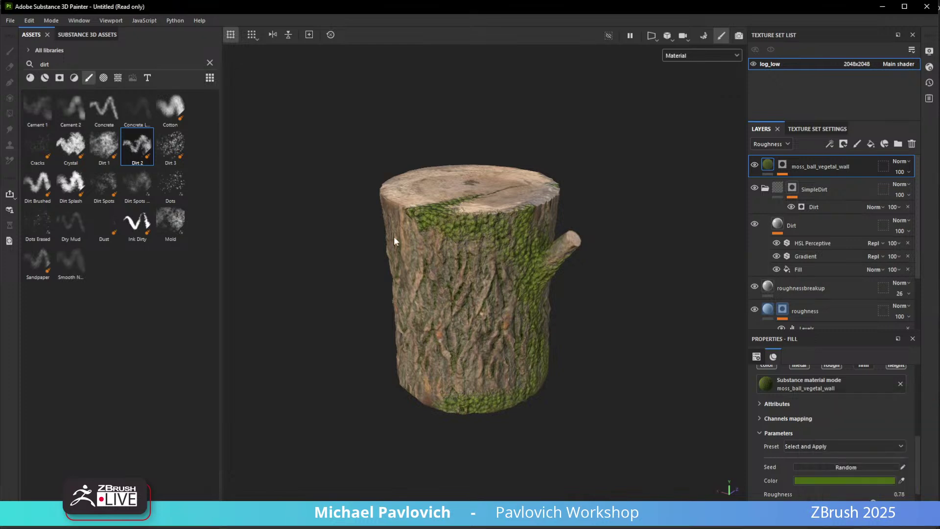
Add an empty filter to the color layer and switch the layer stack's displayed channel to Base color.
scroll(852, 260, down, 3)
click(777, 292)
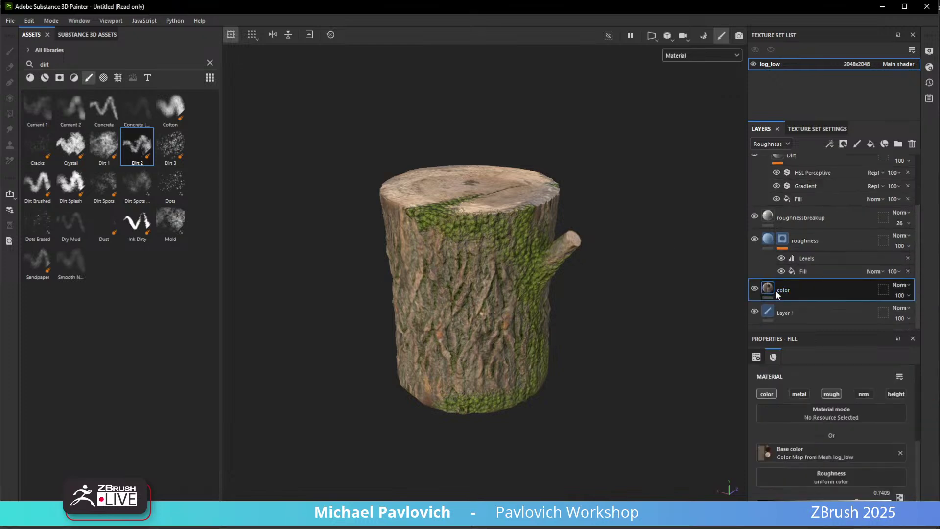
right_click(768, 292)
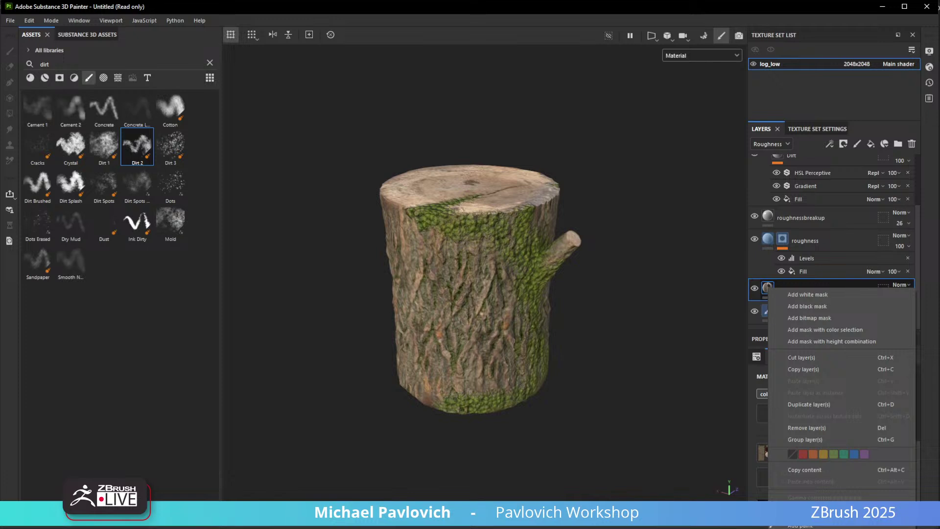
click(802, 528)
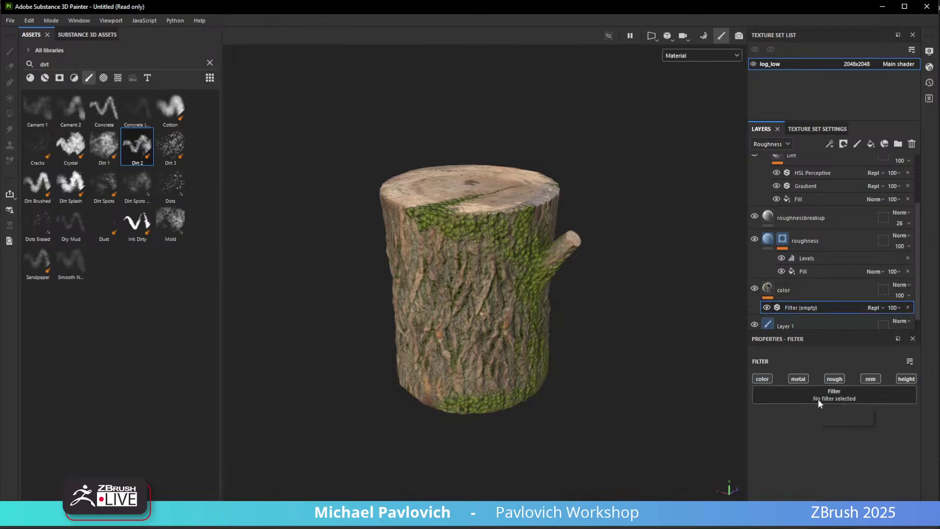
click(770, 144)
click(764, 155)
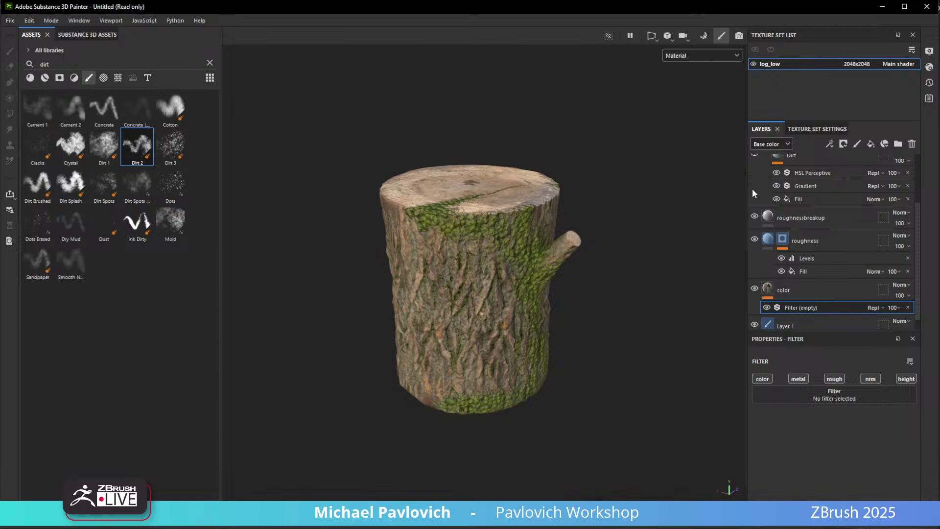
Assign HSL Perceptive to the color layer's filter and set Hue to 0.49, Saturation to 0.626 and Lightness to 0.514.
click(830, 396)
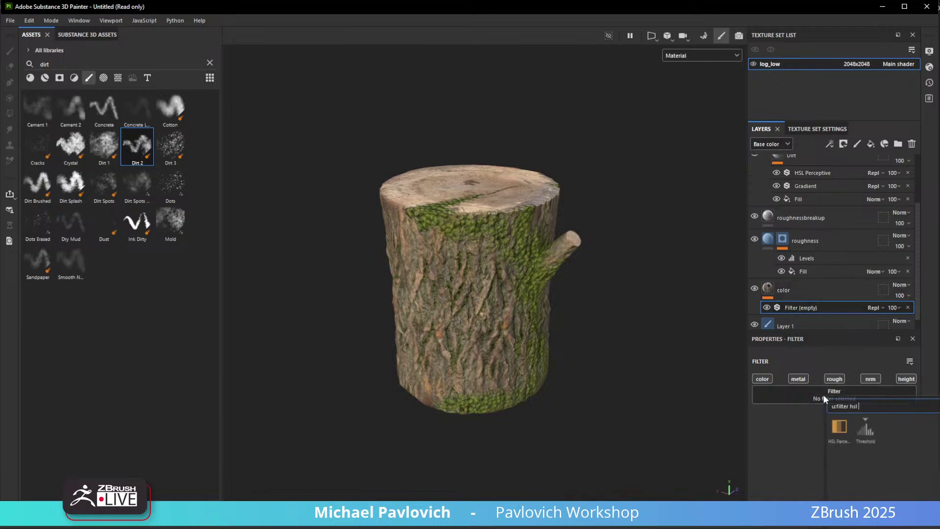
click(839, 431)
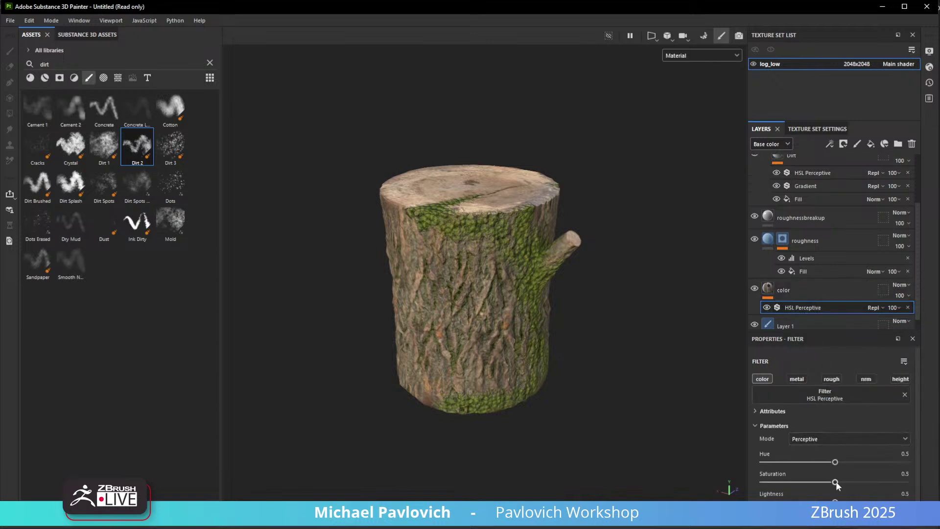
mouse_move(836, 484)
mouse_down()
mouse_move(857, 484)
mouse_move(835, 466)
mouse_up()
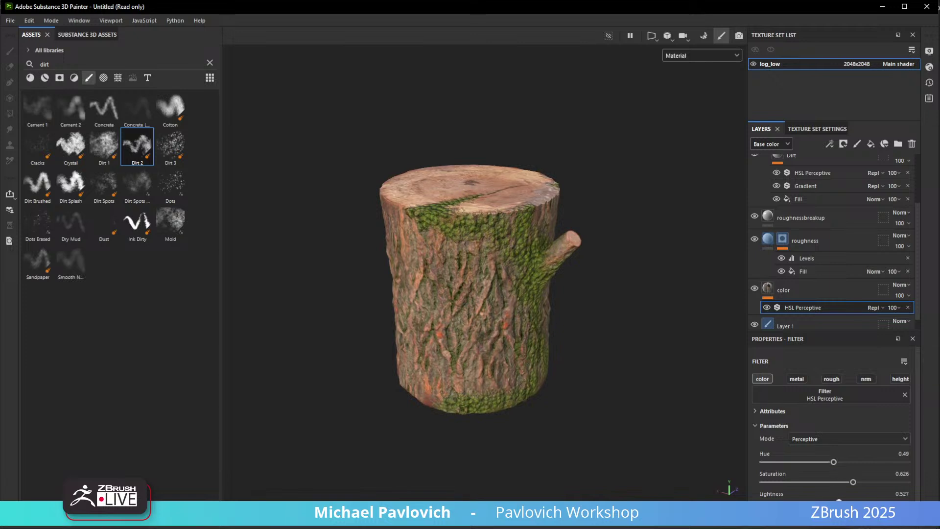
alt+drag(645, 184, 657, 156)
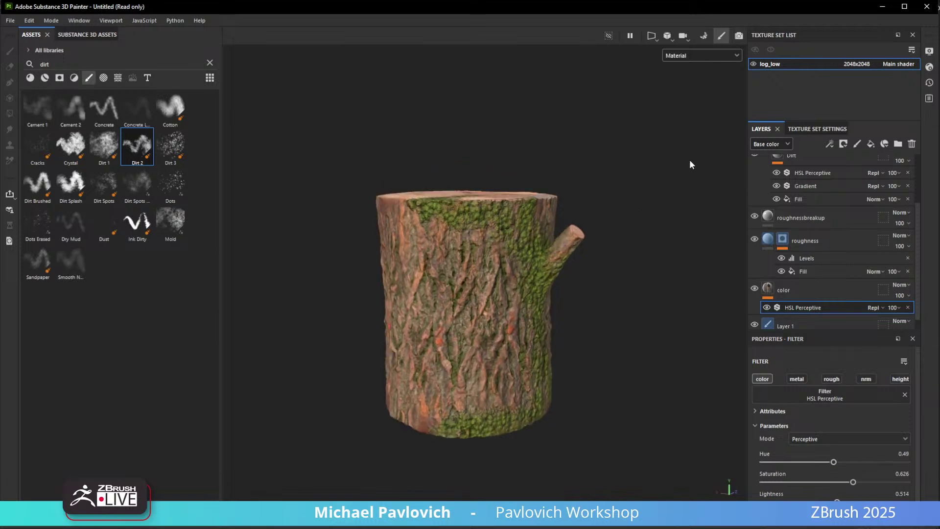
Render the log with the Bonifacio Street environment map, rotate the environment to face the alley, and inspect the log from higher up.
click(738, 39)
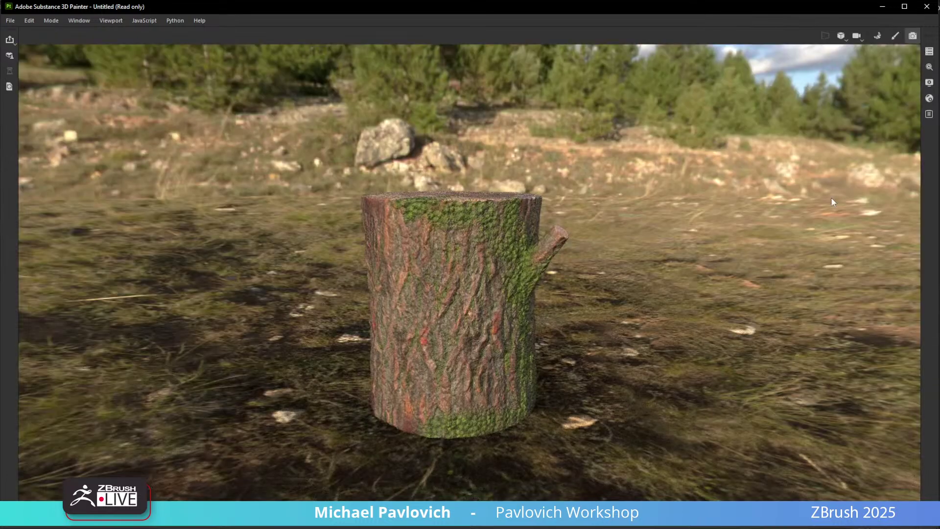
click(930, 82)
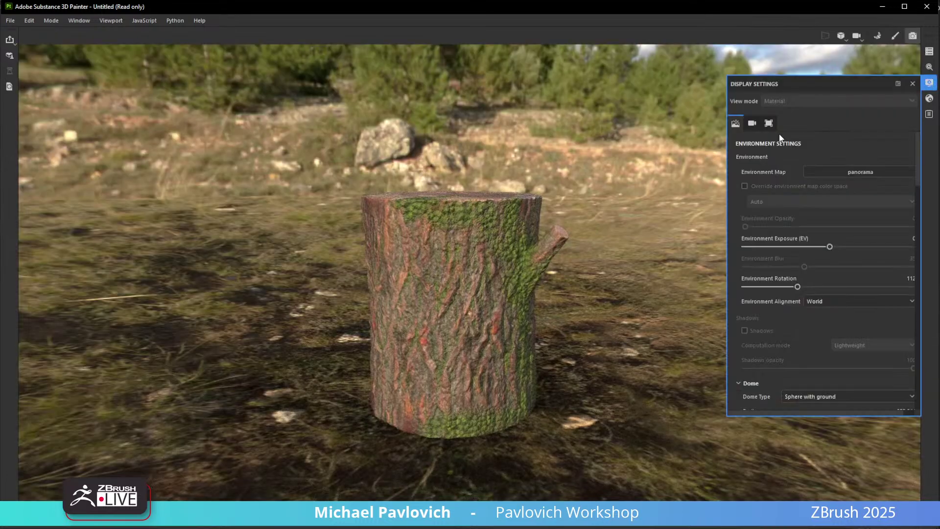
click(835, 172)
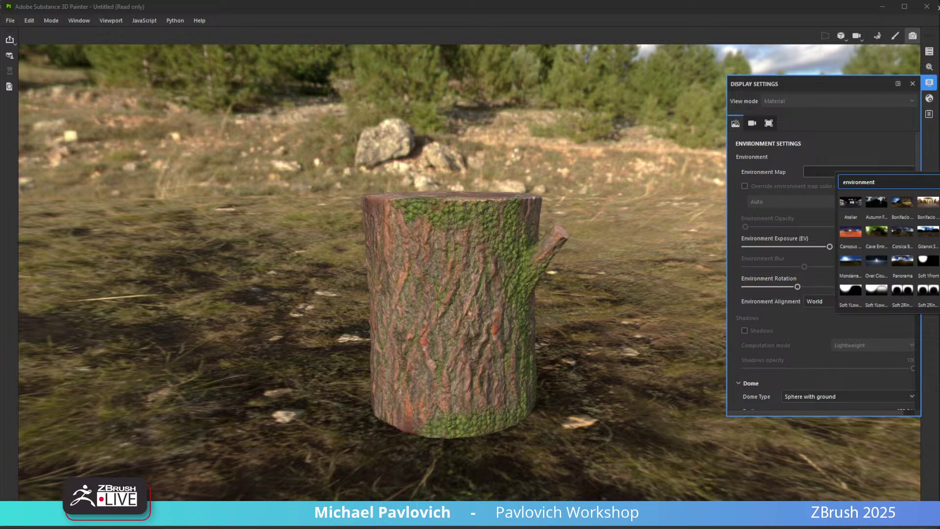
click(928, 204)
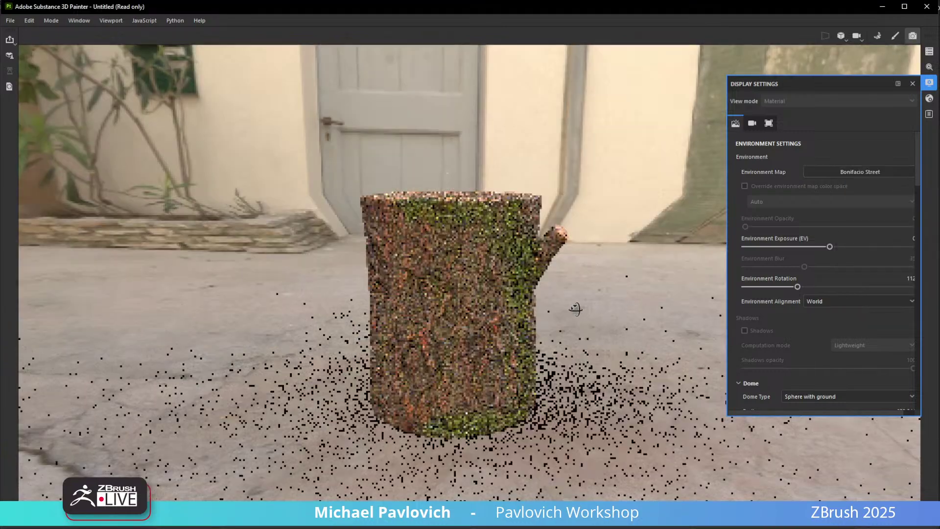
shift+right_drag(576, 308, 605, 294)
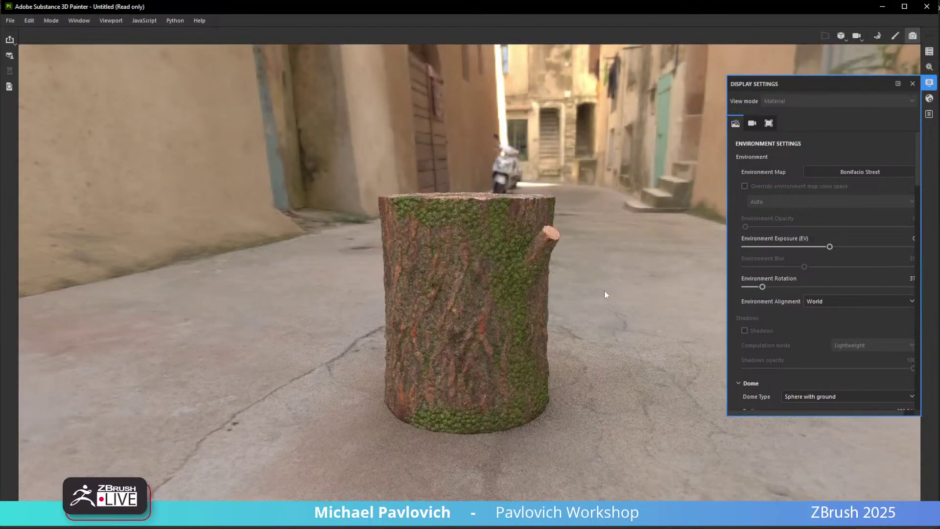
click(913, 84)
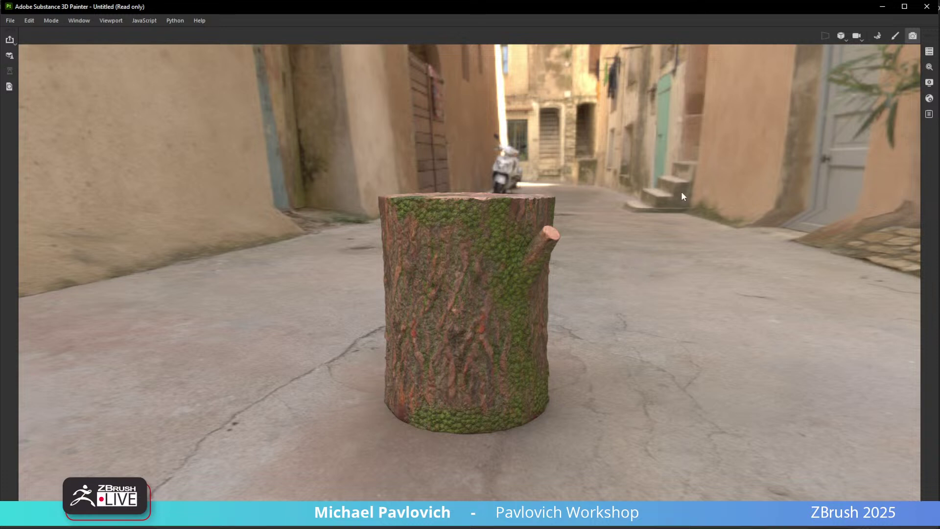
alt+drag(681, 191, 887, 101)
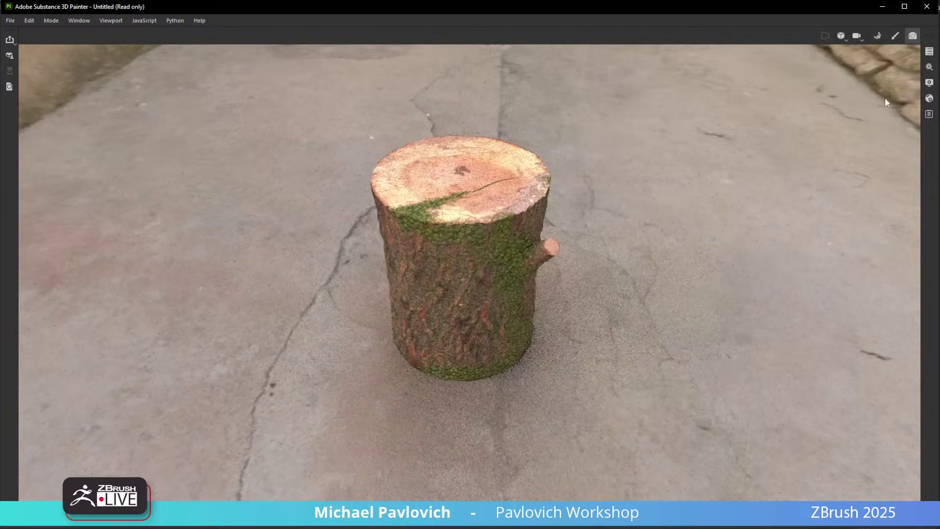
Leave the rendered preview for painting mode and close Substance 3D Painter to return to ZBrush.
click(894, 35)
click(927, 6)
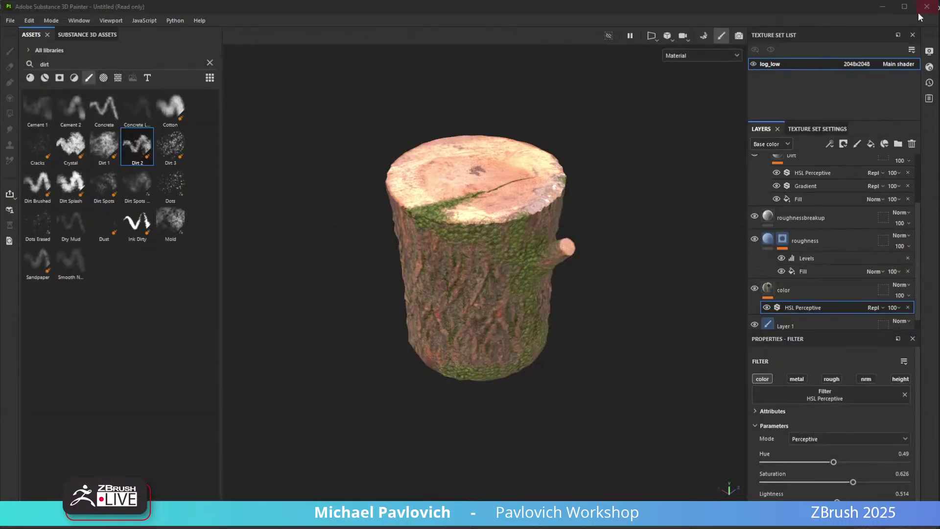
click(443, 283)
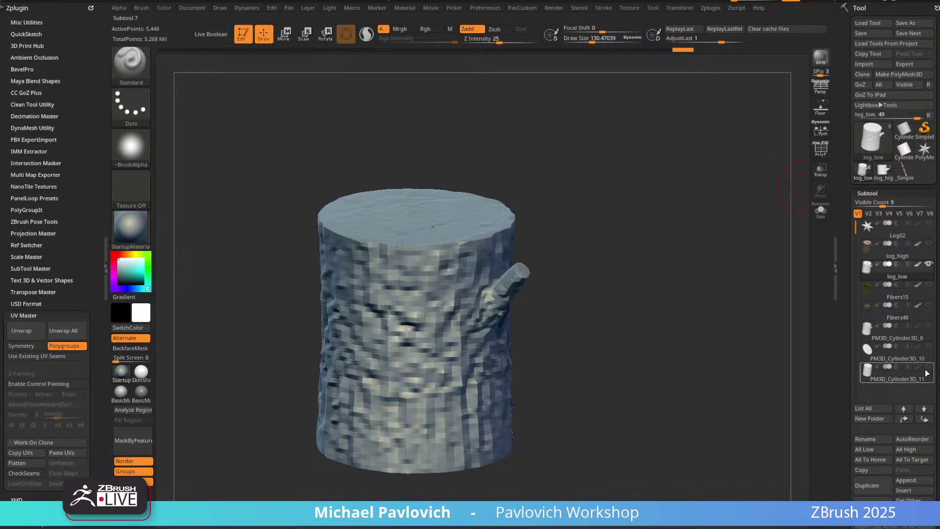
Delete the separate log_high tool with all its subtools and make the main log_low tool active again.
click(885, 173)
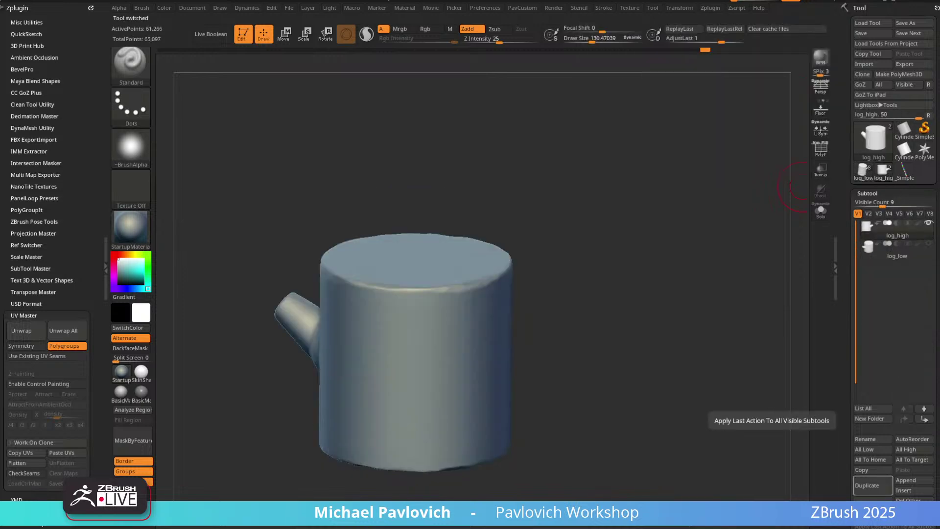
click(912, 511)
click(864, 172)
Delete the log_low subtool, show all remaining subtools and select the Fibers48 fur.
drag(579, 318, 736, 259)
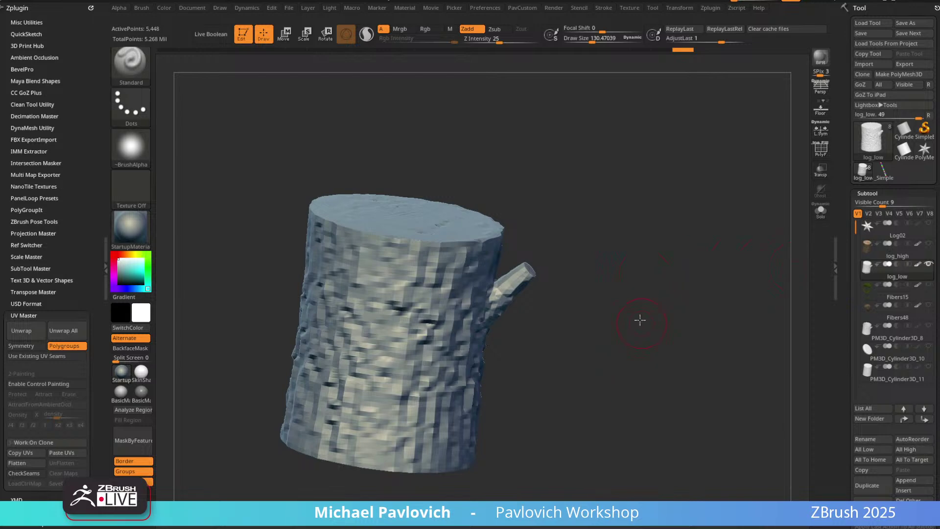
shift+drag(640, 319, 734, 357)
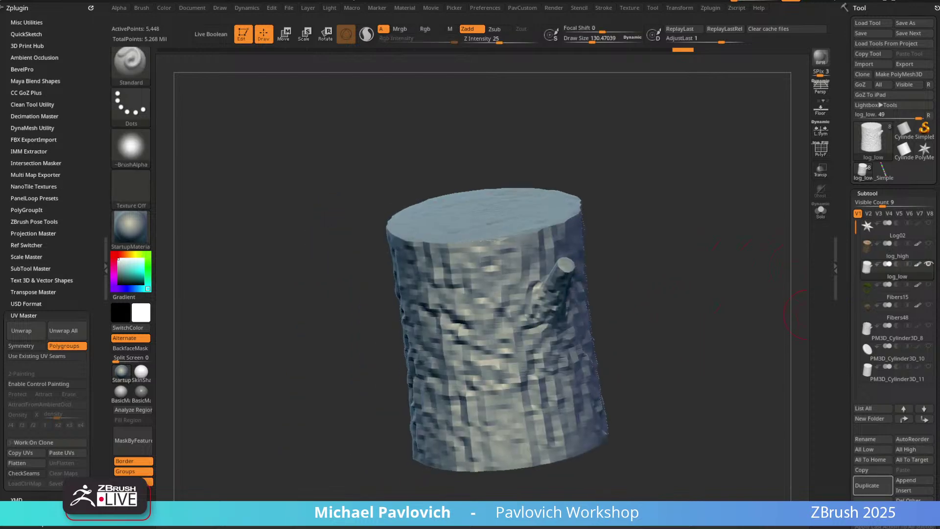
click(868, 505)
shift+click(929, 264)
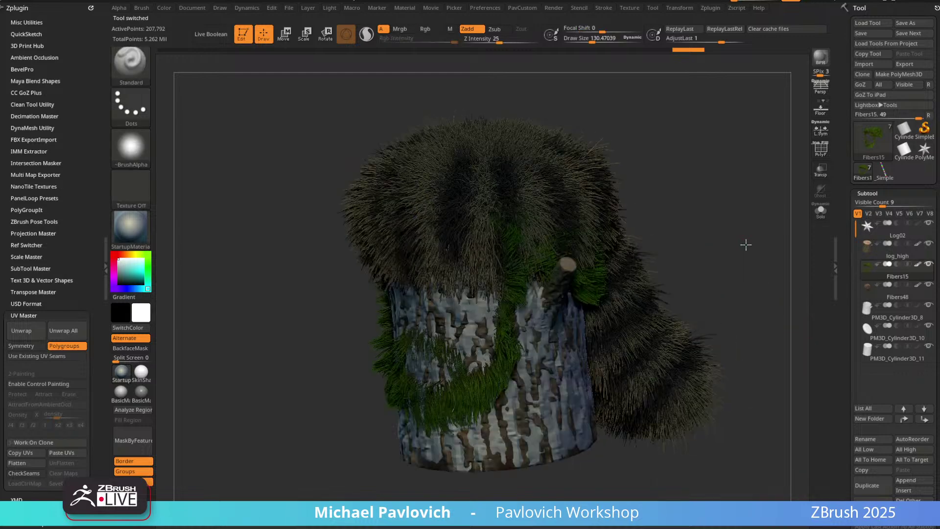
alt+click(489, 184)
Review the YouTube channel's livestream episodes and the ArtStation portfolio in the browser, and minimize the browser.
drag(715, 495, 576, 82)
scroll(358, 265, down, 4)
scroll(359, 265, up, 2)
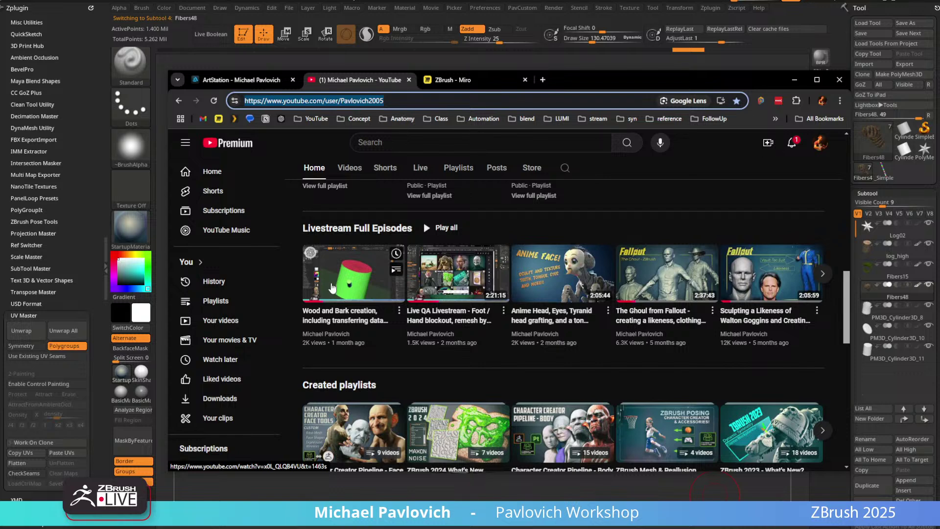
click(255, 85)
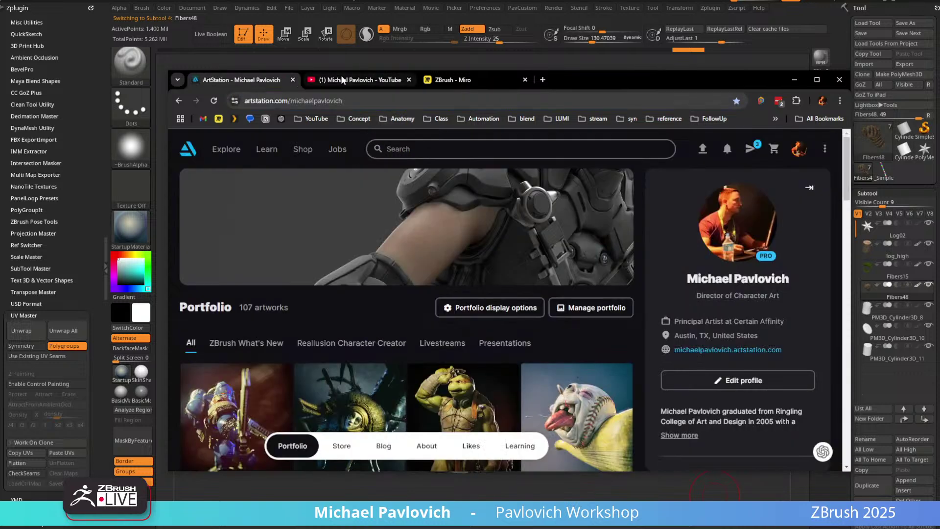
click(348, 81)
click(293, 86)
click(328, 98)
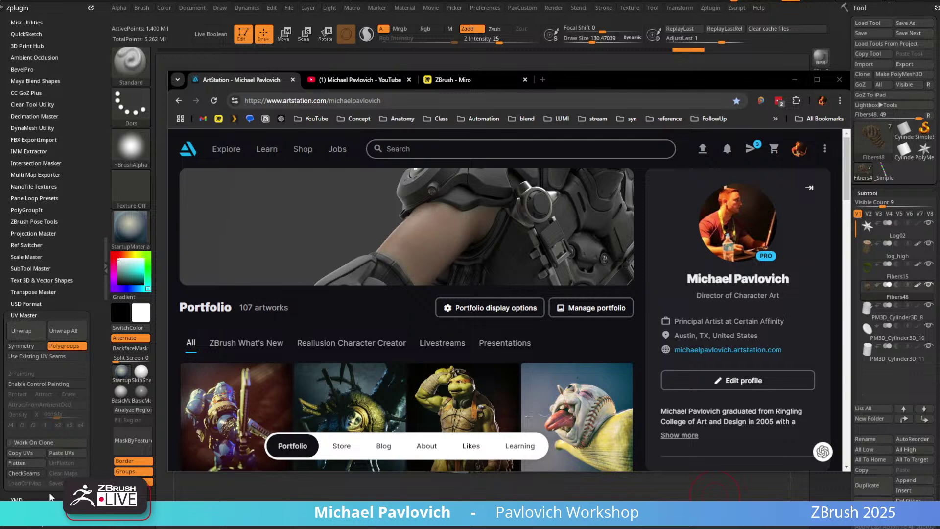
click(342, 81)
click(794, 80)
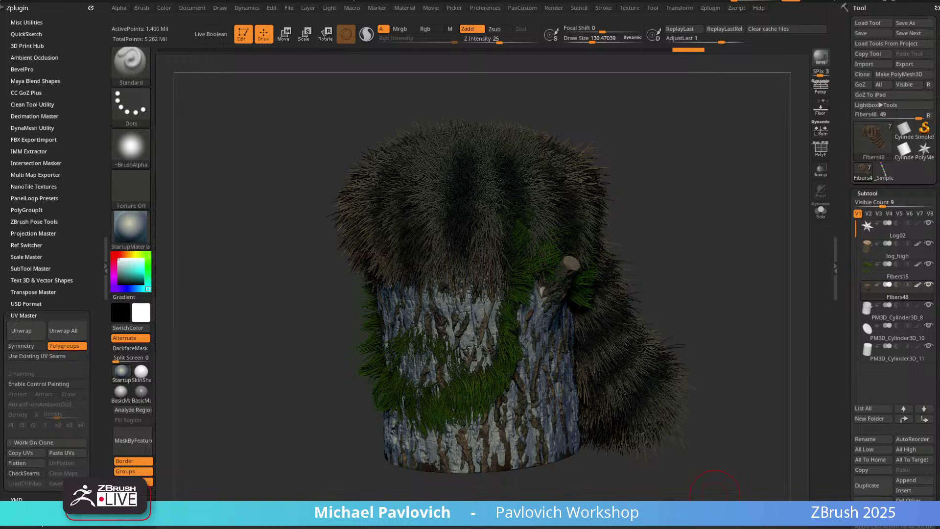
Delete the Fibers48 fur and Fibers15 moss subtools from the log.
drag(627, 235, 573, 195)
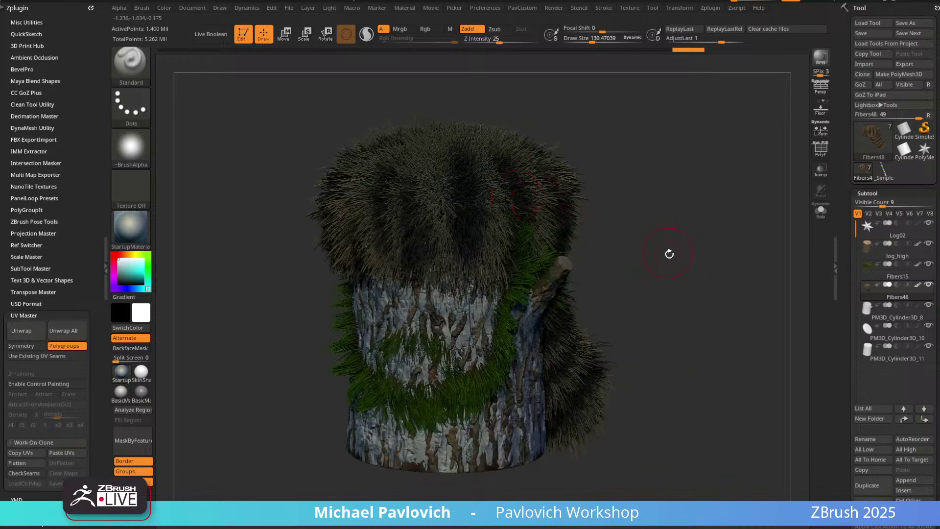
drag(667, 254, 764, 274)
click(873, 499)
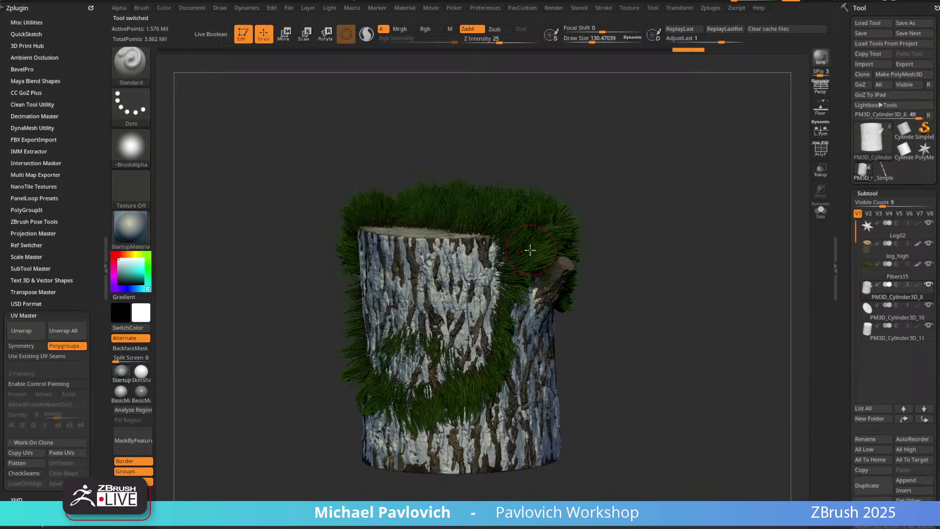
click(873, 498)
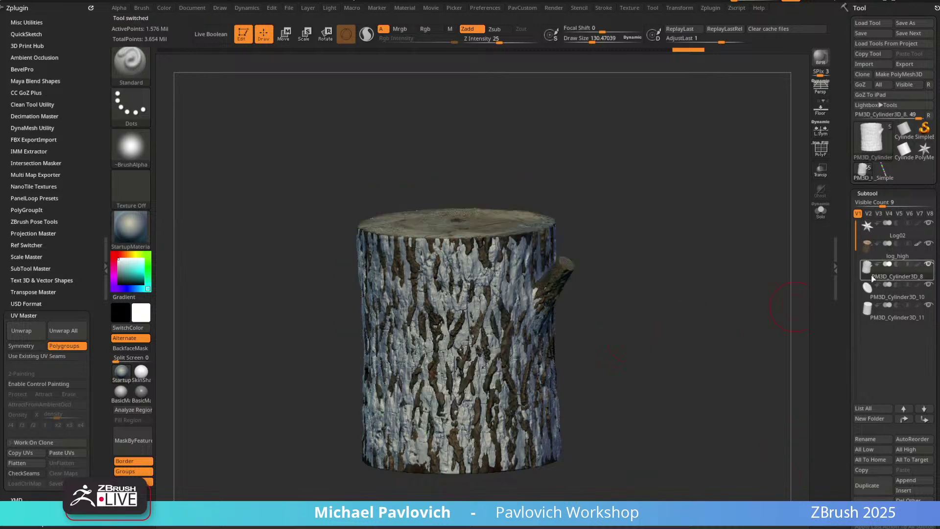
Turn on Solo and examine the PM3D_Cylinder3D_8, PM3D_Cylinder3D_10 and PM3D_Cylinder3D_11 subtools.
click(888, 259)
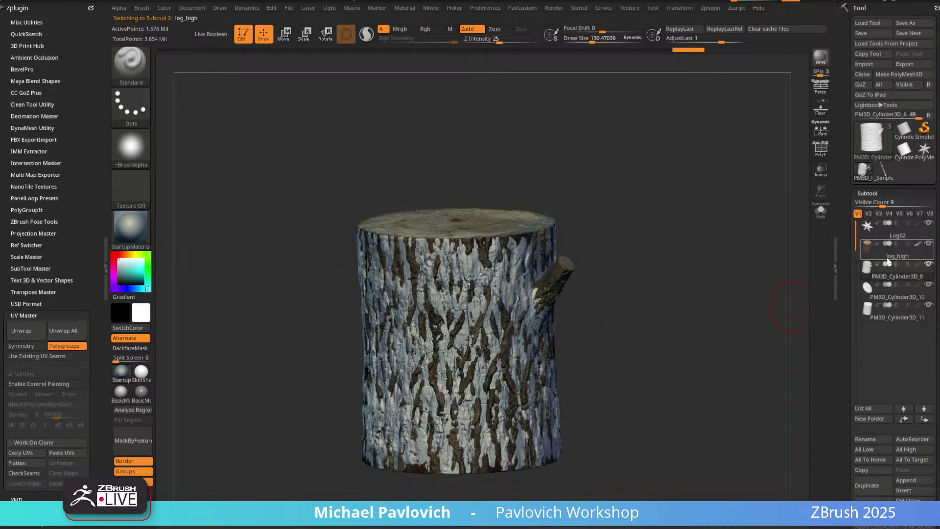
click(905, 283)
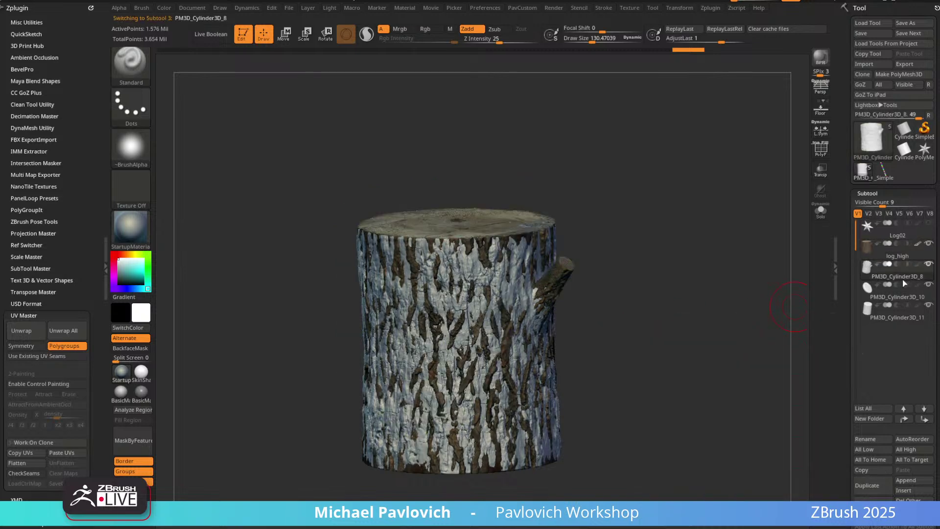
click(821, 211)
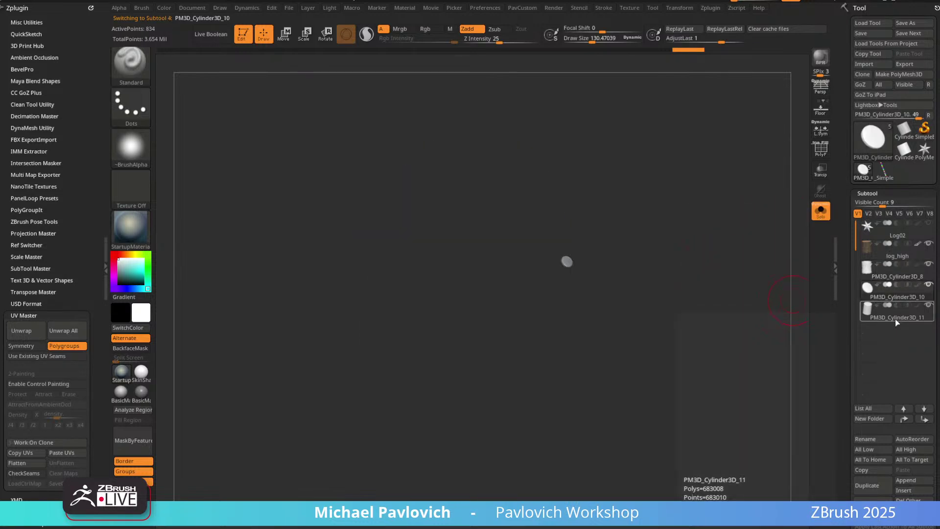
click(897, 319)
drag(588, 184, 614, 256)
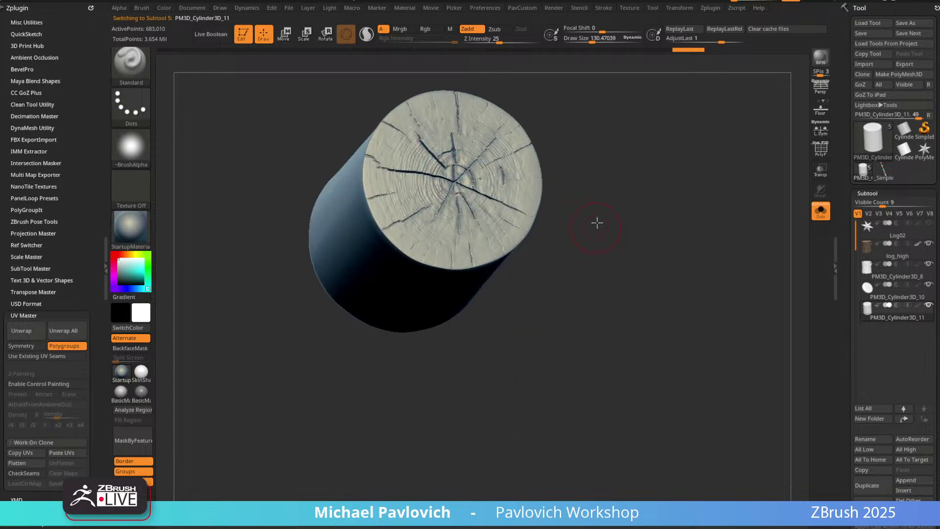
drag(596, 223, 592, 175)
Examine the log_high subtool and compare it with the log_008.jpg reference in the image viewer.
click(896, 249)
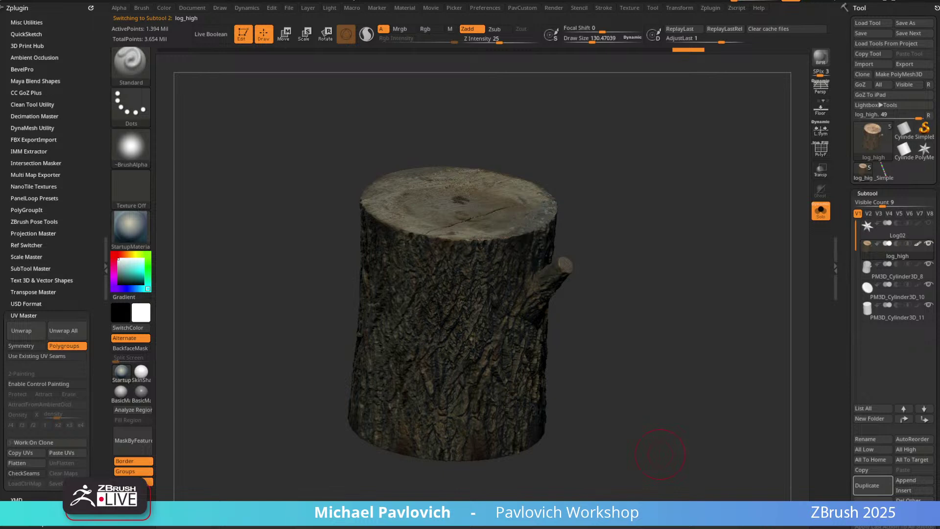
drag(660, 455, 368, 103)
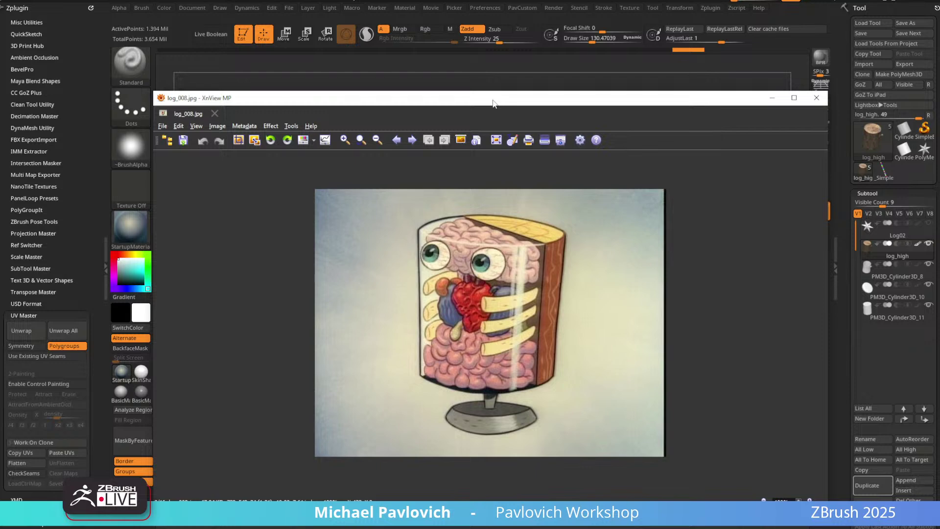
key(alt+Tab)
drag(688, 243, 514, 250)
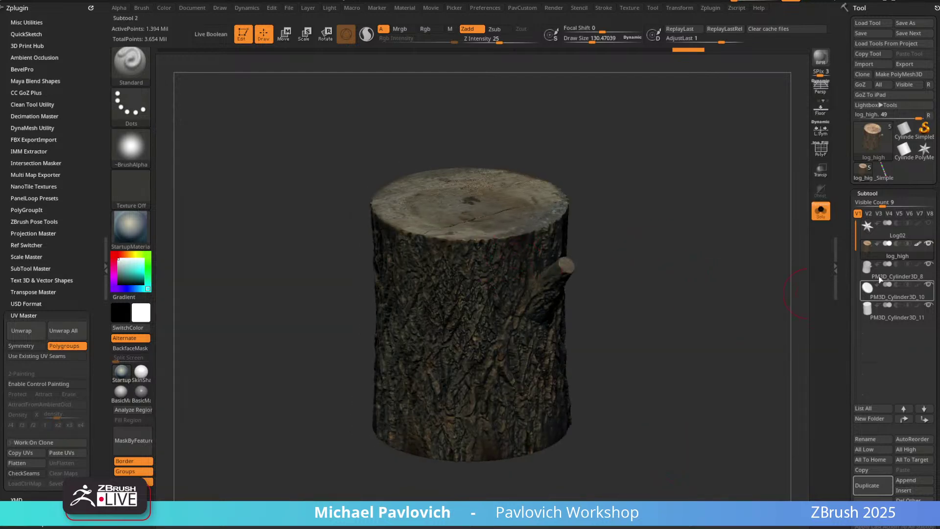
Delete the subtools PM3D_Cylinder3D_8, PM3D_Cylinder3D_10 and PM3D_Cylinder3D_11.
click(895, 277)
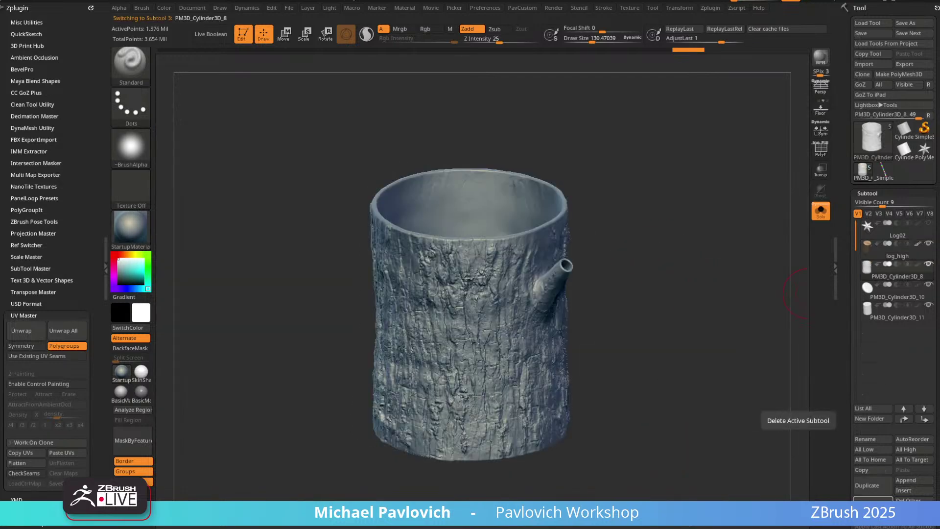
click(867, 498)
click(867, 497)
click(867, 498)
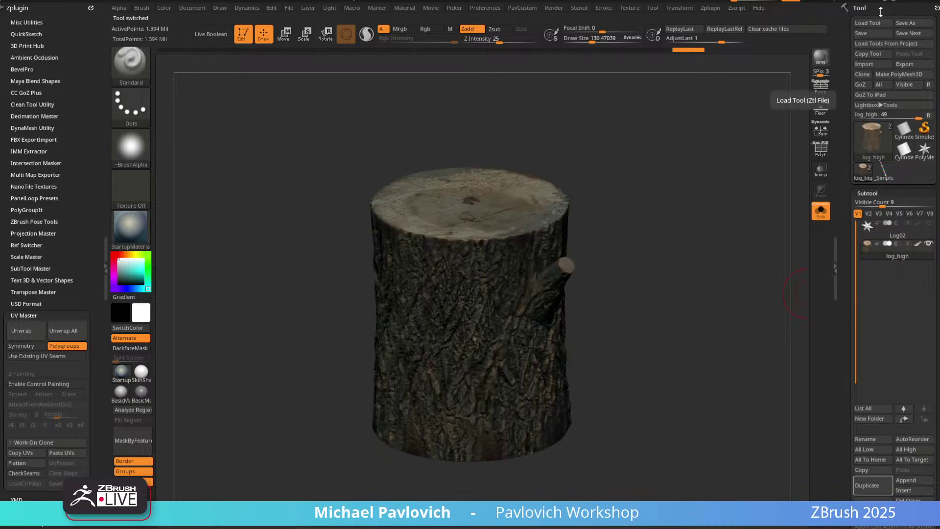
Rename the log_high subtool to log_textured.
click(865, 440)
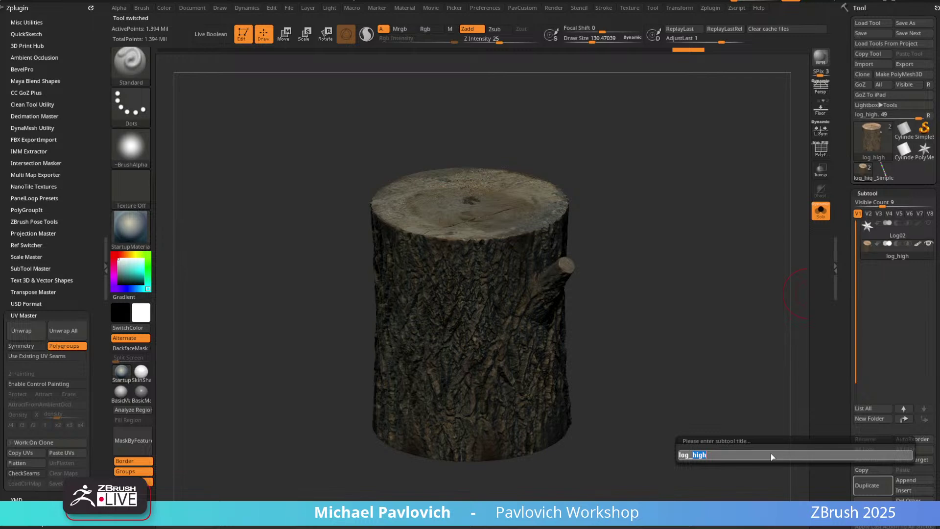
text(log_textured)
key(Return)
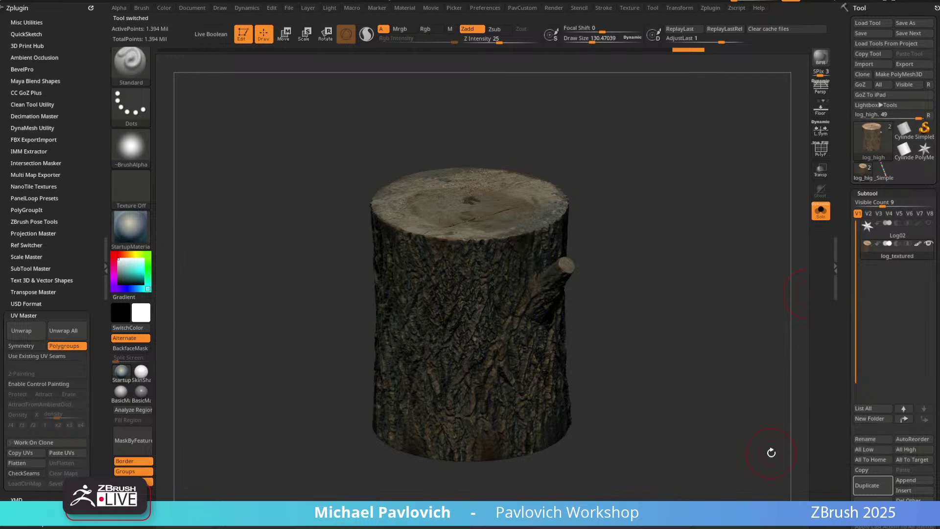
Save the tool in the Log folder under the new file name Log_visible_001.
click(914, 23)
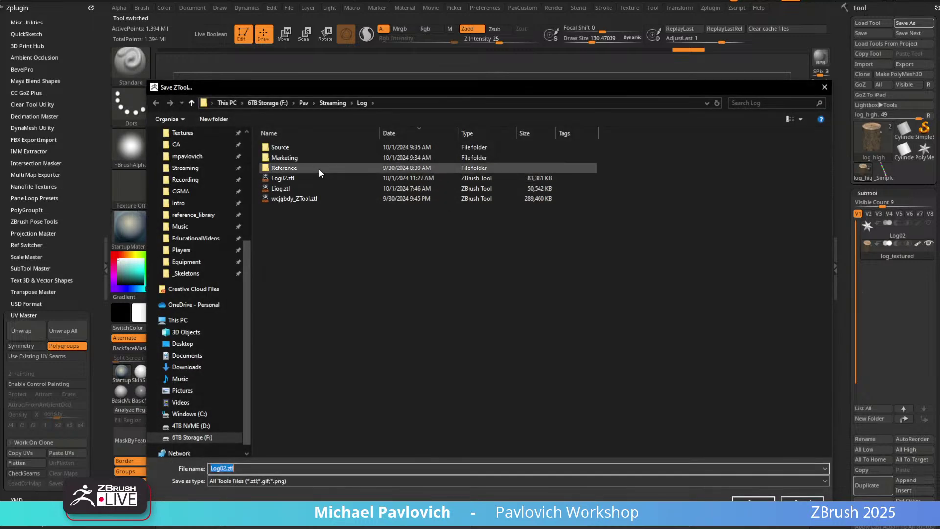
click(291, 181)
click(225, 468)
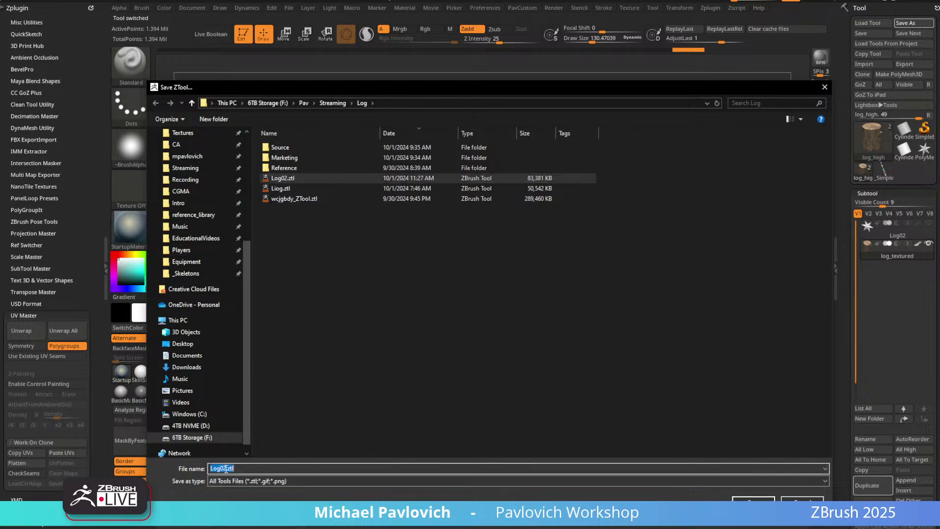
drag(226, 469, 333, 466)
text(_te)
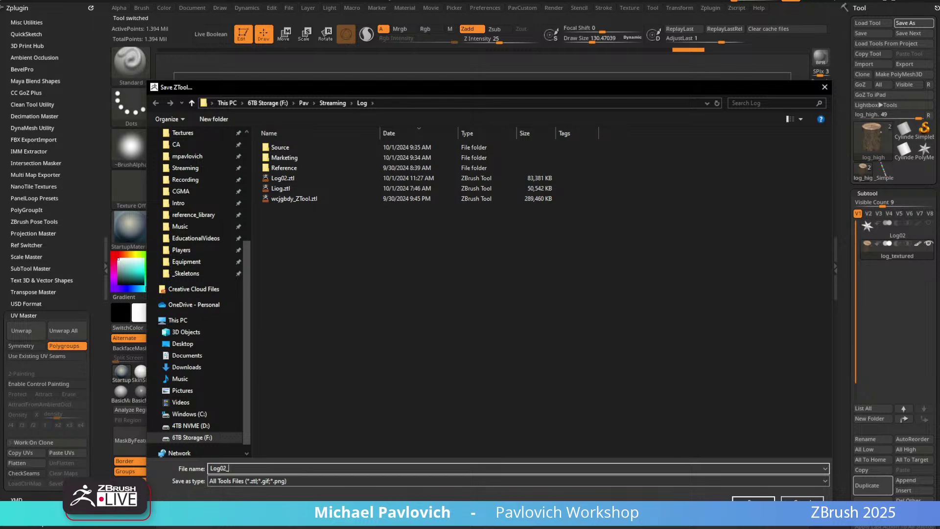
key(BackSpace)
text(_visible_001)
key(Return)
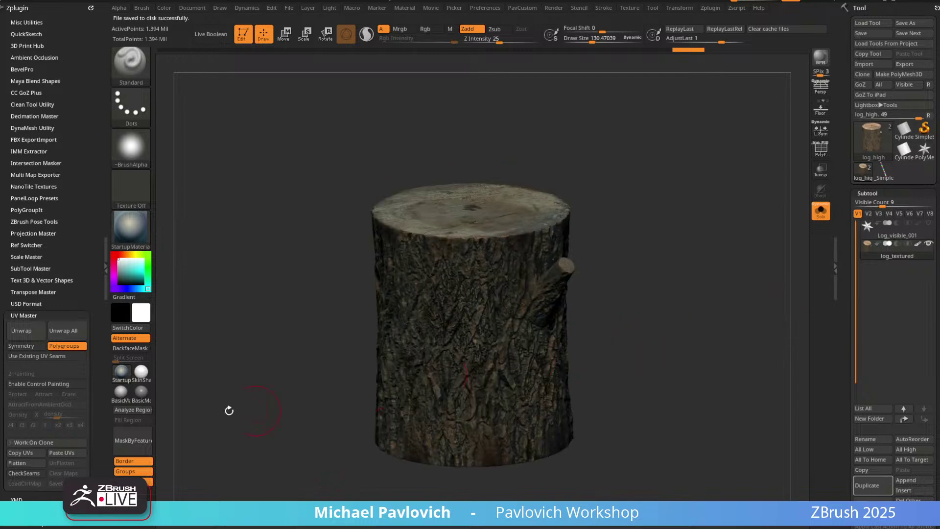
Switch the log's material to SkinShade4 and check the log_008.jpg reference in the image viewer.
click(141, 373)
drag(669, 351, 667, 294)
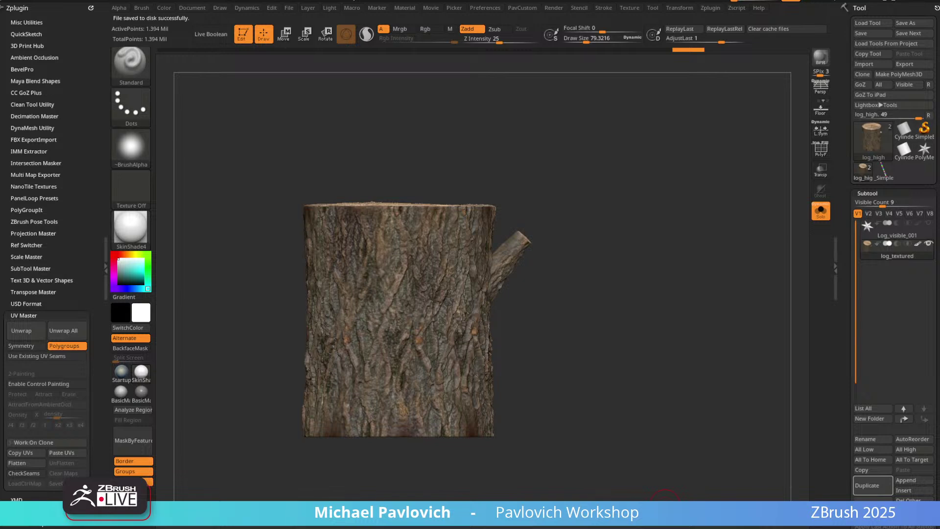
drag(665, 503, 618, 131)
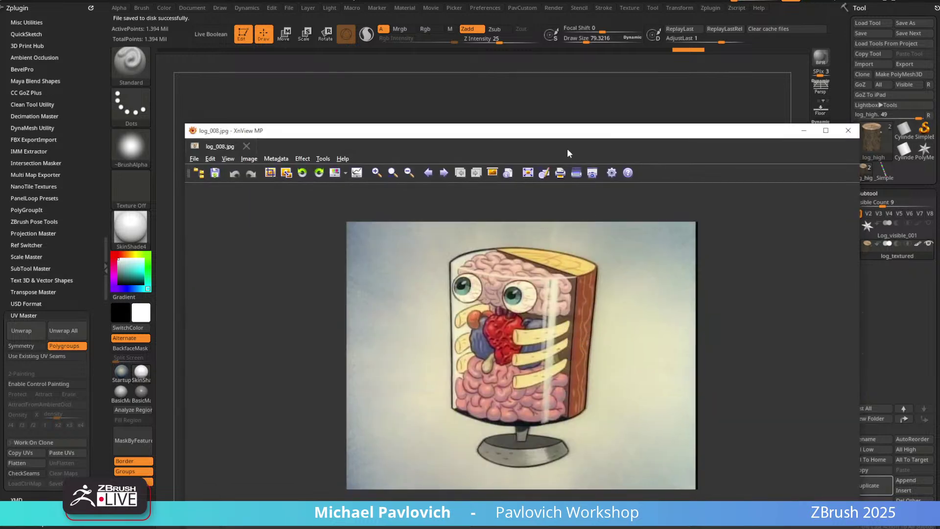
click(666, 498)
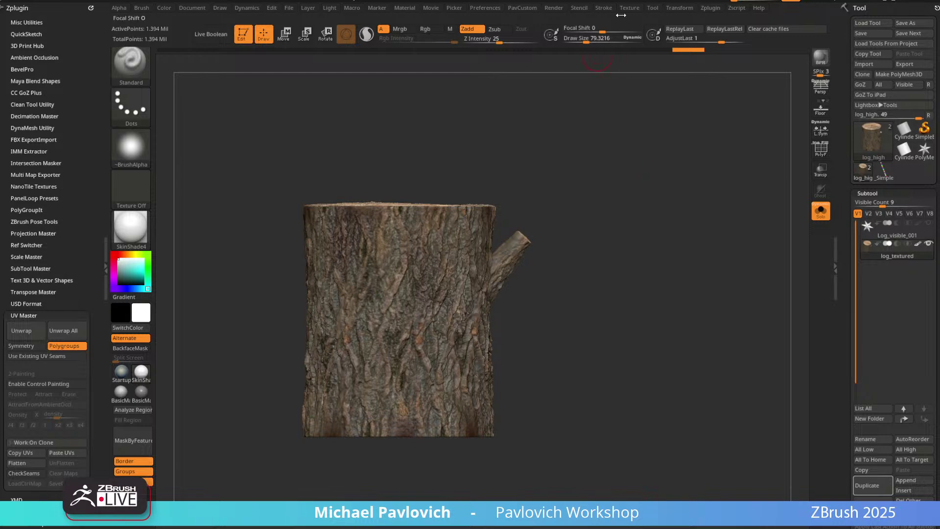
Import log_008.jpg from the Log project's Reference folder as a texture and bring up the loaded textures.
click(629, 7)
click(651, 66)
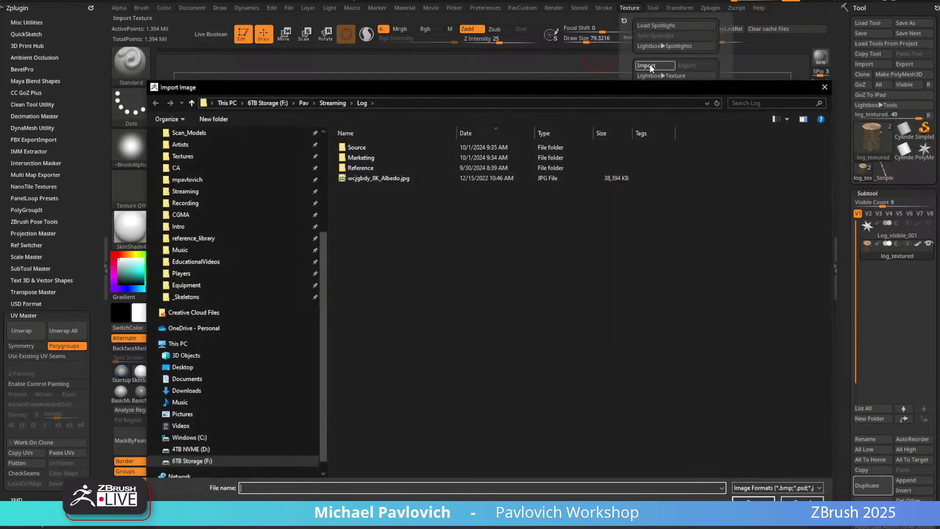
double_click(391, 89)
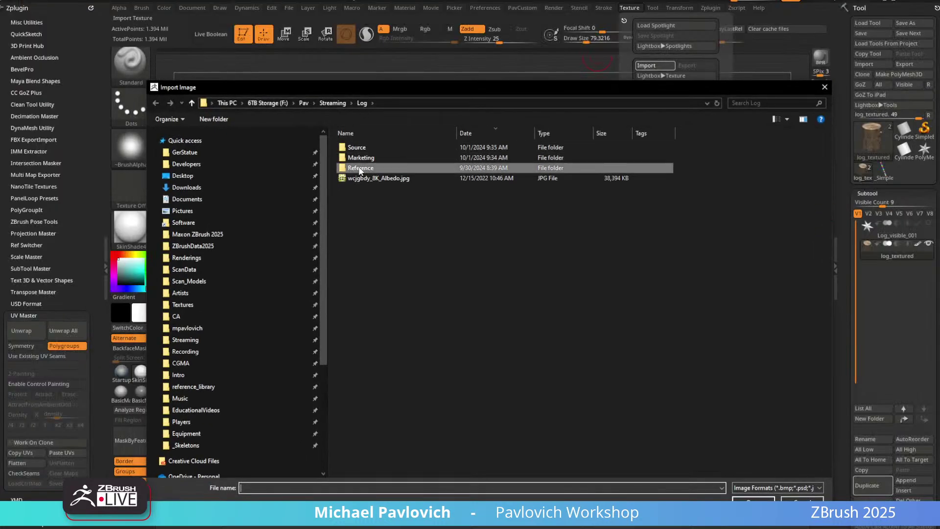
double_click(362, 169)
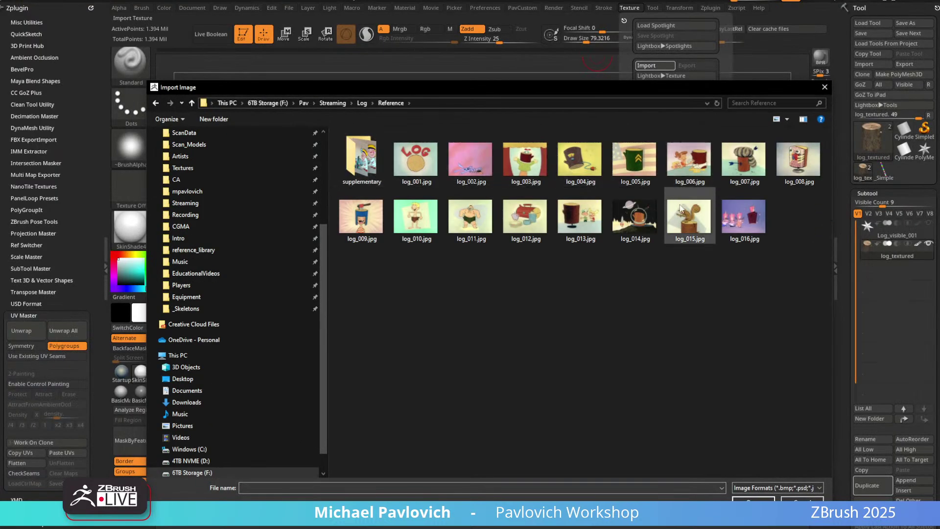
double_click(799, 171)
click(632, 8)
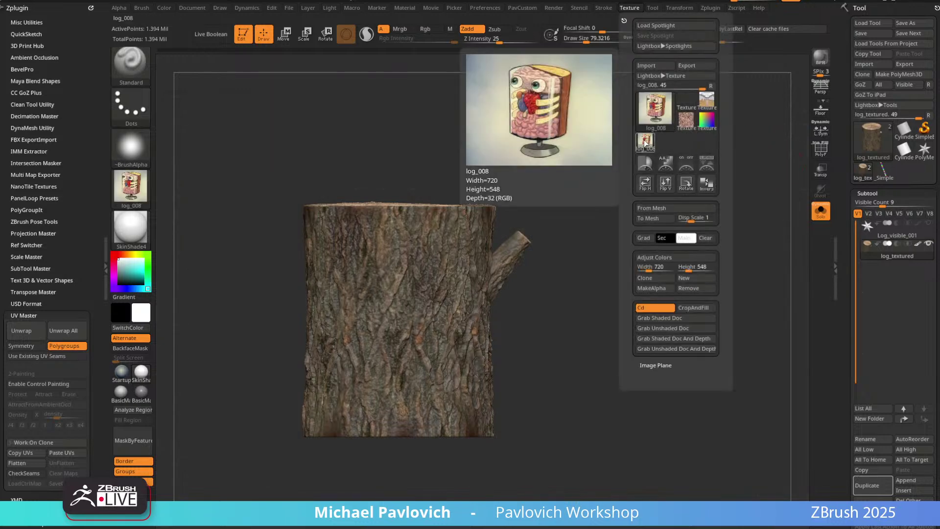
Overlay the log_008 reference on the canvas with Spotlight, faded to semi-transparent and pinned in place.
click(707, 162)
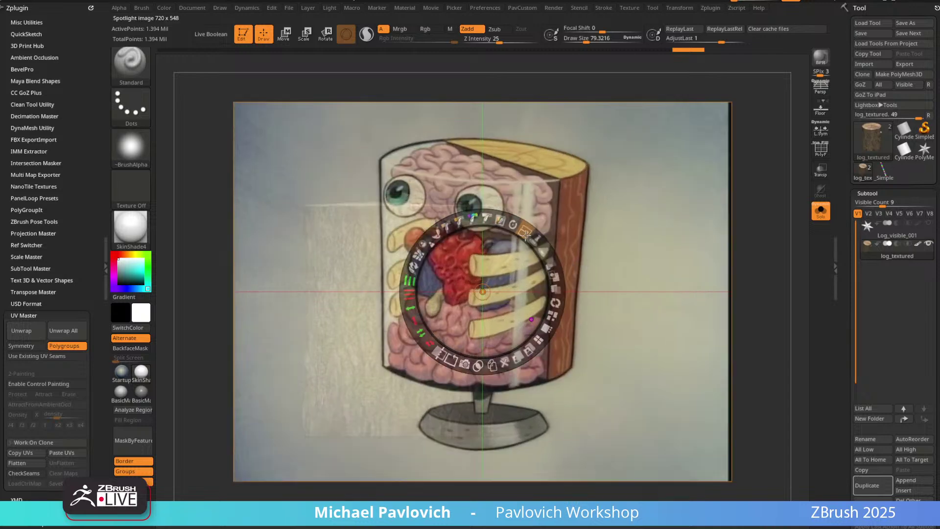
drag(525, 235, 535, 244)
drag(552, 274, 486, 223)
key(z)
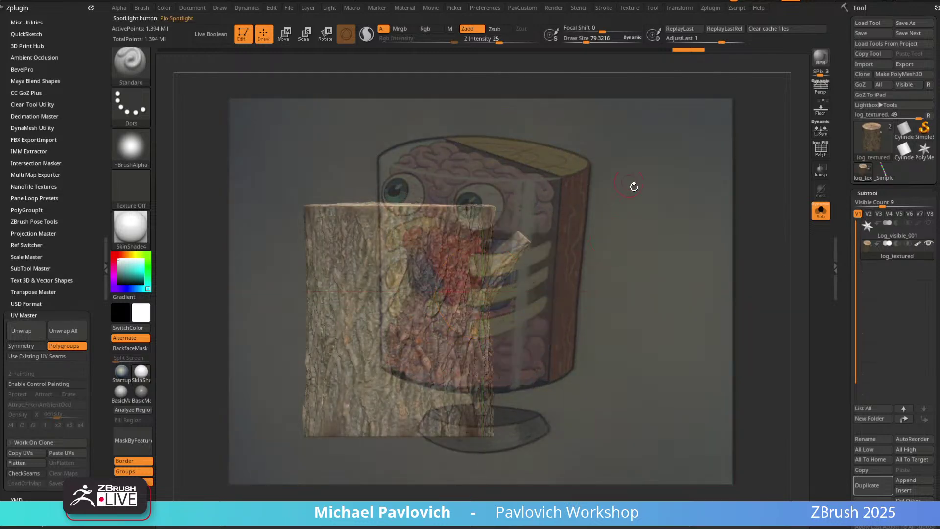
Drop the log to subdivision level 1 and align its view with the reference log.
right_drag(634, 185, 713, 213)
drag(847, 242, 840, 140)
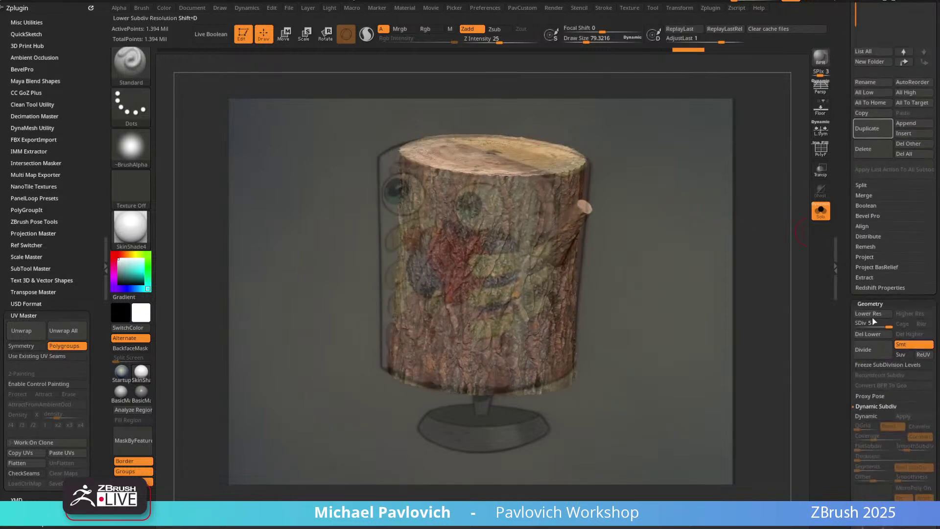
click(858, 325)
mouse_move(638, 267)
right_down()
mouse_move(559, 279)
mouse_move(626, 239)
right_up()
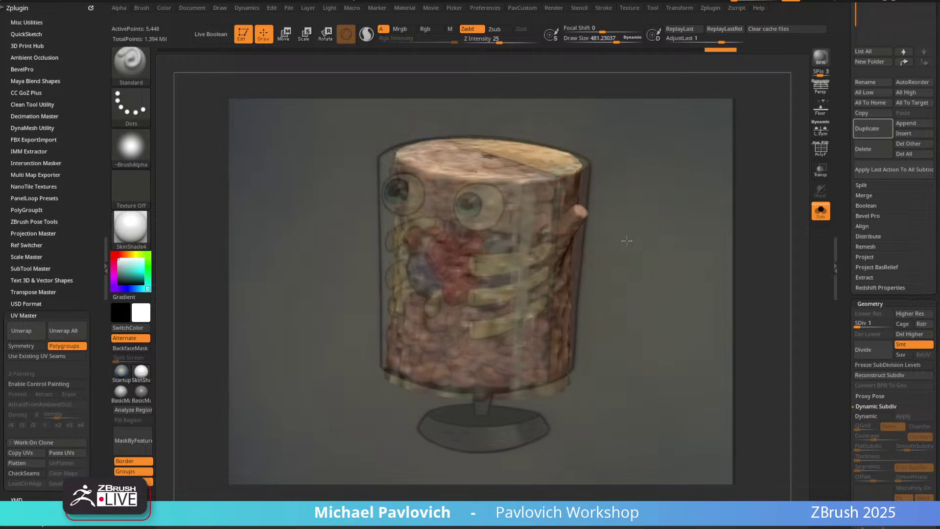
key(s)
key(b)
key(m)
key(v)
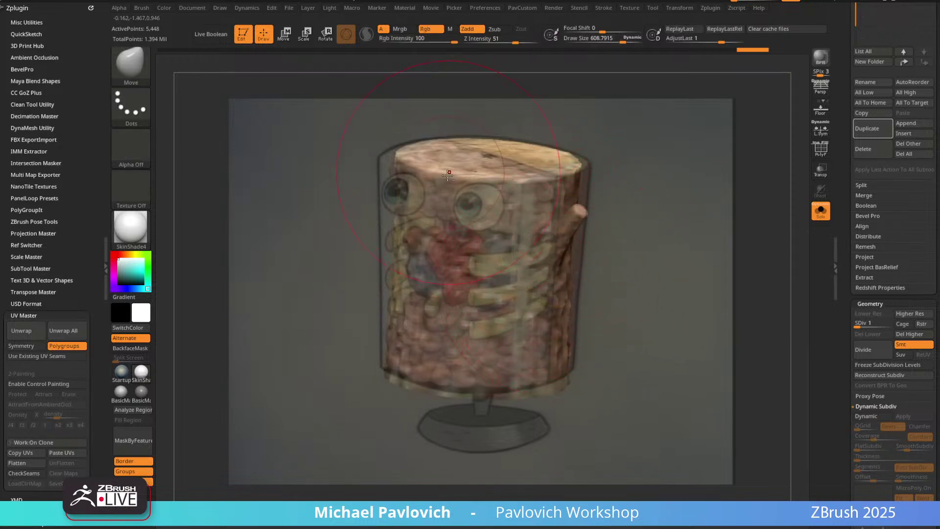
key(ctrl+z)
drag(413, 239, 408, 239)
key(b)
key(s)
key(t)
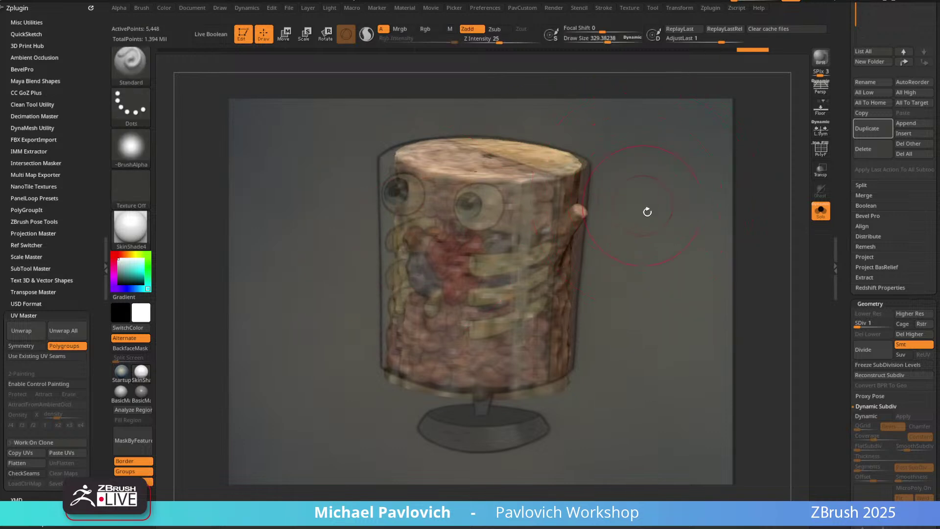
mouse_move(647, 210)
right_down()
mouse_move(656, 209)
mouse_move(643, 209)
mouse_move(650, 206)
right_up()
key(ctrl+z)
Turn on perspective and match the log's viewing angle to the reference drawing.
mouse_move(641, 208)
mouse_down()
mouse_move(646, 202)
mouse_move(640, 215)
mouse_move(641, 199)
mouse_up()
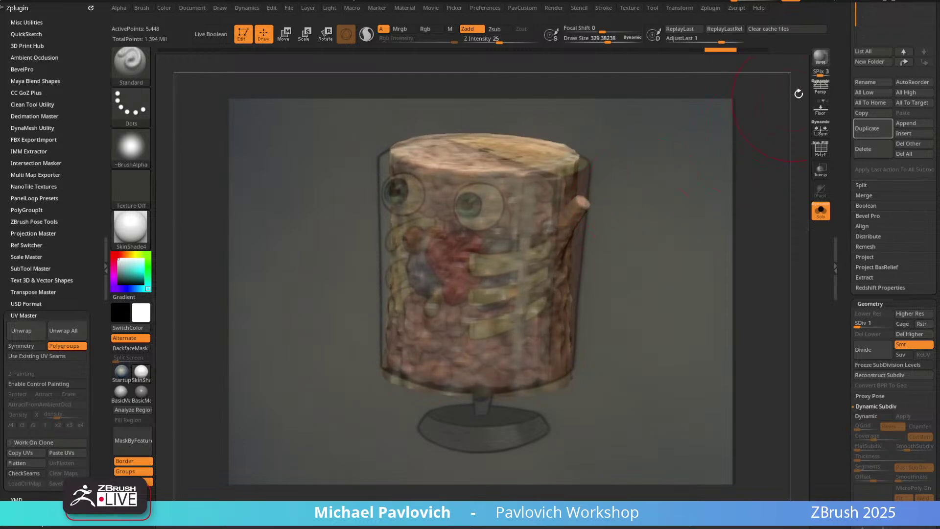
key(p)
mouse_move(694, 171)
mouse_down()
mouse_move(686, 159)
mouse_move(688, 169)
mouse_up()
drag(742, 131, 688, 165)
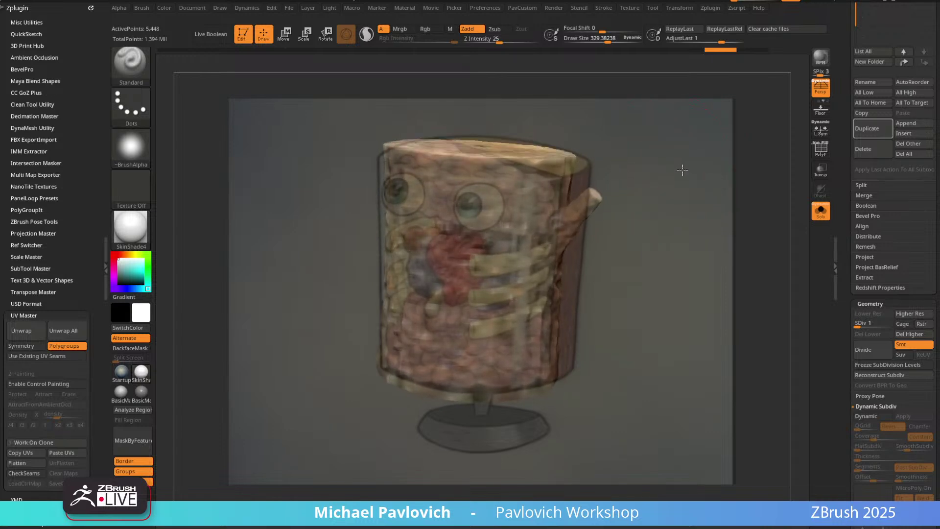
Centre the transform gizmo on the log and scale the log to fit the outline of the reference.
key(w)
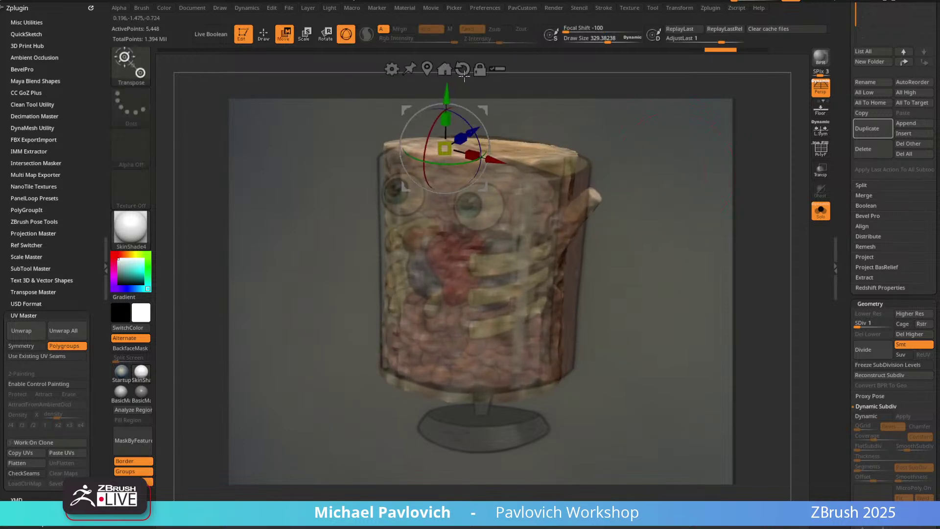
click(427, 69)
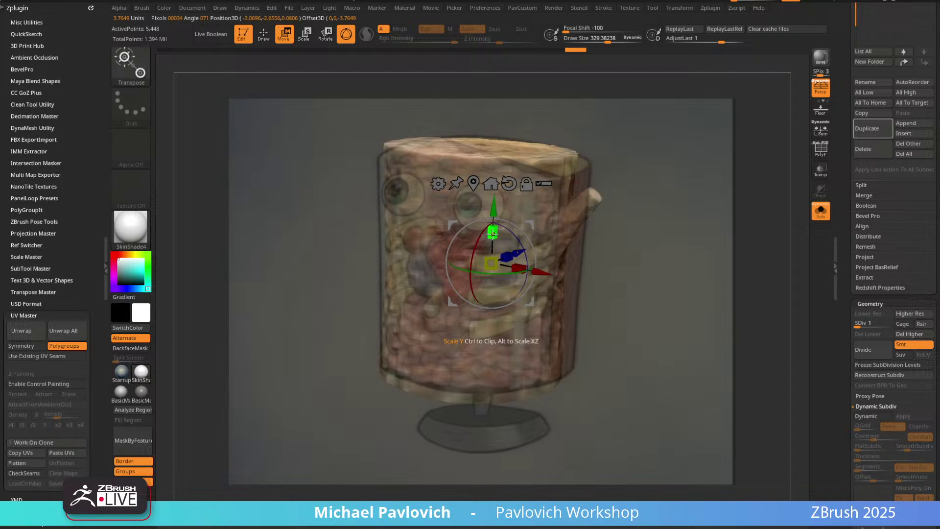
drag(494, 235, 493, 233)
mouse_move(619, 166)
mouse_down()
mouse_move(632, 160)
mouse_move(625, 177)
mouse_up()
drag(496, 230, 504, 236)
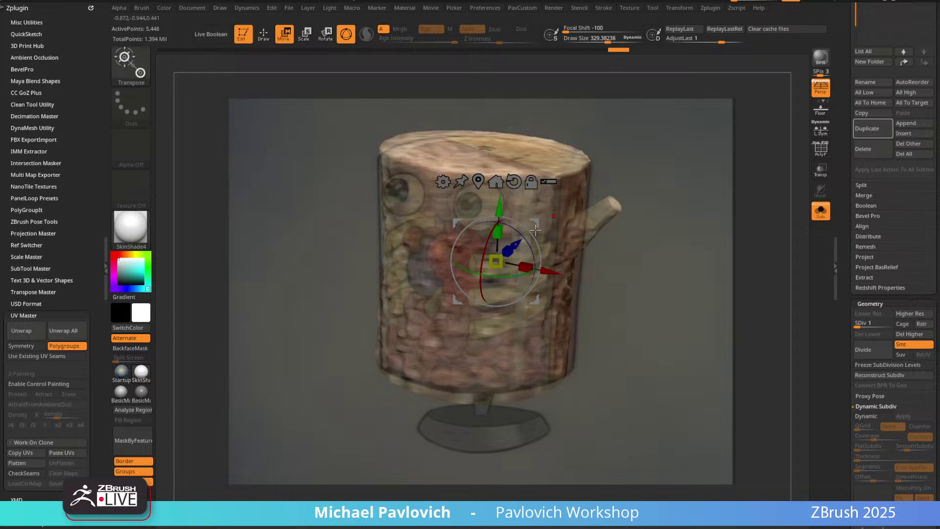
drag(500, 235, 502, 241)
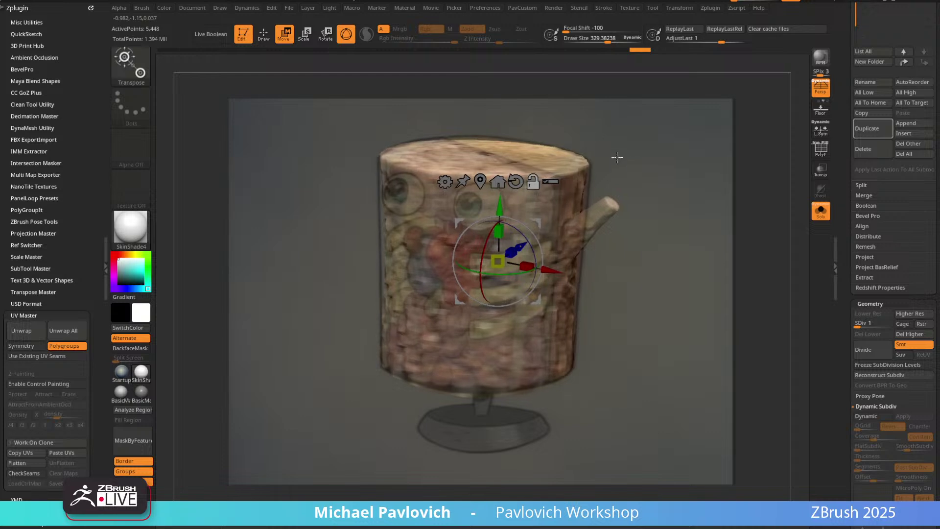
Return to draw mode and raise all subtools to their highest subdivision level.
key(2)
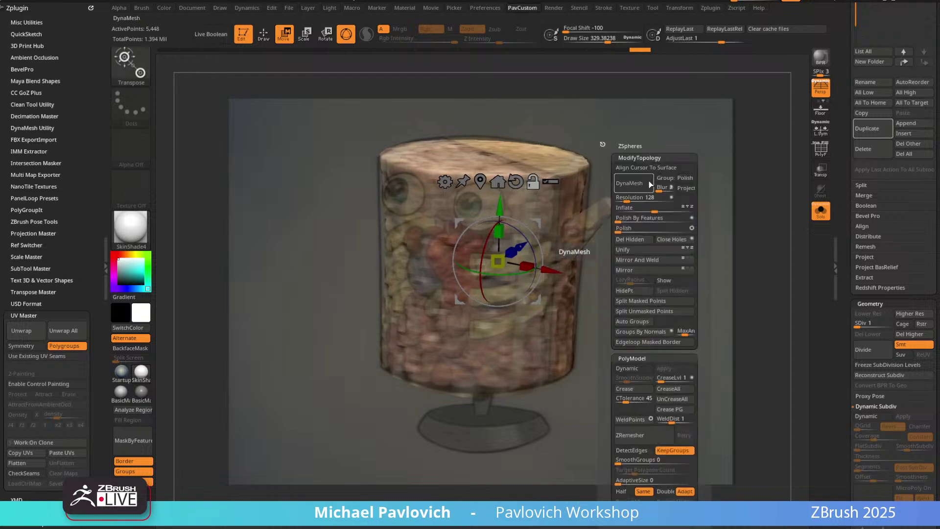
click(647, 181)
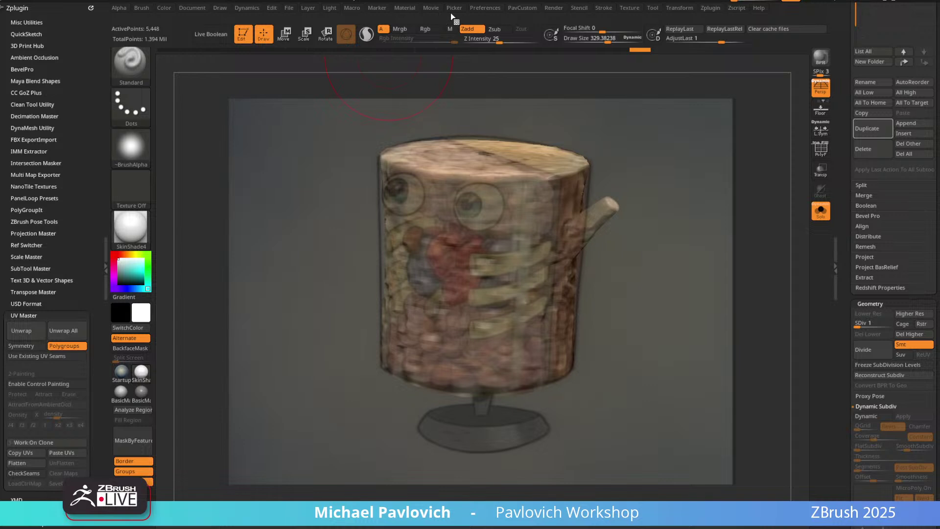
click(910, 93)
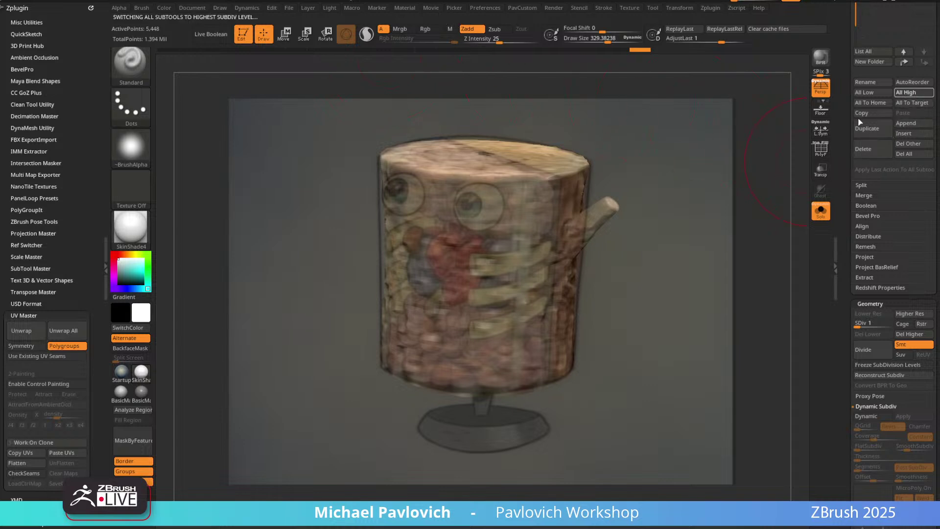
Show the movie timeline and store the matched view as a camera position about 1.48 seconds in.
click(431, 9)
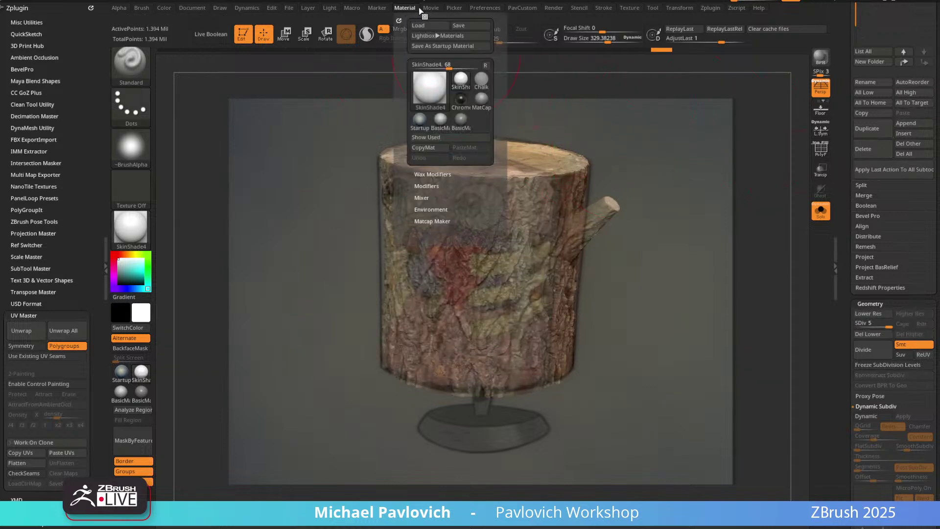
click(454, 163)
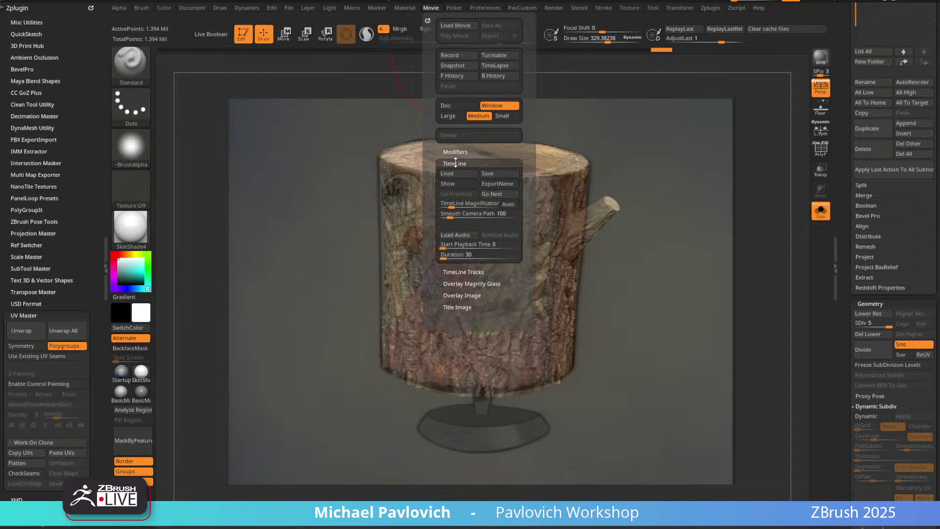
click(467, 184)
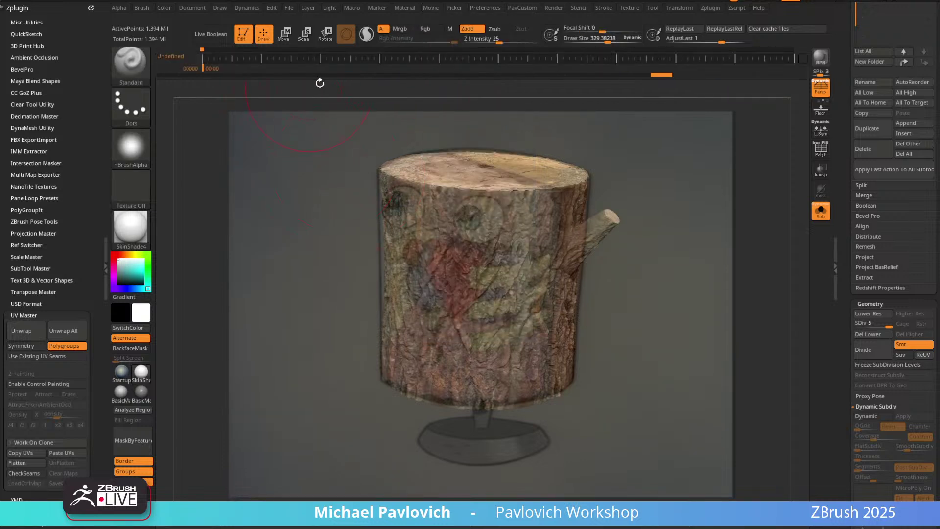
click(232, 58)
Hide the Spotlight reference overlay and reduce the brush draw size to about 103.
key(s)
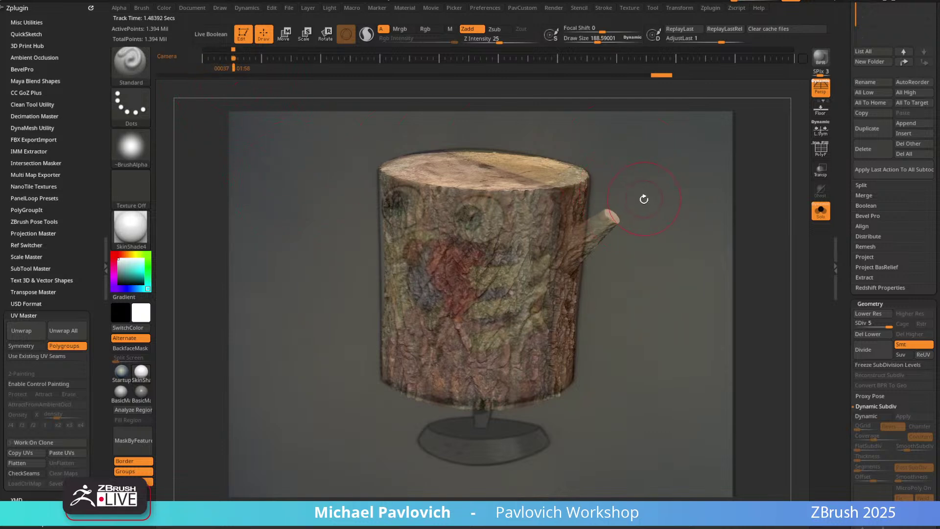
key(shift)
key(shift+z)
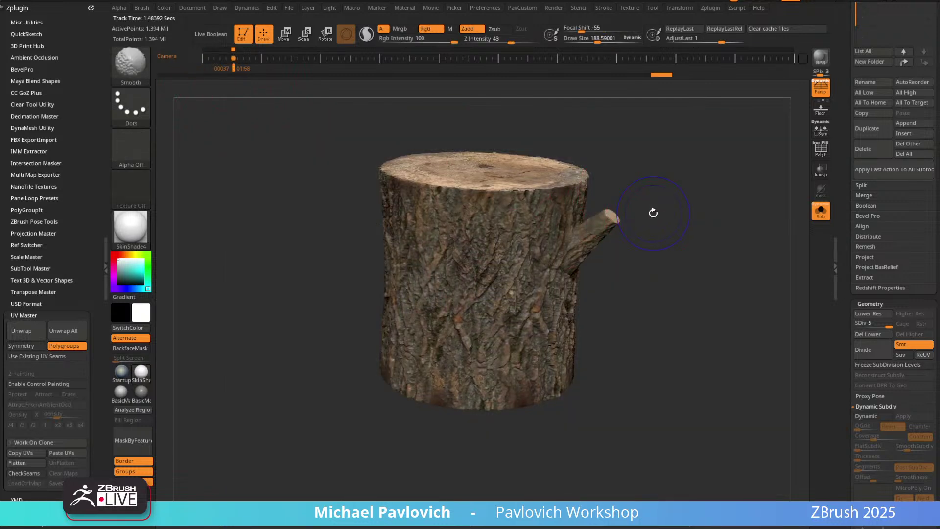
key(s)
mouse_move(624, 251)
mouse_down()
mouse_move(663, 275)
mouse_move(674, 183)
mouse_move(730, 220)
mouse_move(758, 169)
mouse_move(699, 236)
mouse_move(695, 200)
mouse_move(635, 231)
mouse_up()
drag(666, 186, 682, 229)
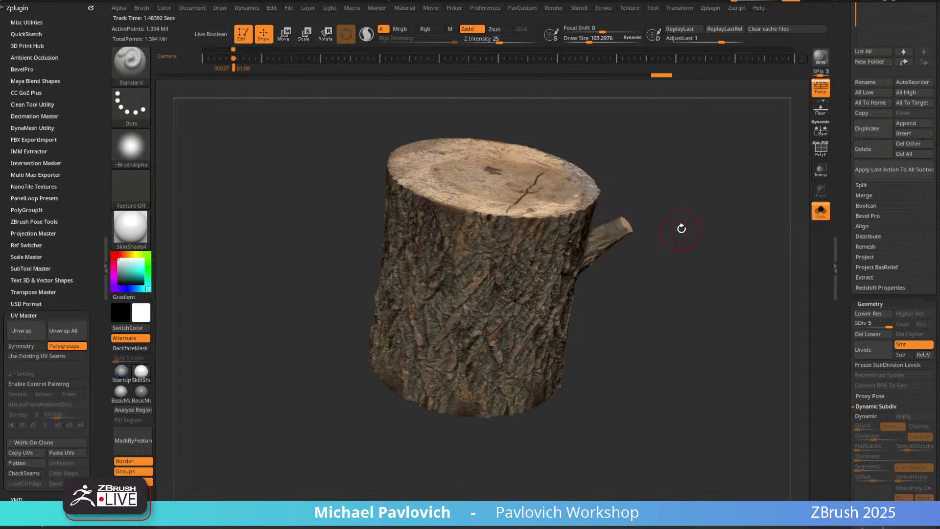
Make the Log_visible_001 star subtool active and turn off Solo so the log is shown with it.
scroll(850, 183, up, 5)
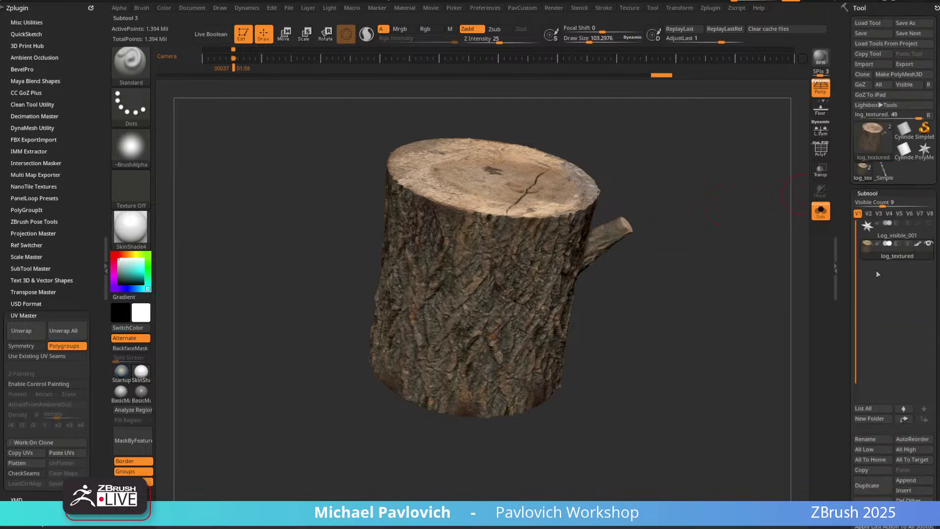
click(893, 235)
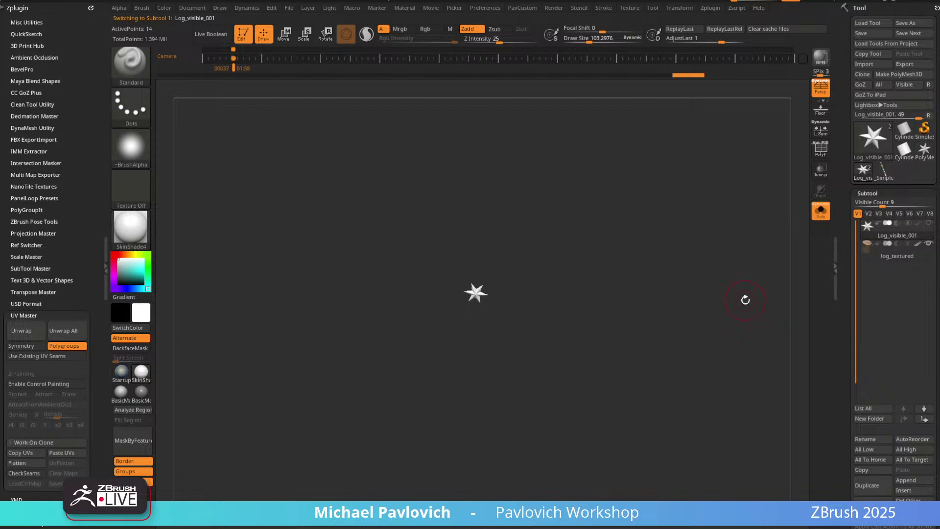
mouse_move(892, 238)
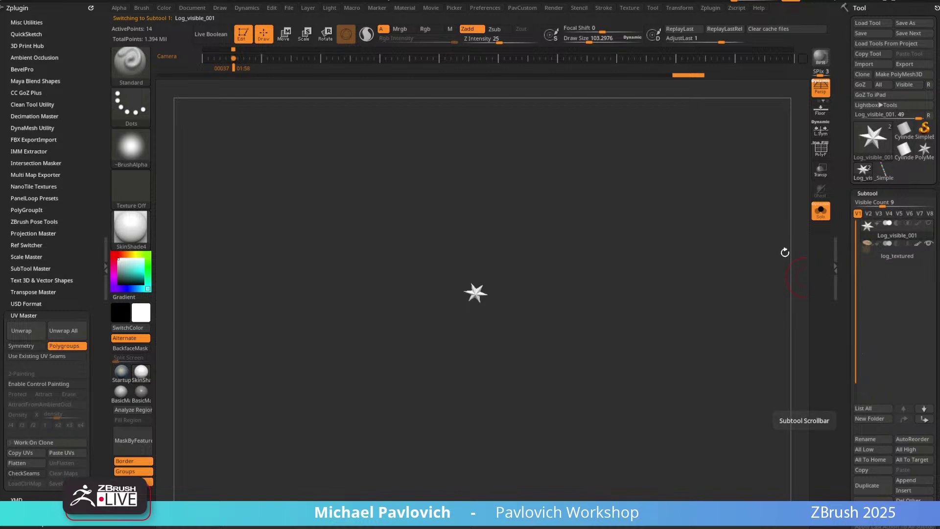
click(821, 212)
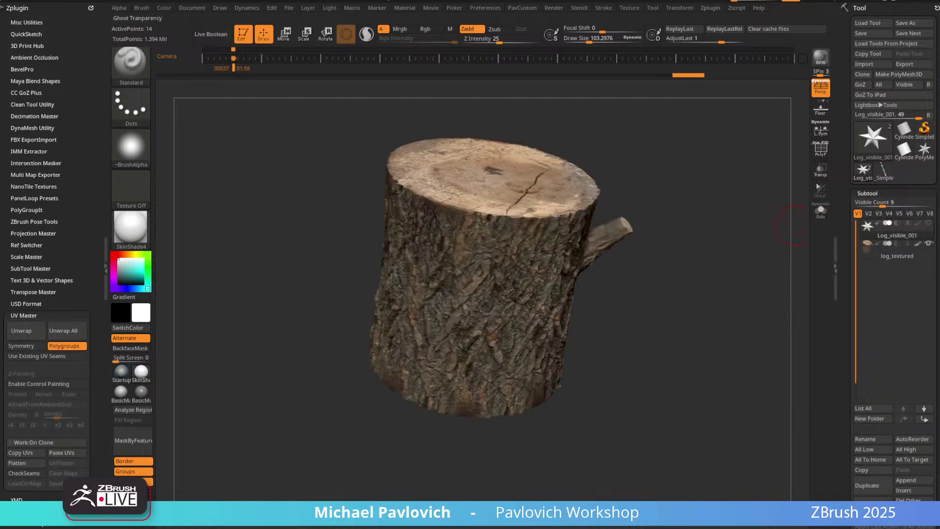
Inspect the star inside the log with transparency on, switching to log_textured and back to Log_visible_001.
click(821, 169)
shift+drag(742, 201, 678, 259)
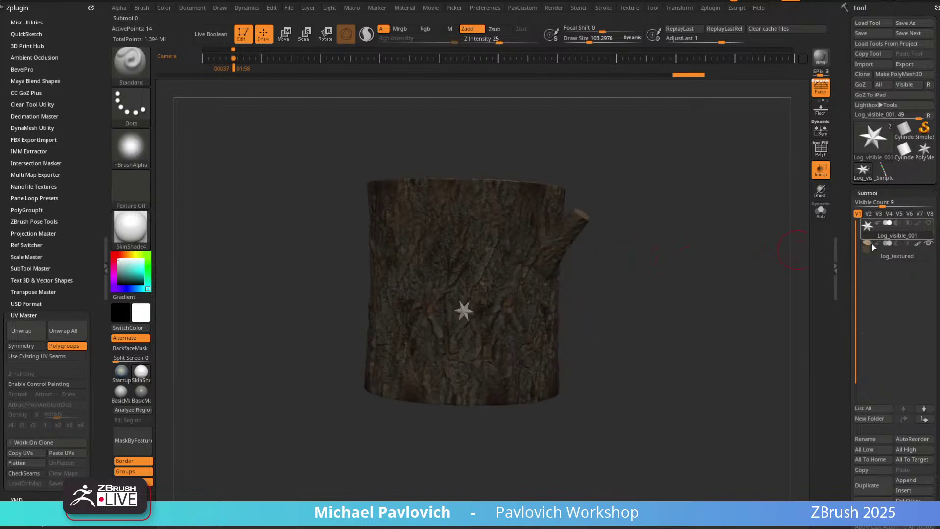
click(873, 246)
drag(846, 293, 848, 186)
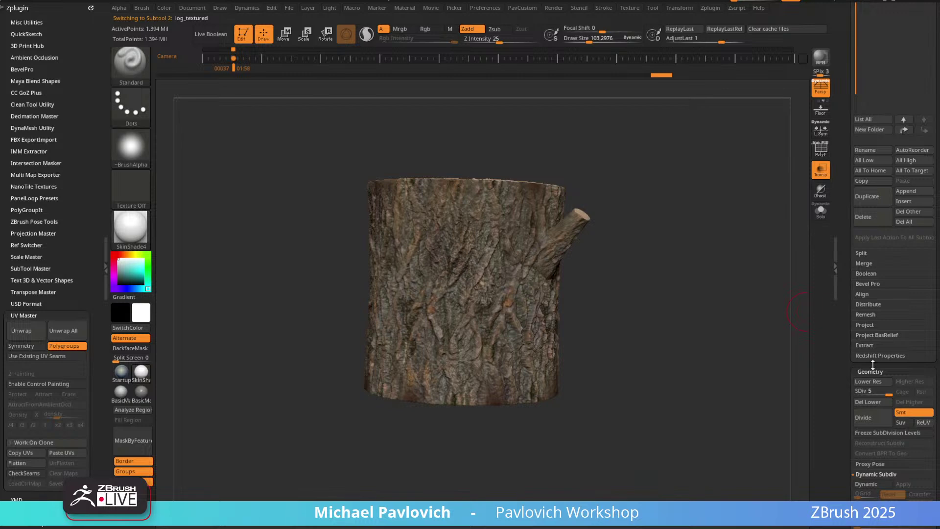
drag(842, 311, 811, 421)
click(897, 237)
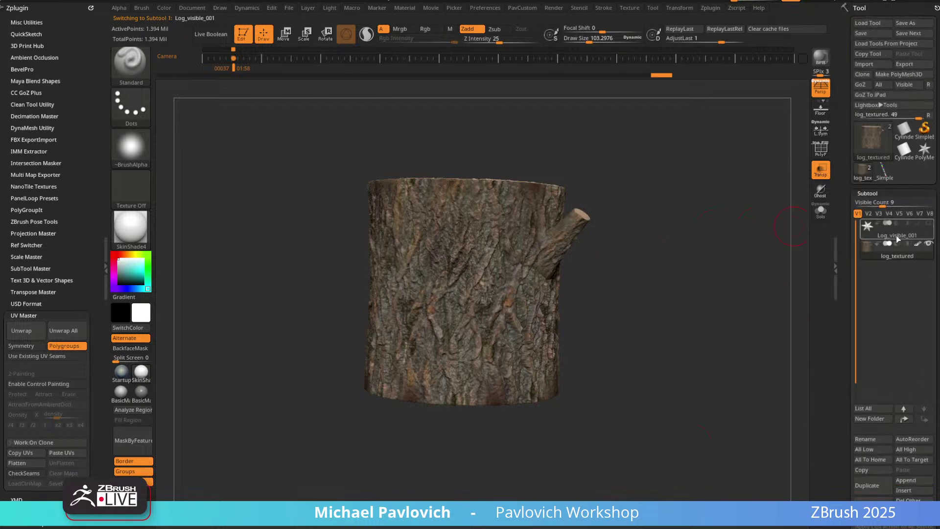
View the log from its underside and choose the Cylinder16 primitive of the IMM_Base_Prim insert brush.
drag(727, 237, 529, 258)
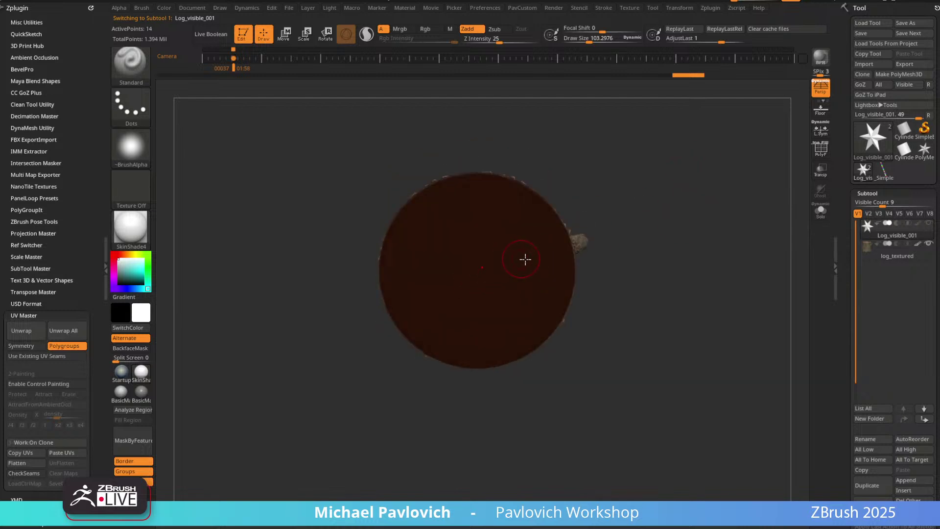
key(b)
key(i)
key(p)
key(m)
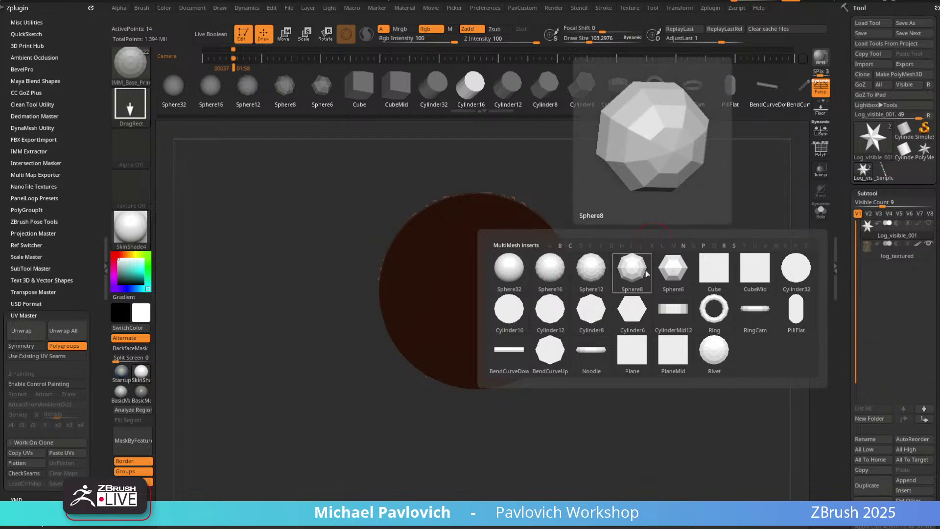
key(b)
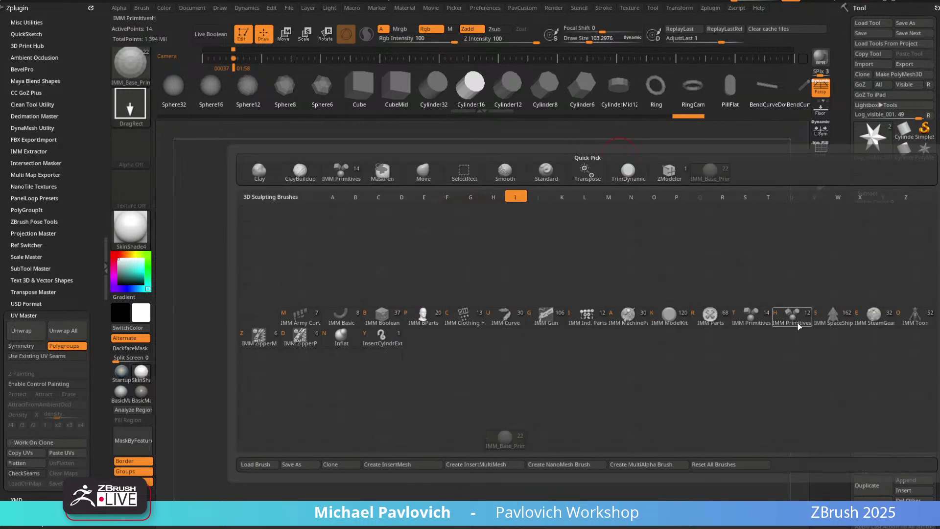
click(594, 227)
key(m)
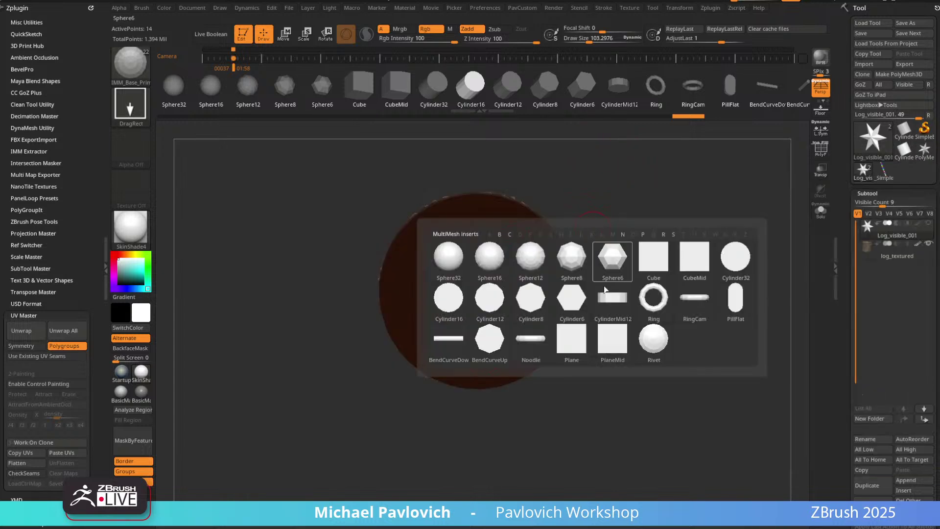
click(455, 299)
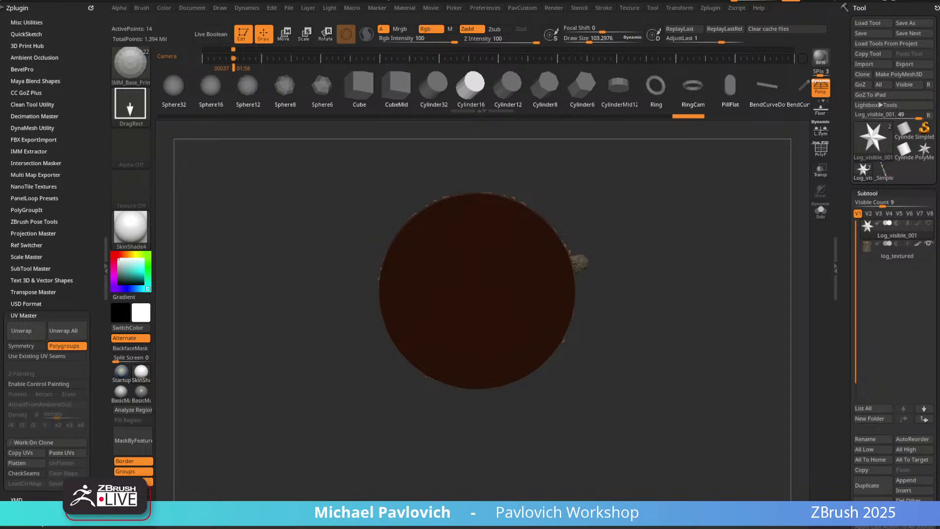
Switch to File Explorer and look into the Maxon ZBrush 2025 program folder and its ZTools subfolder.
drag(307, 242, 297, 330)
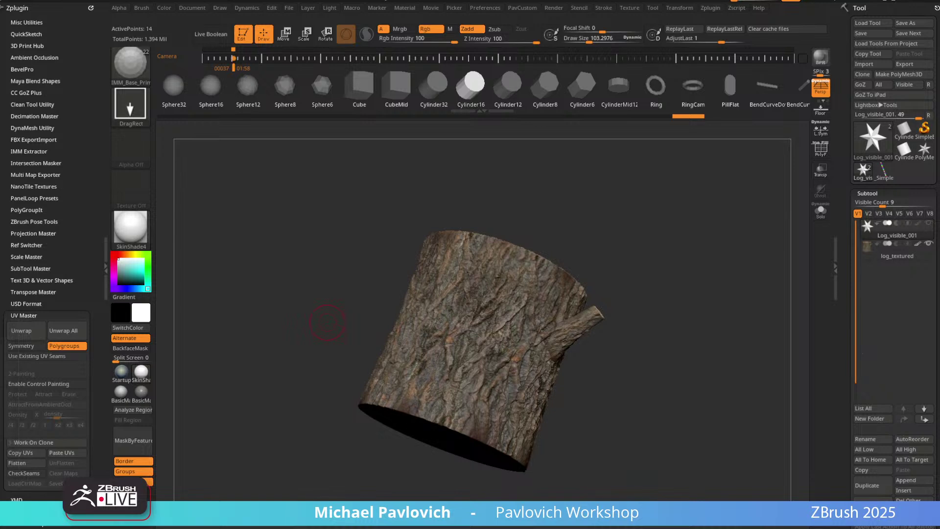
key(super+e)
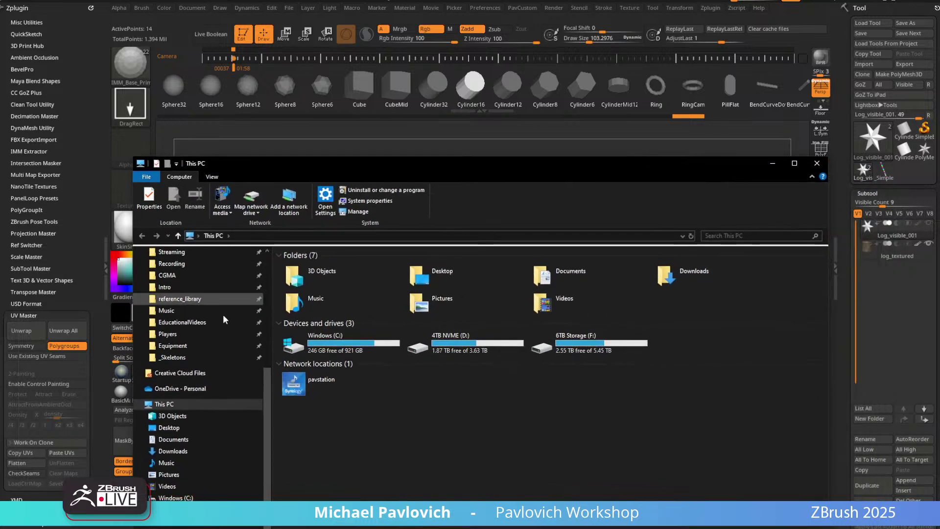
scroll(216, 380, up, 4)
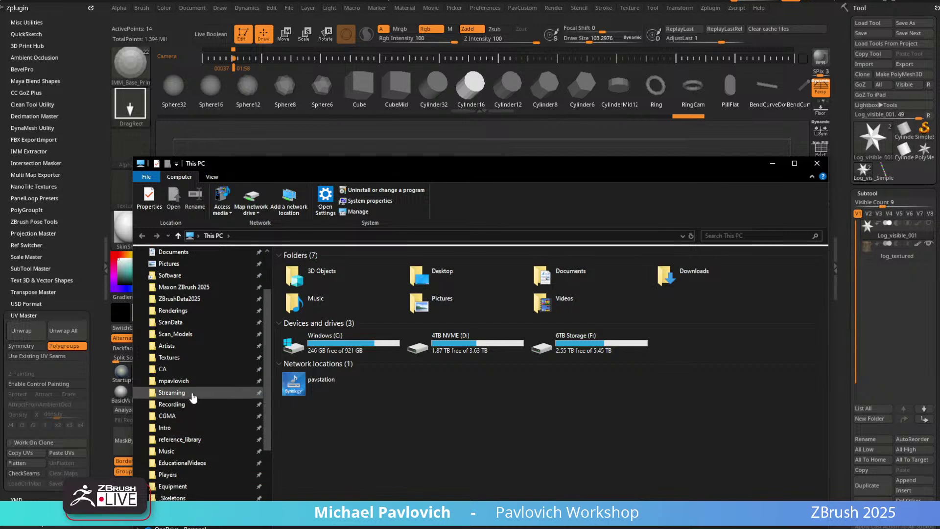
scroll(203, 382, up, 2)
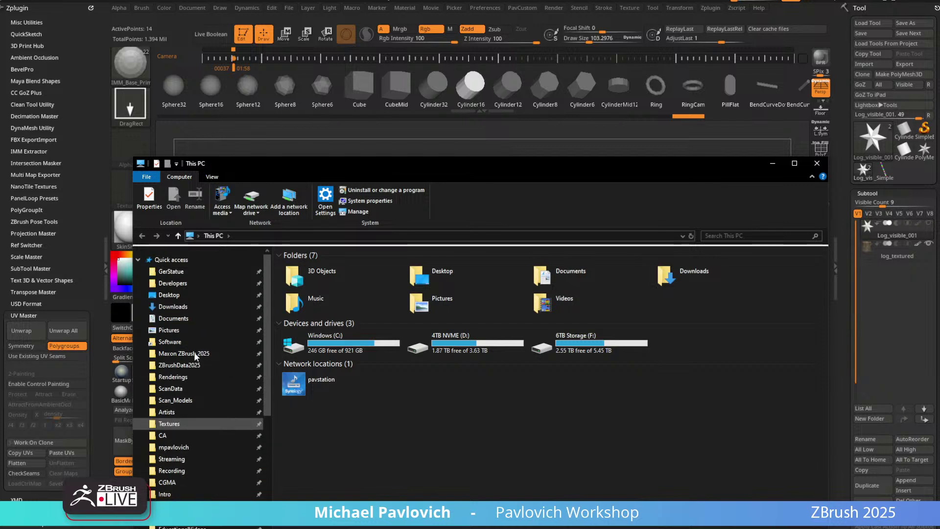
click(210, 365)
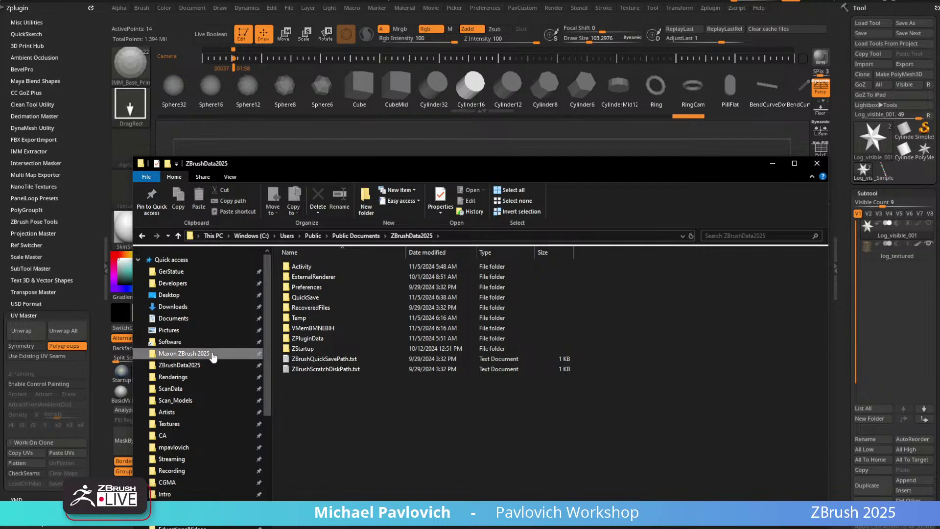
click(210, 355)
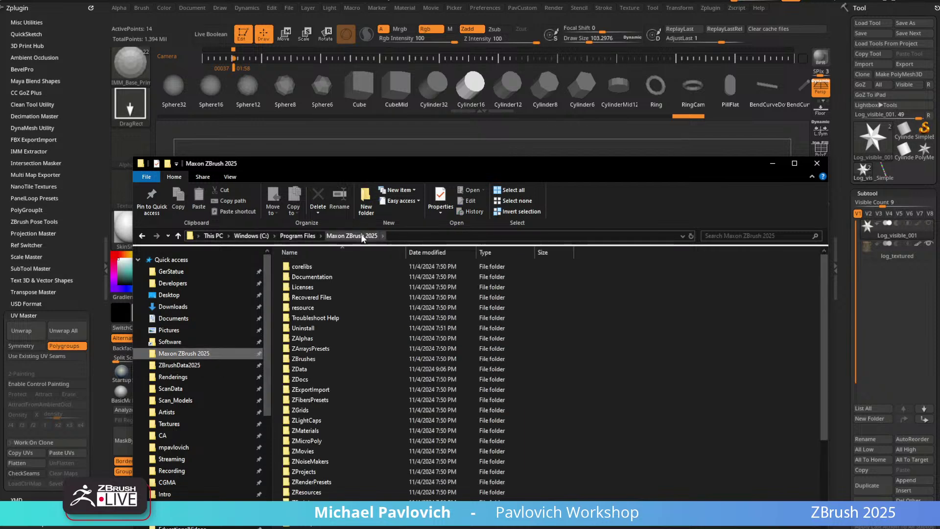
scroll(337, 392, down, 4)
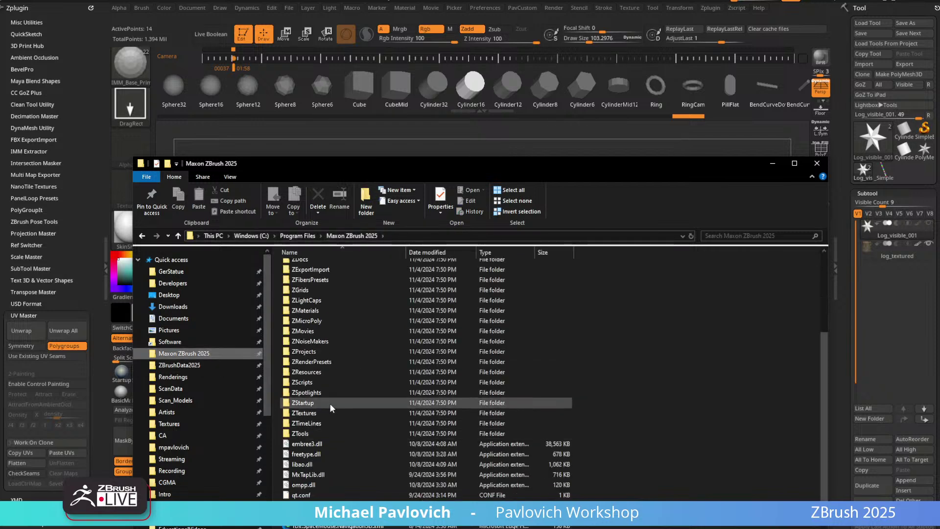
scroll(331, 408, up, 3)
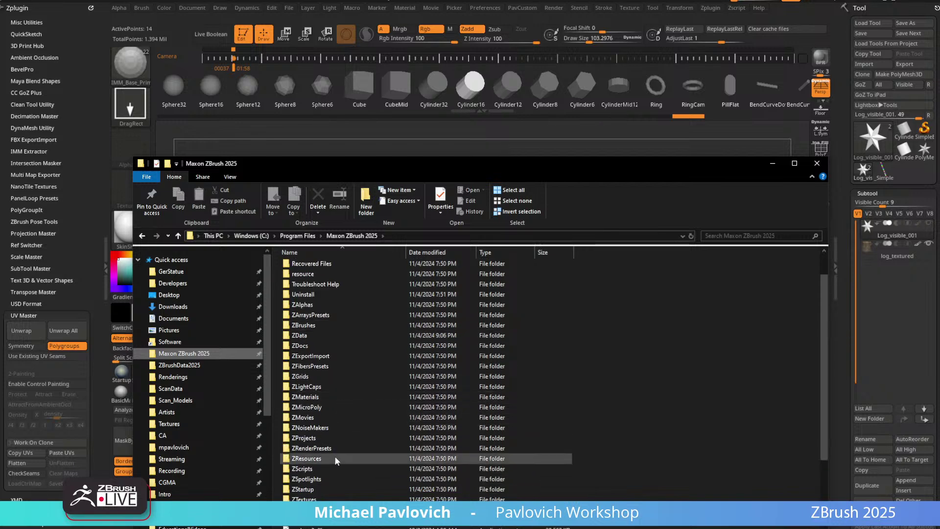
double_click(338, 509)
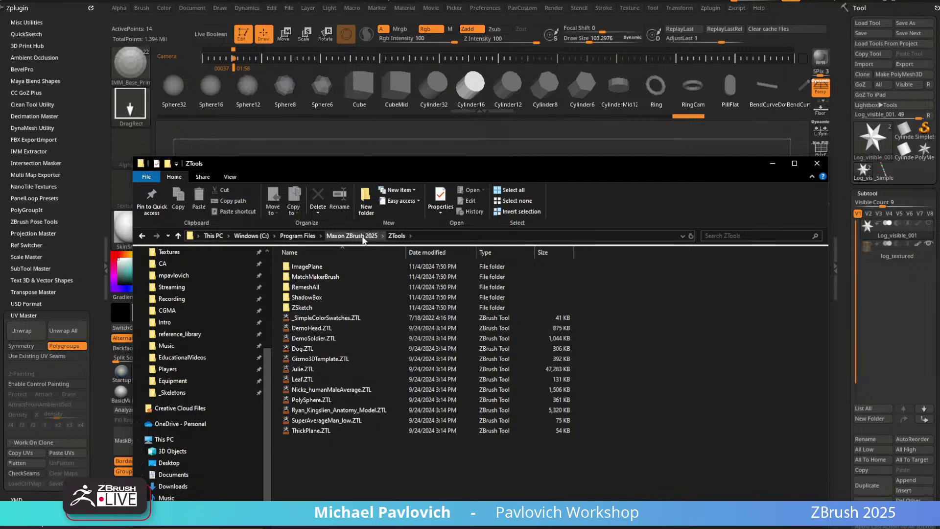
Examine the ZBrushes folder and the ZStartup BrushPresets folder of the ZBrush installation, and close File Explorer.
click(364, 236)
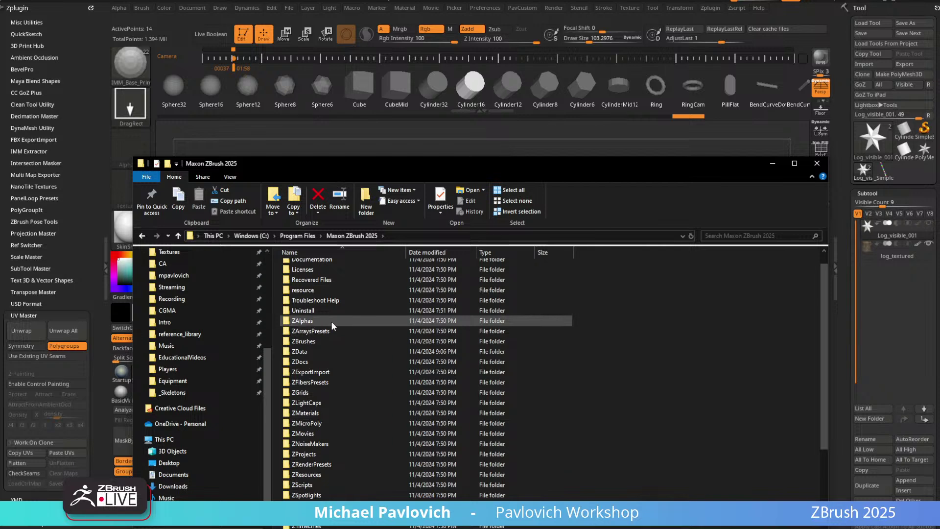
scroll(327, 343, up, 1)
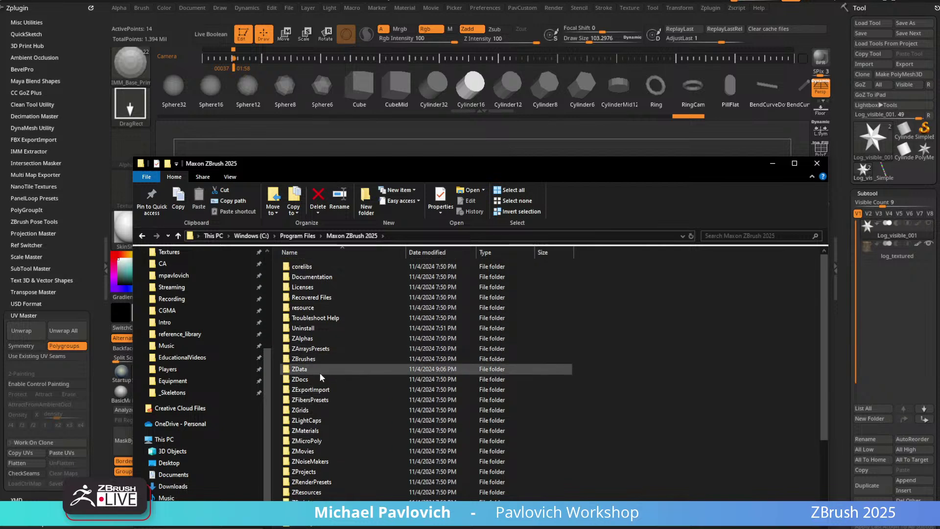
double_click(326, 359)
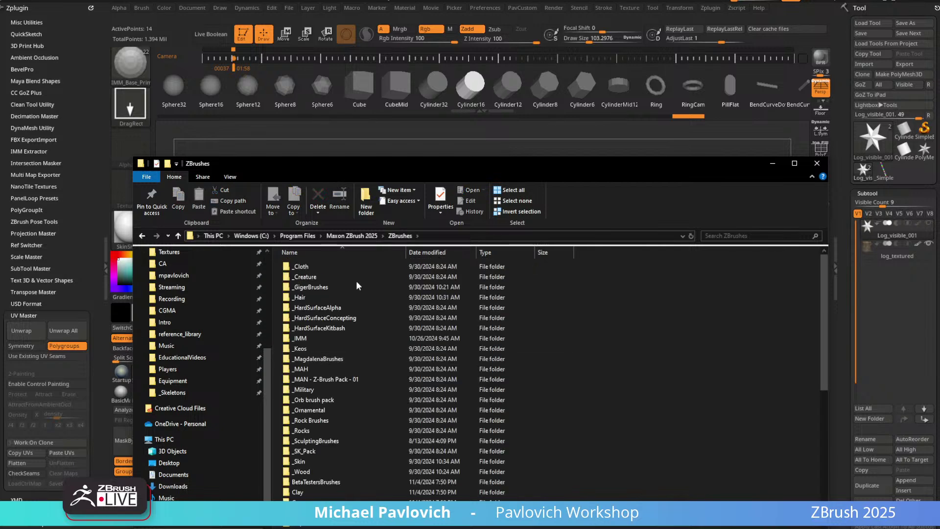
click(355, 237)
scroll(345, 328, down, 2)
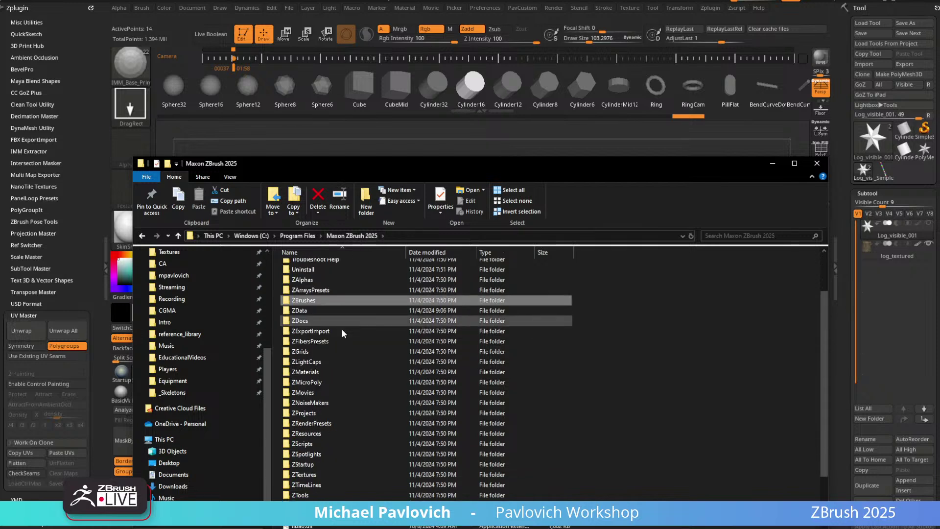
double_click(315, 465)
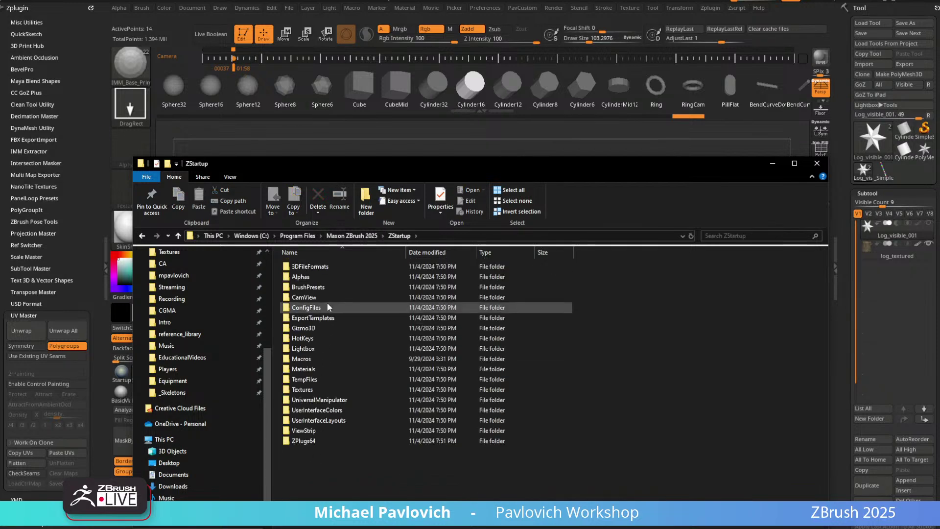
double_click(329, 289)
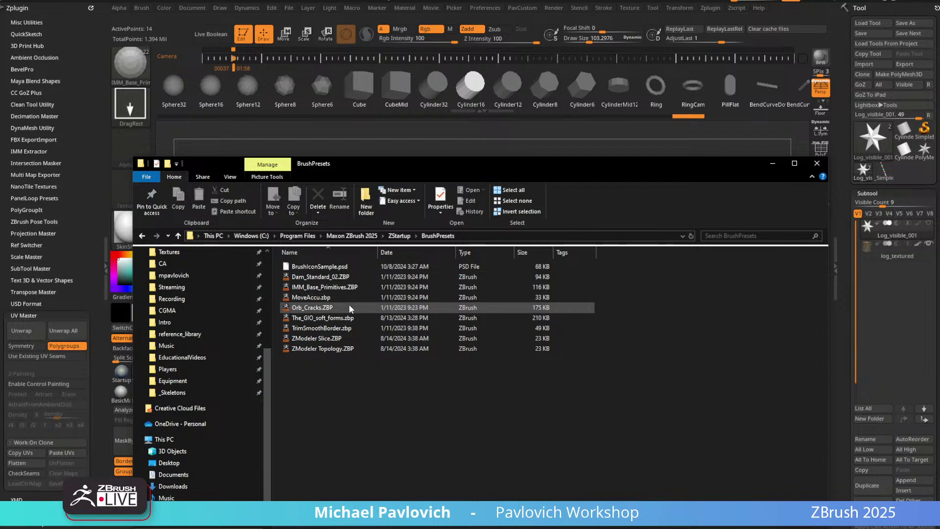
click(364, 236)
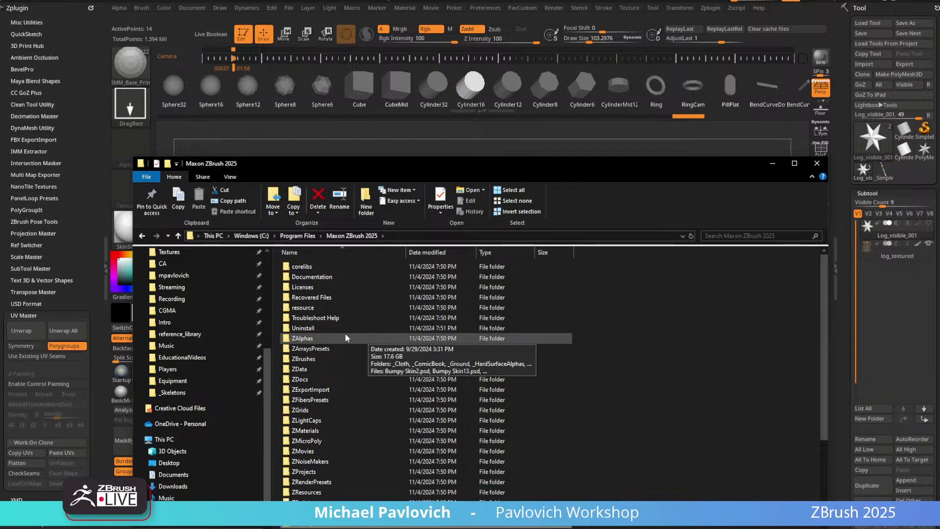
double_click(329, 359)
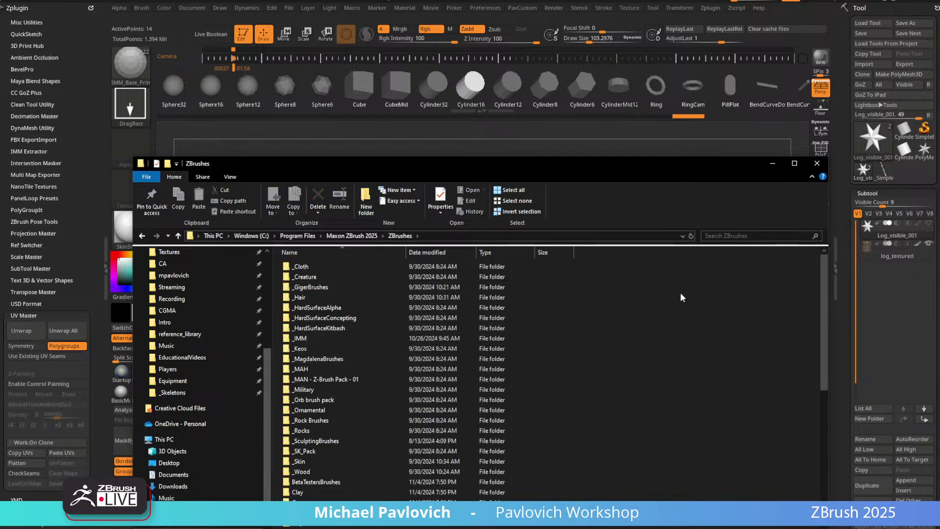
click(816, 163)
Look at the Brush section of LightBox and the full brush palette, and reframe the upright log.
drag(583, 185, 594, 213)
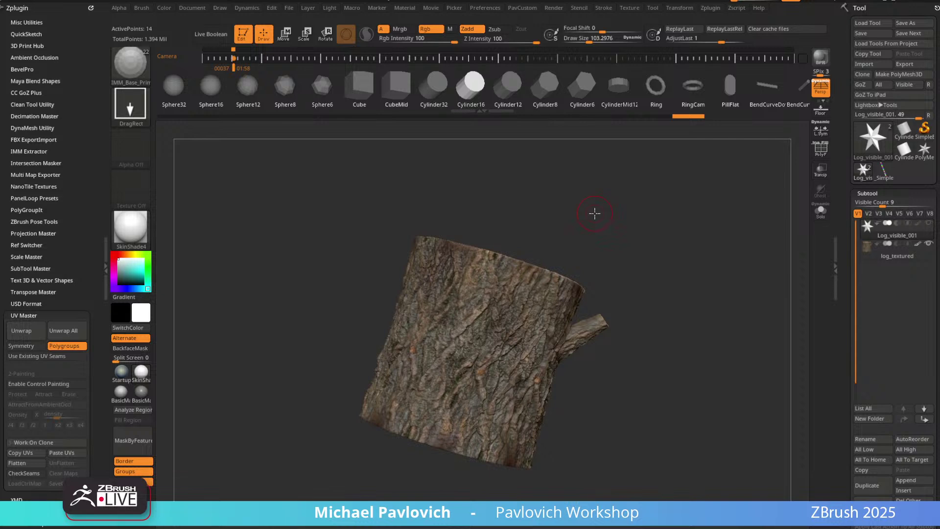
key(comma)
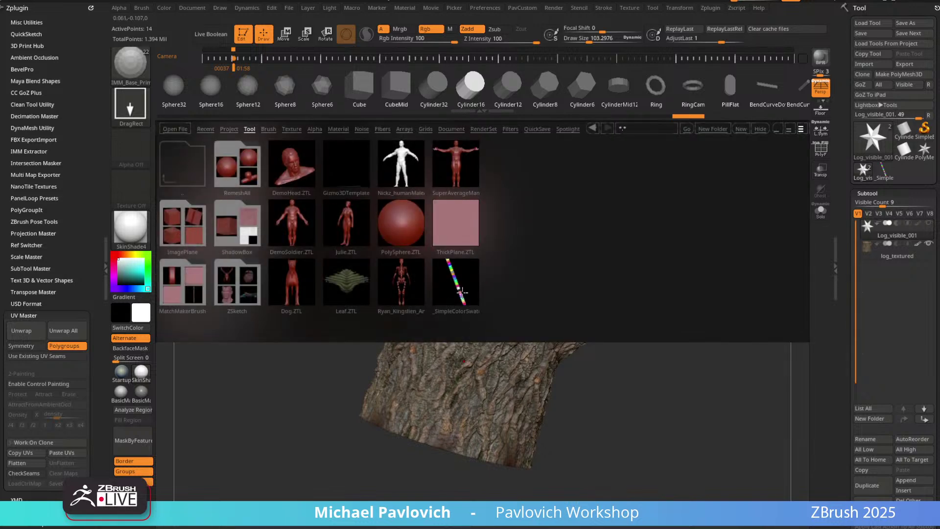
click(273, 130)
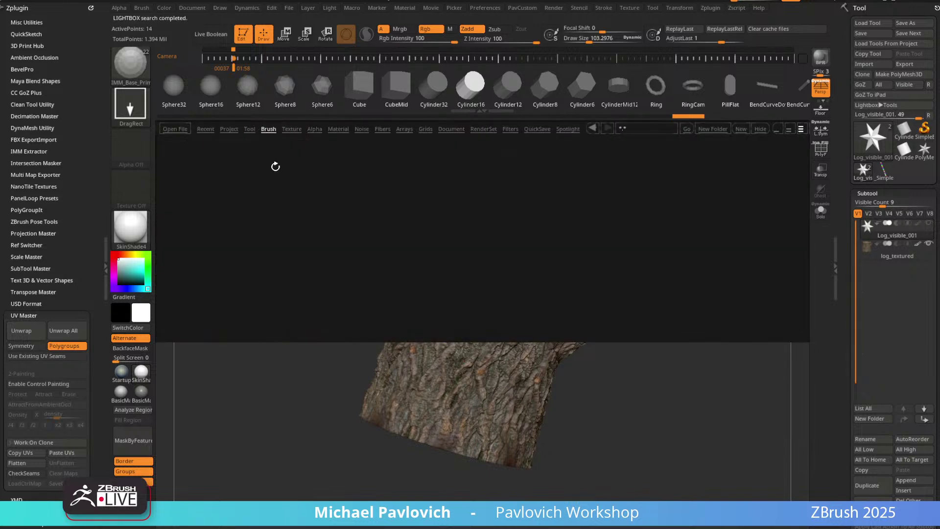
key(comma)
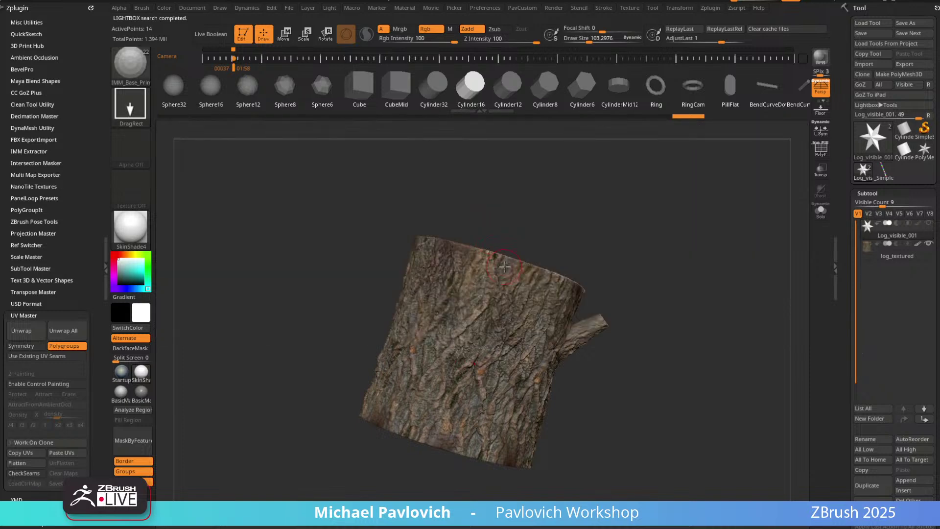
key(b)
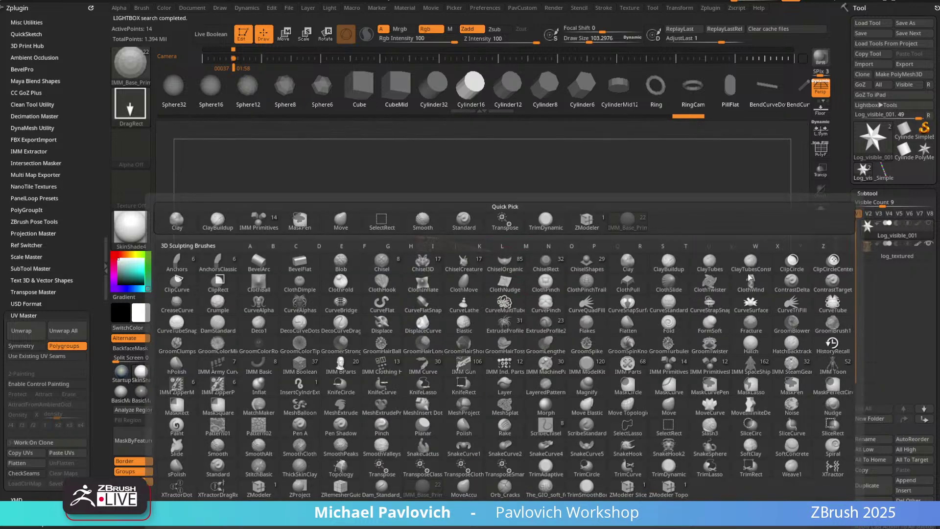
drag(729, 208, 666, 231)
key(f)
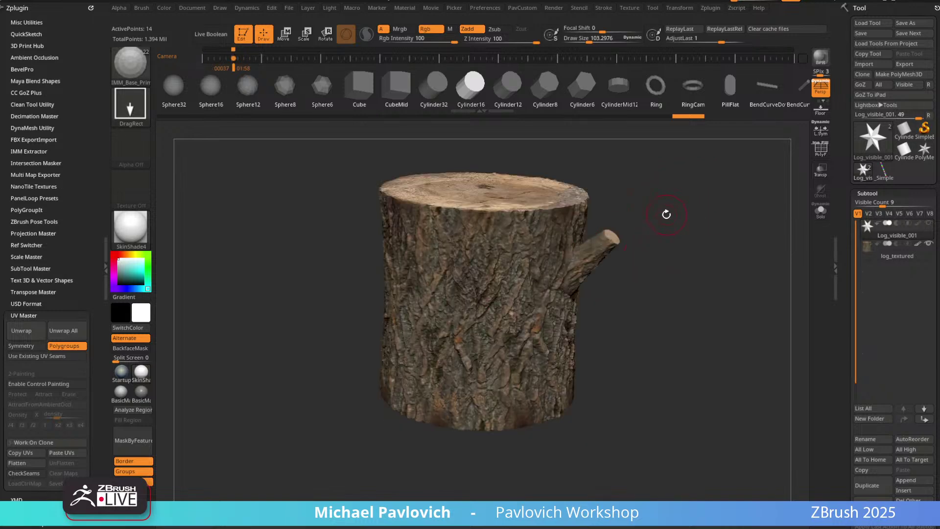
Insert a Cylinder16 primitive at the center of the log's underside and split the unmasked points into a separate subtool.
key(shift+z)
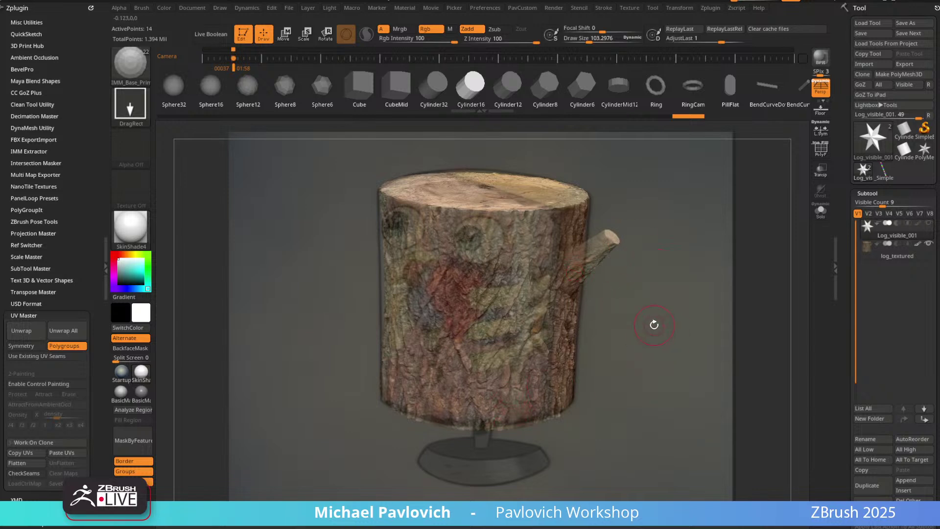
key(m)
click(512, 397)
key(shift+z)
shift+drag(656, 332, 666, 230)
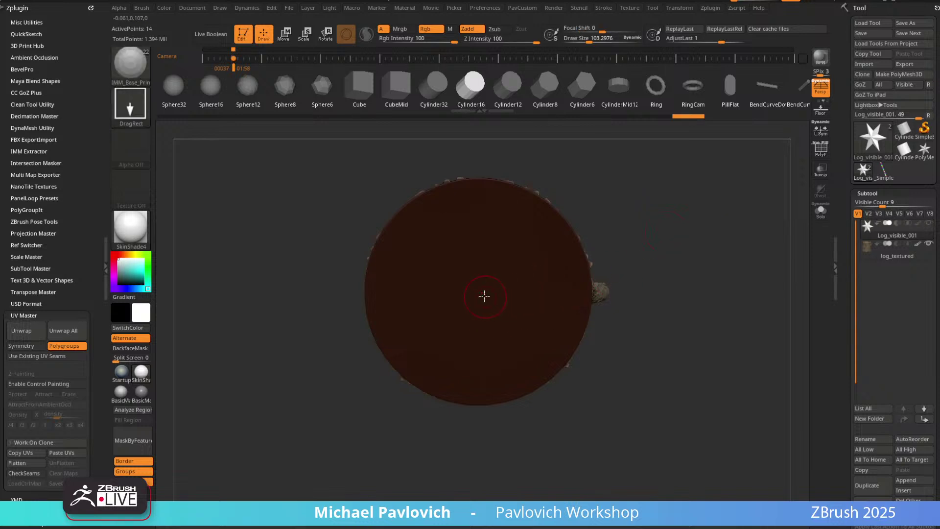
drag(484, 296, 497, 329)
drag(676, 208, 676, 292)
key(space)
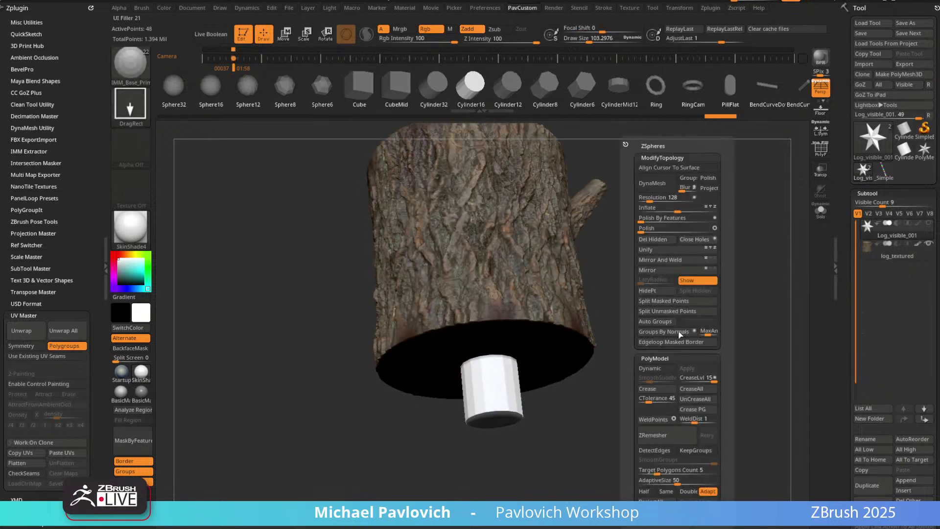
click(667, 311)
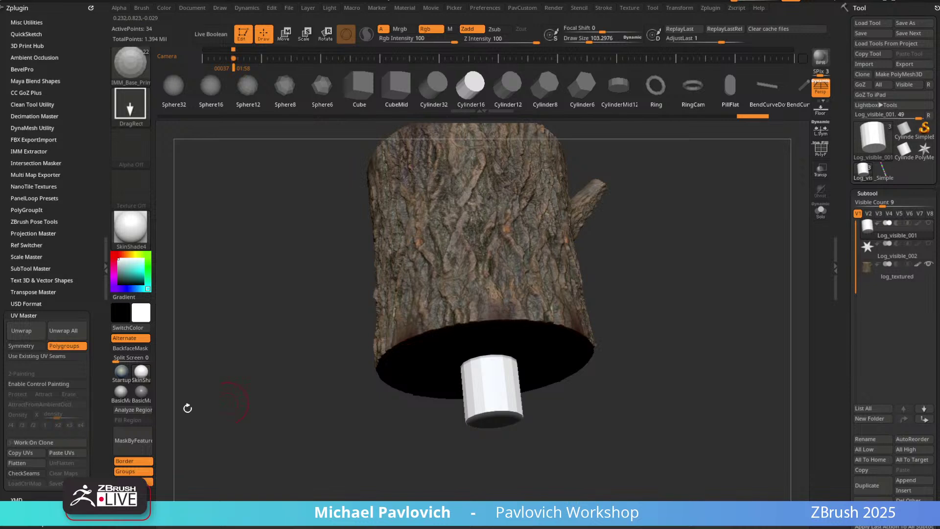
Show the polyframe and Move gizmo on the small cylinder, and overlay the Spotlight reference in the stored camera view.
click(121, 373)
mouse_move(674, 285)
mouse_down()
mouse_move(668, 254)
mouse_move(680, 283)
mouse_up()
click(141, 371)
click(822, 150)
key(w)
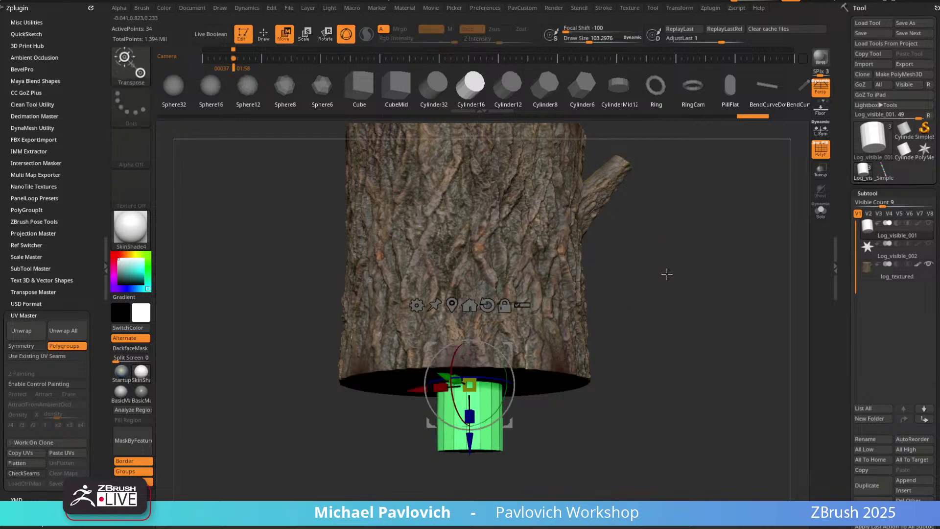
key(shift+z)
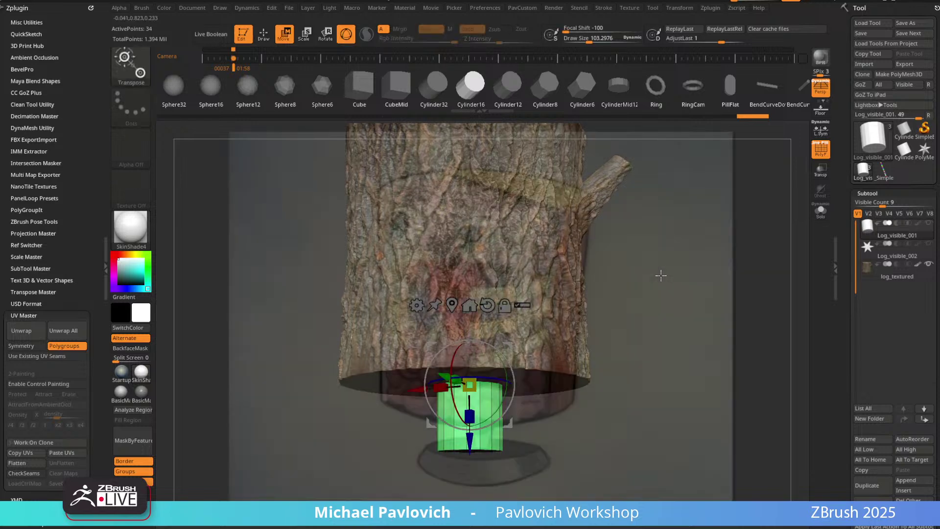
key(Left)
key(Right)
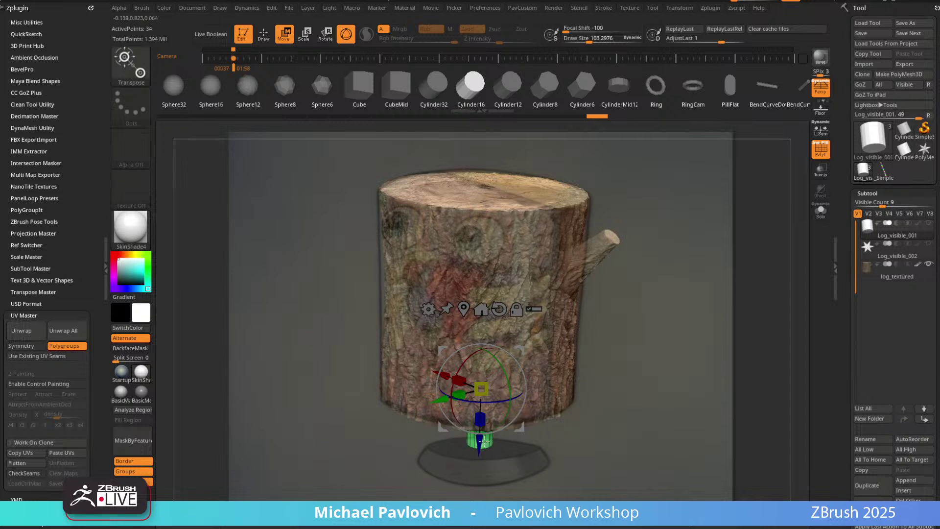
Adjust the small cylinder's lower end with the ZModeler Scale action targeting EdgeLoop Complete.
key(q)
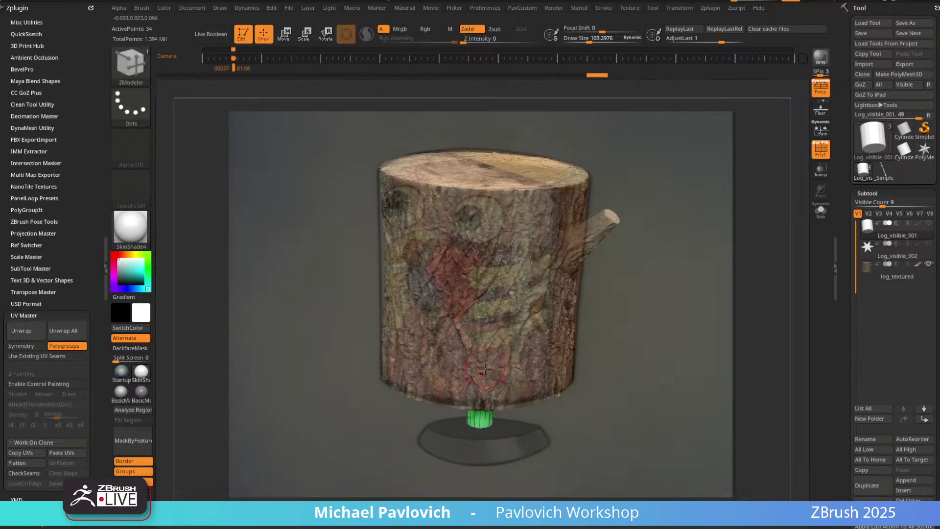
key(space)
key(space)
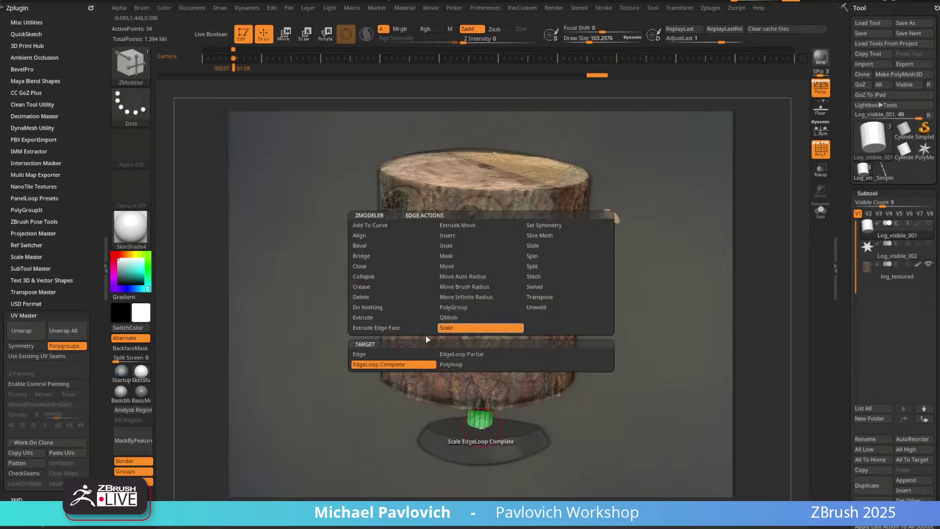
drag(482, 426, 481, 426)
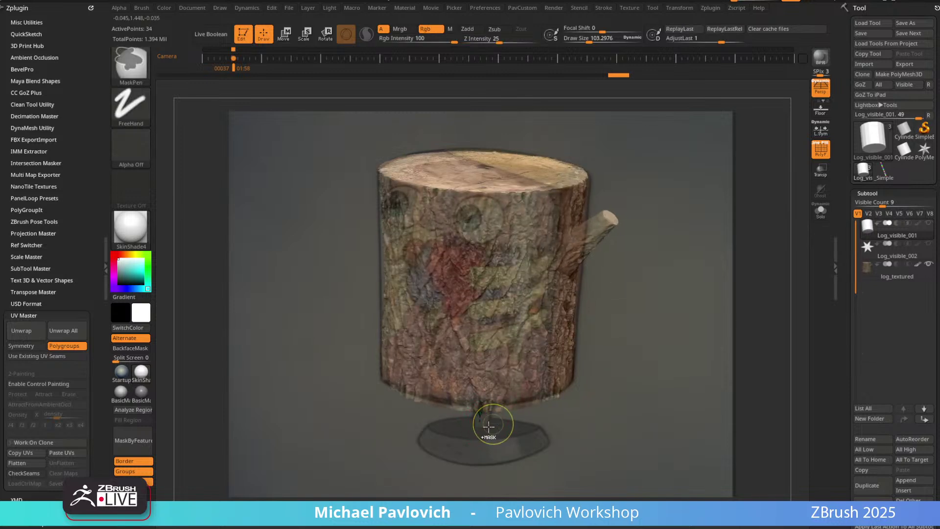
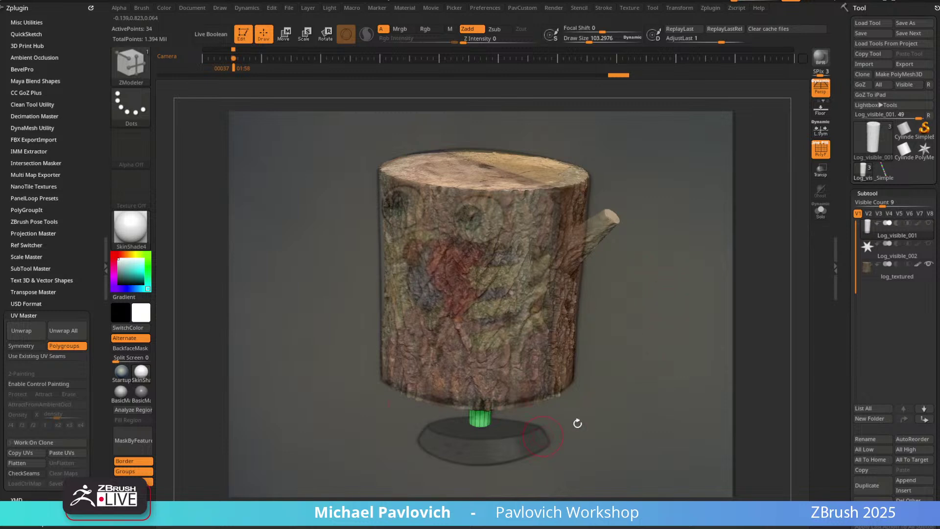
Append a Cylinder3D primitive as a new subtool, make it active and isolate it with Solo.
click(912, 482)
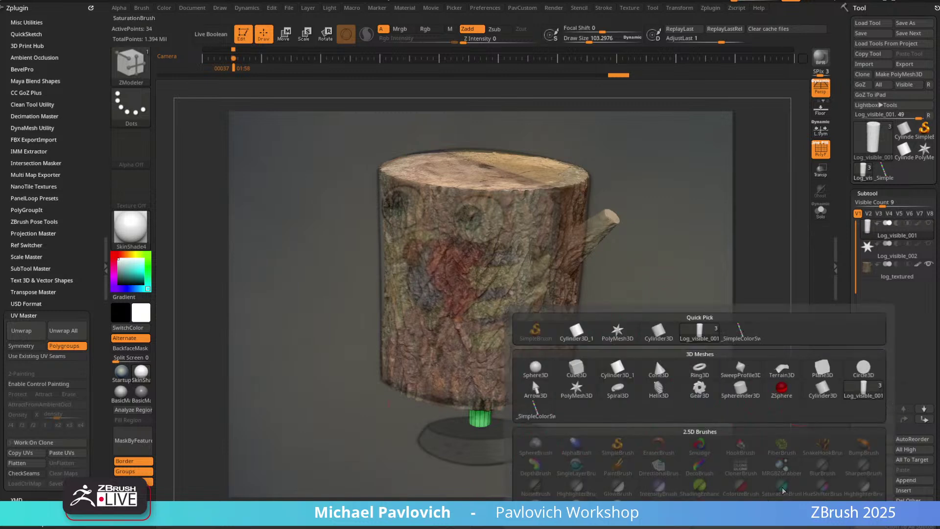
click(615, 384)
click(877, 289)
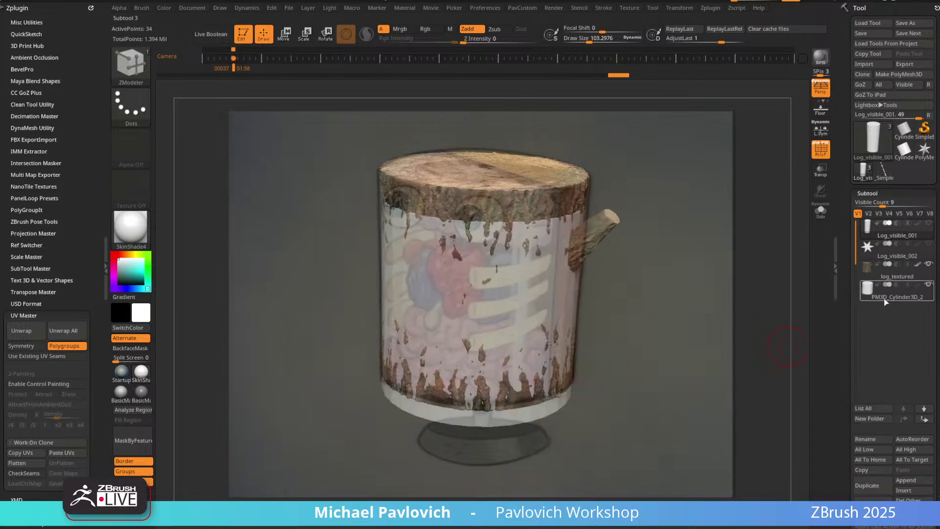
click(820, 211)
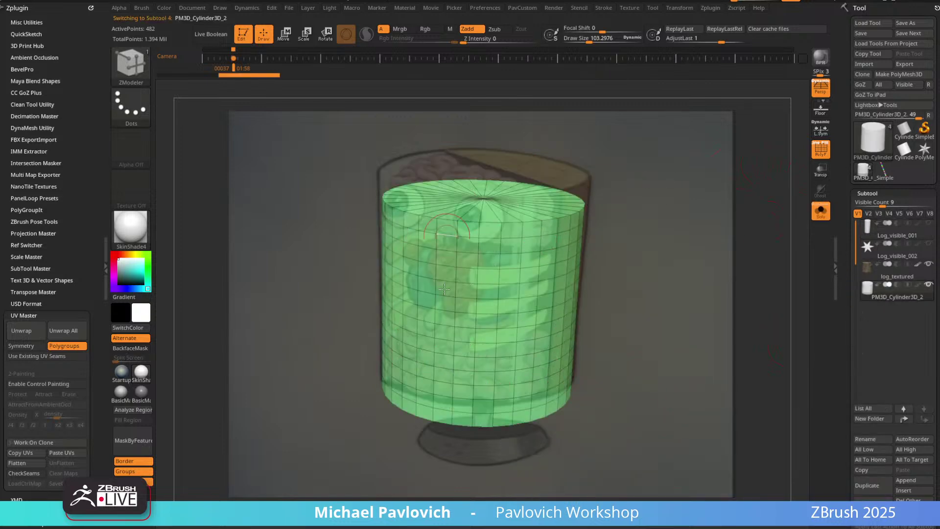
Open the EdgeLoop geometry settings for the appended cylinder.
mouse_move(845, 301)
mouse_down()
mouse_move(836, 151)
mouse_move(837, 167)
mouse_up()
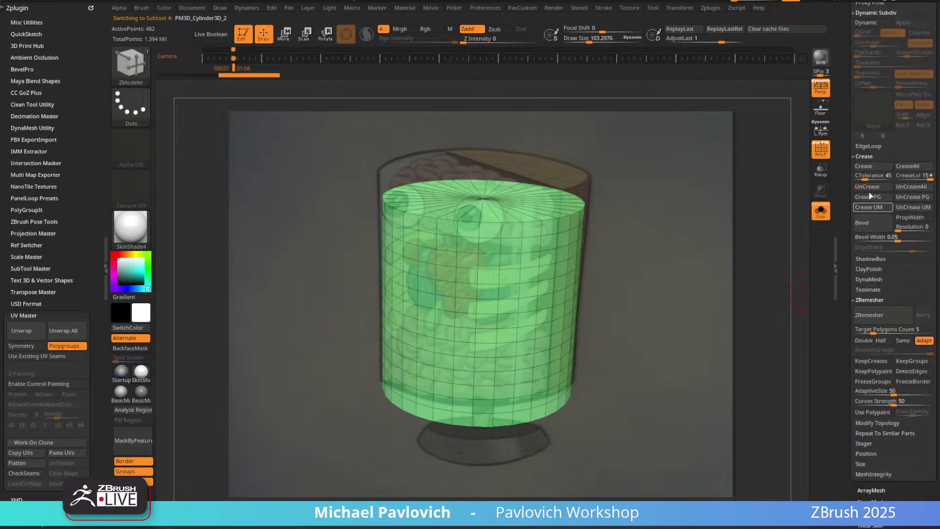
key(shift)
click(868, 146)
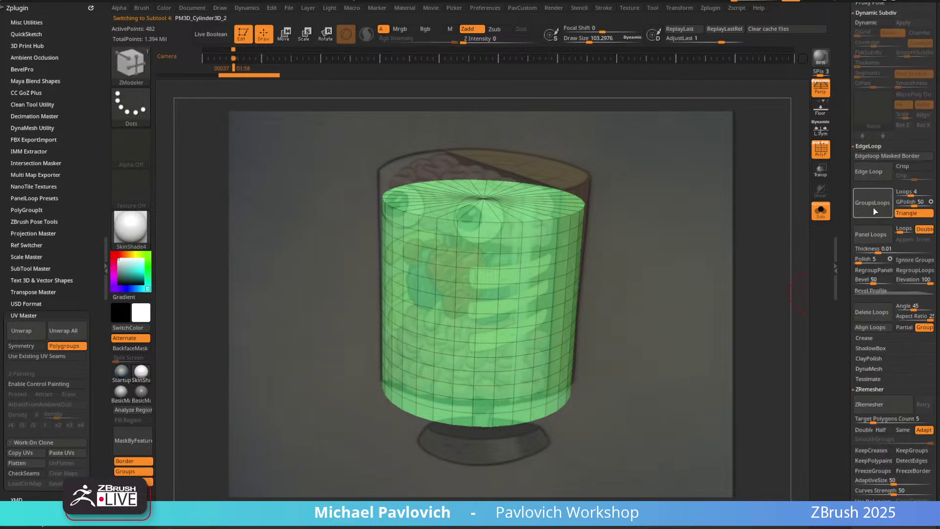
Delete the cylinder's extra edge loops, show all subtools, and shrink the cylinder into a small base beneath the log.
click(874, 312)
click(821, 210)
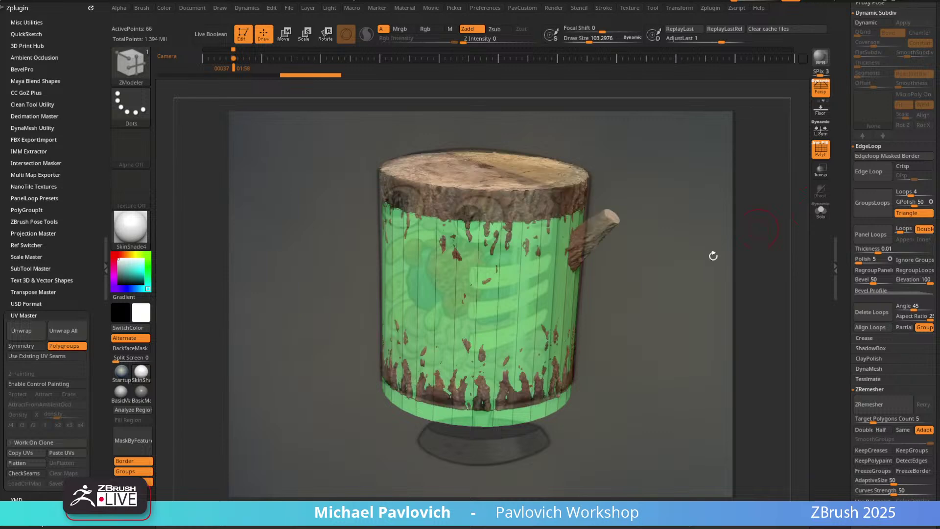
key(w)
drag(482, 263, 485, 423)
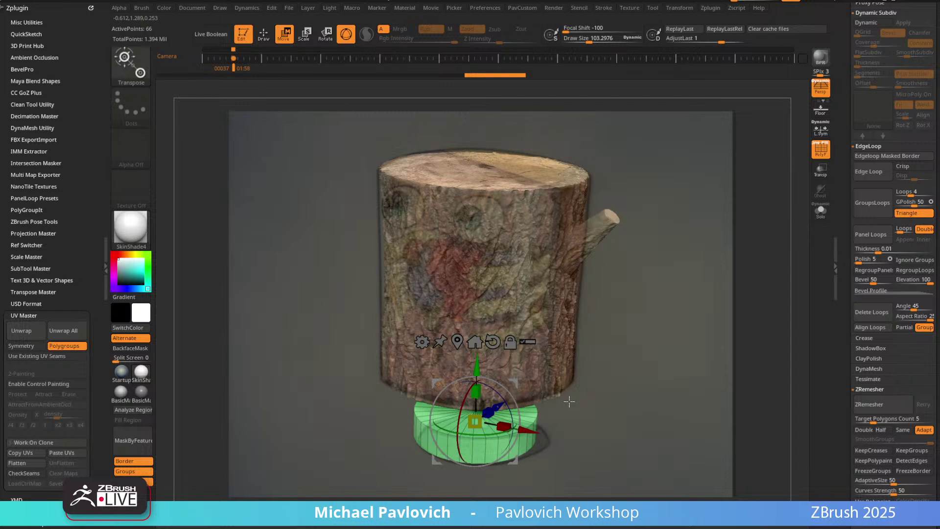
Taper the base by scaling its complete top edge loop inward with ZModeler.
key(q)
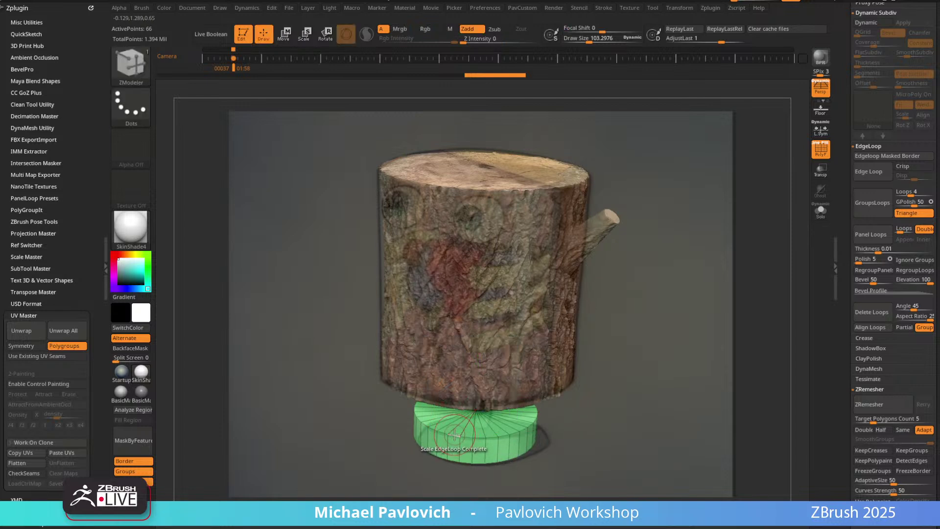
key(space)
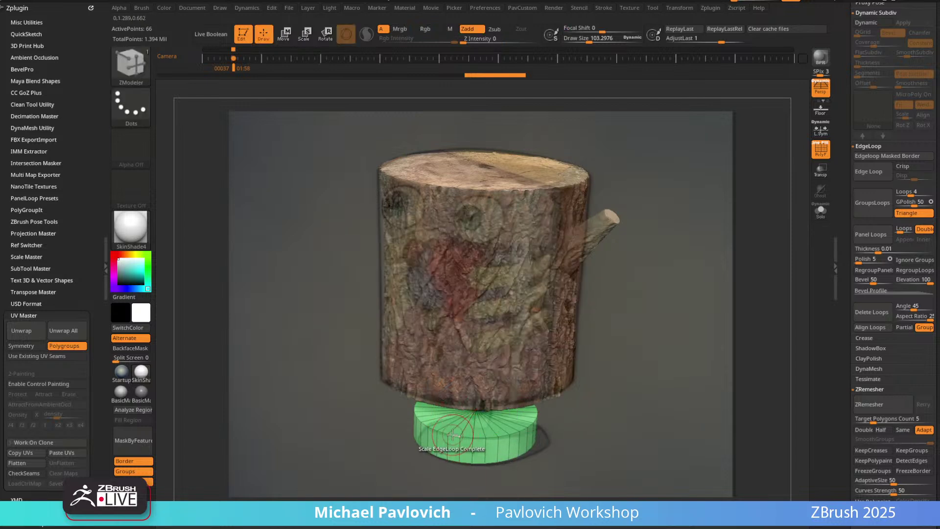
drag(454, 435, 437, 427)
key(w)
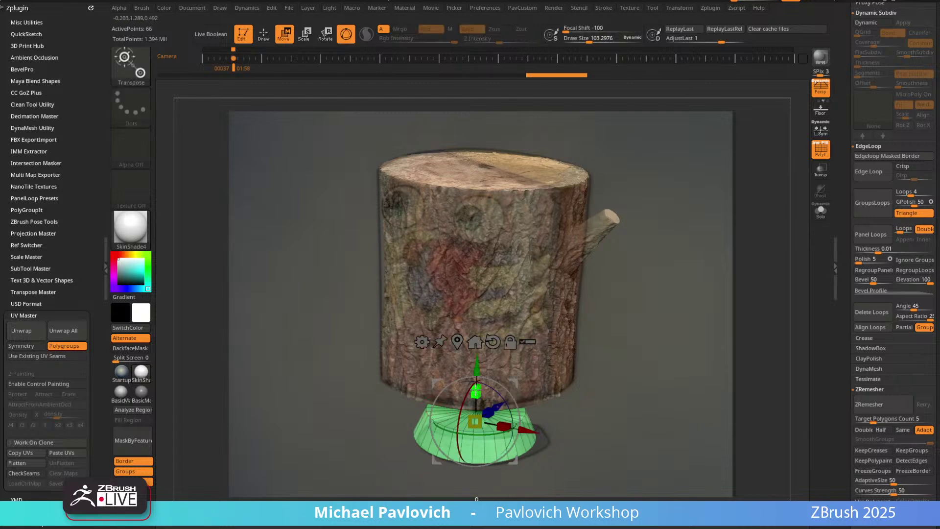
key(q)
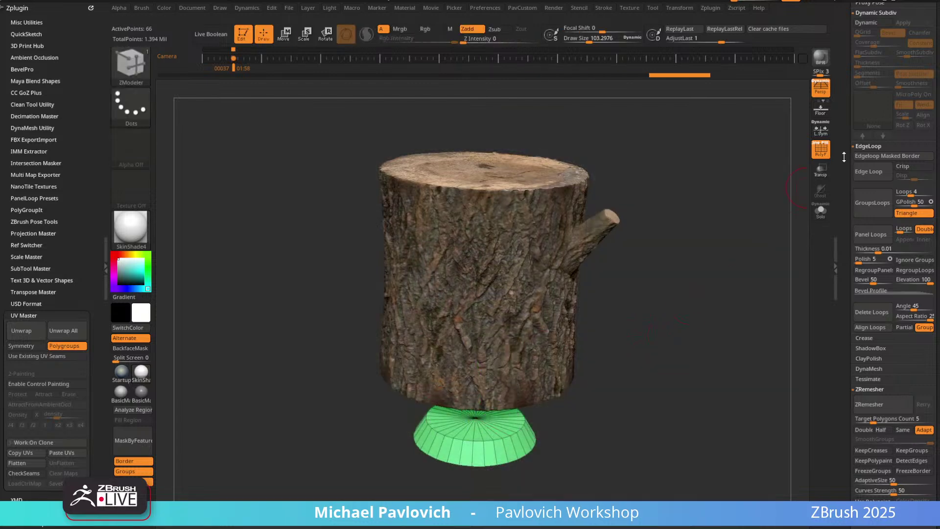
Select the Log_visible_001 post subtool and move it below log_textured in the subtool order.
drag(845, 157, 846, 289)
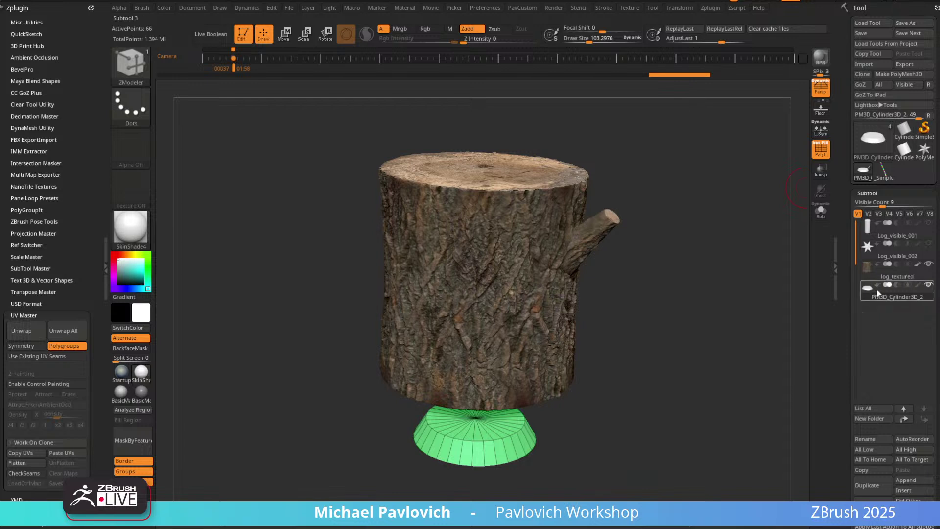
click(922, 232)
click(929, 420)
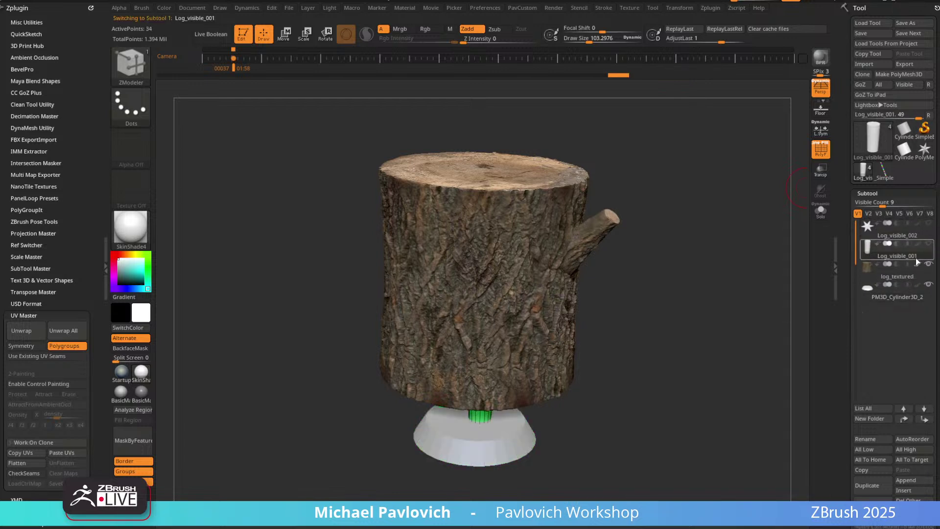
click(925, 421)
Hide the log_textured subtool and move the post sideways in top view to centre it on the base.
mouse_move(684, 378)
mouse_down()
mouse_move(662, 321)
mouse_move(598, 292)
mouse_move(640, 311)
mouse_move(690, 294)
mouse_move(720, 243)
mouse_move(634, 292)
mouse_up()
key(w)
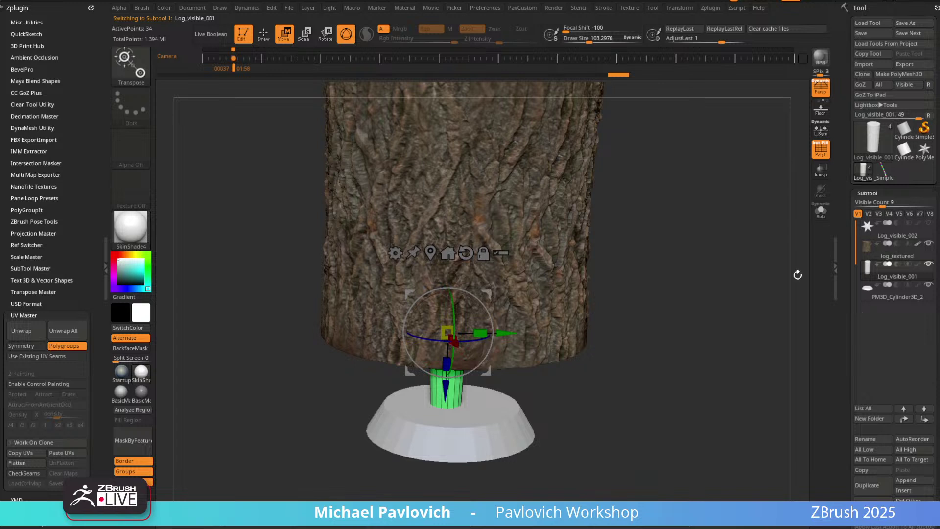
click(928, 265)
click(928, 285)
shift+drag(716, 281, 727, 369)
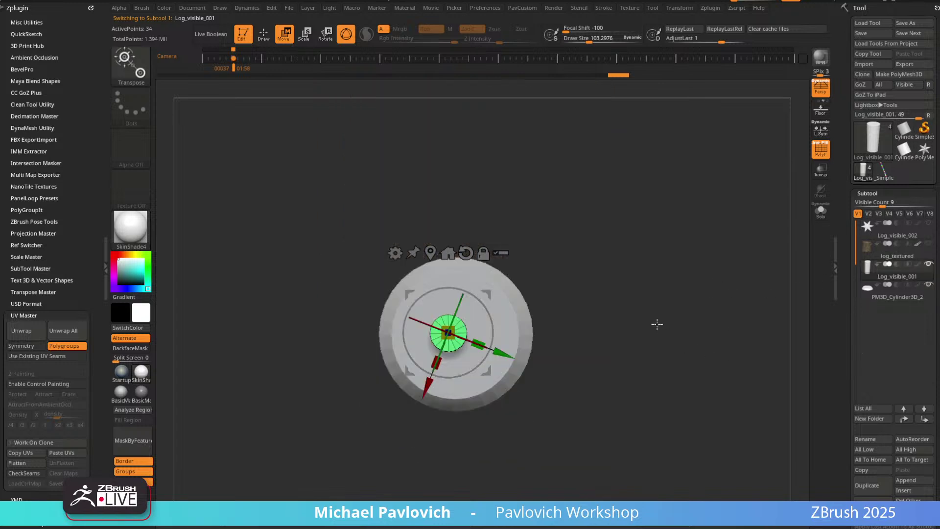
drag(492, 297, 500, 299)
key(q)
drag(685, 313, 694, 258)
drag(692, 290, 713, 289)
Apply Groups By Normals to the post and to the base so caps and sides have separate polygroups.
key(2)
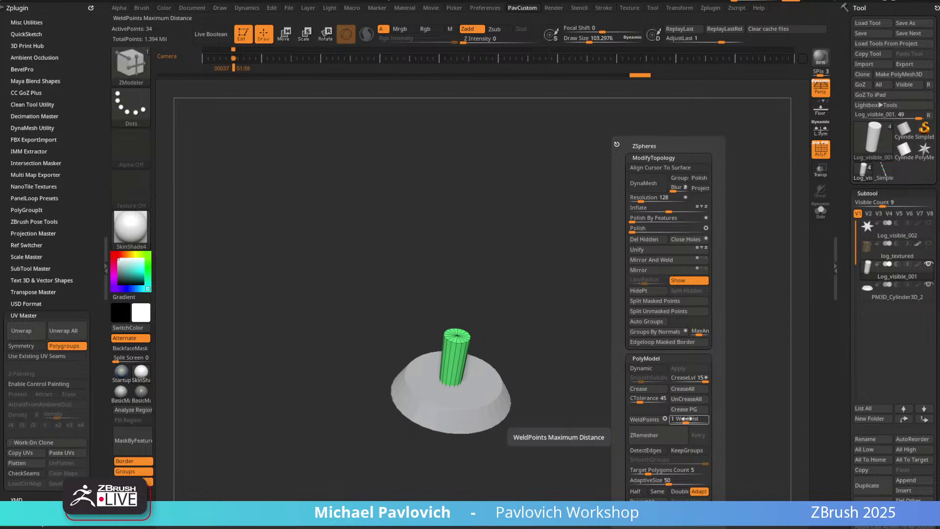
click(666, 331)
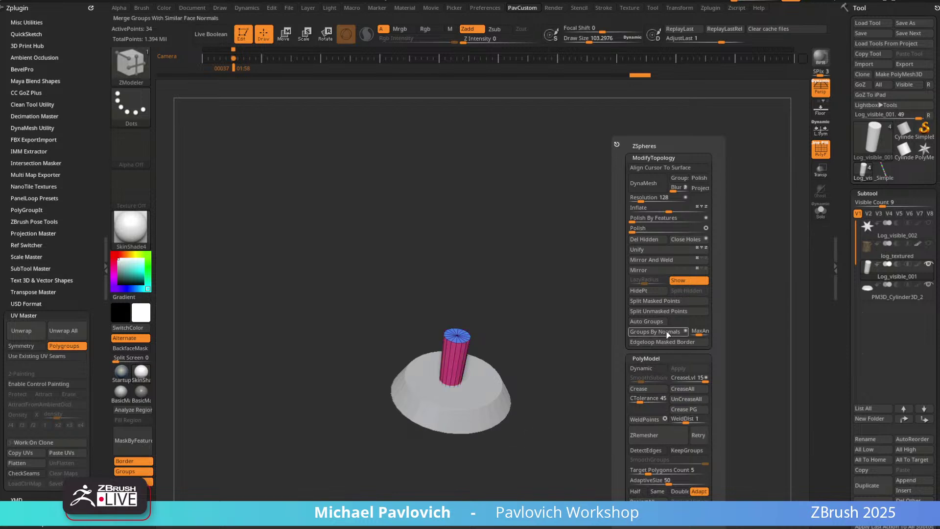
alt+click(474, 400)
key(2)
click(665, 332)
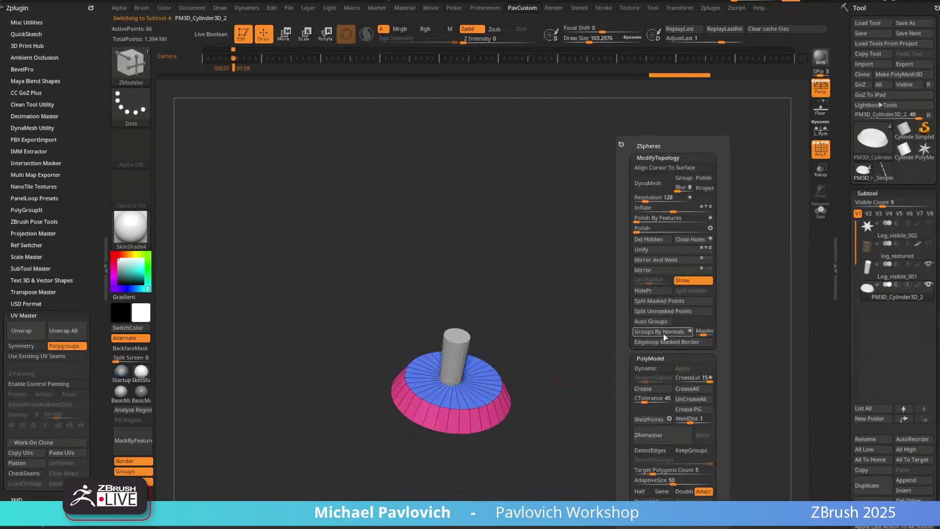
Try Groups By Normals on the base with a higher maximum angle, then lower the angle and regroup cap and side.
drag(592, 326, 636, 322)
key(space)
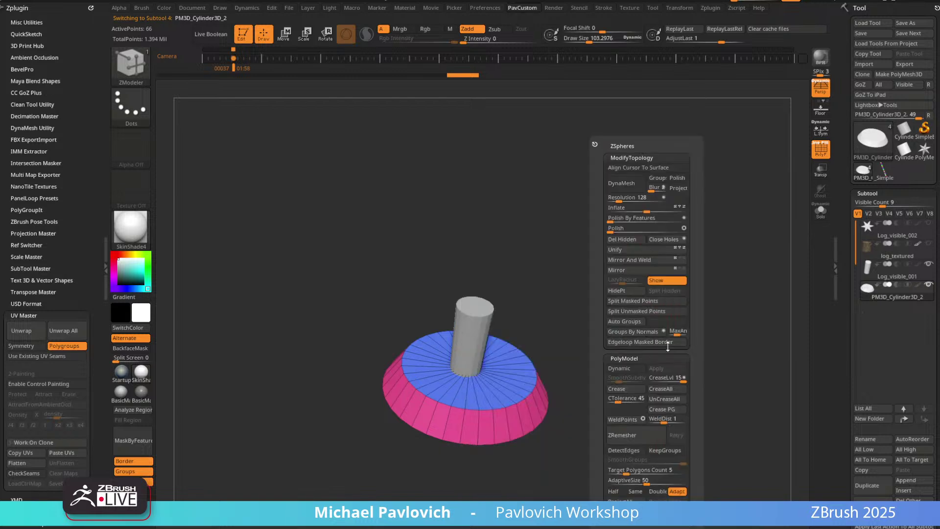
click(655, 333)
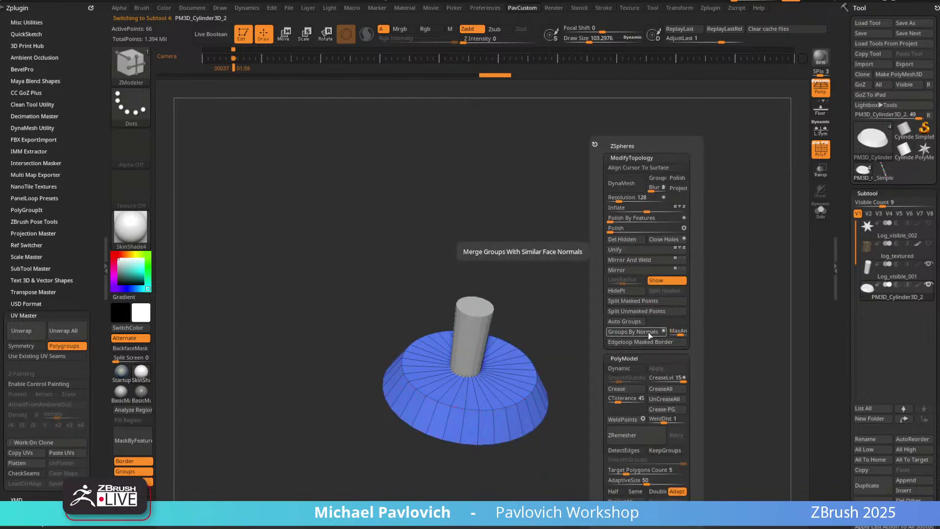
key(space)
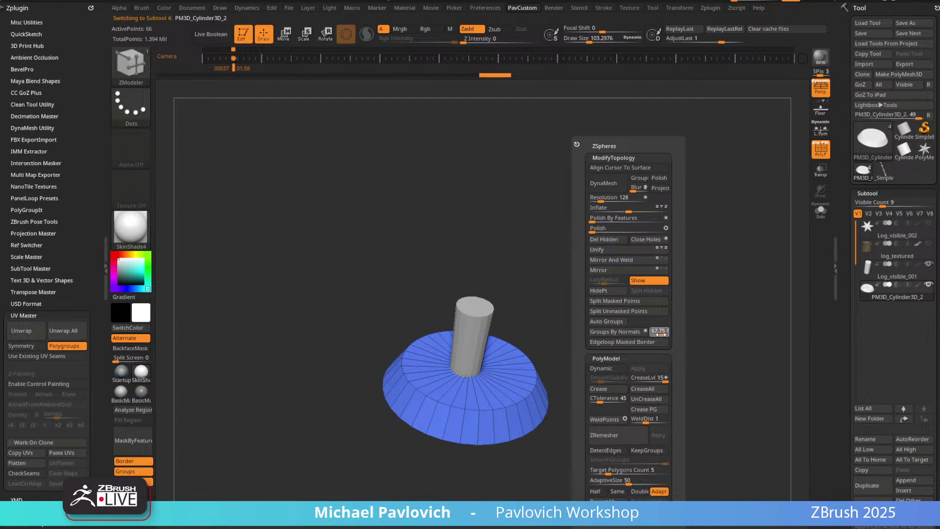
click(635, 334)
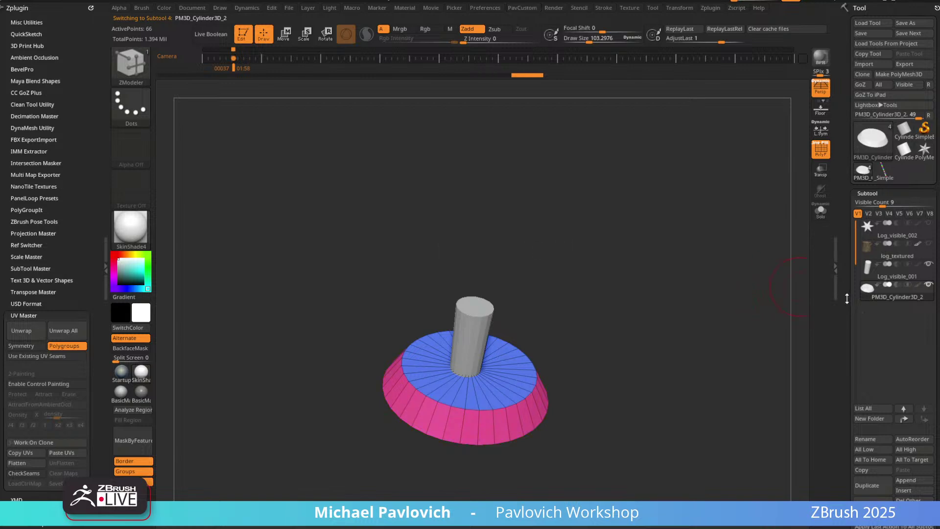
scroll(849, 231, down, 10)
click(871, 301)
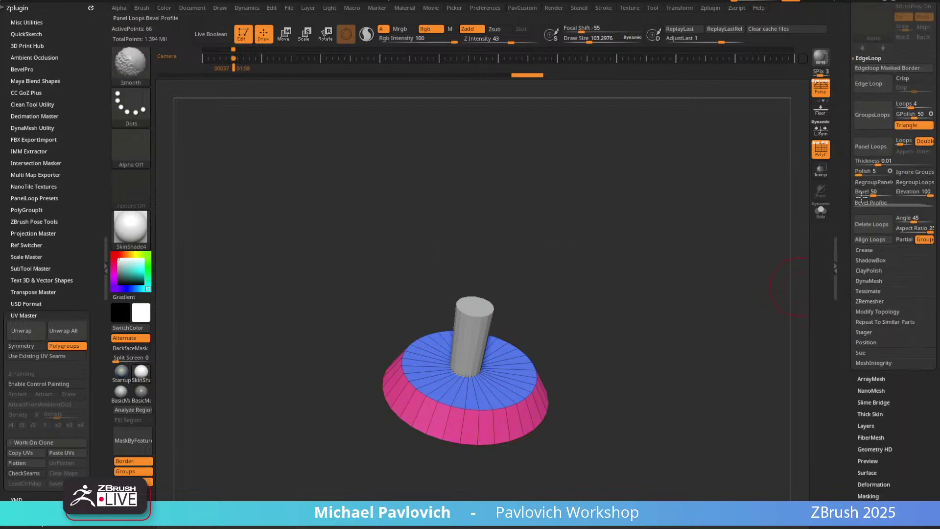
click(868, 58)
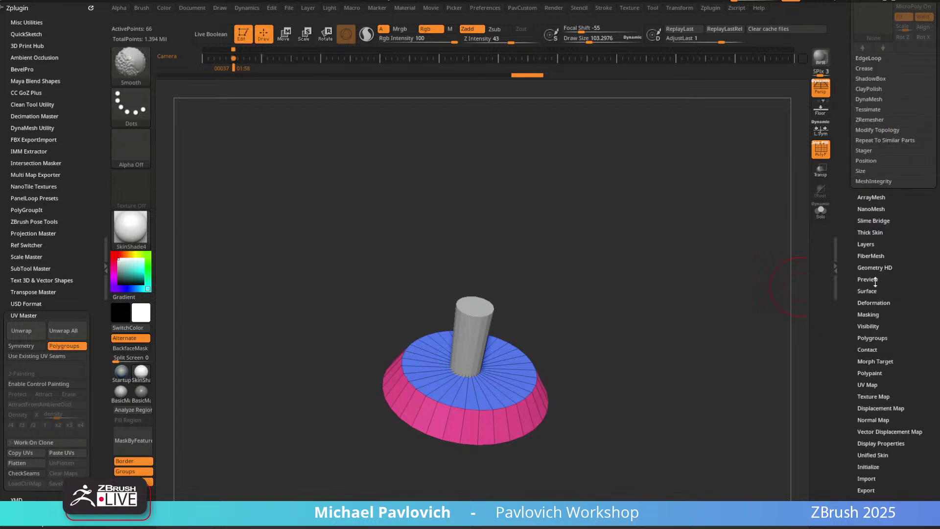
click(871, 338)
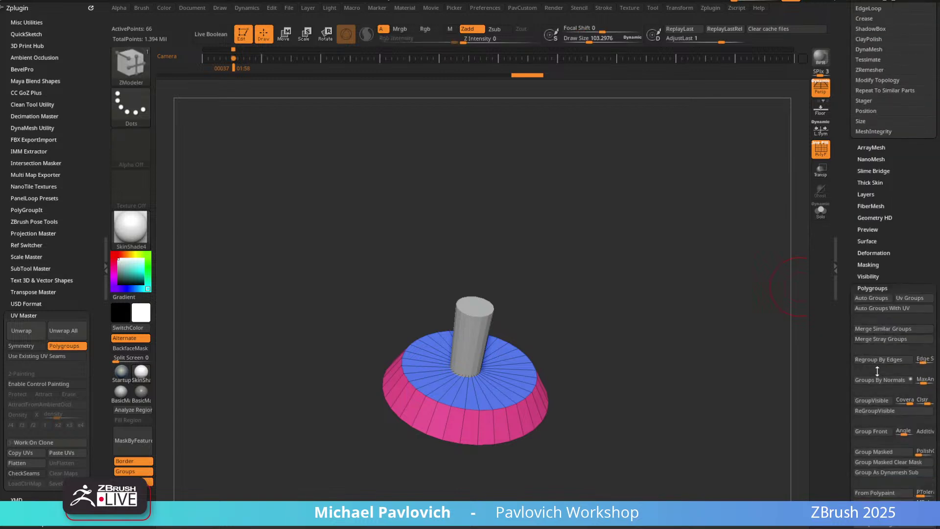
click(872, 288)
Crease the polygroup borders of the base with Crease PG.
drag(735, 274, 636, 336)
key(2)
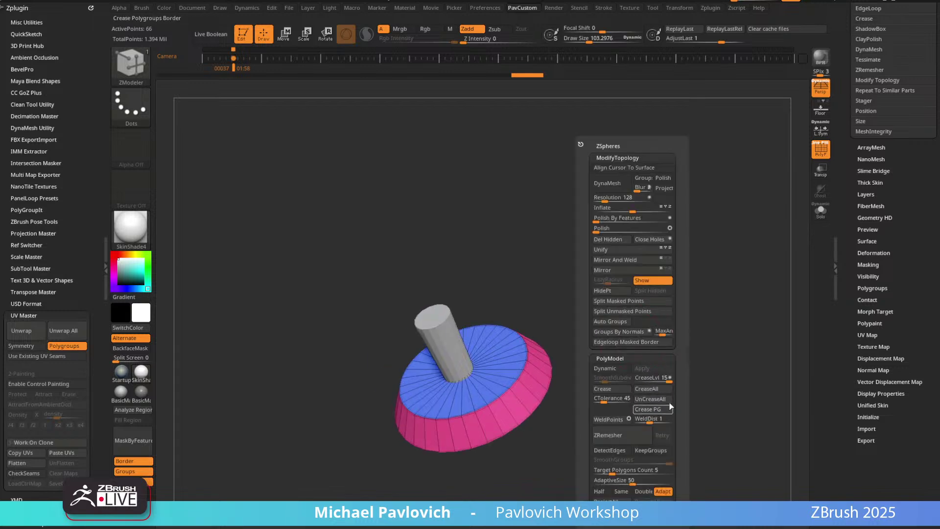
click(655, 409)
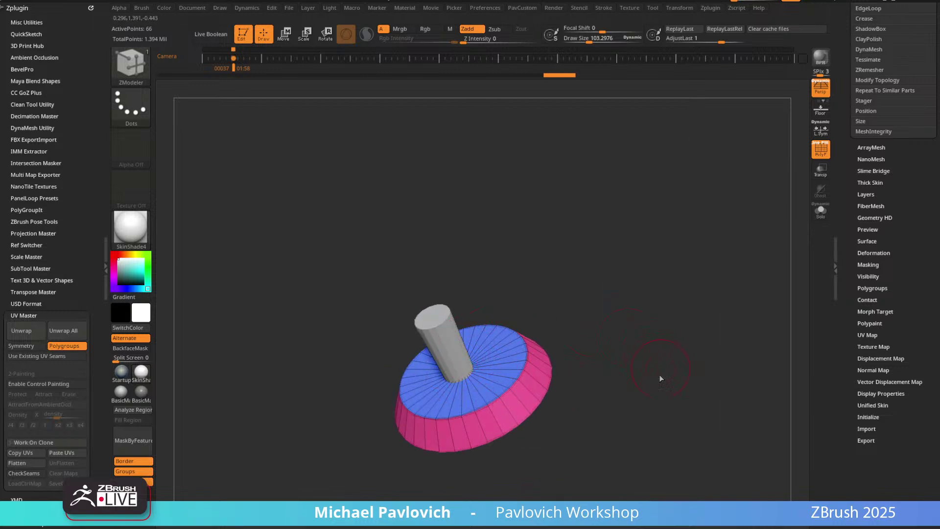
Set the base's crease level to 2 and turn on Dynamic Subdiv with SmoothSubdiv 3.
key(space)
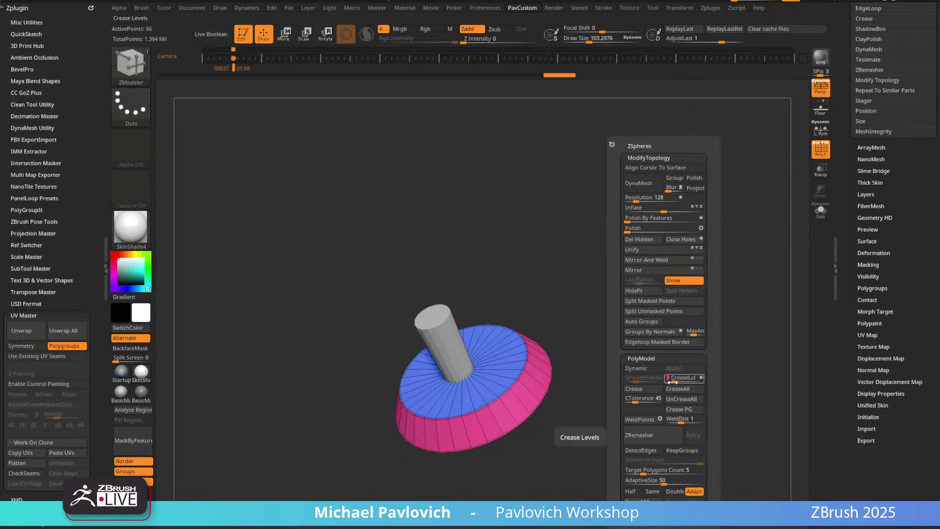
click(672, 382)
click(645, 369)
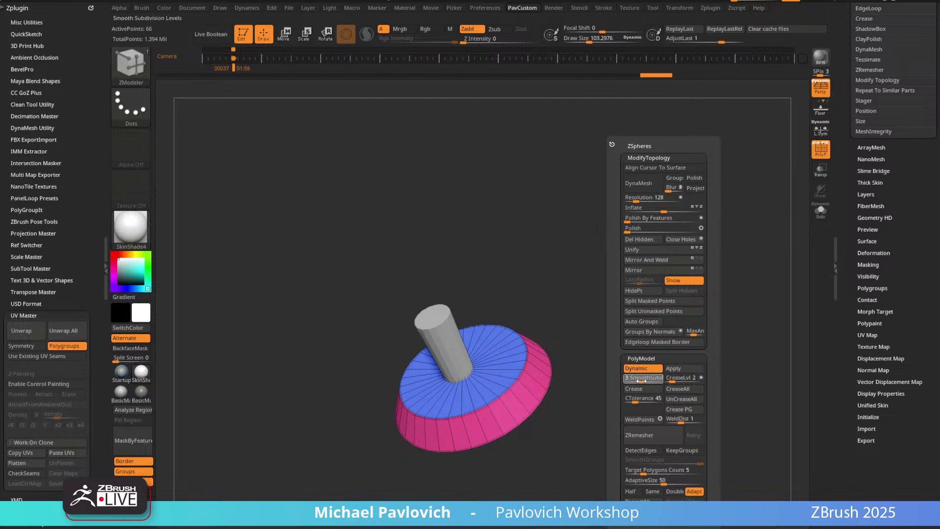
scroll(873, 301, up, 5)
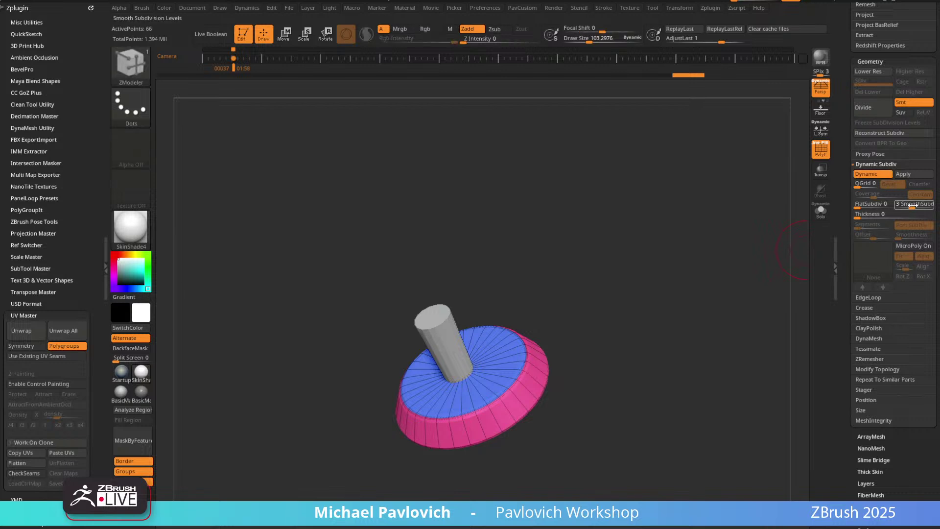
click(906, 308)
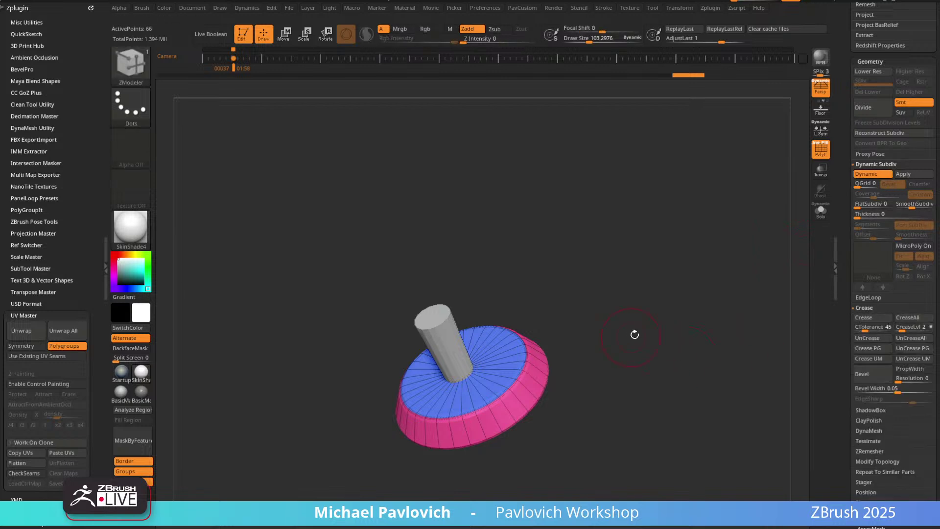
drag(635, 334, 664, 326)
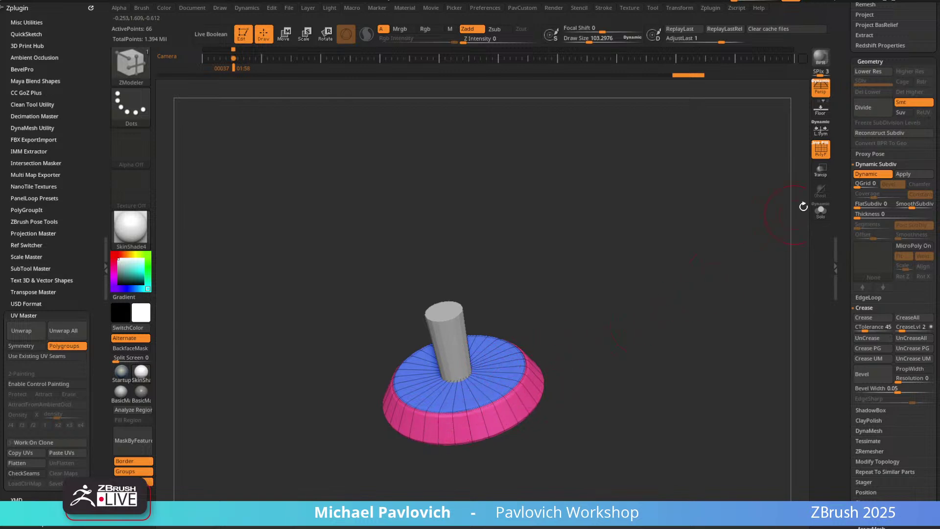
Isolate the undivided base and inset its top and bottom caps using ZModeler Inset with the Polygroup All target.
click(822, 213)
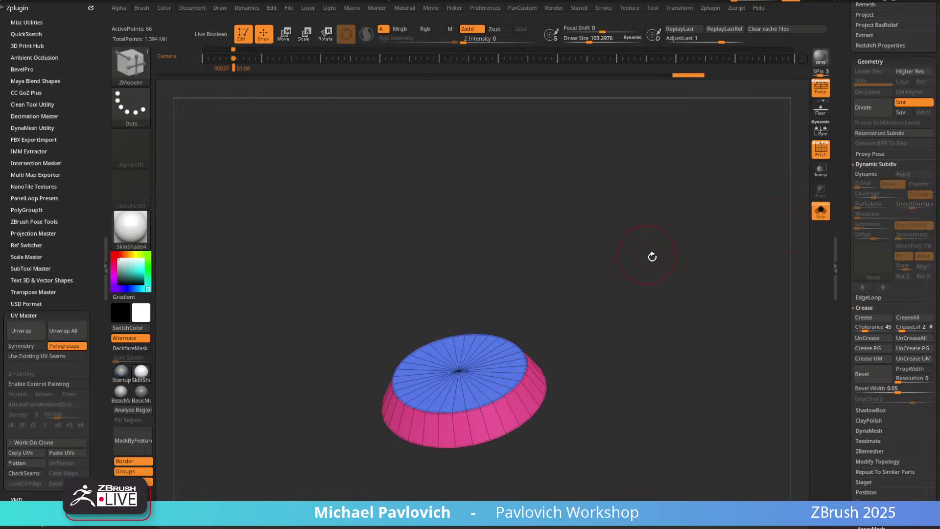
drag(653, 255, 499, 372)
key(space)
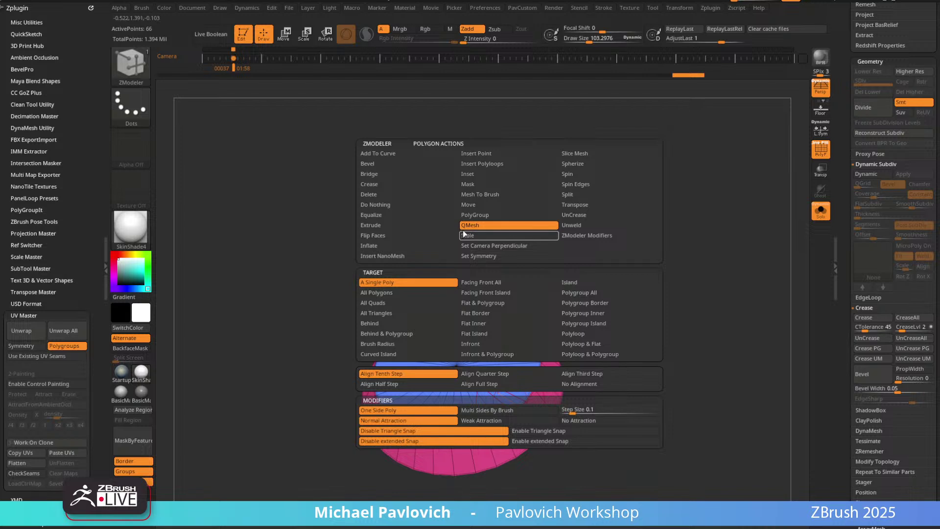
click(472, 176)
click(589, 293)
click(580, 402)
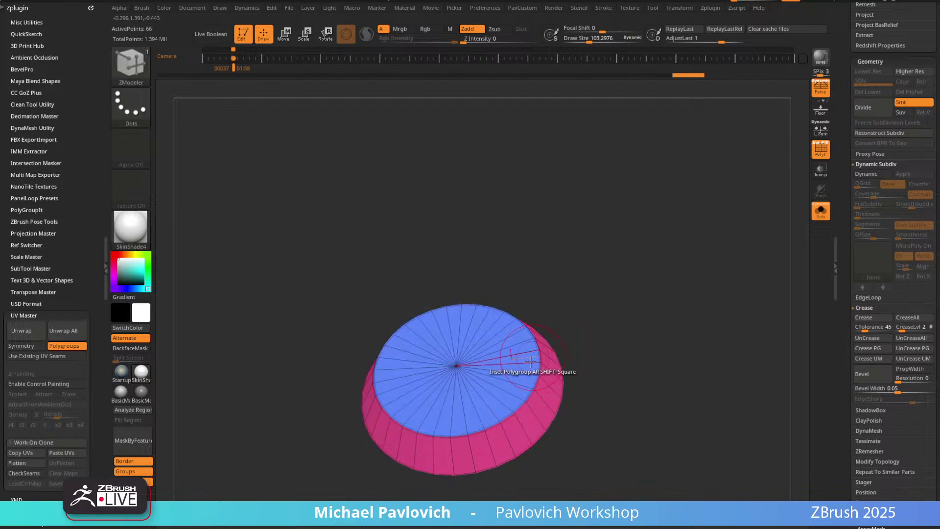
drag(490, 369, 512, 365)
right_drag(607, 370, 581, 236)
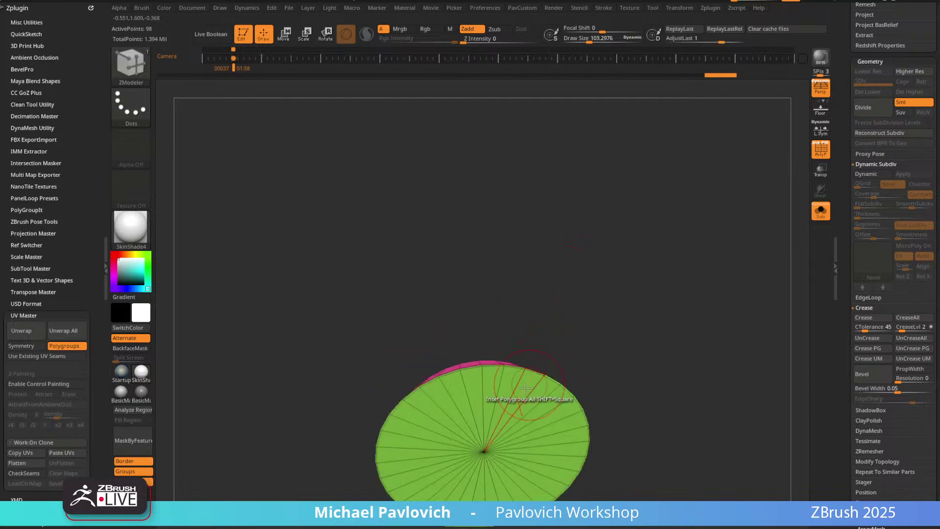
drag(490, 399, 516, 395)
Bevel the base's bottom and top rims using the Bevel edge action with the EdgeLoop Complete target.
ctrl+right_drag(616, 343, 602, 332)
drag(602, 332, 564, 348)
key(space)
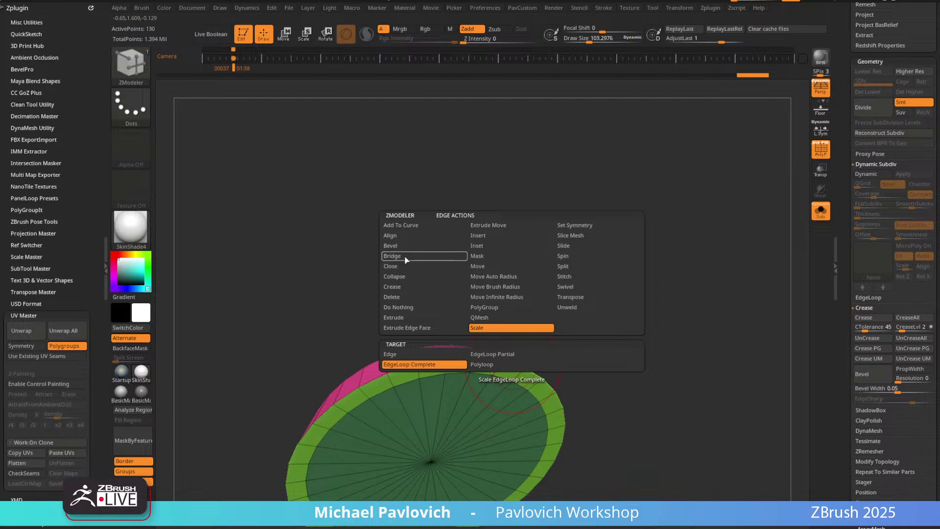
click(406, 258)
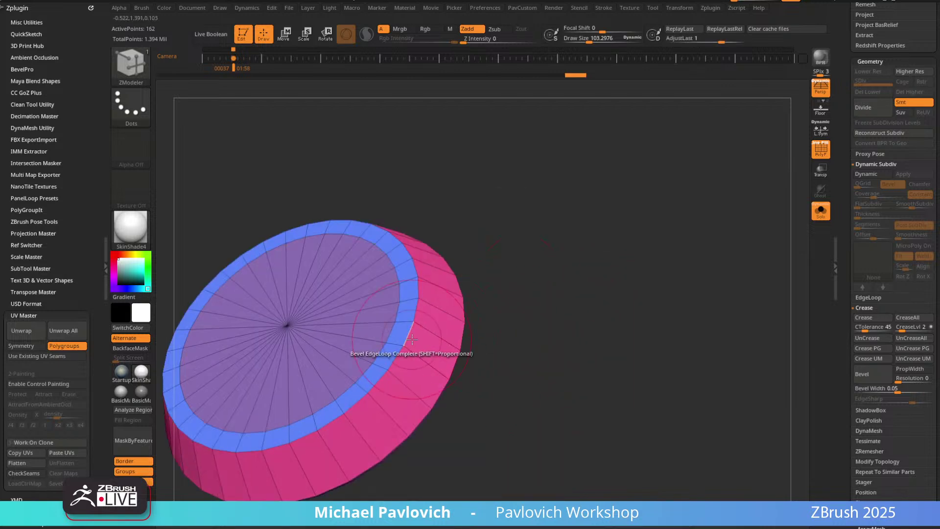
mouse_move(411, 340)
mouse_down()
mouse_move(413, 316)
mouse_move(412, 323)
mouse_up()
Crease the new polygroup borders of the bevelled base with Crease PG.
key(grave)
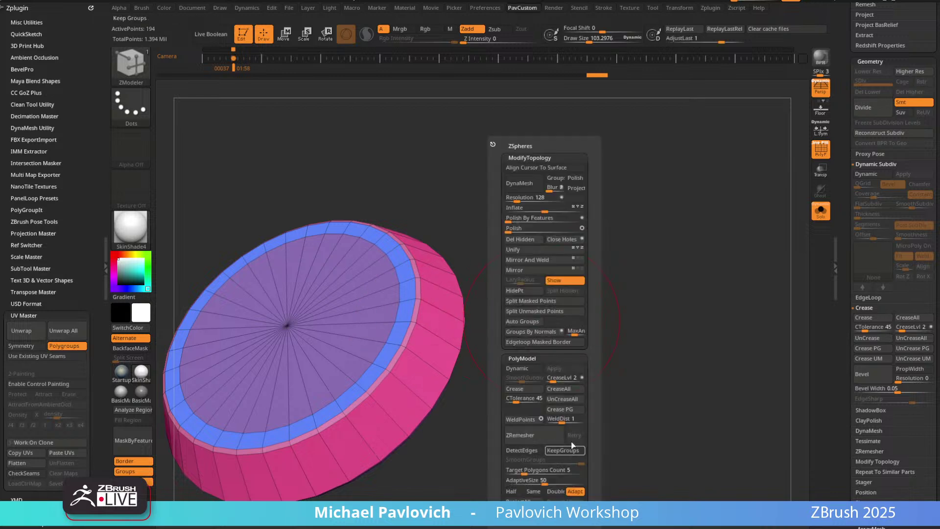
click(571, 412)
ctrl+right_drag(655, 281, 647, 311)
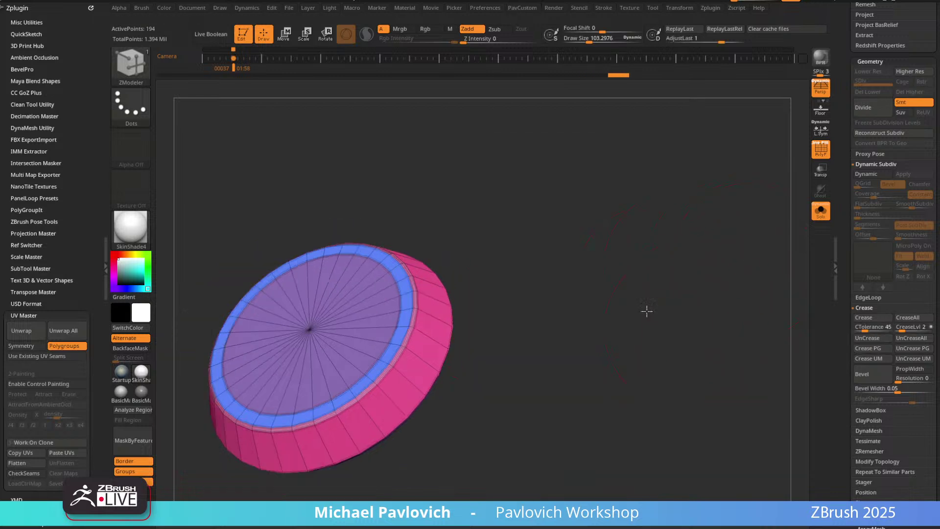
Turn on Dynamic Subdiv for the bevelled base, hide the polyframe and show the whole stand again.
drag(647, 311, 630, 273)
key(shift+d)
click(821, 154)
drag(715, 238, 773, 251)
click(820, 216)
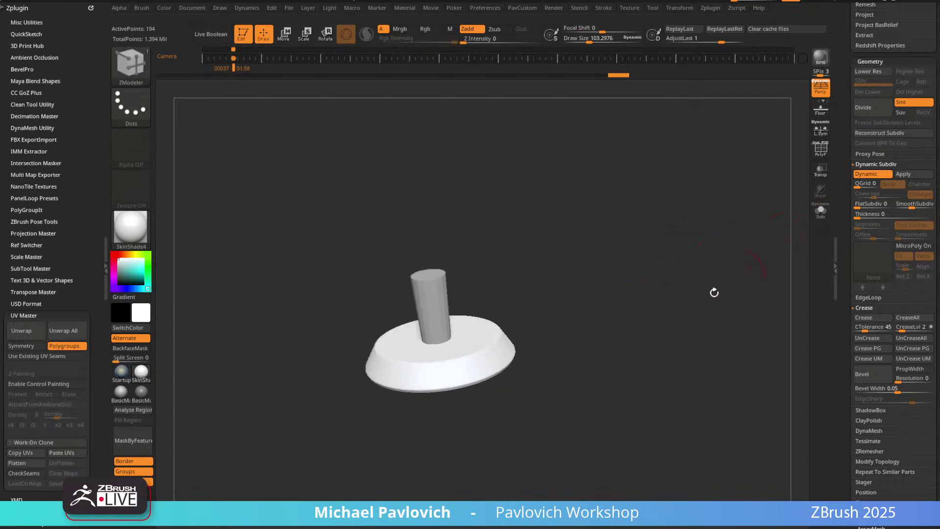
Select the post and inset its side polygroup using ZModeler Inset with the Polygroup All target.
drag(681, 282, 654, 279)
alt+click(436, 314)
alt+drag(612, 205, 723, 225)
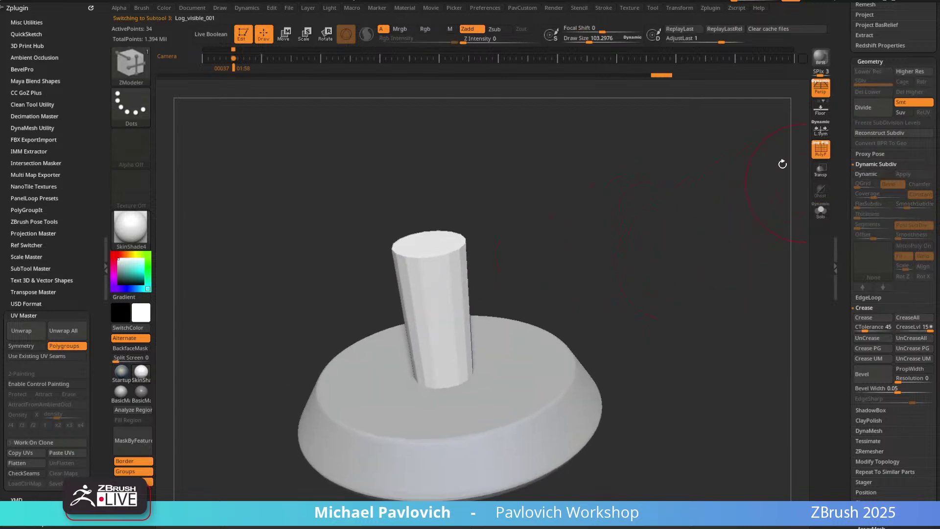
key(shift+f)
alt+drag(615, 248, 621, 227)
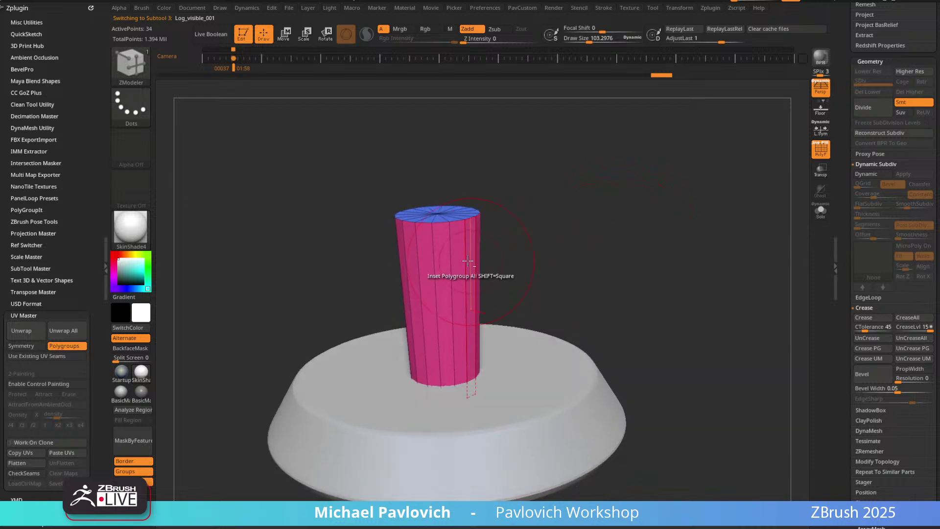
key(space)
drag(437, 248, 440, 250)
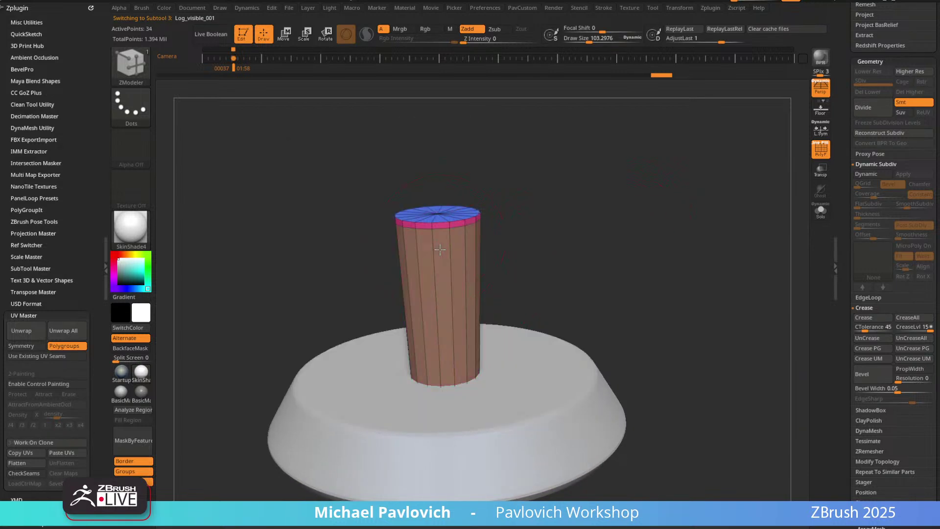
drag(509, 170, 512, 174)
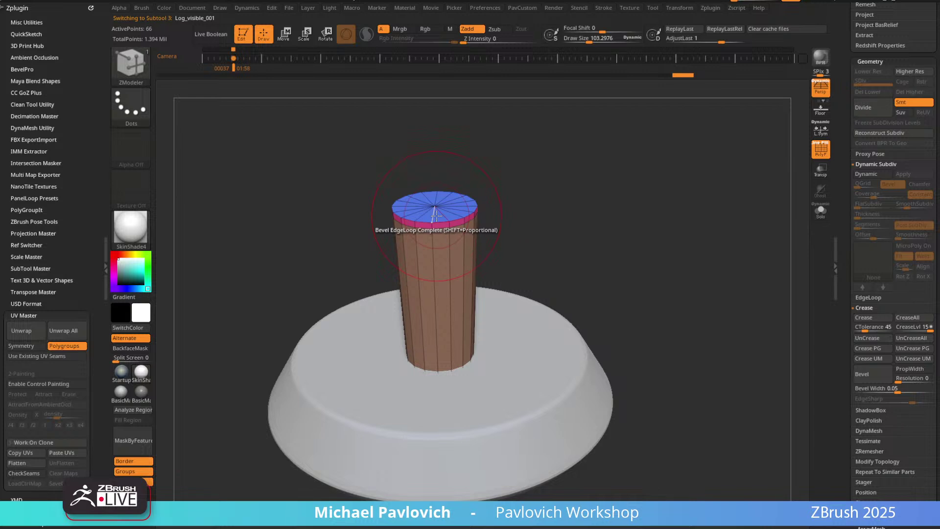
Isolate the post and inset its top and bottom caps with ZModeler.
drag(435, 215, 444, 217)
key(ctrl+z)
click(820, 211)
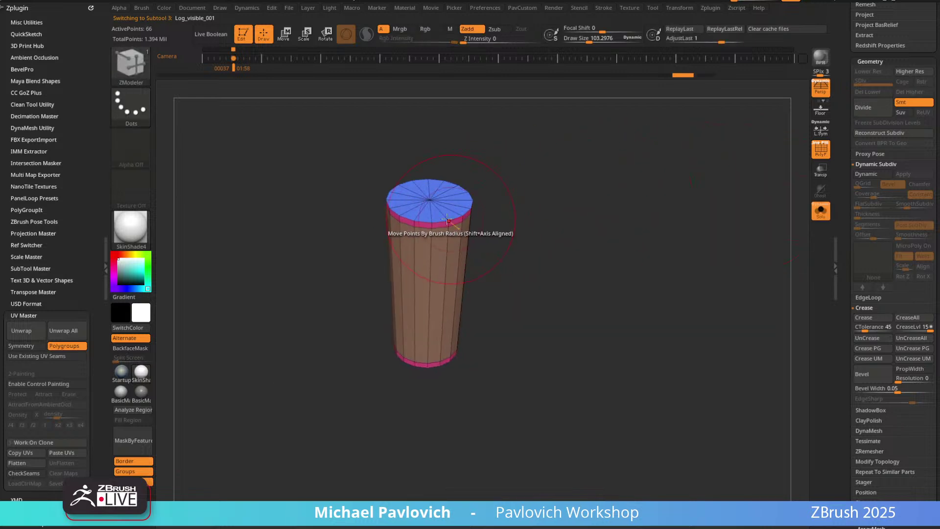
click(432, 209)
drag(525, 246, 494, 146)
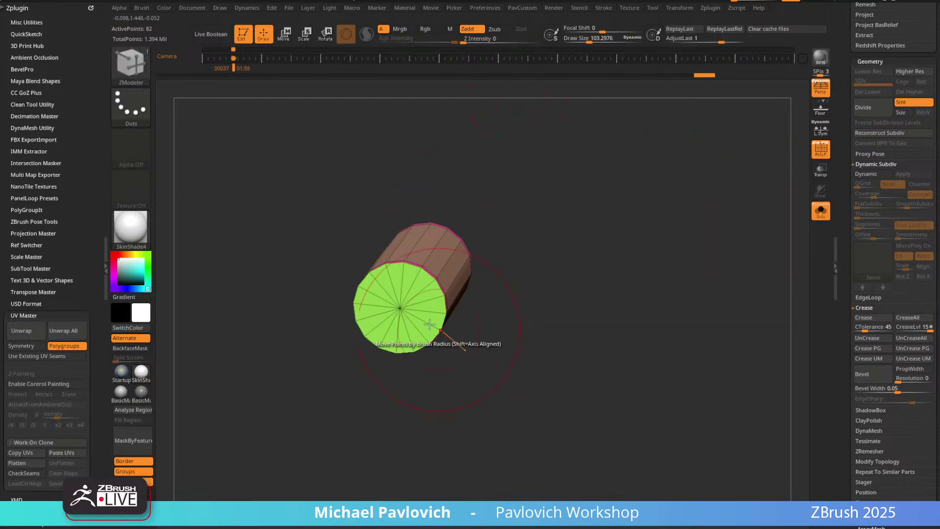
click(400, 308)
drag(509, 227, 571, 258)
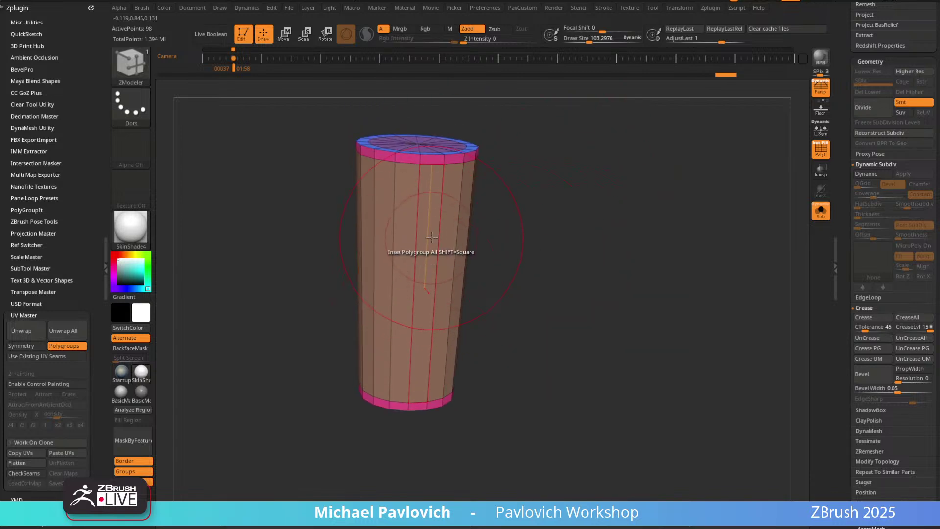
Insert multiple evenly spaced edge loops along the post's side with the Keep Polygroup option.
key(space)
click(362, 354)
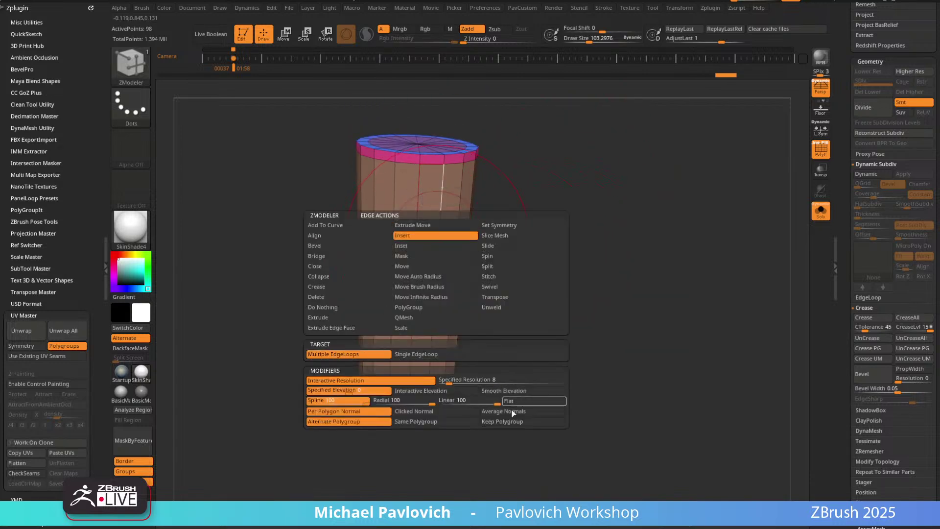
click(511, 421)
drag(434, 234, 438, 182)
drag(510, 186, 544, 237)
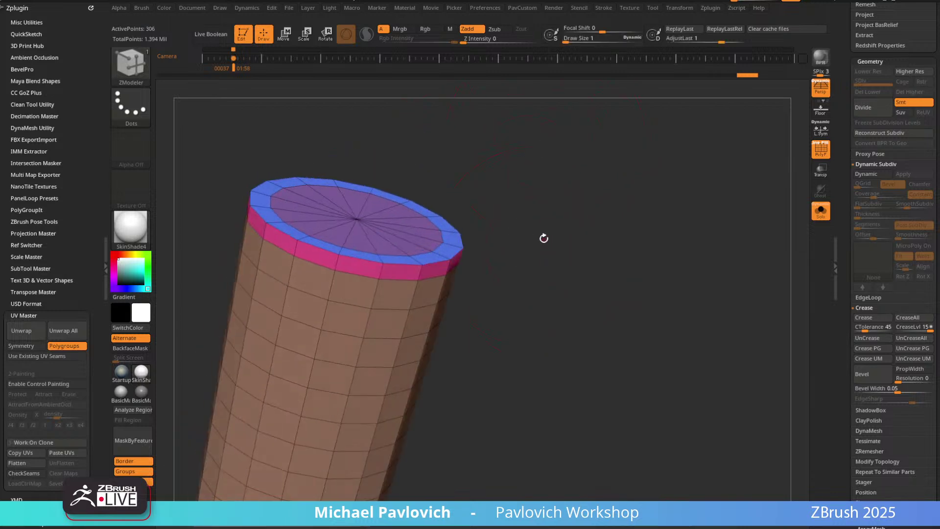
Try to delete the post's top rim edge loop using the Delete edge action with the EdgeLoop Complete target.
key(space)
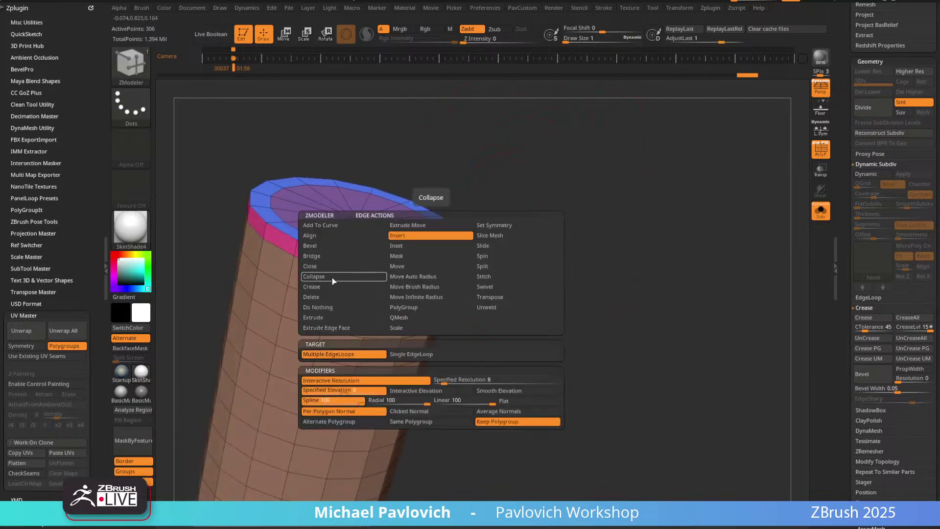
click(311, 297)
key(space)
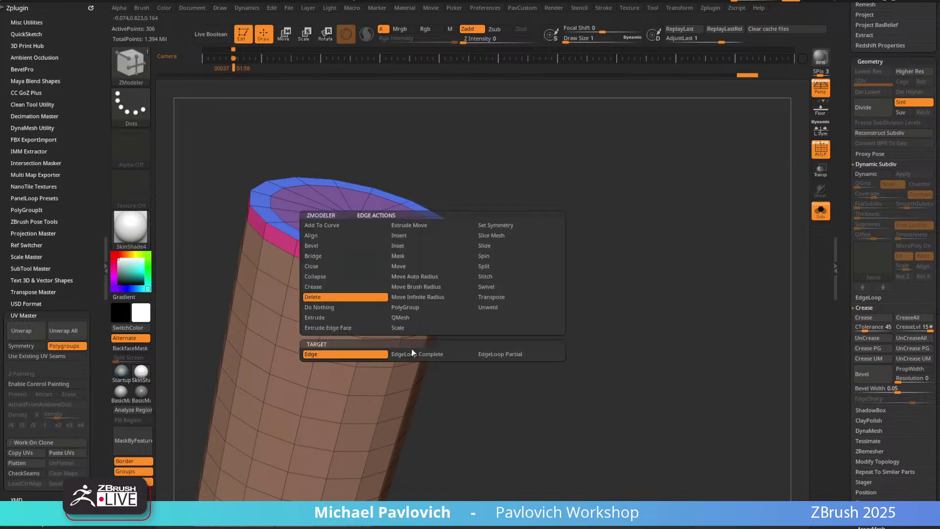
click(411, 351)
click(437, 258)
key(ctrl+z)
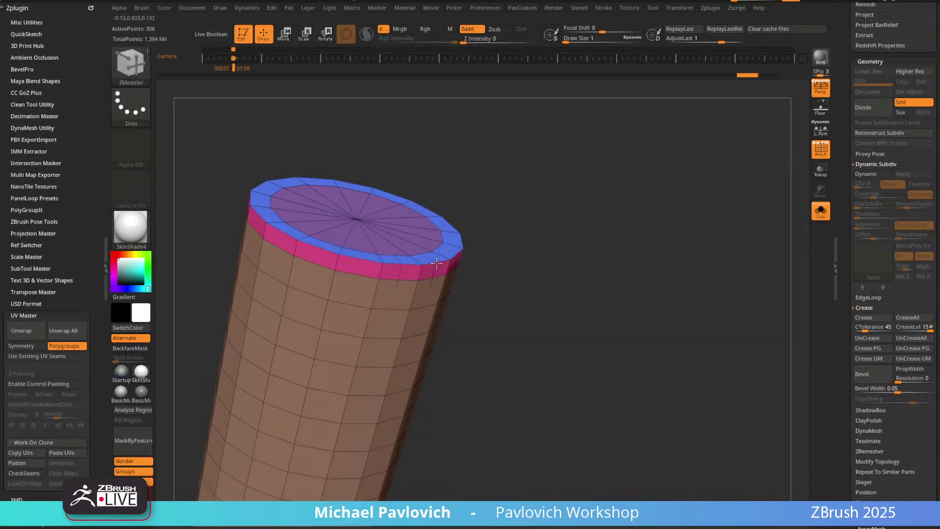
click(436, 262)
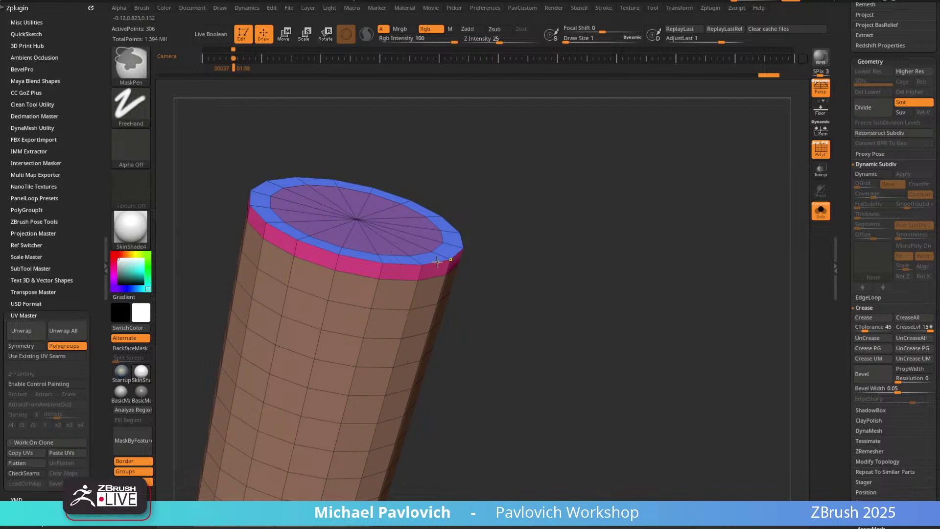
key(space)
click(407, 355)
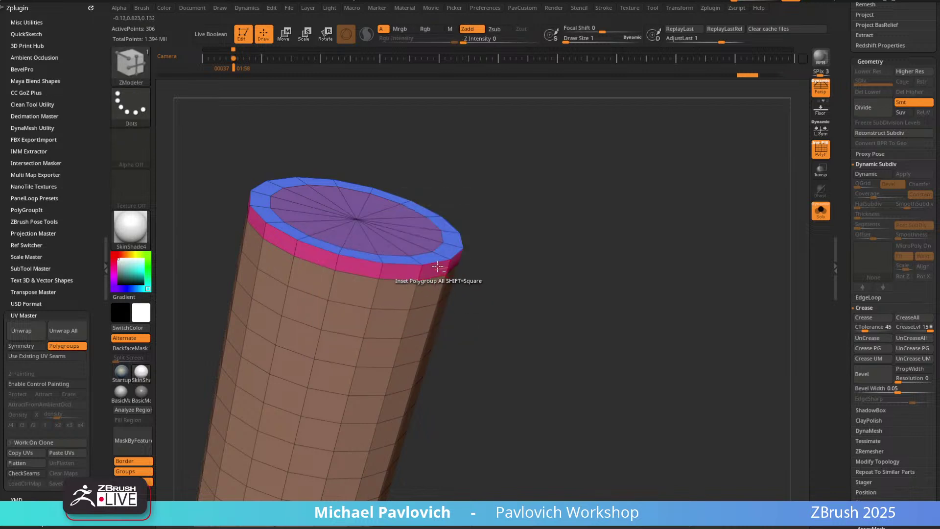
Try to remove edge loops from the post's top rim and side using the Insert edge action's delete modifier.
key(space)
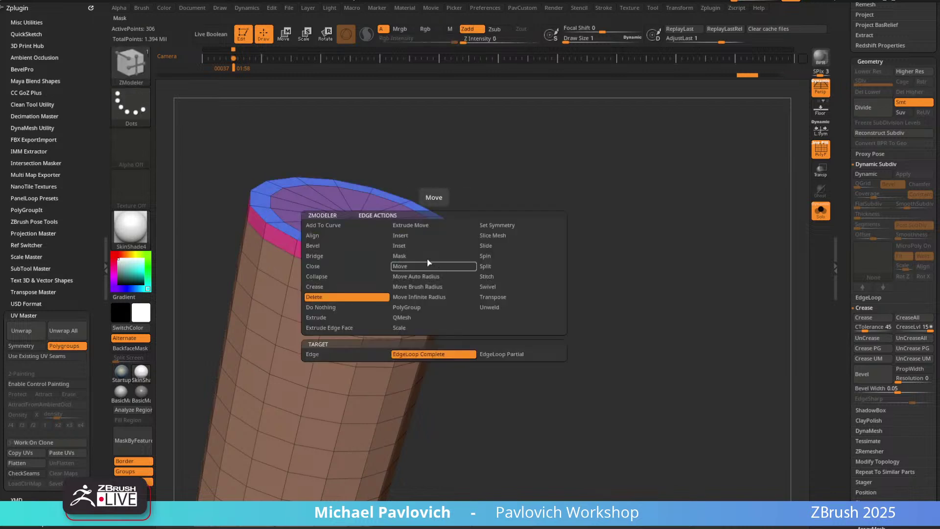
click(402, 237)
click(407, 354)
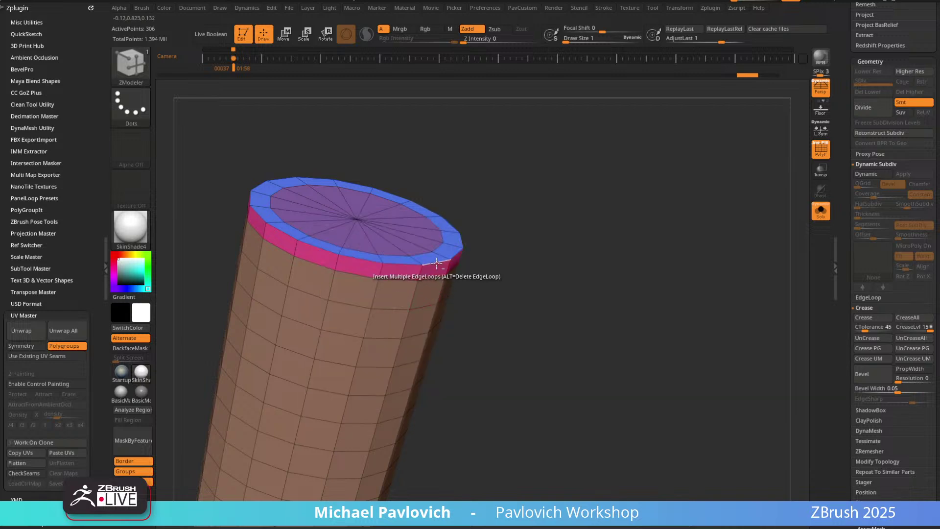
alt+click(435, 262)
ctrl+right_drag(539, 263, 595, 242)
alt+click(279, 385)
drag(590, 264, 566, 254)
Crease the post's polygroup borders, group its rim bands and side into one polygroup, and show the full post.
key(2)
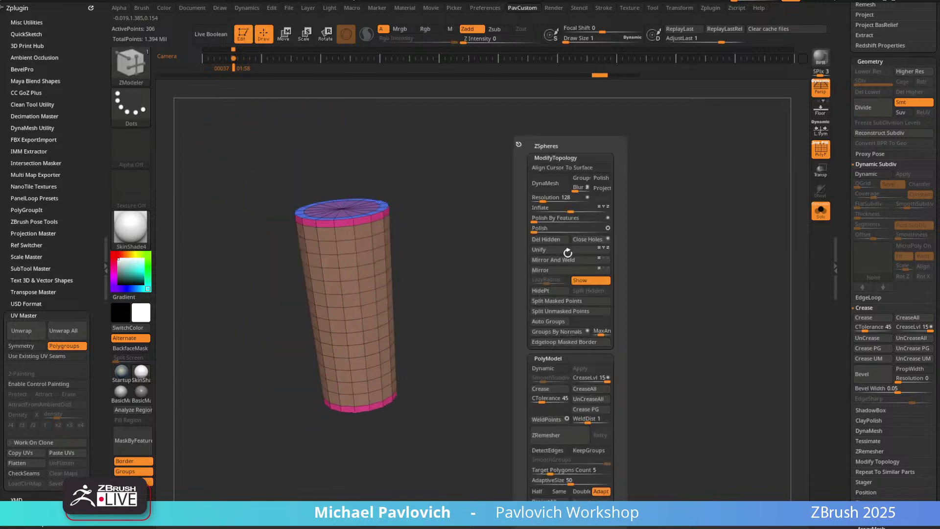
click(592, 409)
ctrl+shift+click(358, 227)
key(ctrl+w)
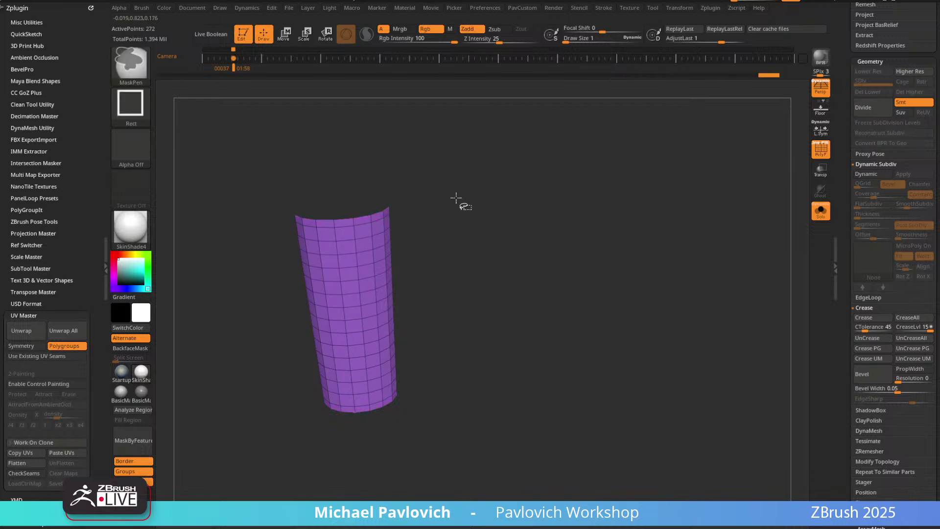
ctrl+shift+click(458, 200)
Crease the regrouped post with Crease PG at crease level 2, turn on Dynamic Subdiv, and show the whole stand.
key(2)
click(598, 409)
click(573, 368)
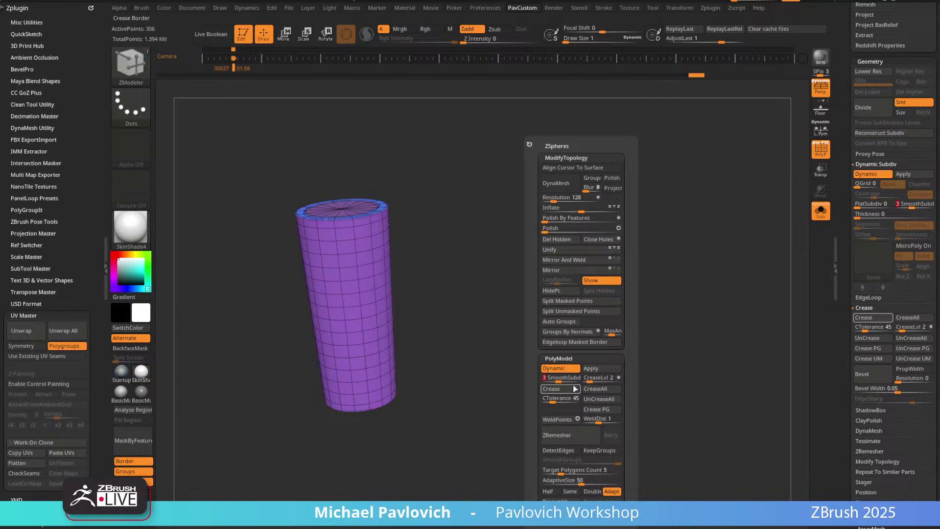
click(821, 211)
key(shift+f)
drag(666, 231, 687, 227)
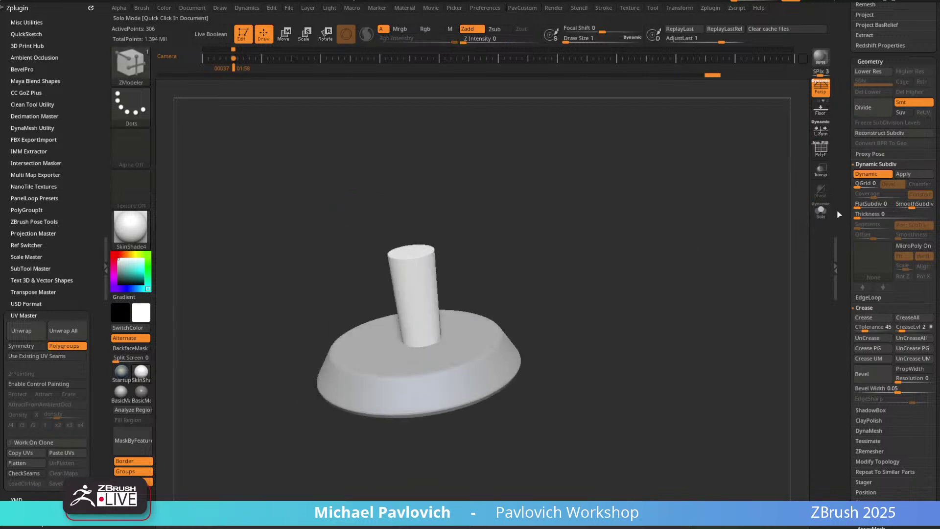
Make the textured log visible above the stand and overlay the reference image for comparison.
drag(845, 214, 762, 403)
drag(667, 315, 657, 338)
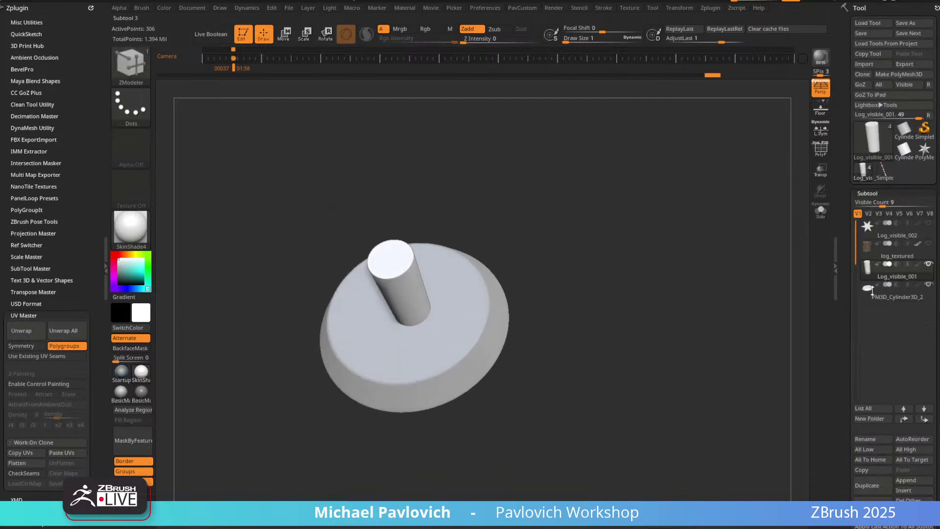
click(928, 244)
drag(675, 288, 679, 240)
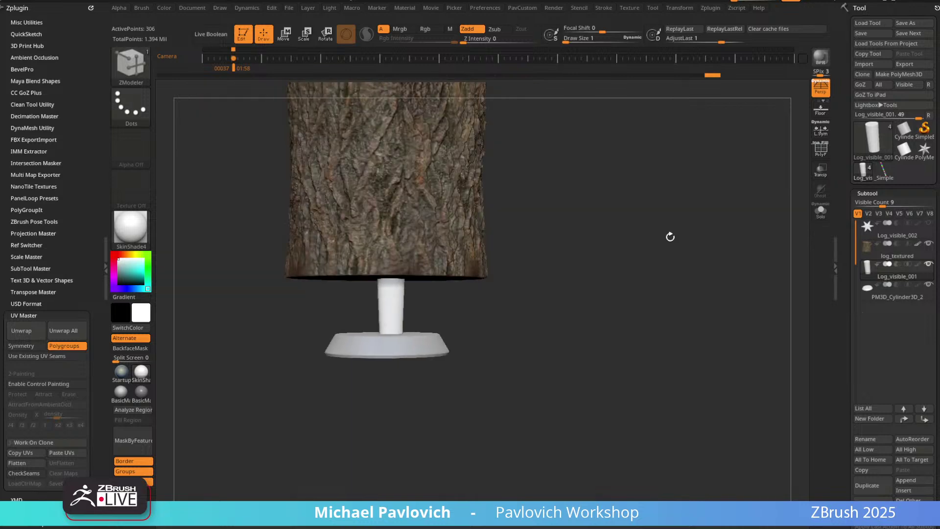
key(f)
key(shift+z)
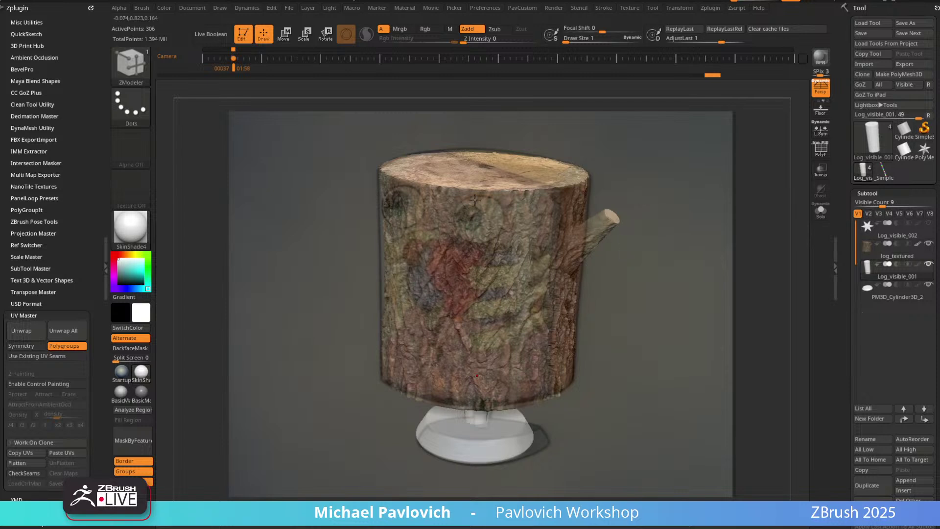
Switch to the Standard brush, hide the reference image overlay and set Draw Size to about 95.
key(b)
key(s)
key(t)
key(shift+z)
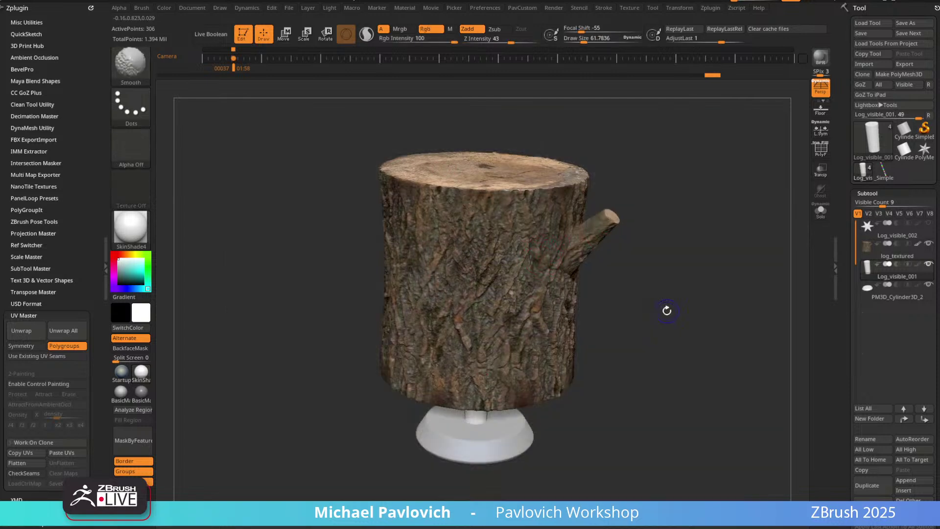
key(s)
drag(659, 301, 678, 300)
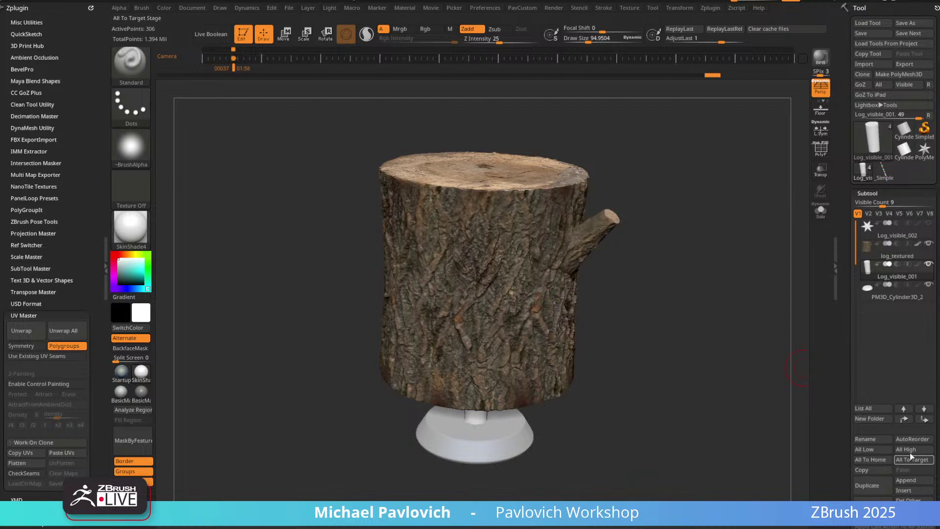
Append a cube as a new subtool, set it to subtract, and turn on Live Boolean.
click(903, 481)
click(577, 369)
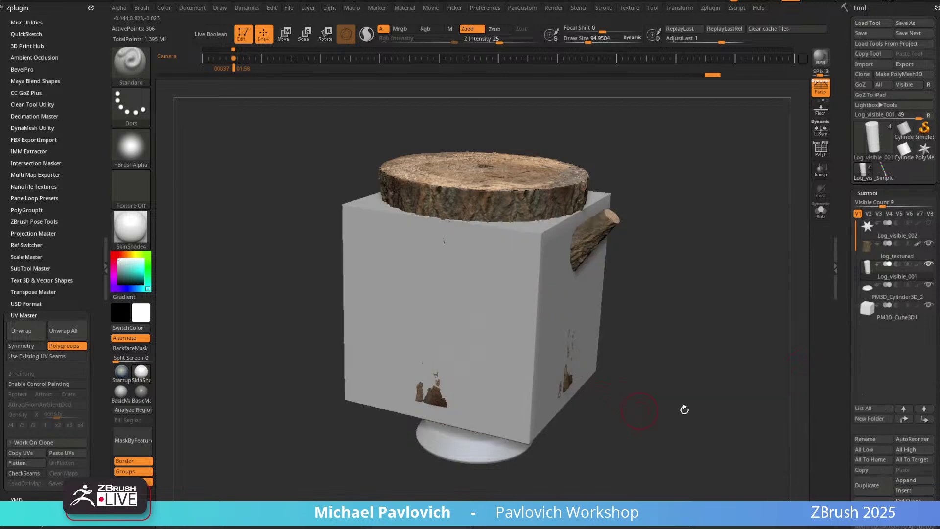
alt+drag(721, 370, 703, 335)
drag(703, 335, 702, 361)
alt+drag(630, 137, 627, 182)
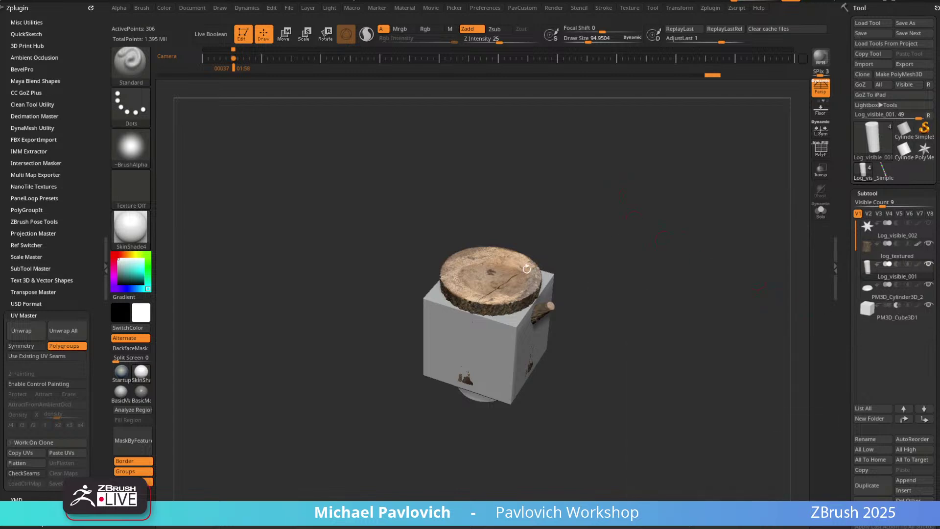
click(212, 38)
drag(310, 130, 618, 227)
key(w)
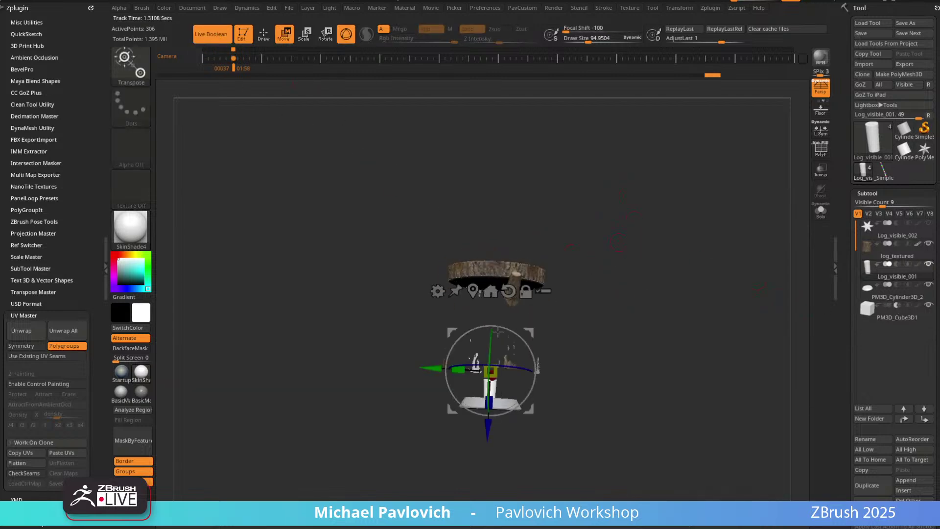
drag(440, 368, 351, 364)
click(821, 149)
drag(671, 185, 705, 245)
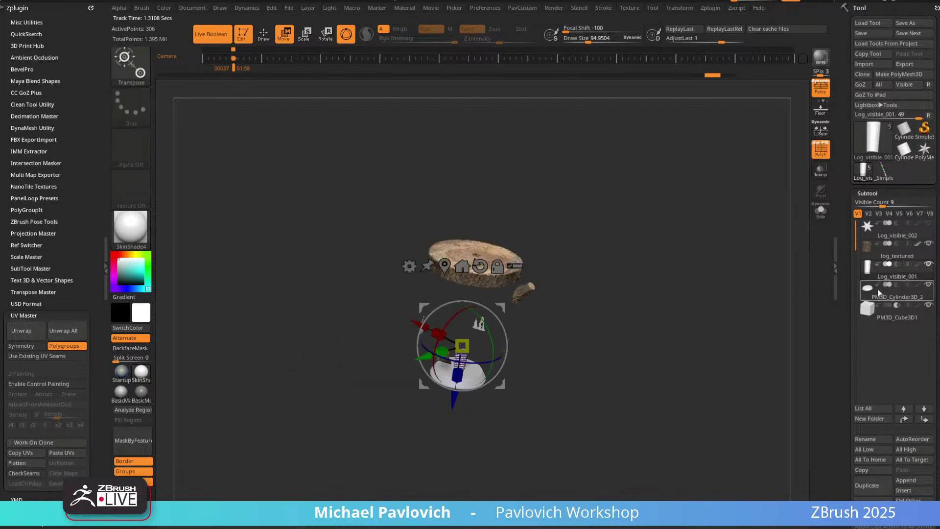
Select the subtractive cube and move it outward so it cuts a flat face into the log's side.
click(890, 318)
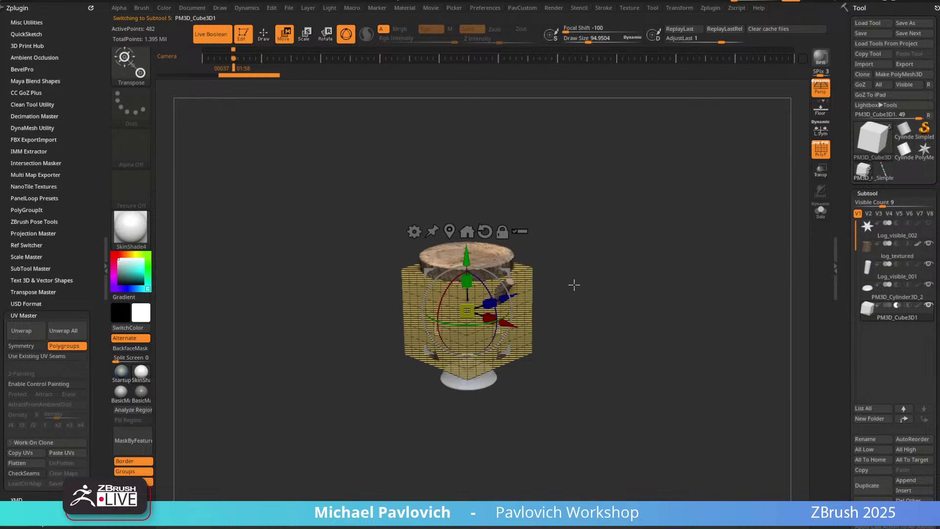
click(818, 154)
drag(503, 296, 453, 317)
drag(606, 284, 625, 200)
drag(455, 338, 466, 339)
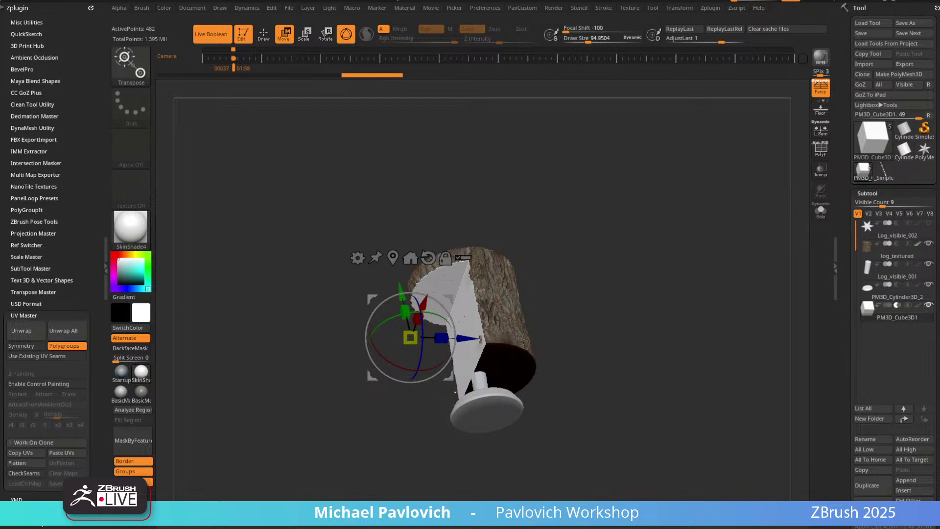
drag(831, 0, 833, 68)
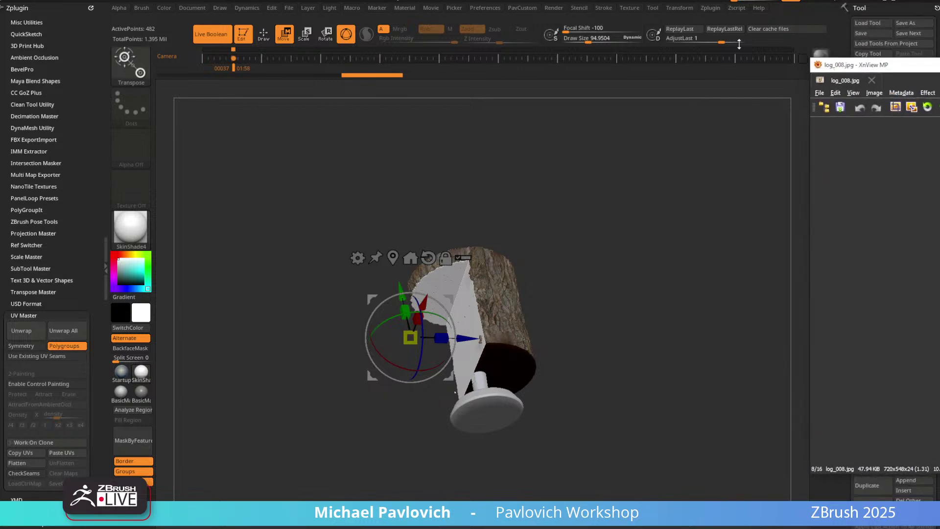
click(583, 1)
Move the log_textured subtool down the order to sit directly above the subtractive cube.
drag(553, 231, 709, 267)
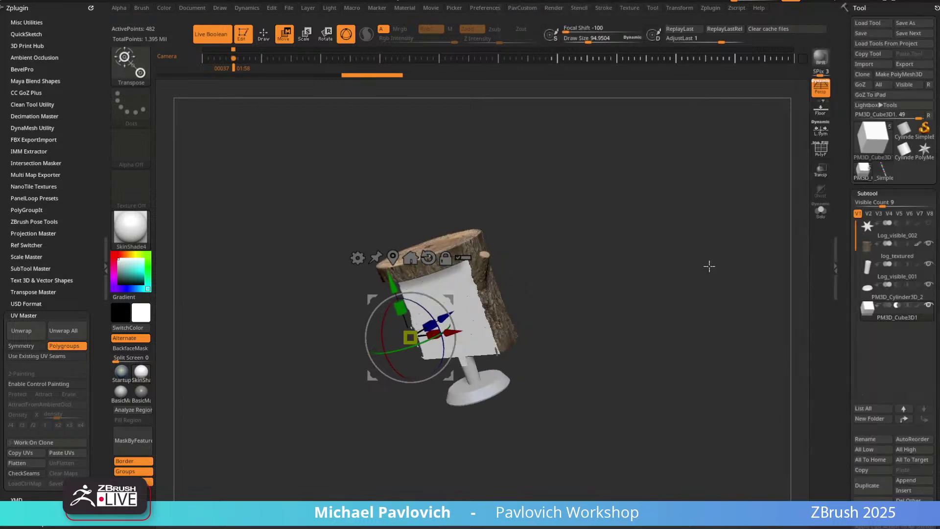
click(927, 421)
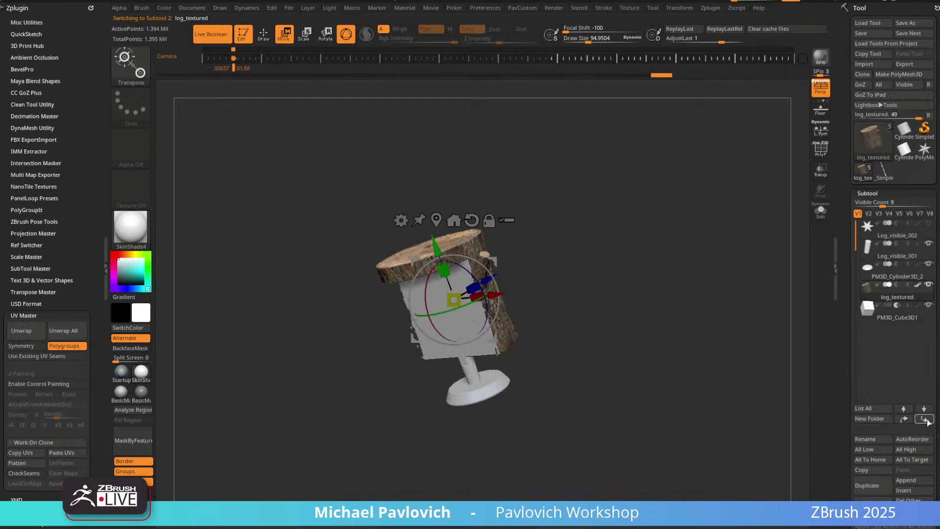
click(927, 421)
drag(653, 251, 608, 289)
drag(525, 322, 456, 338)
key(ctrl+z)
click(897, 315)
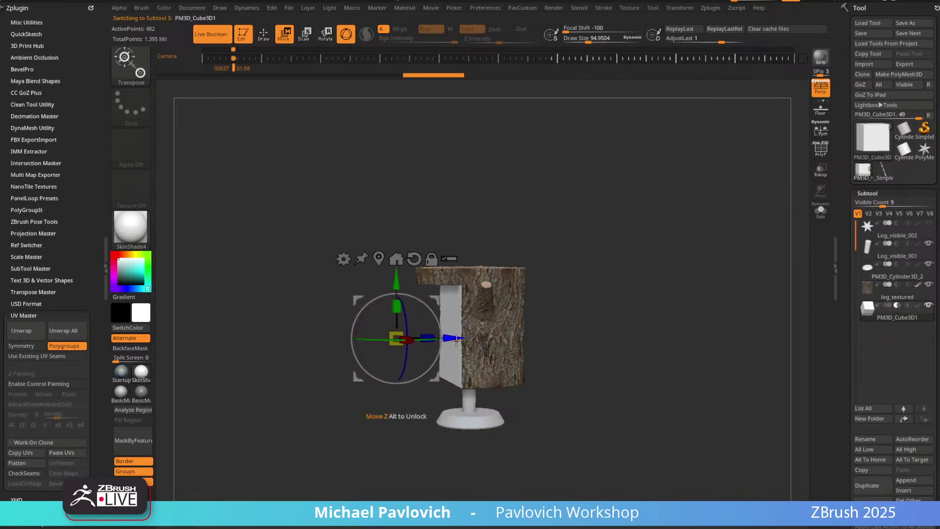
Move log_textured and the subtractive cube up the subtool order so they follow Log_visible_002, with the log directly above the cube.
click(895, 297)
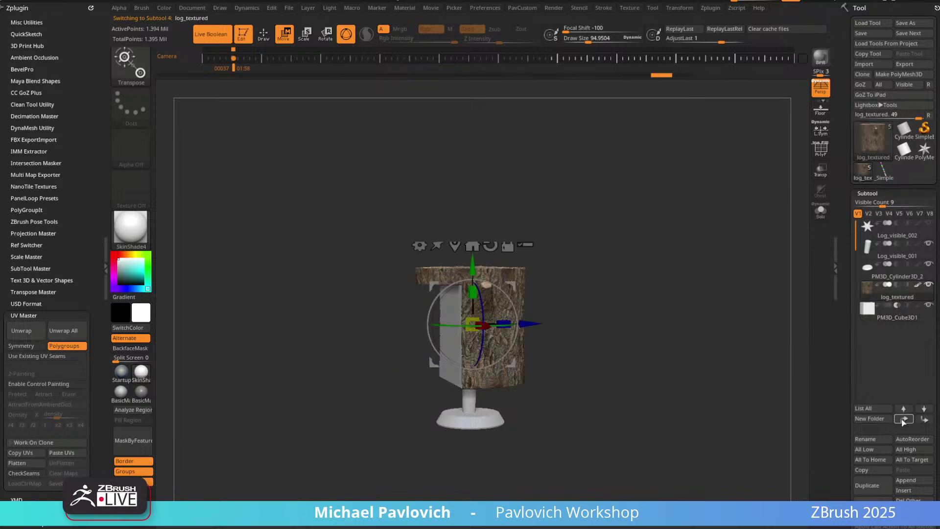
click(904, 419)
click(903, 419)
click(903, 318)
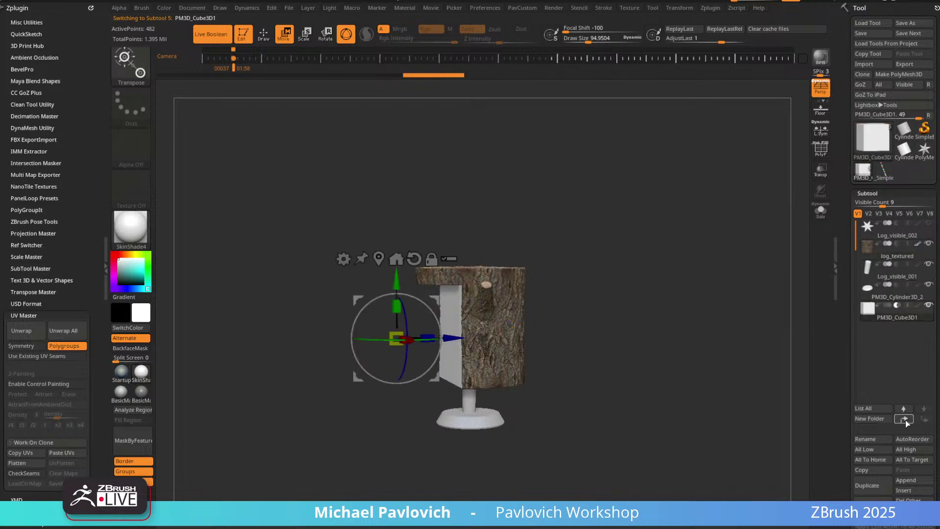
click(904, 419)
click(904, 420)
Push the subtractive cube slightly deeper into the log, and undo the second, much larger push through it.
drag(556, 223, 548, 196)
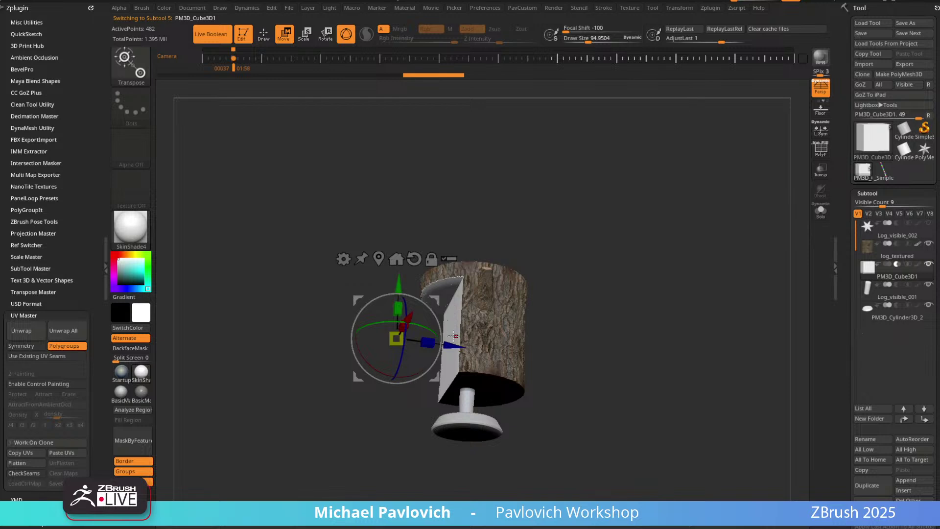
drag(452, 344, 472, 347)
ctrl+right_drag(471, 348, 705, 336)
alt+right_drag(705, 337, 663, 321)
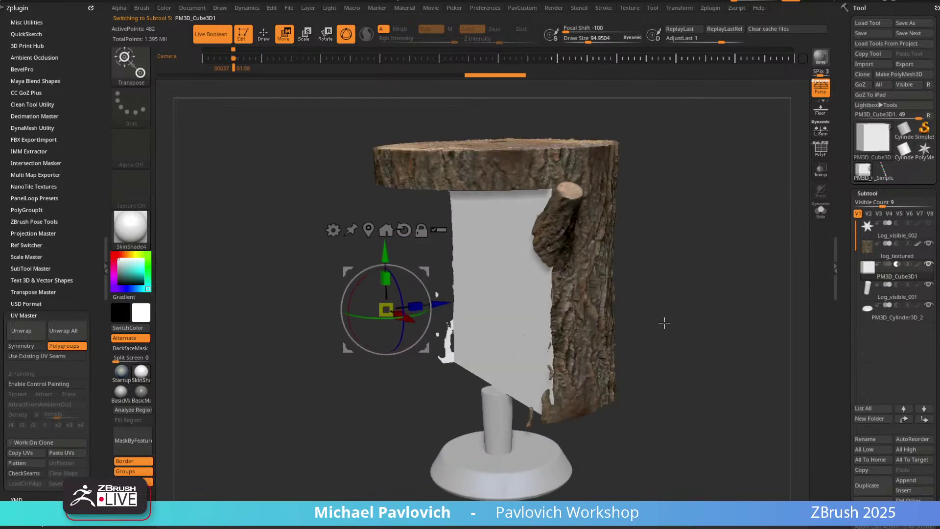
drag(444, 309, 568, 290)
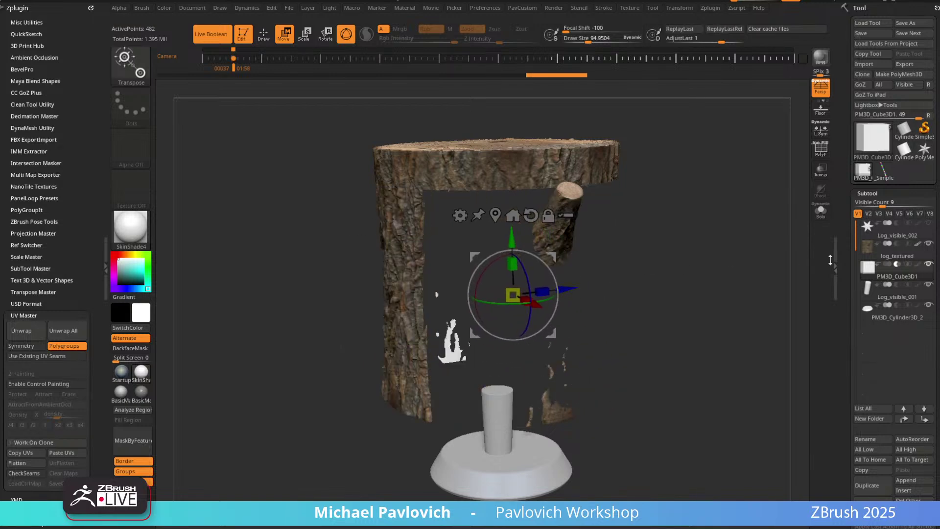
key(ctrl+z)
Temporarily hide log_textured to inspect the whole subtractive cube, and nudge the cube slightly along its cutting direction.
click(928, 244)
right_drag(655, 305, 607, 278)
mouse_move(444, 306)
mouse_down()
mouse_move(455, 307)
mouse_move(426, 307)
mouse_move(444, 307)
mouse_up()
right_drag(527, 286, 693, 271)
mouse_move(887, 246)
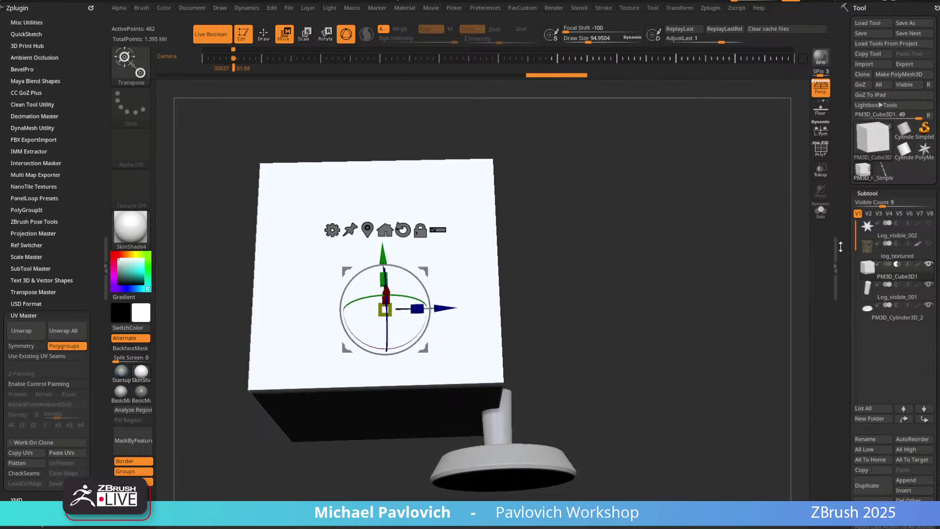
click(929, 243)
right_drag(676, 256, 542, 294)
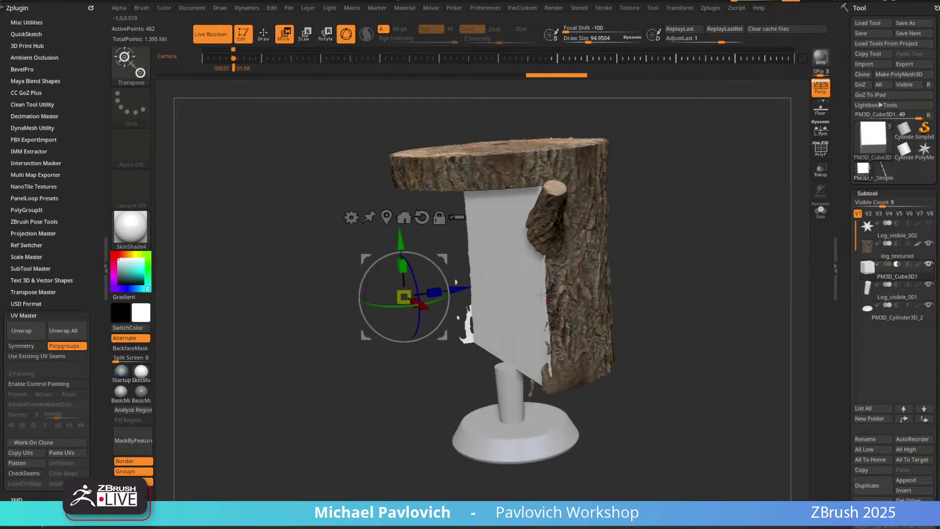
mouse_move(460, 288)
mouse_down()
mouse_move(501, 282)
mouse_move(464, 288)
mouse_up()
key(q)
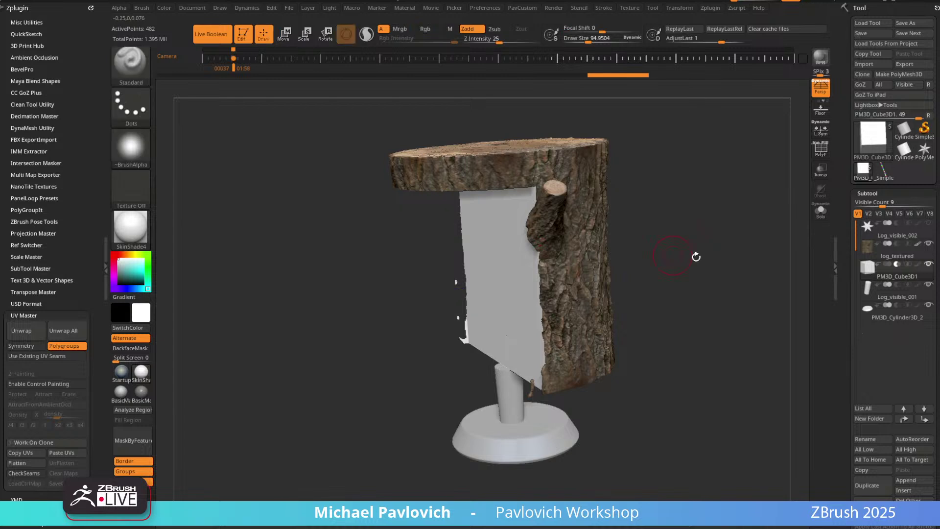
Create a subtool folder named log from log_textured and move the subtractive cube into it.
alt+right_drag(697, 256, 667, 281)
click(910, 257)
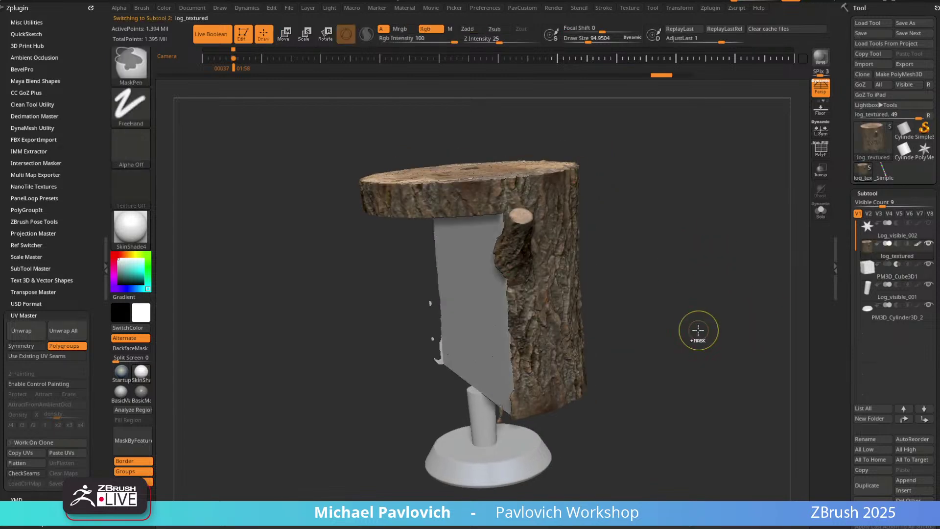
key(ctrl+f)
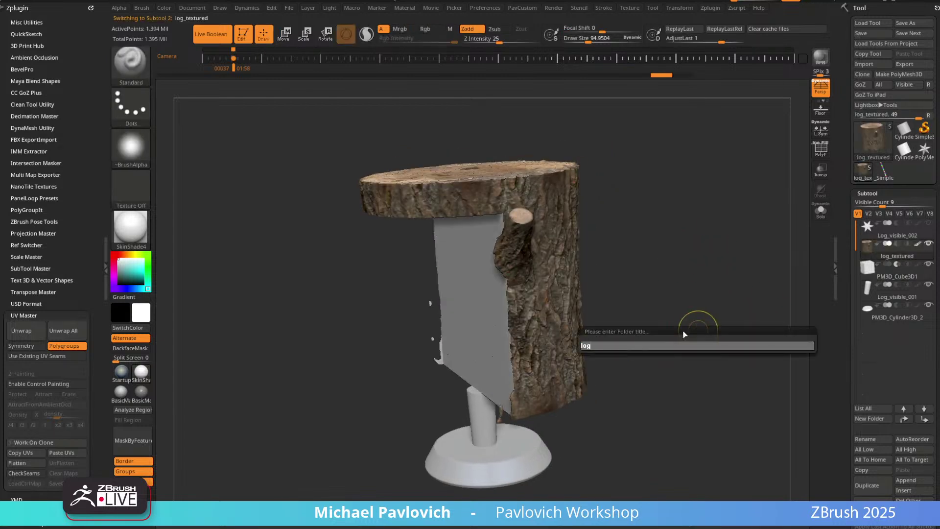
key(Return)
drag(883, 300, 906, 260)
Look at the log folder's actions, including Boolean Folder, and return to the reference image view.
click(918, 244)
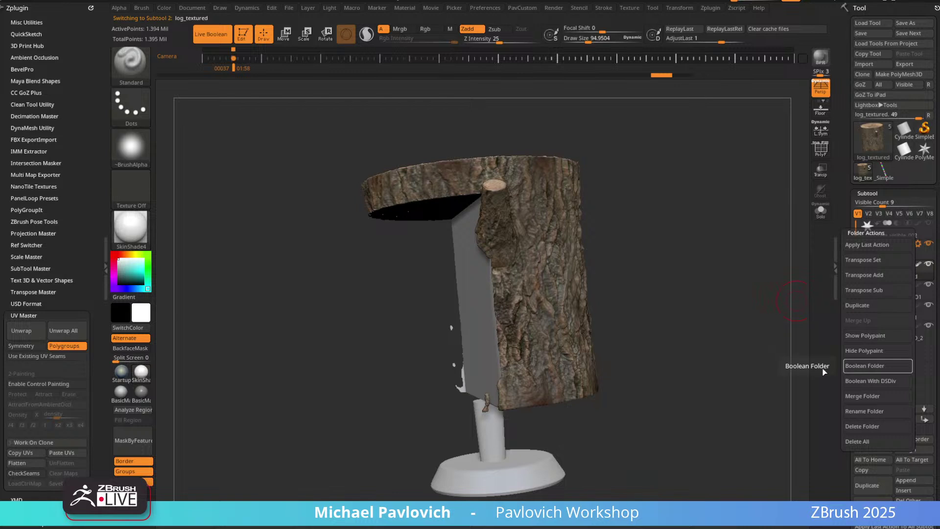
ctrl+right_drag(673, 278, 802, 311)
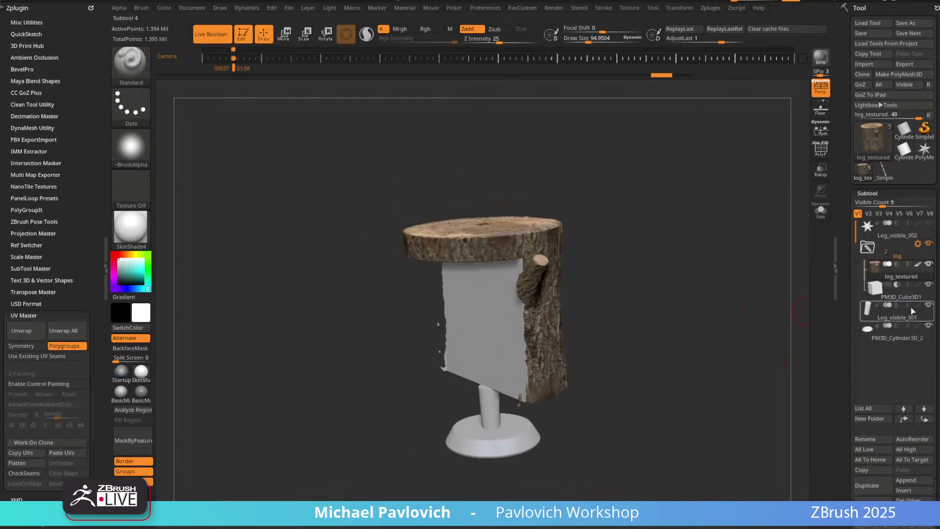
drag(724, 315, 719, 301)
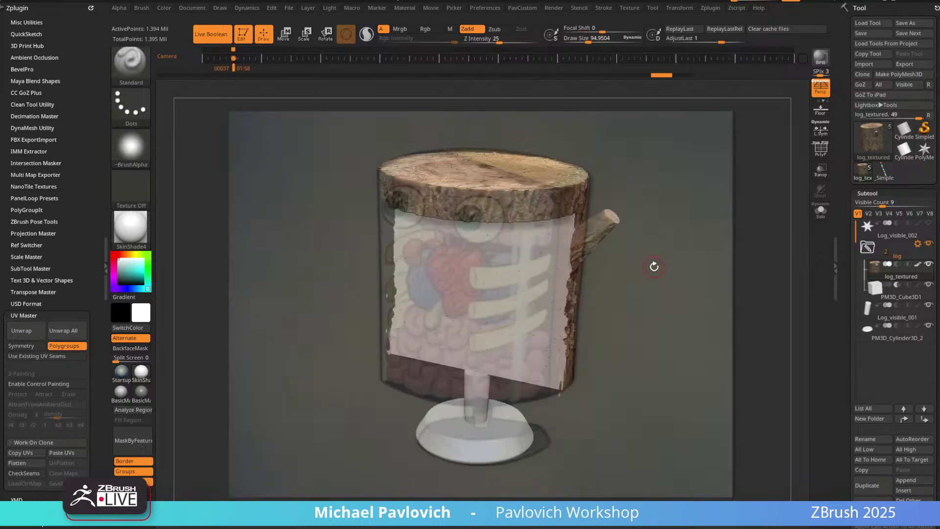
key(w)
drag(521, 263, 459, 303)
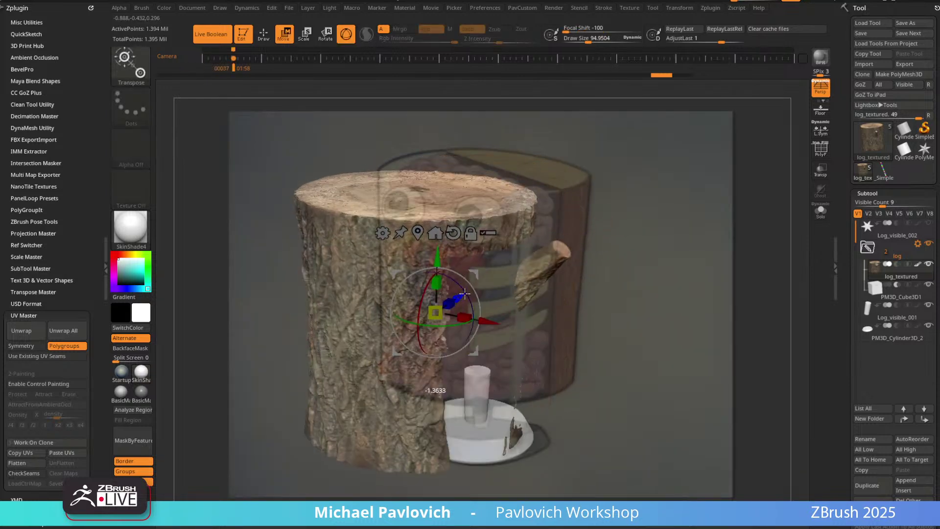
key(ctrl+z)
Scale up the subtractive cube and reposition it so its cut spans the log's full height like the reference, then hide the reference.
click(893, 287)
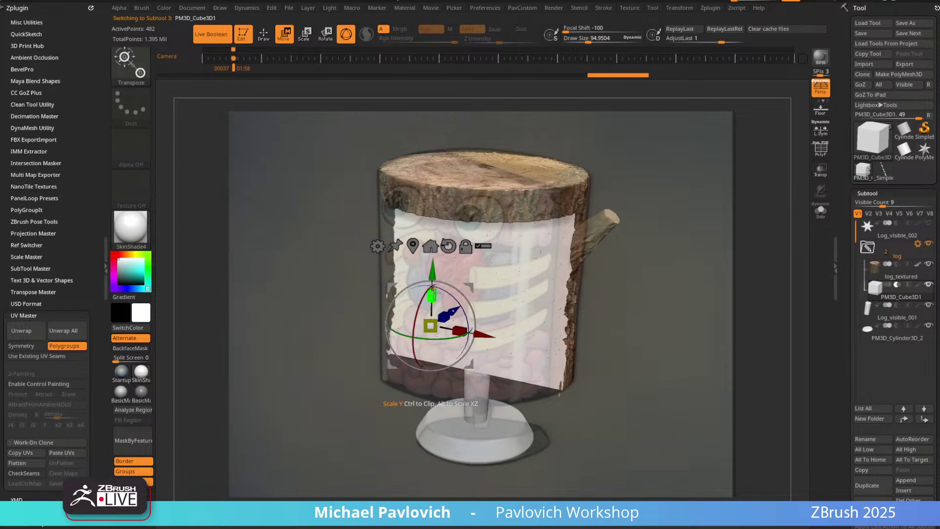
key(shift+f)
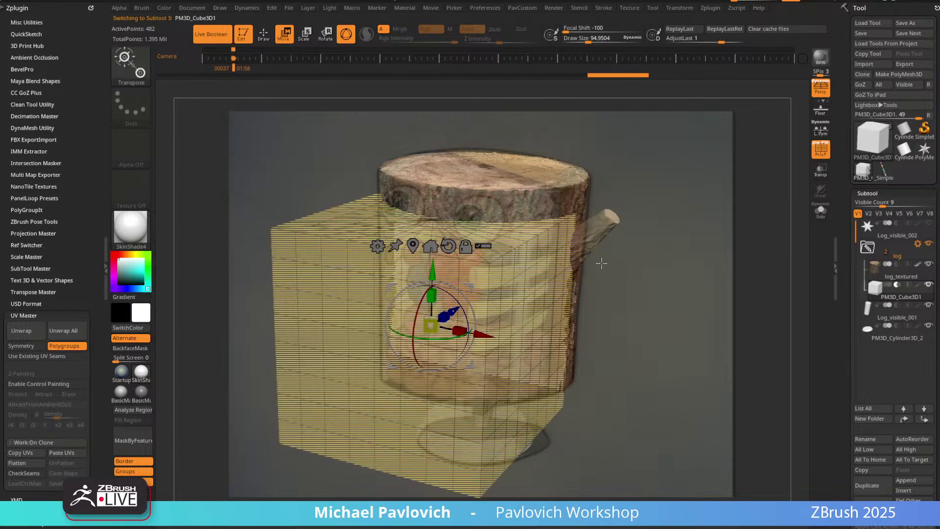
drag(432, 295, 547, 348)
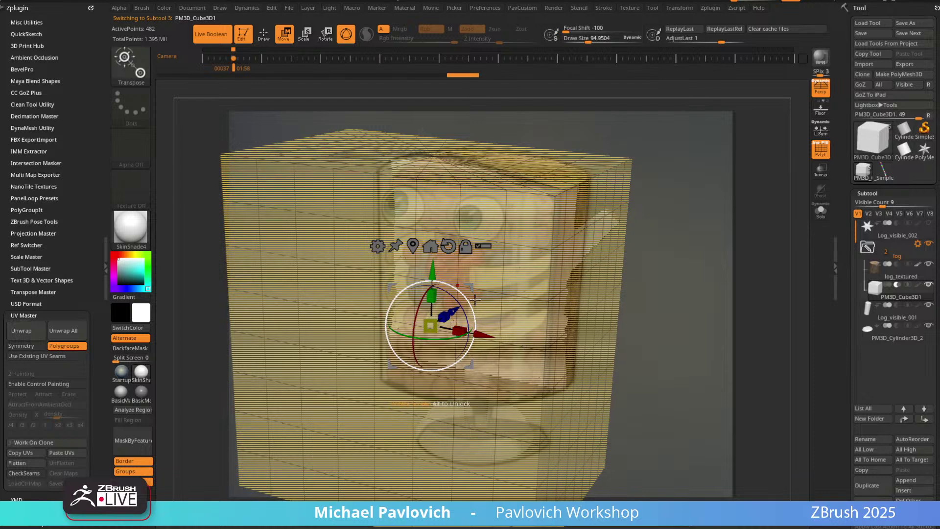
drag(483, 317, 440, 314)
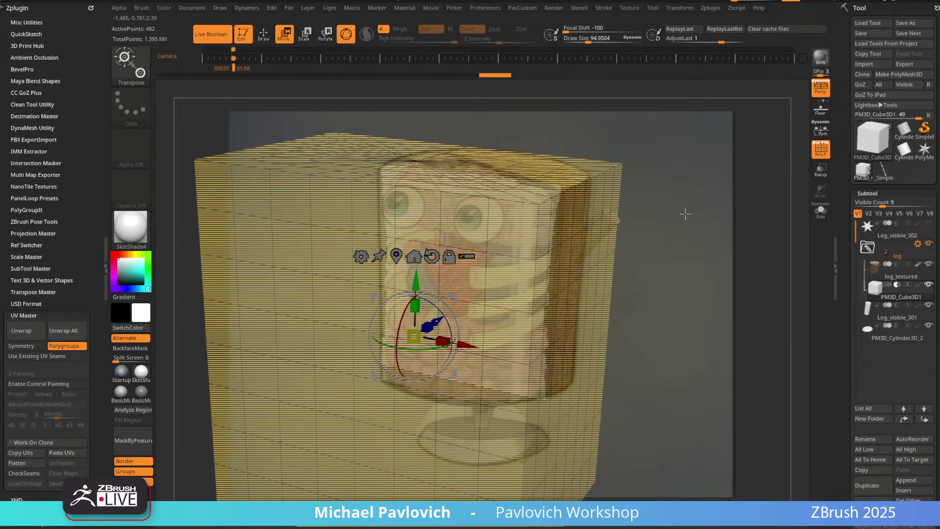
key(shift+z)
key(shift+z)
key(shift+z)
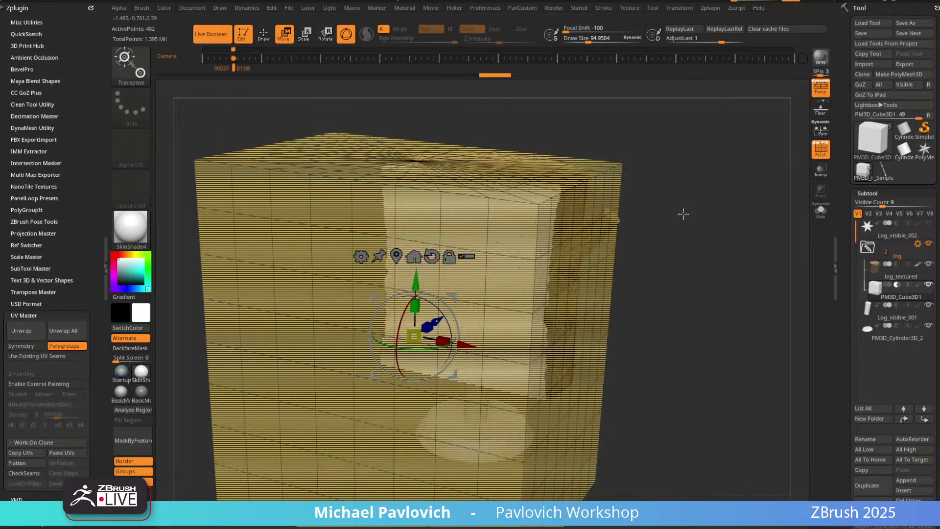
Hide the subtractive cube, duplicate the Log_visible_001 post and move the copy about 1.26 units to the log's front edge.
click(896, 278)
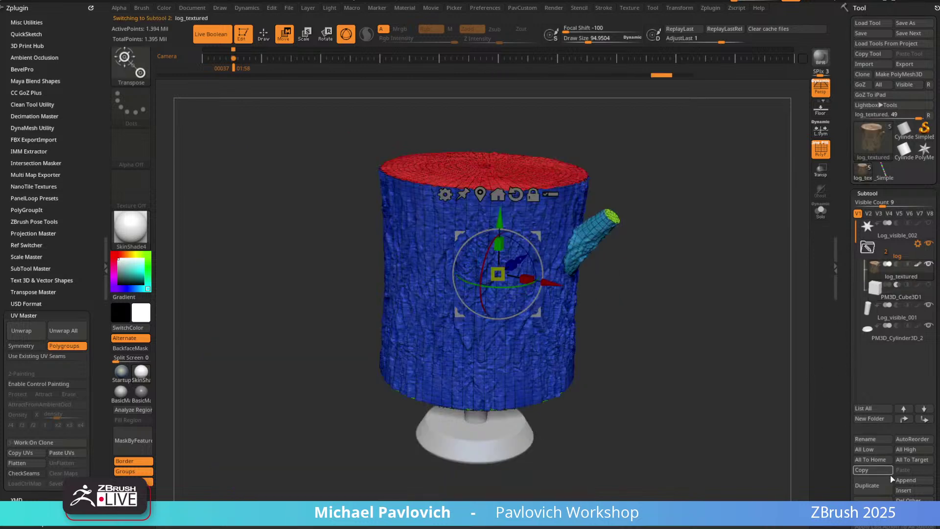
drag(701, 373, 720, 324)
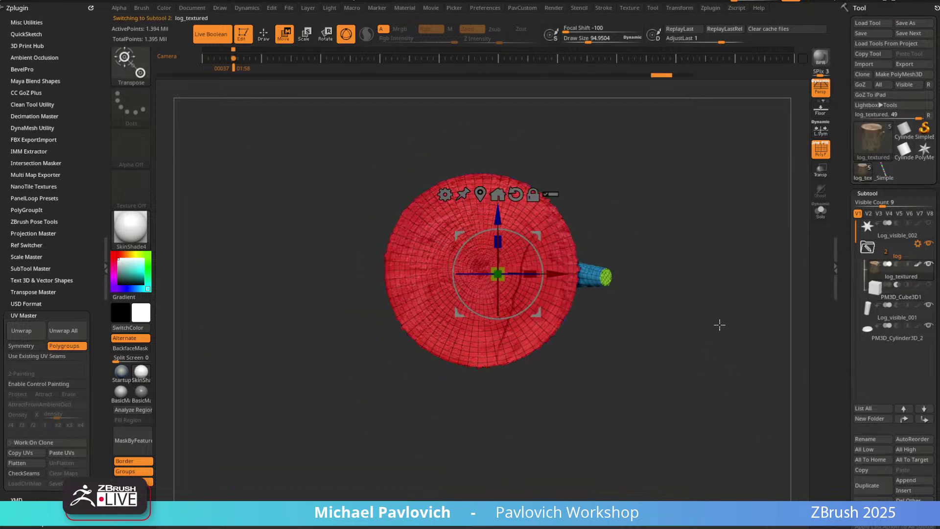
click(886, 321)
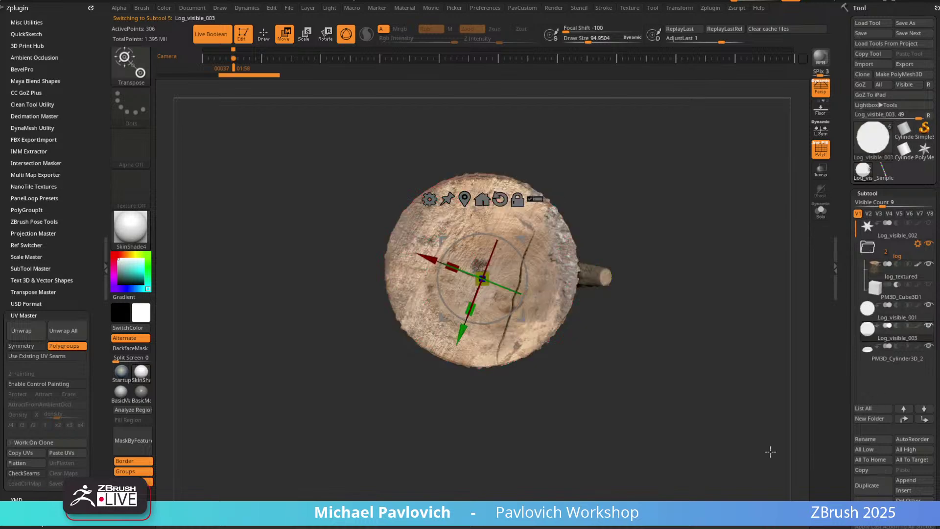
drag(515, 238, 512, 334)
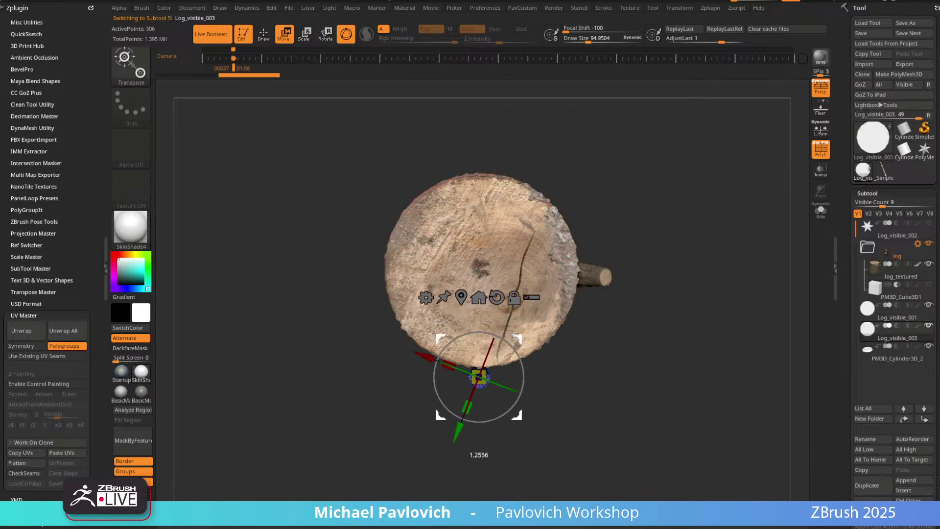
Raise the post copy to the log's mid-height and shift it against the bark at the log's front.
drag(670, 284, 659, 215)
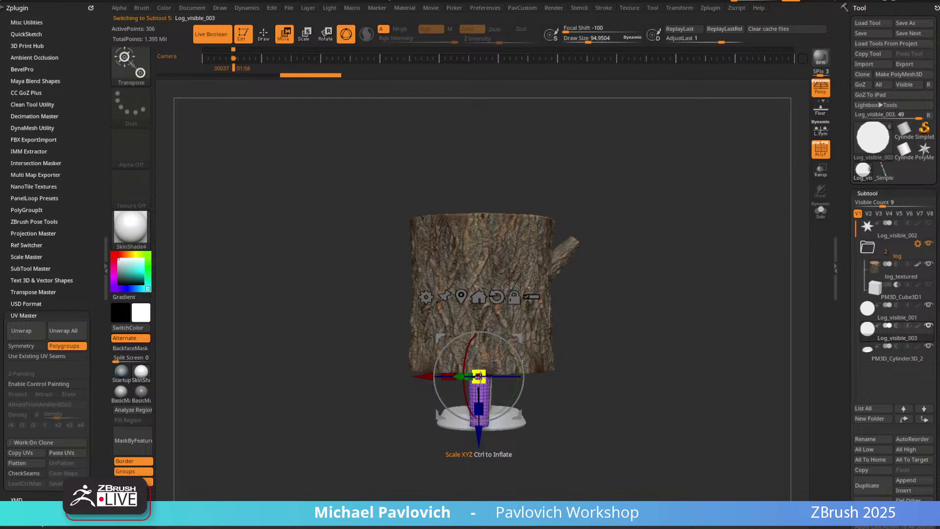
drag(479, 436, 479, 335)
shift+drag(642, 282, 583, 276)
drag(521, 239, 542, 240)
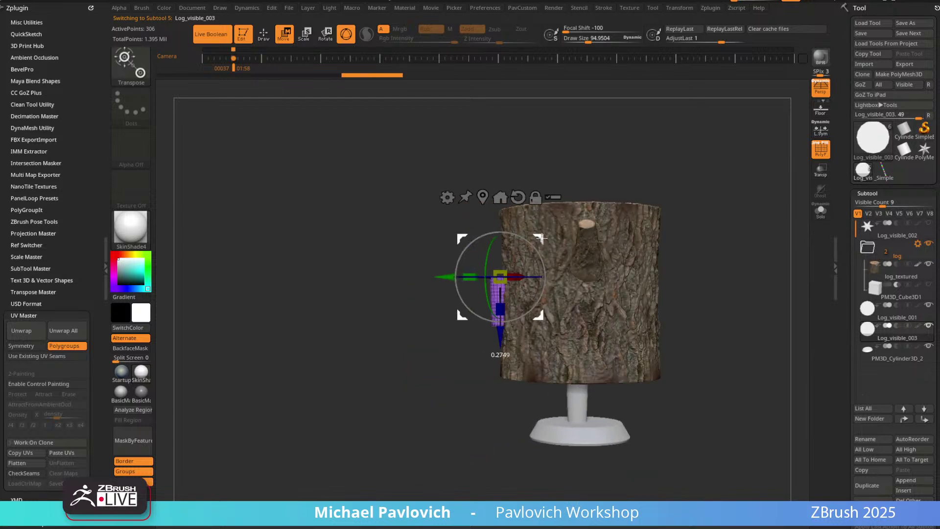
Reset the gizmo orientation on the post copy, flatten it into a thin strip and stretch it to the log's full height.
key(q)
drag(705, 216, 729, 214)
key(w)
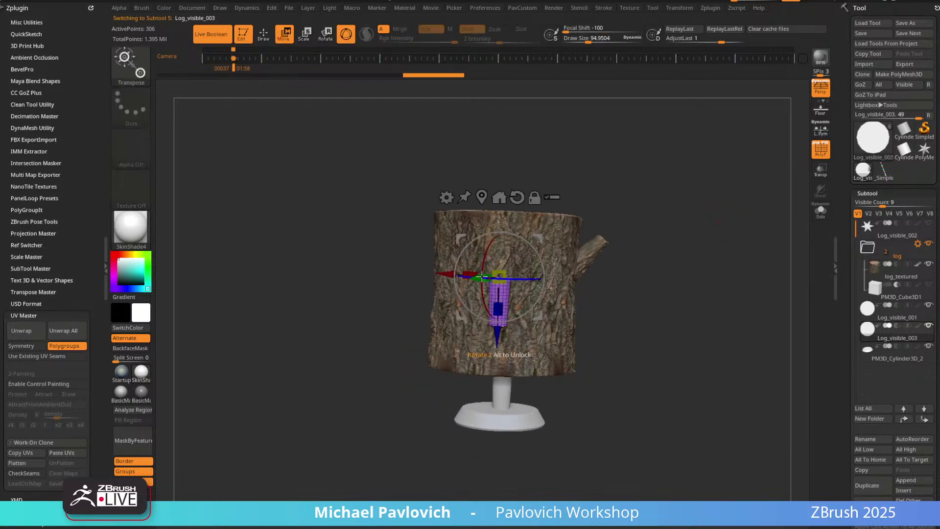
alt+click(482, 196)
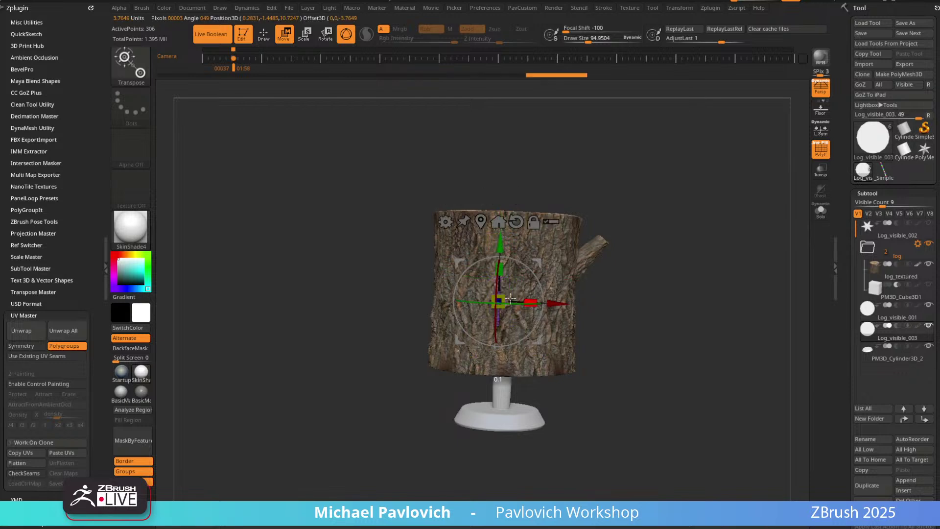
key(q)
drag(663, 241, 689, 251)
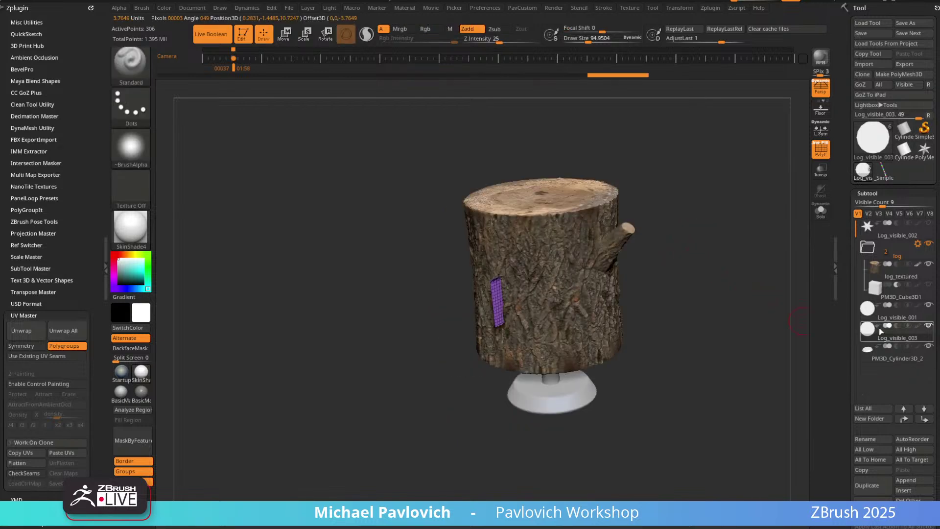
key(w)
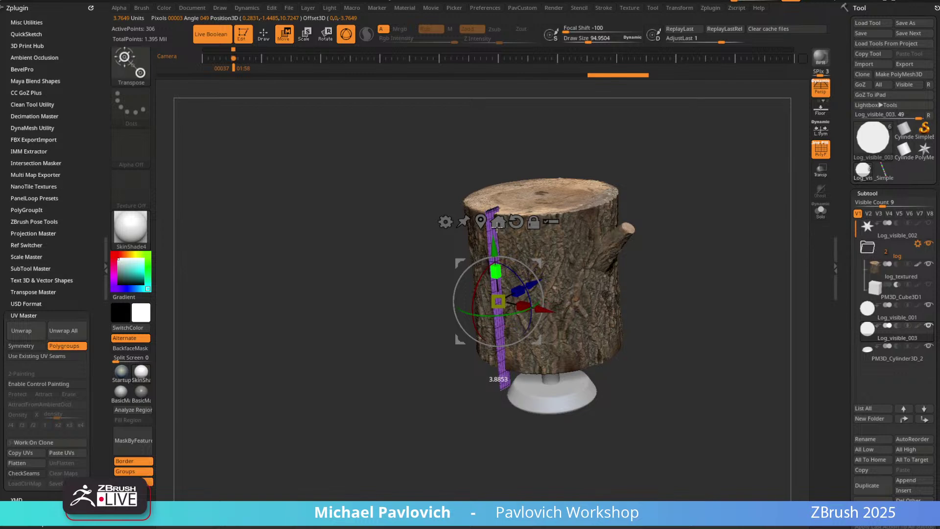
Compare the vertical strip with the reference image overlay and delete the Log_visible_003 subtool.
key(q)
drag(728, 257, 711, 271)
key(shift+z)
key(Right)
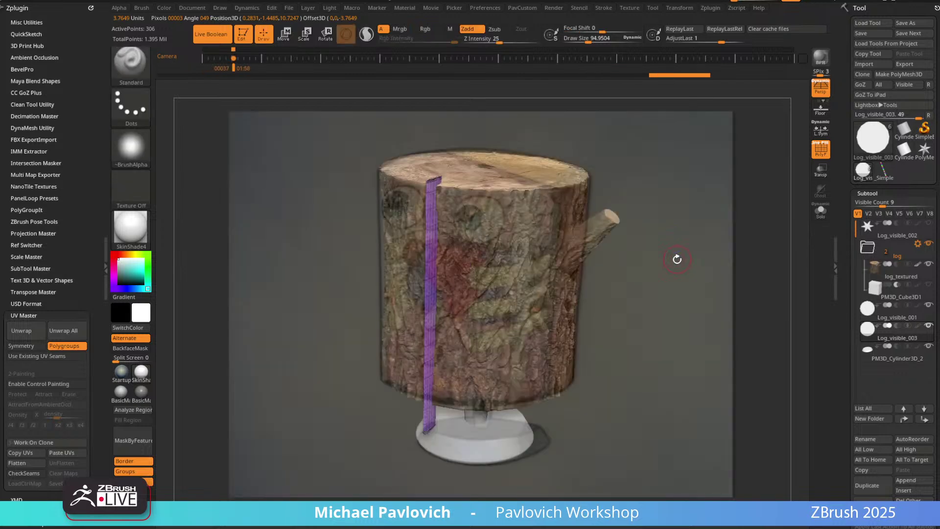
drag(663, 223, 668, 192)
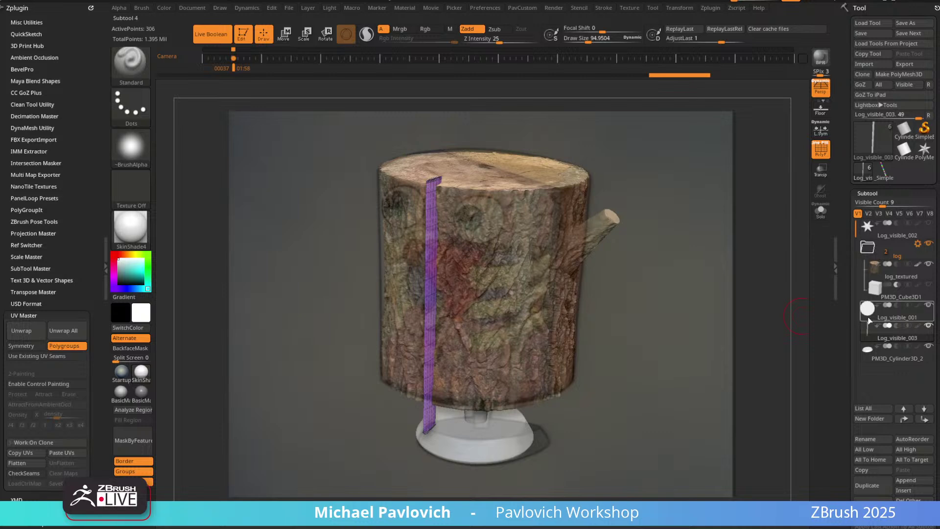
click(894, 360)
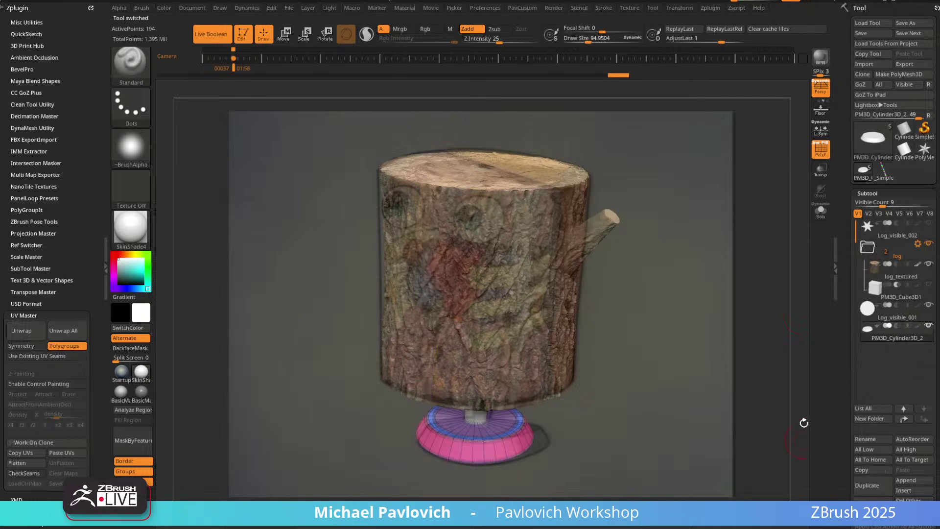
Select and show the subtractive cube, turn off the polyframe display and move the cube about 0.29 along its cutting axis.
click(892, 296)
drag(693, 220, 695, 246)
key(shift)
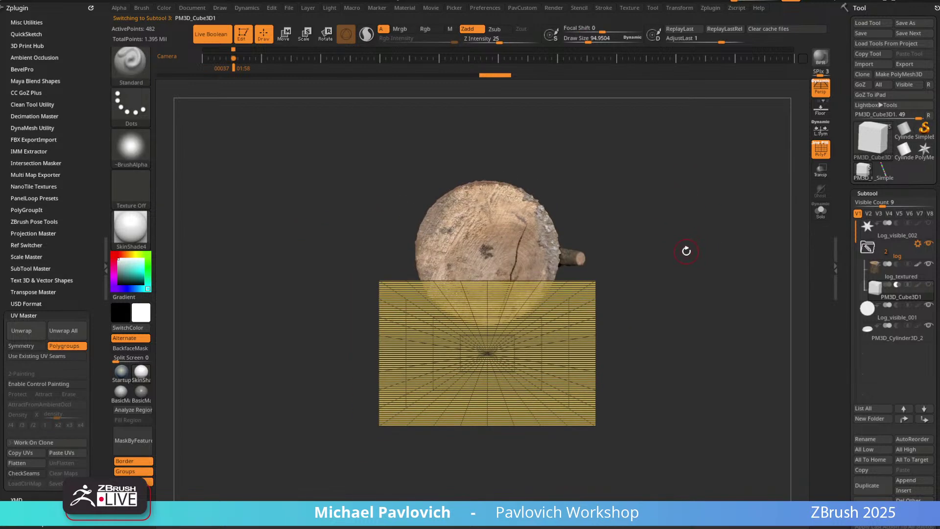
key(w)
drag(676, 300, 770, 251)
click(819, 151)
drag(729, 305, 688, 270)
drag(487, 322, 499, 310)
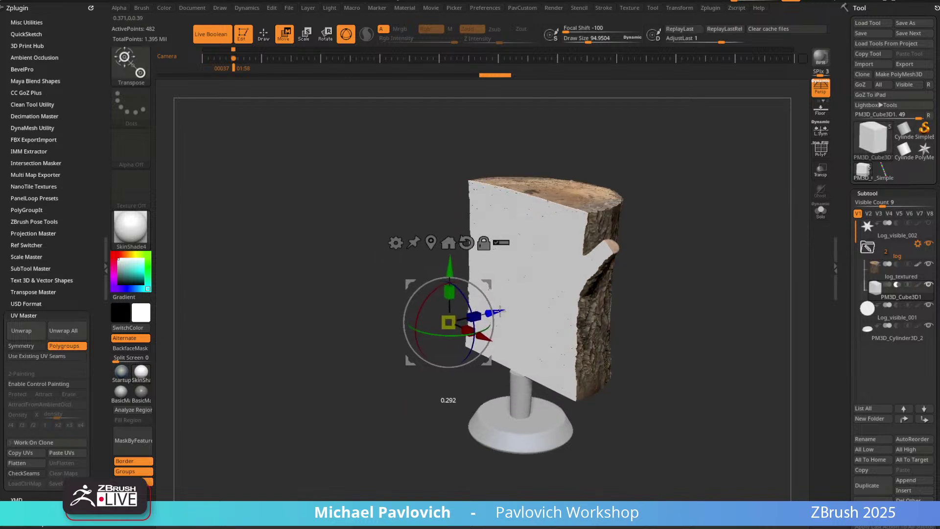
Compare the cut log with the reference image overlay and nudge the subtractive cube slightly deeper along its cutting axis.
key(shift+z)
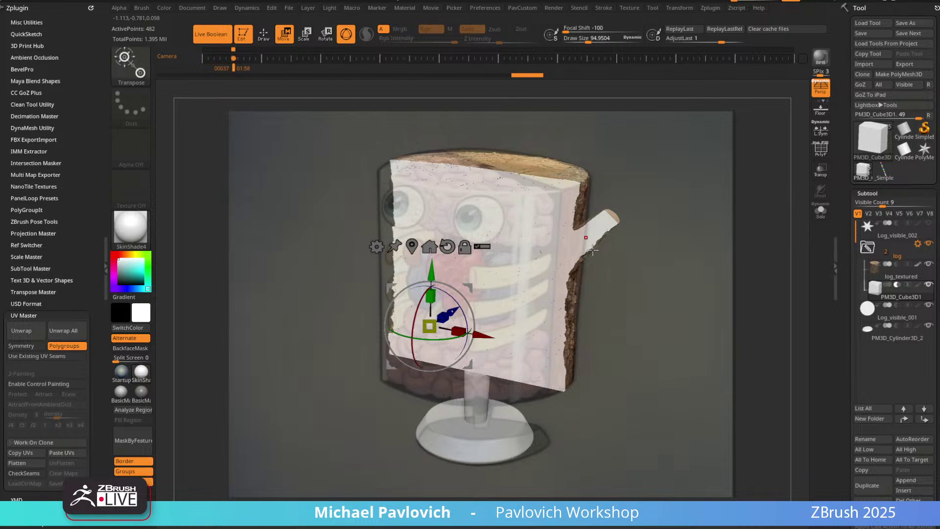
mouse_move(457, 308)
mouse_down()
mouse_move(394, 343)
mouse_move(406, 350)
mouse_move(453, 316)
mouse_move(469, 316)
mouse_up()
key(shift+z)
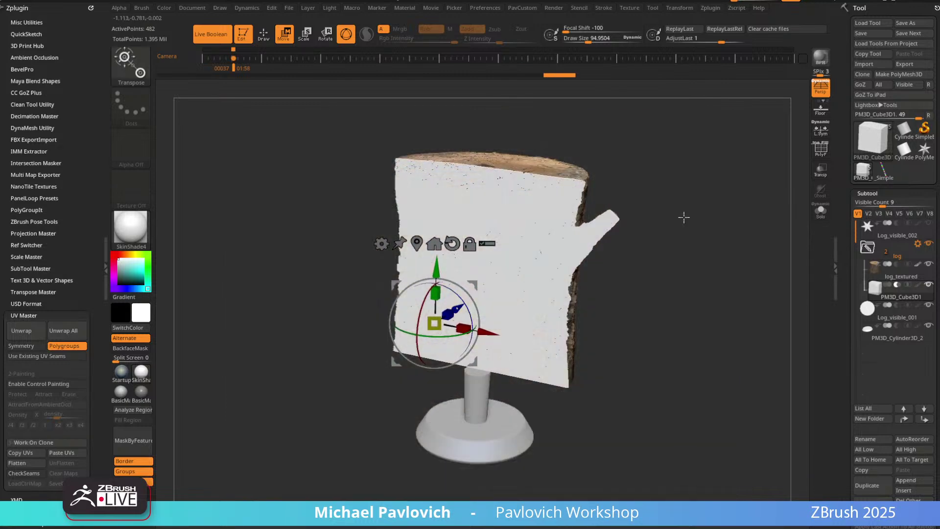
drag(682, 216, 655, 245)
alt+drag(668, 191, 676, 228)
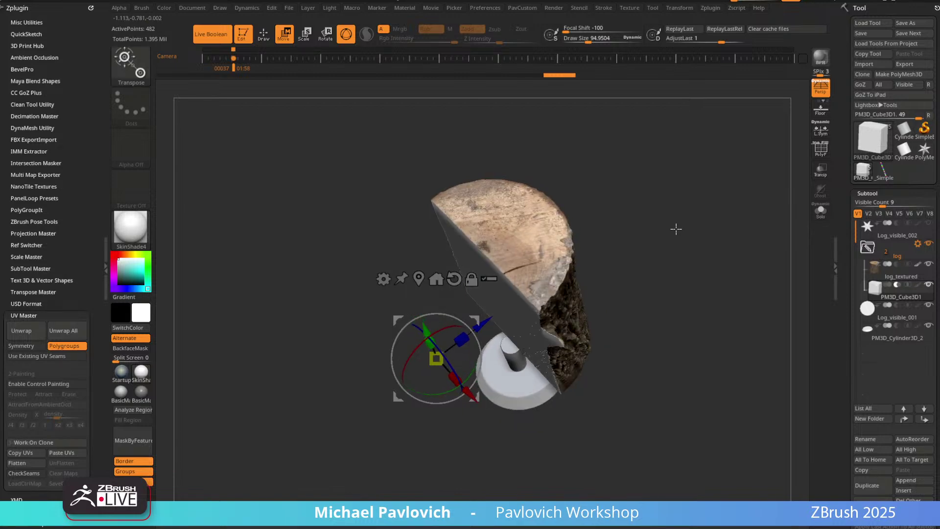
Check the log_008.jpg reference photo and move the cube deeper along its cutting axis until the cut takes off the side branch.
mouse_move(939, 101)
mouse_down()
mouse_move(801, 101)
mouse_move(939, 103)
mouse_move(939, 89)
mouse_up()
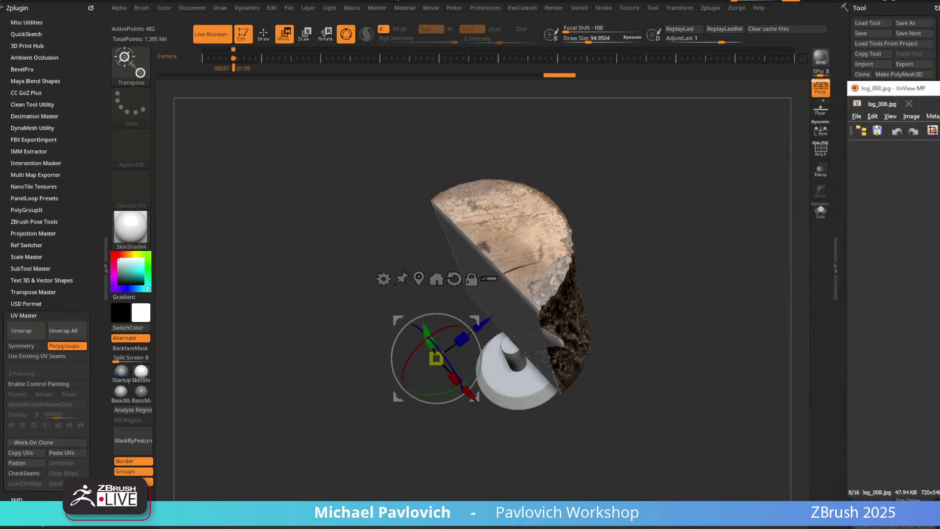
click(544, 191)
drag(486, 324, 496, 316)
key(q)
mouse_move(668, 237)
mouse_down()
mouse_move(626, 229)
mouse_move(535, 297)
mouse_move(666, 244)
mouse_move(757, 322)
mouse_move(636, 314)
mouse_move(785, 299)
mouse_move(671, 324)
mouse_move(769, 316)
mouse_up()
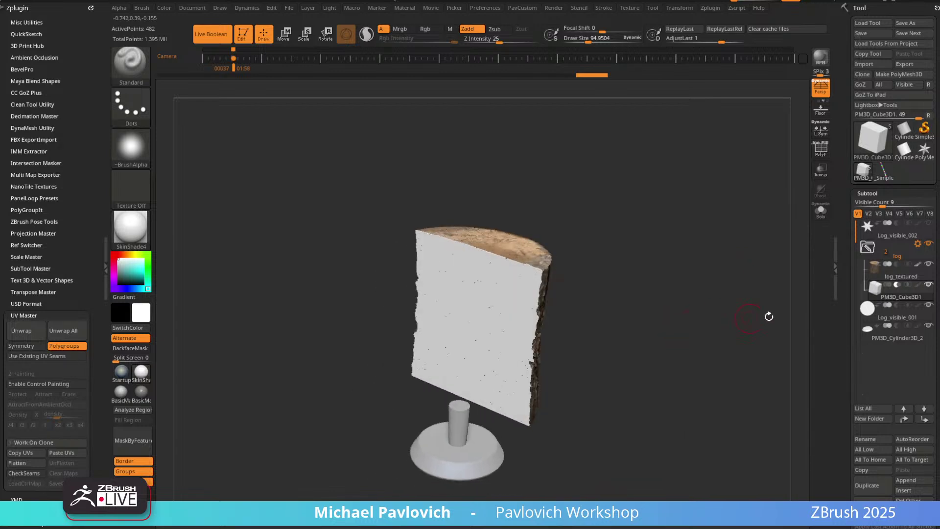
drag(710, 343, 672, 323)
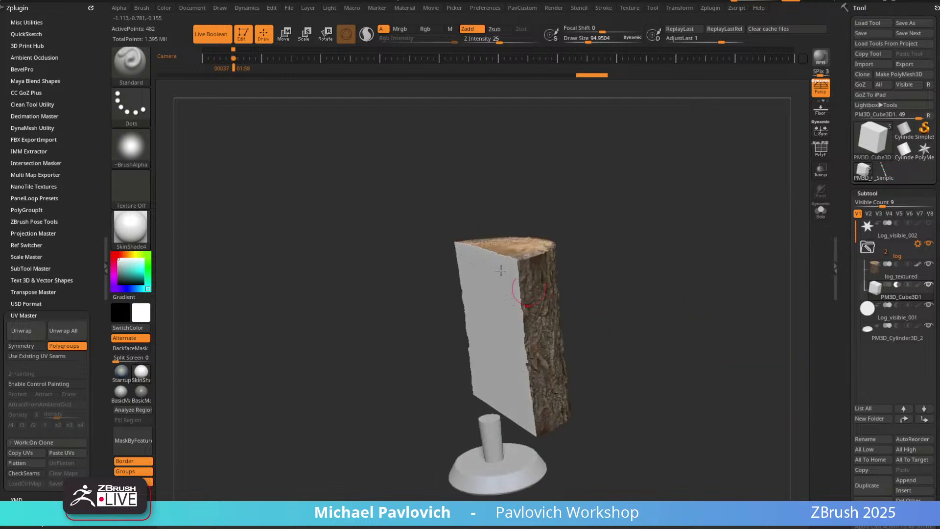
drag(512, 308, 704, 267)
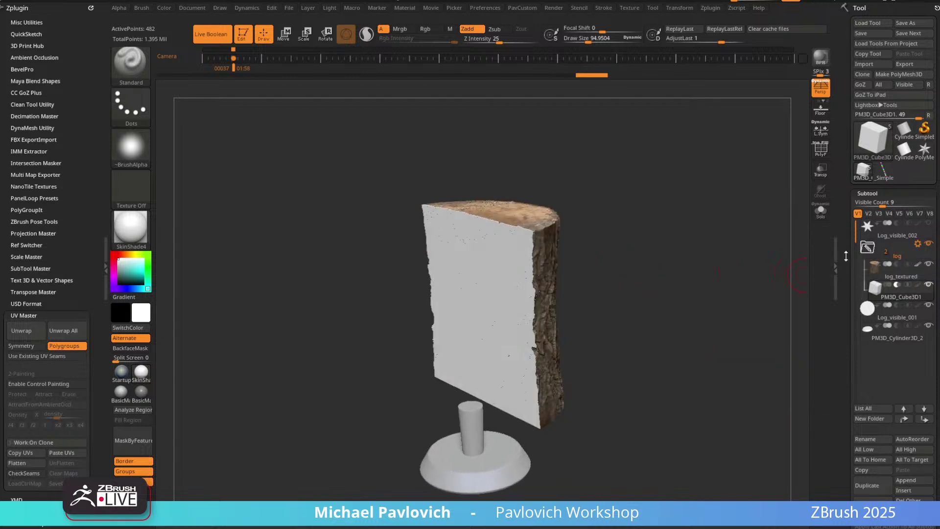
Duplicate the log_textured subtool as a backup and place the copy outside the log folder.
click(896, 277)
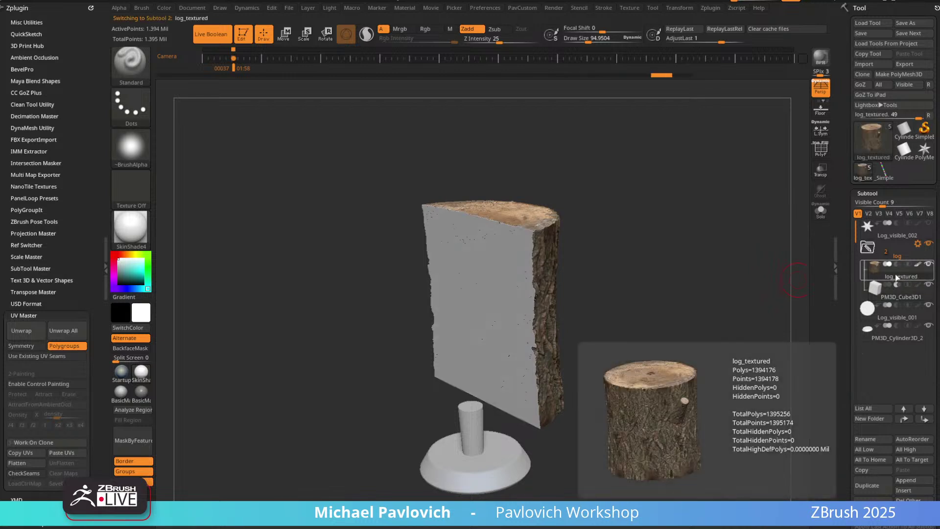
click(868, 485)
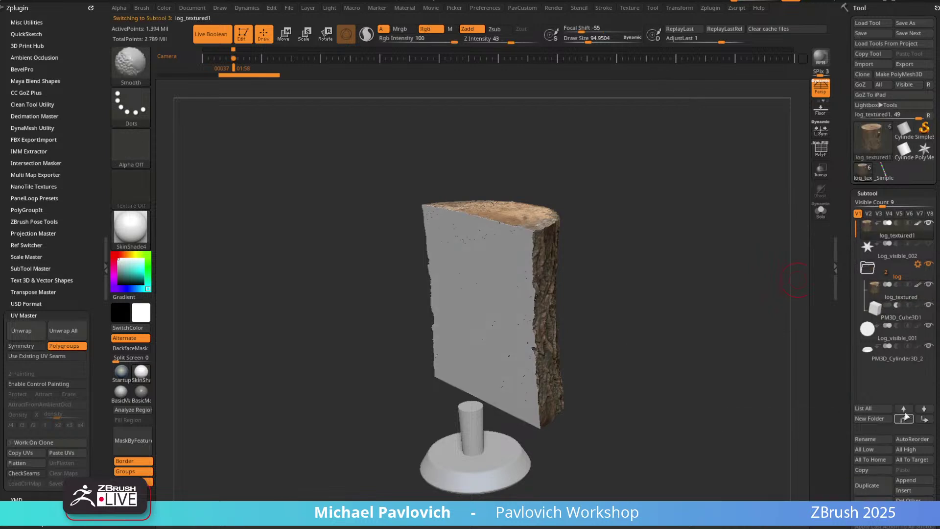
click(925, 419)
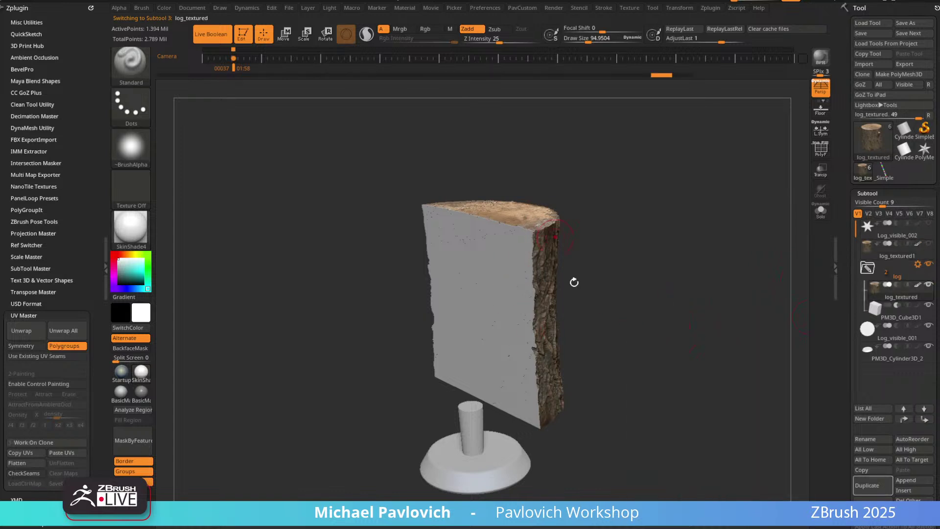
Inspect the polygroups and polypaint of the log_textured subtool in Solo mode.
click(821, 150)
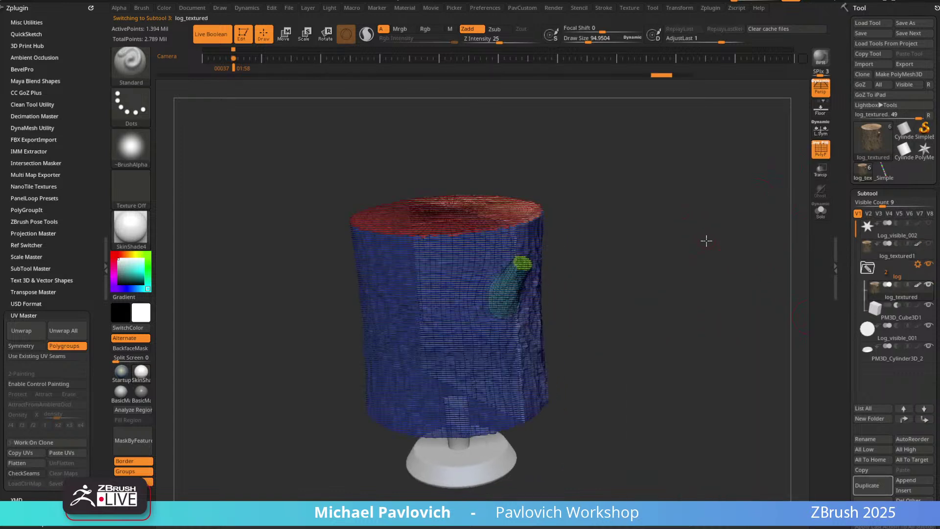
click(821, 211)
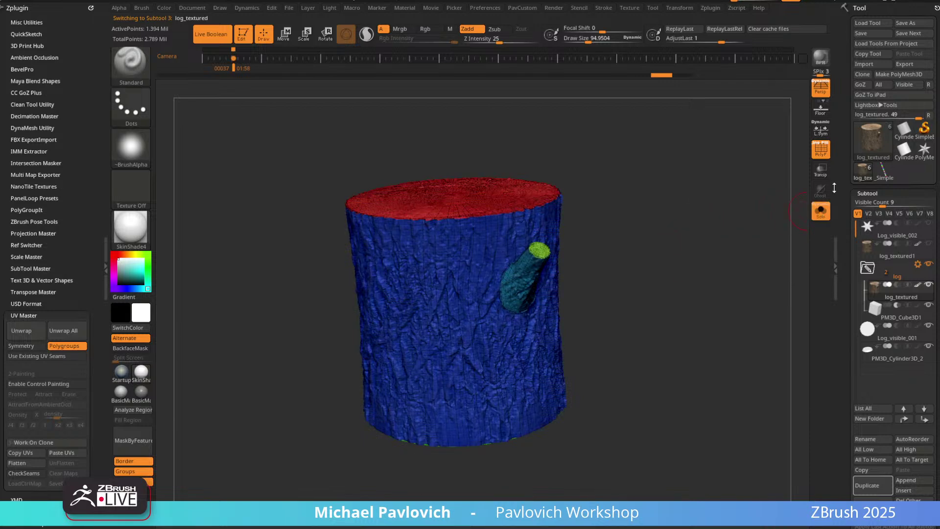
click(827, 156)
drag(708, 216, 727, 237)
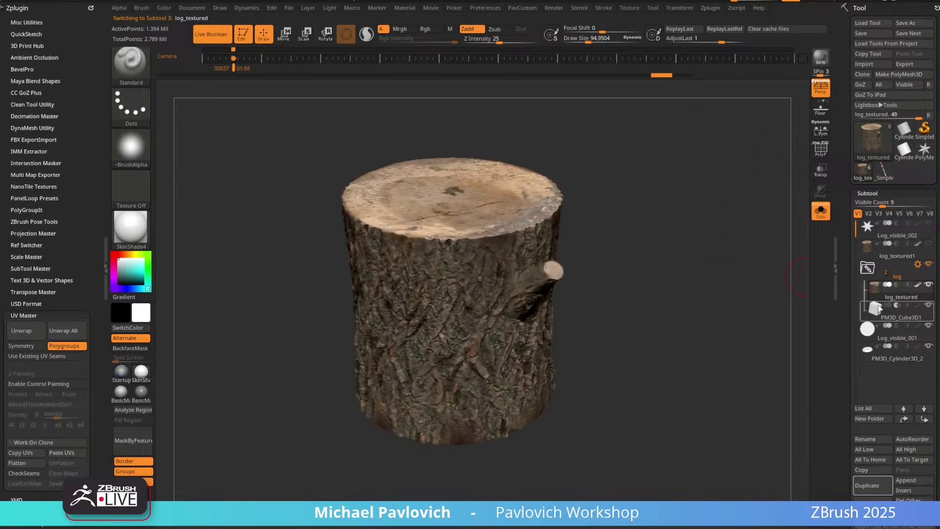
click(827, 219)
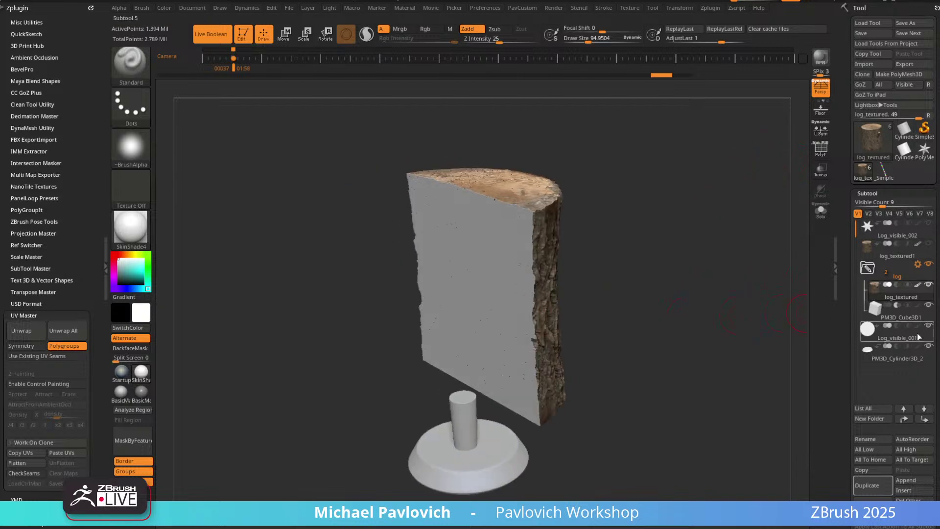
Hide the Log_visible_001 and PM3D_Cylinder3D_2 subtools, run Boolean Folder on the log folder and select the resulting mesh.
click(929, 346)
click(929, 347)
mouse_move(605, 246)
mouse_down()
mouse_move(621, 269)
mouse_move(657, 284)
mouse_move(613, 273)
mouse_move(583, 245)
mouse_move(617, 245)
mouse_up()
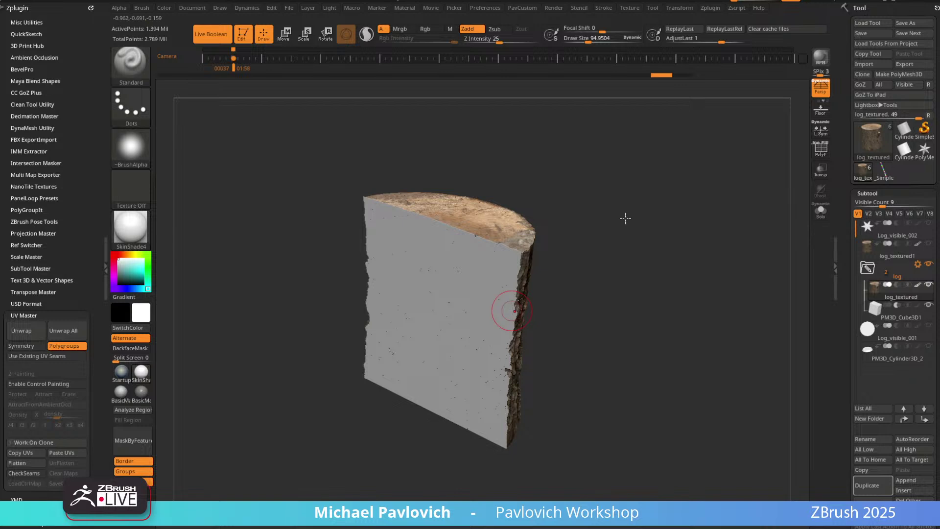
drag(626, 219, 805, 330)
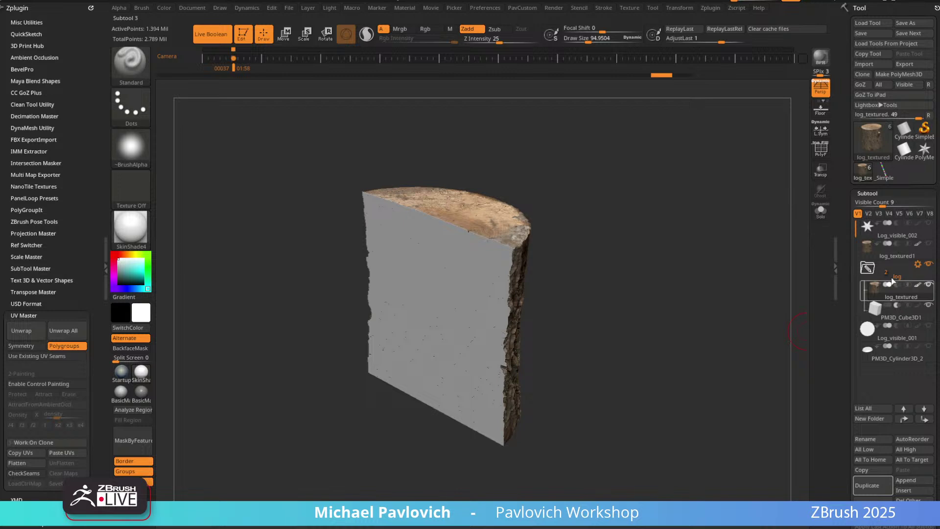
click(919, 265)
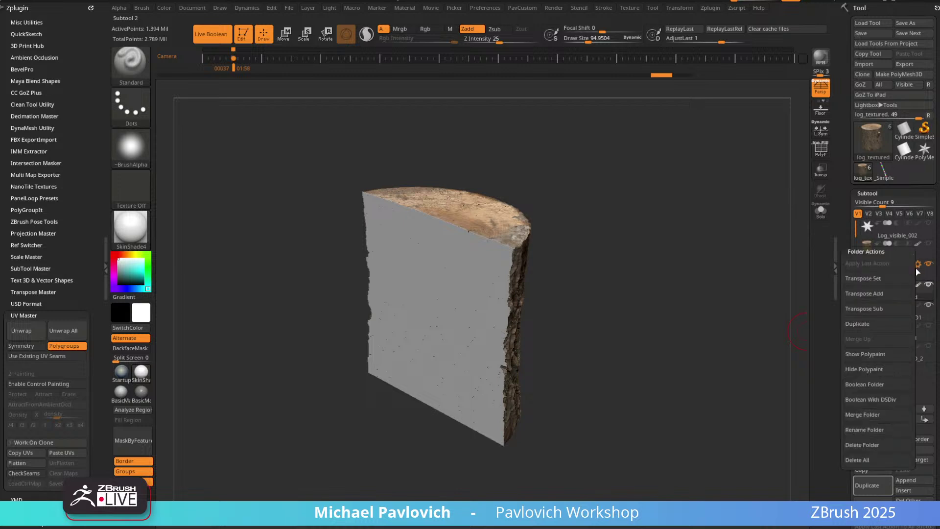
click(877, 384)
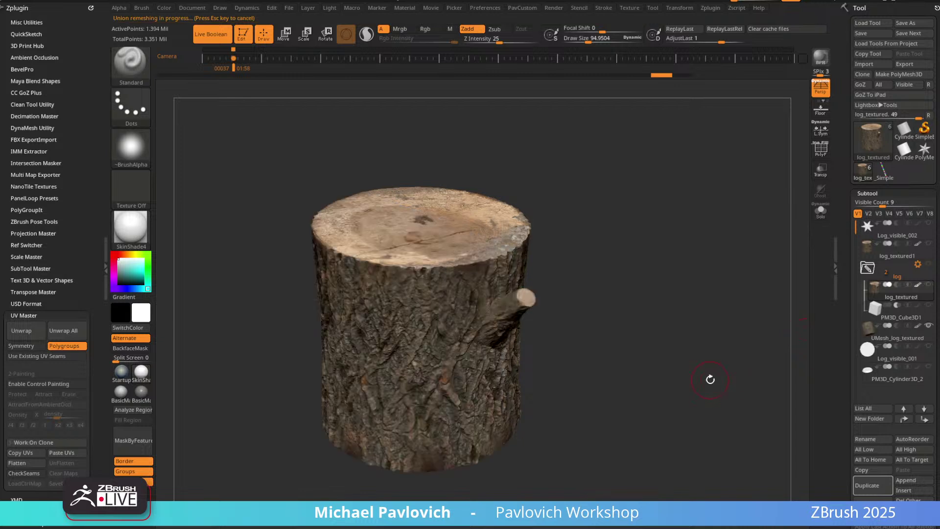
click(901, 341)
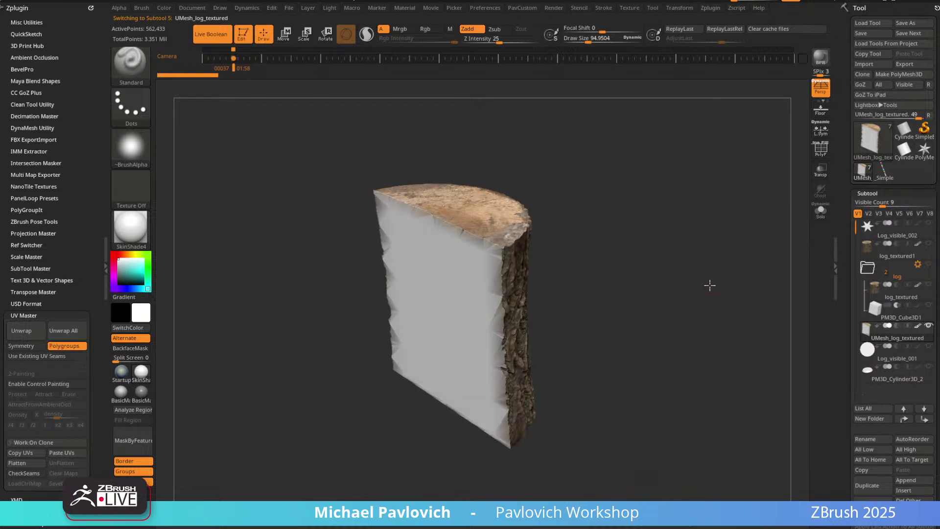
Examine the boolean mesh's cut-face topology with the polyframe and enable Sculptris Pro for smoothing its bark edge.
click(818, 155)
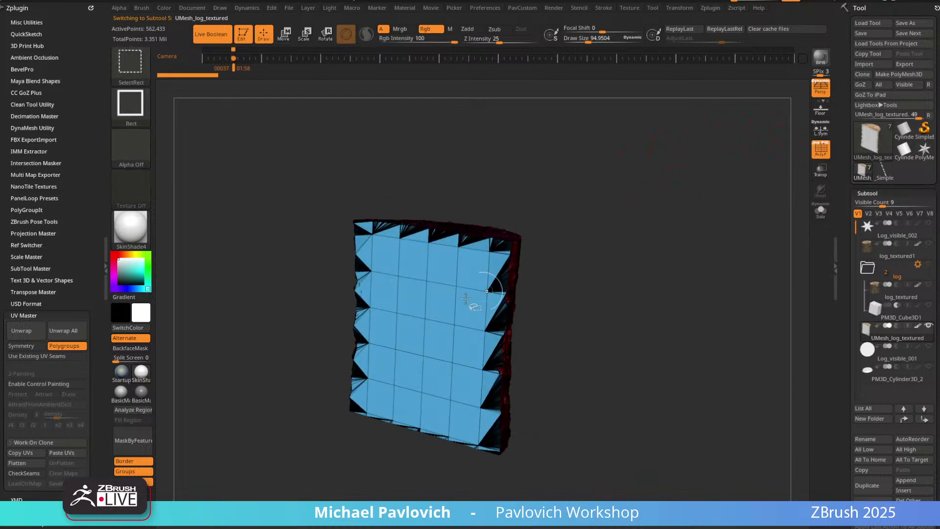
ctrl+shift+click(647, 196)
drag(615, 206, 686, 147)
mouse_move(345, 451)
mouse_down()
mouse_move(331, 343)
mouse_move(318, 403)
mouse_move(377, 363)
mouse_move(330, 401)
mouse_move(325, 387)
mouse_move(338, 399)
mouse_up()
key(shift)
mouse_move(369, 362)
mouse_down()
mouse_move(358, 368)
mouse_move(365, 376)
mouse_move(415, 339)
mouse_up()
click(821, 149)
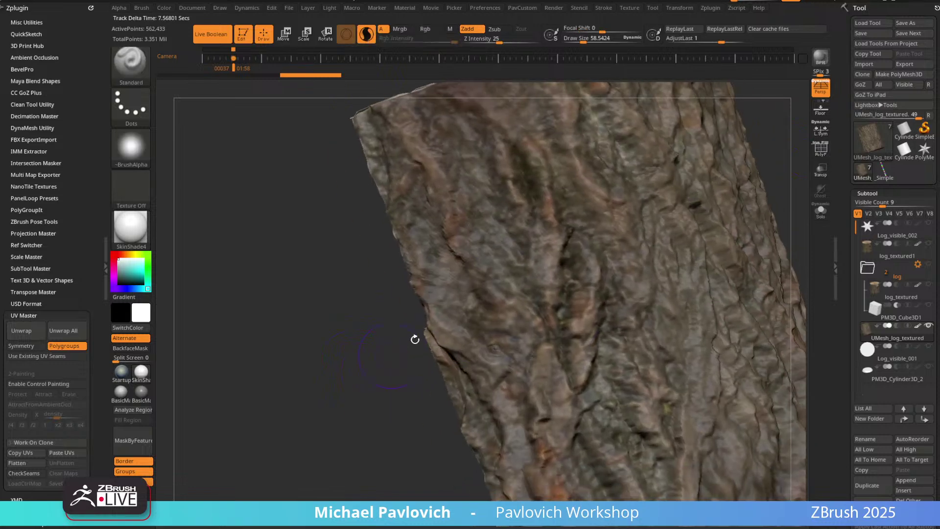
Turn off the polypaint display on UMesh_log_textured and smooth the jagged bark along the cut edge with Sculptris Pro.
click(899, 332)
key(shift)
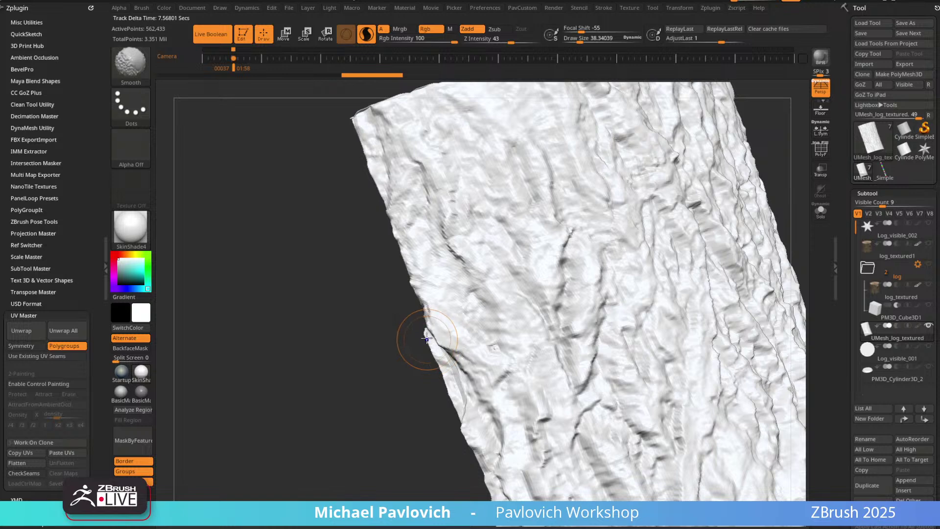
drag(448, 381, 447, 406)
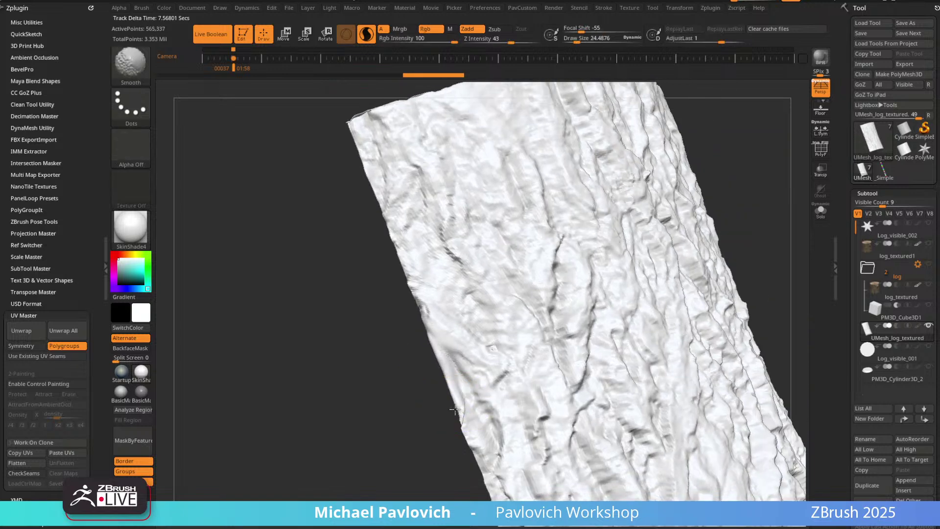
mouse_move(434, 361)
mouse_down()
mouse_move(519, 300)
mouse_move(733, 246)
mouse_up()
mouse_move(447, 361)
mouse_down()
mouse_move(390, 374)
mouse_move(281, 284)
mouse_move(722, 191)
mouse_move(733, 197)
mouse_move(477, 317)
mouse_move(652, 228)
mouse_move(503, 310)
mouse_move(468, 369)
mouse_move(534, 375)
mouse_move(435, 361)
mouse_move(621, 295)
mouse_move(670, 222)
mouse_move(633, 270)
mouse_move(622, 271)
mouse_move(631, 244)
mouse_move(695, 204)
mouse_move(750, 215)
mouse_move(697, 200)
mouse_move(665, 207)
mouse_move(699, 199)
mouse_move(718, 243)
mouse_up()
Delete the log_textured1 backup, collapse and hide the log folder, and select the UMesh_log_textured subtool.
key(shift+f)
click(906, 296)
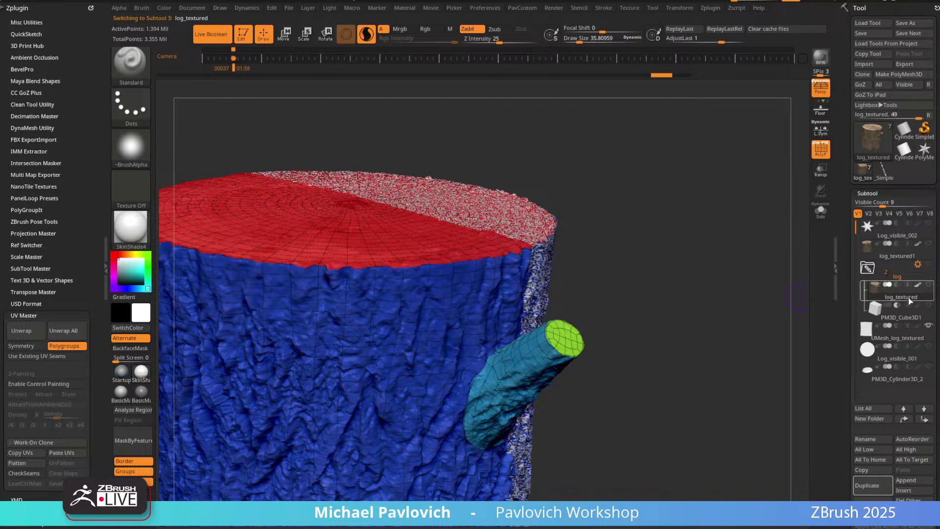
drag(764, 308, 737, 248)
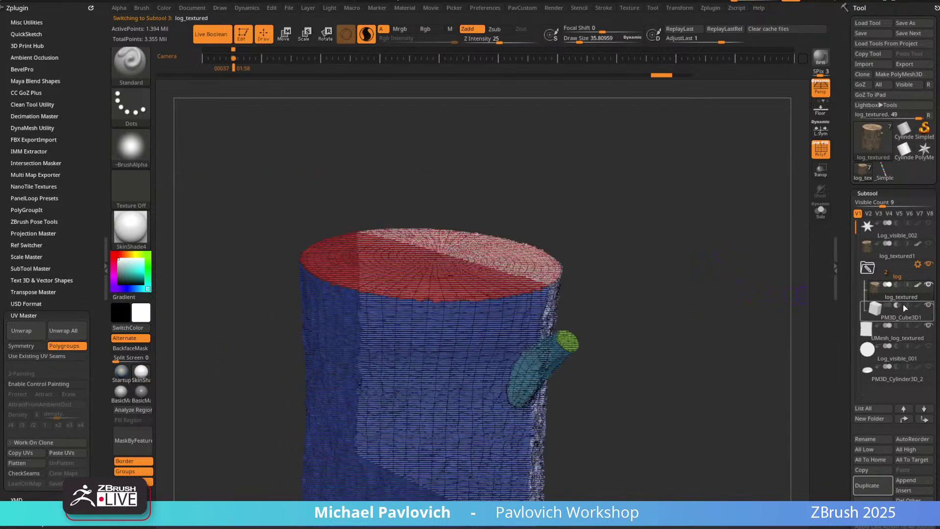
click(868, 269)
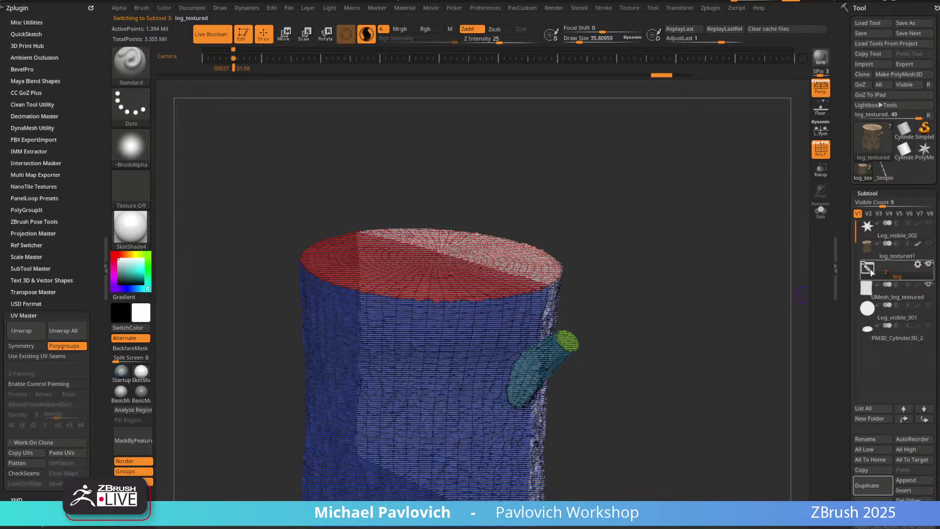
click(926, 251)
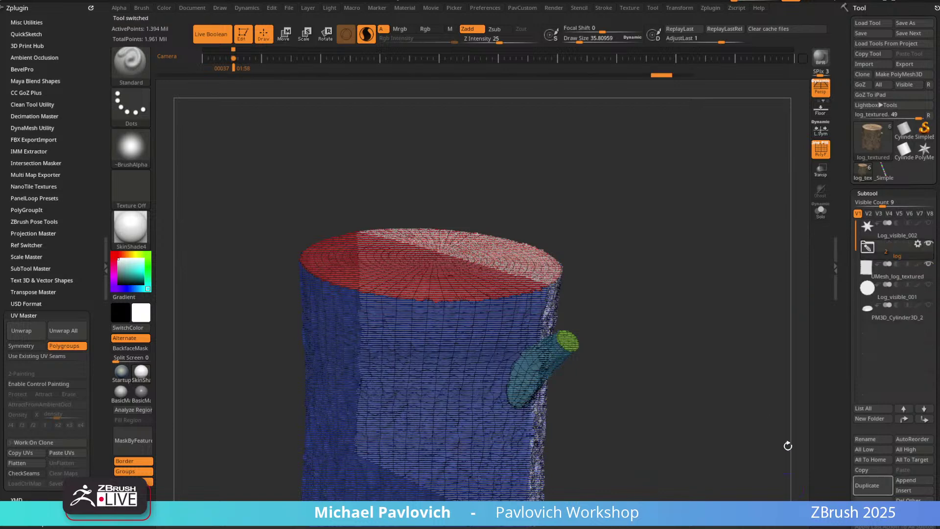
click(896, 278)
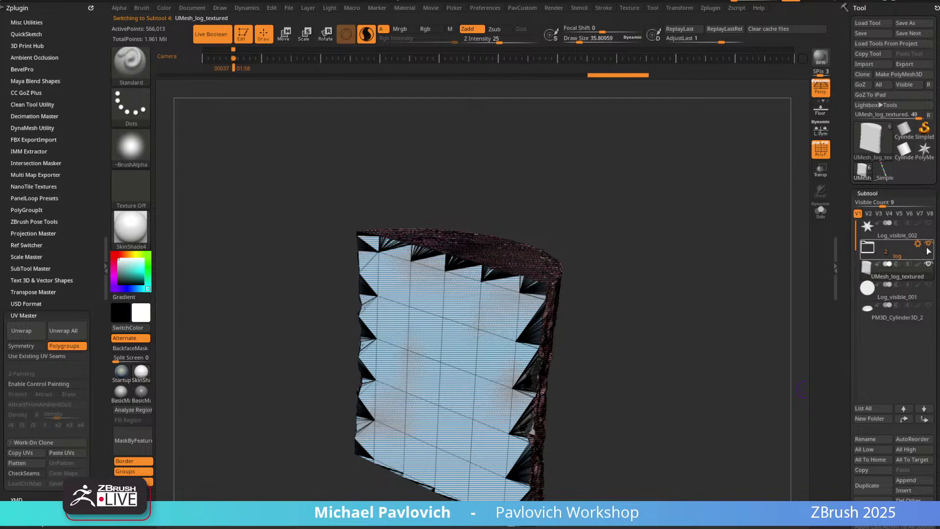
Show the polypaint on UMesh_log_textured without the polyframe and sample a brown wood colour from the log.
key(shift+f)
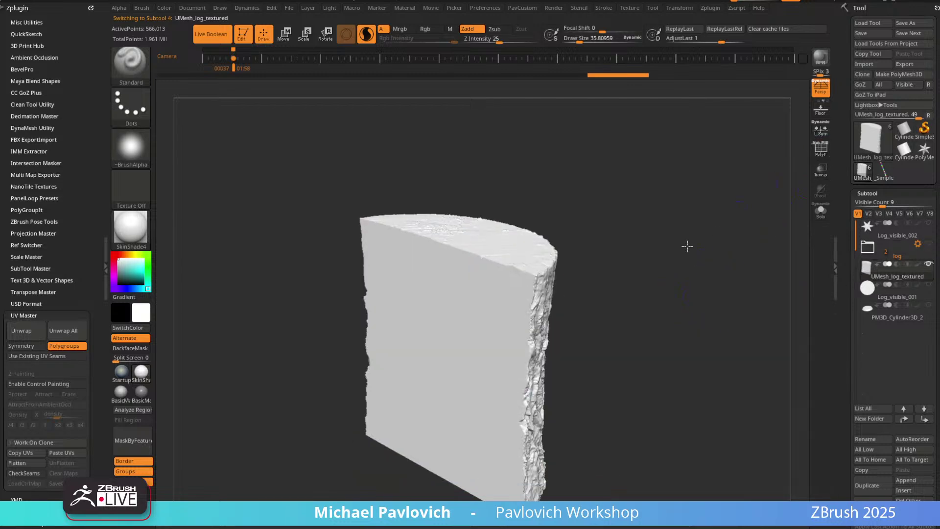
mouse_move(688, 246)
mouse_down()
mouse_move(677, 210)
mouse_move(677, 275)
mouse_up()
click(917, 264)
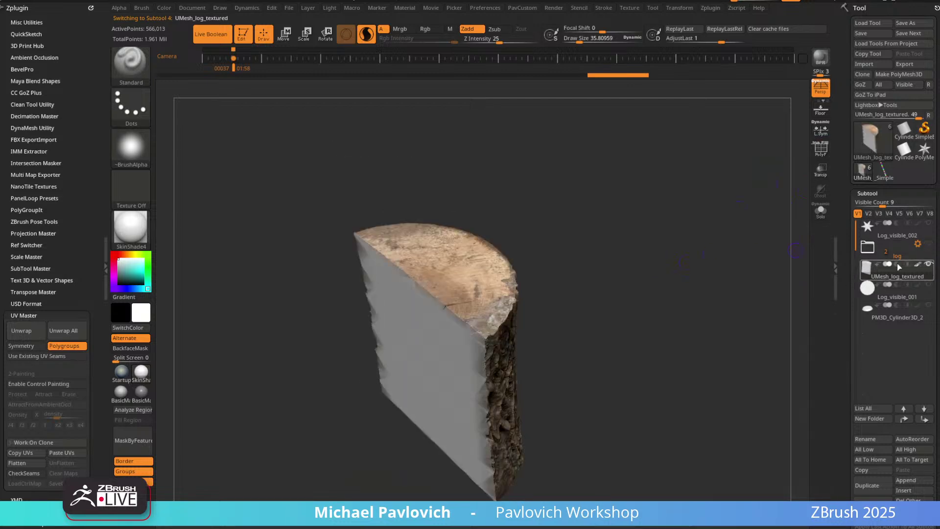
mouse_move(704, 314)
mouse_down()
mouse_move(693, 326)
mouse_move(686, 306)
mouse_move(520, 245)
mouse_move(517, 218)
mouse_move(553, 164)
mouse_up()
key(c)
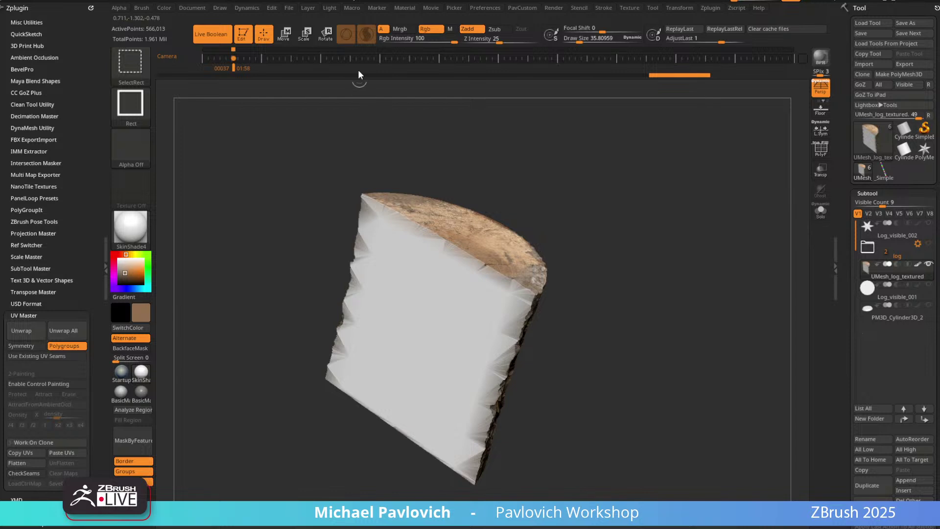
Isolate the cut-face polygroup, fill it with the sampled brown, unhide the whole log and set the draw size to about 72.
ctrl+shift+click(439, 289)
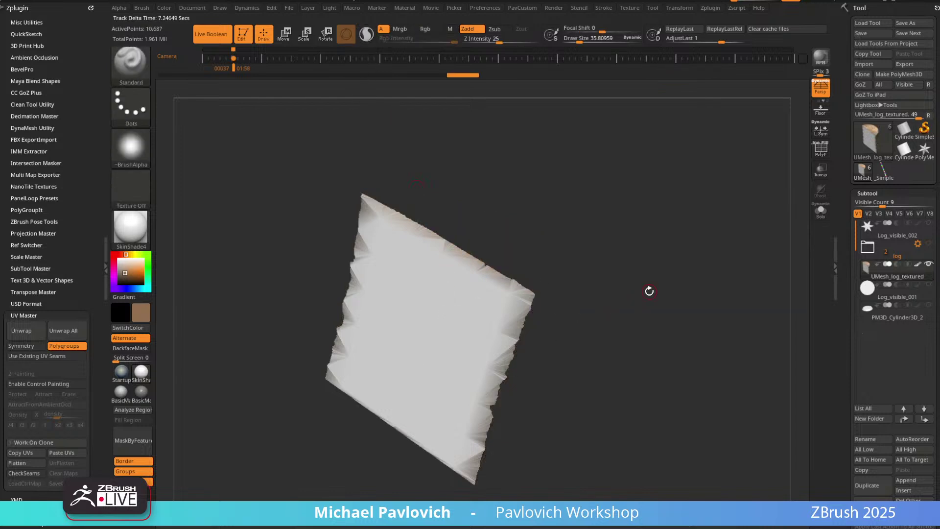
key(ctrl+shift+f)
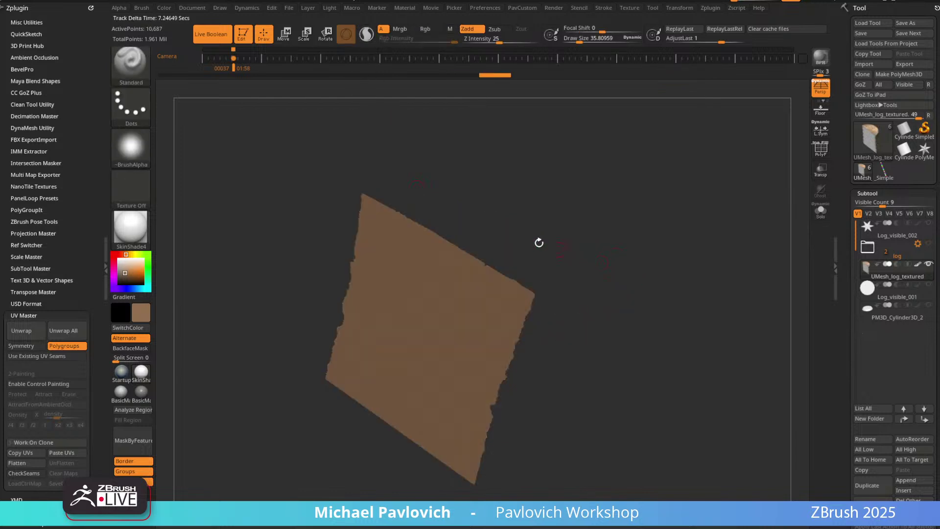
click(164, 8)
click(194, 196)
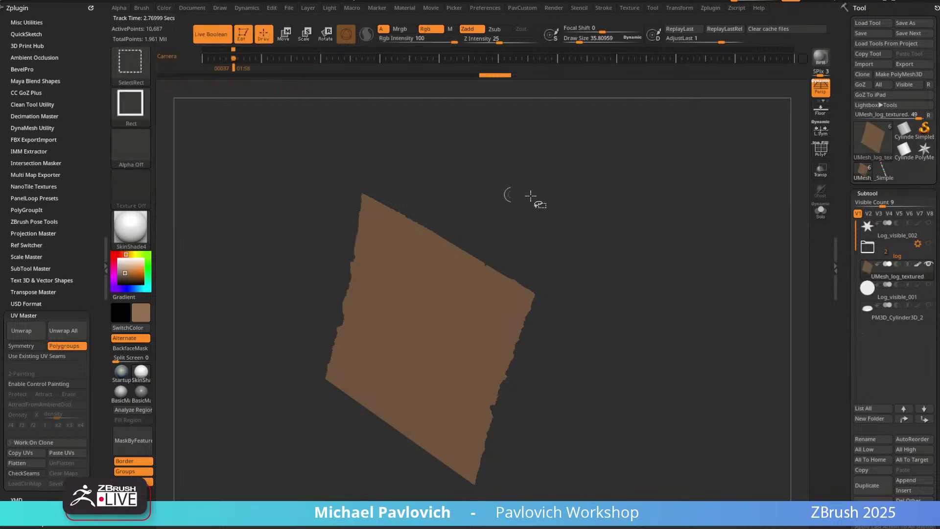
ctrl+shift+click(536, 200)
mouse_move(588, 211)
mouse_down()
mouse_move(660, 248)
mouse_move(644, 208)
mouse_move(634, 229)
mouse_move(627, 198)
mouse_move(632, 224)
mouse_up()
key(s)
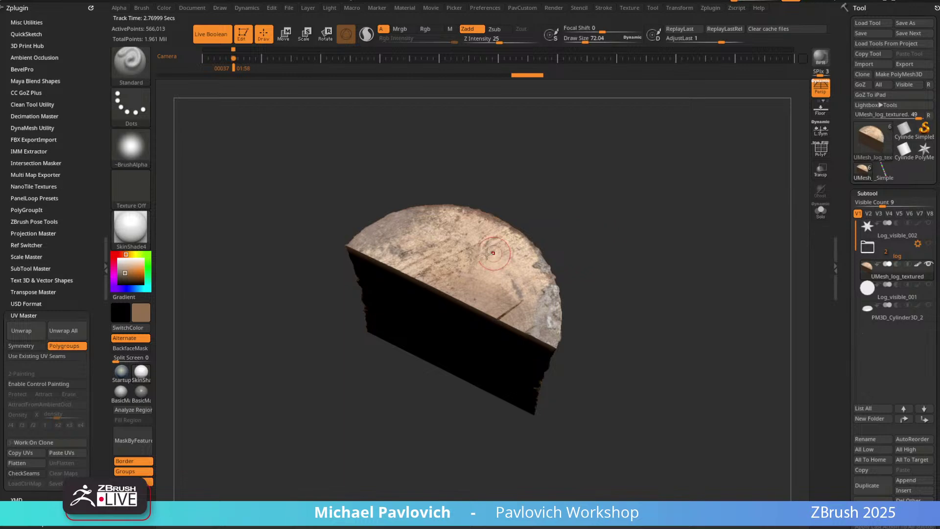
Sample a light tan from the log's end grain and set up the Standard_1 brush with Alpha 60 at a draw size of about 353.
key(c)
drag(551, 182, 522, 180)
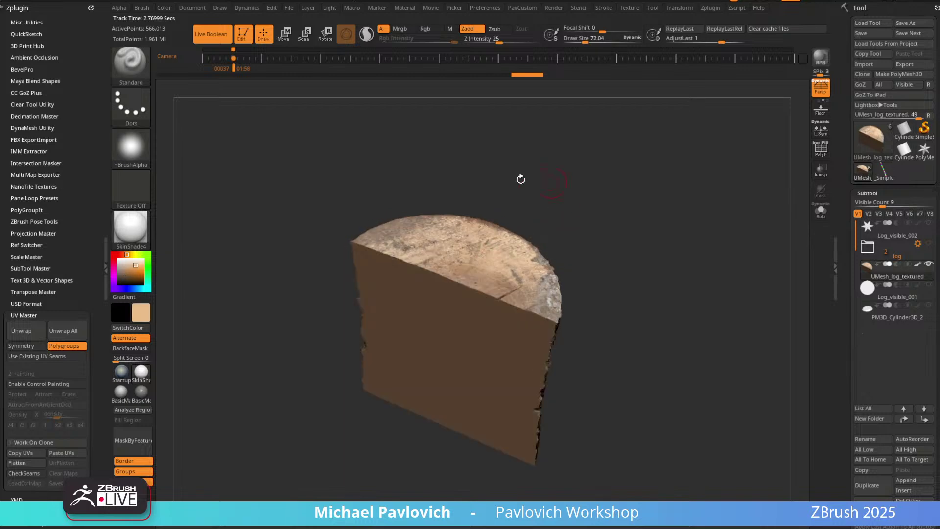
key(b)
click(252, 368)
click(131, 105)
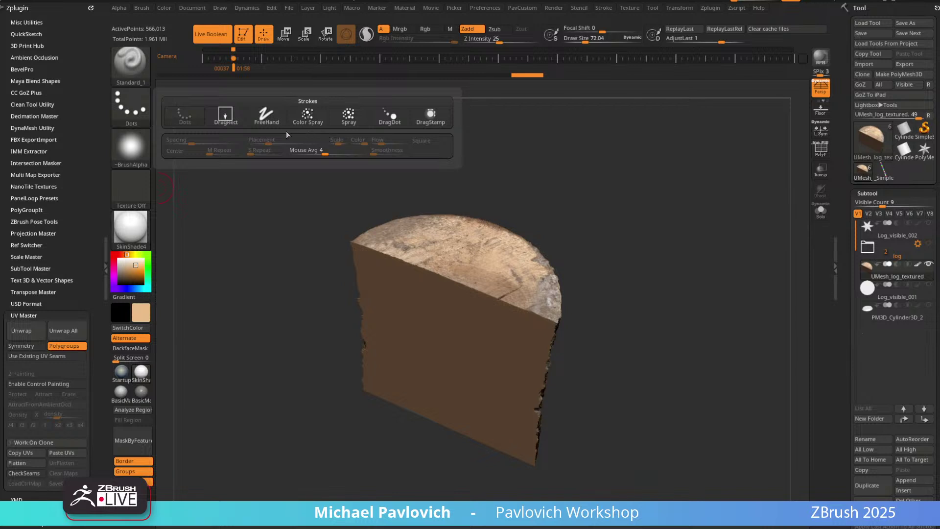
click(130, 147)
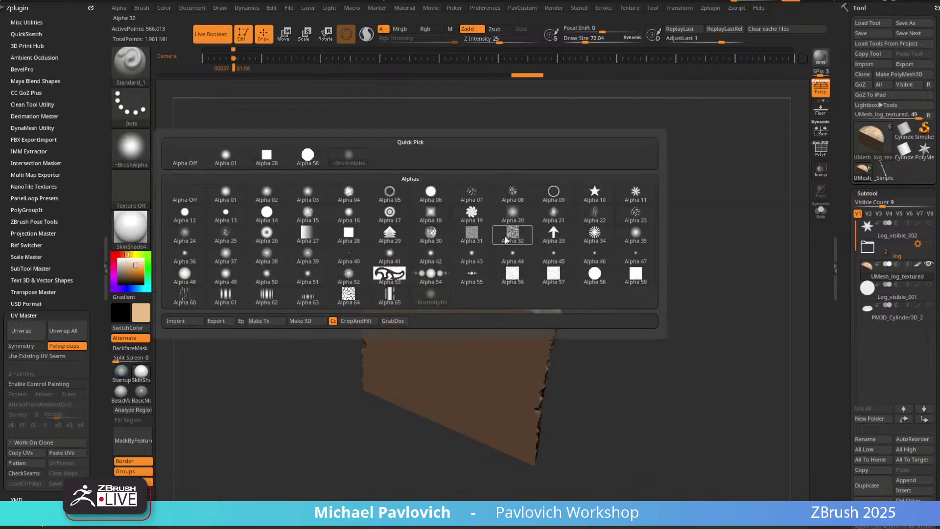
click(185, 296)
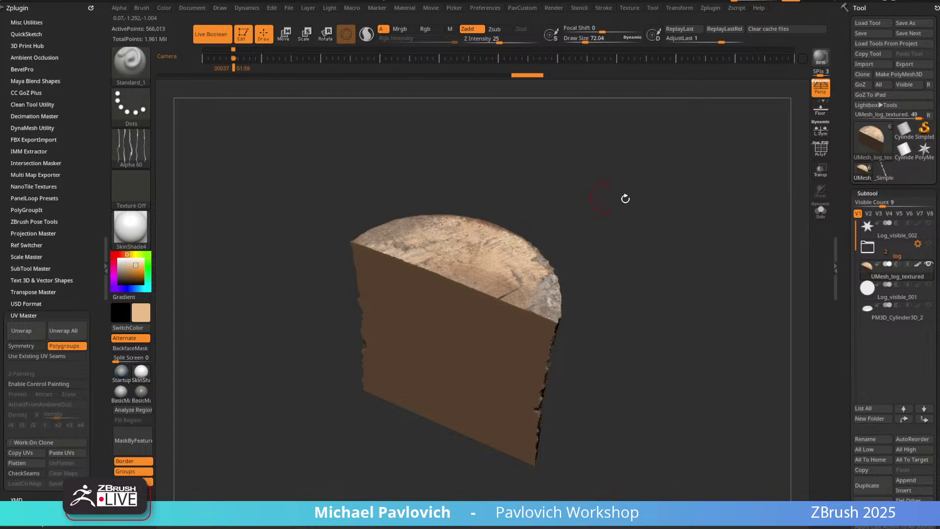
mouse_move(625, 198)
shift+mouse_down()
mouse_move(637, 191)
mouse_move(632, 146)
shift+mouse_up()
key(s)
drag(453, 304, 475, 303)
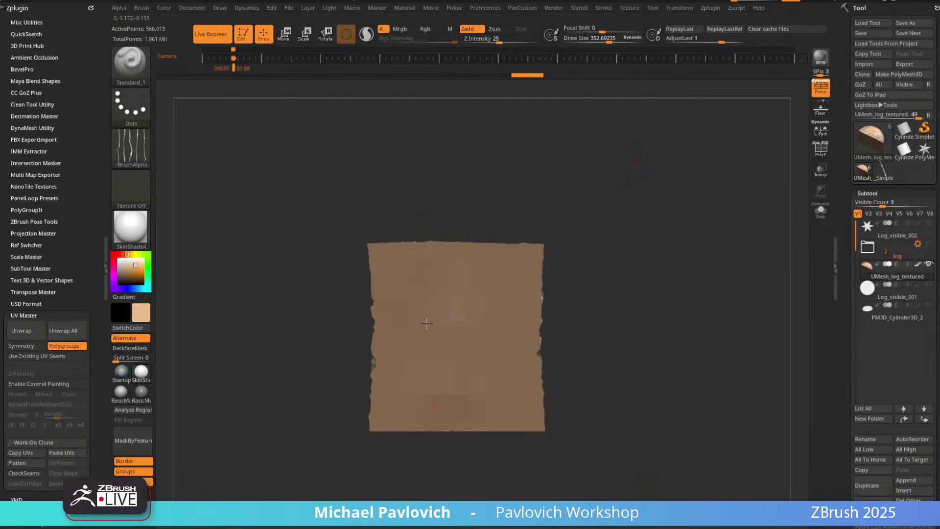
Examine the mesh density of the log's end grain, bark and cut face with the polyframe shown and hidden.
drag(605, 210, 688, 219)
key(shift+f)
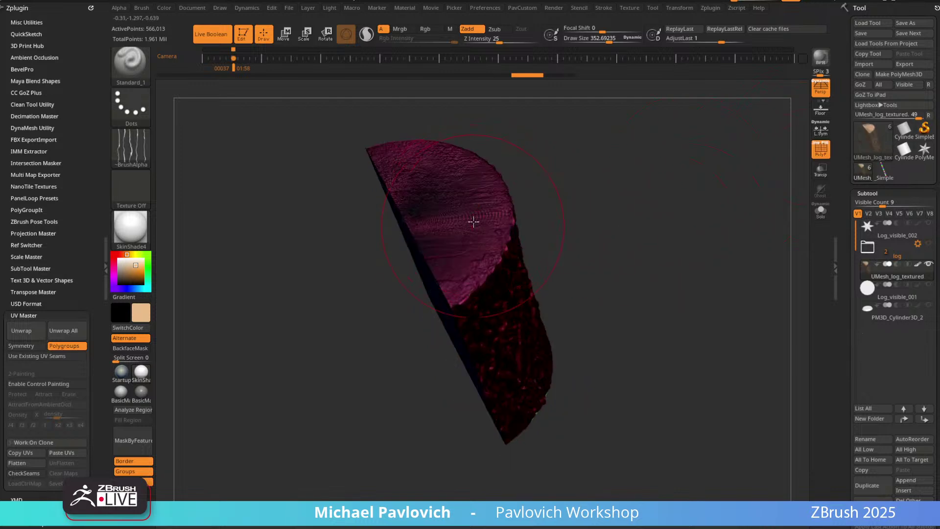
drag(587, 227, 766, 151)
key(shift+f)
mouse_move(685, 178)
mouse_down()
mouse_move(674, 210)
mouse_move(651, 223)
mouse_up()
key(s)
key(s)
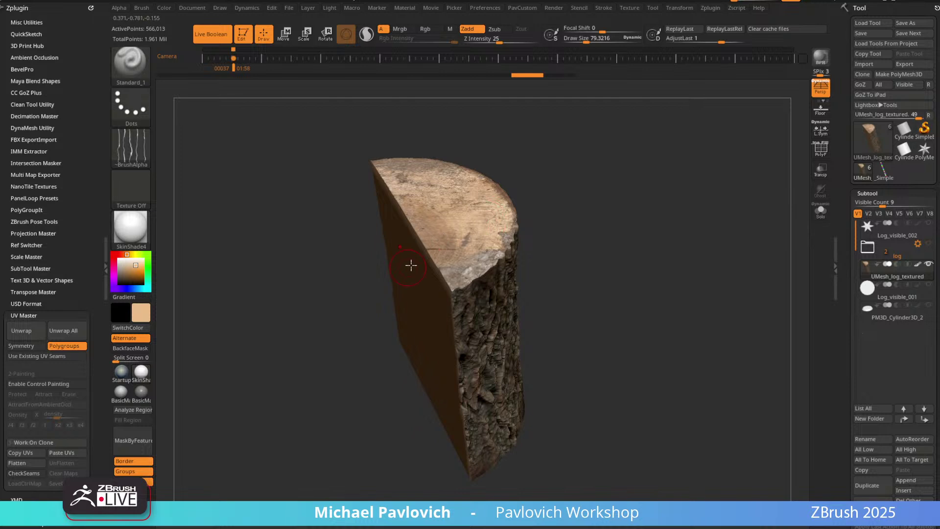
mouse_move(544, 249)
mouse_down()
mouse_move(605, 218)
mouse_move(603, 230)
mouse_up()
key(ctrl)
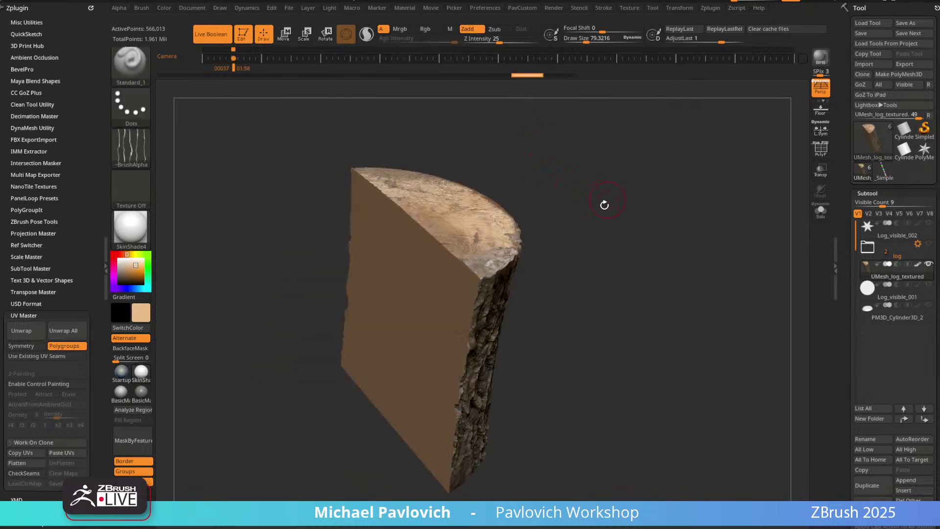
drag(546, 204, 459, 212)
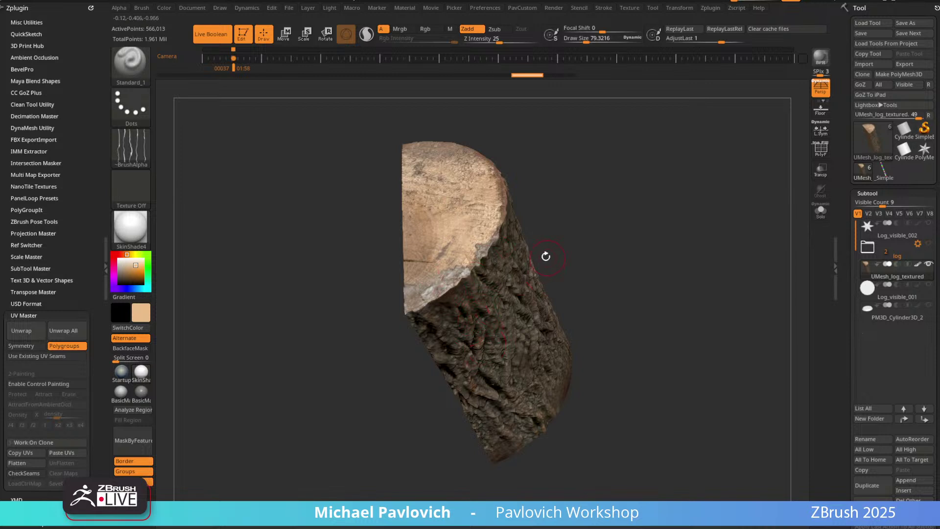
Show the polyframe and examine the cut face's stretched polygons, isolating the bark and cut-face polygroups in turn and unhiding the whole log.
mouse_move(555, 232)
mouse_down()
mouse_move(651, 202)
mouse_move(635, 205)
mouse_move(693, 168)
mouse_move(718, 196)
mouse_move(665, 231)
mouse_move(567, 203)
mouse_move(642, 232)
mouse_move(620, 193)
mouse_up()
key(shift+f)
key(shift+f)
key(ctrl)
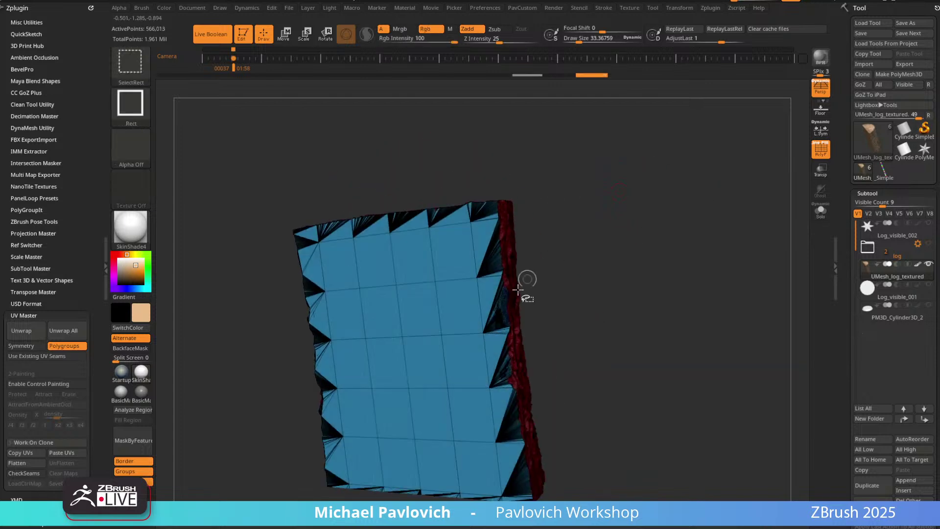
ctrl+shift+click(517, 298)
ctrl+shift+click(549, 285)
ctrl+shift+click(461, 317)
ctrl+shift+click(568, 272)
drag(568, 272, 673, 238)
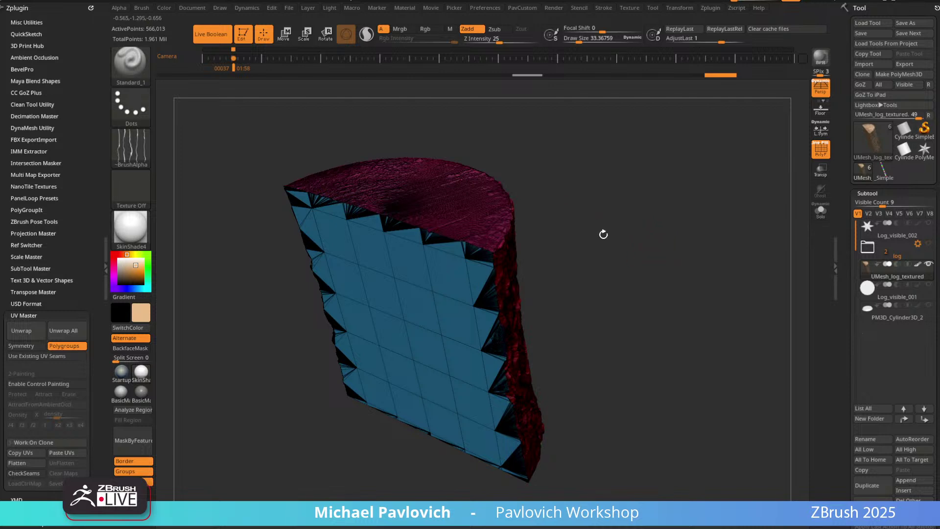
ZRemesh the log with a target polygon count of about 20, AdaptiveSize 17, KeepGroups enabled and SmoothGroups 0.
key(grave)
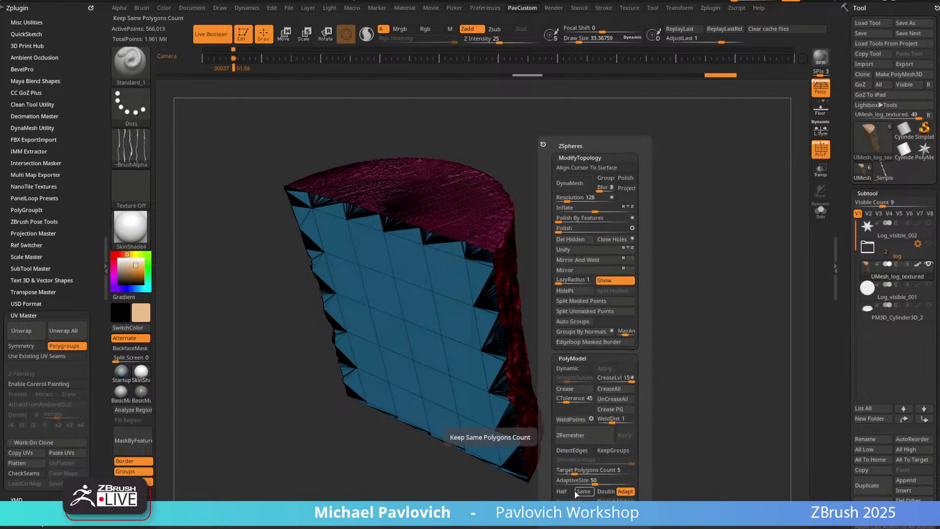
click(562, 491)
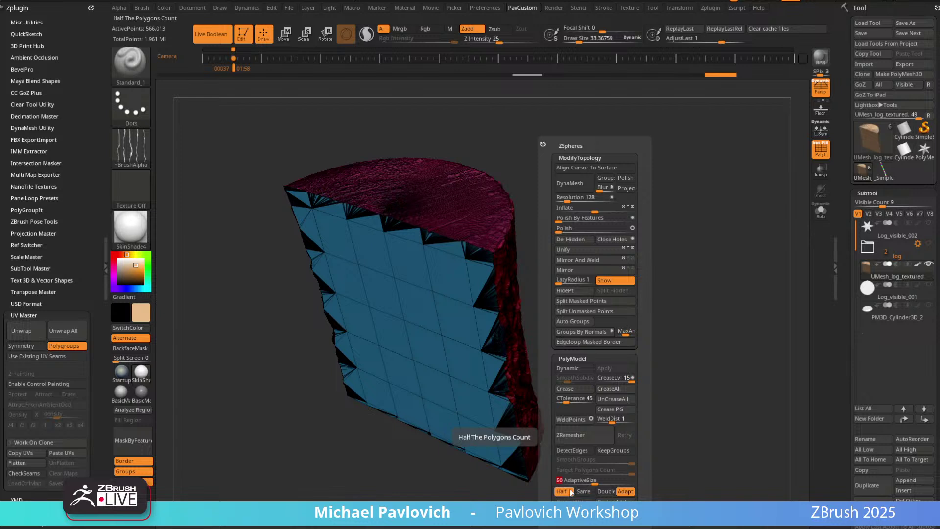
click(566, 491)
click(592, 472)
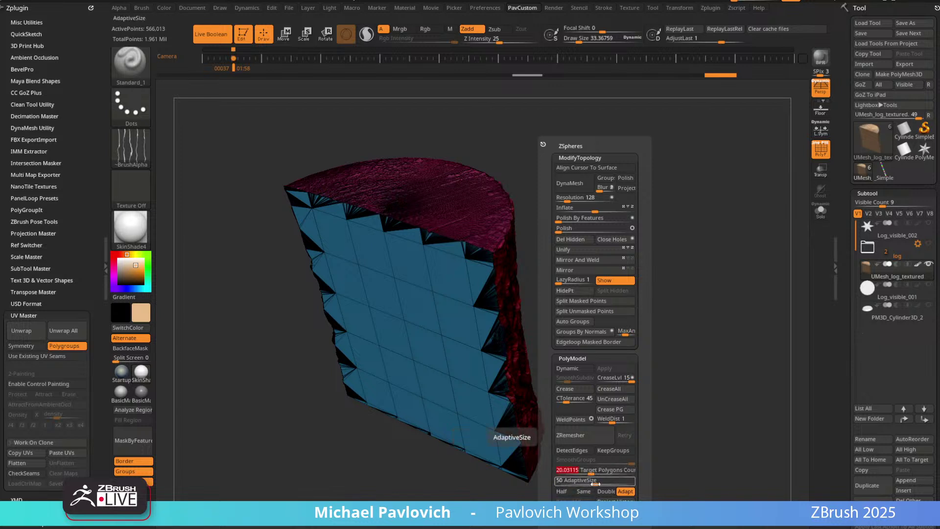
drag(595, 483, 571, 483)
click(614, 450)
click(583, 469)
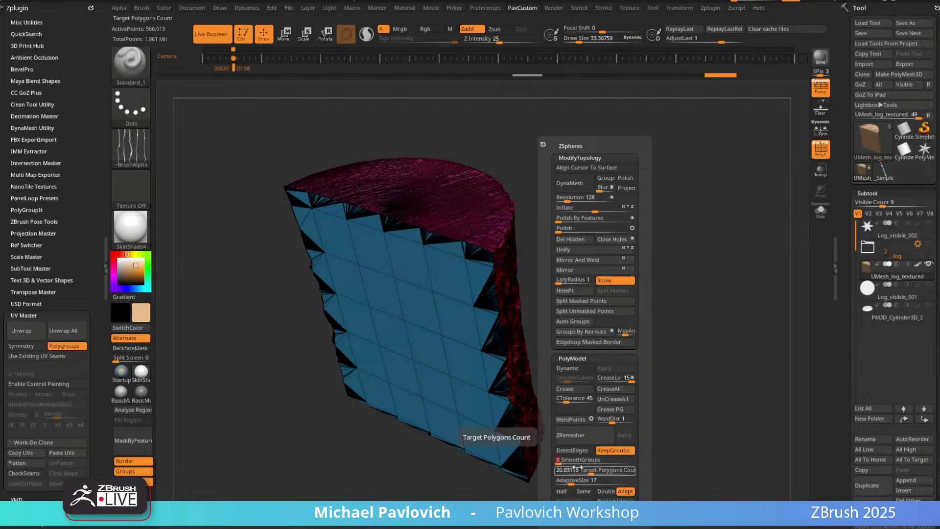
click(587, 441)
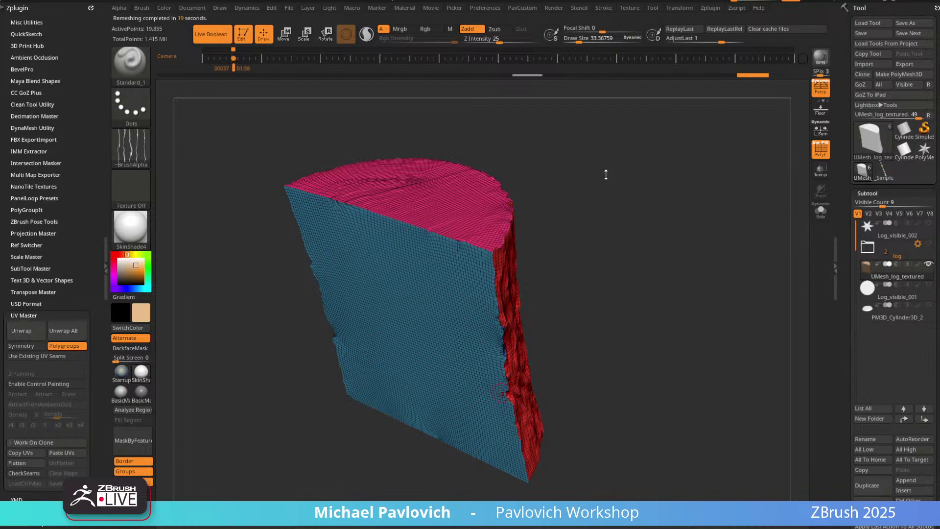
Isolate the cut face with the stray polygroup strip along its bark edge, merge them into one polygroup and unhide the log.
drag(605, 175, 688, 218)
key(f)
mouse_move(468, 473)
mouse_down()
mouse_move(662, 193)
mouse_move(625, 252)
mouse_move(689, 203)
mouse_move(663, 207)
mouse_move(690, 244)
mouse_move(685, 209)
mouse_move(695, 216)
mouse_move(684, 269)
mouse_up()
ctrl+shift+click(528, 201)
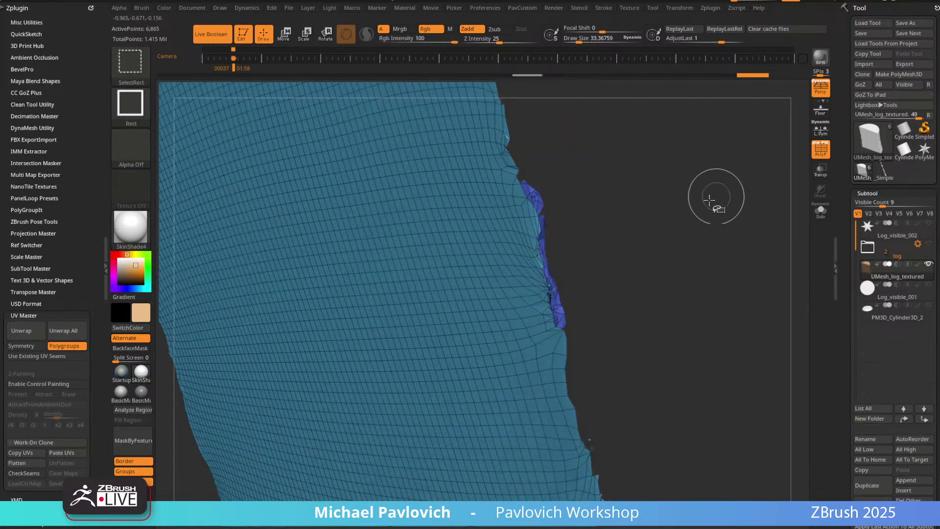
ctrl+shift+click(670, 205)
ctrl+shift+click(527, 199)
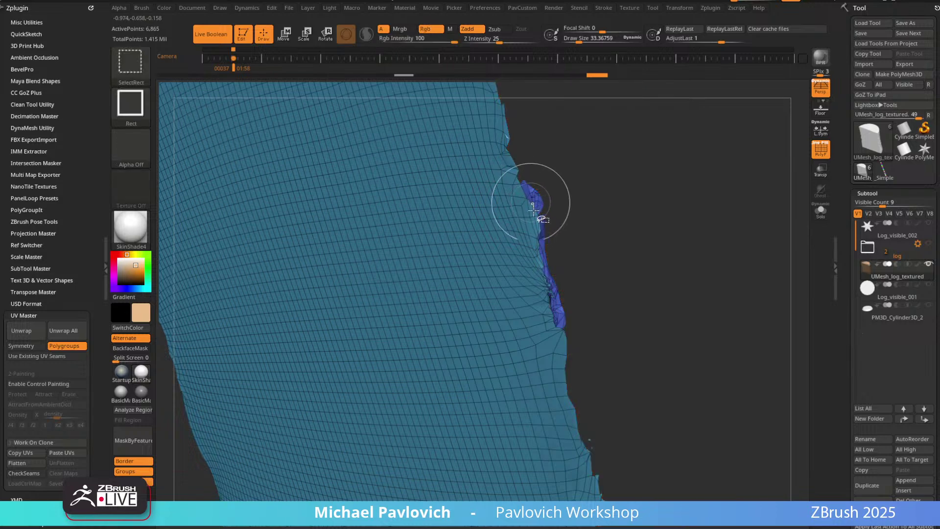
key(ctrl+w)
ctrl+shift+click(700, 196)
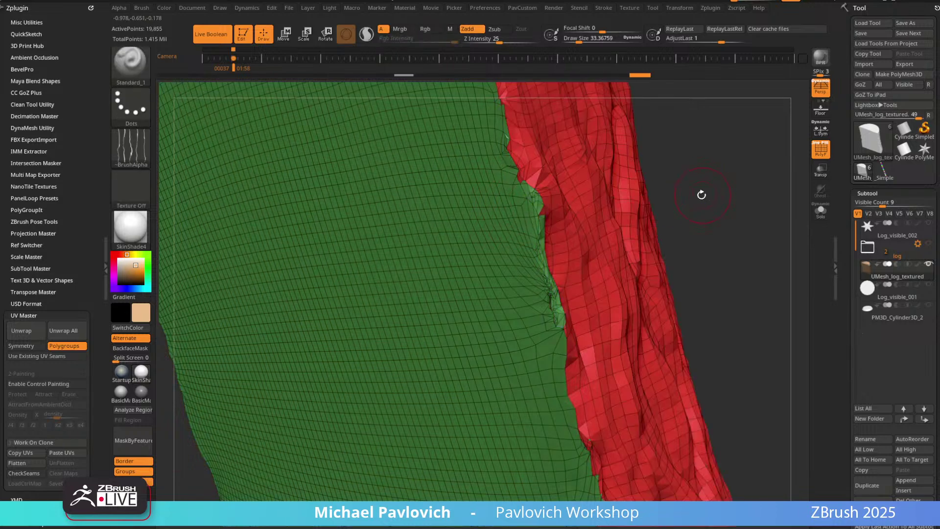
Open the polygroup options and examine the jagged border between the cut face and the bark.
mouse_move(707, 203)
mouse_down()
mouse_move(553, 194)
mouse_move(671, 162)
mouse_move(762, 205)
mouse_up()
drag(848, 268, 848, 137)
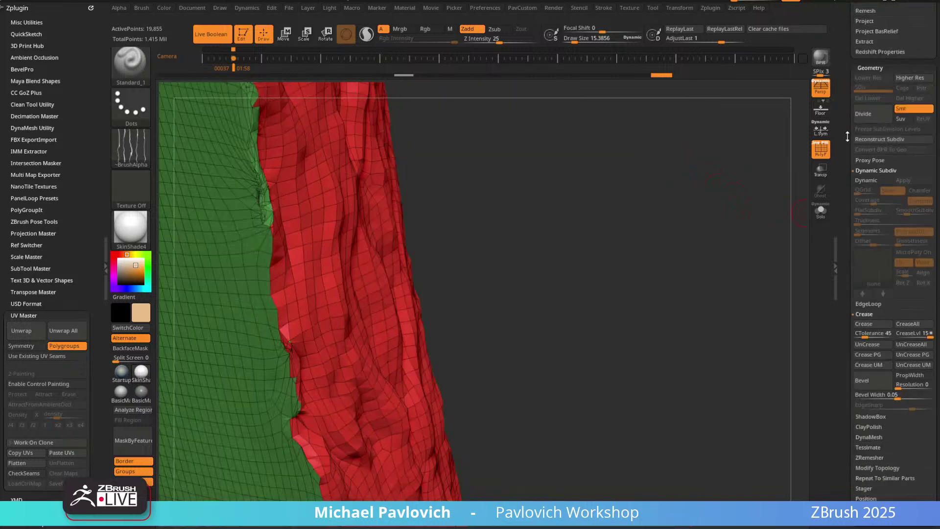
drag(846, 255, 851, 196)
drag(851, 347, 858, 316)
key(shift)
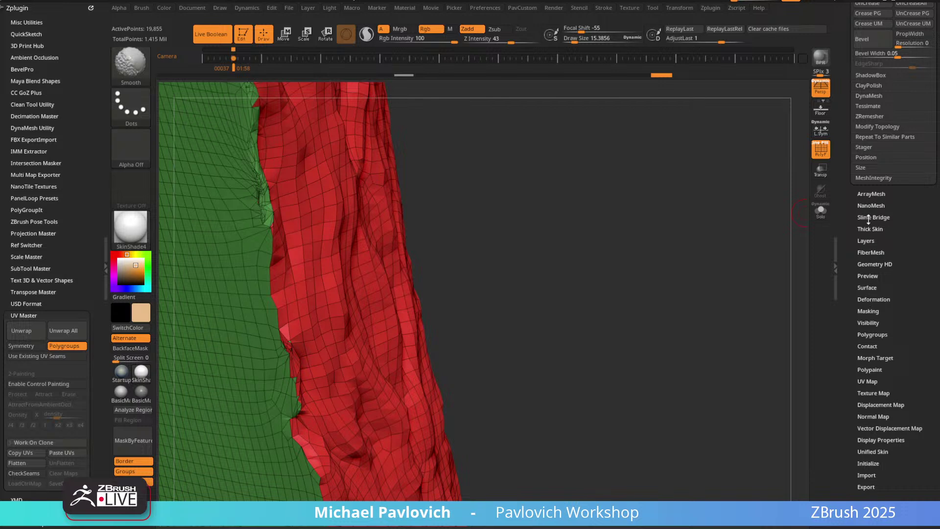
click(872, 335)
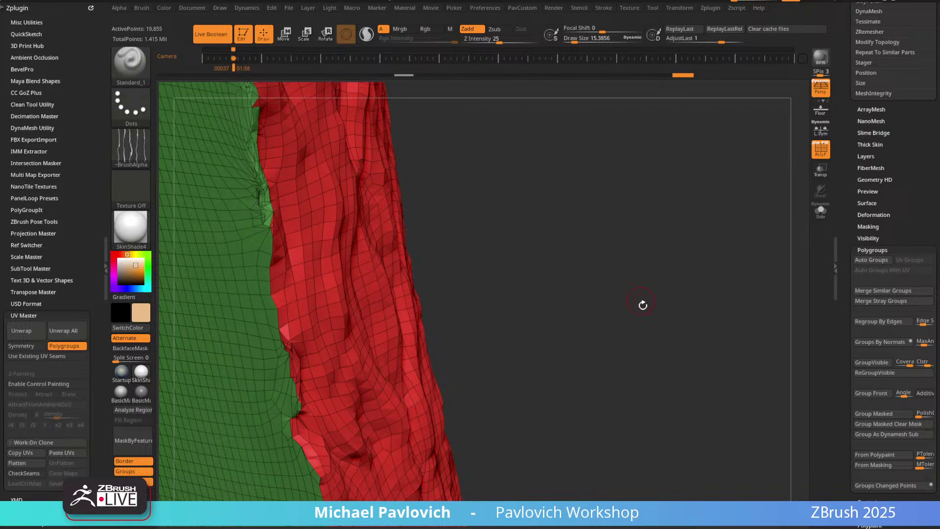
mouse_move(643, 305)
mouse_down()
mouse_move(682, 237)
mouse_move(412, 253)
mouse_up()
mouse_move(309, 330)
mouse_down()
mouse_move(351, 445)
mouse_move(634, 185)
mouse_move(668, 264)
mouse_move(695, 186)
mouse_move(517, 338)
mouse_up()
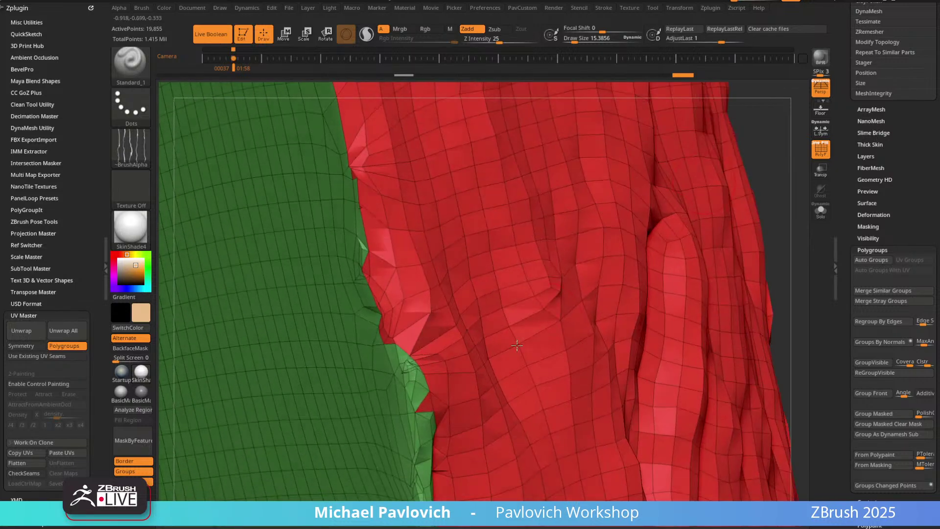
Switch to the ZModeler brush and open the custom topology modification options at the cut face's bark edge.
key(b)
key(z)
key(m)
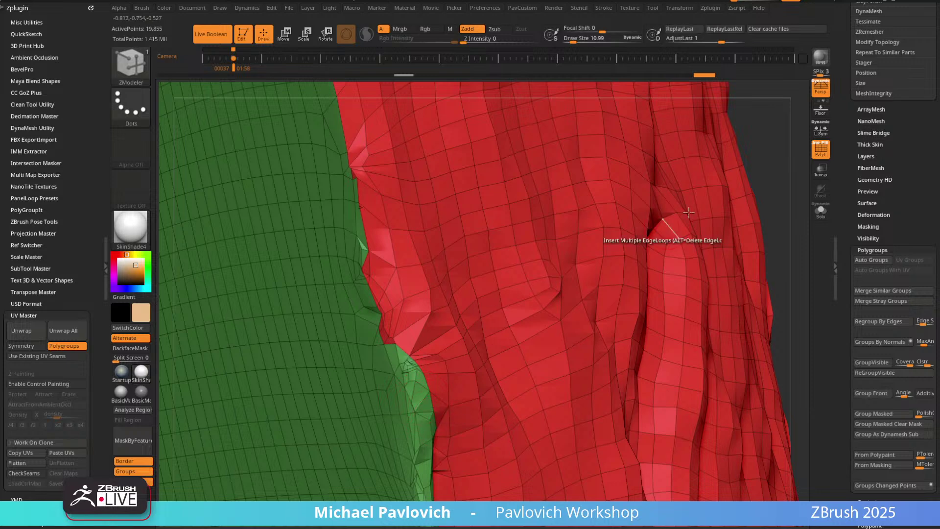
drag(689, 213, 469, 289)
ctrl+shift+click(671, 230)
key(2)
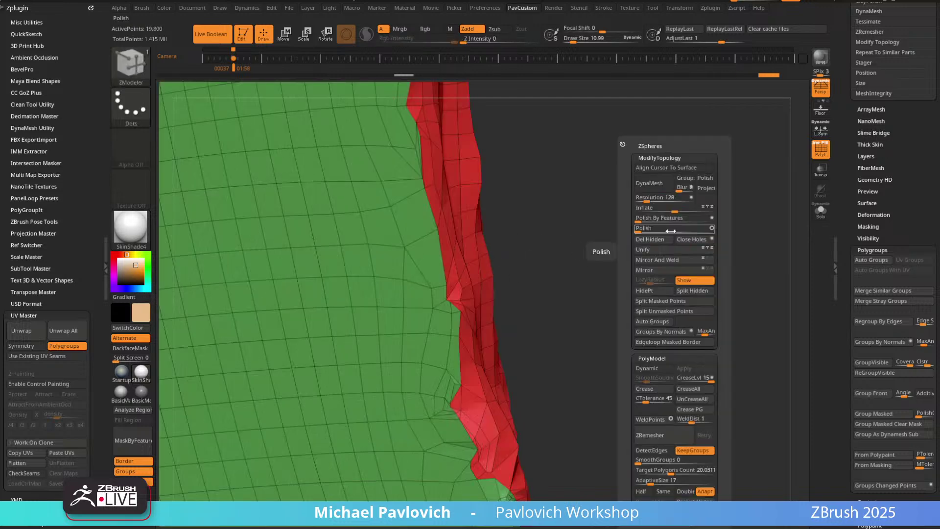
Return to the ZModeler brush with a draw size of about 4.6 at the spike where the end grain meets the cut face.
alt+drag(672, 265, 737, 177)
mouse_move(607, 162)
alt+mouse_down()
mouse_move(645, 207)
mouse_move(724, 161)
mouse_move(760, 163)
mouse_move(757, 132)
mouse_move(706, 209)
mouse_move(741, 248)
mouse_move(684, 155)
mouse_move(681, 192)
mouse_move(731, 155)
mouse_move(713, 168)
mouse_move(766, 210)
mouse_move(566, 182)
mouse_move(433, 210)
mouse_move(495, 210)
mouse_move(416, 201)
mouse_move(426, 189)
alt+mouse_up()
key(b)
key(s)
key(t)
key(b)
key(z)
key(m)
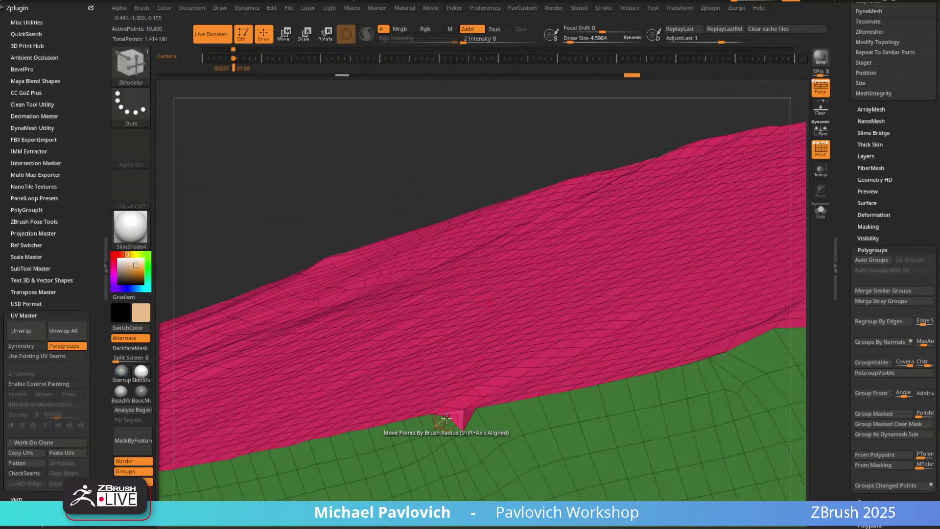
mouse_move(439, 151)
mouse_down()
mouse_move(453, 179)
mouse_move(448, 160)
mouse_up()
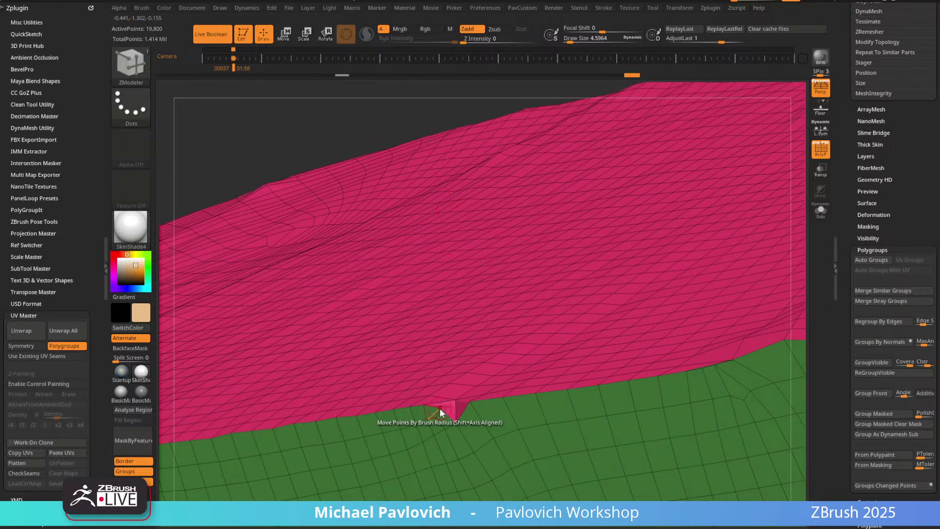
Load the ZModeler Slice Mesh brush from the brush library and start a slice beside the spike on the end-grain border.
key(comma)
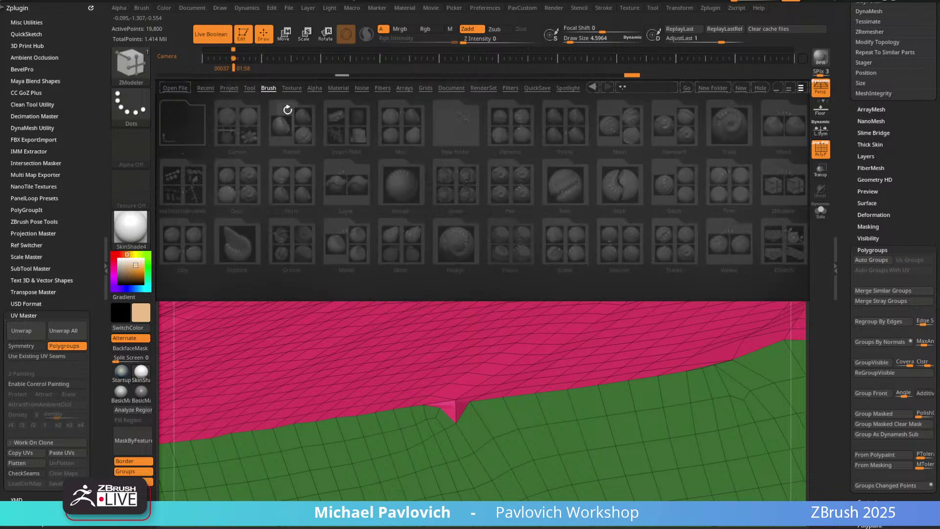
click(269, 88)
click(563, 184)
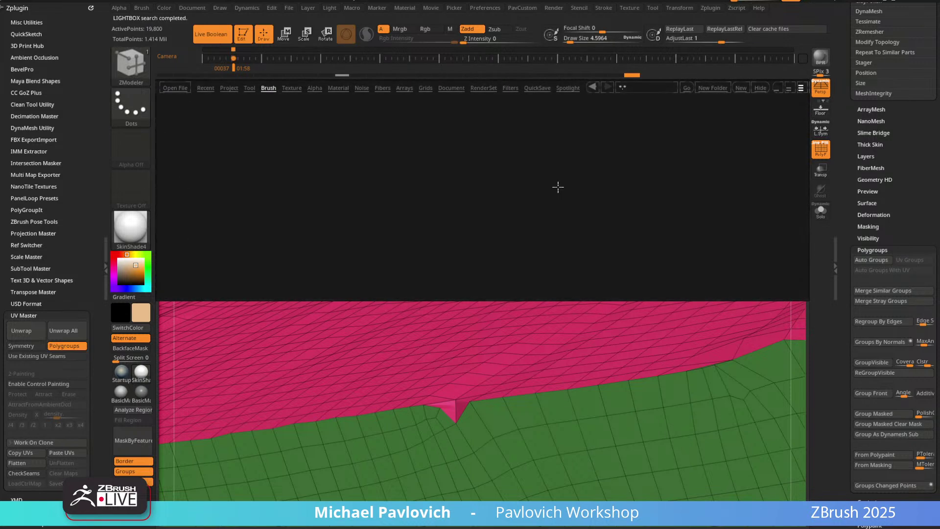
double_click(182, 185)
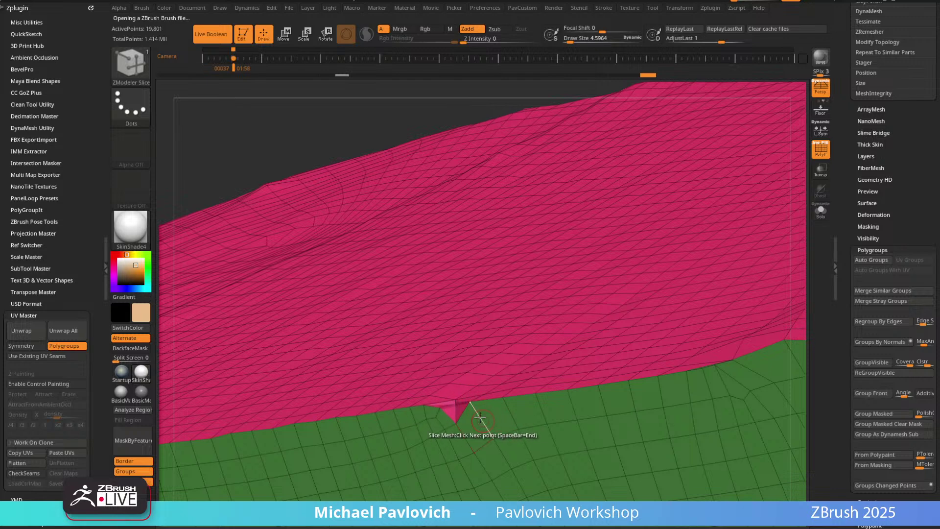
mouse_move(478, 377)
right_down()
mouse_move(478, 336)
mouse_move(466, 355)
right_up()
Switch back to ZModeler, set its edge action to Collapse and collapse the spike's edge on the end-grain border.
key(b)
key(z)
key(m)
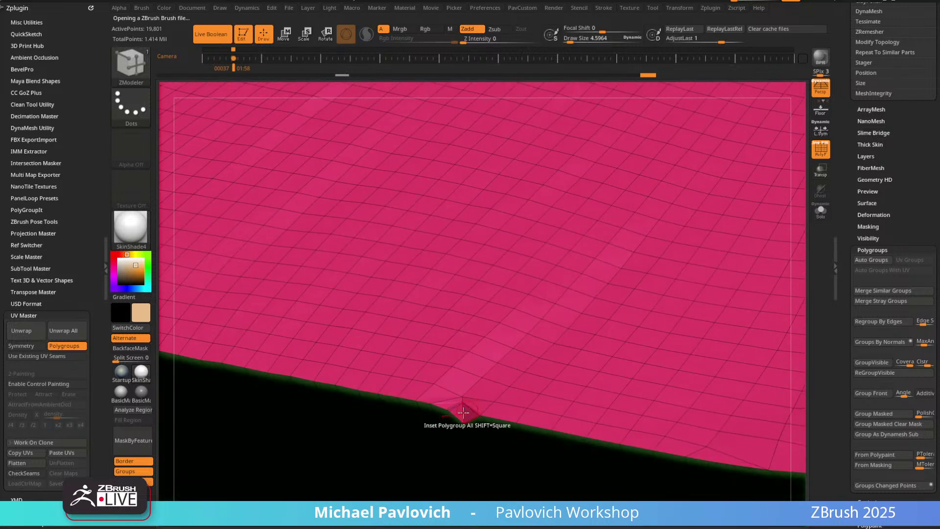
key(space)
click(357, 286)
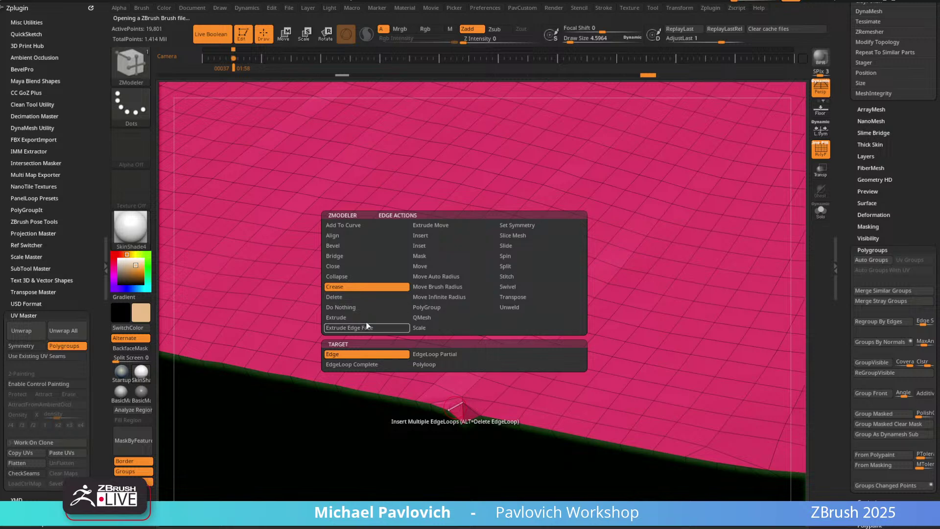
click(338, 276)
right_drag(464, 385, 472, 285)
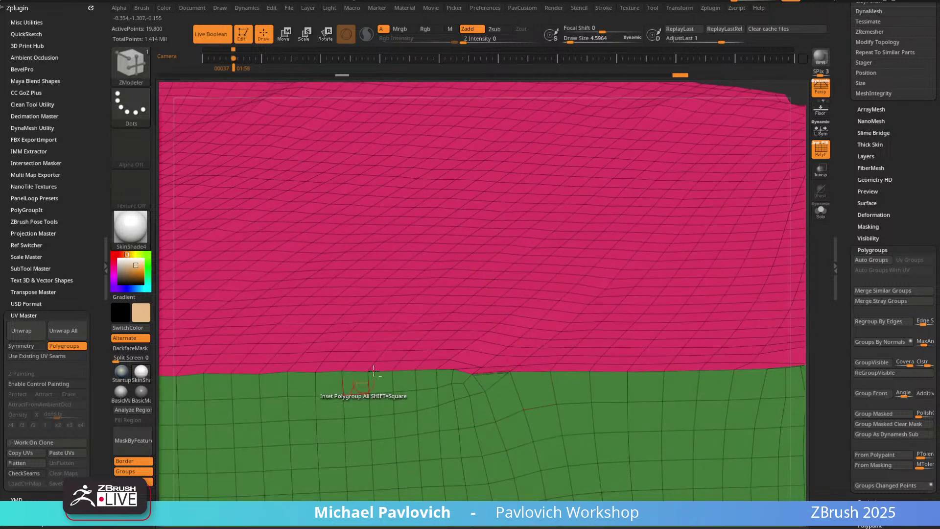
Collapse the remaining stray short edges along the border of the cut face.
right_drag(373, 371, 493, 292)
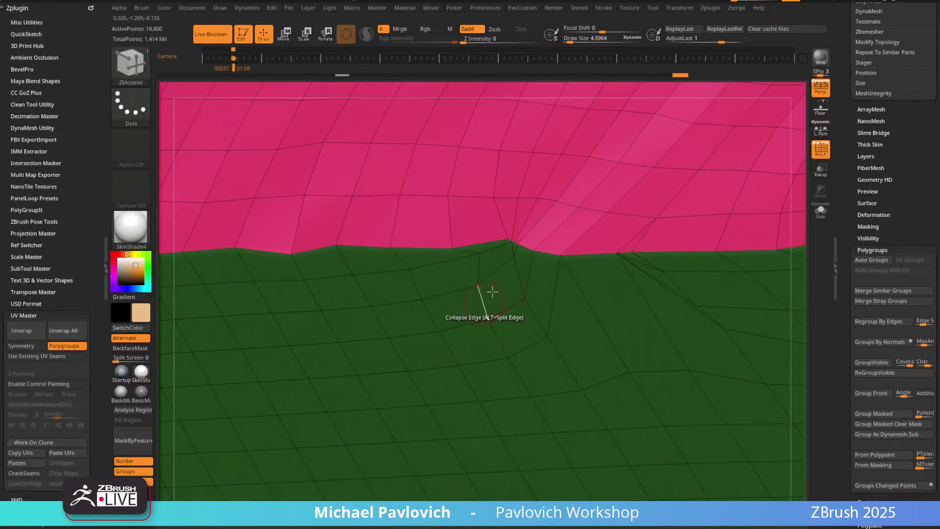
click(513, 241)
mouse_move(524, 245)
right_down()
mouse_move(564, 239)
mouse_move(458, 289)
mouse_move(499, 257)
mouse_move(388, 346)
mouse_move(475, 314)
mouse_move(504, 186)
mouse_move(489, 245)
mouse_move(451, 320)
mouse_move(464, 254)
mouse_move(510, 392)
mouse_move(477, 351)
right_up()
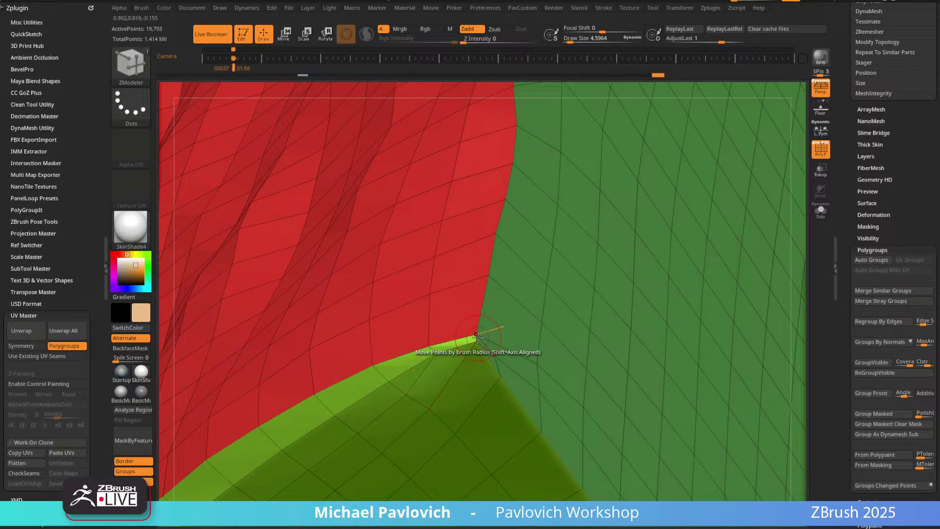
Collapse the stray short edges where the lime end face meets the bark and the cut face.
right_drag(466, 314, 479, 345)
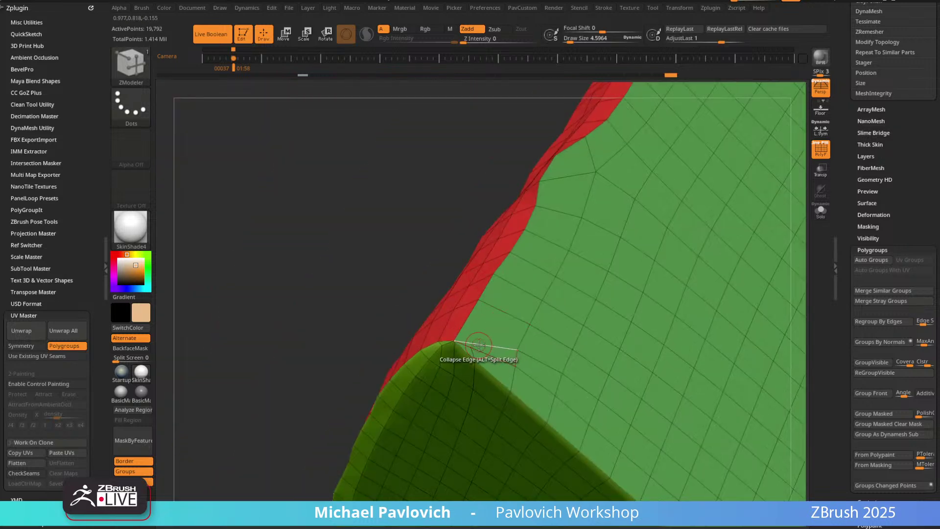
right_drag(523, 311, 432, 341)
mouse_move(343, 302)
shift+mouse_down()
mouse_move(326, 322)
mouse_move(356, 293)
shift+mouse_up()
mouse_move(357, 293)
ctrl+right_down()
mouse_move(375, 278)
mouse_move(383, 337)
ctrl+right_up()
key(ctrl+z)
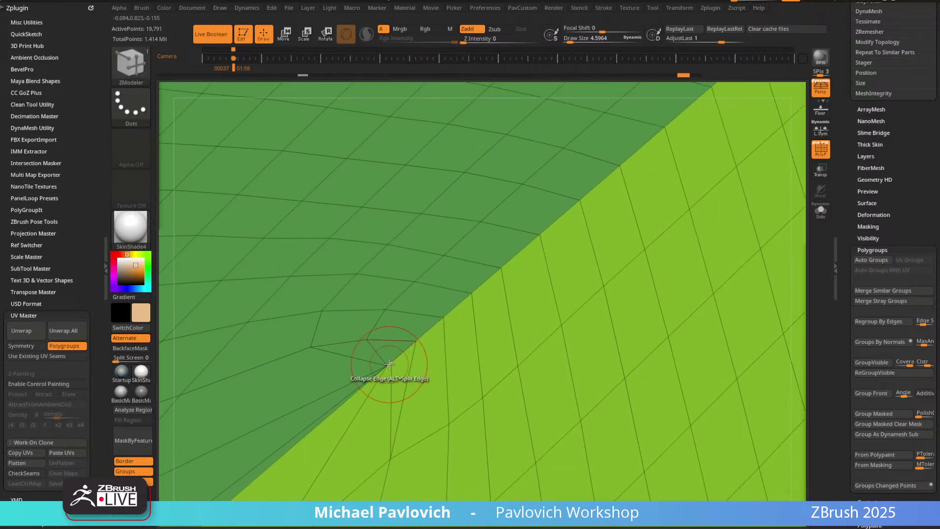
Weld the log's closely spaced points with a weld distance of 1.647.
key(2)
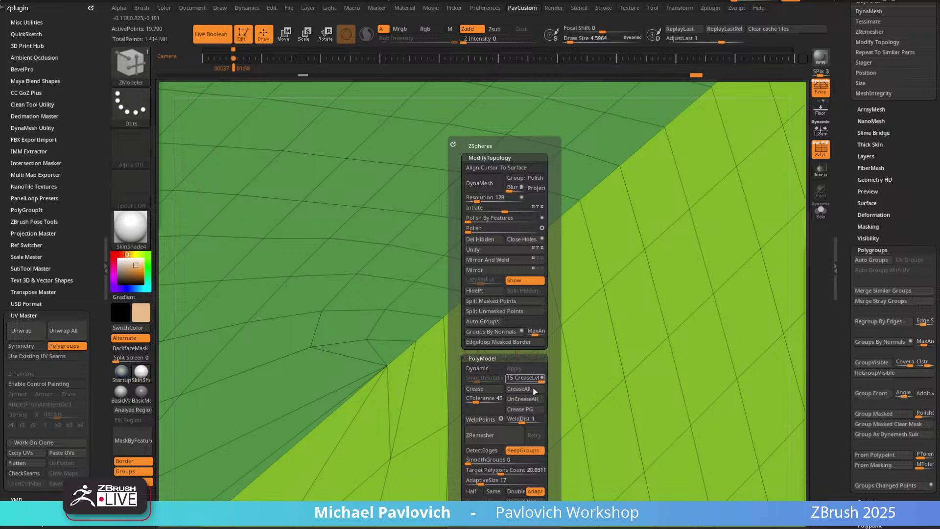
key(space)
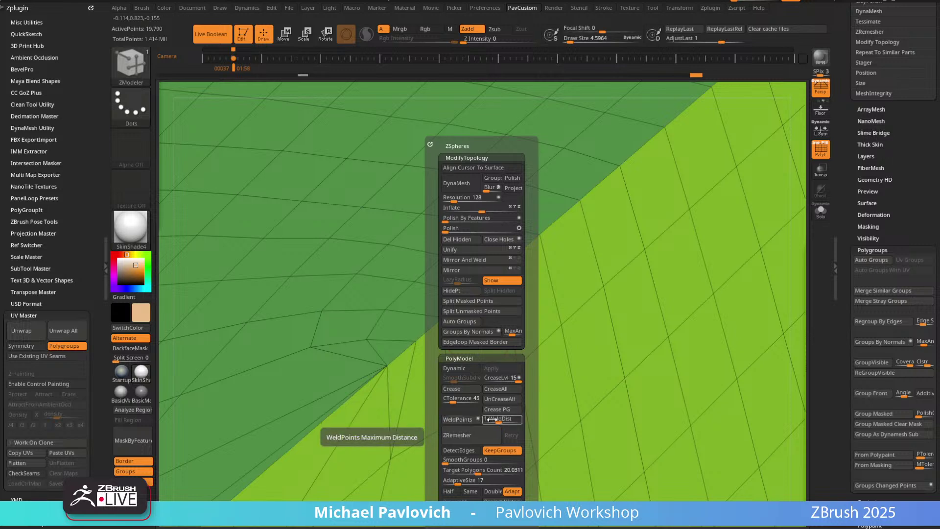
drag(496, 419, 501, 420)
click(474, 420)
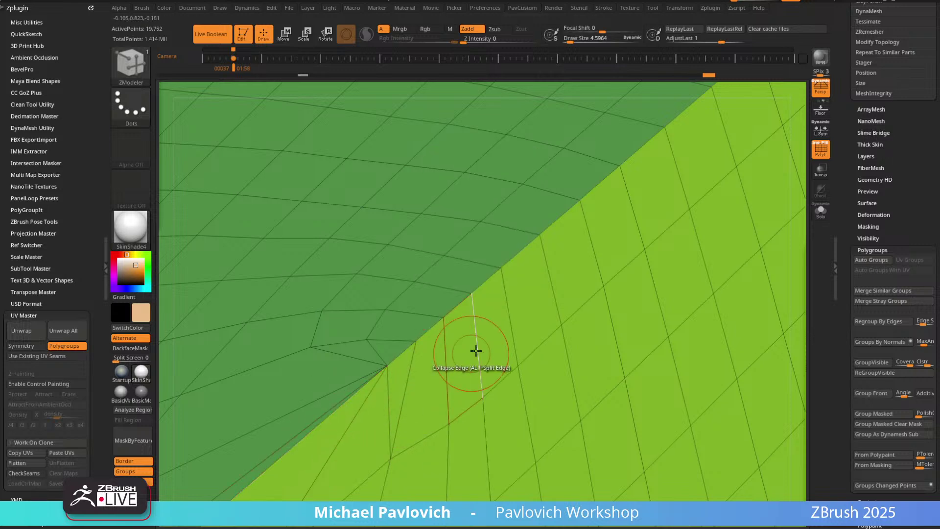
Collapse the stray short edge in the notch where the bark meets the cut face.
ctrl+right_drag(593, 310, 684, 284)
mouse_move(672, 246)
right_down()
mouse_move(651, 253)
mouse_move(645, 245)
mouse_move(666, 238)
right_up()
right_drag(602, 235, 319, 320)
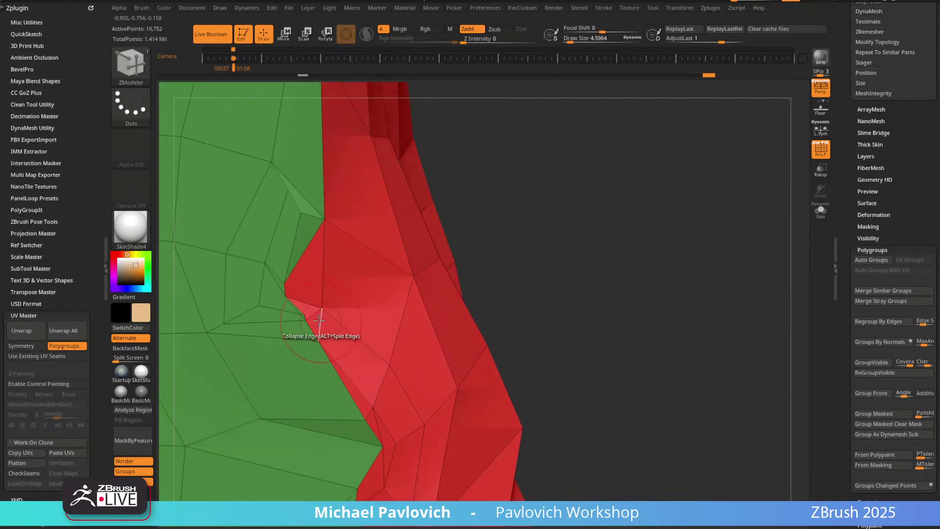
click(280, 304)
right_drag(556, 216, 658, 199)
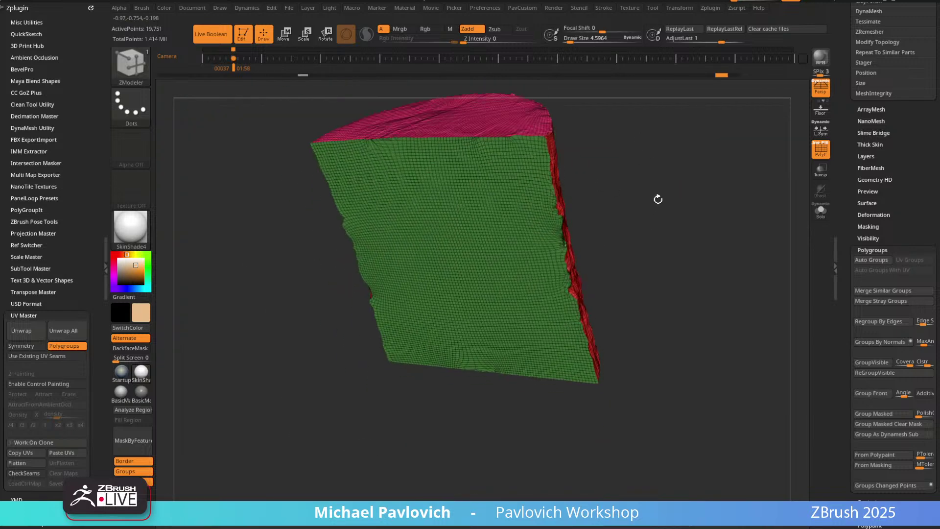
ZRemesh the log at Half density with KeepGroups on, and try a second half-density pass.
key(2)
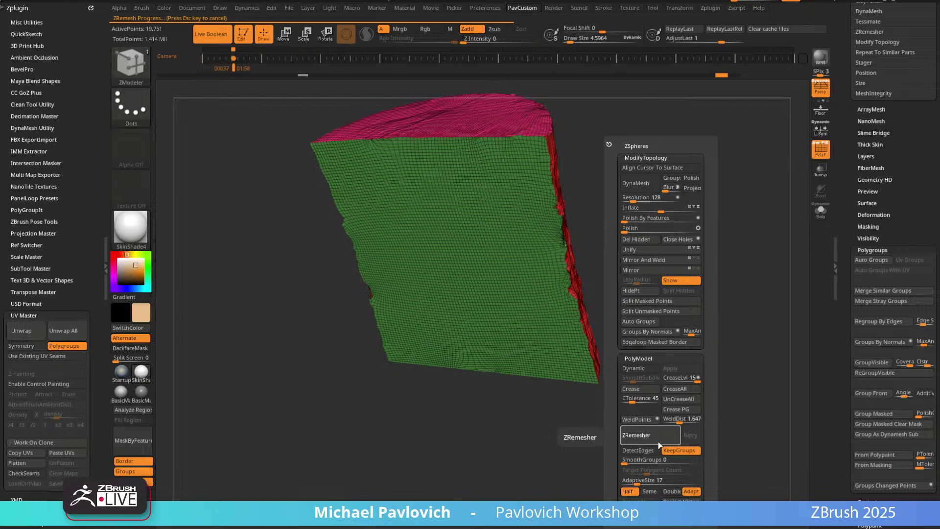
alt+right_drag(655, 213, 681, 208)
right_drag(504, 206, 683, 215)
key(2)
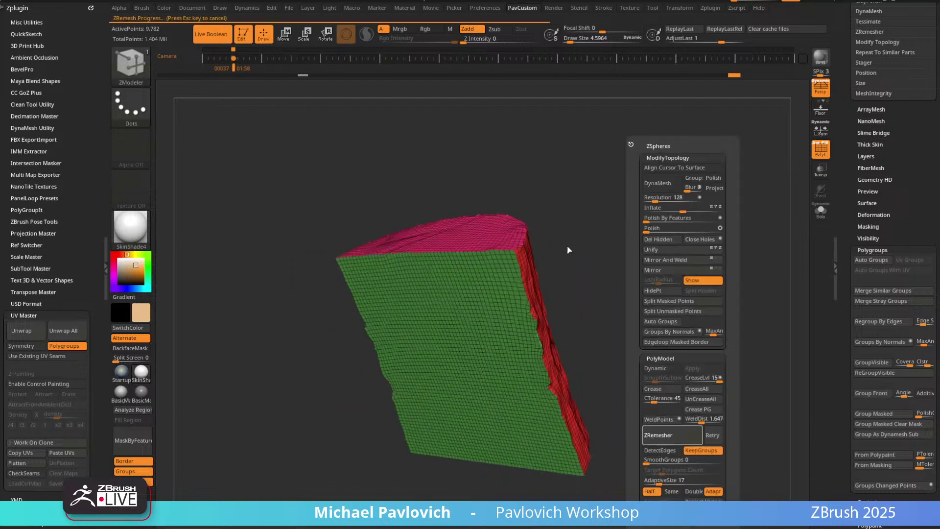
Collapse the sliver edges in the remeshed border between the bark and the cut face.
right_drag(574, 242, 642, 215)
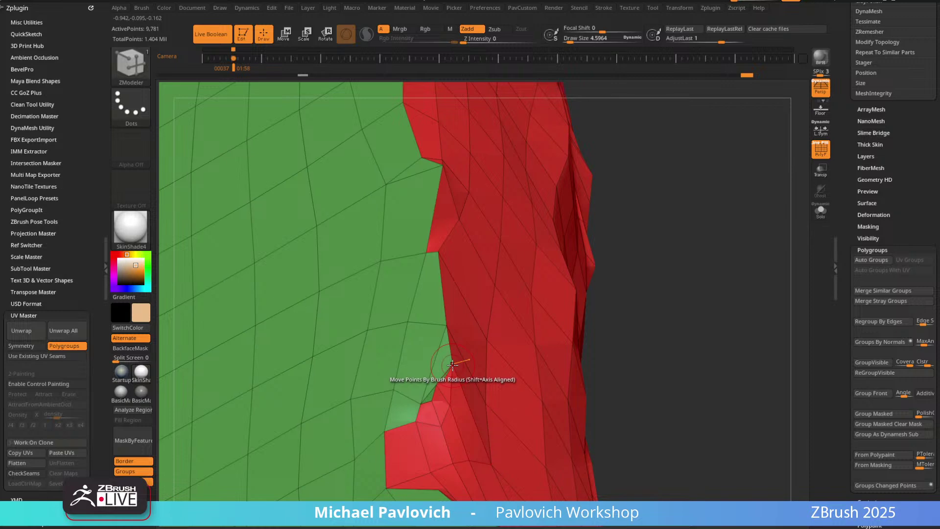
right_drag(728, 255, 645, 318)
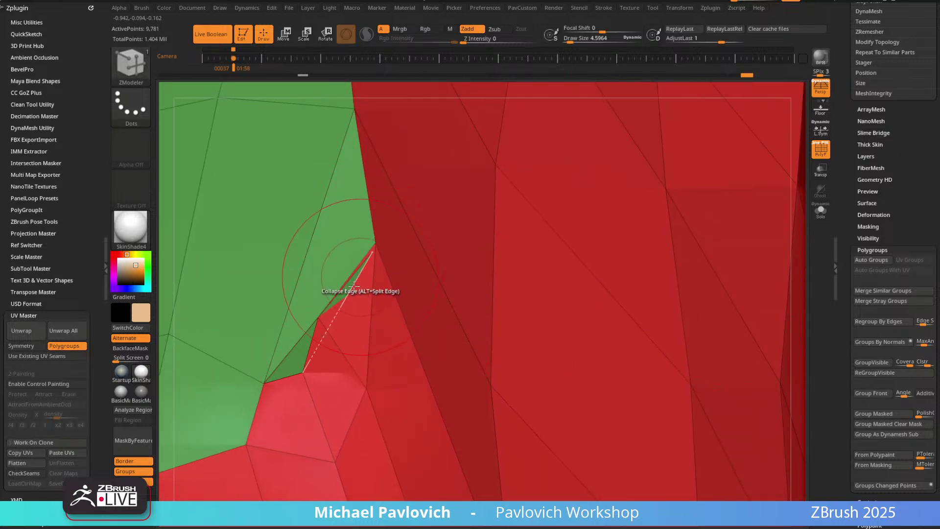
click(314, 334)
ctrl+right_drag(569, 332, 658, 249)
ZRemesh the cleaned log again at Half density, keeping its polygroups.
key(2)
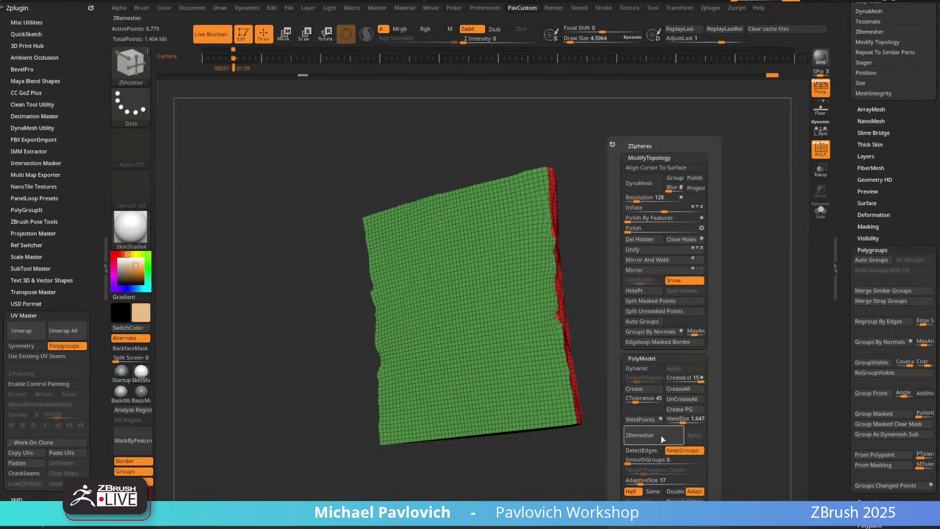
alt+right_drag(654, 191, 703, 292)
key(ctrl+z)
key(2)
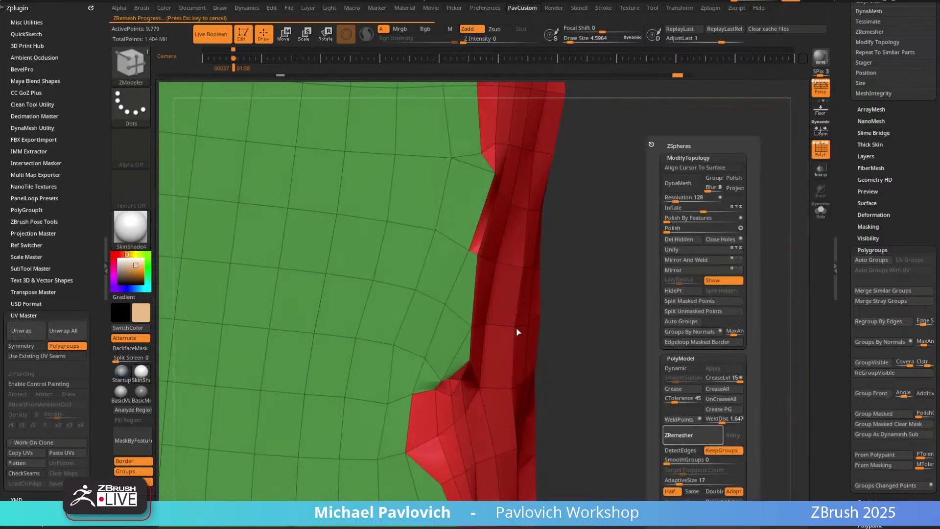
right_drag(602, 247, 506, 298)
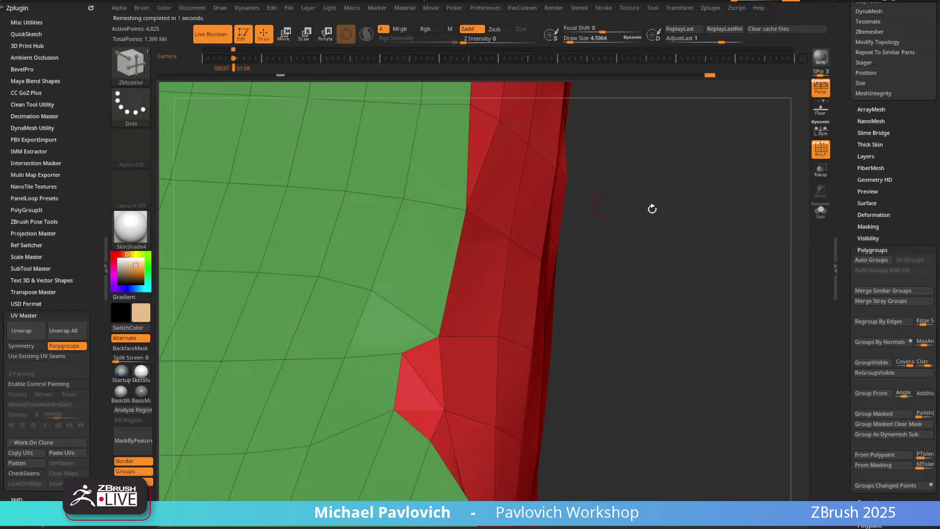
Collapse the stray edge on the border between the pink end grain and the cut face.
mouse_move(653, 209)
right_down()
mouse_move(605, 167)
mouse_move(659, 317)
mouse_move(676, 205)
mouse_move(722, 216)
mouse_move(692, 195)
mouse_move(593, 199)
mouse_move(689, 228)
mouse_move(737, 208)
mouse_move(681, 167)
mouse_move(695, 309)
mouse_move(695, 212)
mouse_move(720, 218)
mouse_move(686, 162)
mouse_move(720, 269)
mouse_move(671, 164)
mouse_move(751, 177)
mouse_move(725, 182)
right_up()
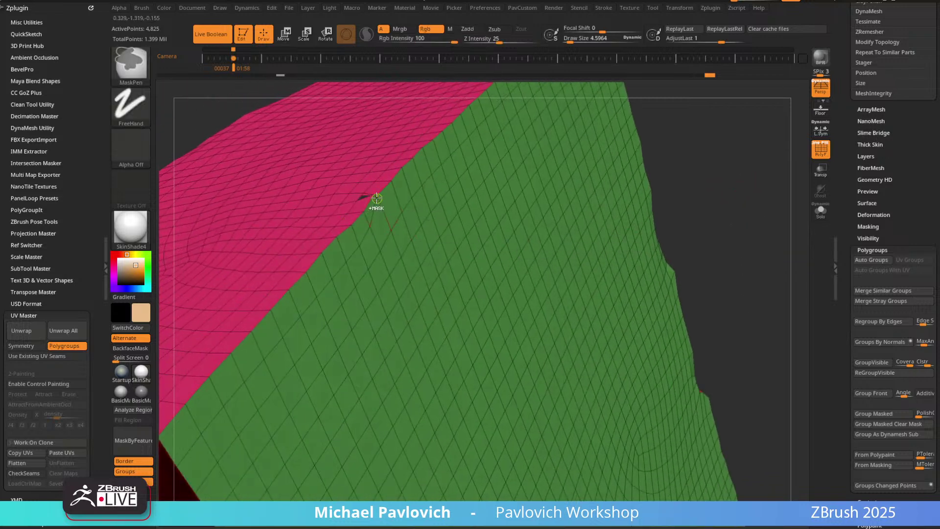
alt+right_drag(661, 123, 590, 250)
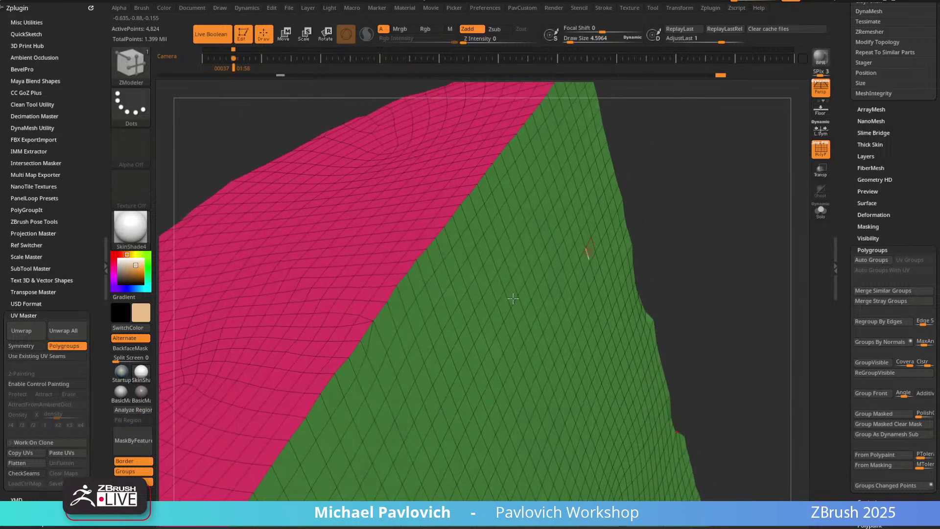
mouse_move(730, 218)
ctrl+right_down()
mouse_move(643, 264)
mouse_move(665, 122)
mouse_move(684, 155)
mouse_move(686, 147)
mouse_move(490, 369)
mouse_move(707, 168)
mouse_move(726, 191)
mouse_move(737, 160)
mouse_move(667, 214)
ctrl+right_up()
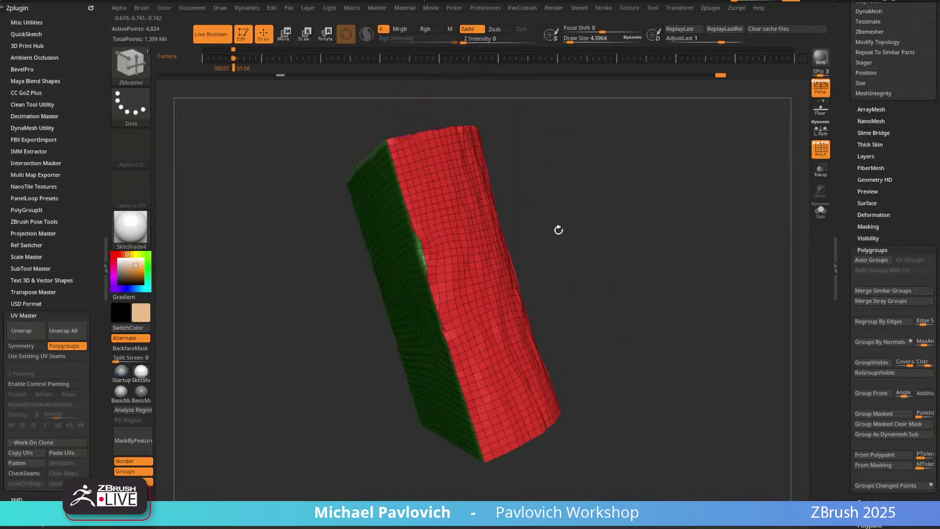
mouse_move(397, 321)
right_down()
mouse_move(496, 228)
mouse_move(611, 194)
mouse_move(677, 234)
mouse_move(705, 127)
right_up()
Switch to the Standard brush with a draw size of about 55, and turn off Live Boolean, perspective and PolyFrame.
key(s)
key(1)
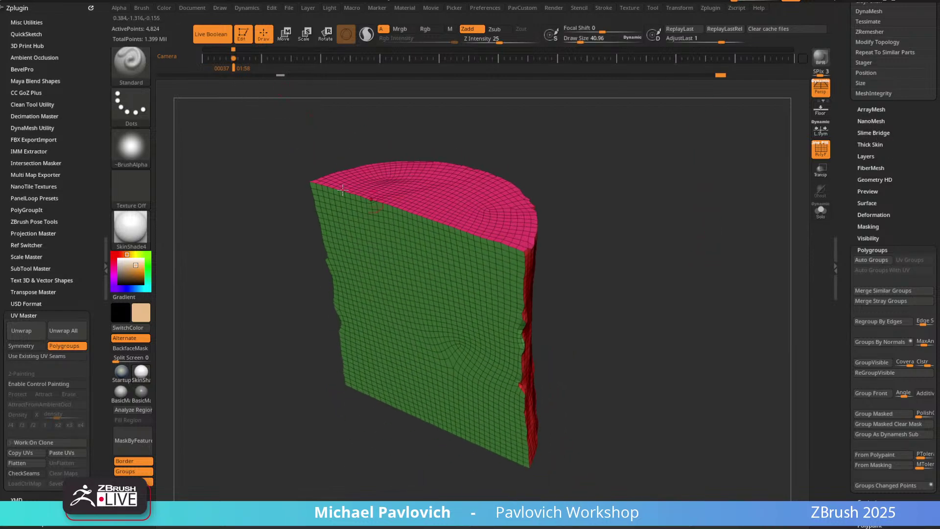
click(211, 38)
mouse_move(680, 204)
right_down()
mouse_move(711, 189)
mouse_move(729, 194)
right_up()
click(821, 89)
click(820, 149)
key(s)
click(702, 201)
Project the history geometry and color onto the remeshed log, choosing to always project polypaint.
scroll(858, 179, up, 5)
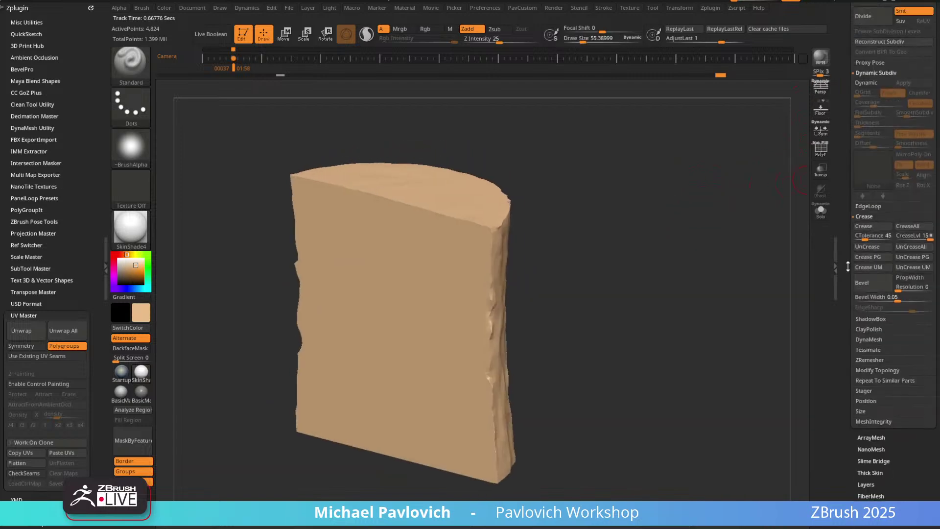
key(shift)
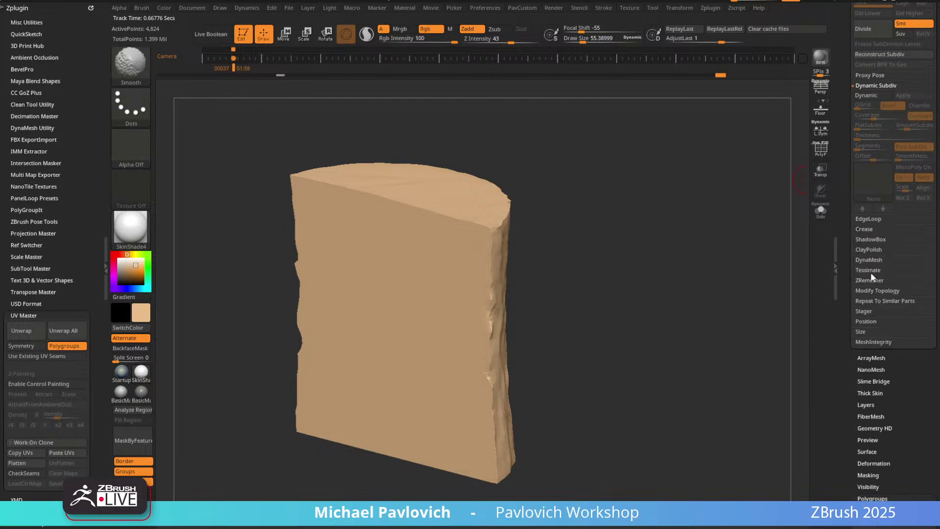
scroll(864, 319, up, 5)
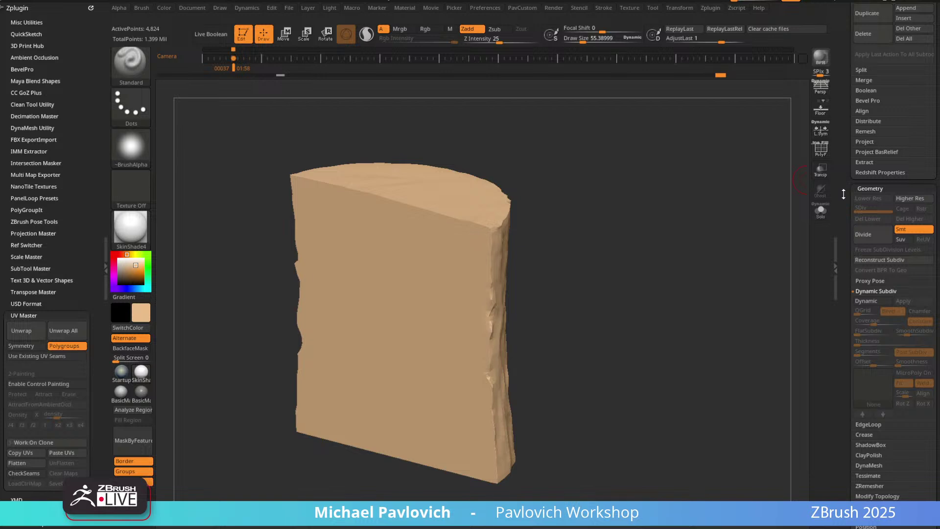
scroll(852, 186, up, 1)
key(shift)
click(868, 169)
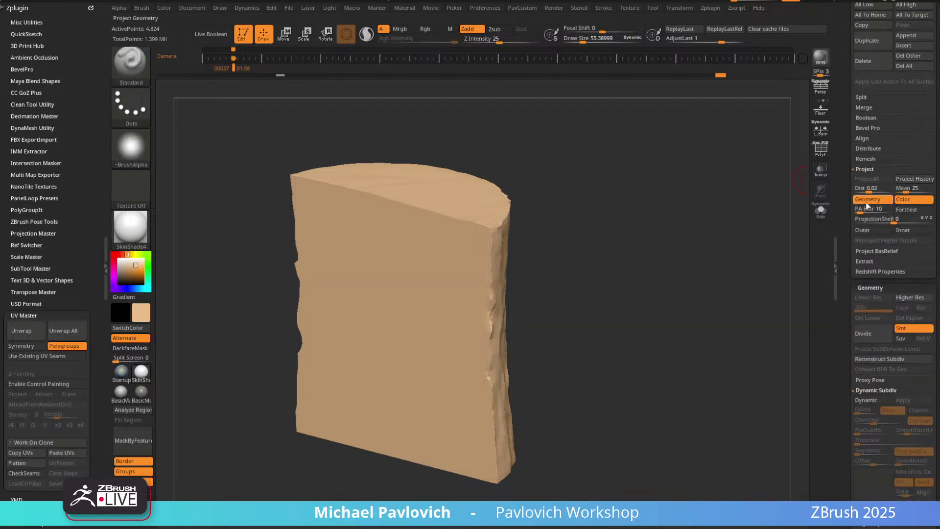
click(906, 179)
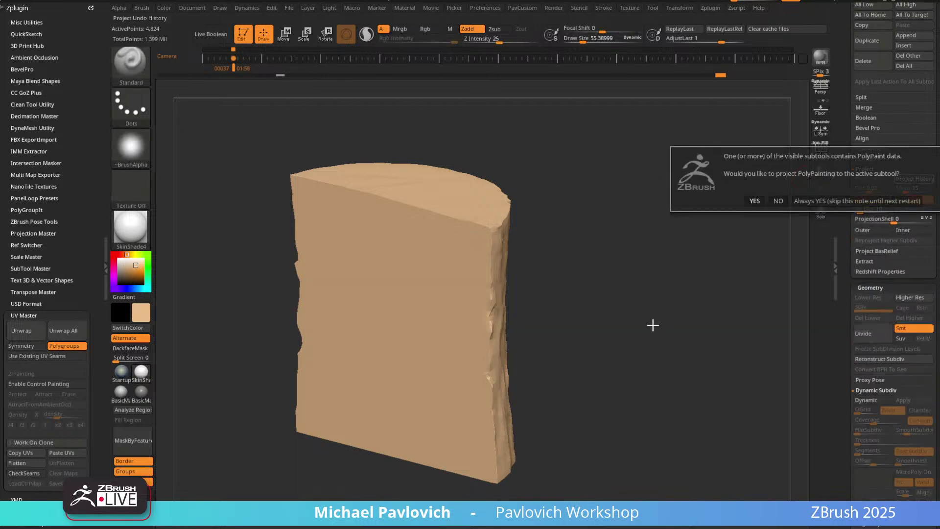
click(814, 203)
drag(655, 304, 520, 347)
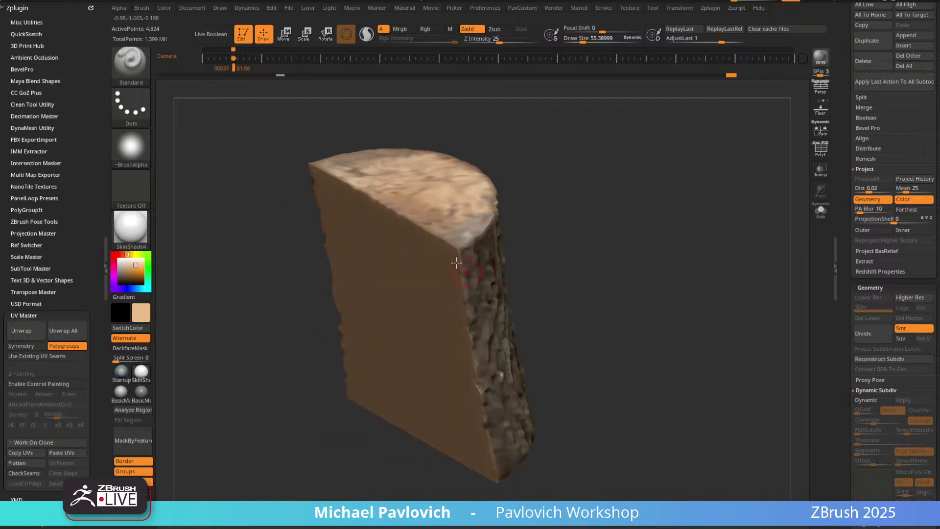
drag(620, 245, 549, 260)
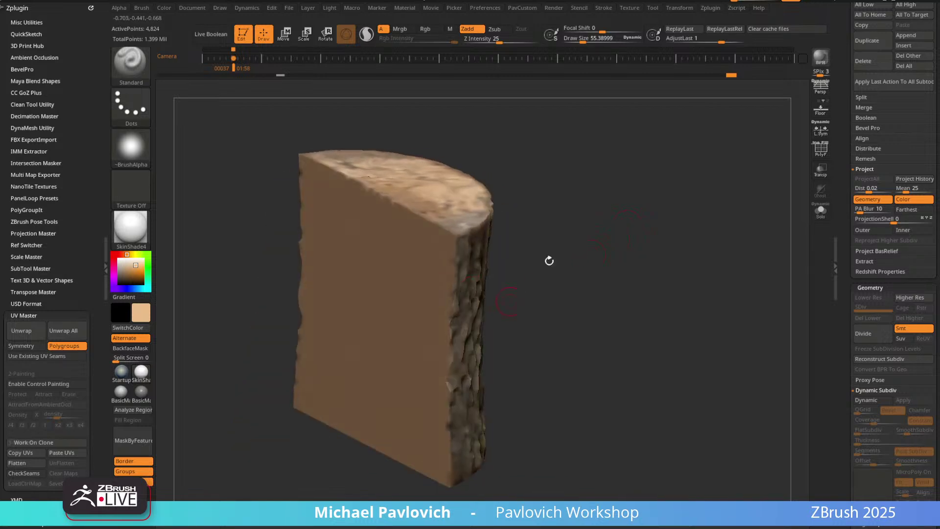
Subdivide the log up to level 4, projecting the history detail and color at each level.
key(d)
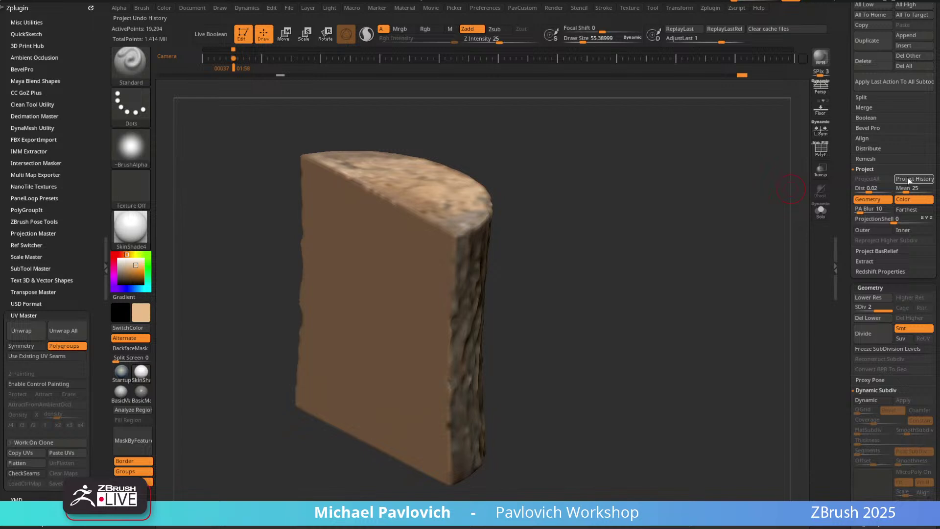
key(d)
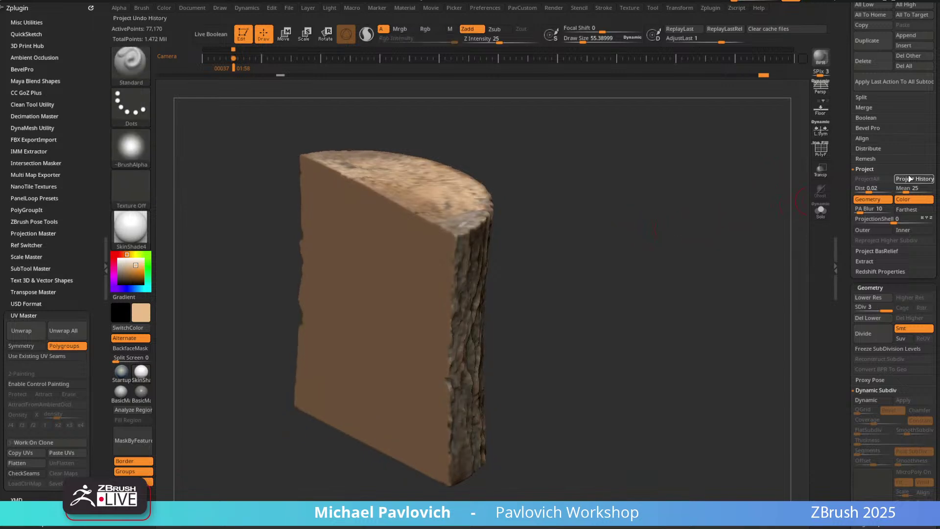
key(d)
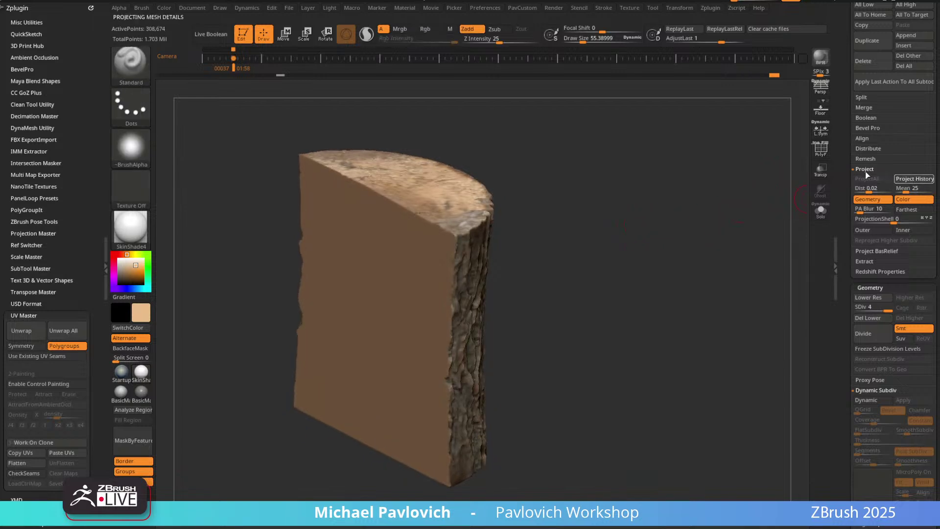
drag(598, 196, 588, 264)
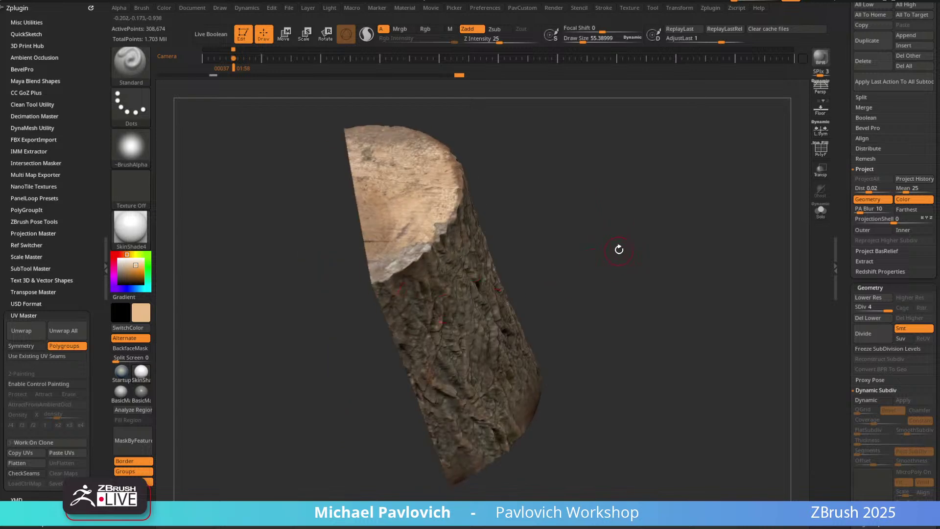
Subdivide the log to level 5, project the history detail again and check the result with its wireframe.
key(ctrl)
key(ctrl+d)
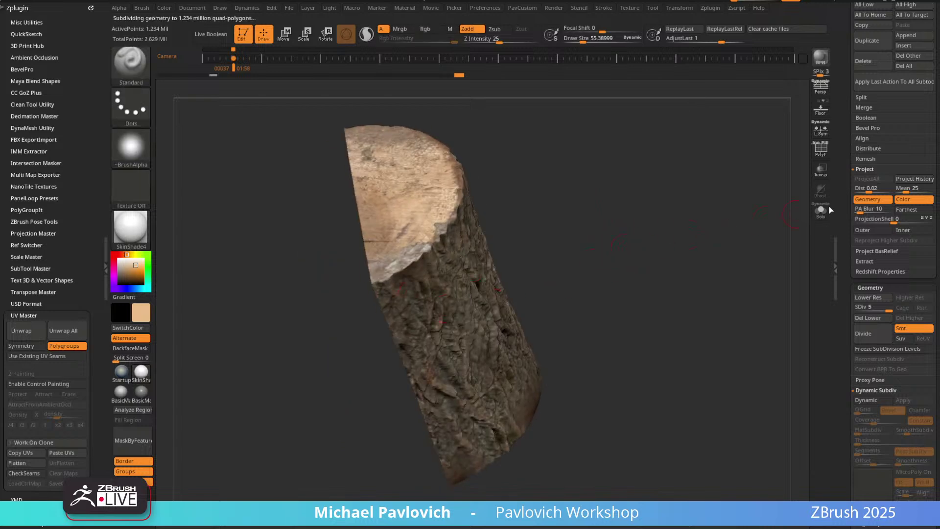
click(895, 180)
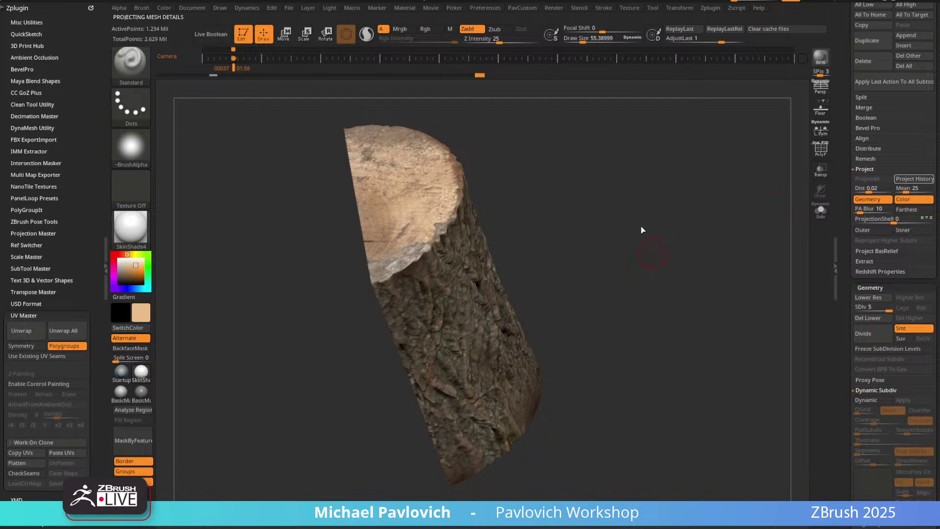
drag(642, 227, 466, 212)
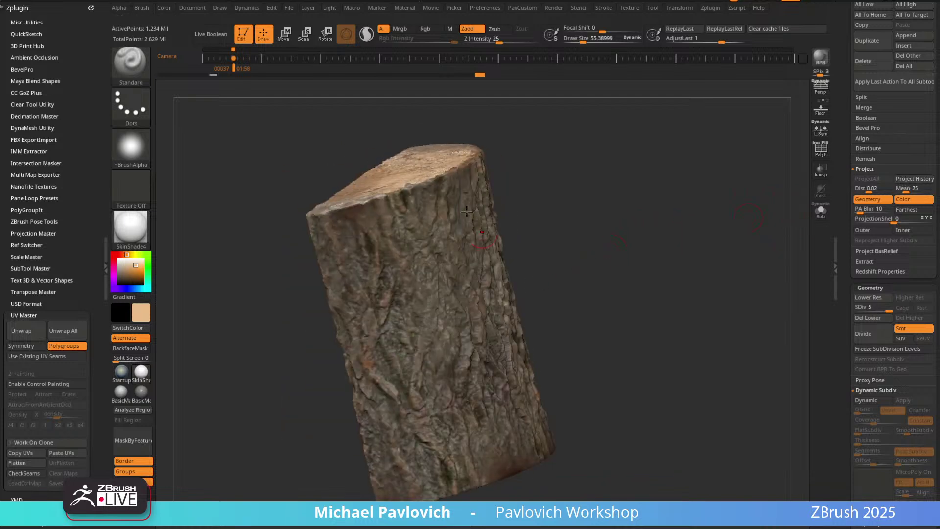
drag(535, 214, 755, 162)
click(817, 154)
drag(697, 204, 522, 242)
drag(642, 269, 706, 218)
click(819, 149)
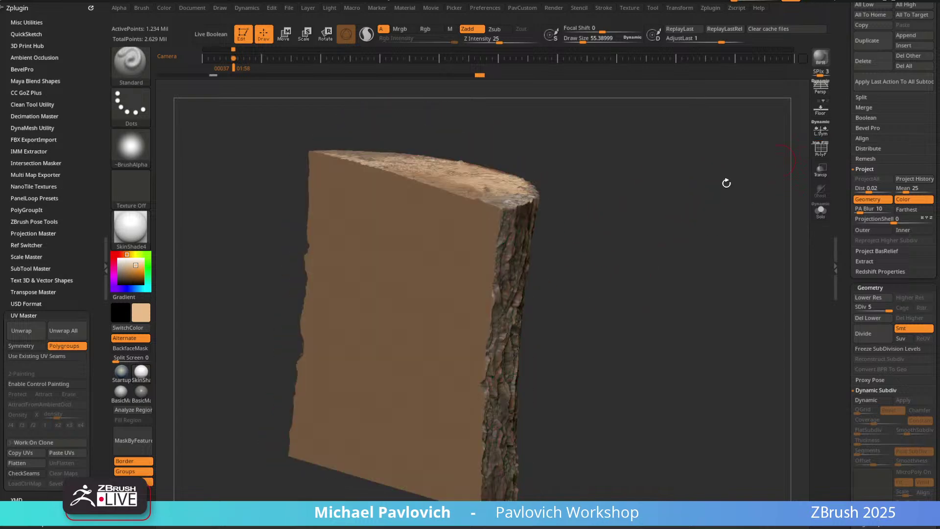
Set the Standard brush's draw size to about 27 and examine the end-grain crack at the cut-face border.
mouse_move(664, 188)
mouse_down()
mouse_move(644, 237)
mouse_move(651, 204)
mouse_move(674, 189)
mouse_move(662, 205)
mouse_move(675, 203)
mouse_move(592, 262)
mouse_move(686, 214)
mouse_move(661, 214)
mouse_move(644, 240)
mouse_up()
key(s)
key(s)
key(s)
drag(505, 360, 488, 363)
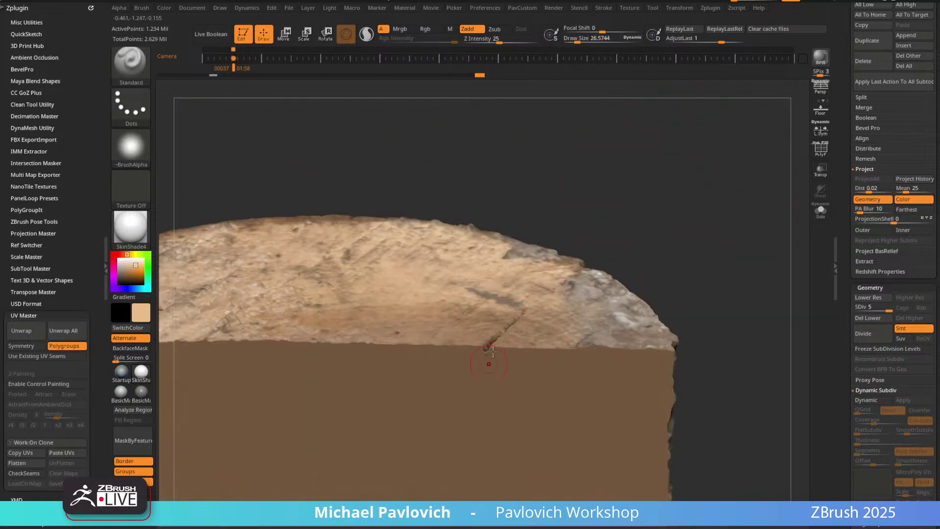
mouse_move(674, 230)
shift+mouse_down()
mouse_move(651, 211)
mouse_move(693, 235)
mouse_move(668, 218)
mouse_move(658, 248)
shift+mouse_up()
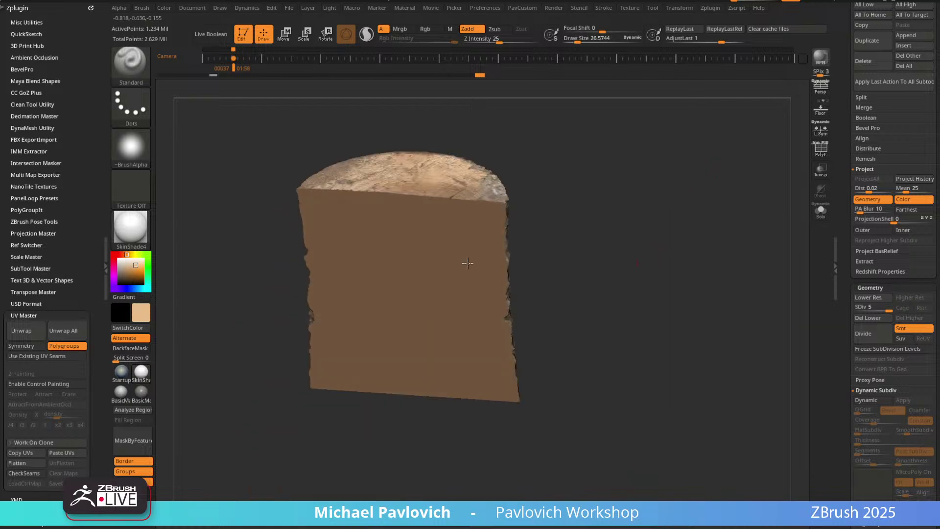
Isolate the cut face's polygroup, grow its visible area by several polygon rings and expand the Visibility options.
ctrl+shift+click(448, 266)
drag(573, 208, 628, 226)
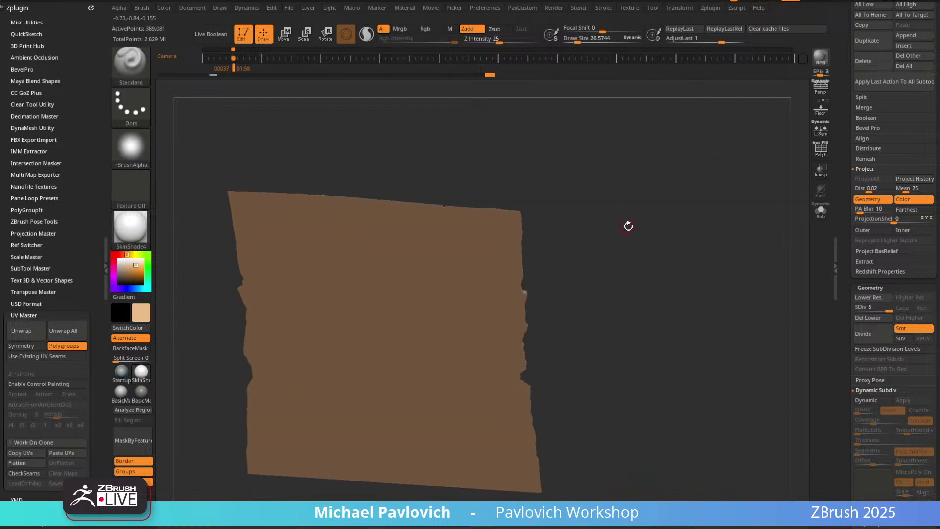
key(shift)
key(ctrl+shift+x)
key(ctrl+shift+x)
key(ctrl+shift+x)
key(ctrl+shift+x)
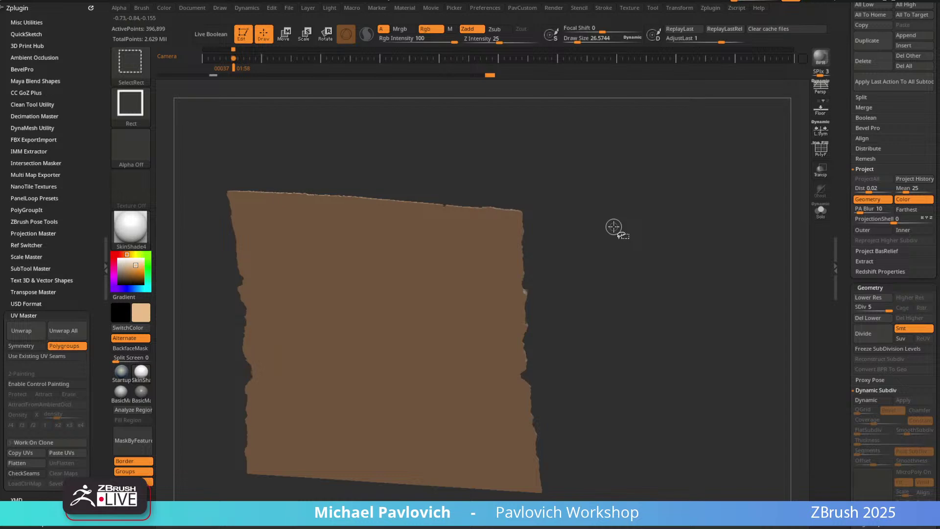
drag(844, 277, 843, 225)
scroll(843, 225, down, 10)
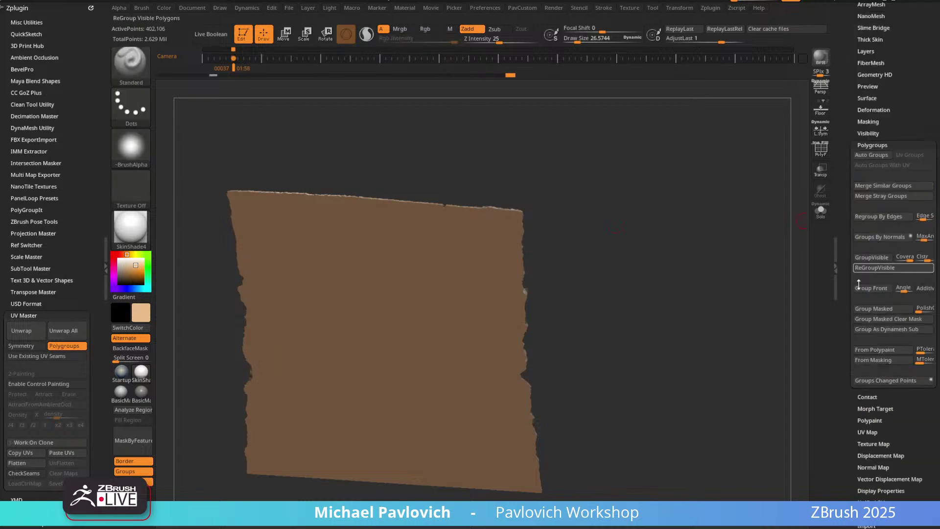
shift+click(867, 133)
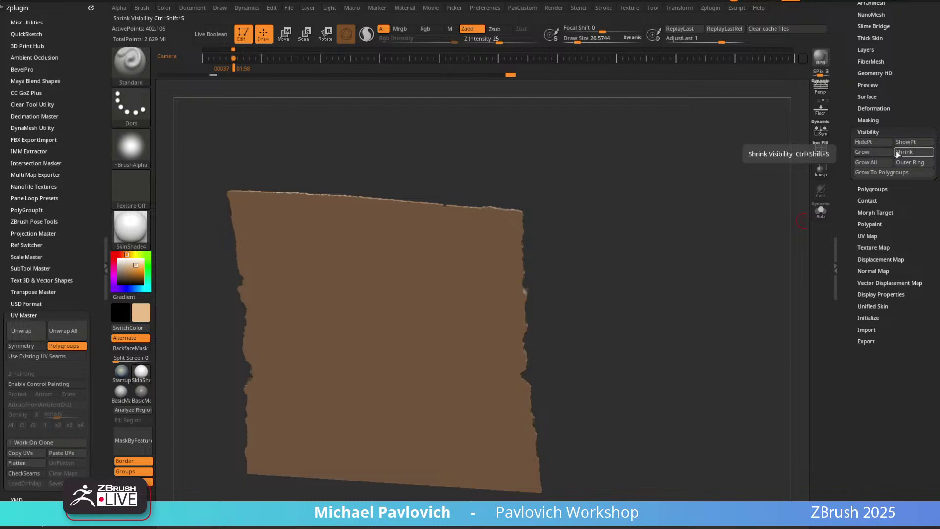
Isolate the cut face again, grow its visibility and inspect the wireframe before restoring the whole log.
drag(625, 226, 670, 193)
ctrl+shift+click(653, 239)
ctrl+shift+click(512, 278)
key(ctrl+shift+x)
key(ctrl+shift+x)
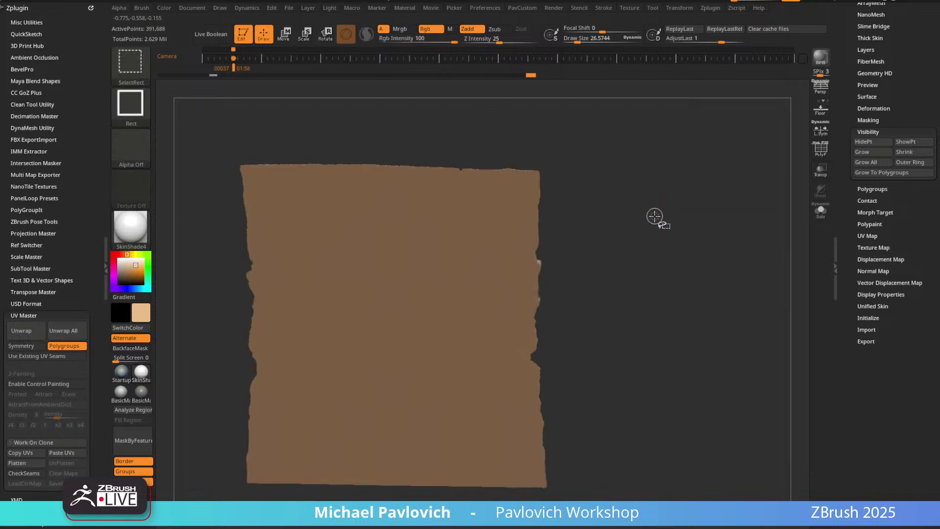
click(821, 150)
mouse_move(723, 213)
alt+mouse_down()
mouse_move(716, 186)
mouse_move(715, 208)
mouse_move(693, 210)
alt+mouse_up()
click(826, 144)
click(821, 150)
drag(720, 170, 707, 235)
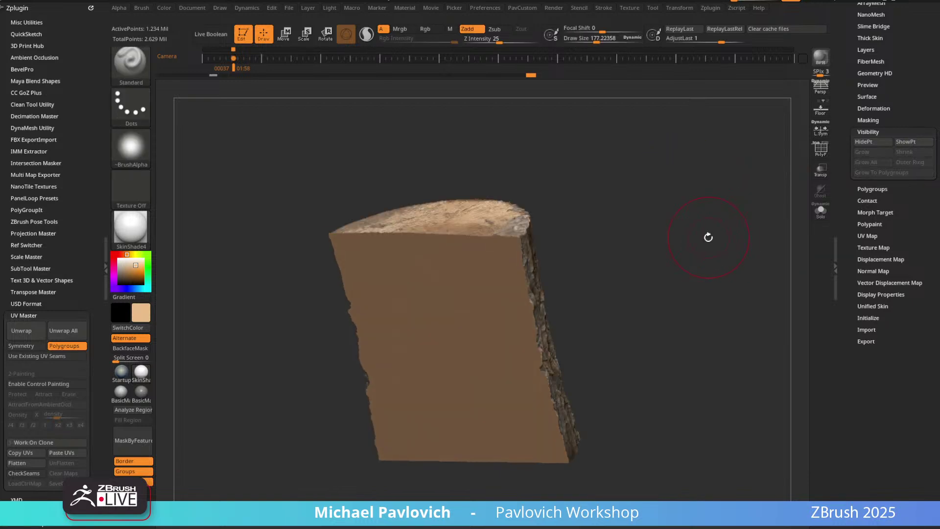
Try masking everything around the cut face, briefly isolate the face, and clear the mask.
key(w)
key(q)
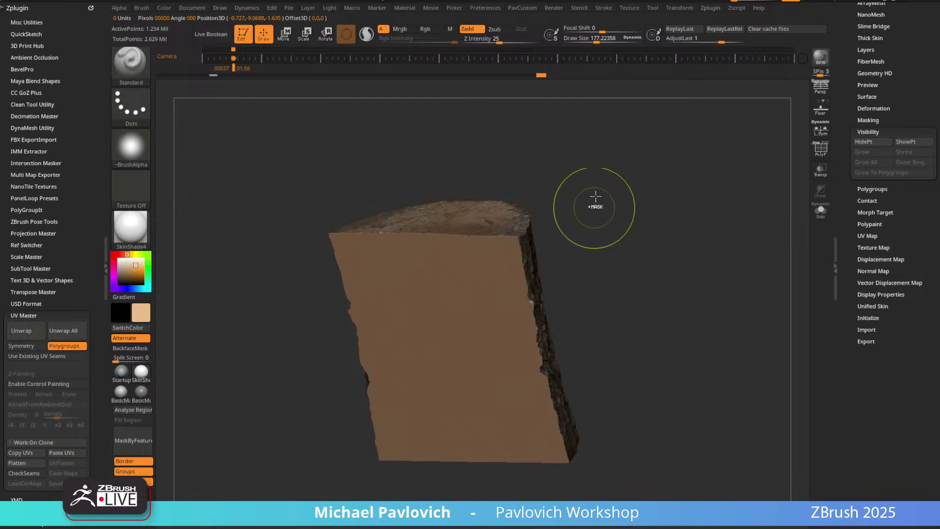
ctrl+shift+click(424, 317)
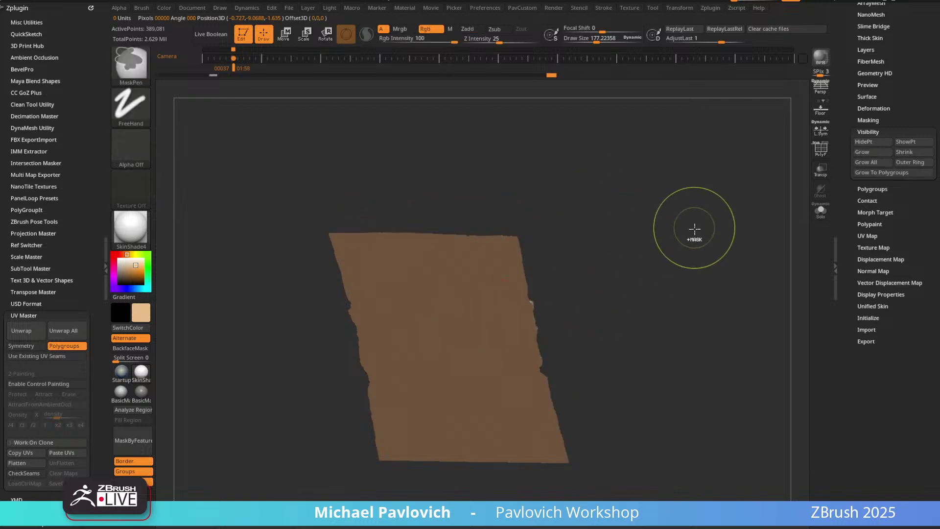
ctrl+shift+click(689, 216)
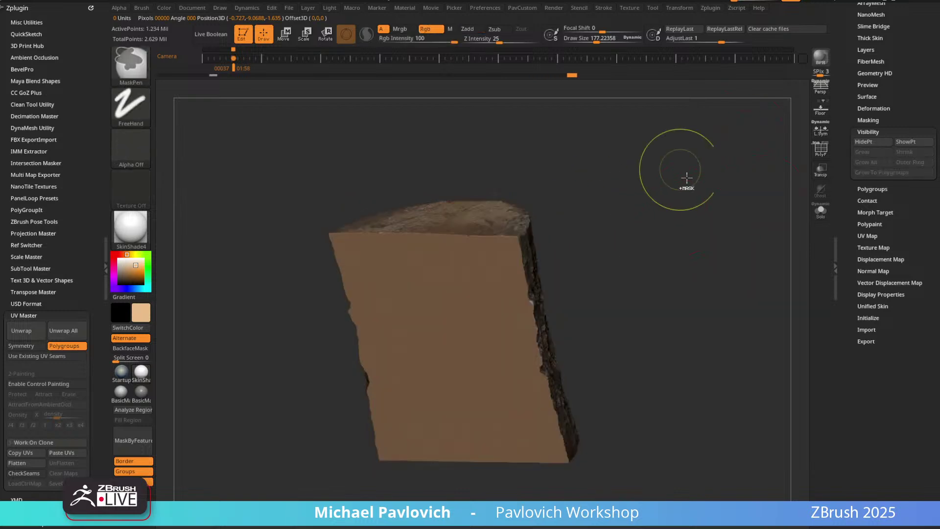
ctrl+drag(684, 177, 703, 200)
Mask every polygroup except the cut face and set the draw size to about 83.
key(w)
ctrl+click(468, 378)
key(q)
drag(663, 237, 632, 249)
key(s)
mouse_move(632, 243)
mouse_down()
mouse_move(651, 243)
mouse_move(642, 238)
mouse_move(661, 216)
mouse_up()
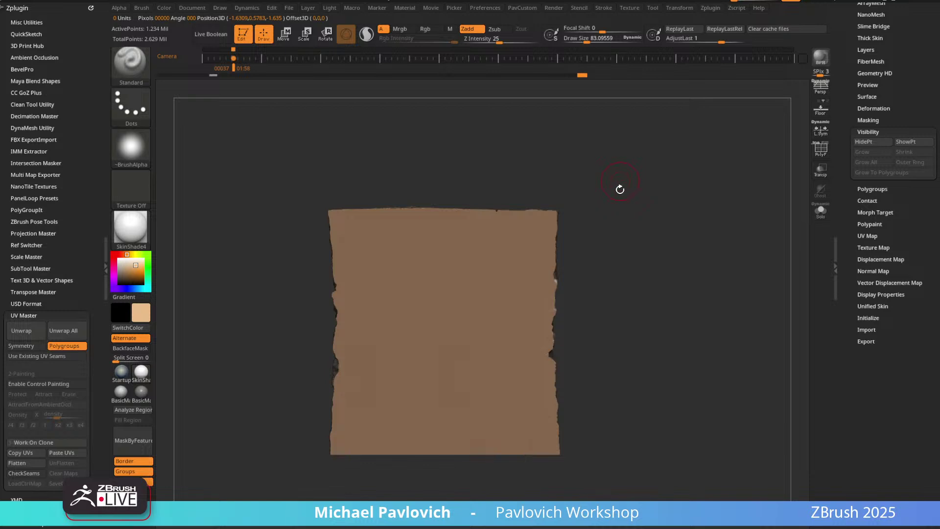
Browse the Lightbox texture library for a wood image suited to the cut face.
key(comma)
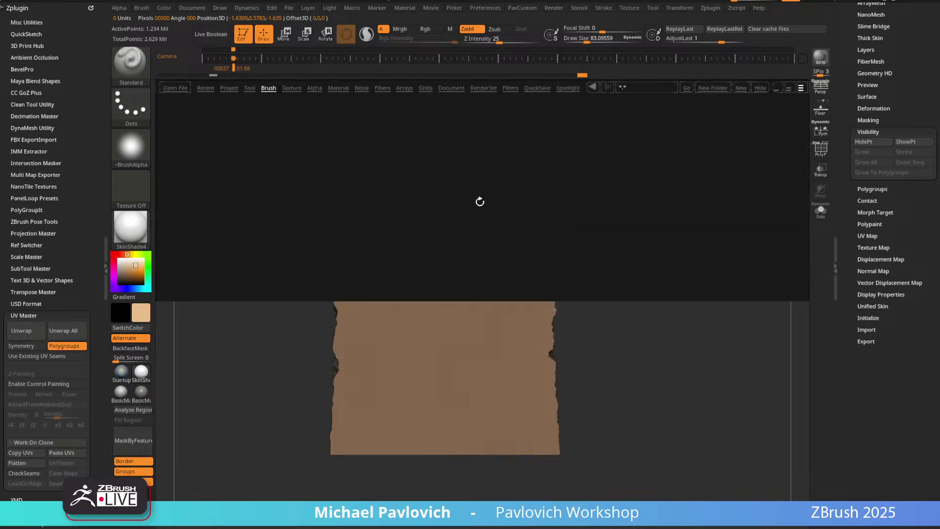
click(294, 89)
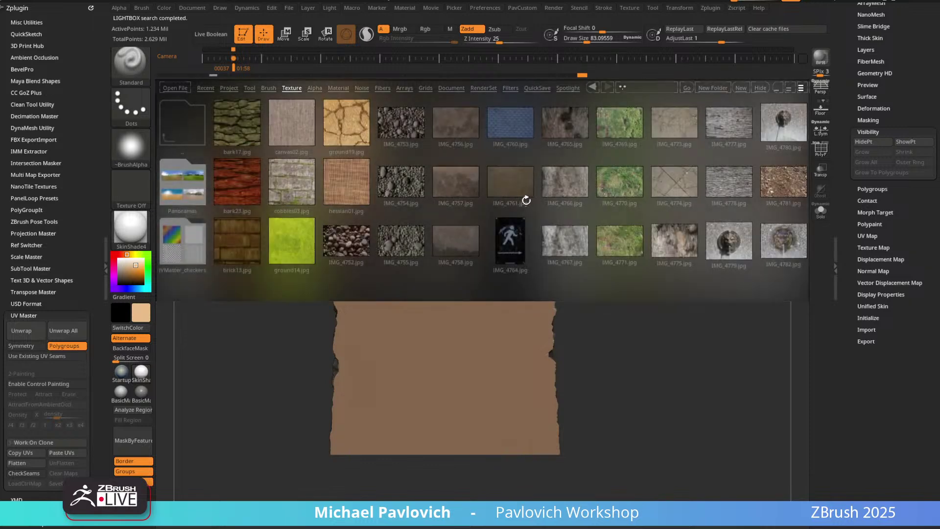
scroll(563, 211, down, 5)
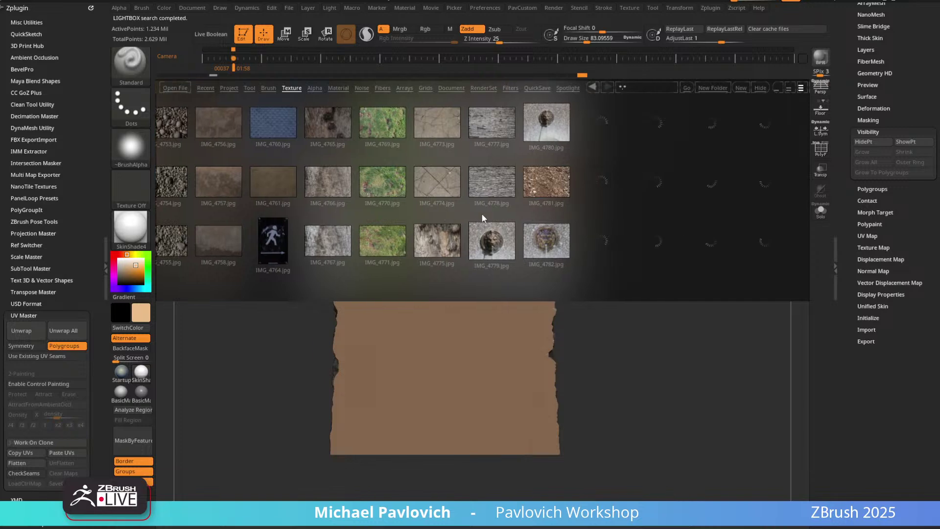
scroll(524, 219, down, 4)
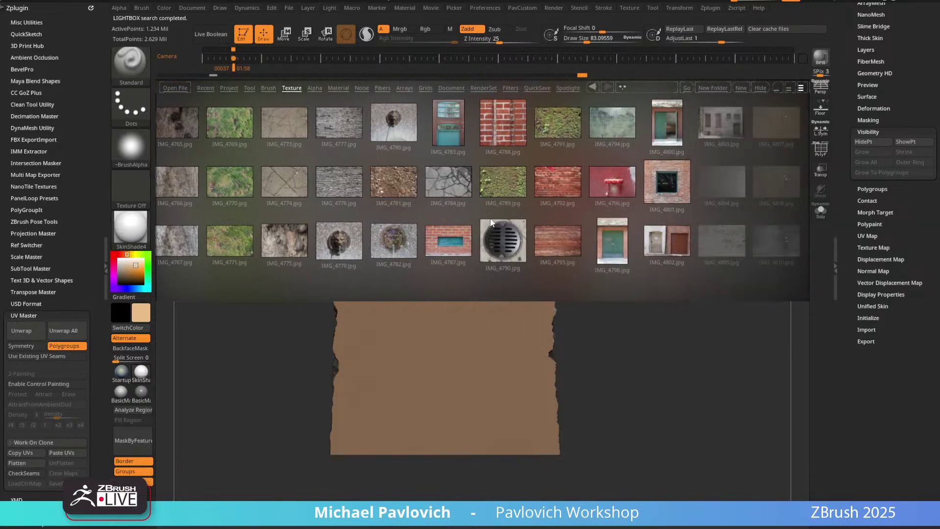
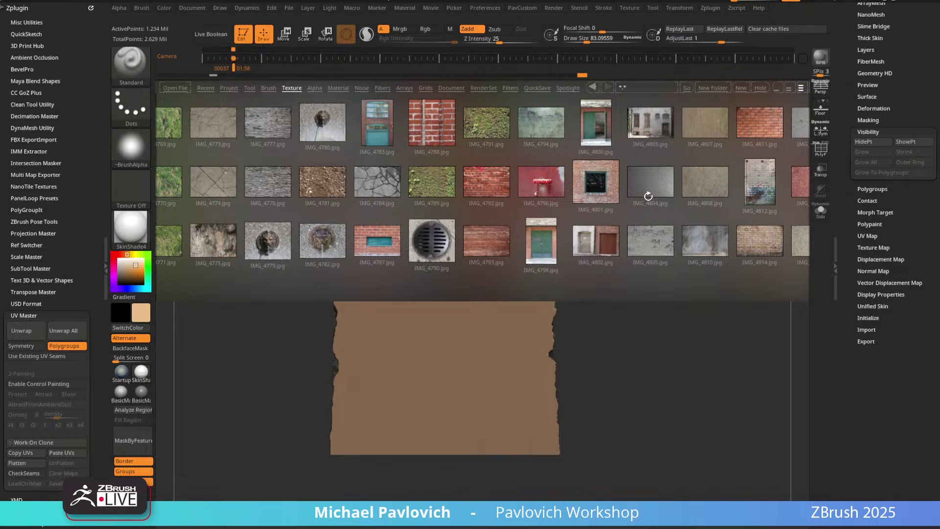
scroll(654, 203, right, 3)
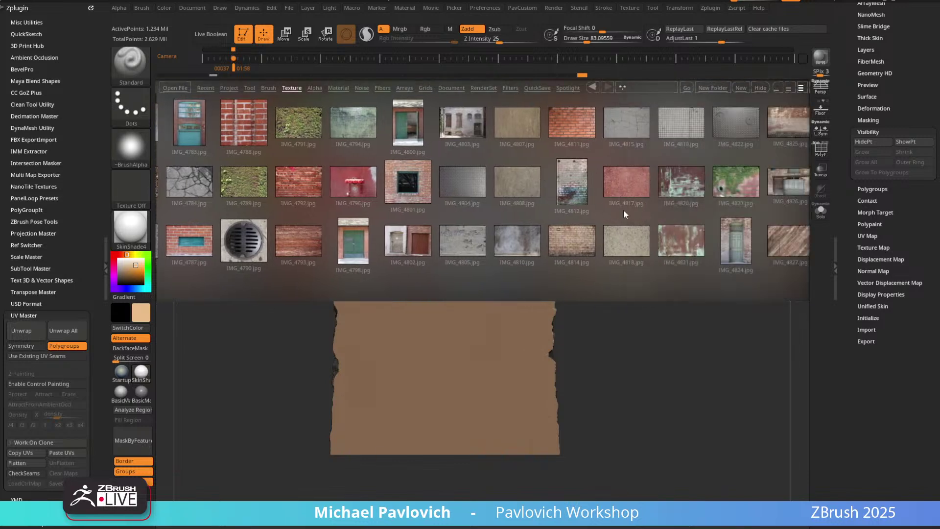
scroll(551, 212, right, 8)
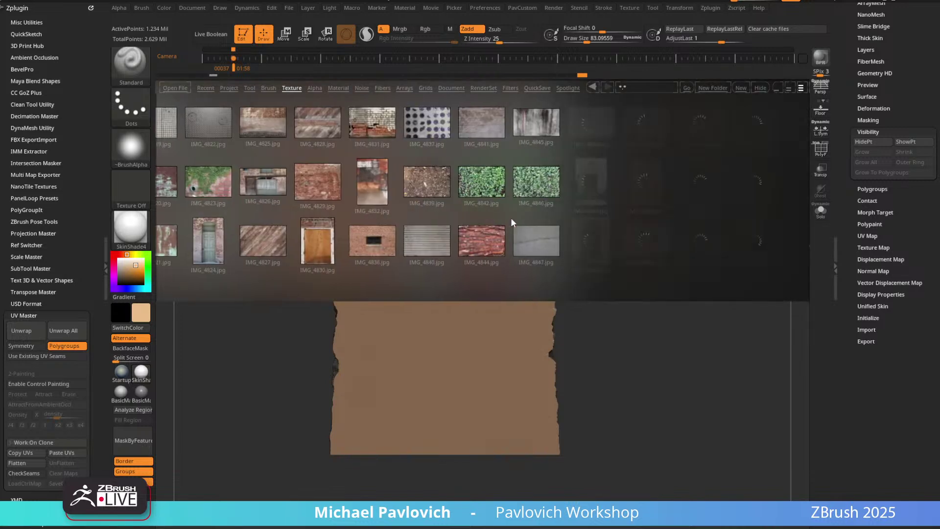
scroll(519, 219, right, 4)
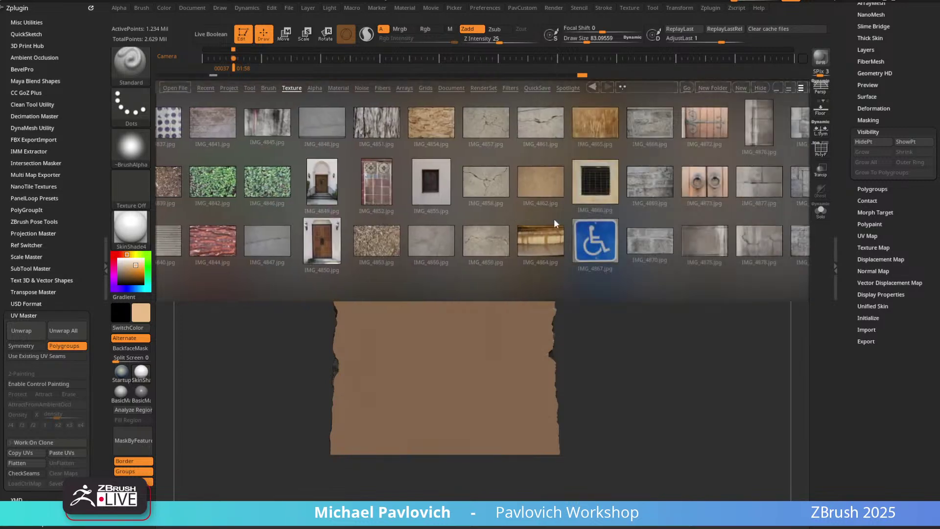
scroll(554, 219, right, 8)
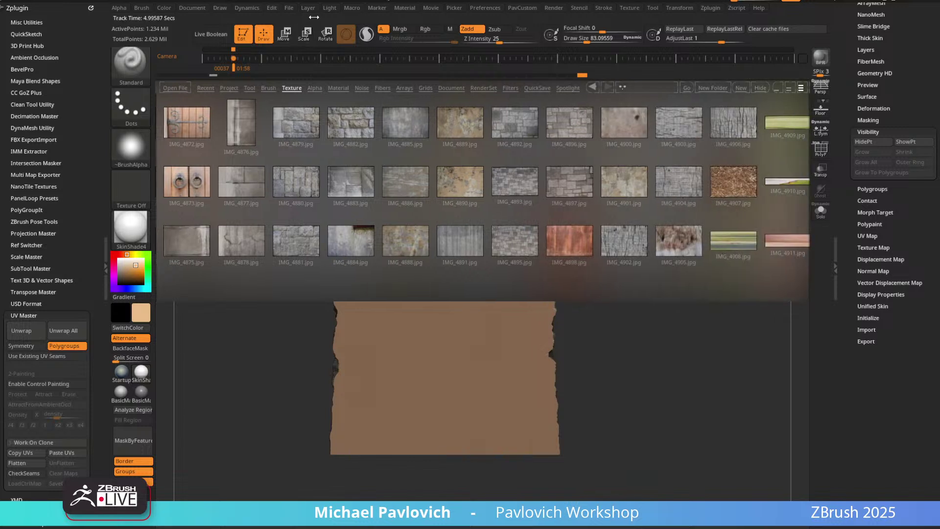
Switch to XMD ToolBox, search its textures for "wood" and load wood13 as the current texture.
click(288, 7)
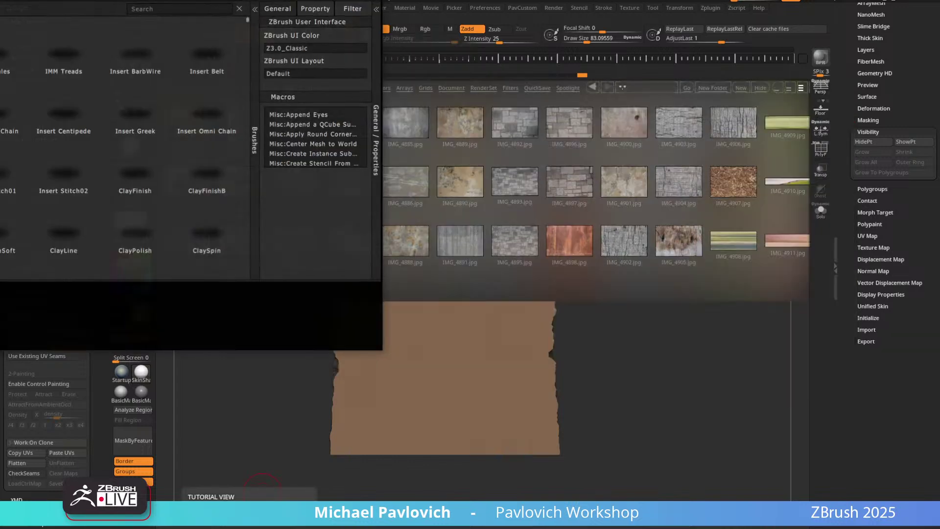
drag(151, 0, 535, 88)
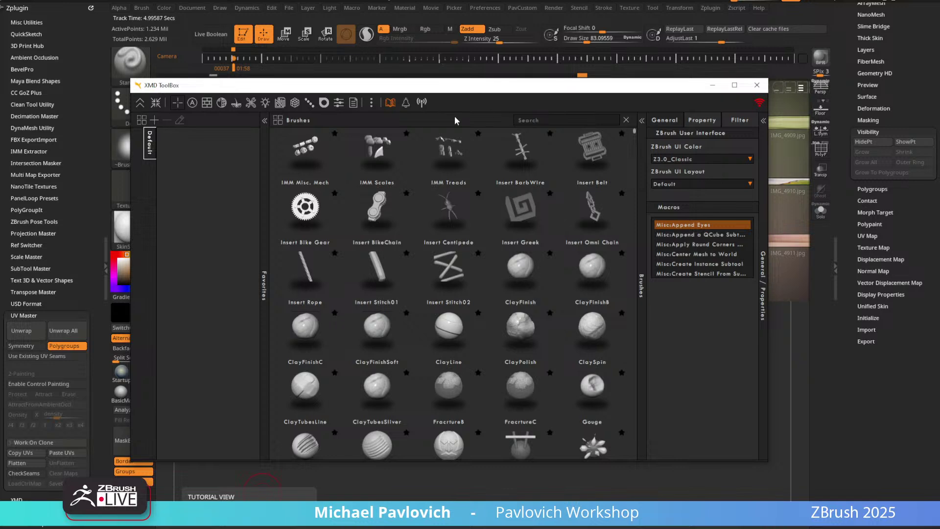
click(221, 104)
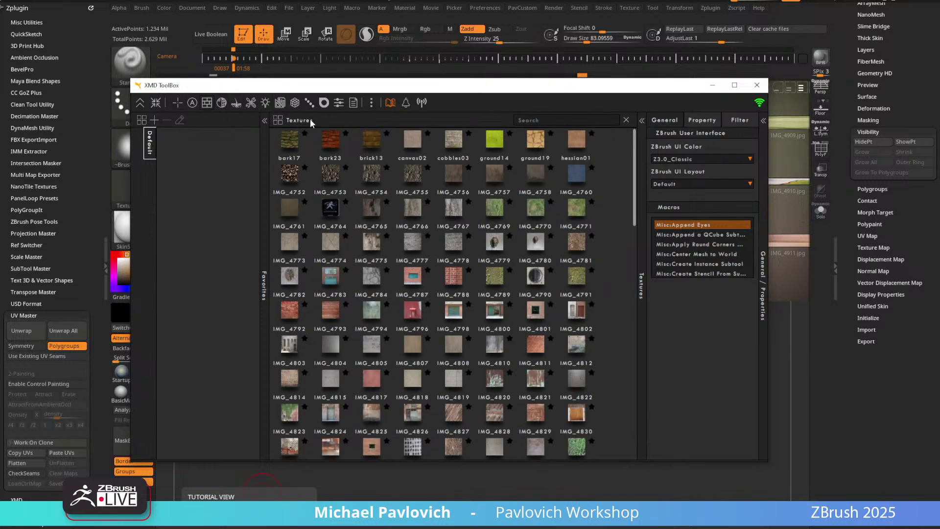
click(591, 118)
text(wood)
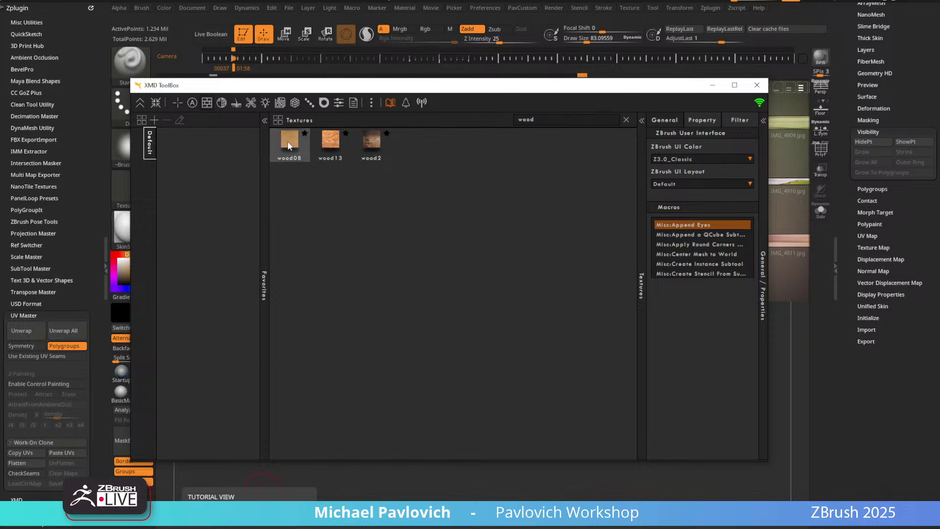
mouse_move(290, 145)
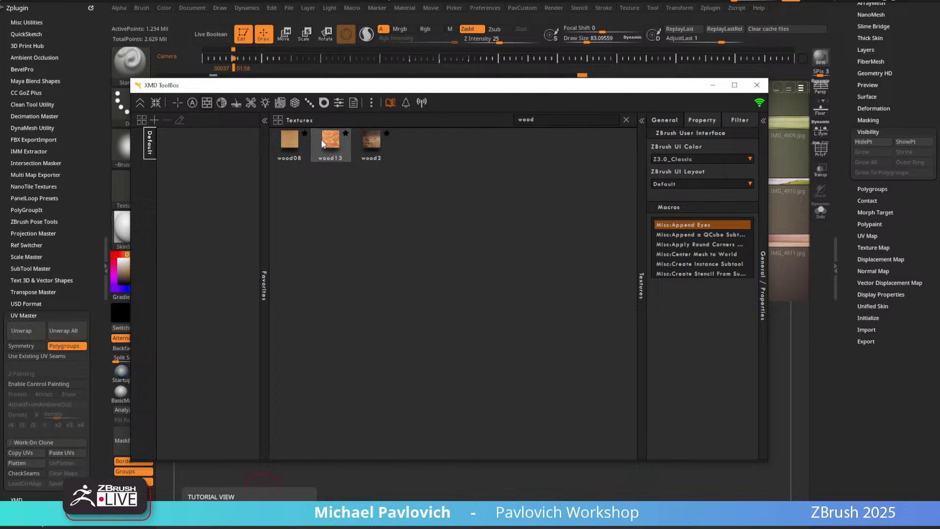
mouse_move(323, 143)
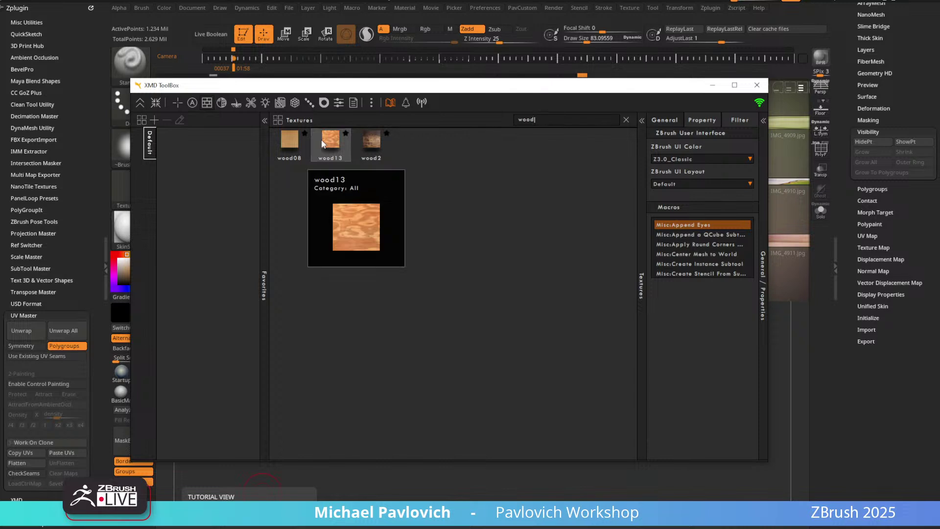
click(326, 143)
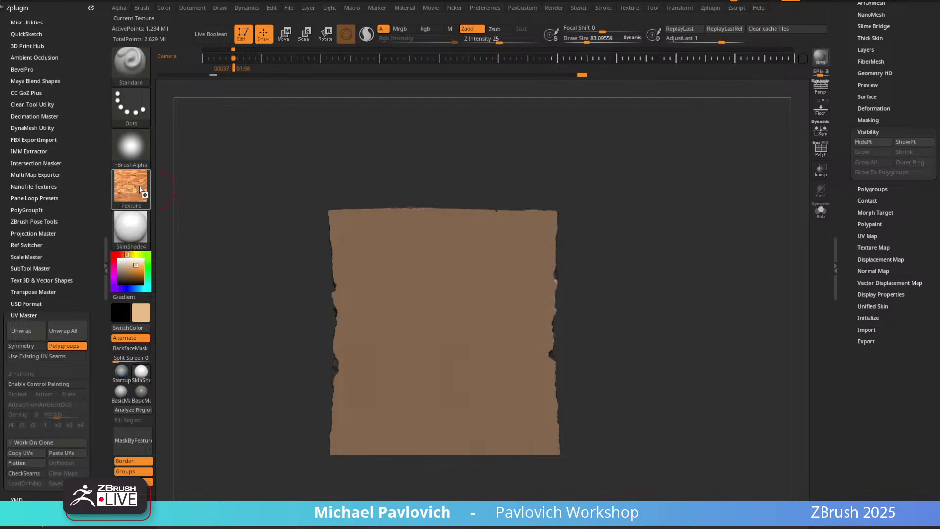
Turn the brush texture off and switch to the Standard_1 brush.
click(139, 188)
click(133, 111)
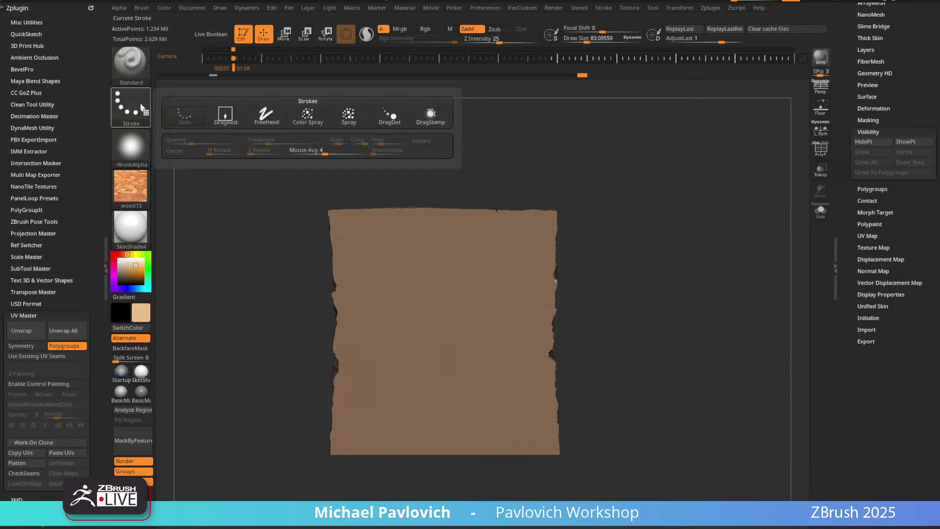
click(135, 184)
click(172, 192)
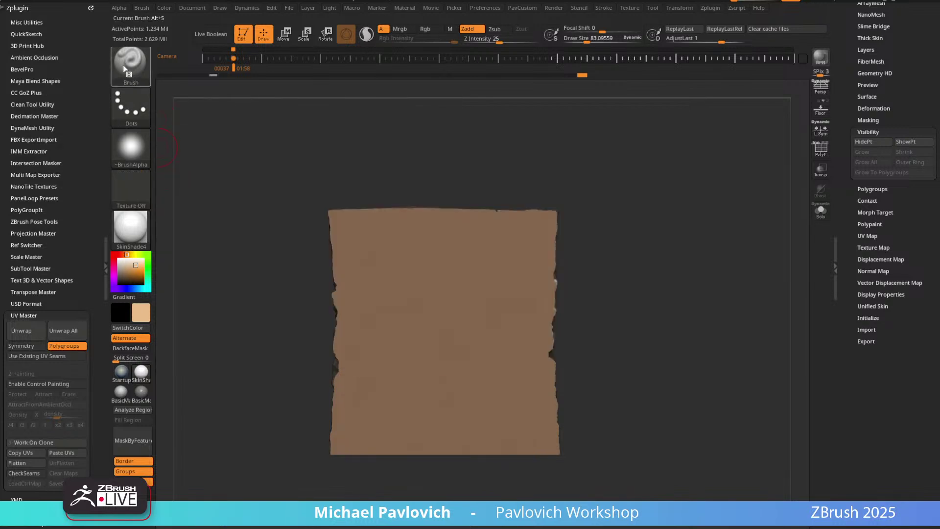
click(125, 68)
click(140, 70)
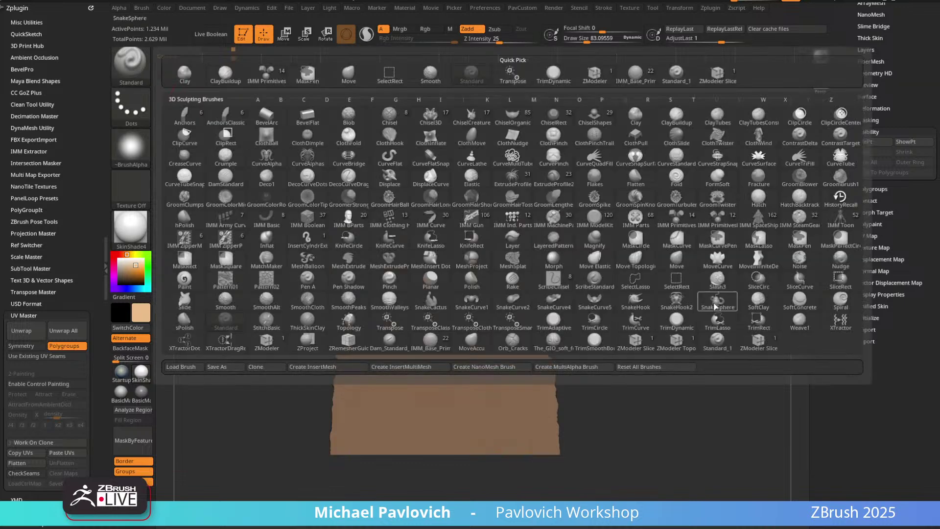
click(721, 343)
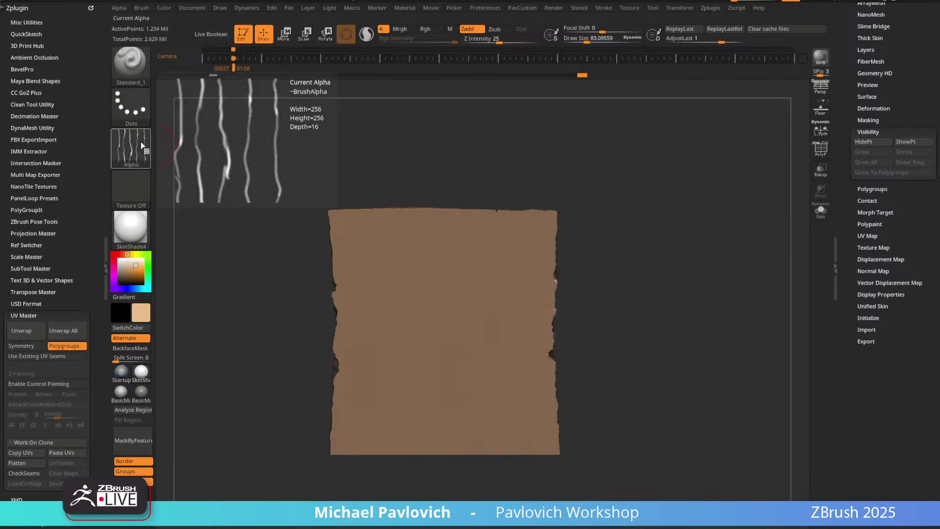
Set up the Paint brush with the DragRect stroke, no alpha and the wood13 texture.
key(b)
key(p)
key(a)
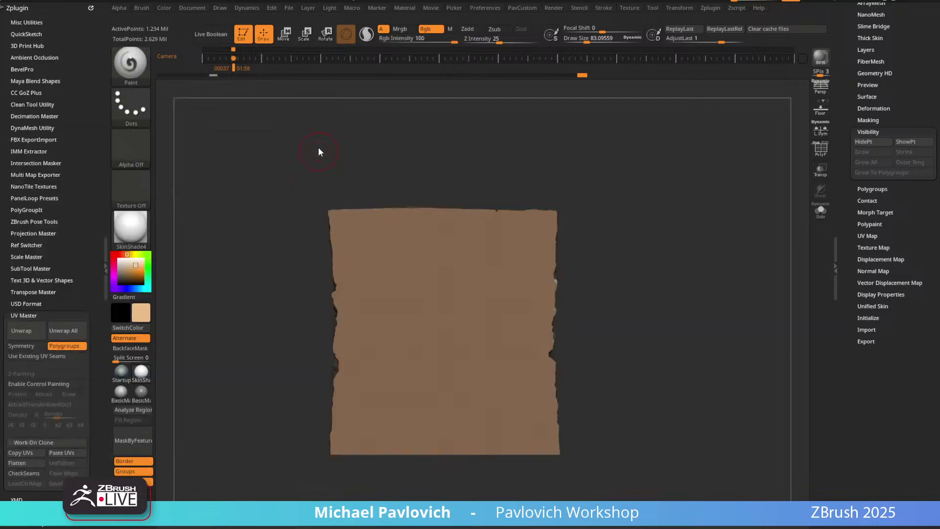
click(131, 105)
click(227, 117)
click(131, 147)
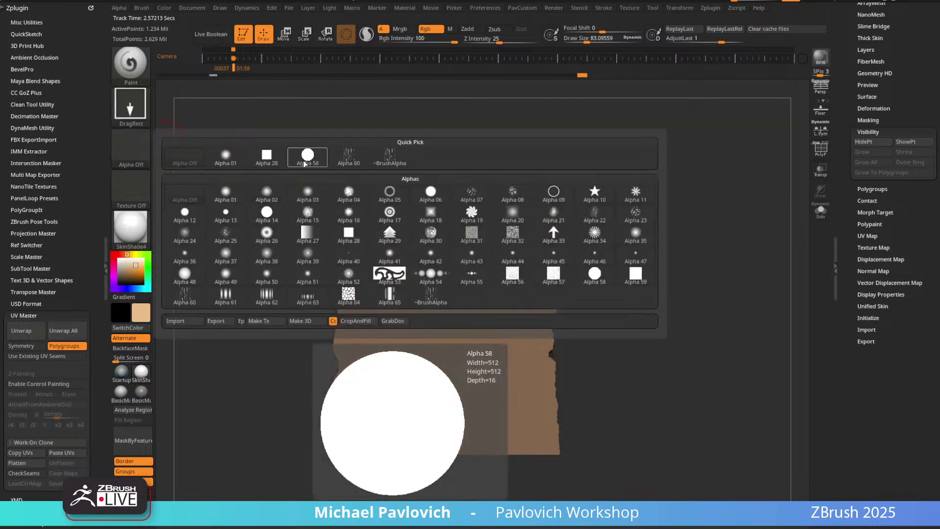
click(131, 188)
click(397, 200)
Try stamping the wood13 texture across the whole cut face, check it from an angle and undo it.
alt+drag(667, 285, 638, 225)
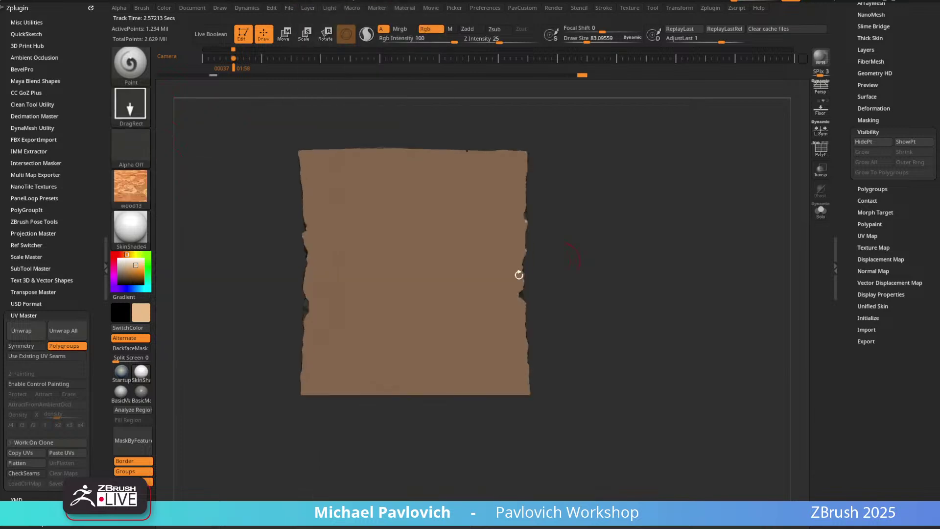
mouse_move(439, 287)
mouse_down()
mouse_move(439, 466)
mouse_move(448, 499)
mouse_up()
drag(644, 307, 631, 354)
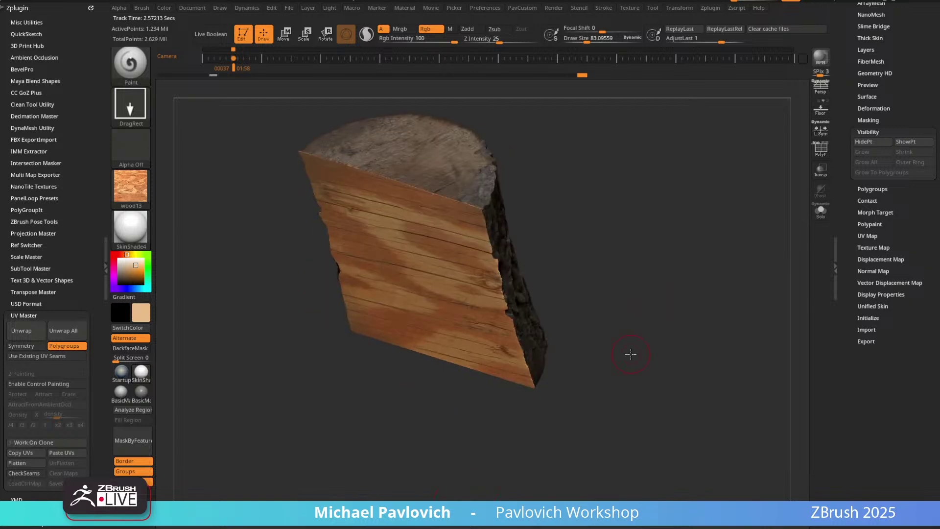
key(ctrl+z)
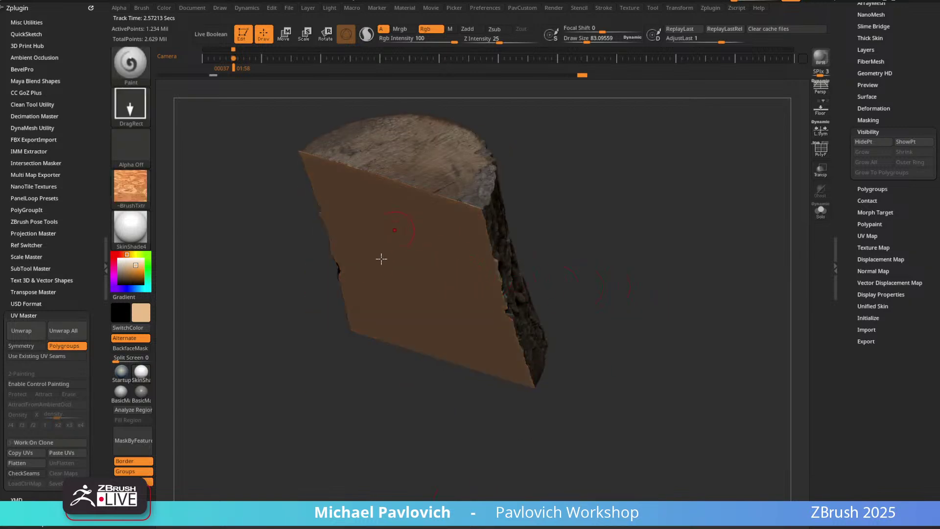
Stamp the wood13 texture across the whole cut face and compare the log with the log_008.jpg reference.
mouse_move(397, 251)
mouse_down()
mouse_move(446, 370)
mouse_move(260, 399)
mouse_move(294, 406)
mouse_move(145, 297)
mouse_up()
drag(684, 228, 635, 221)
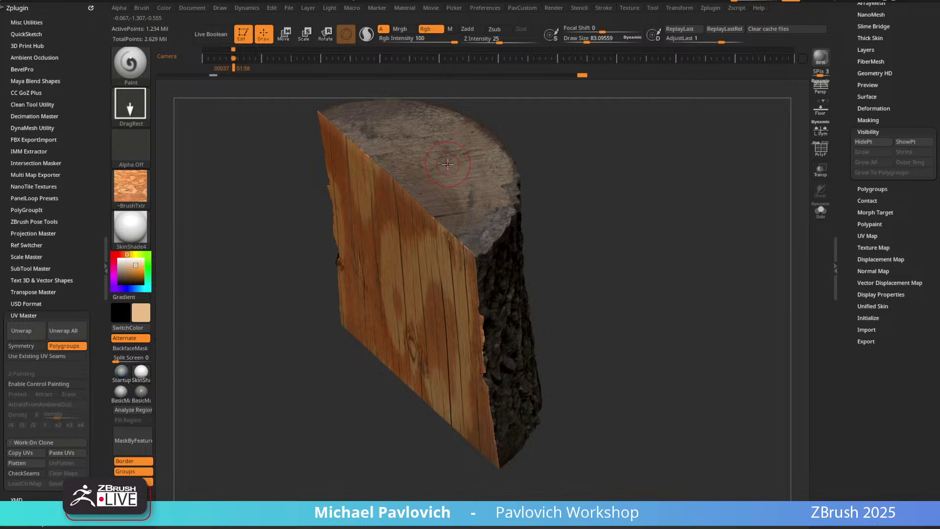
drag(937, 48, 337, 157)
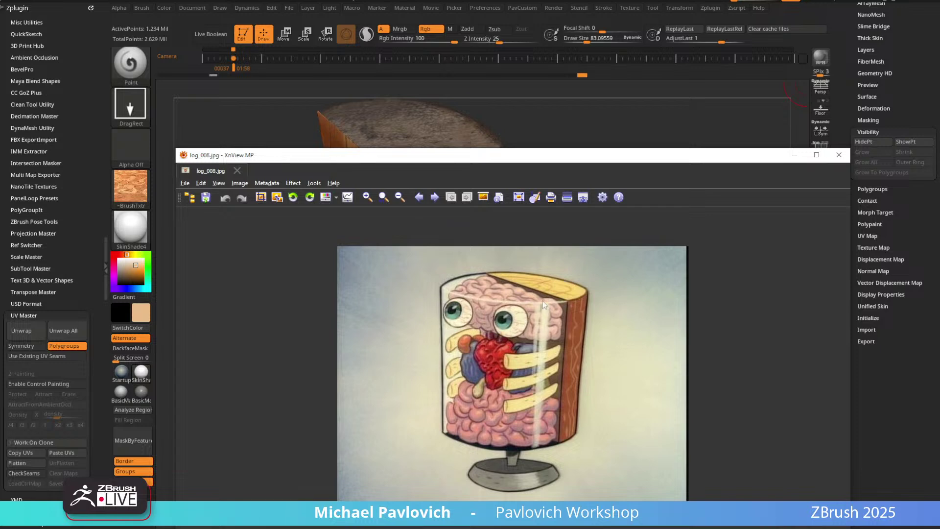
drag(504, 157, 939, 133)
drag(708, 189, 614, 187)
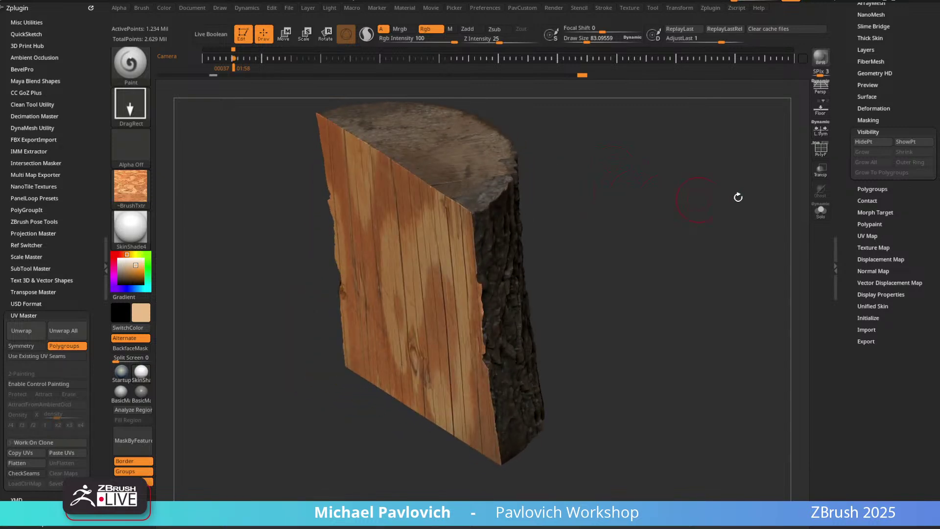
Clear the mask from the log and inspect the textured cut face.
click(868, 120)
click(867, 131)
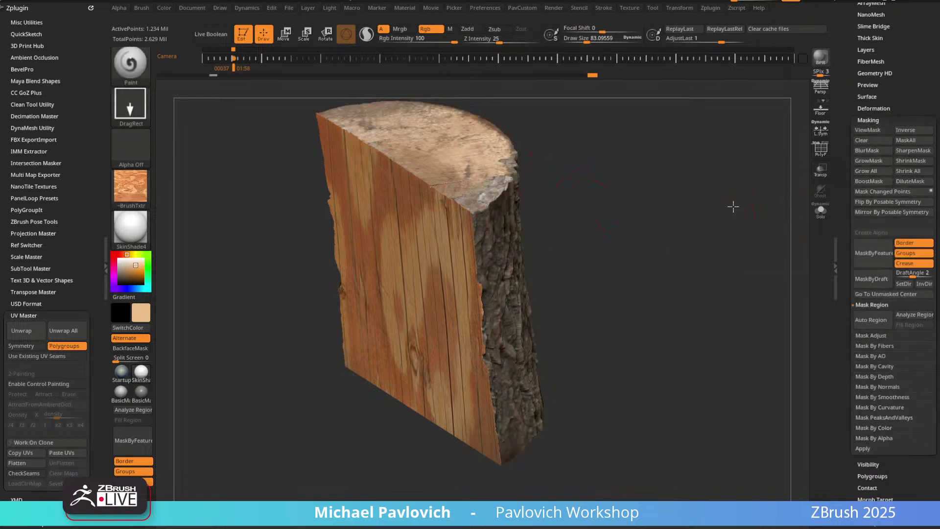
drag(733, 207, 538, 239)
shift+click(870, 119)
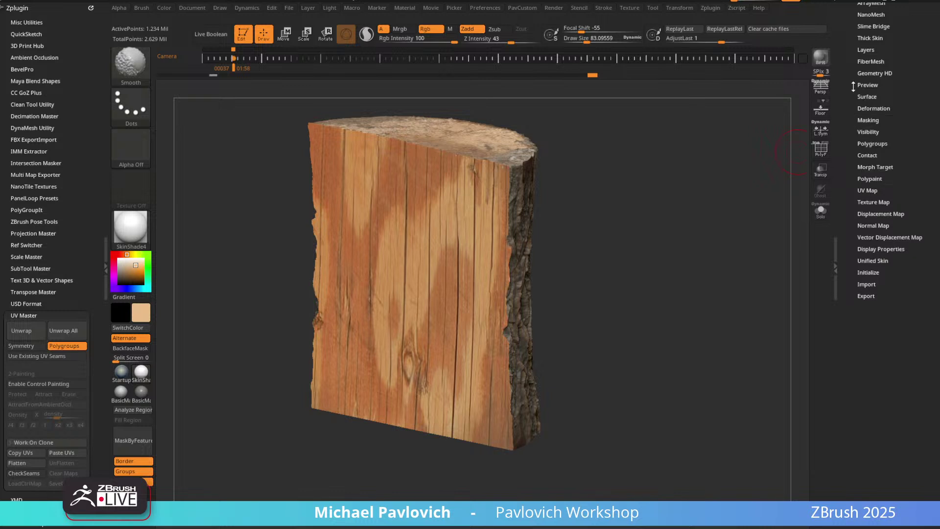
Open Adjust Colors for the log's polypaint and turn its preview towards the cut face.
scroll(850, 162, up, 5)
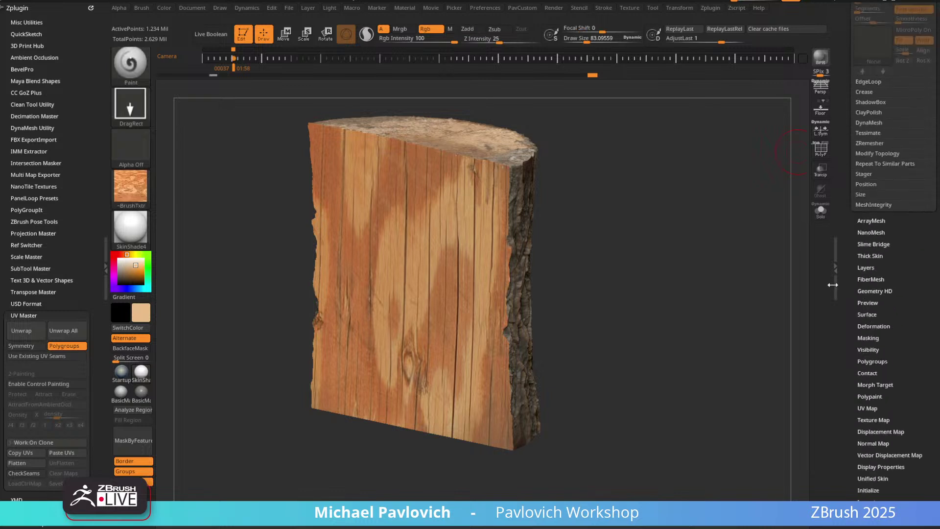
scroll(848, 285, up, 1)
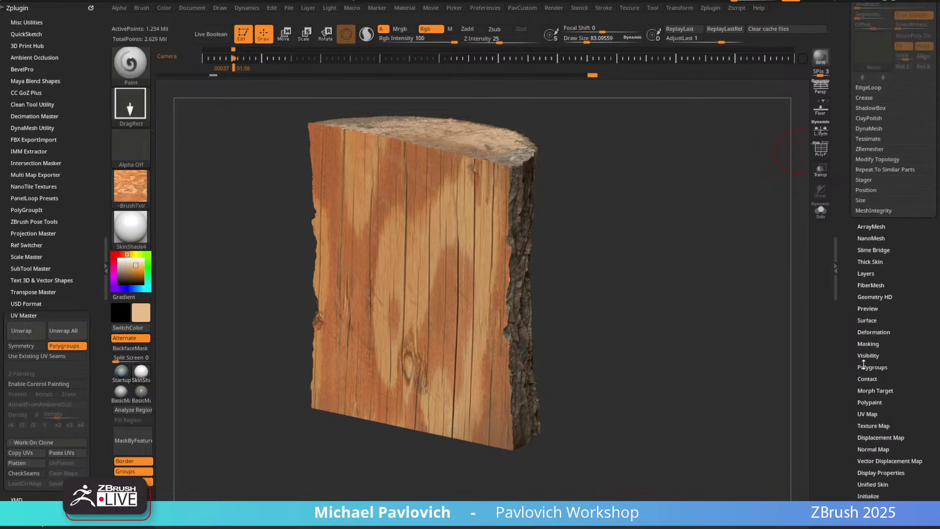
key(shift)
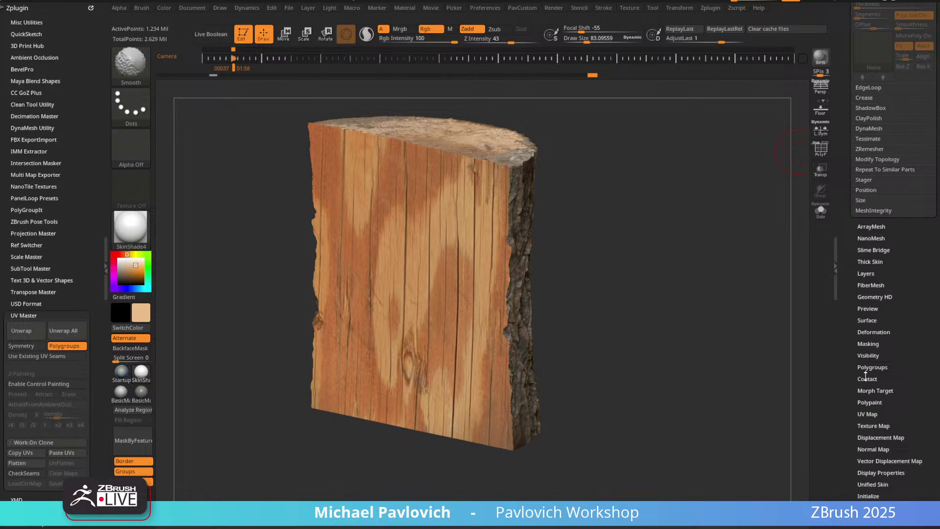
click(874, 402)
click(874, 384)
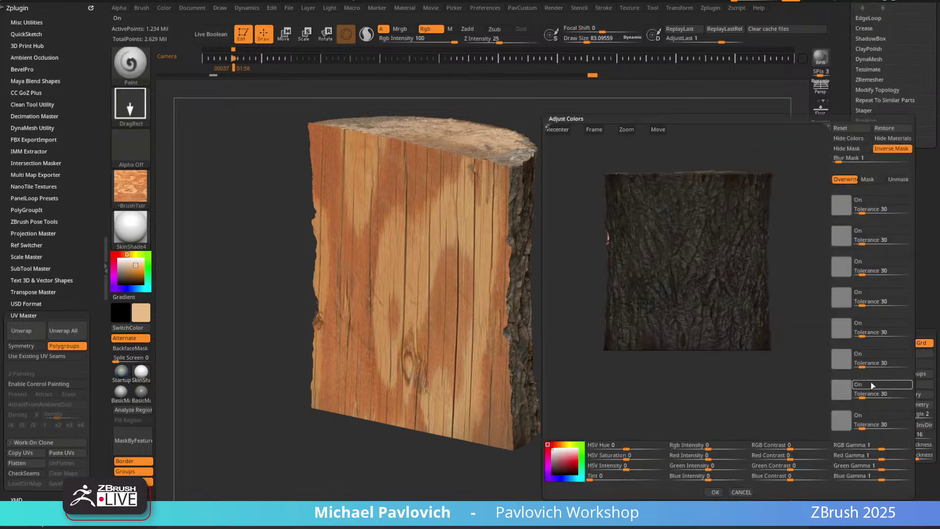
drag(745, 280, 695, 328)
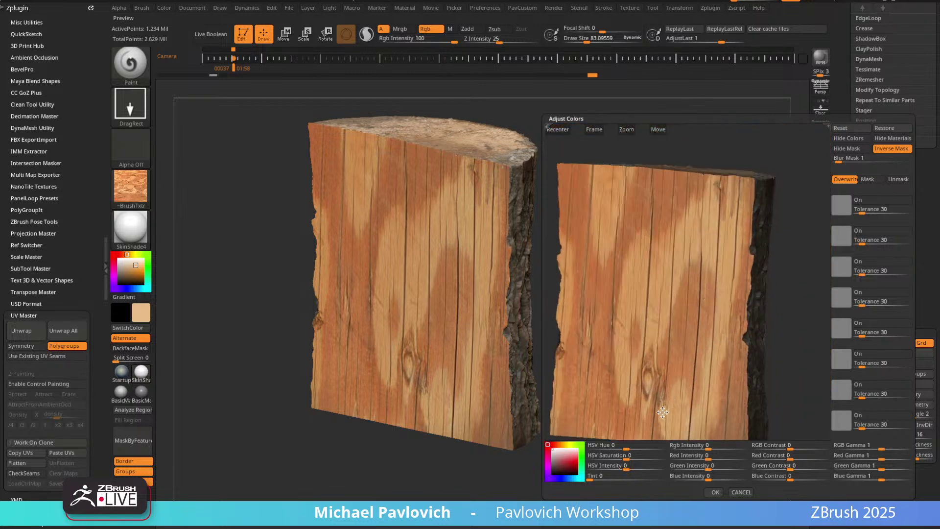
Set HSV Saturation to -0.22644 and HSV Hue to 0.00401 for the cut face, then accept the color adjustment.
drag(626, 460, 608, 459)
drag(657, 343, 664, 382)
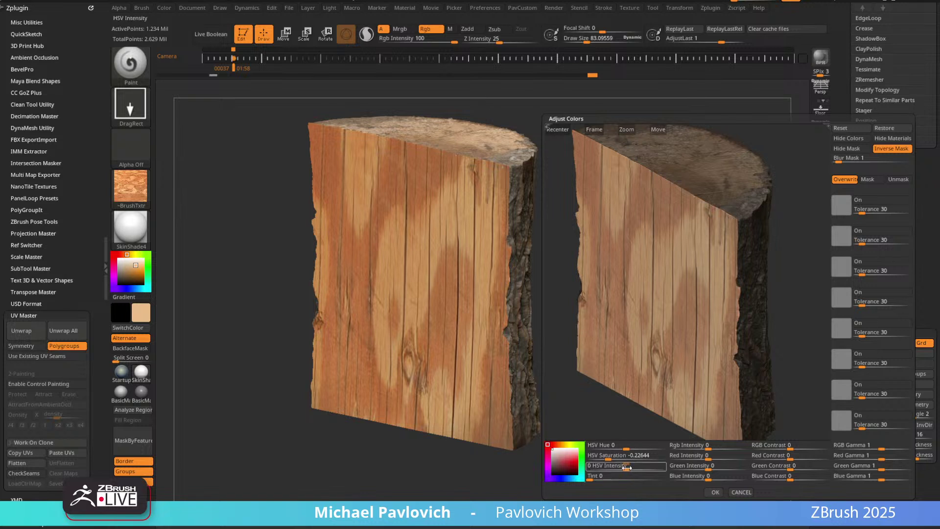
drag(627, 448, 631, 448)
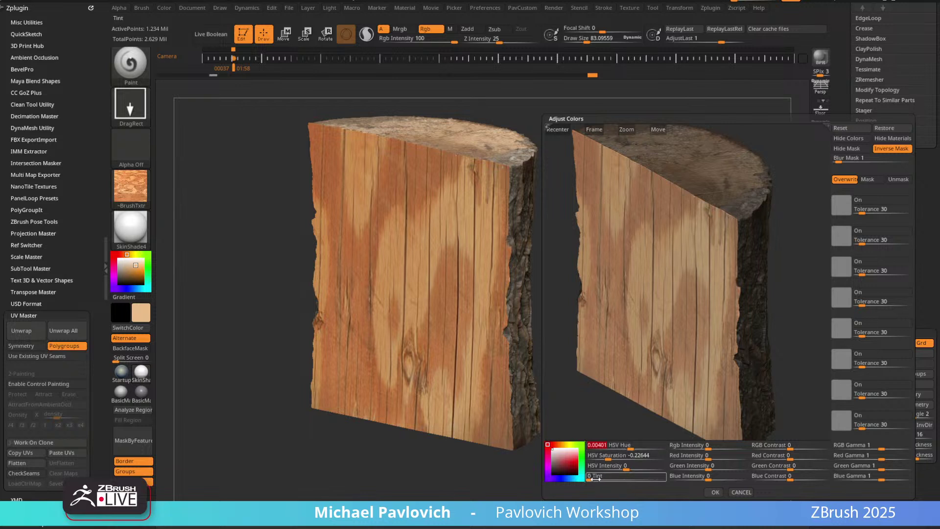
drag(712, 446, 711, 447)
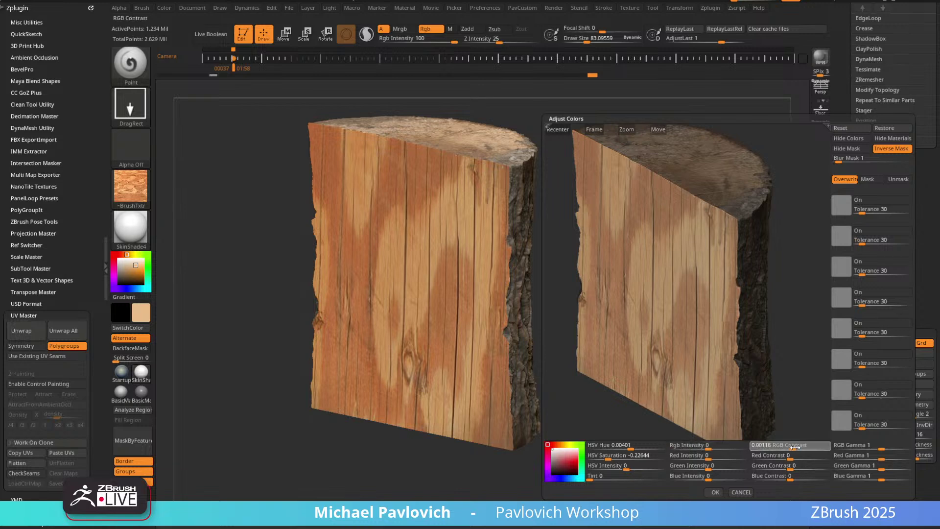
drag(789, 447, 789, 447)
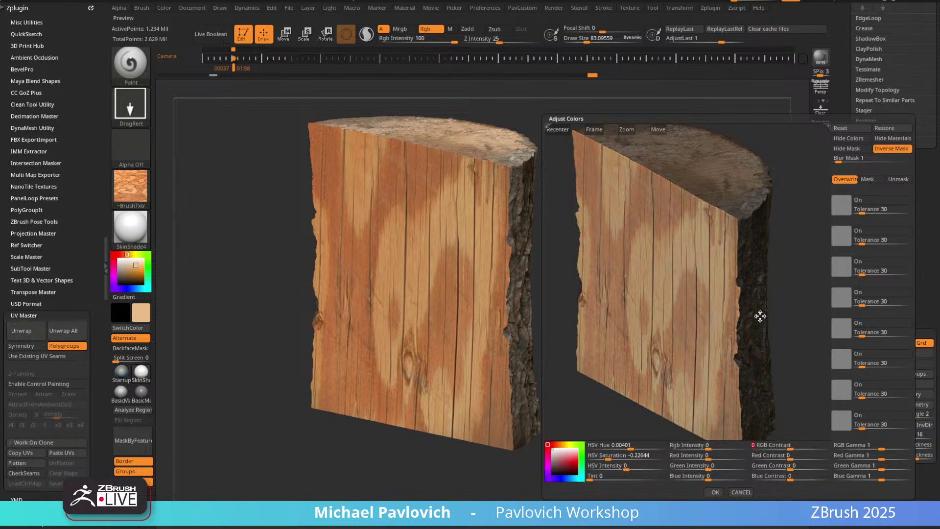
mouse_move(760, 314)
mouse_down()
mouse_move(766, 331)
mouse_move(767, 321)
mouse_up()
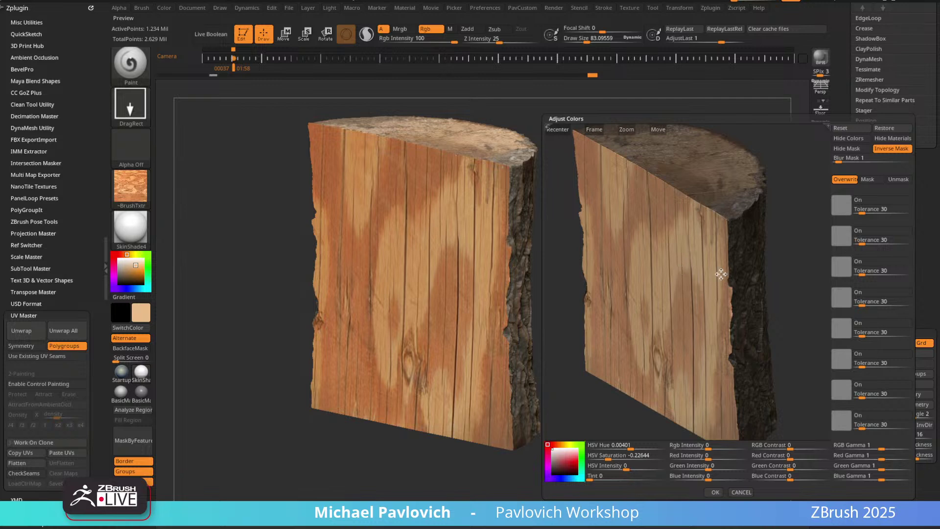
click(714, 493)
drag(679, 362, 714, 329)
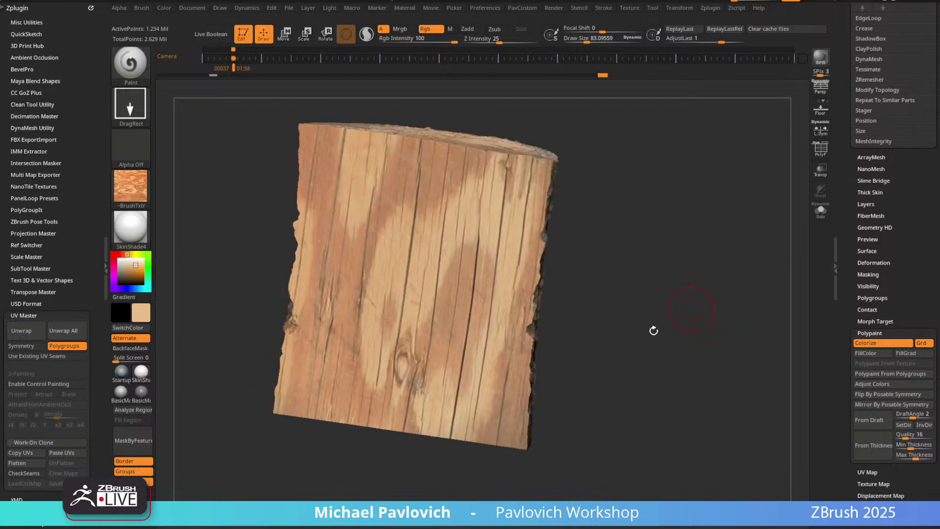
drag(632, 271, 658, 300)
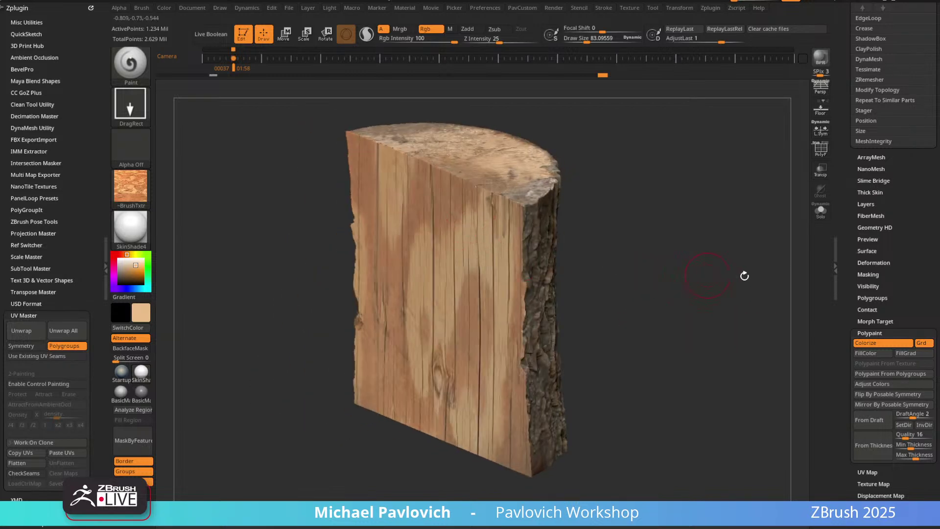
Turn off the wood texture on the Paint brush.
drag(847, 204, 848, 384)
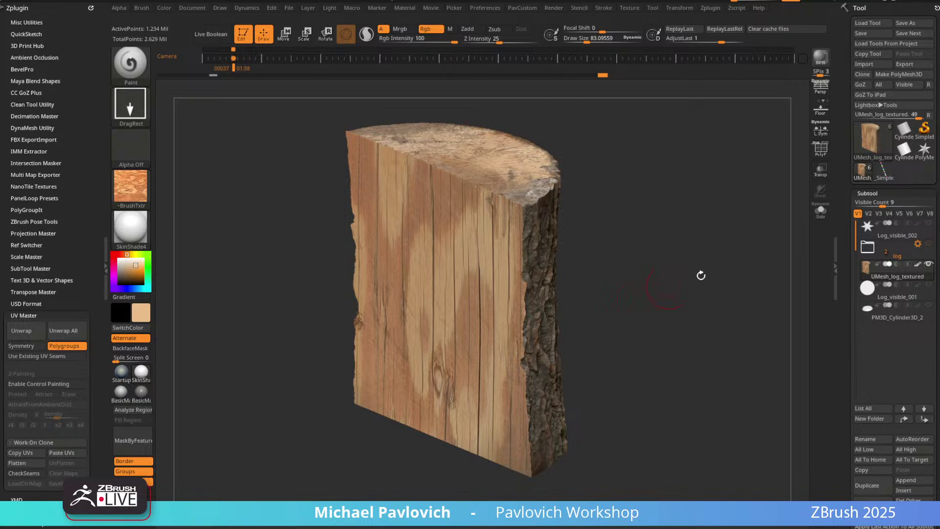
click(130, 186)
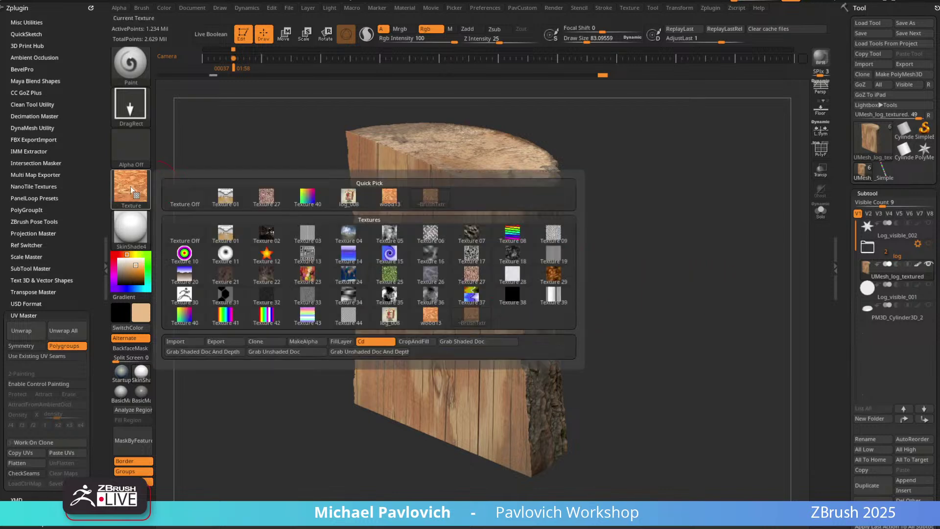
click(198, 204)
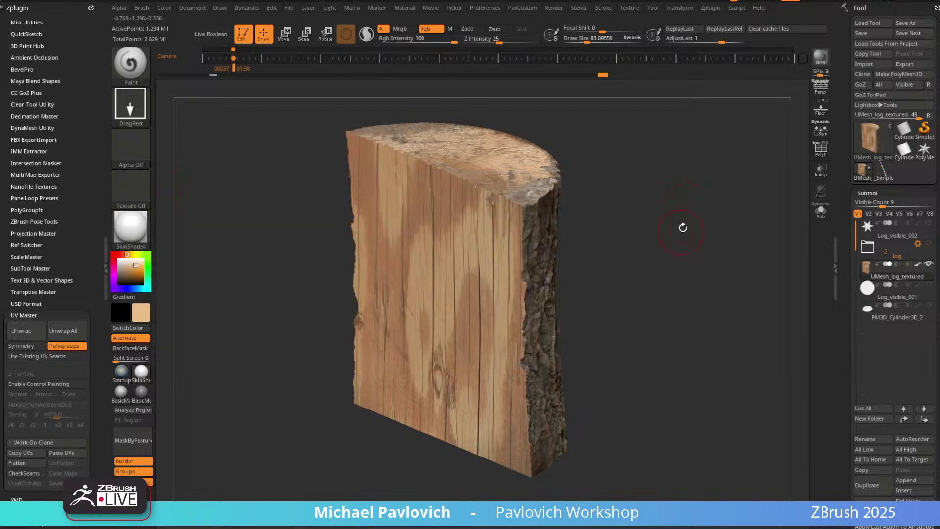
Show the Log_visible_001 and PM3D_Cylinder3D_2 stand subtools below the log and check the assembly from several angles.
click(884, 287)
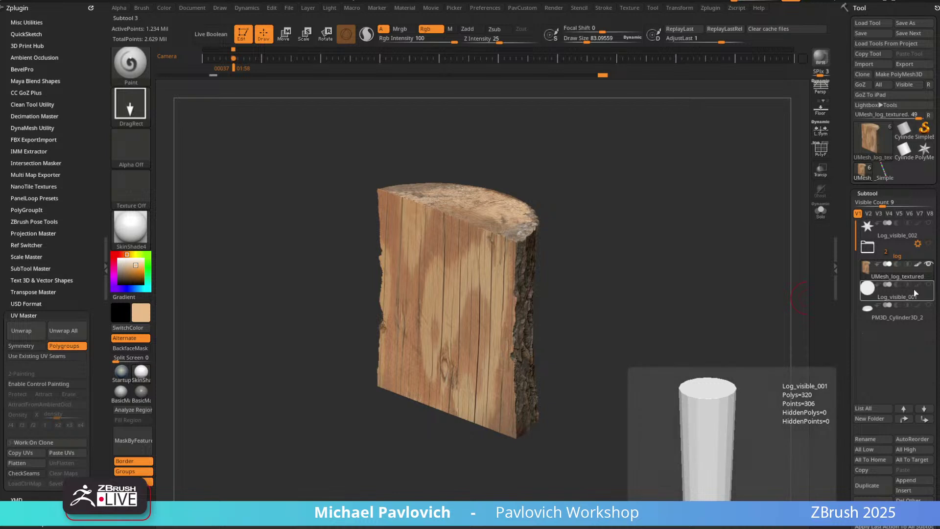
click(929, 285)
click(929, 305)
alt+drag(738, 314, 725, 294)
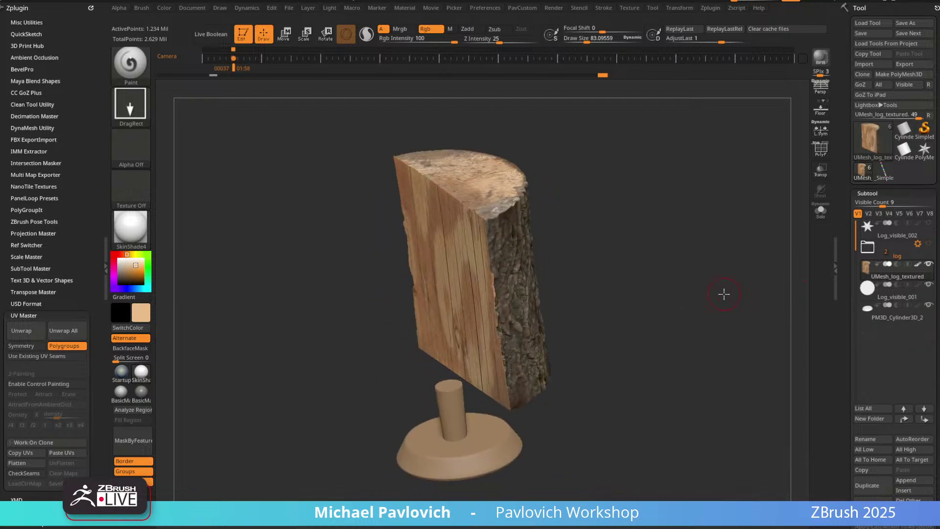
drag(525, 272, 654, 228)
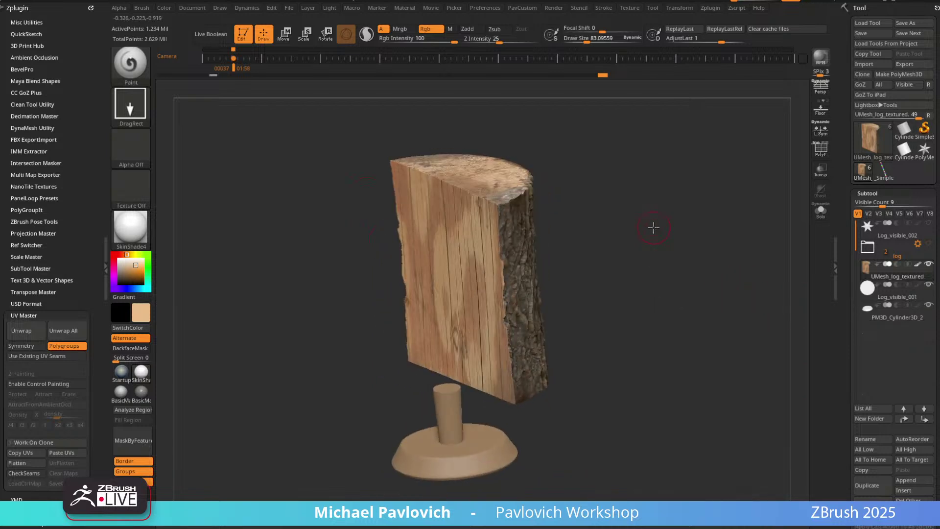
drag(655, 277, 747, 205)
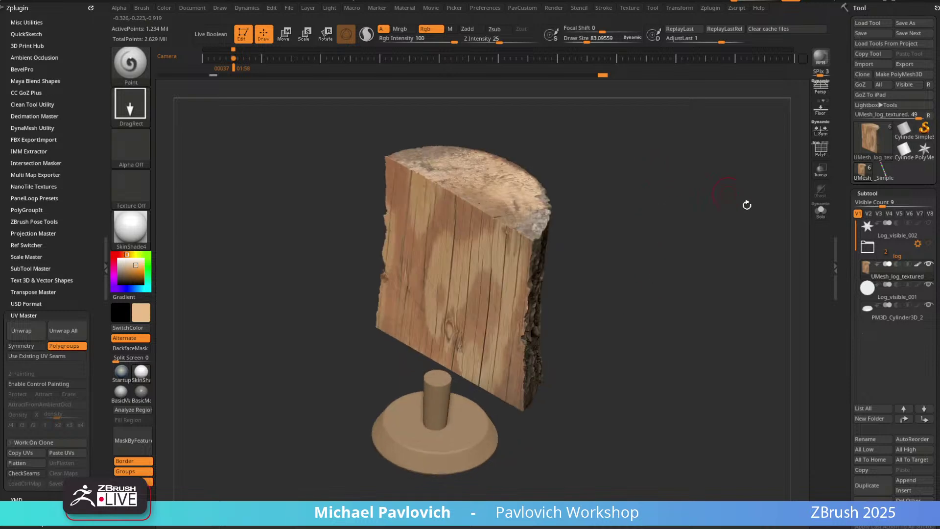
Append Cylinder3D_1 as a new subtool over the cut log and set the active color to white.
click(905, 480)
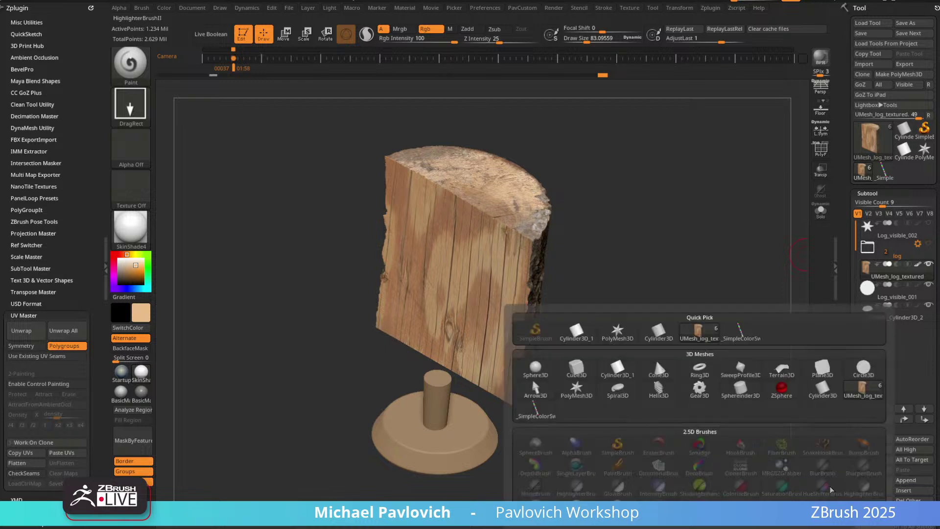
click(576, 335)
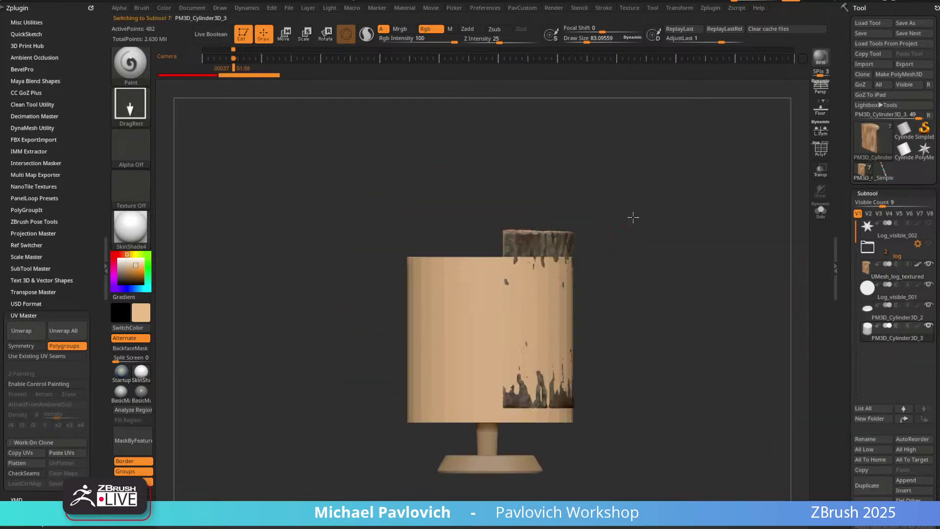
key(w)
drag(506, 292, 507, 278)
key(q)
mouse_move(651, 294)
mouse_down()
mouse_move(674, 265)
mouse_move(663, 273)
mouse_move(616, 231)
mouse_move(645, 205)
mouse_move(676, 212)
mouse_move(656, 214)
mouse_move(647, 182)
mouse_up()
click(127, 255)
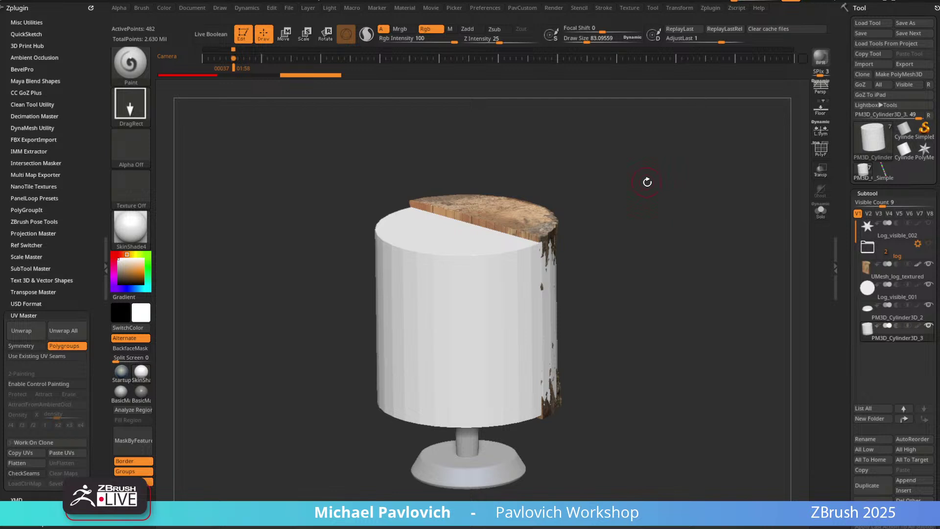
Adjust the white cylinder's height and vertical position to match the log, comparing it with the log_008.jpg reference.
drag(591, 226, 633, 199)
key(w)
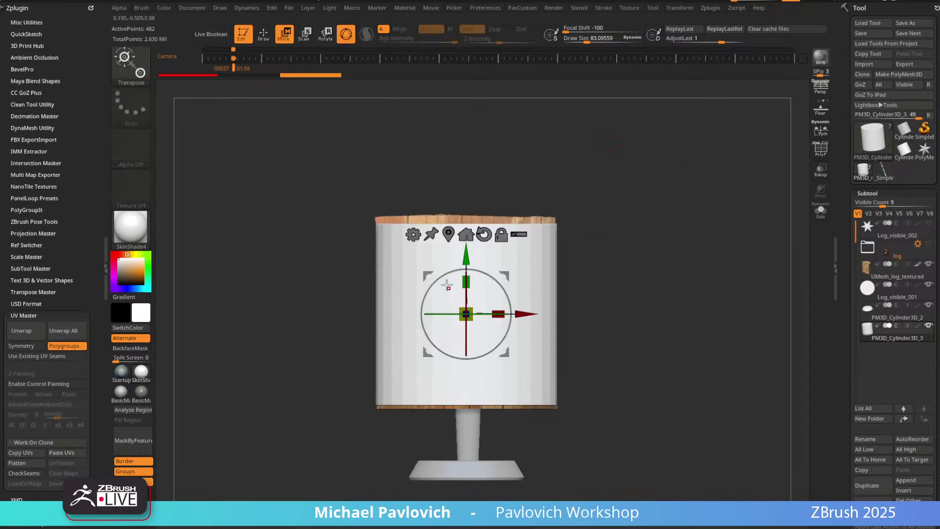
drag(469, 277, 469, 252)
right_drag(474, 226, 516, 233)
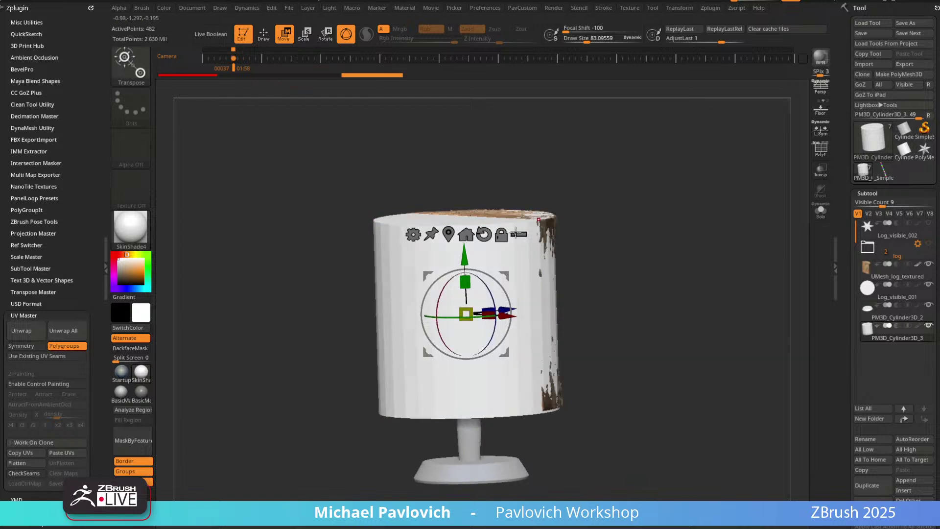
drag(465, 253, 465, 251)
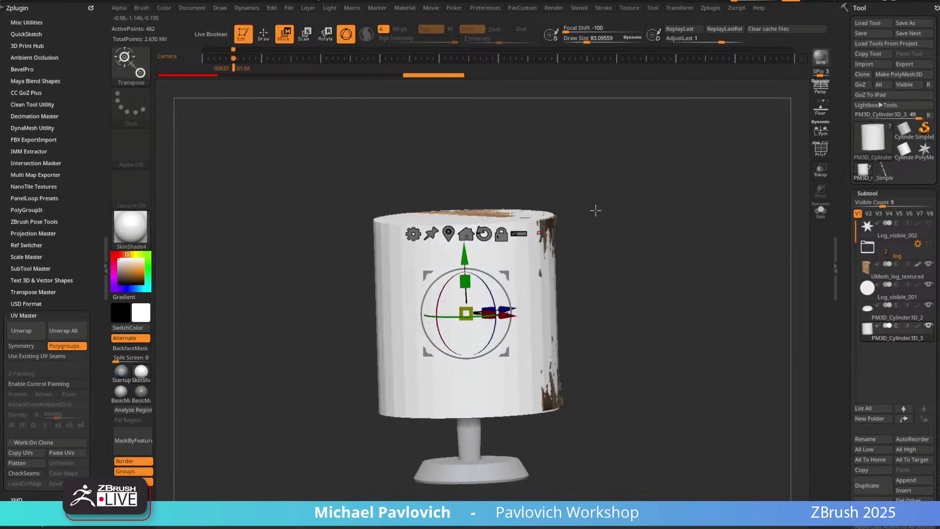
drag(939, 159, 609, 164)
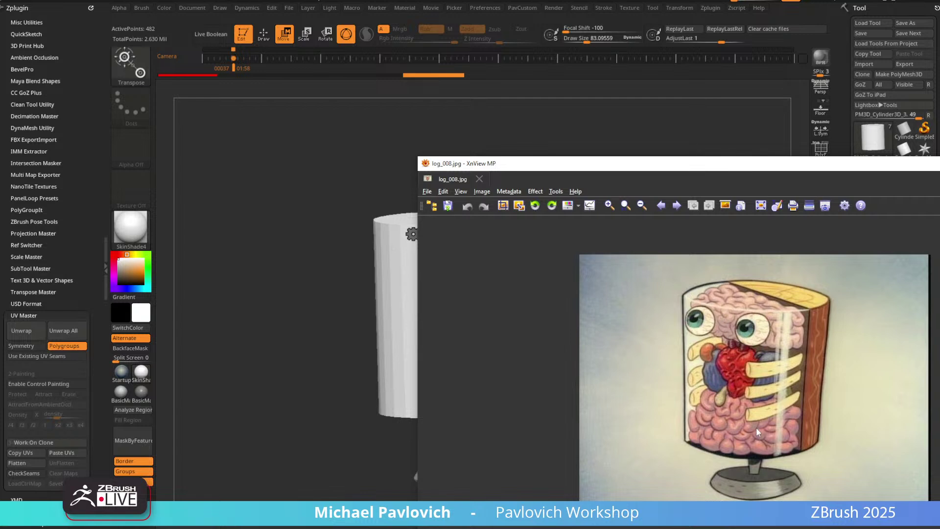
key(alt+Tab)
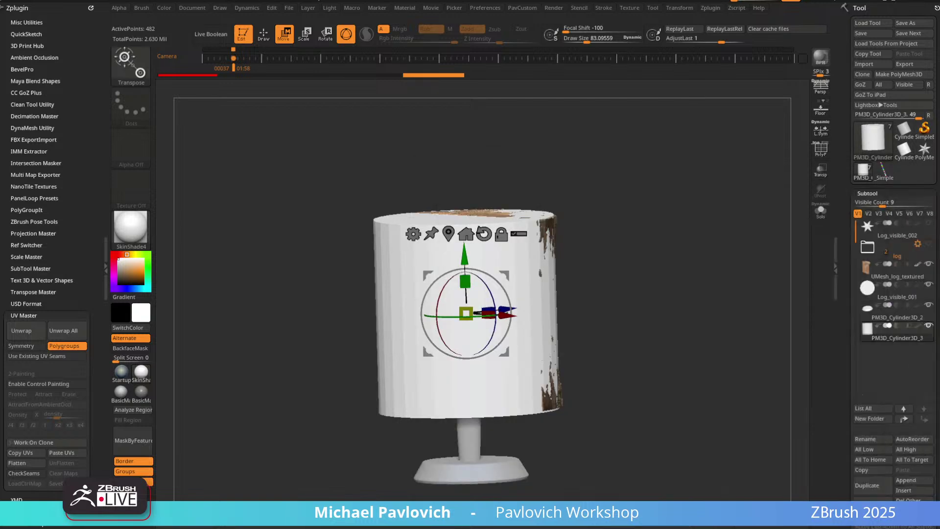
Fine-tune the white cylinder's position and scale so it fits closely around the cut log.
mouse_move(629, 177)
mouse_down()
mouse_move(646, 166)
mouse_move(642, 186)
mouse_up()
drag(467, 262, 467, 260)
drag(581, 236, 568, 227)
drag(467, 282, 467, 286)
key(q)
drag(570, 236, 547, 282)
key(w)
drag(494, 320, 493, 319)
key(q)
mouse_move(637, 264)
mouse_down()
mouse_move(684, 230)
mouse_move(638, 231)
mouse_move(632, 245)
mouse_move(670, 219)
mouse_up()
Apply the Deformer to the white cylinder and pinch its middle so the sides curve slightly inward.
key(w)
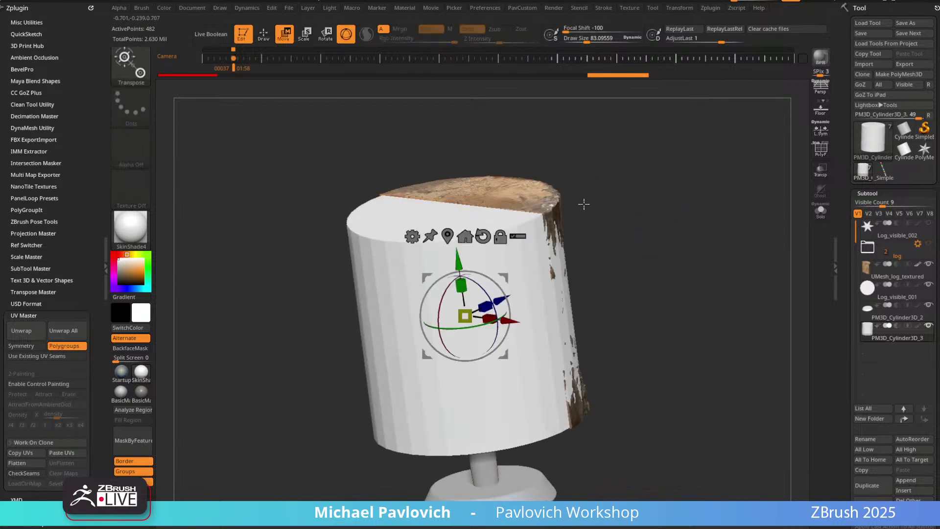
click(413, 236)
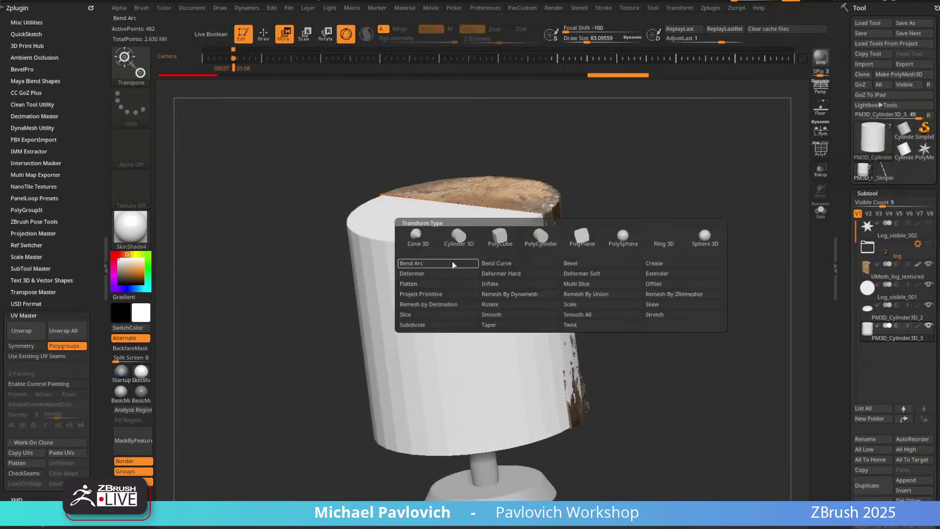
click(455, 274)
shift+drag(648, 217, 629, 201)
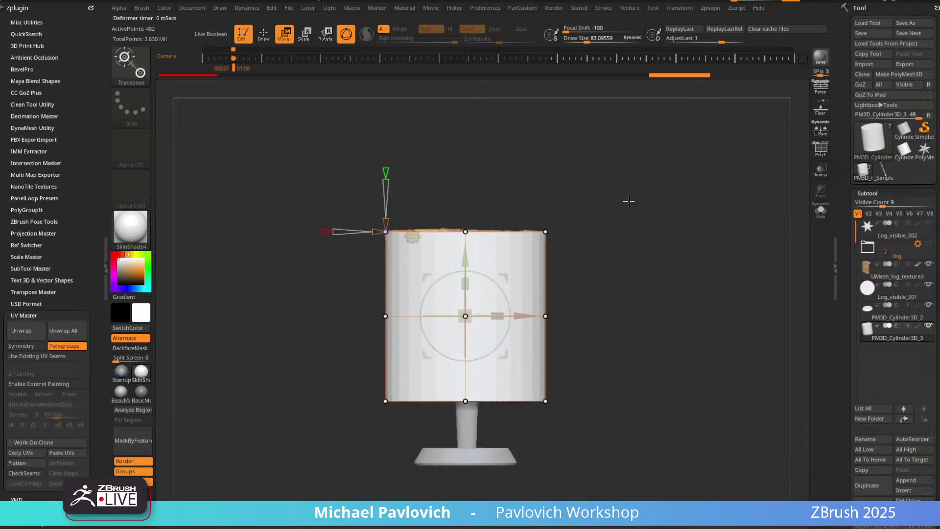
drag(629, 274, 601, 229)
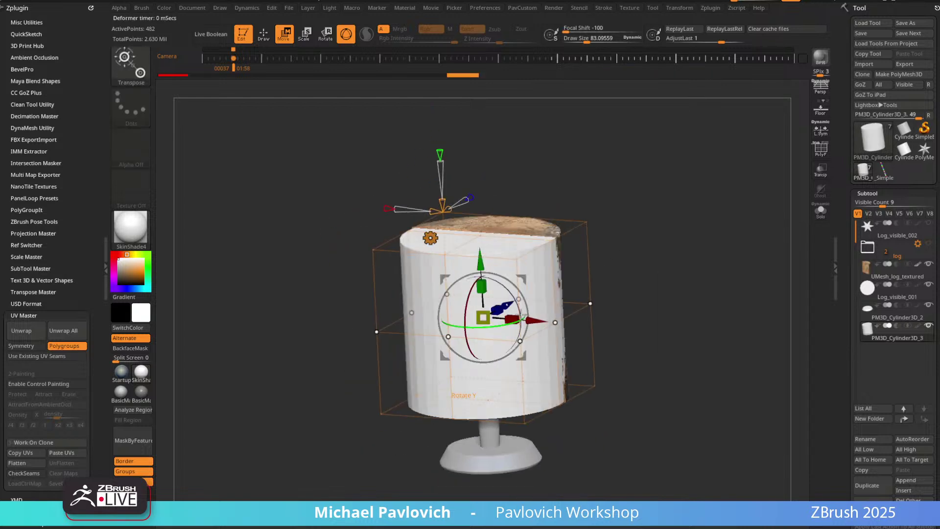
drag(482, 285, 482, 288)
key(q)
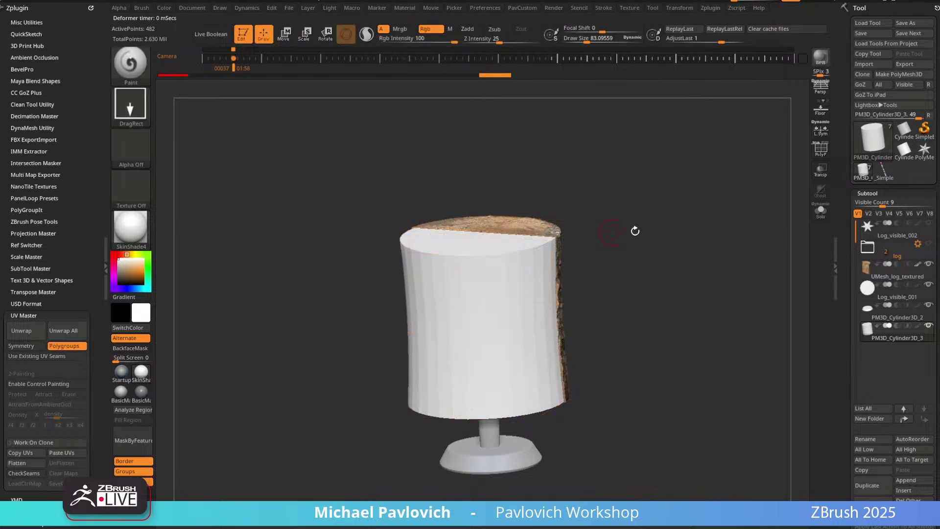
mouse_move(632, 228)
mouse_down()
mouse_move(615, 237)
mouse_move(634, 232)
mouse_move(658, 245)
mouse_up()
key(w)
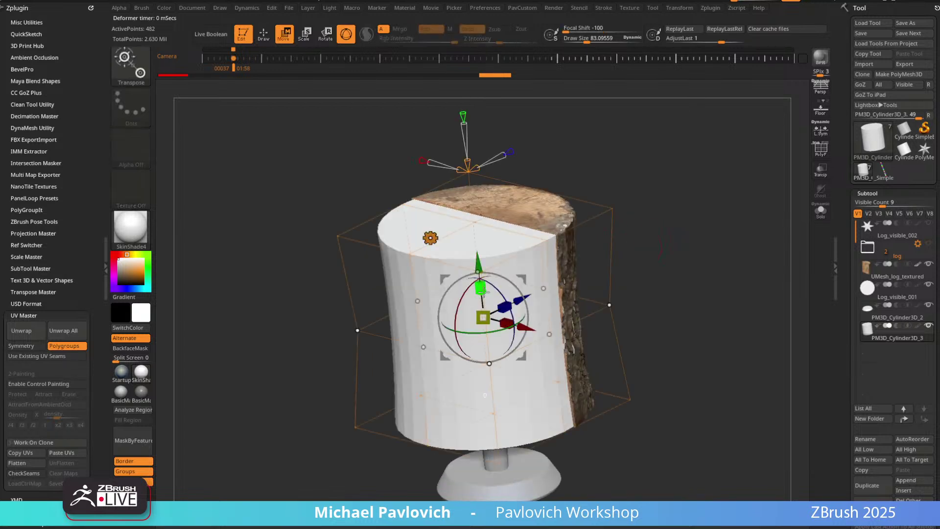
drag(482, 292, 483, 296)
key(q)
Display the cylinder's polyframe, split its cap and side into polygroups by face normals, and crease the polygroup borders.
mouse_move(681, 232)
mouse_down()
mouse_move(725, 218)
mouse_move(699, 225)
mouse_move(733, 264)
mouse_move(710, 219)
mouse_move(700, 242)
mouse_move(642, 227)
mouse_move(713, 200)
mouse_up()
click(820, 153)
key(2)
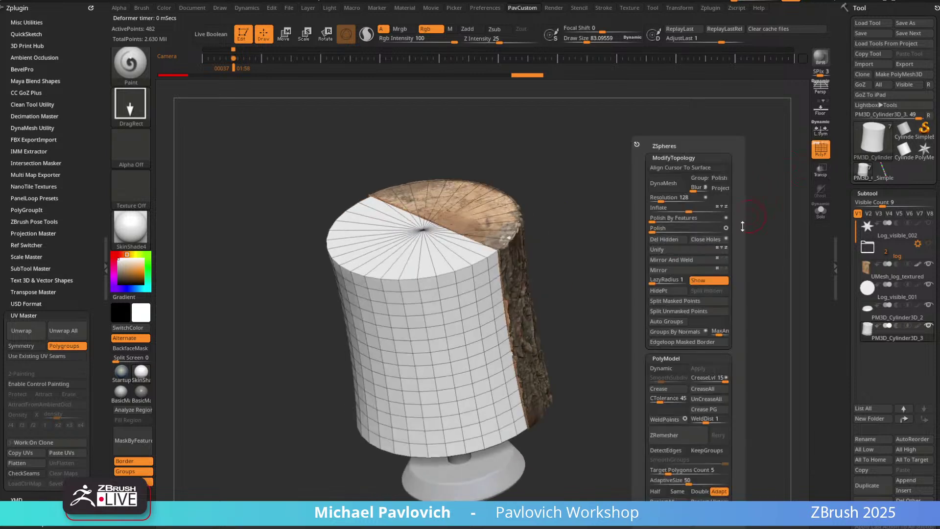
click(827, 147)
key(2)
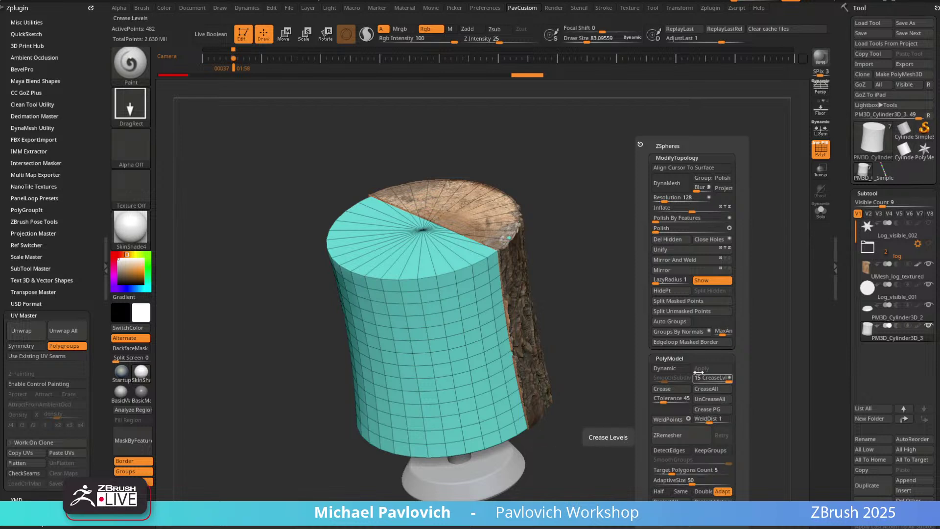
click(692, 332)
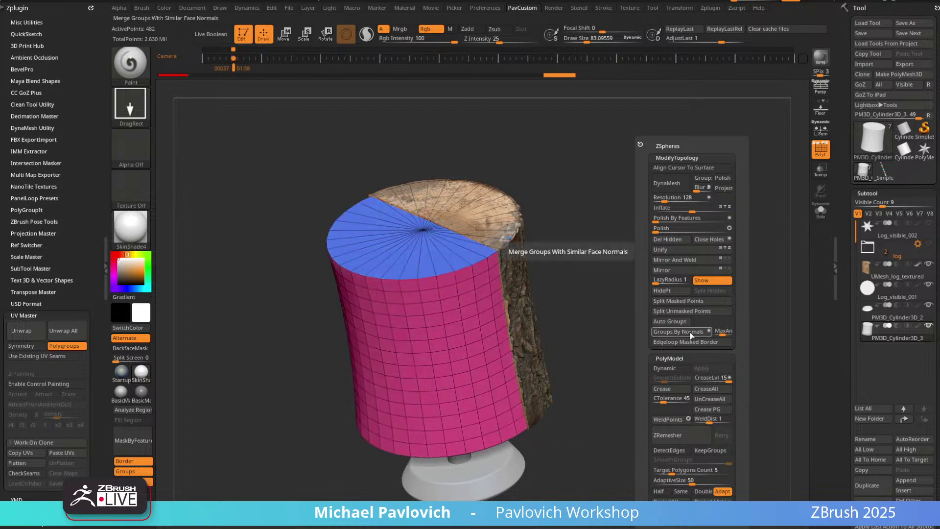
click(692, 408)
drag(647, 294, 659, 290)
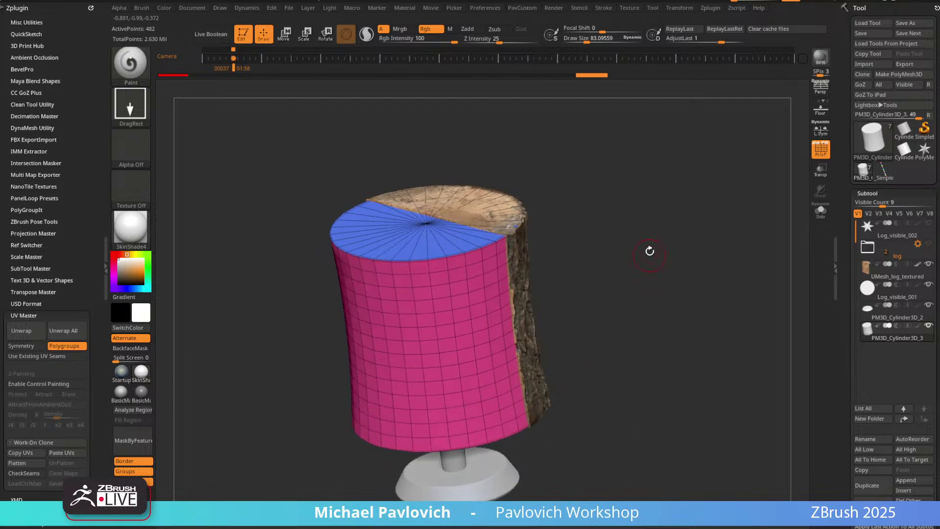
Choose the ZModeler brush and preview the cylinder with Dynamic Subdivision at crease level 2.
alt+drag(650, 251, 670, 293)
key(b)
key(z)
key(m)
key(grave)
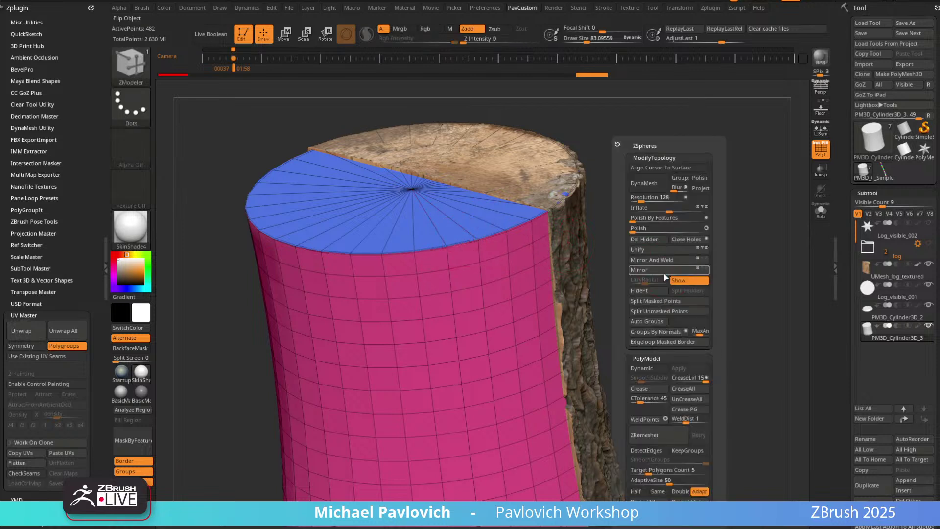
click(645, 369)
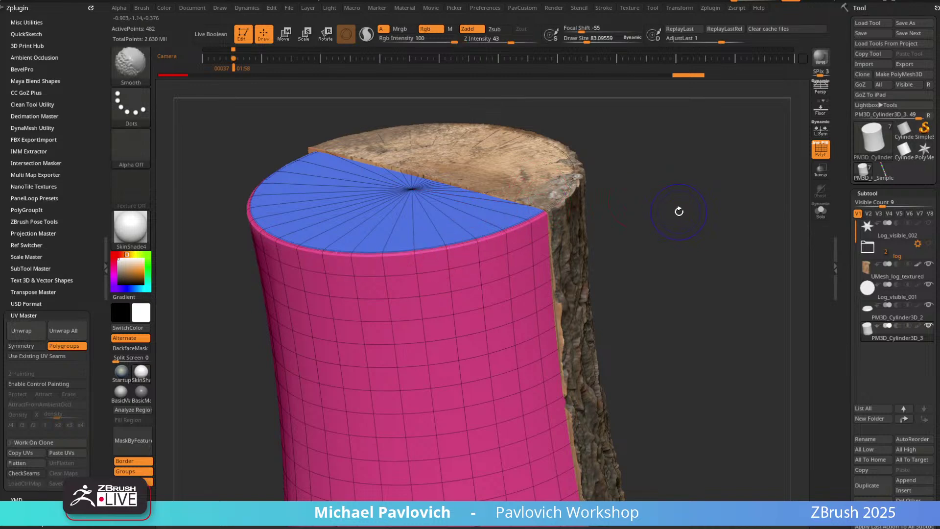
Inset the cylinder's top and bottom caps with the ZModeler polygon action targeting Polygroup Island.
drag(678, 210, 730, 216)
key(space)
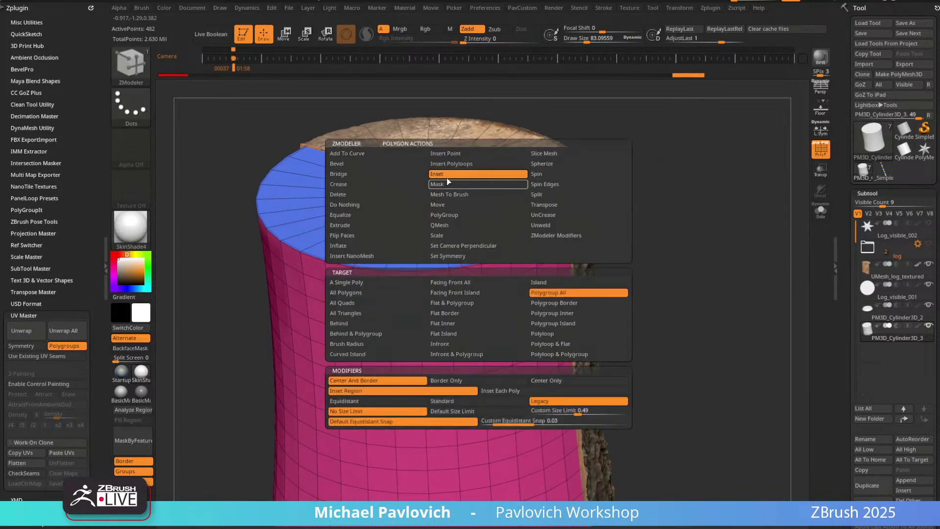
click(543, 323)
drag(455, 243, 449, 232)
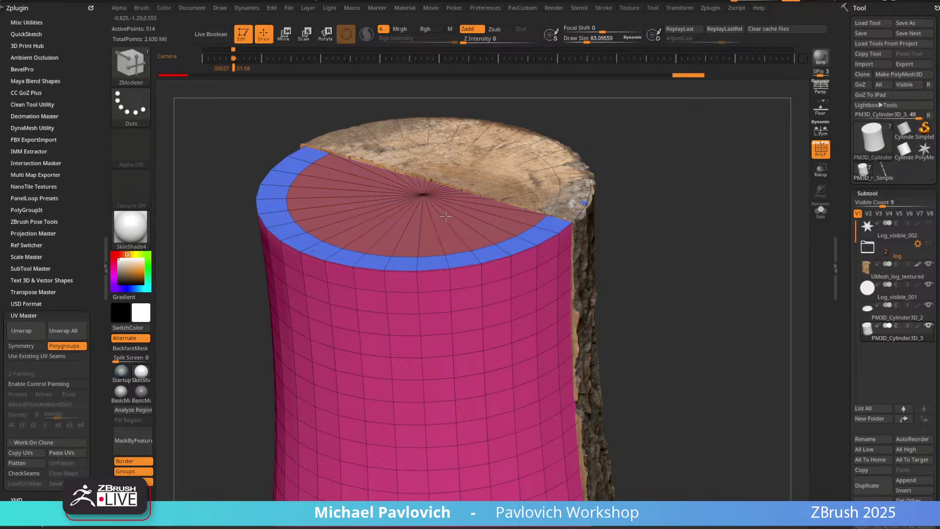
drag(681, 230, 636, 130)
click(479, 296)
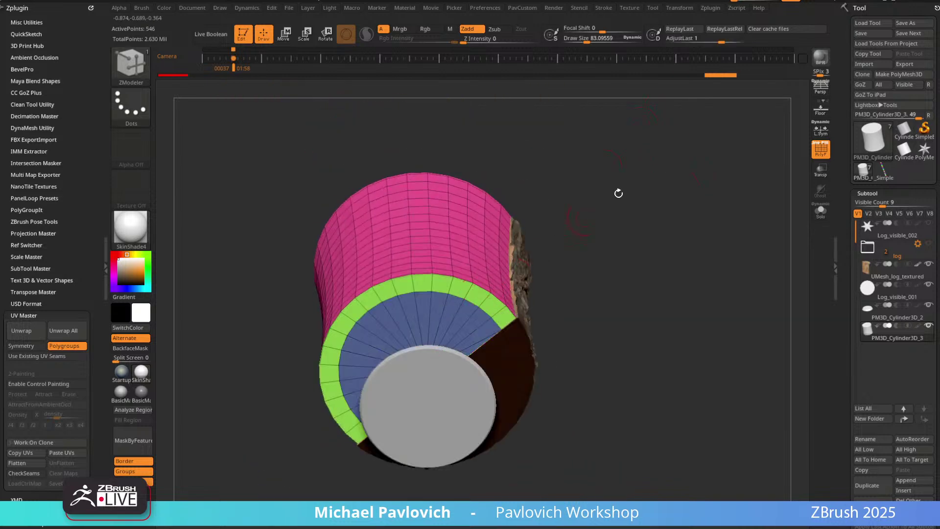
drag(619, 193, 650, 318)
Bevel the cylinder's top and bottom rim edges into narrow bands.
alt+drag(641, 93, 658, 224)
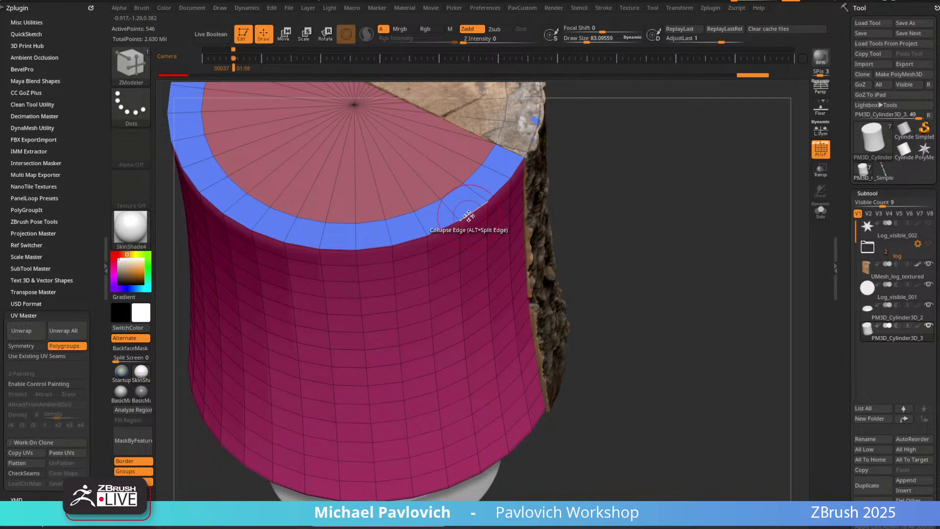
key(space)
click(363, 236)
drag(483, 224, 479, 207)
drag(678, 254, 683, 124)
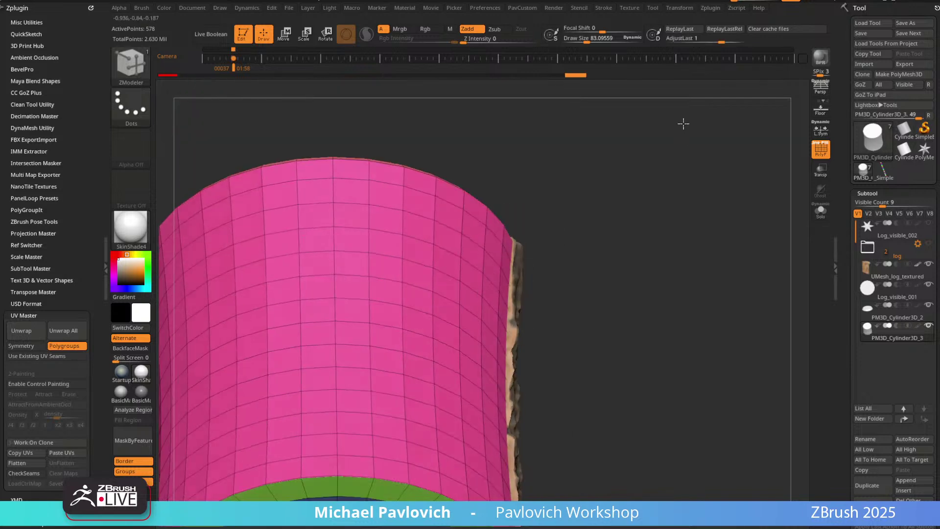
alt+drag(600, 294, 611, 187)
click(460, 375)
drag(675, 147, 668, 247)
Crease the cylinder by polygroup, turn on Dynamic Subdivision with crease level 1, and preview it without the polyframe.
key(2)
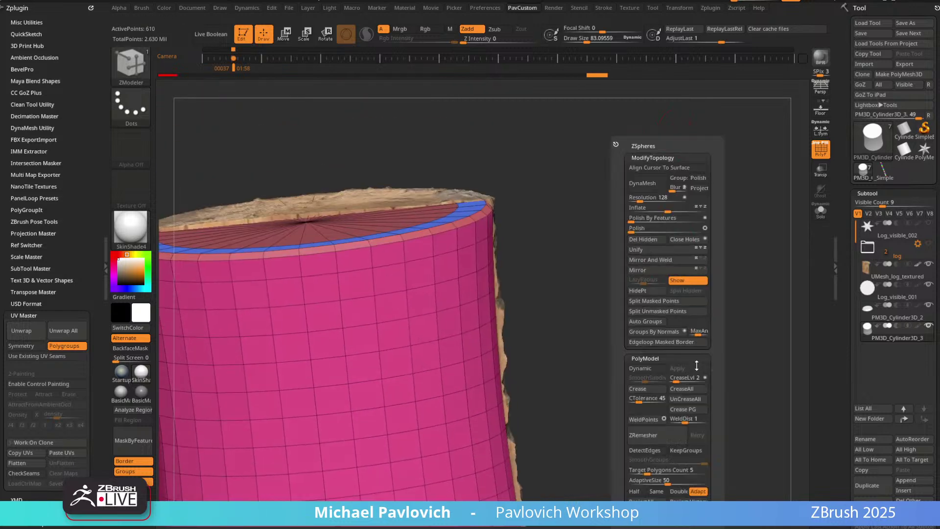
click(691, 408)
drag(571, 179, 610, 248)
key(2)
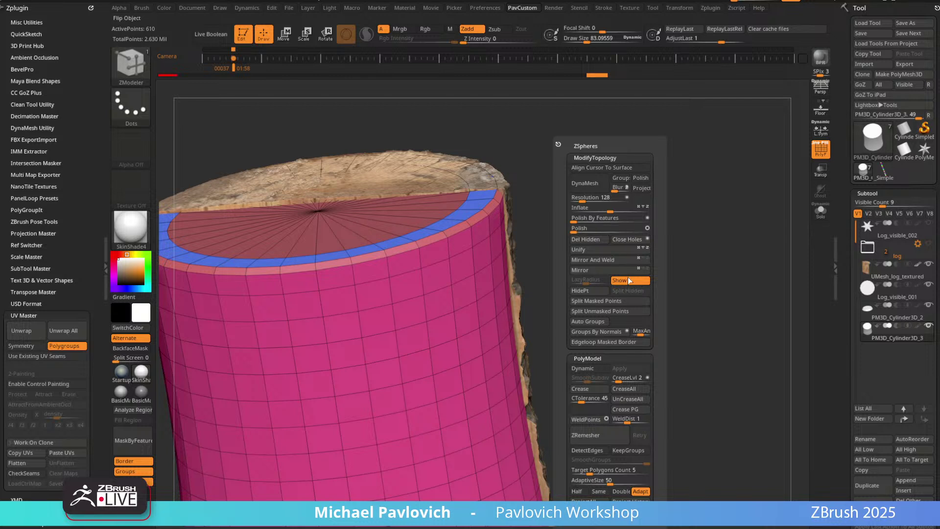
click(634, 411)
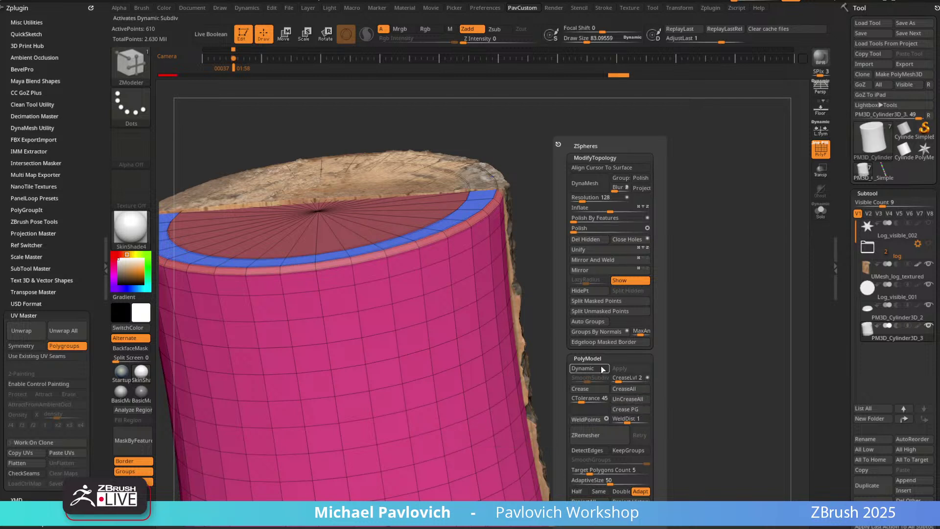
click(601, 369)
drag(621, 380, 615, 381)
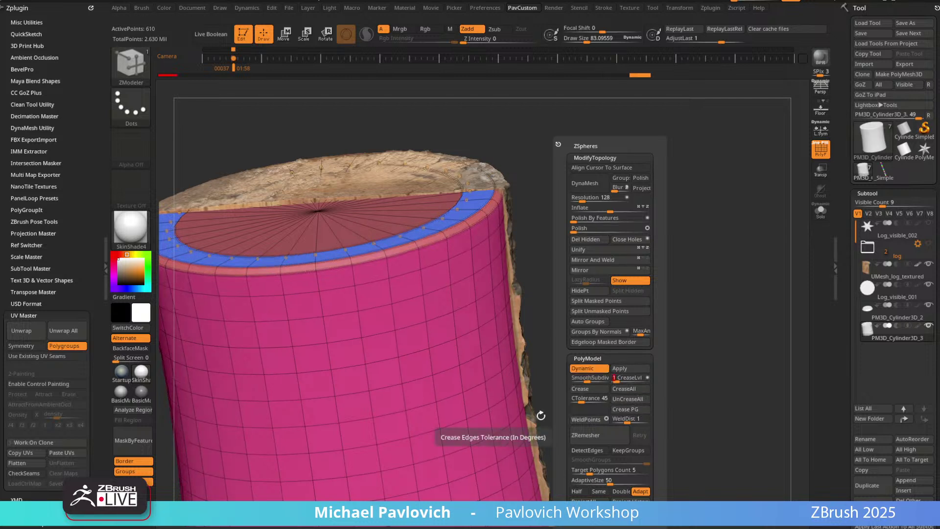
key(shift+f)
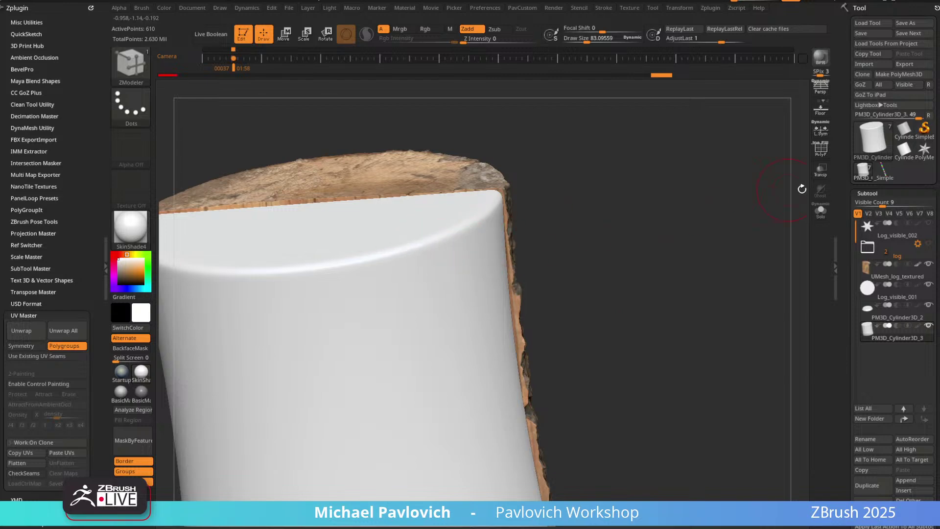
Return to the unsmoothed polyframe and insert multiple edge loops around the top bevel, using Interactive Elevation.
click(821, 148)
key(shift+d)
alt+drag(667, 204, 690, 304)
right_click(483, 199)
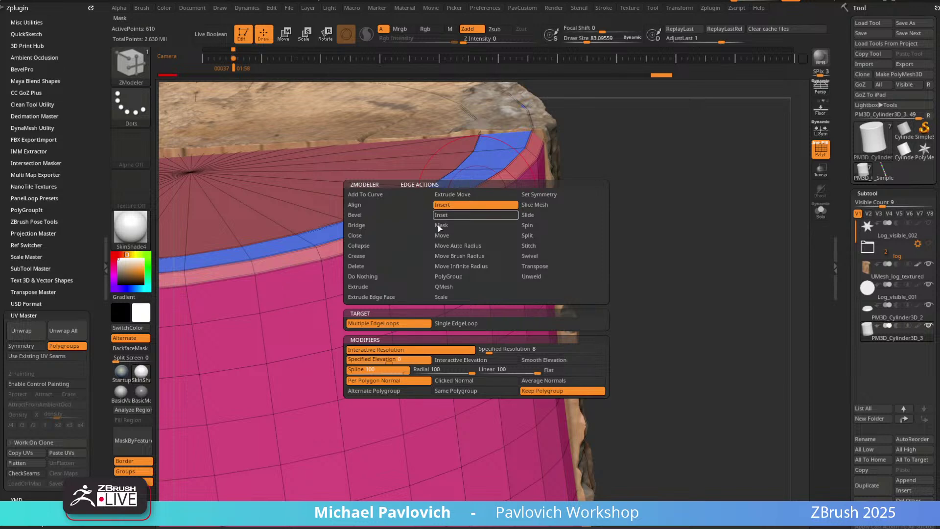
click(492, 359)
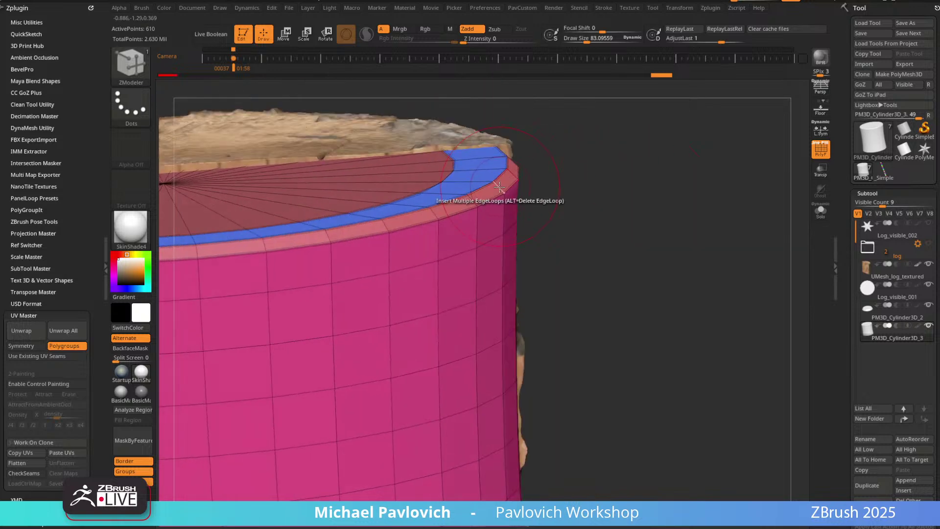
click(517, 182)
mouse_move(563, 175)
mouse_down()
mouse_move(563, 164)
mouse_move(568, 170)
mouse_up()
Remove all creases from the cylinder and insert matching edge loops around its bottom bevel.
key(2)
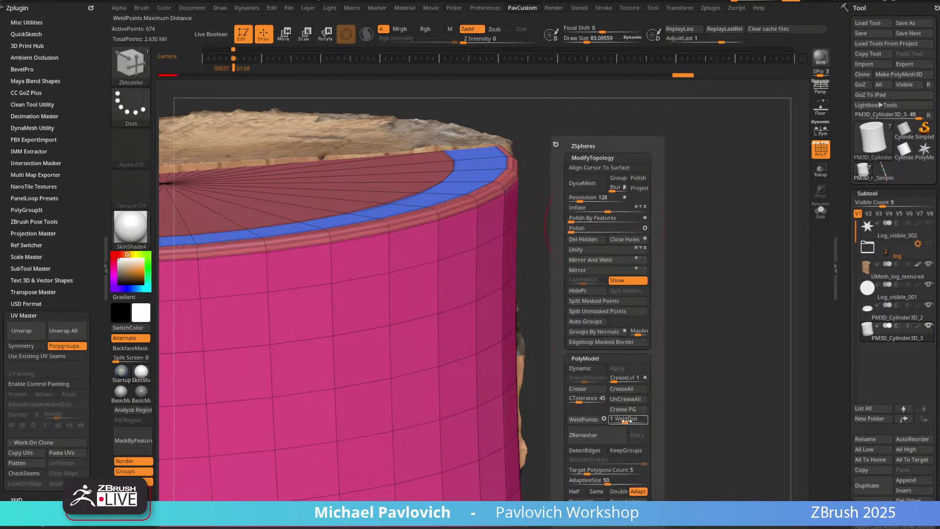
click(624, 393)
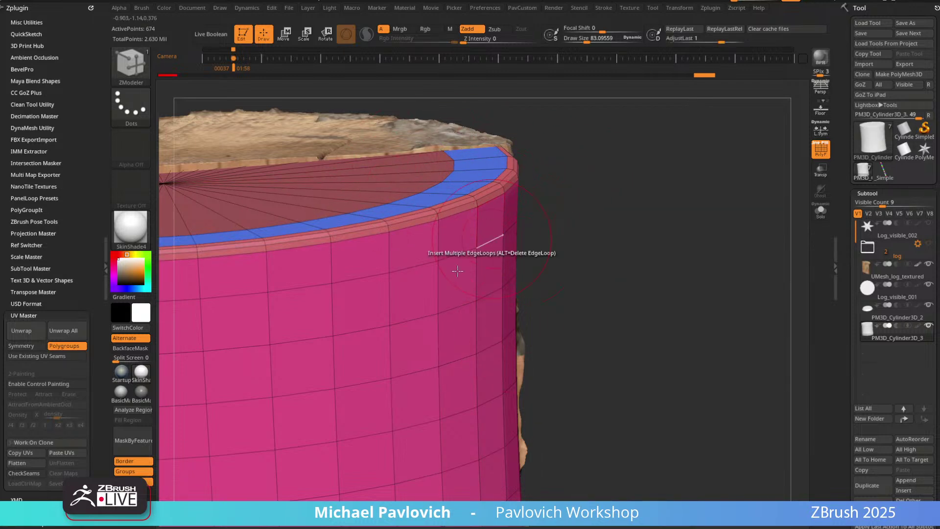
drag(544, 235, 609, 271)
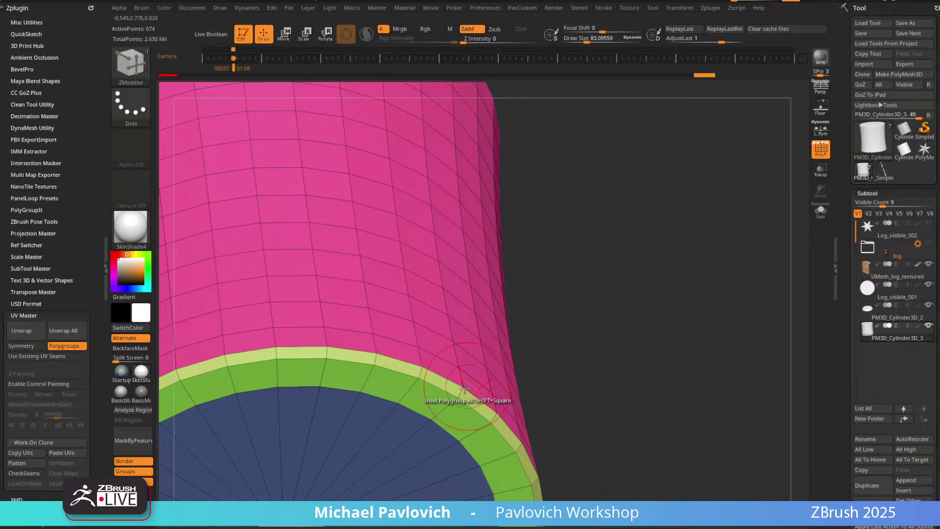
click(429, 380)
alt+drag(637, 211, 641, 236)
Hide the polyframe, smooth the cylinder with Dynamic Subdivision at crease level 15, and switch to the Standard brush.
drag(678, 210, 697, 219)
click(822, 154)
key(2)
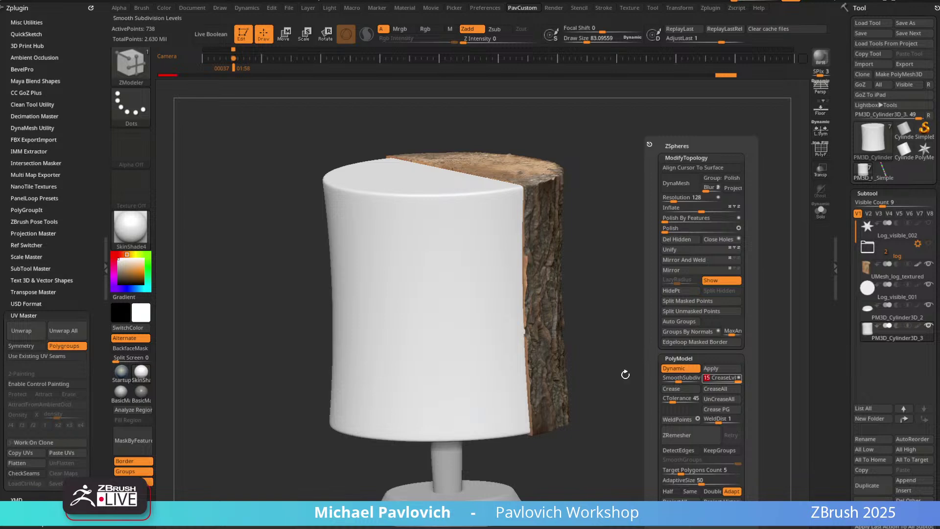
key(space)
mouse_move(600, 396)
mouse_down()
mouse_move(739, 319)
mouse_move(705, 294)
mouse_move(725, 292)
mouse_move(681, 297)
mouse_move(691, 270)
mouse_up()
key(1)
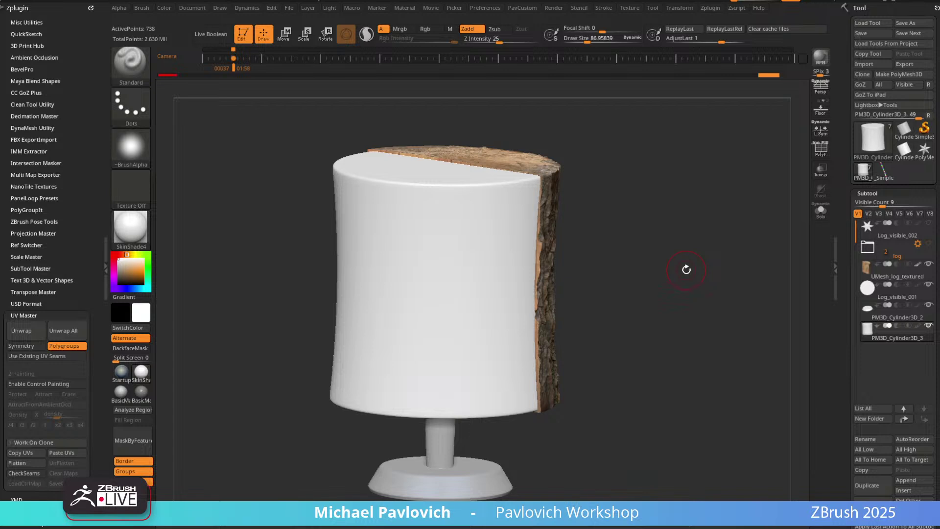
alt+drag(653, 199, 709, 268)
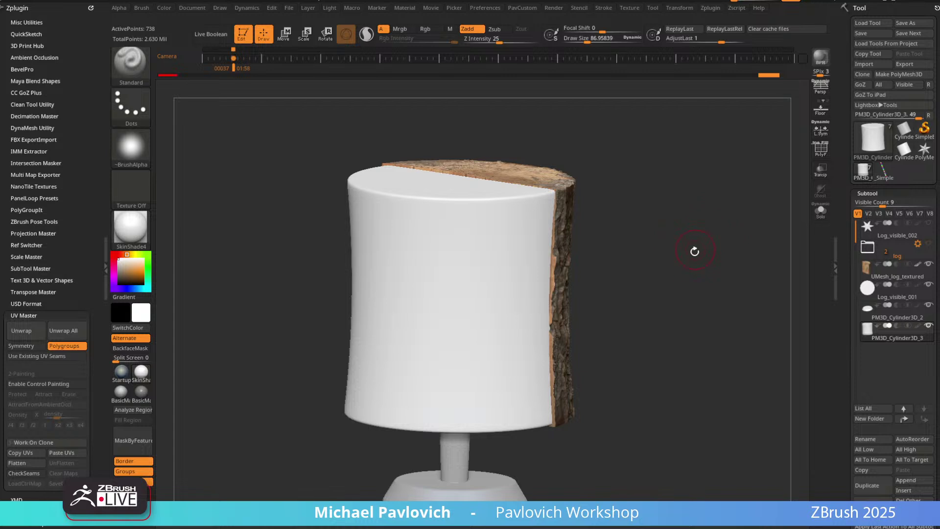
Choose Sphere16 from the IMM base primitives brush, face the cylinder straight on, and enable mirrored symmetry.
key(2)
key(m)
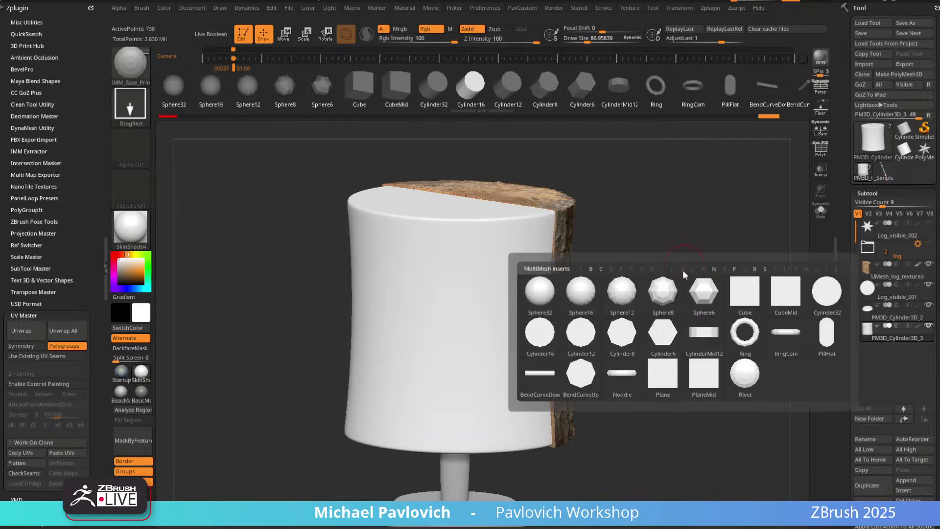
click(585, 298)
shift+drag(670, 280, 657, 268)
alt+drag(657, 268, 769, 268)
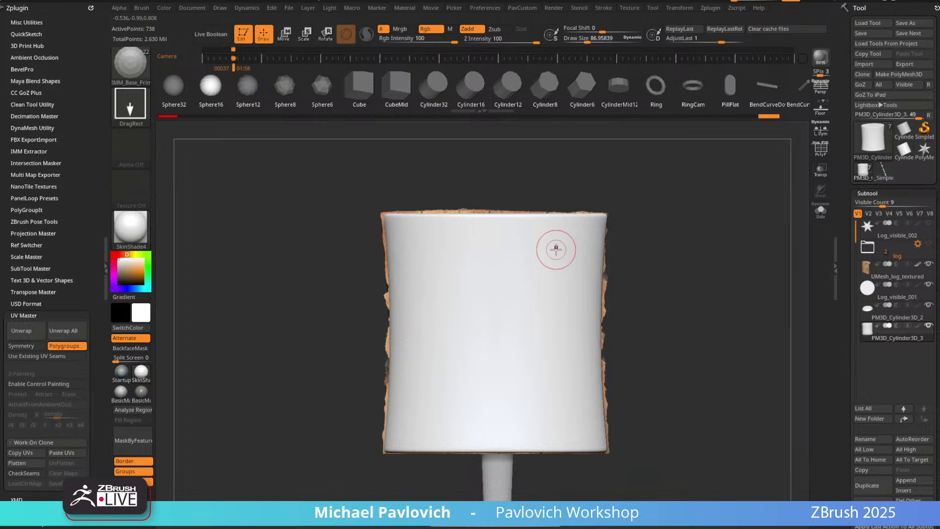
alt+drag(682, 192, 667, 201)
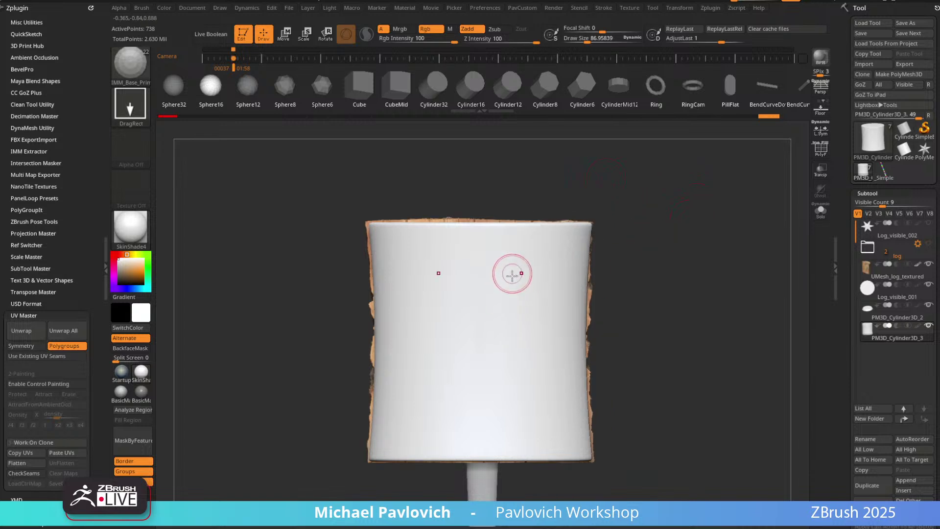
Insert a mirrored pair of Sphere16 meshes on the upper front of the cylinder as eyes.
alt+drag(655, 248, 667, 228)
drag(667, 229, 683, 250)
scroll(875, 254, down, 10)
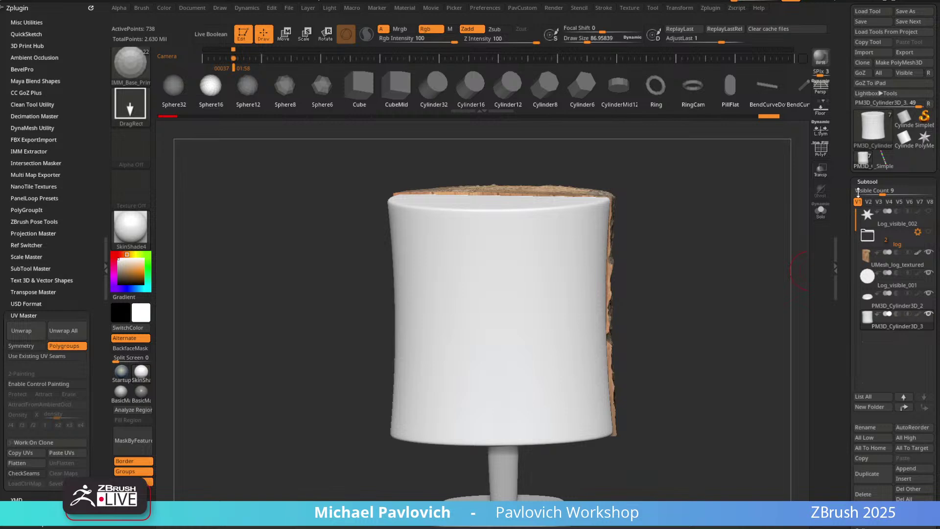
alt+drag(700, 205, 693, 248)
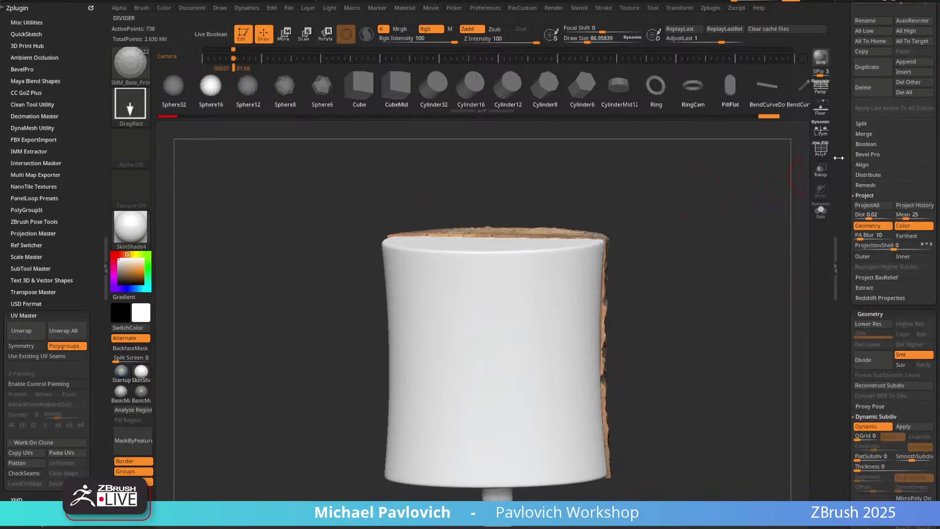
drag(856, 155, 859, 258)
shift+drag(688, 216, 705, 230)
drag(514, 314, 539, 338)
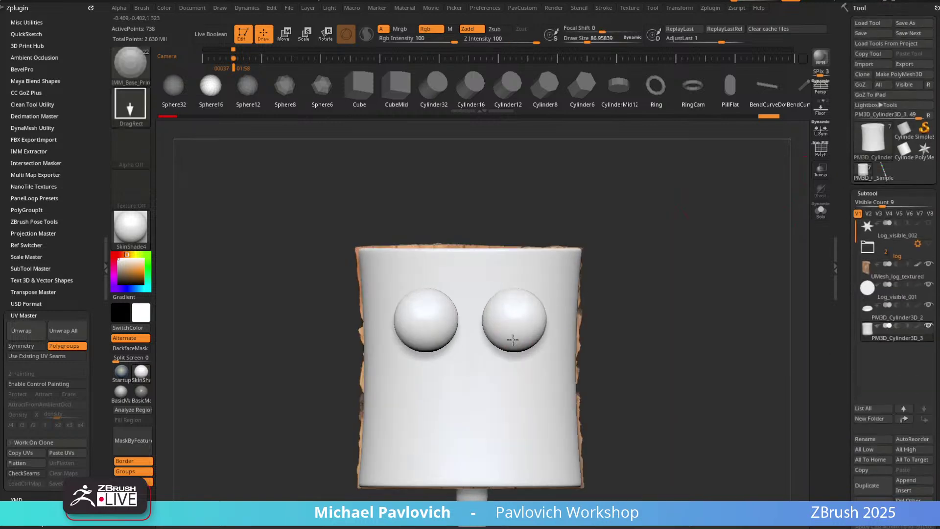
drag(734, 294, 678, 293)
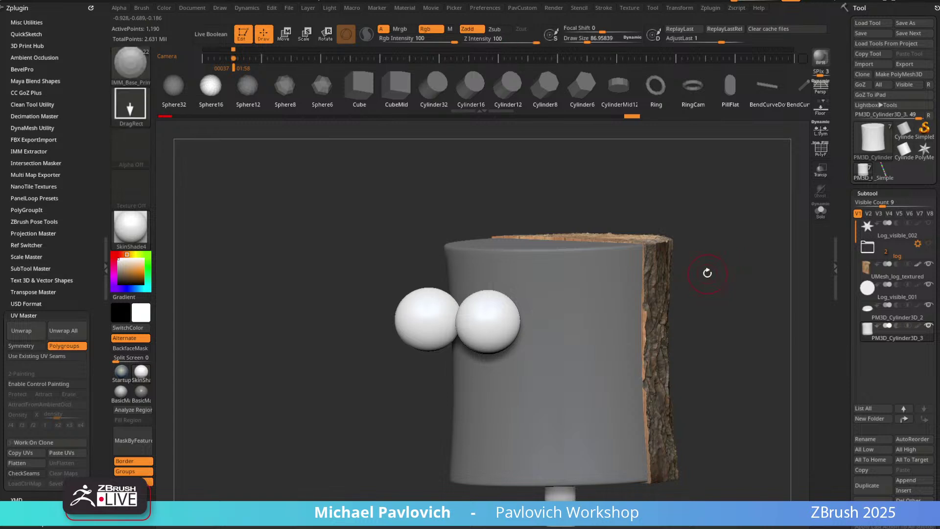
Display the reference from its saved camera view and raise the mirrored spheres to the height of the reference eyes.
key(shift+z)
key(Left)
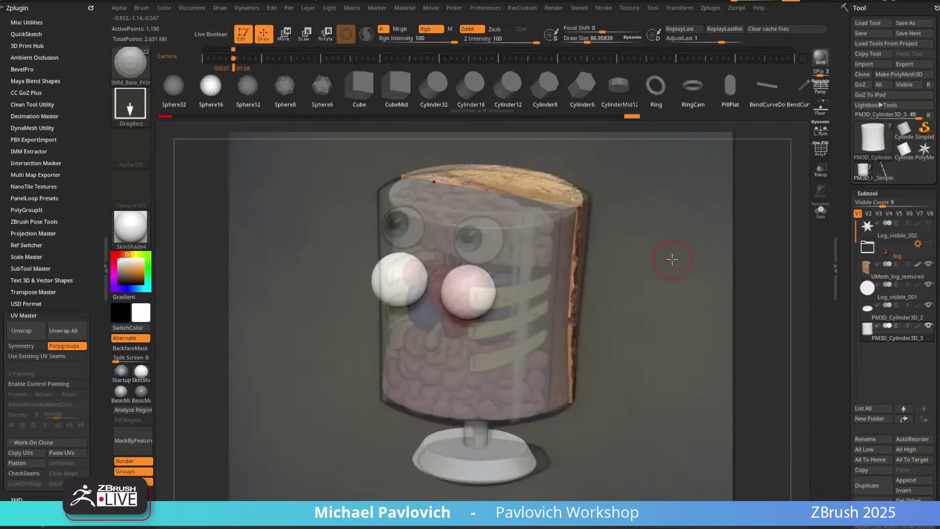
key(w)
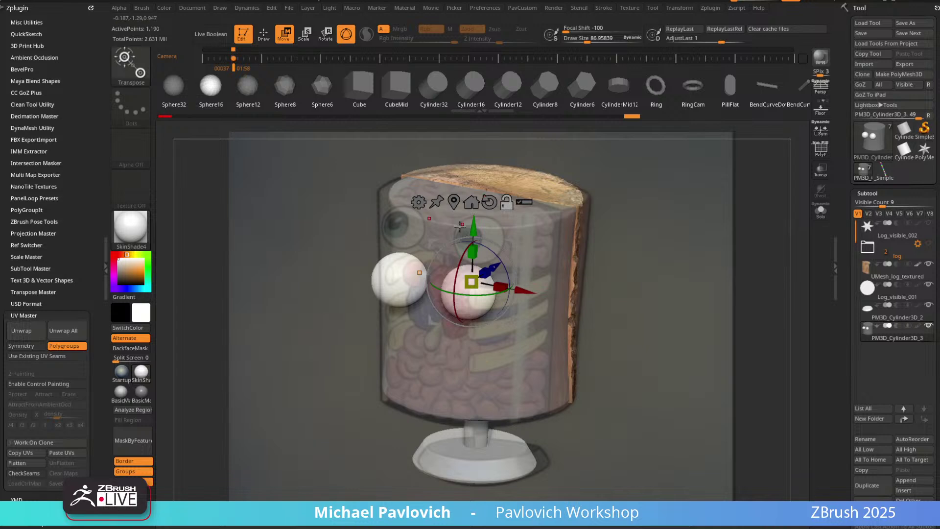
drag(462, 230, 468, 183)
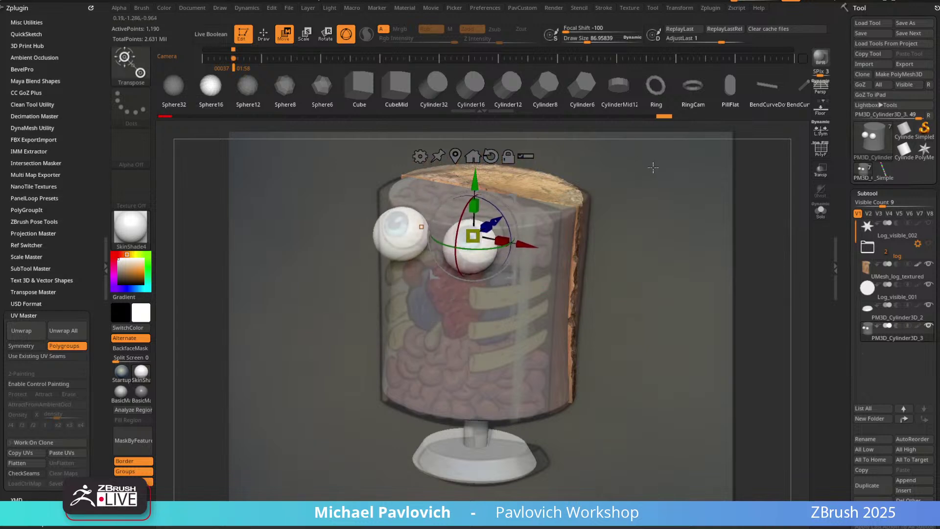
Hide the reference and push both eye spheres back inside the cylinder.
drag(656, 163, 632, 143)
key(shift+z)
drag(514, 196, 577, 210)
key(q)
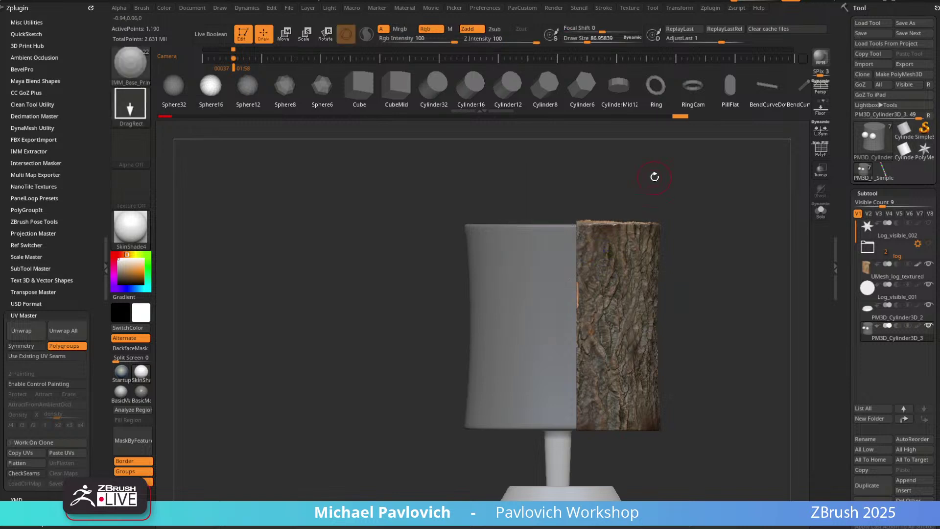
mouse_move(653, 177)
mouse_down()
mouse_move(684, 185)
mouse_move(662, 193)
mouse_move(677, 188)
mouse_move(684, 211)
mouse_up()
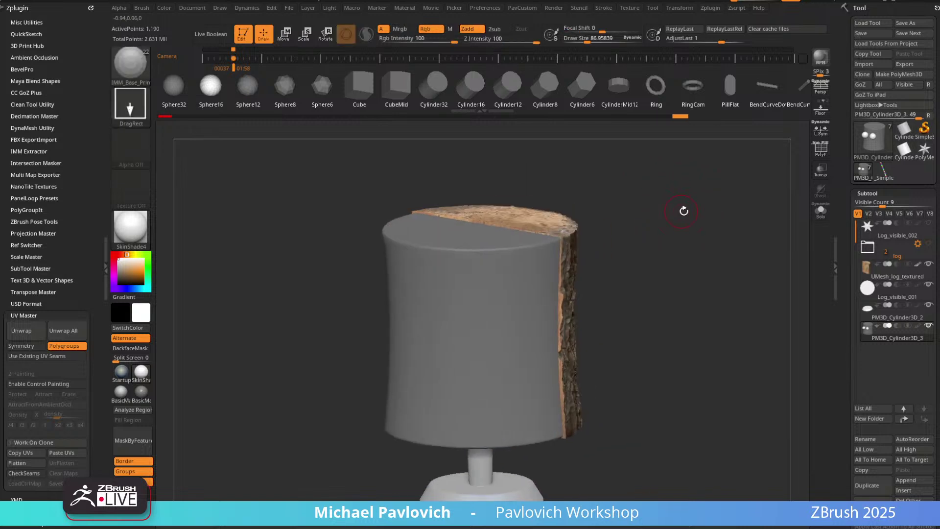
Split the unmasked spheres into their own subtool, enable transparency, and make the spheres the active subtool.
key(space)
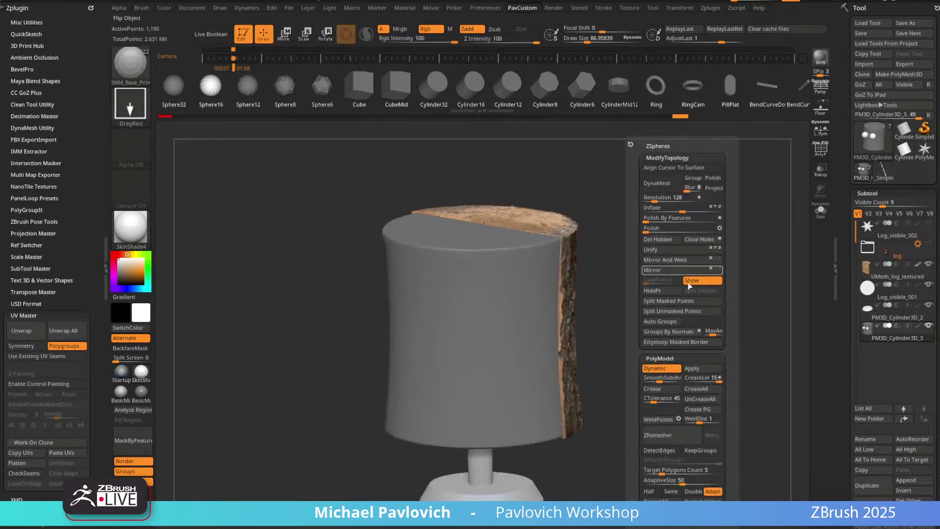
click(692, 312)
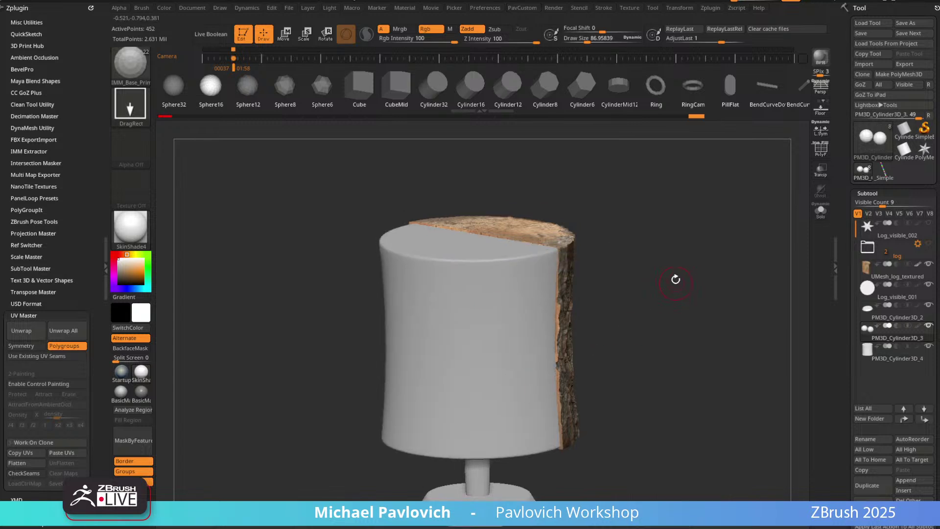
click(880, 360)
click(821, 169)
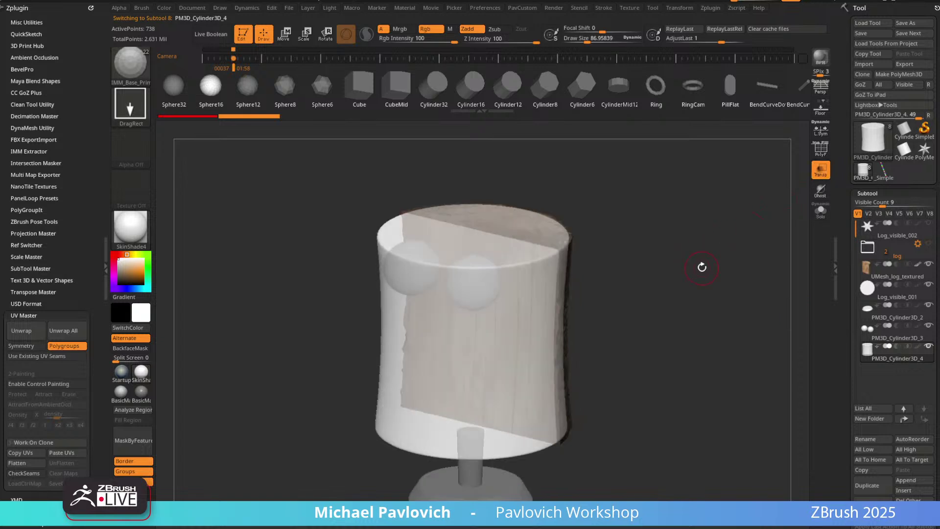
click(883, 329)
drag(693, 279, 675, 253)
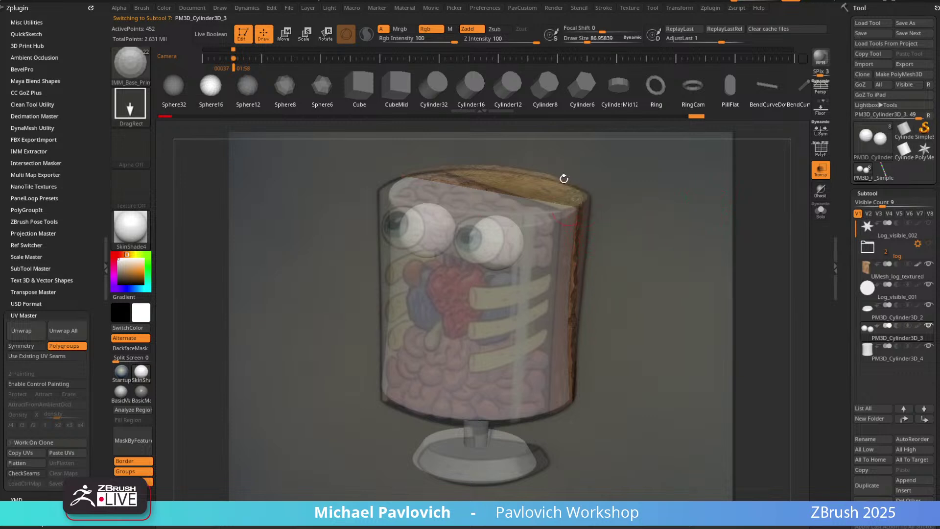
Move the eye spheres slightly apart along X against the reference, then hide the reference and display the polyframe.
key(w)
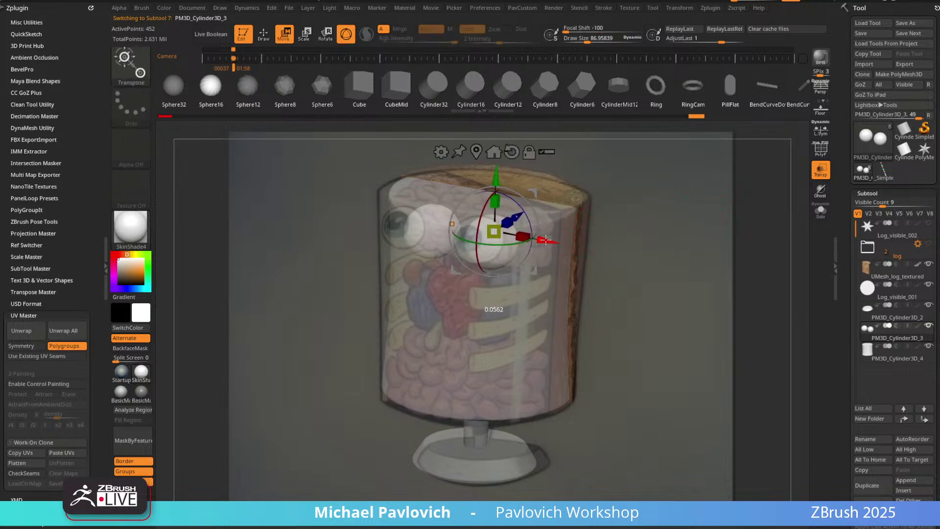
drag(551, 242, 551, 241)
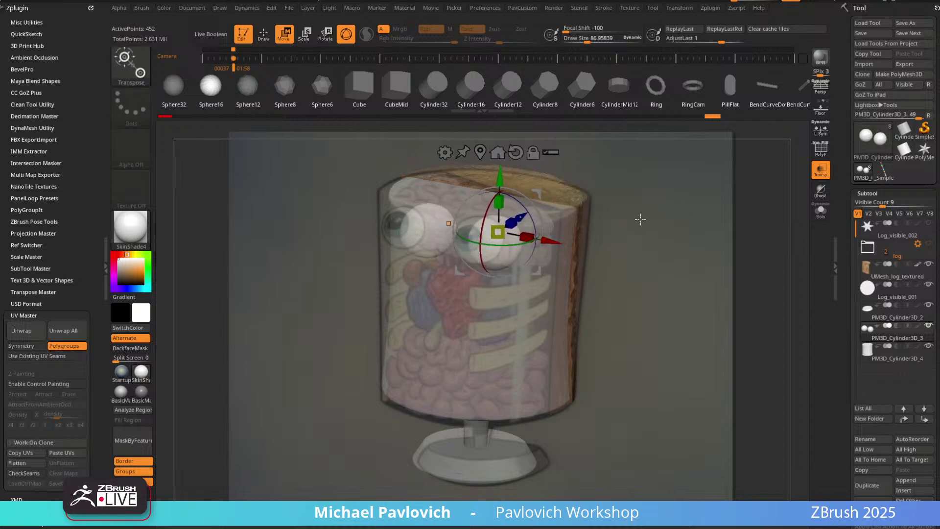
drag(640, 217, 622, 212)
key(shift+z)
key(shift+f)
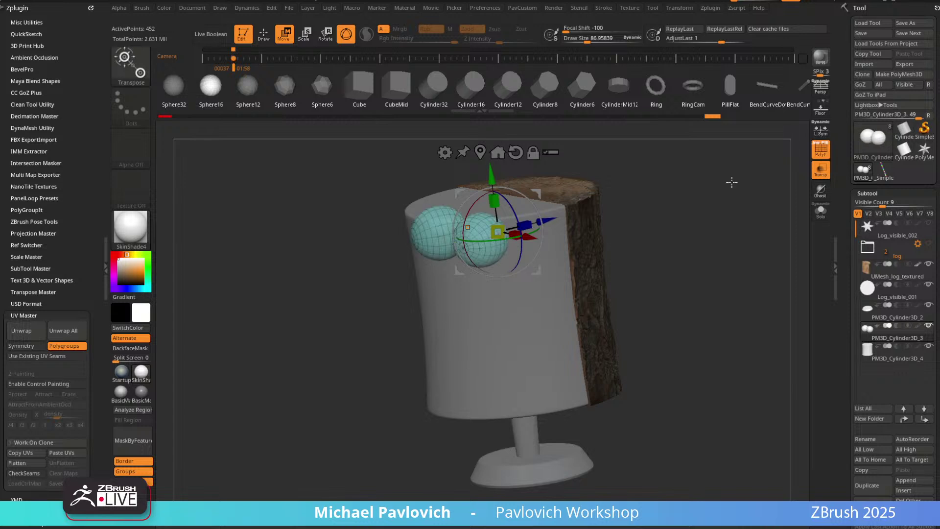
shift+drag(730, 182, 702, 248)
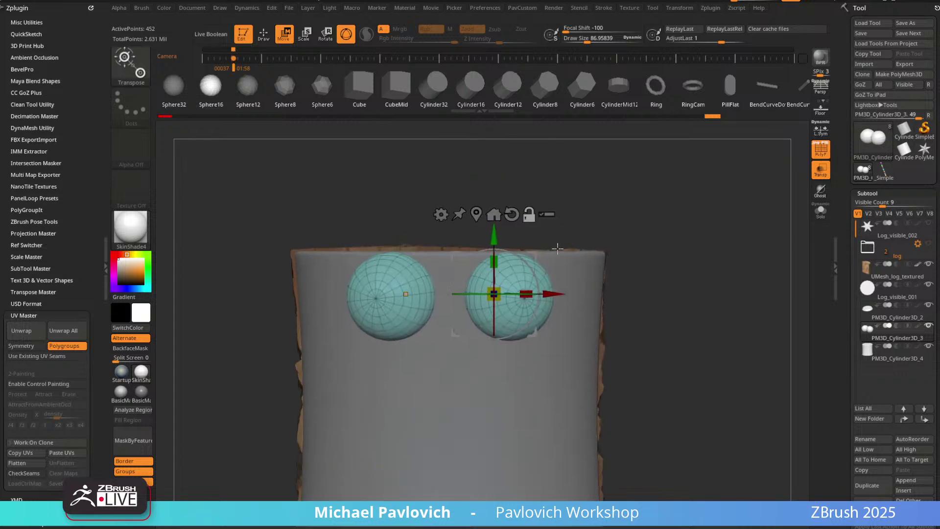
Show the reference again, undo the trial adjustment of the eye spheres, and reset the gizmo's orientation.
key(shift+z)
key(Left)
drag(490, 208, 493, 186)
drag(637, 169, 598, 162)
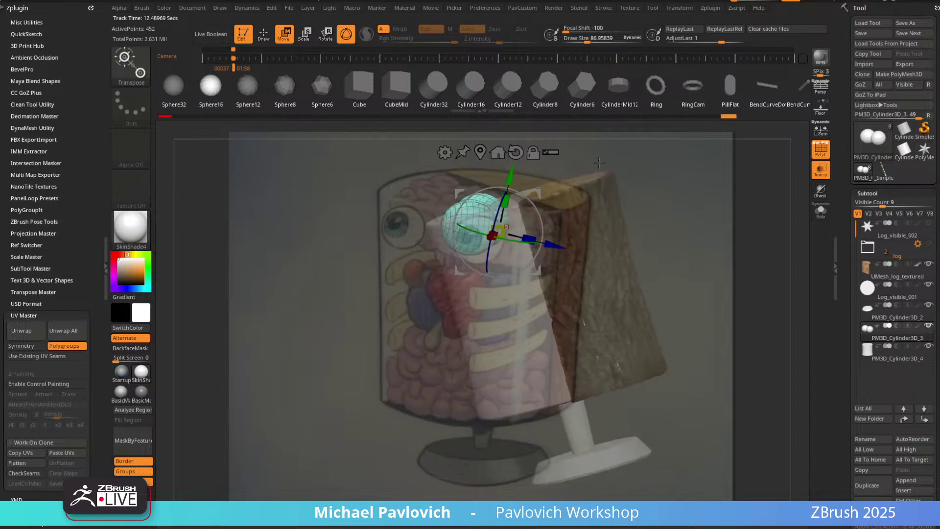
key(ctrl+z)
drag(484, 160, 477, 176)
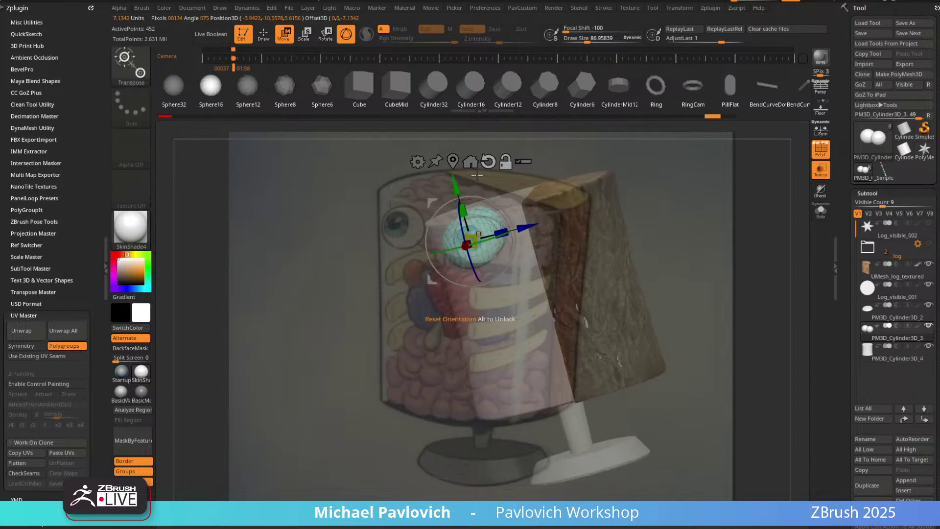
Enable local symmetry for the spheres, return to the reference camera view, and turn on perspective.
drag(676, 173, 714, 170)
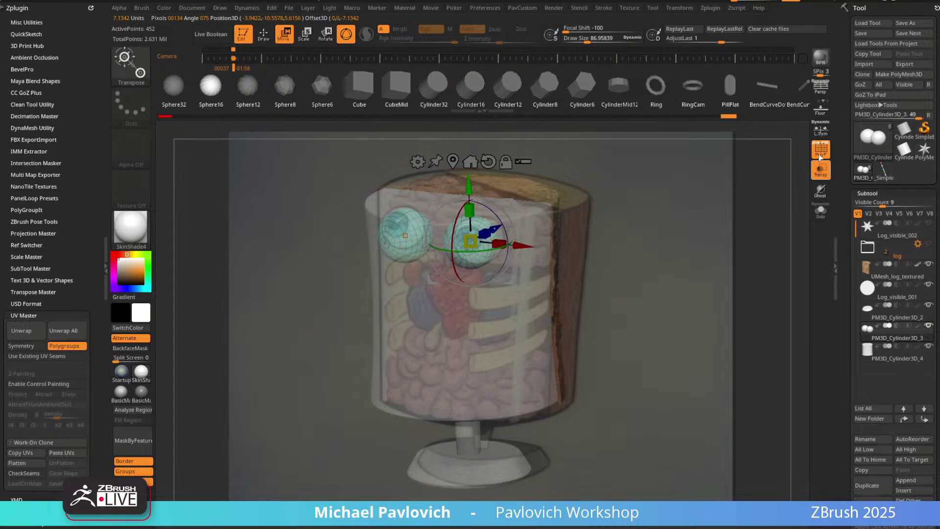
click(822, 131)
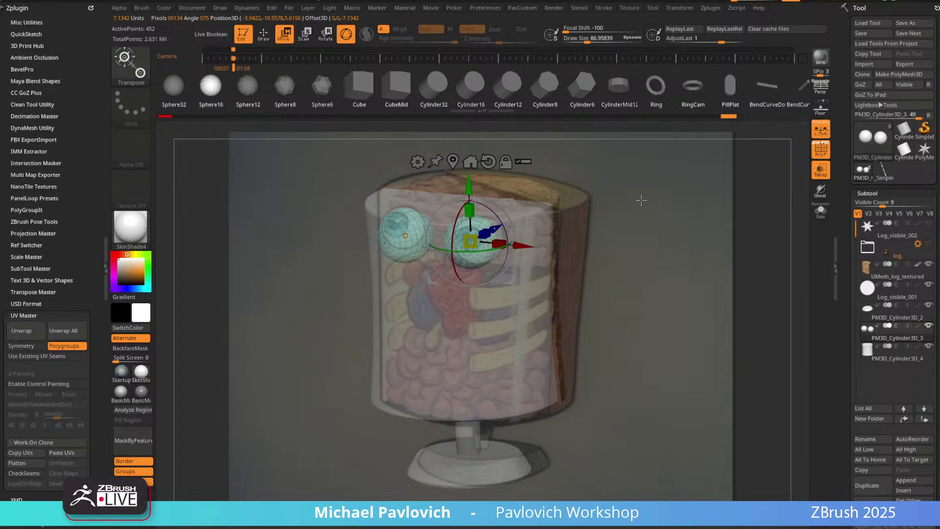
key(Left)
key(Right)
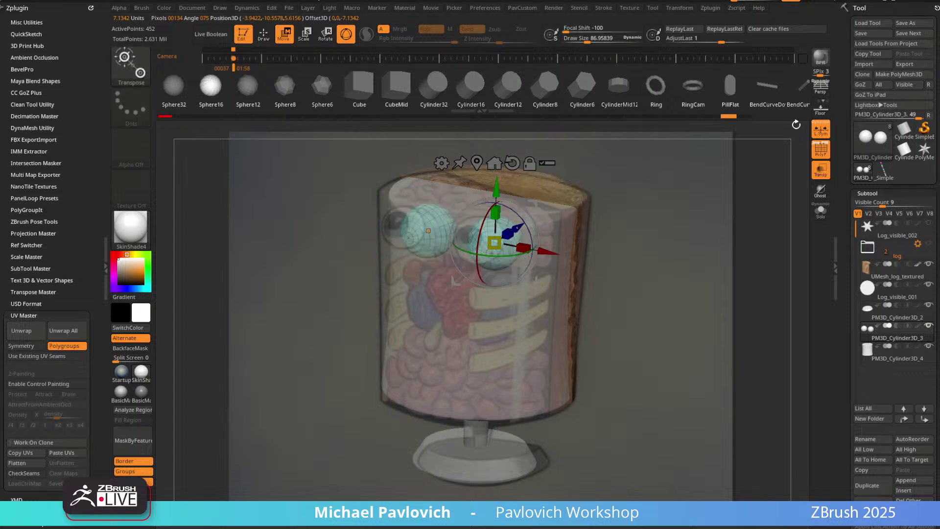
key(p)
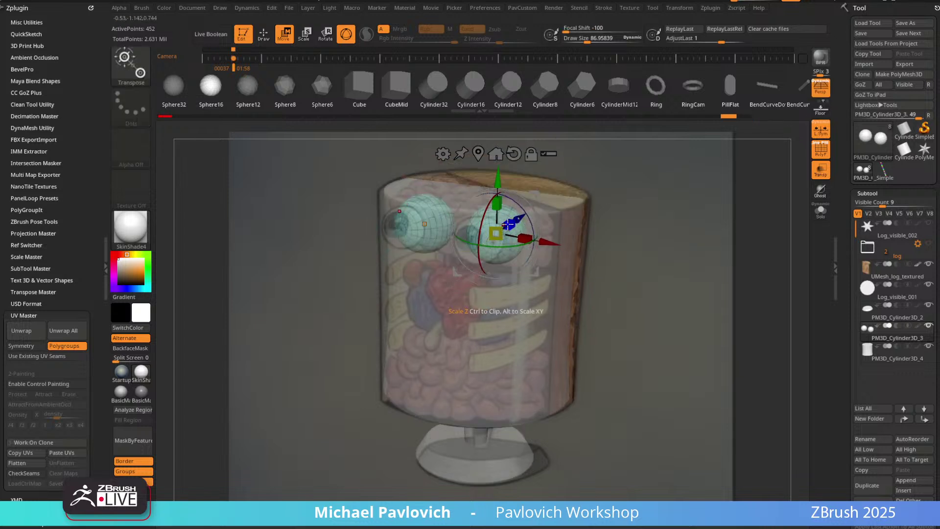
Rotate the eye spheres about X and scale them slightly along Z and X to fit the reference eyes.
drag(484, 211, 483, 201)
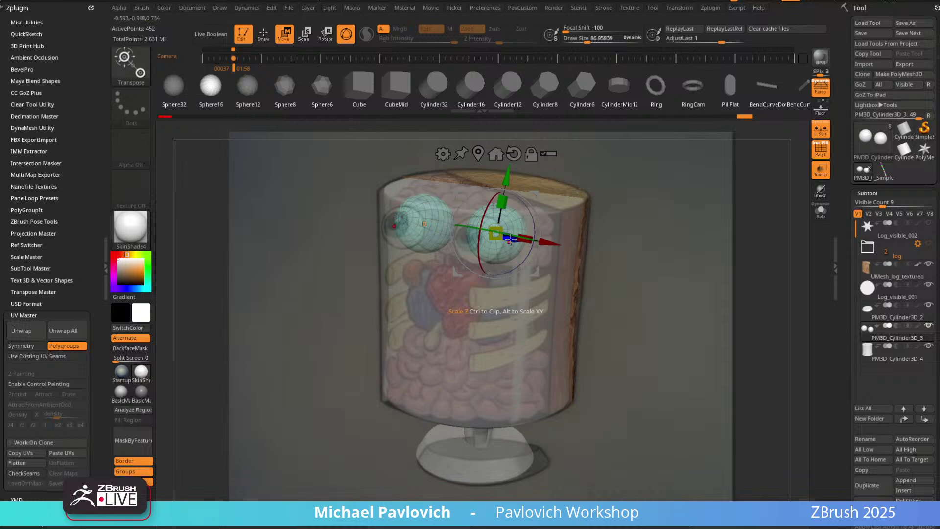
mouse_move(510, 240)
mouse_down()
mouse_move(496, 234)
mouse_move(506, 237)
mouse_up()
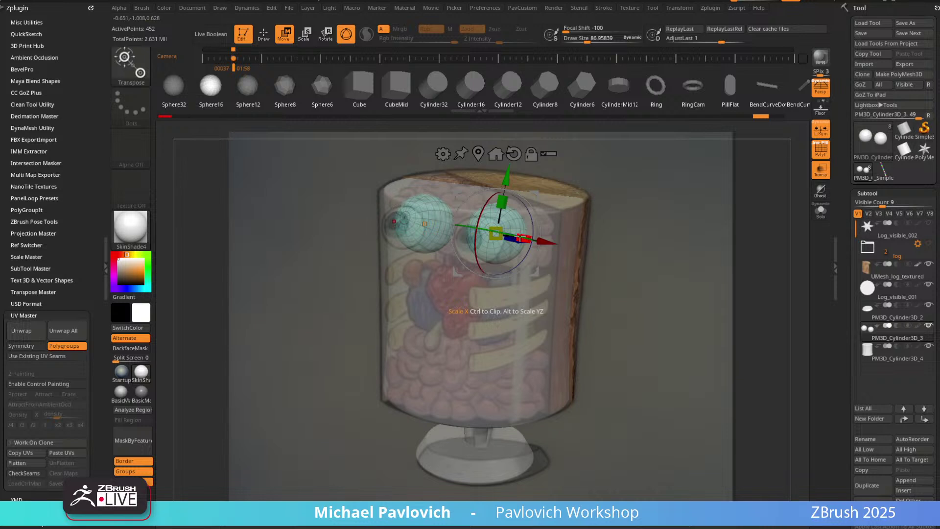
drag(520, 237, 516, 241)
key(q)
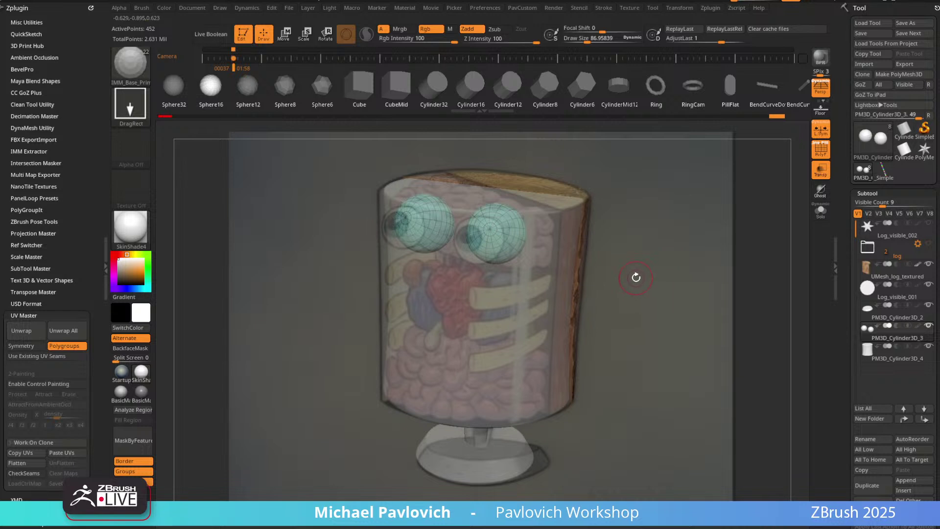
Hide the reference and isolate the two eye spheres for a close-up view.
key(shift+z)
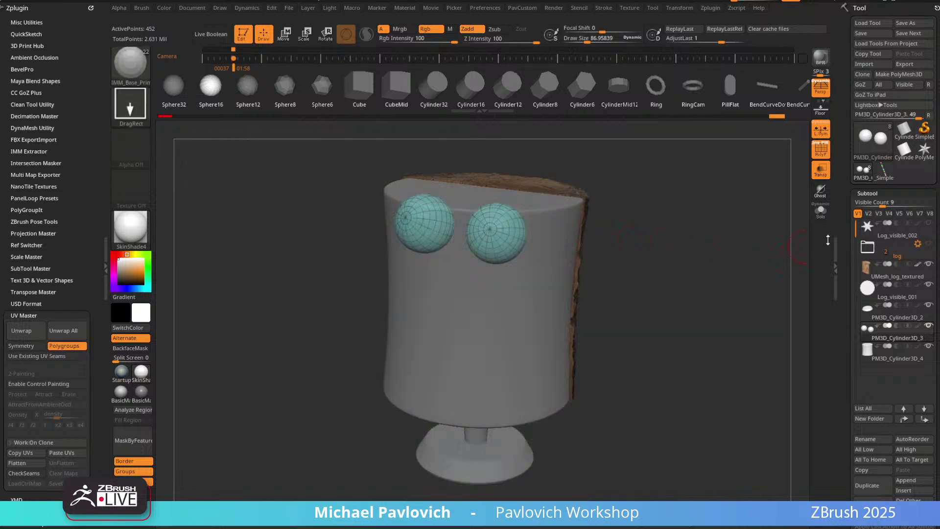
click(821, 212)
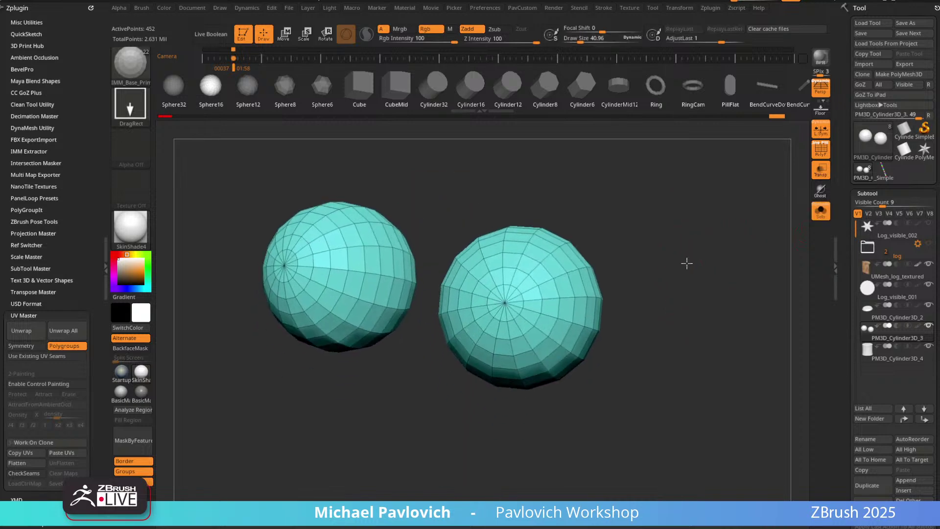
drag(687, 264, 688, 256)
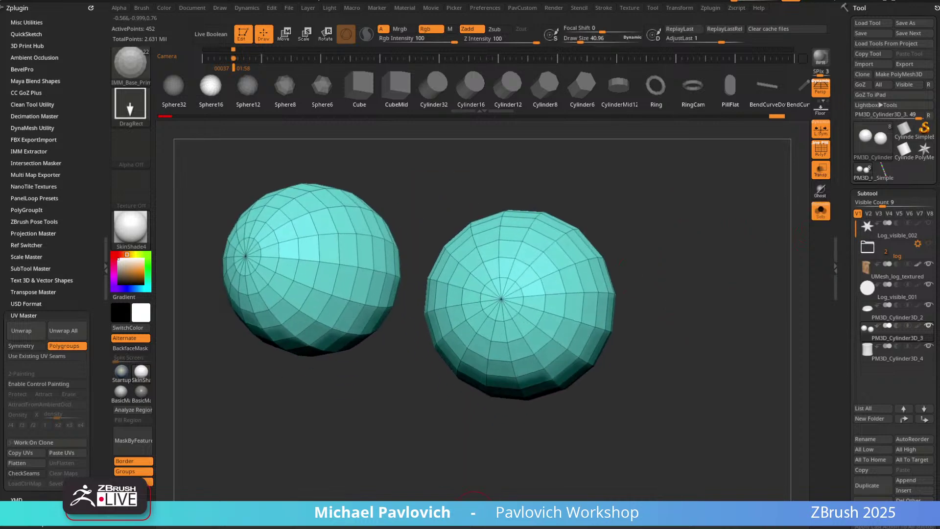
Switch to the browser and look through the ArtStation portfolio for eye examples, including the ZBrush 2018 What's New project.
key(alt+Tab)
scroll(347, 305, down, 10)
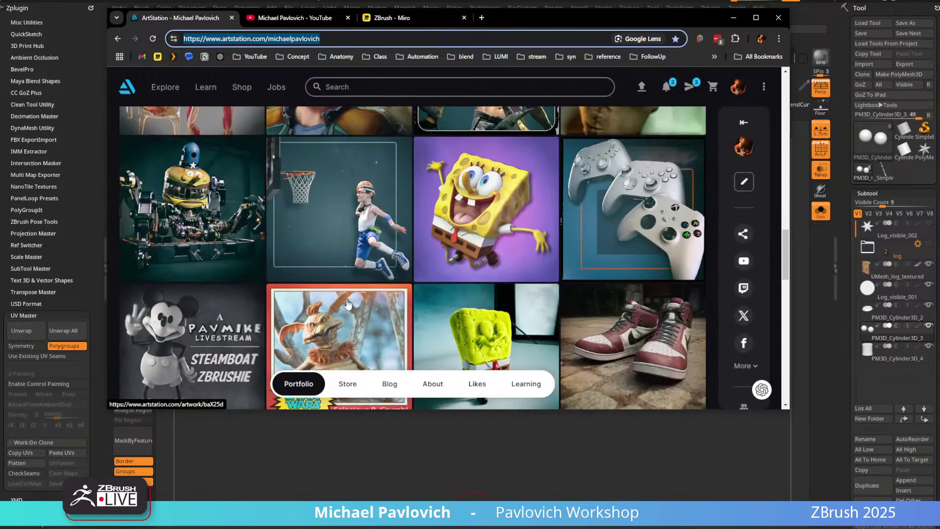
scroll(348, 305, down, 12)
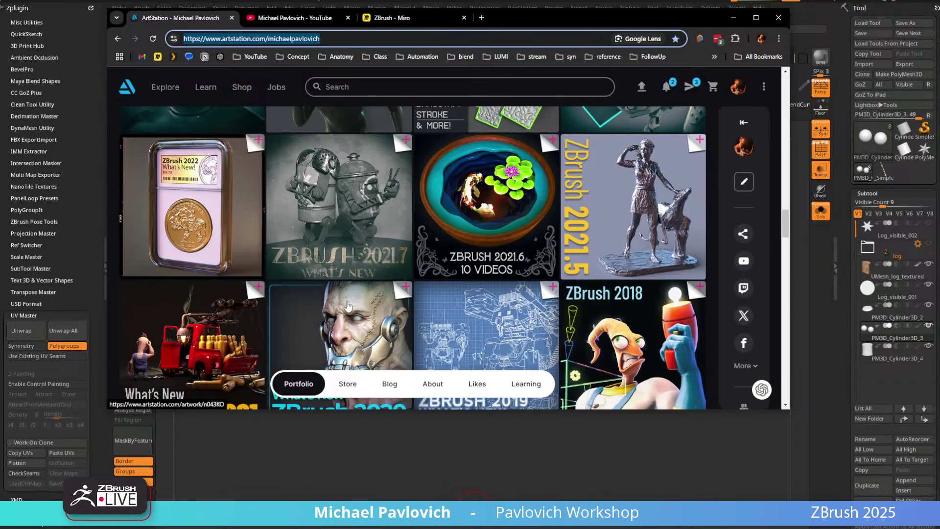
scroll(348, 306, down, 4)
click(588, 216)
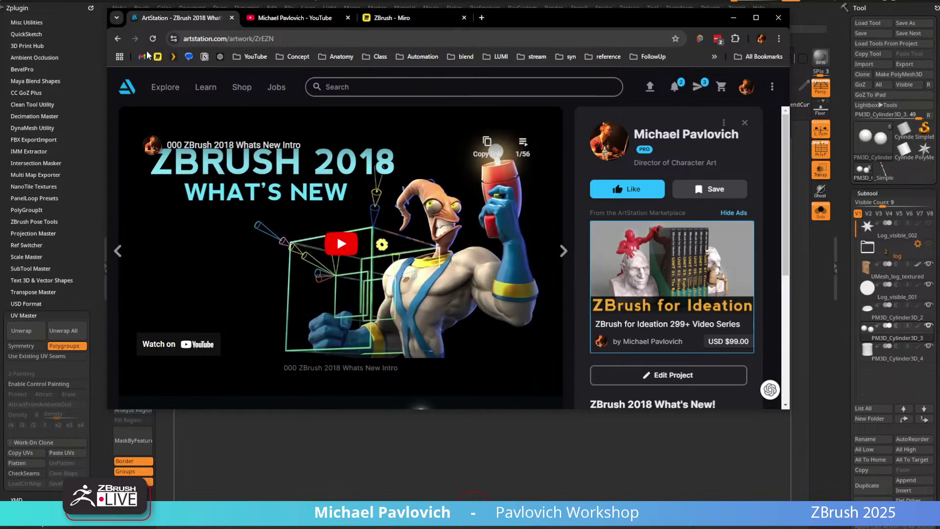
click(120, 39)
scroll(278, 217, down, 8)
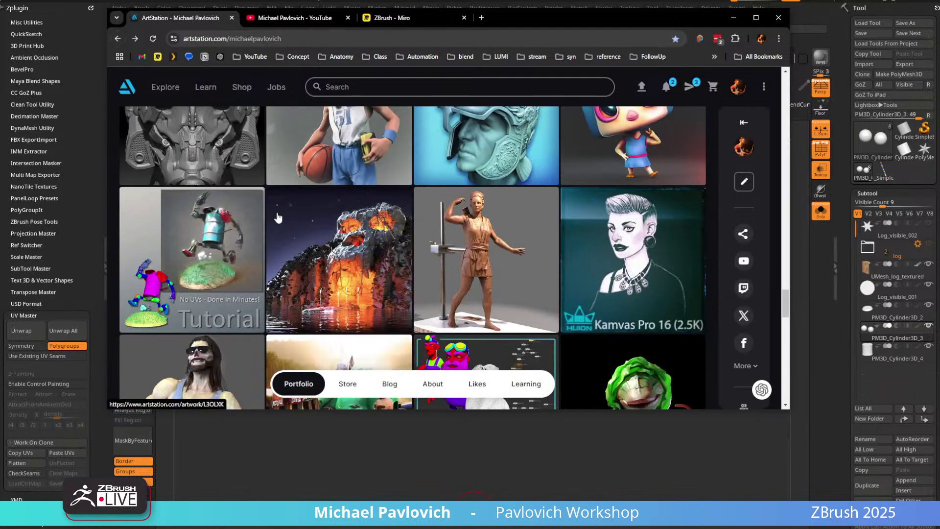
scroll(277, 217, up, 5)
click(292, 40)
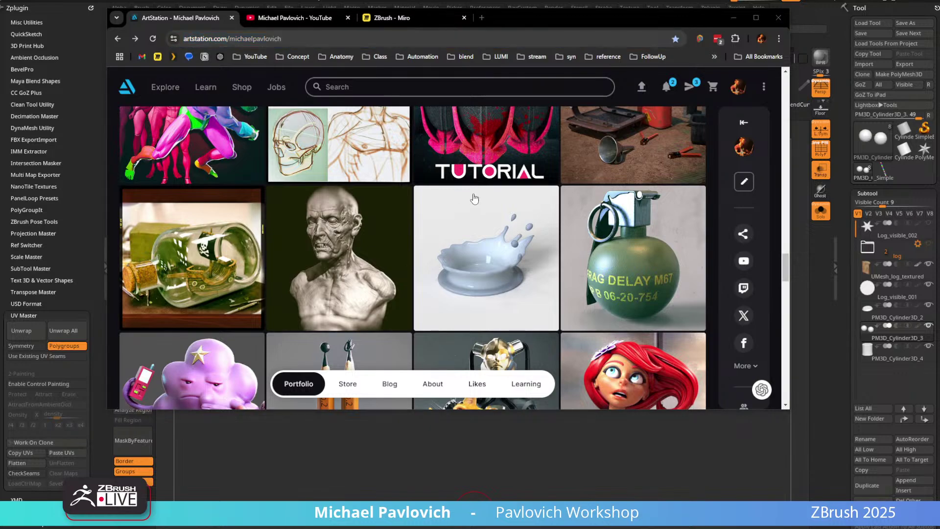
scroll(474, 197, up, 20)
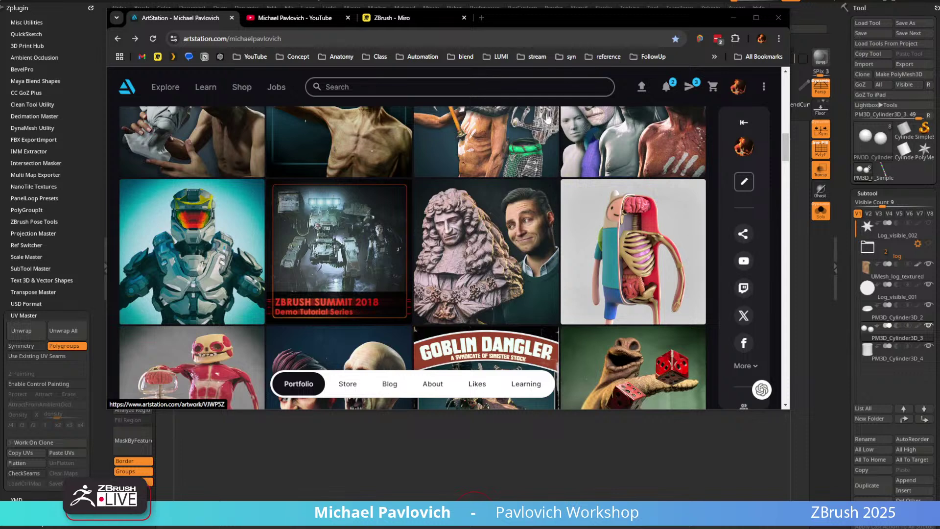
drag(503, 20, 891, 527)
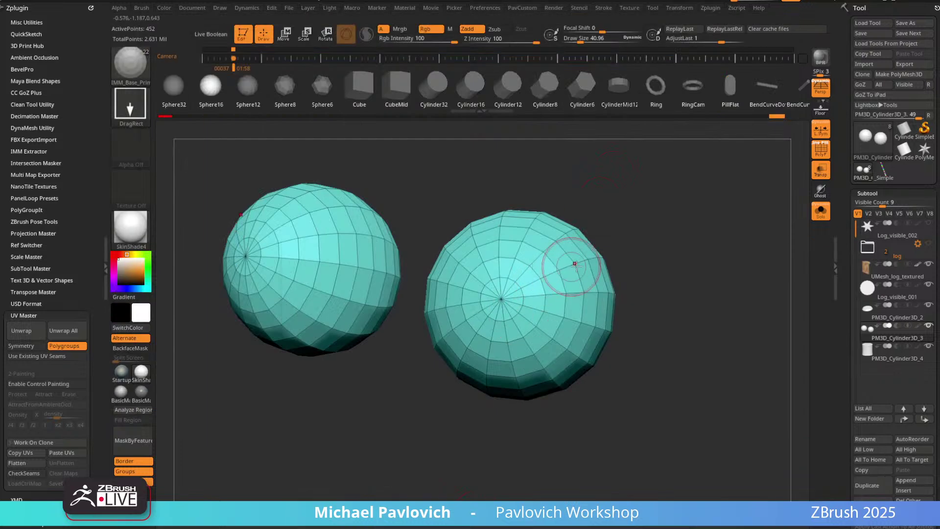
Assign one new polygroup to the polygon rings around the front pole of both spheres with ZModeler's PolyGroup action.
key(b)
key(z)
key(m)
key(space)
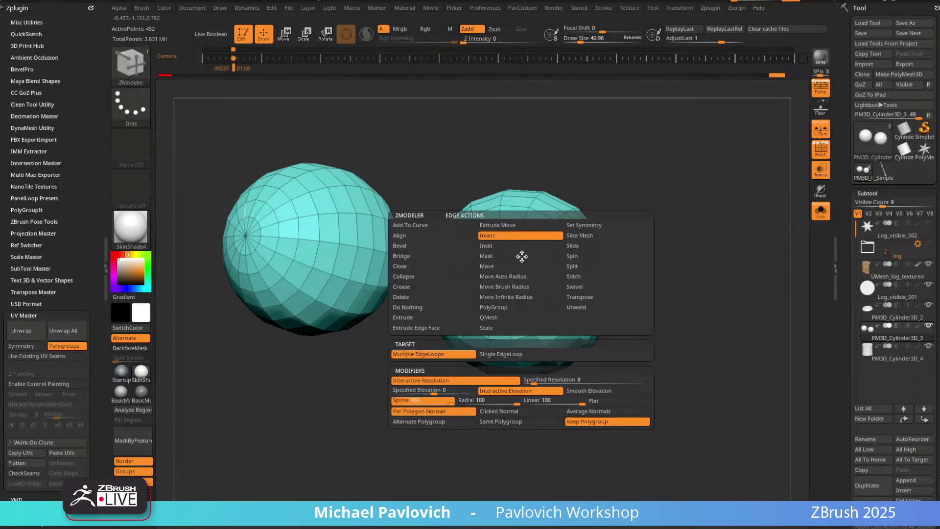
click(520, 309)
click(520, 262)
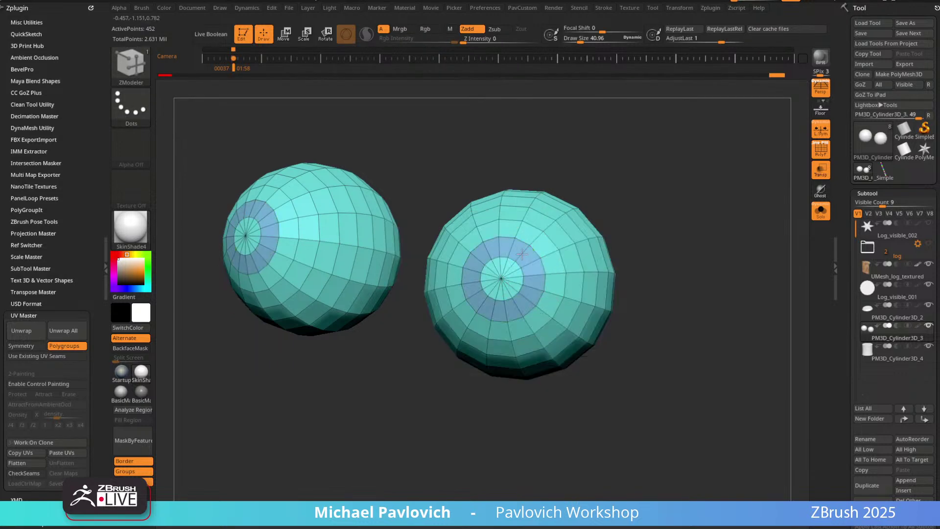
click(511, 271)
key(ctrl+z)
click(509, 271)
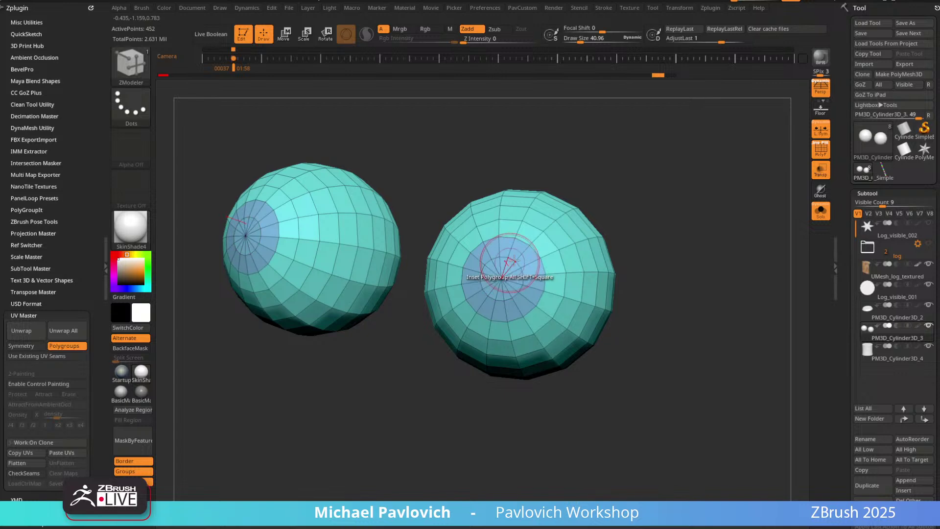
Hide the front polygroup on both spheres and delete the hidden polygons to open a round hole in each.
ctrl+shift+click(521, 251)
ctrl+shift+drag(667, 197, 717, 258)
key(2)
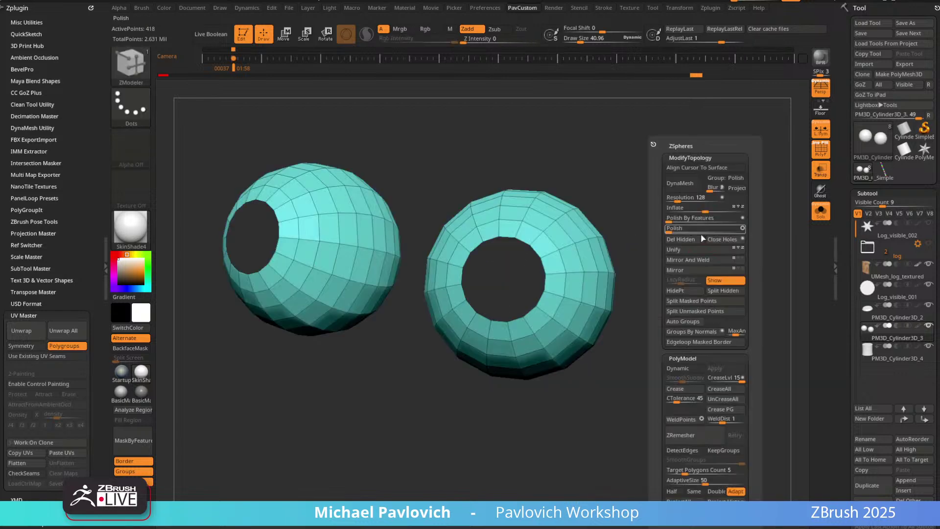
click(692, 240)
click(691, 241)
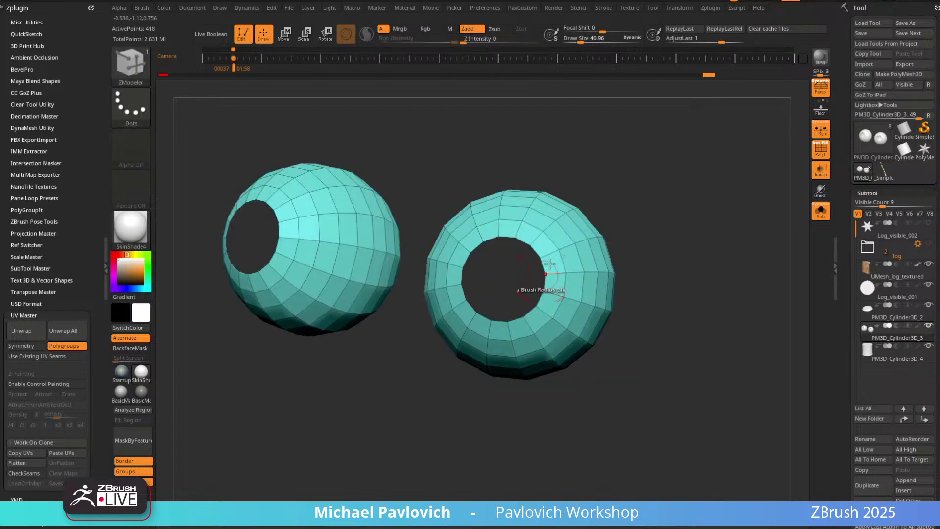
Flip the display normals of the two open spheres in their display properties.
drag(649, 211, 694, 213)
key(2)
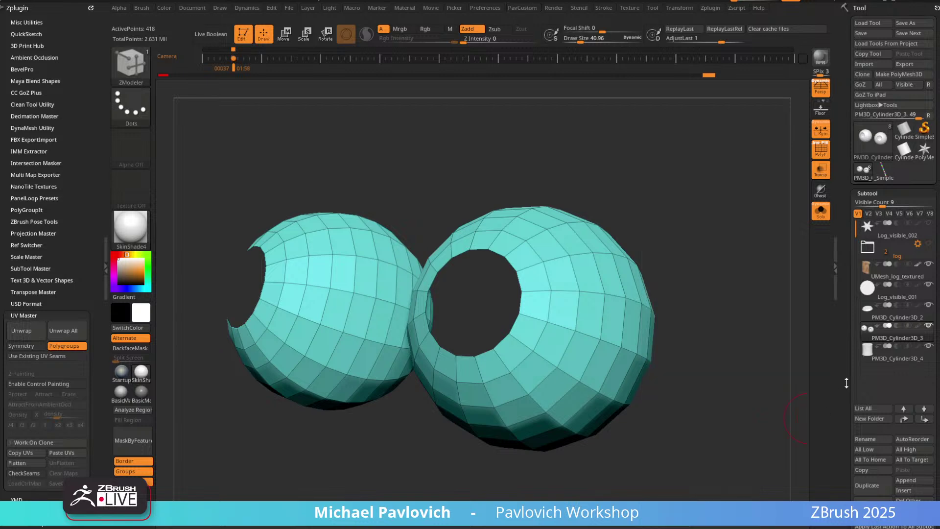
drag(846, 382, 852, 235)
drag(857, 403, 845, 308)
scroll(845, 307, down, 3)
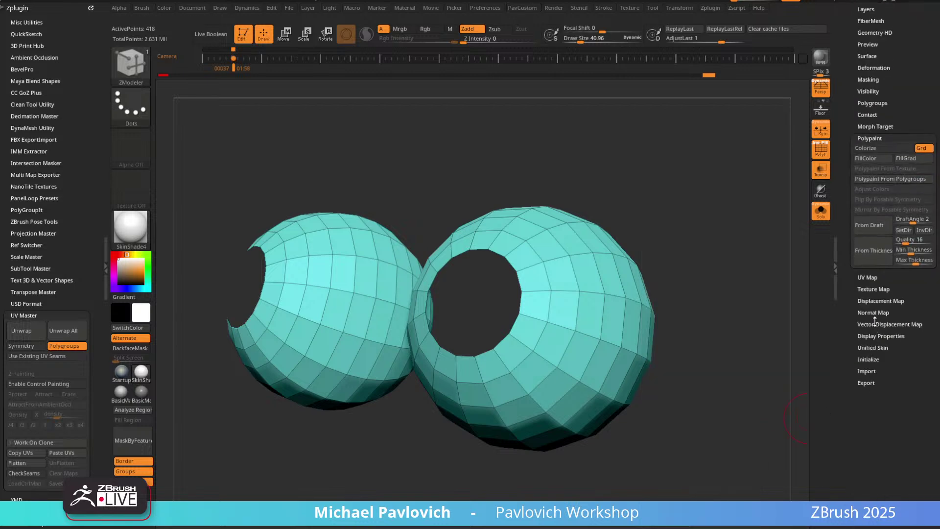
click(879, 336)
click(902, 368)
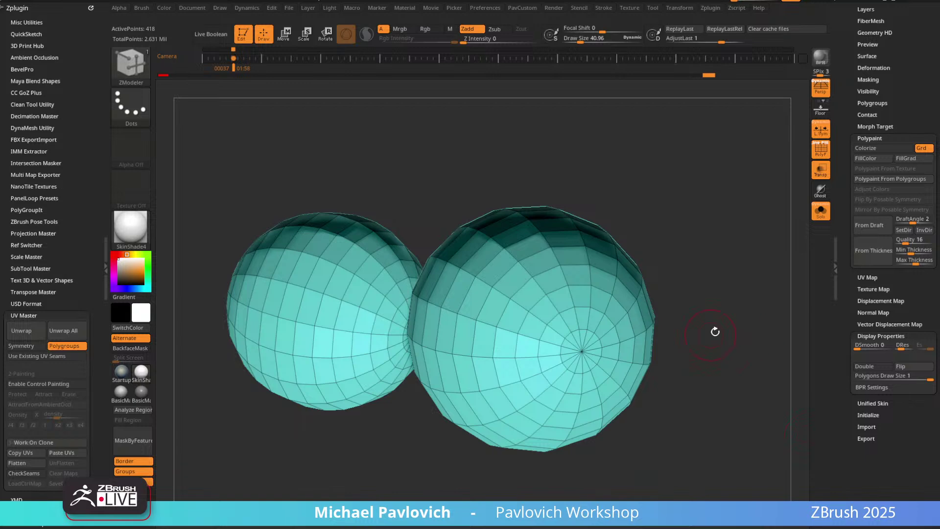
Close the round openings of both spheres with ZModeler's edge Close action, targeting Convex Hole.
drag(716, 331, 588, 326)
key(space)
click(428, 267)
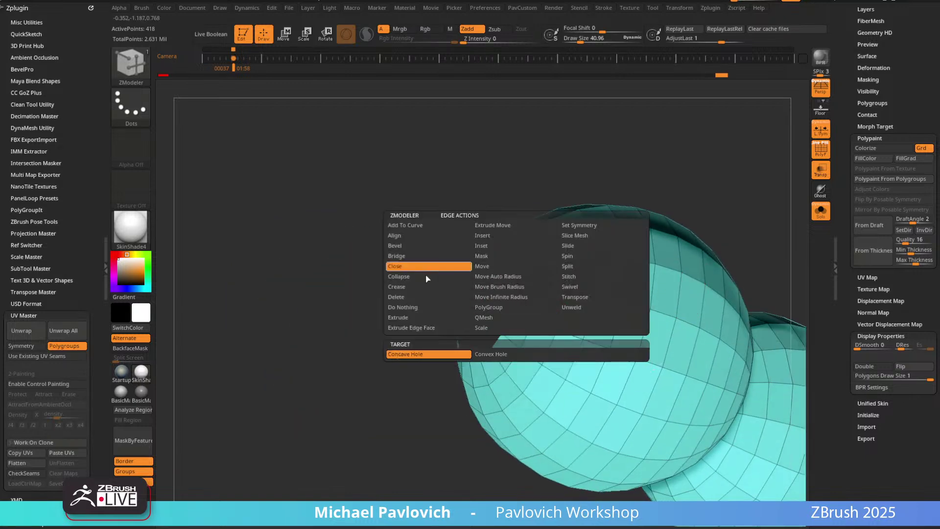
click(493, 353)
click(512, 294)
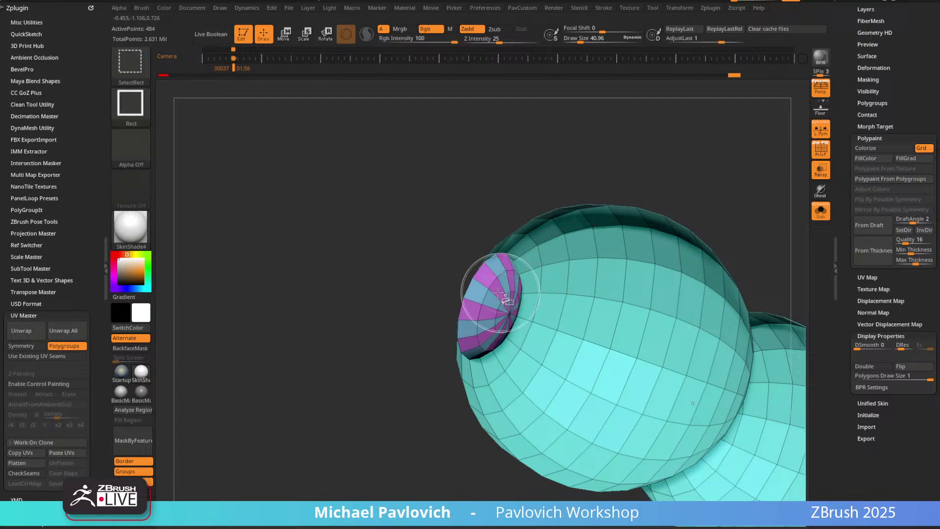
Combine the polygons of the new eye sockets into a single polygroup and flip the spheres' normals back.
ctrl+shift+click(471, 326)
key(ctrl+w)
ctrl+shift+click(404, 365)
drag(403, 366, 658, 255)
key(grave)
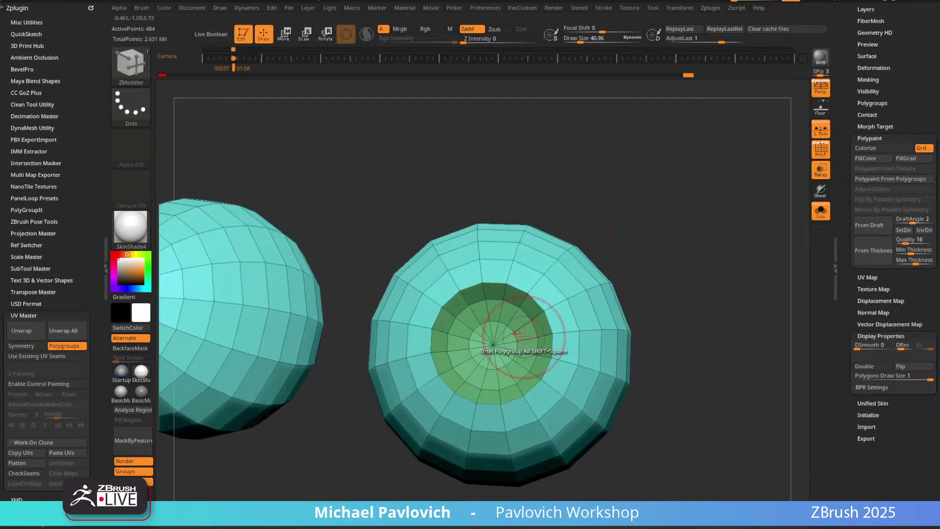
Duplicate the eye spheres subtool as the base for separate pupils.
scroll(850, 215, up, 10)
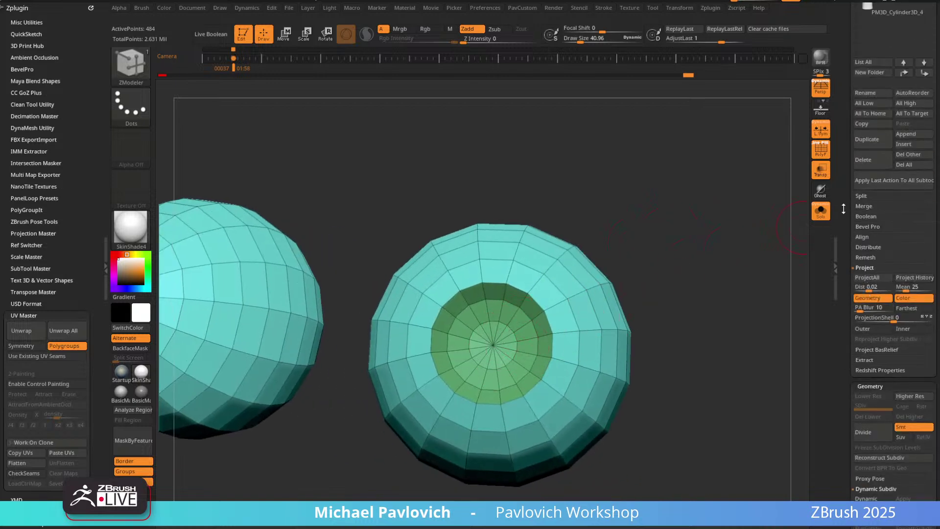
drag(843, 208, 843, 412)
click(872, 342)
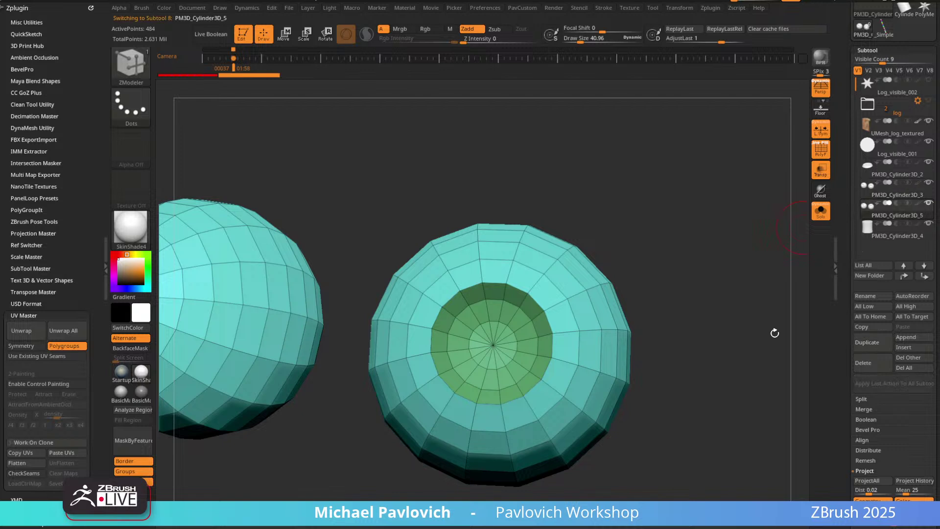
Isolate the innermost ring of polygons around the socket centre on the duplicate and delete everything else.
click(477, 340)
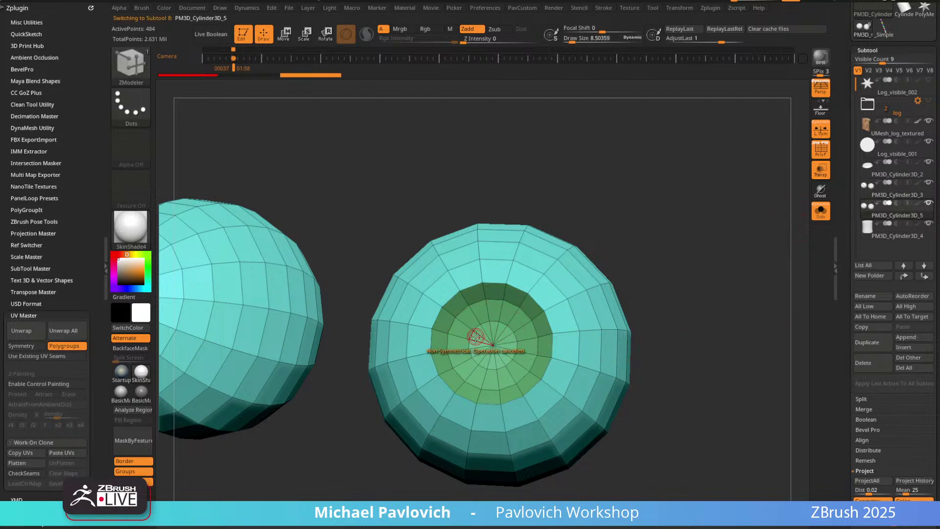
alt+drag(475, 336, 503, 345)
ctrl+shift+click(494, 345)
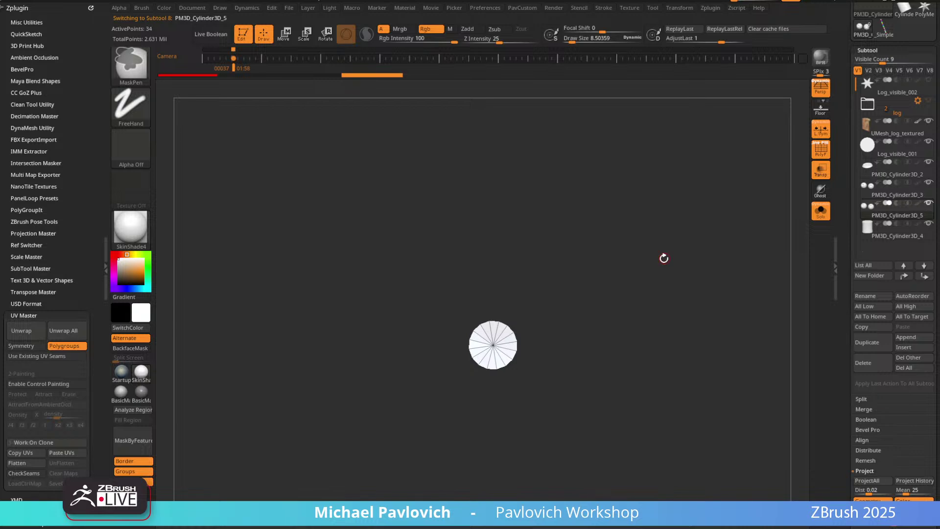
key(2)
click(625, 240)
alt+drag(531, 265, 638, 241)
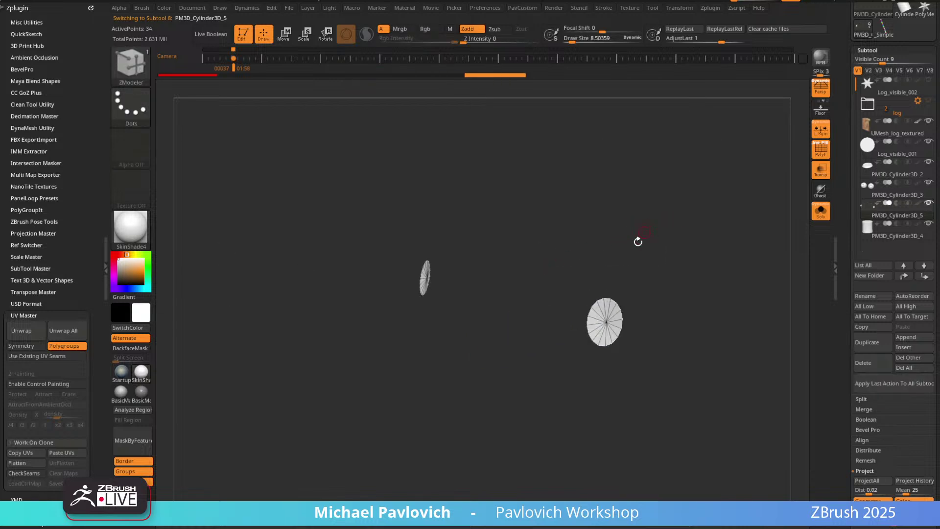
Adjust the centre point of both pupil discs with the Move brush.
mouse_move(604, 302)
mouse_down()
mouse_move(662, 284)
mouse_move(674, 290)
mouse_up()
key(b)
key(m)
key(v)
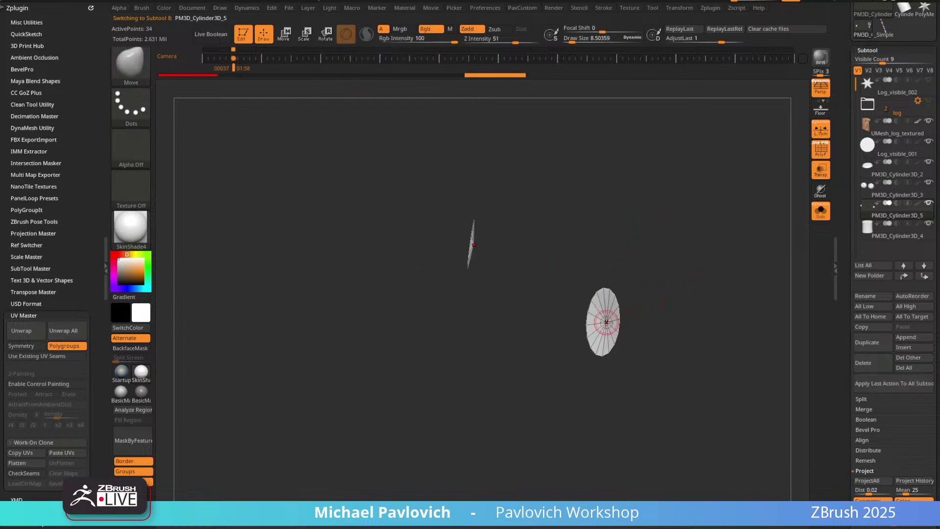
right_drag(601, 323, 625, 283)
Extrude the pupil discs into thick pieces with ZModeler's polygon QMesh action, targeting Polygroup All.
key(b)
key(z)
key(m)
drag(589, 304, 575, 306)
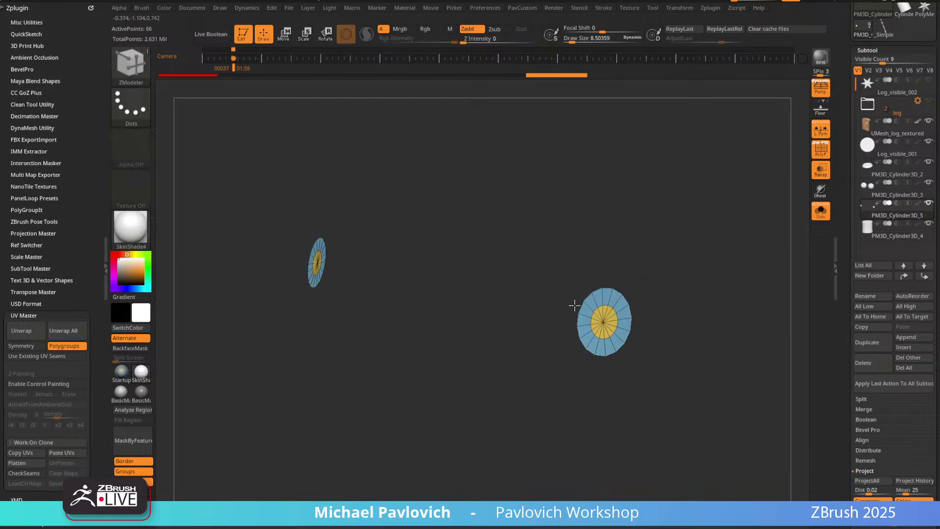
key(ctrl+z)
key(space)
click(560, 227)
click(653, 295)
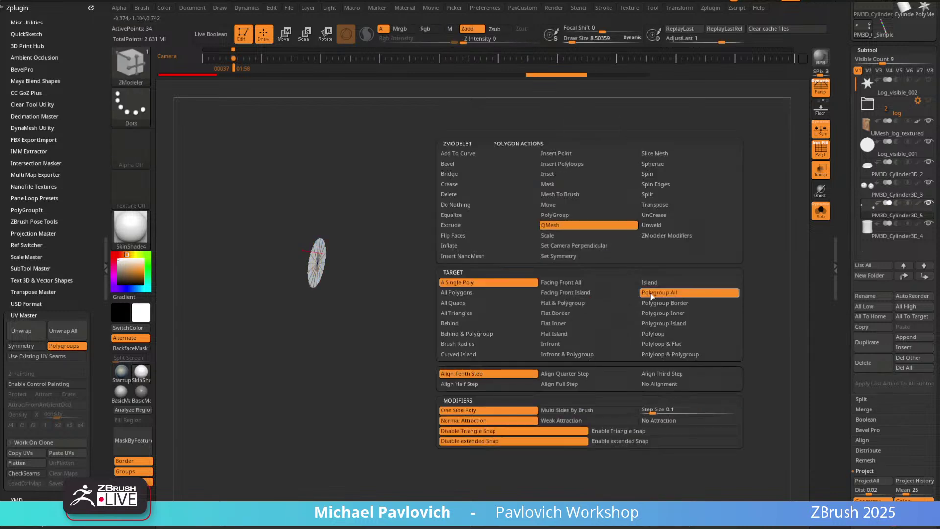
right_drag(697, 288, 652, 293)
drag(592, 309, 577, 304)
Crease the pupil discs at crease level 3 and smooth them with dynamic subdivision.
right_drag(676, 280, 546, 287)
key(3)
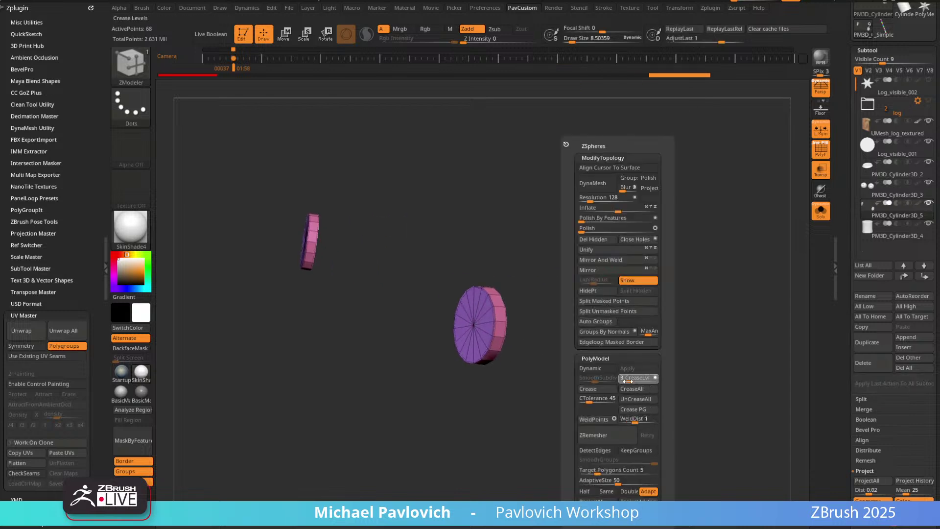
drag(499, 426, 633, 301)
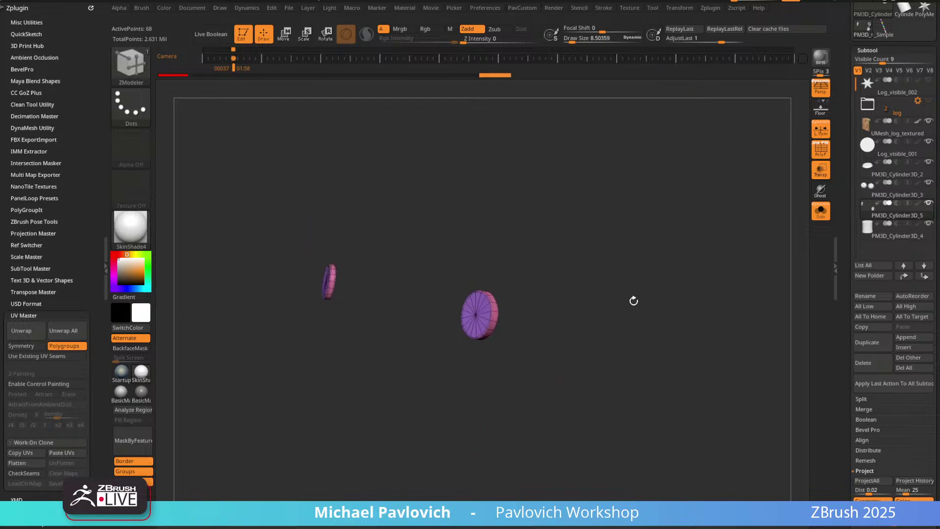
Leave solo display, hide the PM3D_Cylinder3D_4 body and make the eye spheres the active subtool.
click(818, 214)
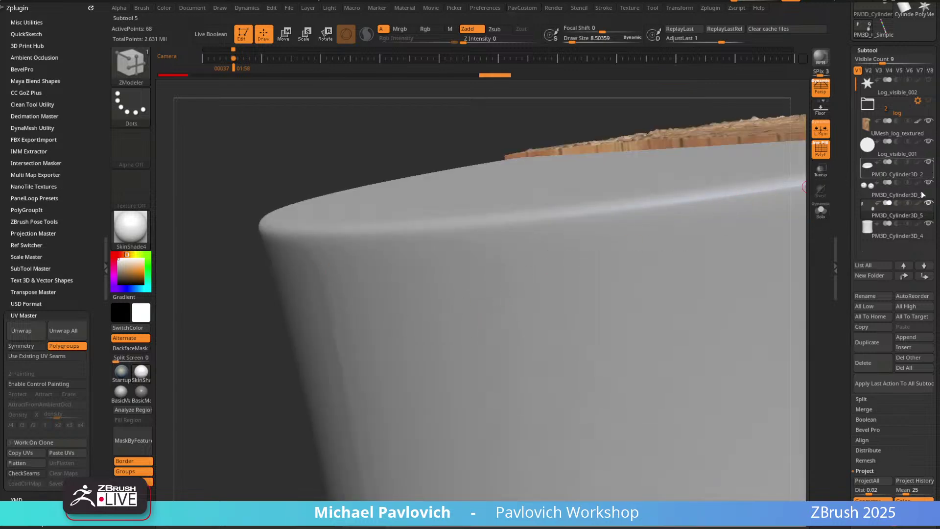
click(929, 225)
alt+drag(387, 460, 537, 345)
alt+click(543, 325)
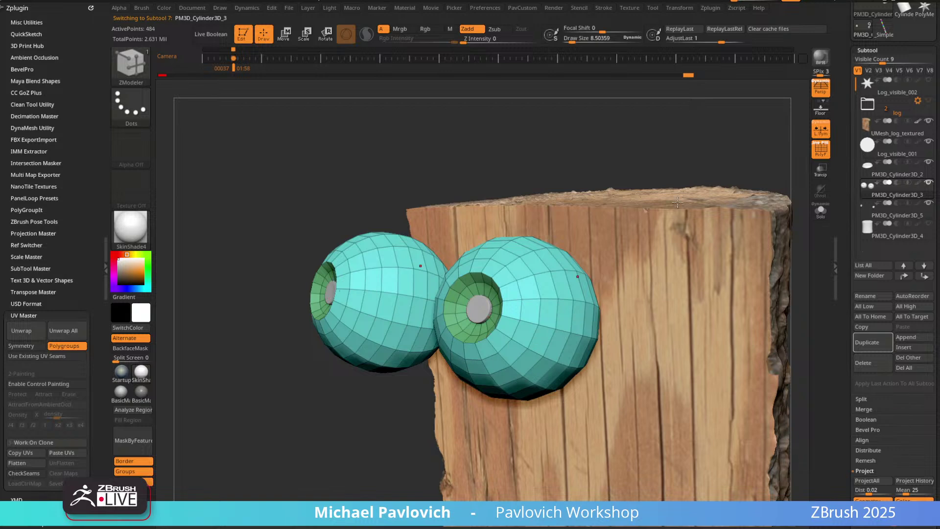
Crease the eye spheres along their polygroup borders and smooth them with dynamic subdivision.
drag(710, 145, 668, 171)
key(2)
click(696, 411)
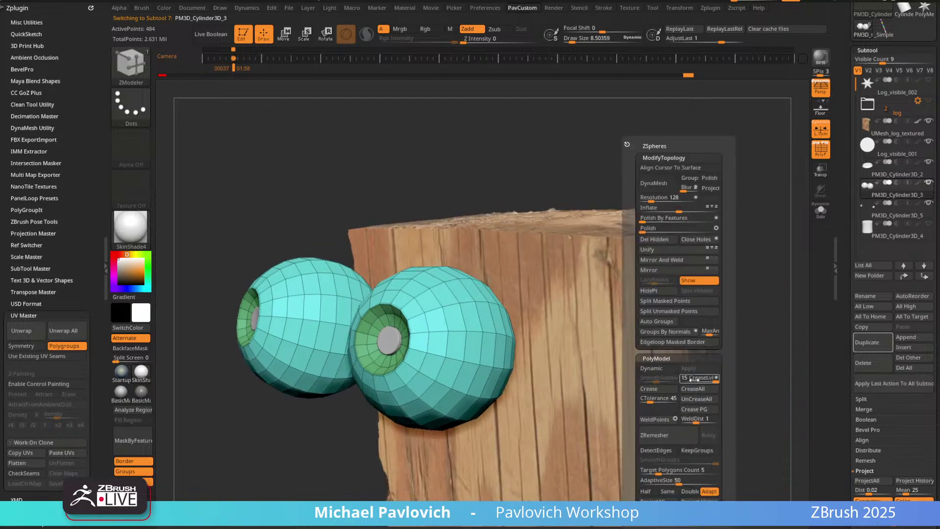
click(653, 378)
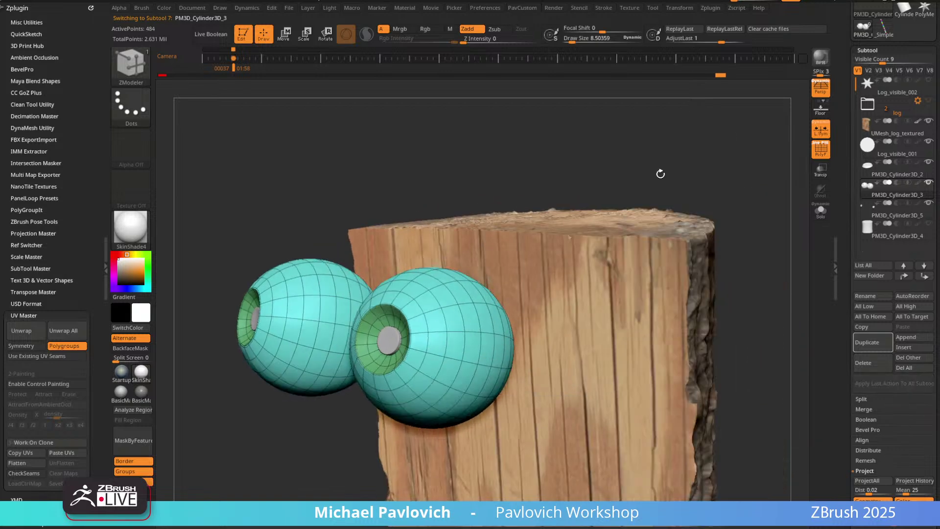
Turn off the polyframe, switch to the Standard brush and examine the smoothed eye socket and pupil from the front.
mouse_move(659, 172)
mouse_down()
mouse_move(730, 206)
mouse_move(726, 193)
mouse_move(688, 256)
mouse_move(674, 214)
mouse_move(659, 226)
mouse_move(690, 236)
mouse_move(671, 237)
mouse_up()
key(shift+f)
key(b)
key(s)
key(t)
key(s)
key(s)
mouse_move(641, 262)
alt+mouse_down()
mouse_move(689, 231)
mouse_move(677, 234)
alt+mouse_up()
key(s)
mouse_move(685, 195)
alt+mouse_down()
mouse_move(695, 233)
mouse_move(718, 225)
mouse_move(641, 256)
alt+mouse_up()
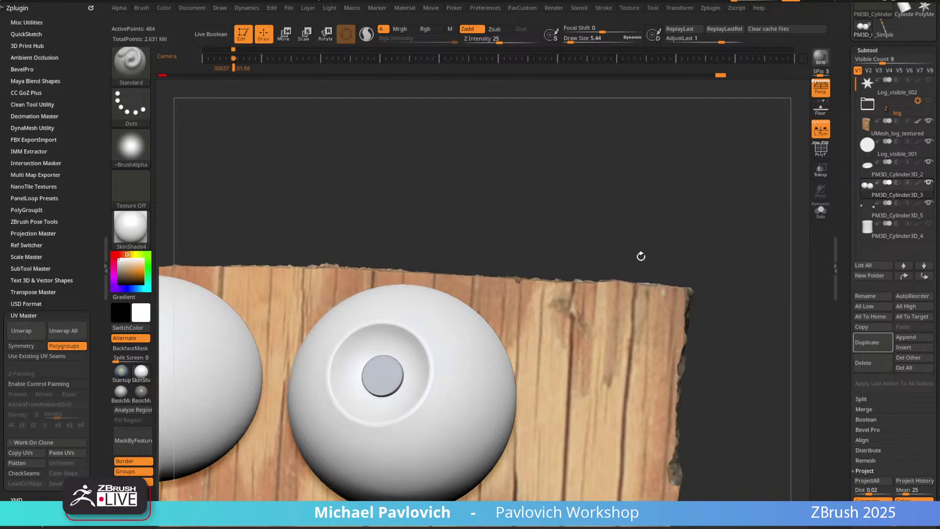
alt+drag(754, 249, 768, 173)
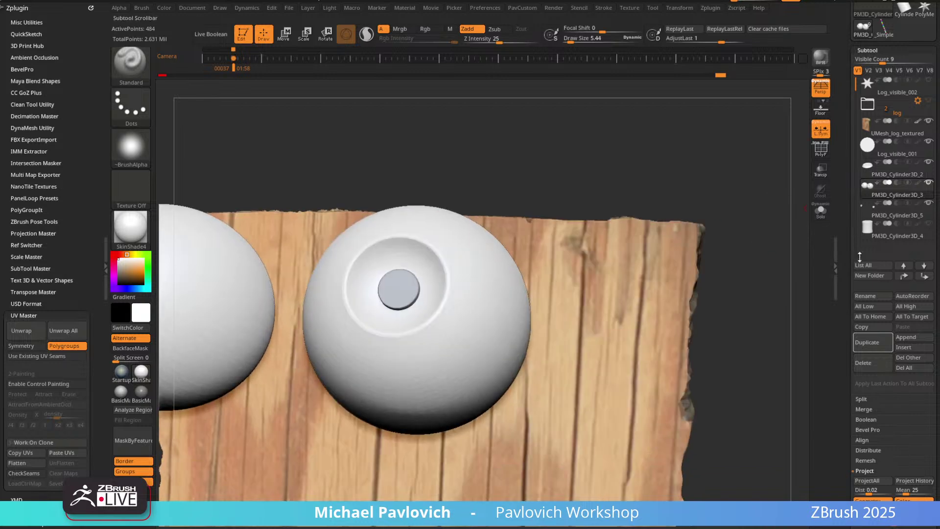
Duplicate the eye spheres and keep only the socket polygroup of the copy as separate iris geometry.
click(871, 348)
key(shift+f)
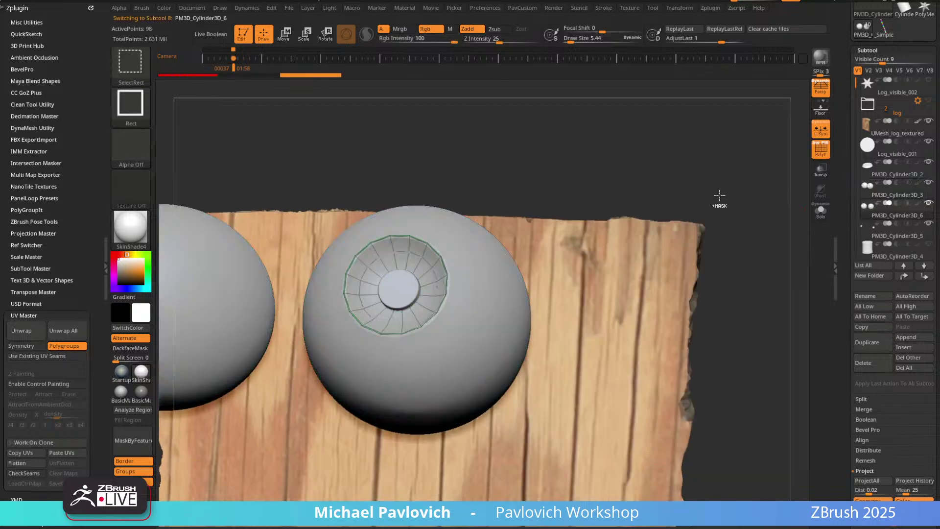
key(ctrl+shift+c)
Extrude the iris polygroup of both eyes with ZModeler's QMesh action to give the irises thickness.
key(b)
key(z)
key(m)
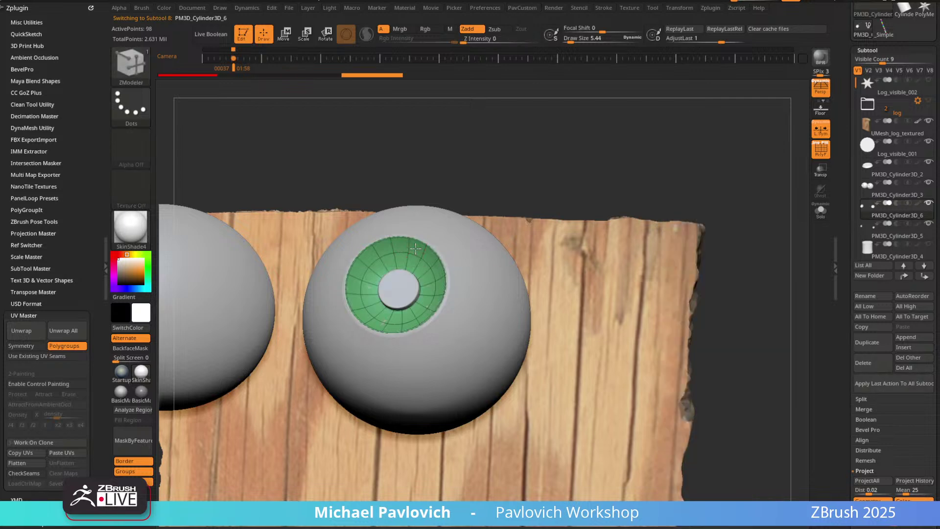
drag(415, 249, 409, 251)
key(ctrl+shift+c)
click(604, 305)
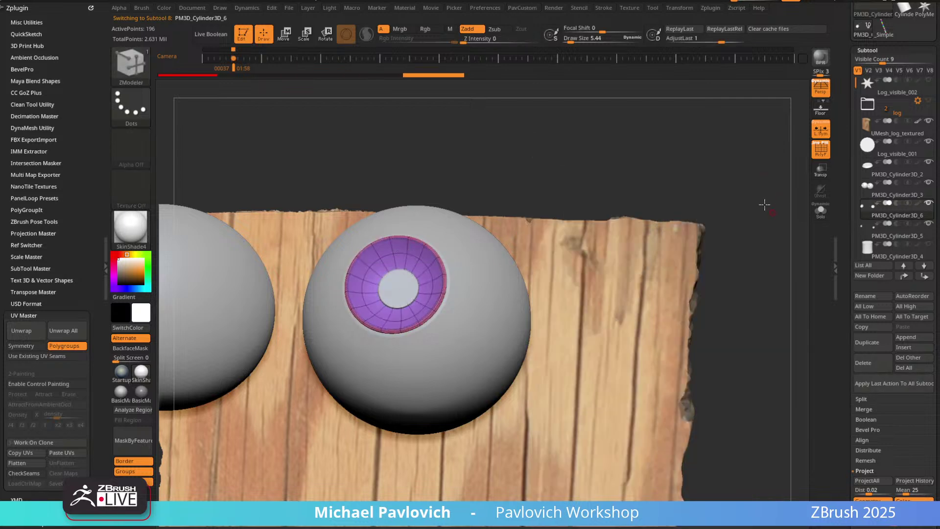
Turn off the polyframe, switch to the Standard brush and review the eyes against the log from several angles.
drag(765, 204, 718, 164)
click(828, 148)
mouse_move(750, 210)
mouse_down()
mouse_move(674, 234)
mouse_move(695, 231)
mouse_move(687, 227)
mouse_move(685, 237)
mouse_move(676, 203)
mouse_move(676, 218)
mouse_move(682, 202)
mouse_move(695, 212)
mouse_move(677, 225)
mouse_move(674, 252)
mouse_move(653, 266)
mouse_up()
key(b)
key(s)
key(t)
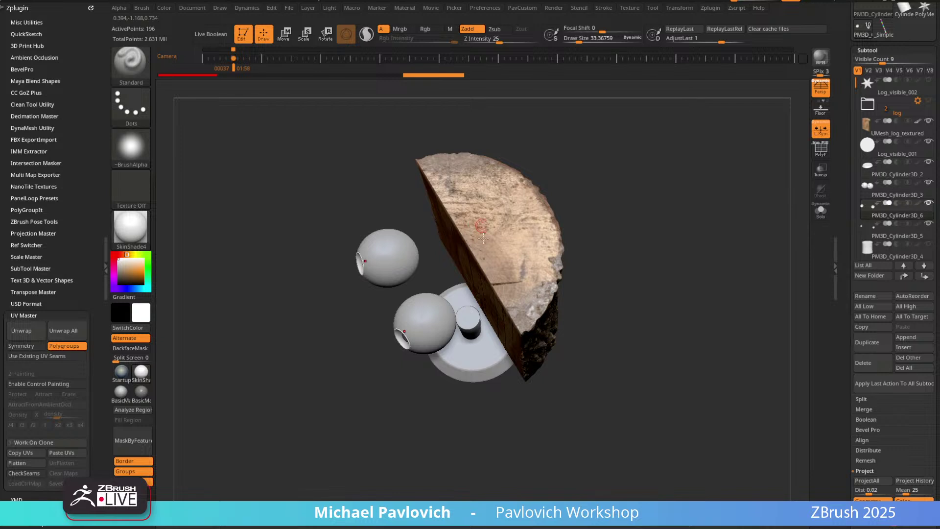
drag(676, 206, 716, 206)
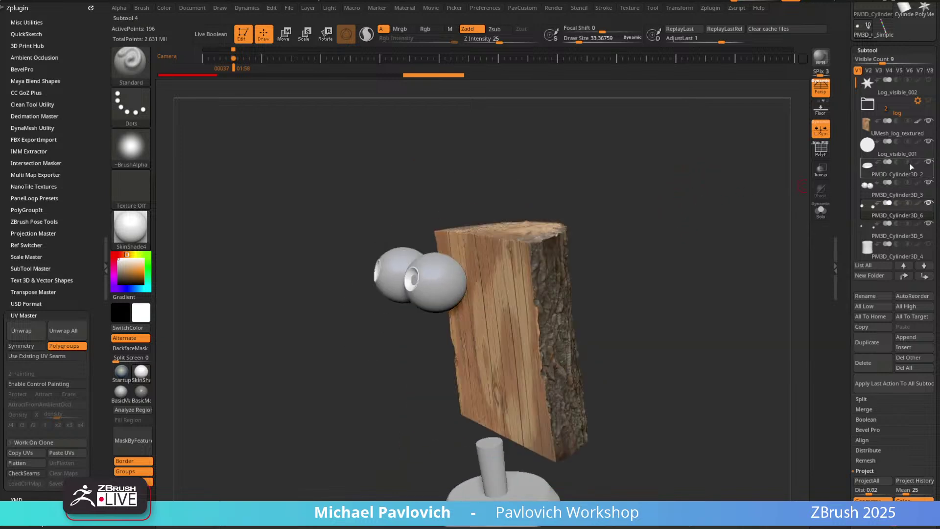
Show the PM3D_Cylinder3D_4 body again and turn on transparency to see the eyes relative to it.
click(928, 244)
shift+drag(709, 241, 785, 196)
click(820, 172)
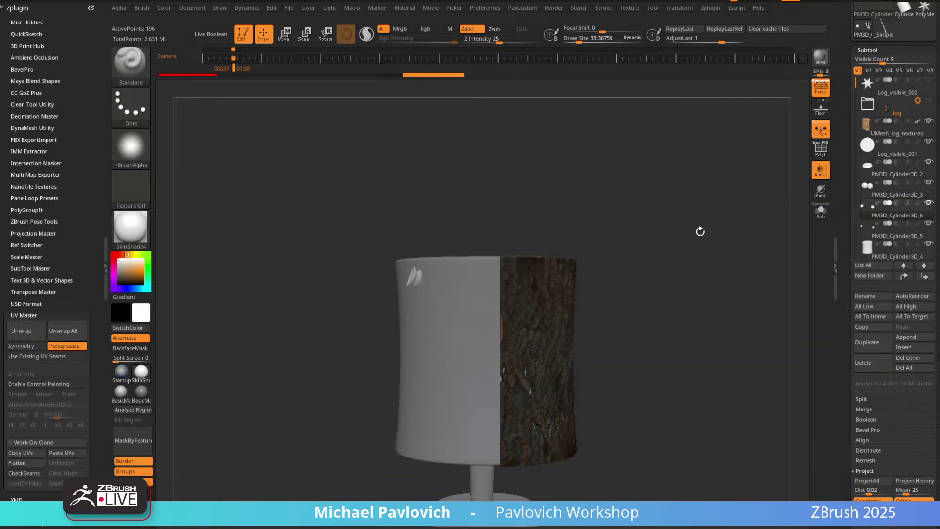
alt+drag(701, 231, 732, 207)
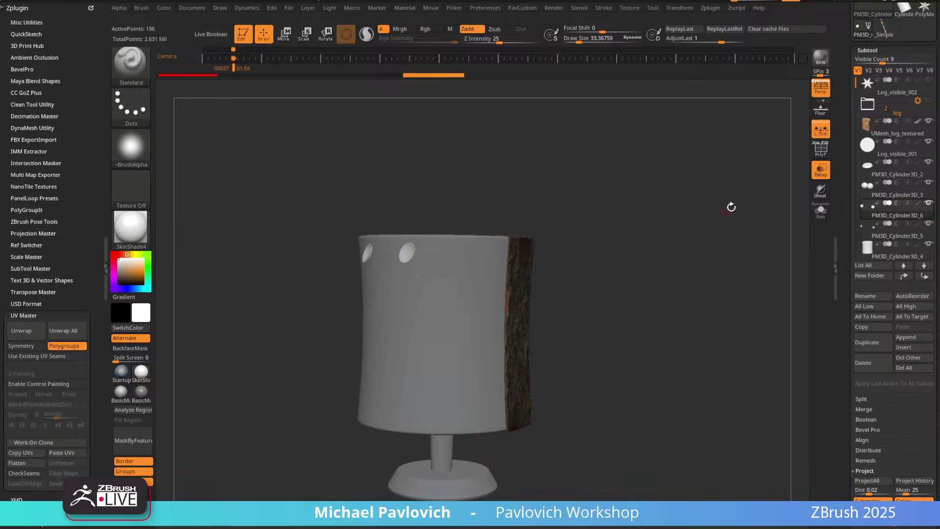
Hide the PM3D_Cylinder3D_4 body and select the eyeballs with their irises and pupils together for transforming.
click(887, 197)
drag(693, 231, 731, 220)
key(w)
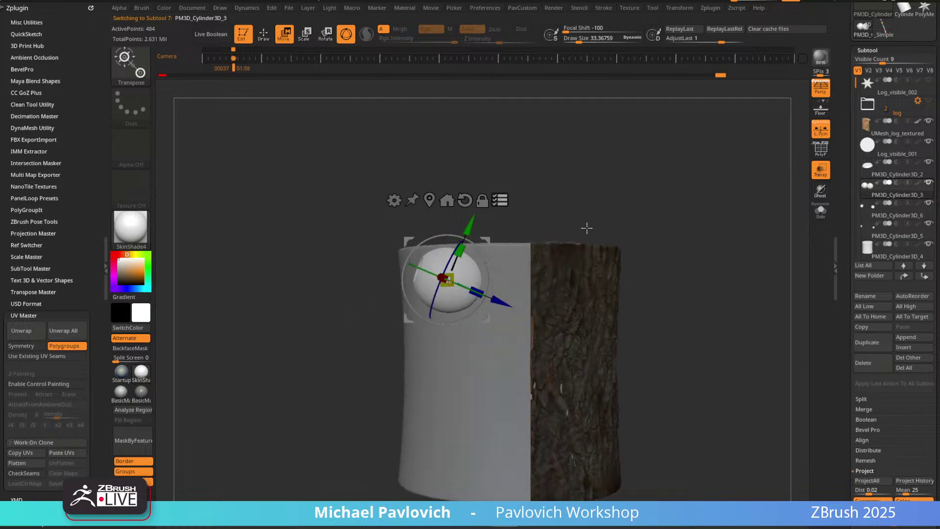
click(927, 245)
ctrl+shift+drag(331, 217, 487, 339)
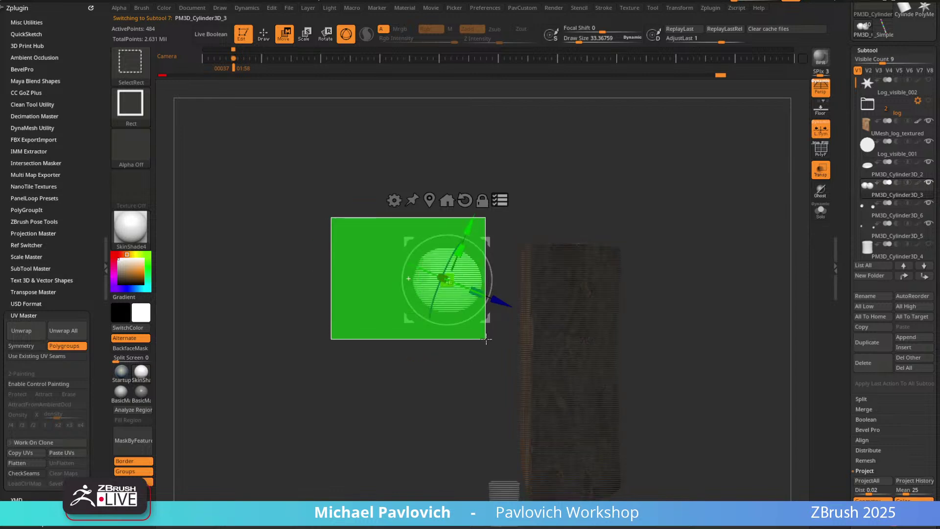
Scale the selected eye parts down uniformly while viewing the log from the front.
drag(686, 201, 717, 198)
alt+drag(647, 205, 697, 184)
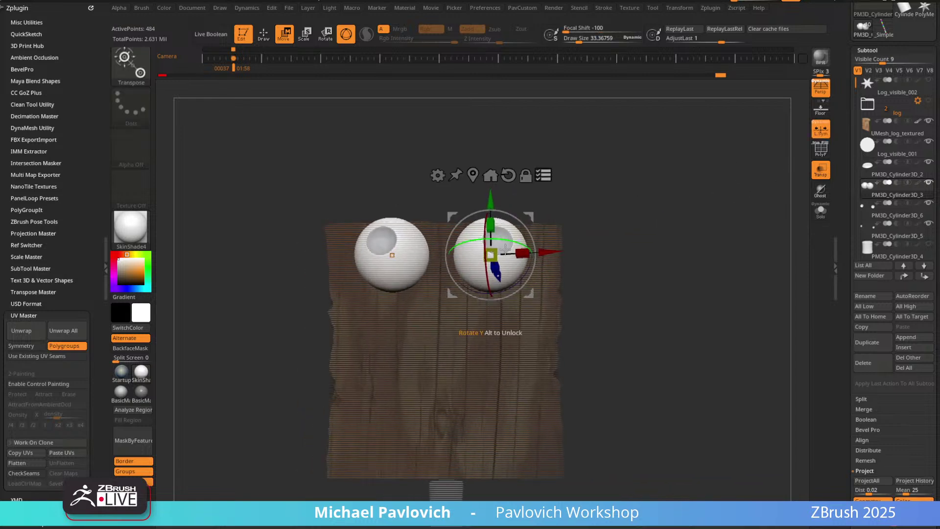
drag(494, 250, 488, 255)
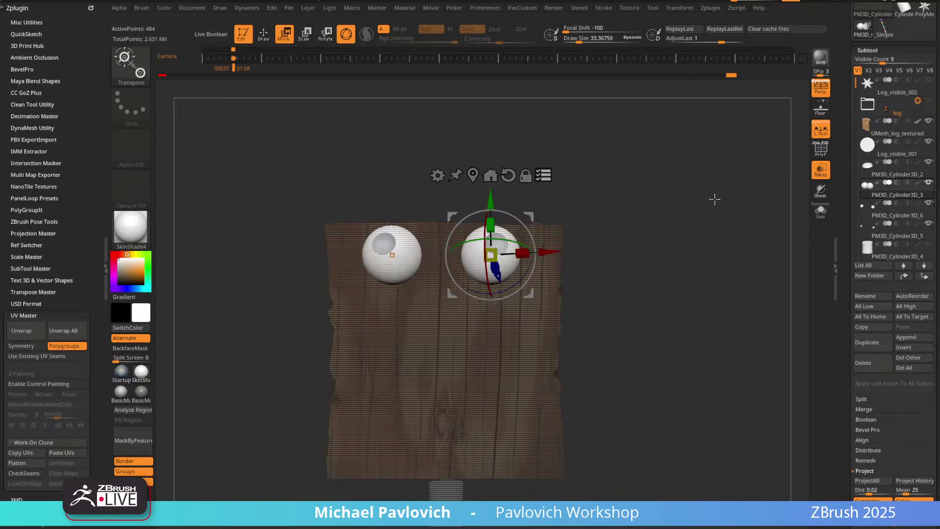
Reposition the eyes to match the overlaid character reference, then hide the reference overlay.
drag(715, 199, 696, 183)
key(shift+z)
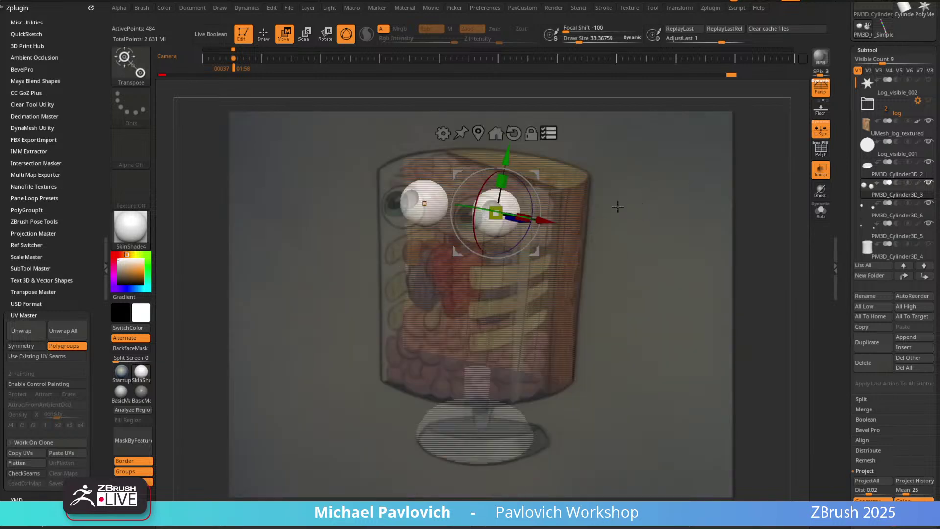
shift+drag(634, 189, 653, 178)
drag(548, 209, 573, 198)
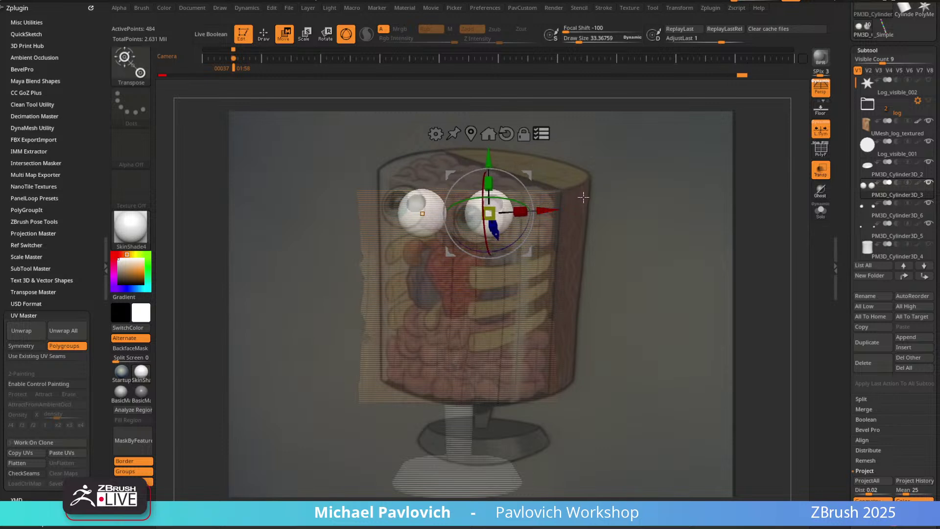
key(shift+z)
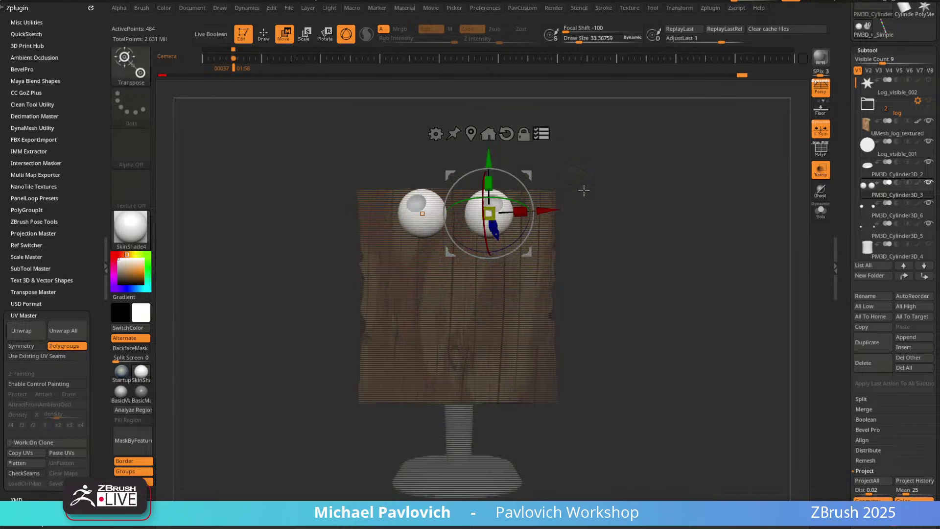
key(shift+z)
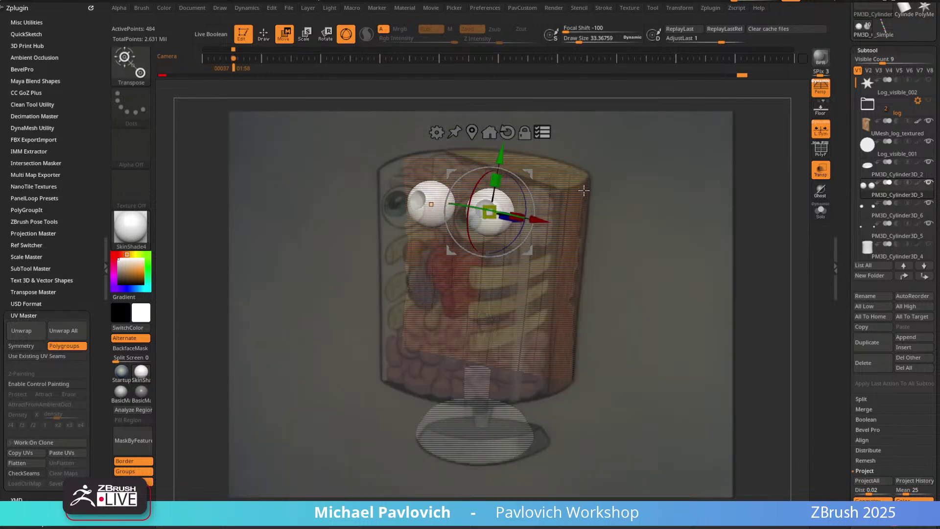
drag(500, 156, 499, 161)
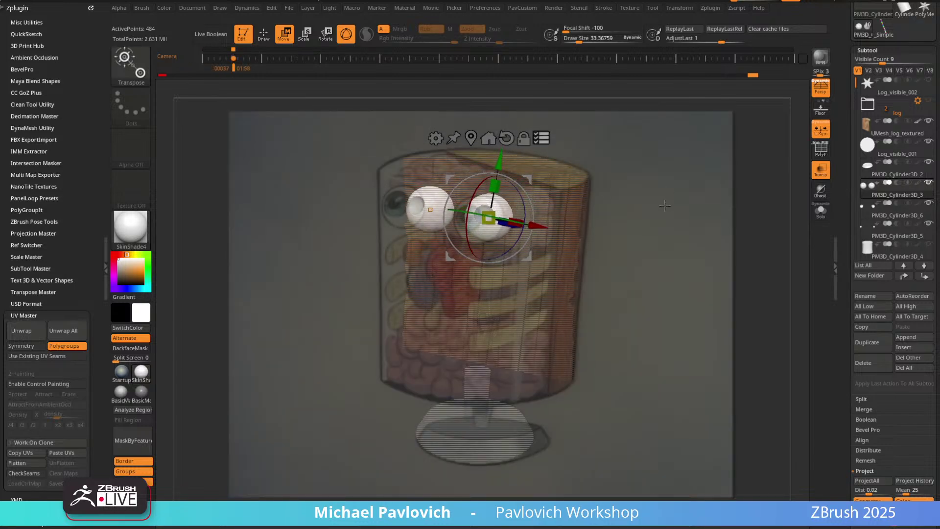
drag(544, 225, 546, 225)
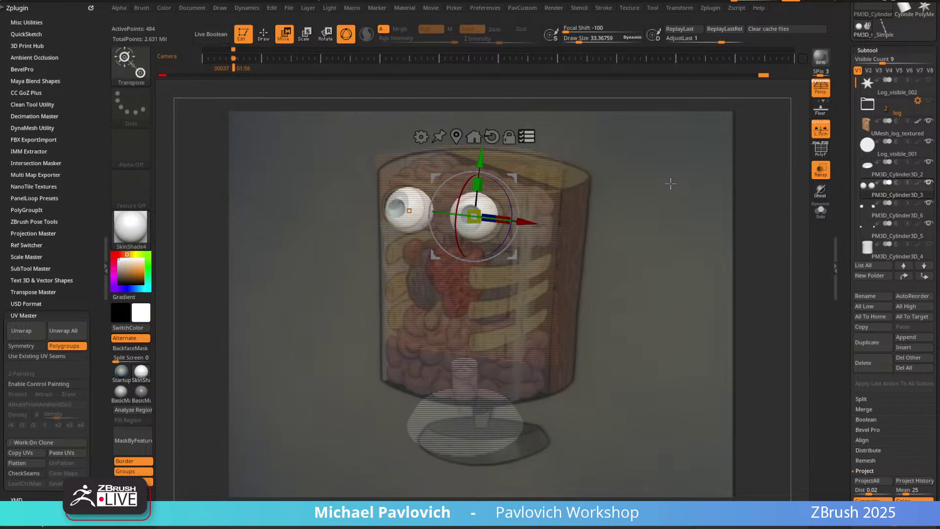
key(shift+z)
right_drag(670, 181, 682, 156)
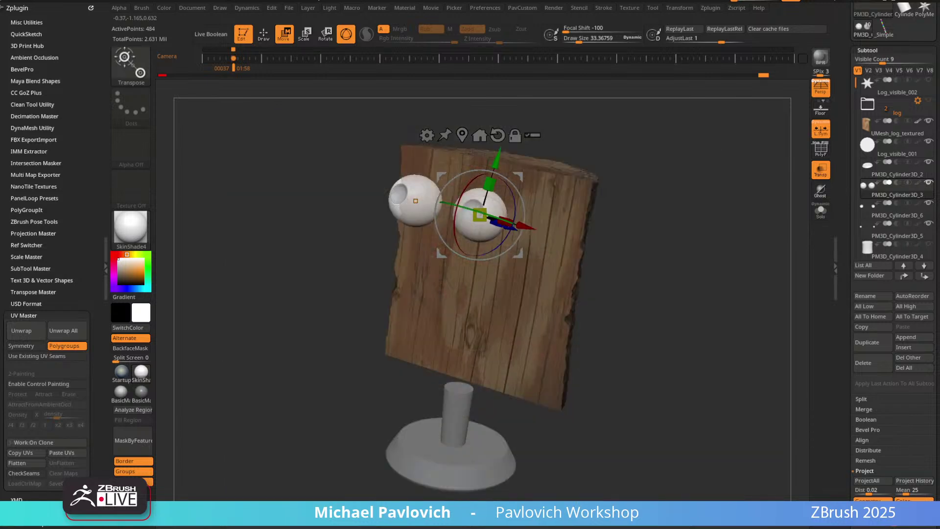
Switch to the browser, look through the ArtStation portfolio and open the Krang and the Gang project.
drag(636, 1, 588, 16)
scroll(536, 244, down, 10)
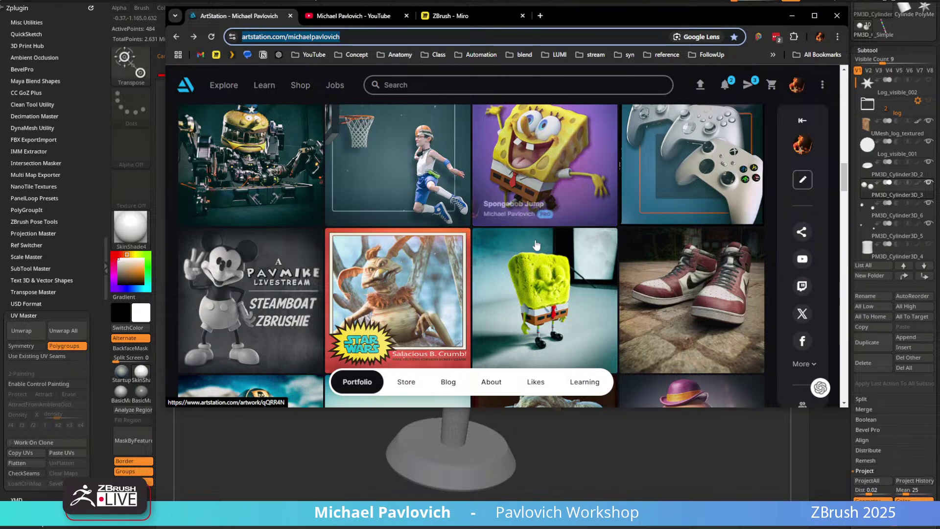
scroll(537, 244, down, 15)
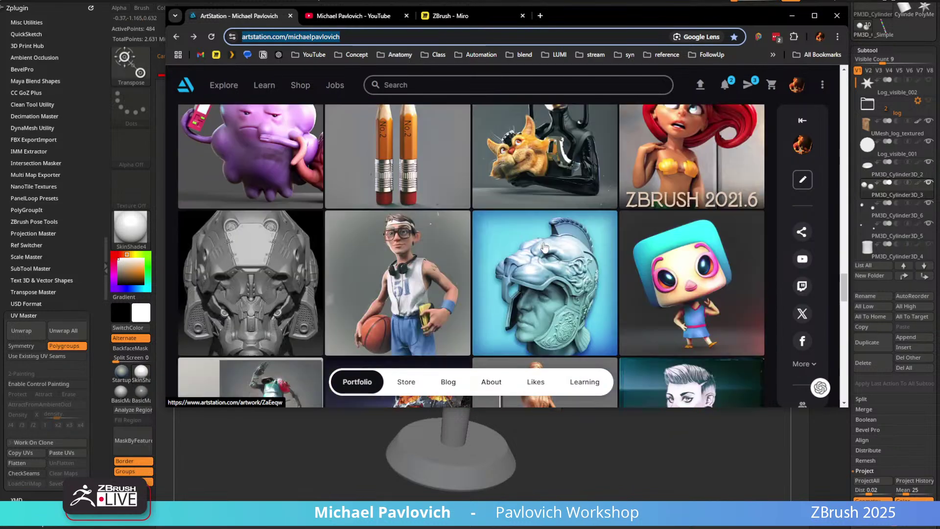
scroll(545, 247, up, 3)
click(556, 242)
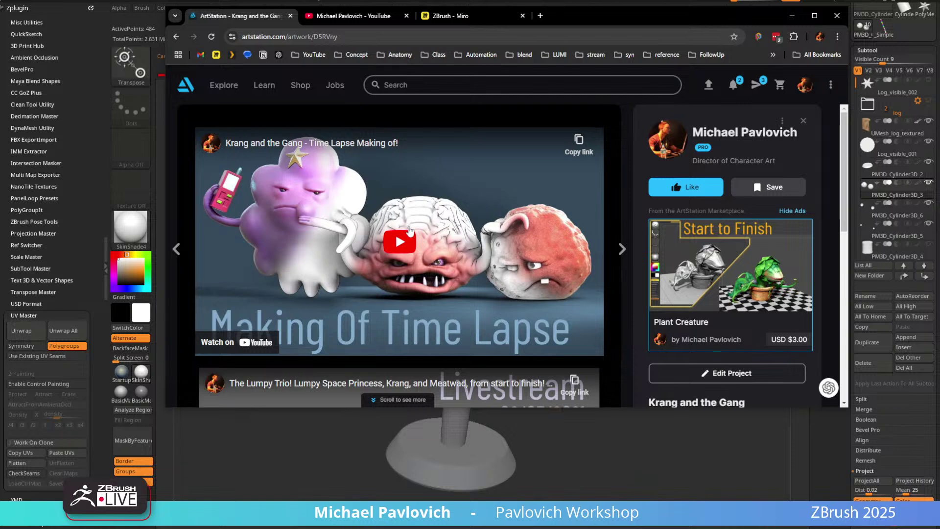
drag(568, 20, 568, 0)
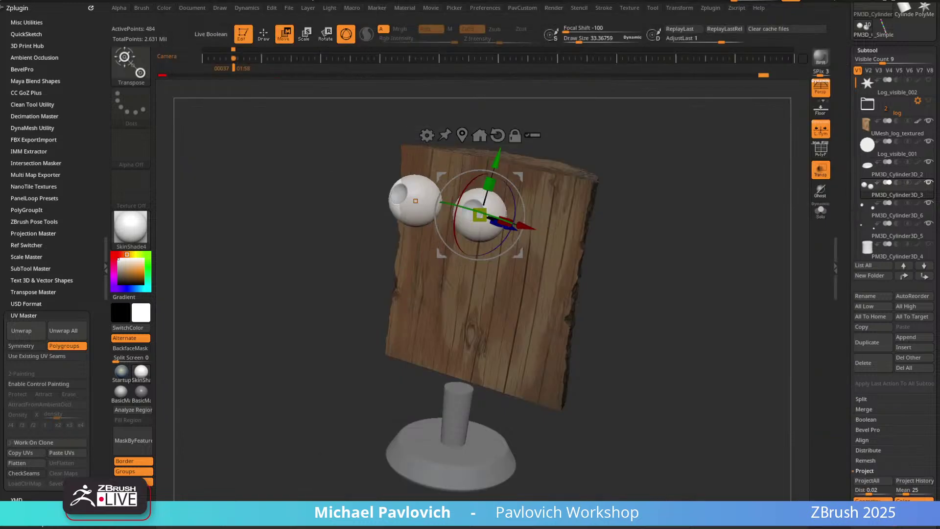
Turn off transparency, return to Draw mode with a brush size of about 160, and compare the eyes with the log_008.jpg reference.
key(q)
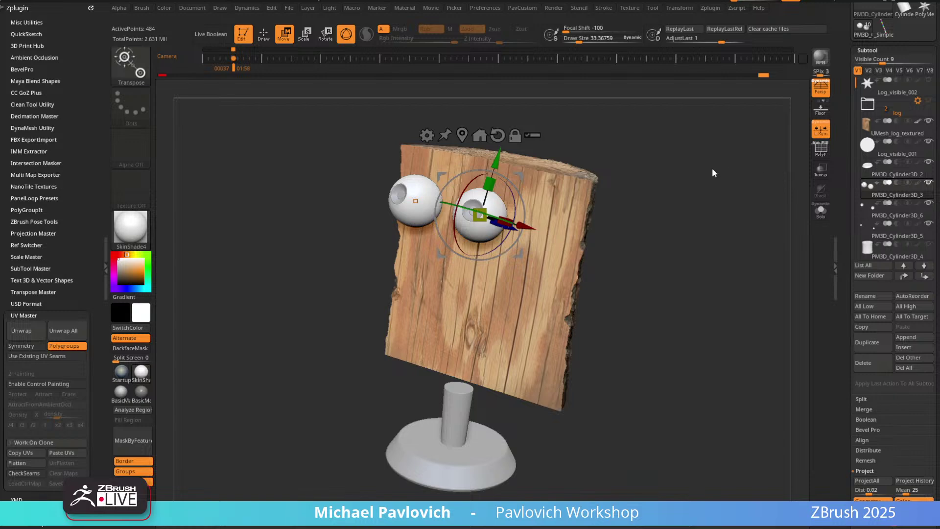
mouse_move(713, 167)
mouse_down()
mouse_move(699, 230)
mouse_move(740, 224)
mouse_move(696, 216)
mouse_up()
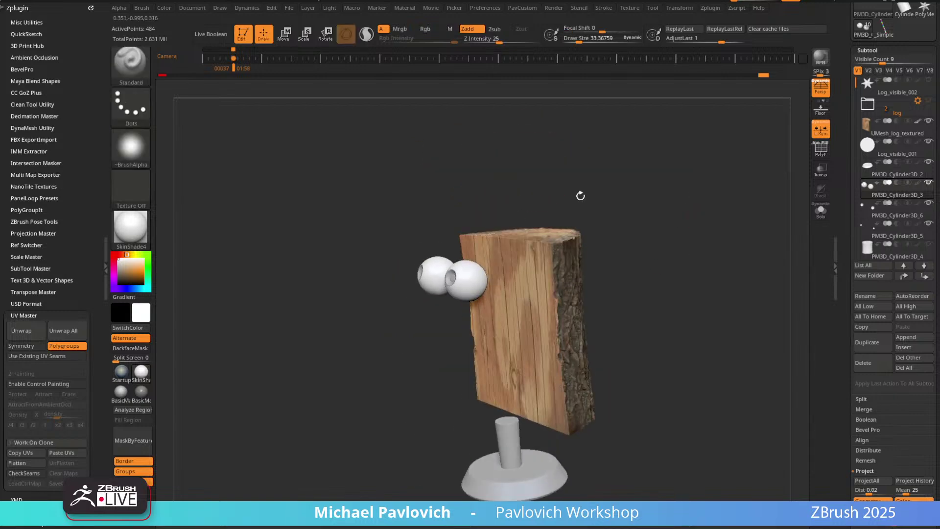
mouse_move(581, 196)
mouse_down()
mouse_move(670, 201)
mouse_move(665, 213)
mouse_up()
key(s)
drag(664, 218, 679, 218)
key(s)
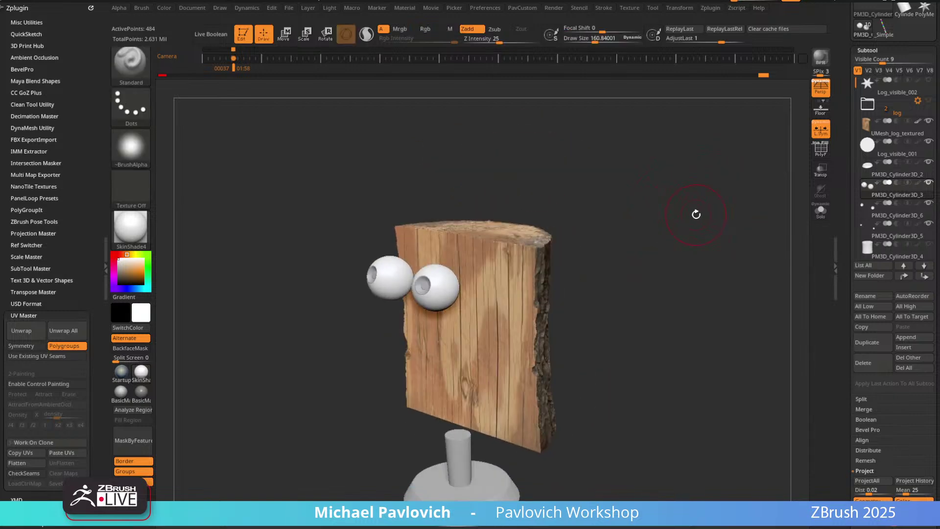
key(alt+Tab)
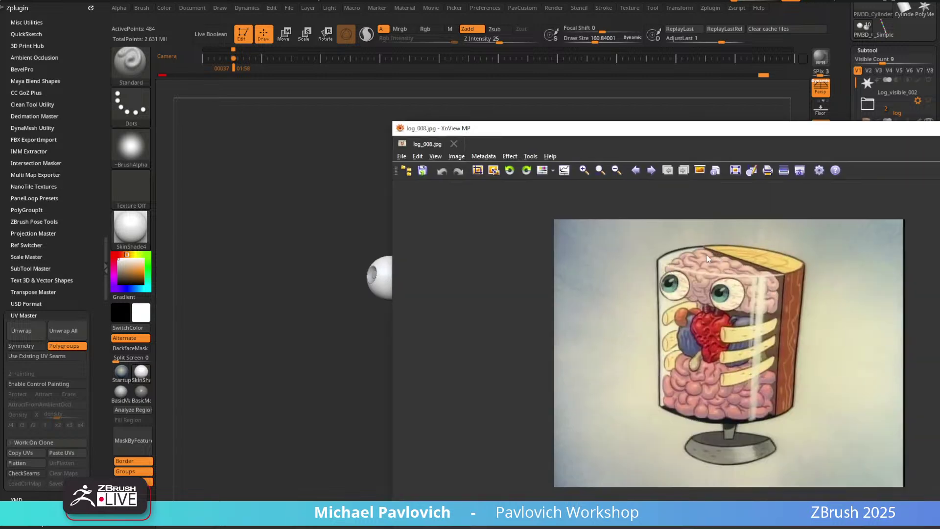
key(alt+Tab)
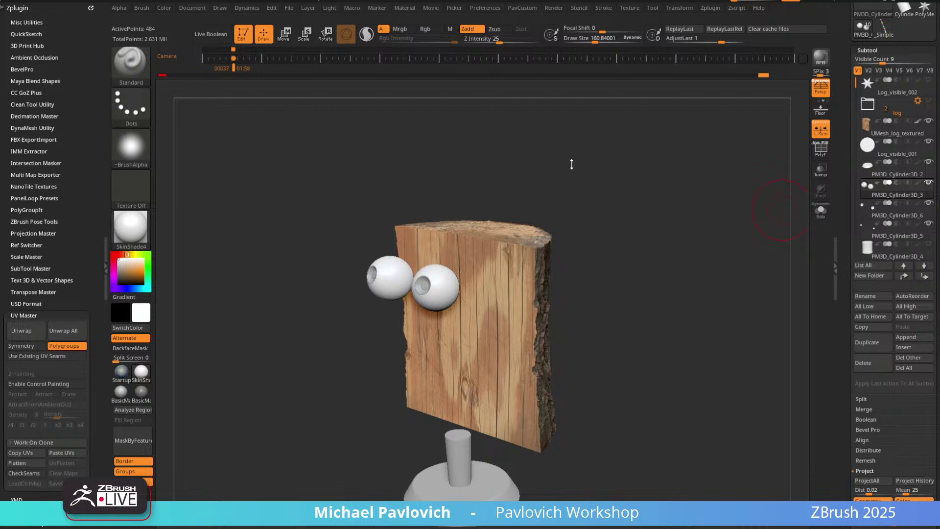
drag(571, 164, 697, 183)
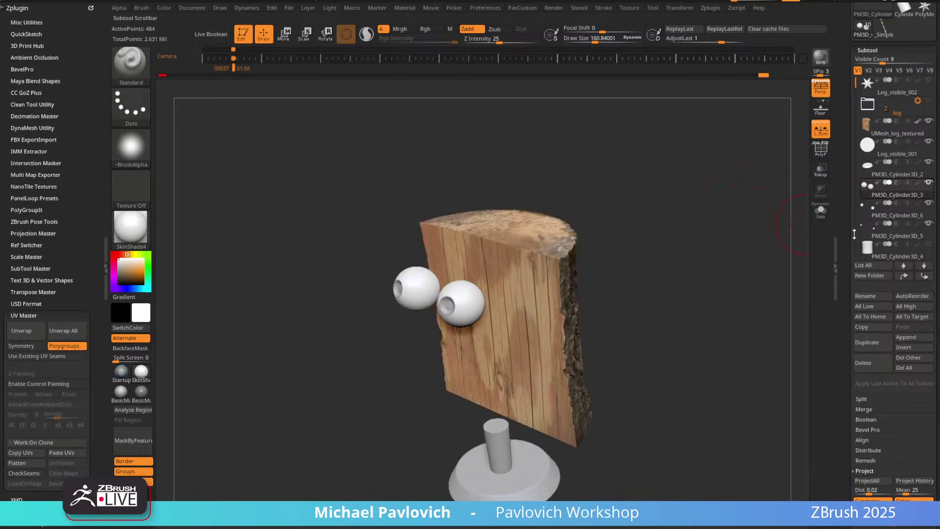
Duplicate the PM3D_Cylinder3D_4 body and isolate the copy with its polyframe shown.
alt+drag(797, 272, 843, 260)
click(896, 253)
alt+drag(690, 275, 710, 286)
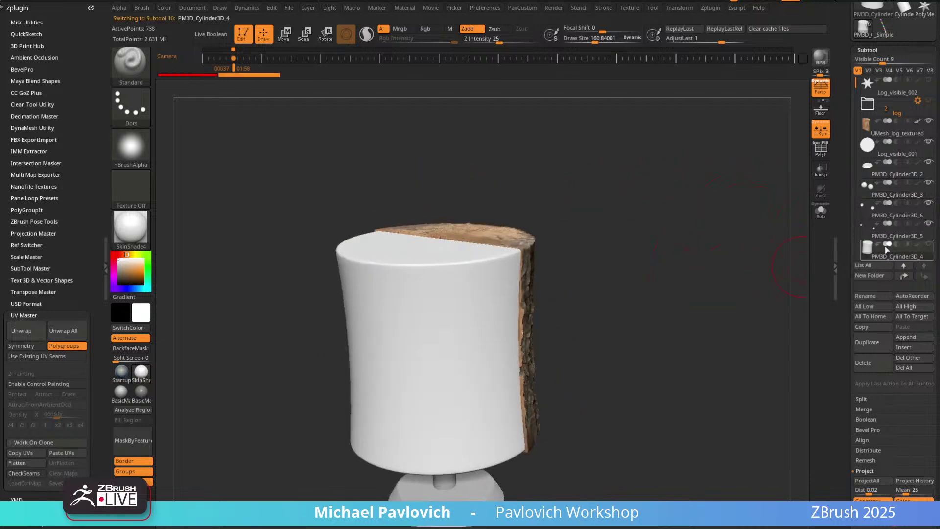
click(865, 347)
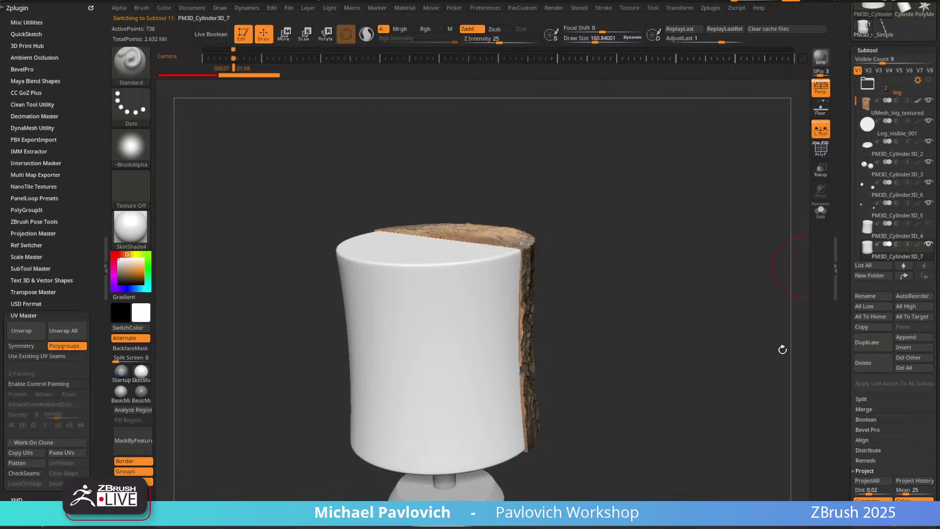
click(815, 154)
click(820, 211)
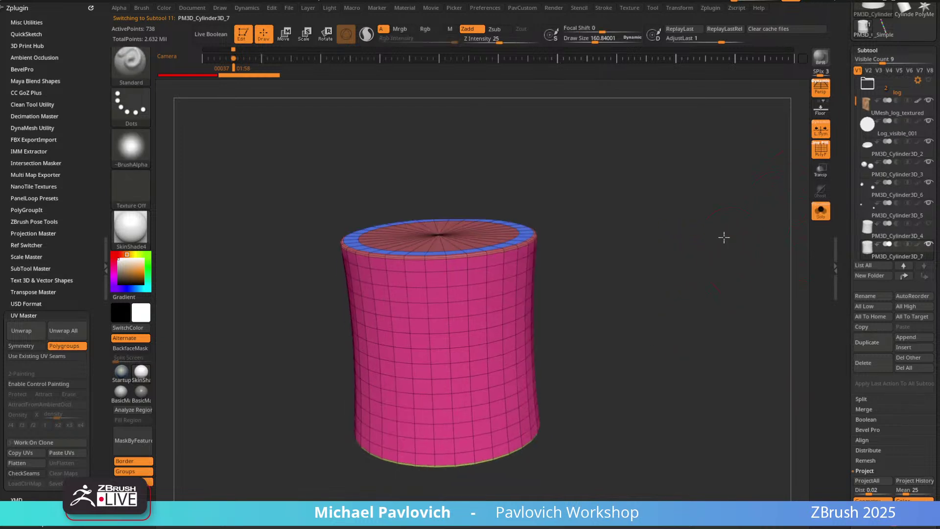
Turn off perspective and cut away the lower part of the copied body with KnifeCurve, keeping only the top section behind the eyes.
shift+drag(724, 237, 731, 245)
click(819, 93)
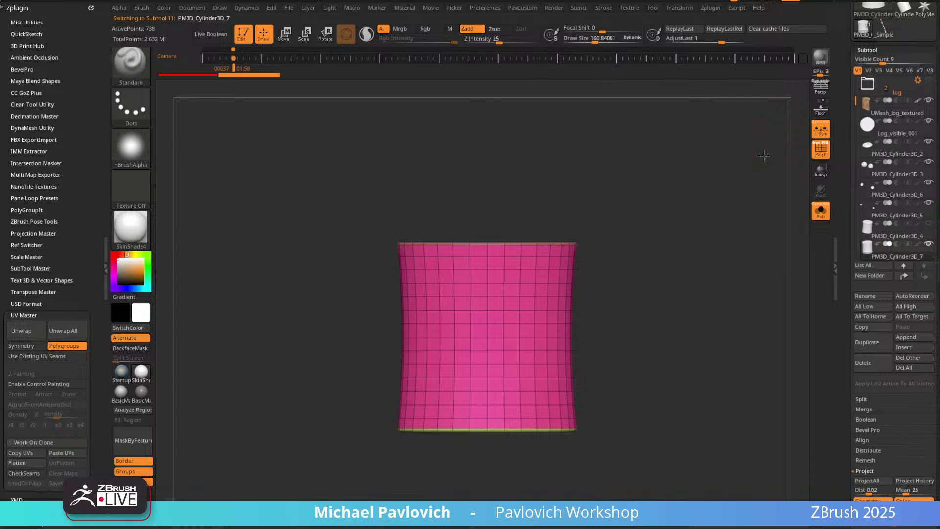
alt+drag(764, 155, 754, 165)
ctrl+shift+click(139, 70)
click(431, 116)
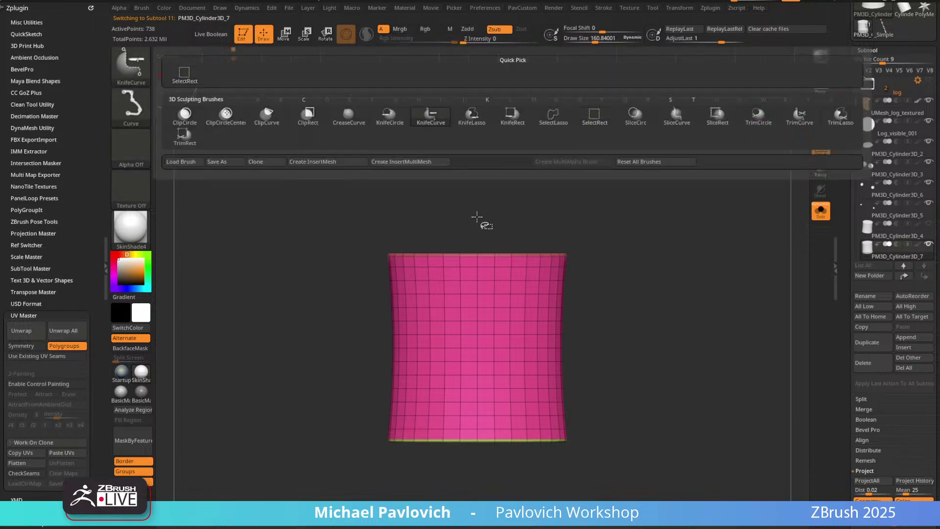
mouse_move(708, 317)
ctrl+shift+mouse_down()
mouse_move(478, 319)
mouse_move(248, 300)
ctrl+shift+mouse_up()
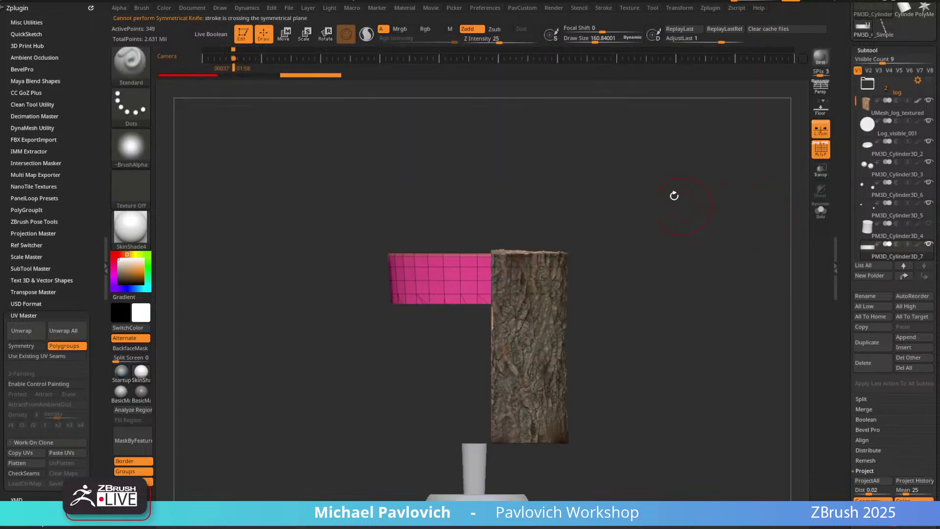
Scale the cut section inward horizontally in two passes, by about 0.82 and about 0.89, so the eyes protrude from its front.
mouse_move(676, 196)
mouse_down()
mouse_move(791, 208)
mouse_move(739, 231)
mouse_up()
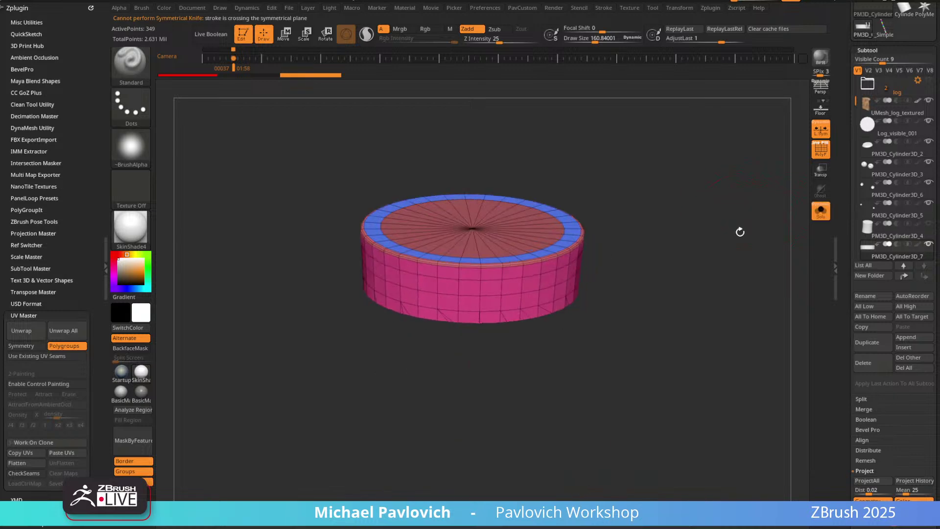
key(w)
click(821, 210)
drag(463, 244, 463, 257)
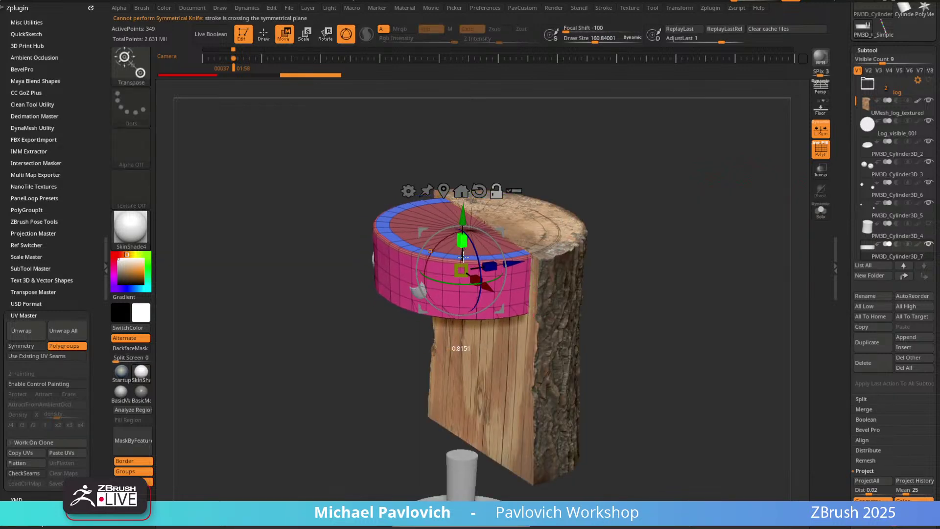
right_drag(500, 227, 531, 249)
right_drag(615, 204, 536, 236)
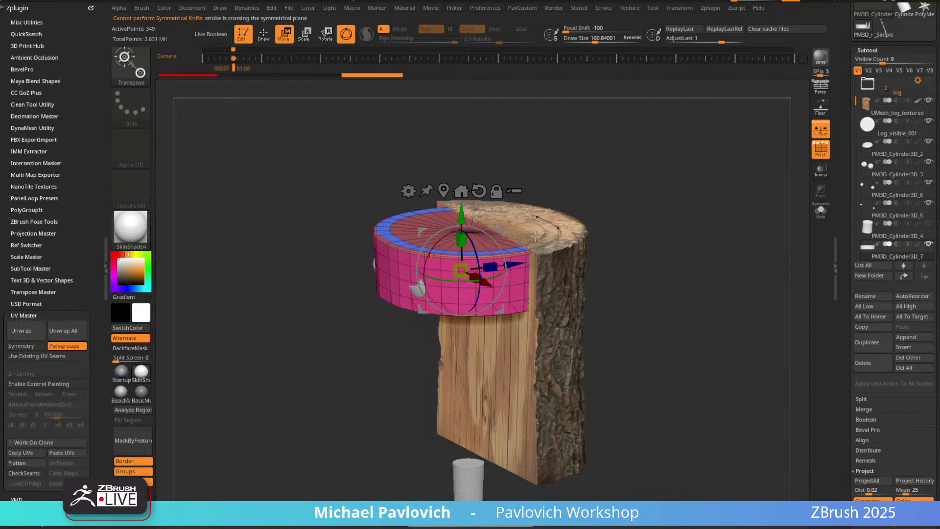
drag(462, 240, 471, 247)
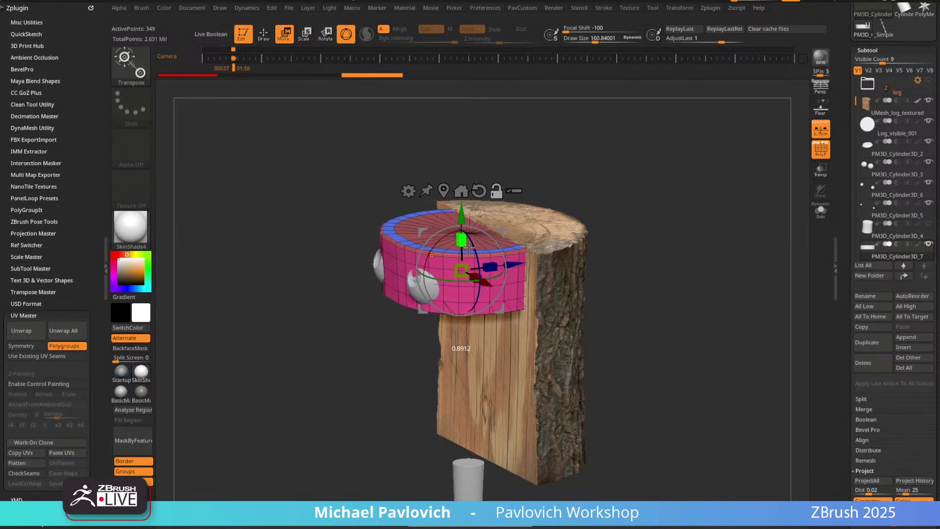
Reshape the cut section with a large Move brush, pushing its lower front edge inward beneath the eyes.
key(q)
mouse_move(618, 189)
right_down()
mouse_move(659, 208)
mouse_move(653, 169)
right_up()
key(s)
mouse_move(455, 251)
mouse_down()
mouse_move(413, 251)
mouse_move(423, 253)
mouse_up()
key(b)
key(m)
key(v)
key(s)
right_drag(368, 307, 544, 198)
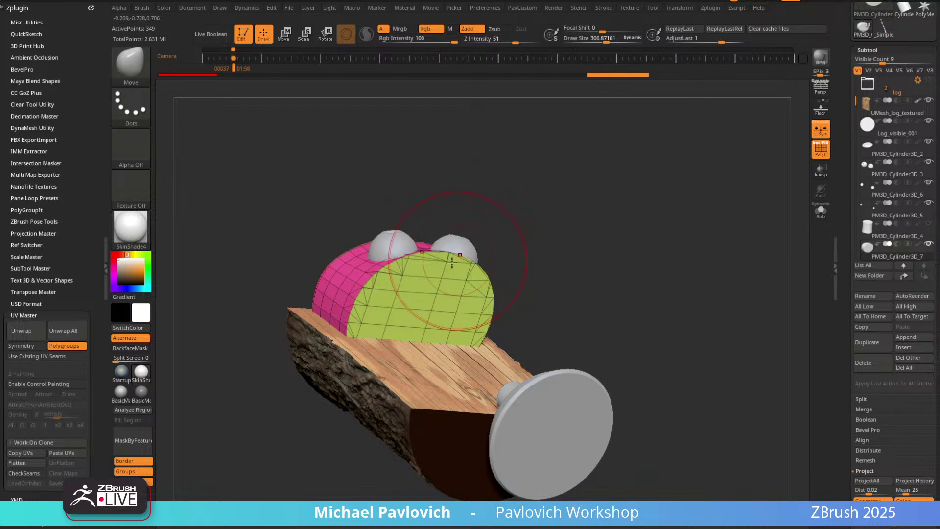
mouse_move(452, 263)
mouse_down()
mouse_move(433, 277)
mouse_move(453, 282)
mouse_move(438, 279)
mouse_up()
mouse_move(642, 123)
right_down()
mouse_move(604, 207)
mouse_move(639, 216)
mouse_move(613, 212)
right_up()
Trim the back of the section along the log face with a vertical KnifeCurve cut and assign the remaining piece to one polygroup.
key(ctrl+shift)
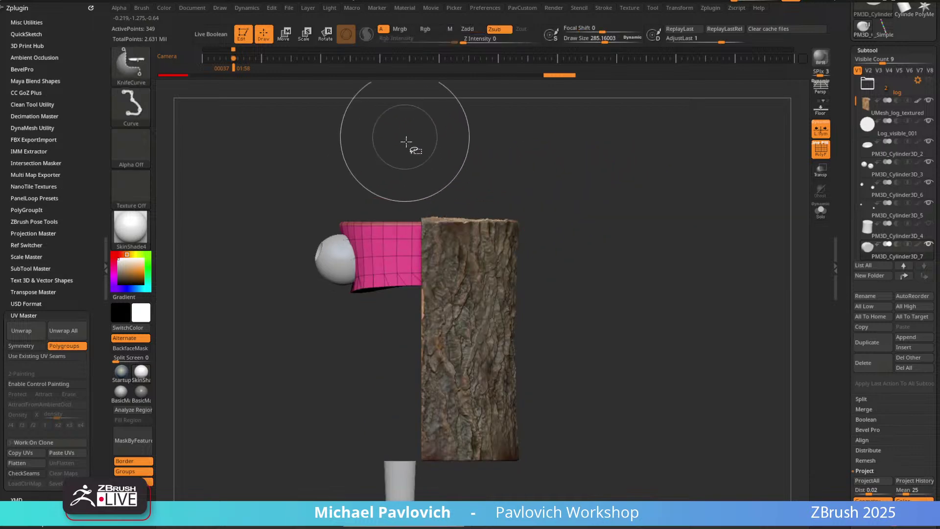
mouse_move(409, 149)
ctrl+shift+mouse_down()
mouse_move(418, 398)
mouse_move(387, 392)
mouse_move(414, 416)
ctrl+shift+mouse_up()
mouse_move(608, 237)
right_down()
mouse_move(630, 181)
mouse_move(637, 198)
mouse_move(630, 206)
mouse_move(606, 178)
mouse_move(608, 205)
mouse_move(636, 208)
mouse_move(621, 153)
mouse_move(635, 219)
mouse_move(610, 215)
right_up()
key(ctrl+w)
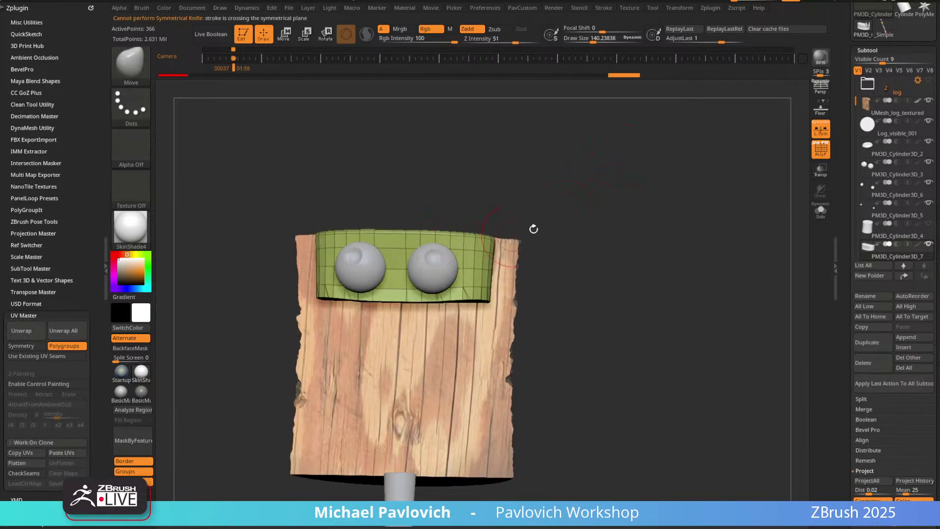
Mirror and weld the cut head section and try to rebuild its topology with ZRemesher.
key(grave)
click(632, 263)
key(grave)
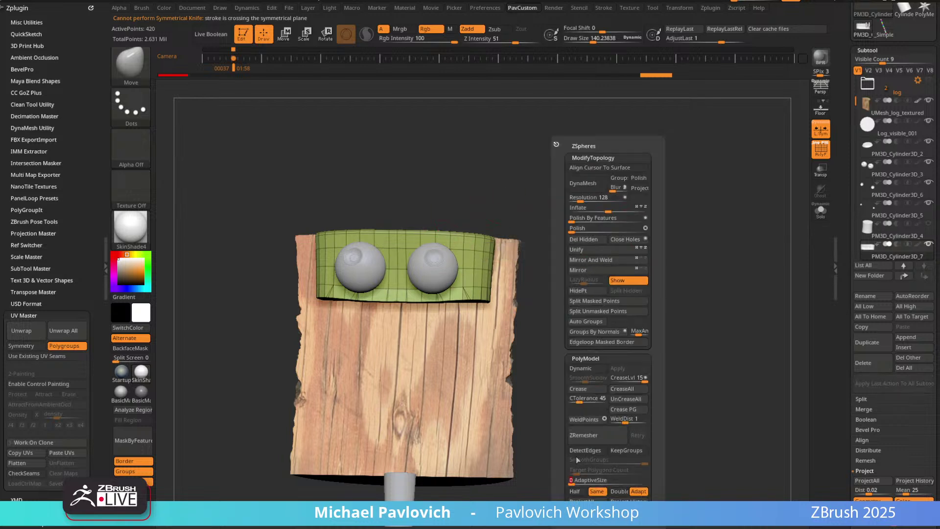
click(597, 434)
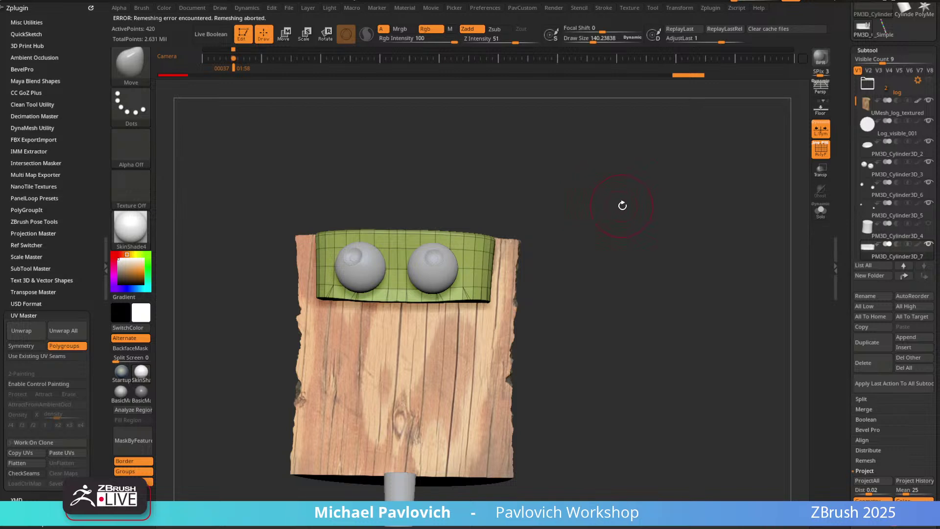
Isolate the head section, hide the stray polygons at its rear corners, and delete the hidden geometry.
mouse_move(622, 205)
right_down()
mouse_move(615, 200)
mouse_move(611, 216)
right_up()
click(821, 210)
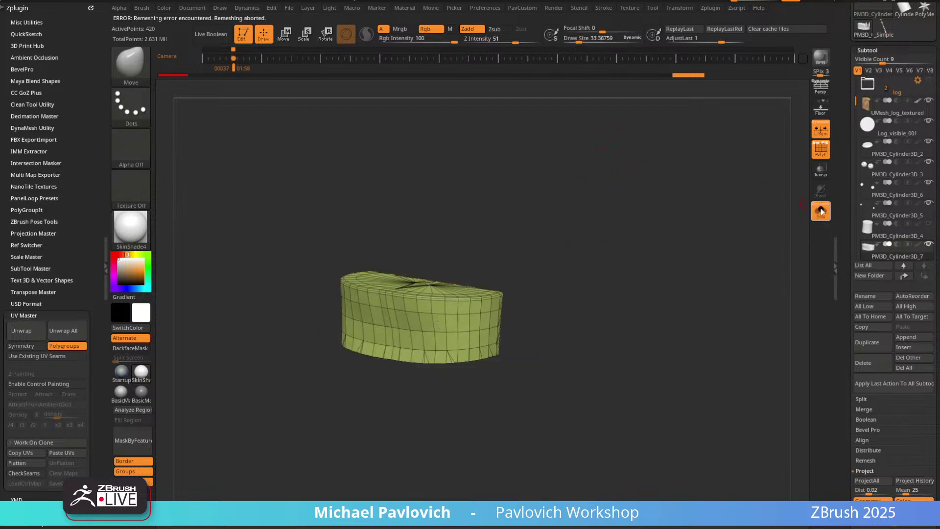
right_drag(774, 226, 657, 267)
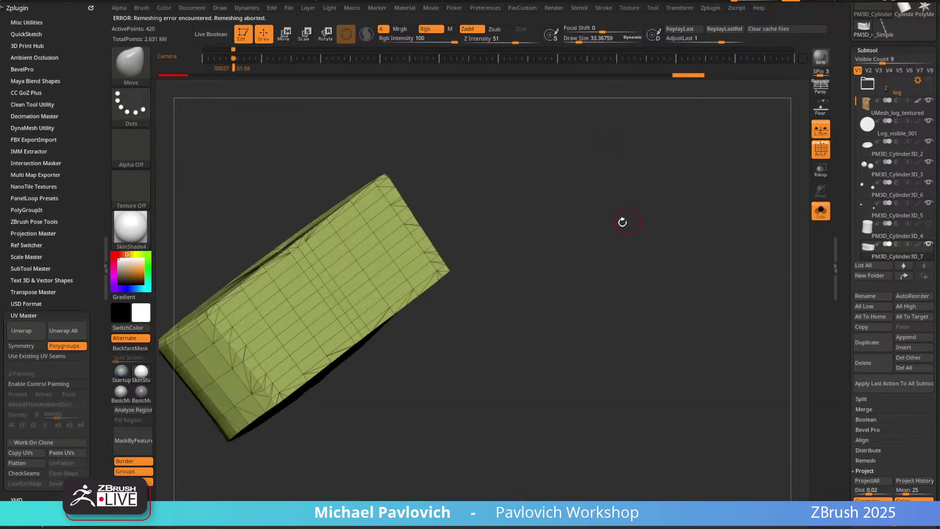
mouse_move(622, 221)
right_down()
mouse_move(674, 211)
mouse_move(665, 218)
right_up()
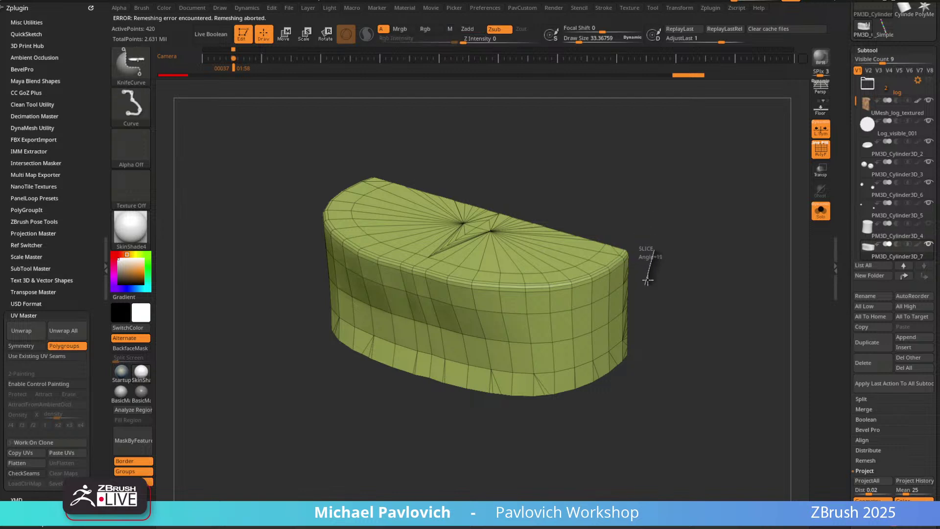
ctrl+shift+drag(624, 267, 621, 267)
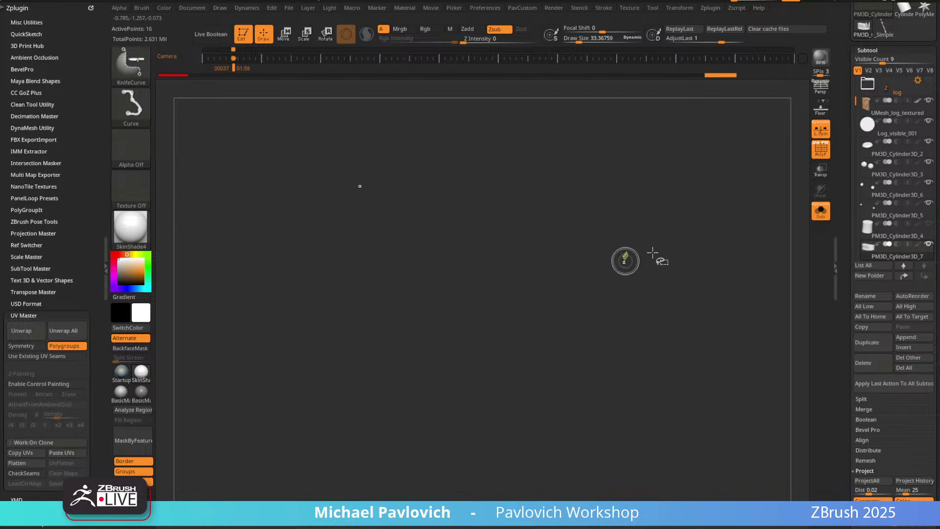
ctrl+shift+drag(700, 255, 701, 254)
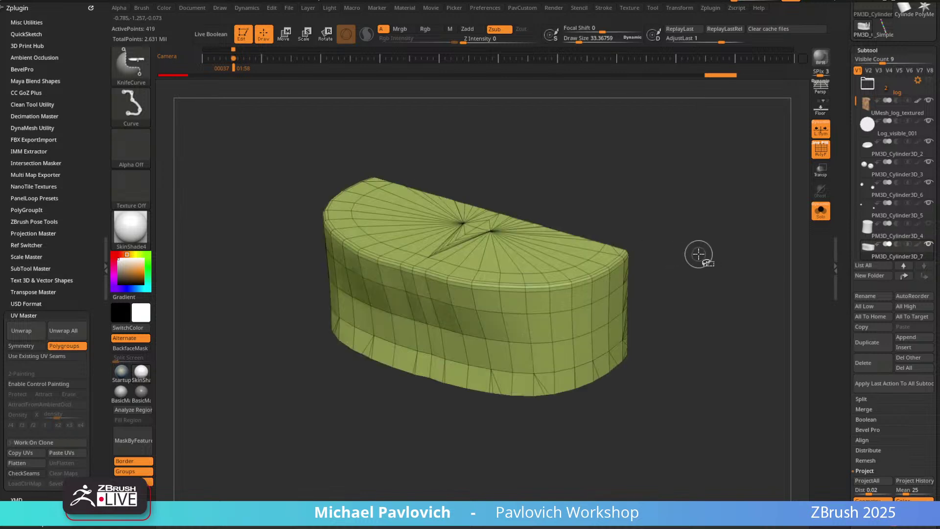
key(2)
click(686, 241)
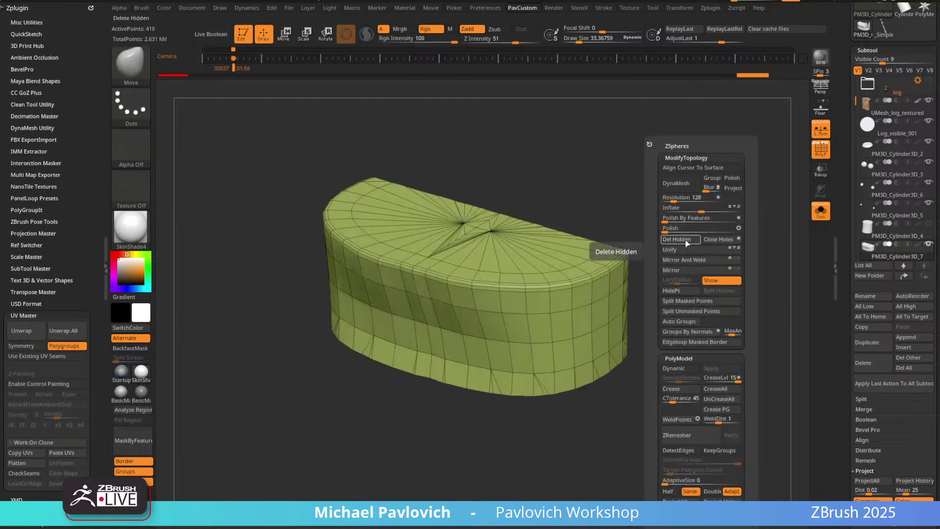
Remesh the cleaned head section with ZRemesher and show the eyes and log around it again.
drag(653, 188, 673, 182)
key(space)
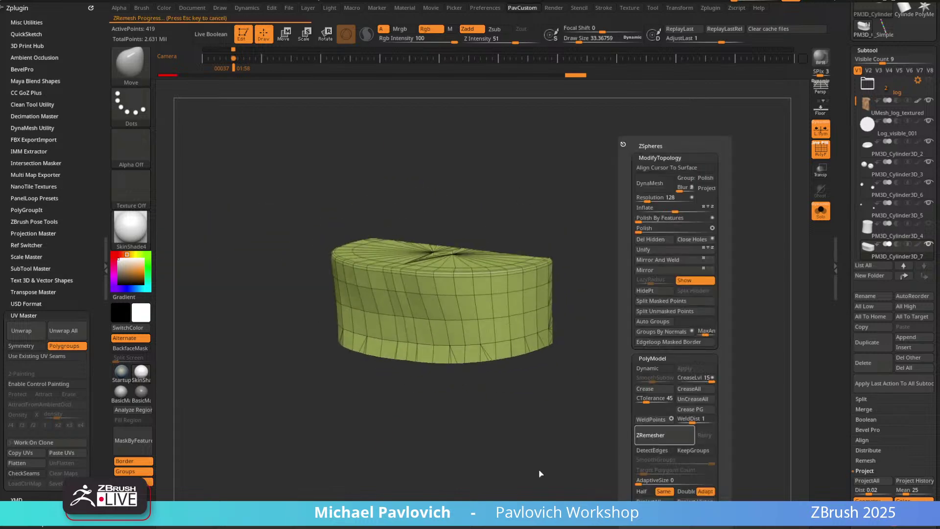
click(821, 212)
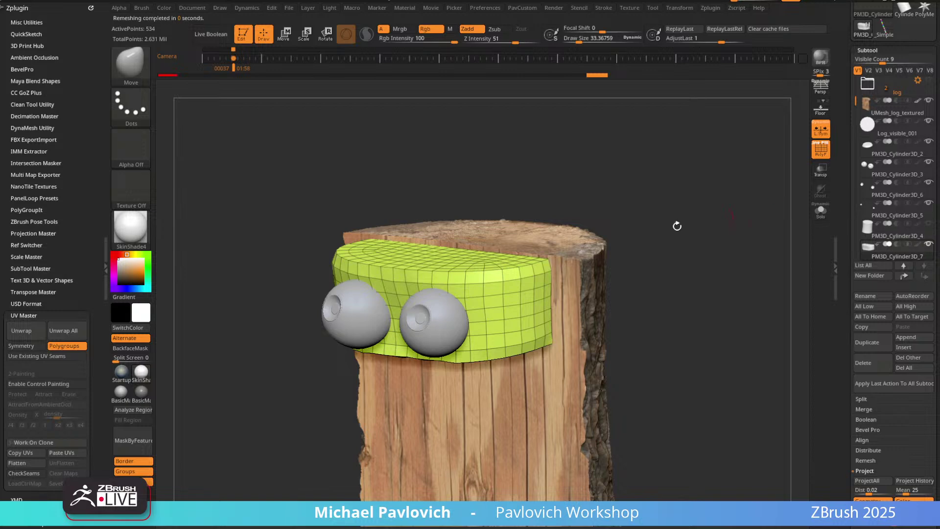
mouse_move(676, 225)
mouse_down()
mouse_move(666, 141)
mouse_move(681, 150)
mouse_move(676, 204)
mouse_move(688, 180)
mouse_move(671, 217)
mouse_up()
Subdivide the remeshed head section once, round its edges with Polish By Features, and turn off the polyframe.
key(b)
key(s)
key(t)
key(5)
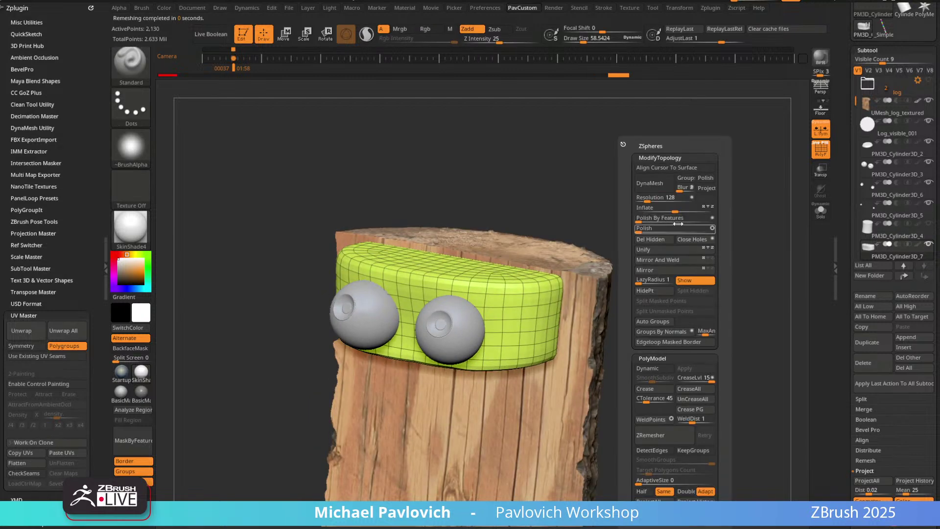
click(643, 219)
mouse_move(557, 237)
mouse_down()
mouse_move(604, 212)
mouse_move(711, 182)
mouse_move(710, 199)
mouse_up()
key(shift+f)
key(s)
Dock the Dynamics palette beside the canvas so its simulation settings stay accessible.
click(240, 8)
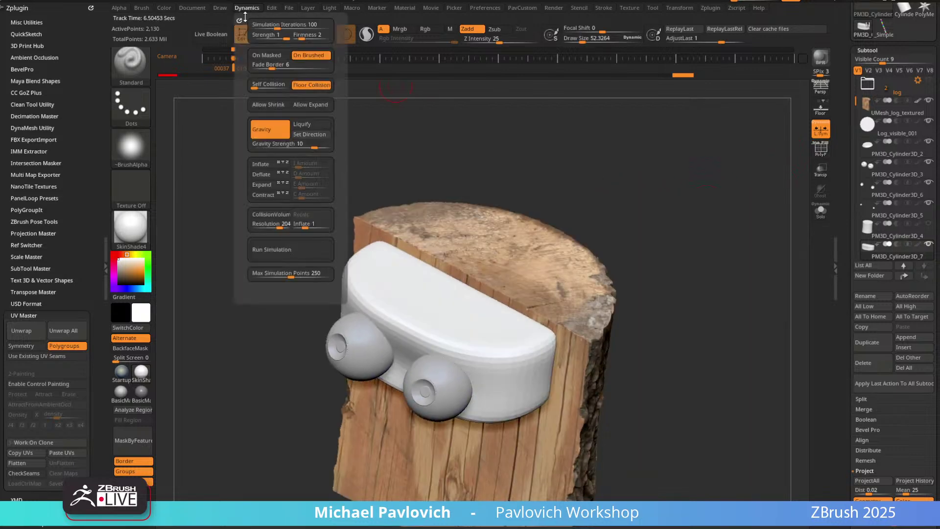
click(238, 17)
drag(310, 120, 326, 131)
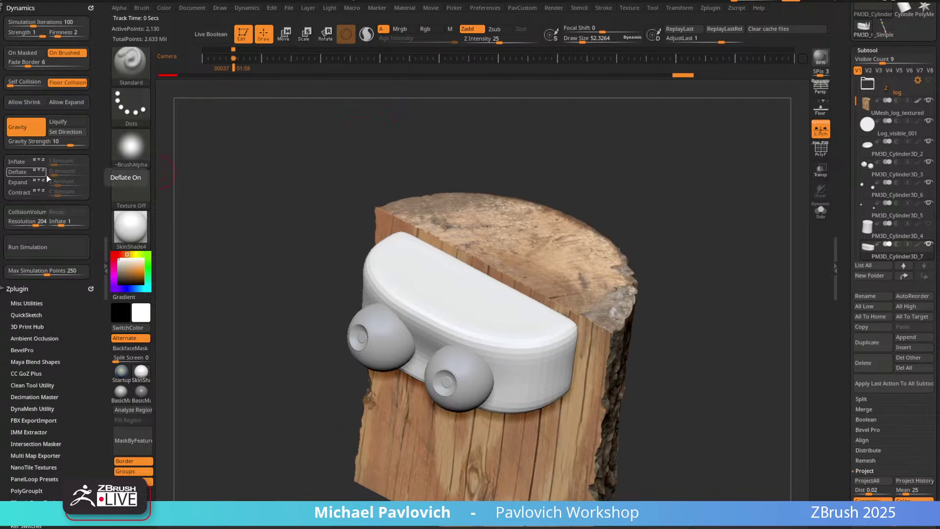
Scale the head section down uniformly to about 0.92 and return to drawing mode.
key(w)
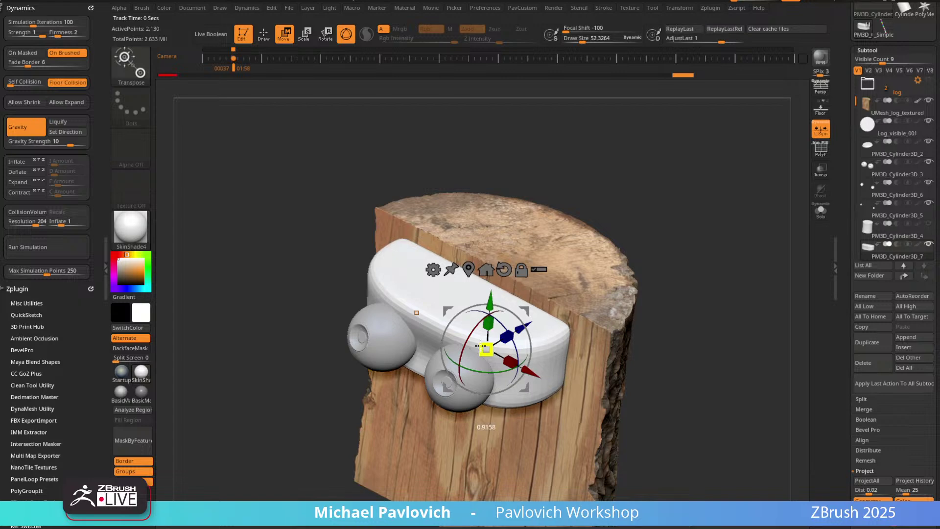
key(q)
drag(283, 258, 232, 220)
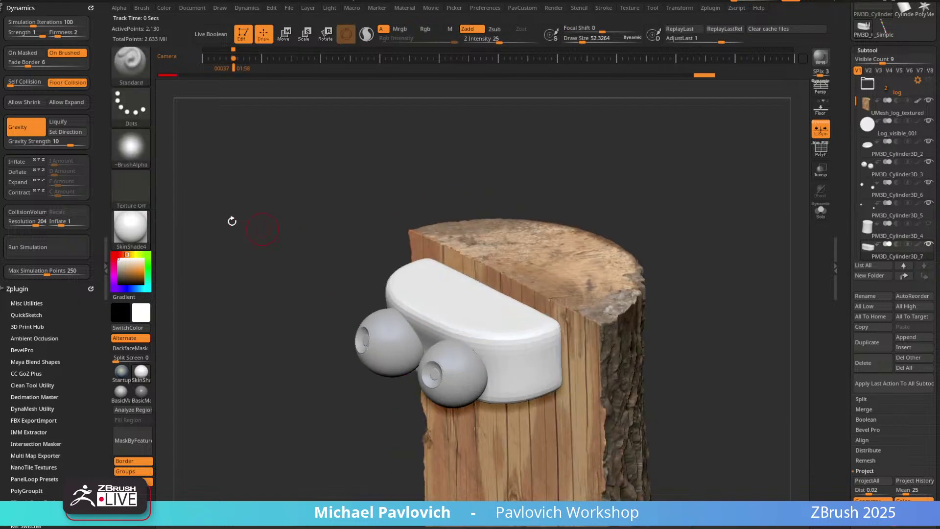
Turn on Expand with an amount of 1 and run the cloth simulation on the head section.
click(24, 185)
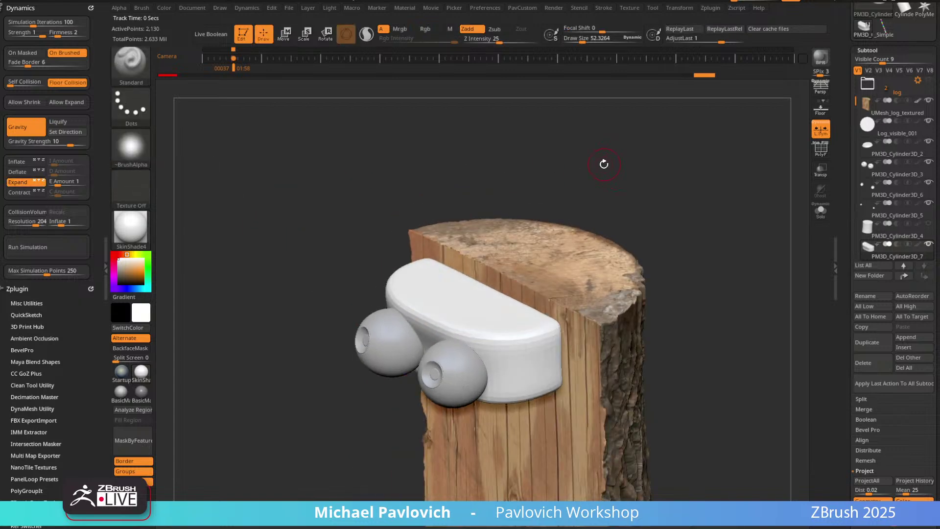
drag(426, 203, 596, 156)
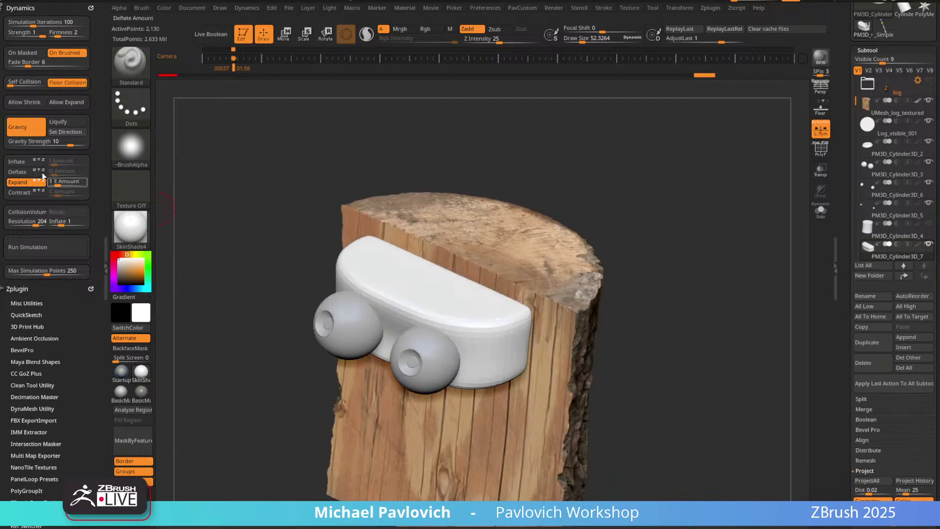
click(52, 247)
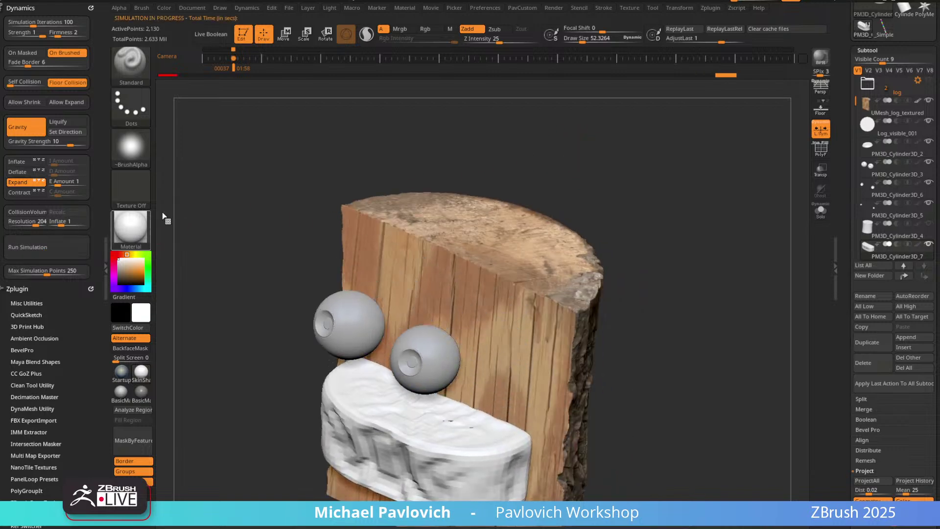
Turn off simulation gravity, try the expanding simulation on the head section again, and undo the wrinkling.
click(34, 131)
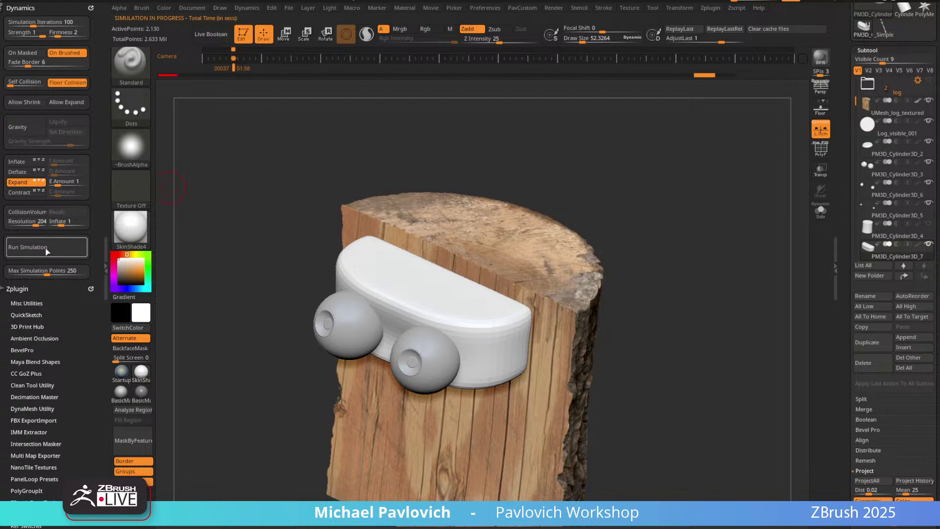
drag(534, 153, 658, 173)
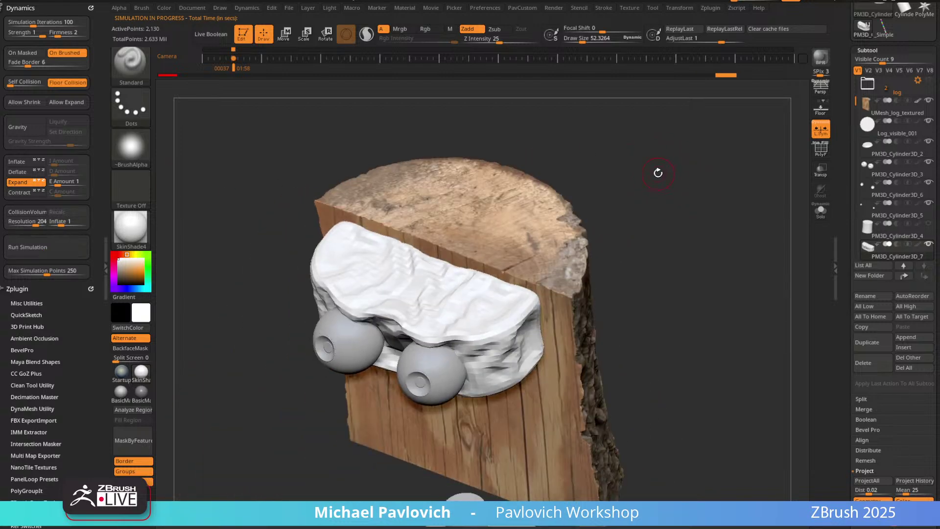
key(ctrl+z)
Center the gizmo on the head section and adjust its depth against the log, moving it about 7.1 units along Z.
key(w)
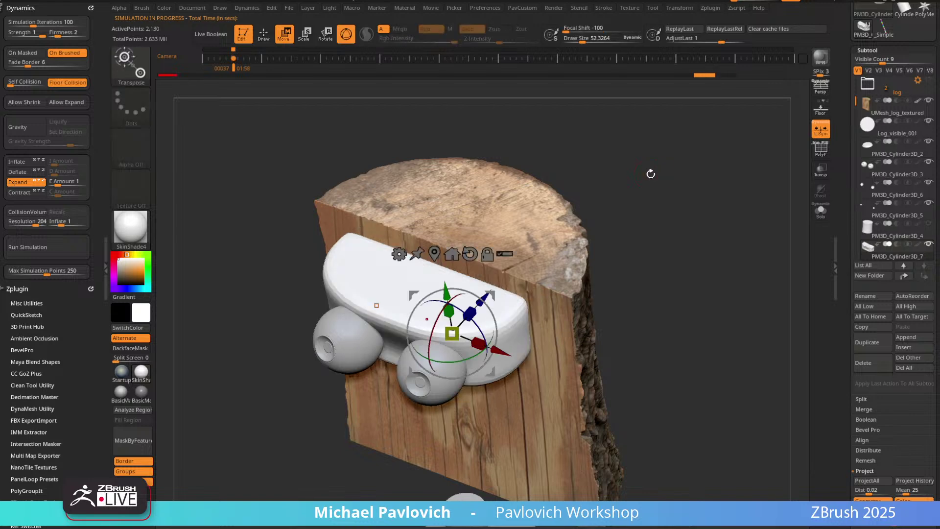
shift+drag(655, 177, 557, 196)
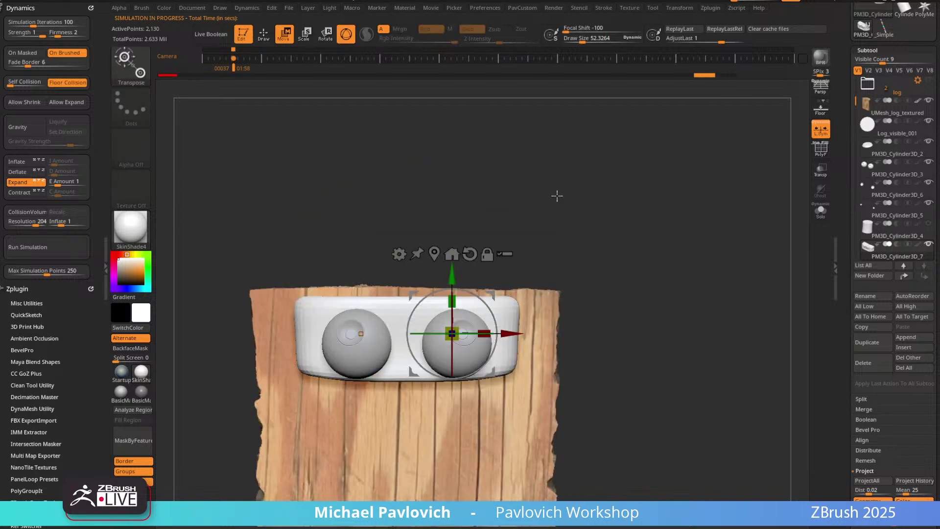
drag(495, 216, 282, 226)
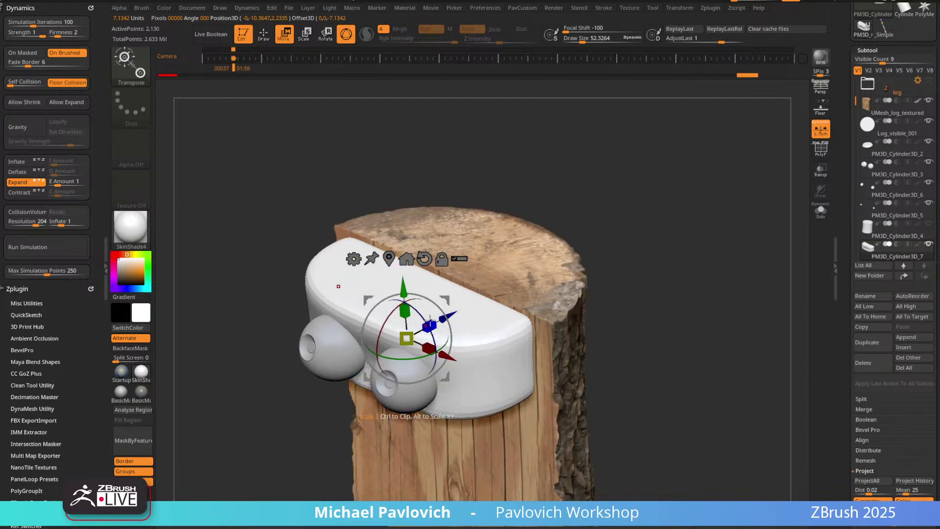
shift+drag(505, 293, 615, 184)
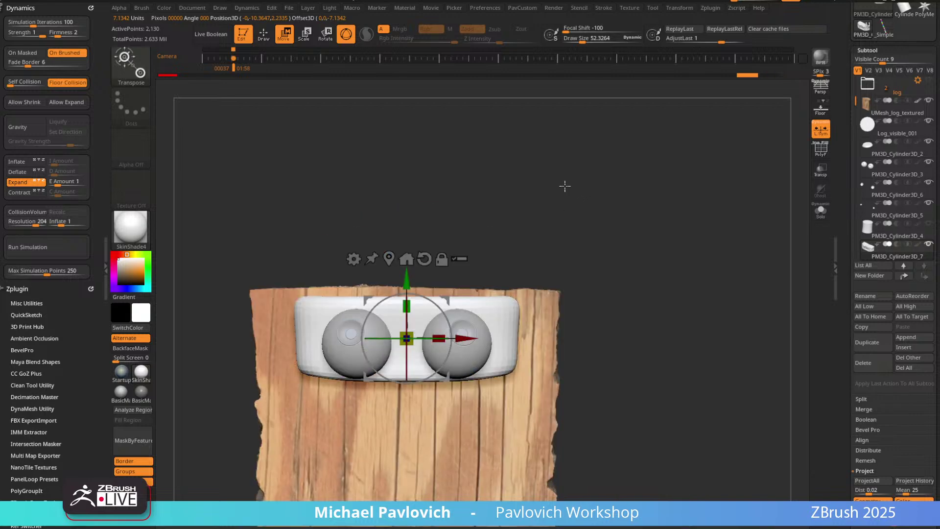
Switch to TransposeCloth, set simulation firmness to 1, try wrinkling the head section with the gizmo, and undo the result.
key(b)
key(t)
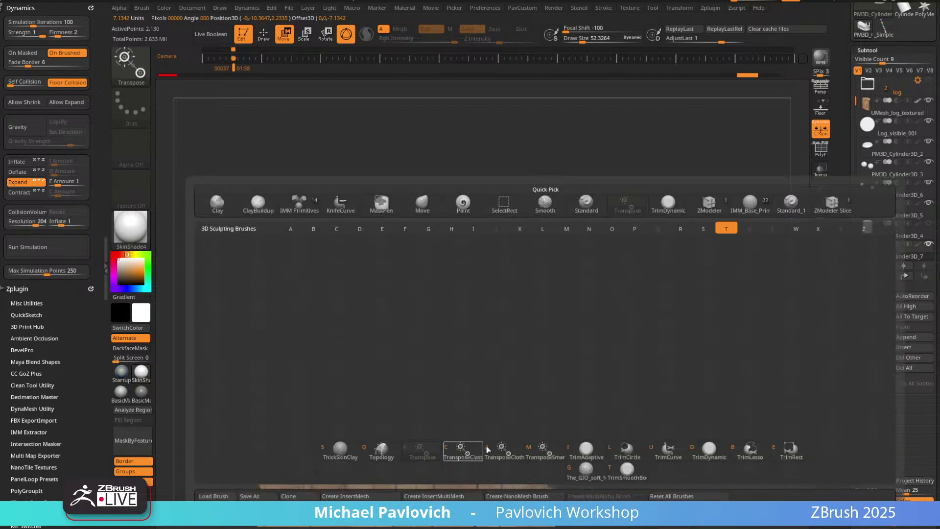
click(502, 443)
drag(406, 338, 416, 335)
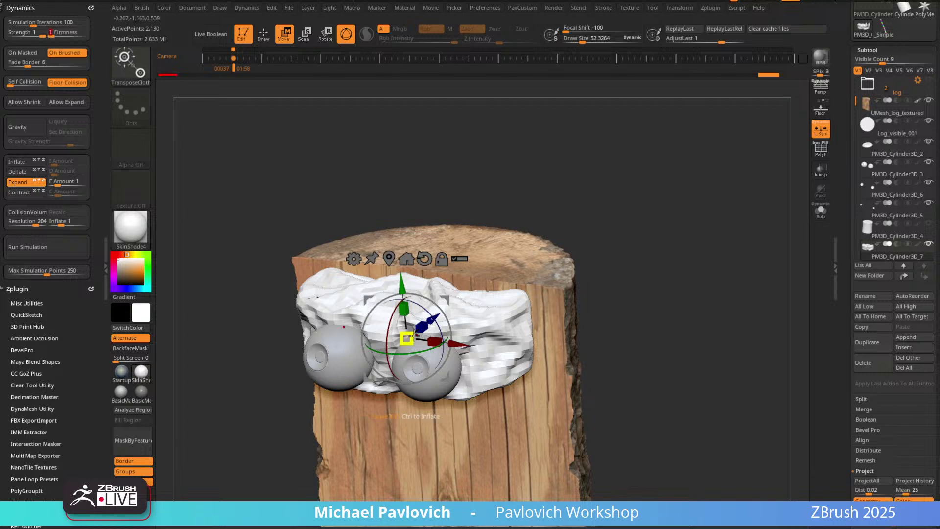
drag(407, 338, 407, 338)
key(ctrl+z)
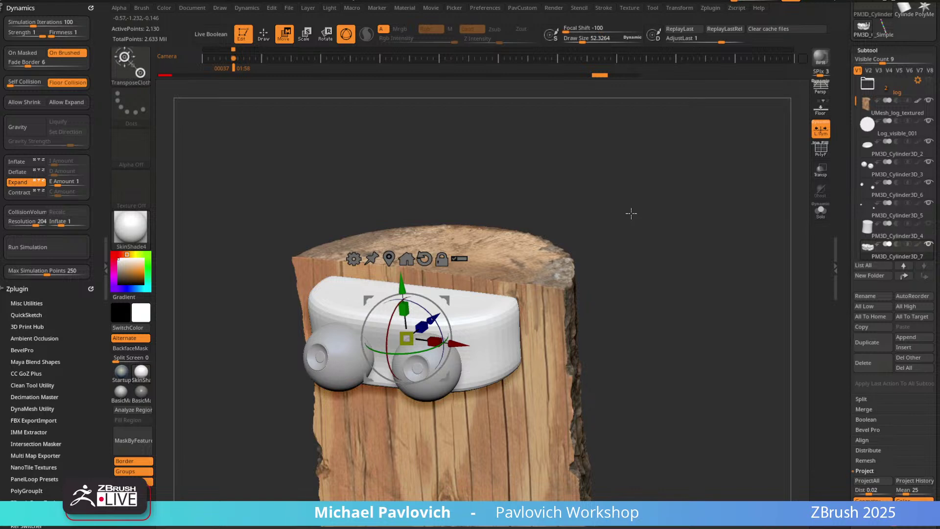
Subdivide the head section to level 3, try the TransposeCloth wrinkling on it, and undo the result.
key(ctrl+d)
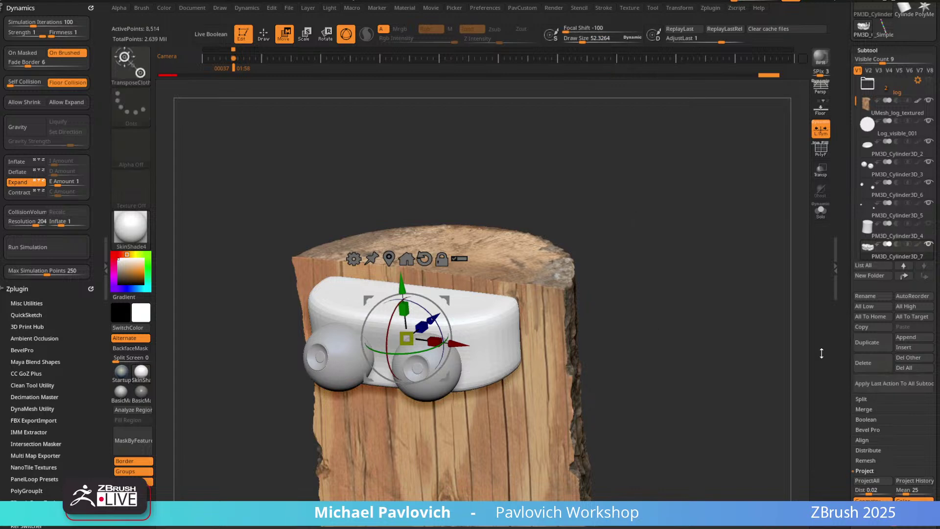
drag(841, 342, 846, 240)
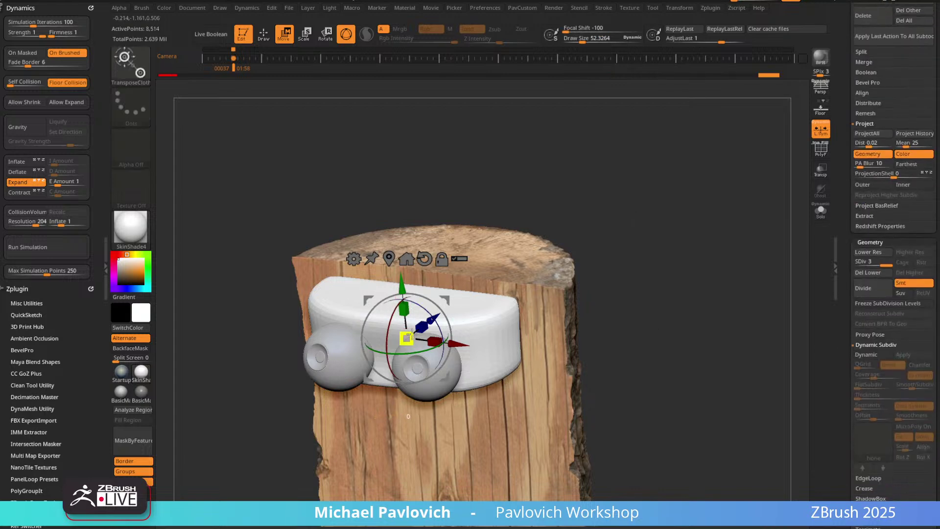
drag(412, 334, 410, 336)
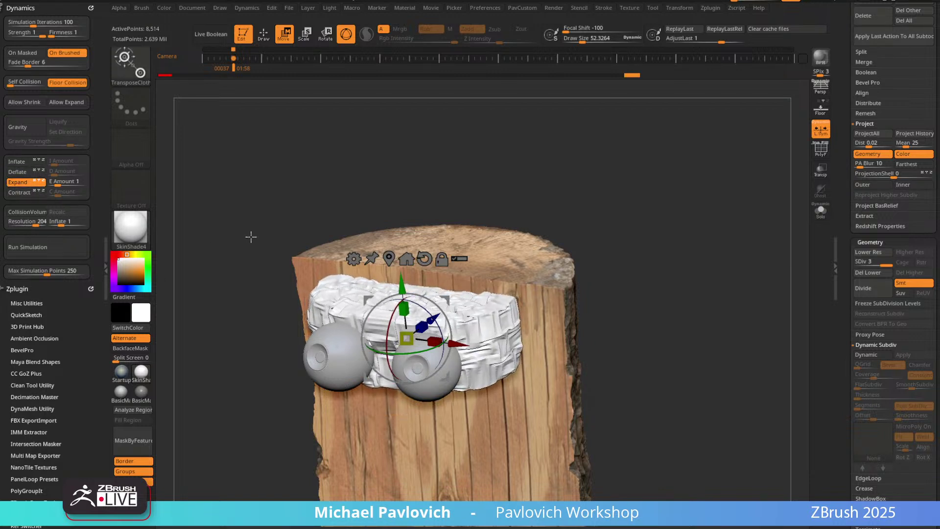
key(ctrl+z)
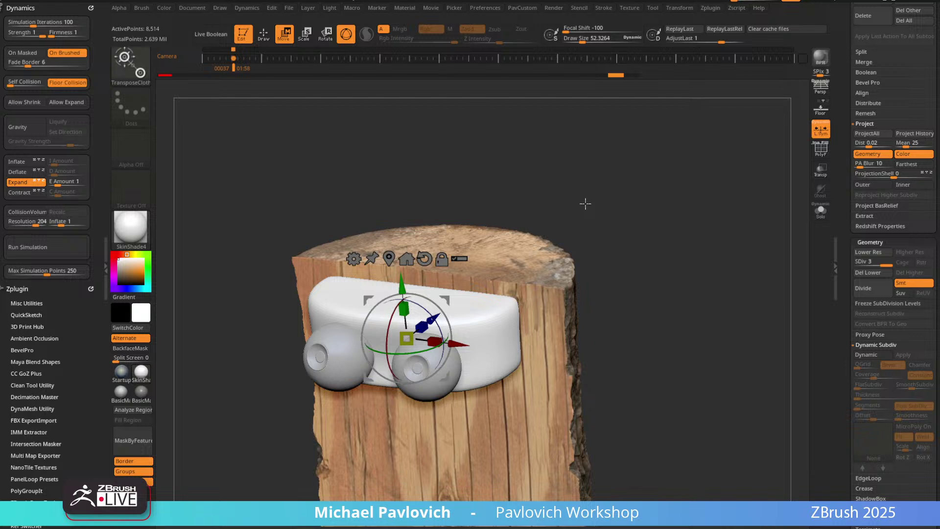
Drop the head section to subdivision level 2, delete the higher level, and undo another TransposeCloth wrinkling attempt.
drag(884, 262, 869, 262)
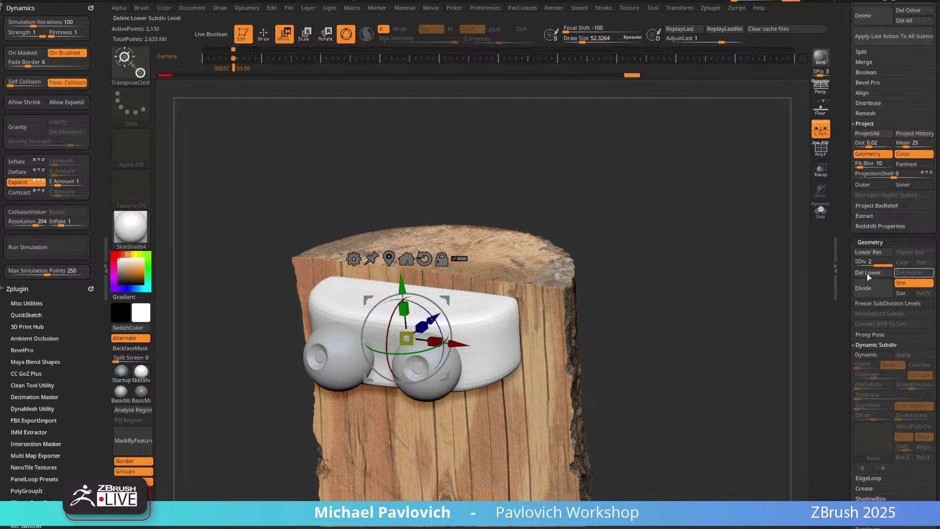
drag(409, 333, 423, 331)
key(ctrl+z)
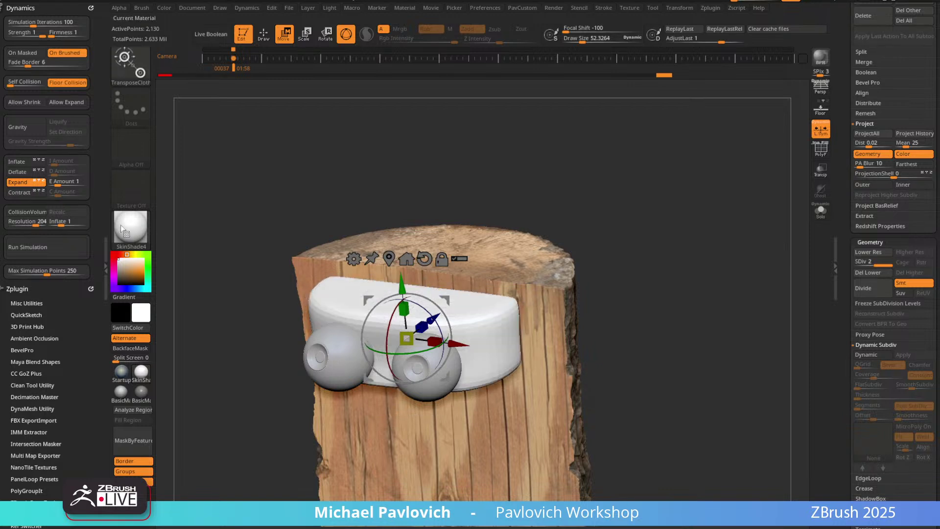
Run the expanding simulation on the level 2 head section to wrinkle its surface, and return to drawing mode.
click(49, 247)
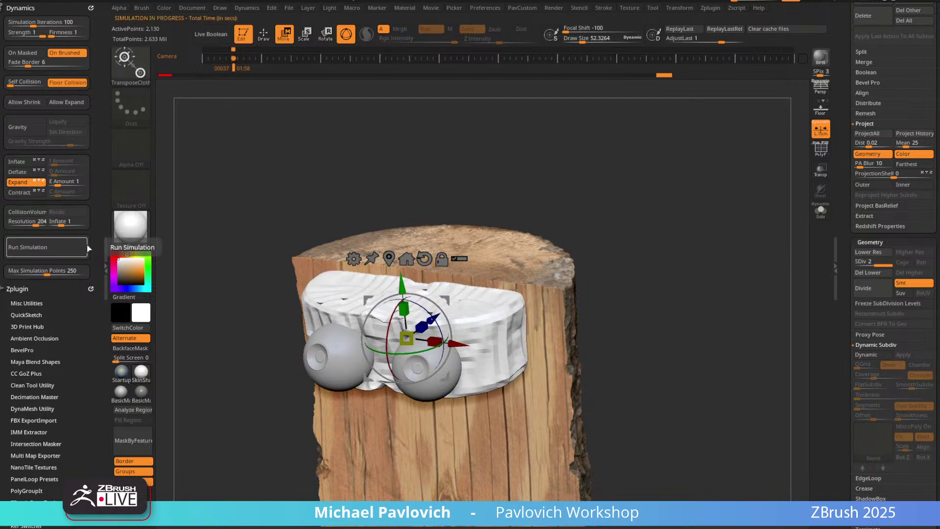
key(q)
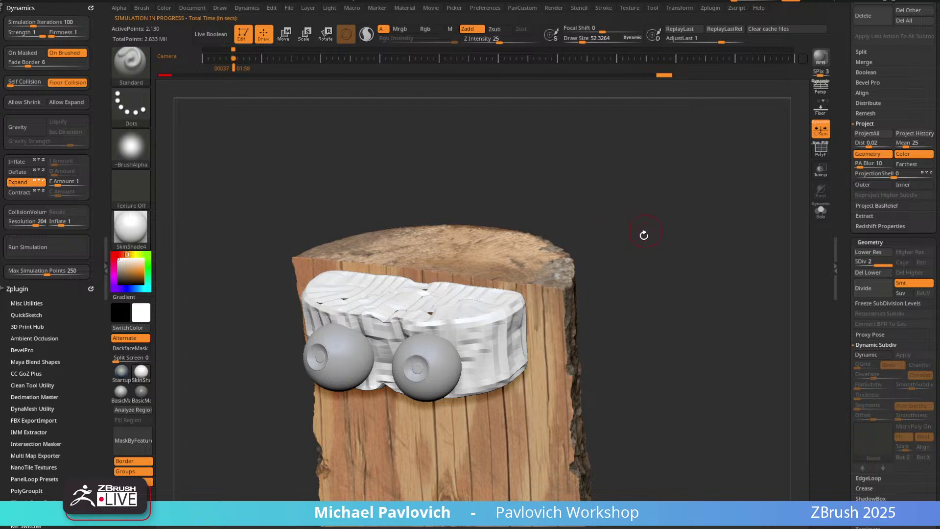
Smooth out the simulated wrinkles on the head section and turn off local symmetry.
key(grave)
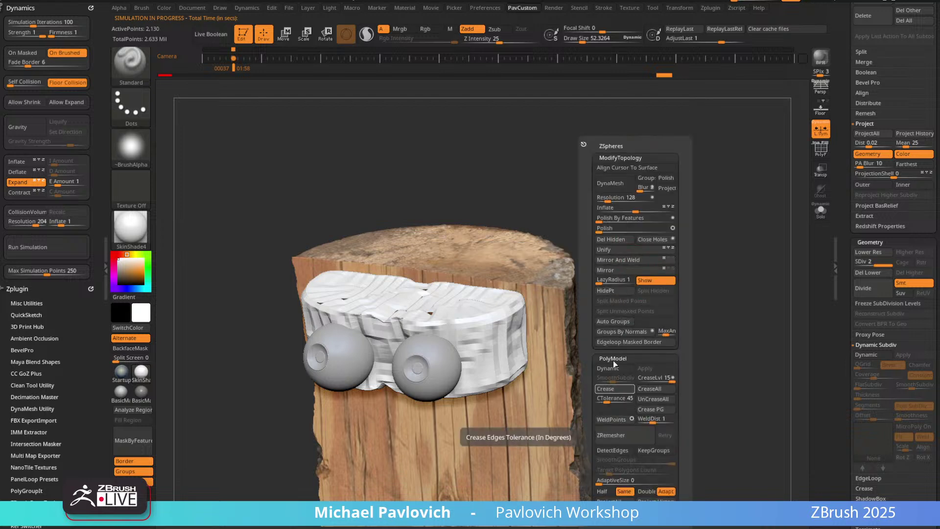
key(w)
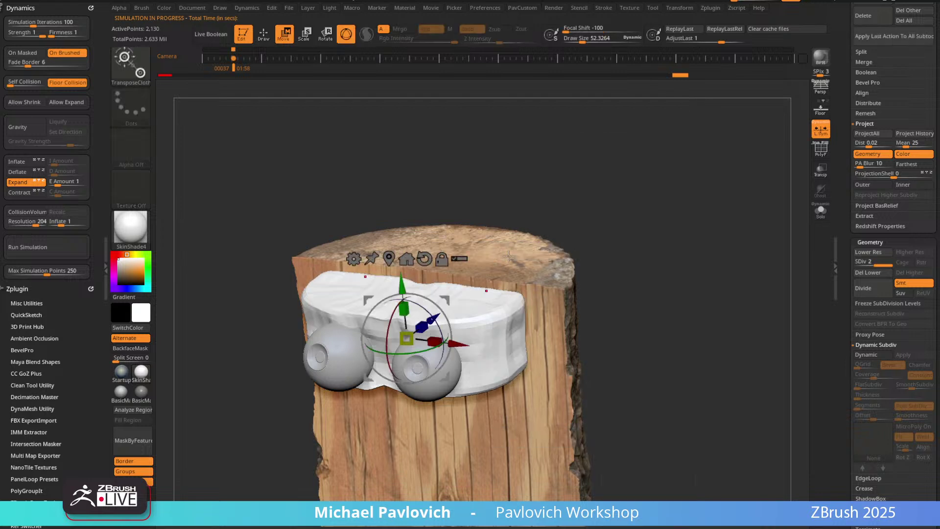
key(q)
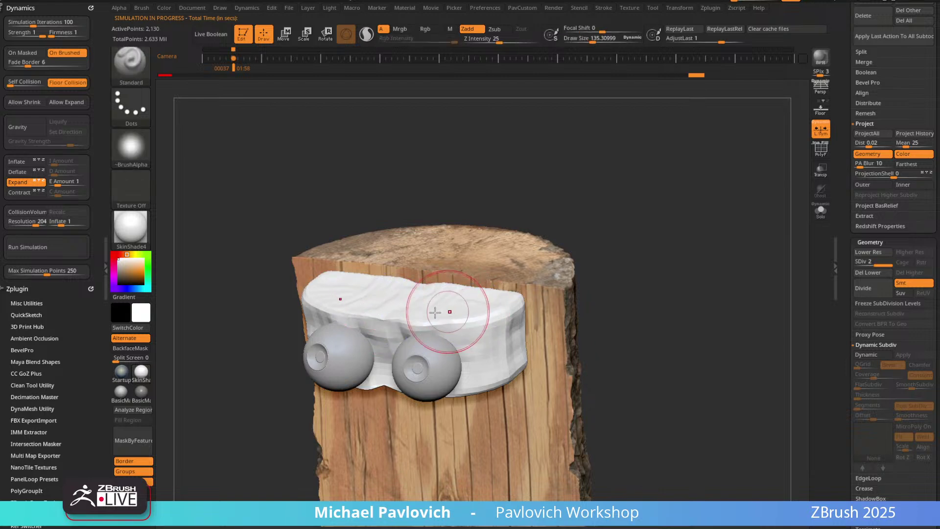
drag(612, 245, 611, 209)
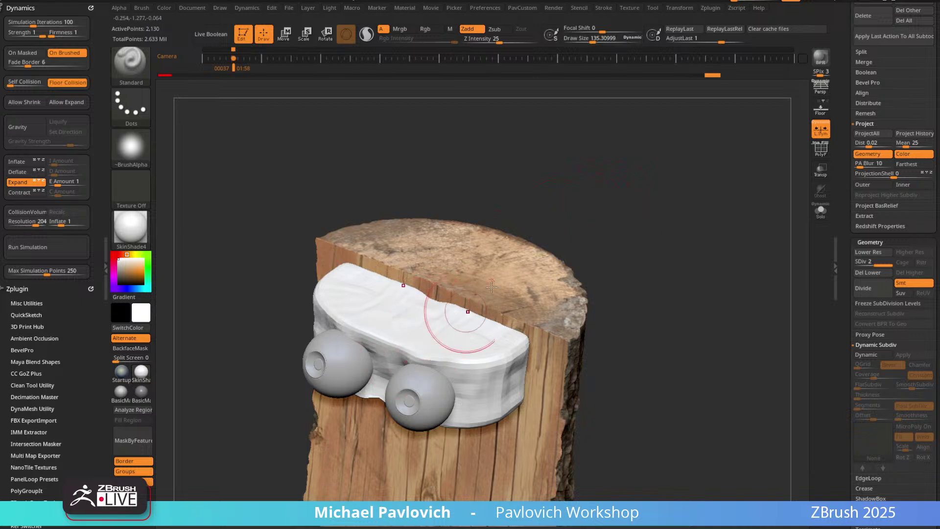
drag(764, 162, 813, 139)
drag(712, 162, 451, 315)
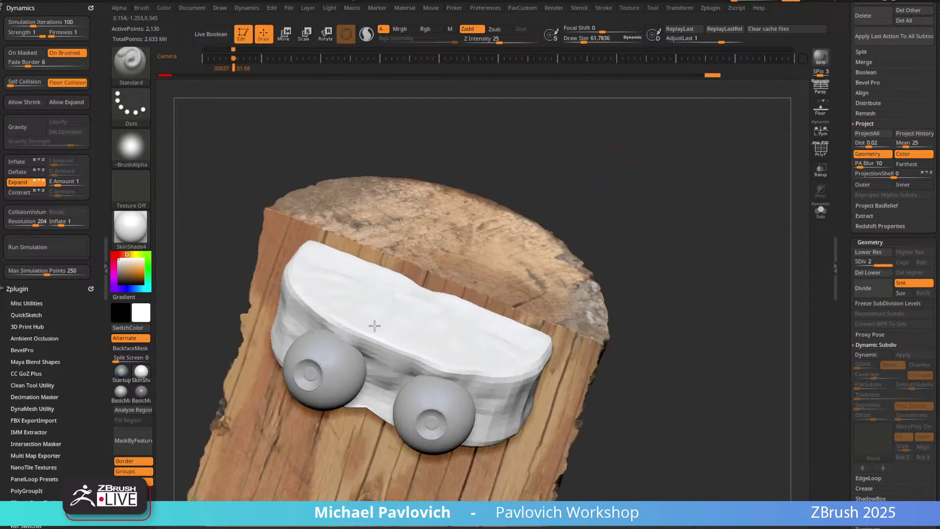
drag(558, 211, 229, 229)
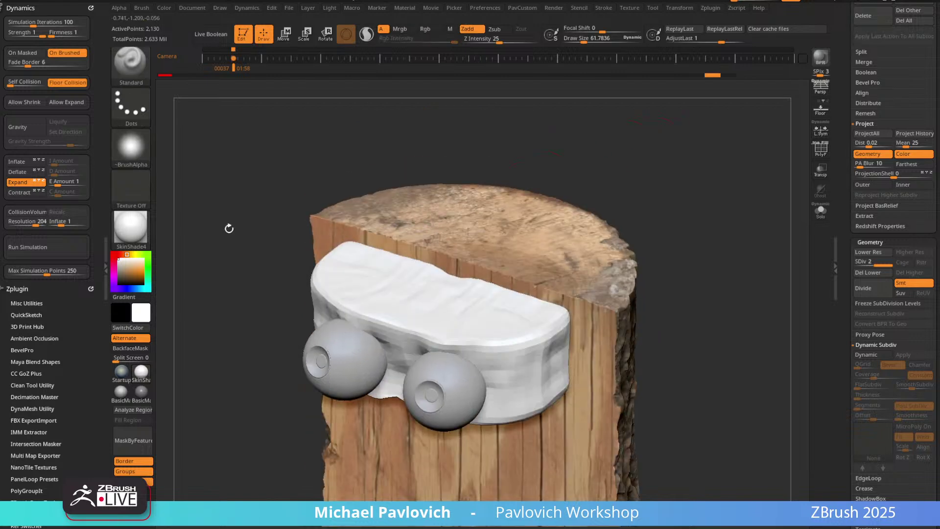
Run the expanding simulation on the head section again and undo a trial TransposeCloth adjustment.
click(48, 248)
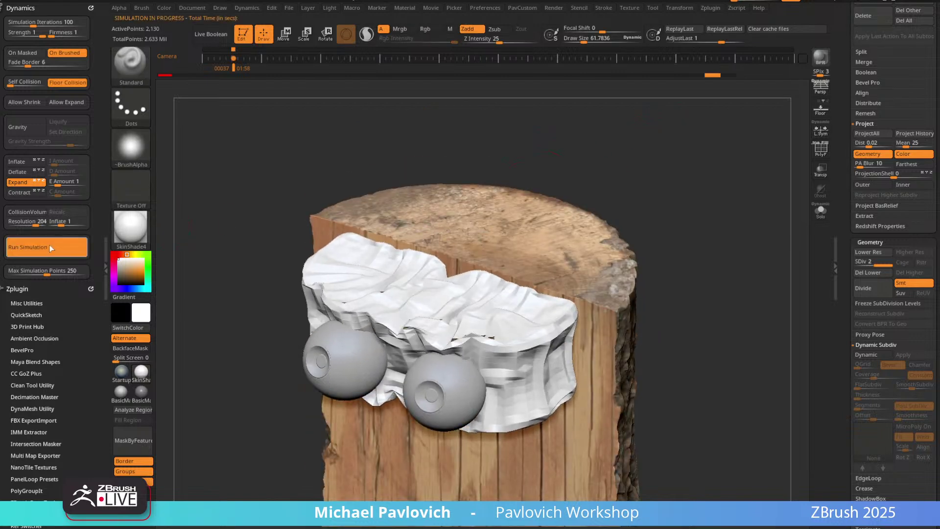
drag(592, 151, 499, 160)
key(w)
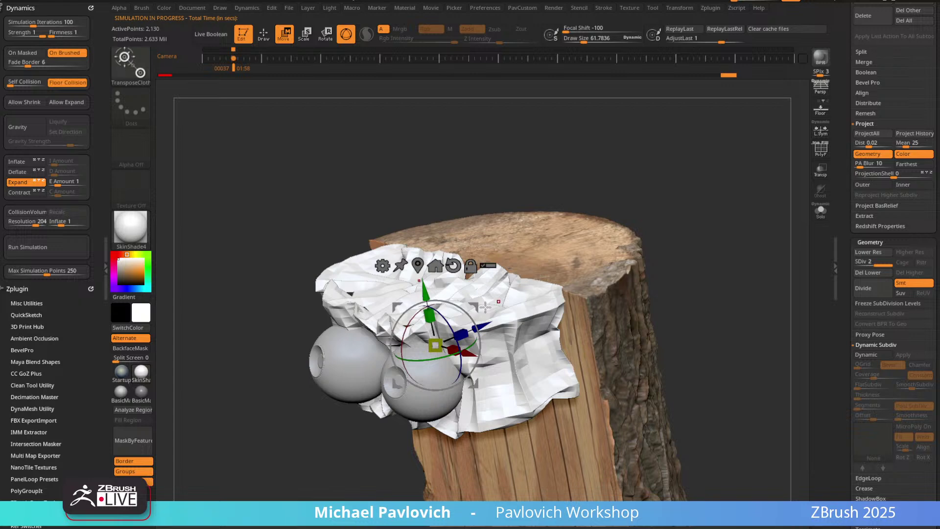
drag(441, 337, 434, 345)
key(ctrl+z)
drag(596, 150, 691, 143)
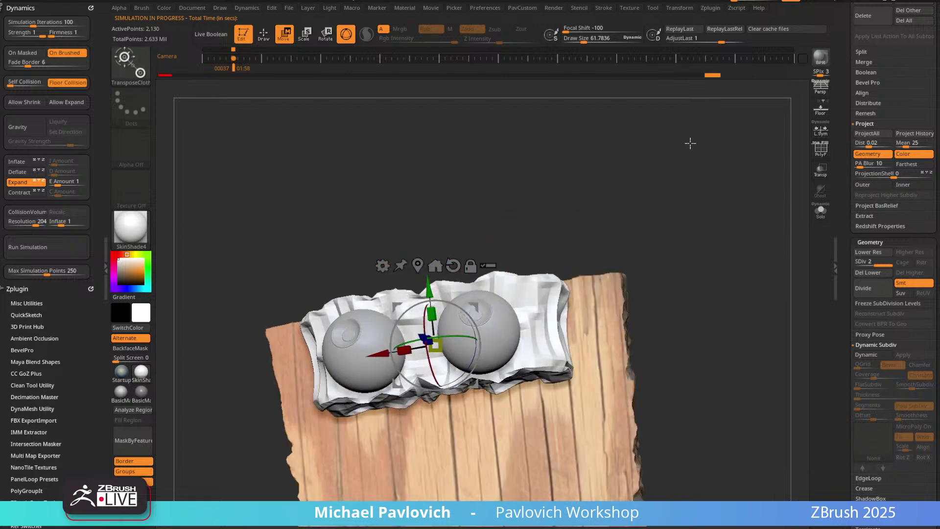
Return to drawing mode and smooth the harshest wrinkles on the head section's top, ends and underside.
key(q)
mouse_move(663, 185)
mouse_down()
mouse_move(655, 183)
mouse_move(632, 220)
mouse_up()
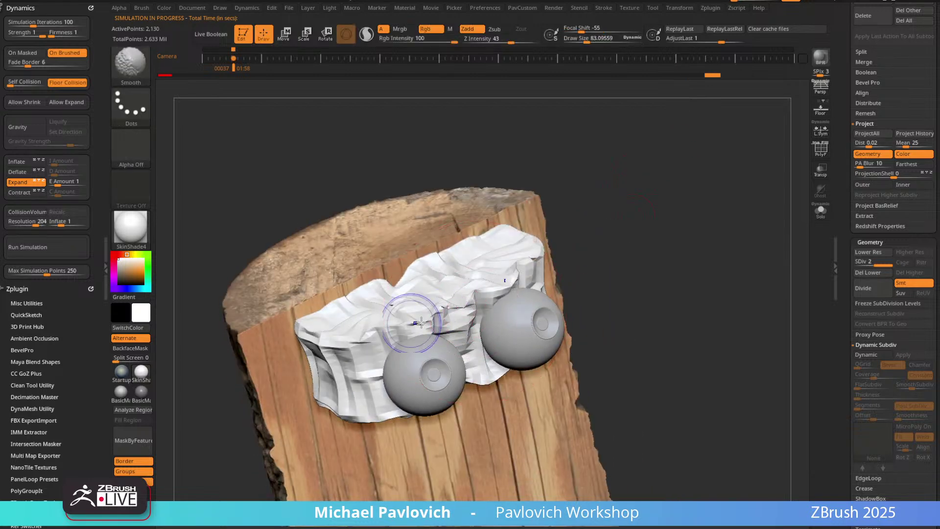
shift+drag(331, 339, 352, 333)
drag(661, 208, 588, 205)
shift+drag(509, 235, 545, 251)
drag(707, 204, 681, 171)
drag(497, 321, 440, 407)
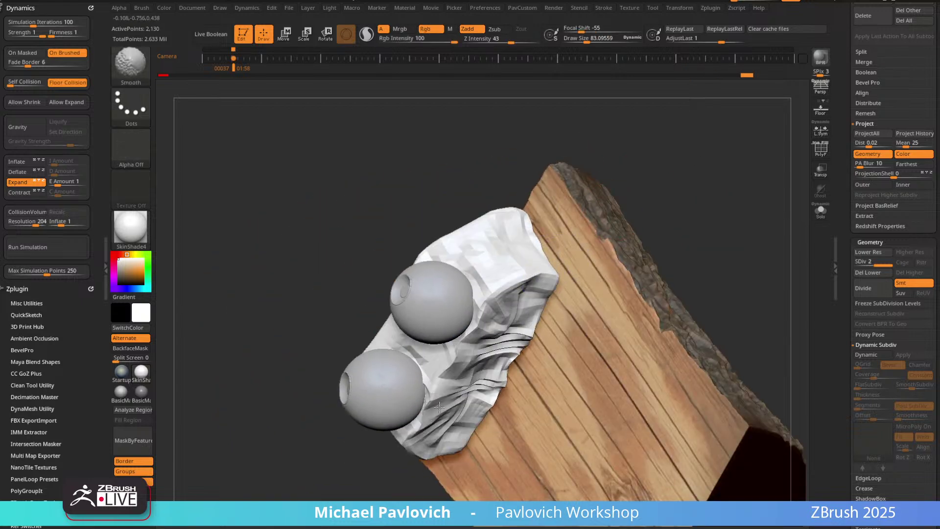
mouse_move(563, 343)
mouse_down()
mouse_move(544, 304)
mouse_move(466, 348)
mouse_up()
mouse_move(587, 264)
mouse_down()
mouse_move(685, 190)
mouse_move(648, 188)
mouse_up()
mouse_move(579, 210)
mouse_down()
mouse_move(623, 133)
mouse_move(575, 191)
mouse_move(661, 172)
mouse_move(724, 211)
mouse_up()
Subdivide the head section to level 3 and set the material to StartupMaterial.
key(ctrl+d)
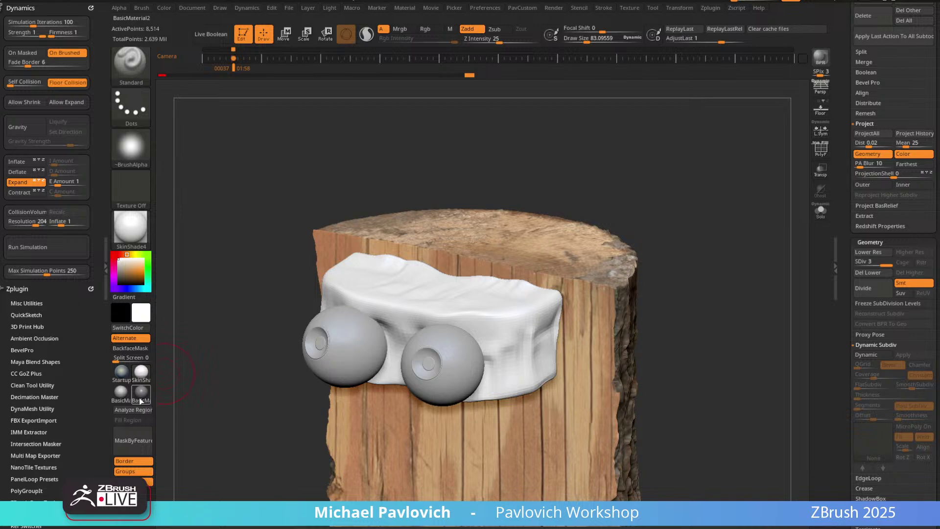
click(128, 374)
mouse_move(646, 162)
mouse_down()
mouse_move(682, 195)
mouse_move(787, 201)
mouse_move(752, 226)
mouse_move(718, 187)
mouse_move(440, 329)
mouse_up()
Isolate the head section and soften its top and front wrinkles with The_GIO_soft and Smooth brushes.
click(821, 211)
key(3)
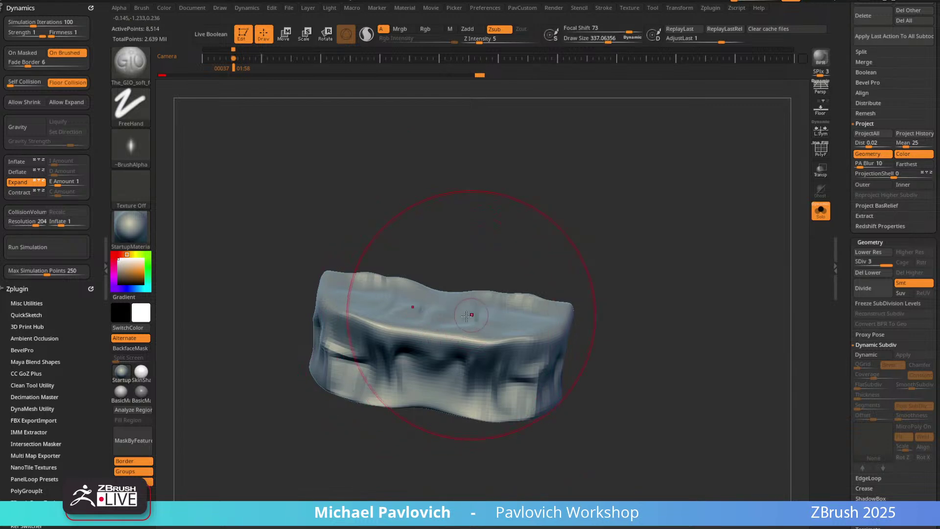
drag(518, 279, 437, 334)
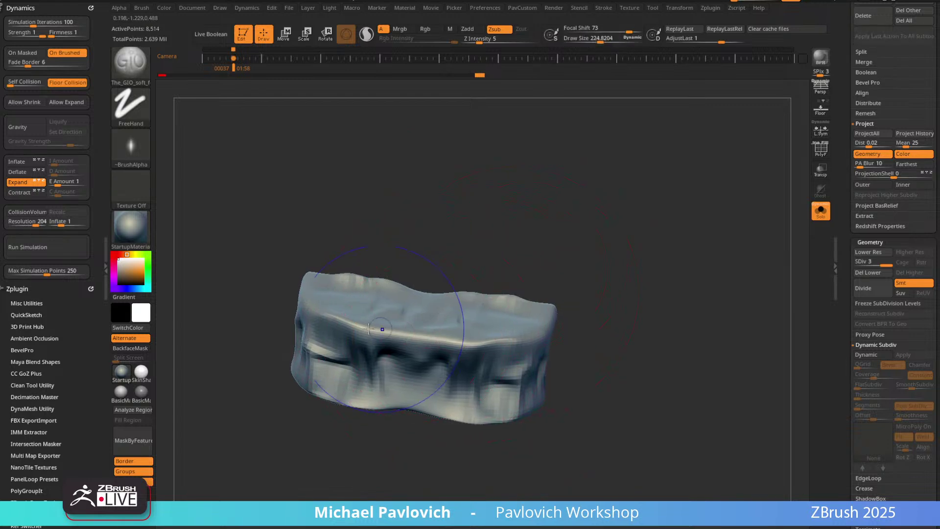
mouse_move(369, 329)
shift+mouse_down()
mouse_move(479, 355)
mouse_move(411, 314)
mouse_move(372, 343)
shift+mouse_up()
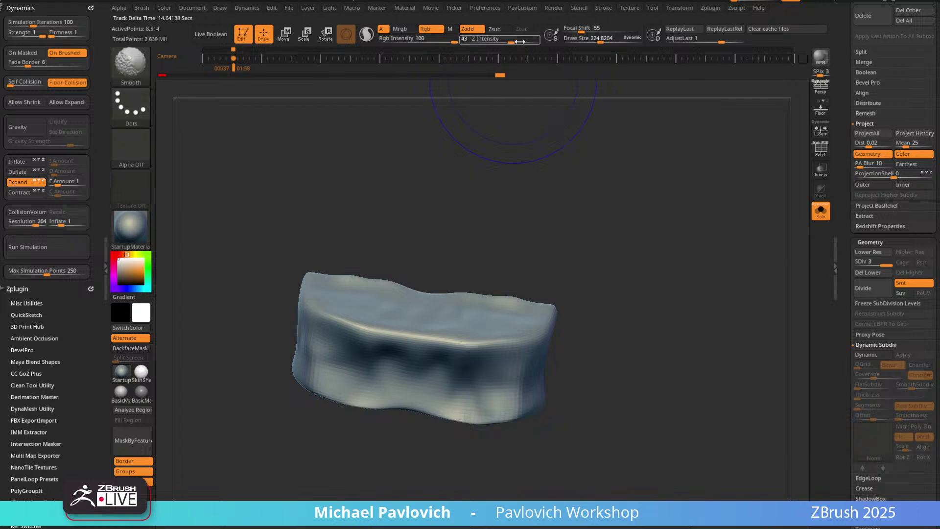
mouse_move(563, 191)
mouse_down()
mouse_move(594, 253)
mouse_move(574, 197)
mouse_up()
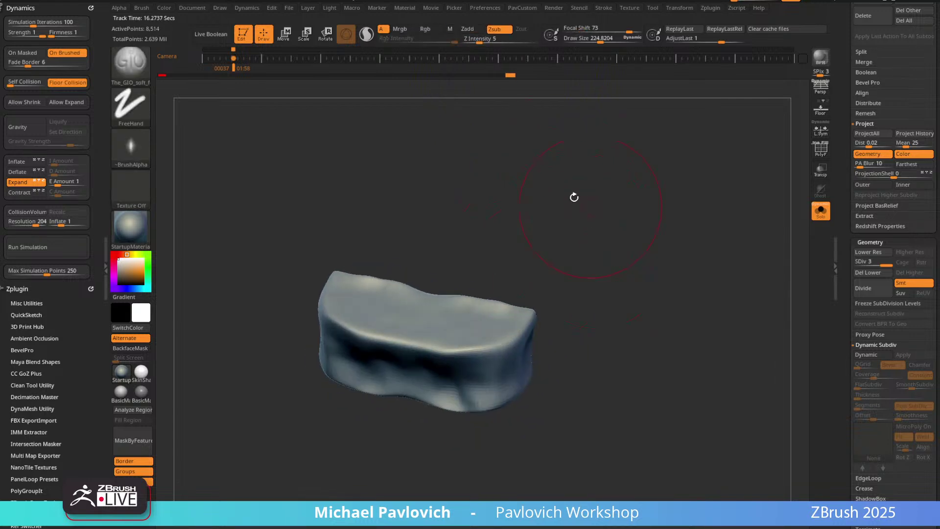
mouse_move(543, 235)
mouse_down()
mouse_move(523, 233)
mouse_move(444, 310)
mouse_up()
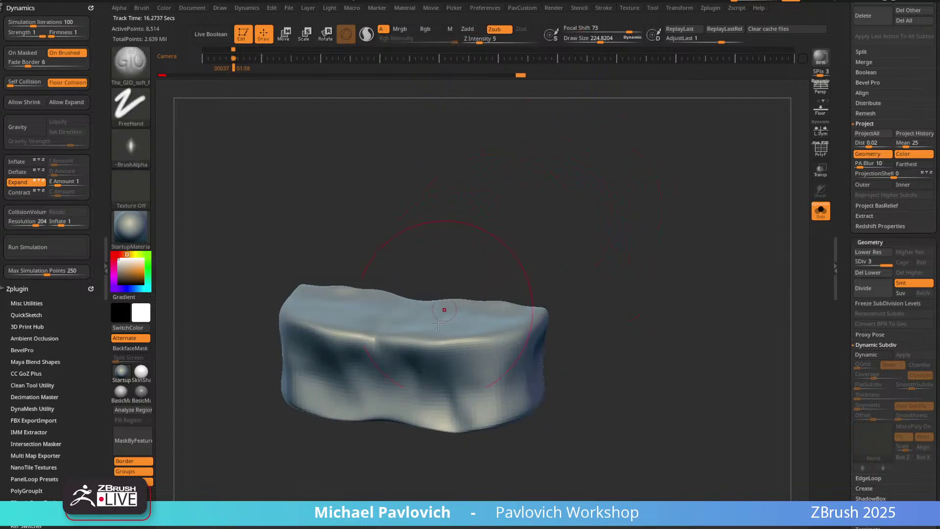
Inflate the front face of the head section with the Inflat brush and show the other parts again.
key(b)
key(i)
key(n)
drag(346, 365, 426, 387)
alt+drag(687, 260, 678, 245)
click(817, 217)
Inflate the head section's front edge, end and underside around the eyes.
drag(719, 208, 573, 266)
drag(505, 325, 392, 265)
mouse_move(634, 147)
mouse_down()
mouse_move(718, 145)
mouse_move(728, 125)
mouse_up()
mouse_move(349, 315)
mouse_down()
mouse_move(310, 304)
mouse_move(321, 304)
mouse_move(309, 306)
mouse_move(304, 333)
mouse_up()
drag(496, 231, 494, 160)
mouse_move(319, 343)
mouse_down()
mouse_move(360, 370)
mouse_move(387, 367)
mouse_move(436, 411)
mouse_up()
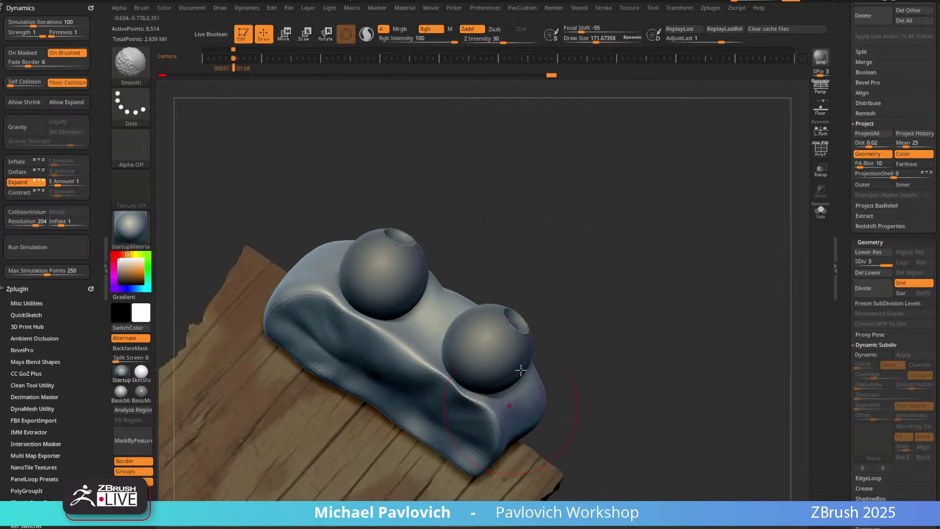
Smooth the creases along the head section's underside and front edge.
drag(559, 353, 524, 294)
mouse_move(420, 302)
shift+mouse_down()
mouse_move(313, 259)
mouse_move(429, 349)
shift+mouse_up()
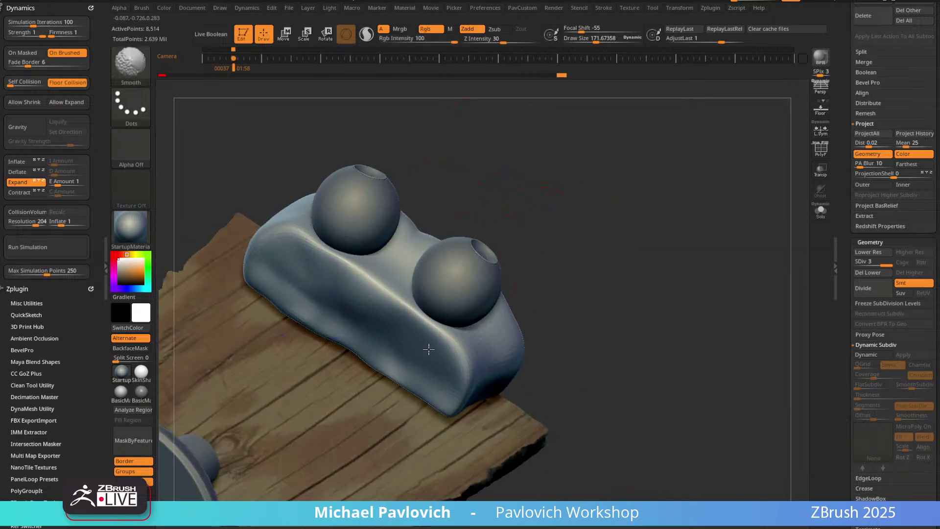
shift+drag(367, 266, 342, 262)
mouse_move(583, 275)
mouse_down()
mouse_move(557, 229)
mouse_move(504, 255)
mouse_up()
shift+drag(403, 224, 426, 196)
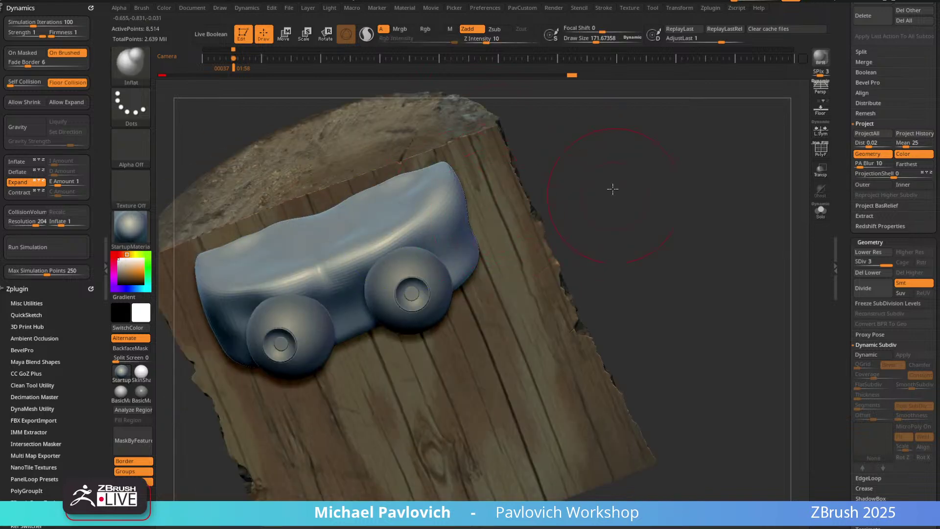
Check the head section's side profiles against the log and even out its top and ends.
drag(612, 189, 543, 196)
drag(651, 279, 632, 191)
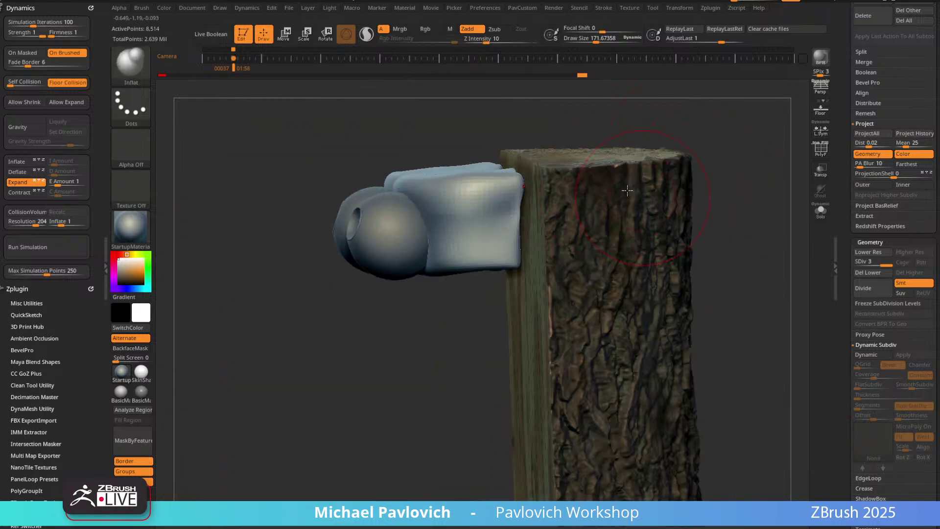
mouse_move(664, 82)
alt+mouse_down()
mouse_move(670, 161)
mouse_move(642, 164)
alt+mouse_up()
shift+drag(618, 265, 618, 230)
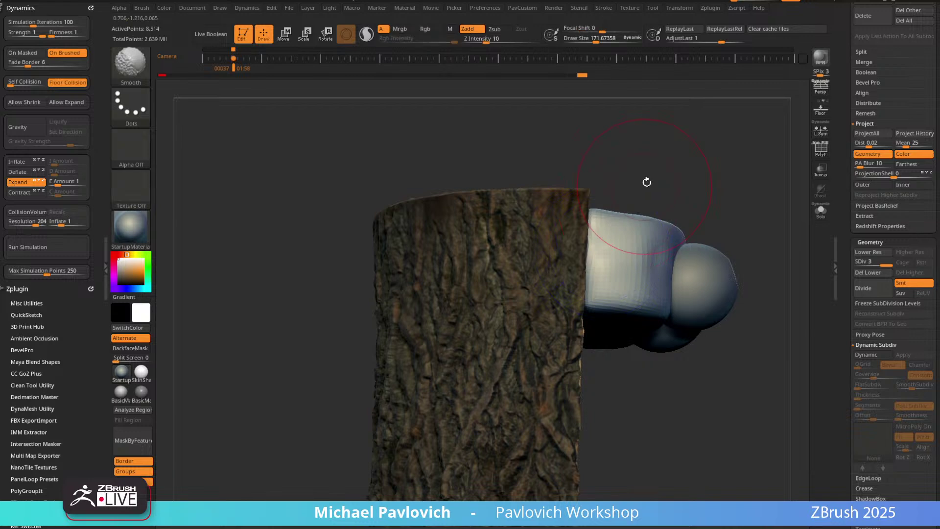
drag(646, 183, 587, 182)
shift+drag(498, 286, 475, 249)
Subdivide the head section to level 4 and isolate it.
mouse_move(522, 204)
mouse_down()
mouse_move(676, 199)
mouse_move(646, 185)
mouse_move(636, 204)
mouse_move(628, 134)
mouse_up()
key(ctrl+d)
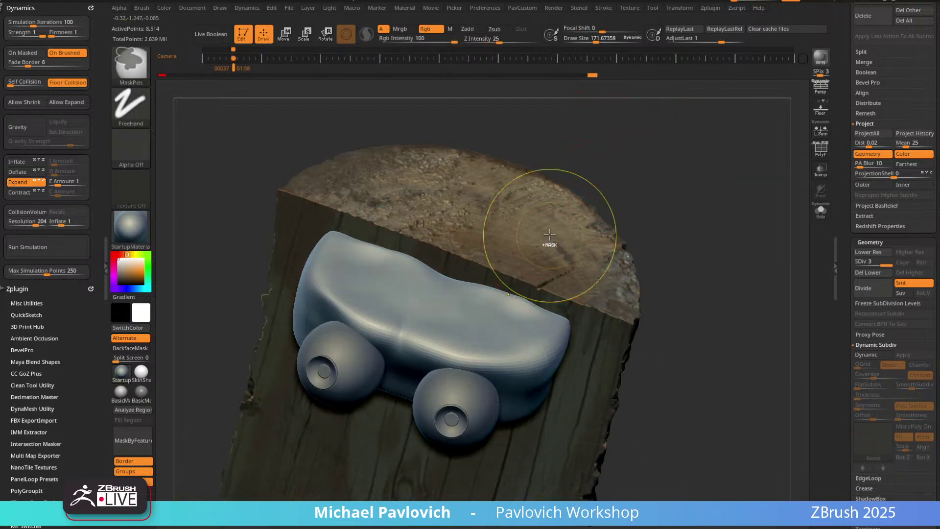
click(822, 212)
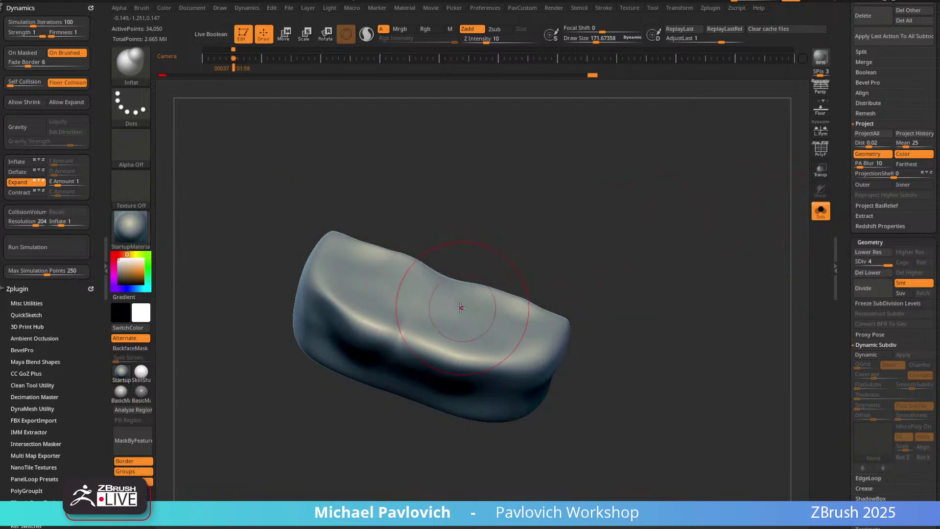
Make a small dent in the middle of the head section's top and switch to The_GIO_soft brush.
key(bracketright)
drag(462, 301, 454, 306)
key(3)
key(s)
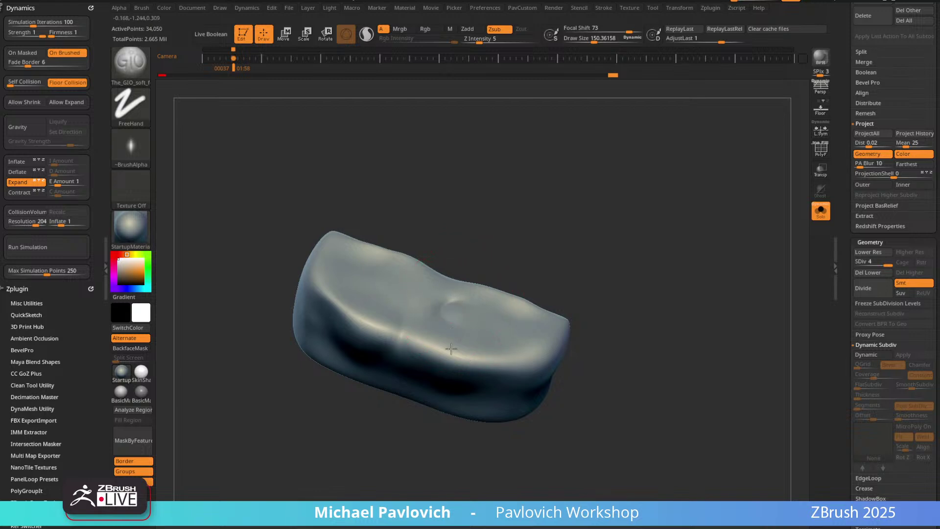
Try carving a deep fold over the front edge with a larger brush at intensity 19, and undo it.
key(s)
mouse_move(436, 353)
mouse_down()
mouse_move(453, 332)
mouse_move(467, 333)
mouse_up()
drag(519, 191, 506, 211)
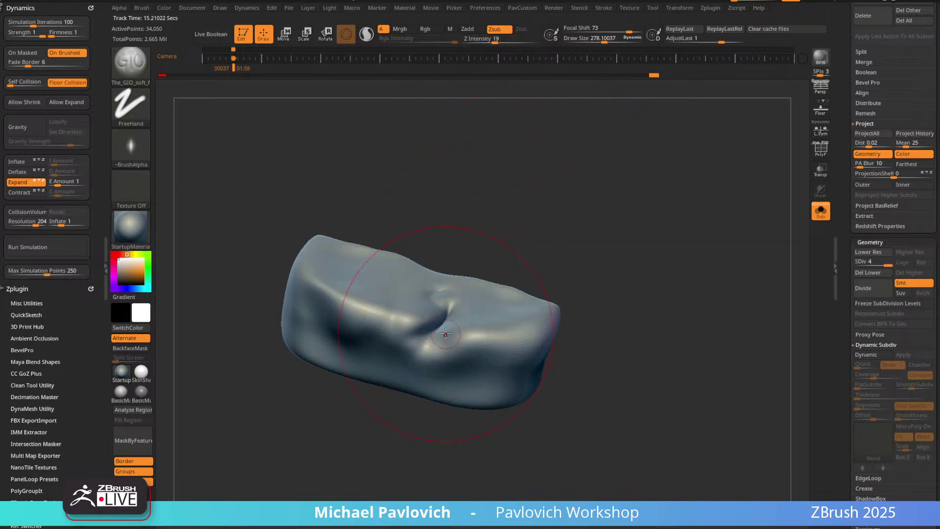
shift+drag(445, 334, 442, 323)
key(ctrl+z)
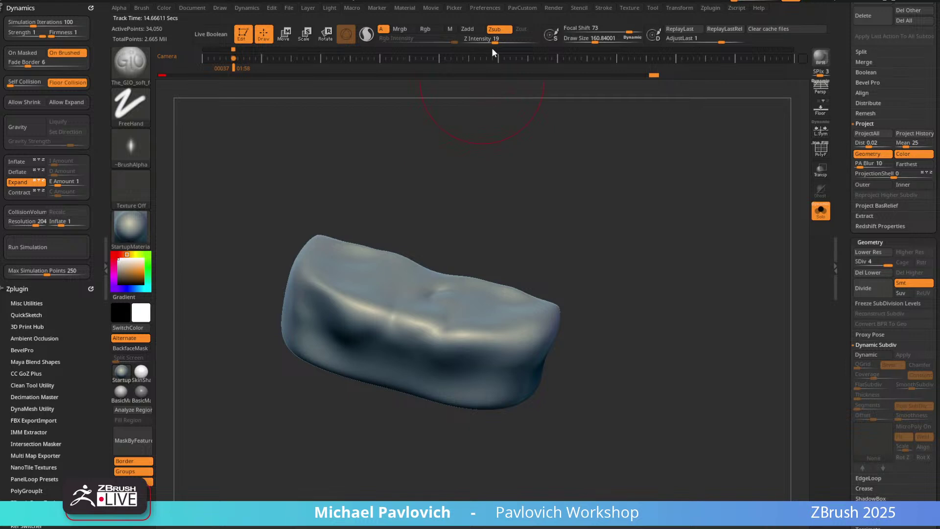
Set the brush intensity to 13, reduce its size, and carve folds along one half of the top front edge.
drag(494, 41, 489, 41)
mouse_move(556, 273)
alt+mouse_down()
mouse_move(521, 277)
mouse_move(461, 322)
alt+mouse_up()
key(s)
mouse_move(415, 339)
right_down()
mouse_move(441, 337)
mouse_move(441, 291)
right_up()
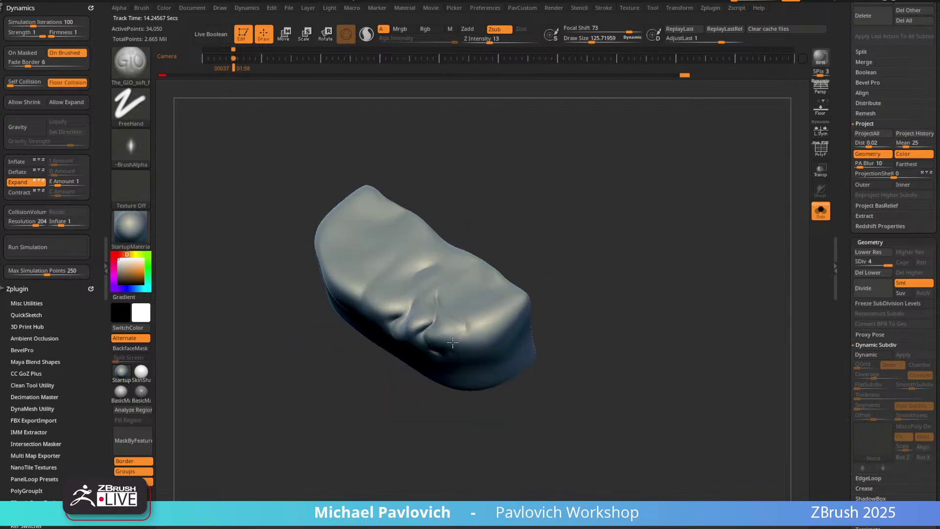
mouse_move(452, 342)
right_down()
mouse_move(588, 227)
mouse_move(469, 372)
mouse_move(542, 296)
right_up()
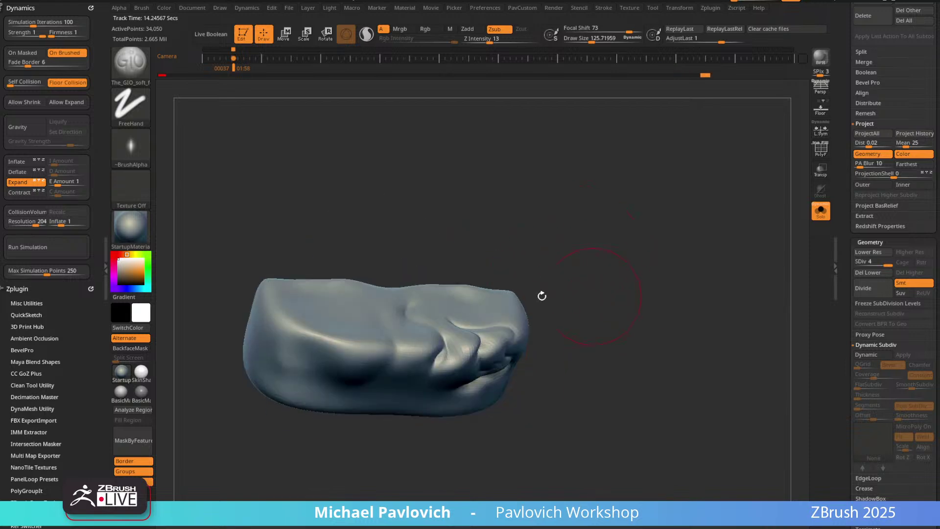
right_drag(437, 372, 540, 297)
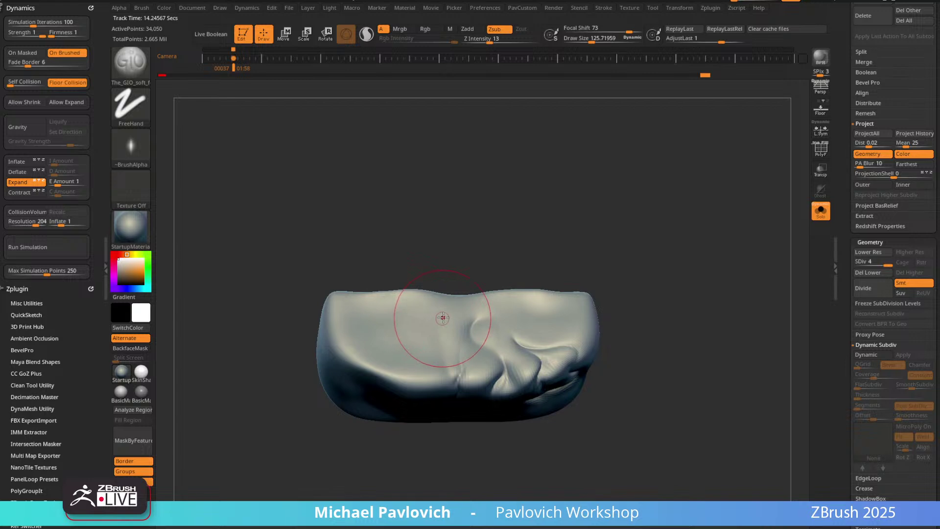
mouse_move(458, 365)
right_down()
mouse_move(446, 348)
mouse_move(605, 222)
right_up()
Carve winding folds across the middle of the head section, from the front face up over the top.
right_drag(445, 412, 431, 409)
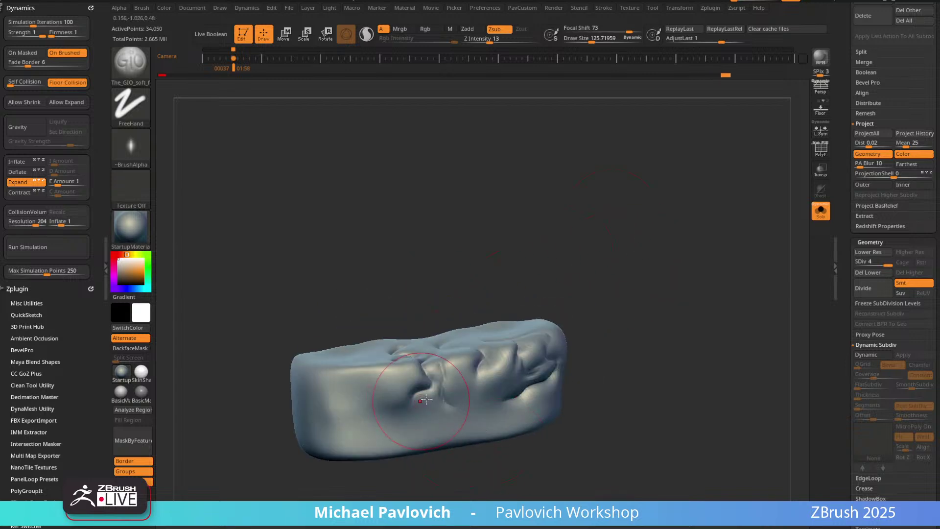
drag(431, 408, 392, 420)
mouse_move(392, 420)
right_down()
mouse_move(558, 241)
mouse_move(509, 266)
right_up()
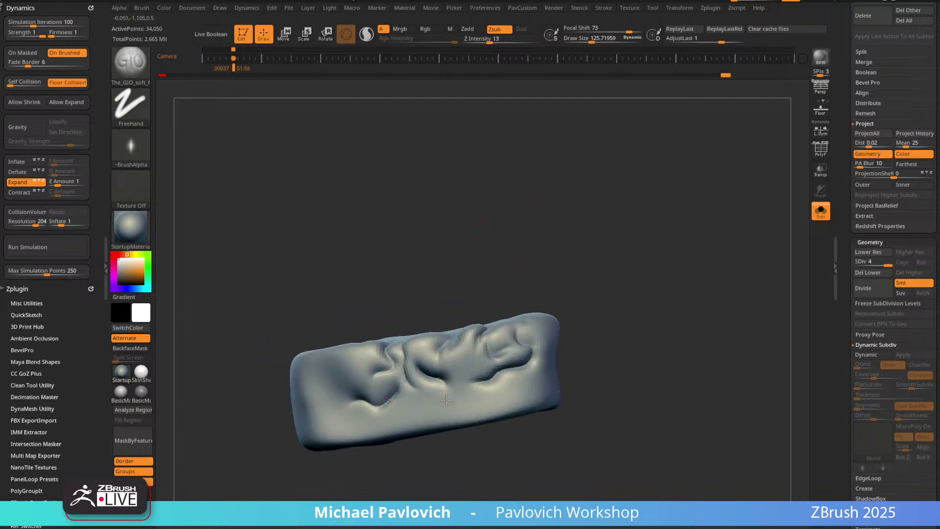
mouse_move(446, 401)
right_down()
mouse_move(598, 279)
mouse_move(426, 381)
mouse_move(598, 287)
mouse_move(482, 375)
mouse_move(493, 336)
mouse_move(582, 241)
mouse_move(449, 326)
right_up()
mouse_move(523, 253)
right_down()
mouse_move(442, 343)
mouse_move(525, 208)
mouse_move(458, 327)
mouse_move(577, 227)
mouse_move(602, 263)
right_up()
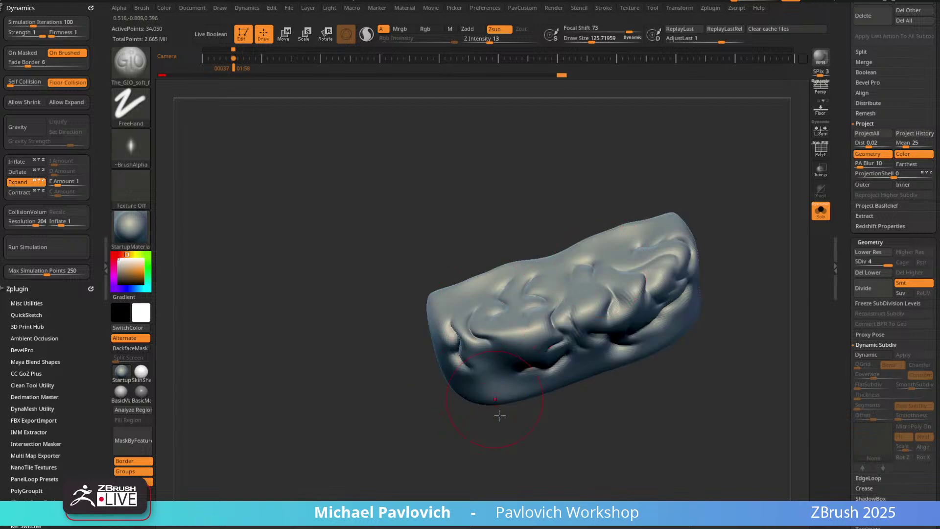
Carve further winding folds along the head section's lower front face and toward its bottom edge.
right_drag(500, 415, 523, 320)
drag(518, 385, 534, 378)
right_drag(542, 415, 595, 333)
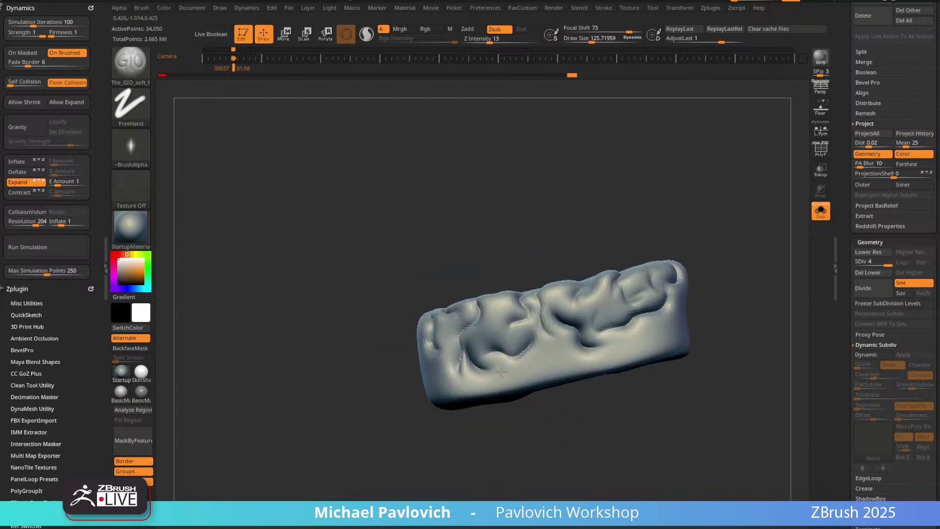
mouse_move(562, 384)
right_down()
mouse_move(533, 390)
mouse_move(505, 343)
mouse_move(584, 290)
right_up()
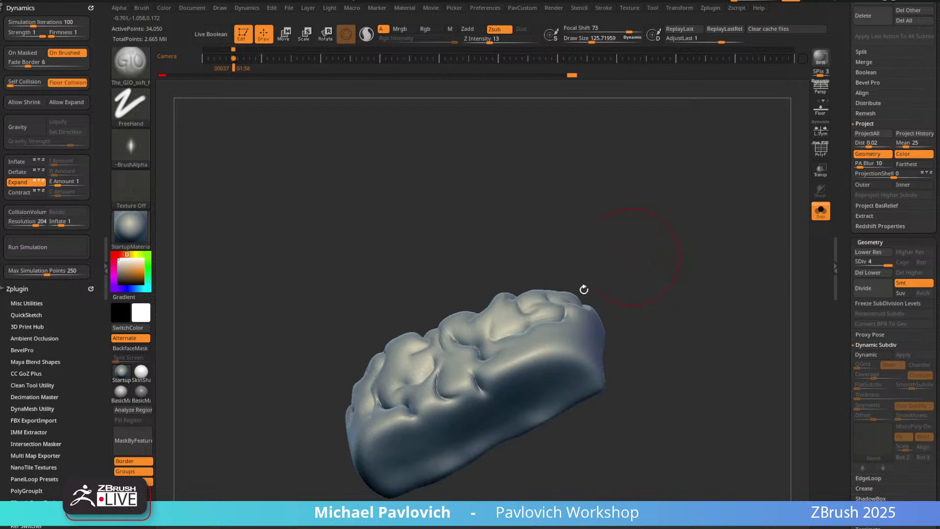
drag(571, 364, 574, 375)
right_drag(574, 374, 604, 324)
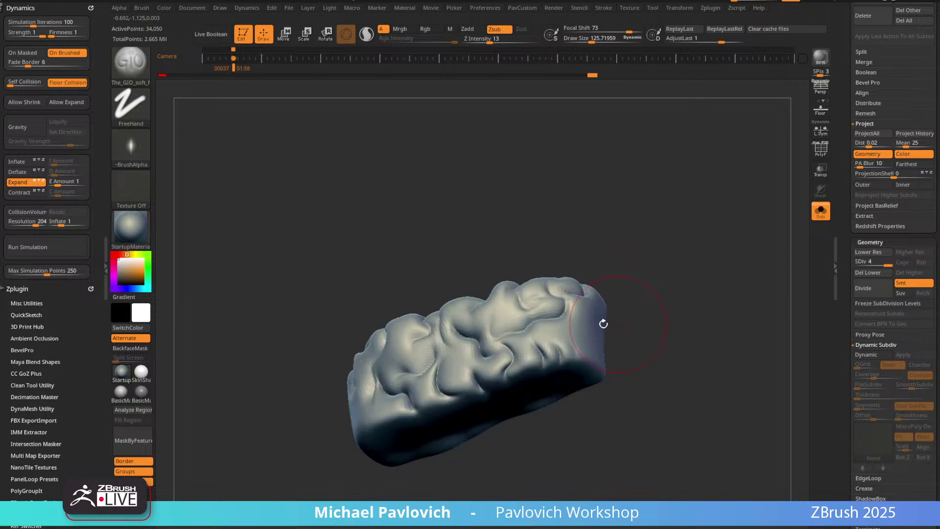
drag(577, 333, 593, 324)
right_drag(646, 298, 701, 223)
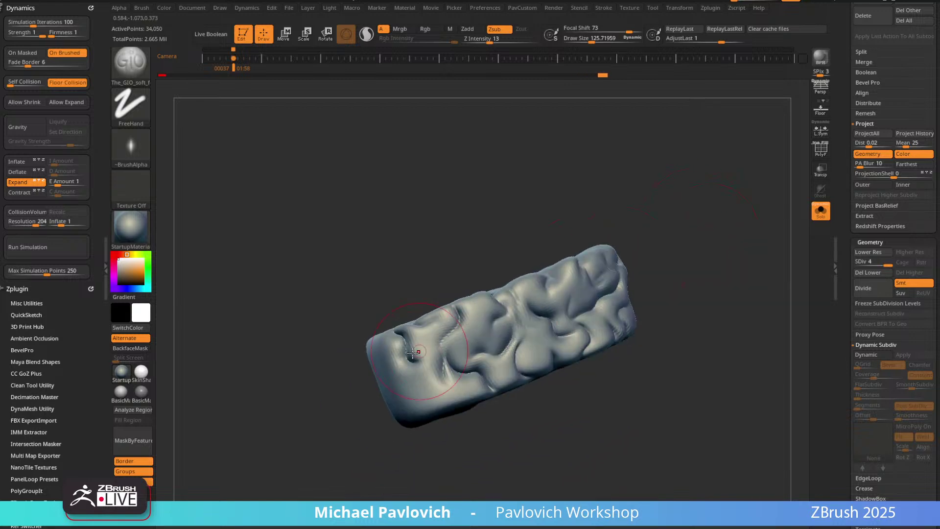
Carve folds across the remaining smooth areas of the head section's front, top and end face.
mouse_move(447, 410)
right_down()
mouse_move(455, 420)
mouse_move(415, 401)
mouse_move(588, 273)
mouse_move(439, 383)
right_up()
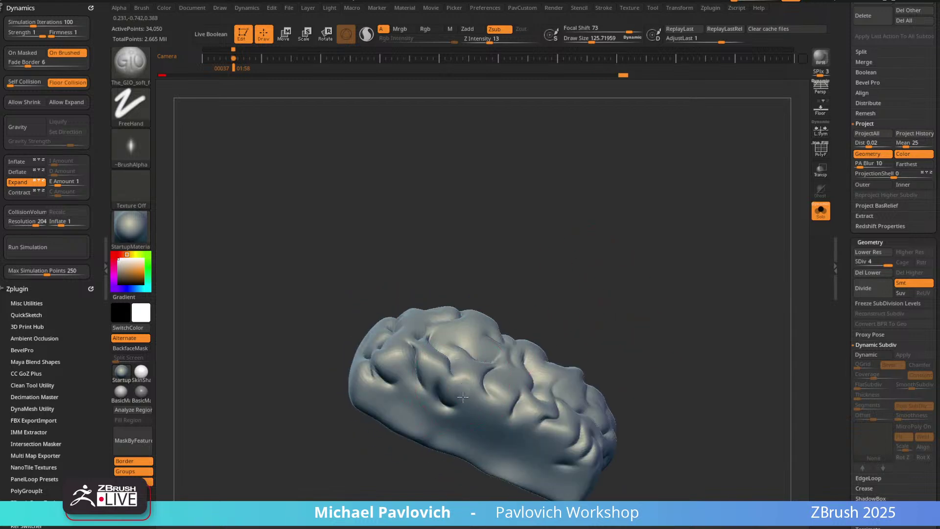
drag(676, 202, 504, 309)
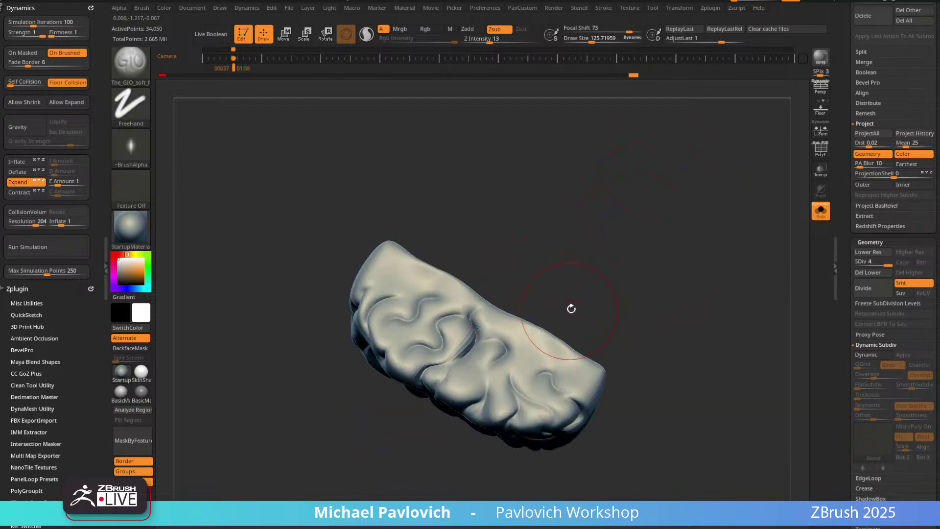
mouse_move(571, 309)
mouse_down()
mouse_move(600, 305)
mouse_move(654, 247)
mouse_move(522, 279)
mouse_move(655, 224)
mouse_move(572, 307)
mouse_move(574, 343)
mouse_move(600, 316)
mouse_move(561, 379)
mouse_up()
mouse_move(610, 343)
mouse_down()
mouse_move(686, 244)
mouse_move(449, 338)
mouse_move(464, 241)
mouse_up()
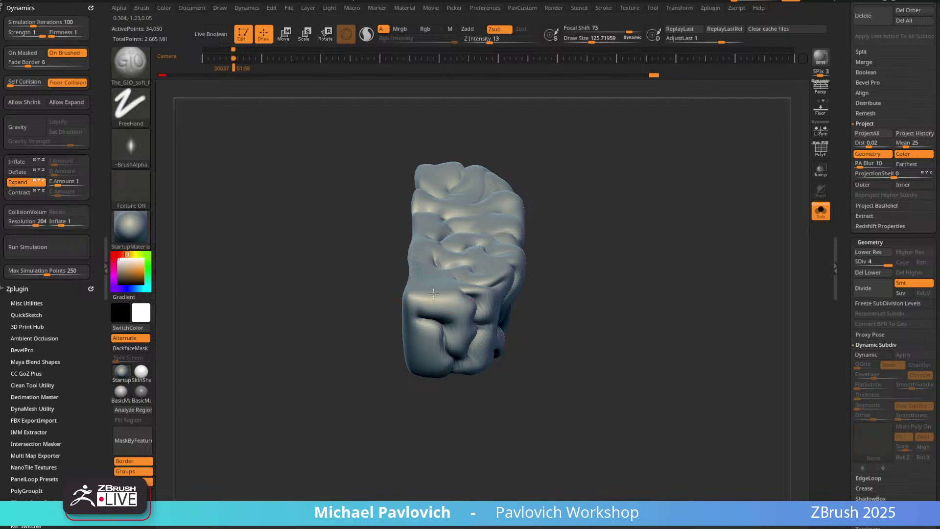
alt+drag(434, 294, 453, 321)
mouse_move(532, 291)
mouse_down()
mouse_move(651, 186)
mouse_move(558, 225)
mouse_up()
Switch to ClayBuildup, set the brush size to 28.75, build up the ridge on the front face, and smooth it lightly.
key(b)
key(c)
key(b)
key(s)
mouse_move(684, 185)
mouse_down()
mouse_move(564, 245)
mouse_move(581, 280)
mouse_up()
key(s)
drag(461, 357, 452, 356)
alt+drag(549, 237, 543, 279)
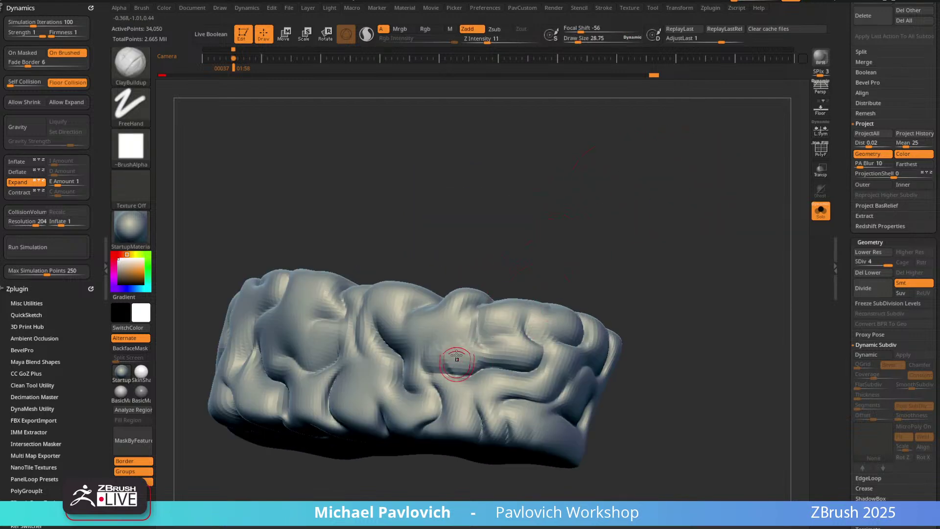
drag(444, 360, 523, 358)
drag(565, 245, 578, 289)
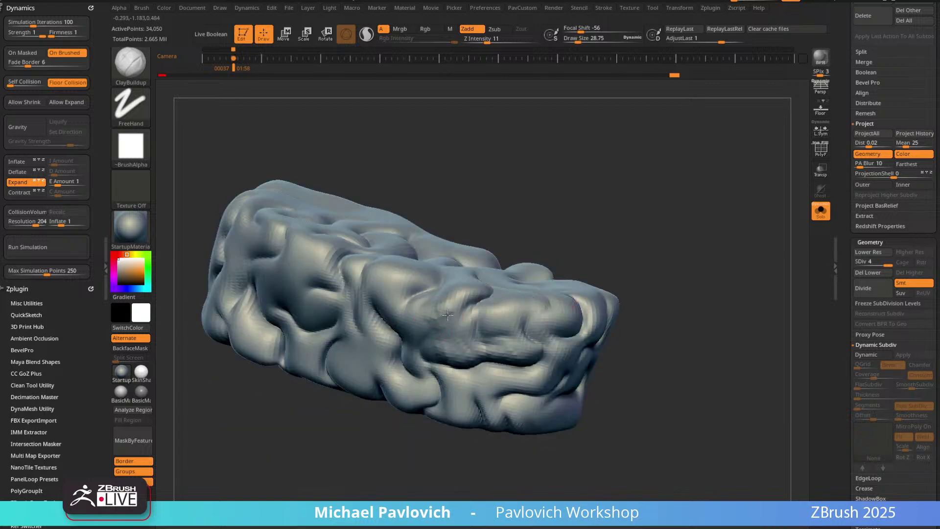
key(shift)
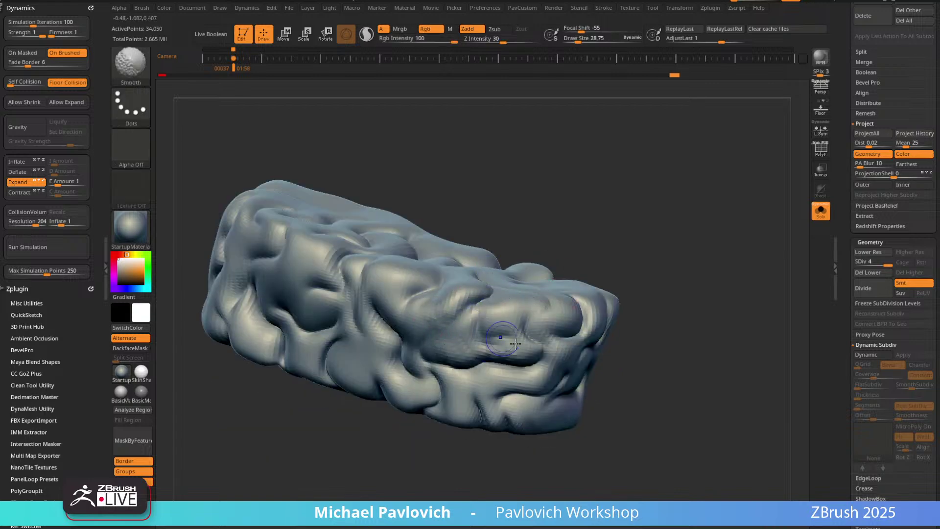
mouse_move(636, 267)
mouse_down()
mouse_move(640, 235)
mouse_move(659, 243)
mouse_move(648, 223)
mouse_move(606, 200)
mouse_up()
Switch to the Inflat brush and swell a fold on the front face.
key(b)
key(i)
key(n)
drag(374, 361, 376, 384)
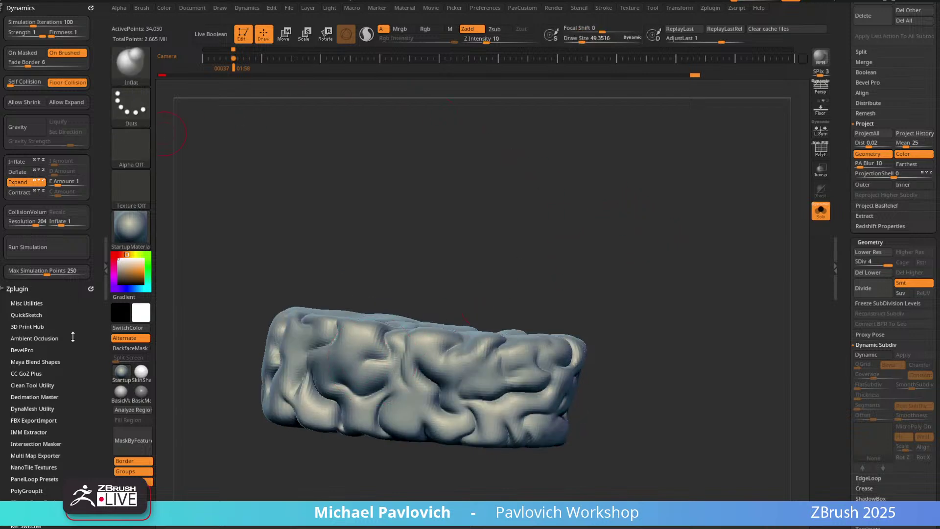
Replace the docked Zplugin palette with the Brush palette and collapse its Auto Masking section.
drag(73, 337, 71, 300)
click(91, 238)
drag(78, 258, 67, 411)
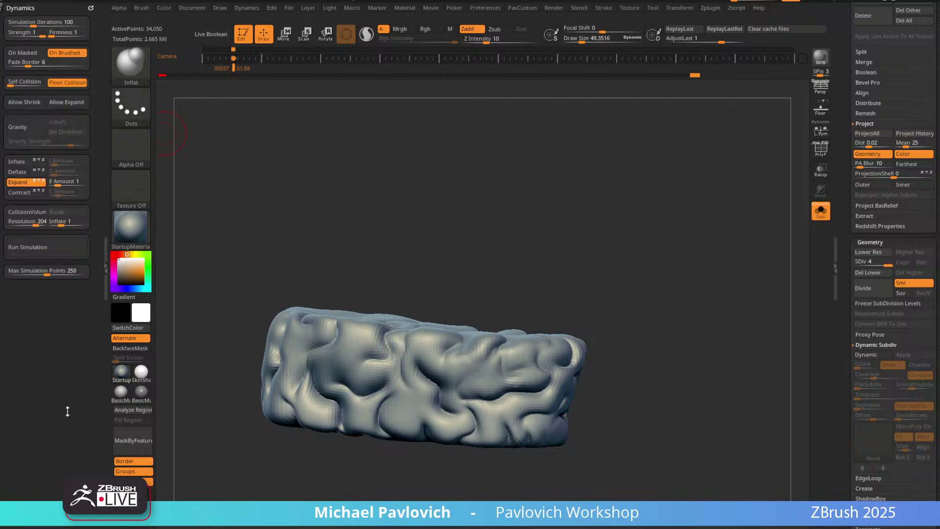
click(141, 7)
click(137, 22)
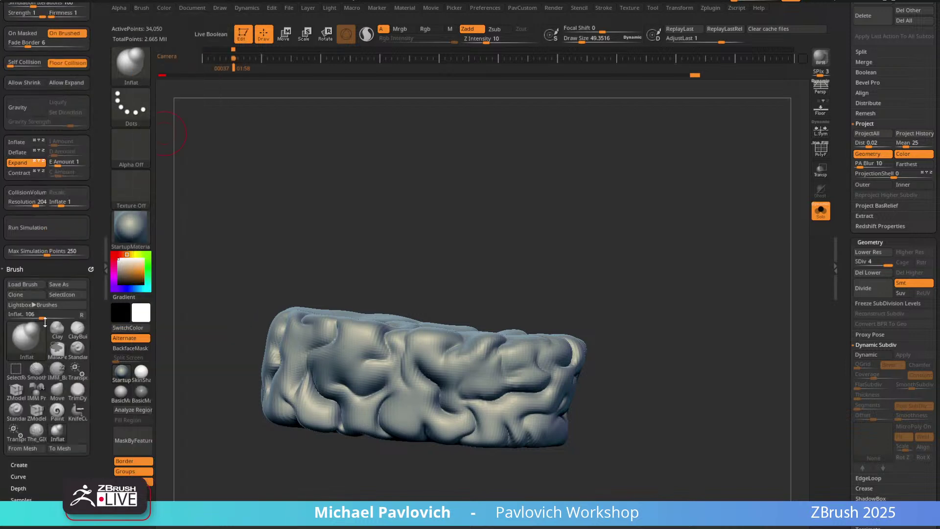
drag(50, 330, 52, 327)
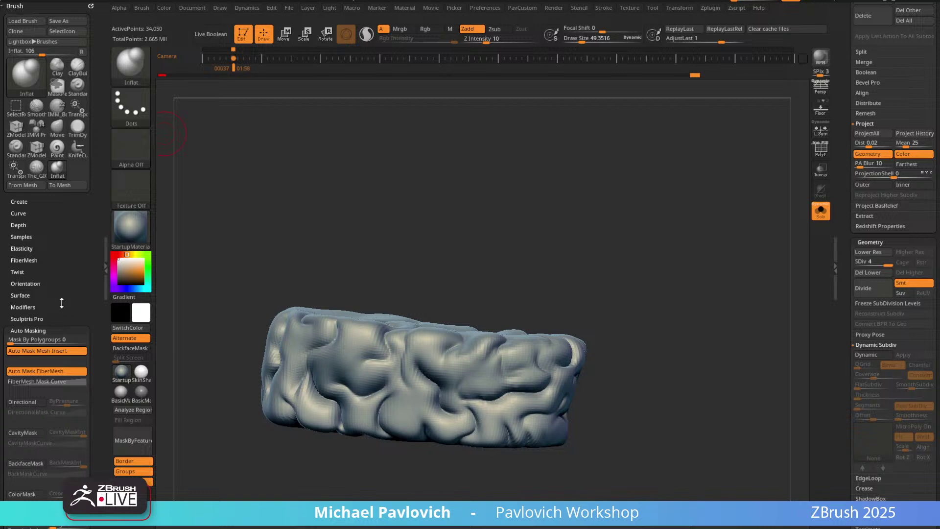
click(45, 330)
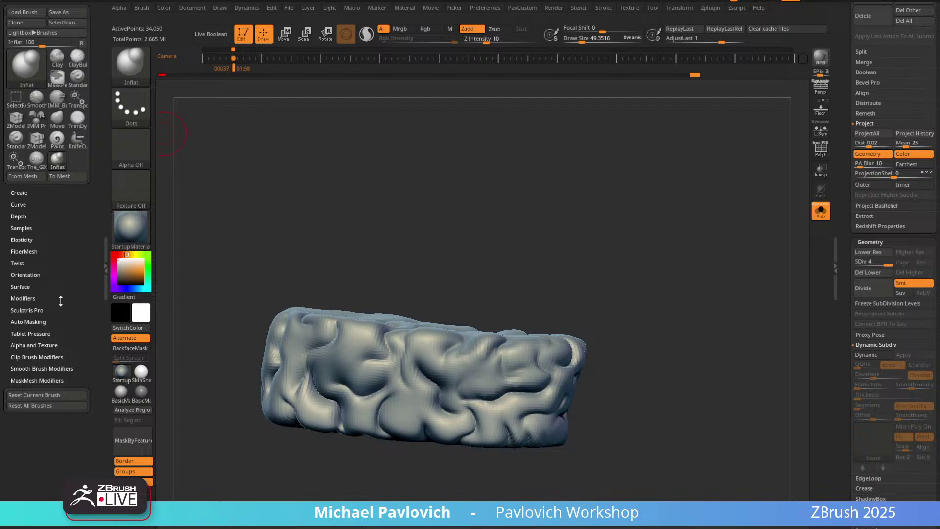
Inflate the folds across the front face, enlarging the Inflat brush to about 69.
mouse_move(569, 173)
mouse_down()
mouse_move(573, 221)
mouse_move(389, 373)
mouse_up()
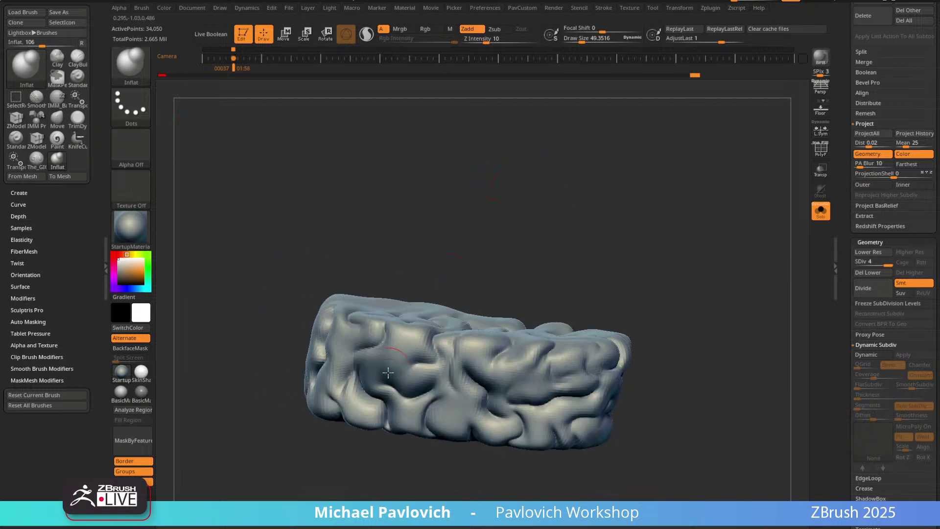
alt+drag(525, 248, 517, 233)
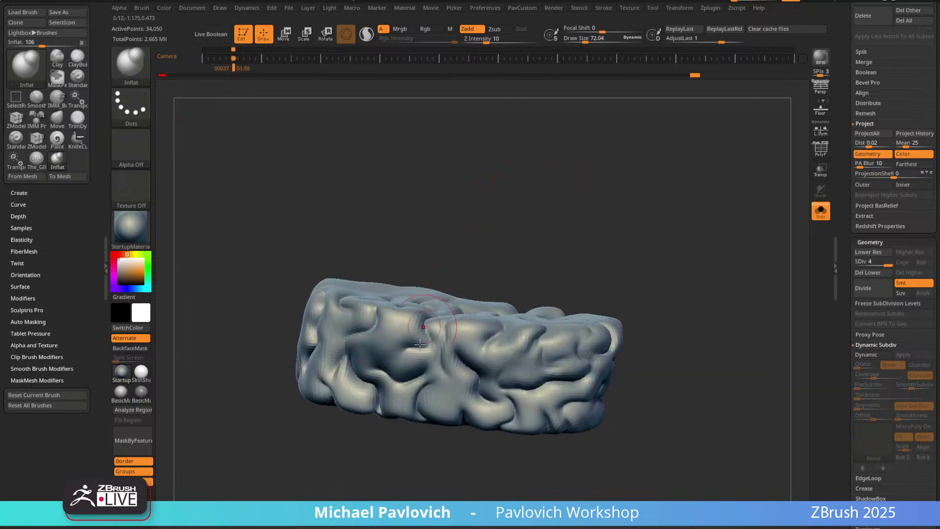
right_drag(433, 375, 418, 369)
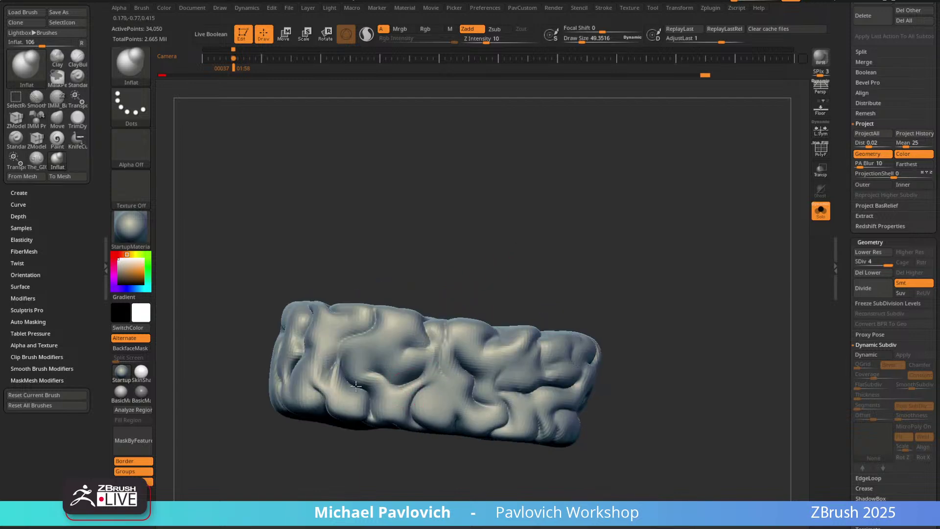
mouse_move(432, 237)
alt+mouse_down()
mouse_move(501, 249)
mouse_move(485, 298)
alt+mouse_up()
key(bracketright)
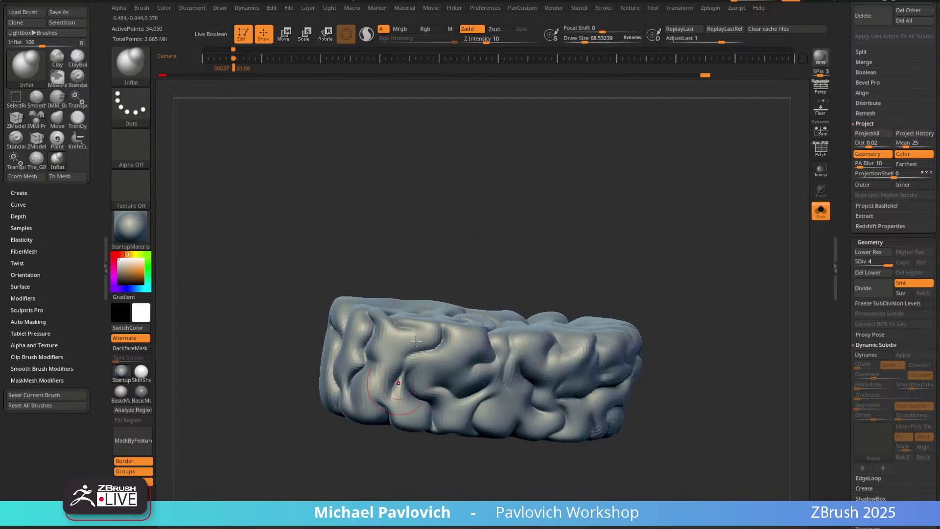
right_drag(416, 341, 403, 389)
right_drag(617, 229, 573, 218)
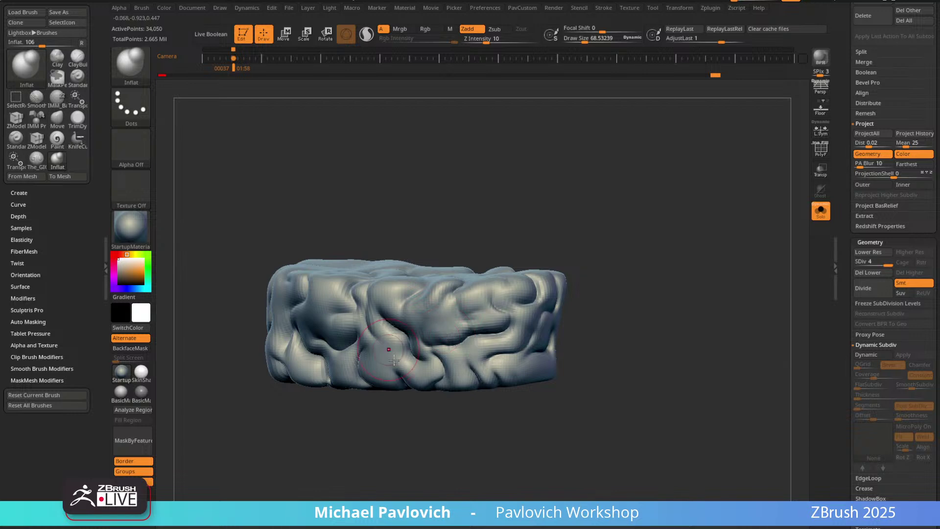
Inflate the folds along the lower front edge, around the end face and over the top of the head section.
drag(406, 361, 509, 365)
right_drag(612, 313, 553, 230)
drag(494, 338, 459, 327)
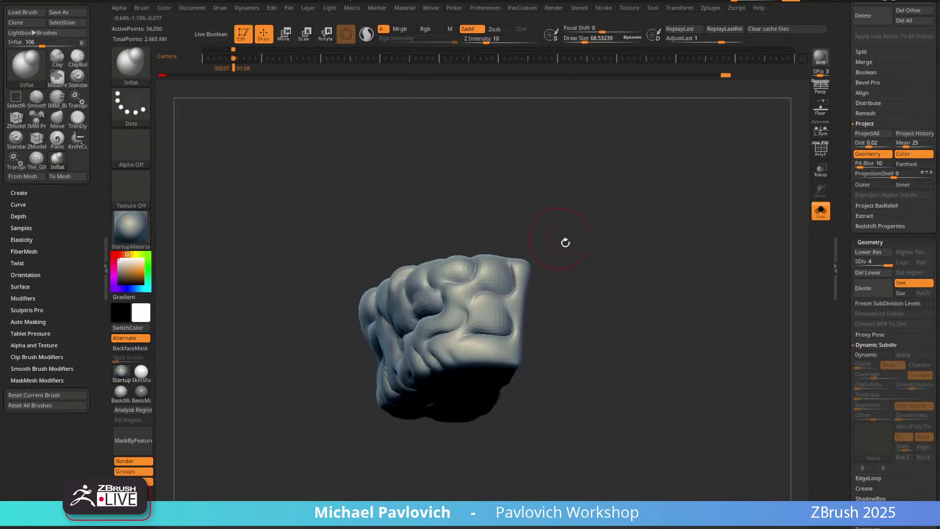
right_drag(565, 243, 518, 339)
right_drag(539, 256, 534, 328)
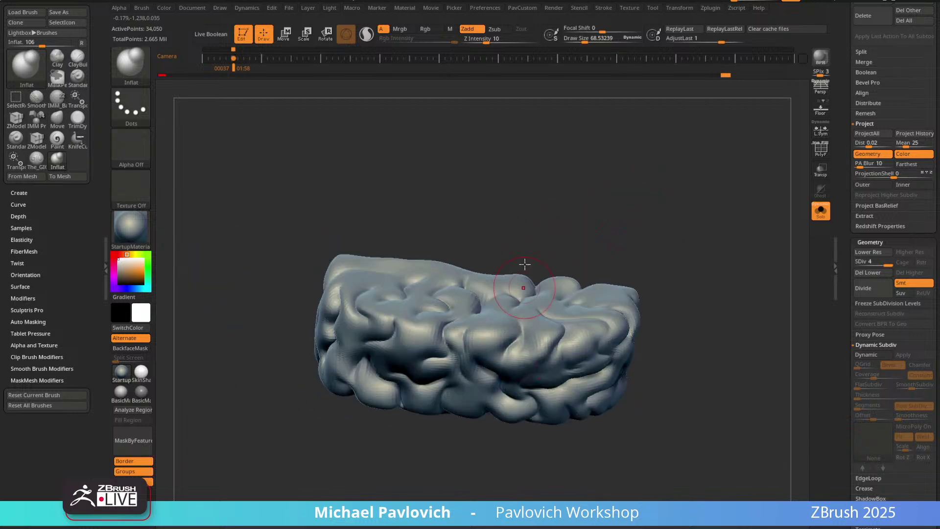
mouse_move(525, 264)
right_down()
mouse_move(518, 254)
mouse_move(477, 256)
right_up()
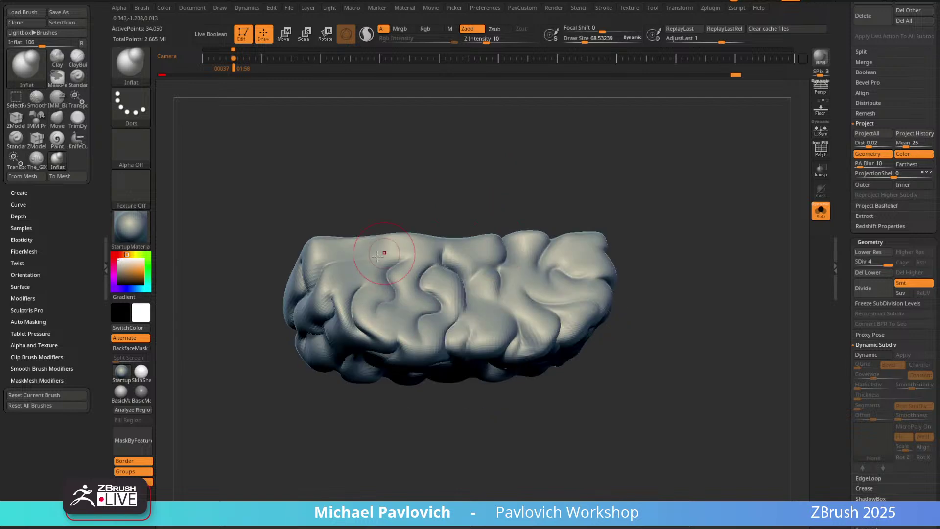
mouse_move(443, 192)
right_down()
mouse_move(300, 299)
mouse_move(531, 193)
mouse_move(444, 337)
right_up()
mouse_move(443, 397)
right_down()
mouse_move(567, 252)
mouse_move(435, 351)
mouse_move(447, 374)
mouse_move(641, 228)
mouse_move(558, 242)
mouse_move(683, 226)
mouse_move(619, 172)
mouse_move(677, 190)
mouse_move(655, 241)
mouse_move(646, 198)
mouse_move(670, 168)
mouse_move(652, 187)
right_up()
Show the whole character again, shift the head section back toward the log's flat face, undo an extra adjustment, and return to sculpting.
click(821, 210)
key(w)
drag(420, 365, 431, 365)
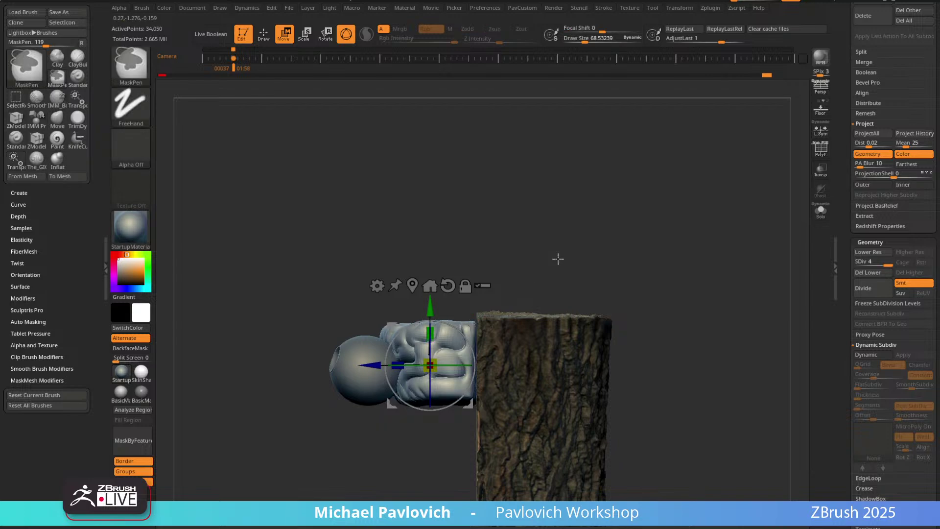
right_drag(559, 258, 618, 249)
mouse_move(442, 343)
mouse_down()
mouse_move(451, 338)
mouse_move(443, 342)
mouse_up()
key(ctrl+z)
key(q)
alt+right_drag(703, 216, 661, 224)
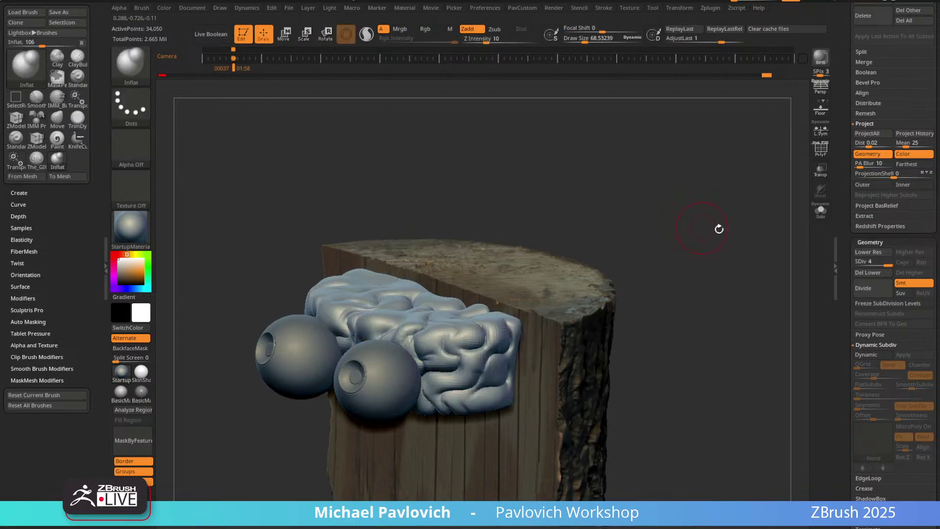
Try accentuating the folds near the end face with the ContrastTarget brush, undo it, and return to the Inflat brush.
scroll(842, 249, down, 5)
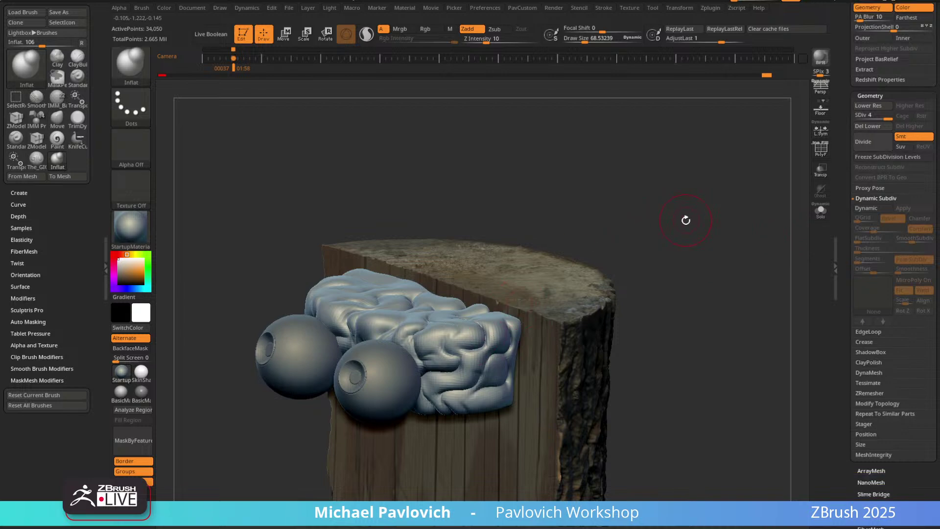
key(b)
key(c)
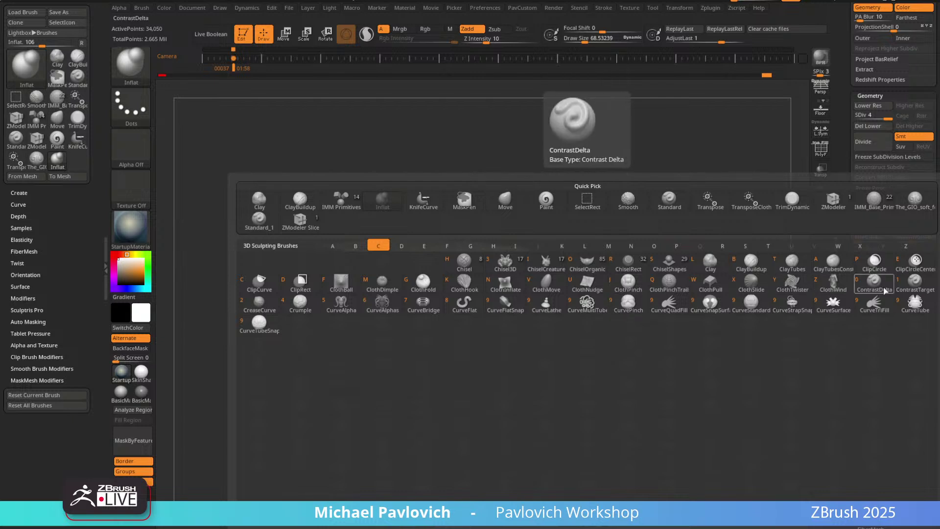
click(899, 285)
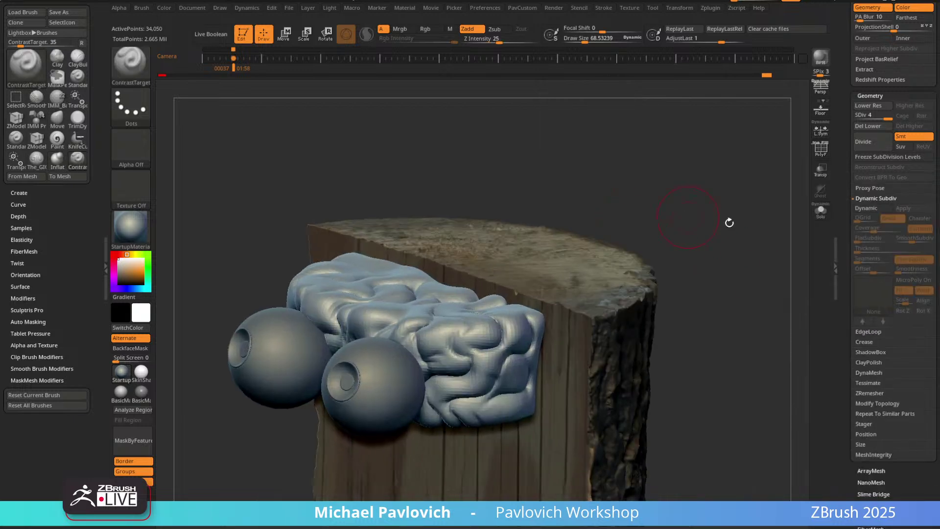
mouse_move(423, 313)
mouse_down()
mouse_move(404, 346)
mouse_move(483, 370)
mouse_move(512, 392)
mouse_up()
key(ctrl+z)
key(b)
key(i)
key(n)
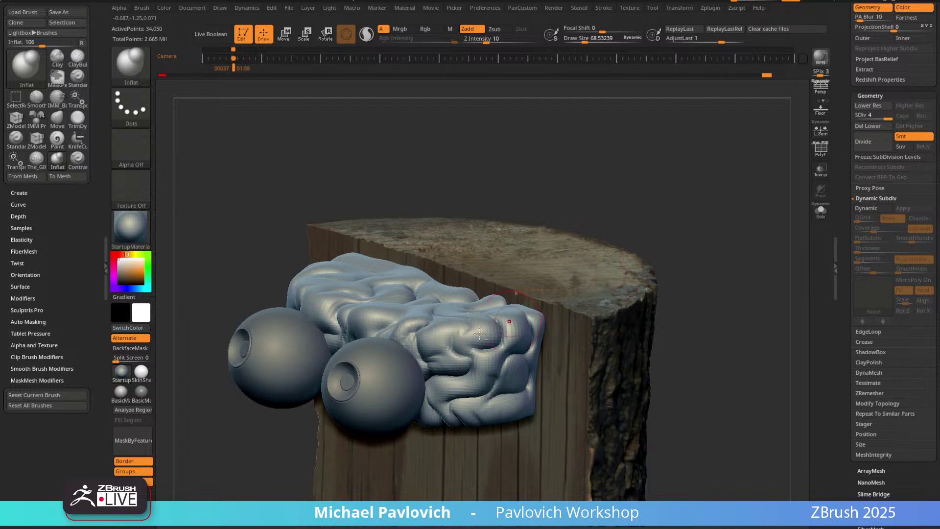
Set the Inflat brush size to 112 and show its Elasticity settings.
key(s)
click(464, 331)
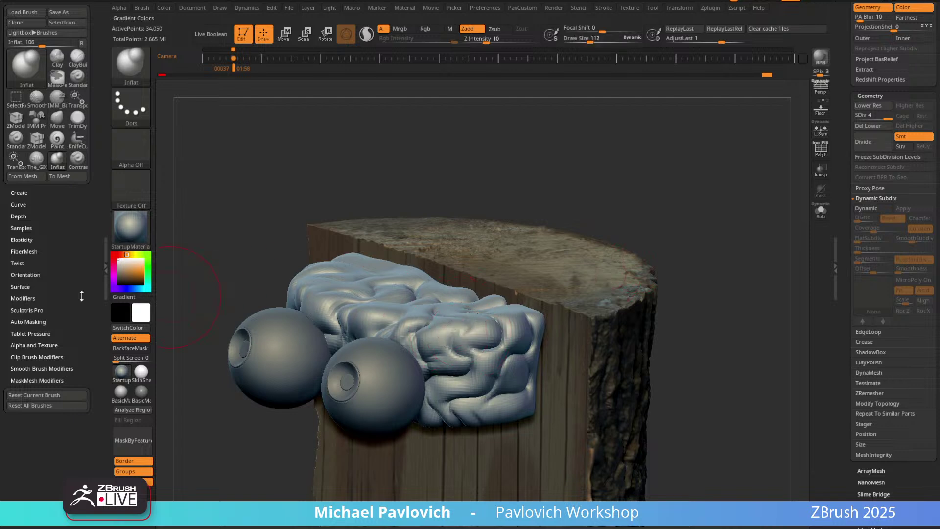
shift+click(28, 287)
click(29, 286)
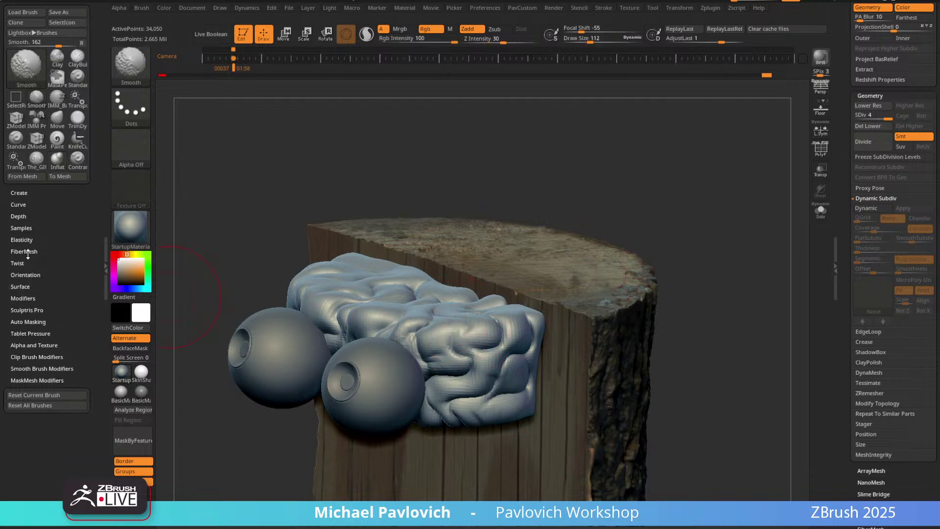
click(27, 240)
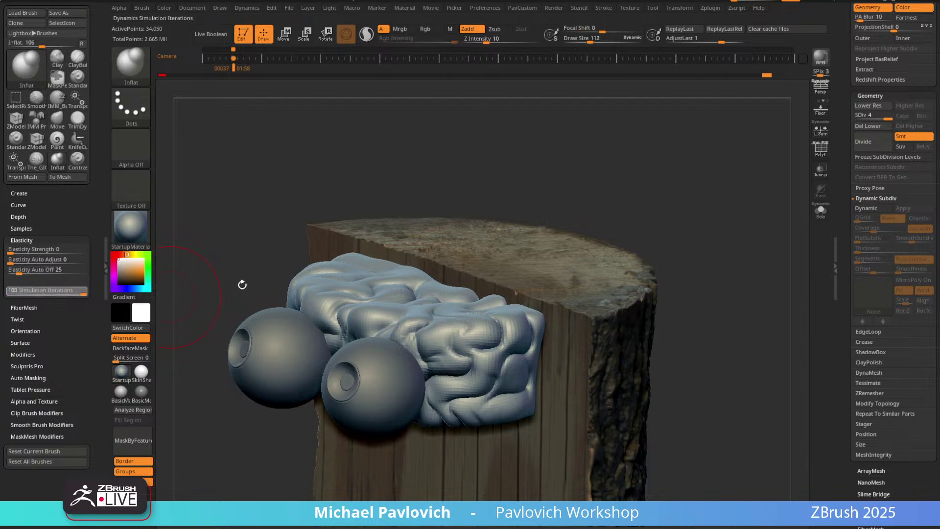
Try swelling the folds near the end face with the large Inflat brush, up to intensity 25, and undo the strokes.
drag(476, 365, 485, 373)
key(ctrl+z)
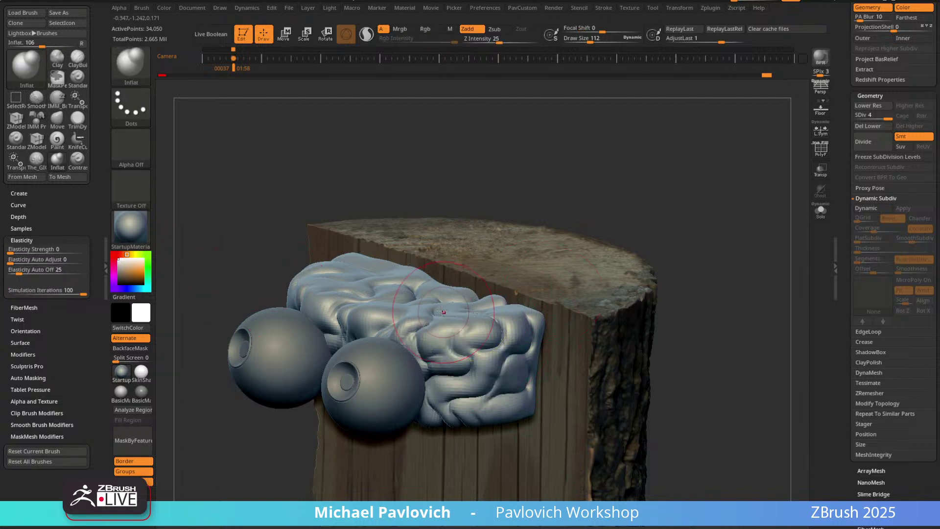
mouse_move(440, 311)
mouse_down()
mouse_move(431, 327)
mouse_move(468, 352)
mouse_move(463, 376)
mouse_move(482, 370)
mouse_move(464, 368)
mouse_move(478, 358)
mouse_up()
key(ctrl+z)
key(ctrl+z)
key(shift)
mouse_move(717, 202)
shift+mouse_down()
mouse_move(702, 186)
mouse_move(694, 215)
shift+mouse_up()
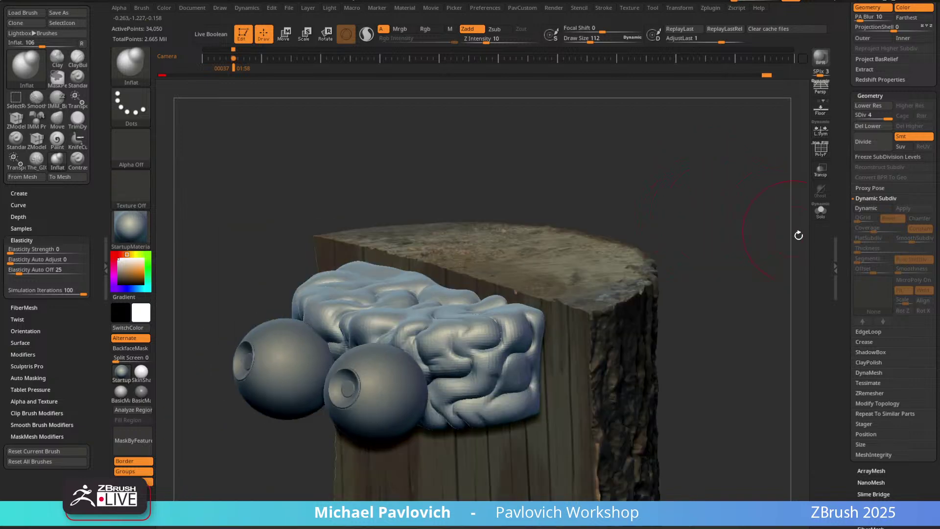
Mask the wrinkled head piece by cavity.
shift+click(860, 199)
drag(850, 406, 864, 331)
click(869, 351)
click(868, 292)
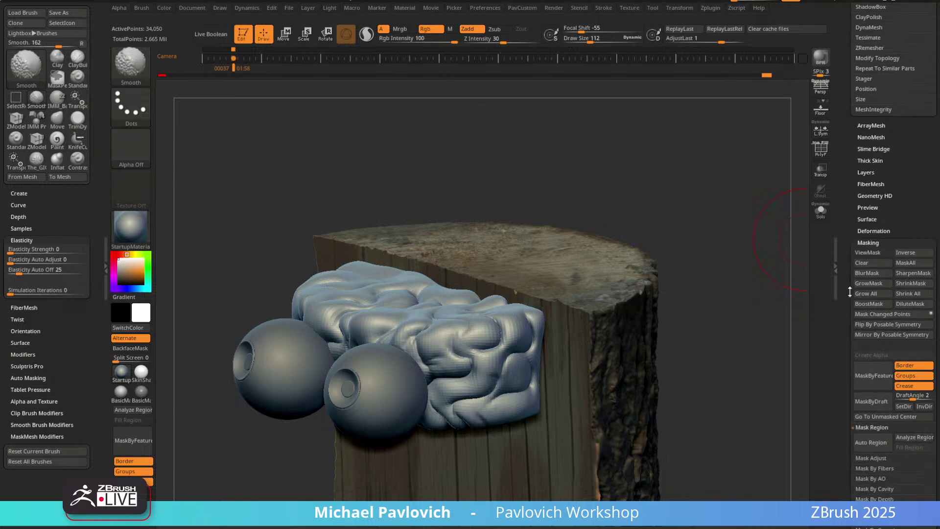
drag(848, 285, 848, 266)
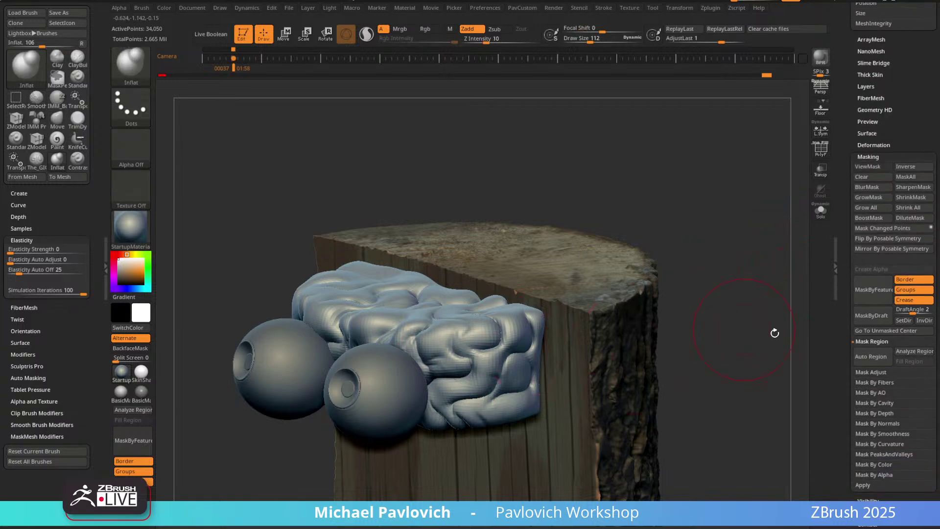
scroll(846, 369, down, 3)
click(872, 347)
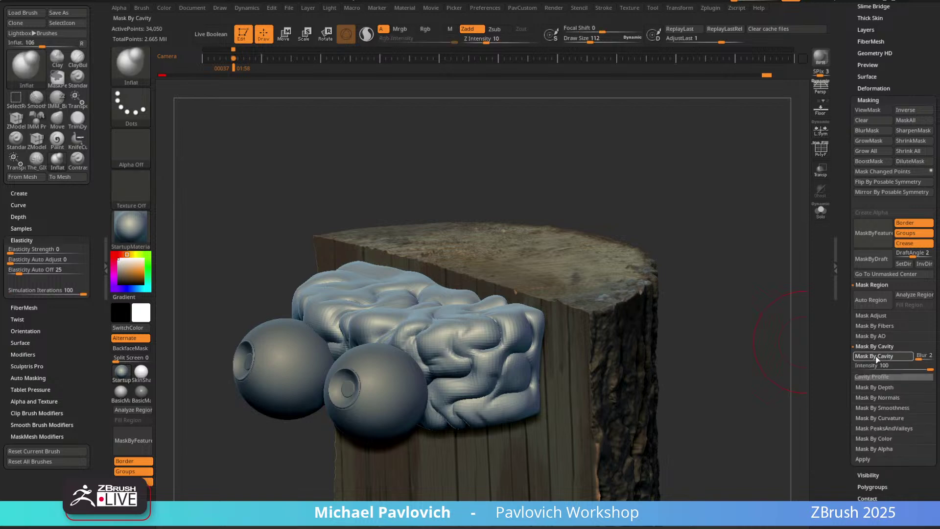
Try swelling the masked head piece with an Expand dynamics simulation at subdivision level 4, stop it and undo it.
key(space)
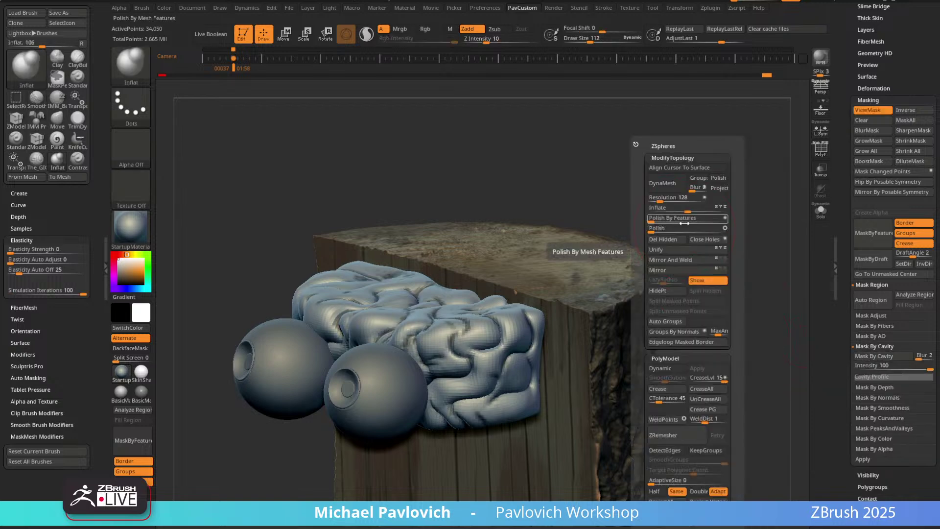
scroll(55, 213, up, 6)
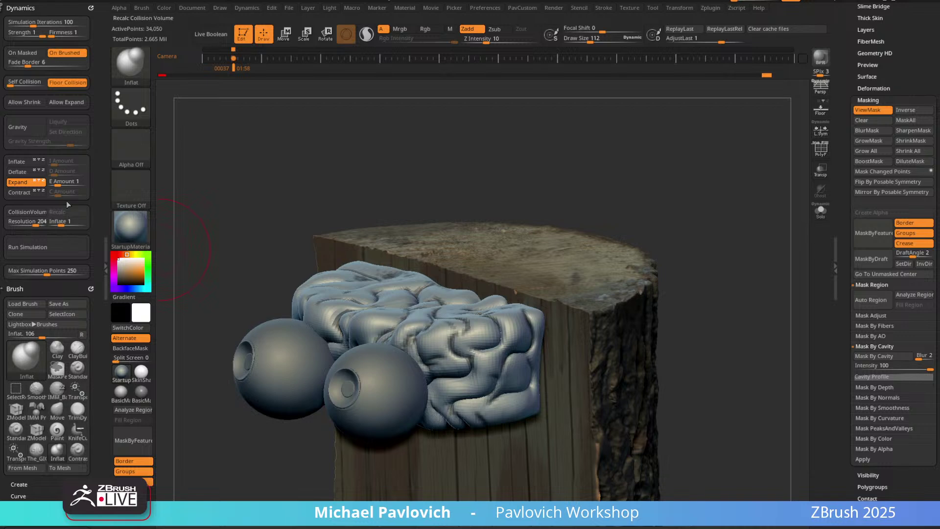
click(46, 247)
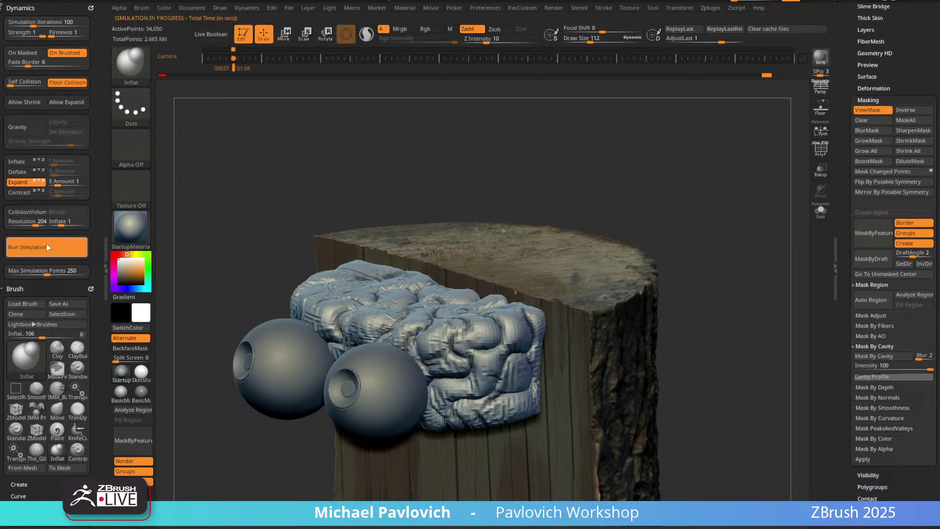
click(46, 244)
key(ctrl+z)
Lower the head piece to subdivision level 3, run the Expand dynamics simulation to puff up its folds, and return to level 4.
scroll(839, 268, up, 8)
key(shift+d)
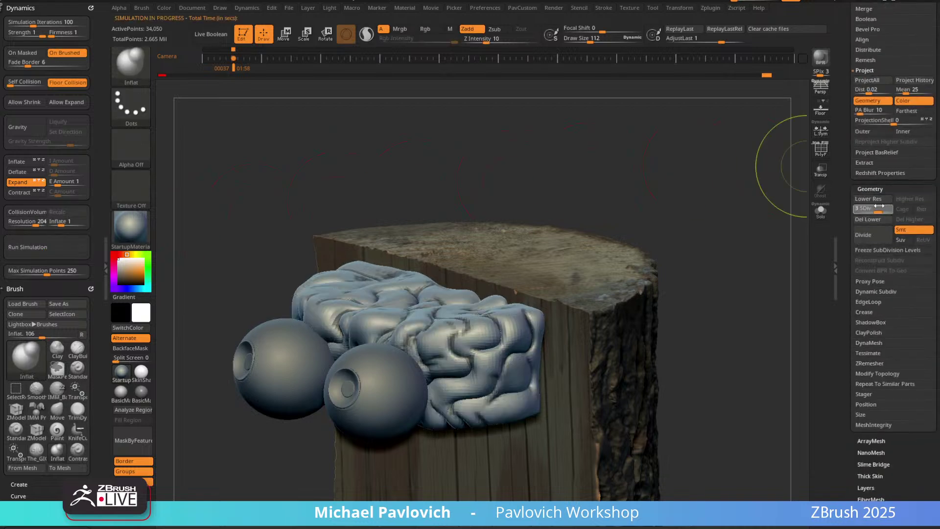
click(45, 244)
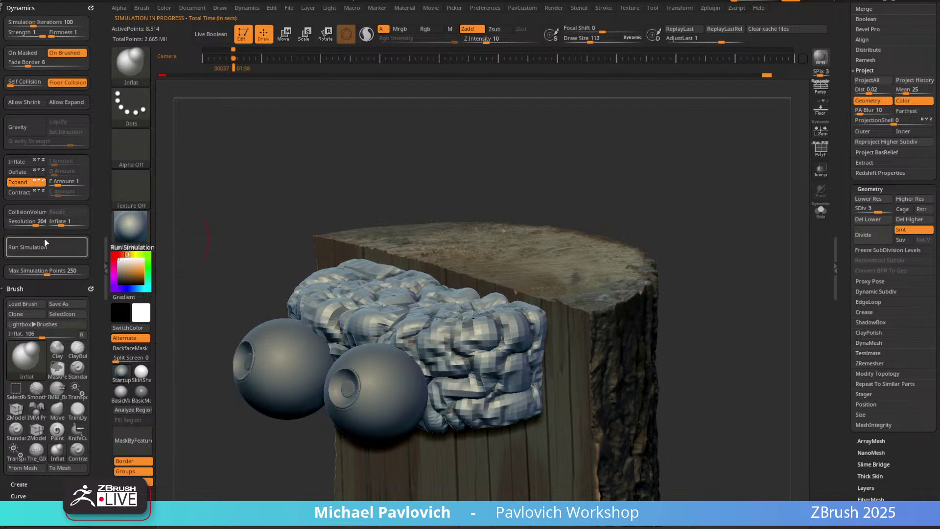
drag(637, 185, 696, 184)
drag(546, 218, 759, 210)
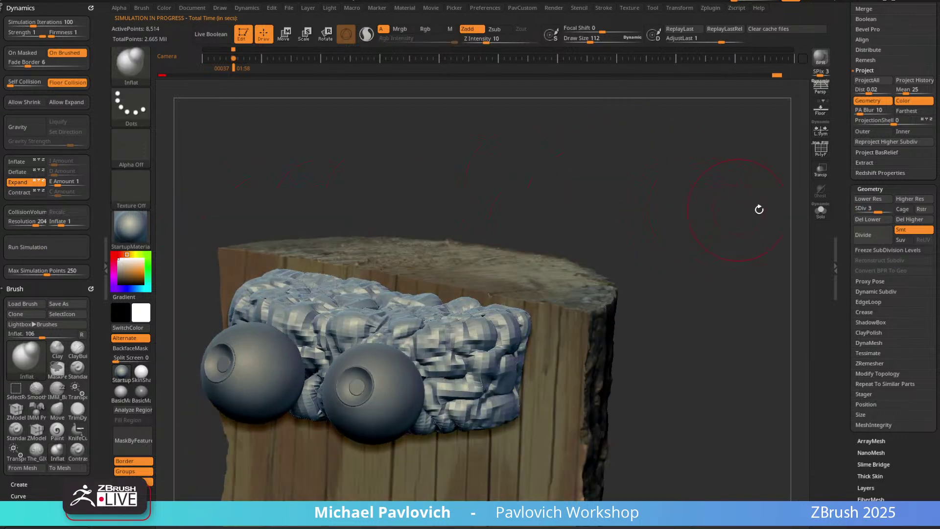
click(885, 210)
mouse_move(679, 195)
mouse_down()
mouse_move(661, 170)
mouse_move(675, 190)
mouse_move(643, 208)
mouse_move(662, 170)
mouse_move(654, 230)
mouse_move(645, 187)
mouse_up()
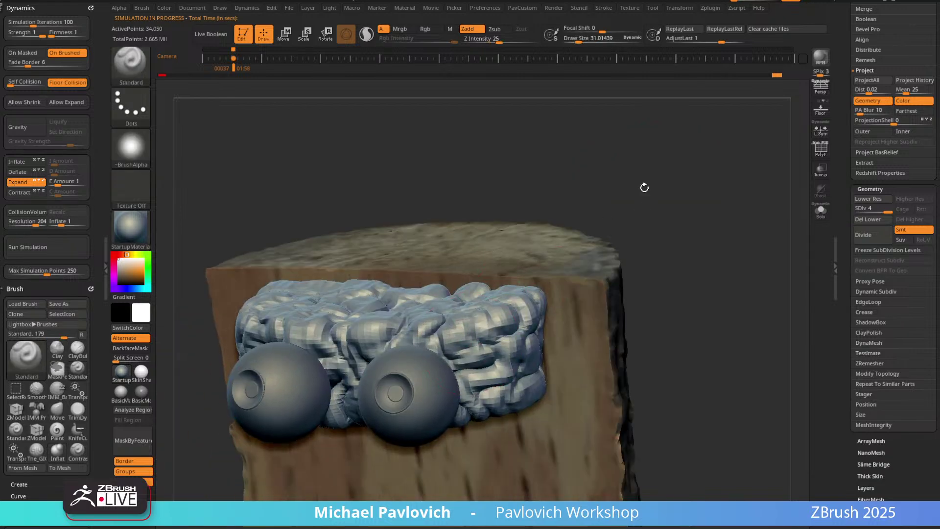
Build up the folds between and above the eyes with the ClayBuildup brush.
key(b)
key(c)
key(b)
ctrl+right_drag(645, 187, 643, 220)
drag(425, 363, 425, 333)
mouse_move(706, 186)
alt+mouse_down()
mouse_move(702, 133)
mouse_move(730, 156)
alt+mouse_up()
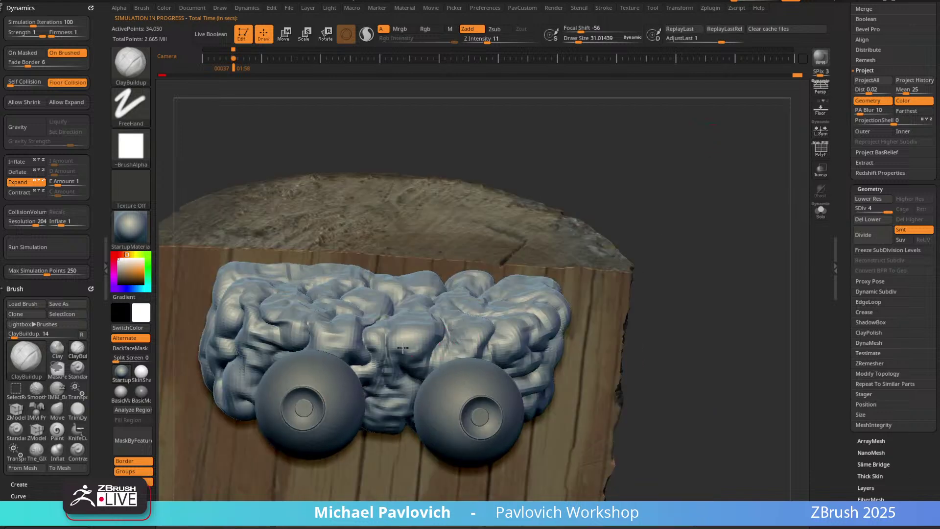
drag(403, 347, 406, 351)
mouse_move(644, 204)
mouse_down()
mouse_move(662, 181)
mouse_move(661, 211)
mouse_up()
drag(388, 361, 397, 367)
drag(657, 162, 685, 206)
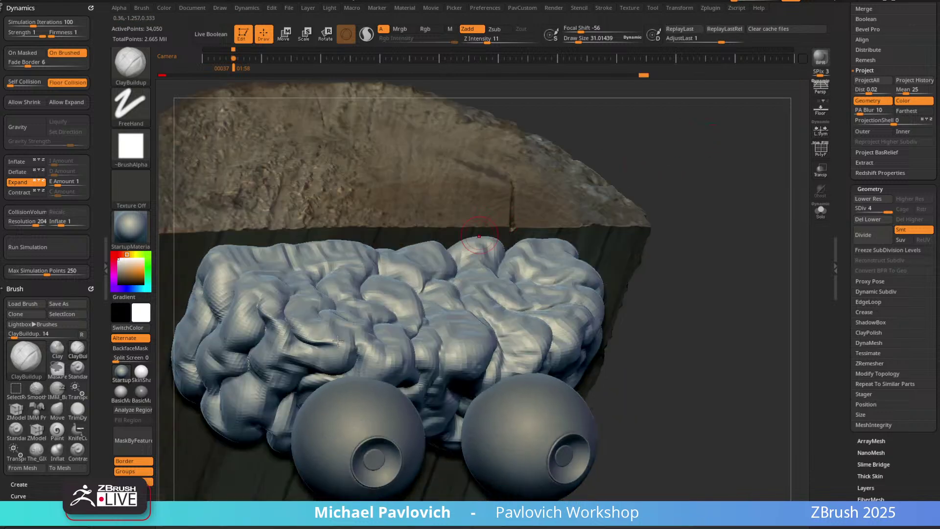
alt+drag(636, 141, 700, 152)
mouse_move(647, 165)
mouse_down()
mouse_move(659, 160)
mouse_move(672, 206)
mouse_up()
Switch to the Inflat brush and smooth the ridged folds along the head piece's upper edge next to the log.
key(b)
key(i)
key(n)
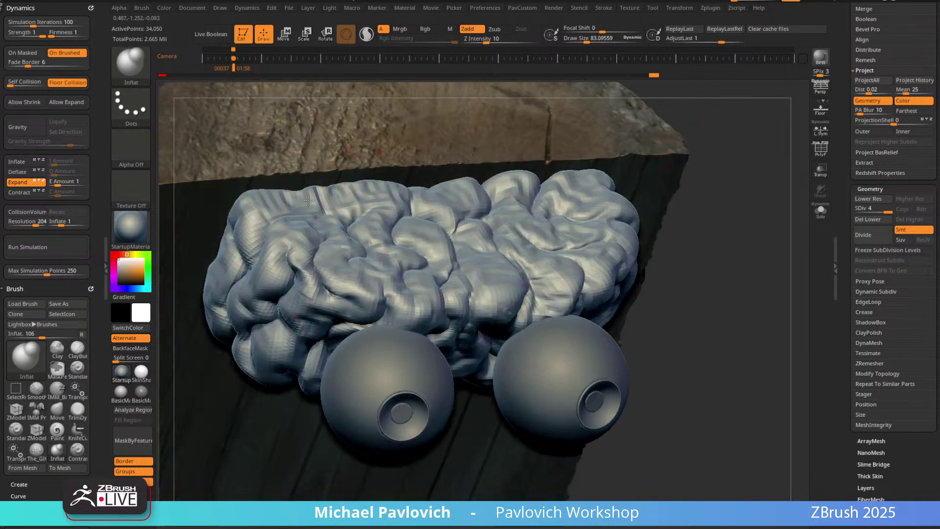
shift+drag(309, 200, 403, 204)
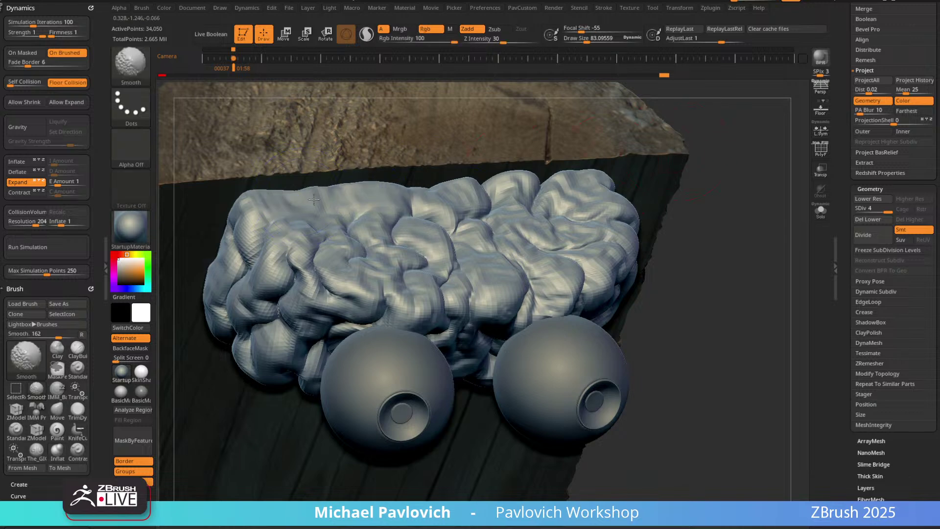
shift+drag(314, 199, 338, 195)
alt+drag(680, 196, 685, 148)
key(shift)
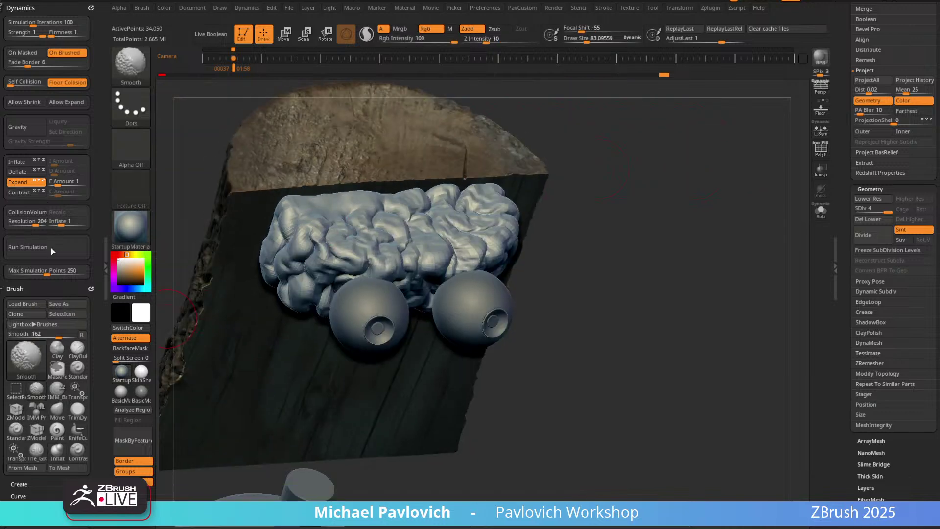
Set the Inflat brush's Simulation Iterations to 0 and swell the folds across the head piece's top, ends and front.
drag(52, 479, 52, 243)
drag(44, 347, 3, 346)
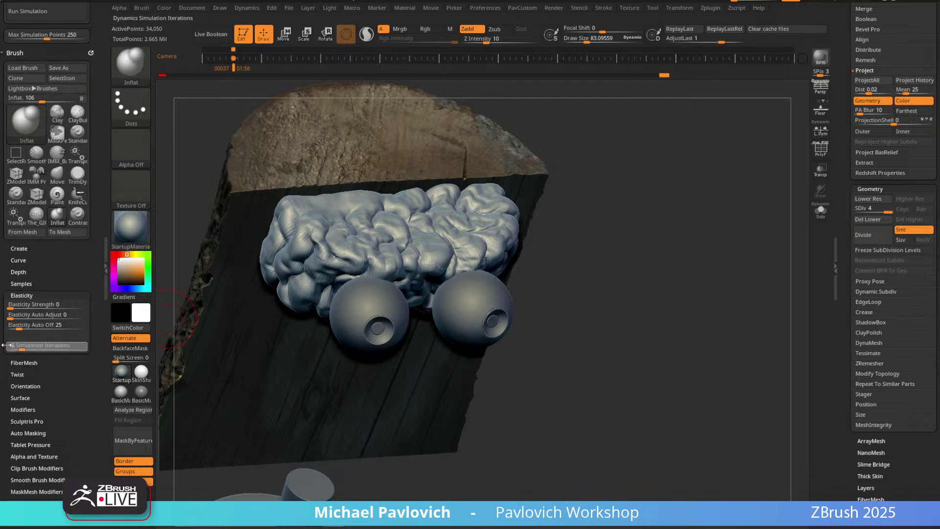
mouse_move(573, 158)
alt+mouse_down()
mouse_move(604, 182)
mouse_move(584, 191)
alt+mouse_up()
alt+drag(713, 191, 638, 196)
key(4)
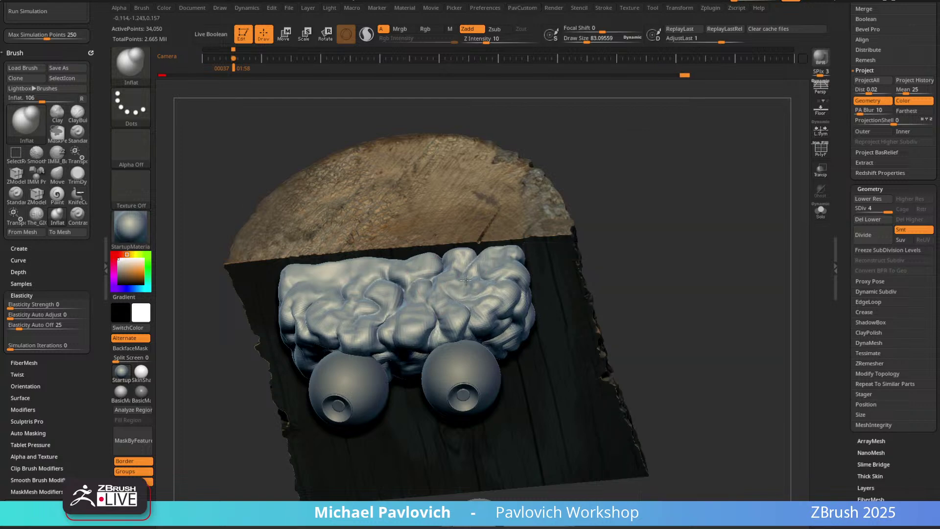
right_drag(454, 329, 676, 189)
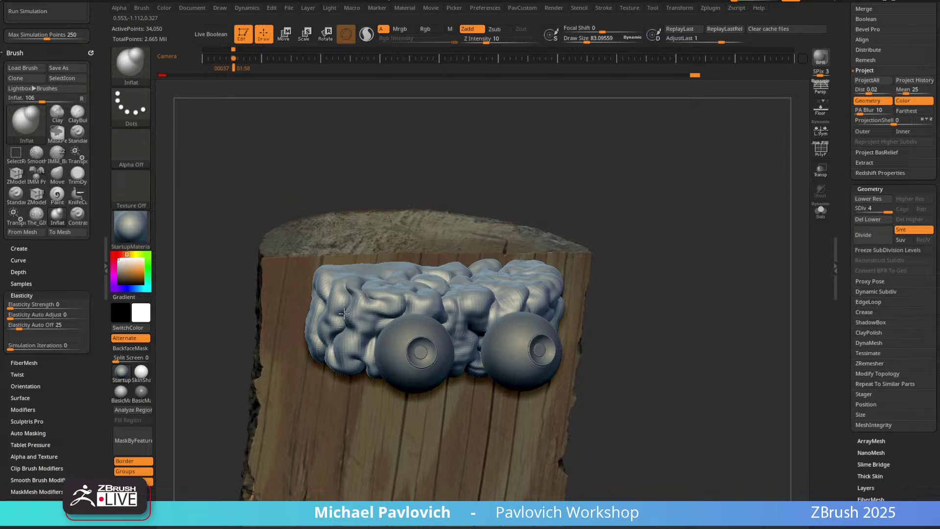
right_drag(586, 172, 551, 193)
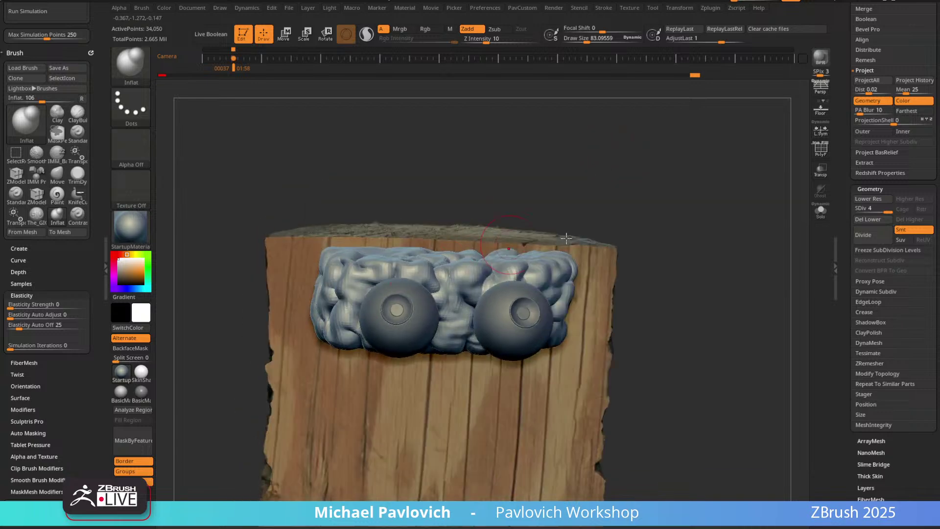
right_drag(465, 335, 526, 277)
mouse_move(686, 259)
alt+right_down()
mouse_move(619, 241)
mouse_move(570, 208)
alt+right_up()
drag(407, 327, 446, 368)
right_drag(590, 218, 626, 208)
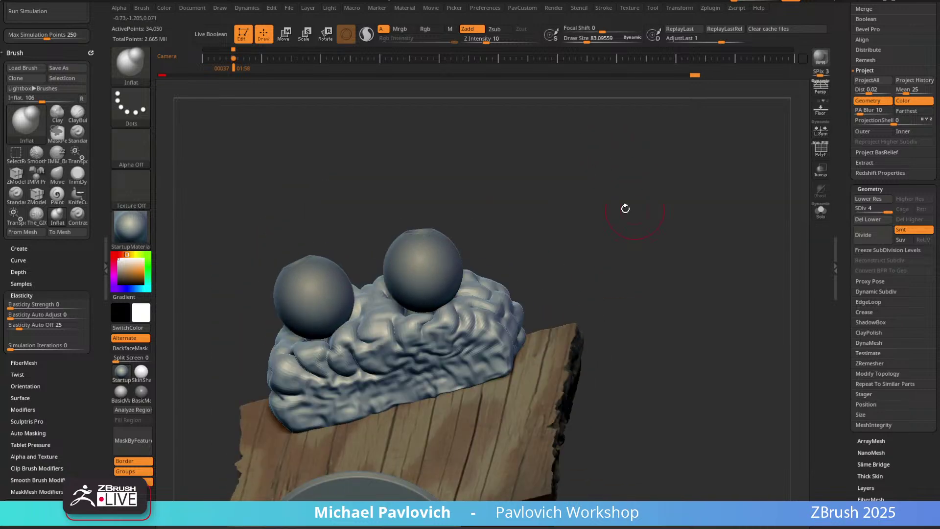
Smooth the fine wrinkles on the head piece's underside and swell its lower folds with the Inflat brush.
mouse_move(475, 324)
shift+mouse_down()
mouse_move(441, 361)
mouse_move(331, 378)
shift+mouse_up()
right_drag(476, 307, 474, 248)
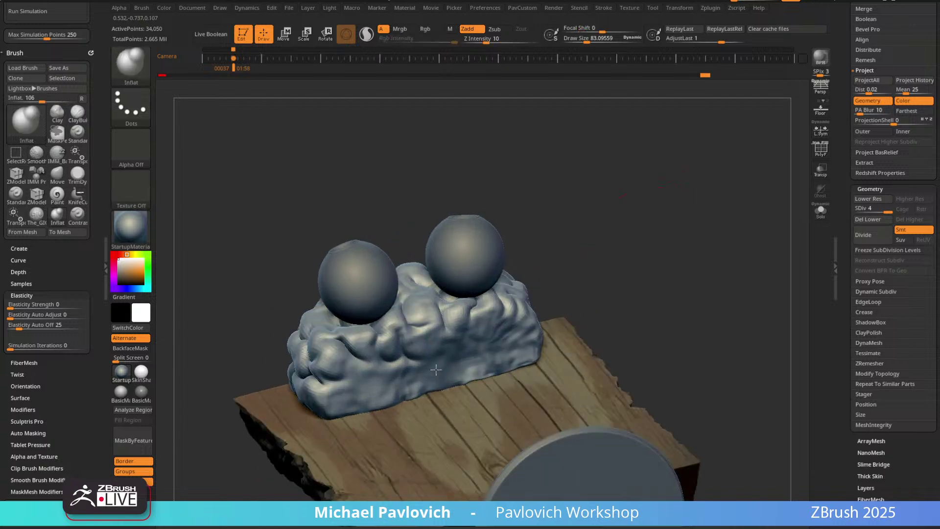
shift+drag(474, 370, 440, 371)
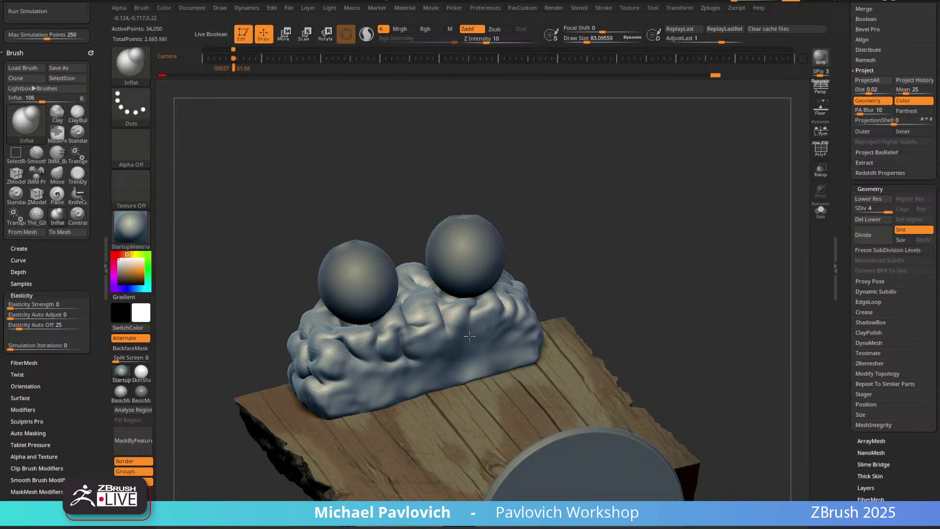
drag(469, 336, 513, 343)
mouse_move(341, 370)
mouse_down()
mouse_move(357, 387)
mouse_move(339, 369)
mouse_up()
right_drag(580, 198, 463, 280)
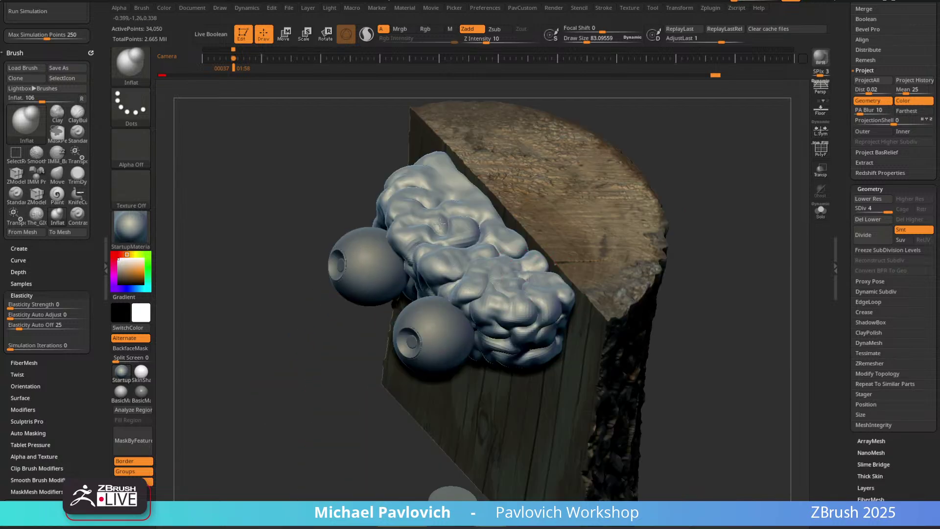
mouse_move(440, 225)
right_down()
mouse_move(668, 154)
mouse_move(672, 196)
mouse_move(670, 140)
mouse_move(670, 195)
mouse_move(625, 214)
mouse_move(631, 226)
right_up()
key(1)
Make the stand cylinder beneath the log the active subtool and frame the log's flat face from the front.
alt+click(508, 189)
alt+right_drag(637, 298, 629, 195)
alt+click(436, 468)
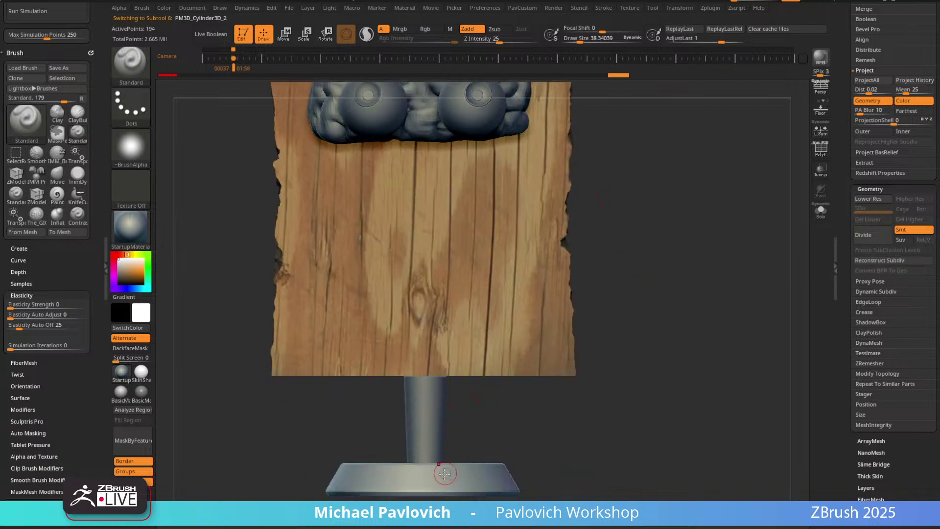
alt+right_drag(677, 305, 658, 276)
alt+right_drag(653, 164, 640, 246)
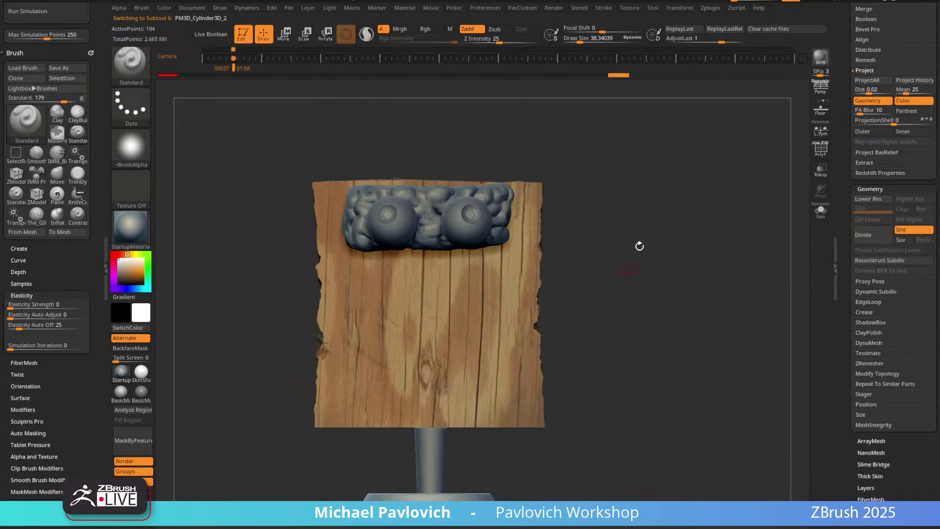
Insert a Sphere16 primitive on the log's flat face below the eyes and split it into its own subtool.
key(1)
key(m)
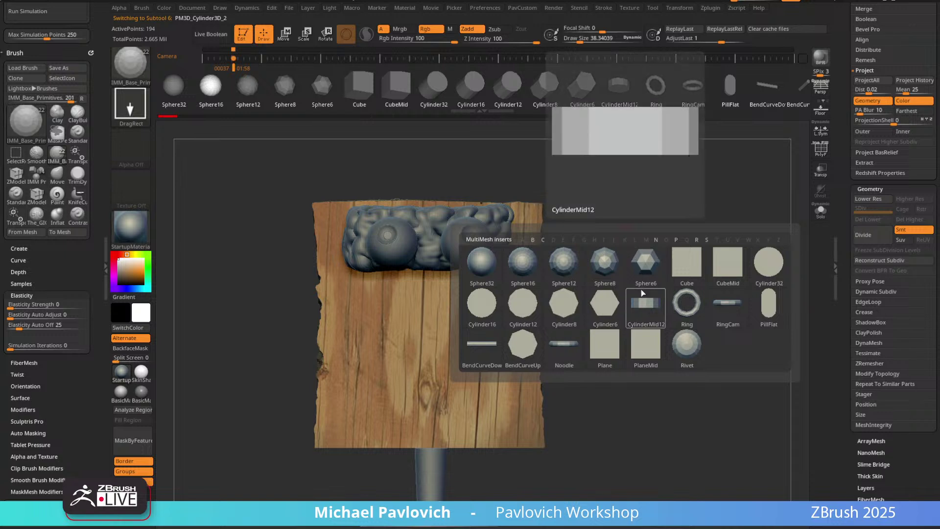
mouse_move(524, 267)
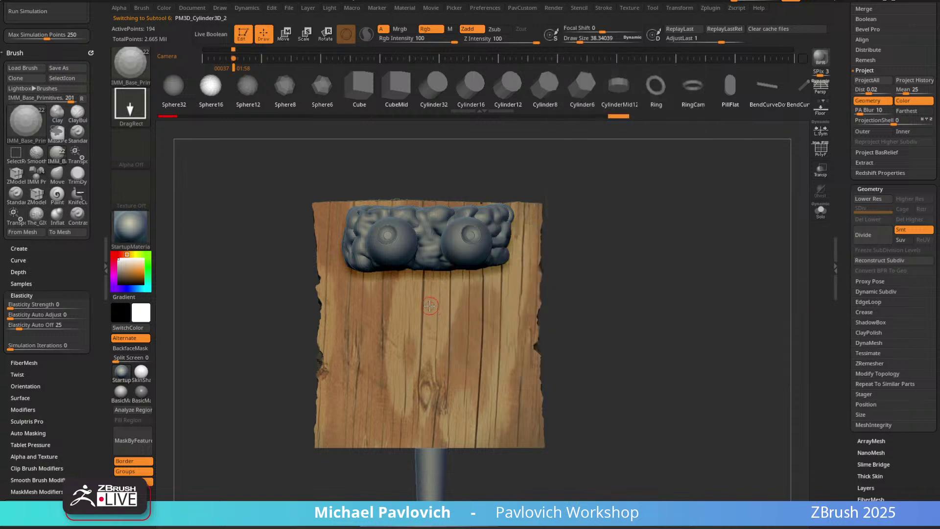
drag(431, 306, 447, 332)
key(space)
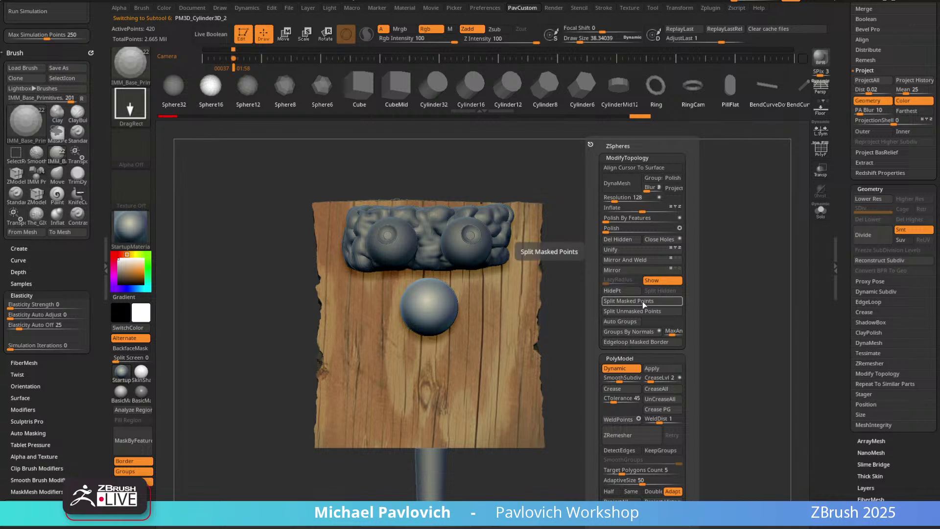
key(space)
click(639, 303)
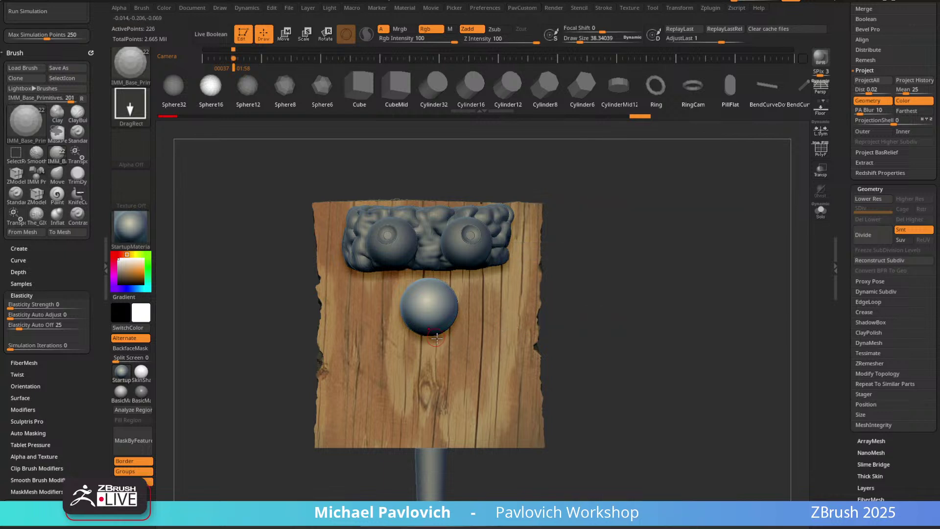
Pull the sphere's lower part down with the Move brush into a tapered teardrop and adjust its tip from the side.
key(b)
key(m)
key(v)
drag(430, 321, 430, 350)
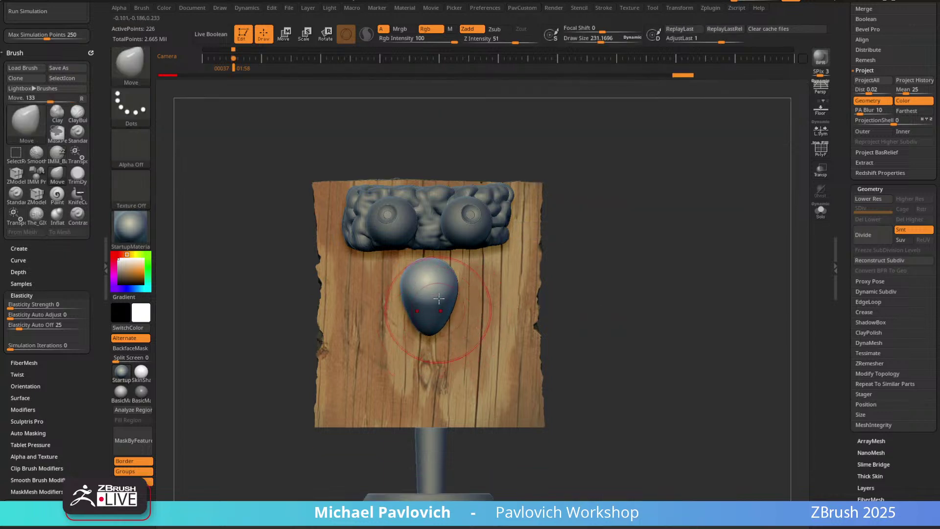
drag(429, 311, 428, 325)
drag(451, 279, 631, 219)
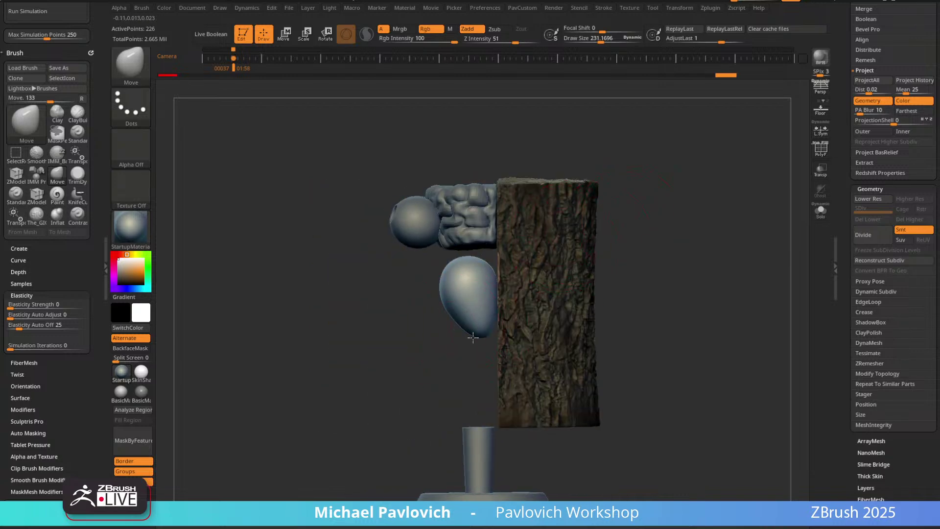
drag(473, 337, 466, 339)
shift+drag(408, 364, 508, 363)
key(w)
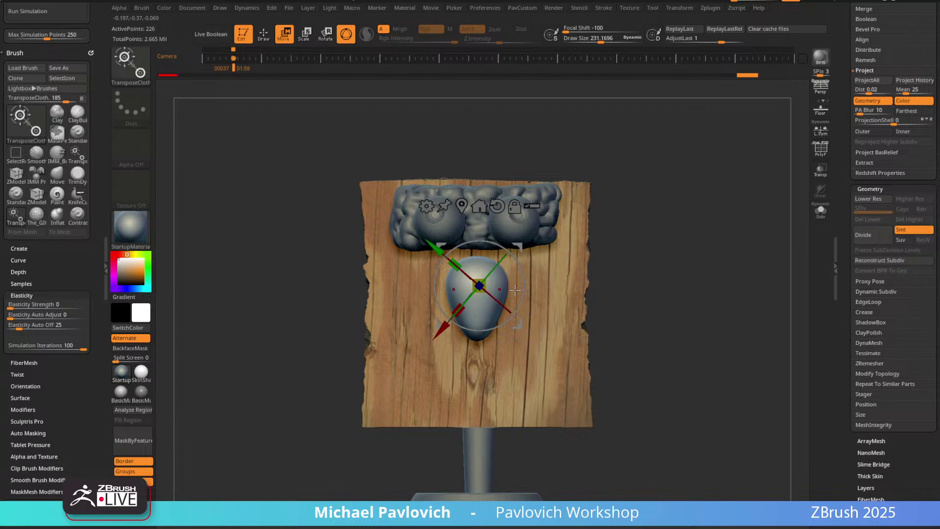
key(q)
drag(630, 239, 653, 237)
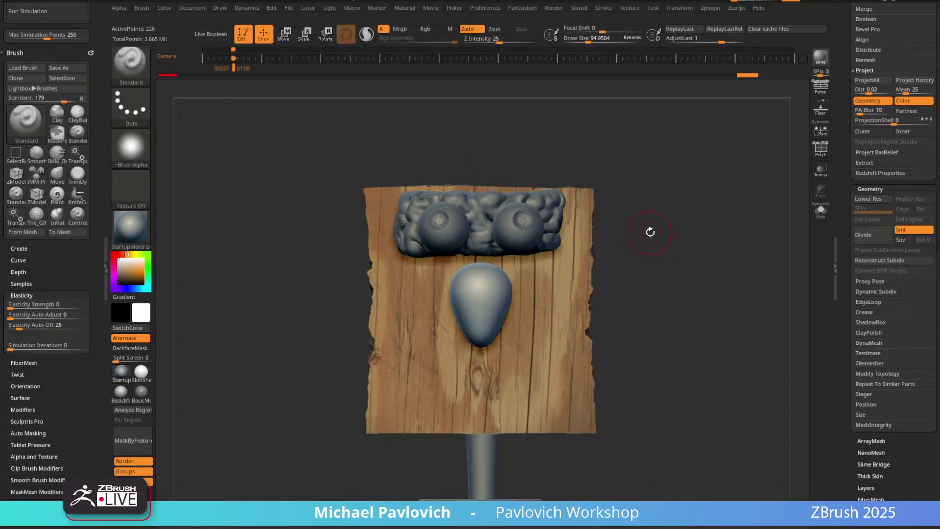
Examine the organ layout in the log_008.jpg reference in XnView MP, then return to ZBrush and view the model at an angle.
drag(0, 141, 245, 139)
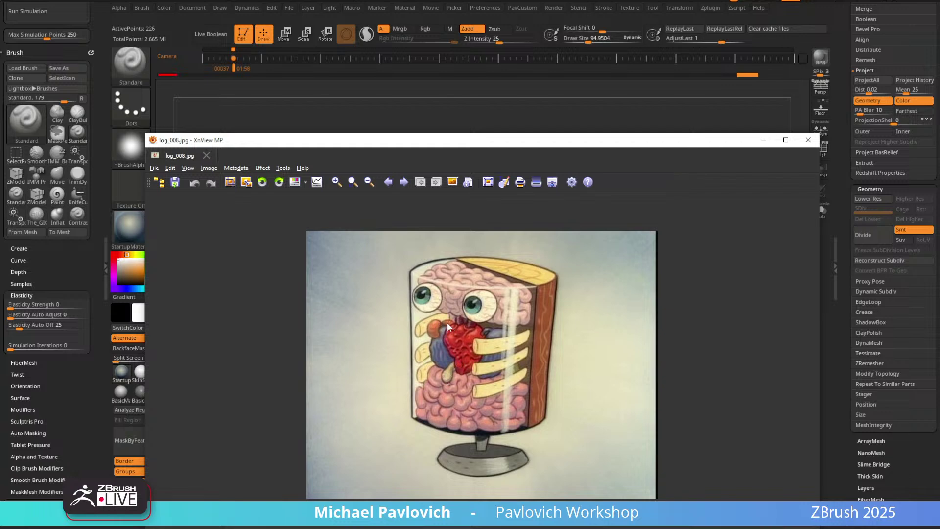
mouse_move(437, 142)
mouse_down()
mouse_move(910, 146)
mouse_move(939, 122)
mouse_up()
mouse_move(649, 181)
mouse_down()
mouse_move(715, 235)
mouse_move(758, 225)
mouse_move(714, 214)
mouse_move(563, 297)
mouse_up()
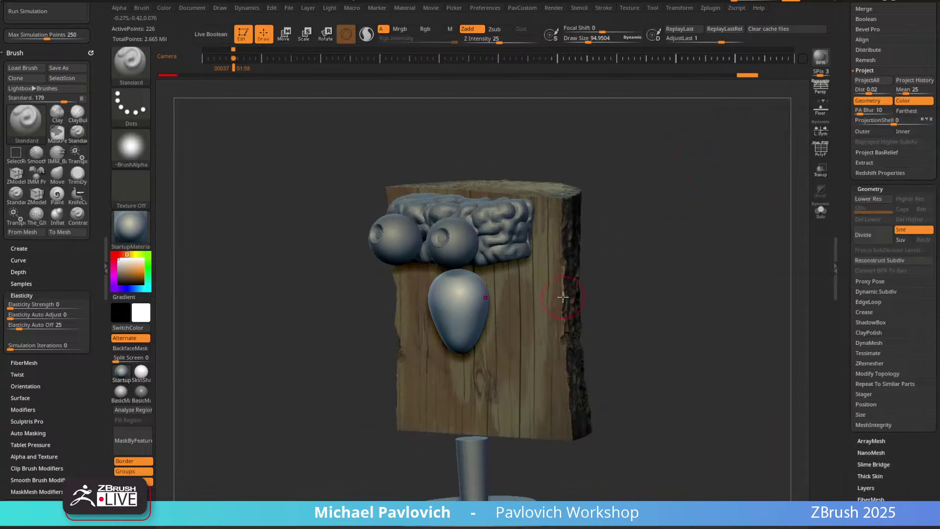
Isolate the teardrop organ and step it down to its lowest subdivision level with its polygon wireframe shown.
mouse_move(695, 233)
alt+mouse_down()
mouse_move(501, 324)
mouse_move(447, 316)
alt+mouse_up()
click(821, 211)
key(s)
drag(460, 308, 461, 332)
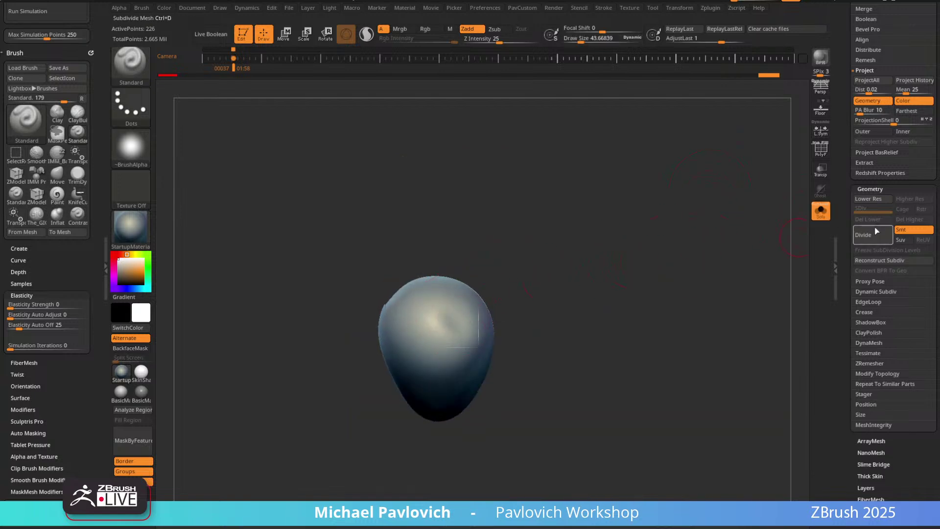
key(shift+d)
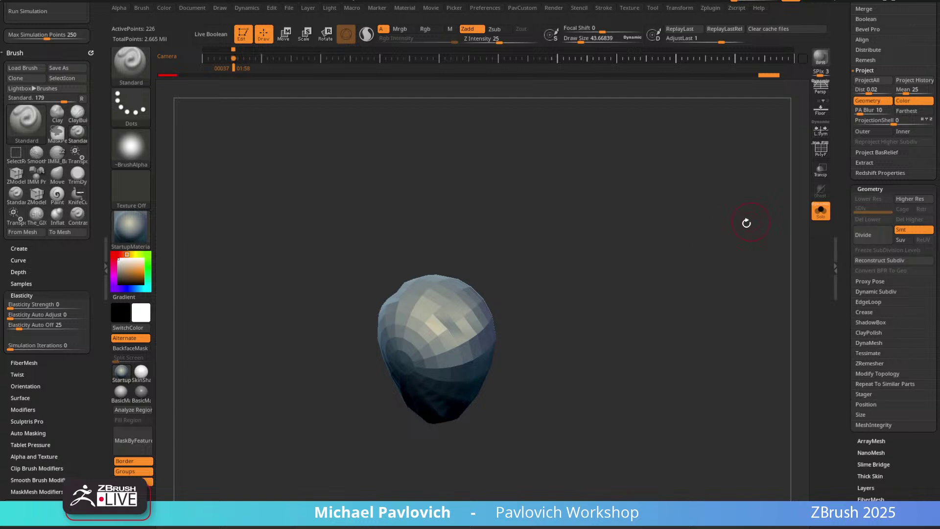
drag(746, 219, 695, 260)
click(819, 148)
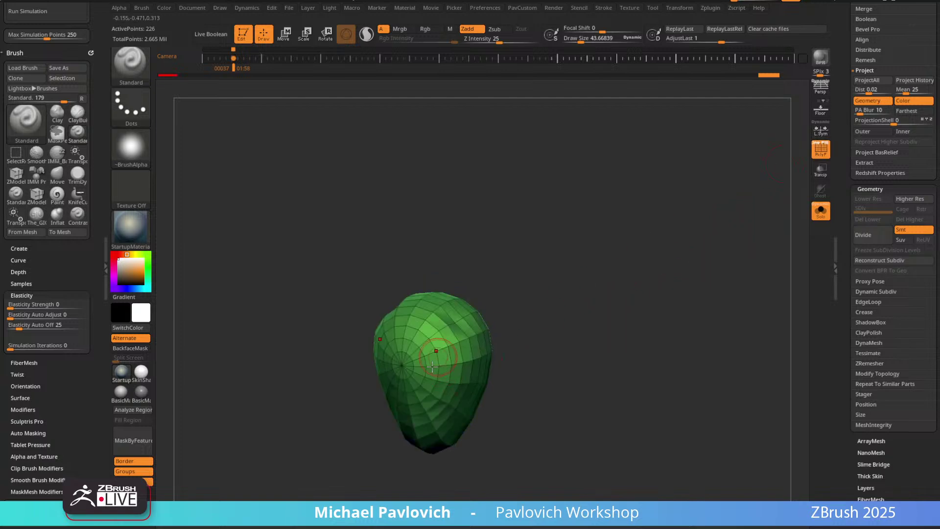
ZRemesh the teardrop into evenly flowing quads, using the Same polygon count option and a lower AdaptiveSize.
key(3)
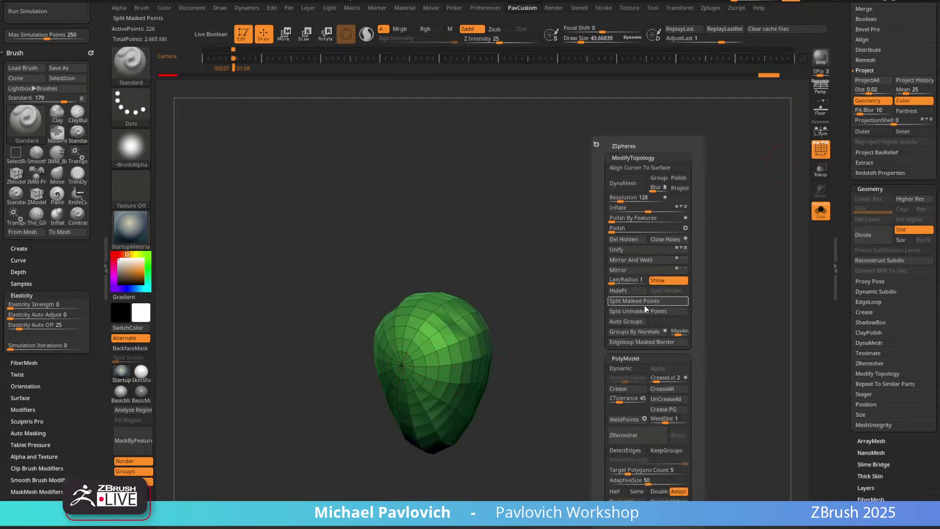
click(637, 491)
drag(632, 481, 596, 472)
click(664, 431)
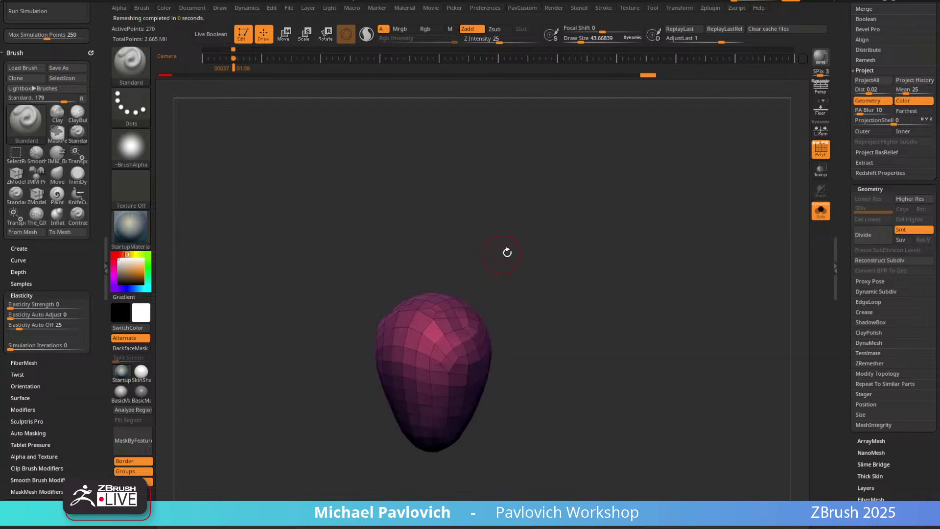
Subdivide the heart to level 3 while raising two round vessel stubs on its top, and hide the wireframe.
mouse_move(522, 257)
mouse_down()
mouse_move(530, 272)
mouse_move(457, 321)
mouse_up()
key(ctrl+d)
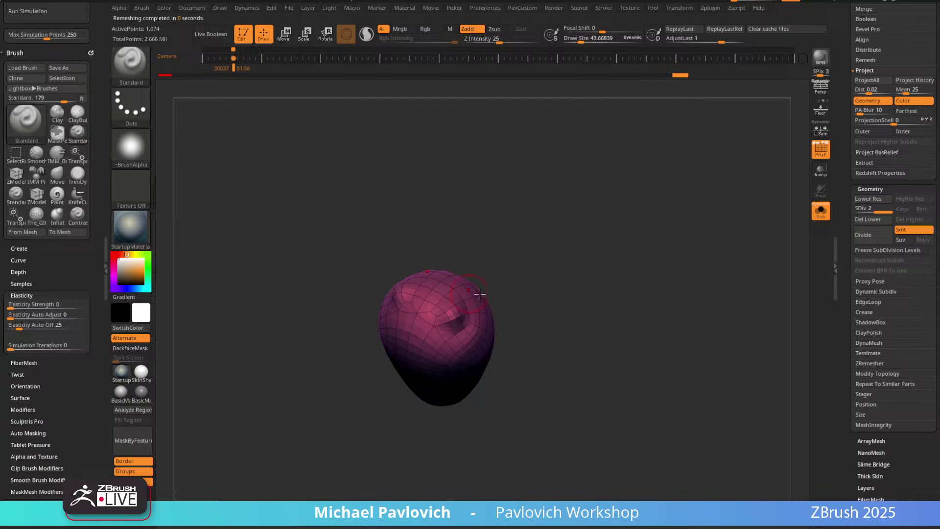
mouse_move(507, 279)
mouse_down()
mouse_move(453, 321)
mouse_move(529, 222)
mouse_up()
mouse_move(529, 222)
mouse_down()
mouse_move(525, 245)
mouse_move(526, 235)
mouse_up()
drag(453, 296, 428, 324)
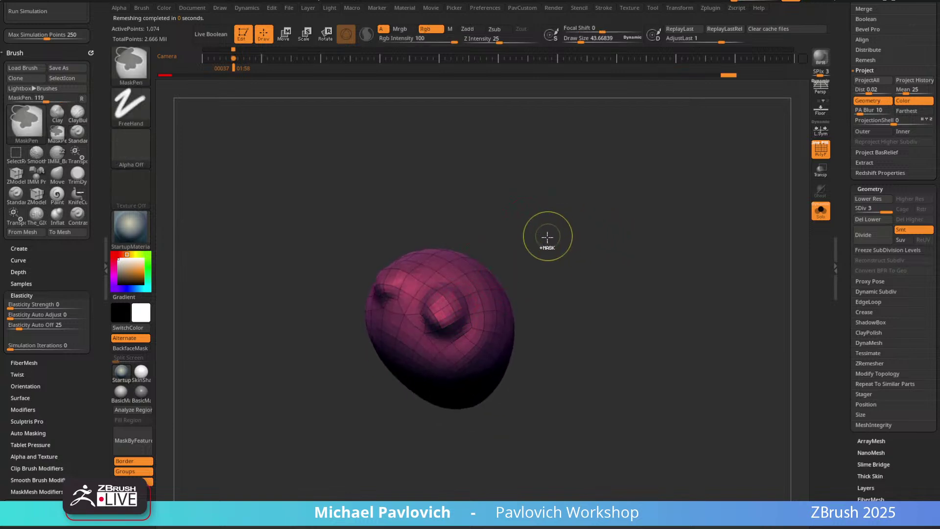
key(ctrl+d)
drag(550, 235, 452, 306)
key(ctrl+shift+z)
click(821, 150)
Swell the heart's upper body with the Inflat brush at a draw size of 112.
drag(691, 206, 626, 216)
alt+drag(523, 282, 570, 265)
key(s)
key(b)
key(i)
key(n)
key(s)
drag(494, 318, 492, 317)
mouse_move(483, 315)
mouse_down()
mouse_move(487, 351)
mouse_move(490, 339)
mouse_up()
drag(539, 297, 520, 292)
mouse_move(496, 307)
mouse_down()
mouse_move(513, 319)
mouse_move(502, 347)
mouse_move(512, 314)
mouse_up()
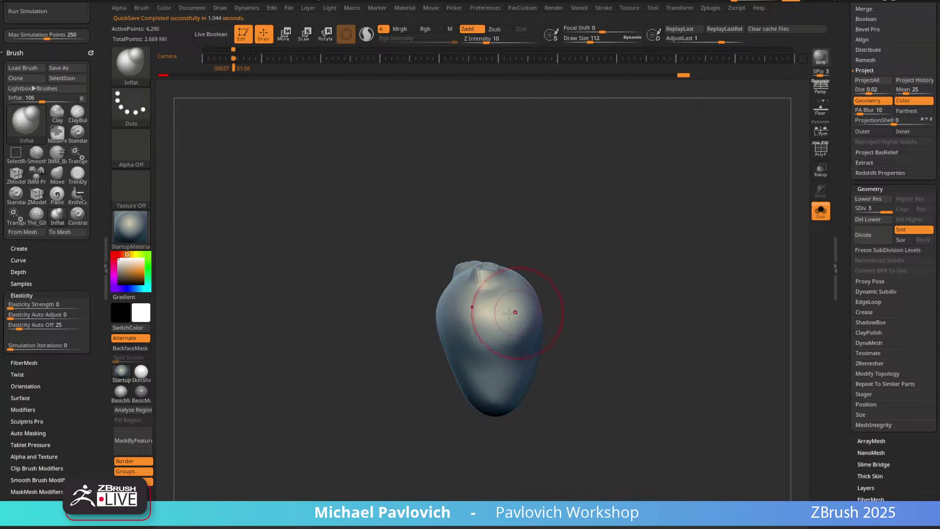
Cut a crease across the heart above its tapered tip with the DamStandard brush.
mouse_move(577, 282)
shift+mouse_down()
mouse_move(563, 254)
mouse_move(574, 261)
shift+mouse_up()
key(b)
key(d)
key(s)
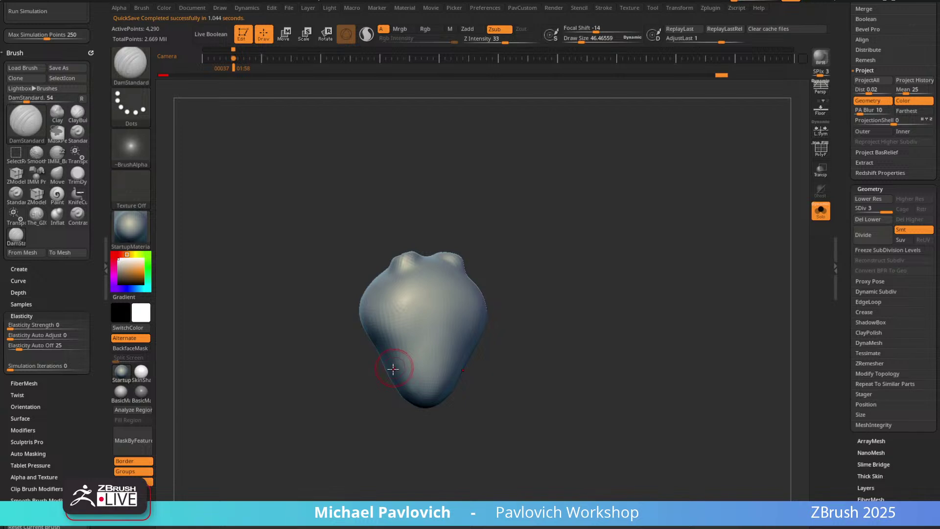
mouse_move(393, 368)
mouse_down()
mouse_move(432, 340)
mouse_move(401, 355)
mouse_move(445, 339)
mouse_up()
mouse_move(485, 337)
mouse_down()
mouse_move(497, 333)
mouse_move(464, 351)
mouse_move(544, 327)
mouse_move(529, 361)
mouse_move(634, 281)
mouse_move(606, 248)
mouse_move(600, 270)
mouse_up()
Build up the heart's upper part with the ClayBuildup brush and smooth the two vessel stubs on top.
key(b)
key(c)
key(b)
mouse_move(472, 315)
mouse_down()
mouse_move(455, 310)
mouse_move(477, 334)
mouse_up()
mouse_move(515, 287)
mouse_down()
mouse_move(472, 321)
mouse_move(474, 313)
mouse_up()
drag(504, 251, 563, 247)
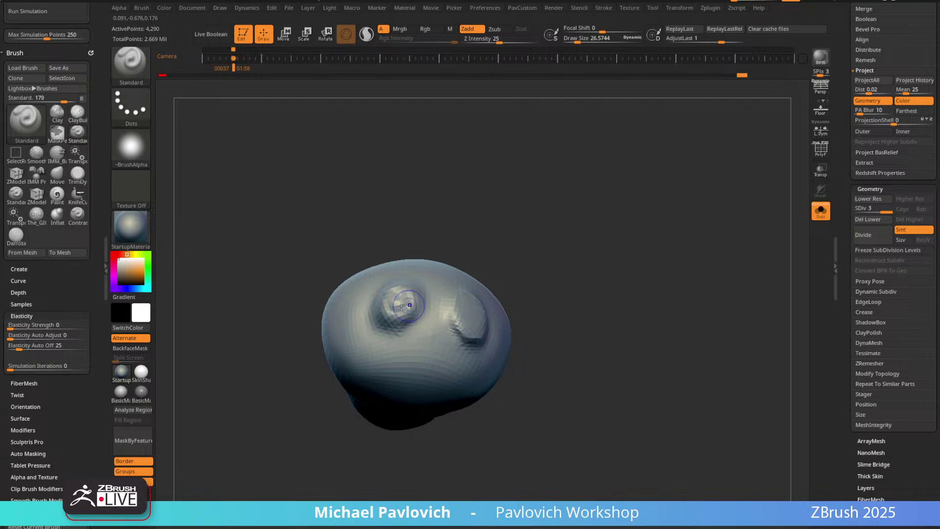
shift+drag(406, 300, 391, 315)
drag(531, 260, 490, 257)
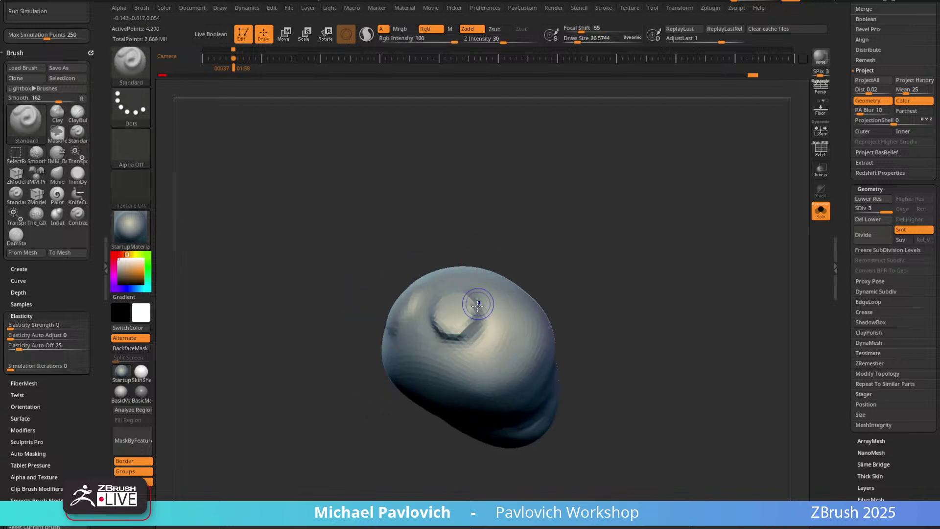
shift+drag(471, 306, 454, 310)
mouse_move(530, 250)
mouse_down()
mouse_move(541, 252)
mouse_move(499, 259)
mouse_up()
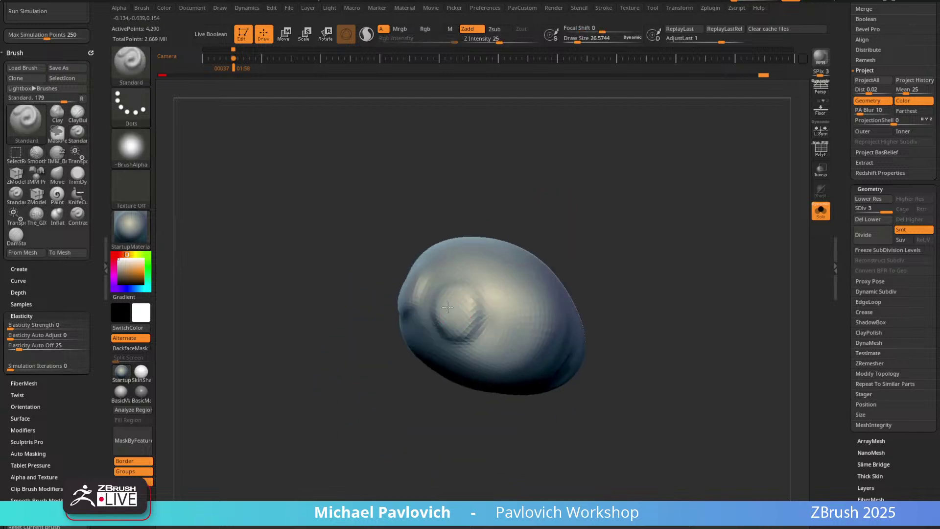
Dent the centres of both vessel stubs with the Standard brush to form hollow openings.
mouse_move(448, 313)
mouse_down()
mouse_move(470, 312)
mouse_move(466, 301)
mouse_up()
mouse_move(527, 223)
mouse_down()
mouse_move(504, 190)
mouse_move(515, 185)
mouse_up()
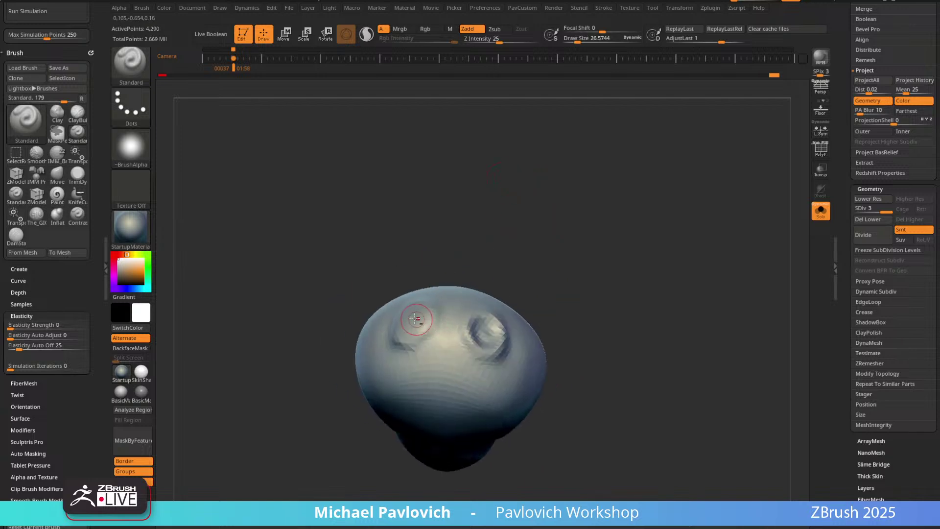
drag(417, 320, 411, 324)
drag(524, 245, 519, 274)
mouse_move(409, 325)
mouse_down()
mouse_move(407, 303)
mouse_move(411, 316)
mouse_up()
Refine the crease above the heart's tip and upper surface with the Dam_Standard_02 brush, and subdivide to level 4.
mouse_move(548, 258)
mouse_down()
mouse_move(600, 227)
mouse_move(602, 249)
mouse_move(590, 262)
mouse_move(601, 243)
mouse_move(618, 245)
mouse_up()
key(1)
mouse_move(540, 287)
mouse_down()
mouse_move(531, 285)
mouse_move(560, 271)
mouse_move(549, 260)
mouse_move(533, 288)
mouse_up()
key(3)
key(2)
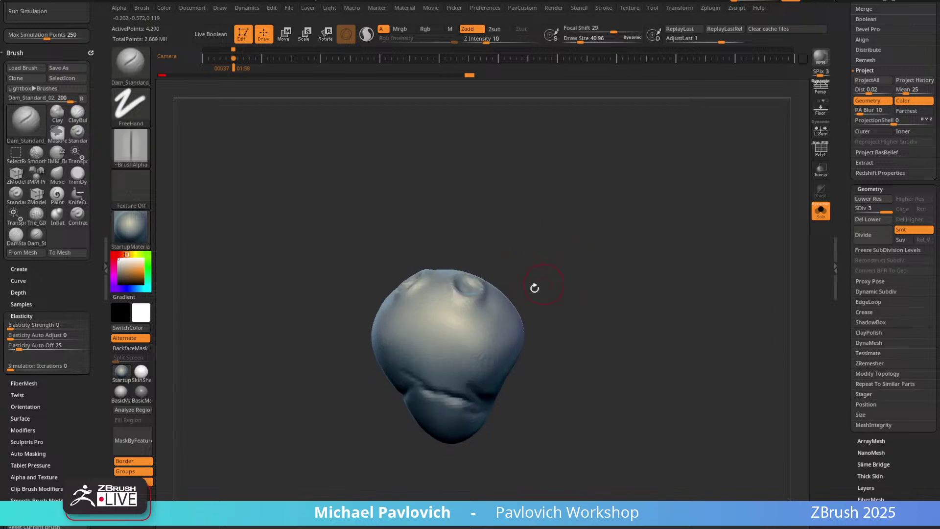
key(bracketright)
key(bracketright)
key(bracketright)
drag(452, 327, 460, 326)
drag(543, 314, 529, 286)
key(ctrl+d)
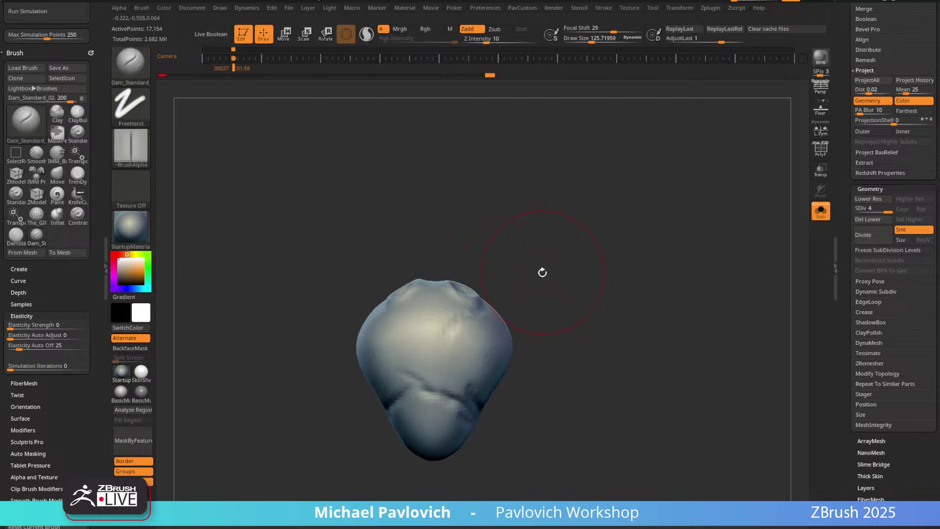
Carve a soft diagonal groove below the upper vessel stub with The_GIO_soft_forms brush in Zsub at Z Intensity 5.
key(1)
drag(480, 304, 441, 348)
mouse_move(520, 318)
mouse_down()
mouse_move(519, 296)
mouse_move(493, 293)
mouse_up()
key(ctrl+z)
key(s)
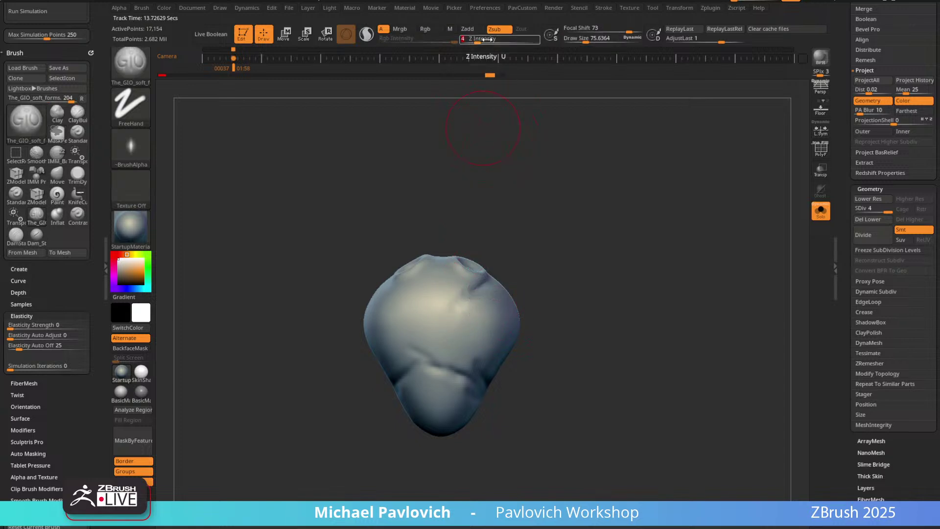
mouse_move(615, 251)
mouse_down()
mouse_move(604, 240)
mouse_move(621, 219)
mouse_up()
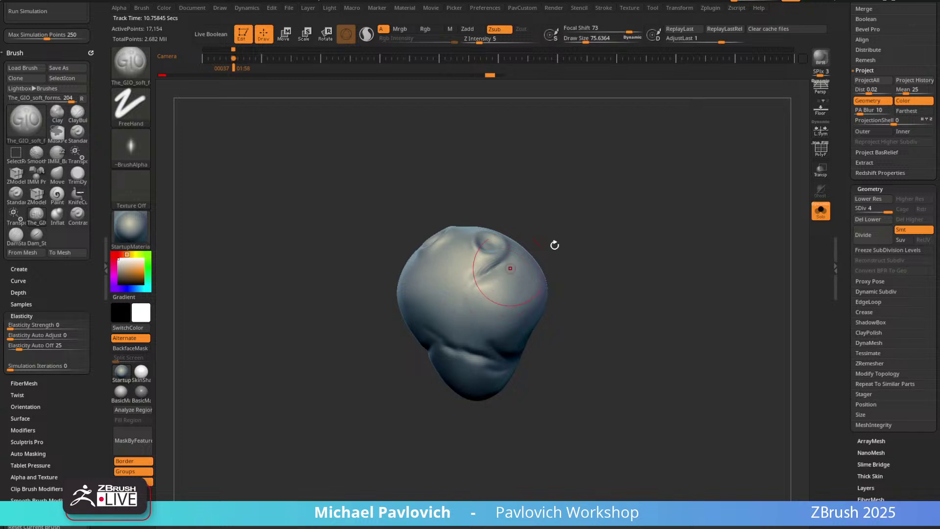
key(s)
Continue the soft folds around the heart's sides and back, and extend the diagonal groove down its front.
mouse_move(554, 243)
shift+mouse_down()
mouse_move(534, 259)
mouse_move(522, 230)
shift+mouse_up()
drag(529, 265, 459, 331)
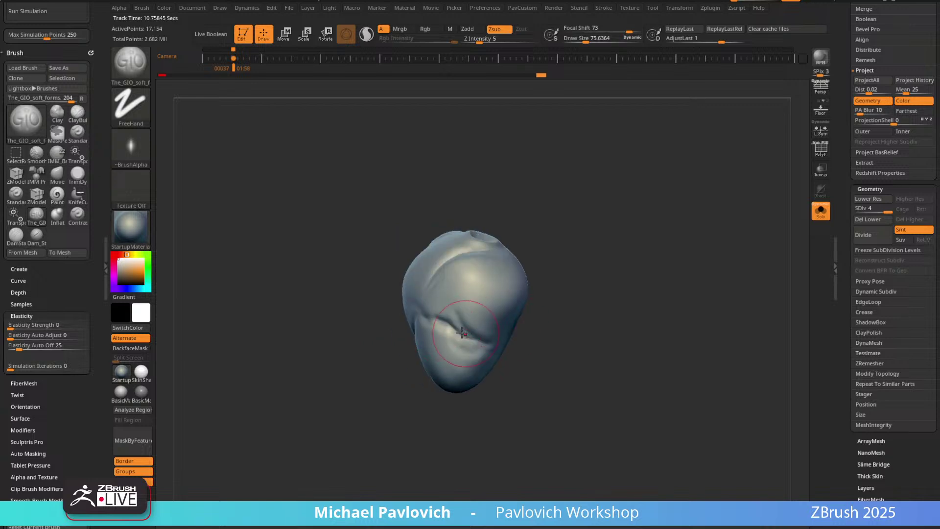
drag(528, 335, 580, 306)
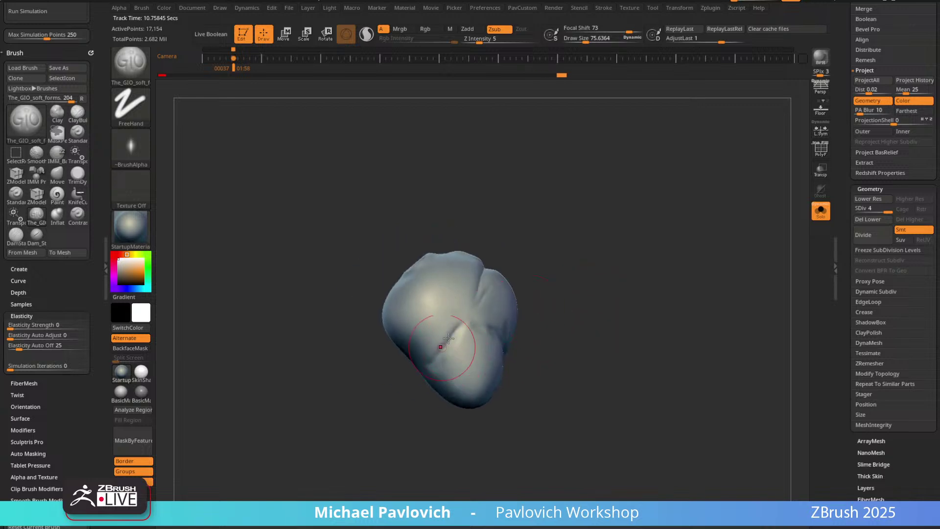
right_drag(449, 338, 459, 336)
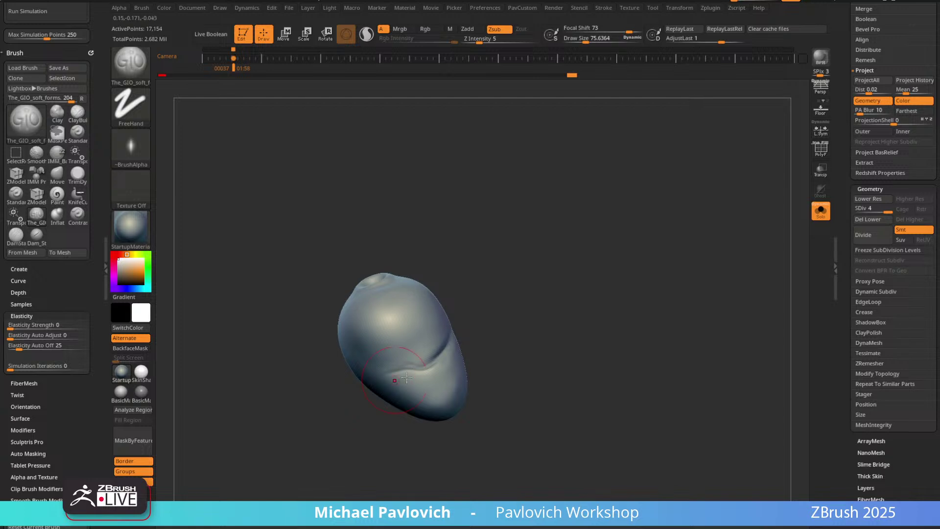
drag(490, 324, 447, 314)
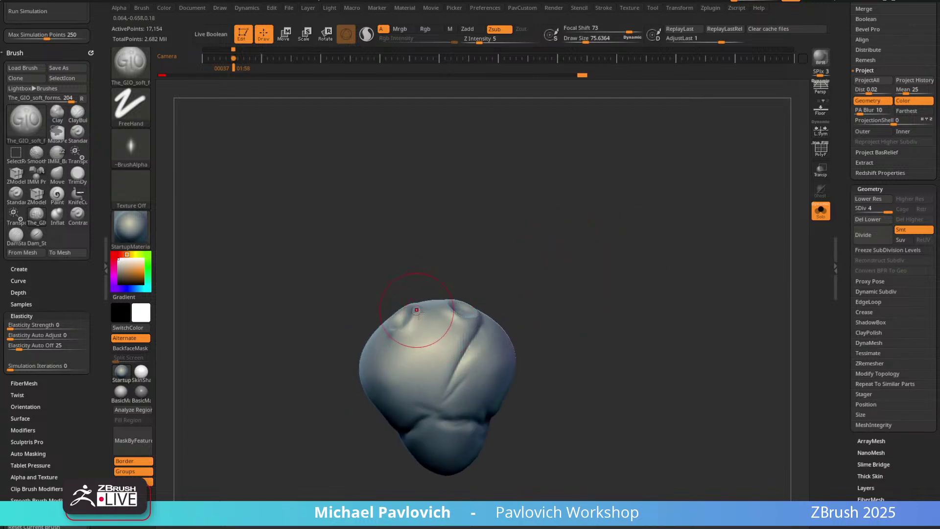
drag(527, 269, 534, 284)
Smooth the diagonal groove on the heart's front and soften the fold around its lower tip.
shift+drag(470, 333, 453, 372)
alt+drag(580, 317, 555, 298)
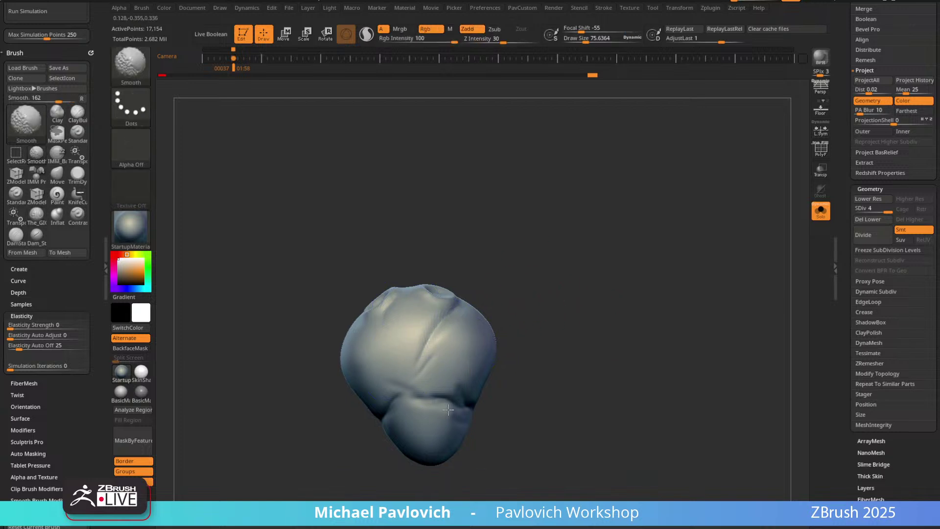
mouse_move(507, 400)
mouse_down()
mouse_move(485, 386)
mouse_move(465, 435)
mouse_up()
mouse_move(521, 421)
mouse_down()
mouse_move(642, 327)
mouse_move(558, 306)
mouse_move(417, 338)
mouse_move(611, 265)
mouse_up()
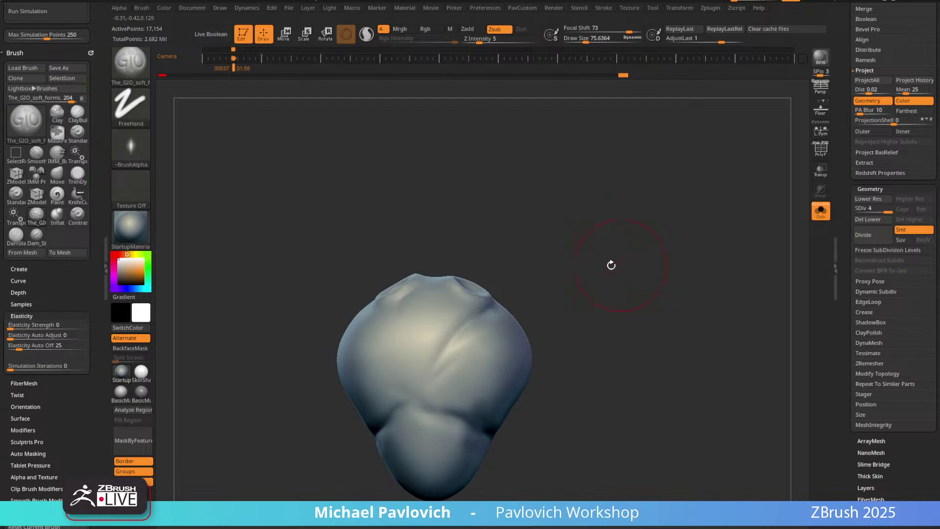
Switch to the Standard brush, show all subtools again and make Log_visible_002 the active subtool.
key(b)
key(s)
key(t)
click(823, 211)
drag(847, 210, 840, 304)
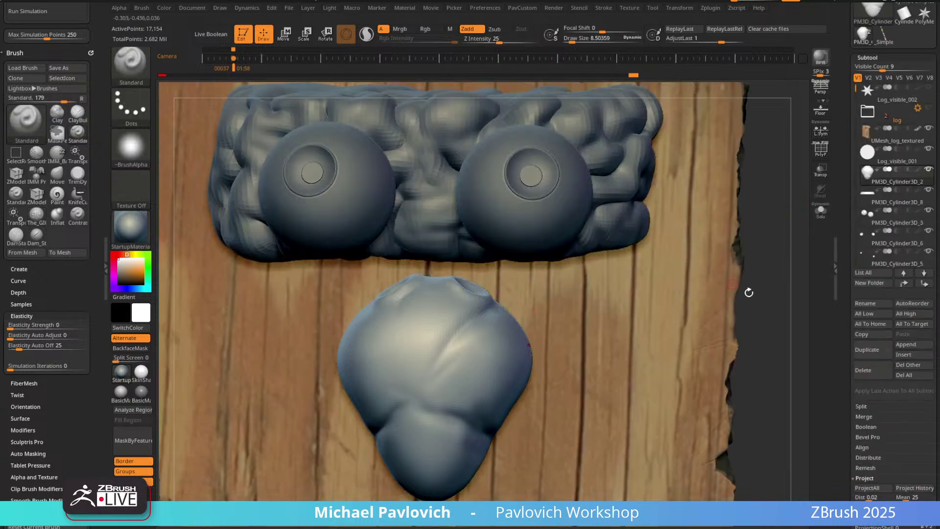
alt+drag(749, 292, 688, 271)
alt+click(455, 486)
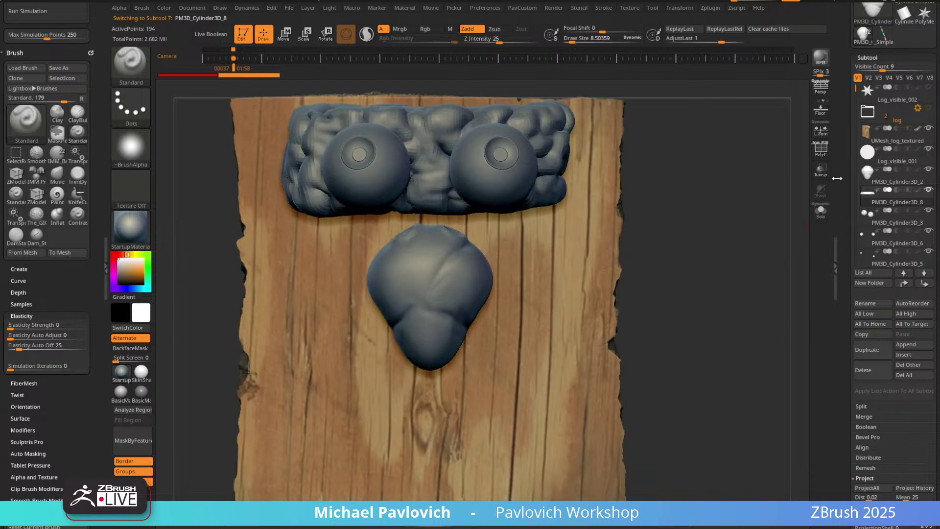
click(869, 104)
alt+drag(703, 208, 694, 232)
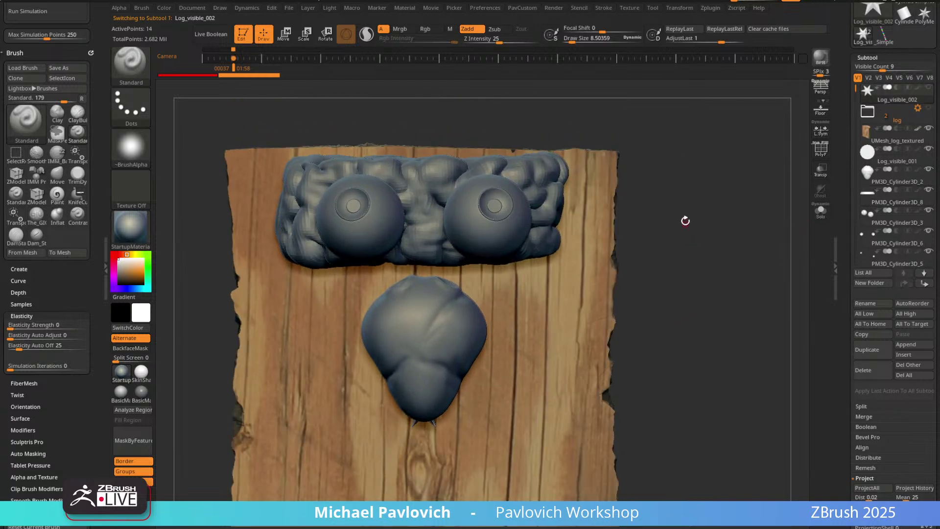
Choose the CurveTube brush and try a tube stroke over the heart, undoing it.
key(b)
key(c)
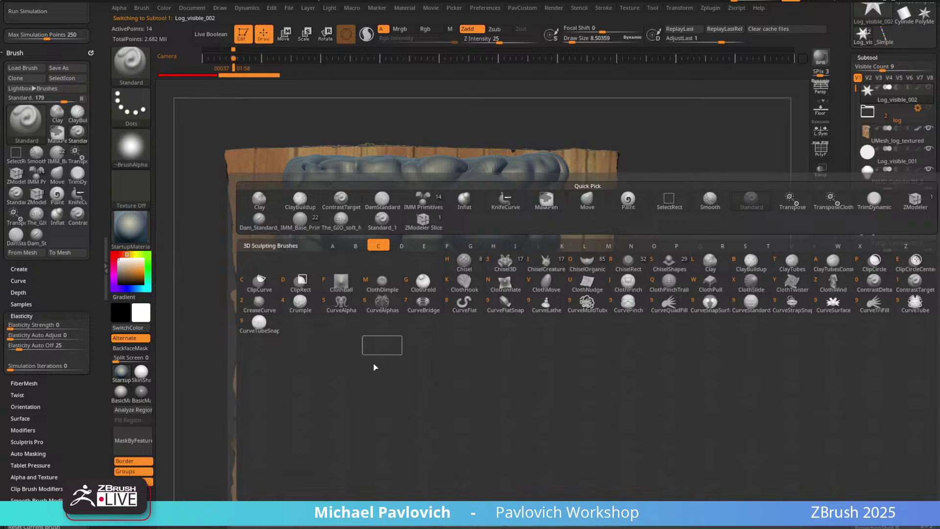
click(902, 303)
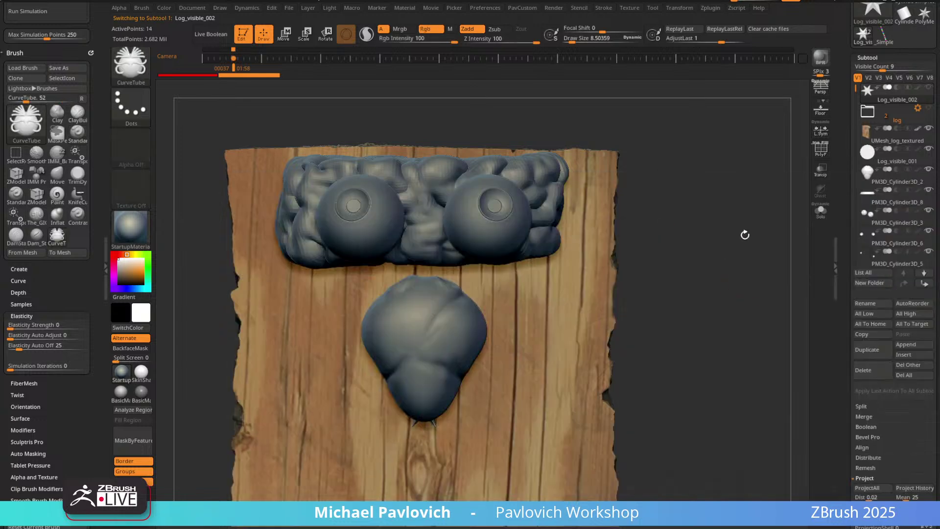
mouse_move(745, 233)
alt+mouse_down()
mouse_move(759, 248)
mouse_move(452, 312)
alt+mouse_up()
key(ctrl+z)
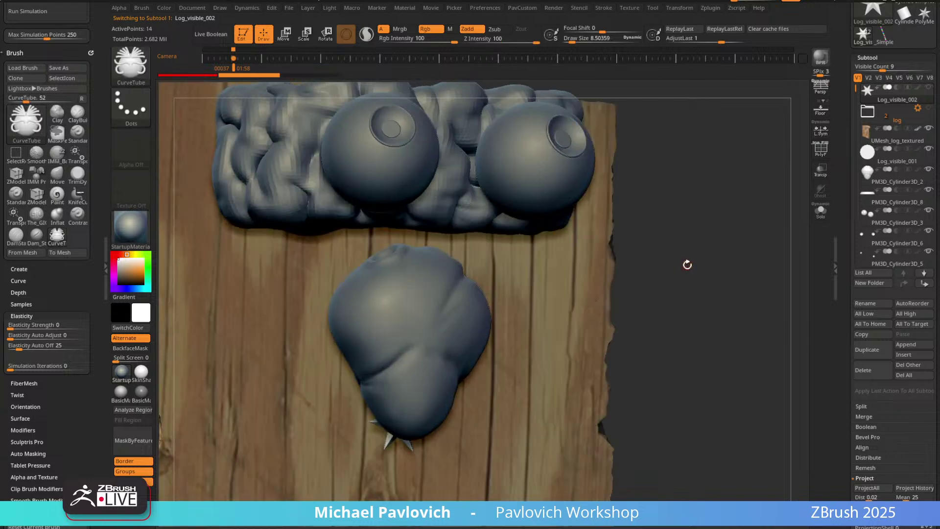
Dock the Picker palette beside the canvas and set orientation to Cont Ori and depth to Cont Z.
click(455, 9)
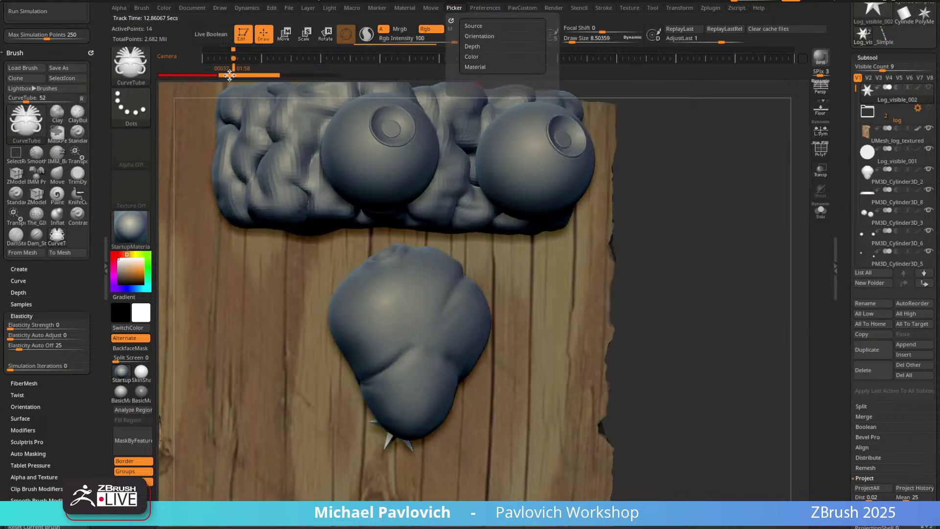
drag(230, 75, 43, 162)
key(shift)
click(20, 68)
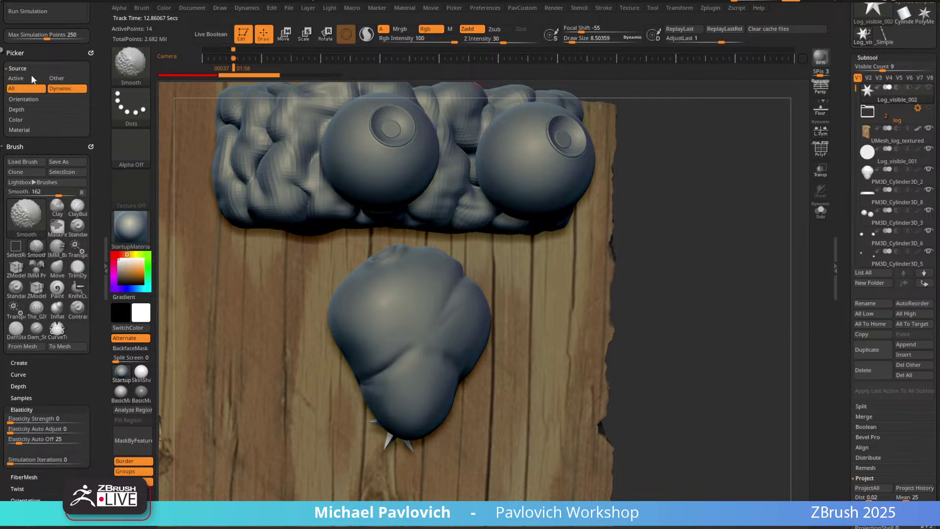
click(30, 99)
click(20, 151)
click(73, 136)
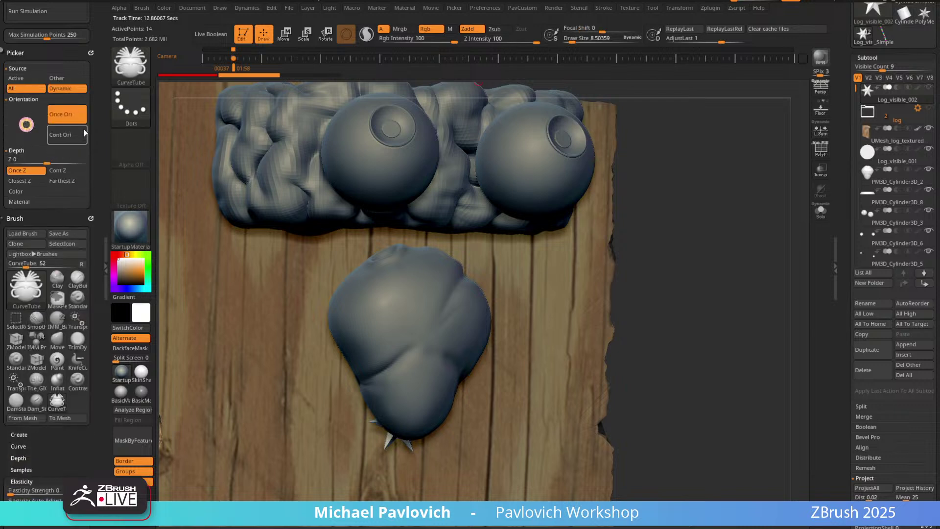
click(65, 172)
Draw a thin S-shaped tube along the heart's upper front as a surface vein and view it at an angle.
drag(638, 223, 571, 225)
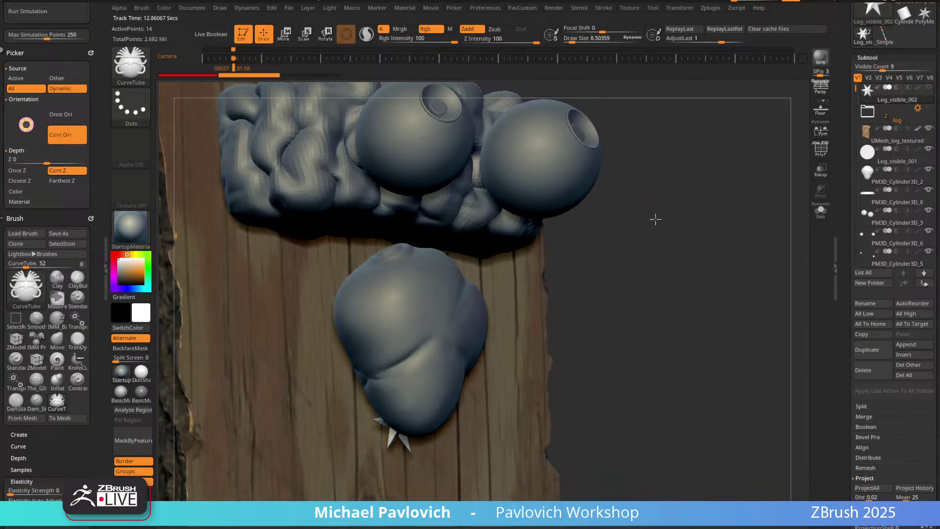
drag(655, 220, 593, 237)
drag(412, 310, 420, 324)
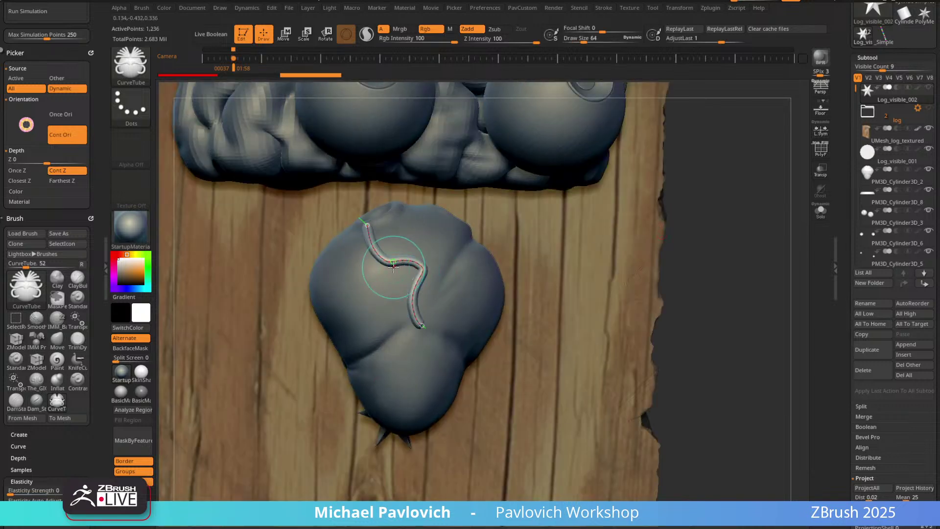
mouse_move(679, 213)
mouse_down()
mouse_move(630, 217)
mouse_move(668, 187)
mouse_move(716, 225)
mouse_move(665, 263)
mouse_move(625, 242)
mouse_move(661, 235)
mouse_up()
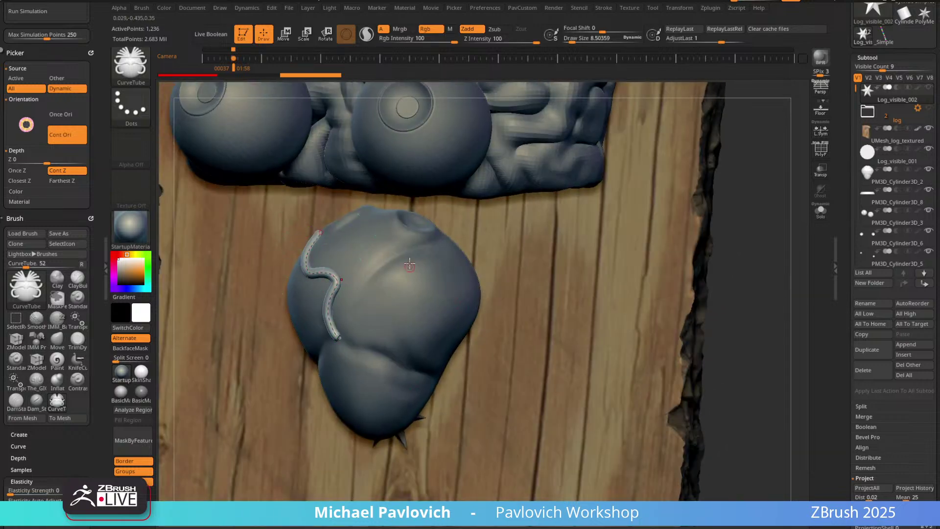
Try another CurveTube vein down the heart's front, undo the tube strokes and make the heart the active subtool.
drag(401, 313, 395, 377)
drag(755, 240, 696, 209)
key(ctrl+z)
key(ctrl+z)
alt+click(397, 293)
Turn on perspective and compare the organs' placement with the Spotlight reference from the saved camera view and from the side.
key(shift+z)
key(Right)
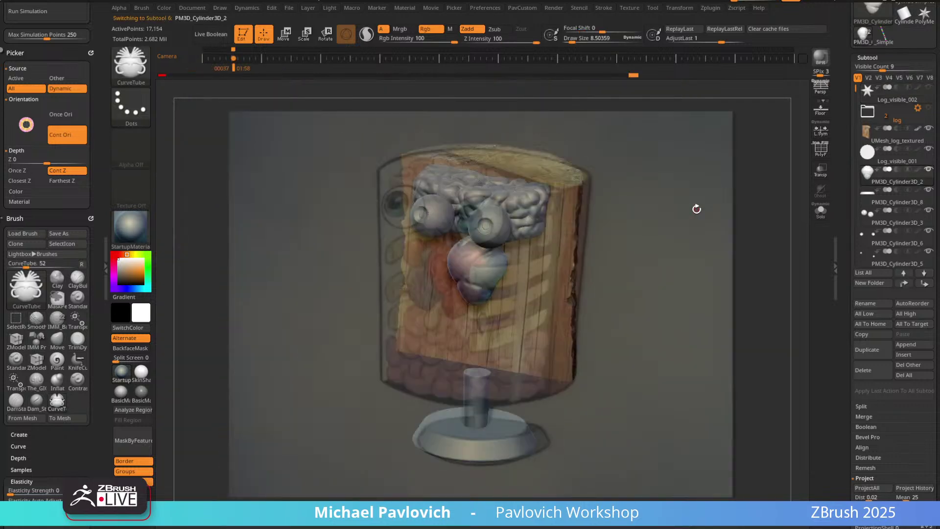
key(p)
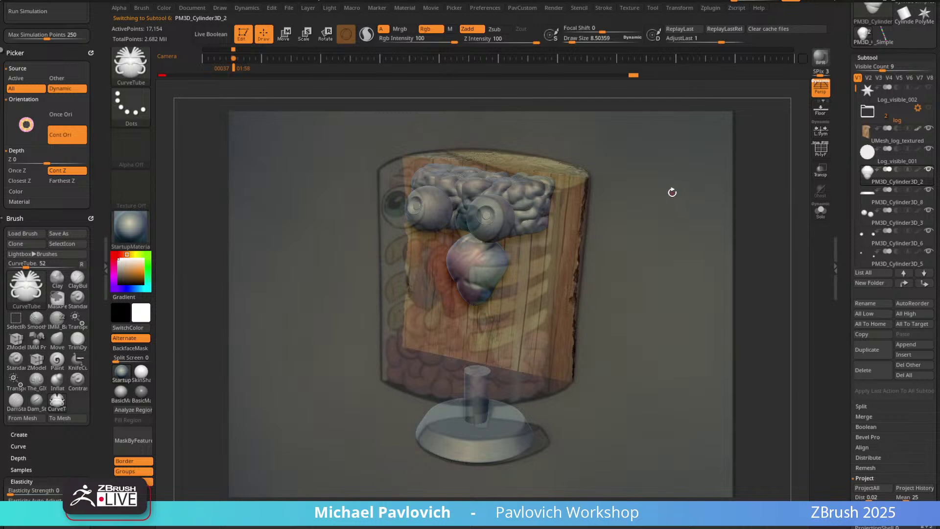
key(shift+z)
shift+drag(674, 193, 663, 188)
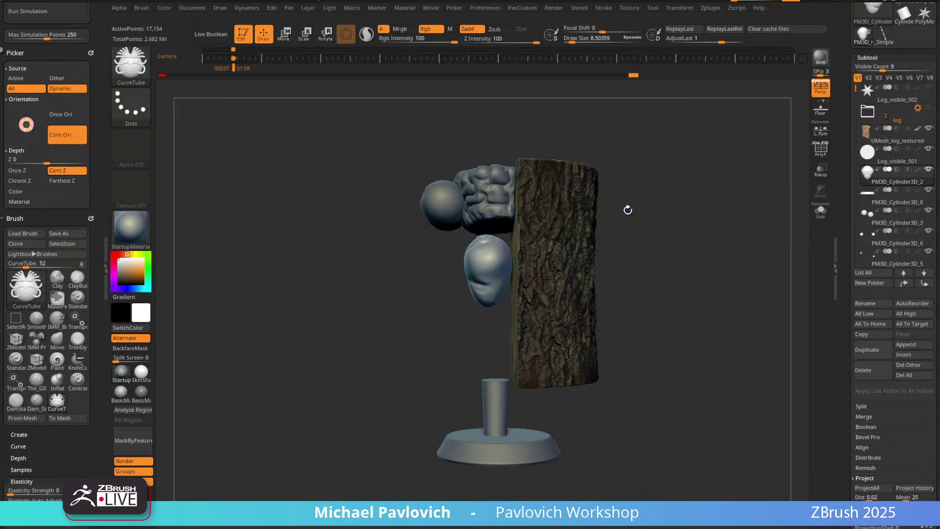
key(shift+z)
key(Left)
drag(687, 188, 677, 215)
Choose the Move brush with a draw size of about 231 and overlay the reference image on the model.
key(s)
mouse_move(420, 277)
mouse_down()
mouse_move(441, 277)
mouse_move(439, 248)
mouse_up()
key(b)
key(m)
key(v)
key(s)
key(shift+z)
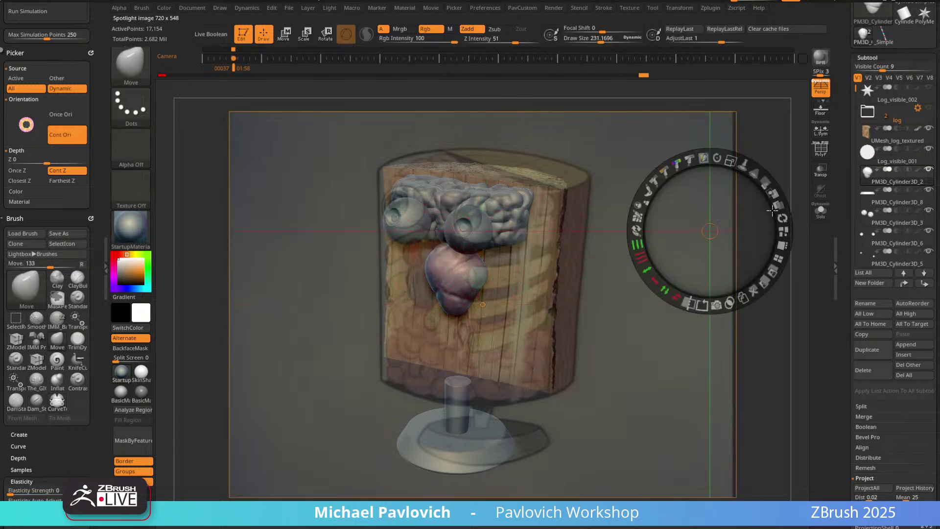
Raise the Spotlight reference's opacity and shift the image slightly so it lines up with the log model.
mouse_move(770, 186)
mouse_down()
mouse_move(783, 245)
mouse_move(765, 182)
mouse_move(774, 196)
mouse_up()
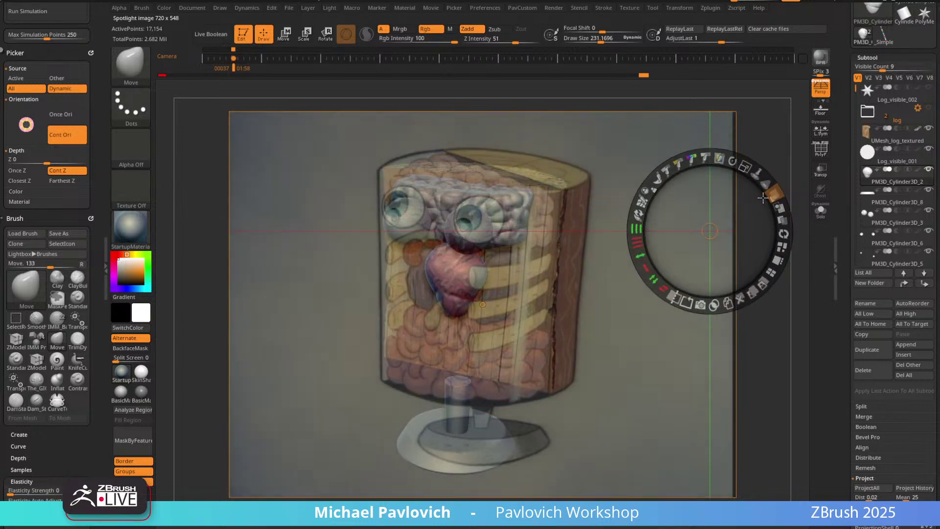
key(z)
key(w)
click(668, 224)
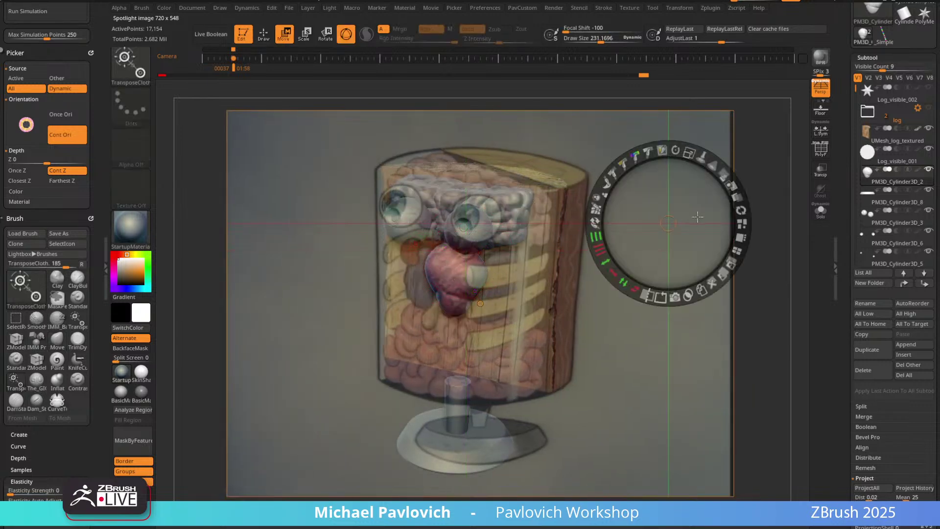
key(z)
key(z)
key(z)
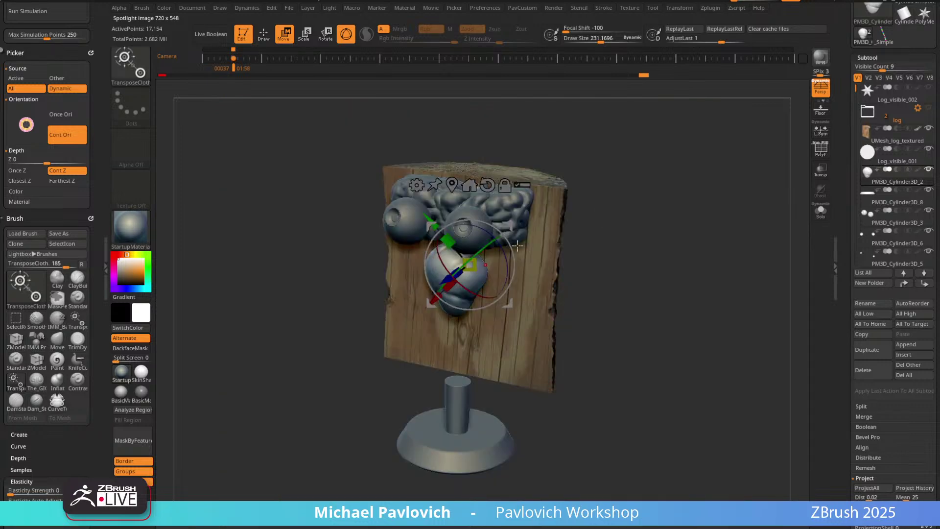
key(z)
key(shift+z)
key(s)
key(shift+z)
key(z)
key(shift+z)
Reshape the heart with the Move brush at a draw size of about 161 to match the reference's heart outline.
key(q)
key(s)
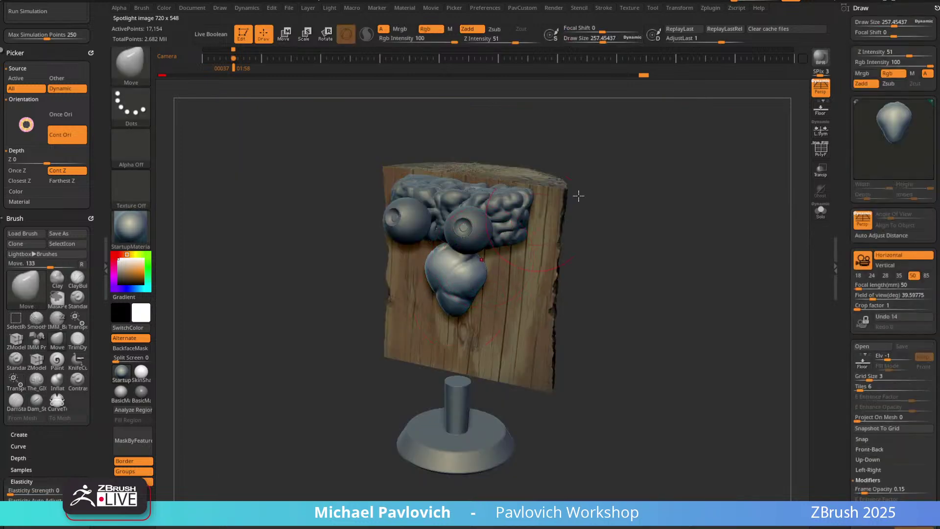
drag(622, 164, 483, 248)
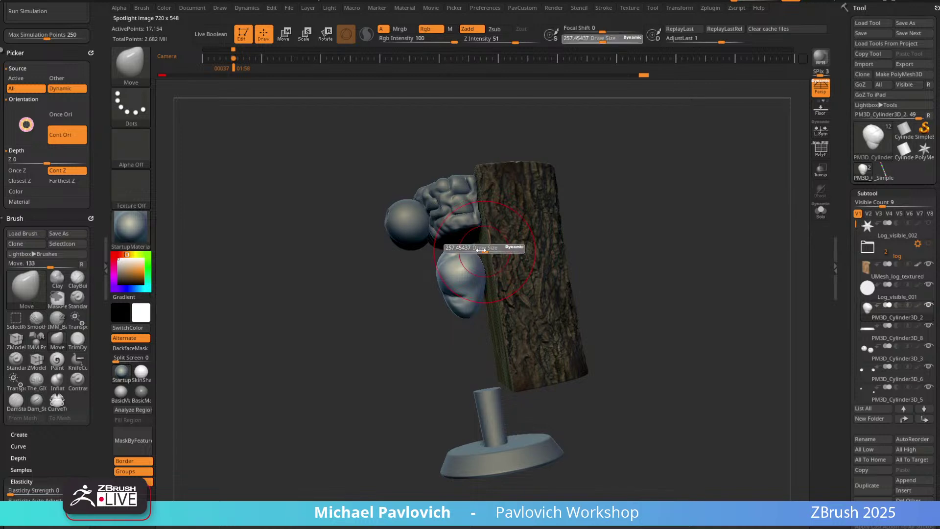
mouse_move(634, 196)
mouse_down()
mouse_move(655, 197)
mouse_move(658, 216)
mouse_up()
key(shift+z)
key(Left)
key(s)
drag(445, 256, 450, 304)
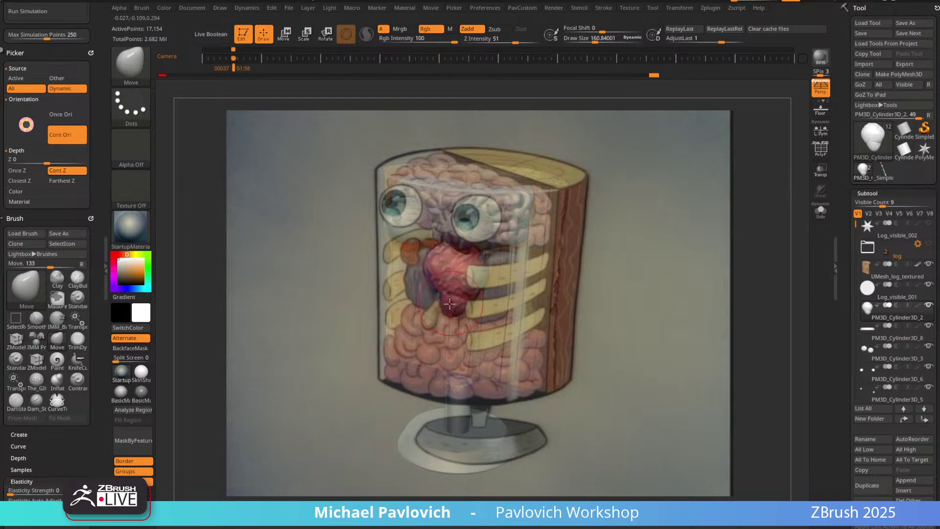
Choose the Standard brush, turn on its Spotlight Projection and set the draw size to about 126.
key(b)
key(s)
key(t)
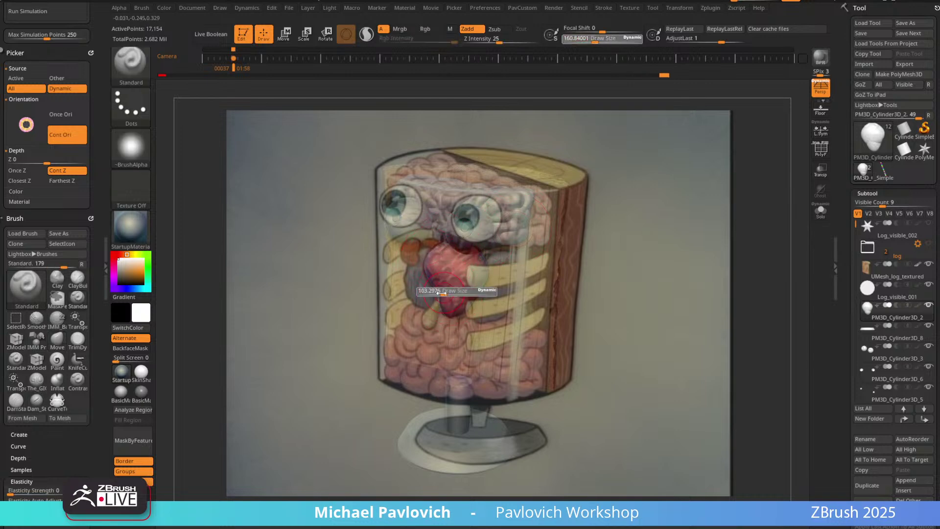
scroll(846, 264, down, 5)
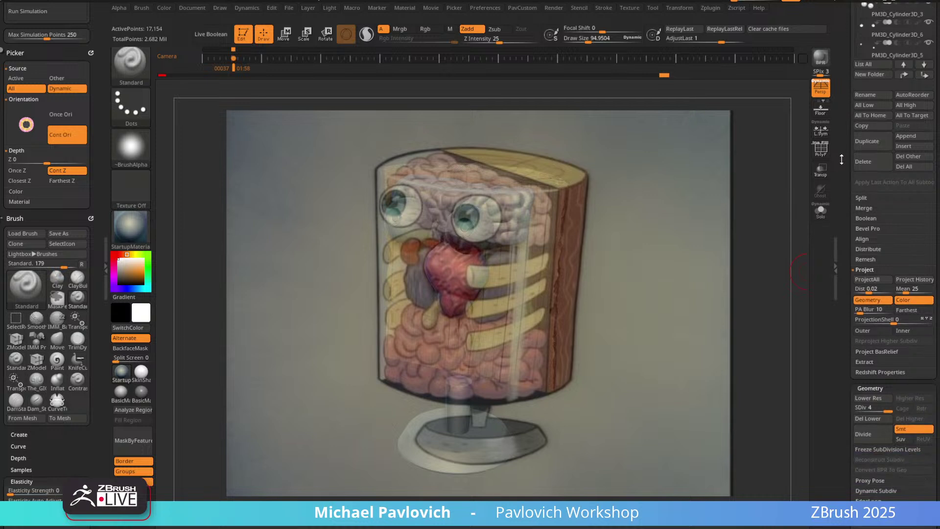
key([)
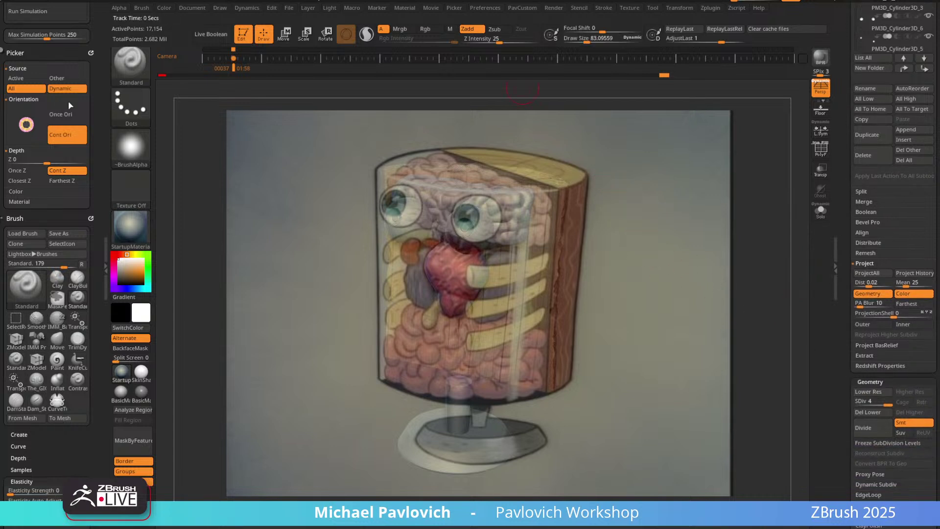
scroll(59, 245, down, 3)
click(30, 337)
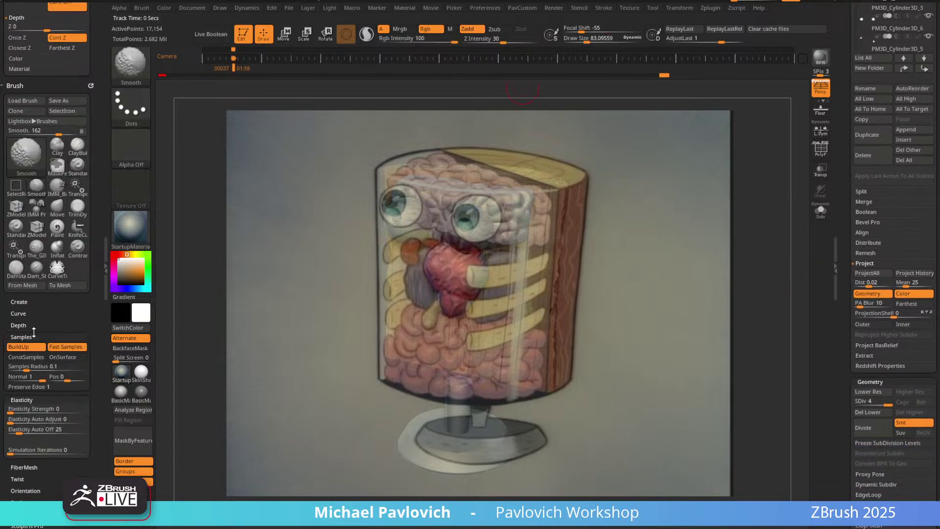
click(33, 429)
key(])
key(])
key(])
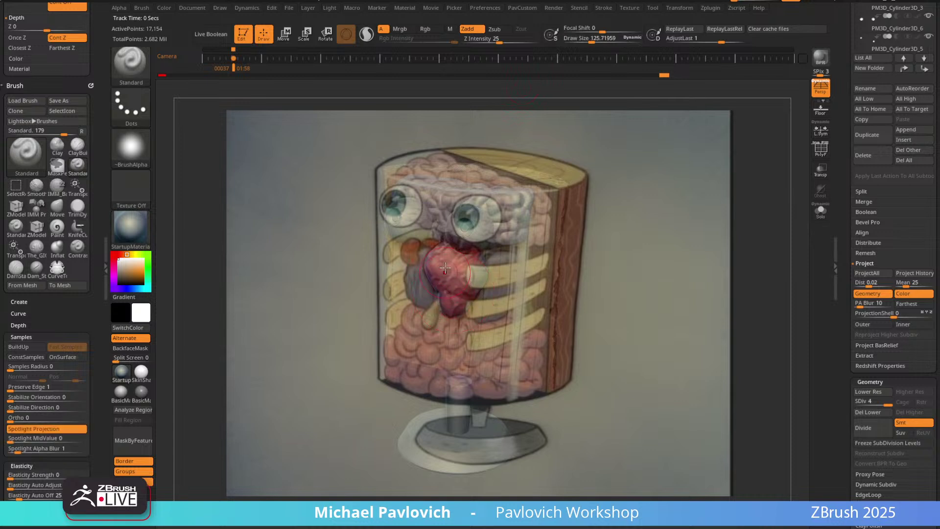
Turn on Rgb, turn off Zadd and project the reference's colours onto the front of the heart.
click(425, 29)
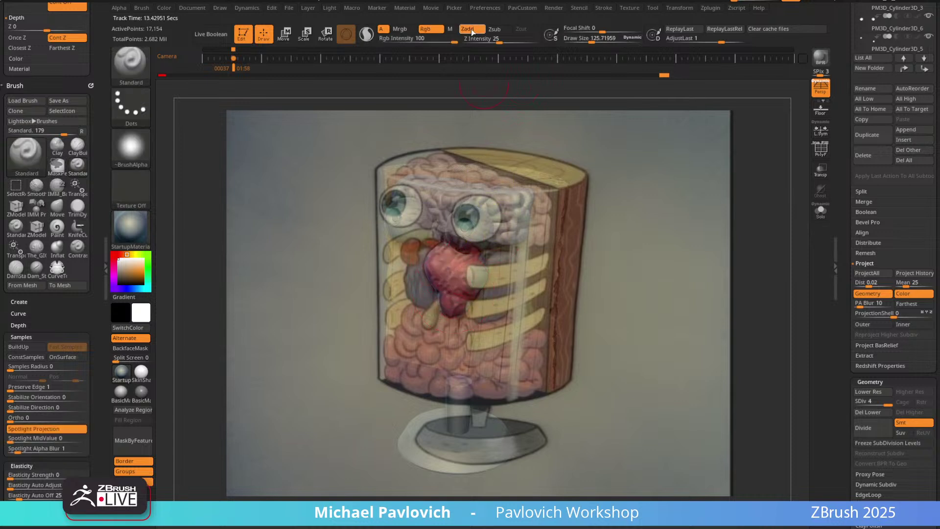
click(467, 29)
mouse_move(435, 252)
mouse_down()
mouse_move(436, 262)
mouse_move(468, 265)
mouse_move(434, 286)
mouse_move(481, 287)
mouse_up()
key(shift+z)
right_drag(673, 235, 686, 229)
ctrl+right_drag(685, 229, 696, 222)
key(s)
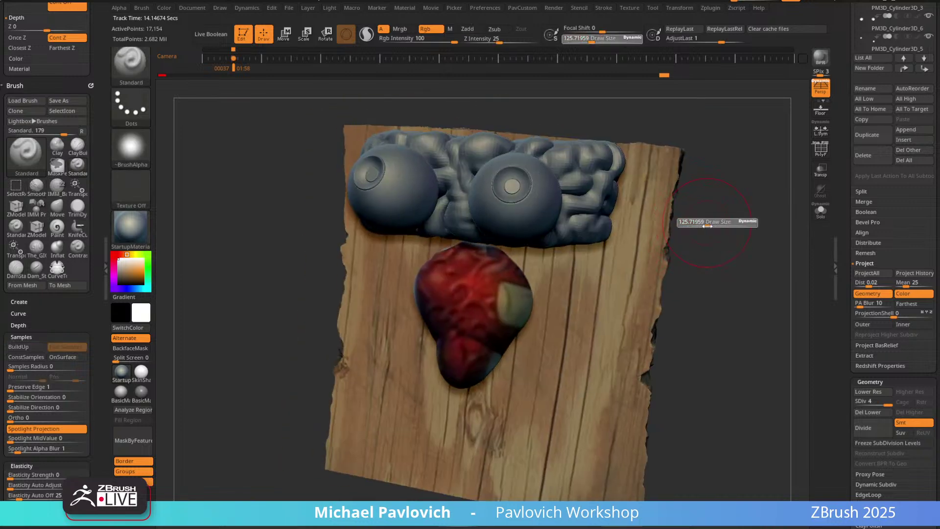
drag(706, 221, 704, 221)
right_drag(703, 221, 636, 189)
Lighten the heart's projected colours by filling it with white three times at an RGB intensity of 8.
click(402, 38)
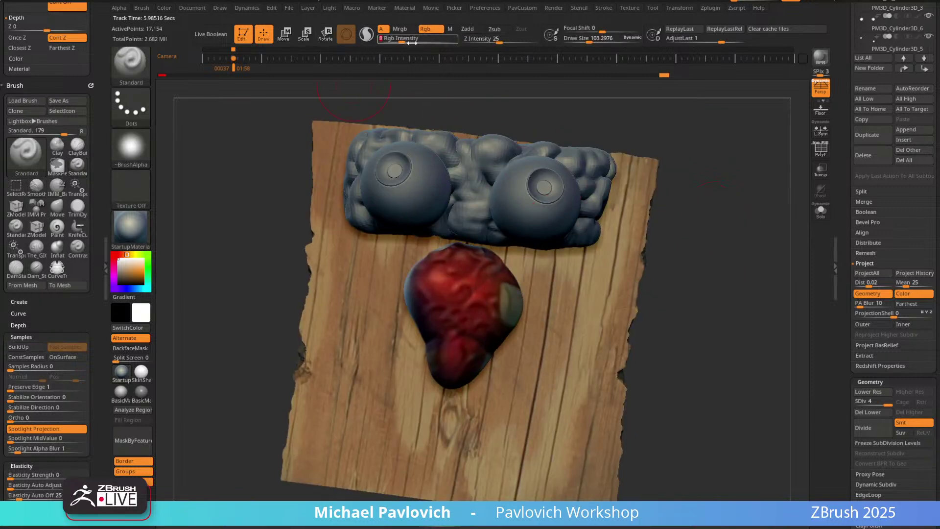
text(8)
click(165, 8)
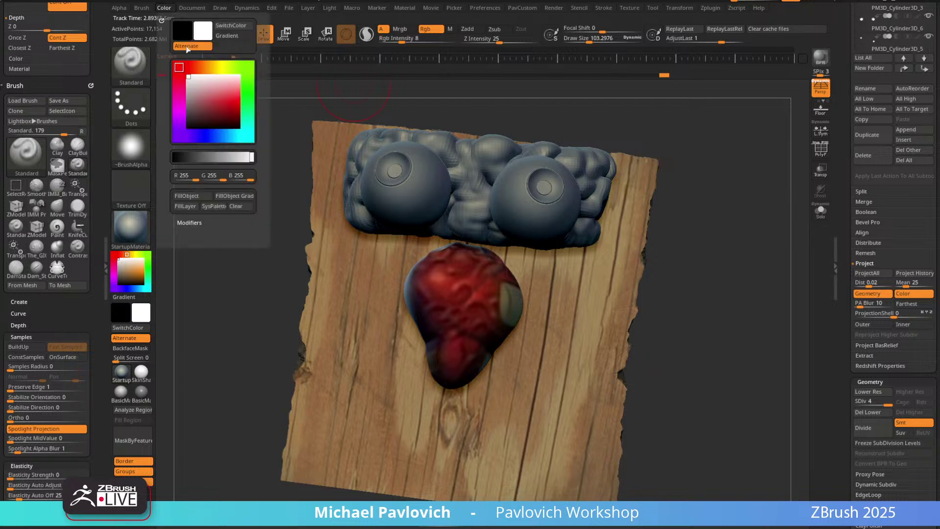
click(187, 196)
click(187, 196)
click(186, 196)
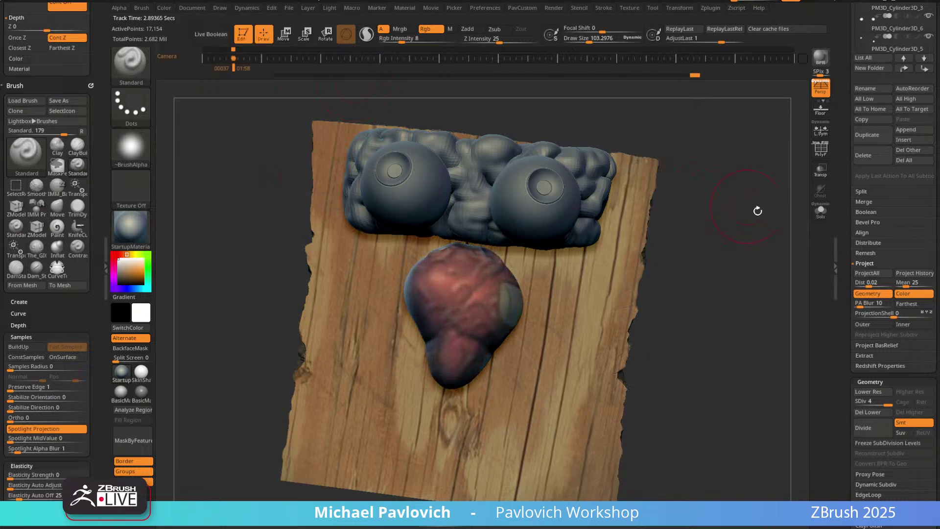
drag(758, 210, 715, 183)
Adjust the render Fade Opacity and set the Standard brush to Zadd without Rgb at a draw size of about 15.
click(554, 7)
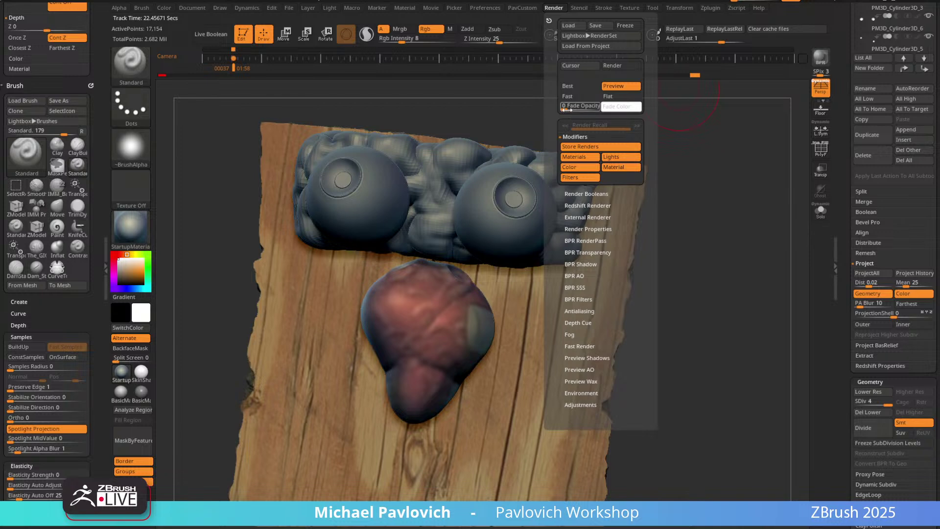
mouse_move(567, 110)
mouse_down()
mouse_move(586, 110)
mouse_move(561, 110)
mouse_up()
drag(699, 236, 727, 223)
key(s)
drag(439, 307, 456, 298)
mouse_move(741, 180)
alt+mouse_down()
mouse_move(729, 224)
mouse_move(779, 224)
alt+mouse_up()
click(441, 30)
click(468, 29)
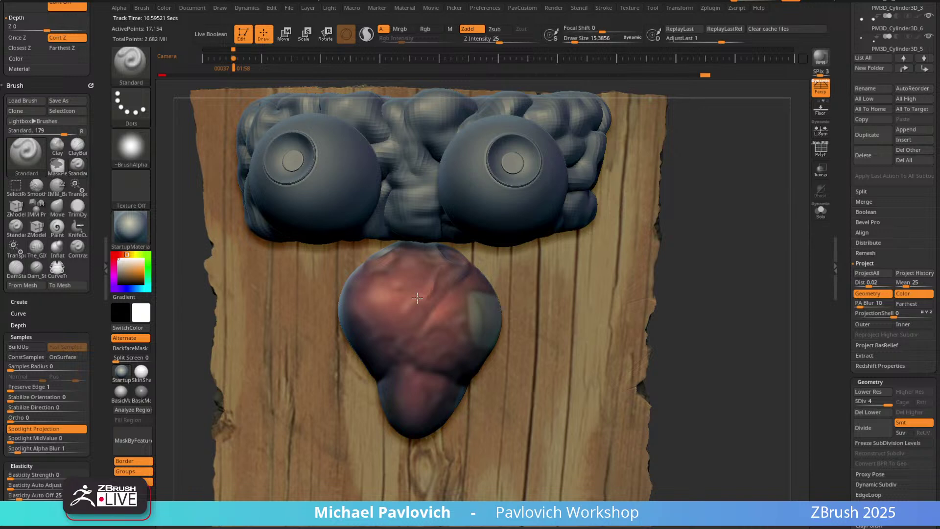
Undo the trial stroke and sculpt a raised vein down the heart's upper front at a draw size of about 21.
key(ctrl+z)
key(2)
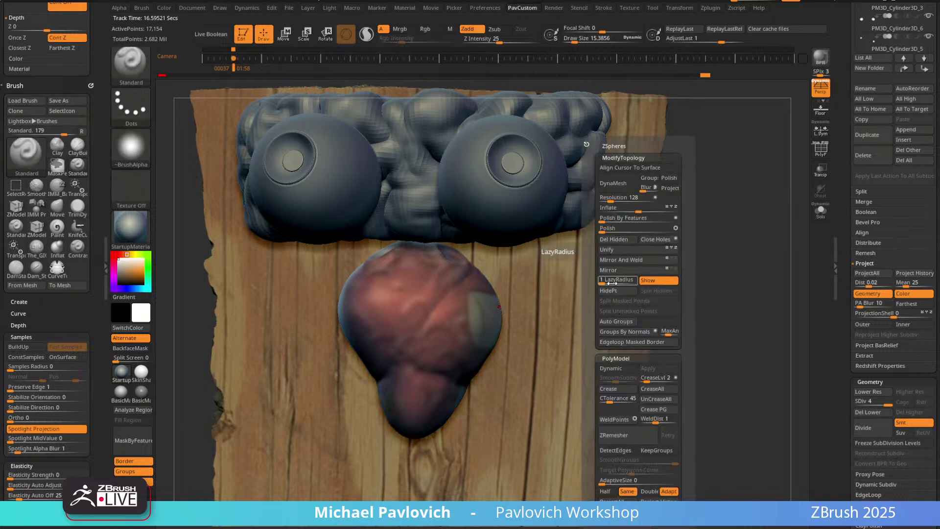
drag(709, 238, 688, 237)
key(s)
drag(444, 273, 438, 273)
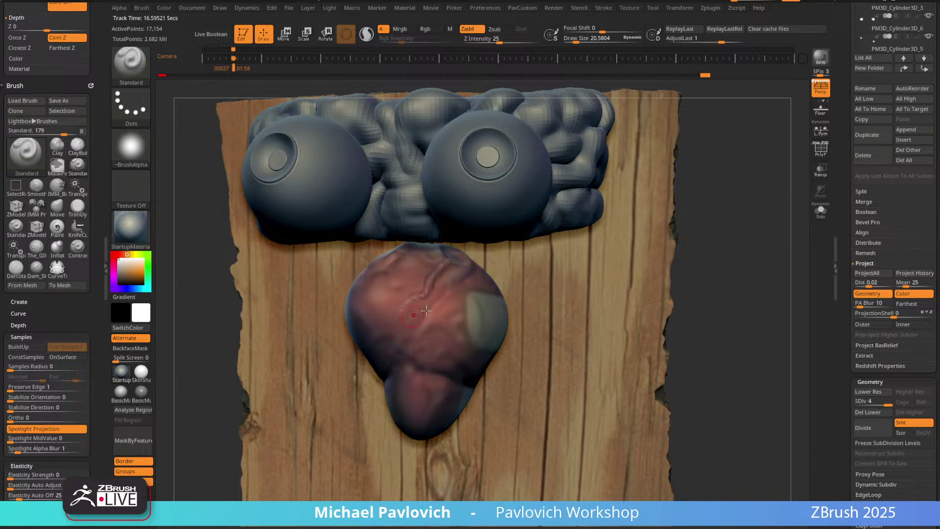
drag(704, 235, 702, 211)
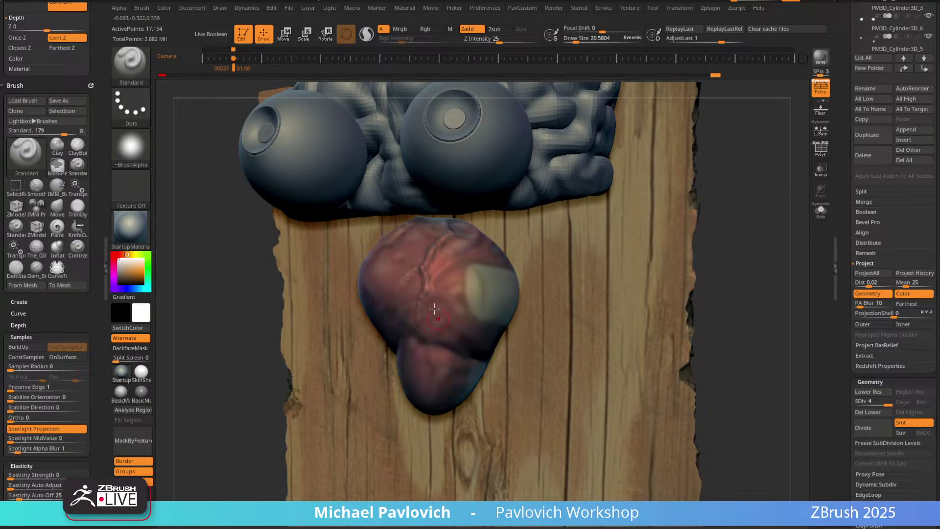
Divide the heart to subdivision level 5 and extend the raised veins across its middle into the lower lobe.
mouse_move(732, 241)
mouse_down()
mouse_move(703, 233)
mouse_move(710, 218)
mouse_up()
key(ctrl+d)
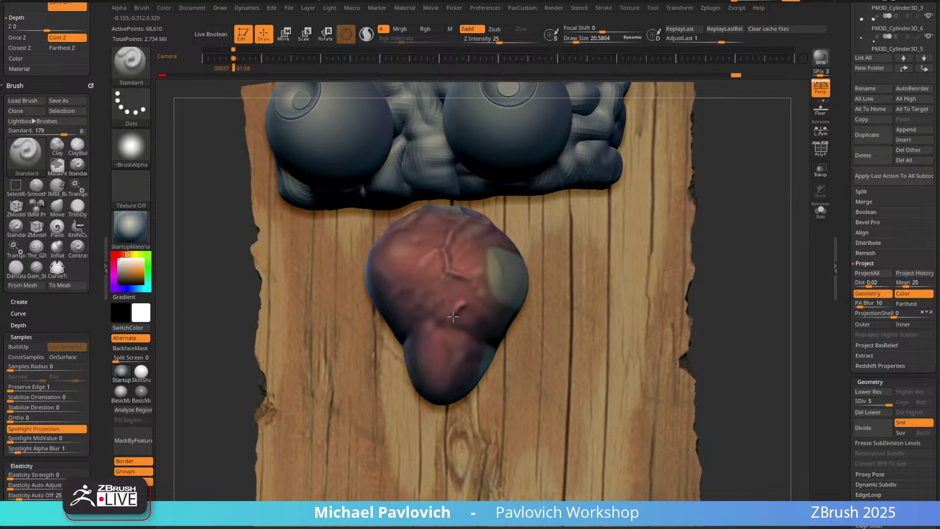
drag(453, 316, 434, 329)
right_drag(489, 284, 479, 288)
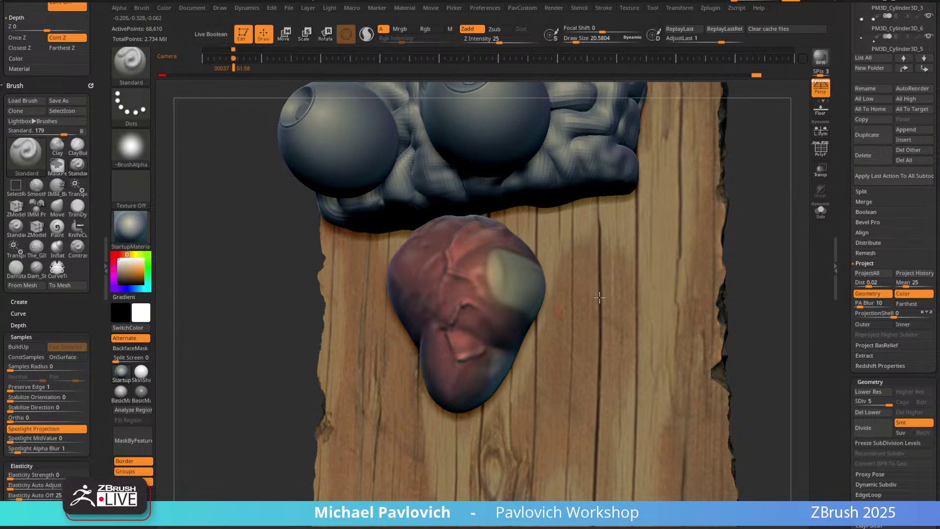
mouse_move(764, 237)
mouse_down()
mouse_move(743, 243)
mouse_move(755, 223)
mouse_up()
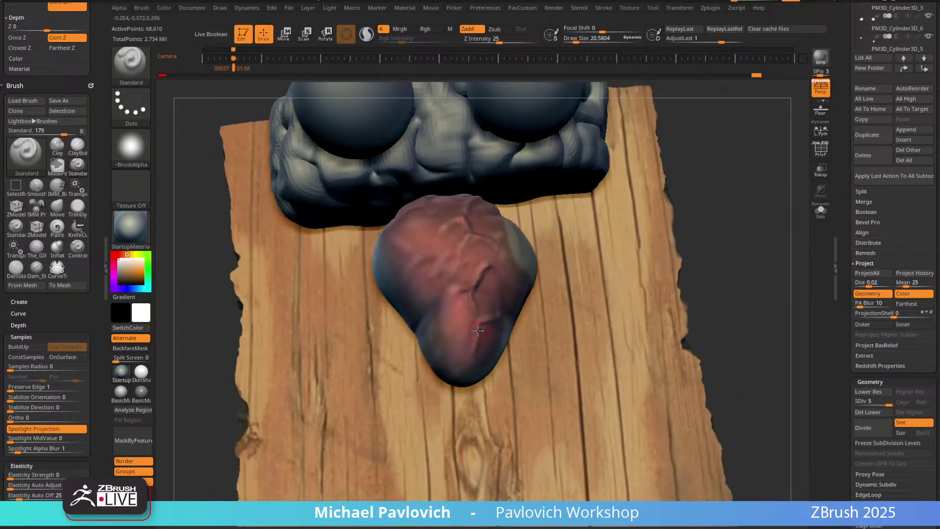
Sculpt branching veins over the heart's upper front and outer side, following the projected reference colours.
mouse_move(459, 383)
right_down()
mouse_move(734, 216)
mouse_move(737, 237)
mouse_move(730, 225)
mouse_move(463, 279)
right_up()
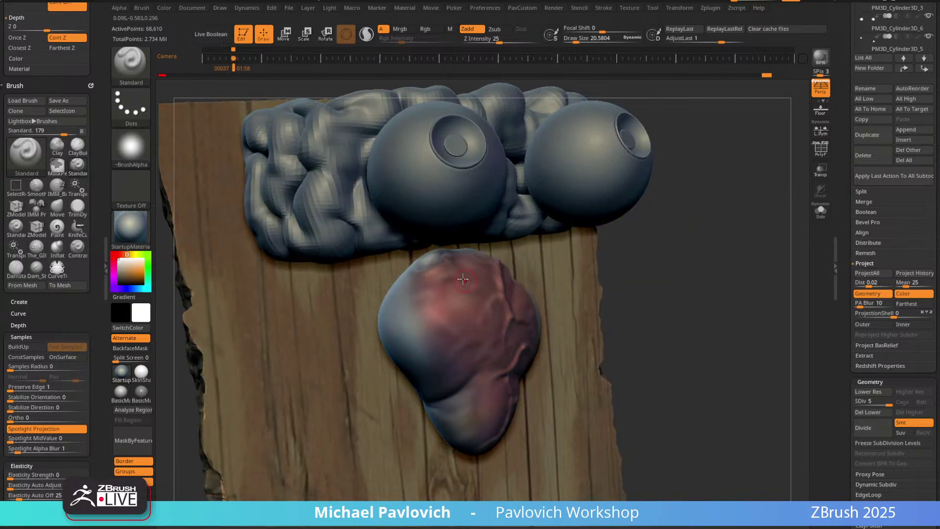
right_drag(435, 319, 464, 320)
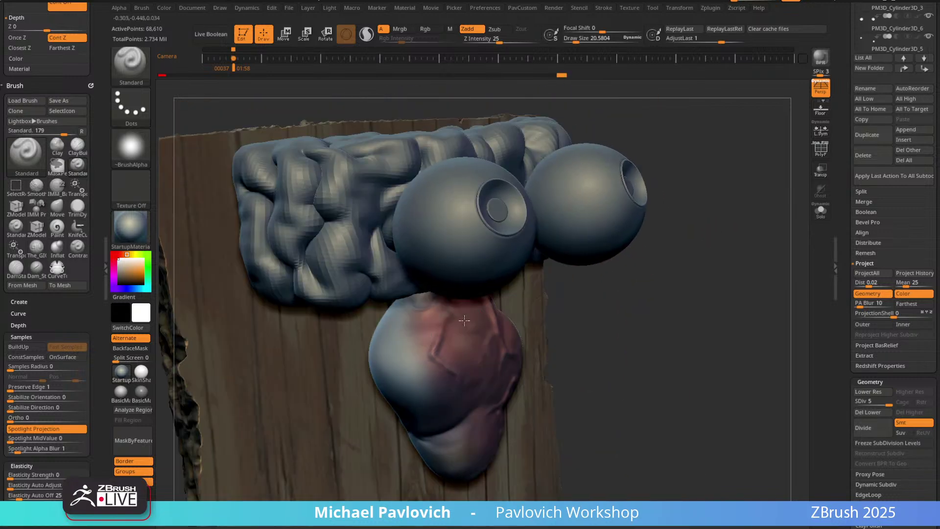
mouse_move(401, 345)
right_down()
mouse_move(667, 255)
mouse_move(752, 237)
mouse_move(713, 228)
mouse_move(745, 256)
mouse_move(662, 241)
right_up()
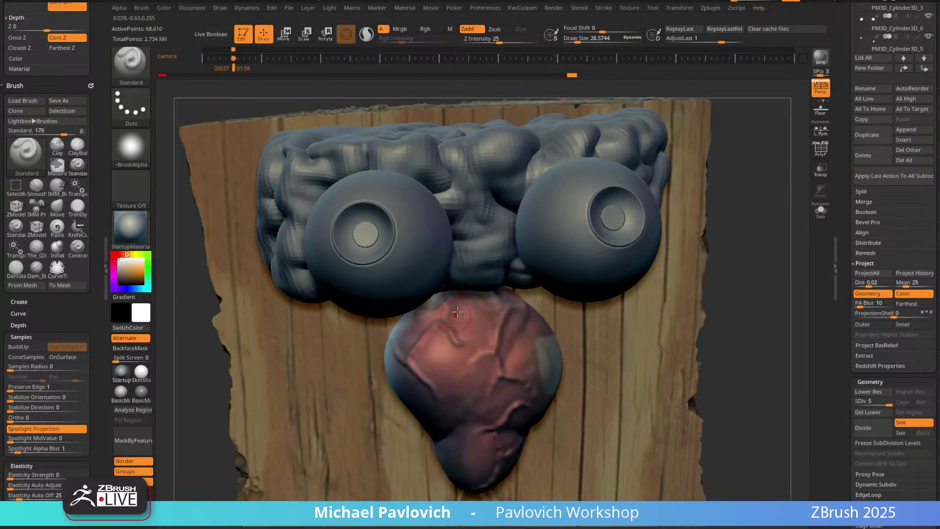
mouse_move(735, 264)
right_down()
mouse_move(707, 198)
mouse_move(722, 213)
mouse_move(750, 211)
right_up()
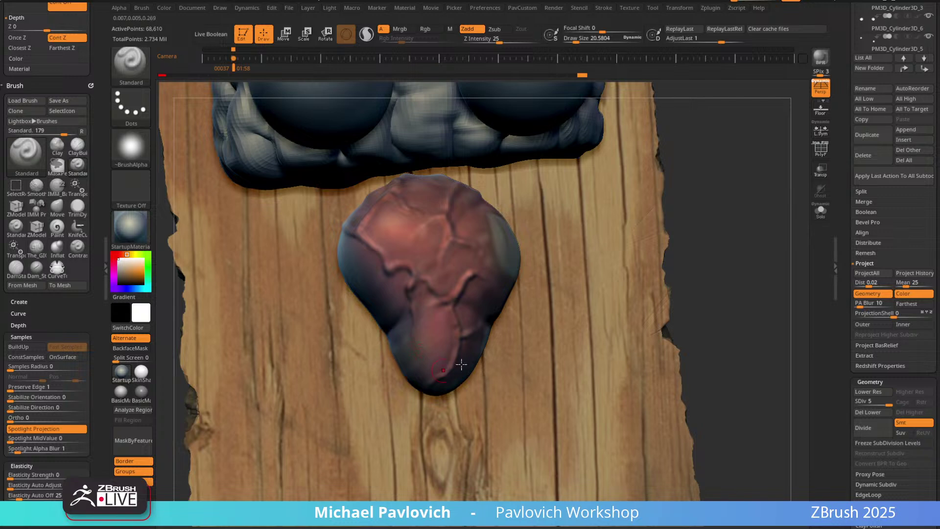
Reduce the draw size to about 17 and add finer branching veins on the heart's lower lobe and sides.
right_drag(462, 364, 416, 342)
key(bracketleft)
key(bracketleft)
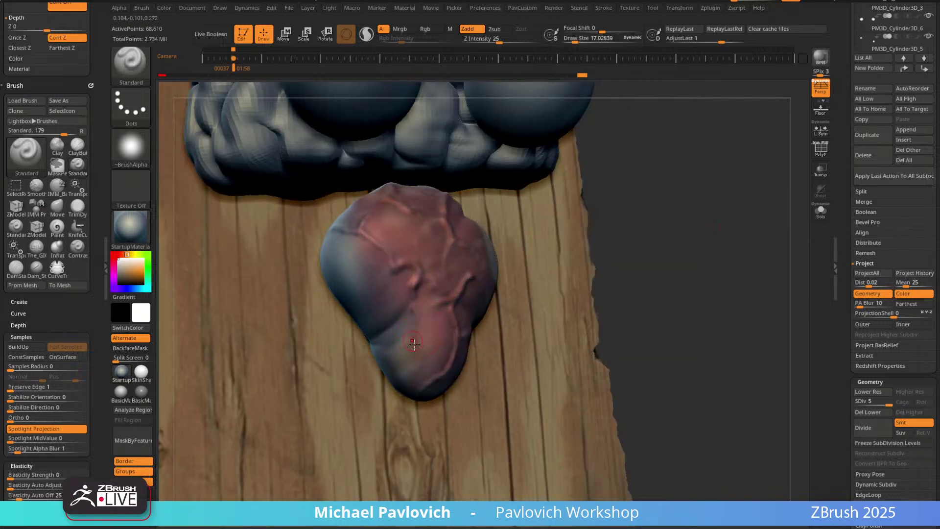
right_drag(712, 246, 476, 199)
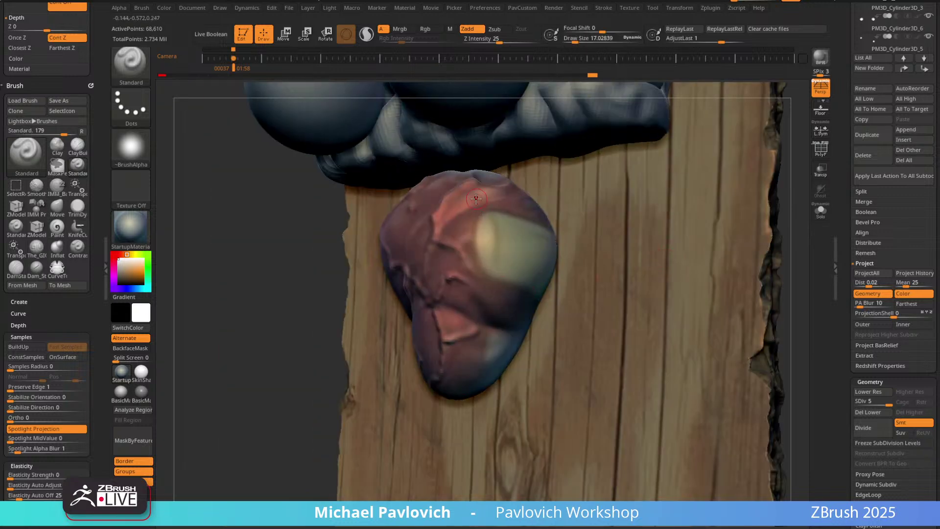
right_drag(301, 274, 465, 301)
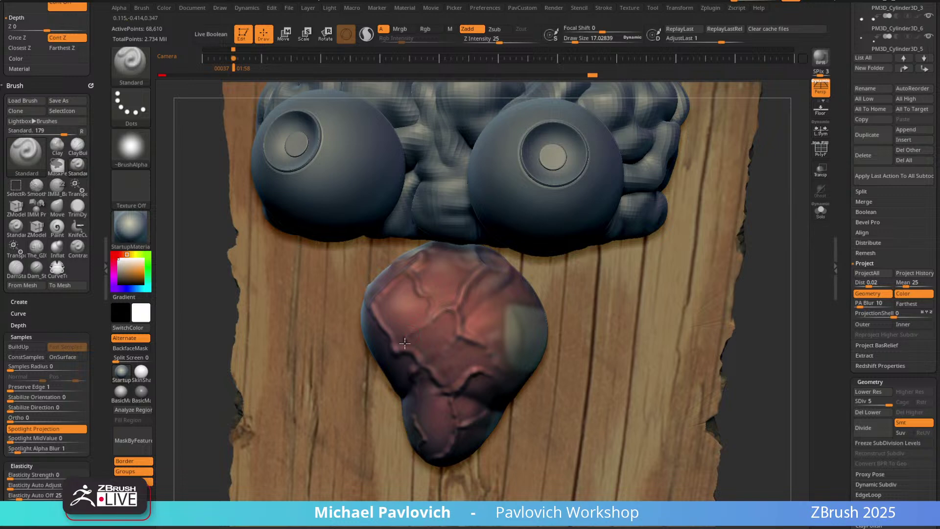
Inspect the veined heart from all sides and turn off its projected colour display.
mouse_move(789, 261)
right_down()
mouse_move(749, 250)
mouse_move(745, 237)
mouse_move(420, 328)
right_up()
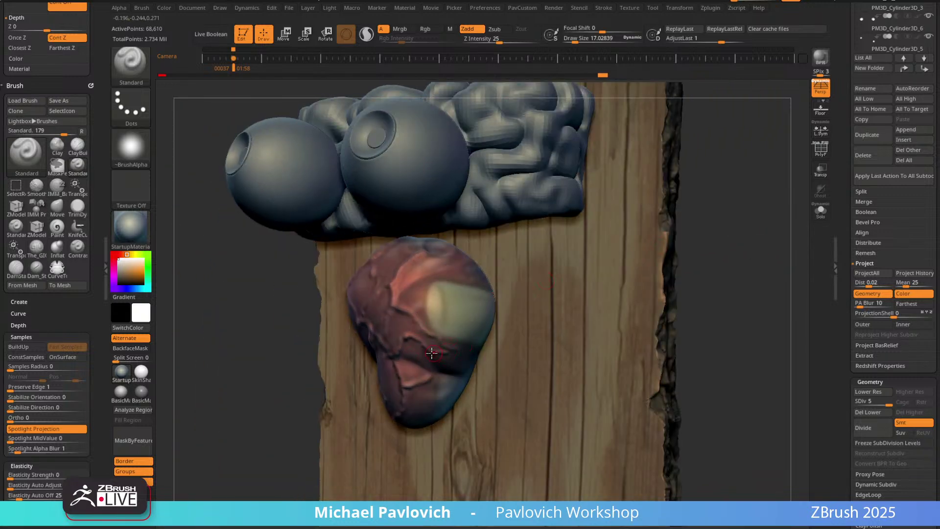
right_drag(309, 416, 380, 328)
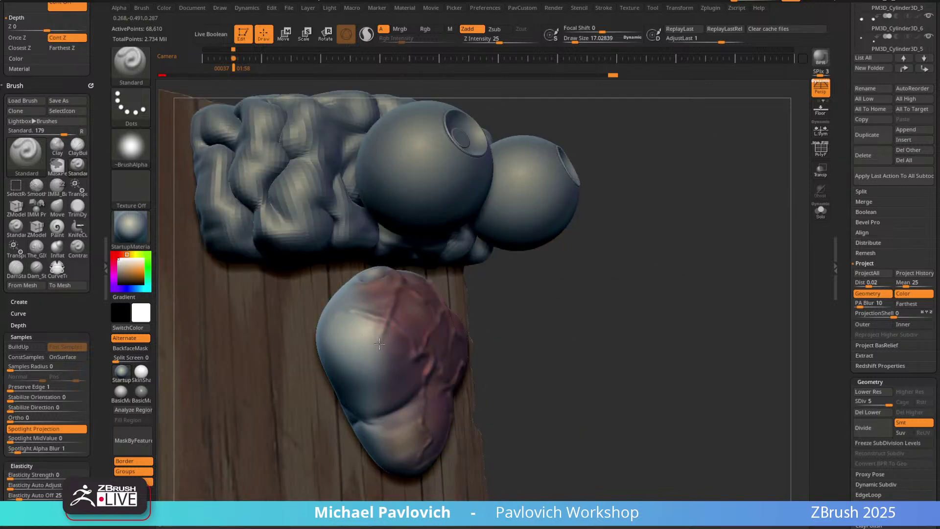
right_drag(372, 397, 674, 228)
mouse_move(455, 315)
right_down()
mouse_move(313, 325)
mouse_move(707, 271)
mouse_move(674, 258)
right_up()
key(s)
drag(674, 258, 664, 258)
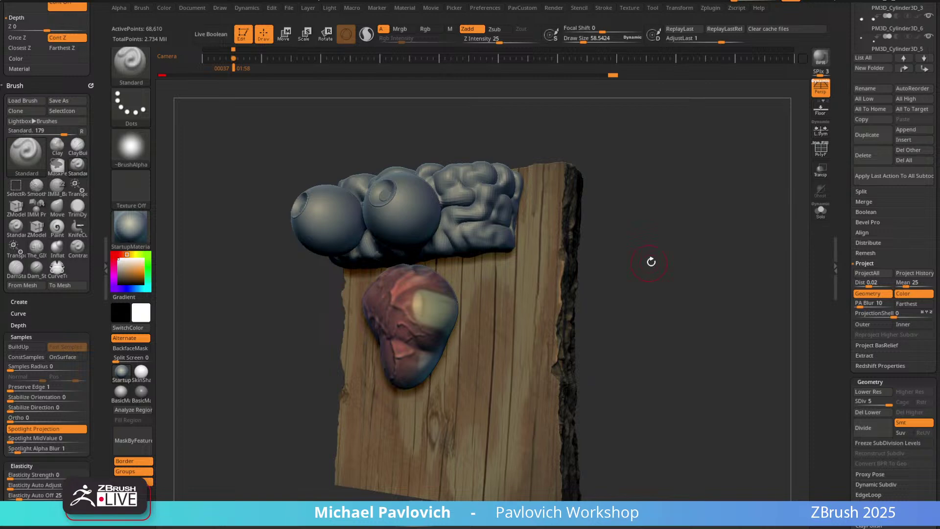
ctrl+right_drag(651, 261, 812, 260)
drag(840, 216, 845, 328)
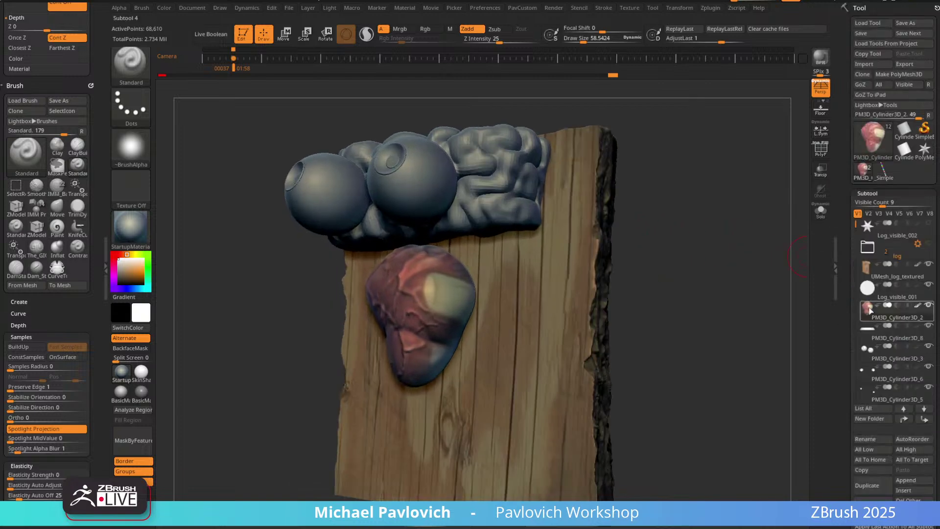
click(916, 305)
right_drag(703, 303, 704, 294)
mouse_move(583, 258)
right_down()
mouse_move(636, 246)
mouse_move(589, 217)
right_up()
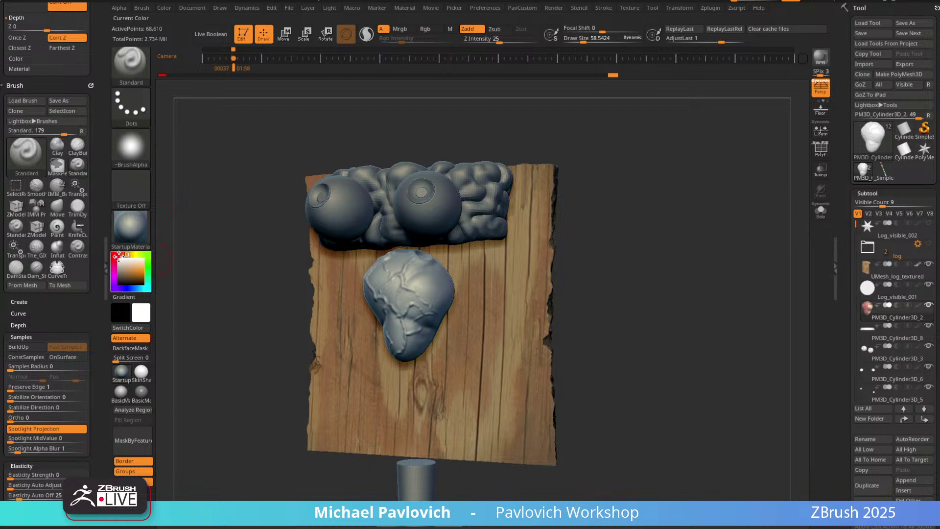
Try a red main colour on the unpainted organs, restore white, and check the heart in isolation.
click(114, 255)
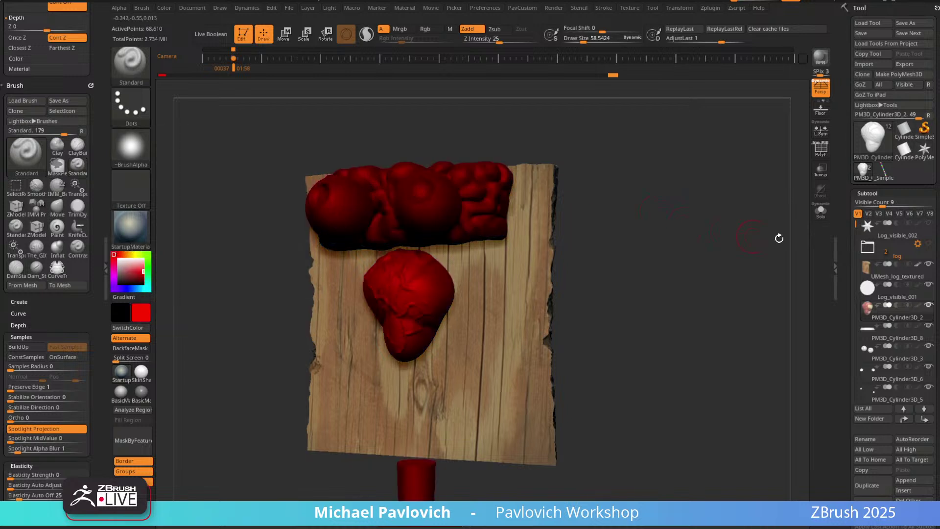
drag(135, 268, 118, 258)
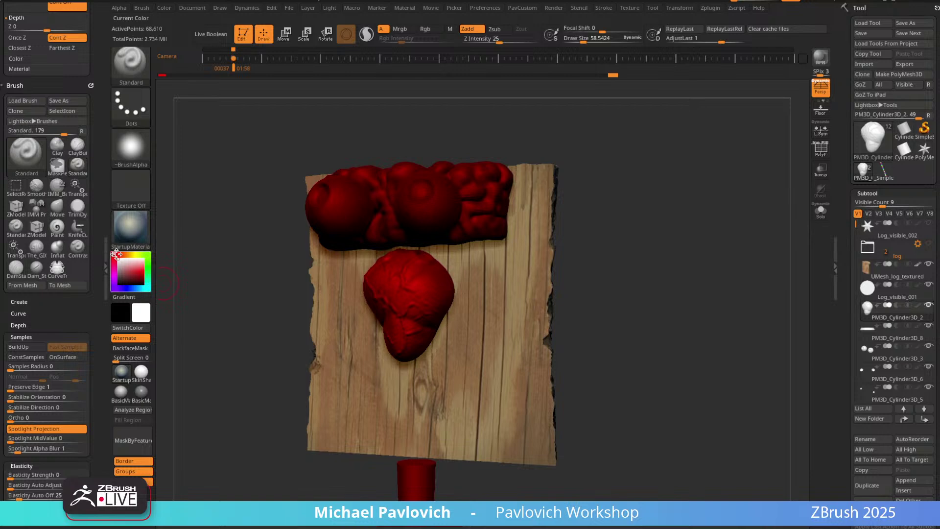
ctrl+right_drag(637, 231, 653, 201)
click(818, 214)
alt+right_drag(679, 168, 681, 222)
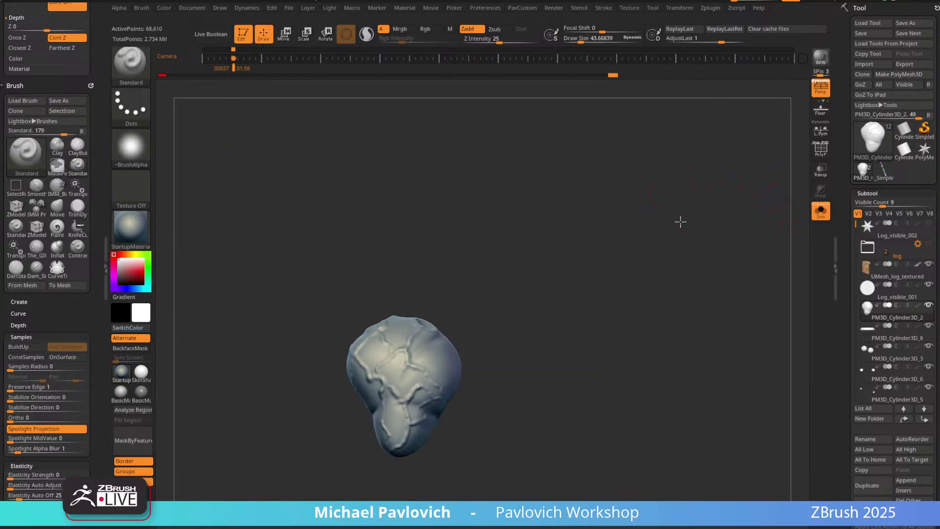
click(821, 211)
Select the Log_visible_002 star subtool and choose the BendCurveDown mesh from the base primitives insert brush.
click(859, 236)
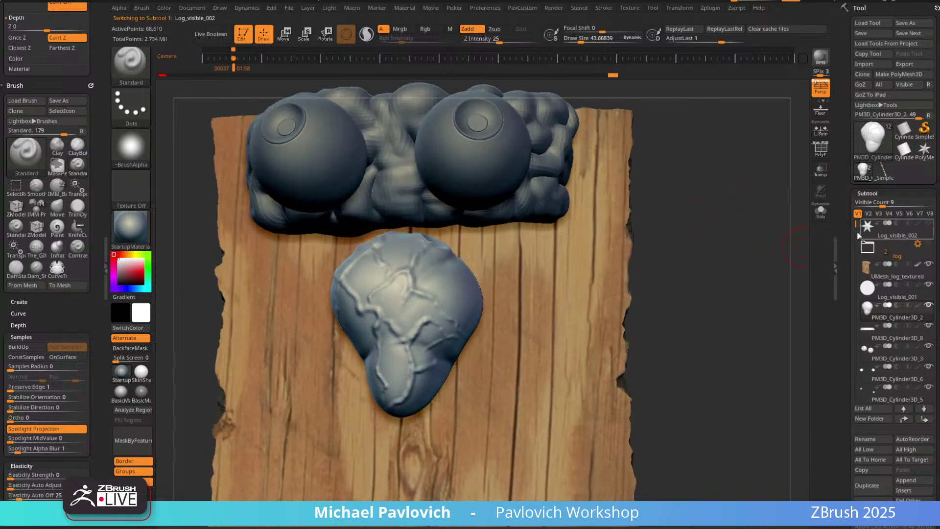
right_drag(713, 196, 711, 253)
key(i)
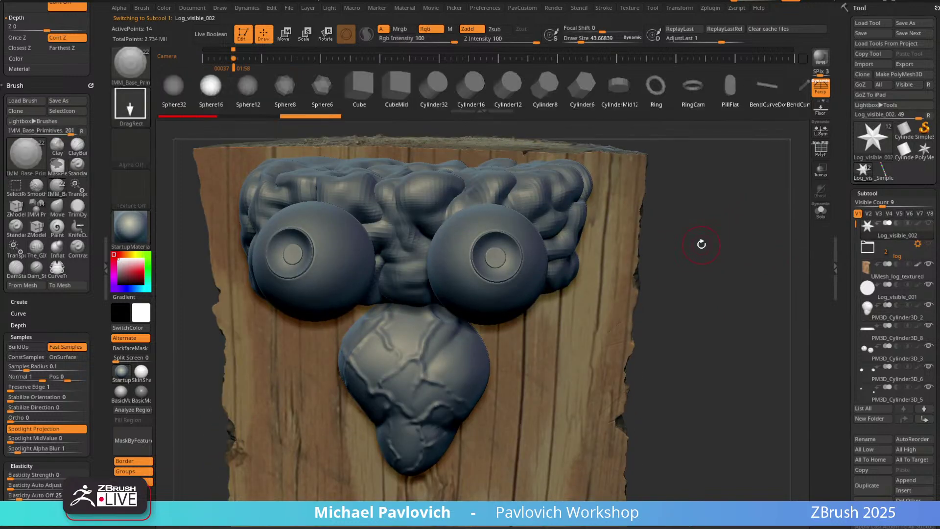
key(m)
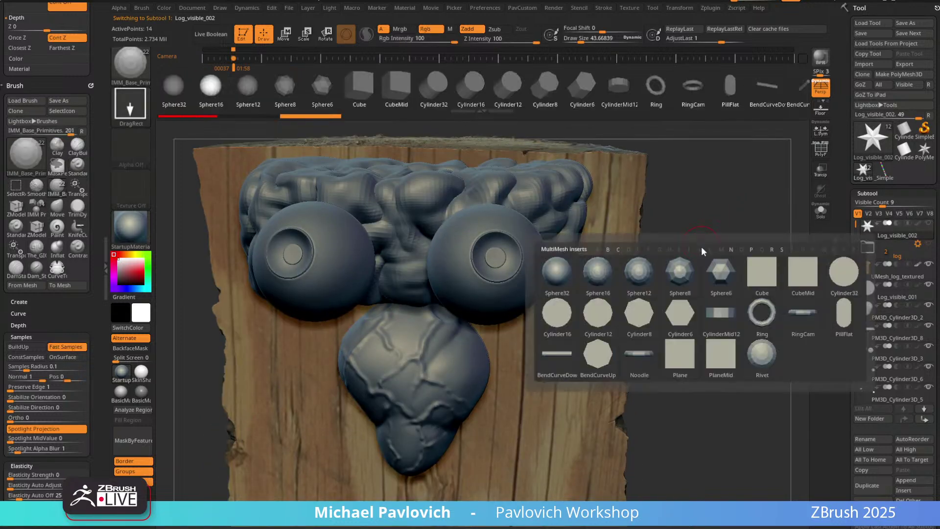
click(558, 354)
click(821, 210)
right_drag(768, 225, 591, 278)
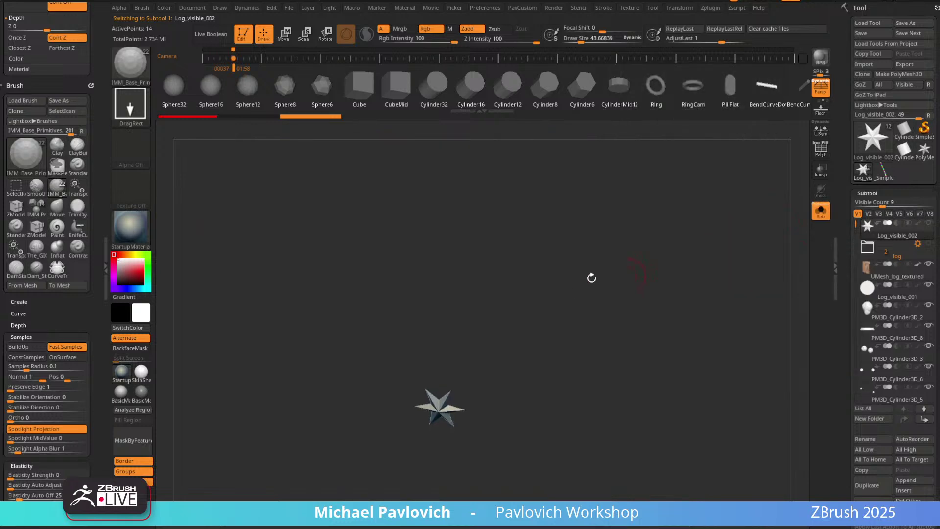
click(822, 214)
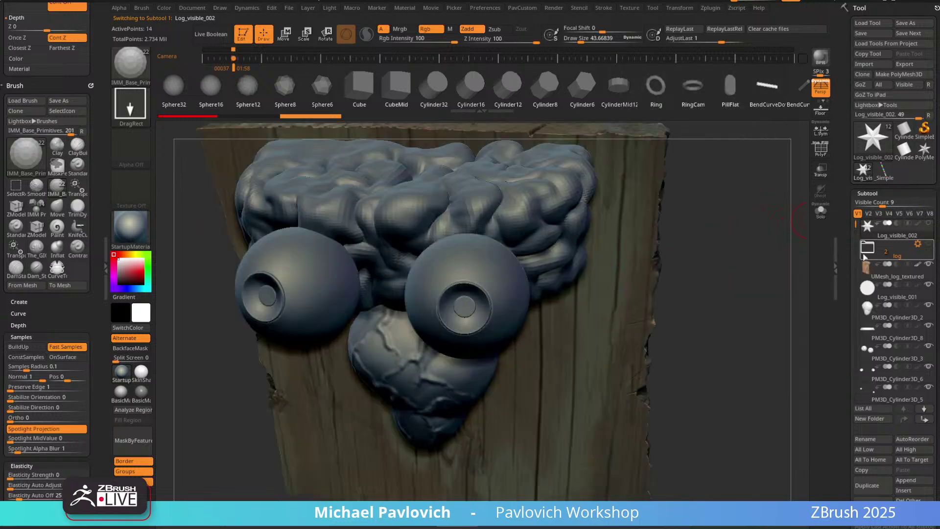
Hide the eyeballs and the brain so the area above the heart is clear.
click(929, 346)
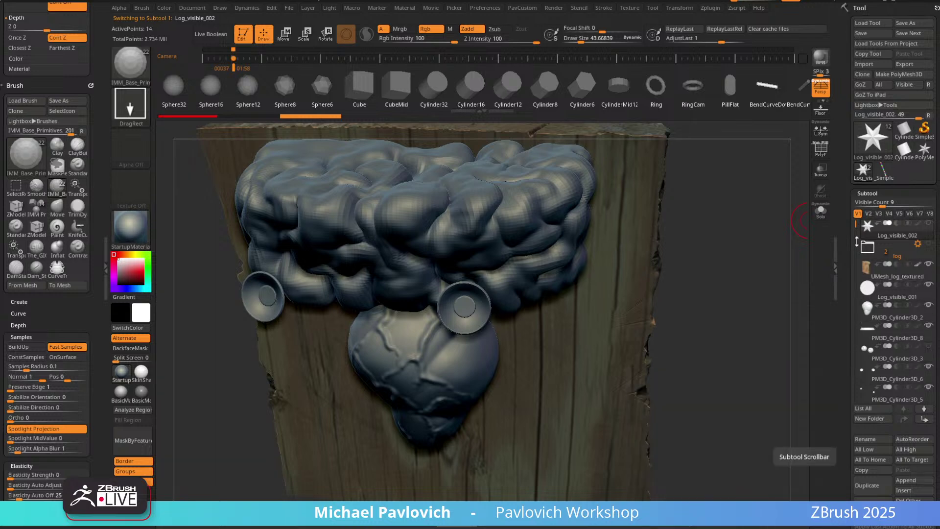
drag(857, 242, 857, 254)
click(929, 387)
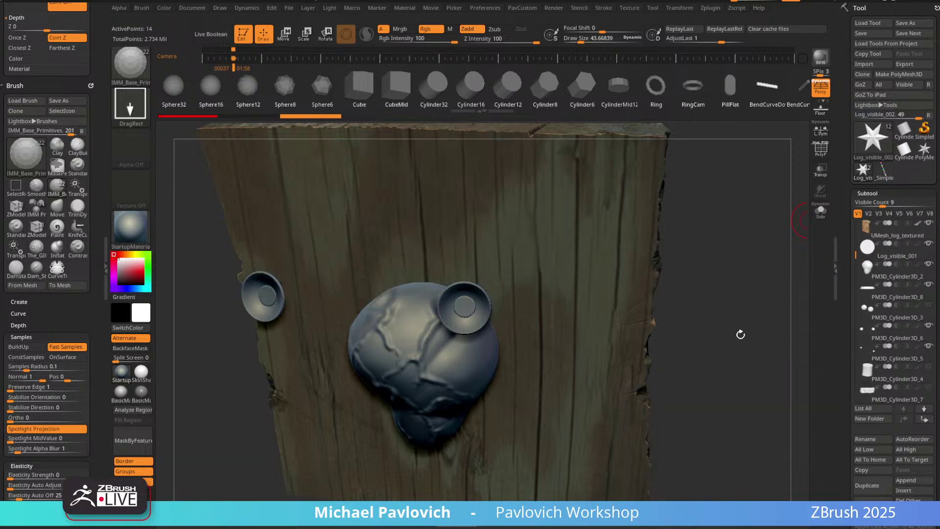
drag(740, 334, 725, 288)
Replace the star with a mirrored pair of straight tubes and angle them outward from the heart's upper surface.
alt+drag(449, 332, 478, 360)
ctrl+drag(728, 275, 721, 276)
drag(449, 333, 485, 359)
drag(754, 255, 724, 208)
key(w)
drag(363, 243, 327, 284)
drag(662, 157, 404, 211)
key(4)
click(648, 301)
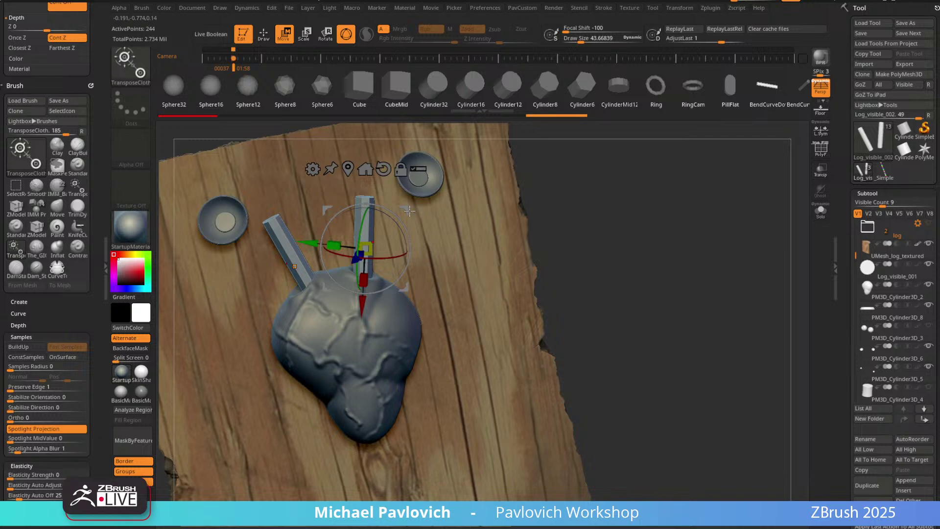
Apply the Bend Curve deformer to the tubes, pulling their upper ends inward and adjusting the lower curve points.
click(312, 170)
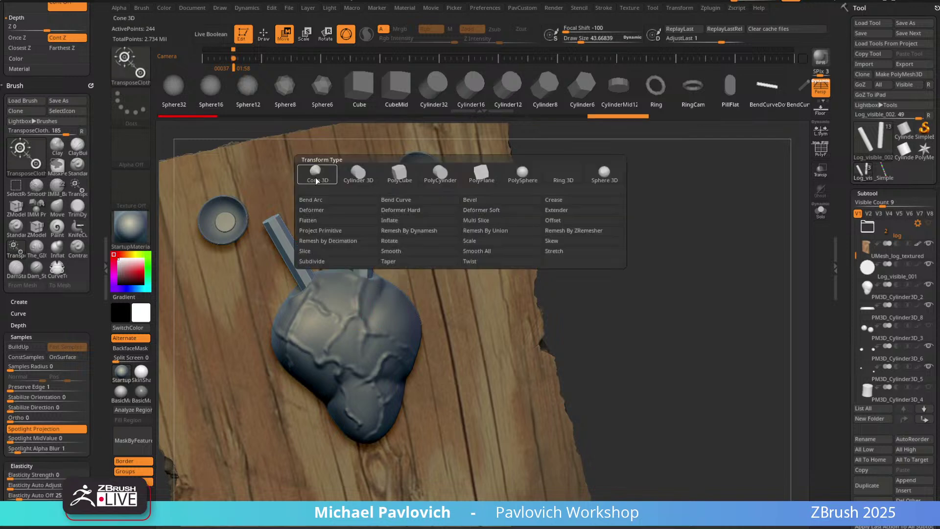
click(443, 199)
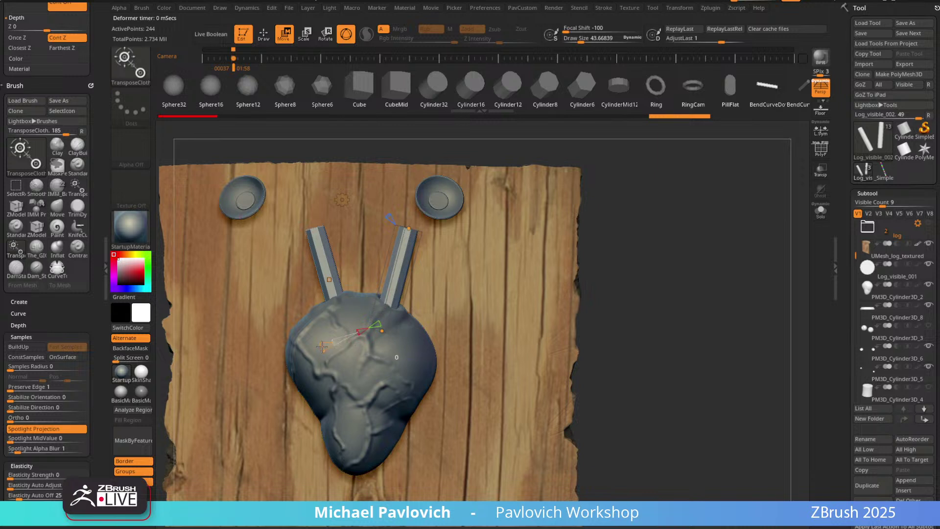
drag(322, 347, 318, 338)
drag(409, 228, 394, 221)
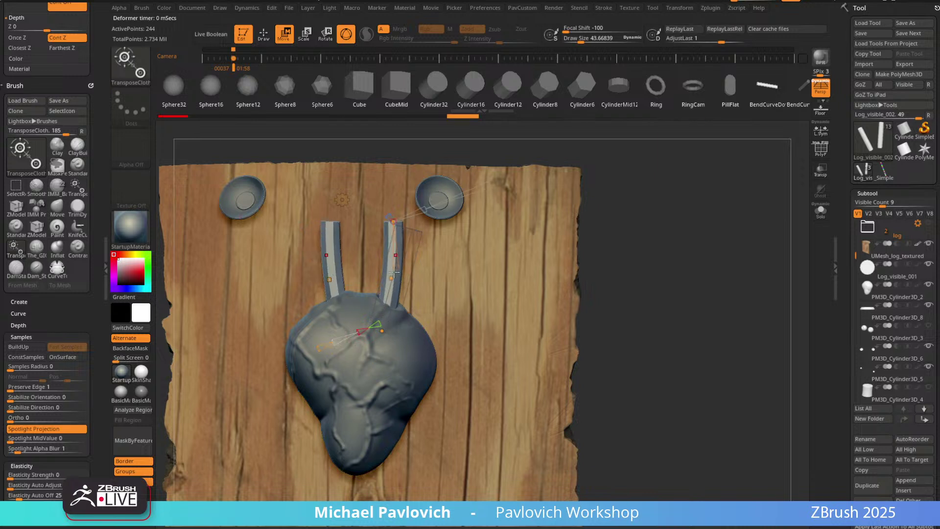
drag(391, 278, 393, 284)
mouse_move(381, 331)
mouse_down()
mouse_move(366, 330)
mouse_move(374, 335)
mouse_up()
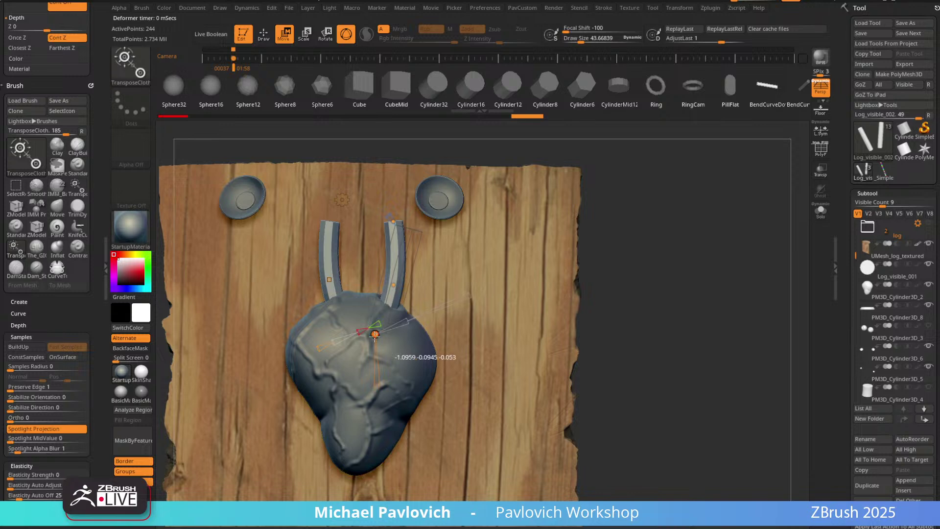
Refine the tubes' bend from the side and front by shifting the upper end and rescaling and twisting the curve points.
drag(657, 218, 600, 211)
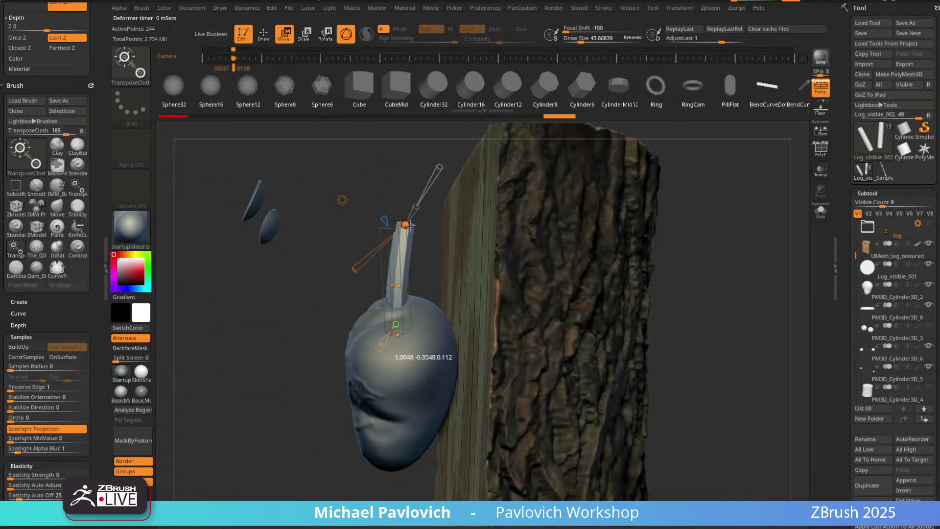
drag(410, 225, 402, 225)
drag(357, 270, 435, 283)
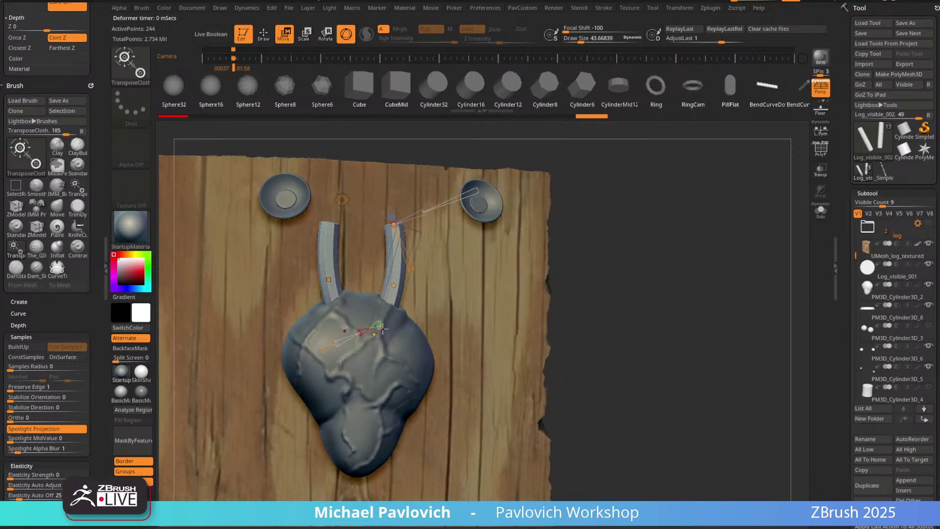
mouse_move(402, 322)
mouse_down()
mouse_move(392, 327)
mouse_move(412, 321)
mouse_up()
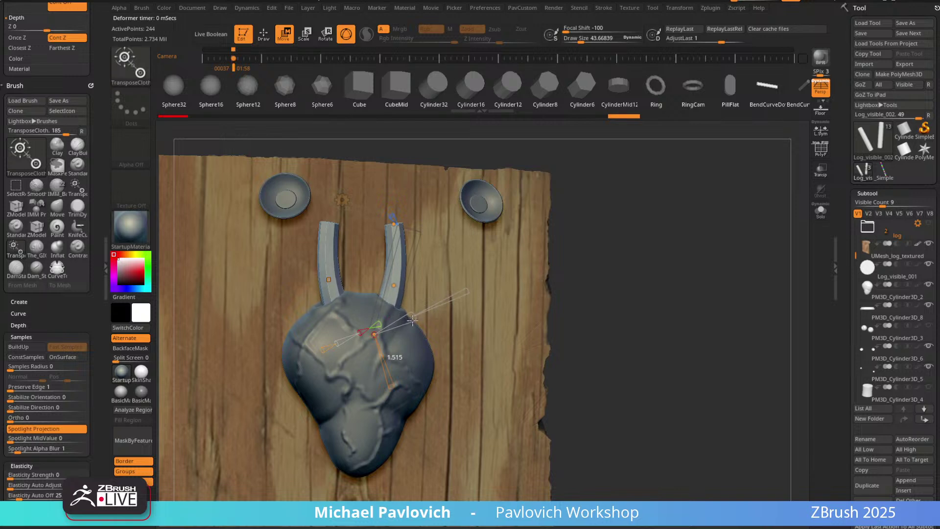
drag(625, 224, 582, 224)
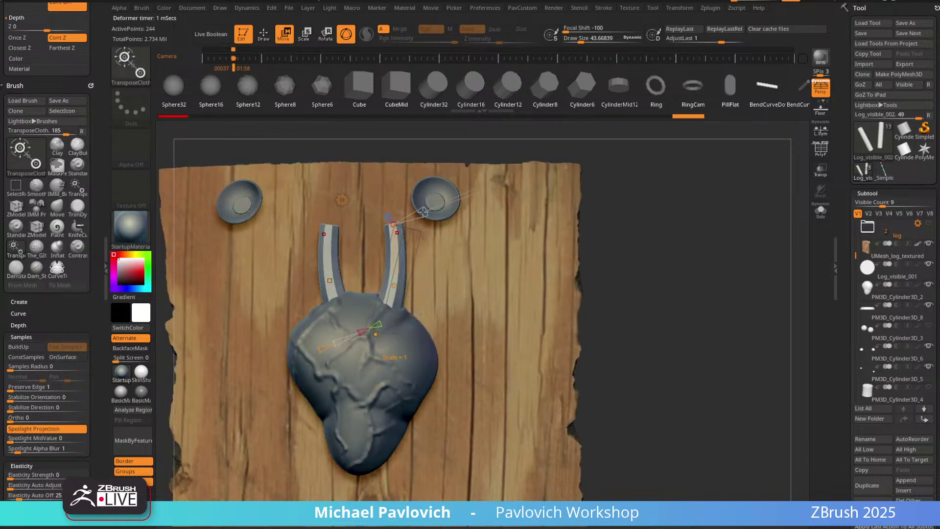
mouse_move(423, 212)
mouse_down()
mouse_move(406, 219)
mouse_move(425, 212)
mouse_up()
drag(591, 211, 647, 209)
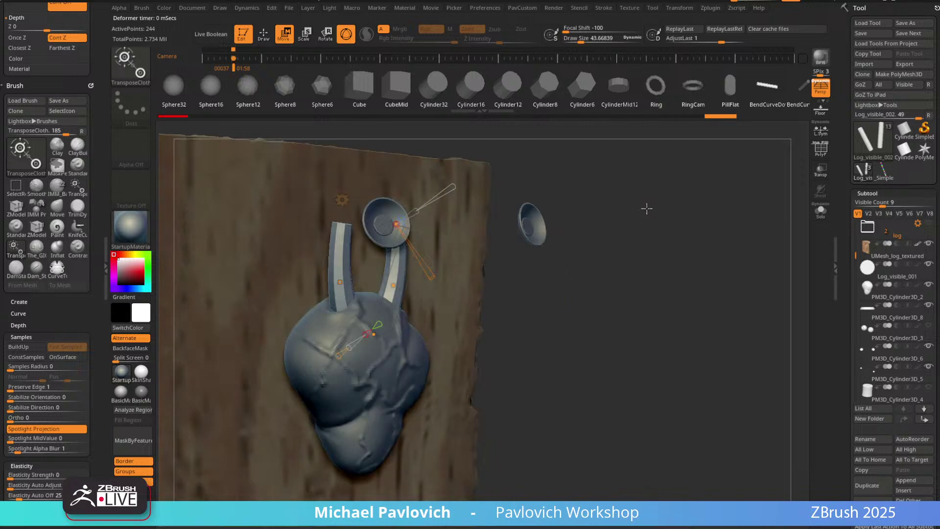
drag(504, 230, 413, 261)
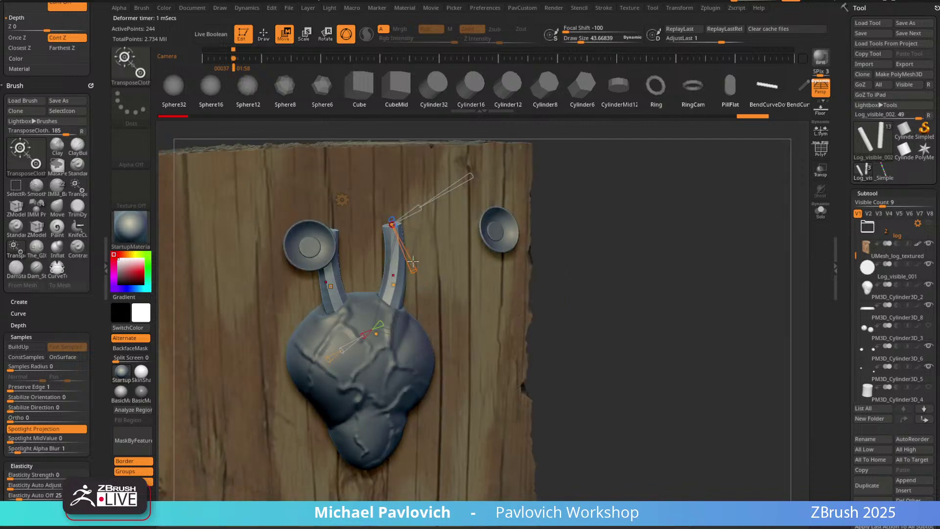
Finish the bend, smooth the two tubes with dynamic subdivision and convert the smoothing to real geometry.
key(q)
mouse_move(706, 211)
mouse_down()
mouse_move(598, 199)
mouse_move(619, 188)
mouse_move(691, 208)
mouse_move(660, 196)
mouse_move(664, 175)
mouse_move(669, 183)
mouse_up()
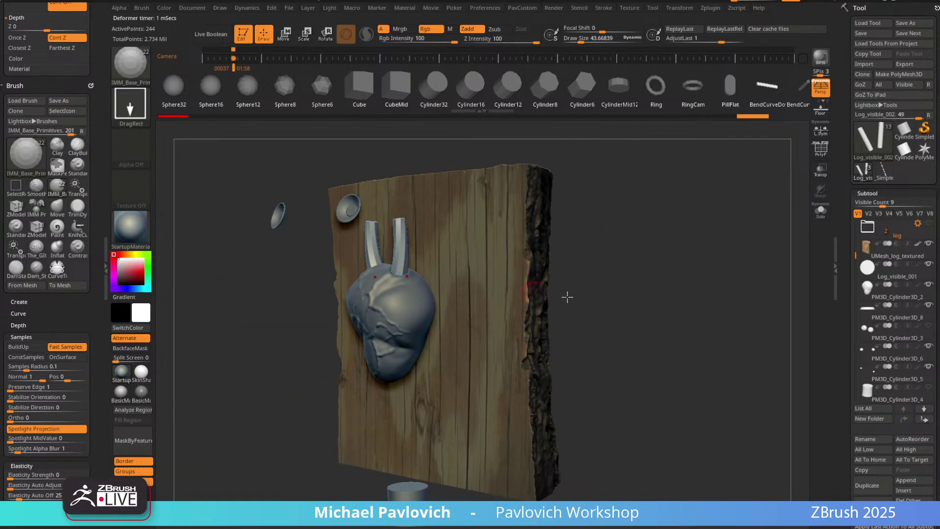
drag(645, 219, 652, 217)
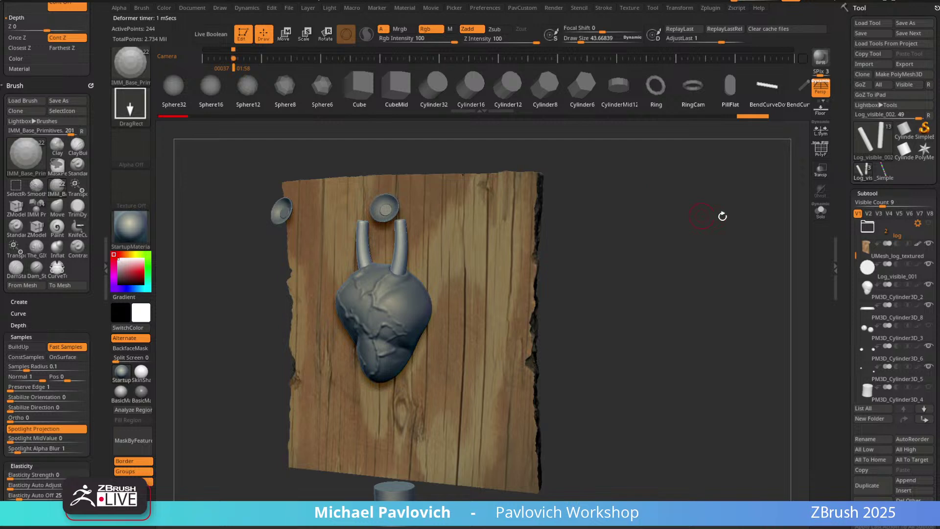
drag(720, 254, 743, 239)
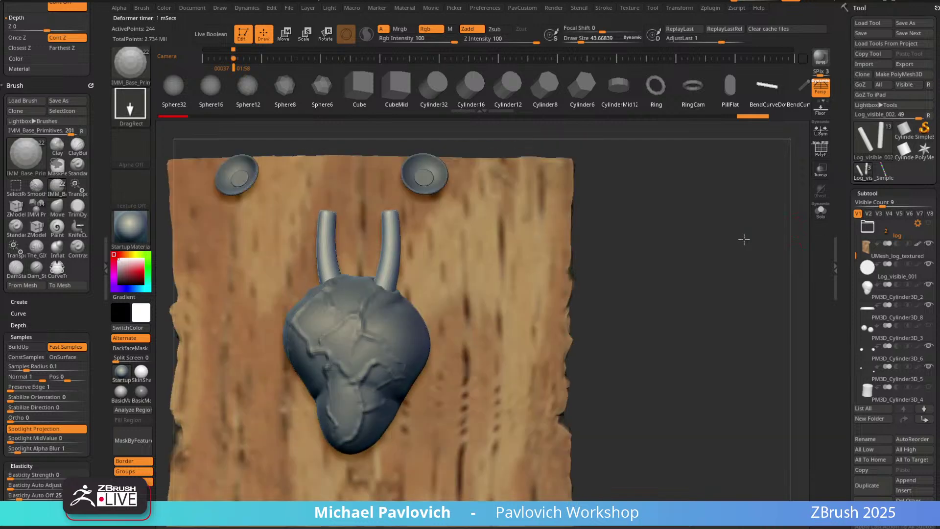
key(grave)
click(723, 370)
ctrl+right_drag(659, 170, 723, 224)
click(821, 210)
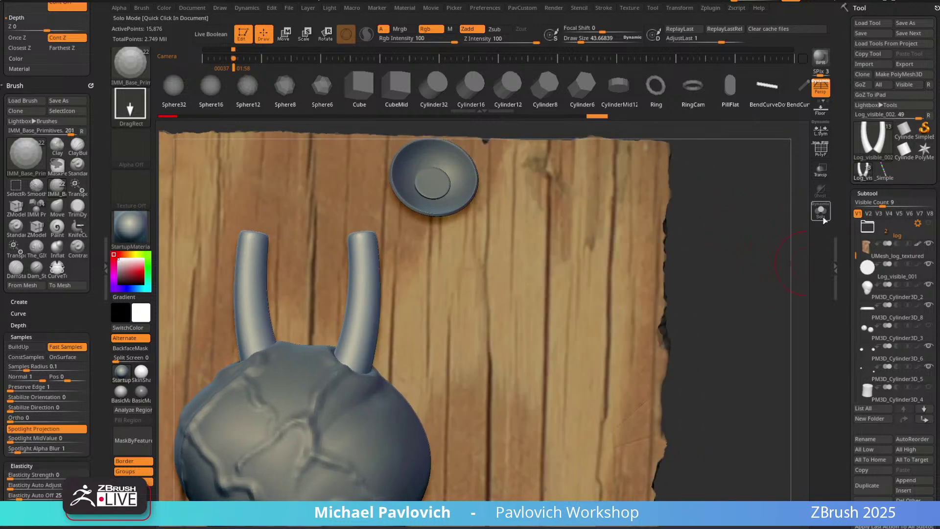
click(821, 211)
alt+drag(728, 208, 782, 235)
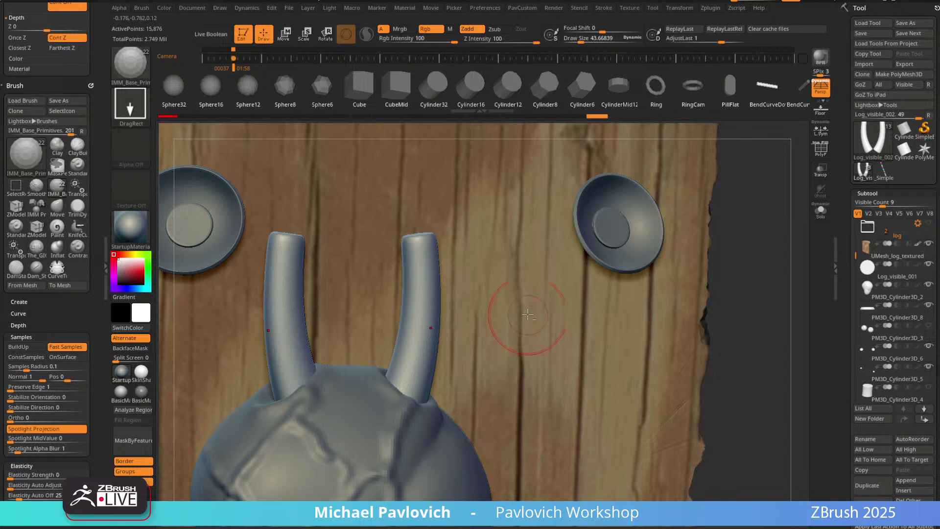
Carve shallow horizontal rings up the front of both tubes with the The_GIO_soft_forms brush at intensity 5.
key(b)
key(d)
key(s)
right_drag(529, 320, 436, 343)
key(b)
key(t)
key(g)
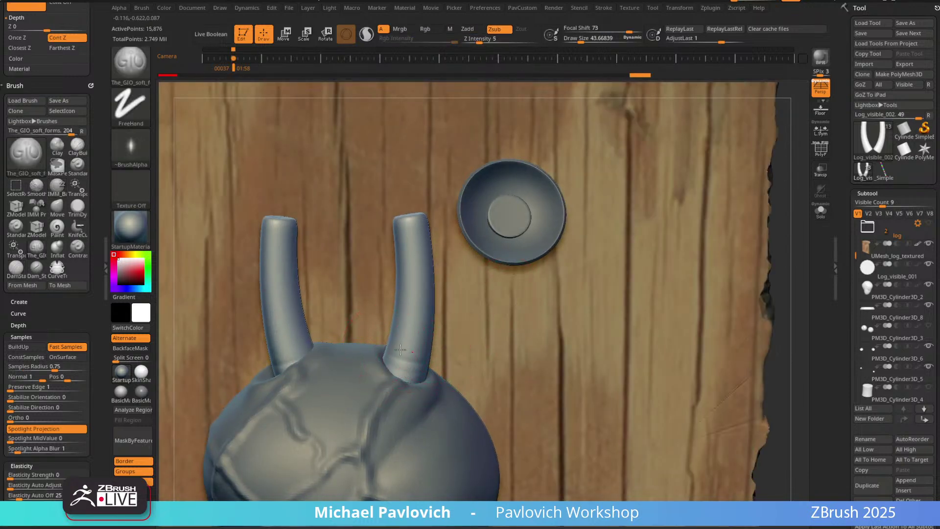
drag(436, 306, 394, 307)
mouse_move(384, 232)
alt+right_down()
mouse_move(426, 311)
mouse_move(414, 292)
mouse_move(456, 286)
alt+right_up()
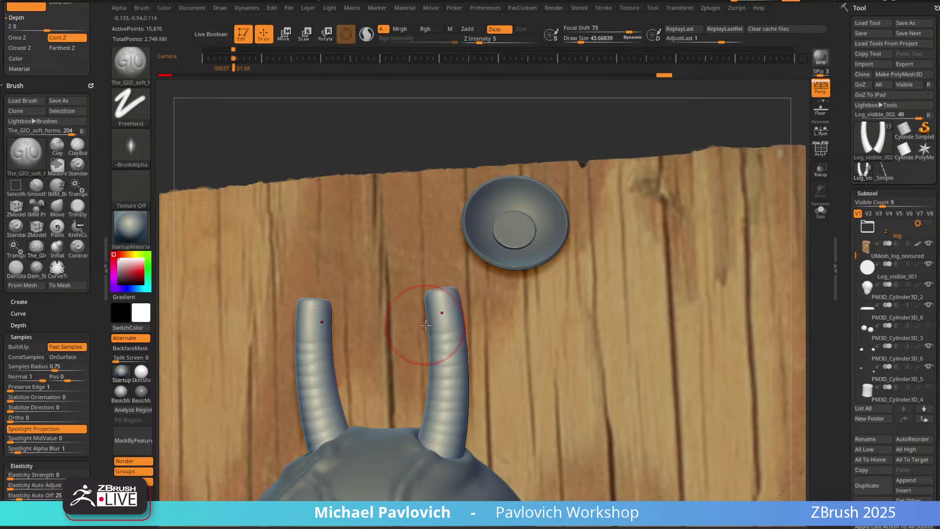
Isolate the tubes and continue the shallow rings around their remaining sides up to the open ends.
click(821, 211)
mouse_move(728, 252)
right_down()
mouse_move(630, 260)
mouse_move(473, 374)
mouse_move(401, 395)
mouse_move(426, 323)
mouse_move(451, 363)
mouse_move(397, 340)
mouse_move(398, 366)
mouse_move(476, 321)
right_up()
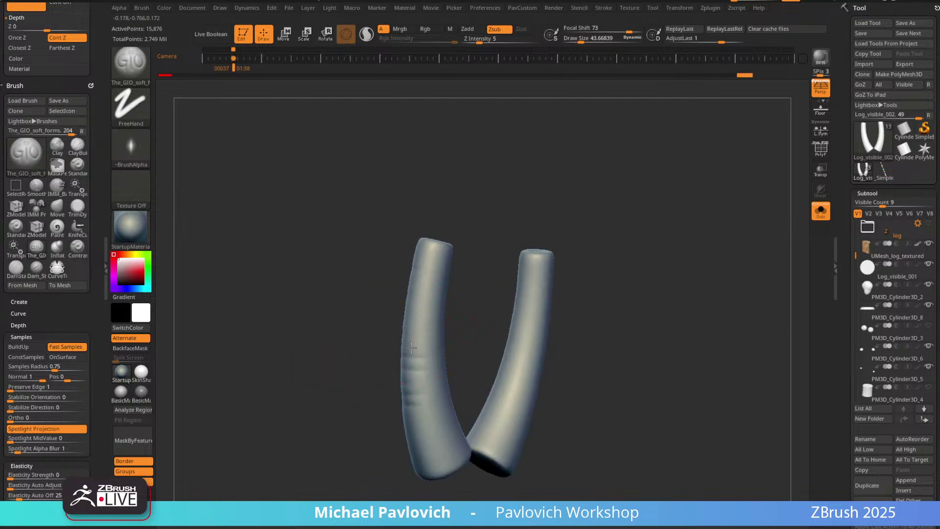
right_drag(411, 347, 416, 337)
mouse_move(497, 309)
mouse_down()
mouse_move(508, 333)
mouse_move(480, 369)
mouse_move(480, 338)
mouse_move(425, 311)
mouse_up()
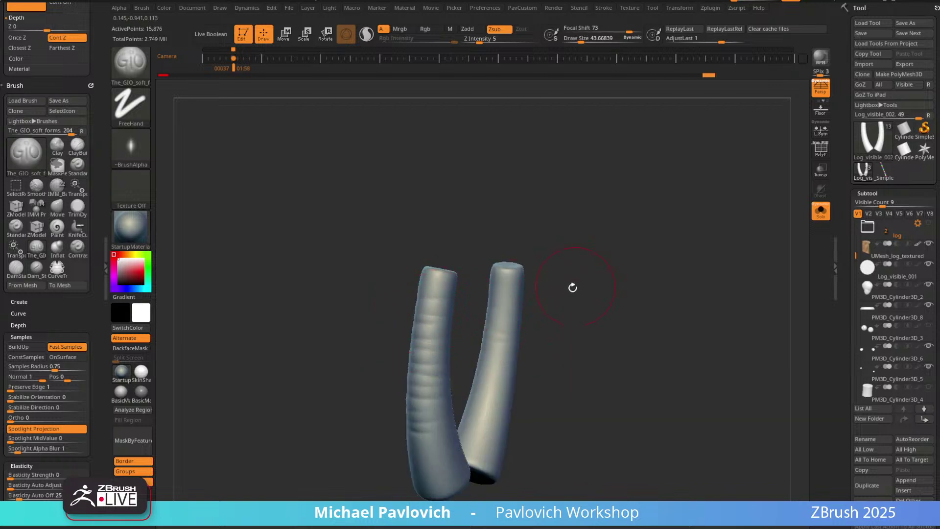
Carve the remaining shallow rings across both tubes and deepen the last carving with AdjustLast at 1.8.
drag(572, 287, 449, 306)
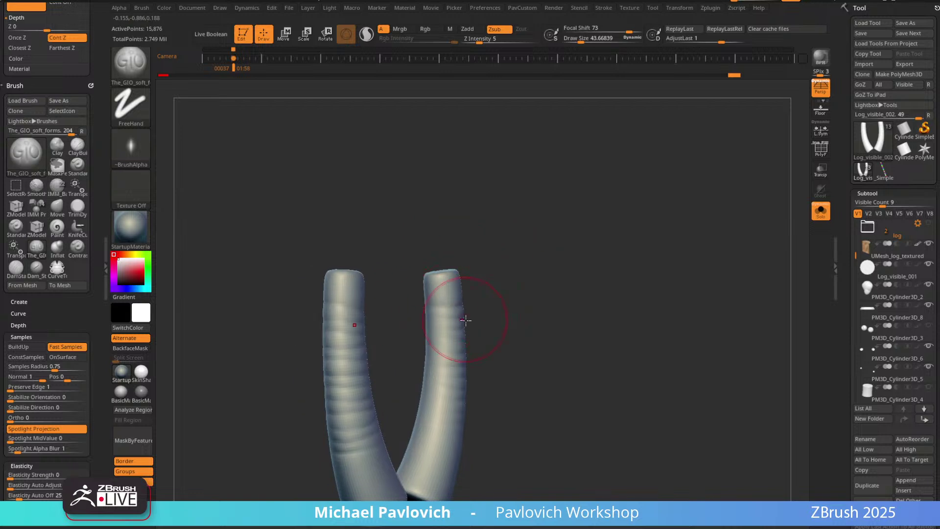
drag(397, 342, 457, 327)
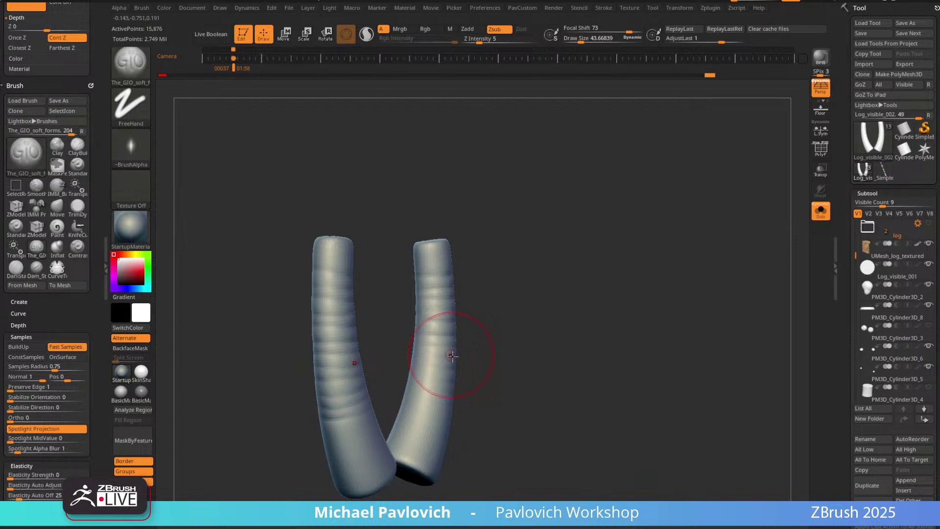
drag(475, 325, 551, 308)
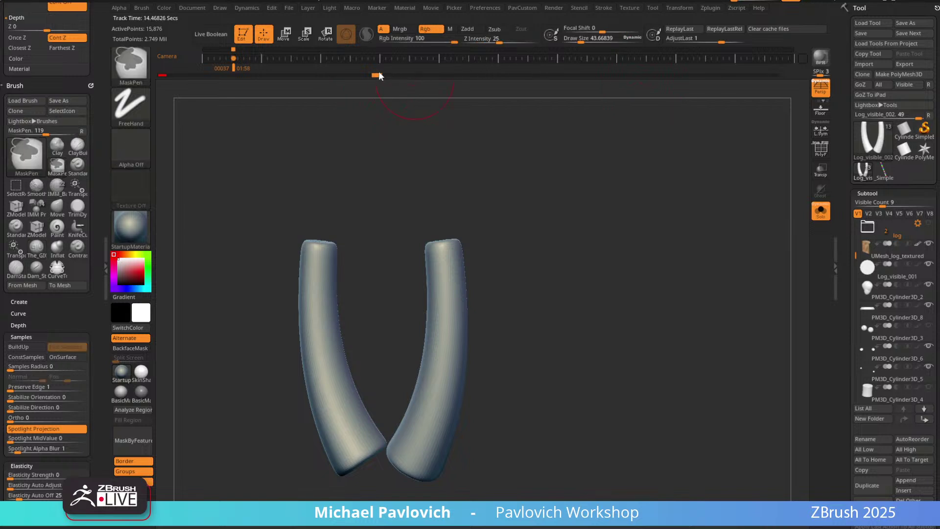
click(771, 75)
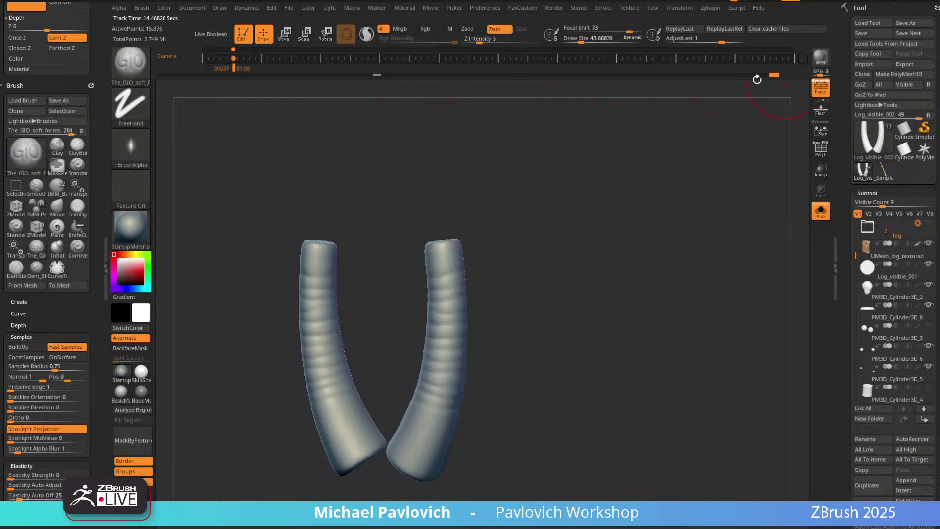
drag(708, 40, 728, 43)
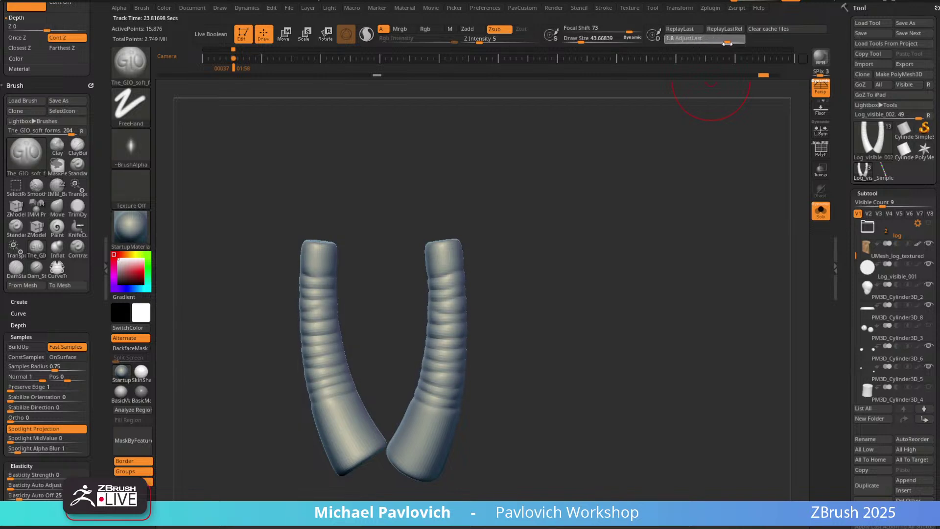
Show the full model again and make the stand's base the active subtool.
click(821, 210)
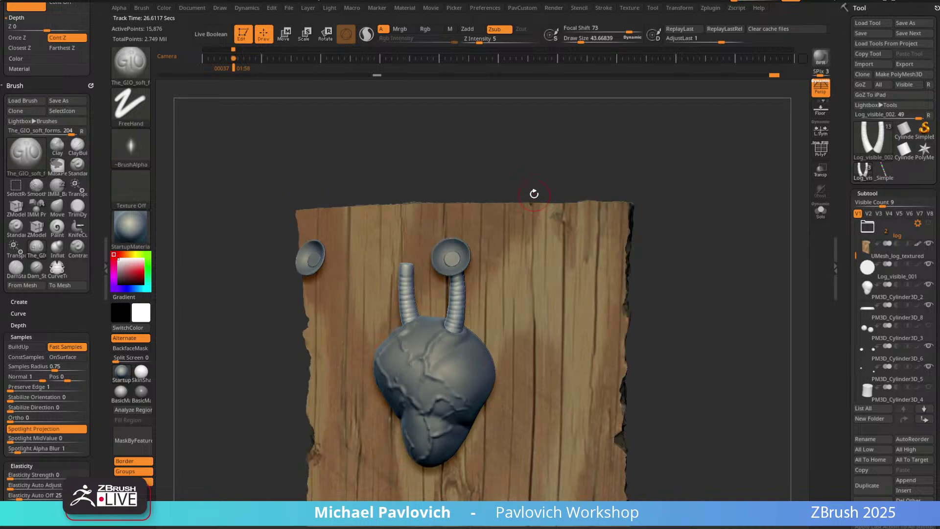
mouse_move(693, 167)
mouse_down()
mouse_move(689, 208)
mouse_move(691, 195)
mouse_up()
key(b)
key(s)
key(t)
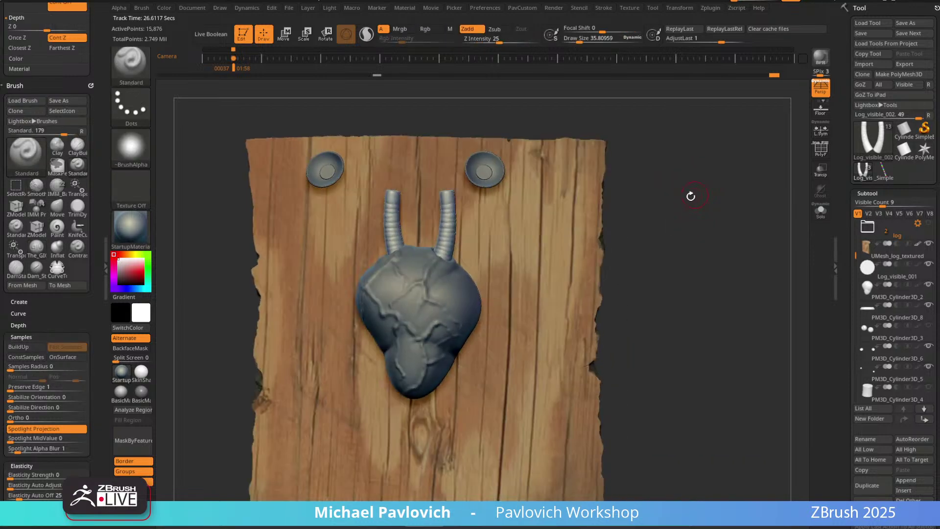
ctrl+right_drag(691, 196, 693, 215)
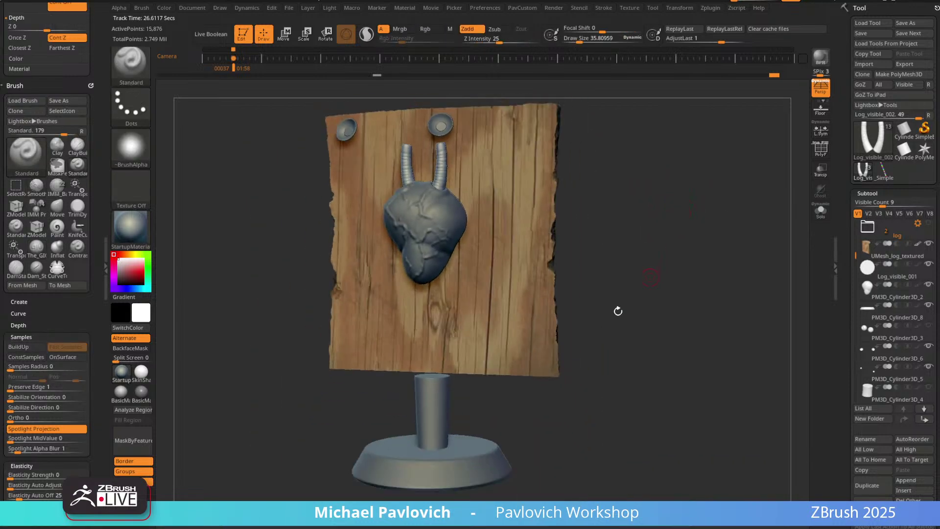
alt+click(434, 407)
alt+click(473, 459)
alt+drag(654, 234, 660, 274)
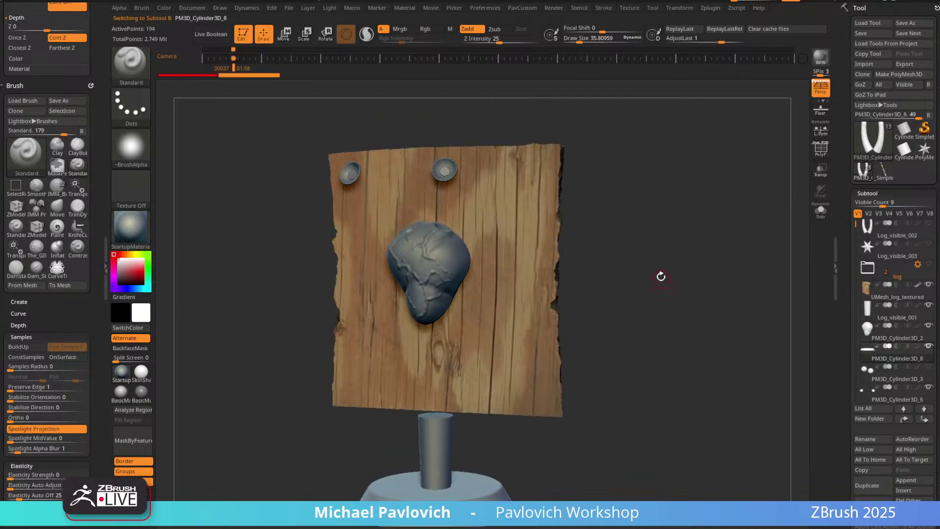
Insert a mirrored pair of spheres beside the heart with the IMM_Base_Primitives brush and split them into their own subtool.
key(b)
key(i)
key(b)
key(m)
click(505, 306)
drag(488, 278, 488, 304)
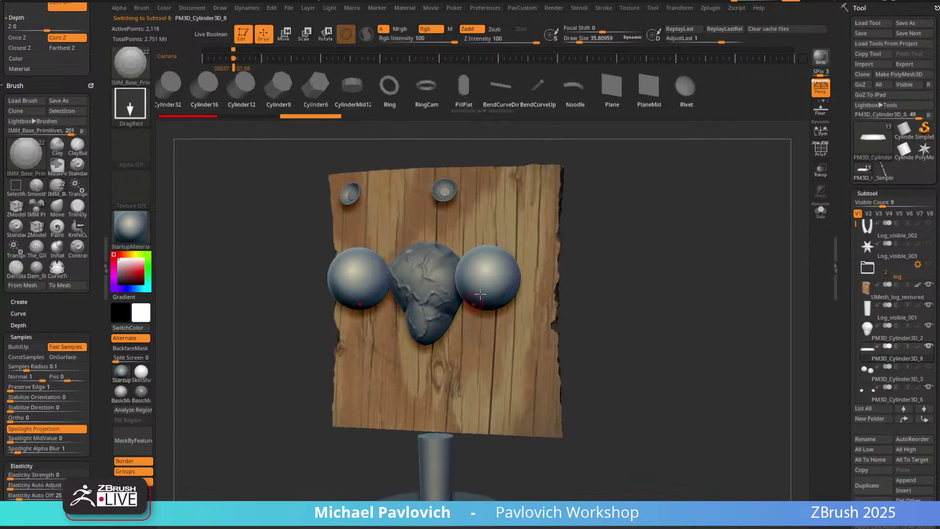
key(2)
click(688, 300)
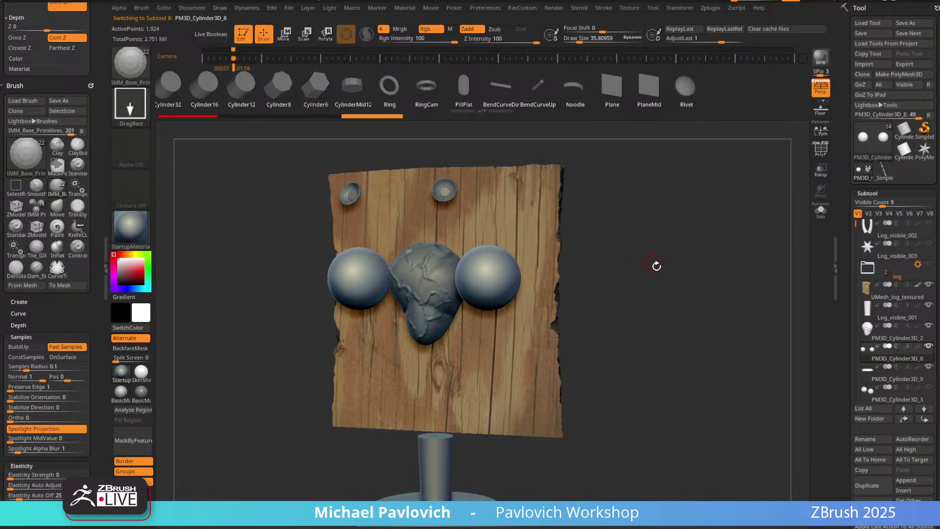
Stretch the spheres into upright ovals with TransposeClassic, and tilt and place them over the blue lungs in the reference overlay.
drag(656, 266, 554, 252)
key(w)
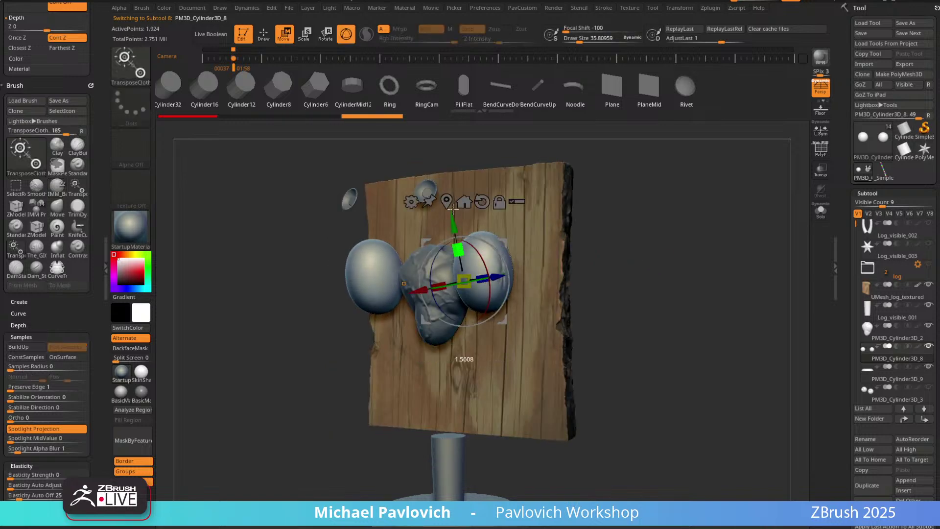
key(b)
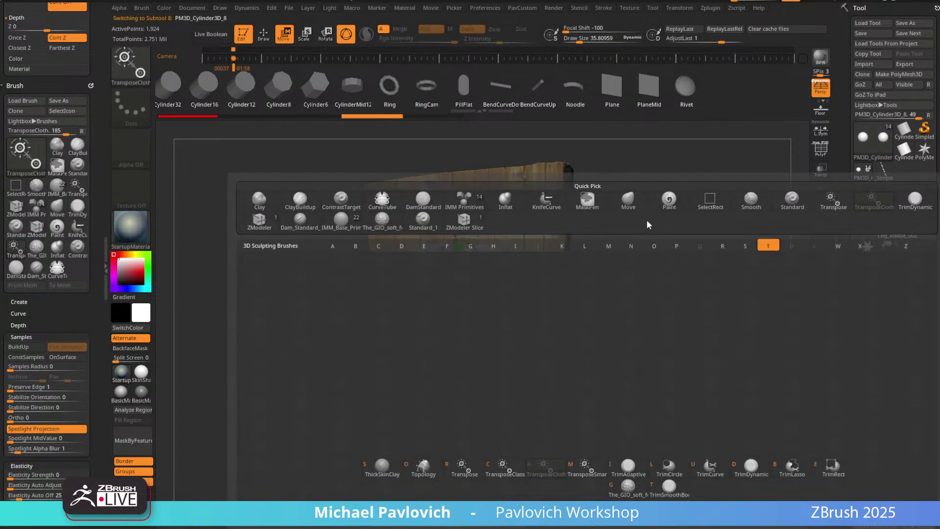
key(c)
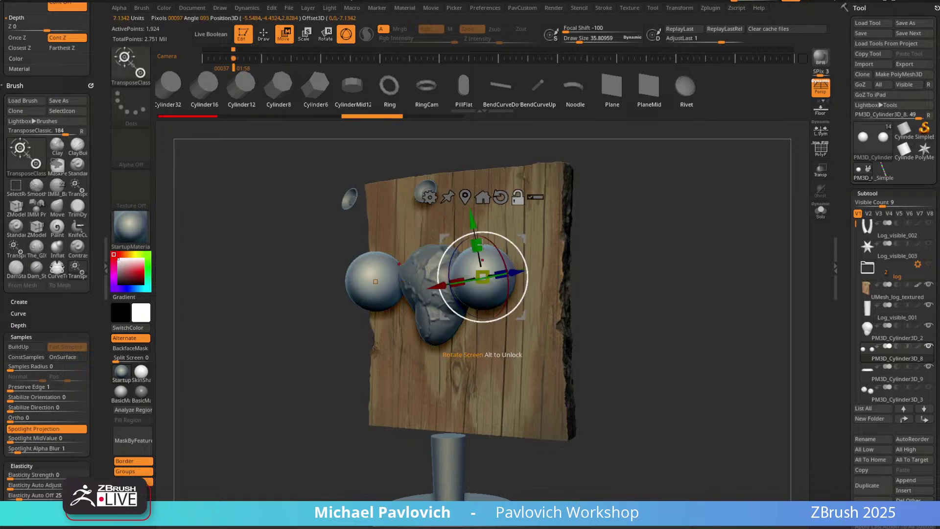
drag(482, 245, 479, 226)
key(shift+z)
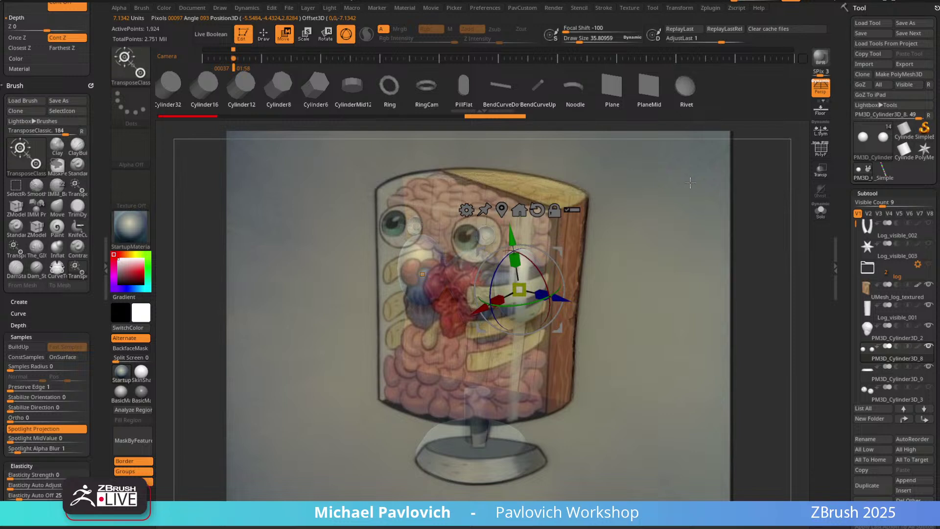
drag(559, 297, 551, 295)
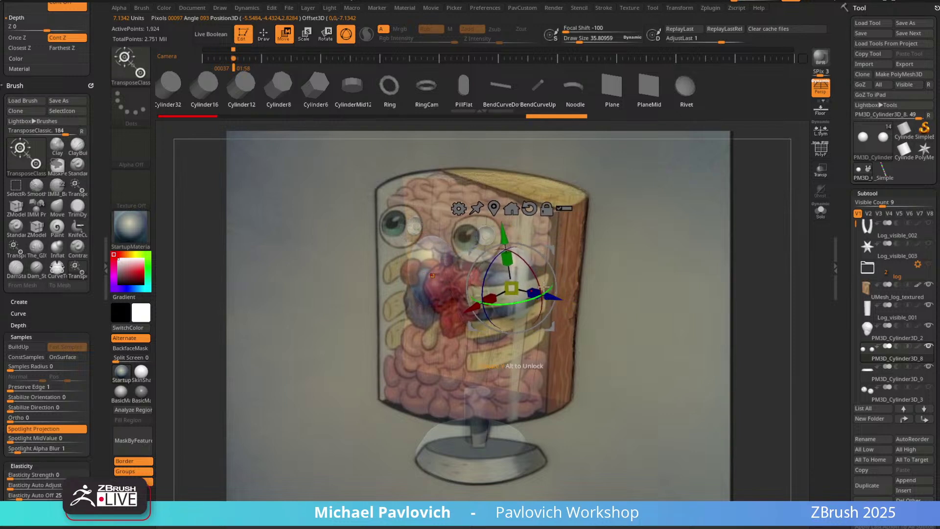
drag(490, 259, 513, 245)
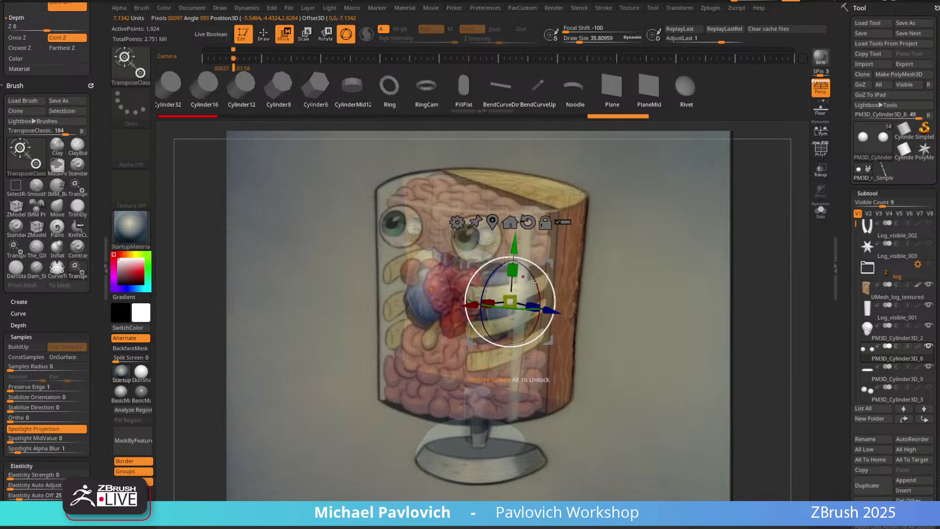
drag(530, 302, 519, 295)
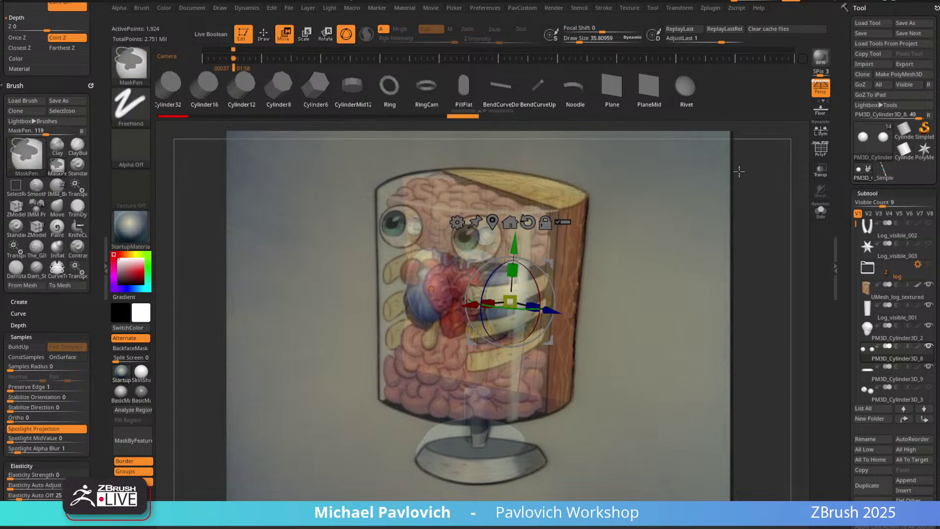
Turn on local symmetry and fine-tune the size and position of the two ovals against the reference overlay.
click(827, 133)
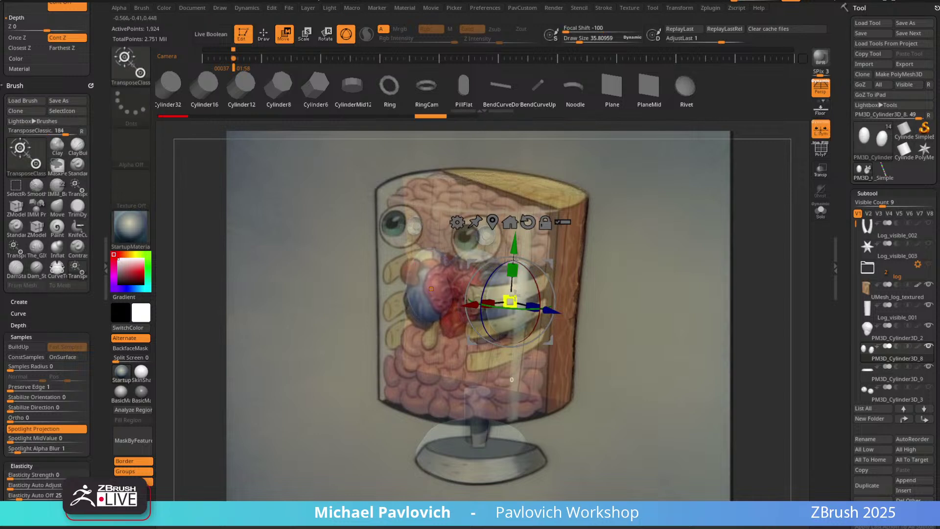
drag(514, 296, 542, 309)
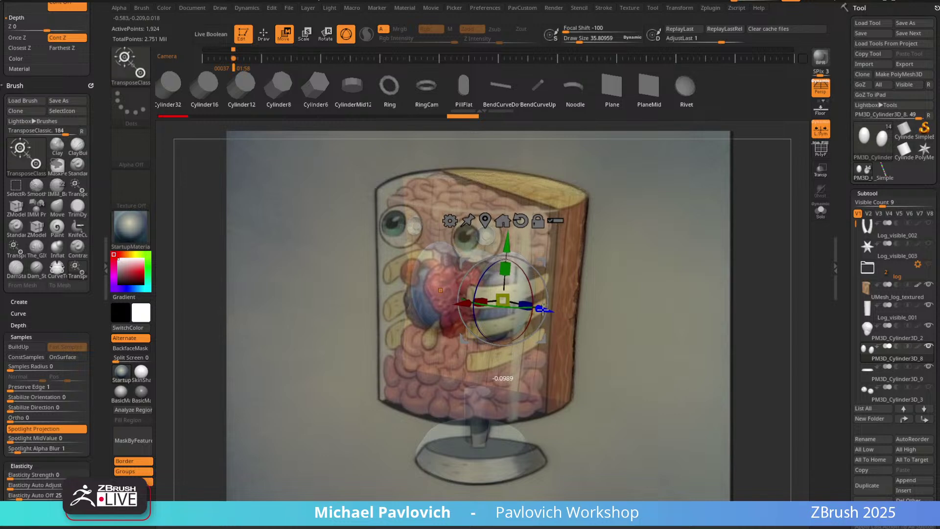
drag(507, 247, 506, 249)
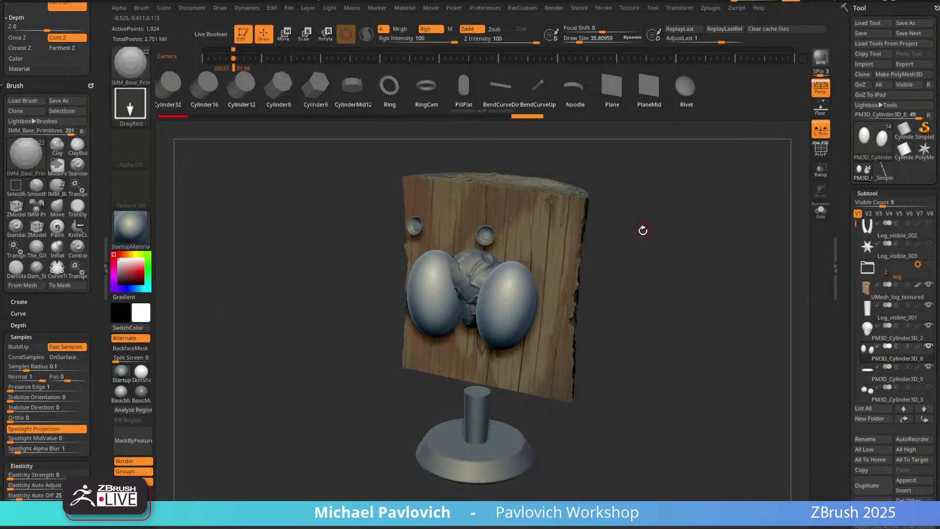
ctrl+right_drag(639, 218, 594, 241)
key(w)
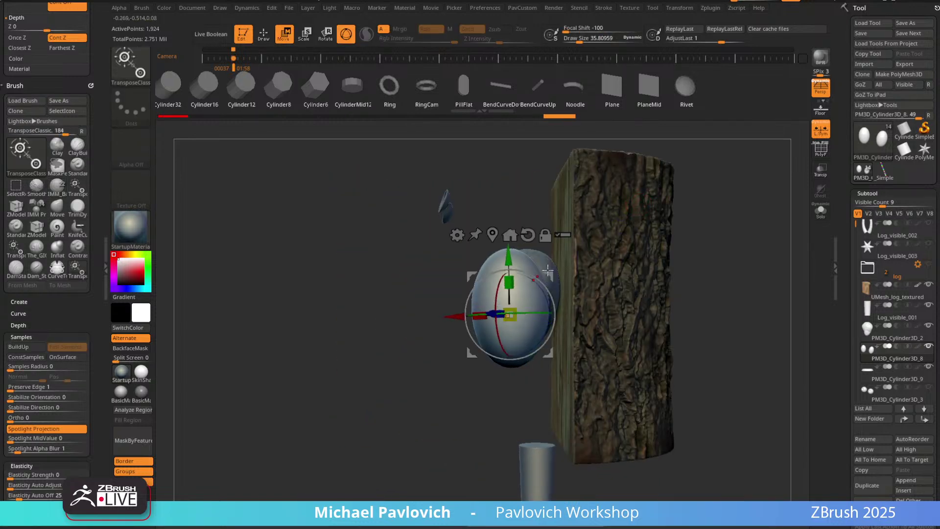
Push the two ovals back against the log so they sit behind the heart, and slim them.
drag(548, 273, 578, 272)
key(q)
mouse_move(598, 252)
right_down()
mouse_move(739, 212)
mouse_move(697, 211)
right_up()
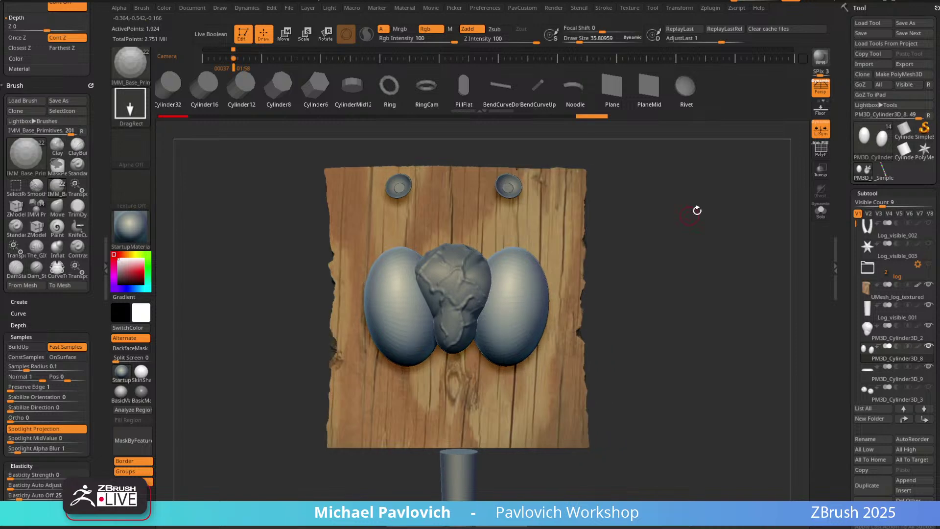
key(w)
drag(699, 214, 662, 221)
key(q)
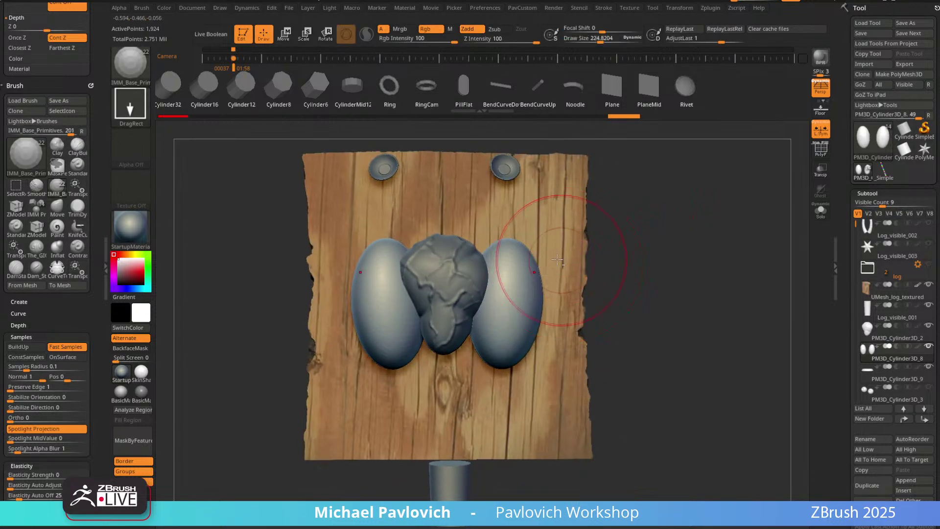
Bend the ovals into bean-shaped lungs that curve around the heart, using a large Move brush.
key(b)
key(m)
key(v)
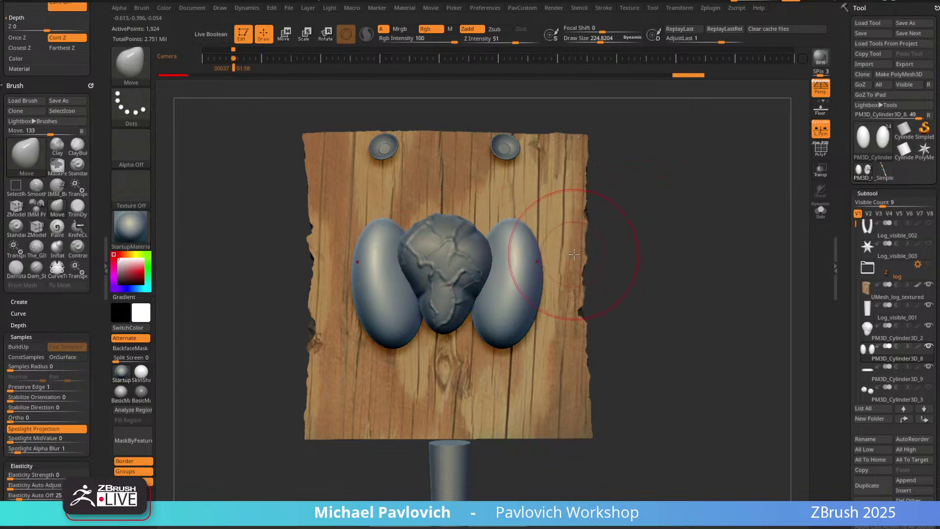
mouse_move(622, 250)
mouse_down()
mouse_move(696, 192)
mouse_move(707, 240)
mouse_move(675, 240)
mouse_up()
Display the lungs' polygon wireframe and rebuild their topology with ZRemesher.
key(b)
key(s)
key(t)
key(s)
mouse_move(674, 240)
mouse_down()
mouse_move(656, 240)
mouse_move(678, 240)
mouse_up()
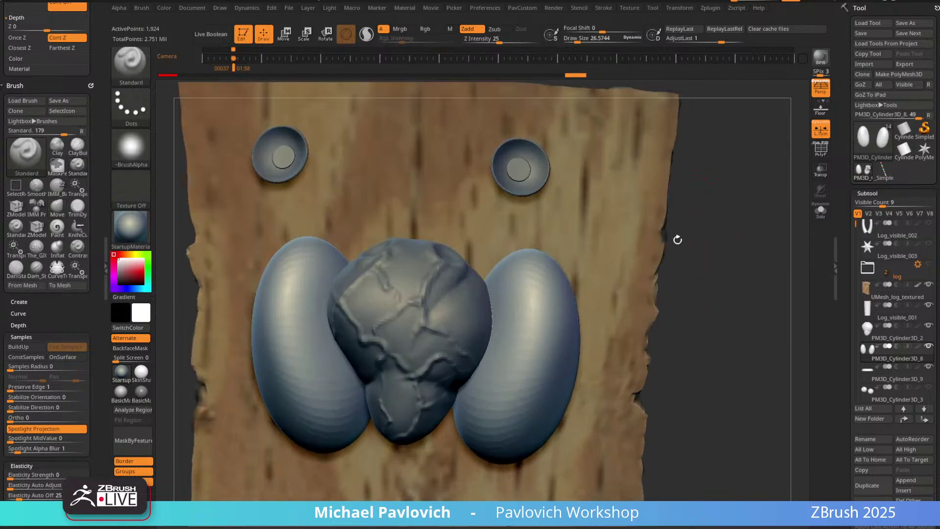
click(817, 158)
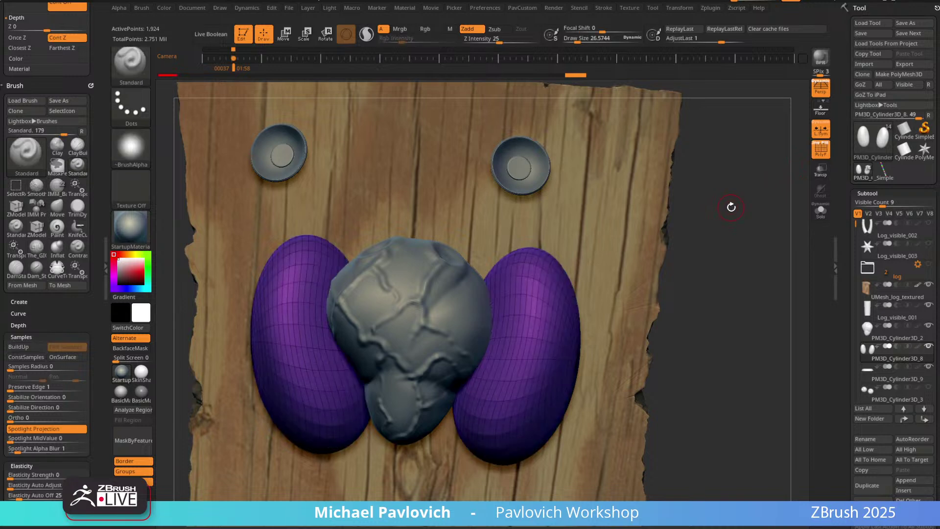
key(2)
click(702, 491)
click(728, 433)
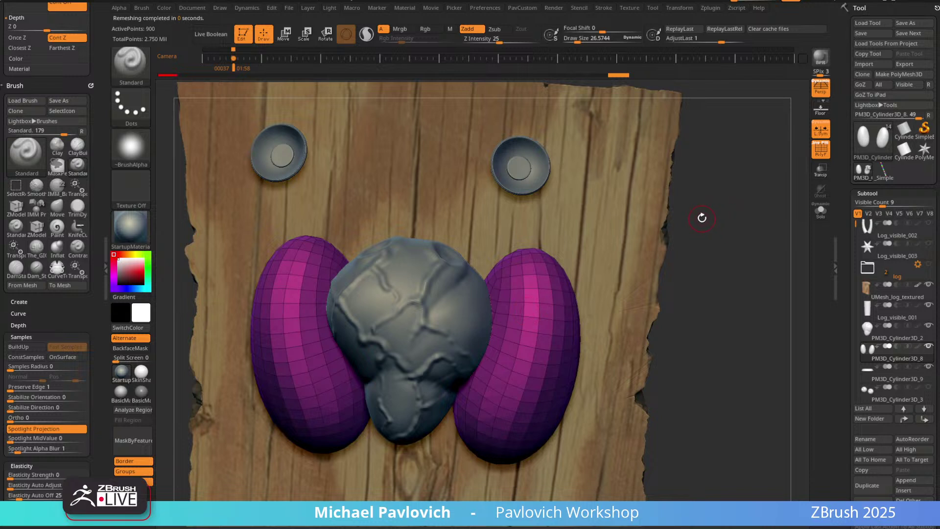
DynaMesh the lungs at resolution 128 with blur 0.
key(ctrl)
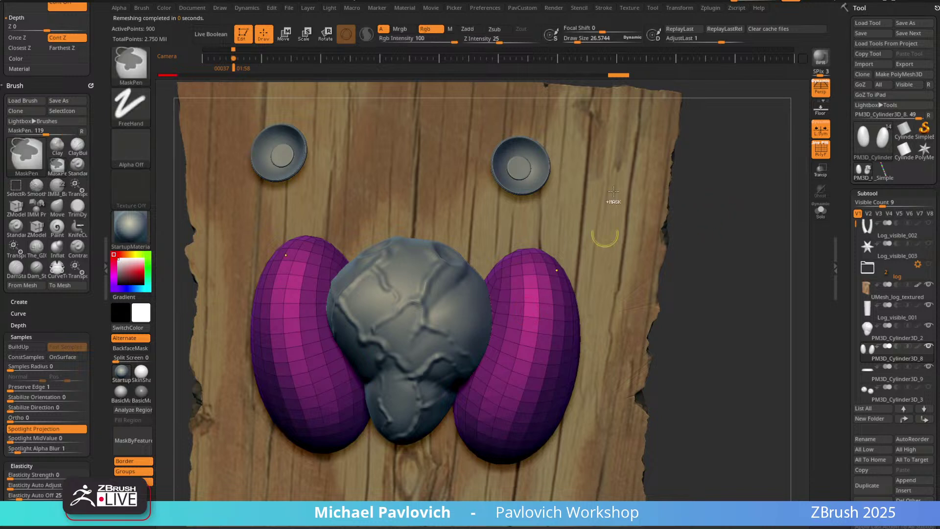
key(space)
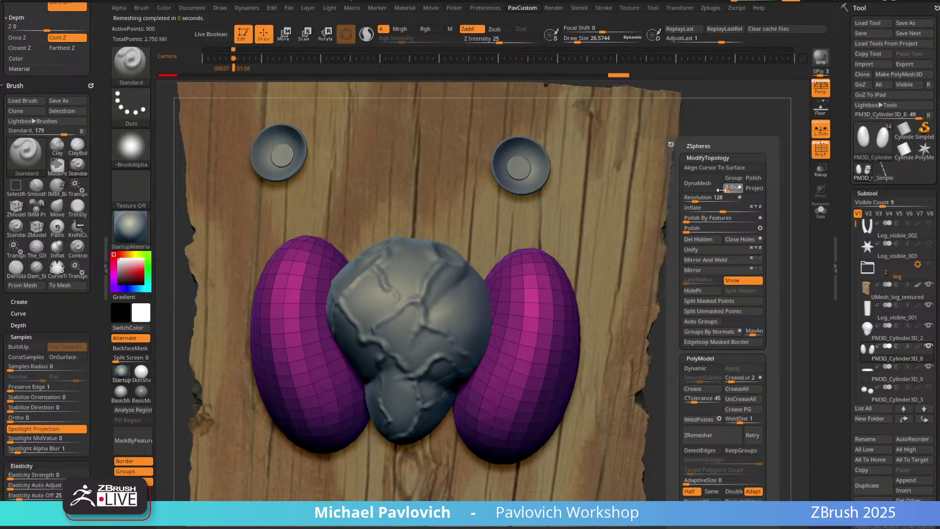
click(699, 184)
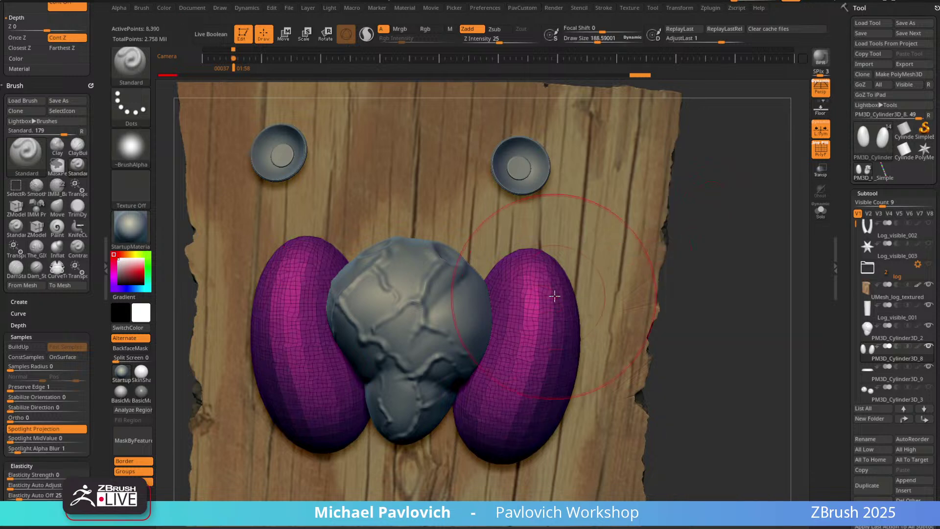
Switch to the SnakeHook brush with SculptrisPro mode active, dismissing its note, and frame the tops of the lungs.
mouse_move(684, 265)
mouse_down()
mouse_move(396, 416)
mouse_move(563, 321)
mouse_move(525, 321)
mouse_up()
key(s)
drag(696, 265, 637, 266)
key(b)
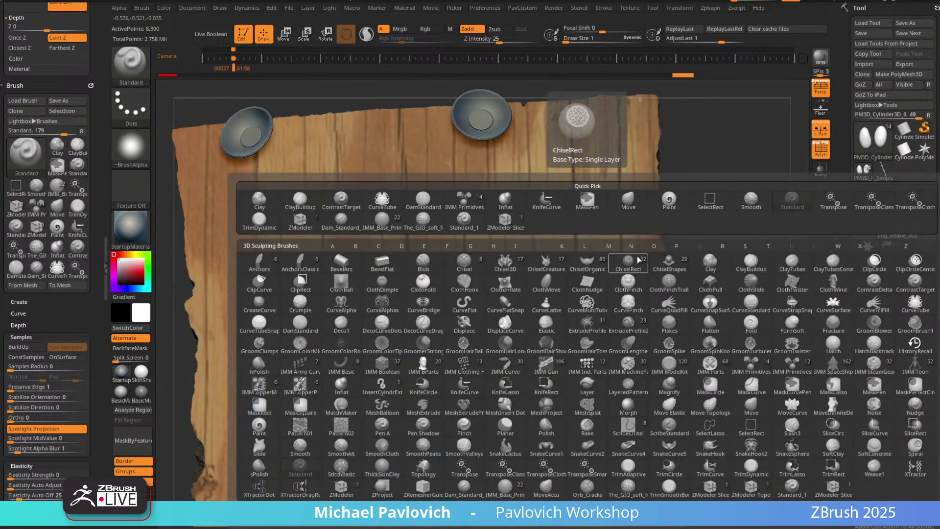
key(s)
key(h)
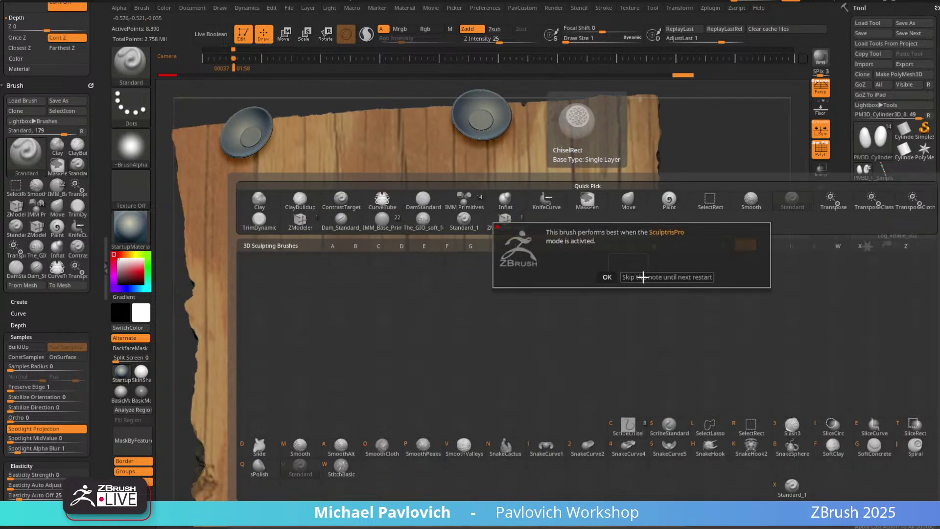
click(632, 275)
right_drag(597, 201, 578, 222)
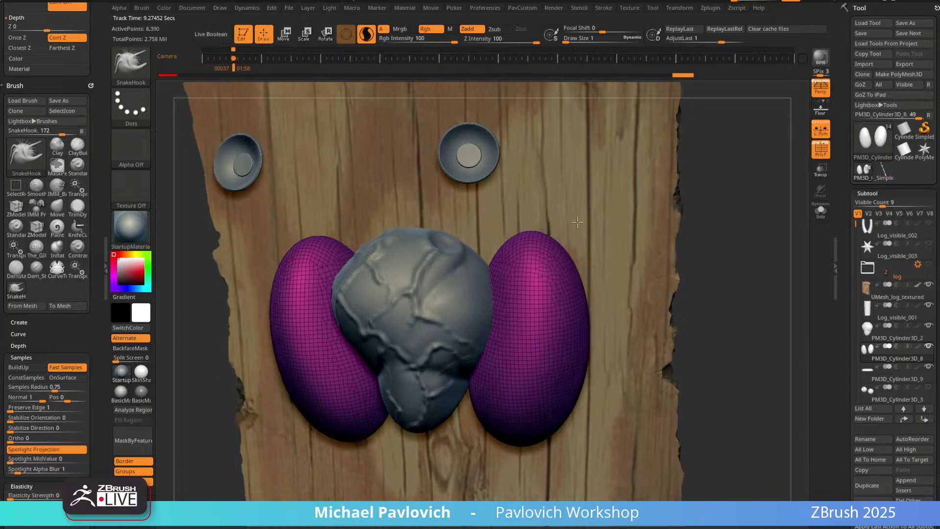
Try pulling a hooked strand from the top of each lung toward the heart, and undo it.
key(s)
mouse_move(508, 250)
mouse_down()
mouse_move(522, 252)
mouse_move(473, 247)
mouse_move(448, 257)
mouse_up()
mouse_move(711, 202)
mouse_down()
mouse_move(728, 176)
mouse_move(698, 197)
mouse_move(711, 192)
mouse_up()
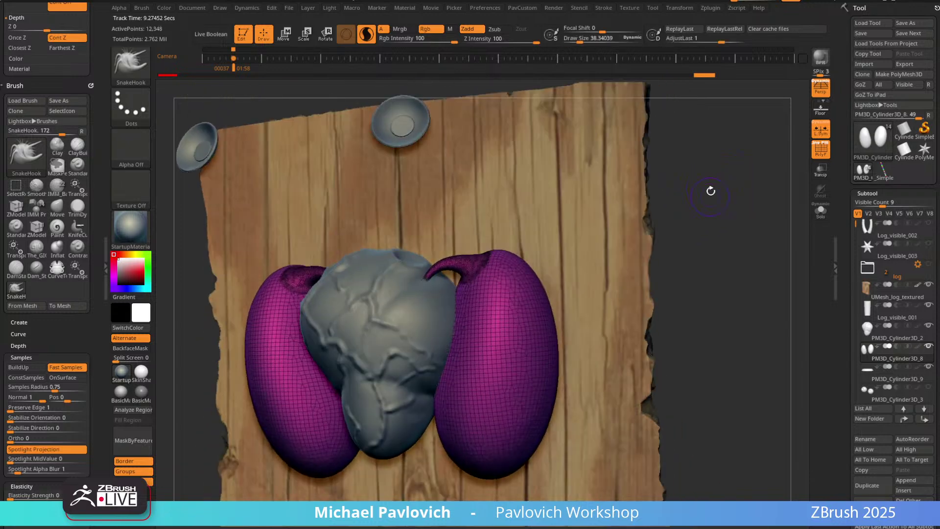
key(ctrl+z)
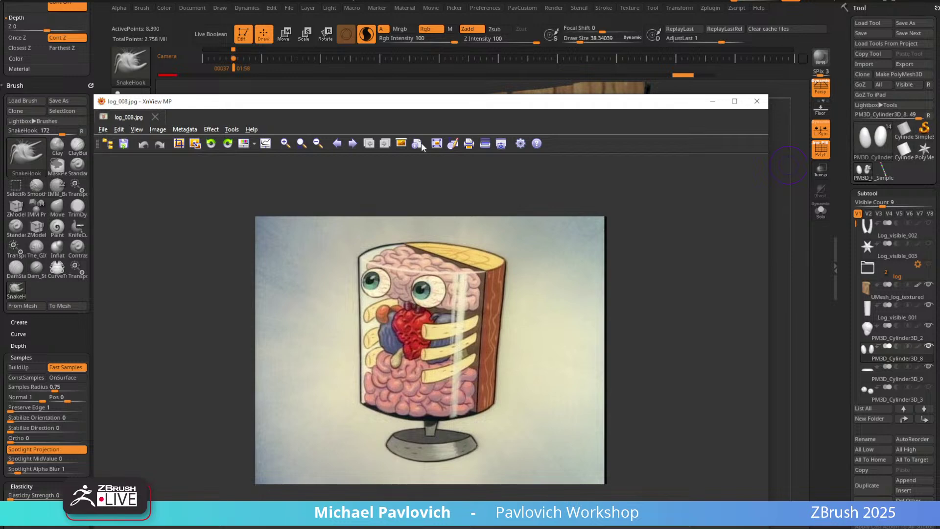
Move the log reference image out of the way and choose the SnakeSphere brush.
drag(307, 106, 939, 265)
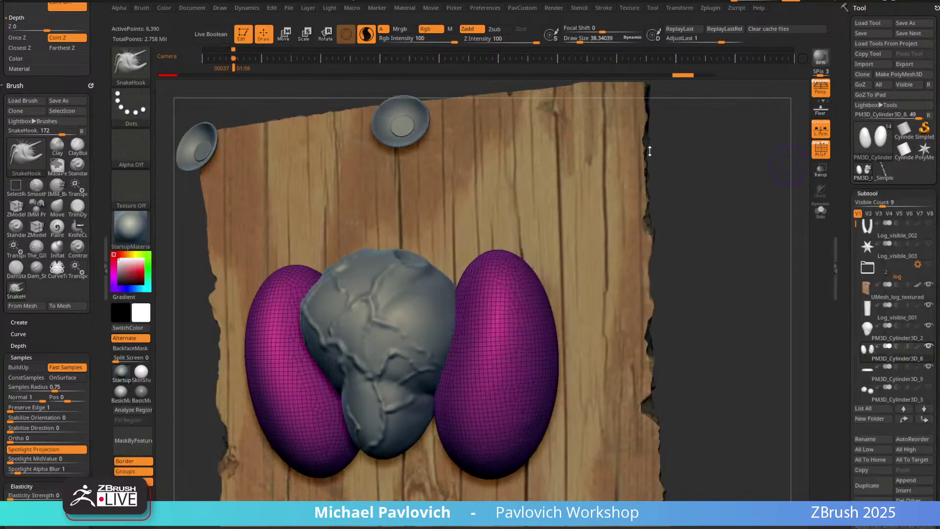
drag(703, 191, 685, 170)
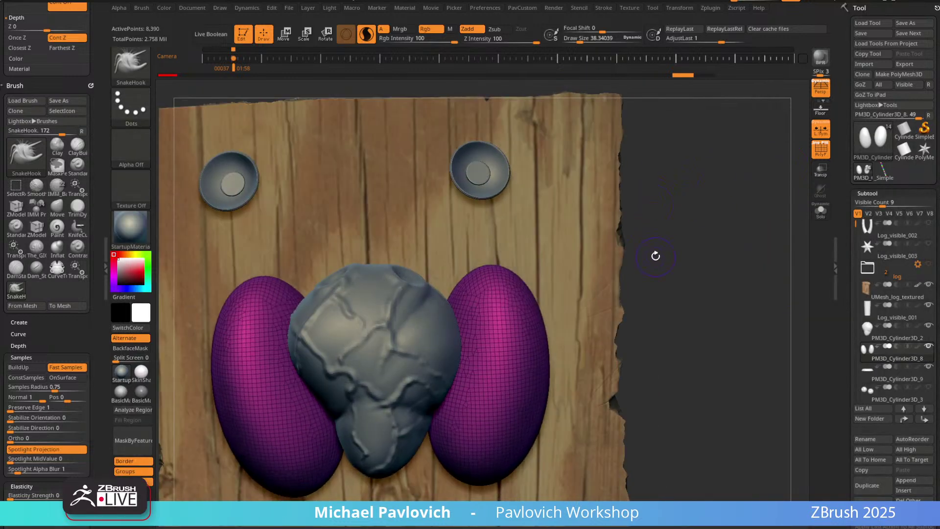
key(b)
key(s)
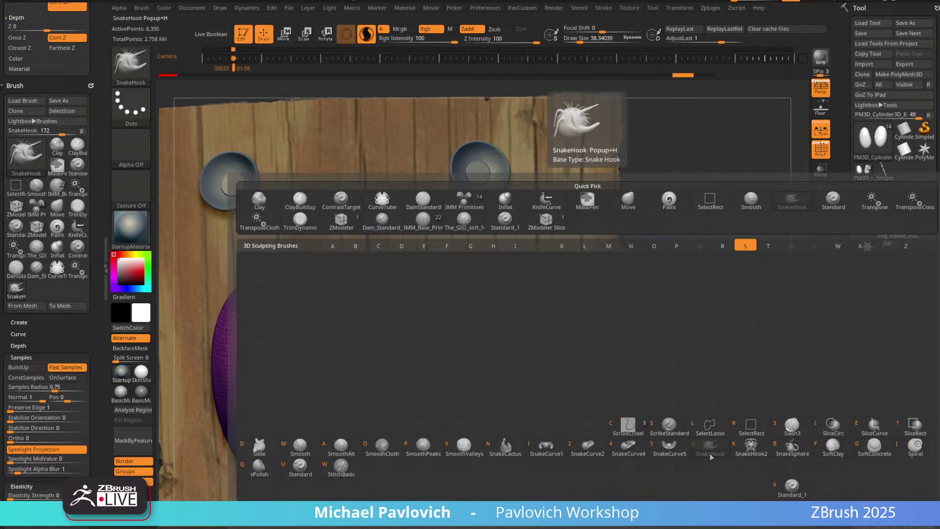
click(790, 446)
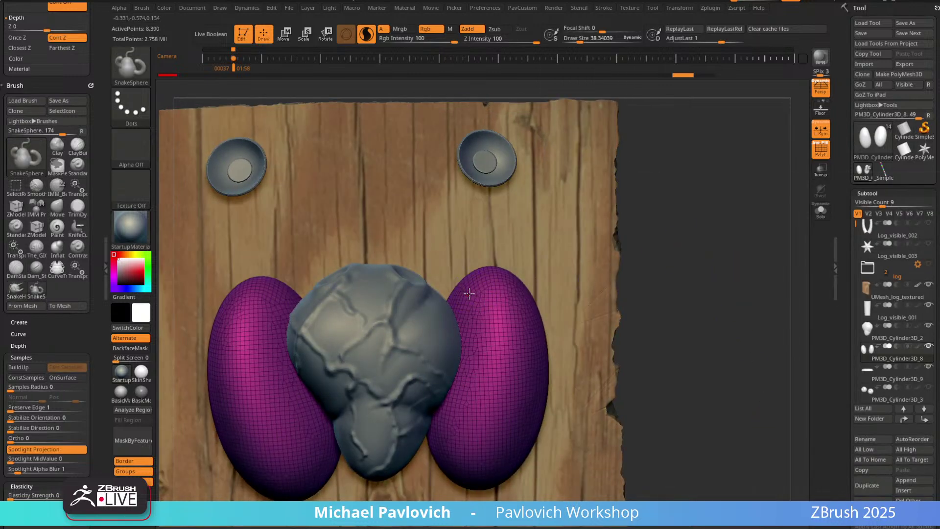
Try to pull tubes from the upper inner sides of the two oval organs with SnakeSphere, reducing the draw size to about 22.
drag(469, 294, 434, 299)
mouse_move(710, 167)
mouse_down()
mouse_move(724, 191)
mouse_move(735, 274)
mouse_up()
key(ctrl+z)
key([)
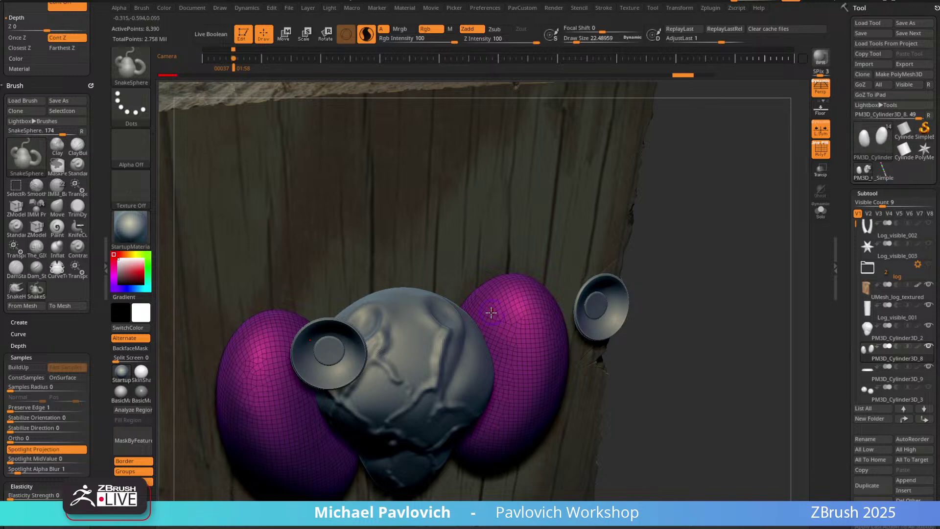
drag(491, 313, 457, 325)
drag(722, 248, 676, 215)
key(ctrl+z)
drag(504, 314, 473, 321)
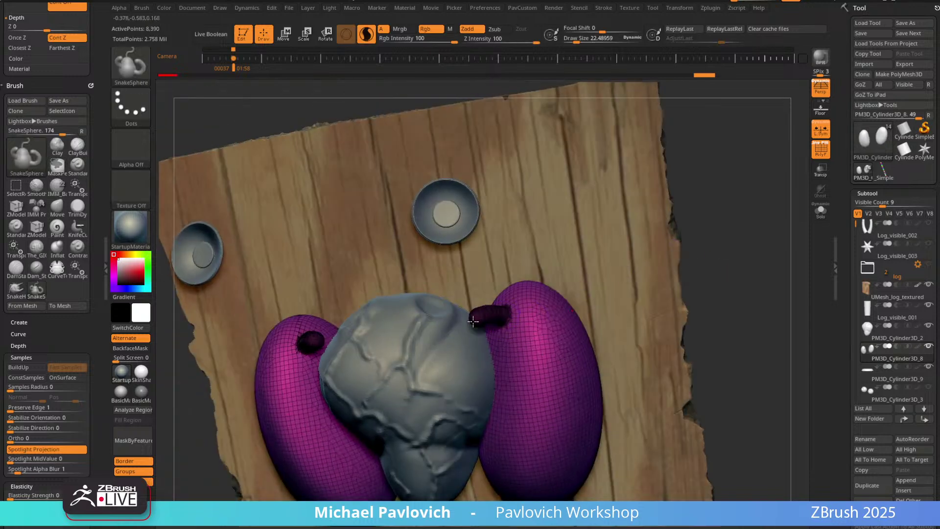
key(ctrl+z)
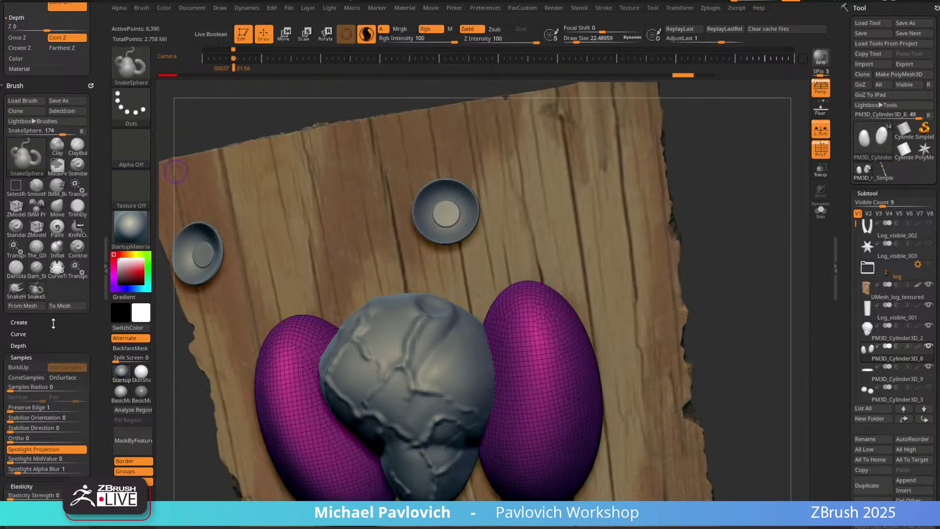
Set the SnakeSphere brush's Brush Modifier to 0.
drag(53, 324, 52, 254)
key(shift)
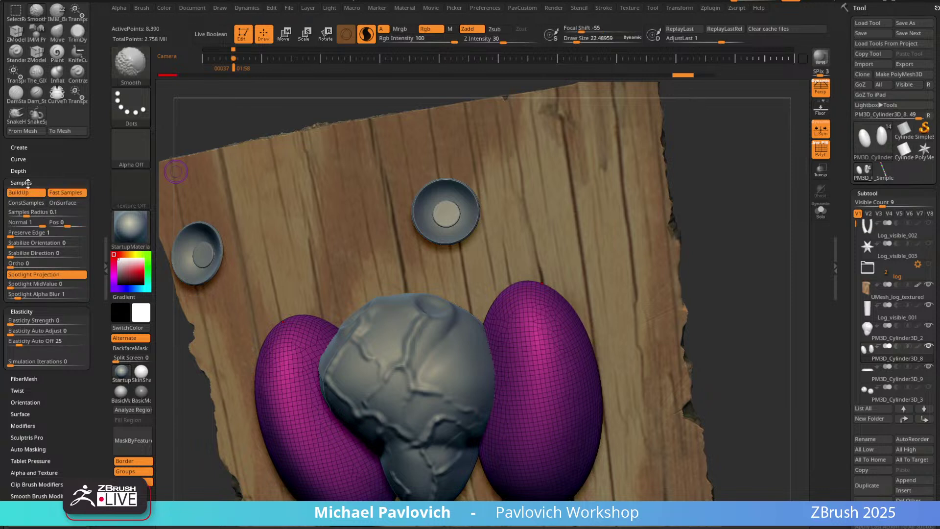
click(28, 183)
click(23, 194)
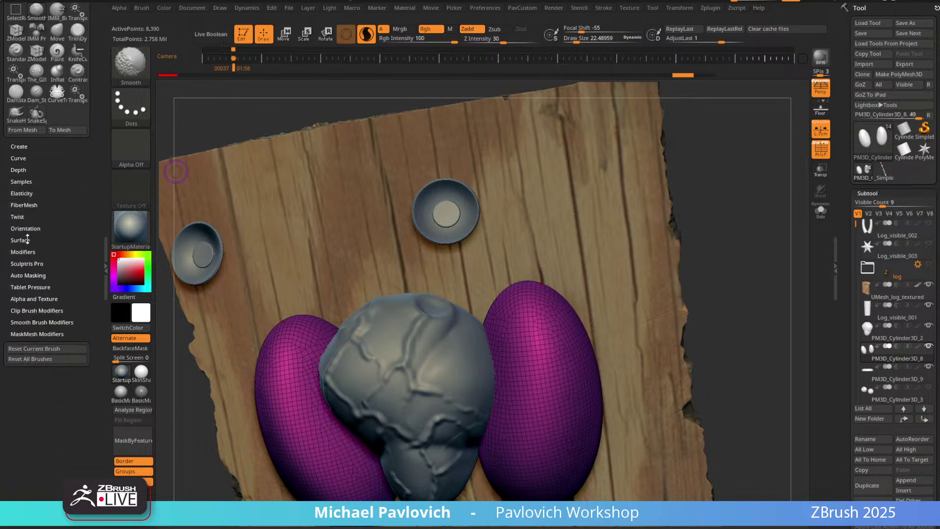
click(23, 251)
drag(33, 262, 2, 267)
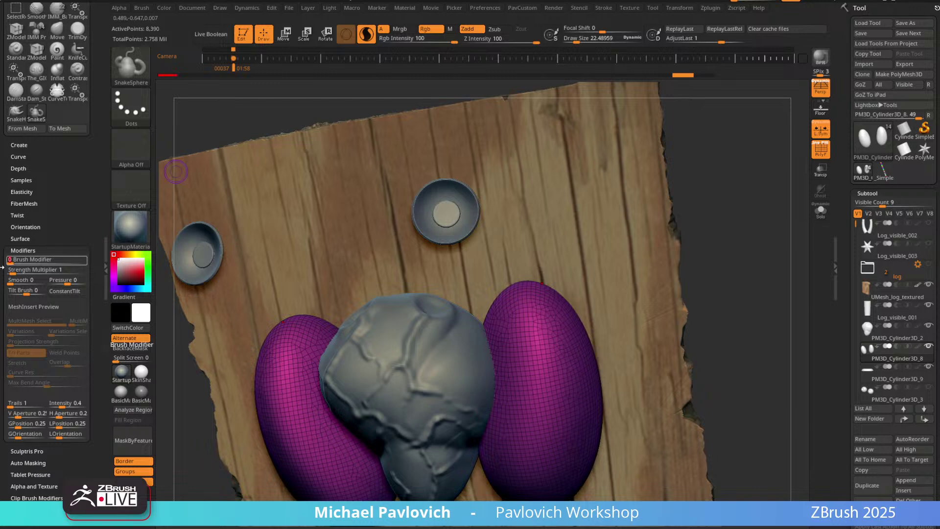
Try to pull curved tubes from the oval organs toward the heart with Brush Modifier at 0.
drag(500, 310, 454, 307)
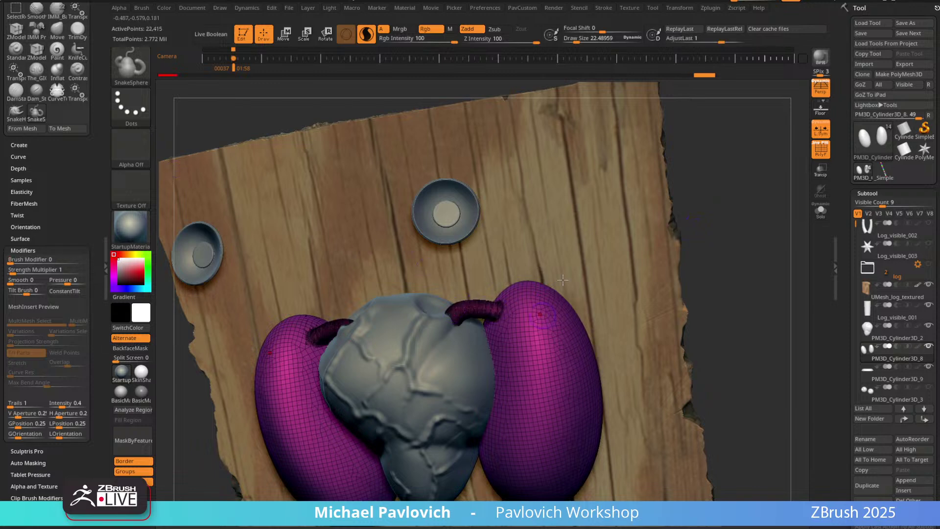
mouse_move(691, 218)
mouse_down()
mouse_move(755, 235)
mouse_move(698, 223)
mouse_up()
key(ctrl+z)
drag(499, 311, 462, 316)
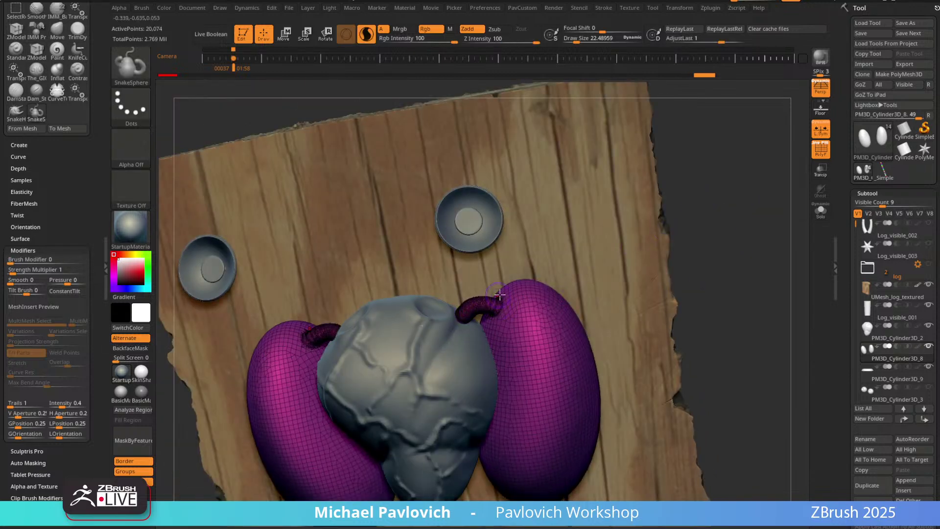
key(ctrl+z)
Try a SnakeSphere stroke on the oval organs with Brush Modifier at 100.
drag(62, 261, 92, 260)
drag(505, 309, 505, 314)
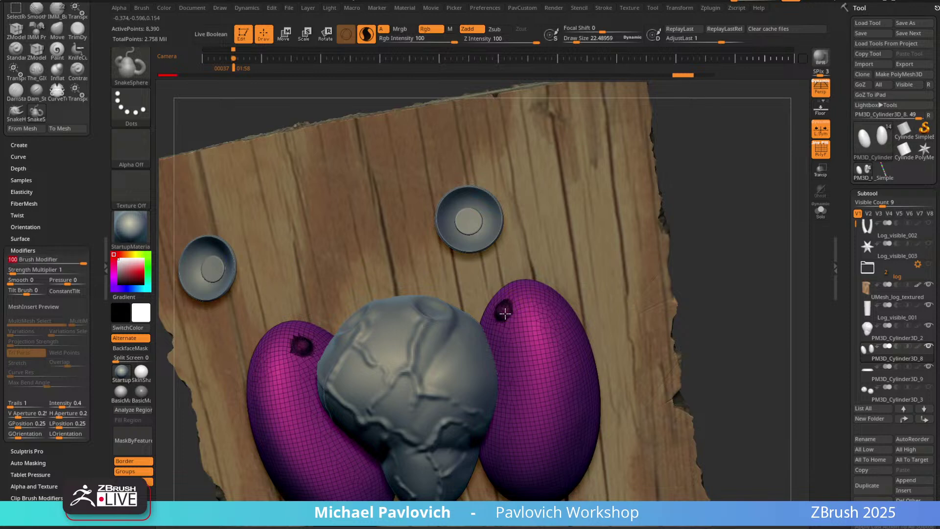
key(ctrl+z)
drag(730, 220, 670, 238)
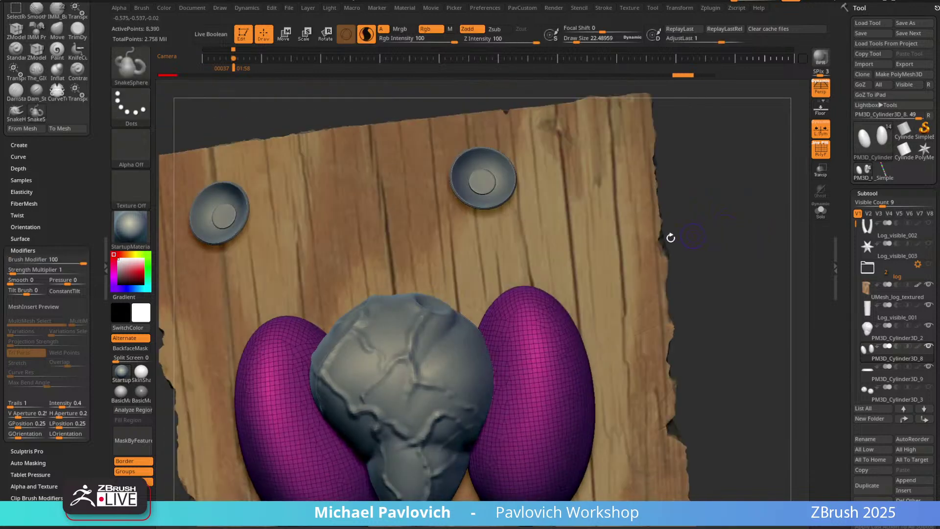
With Brush Modifier back at 0 and draw size about 17, pull a thin tube from each oval organ's upper inner side toward the heart.
key(s)
drag(505, 316, 510, 316)
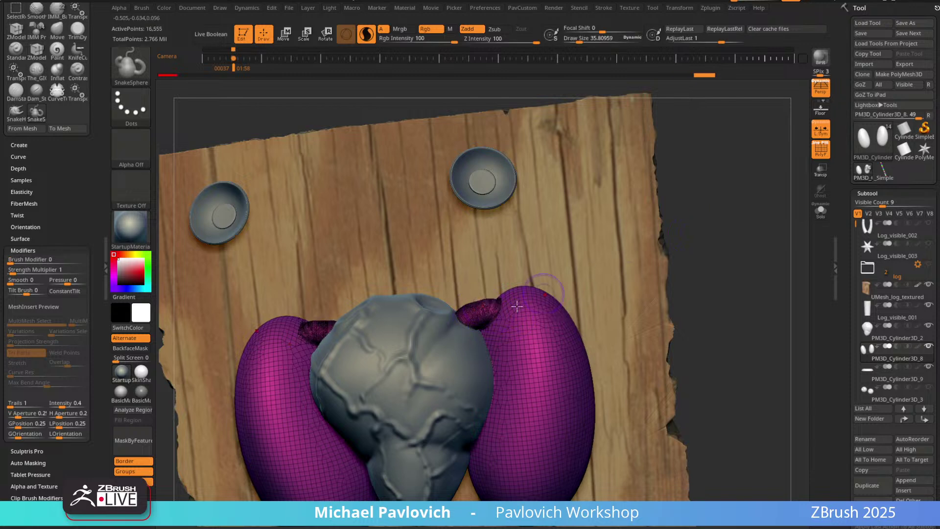
key(s)
click(488, 316)
drag(729, 225, 594, 281)
mouse_move(754, 225)
alt+mouse_down()
mouse_move(713, 212)
mouse_move(744, 281)
alt+mouse_up()
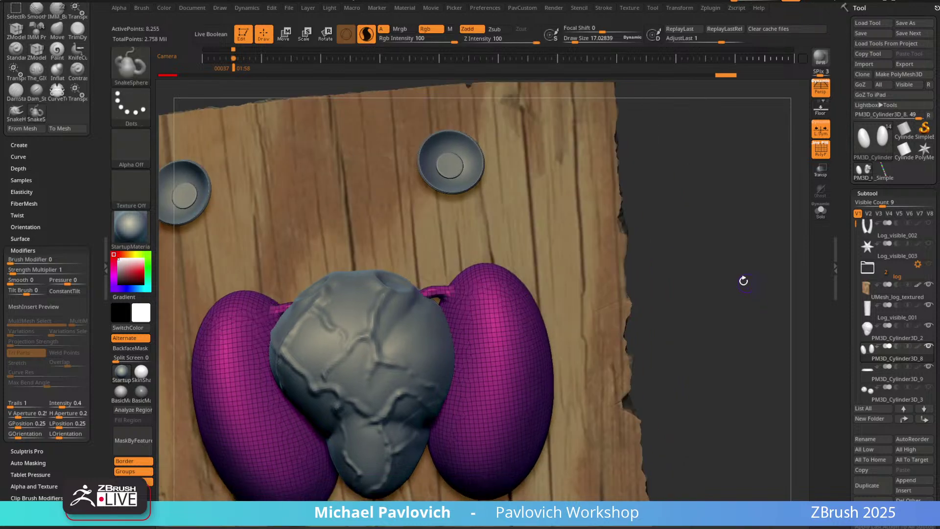
Switch to the Standard brush and smooth the thin tubes beside the heart at a draw size of about 24.
key(s)
drag(674, 261, 684, 261)
key(b)
key(s)
key(t)
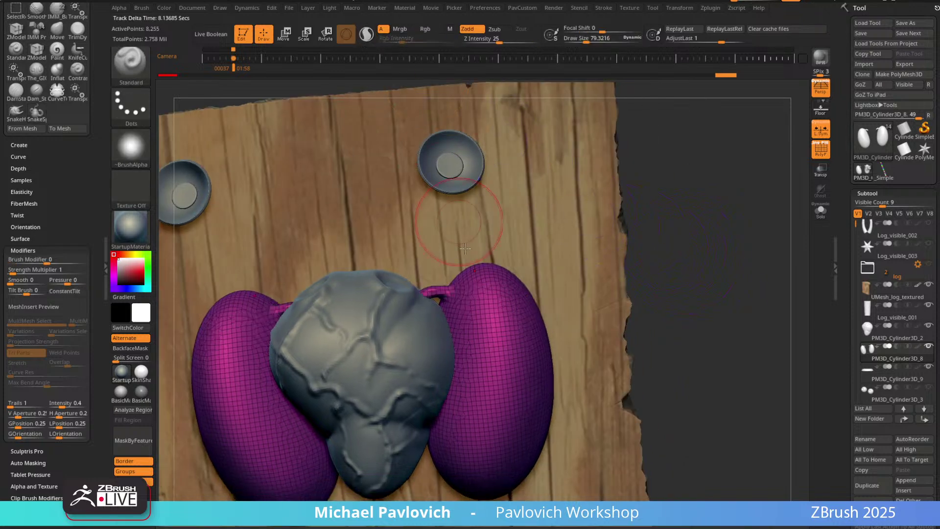
key(shift)
mouse_move(684, 246)
alt+mouse_down()
mouse_move(706, 231)
mouse_move(706, 240)
mouse_move(688, 208)
mouse_move(694, 269)
alt+mouse_up()
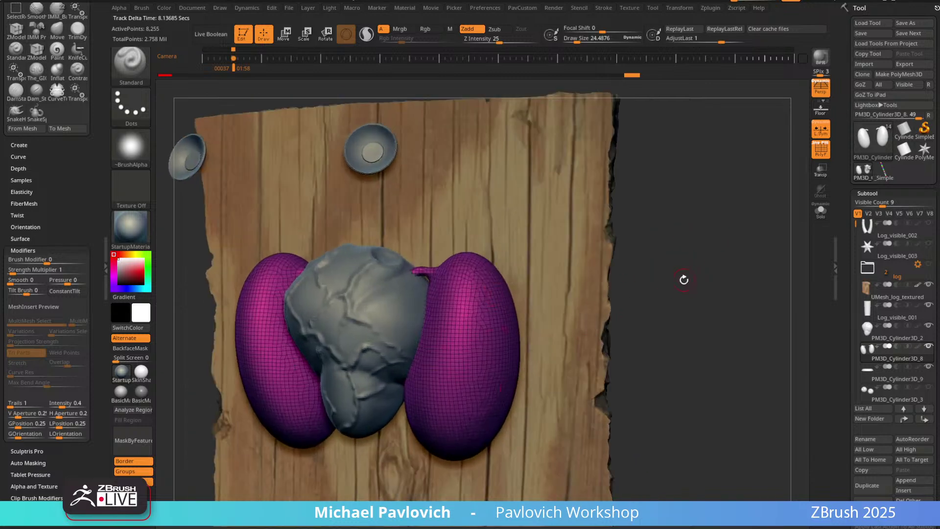
key(2)
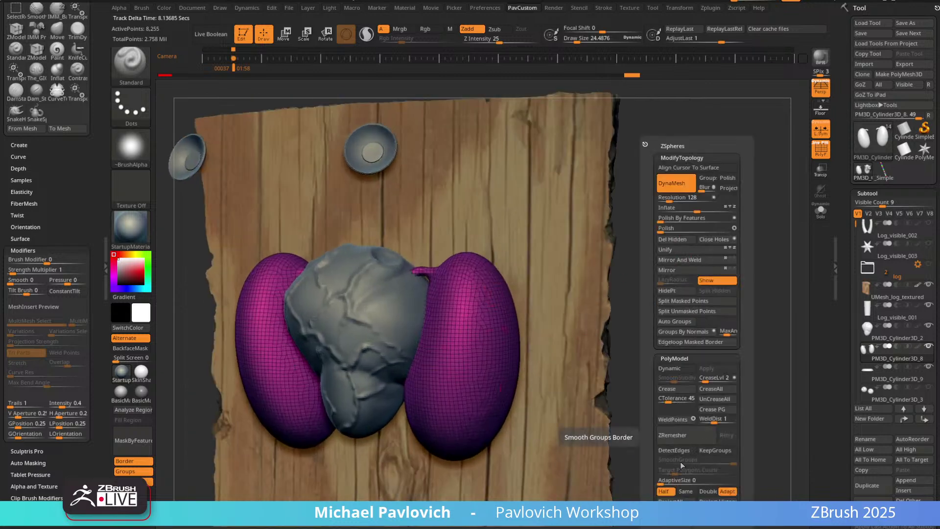
key(2)
drag(664, 275, 655, 230)
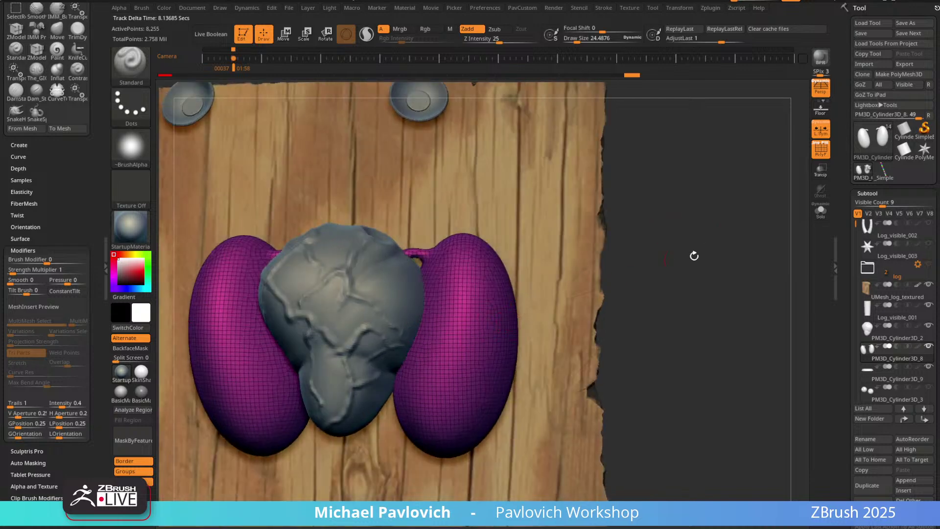
Turn off PolyFrame and carve lengthwise grooves down the fronts of the oval organs with DamStandard at a draw size of about 65.
key(b)
key(d)
key(s)
click(821, 149)
key(s)
drag(449, 359, 449, 338)
key(s)
drag(437, 299, 422, 369)
drag(453, 325, 441, 402)
drag(471, 314, 455, 409)
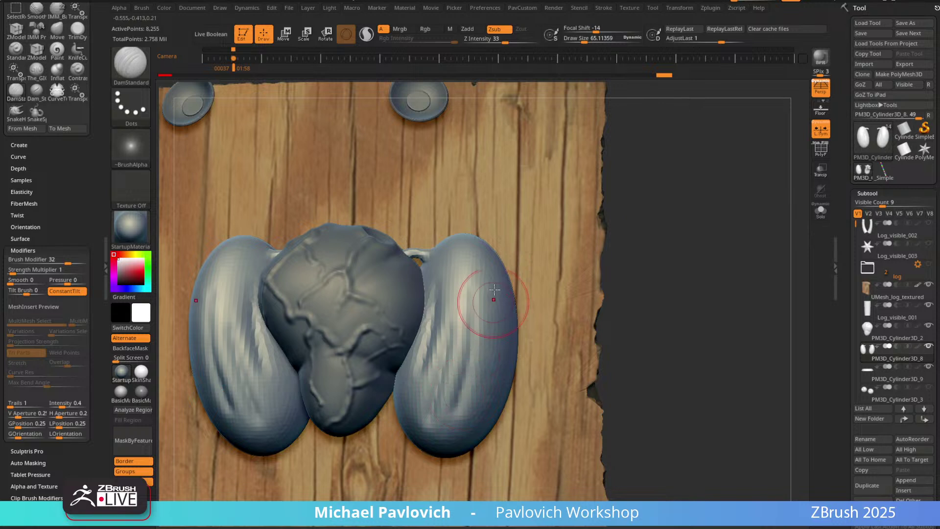
drag(495, 289, 496, 378)
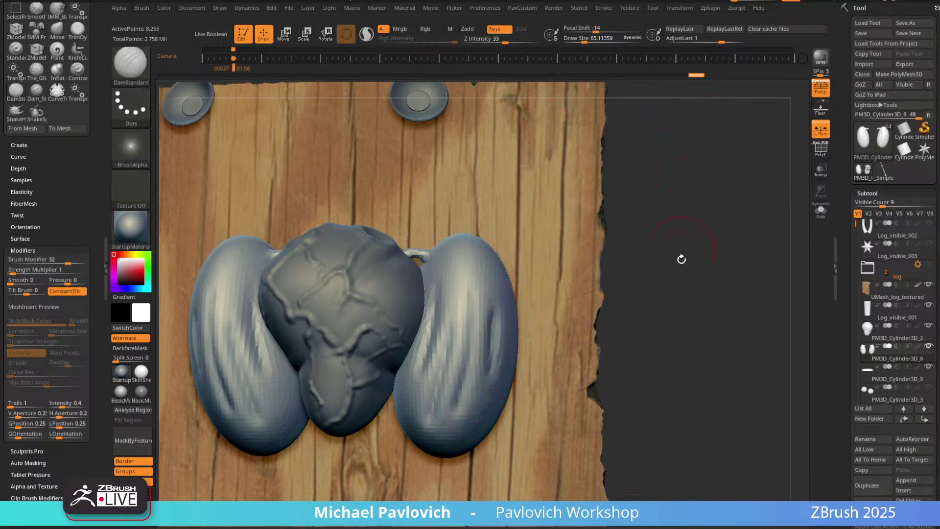
ZRemesh the oval organs with Half, subdivide them once, and project the carved detail back onto the new mesh.
key(space)
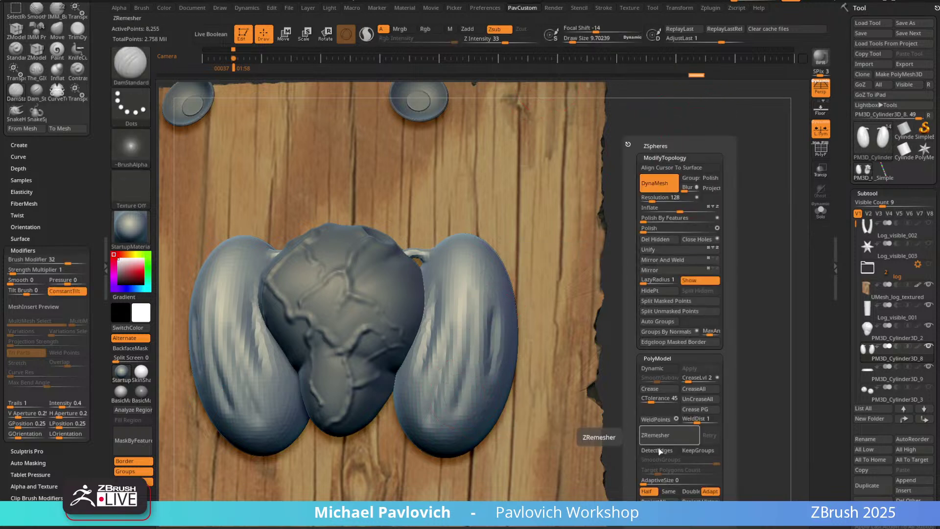
click(680, 436)
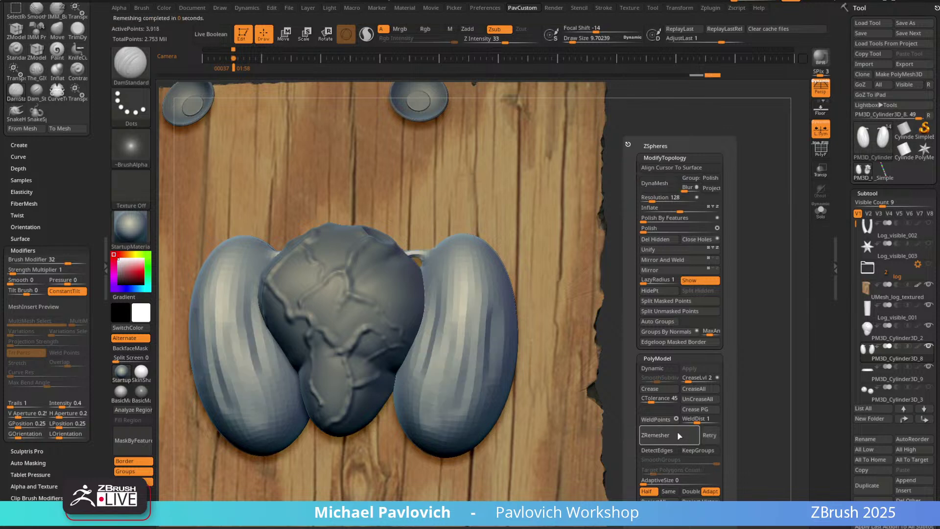
key(ctrl+d)
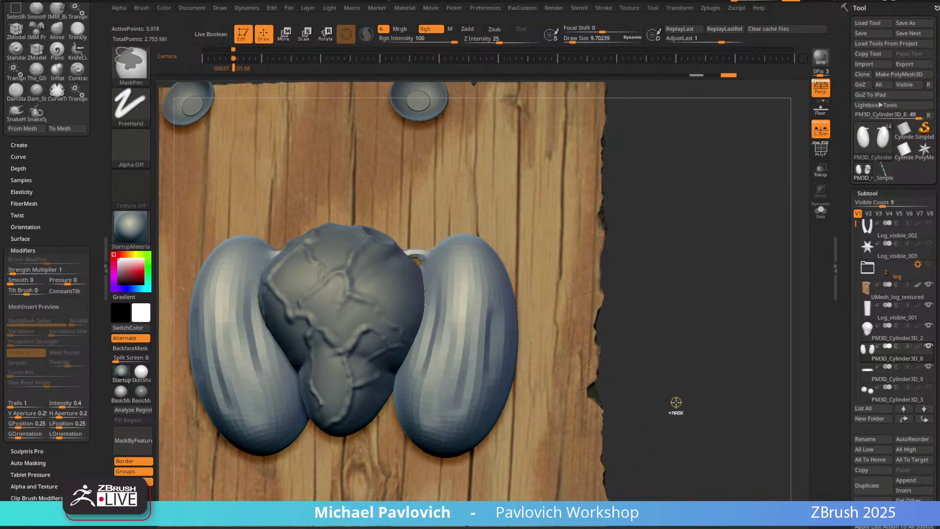
key(space)
click(702, 500)
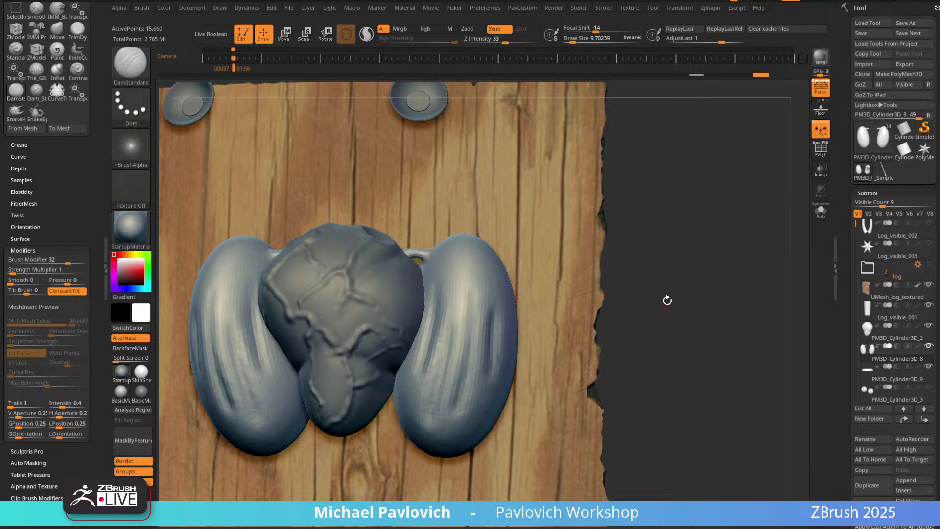
Smooth the carved grooves on the oval organs at a draw size of about 59.
key(s)
drag(464, 338, 473, 338)
mouse_move(467, 306)
shift+mouse_down()
mouse_move(474, 284)
mouse_move(499, 342)
shift+mouse_up()
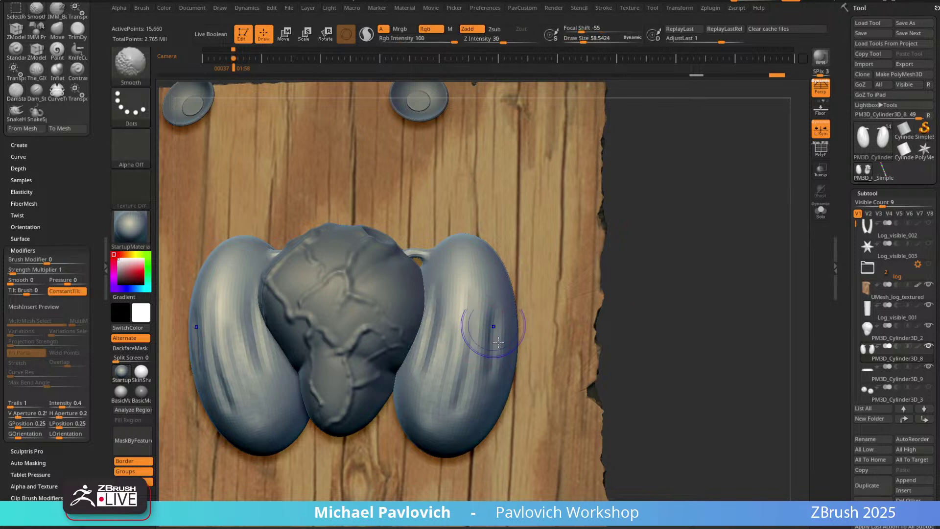
Choose the Pinch brush with Simulation Iterations at 100 and try it on the grooves at a draw size of about 140.
key(b)
key(p)
key(i)
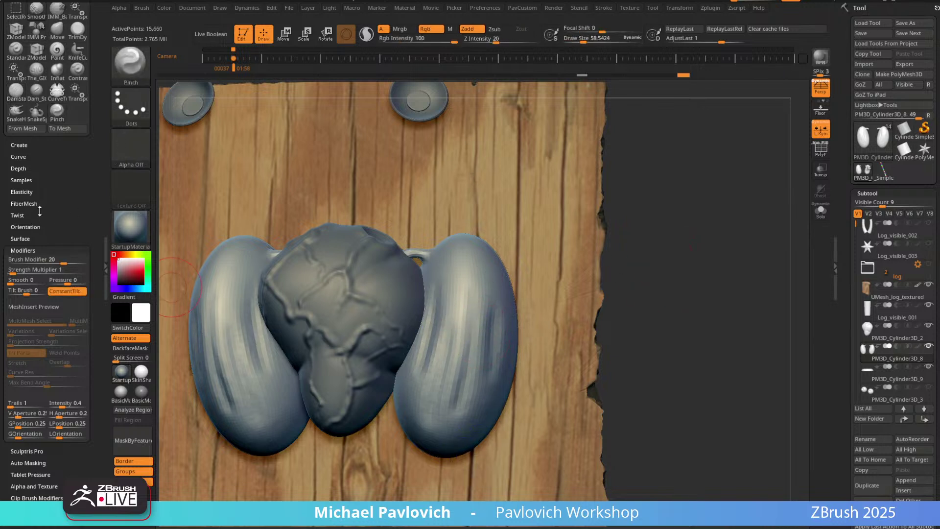
click(21, 192)
key(s)
mouse_move(462, 326)
mouse_down()
mouse_move(472, 325)
mouse_move(463, 350)
mouse_up()
key(ctrl+z)
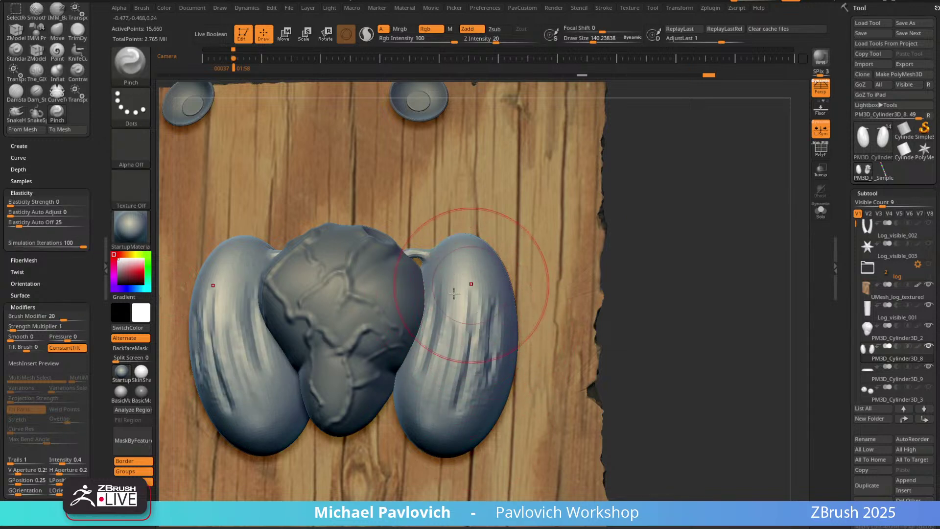
Turn off Expand in the dynamics settings, then pinch and smooth the grooves along the outer parts of the oval organs.
drag(642, 257, 714, 235)
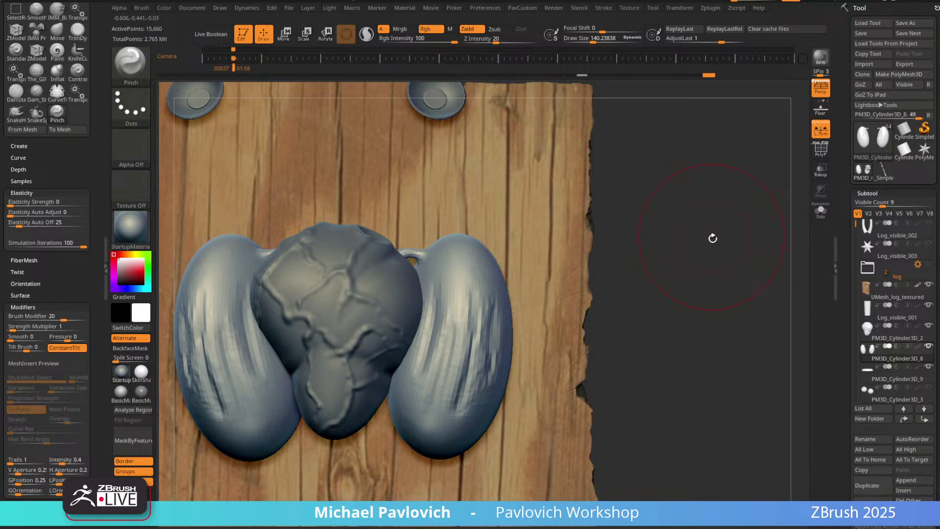
scroll(64, 269, up, 5)
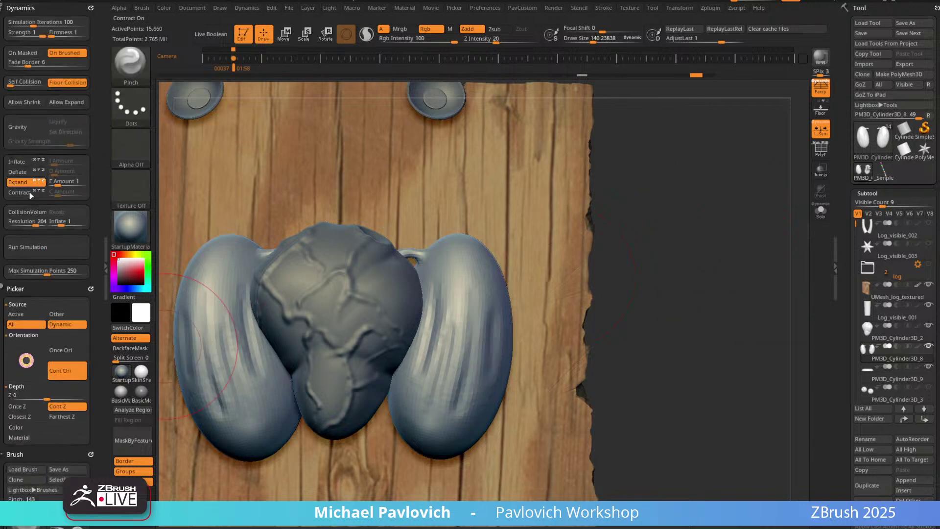
click(20, 182)
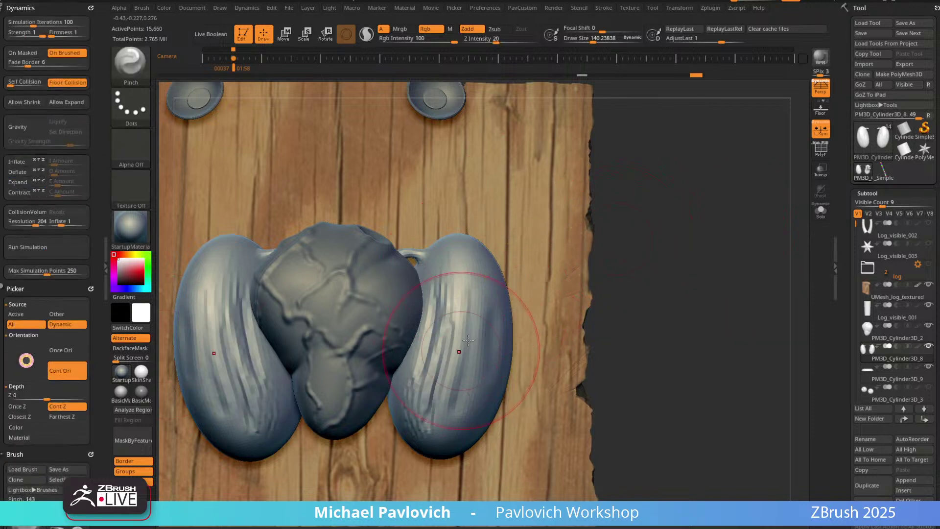
drag(464, 338, 458, 391)
drag(490, 313, 477, 362)
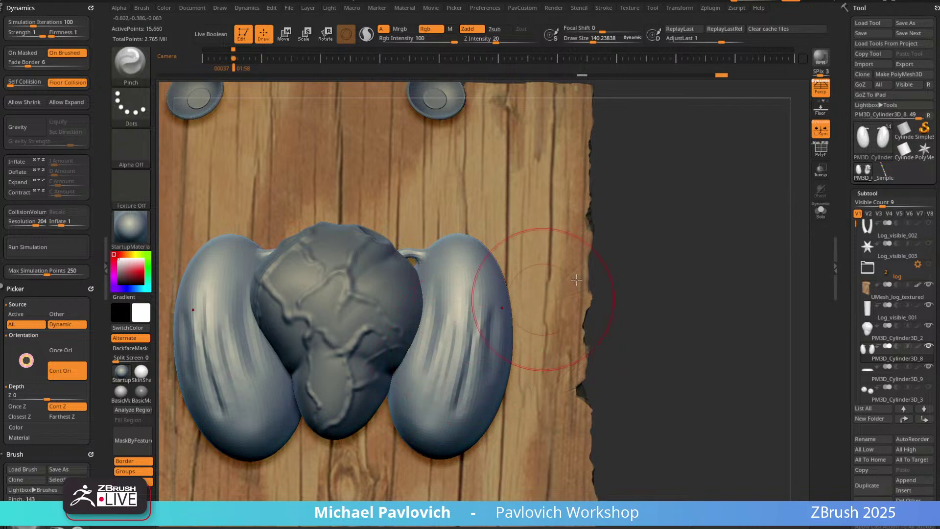
mouse_move(550, 299)
mouse_down()
mouse_move(507, 290)
mouse_move(500, 345)
mouse_up()
mouse_move(529, 313)
shift+mouse_down()
mouse_move(508, 328)
mouse_move(516, 385)
mouse_move(512, 372)
shift+mouse_up()
Recarve the lengthwise grooves on the oval organs with DamStandard, using a draw size down to about 33.
key(b)
key(d)
key(s)
key(s)
drag(739, 223, 695, 206)
key(s)
drag(492, 307, 471, 392)
key(s)
drag(490, 355, 485, 355)
mouse_move(662, 213)
mouse_down()
mouse_move(697, 214)
mouse_move(690, 239)
mouse_move(662, 214)
mouse_up()
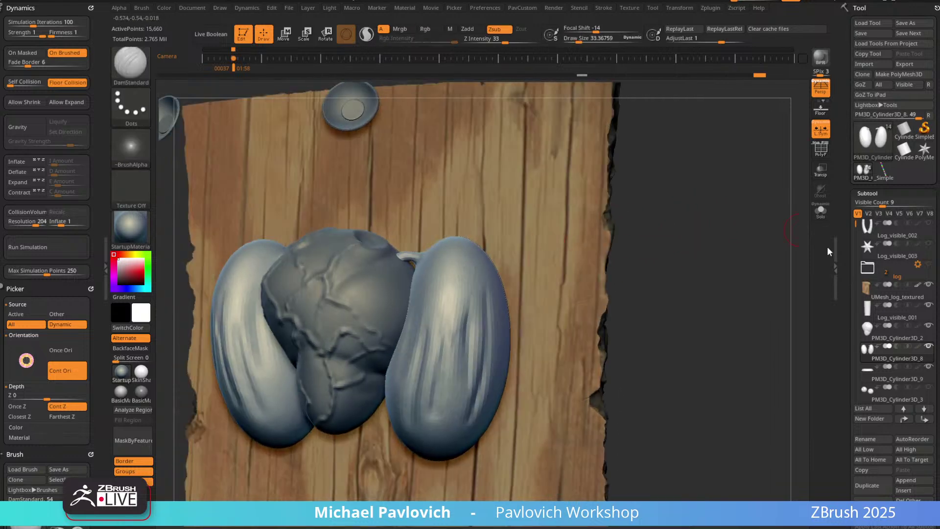
Open the NoiseMaker editor from the Surface settings for the paired oval organs.
drag(850, 280, 872, 224)
shift+click(871, 225)
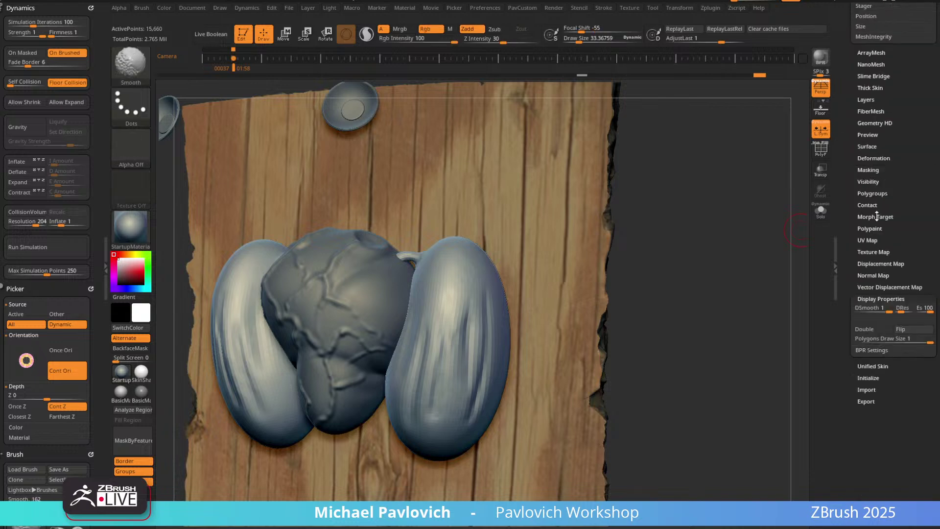
shift+click(867, 147)
click(864, 158)
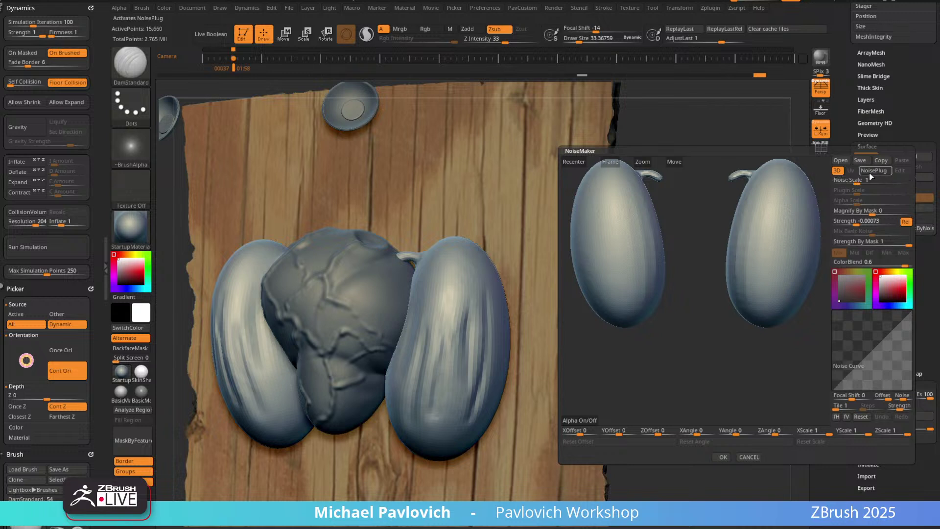
Load the Maxon Noise generator through NoisePlug and set its noise type to Dipl Voronoi.
click(864, 173)
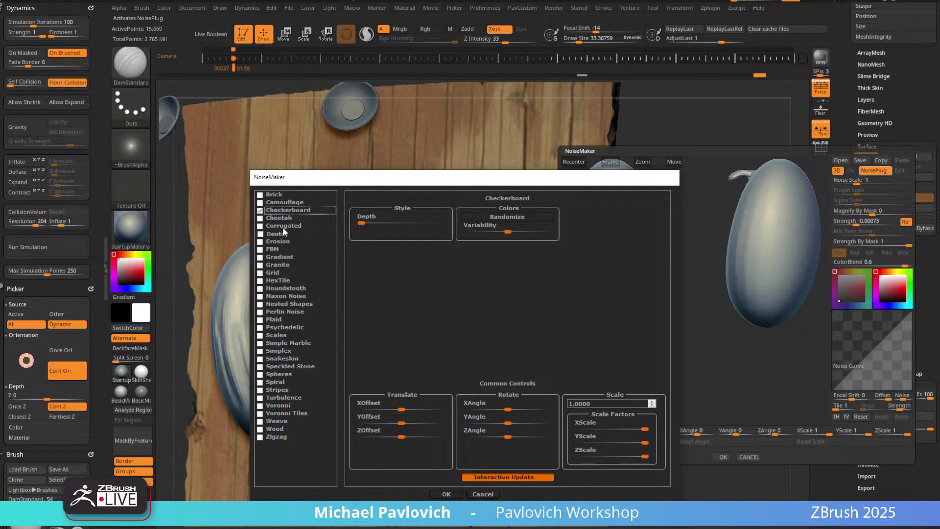
click(287, 296)
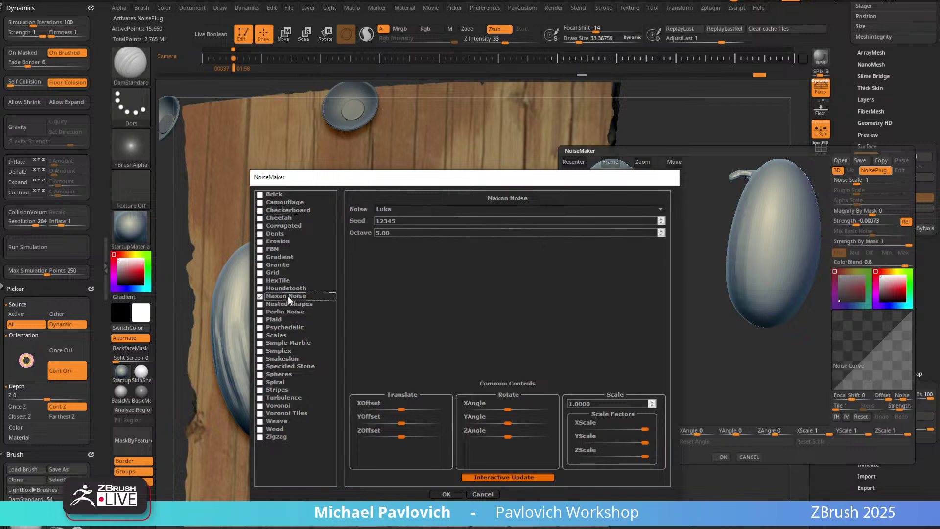
click(430, 210)
scroll(425, 236, down, 5)
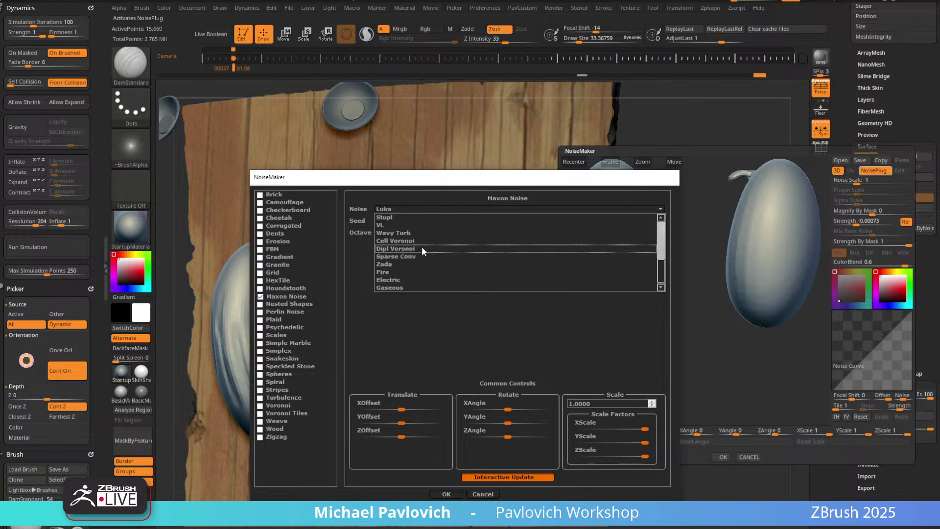
click(421, 248)
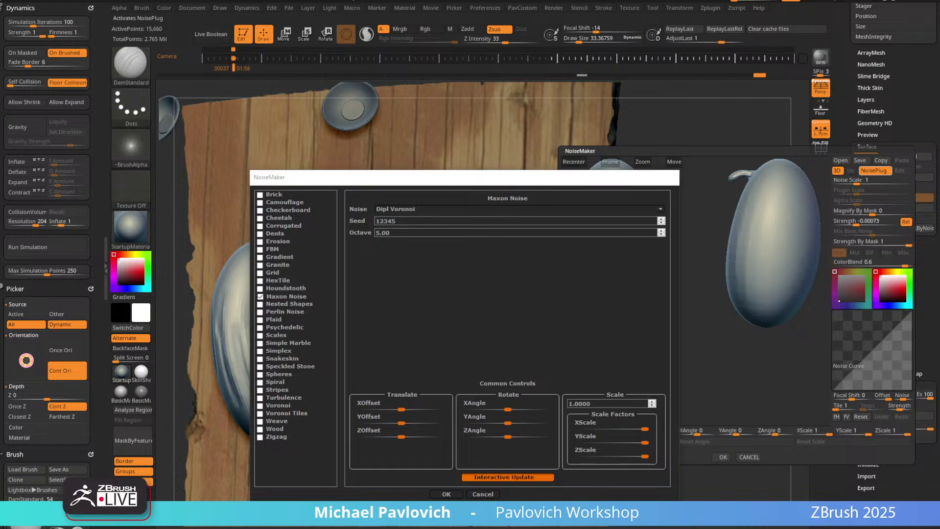
Switch to the Miro ZBrush board in the browser and search it for "noise" notes.
drag(838, 392, 579, 51)
scroll(579, 272, down, 6)
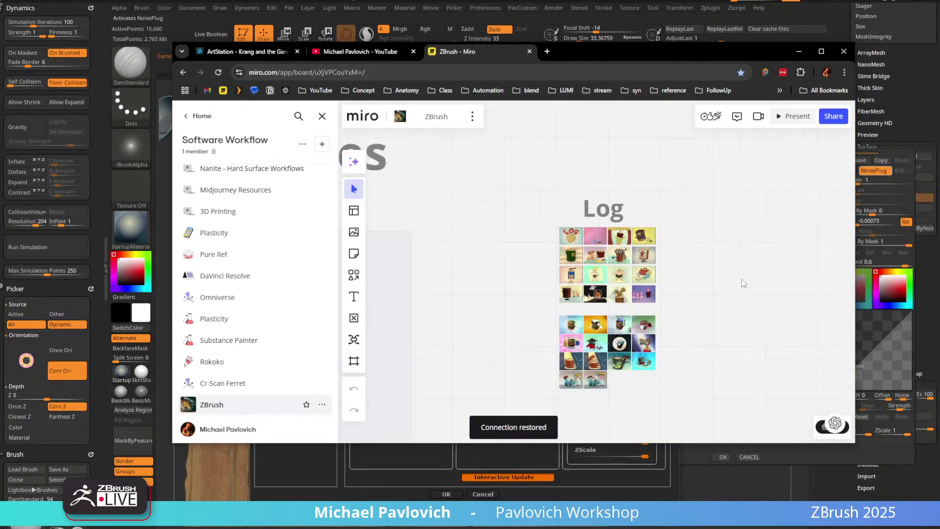
scroll(462, 258, down, 10)
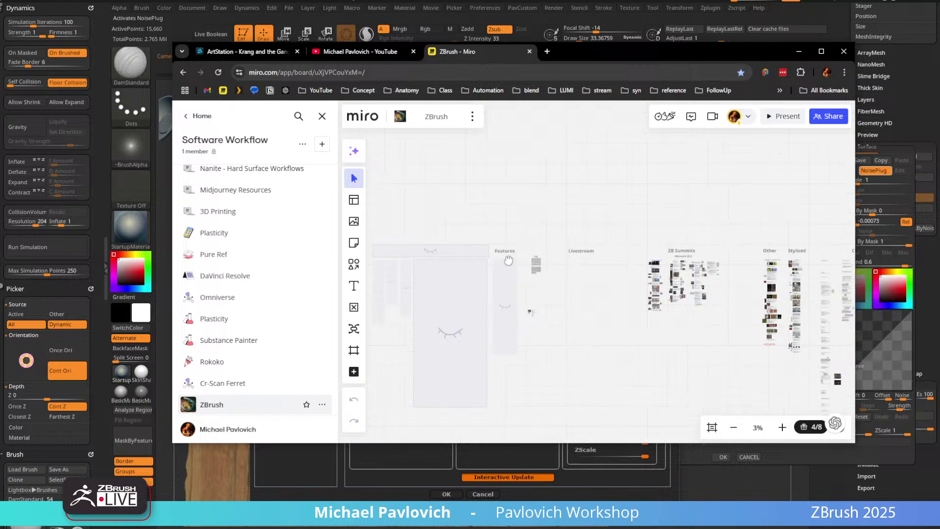
middle_drag(509, 260, 422, 254)
key(ctrl+f)
text(noise)
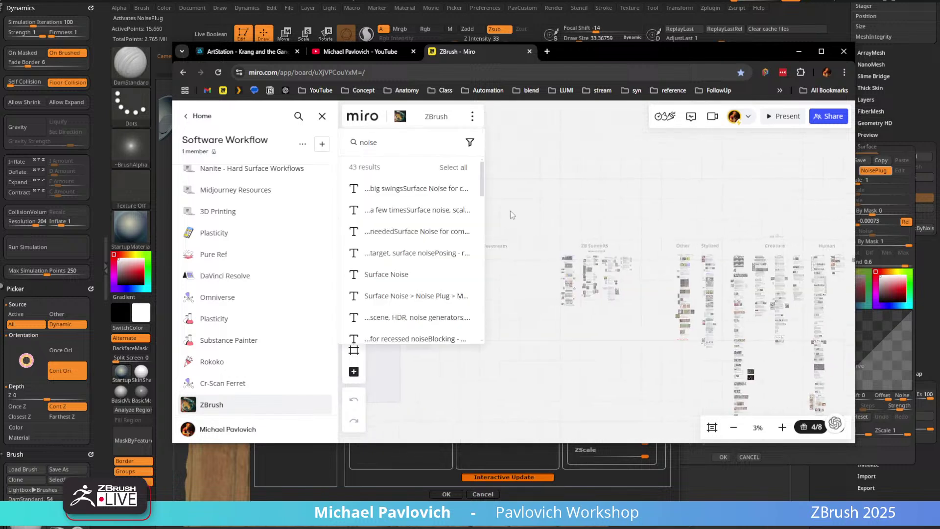
drag(483, 176, 474, 276)
drag(690, 229, 496, 212)
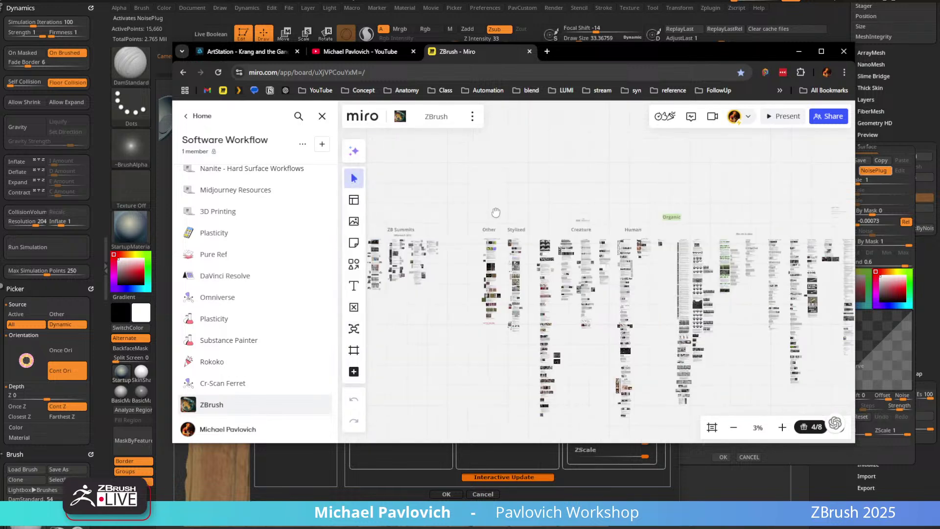
Reveal the hidden ZBrush 2025 frame on the board, then hide it again.
scroll(563, 225, up, 5)
click(615, 234)
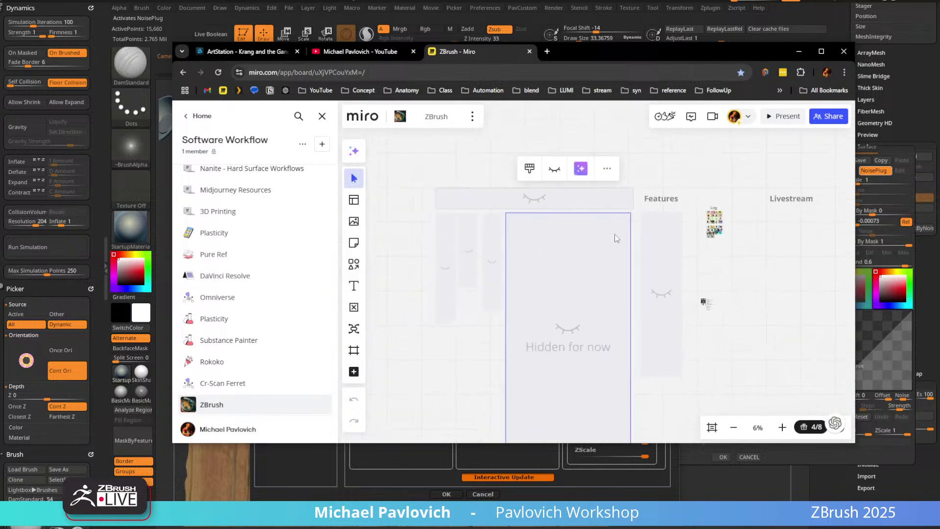
click(558, 168)
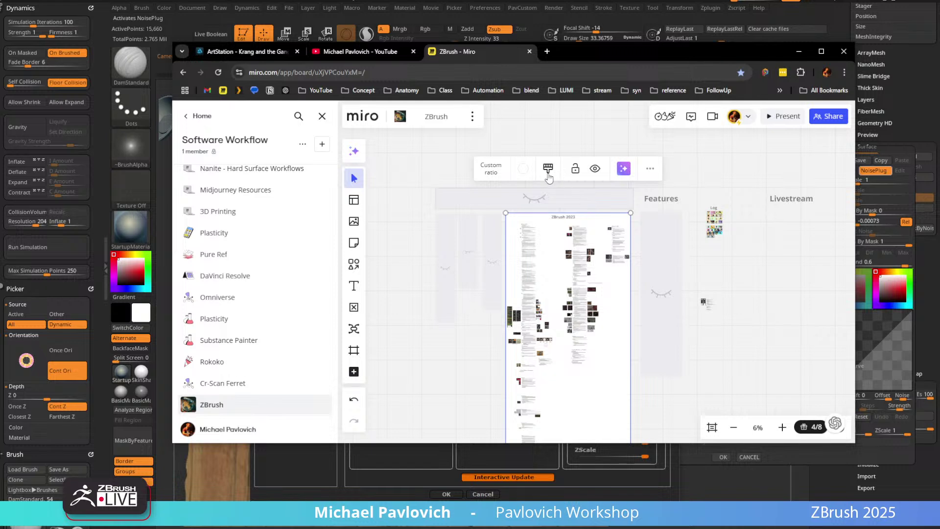
click(595, 168)
Reveal the hidden frame under Features and look through its ZBrush 2024 notes for the Surface Noise entry.
click(654, 253)
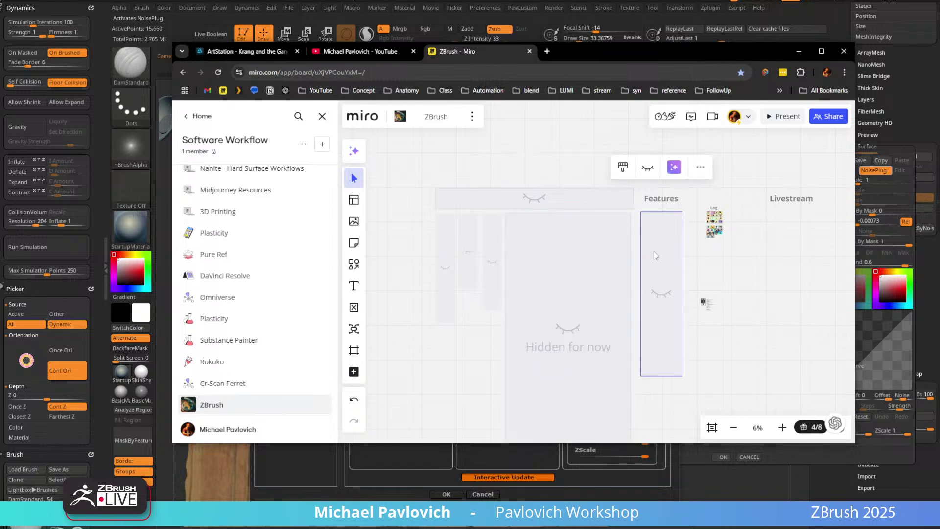
click(649, 168)
scroll(668, 240, up, 1)
scroll(669, 240, up, 2)
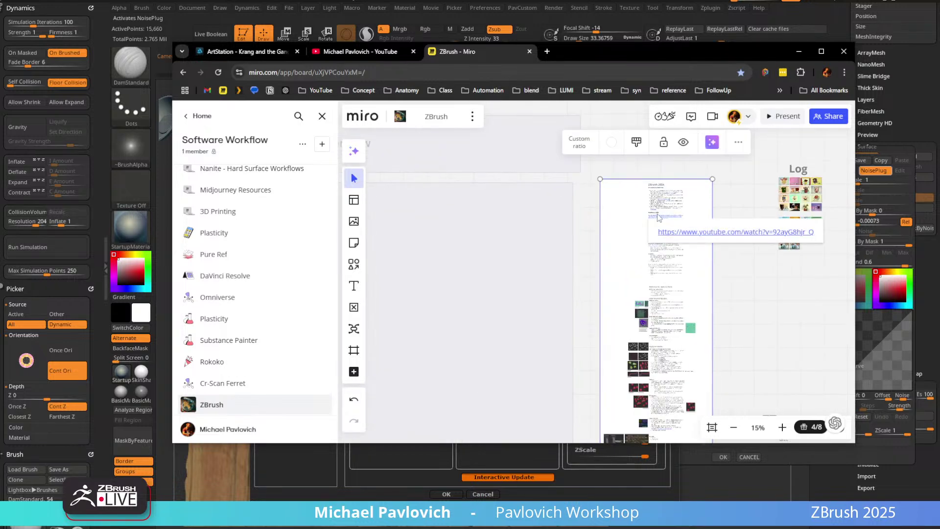
scroll(657, 216, up, 3)
scroll(600, 255, up, 3)
mouse_move(597, 427)
right_down()
mouse_move(603, 260)
mouse_move(648, 171)
right_up()
scroll(650, 279, down, 5)
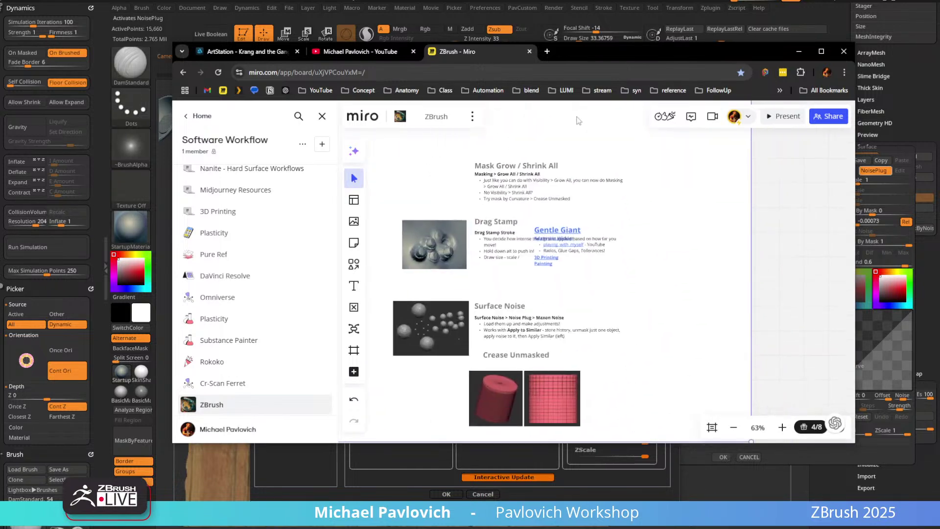
scroll(573, 147, down, 2)
scroll(575, 193, down, 10)
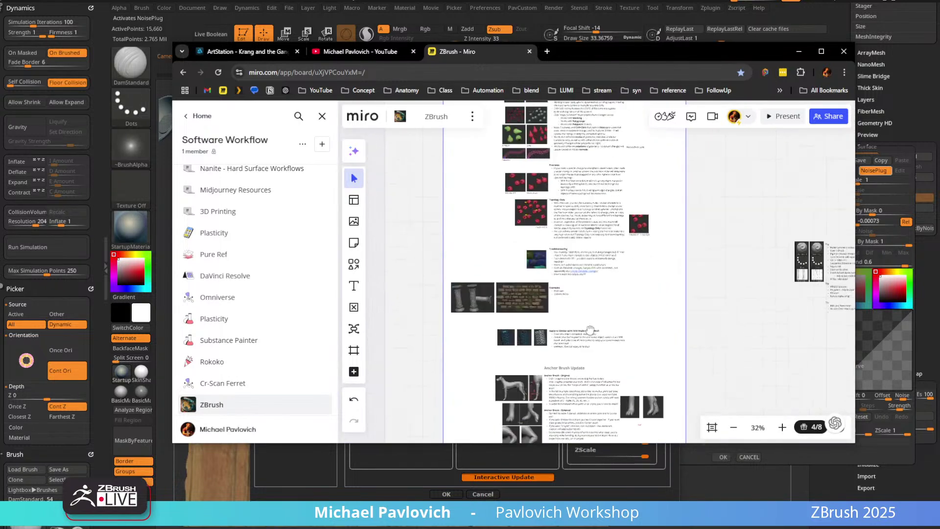
scroll(590, 334, up, 15)
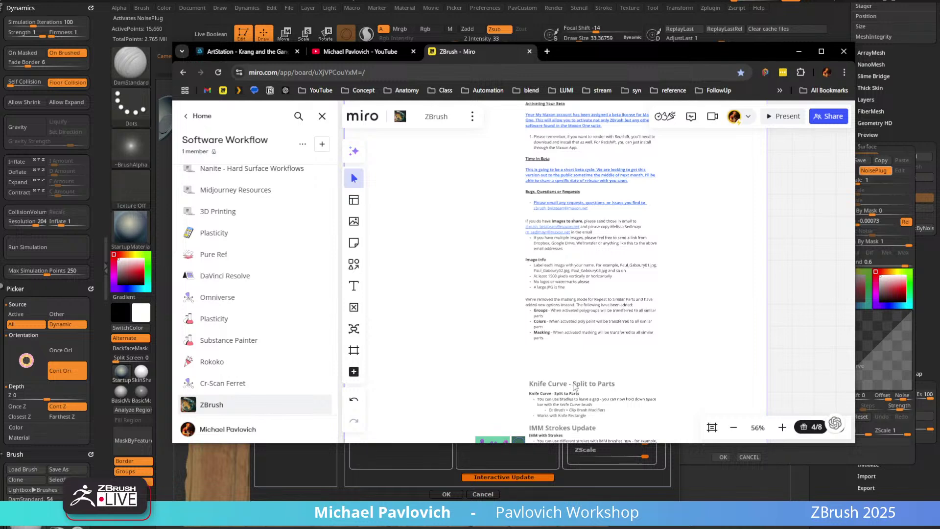
click(567, 360)
ctrl+scroll(567, 360, up, 3)
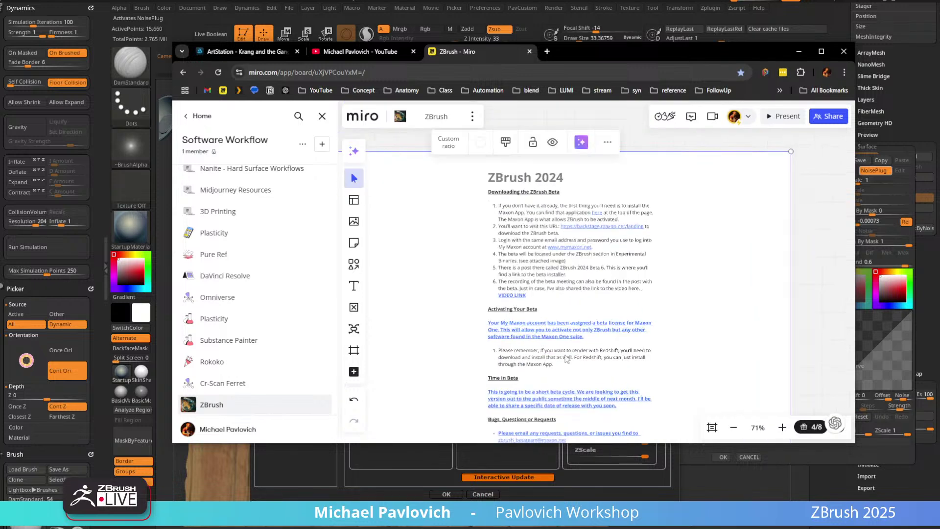
ctrl+scroll(567, 360, down, 10)
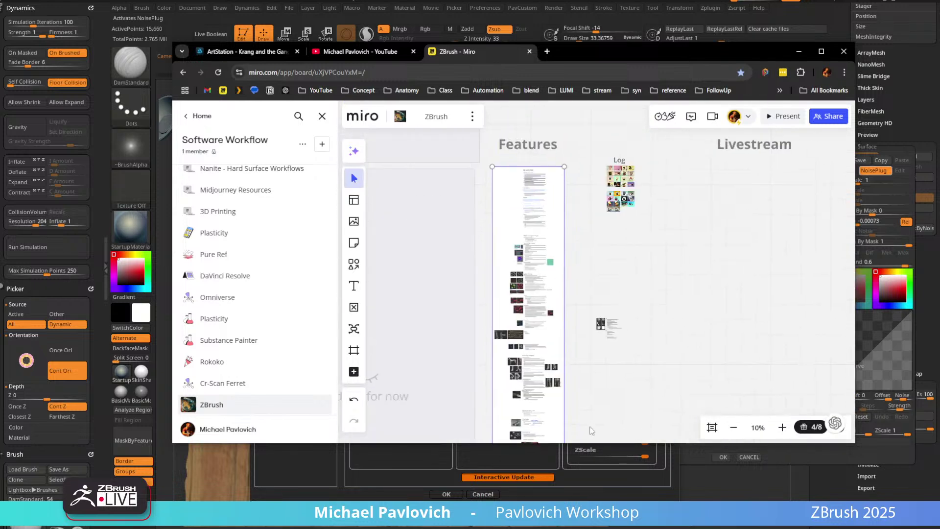
Hide the Features frame again and minimise the browser to return to ZBrush.
click(552, 144)
click(637, 269)
ctrl+scroll(642, 269, down, 2)
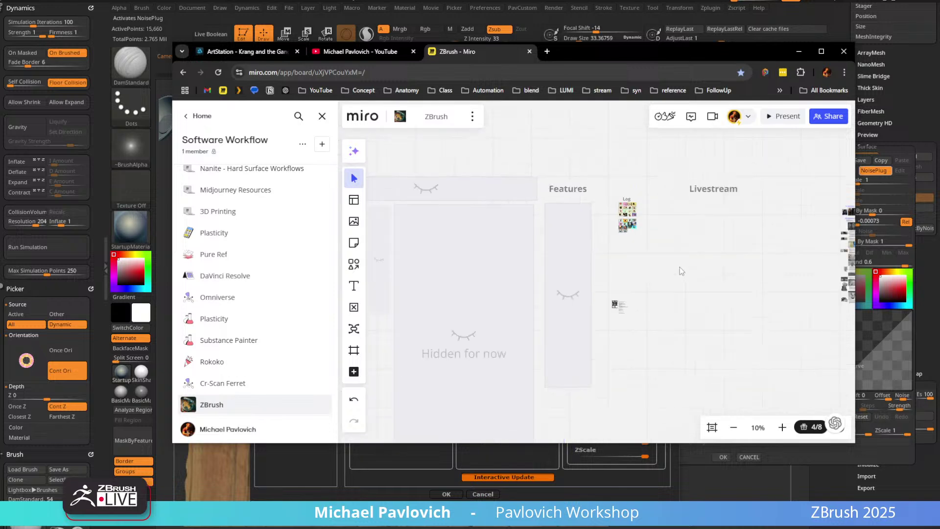
middle_drag(680, 267, 541, 253)
click(800, 52)
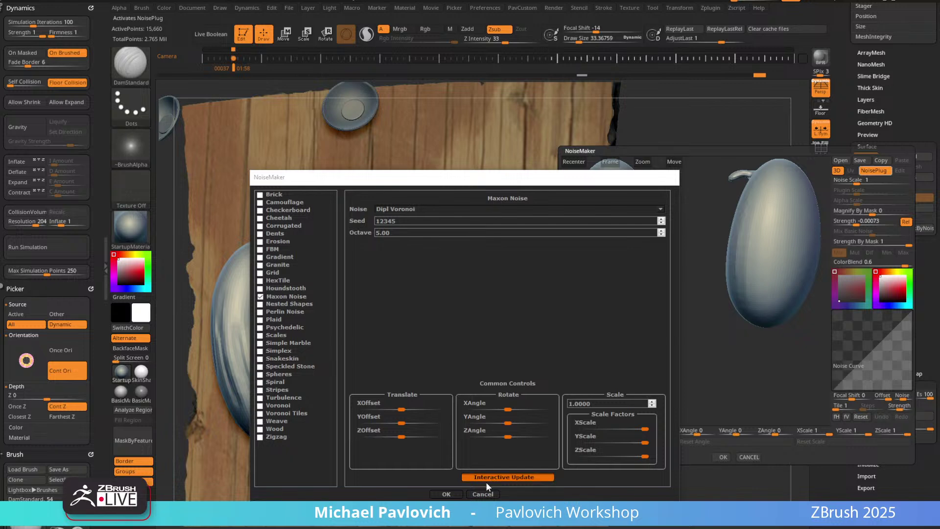
Accept the Dipl Voronoi noise, set Mix Basic Noise to 0 and Plugin Scale to about 6.69, and adjust the noise strength.
click(446, 494)
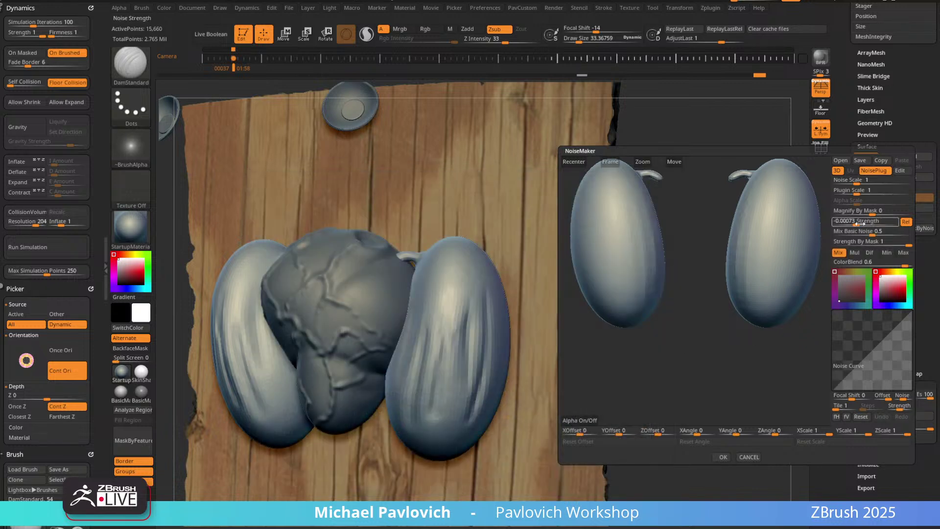
drag(857, 223, 830, 234)
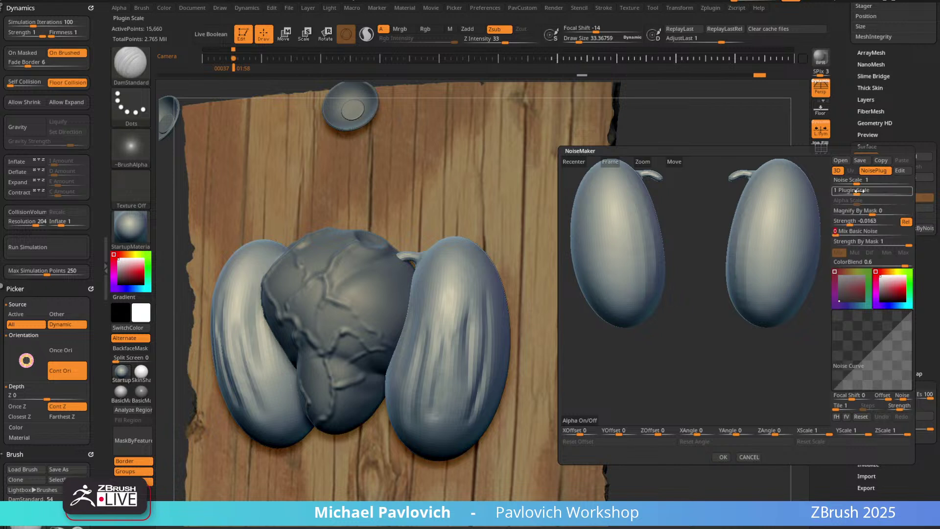
drag(857, 190, 868, 224)
drag(865, 192, 872, 221)
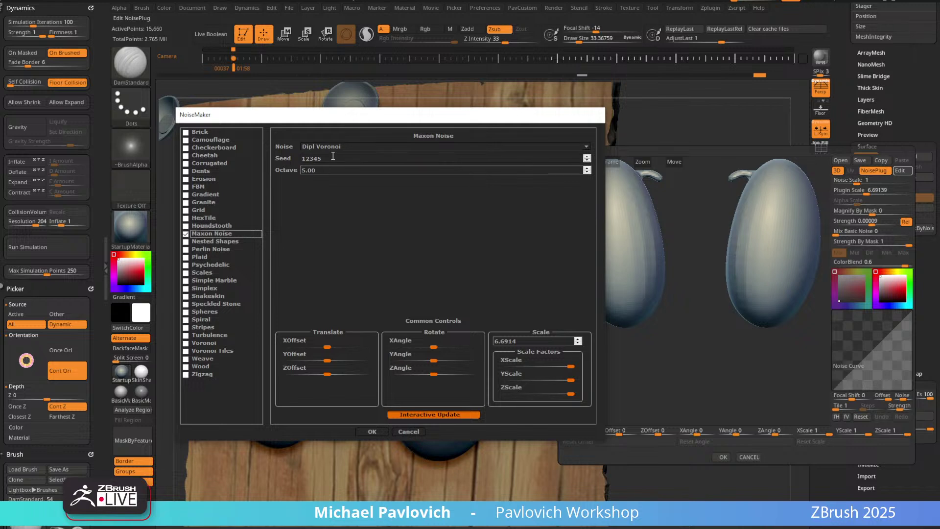
Change the Maxon Noise type to Buya, with Plugin Scale at about 23.5 and Strength at about -0.0137.
click(334, 147)
scroll(336, 163, up, 5)
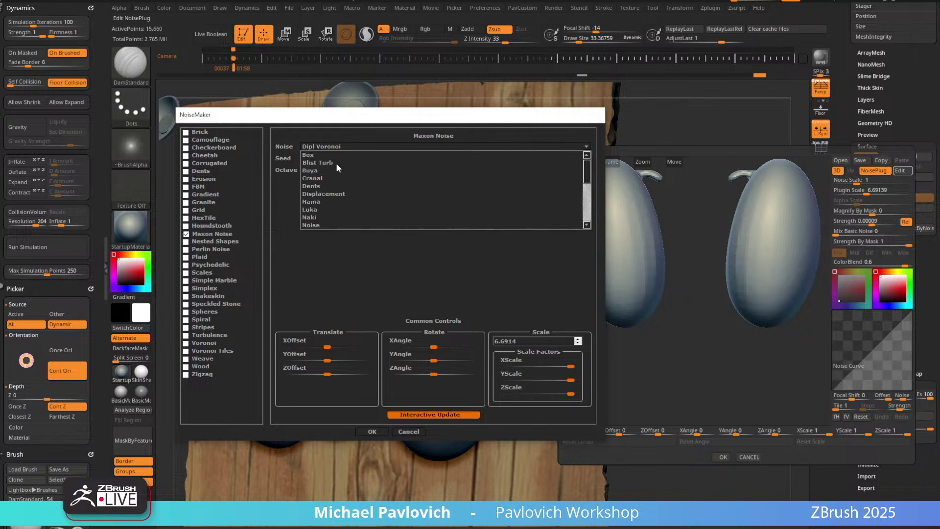
click(335, 169)
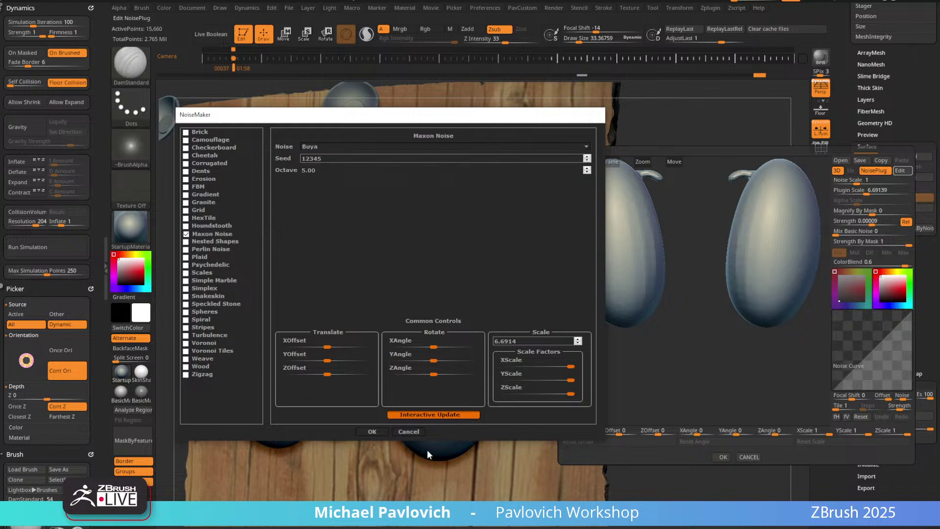
click(374, 431)
drag(865, 191, 850, 225)
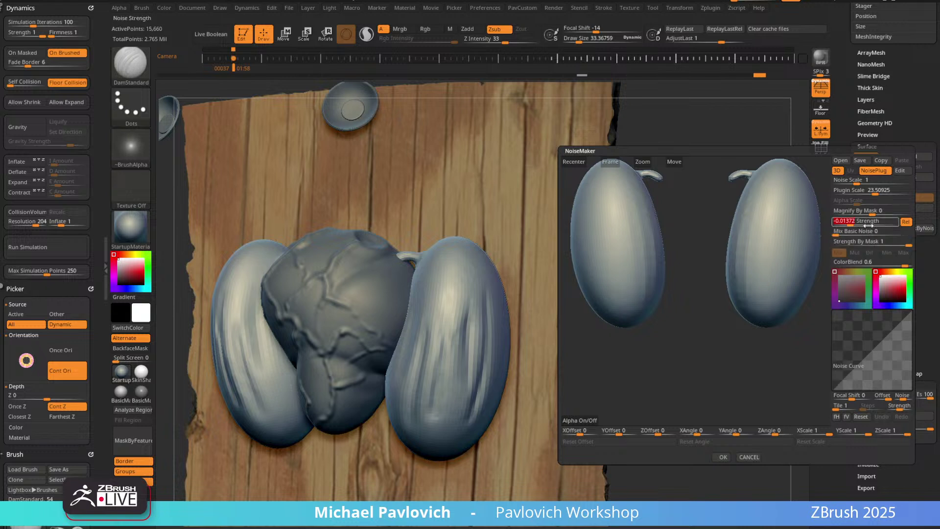
Turn off NoisePlug and set the basic noise to Magnify By Mask -0.00188, Noise Scale about 74.4 and Strength about -0.00046.
drag(872, 213, 867, 213)
click(874, 171)
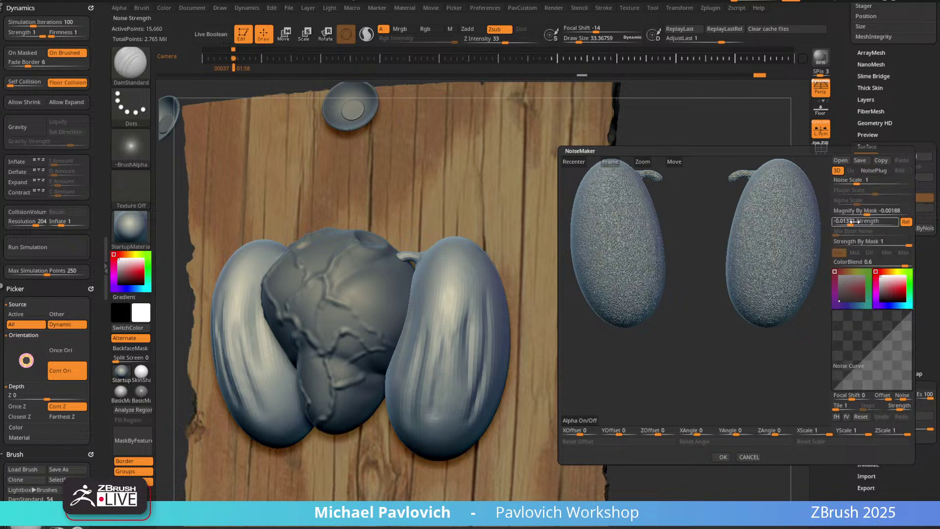
drag(857, 224, 853, 224)
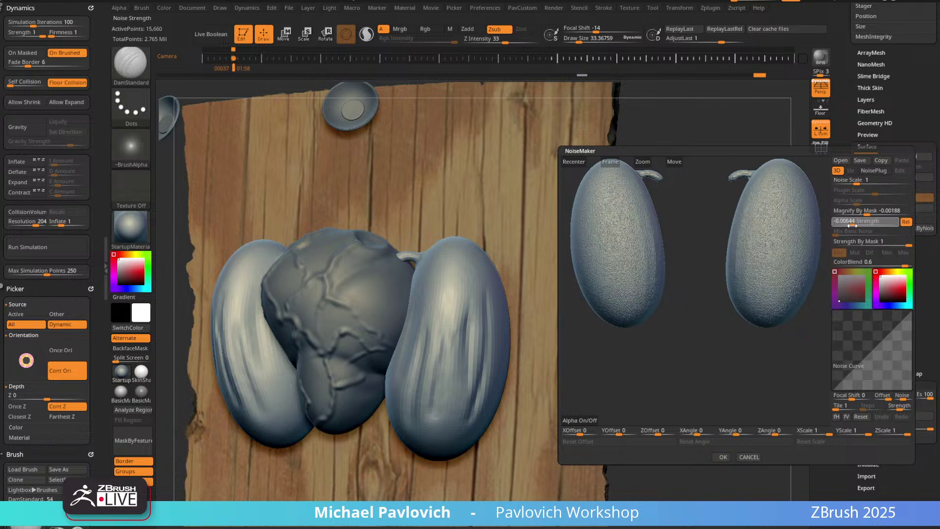
drag(859, 182, 885, 184)
drag(857, 224, 858, 225)
Reshape the Noise Curve with a peak, a dip near the middle and a steep rise, then accept the surface noise.
drag(856, 366, 895, 314)
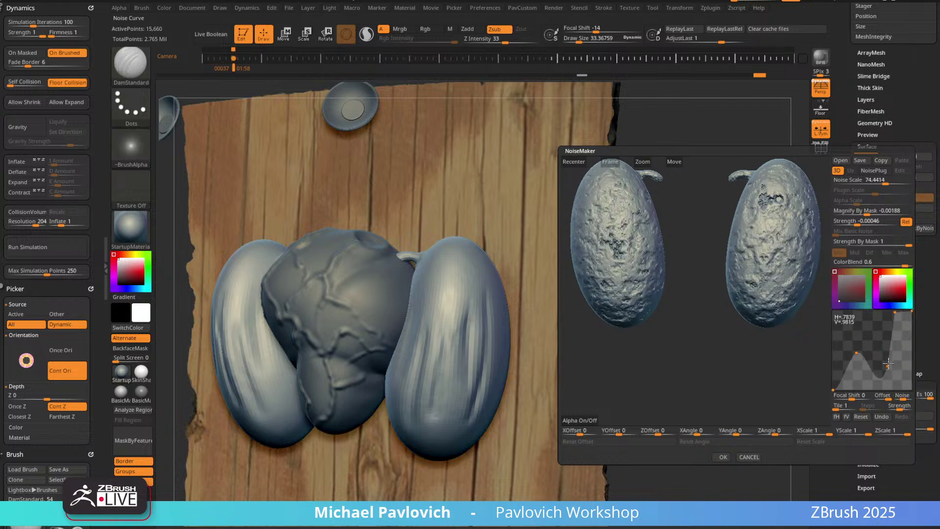
drag(889, 363, 876, 366)
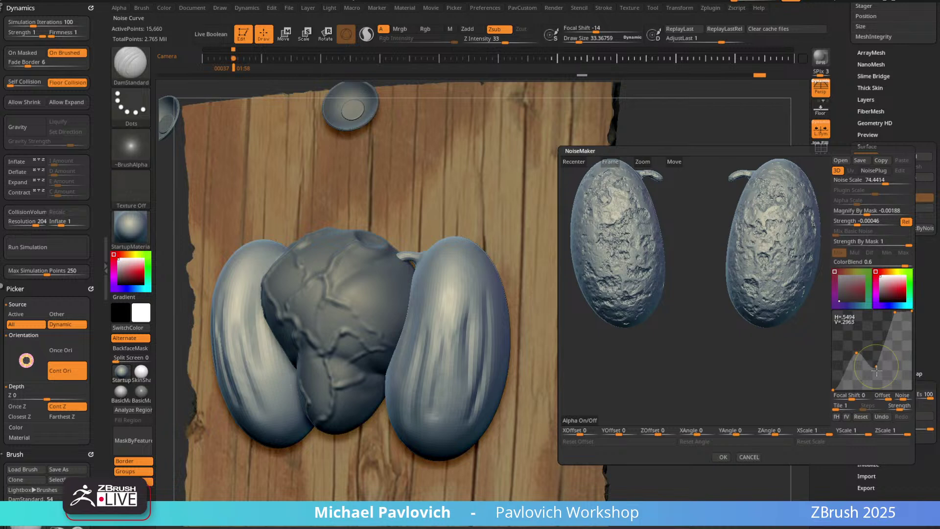
click(723, 457)
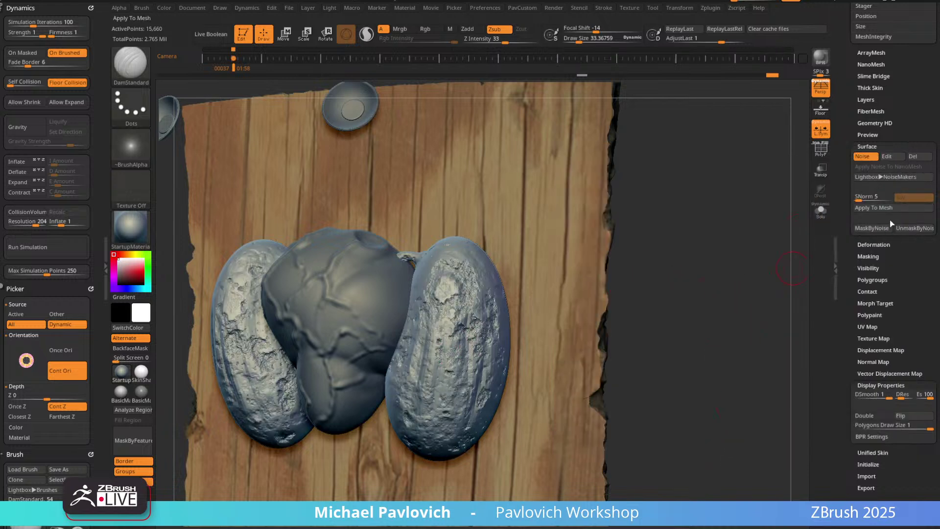
Mask the oval organs by the surface noise and invert the mask.
click(878, 230)
drag(715, 310, 703, 305)
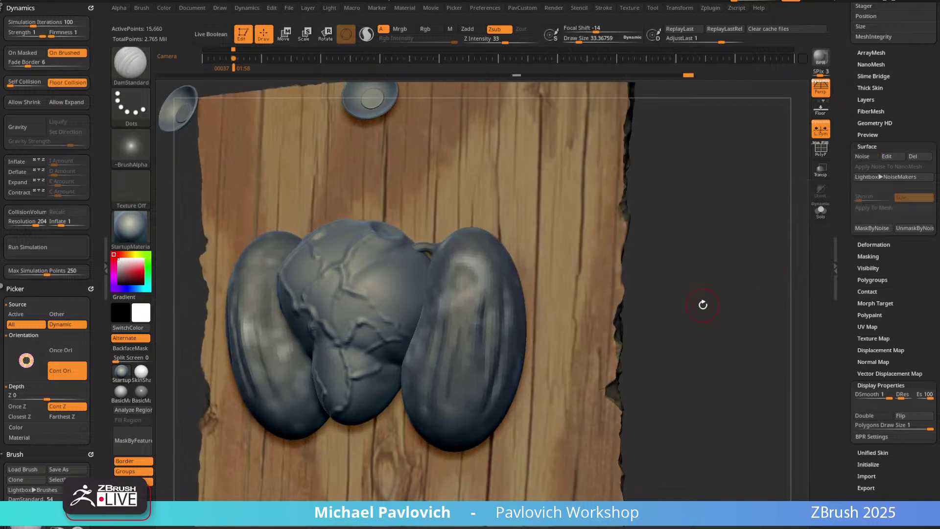
ctrl+click(699, 266)
Turn on Expand in the dynamics settings and run the simulation on the noise-masked oval organs.
key(space)
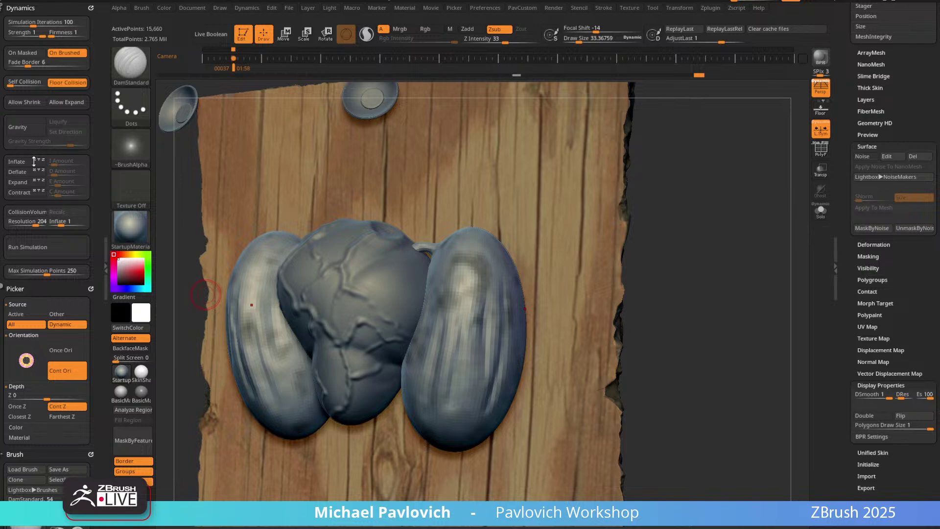
click(18, 183)
click(40, 250)
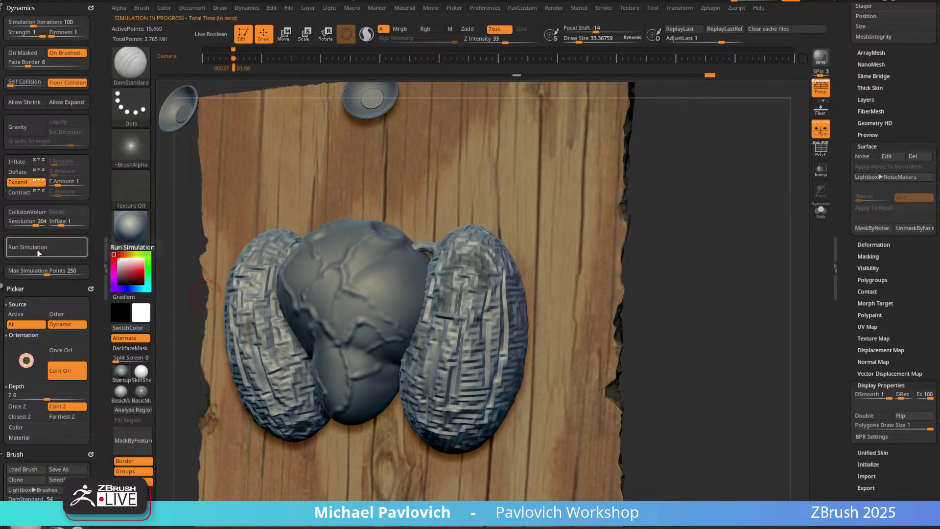
Try clearing the mask from the simulated oval organs, and undo it.
drag(777, 269, 739, 268)
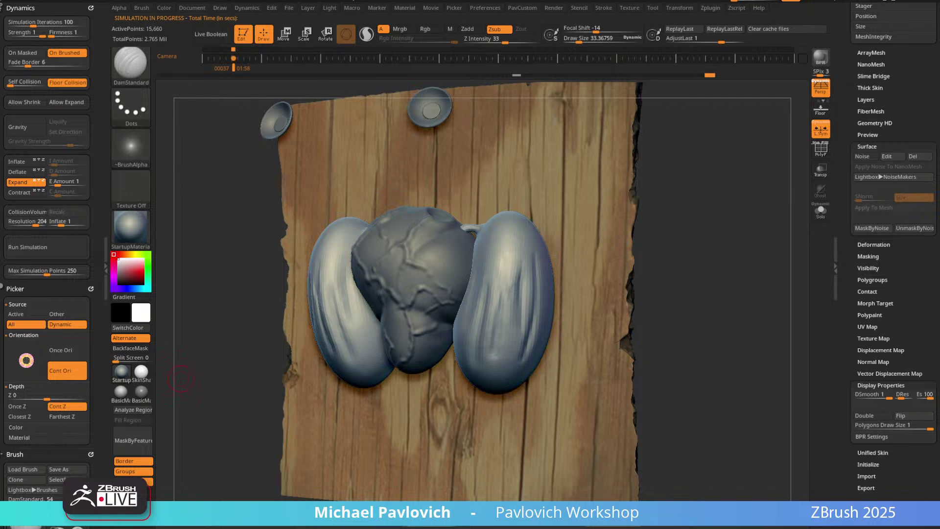
drag(747, 208, 747, 240)
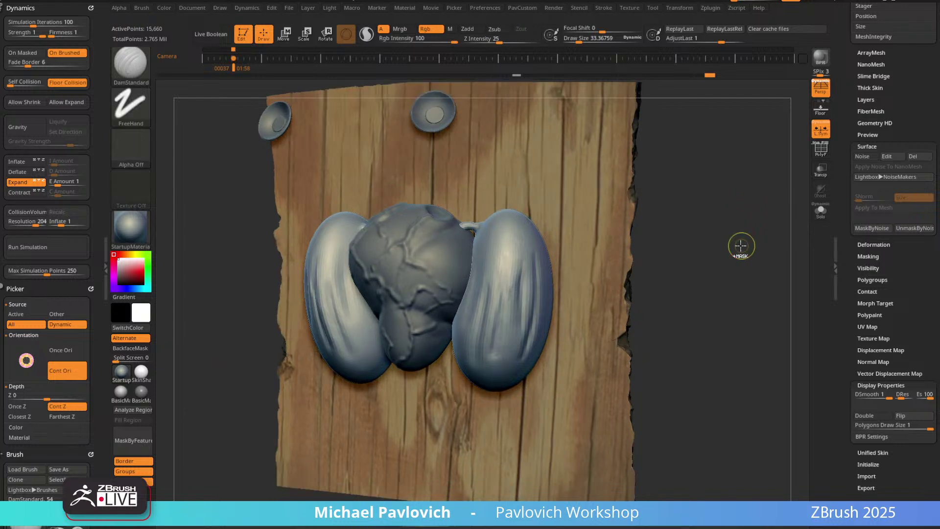
key(ctrl+z)
key(2)
drag(734, 209, 745, 209)
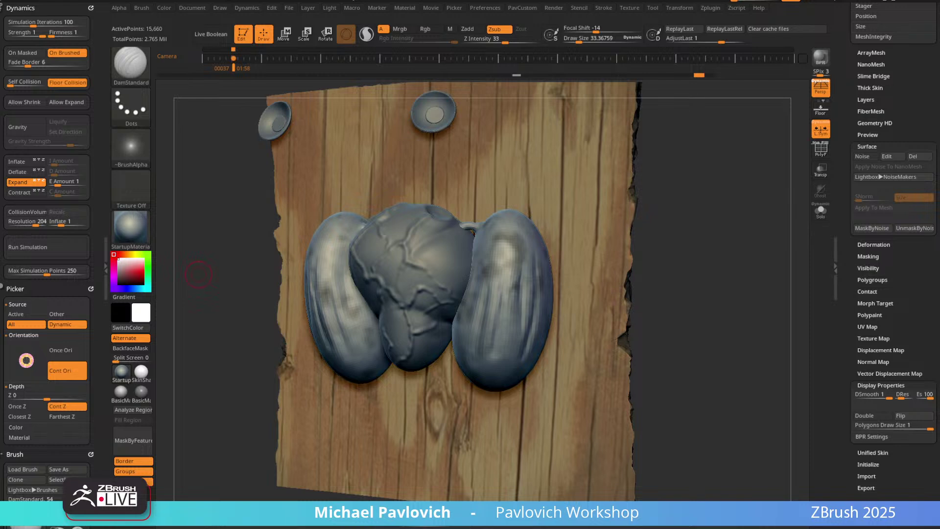
Switch to the browser and look over the ZBrush Guides and artist workflow columns on the ZBrush Miro board.
key(alt+Tab)
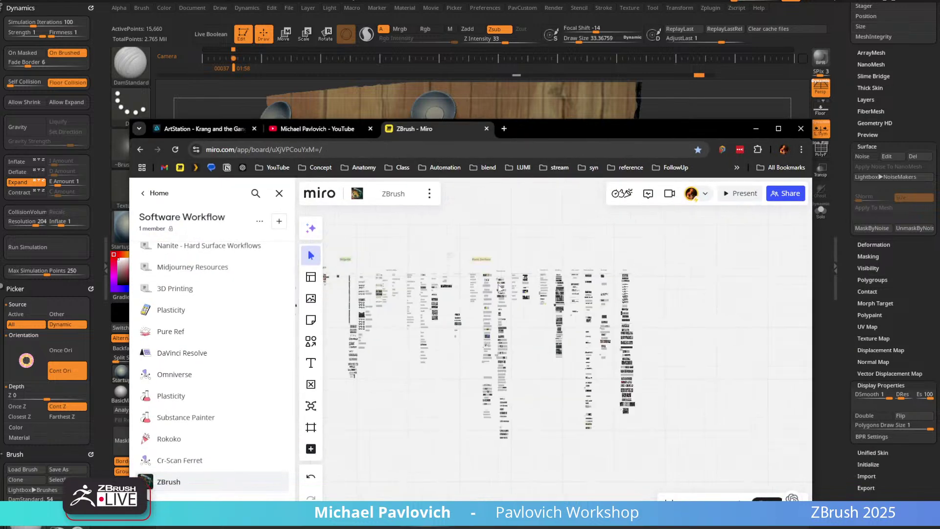
scroll(499, 289, up, 5)
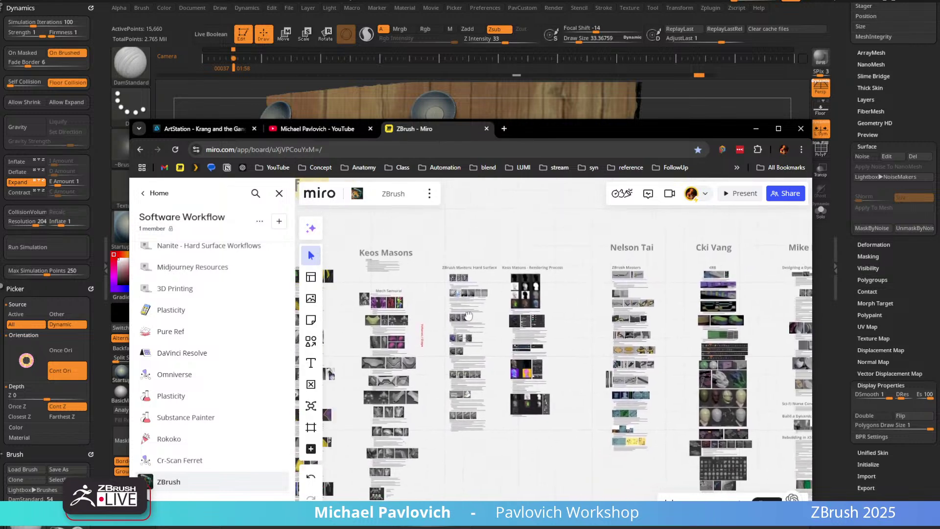
middle_drag(468, 316, 781, 313)
scroll(694, 339, down, 3)
middle_drag(525, 335, 633, 292)
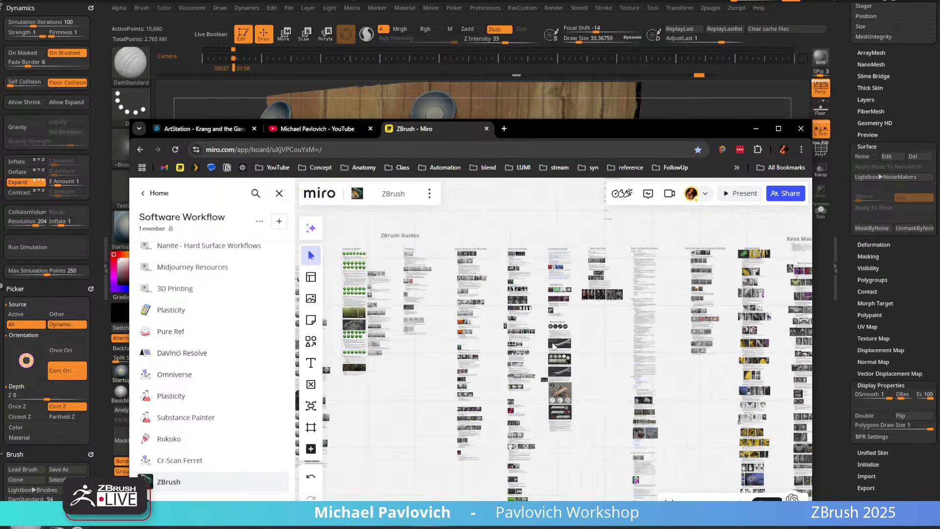
middle_drag(553, 346, 620, 308)
drag(530, 135, 705, 528)
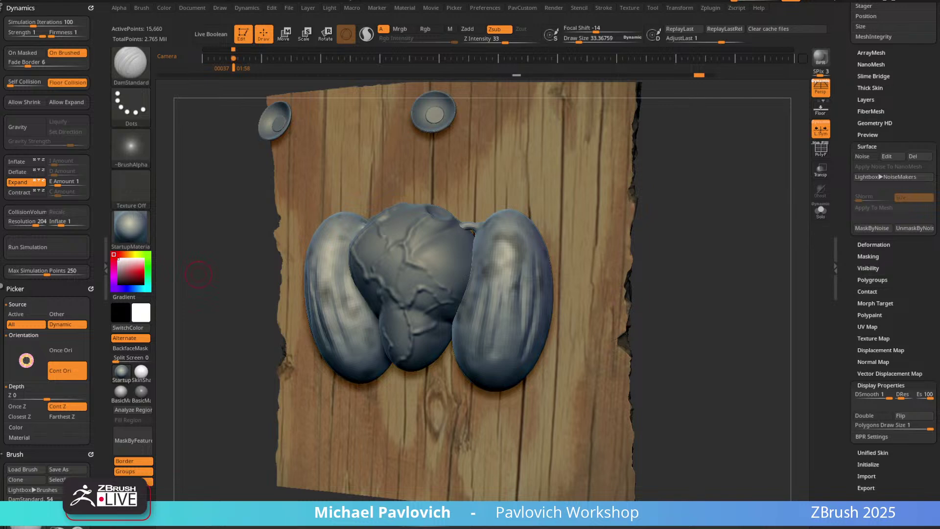
Clear the mask from the oval organs and make the cylinder below the wooden panel the active subtool.
mouse_move(705, 245)
mouse_down()
mouse_move(718, 245)
mouse_move(705, 235)
mouse_move(705, 248)
mouse_move(664, 271)
mouse_move(695, 284)
mouse_move(684, 277)
mouse_move(695, 266)
mouse_up()
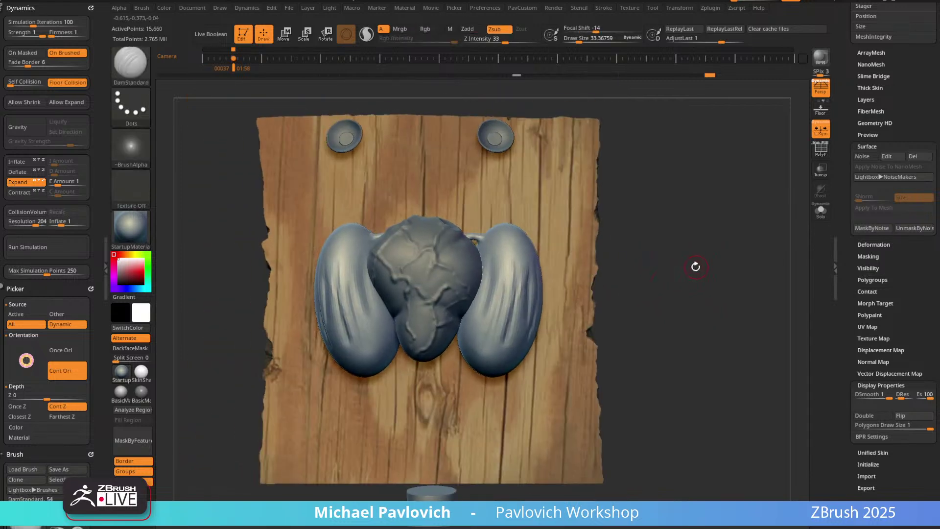
alt+drag(463, 513, 469, 381)
alt+click(496, 456)
alt+drag(703, 219, 697, 276)
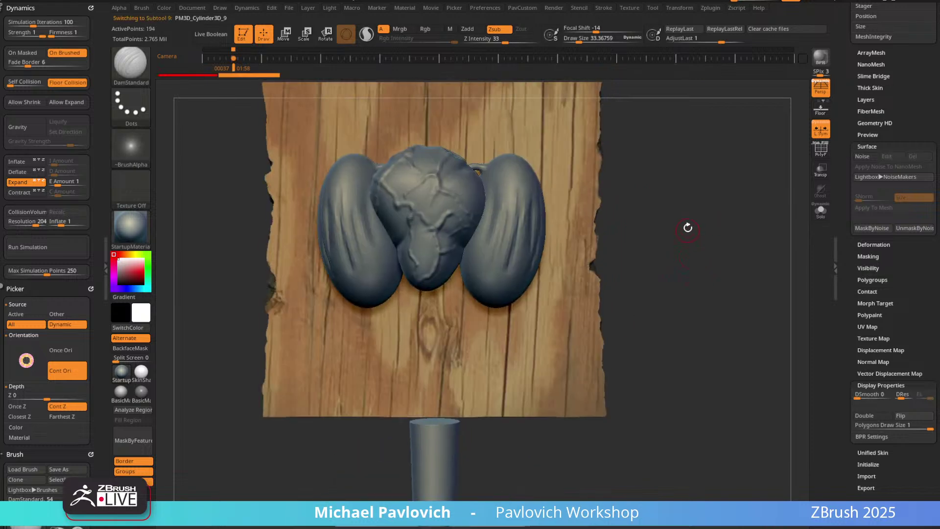
Insert a mirrored pair of Sphere32 primitives at the heart's lower tip and split them into their own subtool.
key(i)
key(m)
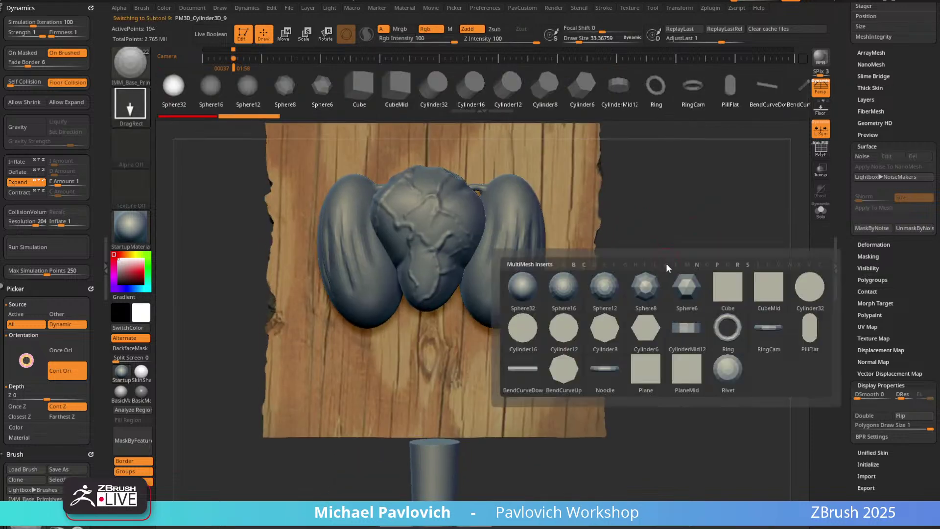
click(534, 296)
drag(403, 318, 429, 313)
key(2)
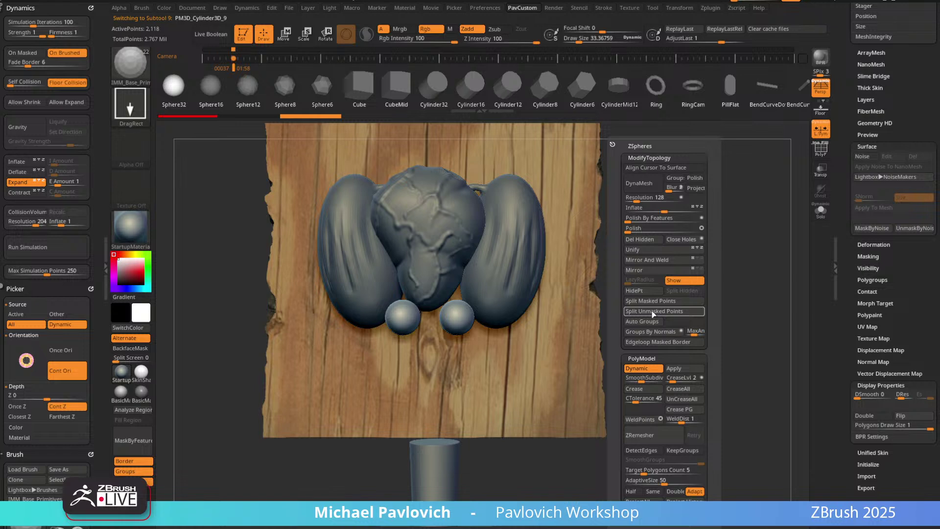
click(651, 311)
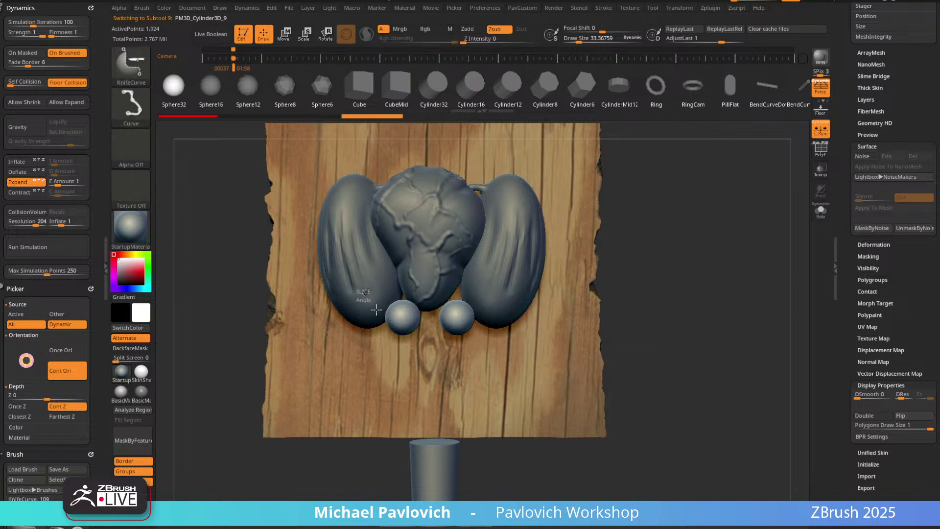
Isolate the sphere on the left side of the heart's tip with SelectRect and delete the hidden one.
ctrl+shift+drag(364, 293, 422, 358)
key(ctrl+z)
key(b)
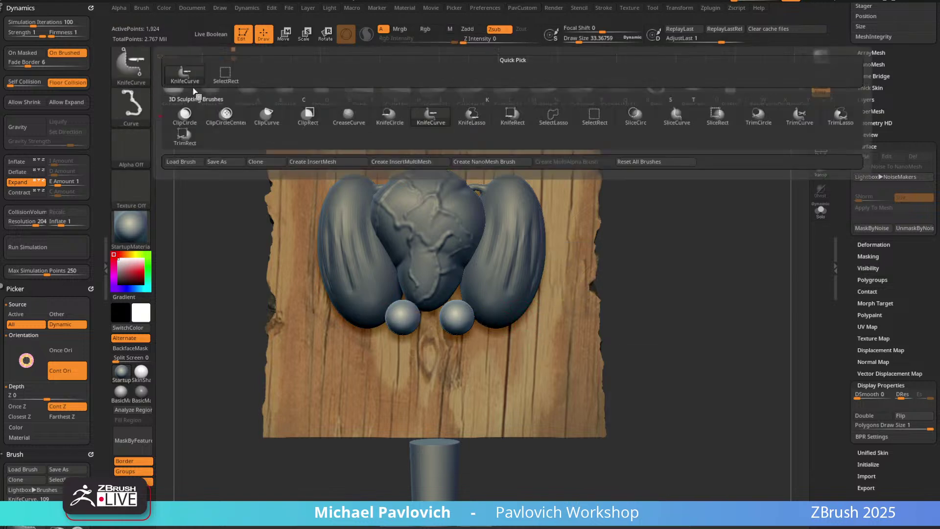
key(s)
key(r)
ctrl+shift+drag(346, 278, 425, 356)
key(2)
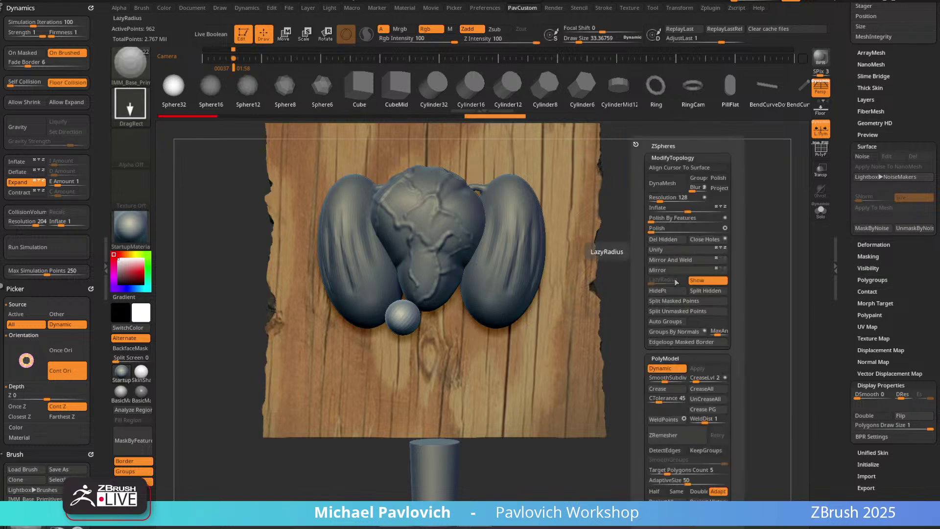
click(667, 240)
Remesh the remaining sphere with ZRemesher at half the polygon count.
click(655, 491)
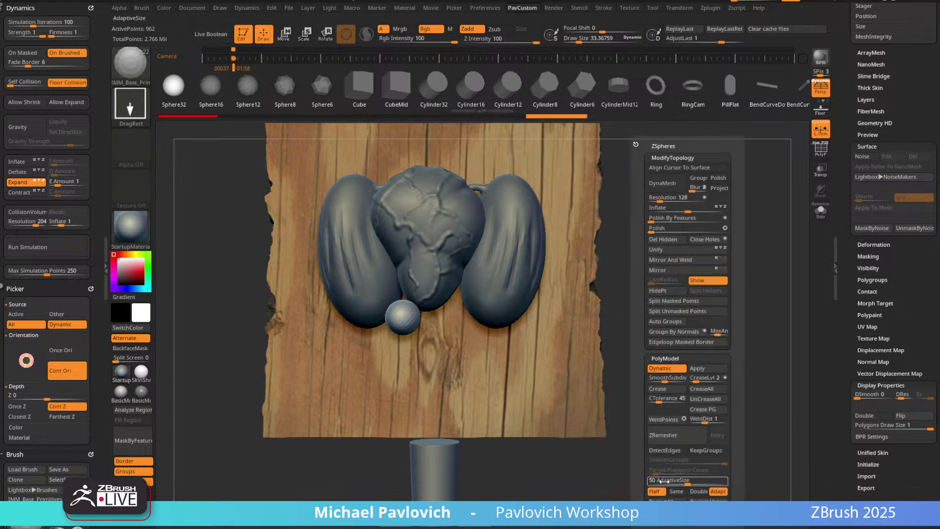
click(666, 435)
alt+right_drag(661, 228, 554, 275)
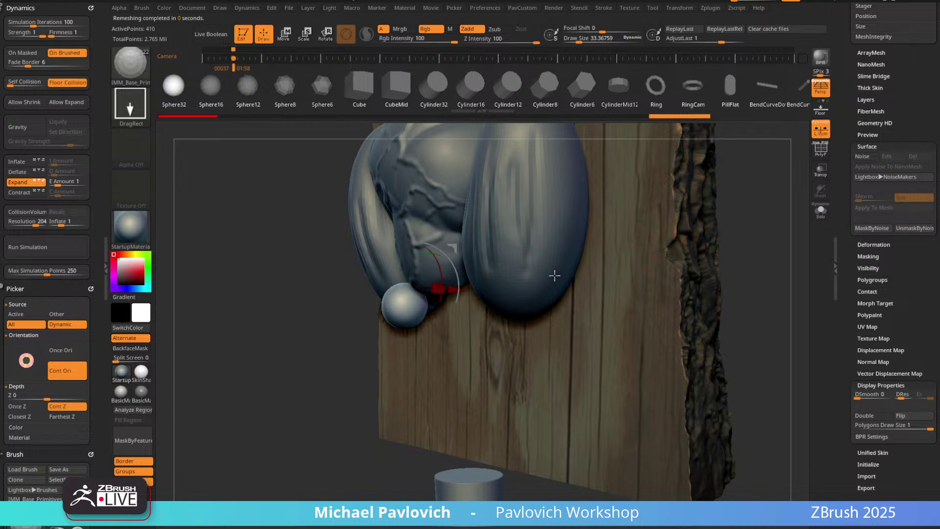
Reshape the sphere into a small tilted oval beside the heart's lower tip with the transform gizmo.
key(w)
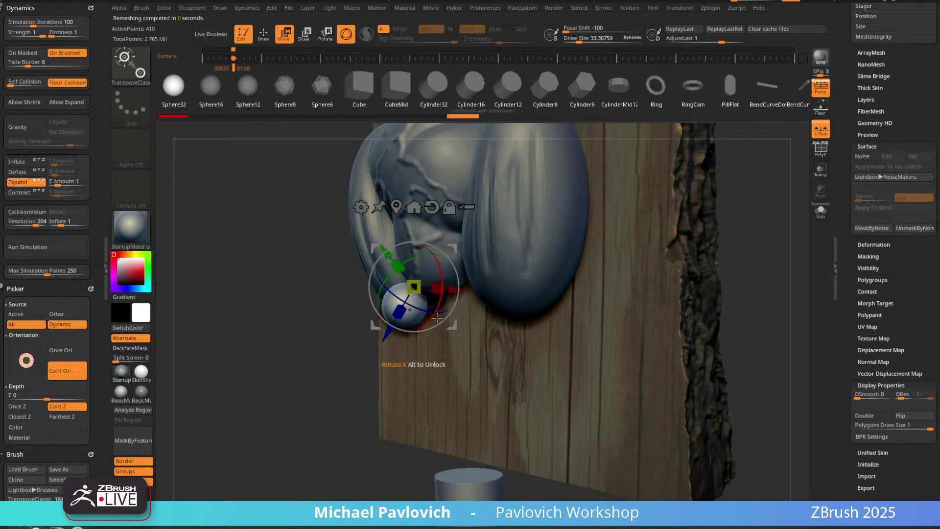
key(b)
key(Escape)
mouse_move(399, 311)
alt+mouse_down()
mouse_move(395, 319)
mouse_move(401, 303)
alt+mouse_up()
drag(324, 374, 336, 313)
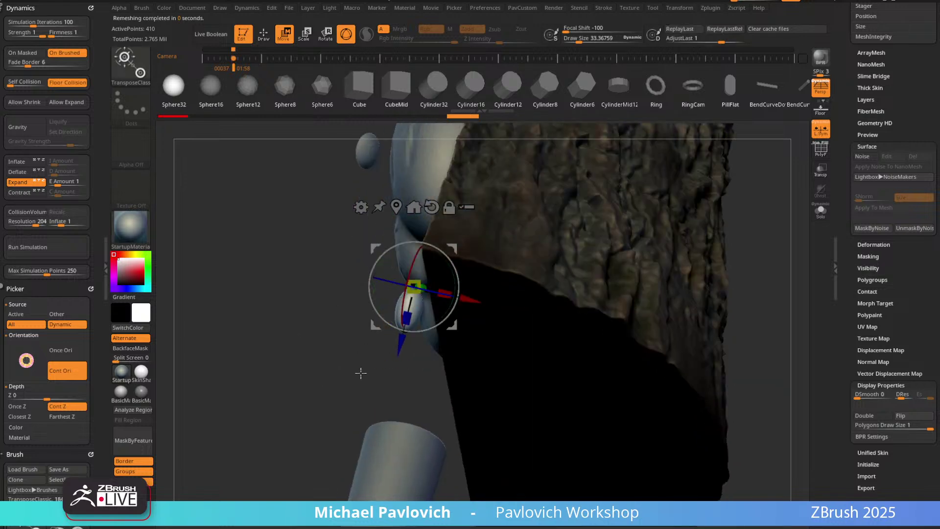
mouse_move(361, 372)
mouse_down()
mouse_move(444, 259)
mouse_move(476, 244)
mouse_up()
key(q)
drag(345, 364, 493, 265)
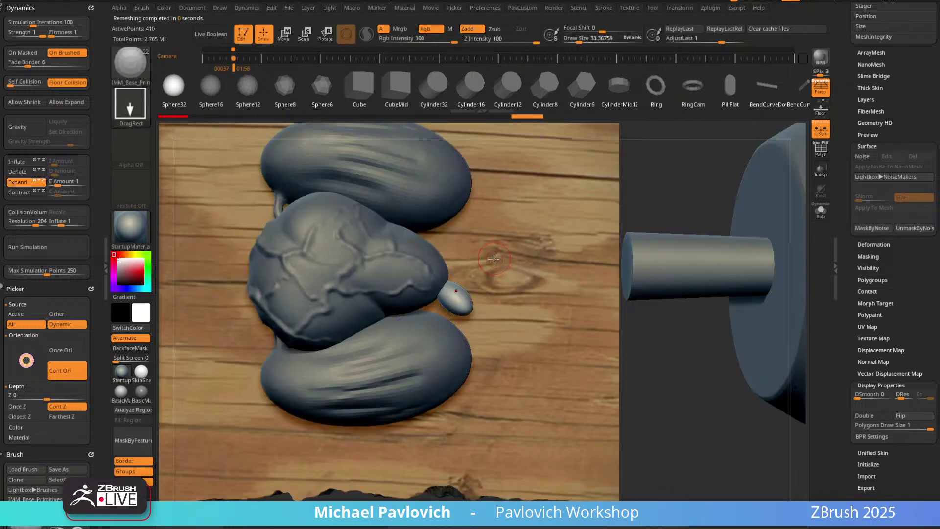
Rotate and tuck the small oval between the heart's lower tip and the left oval organ.
drag(691, 167, 519, 284)
key(w)
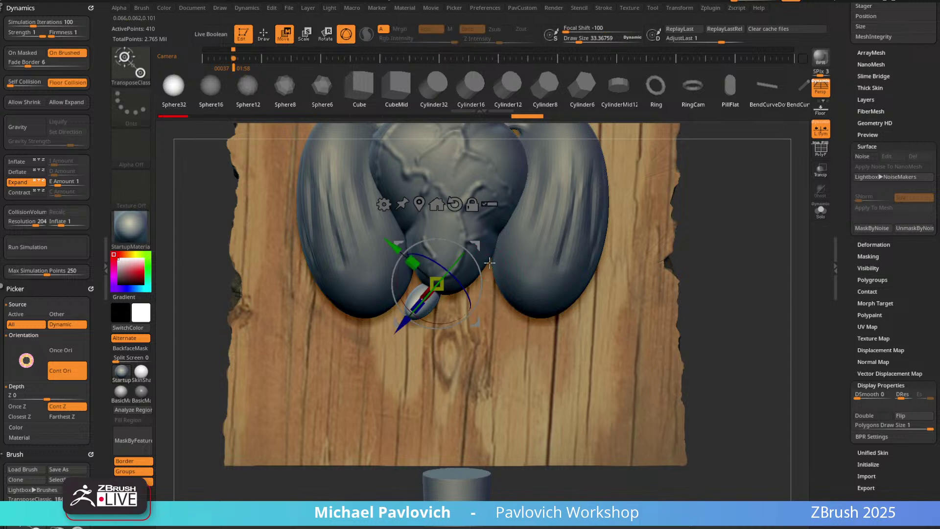
drag(699, 203, 463, 272)
drag(671, 265, 576, 241)
key(q)
mouse_move(231, 349)
mouse_down()
mouse_move(262, 340)
mouse_move(275, 363)
mouse_up()
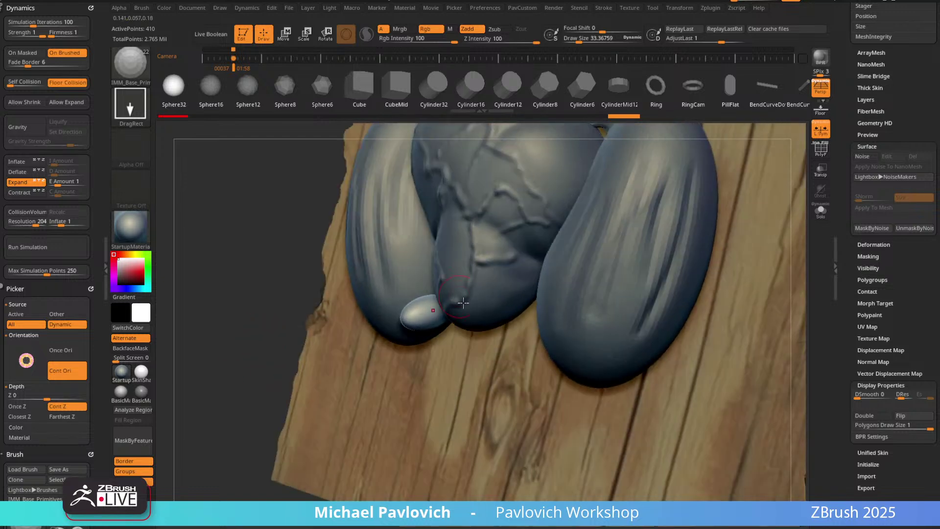
Subdivide the small oval once and puff up its outer end with the Inflat brush.
key(b)
key(i)
key(n)
mouse_move(415, 301)
mouse_down()
mouse_move(430, 309)
mouse_move(422, 296)
mouse_move(427, 307)
mouse_move(414, 306)
mouse_up()
key([)
drag(266, 336, 408, 268)
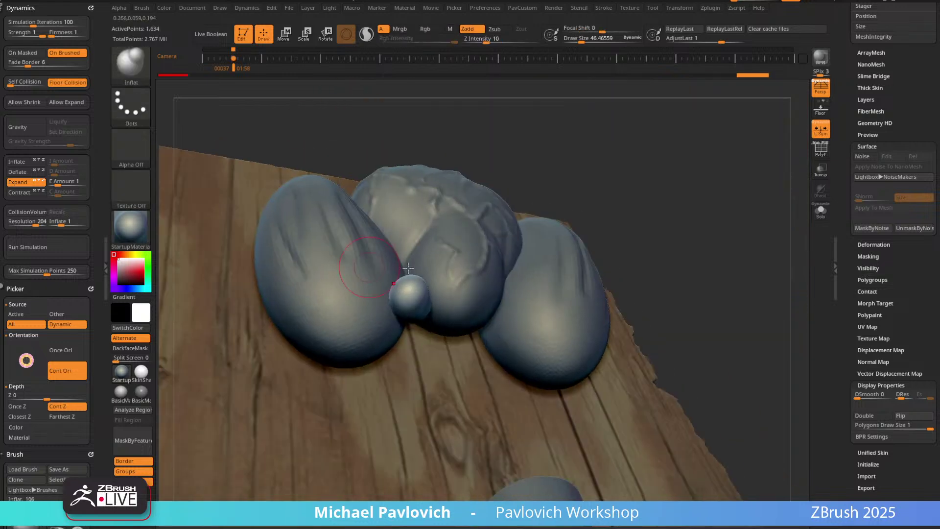
drag(403, 312, 413, 309)
mouse_move(456, 343)
mouse_down()
mouse_move(427, 345)
mouse_move(382, 382)
mouse_up()
drag(411, 292, 422, 288)
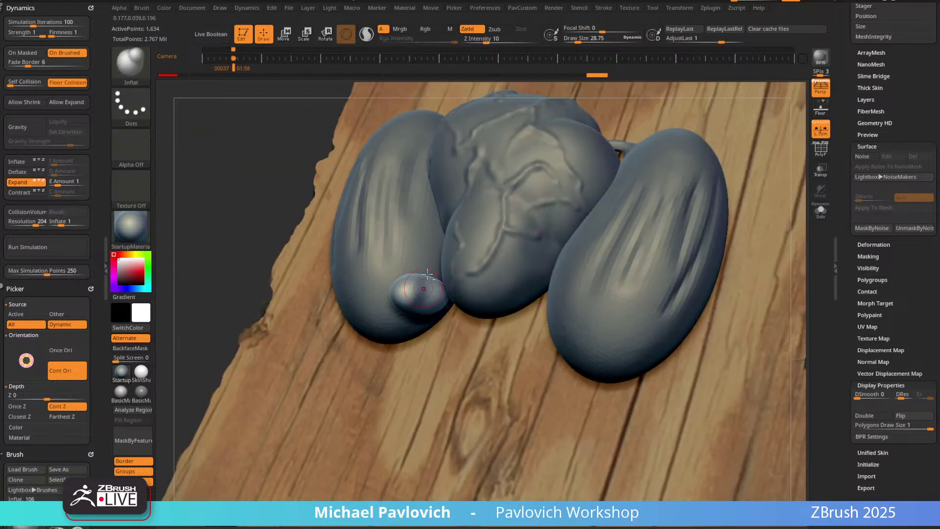
Adjust the small oval's silhouette with a resized Move brush.
mouse_move(553, 343)
mouse_down()
mouse_move(447, 296)
mouse_move(414, 296)
mouse_up()
key(b)
key(m)
key(v)
key(s)
drag(419, 294, 422, 301)
Thin the small oval by applying an Inflate deformation of about -13.
key(b)
key(i)
key(n)
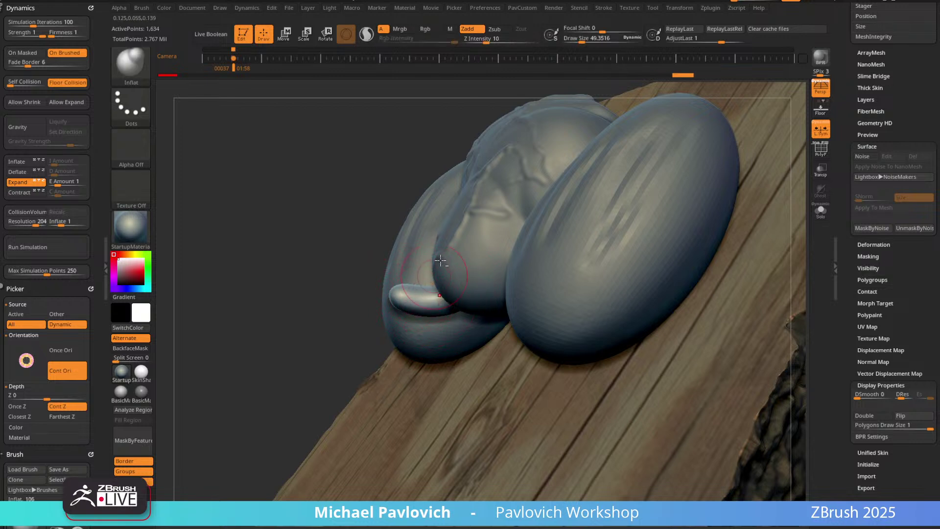
key(3)
drag(480, 210, 475, 210)
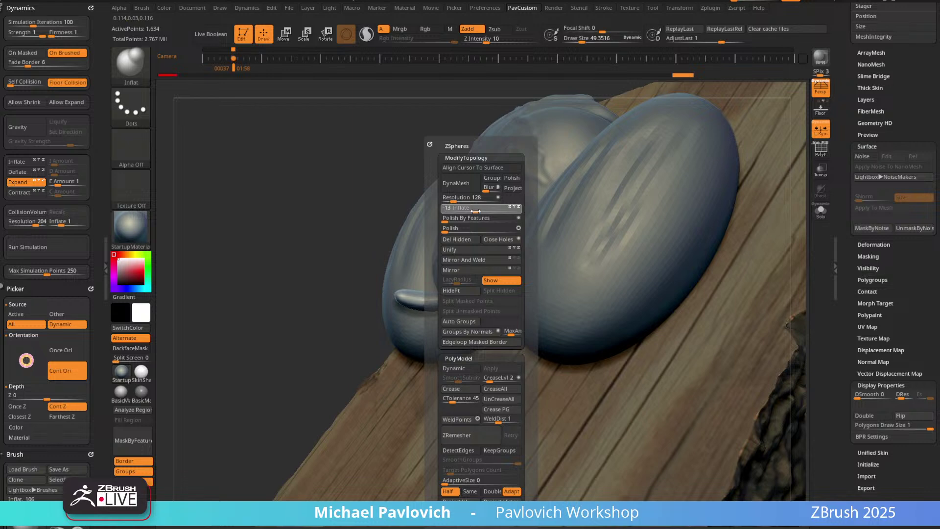
Build up the thinned shape's free end into a rounded bulb with the Inflat brush.
drag(347, 310, 463, 294)
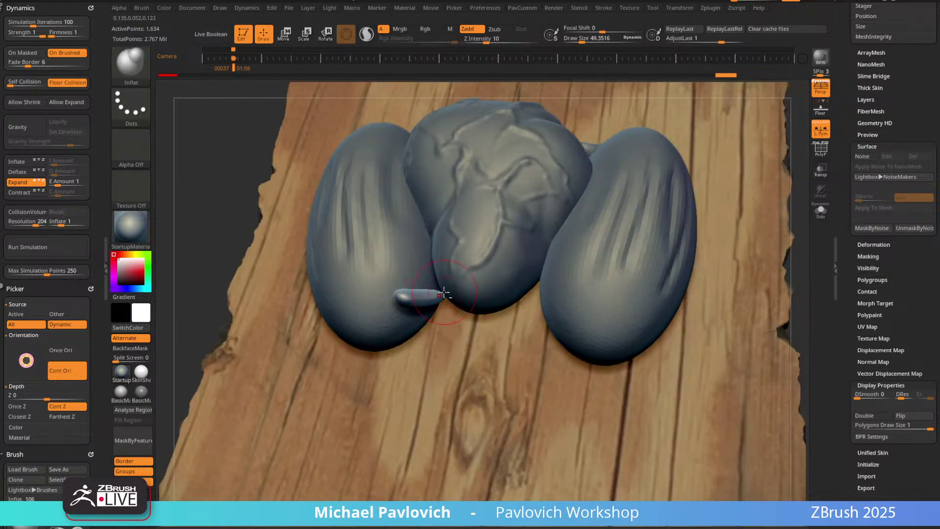
mouse_move(421, 273)
right_down()
mouse_move(412, 262)
mouse_move(410, 293)
right_up()
drag(397, 305, 396, 319)
mouse_move(427, 300)
right_down()
mouse_move(441, 280)
mouse_move(438, 304)
right_up()
drag(451, 308, 425, 307)
mouse_move(426, 307)
right_down()
mouse_move(693, 205)
mouse_move(575, 272)
mouse_move(477, 275)
right_up()
Nudge the small bulb-shaped organ into place beside the heart's lower tip with the gizmo.
key(w)
drag(466, 266, 470, 258)
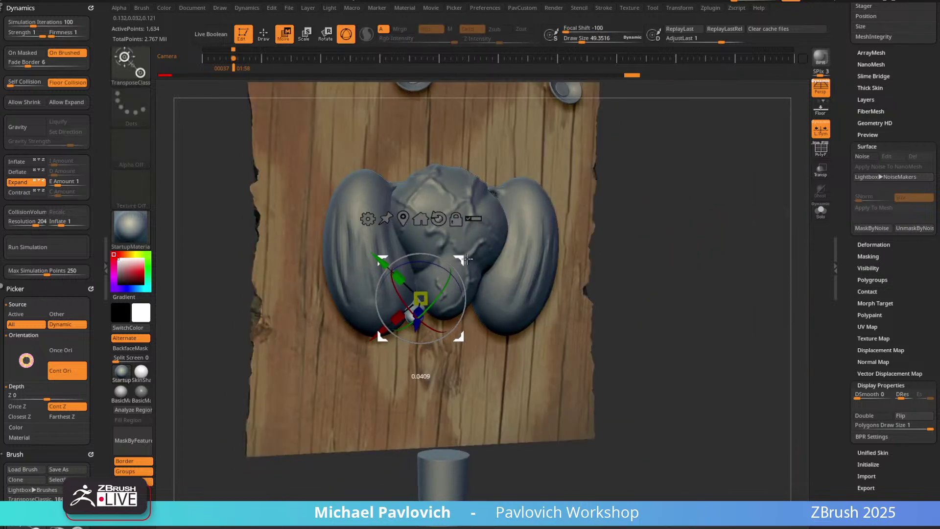
key(q)
right_drag(631, 215, 678, 226)
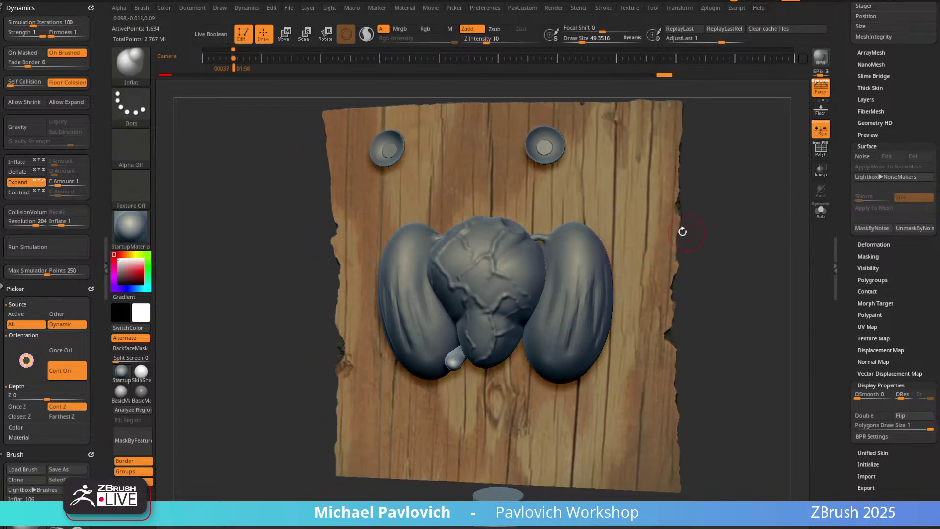
Delete the lower subdivision level of the small bulb-shaped organ.
key(w)
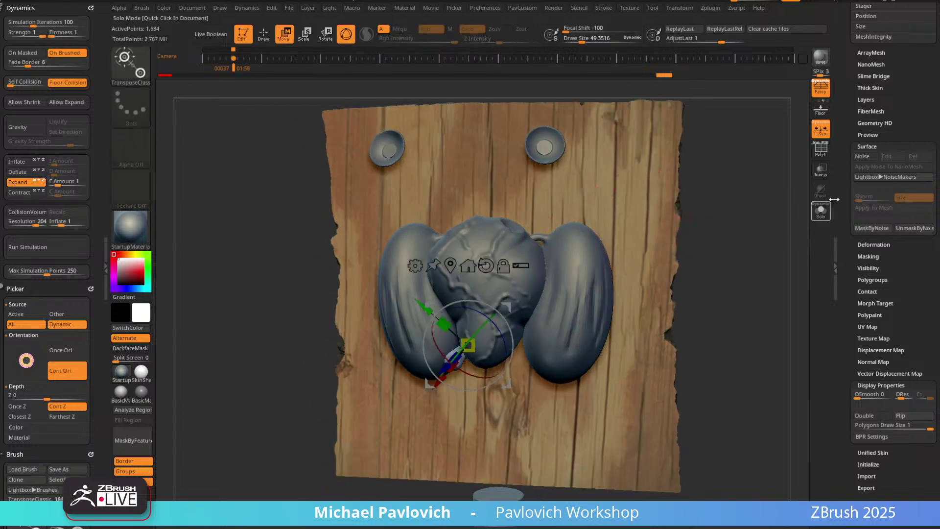
scroll(863, 220, up, 10)
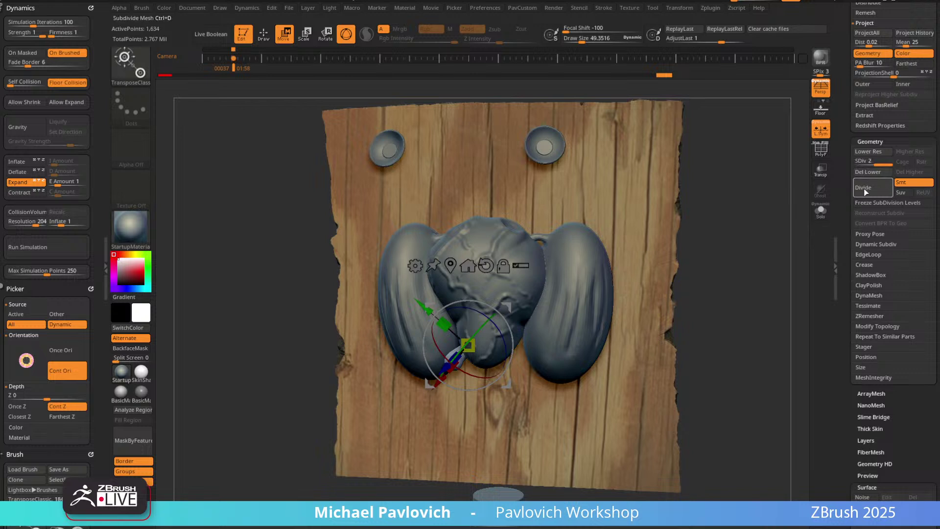
click(867, 181)
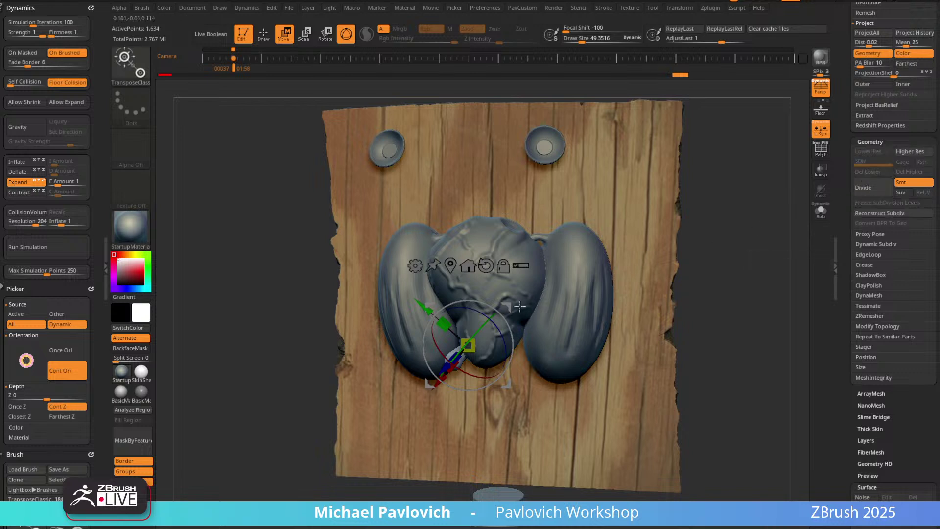
Place a copy of the small bulb at the left oval organ's outer edge and split off the masked points.
key(q)
key(3)
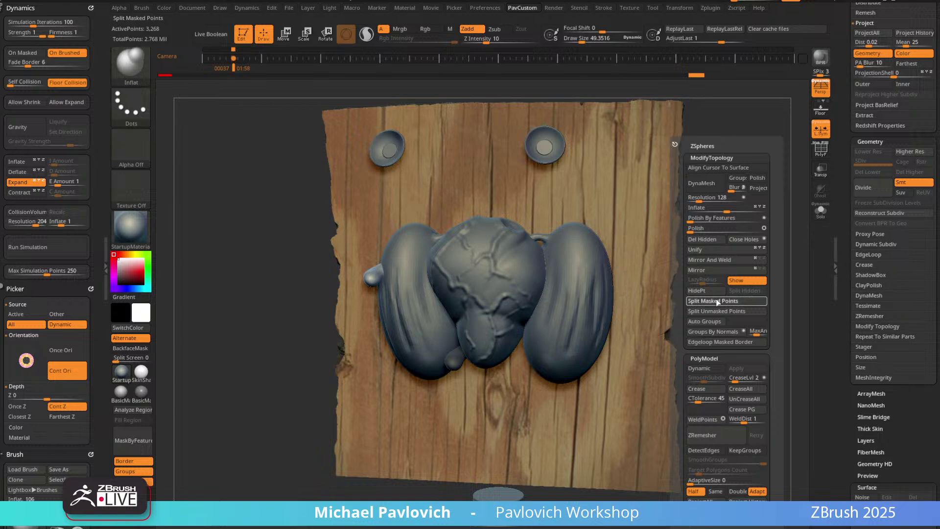
click(718, 301)
Reconstruct the lower subdivision level on both the original bulb and its copy.
alt+click(454, 360)
click(880, 213)
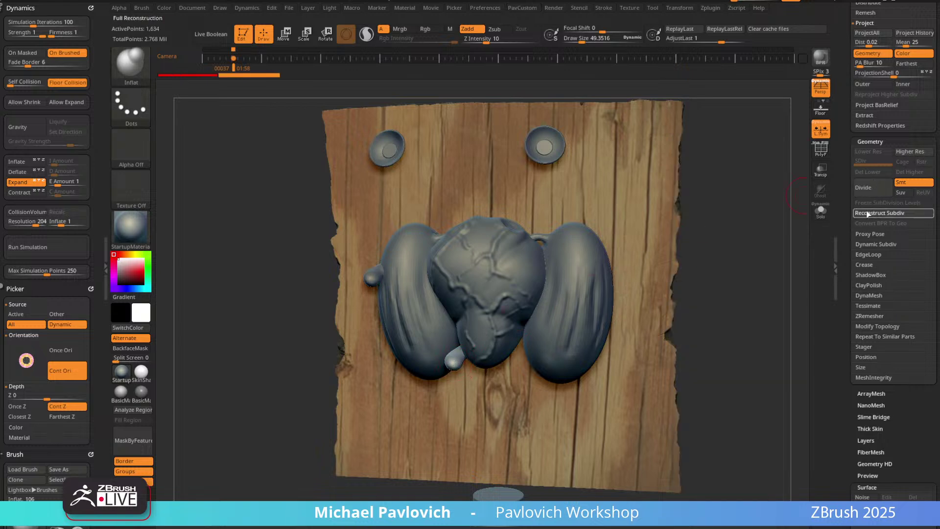
key(ctrl+z)
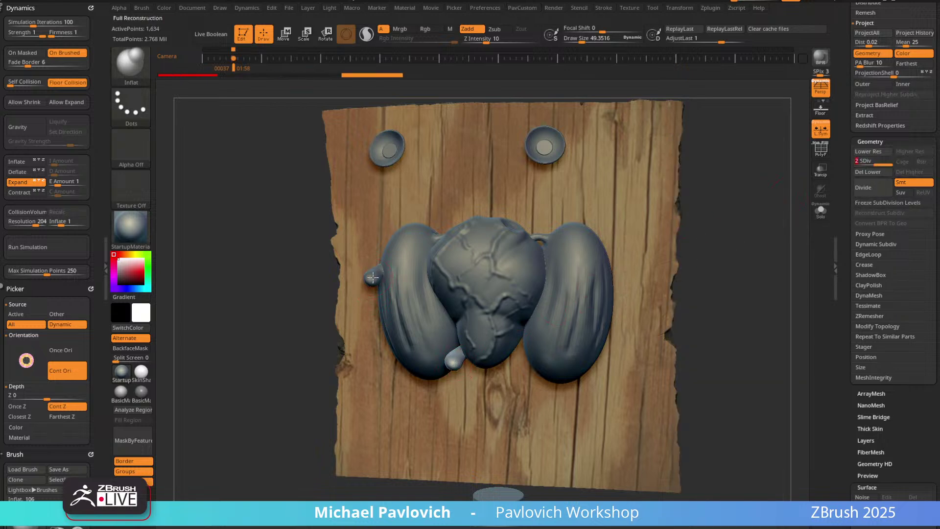
click(880, 213)
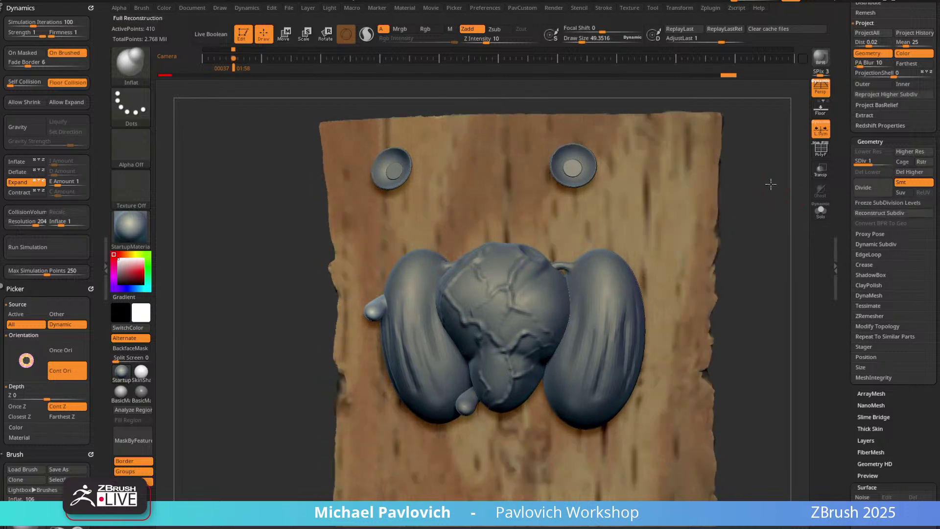
Inflate and smooth the small bulb at the left oval organ's outer edge with the Inflat brush.
key(w)
mouse_move(422, 235)
right_down()
mouse_move(578, 255)
mouse_move(565, 275)
mouse_move(514, 285)
right_up()
key(q)
mouse_move(434, 303)
shift+mouse_down()
mouse_move(430, 291)
mouse_move(434, 315)
shift+mouse_up()
right_drag(493, 279, 631, 256)
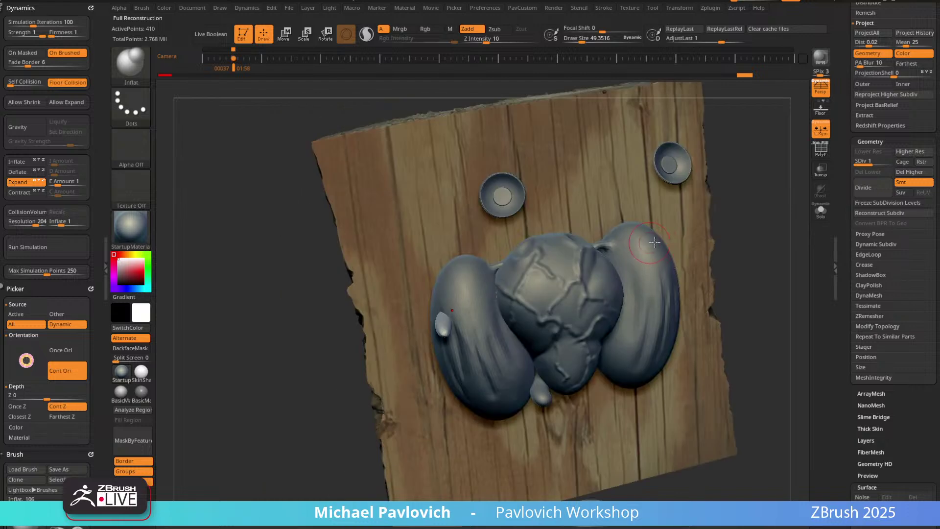
key(space)
drag(657, 210, 664, 210)
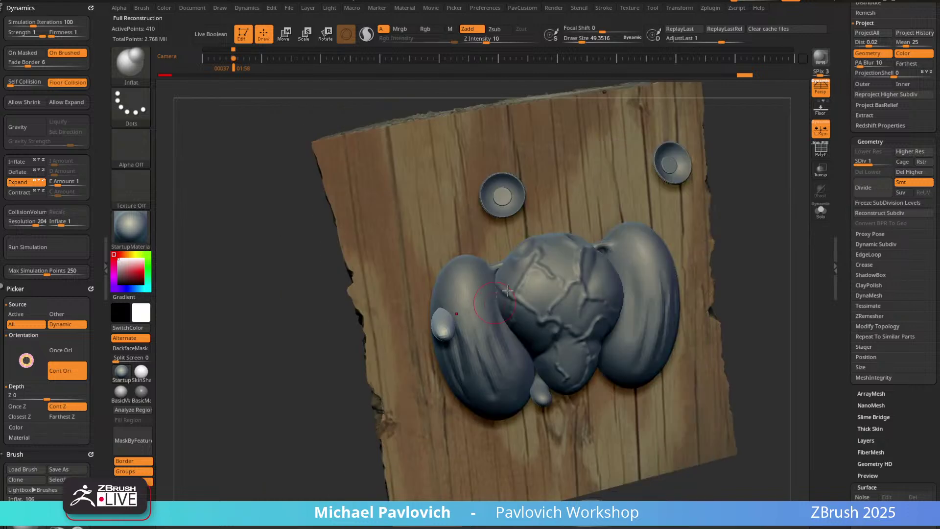
shift+right_drag(720, 221, 730, 210)
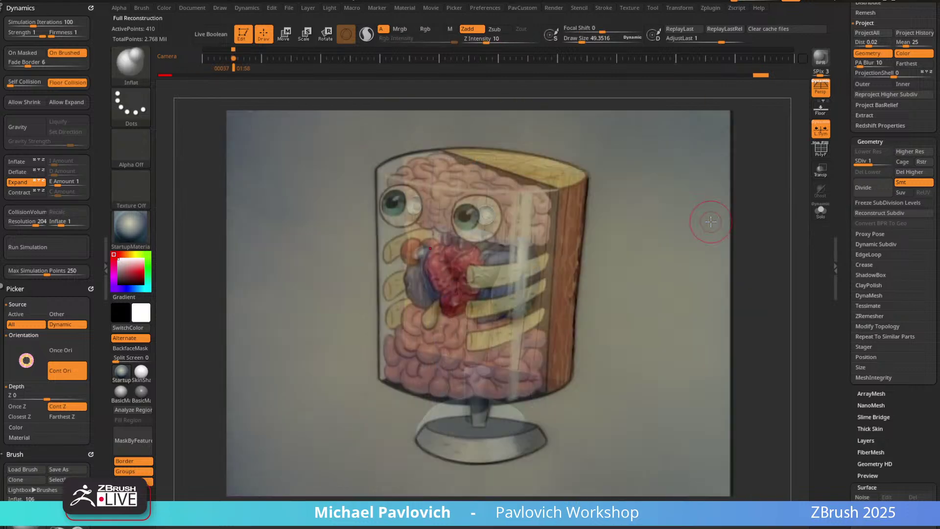
Move, rotate and scale the outer bulb with the gizmo to match the small orange organ in the reference drawing.
key(w)
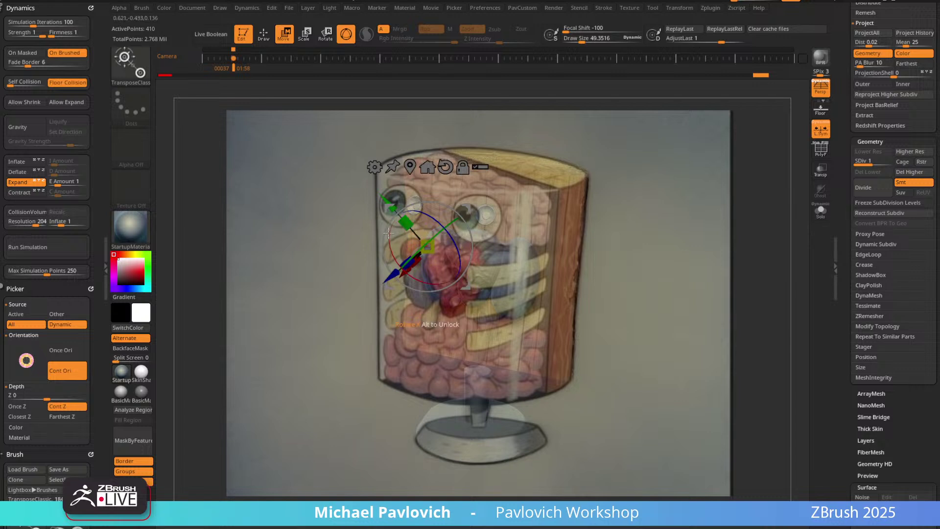
mouse_move(389, 233)
mouse_down()
mouse_move(390, 265)
mouse_move(406, 238)
mouse_move(353, 261)
mouse_up()
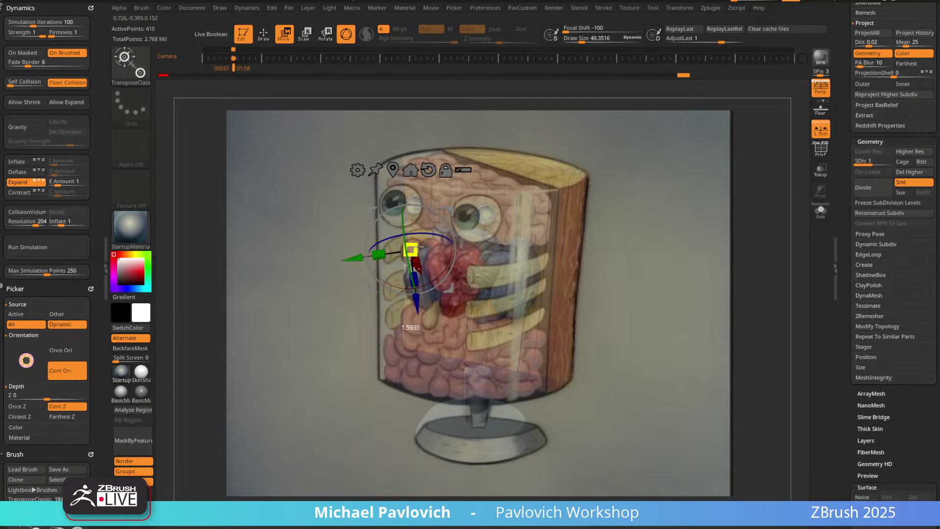
drag(418, 246, 420, 246)
mouse_move(450, 276)
mouse_down()
mouse_move(445, 283)
mouse_move(452, 278)
mouse_move(433, 259)
mouse_move(416, 263)
mouse_move(417, 241)
mouse_move(401, 240)
mouse_up()
Pull the outer bulb's shape toward the reference drawing with a smaller Move brush.
key(q)
key(s)
key(b)
key(m)
key(v)
key(bracketleft)
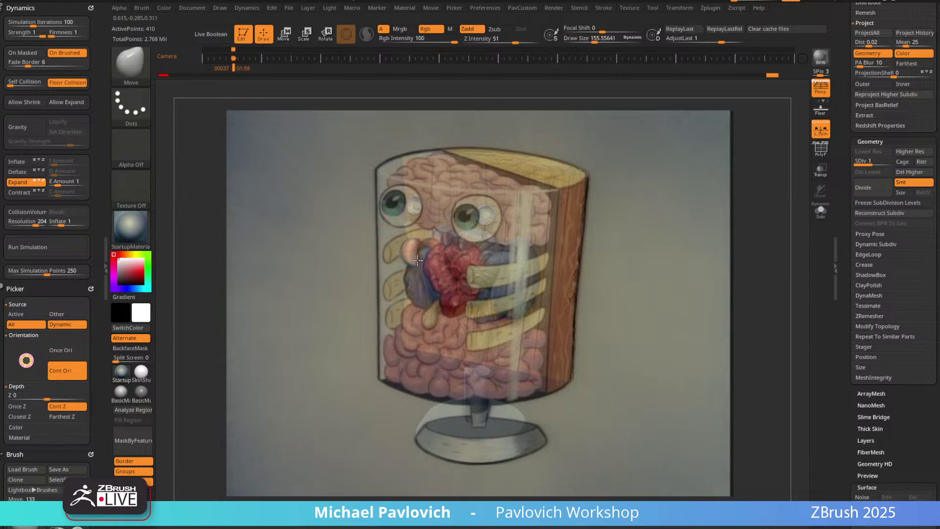
key(ctrl+z)
key(ctrl+shift+z)
Return to the Inflat brush and smooth over the outer bulb's surface.
key(b)
key(i)
key(n)
shift+drag(378, 277, 444, 251)
Hide the reference drawing and reshape the outer bulb from several angles with the Move brush.
key(b)
key(m)
key(v)
key(shift+z)
mouse_move(661, 193)
mouse_down()
mouse_move(678, 179)
mouse_move(745, 179)
mouse_move(710, 205)
mouse_up()
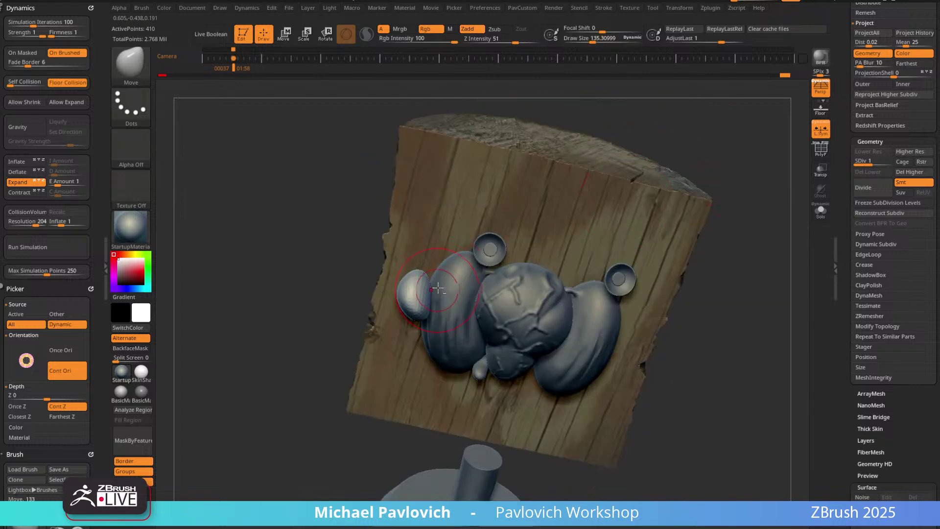
drag(365, 319, 333, 298)
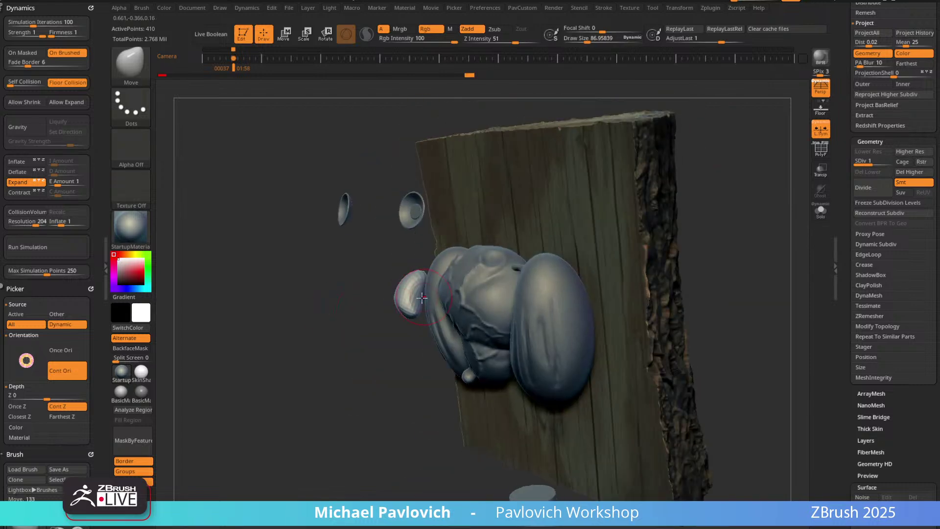
drag(373, 335, 406, 295)
drag(356, 338, 317, 355)
Move the outer bulb against the left oval organ and rotate it to follow the organ's side.
key(w)
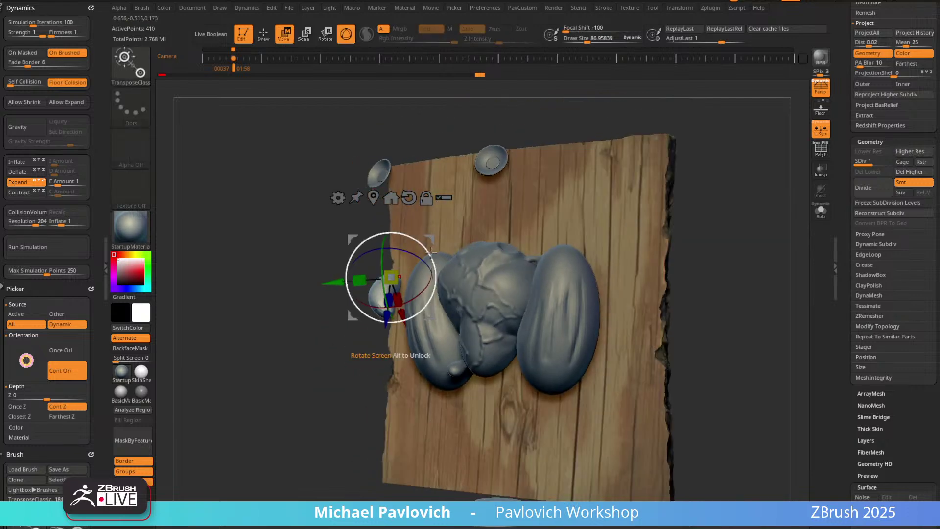
drag(352, 316, 371, 304)
mouse_move(340, 267)
mouse_down()
mouse_move(503, 252)
mouse_move(378, 251)
mouse_move(423, 265)
mouse_up()
key(q)
key(w)
mouse_move(298, 366)
mouse_down()
mouse_move(300, 337)
mouse_move(305, 372)
mouse_up()
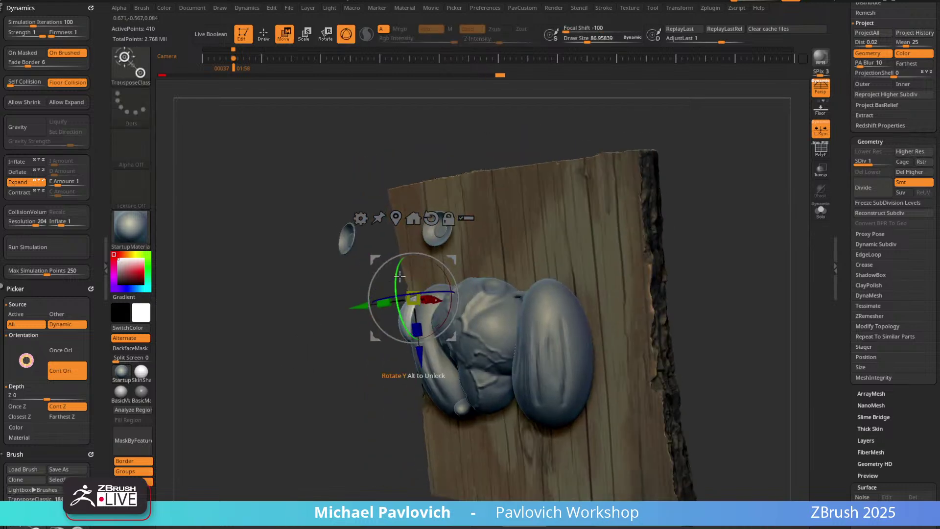
drag(400, 277, 385, 297)
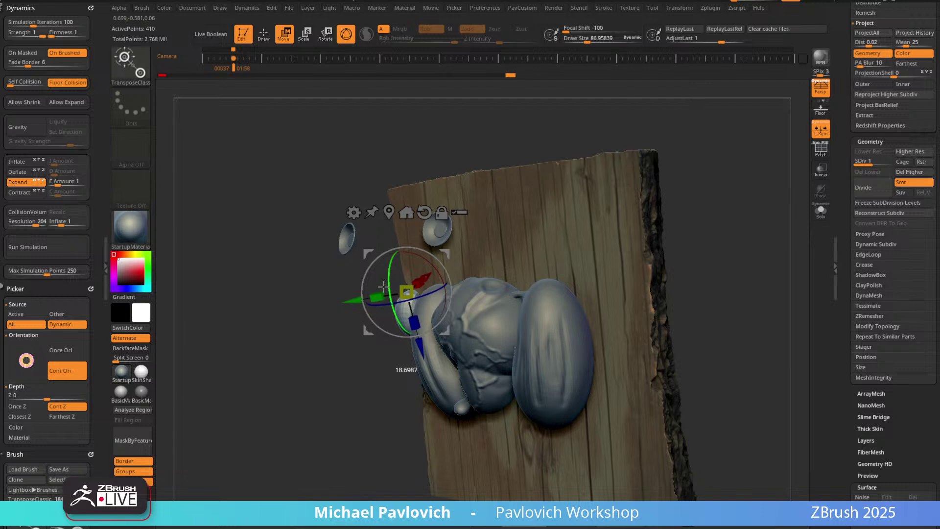
Rotate the outer bulb further from a side angle and nudge it into its final position.
key(q)
drag(346, 333, 313, 334)
key(w)
drag(418, 296, 402, 299)
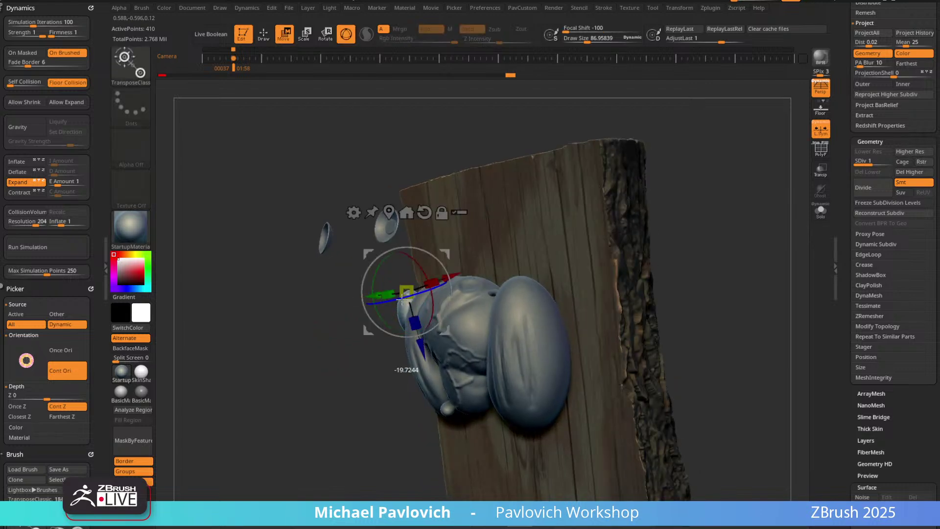
drag(318, 334, 358, 333)
mouse_move(446, 254)
mouse_down()
mouse_move(433, 251)
mouse_move(442, 249)
mouse_up()
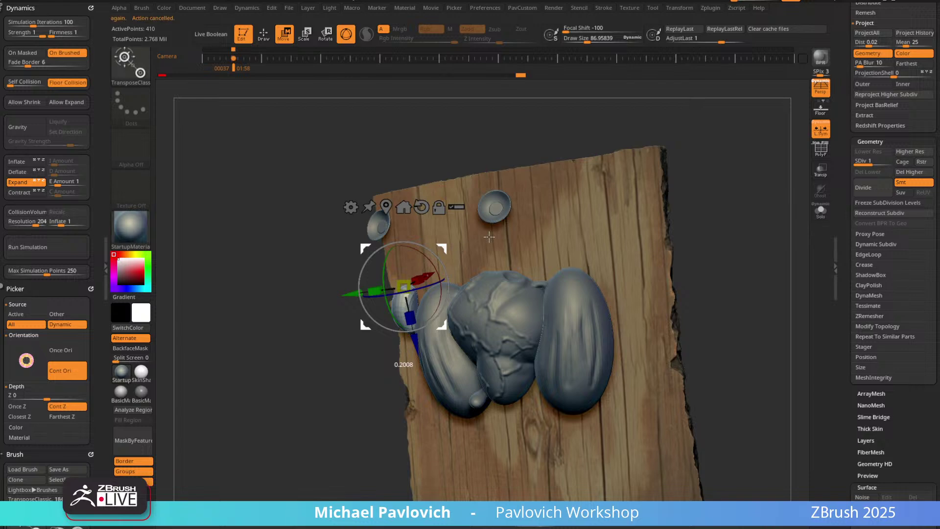
Delete the outer bulb's higher subdivision levels and duplicate the bulb toward the top of the left oval organ.
click(903, 172)
mouse_move(343, 365)
mouse_down()
mouse_move(348, 380)
mouse_move(638, 235)
mouse_move(441, 270)
mouse_up()
key(ctrl)
drag(604, 254, 454, 289)
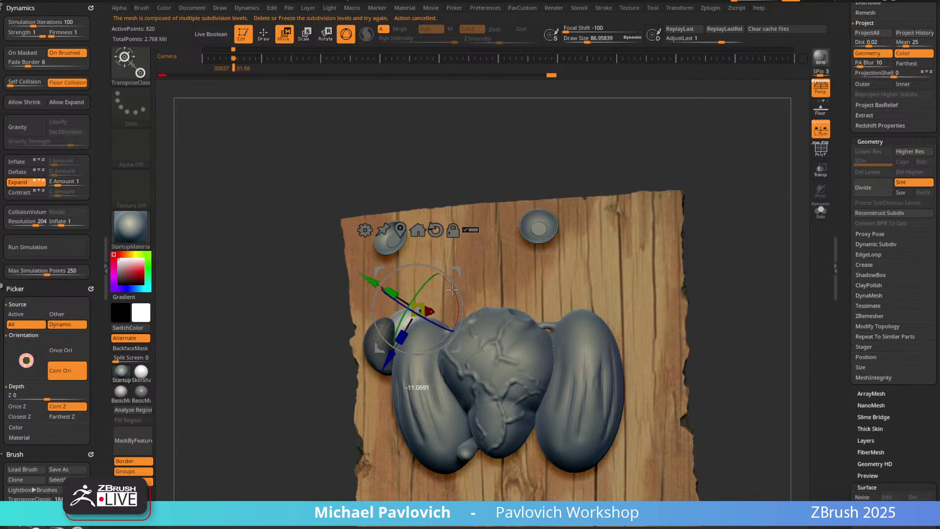
Rotate and nudge the duplicated bulb so it sits behind the top of the left oval organ.
drag(602, 286, 432, 313)
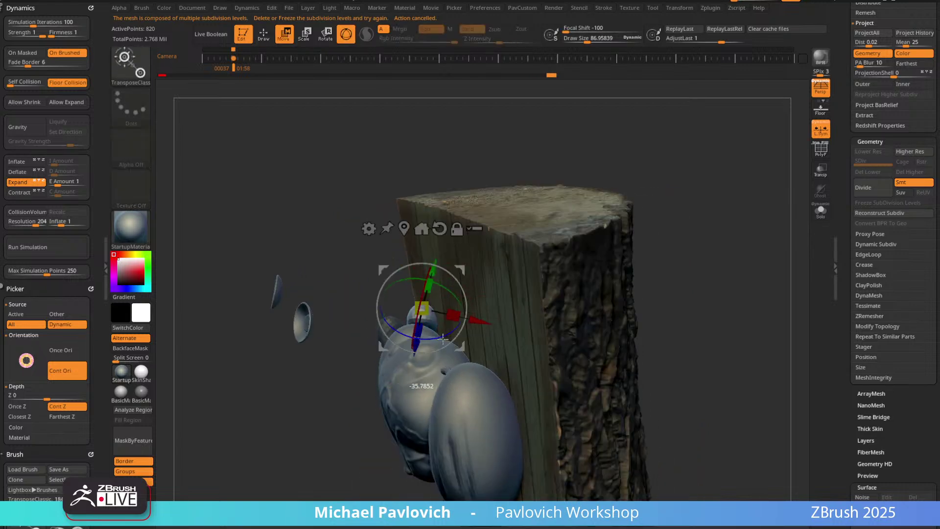
right_drag(461, 276, 737, 216)
drag(736, 216, 700, 205)
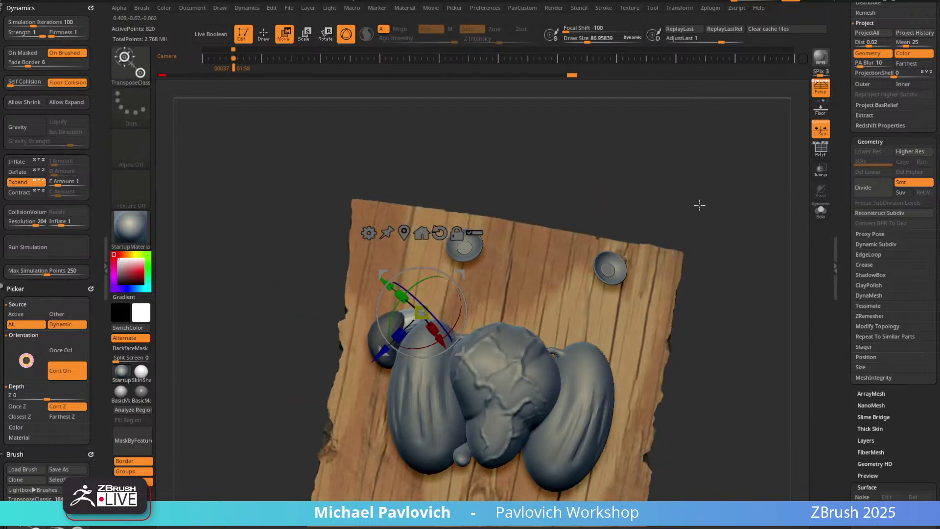
drag(459, 276, 465, 275)
Switch to the Standard brush and make the stand beneath the log the active subtool.
key(q)
mouse_move(651, 201)
right_down()
mouse_move(598, 210)
mouse_move(664, 191)
right_up()
mouse_move(665, 191)
mouse_down()
mouse_move(683, 193)
mouse_move(682, 184)
mouse_move(674, 201)
mouse_move(668, 196)
mouse_move(678, 218)
mouse_move(660, 204)
mouse_move(662, 231)
mouse_move(646, 214)
mouse_up()
key(ctrl)
key(s)
key(b)
key(s)
key(t)
alt+click(449, 461)
drag(483, 428, 642, 261)
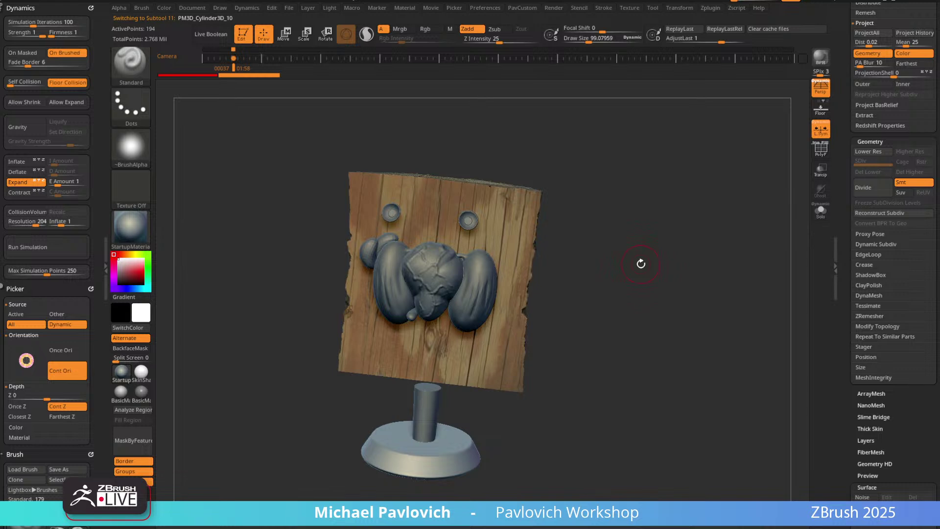
Insert a mirrored pair of cubes beside the oval organs with the IMM primitives brush.
key(b)
key(i)
key(p)
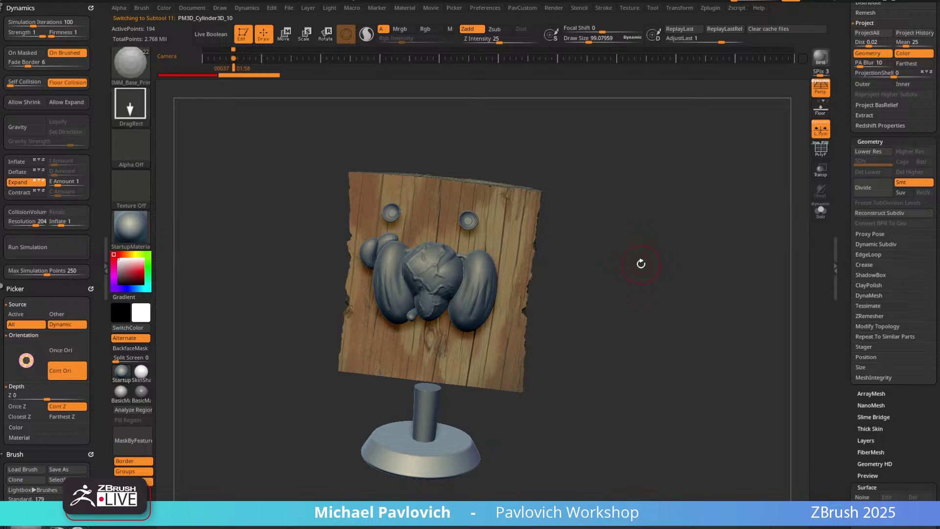
key(m)
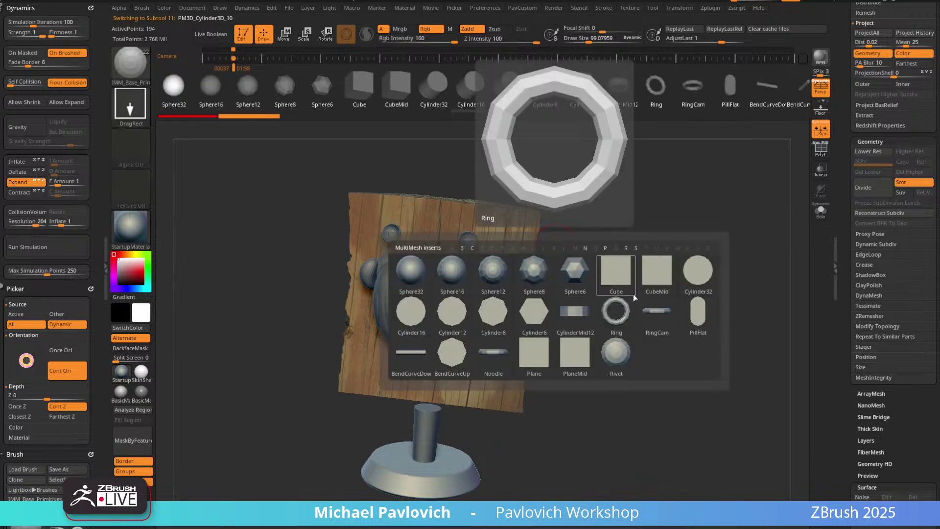
drag(611, 263, 608, 228)
drag(414, 294, 423, 308)
Split the inserted cubes off as their own subtool and turn on the polyframe display.
drag(564, 229, 657, 226)
key(m)
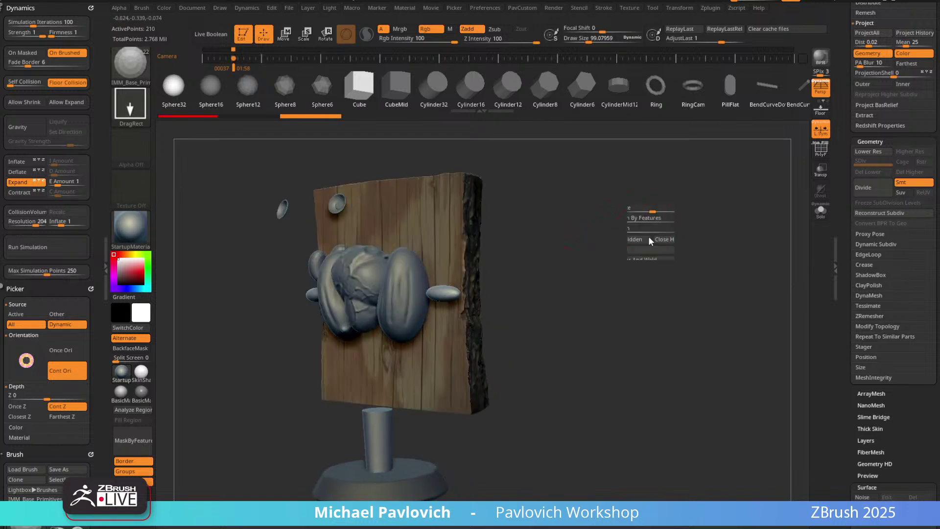
click(655, 262)
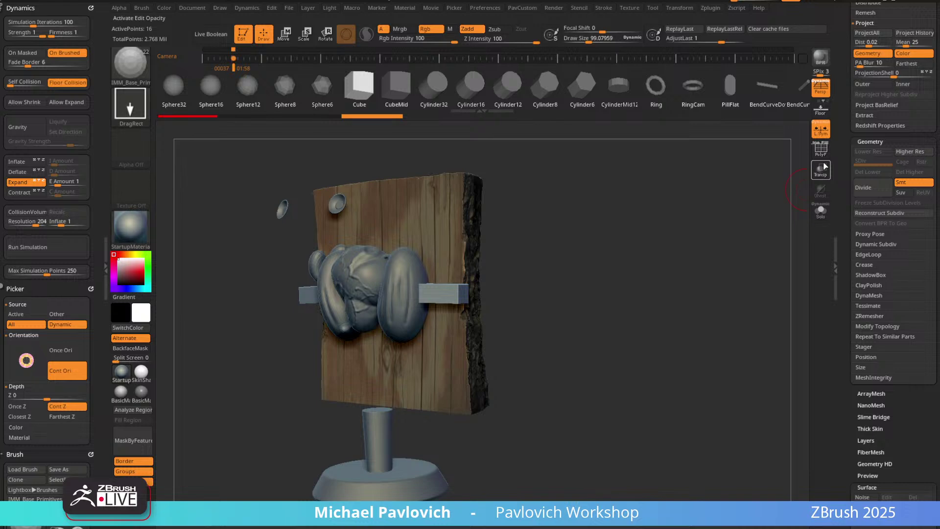
click(823, 153)
Move, rotate and scale the mirrored bars with the gizmo to align with the middle rib in the reference drawing.
alt+drag(633, 223, 674, 222)
key(w)
mouse_move(495, 295)
mouse_down()
mouse_move(389, 317)
mouse_move(400, 314)
mouse_up()
key(shift+z)
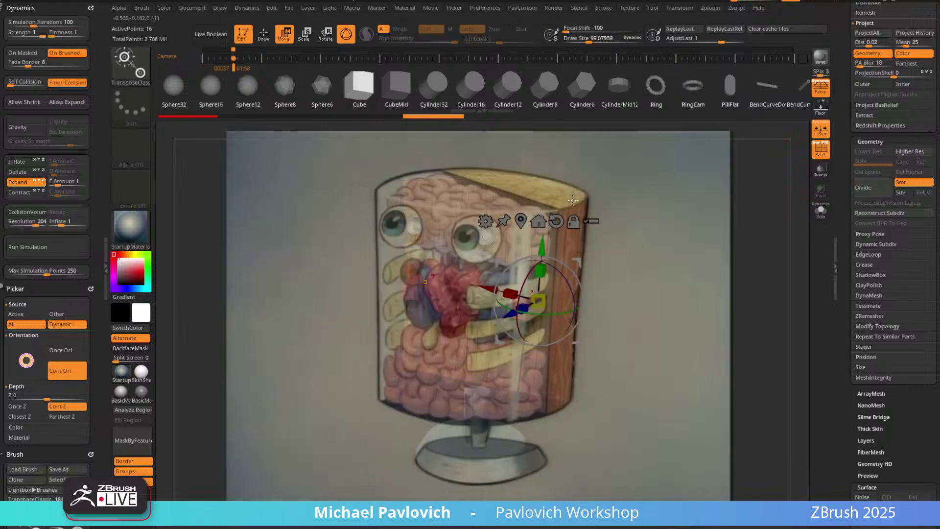
drag(529, 302, 498, 313)
drag(450, 334, 450, 334)
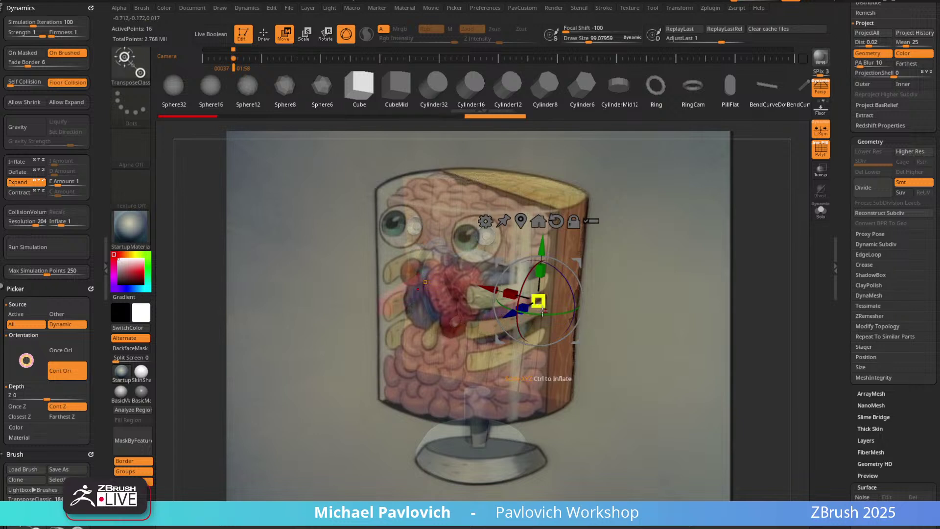
drag(520, 312, 491, 316)
drag(542, 249, 542, 259)
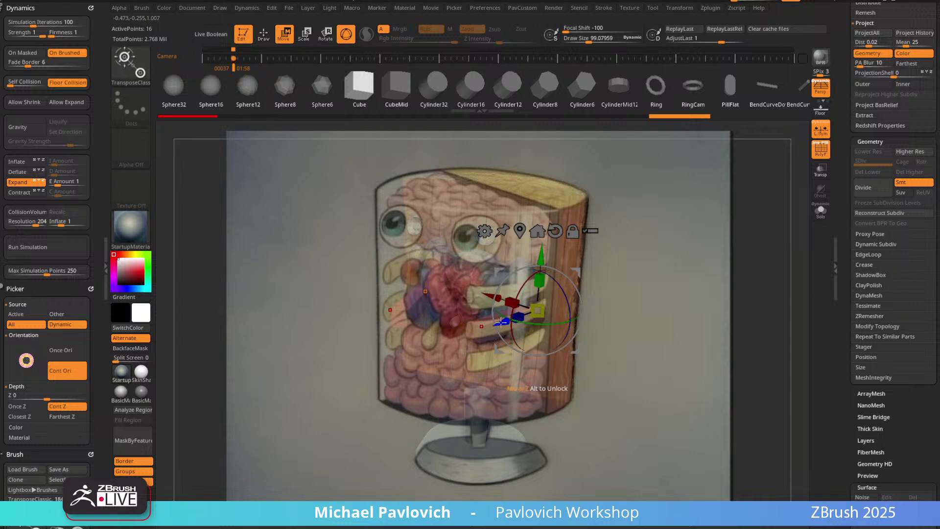
mouse_move(500, 322)
mouse_down()
mouse_move(511, 319)
mouse_move(501, 322)
mouse_up()
Fine-tune the placement of the rib bars beside the oval organs with the gizmo, working from the front.
key(q)
key(w)
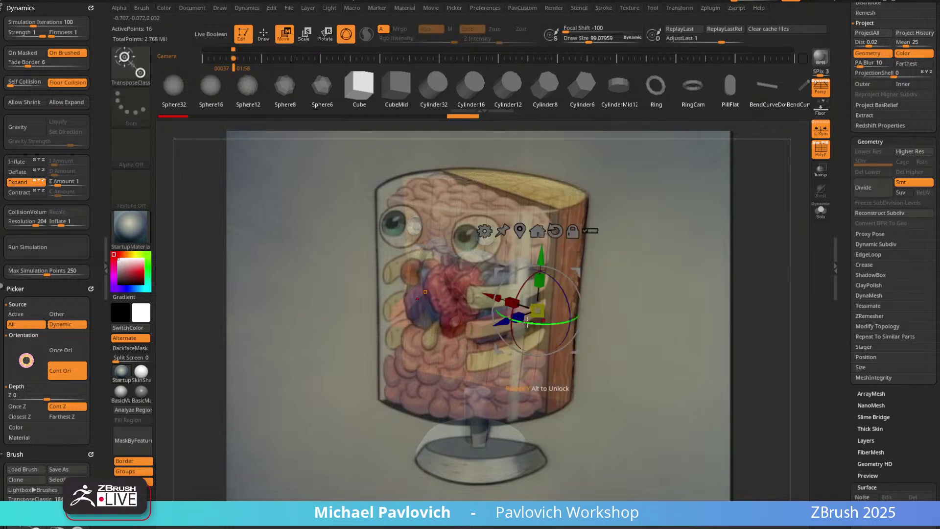
key(q)
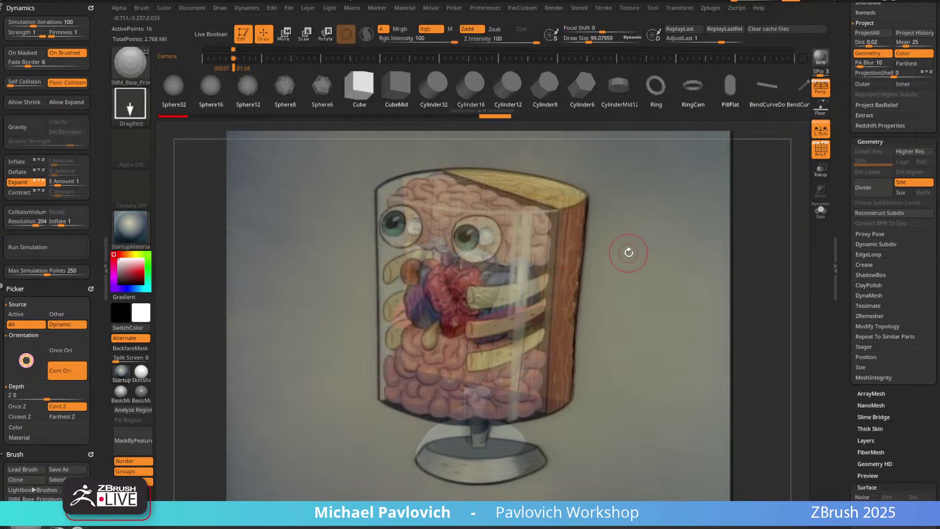
mouse_move(638, 247)
shift+mouse_down()
mouse_move(676, 214)
mouse_move(531, 305)
mouse_move(491, 291)
shift+mouse_up()
key(w)
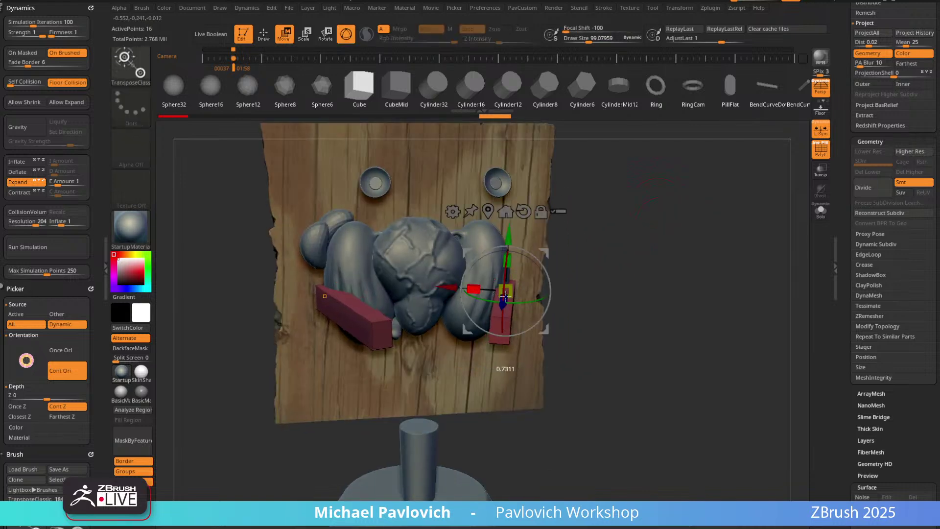
key(q)
drag(677, 240, 583, 265)
Insert multiple edge loops along the length of the rib bars with the ZModeler brush.
key(b)
key(z)
key(m)
key(space)
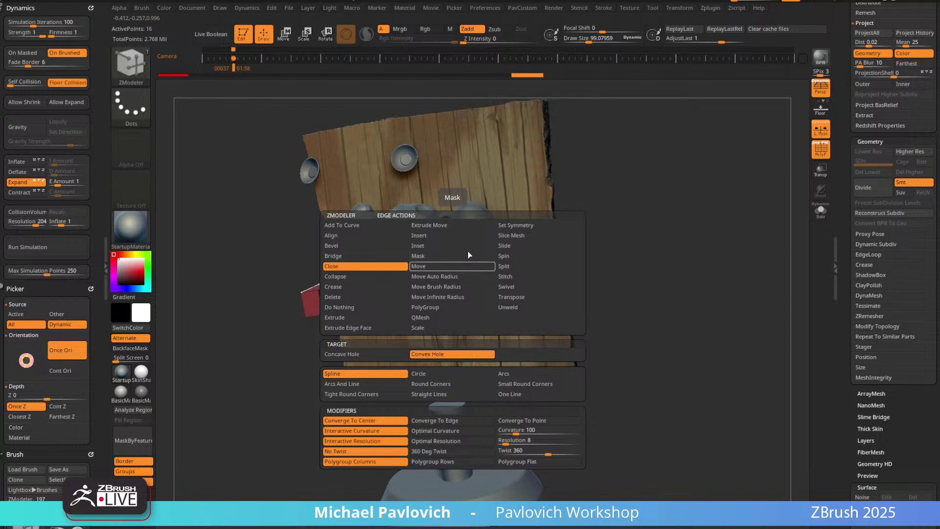
click(440, 234)
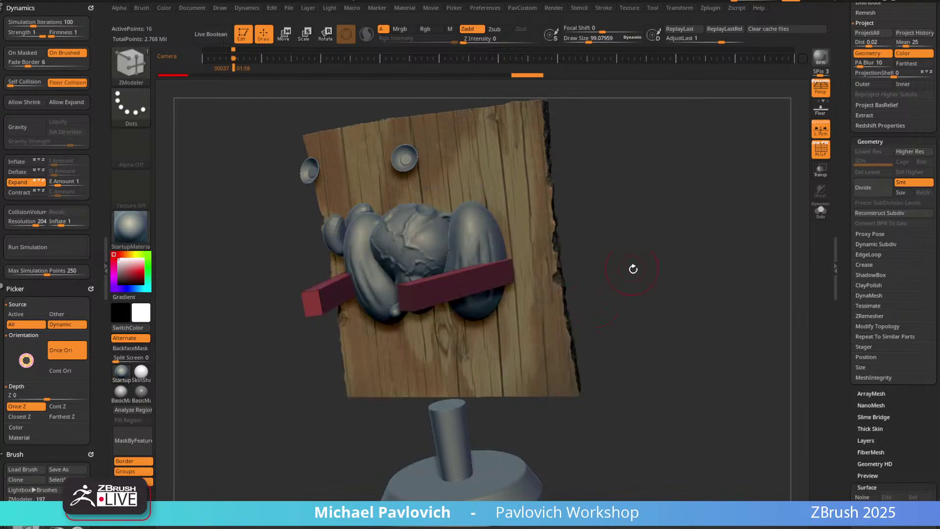
drag(632, 269, 462, 274)
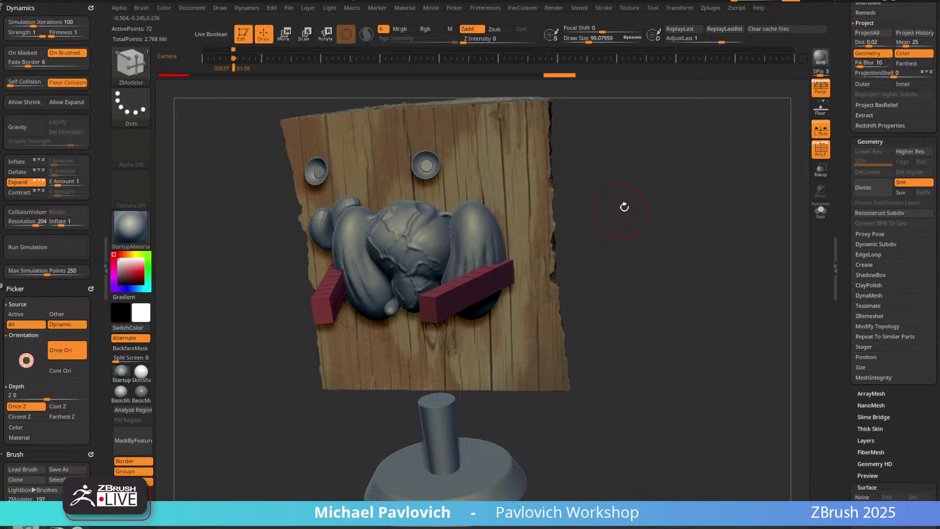
Apply a bend deformer to the rib bars and bow their middle outward as seen from above.
key(w)
mouse_move(624, 206)
mouse_down()
mouse_move(625, 267)
mouse_move(437, 185)
mouse_up()
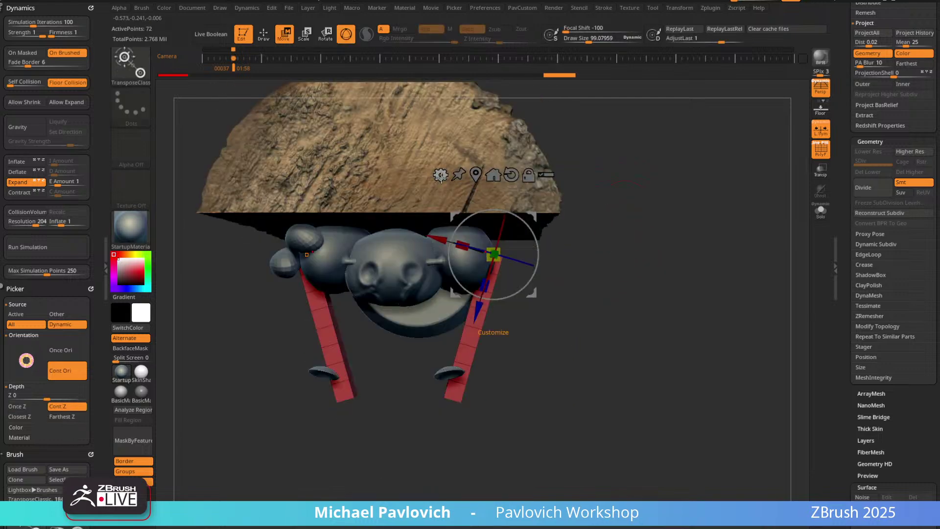
click(441, 175)
click(537, 211)
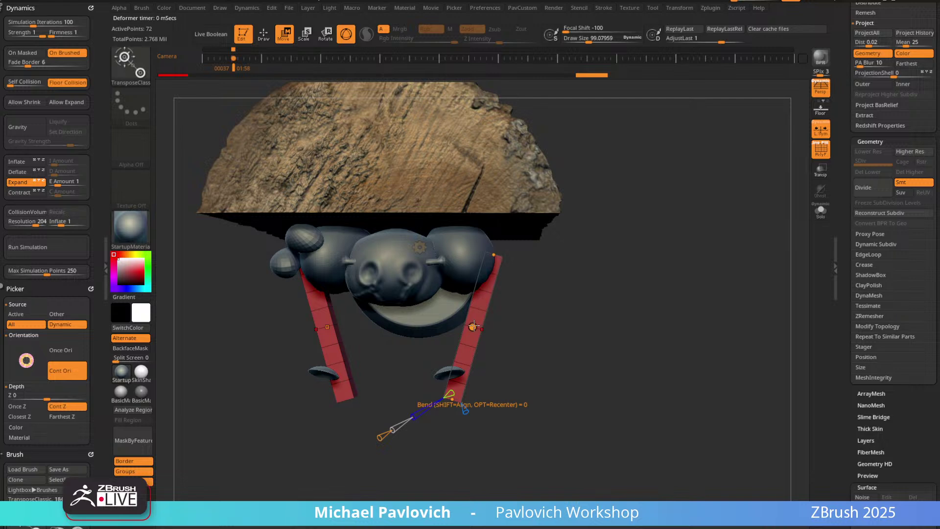
drag(473, 326, 493, 324)
mouse_move(666, 245)
mouse_down()
mouse_move(714, 181)
mouse_move(698, 199)
mouse_move(693, 172)
mouse_move(722, 182)
mouse_move(690, 216)
mouse_move(688, 182)
mouse_move(709, 183)
mouse_up()
Bring back the reference drawing in the stored camera view and align the bent rib pair with the drawing's middle rib using the gizmo.
key(shift+z)
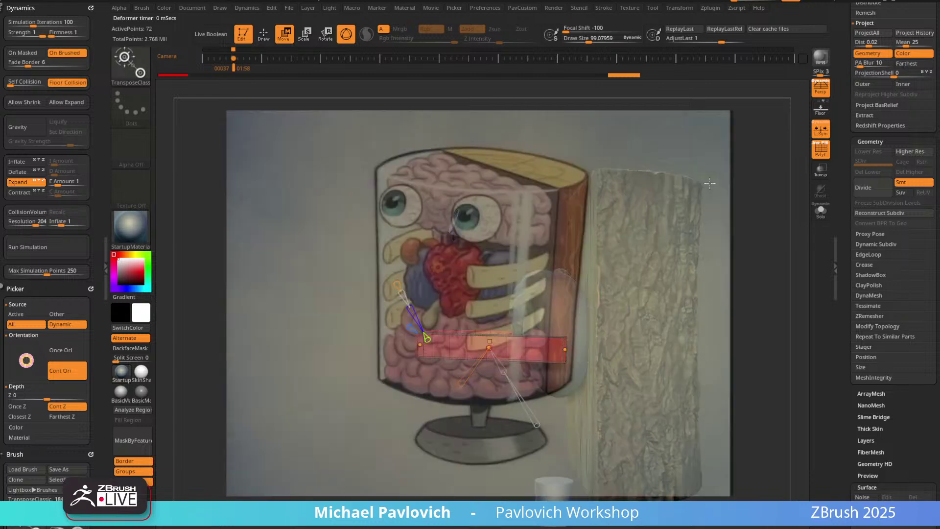
key(Left)
drag(516, 308, 541, 286)
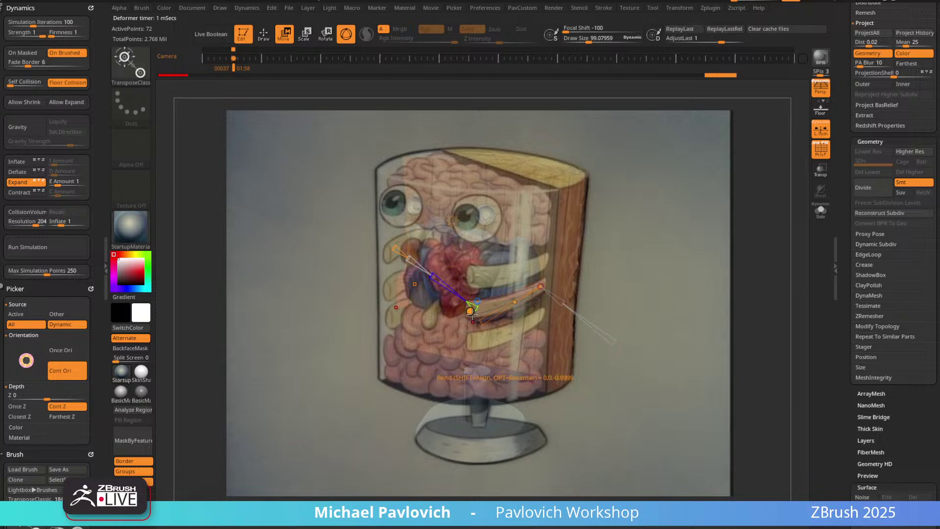
drag(470, 312, 489, 329)
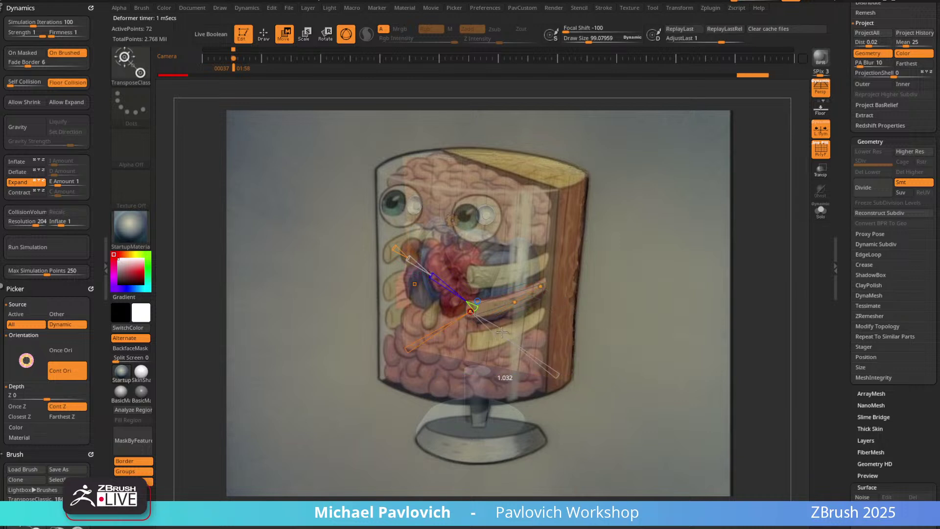
key(z)
click(712, 185)
drag(767, 134, 736, 123)
key(z)
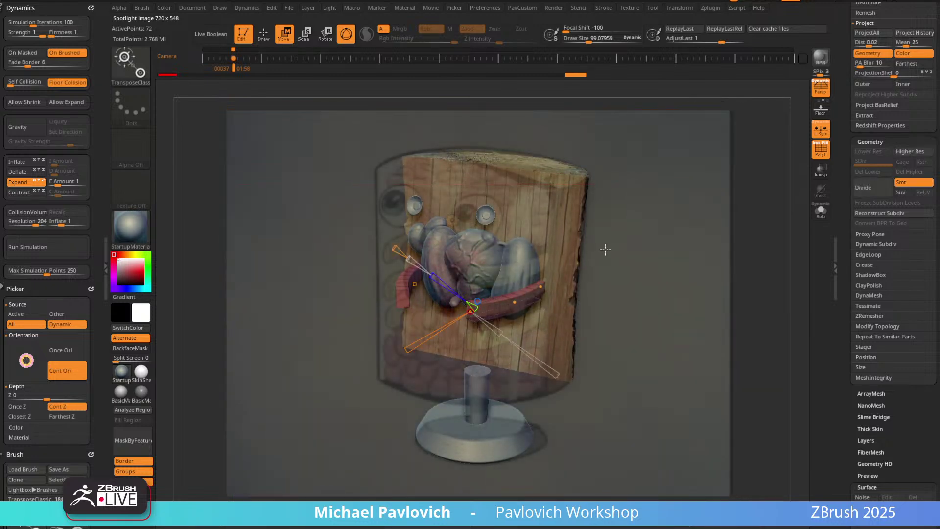
Duplicate the bent rib pair above and below the middle ribs to make three ribs per side, matching the reference.
key(y)
ctrl+drag(511, 244, 504, 267)
key(q)
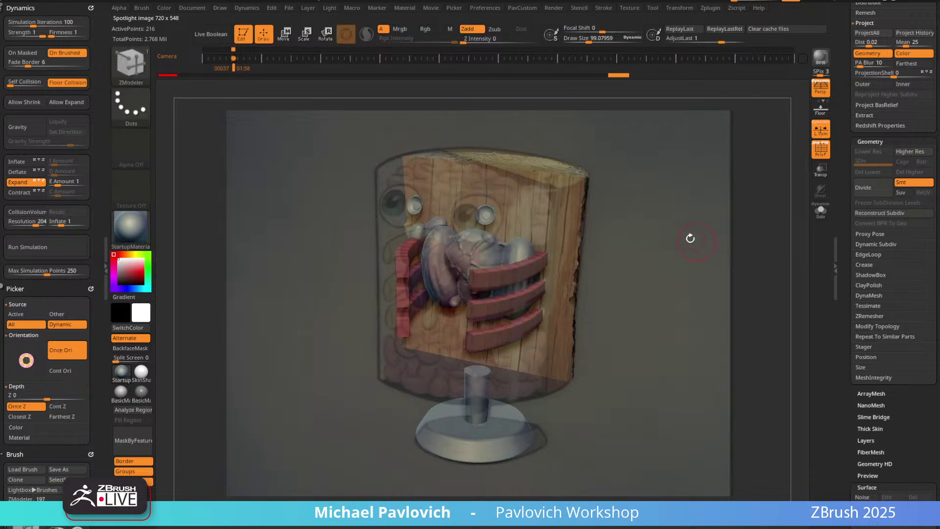
Isolate the ribs and assign separate polygroups to their front and back end faces with the ZModeler brush.
key(shift+z)
mouse_move(663, 227)
mouse_down()
mouse_move(674, 216)
mouse_move(651, 212)
mouse_move(672, 228)
mouse_move(676, 212)
mouse_move(647, 223)
mouse_up()
click(821, 211)
drag(750, 208, 483, 305)
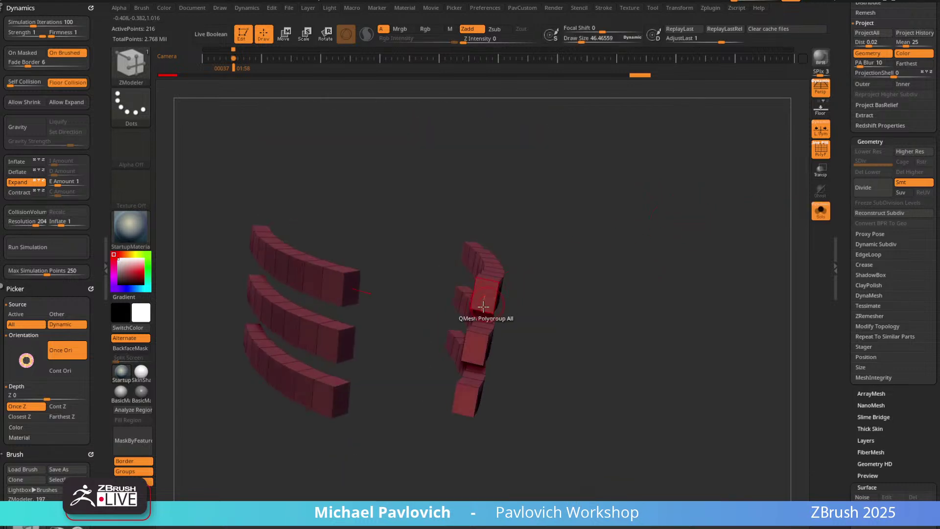
alt+click(482, 295)
alt+click(475, 347)
alt+click(463, 401)
drag(539, 338, 488, 255)
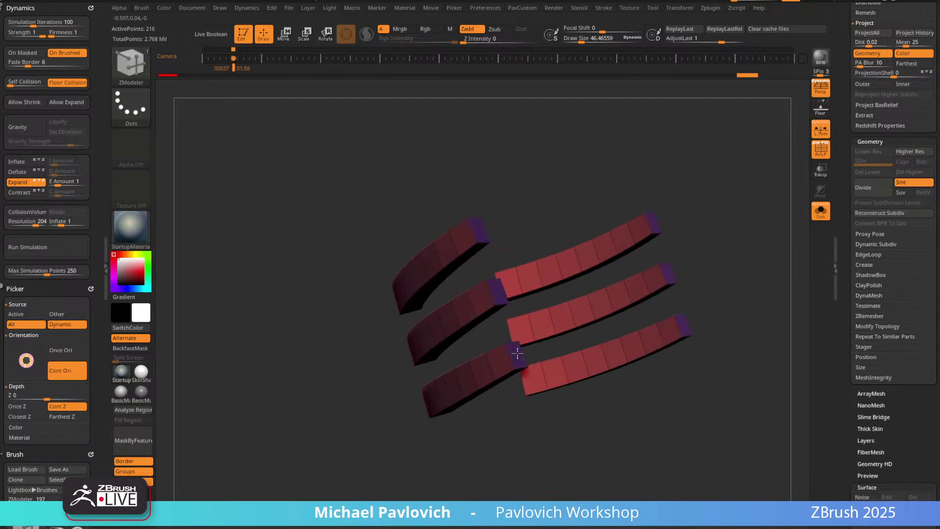
click(517, 353)
drag(705, 147, 641, 177)
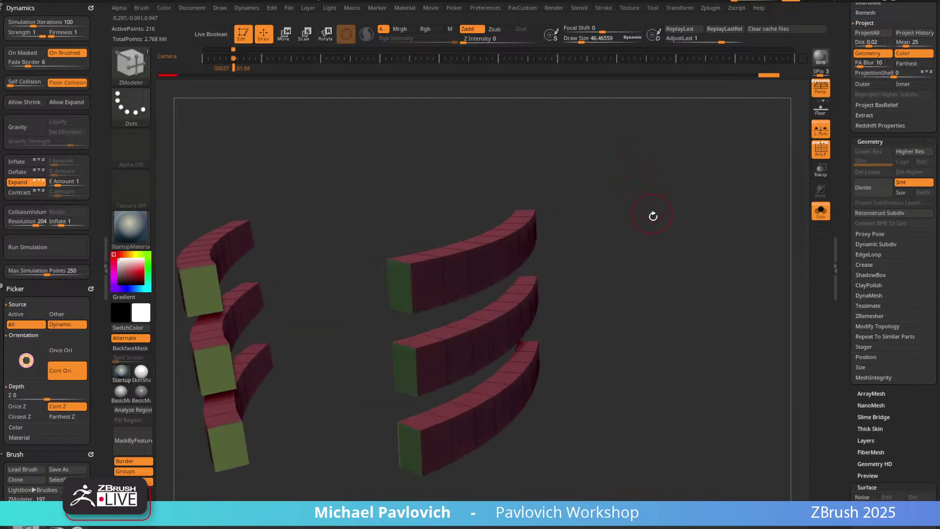
Turn on dynamic subdivision to smooth the ribs, using crease level 2.
key(3)
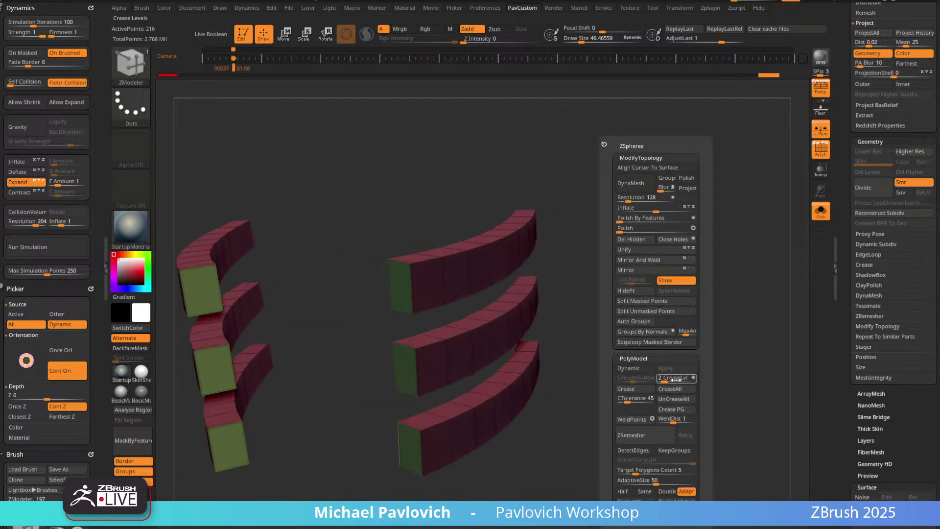
click(654, 370)
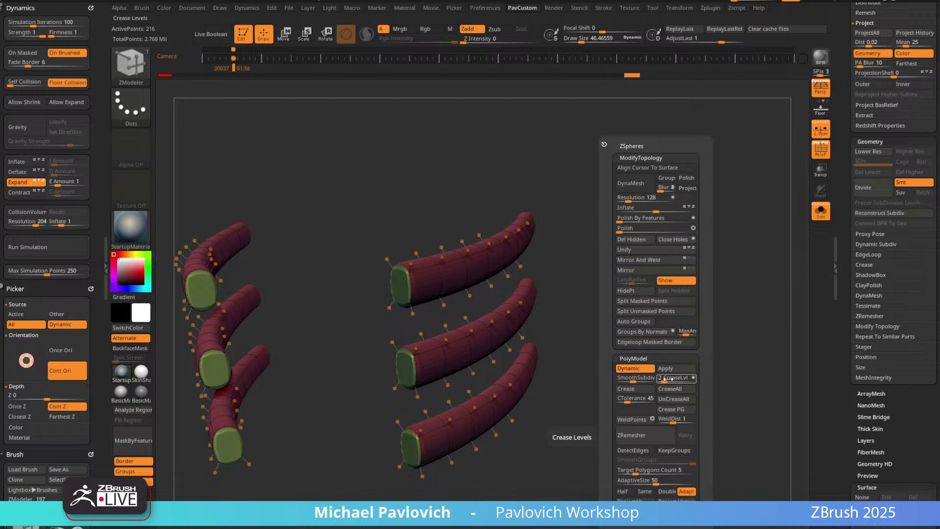
mouse_move(627, 367)
mouse_down()
mouse_move(607, 286)
mouse_move(657, 269)
mouse_up()
Select the Standard brush and hide the polyframe display on the smoothed ribs.
key(b)
key(s)
key(t)
click(821, 150)
mouse_move(720, 211)
mouse_down()
mouse_move(678, 246)
mouse_move(669, 237)
mouse_up()
key(s)
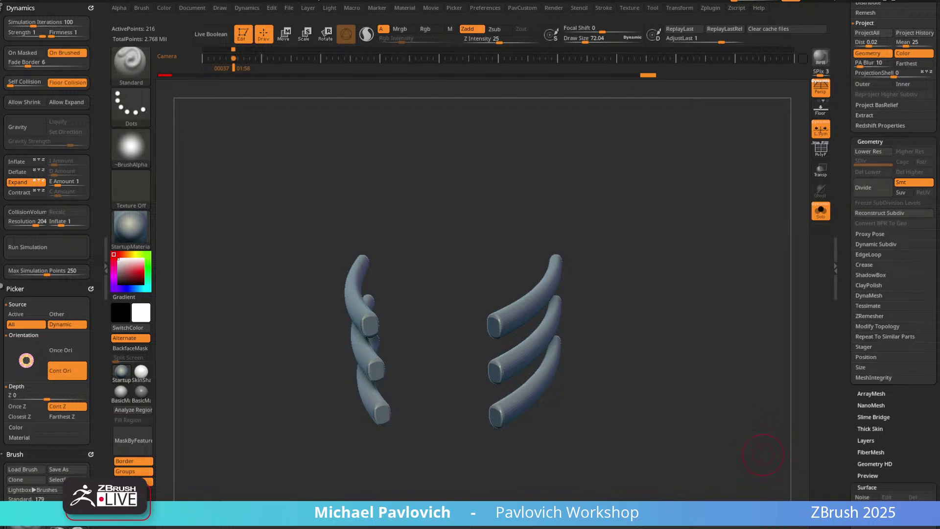
Bring up the browser and look through the livestream episodes and ZBrush What's New playlists on the YouTube channel page.
drag(939, 465, 531, 77)
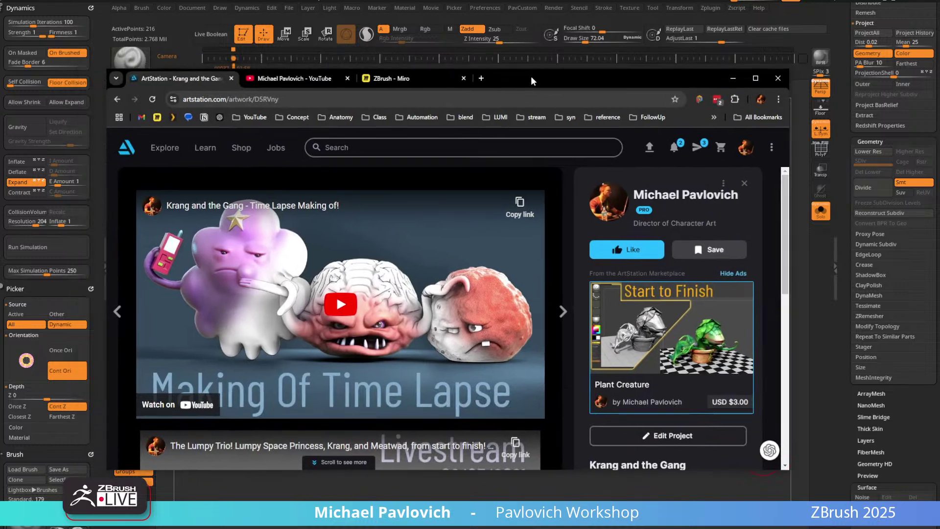
click(117, 99)
click(338, 78)
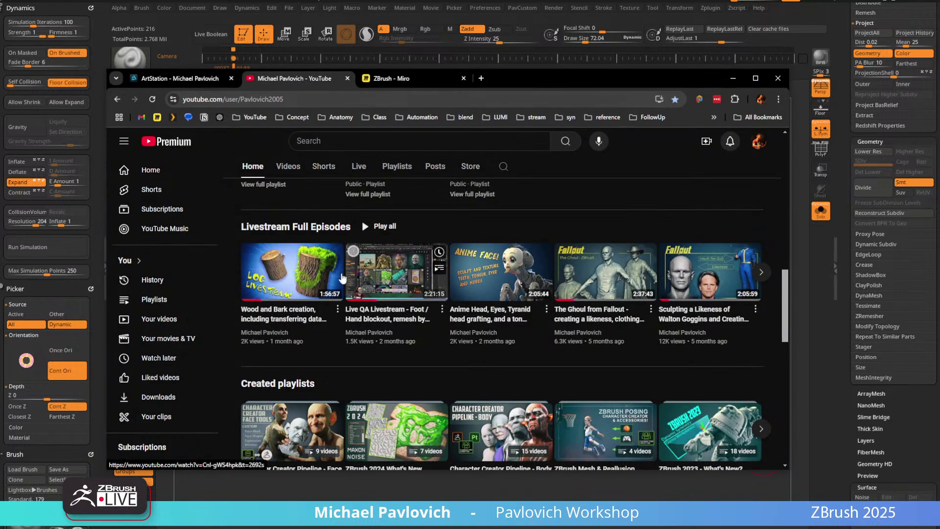
scroll(341, 278, down, 5)
scroll(349, 240, up, 2)
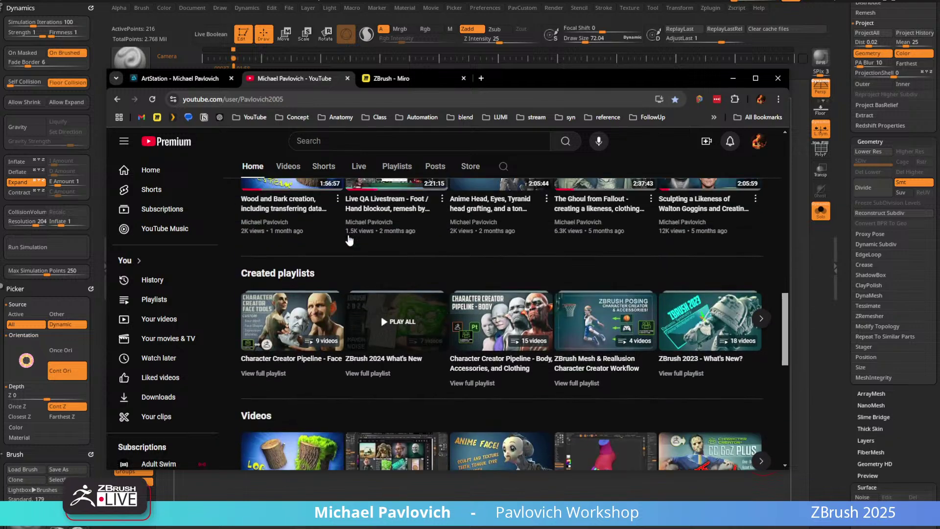
scroll(349, 240, up, 4)
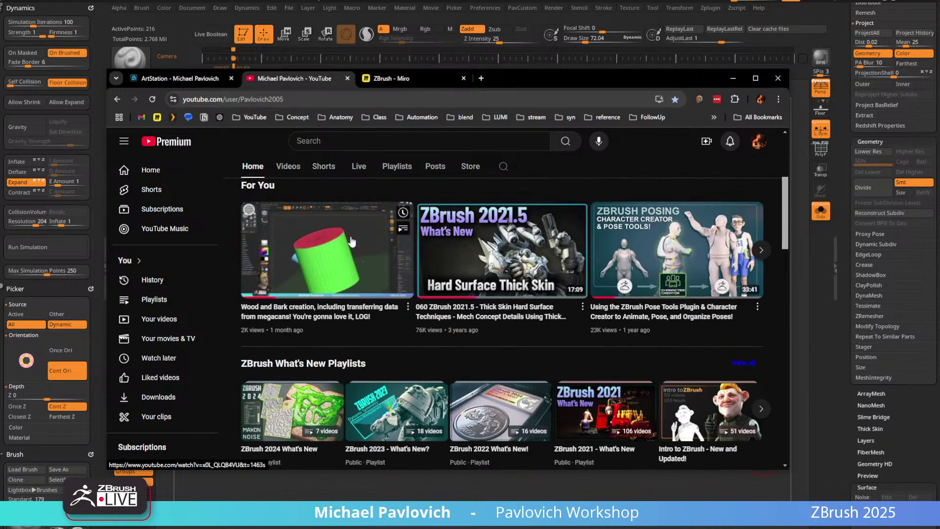
scroll(352, 241, down, 1)
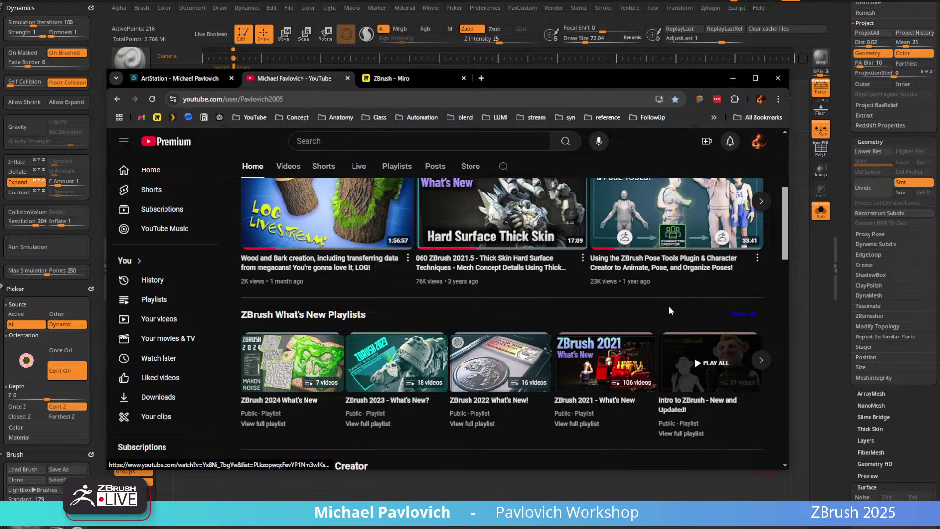
click(377, 100)
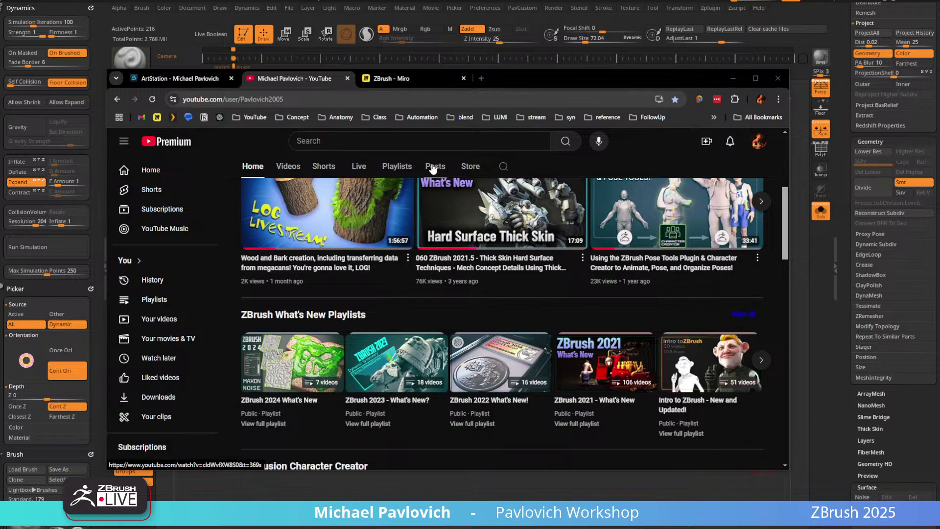
Look through the ArtStation portfolio's ZBrush What's New, Reallusion Character Creator, Livestreams and Presentations albums, and return to ZBrush.
click(195, 79)
scroll(296, 232, up, 15)
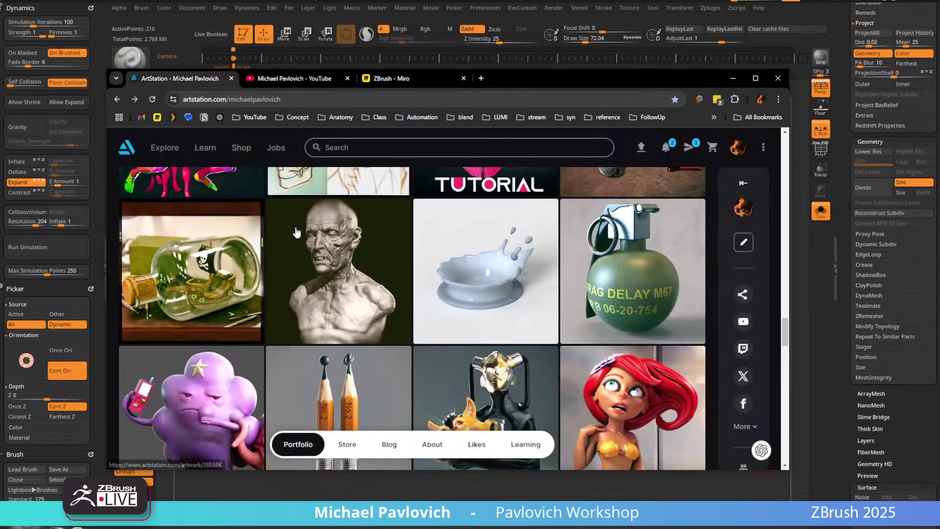
scroll(296, 231, up, 10)
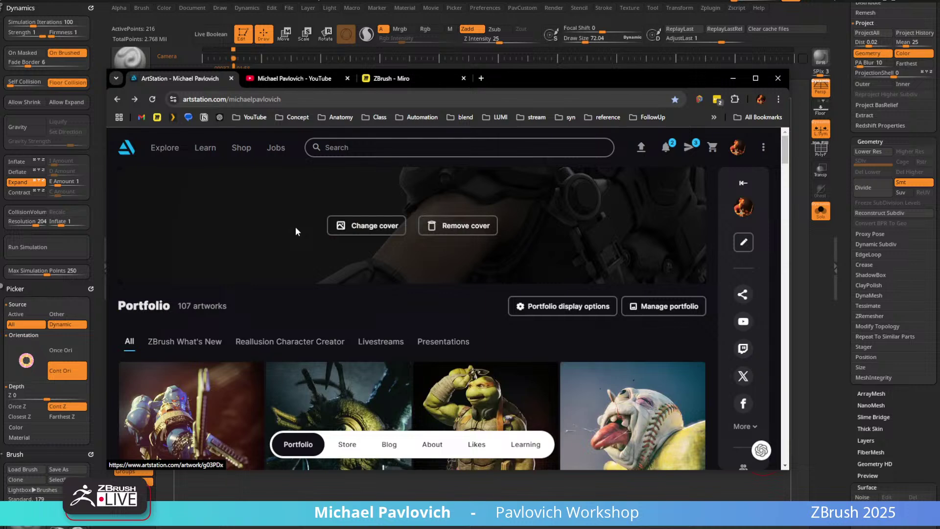
click(161, 342)
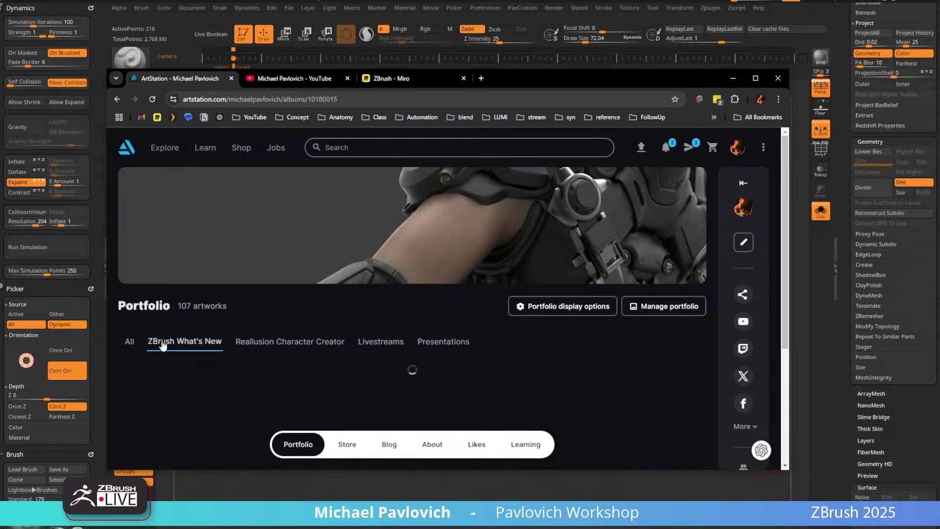
click(262, 343)
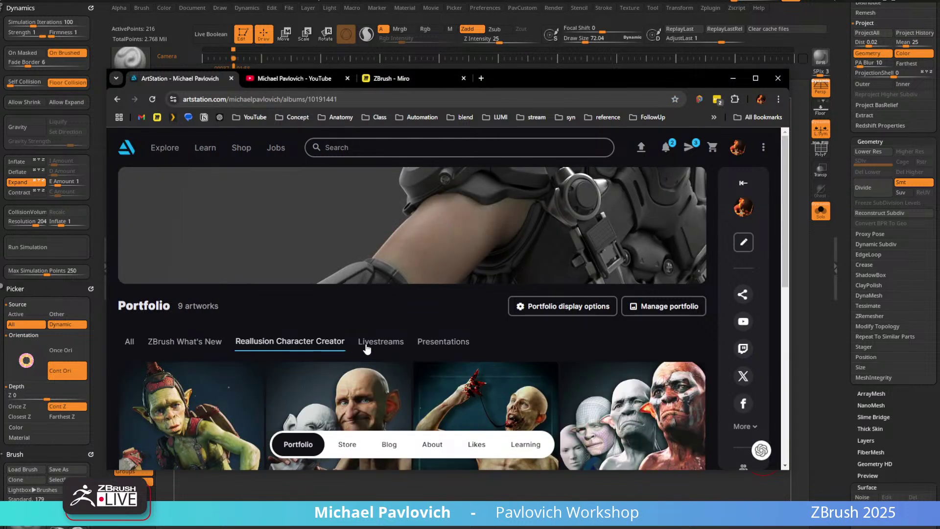
click(381, 342)
click(443, 342)
click(185, 342)
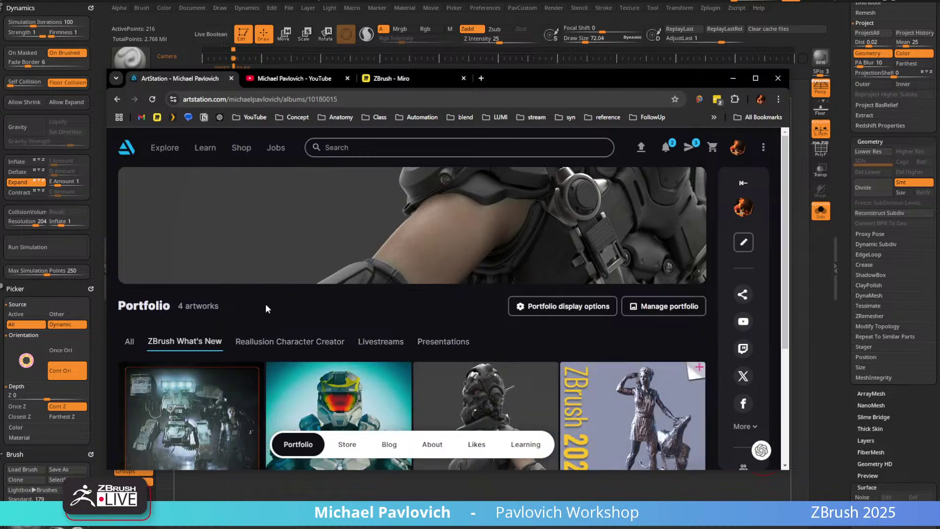
scroll(266, 303, down, 5)
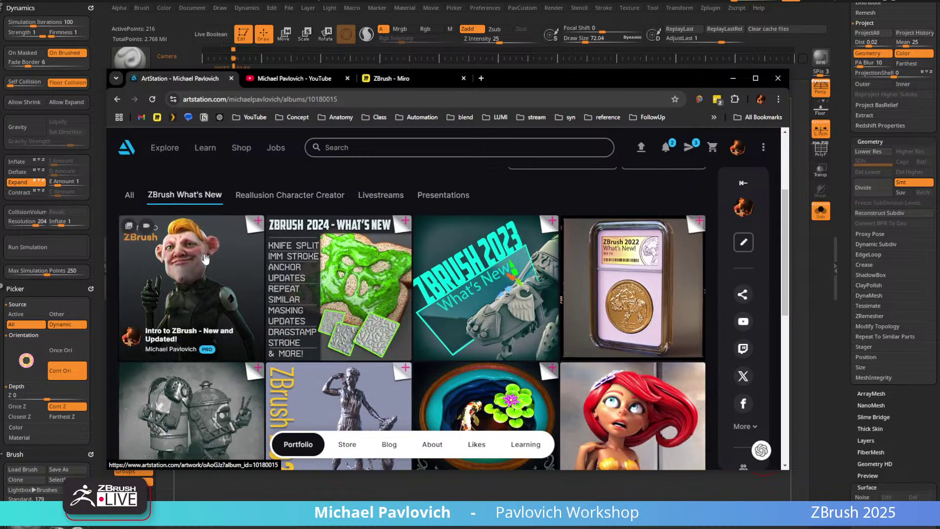
scroll(206, 259, down, 4)
scroll(436, 343, up, 8)
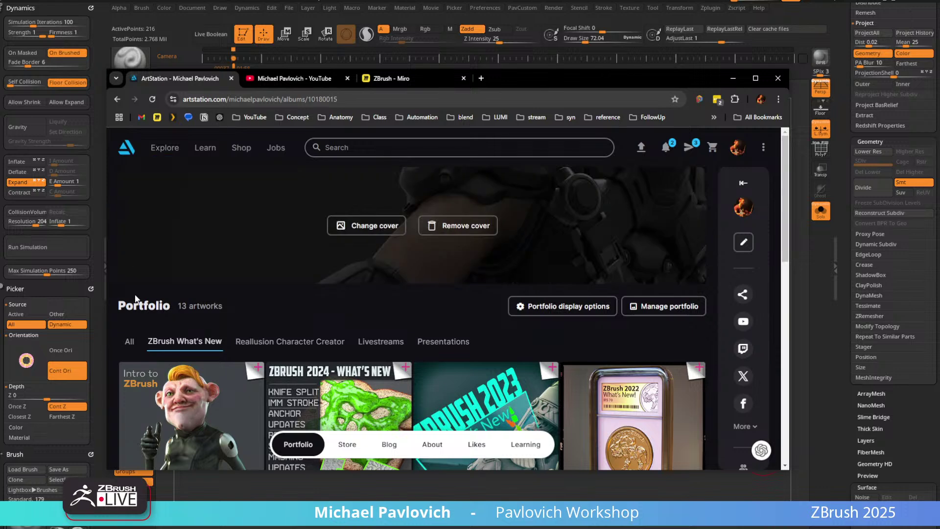
click(130, 341)
click(293, 99)
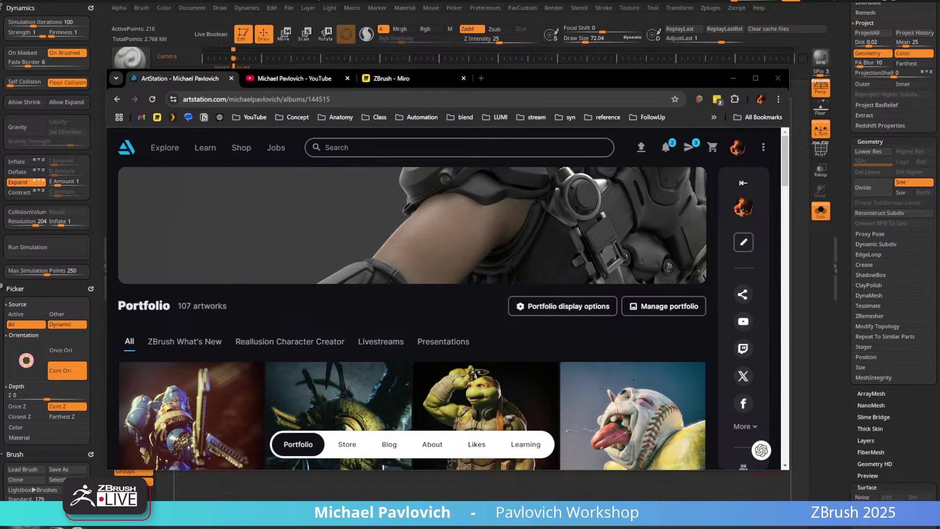
drag(500, 87, 602, 528)
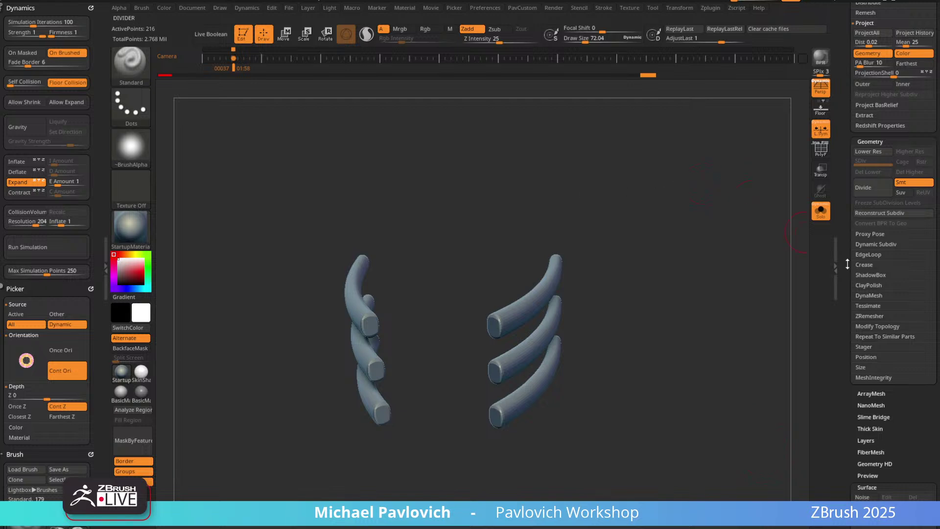
Open NoiseMaker for the ribs and tune the basic surface noise to strength -0.00046 and scale about 55.
scroll(865, 217, down, 10)
click(865, 202)
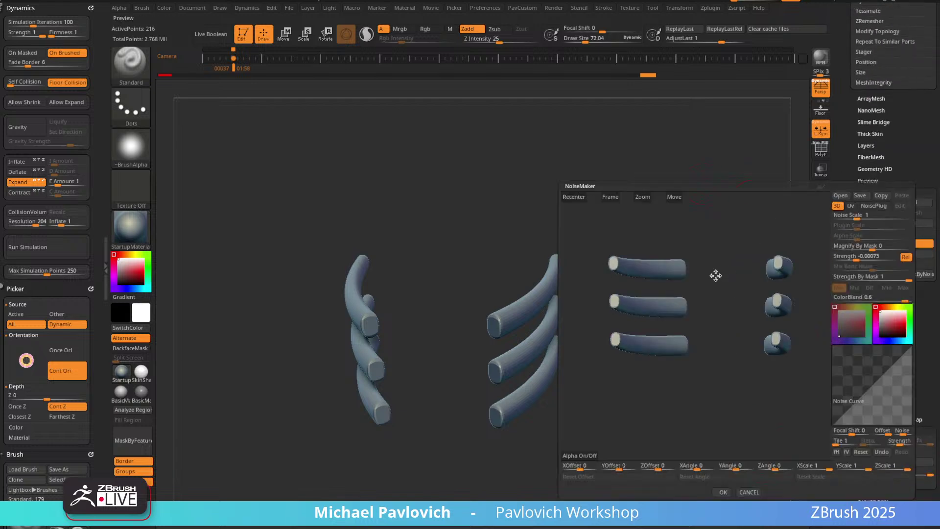
drag(713, 273, 774, 238)
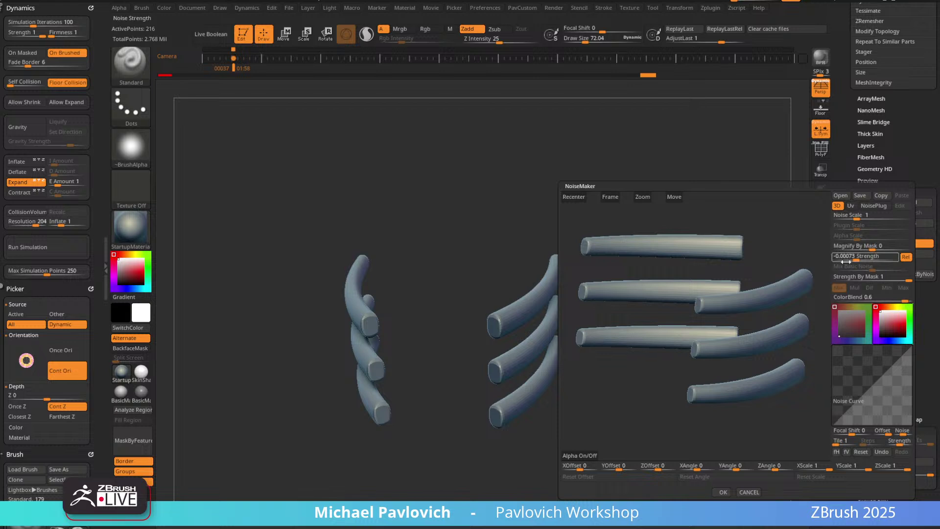
key(Return)
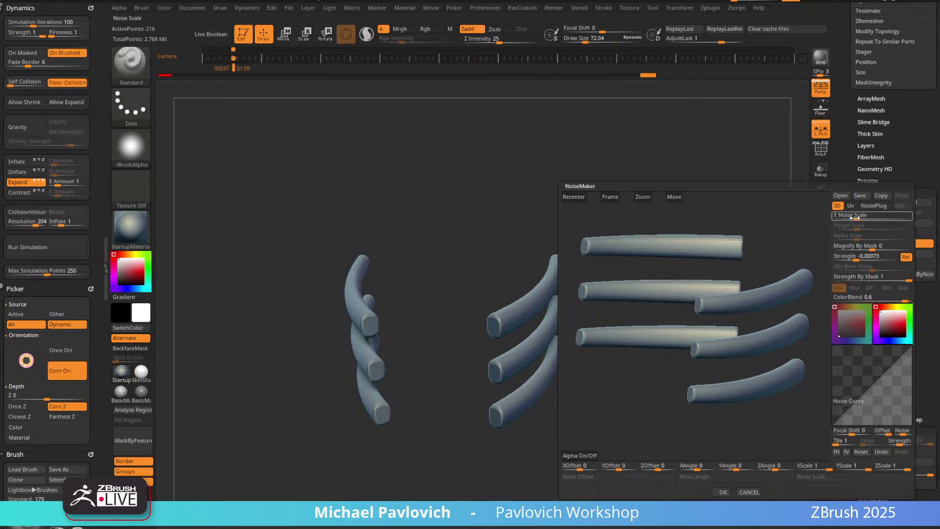
drag(858, 258, 849, 258)
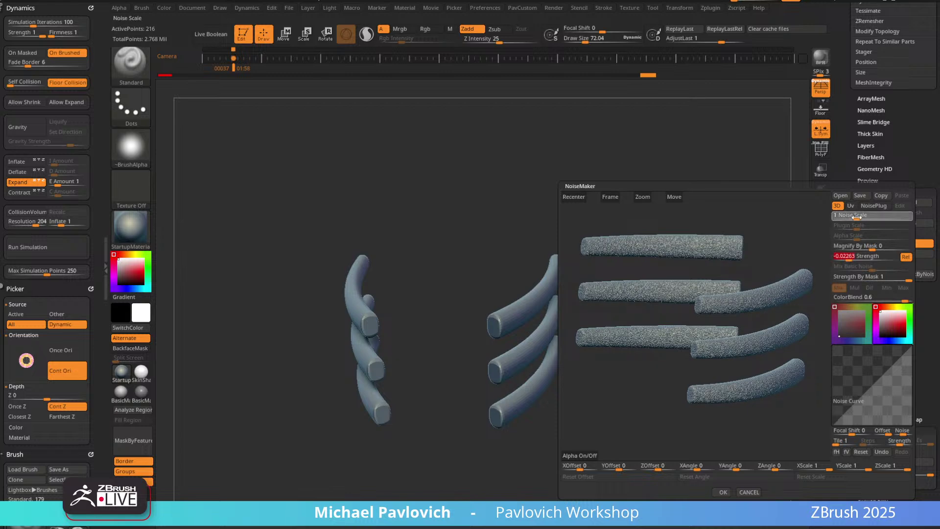
drag(857, 218, 881, 217)
click(856, 256)
drag(854, 256, 858, 258)
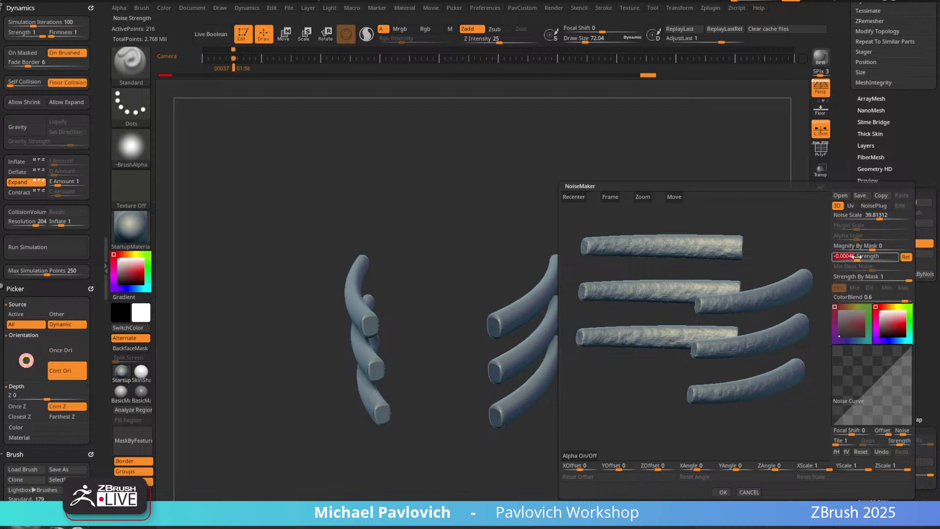
drag(880, 217, 880, 218)
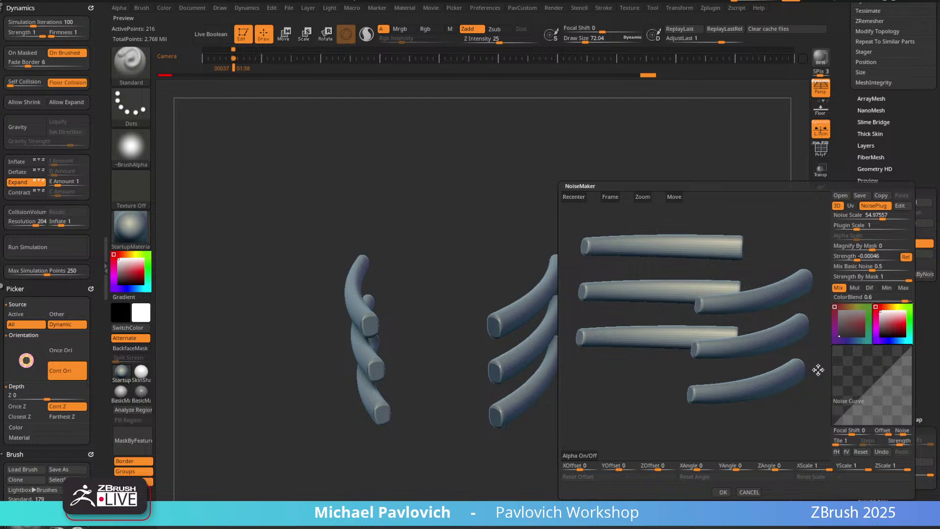
Use a NoisePlug noise on the ribs with strength -0.04114, zero basic noise mix and a reduced plugin scale, and accept it for the mesh.
click(858, 255)
drag(859, 259, 832, 267)
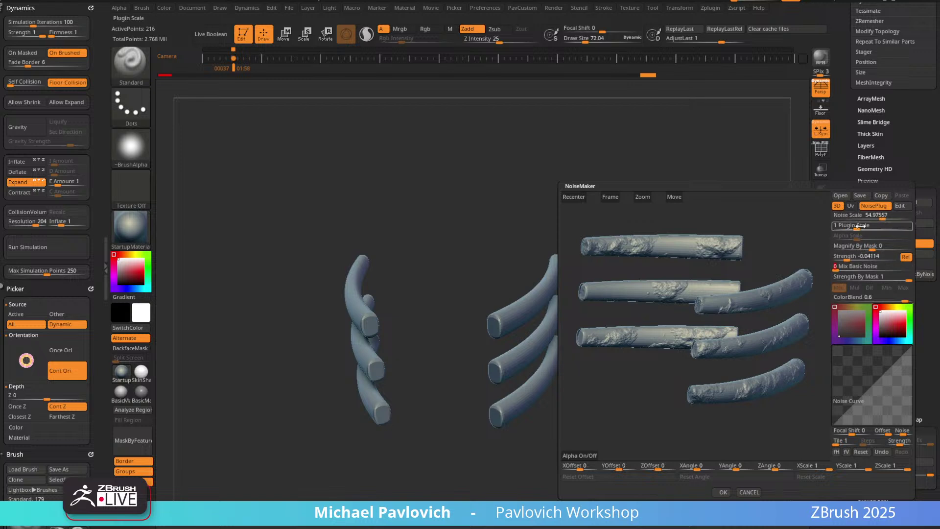
drag(856, 227, 853, 228)
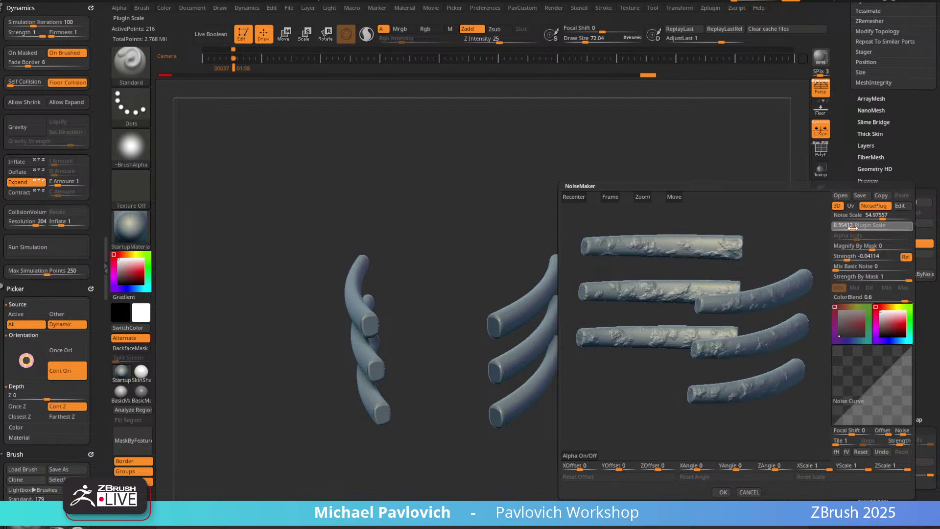
click(724, 492)
click(875, 253)
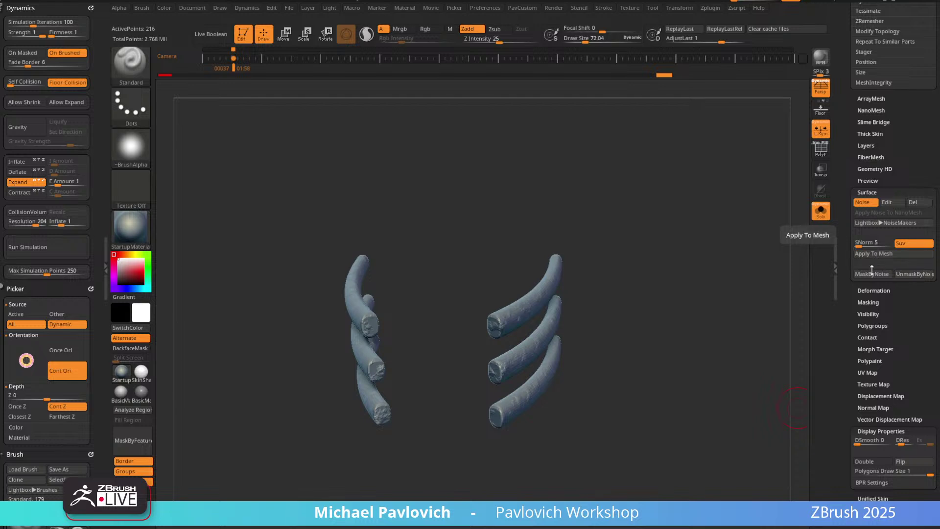
Remove the surface noise from the ribs and show the whole model with polyframe over the reference drawing.
drag(666, 319, 646, 241)
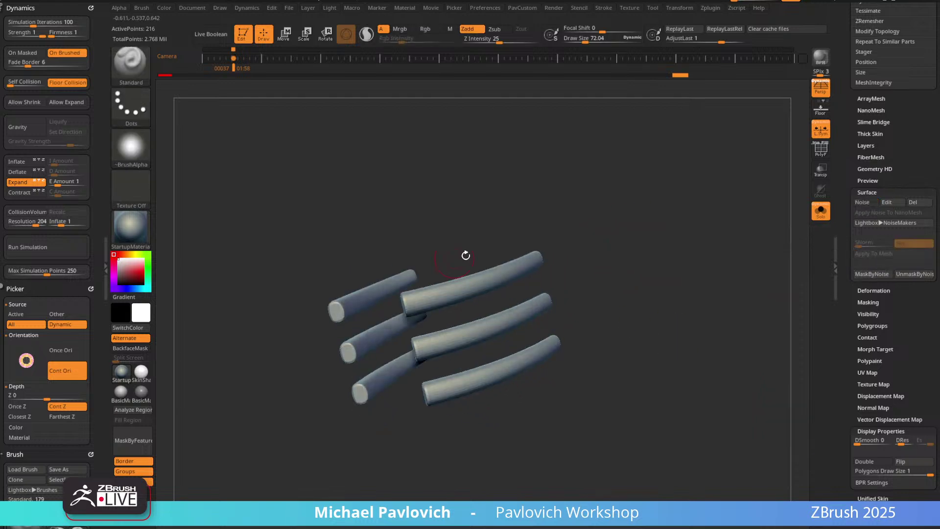
drag(466, 254, 654, 272)
click(821, 211)
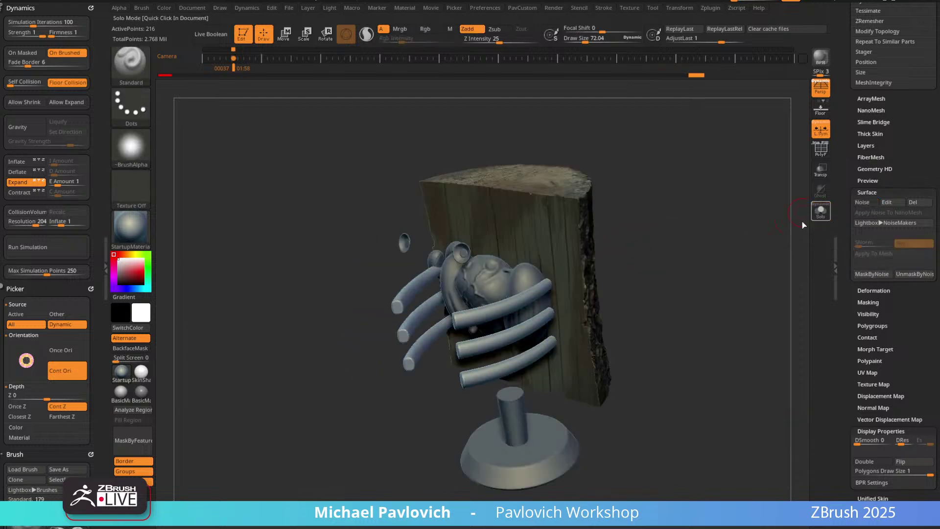
mouse_move(681, 199)
mouse_down()
mouse_move(724, 185)
mouse_move(745, 210)
mouse_move(725, 184)
mouse_move(759, 201)
mouse_move(720, 207)
mouse_move(795, 212)
mouse_up()
key(w)
drag(518, 375, 526, 353)
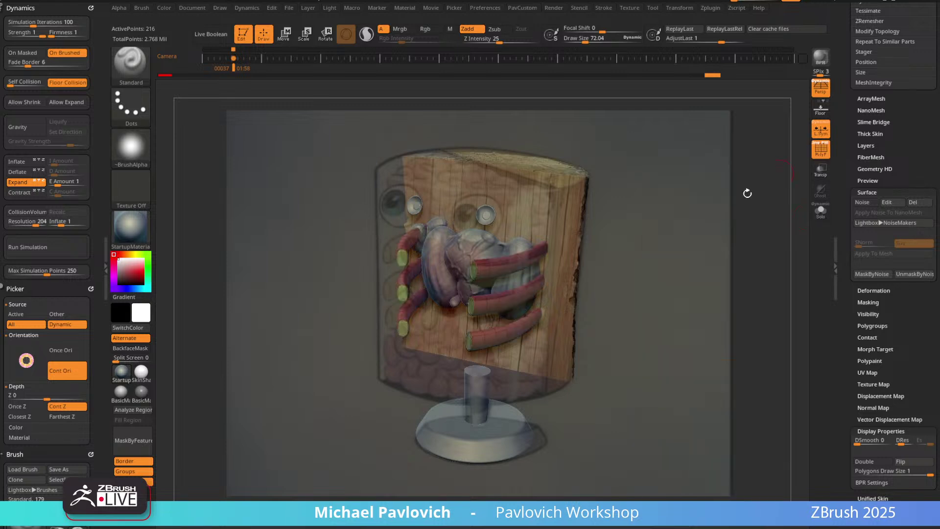
Try isolating the top rib pair, masking it and restoring the others to move the ribs separately.
key(space)
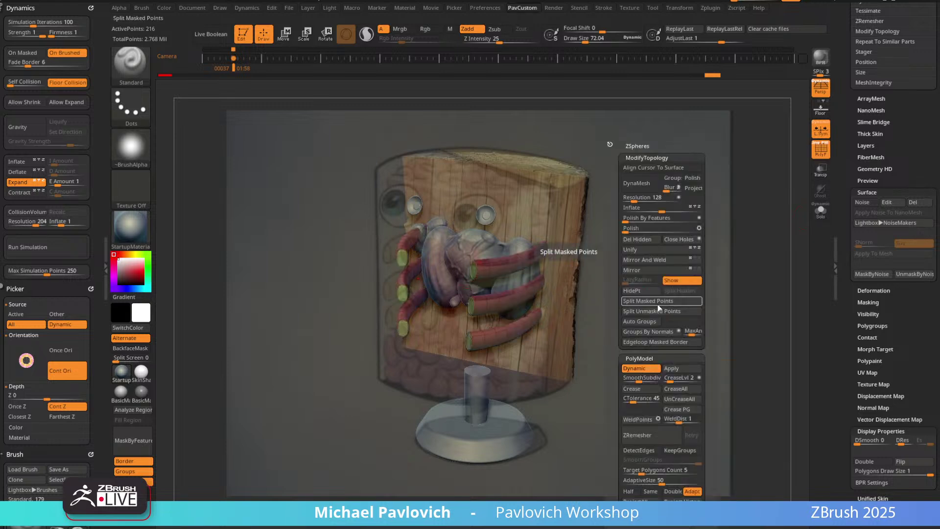
click(656, 303)
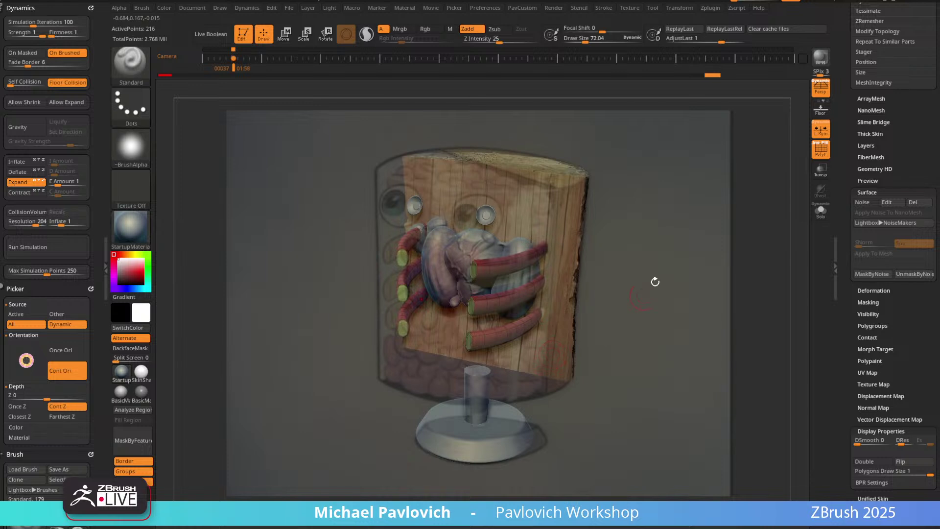
ctrl+shift+drag(602, 217, 513, 267)
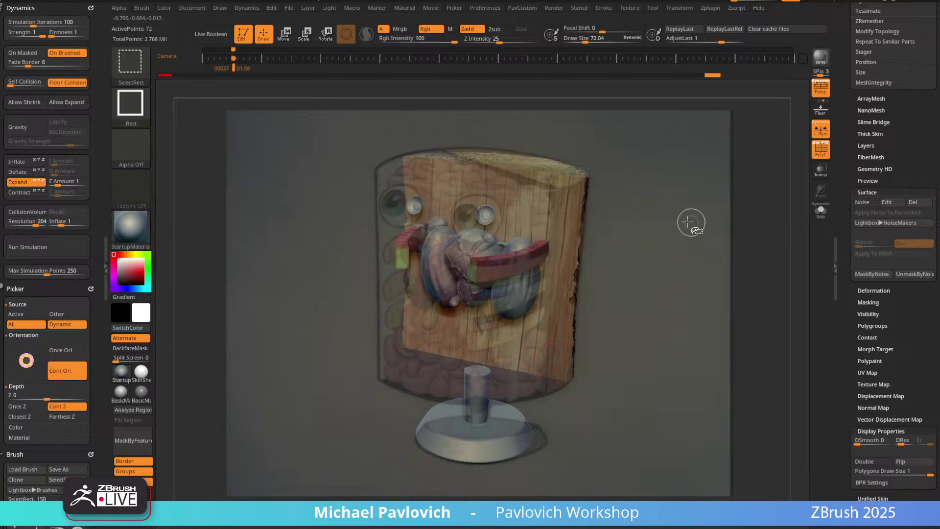
ctrl+click(686, 213)
ctrl+shift+click(697, 185)
key(w)
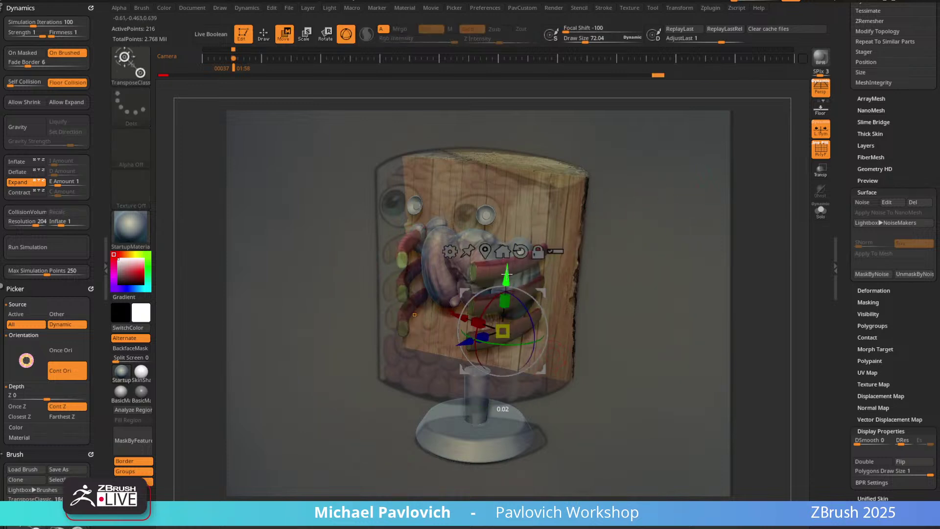
key(q)
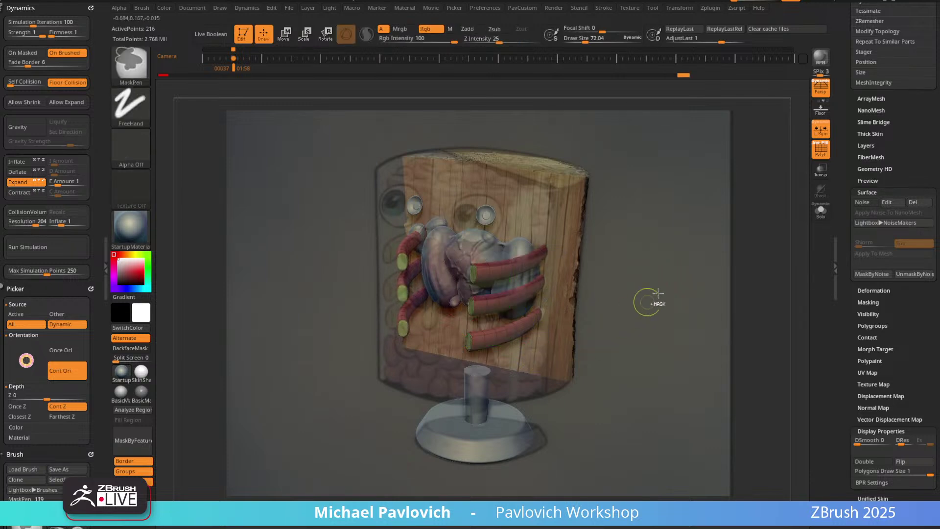
Try masking small portions of the middle and lower ribs.
ctrl+drag(610, 342, 519, 304)
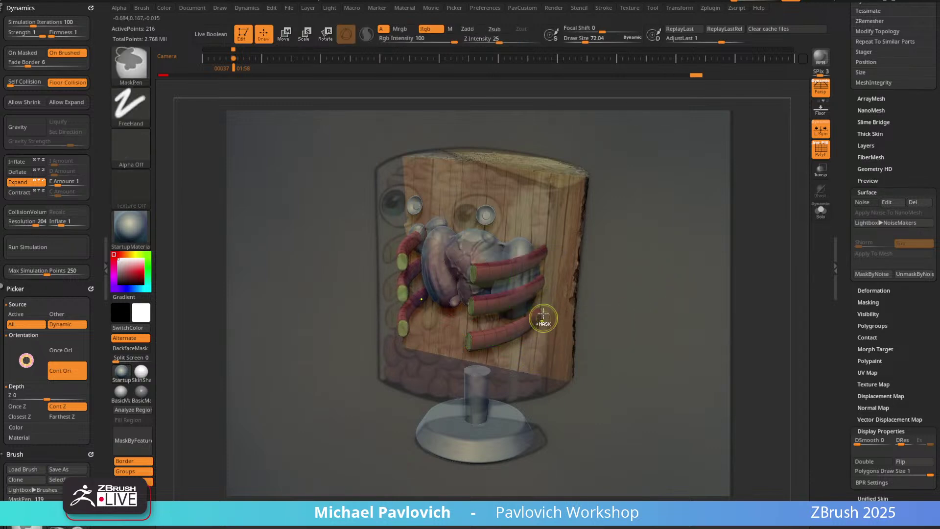
mouse_move(627, 353)
ctrl+mouse_down()
mouse_move(522, 319)
mouse_move(531, 322)
ctrl+mouse_up()
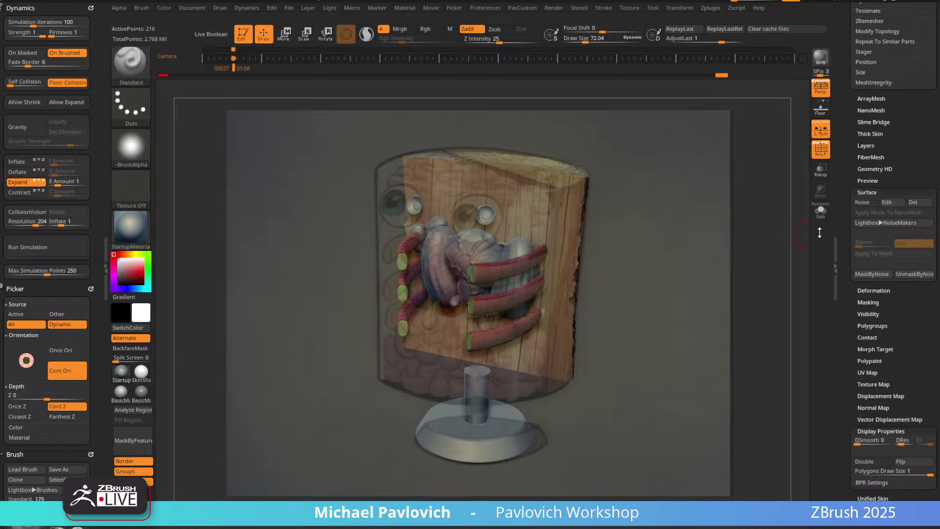
key(ctrl+shift)
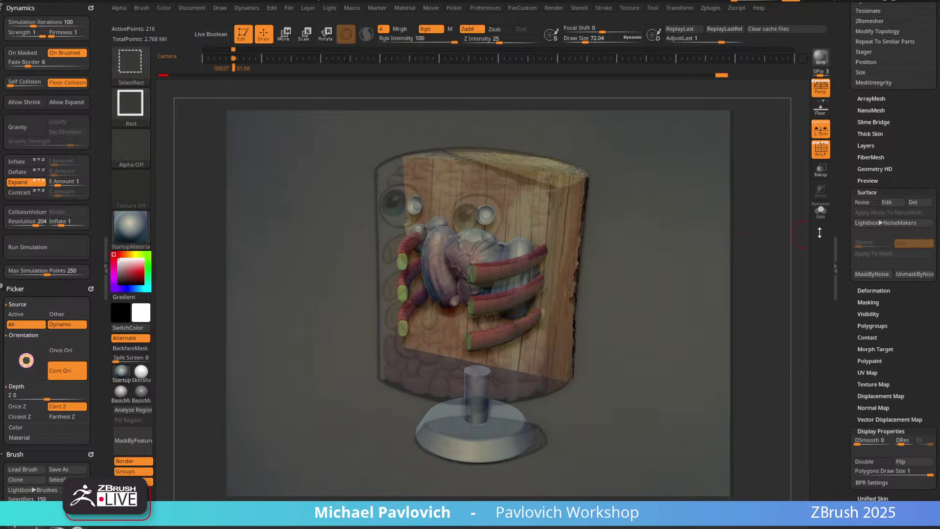
key(ctrl)
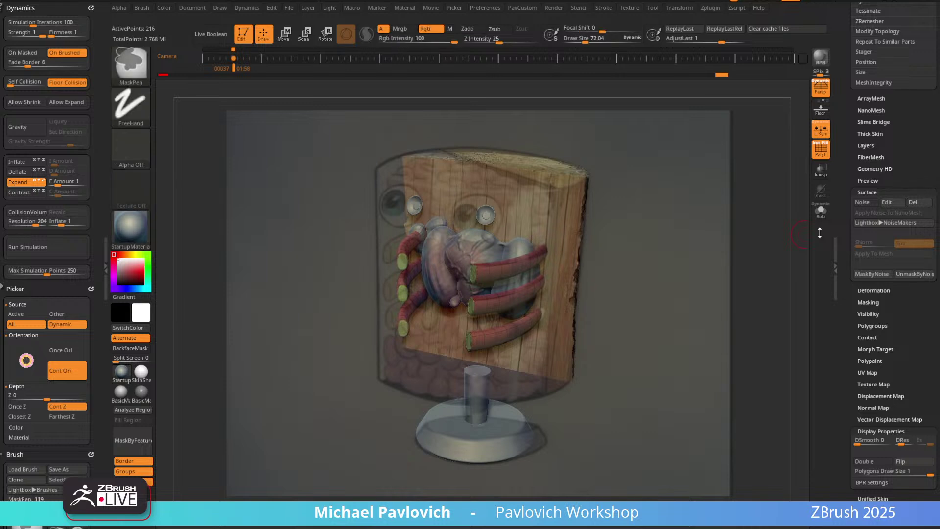
key(ctrl)
Open the masking options and try Grow All to spread a partial mask over the ribs.
click(867, 193)
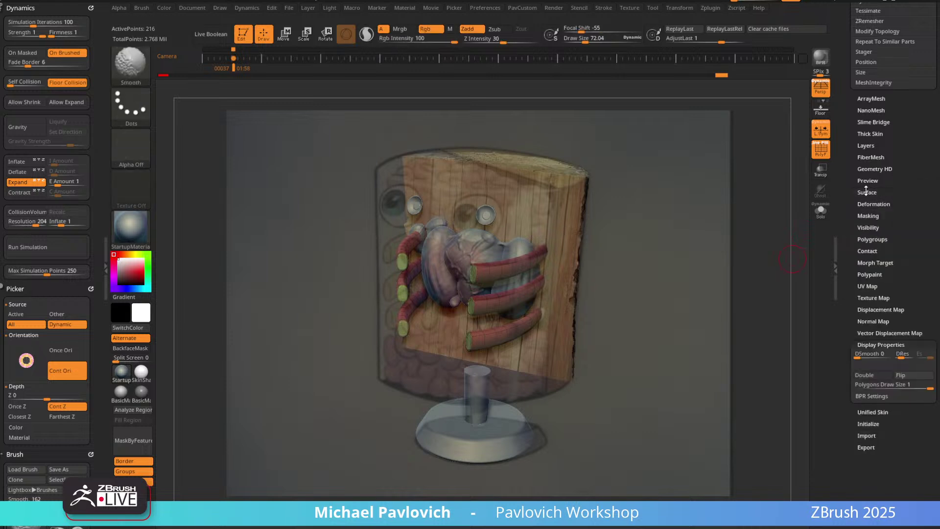
click(868, 216)
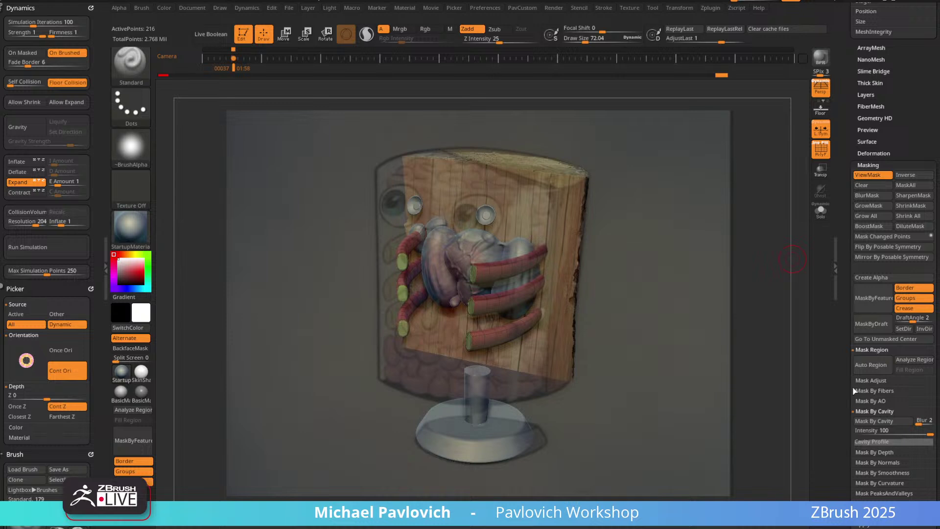
drag(850, 379, 850, 377)
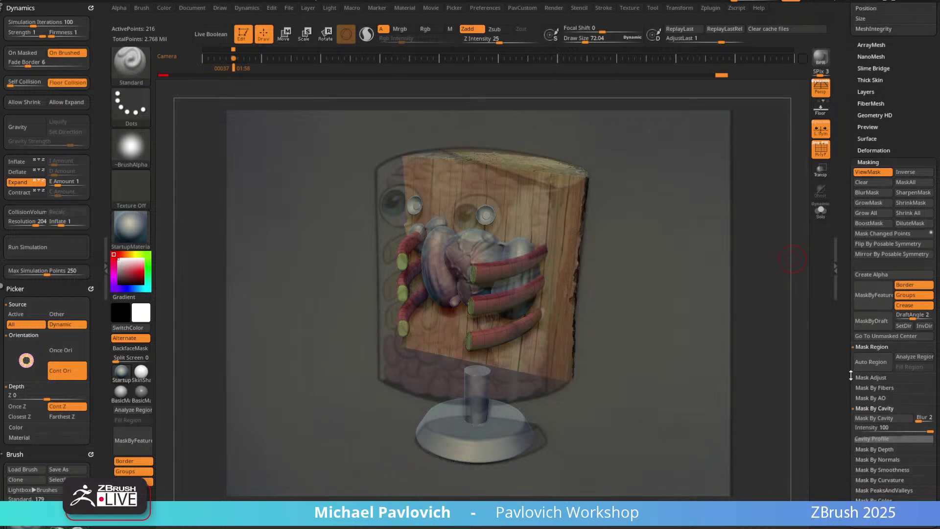
click(871, 216)
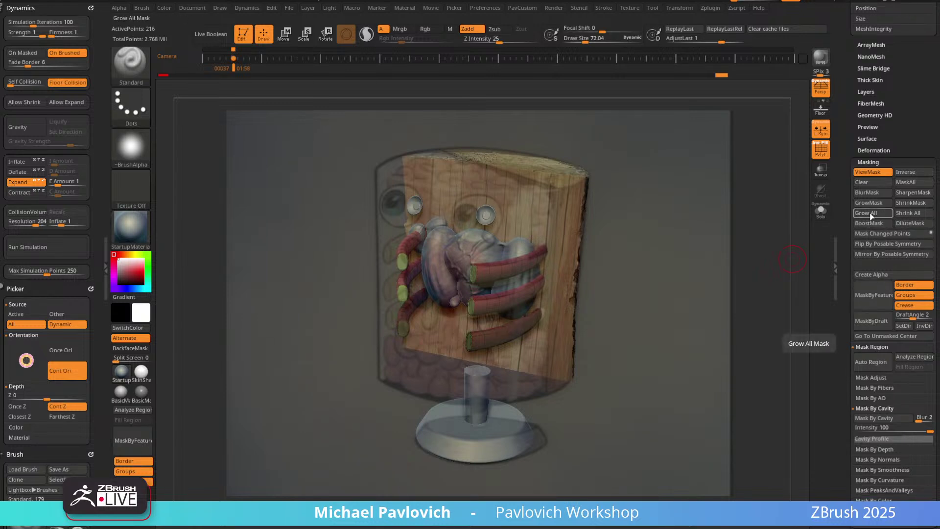
key(ctrl+h)
ctrl+drag(542, 292, 537, 295)
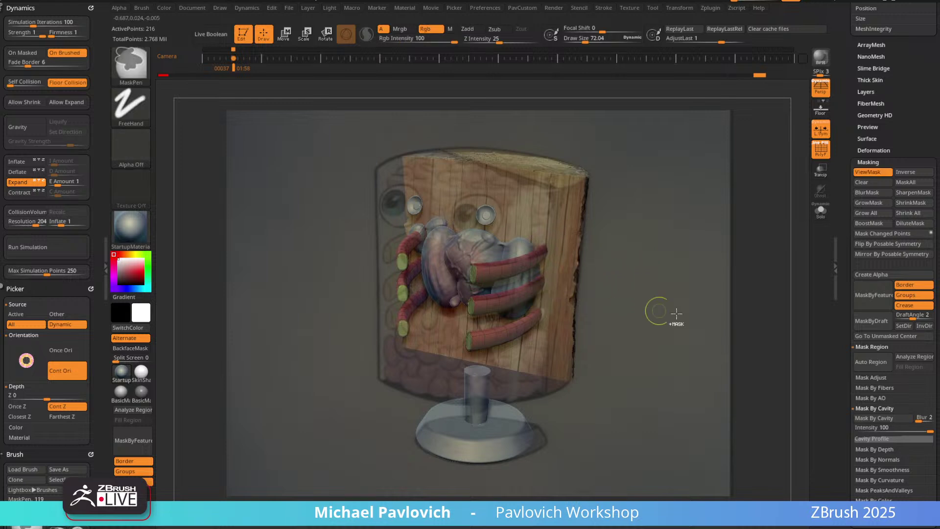
Assign the custom hotkey Ctrl+Alt+] to Grow All and test it on a partial rib mask.
ctrl+alt+click(874, 216)
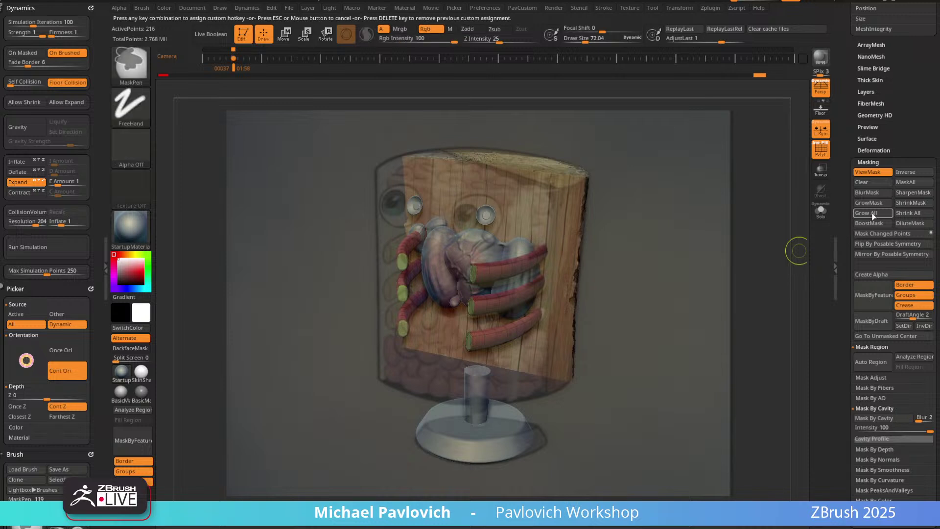
key(ctrl+alt+bracketright)
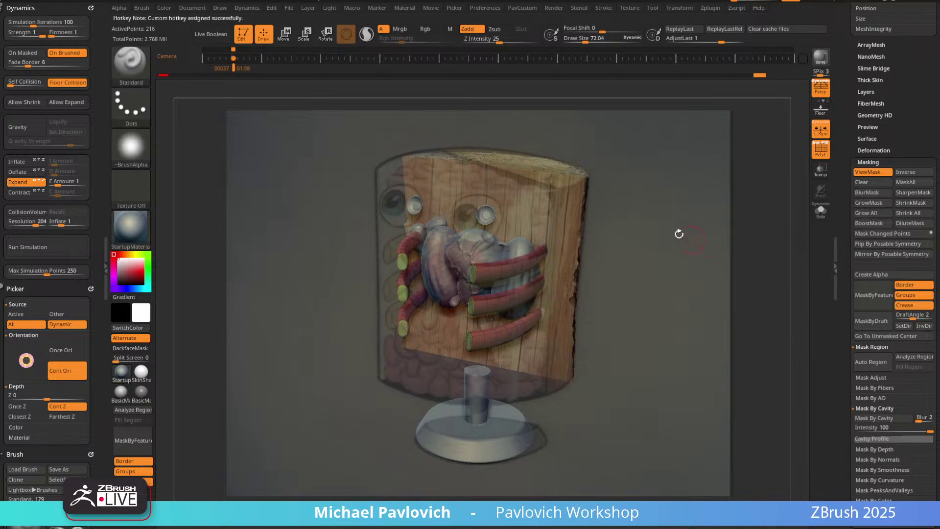
ctrl+drag(588, 279, 527, 290)
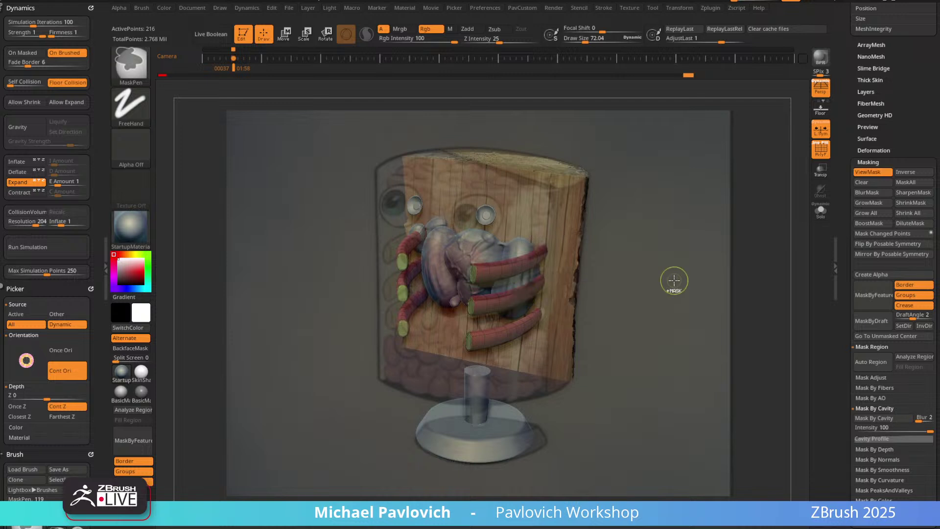
key(ctrl+alt+bracketright)
key(ctrl+alt+bracketright)
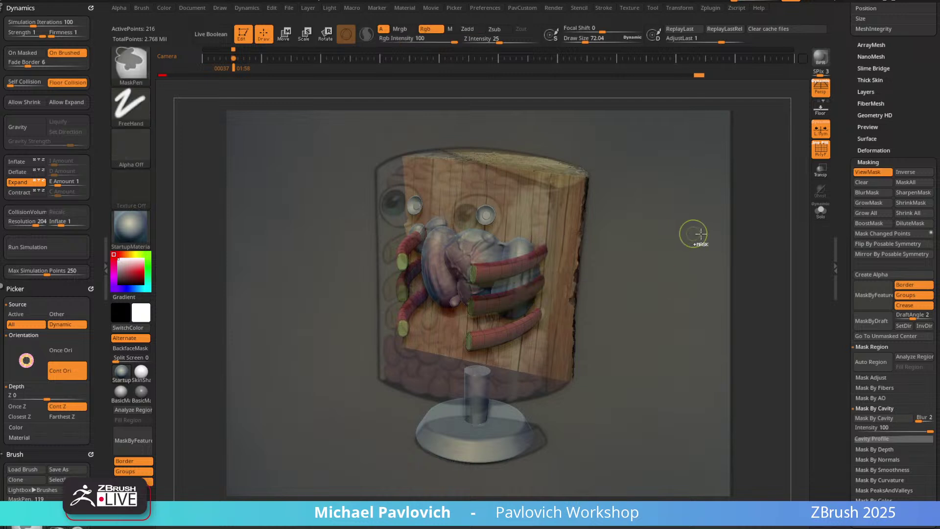
Hide the reference drawing and clear the mask from the ribs.
key(shift+z)
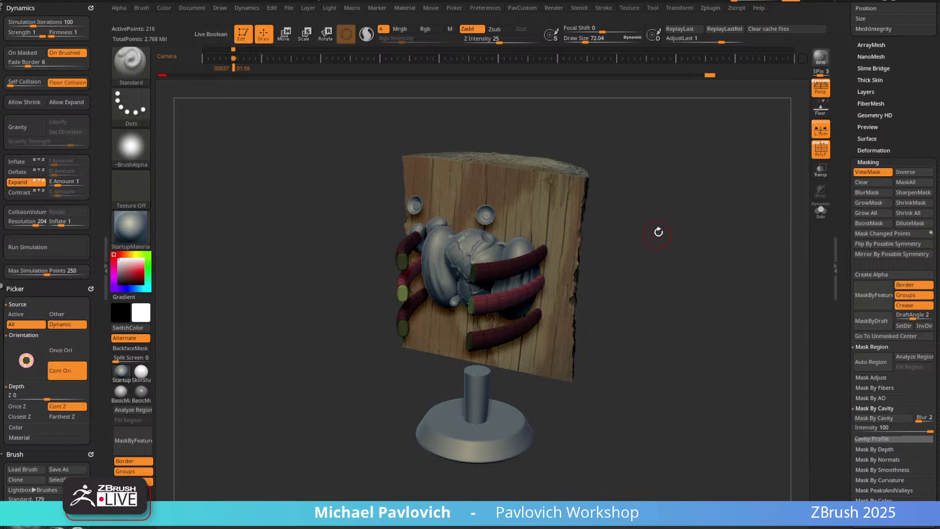
drag(658, 232, 672, 179)
ctrl+drag(672, 180, 716, 258)
mouse_move(700, 222)
shift+mouse_down()
mouse_move(701, 230)
mouse_move(686, 219)
mouse_move(697, 241)
mouse_move(699, 234)
shift+mouse_up()
key(s)
key(s)
mouse_move(699, 234)
mouse_down()
mouse_move(695, 245)
mouse_move(704, 238)
mouse_move(684, 239)
mouse_move(697, 239)
mouse_move(691, 252)
mouse_move(663, 221)
mouse_up()
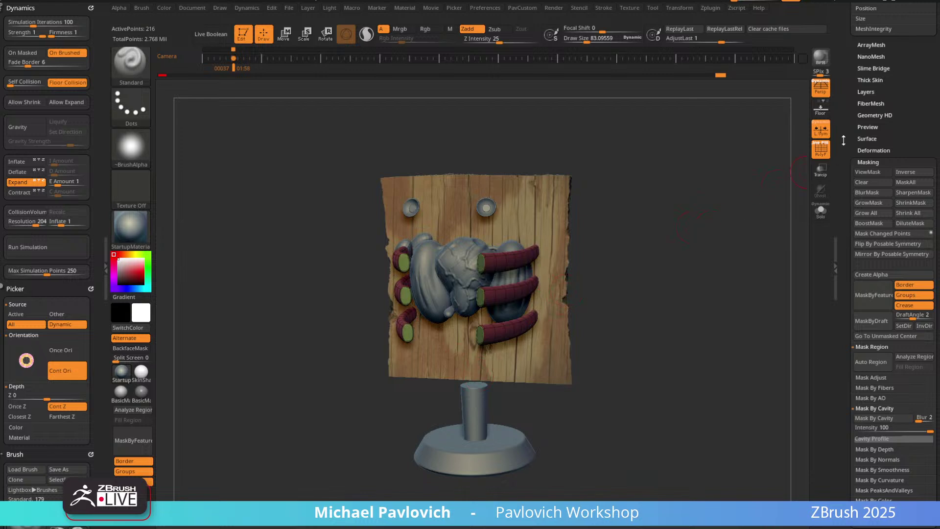
Switch the visibility of all subtools to bring back the log's hidden parts.
drag(844, 140, 844, 254)
alt+drag(699, 254, 678, 275)
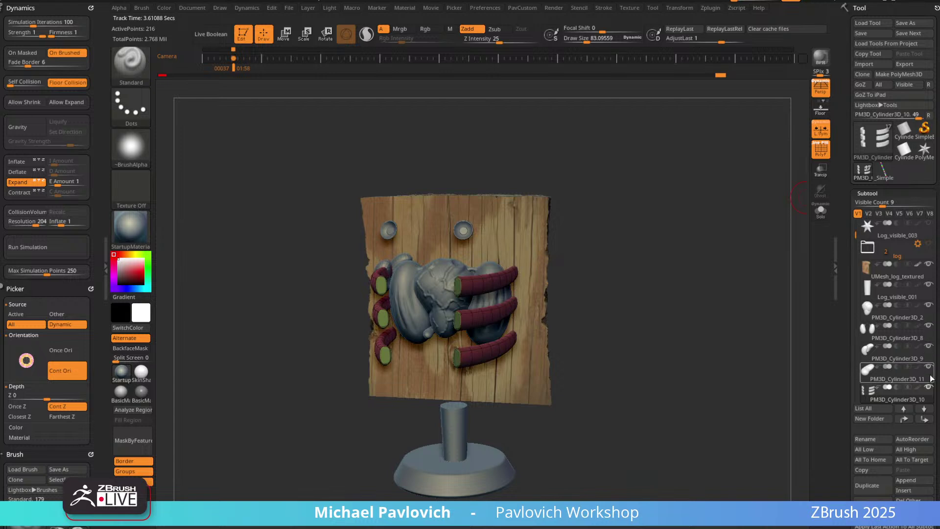
shift+click(929, 387)
mouse_move(713, 298)
mouse_down()
mouse_move(742, 292)
mouse_move(672, 313)
mouse_up()
shift+click(929, 387)
Duplicate the log's outer cylinder subtool and isolate the copy in solo mode.
key(s)
alt+click(514, 254)
drag(770, 339, 796, 351)
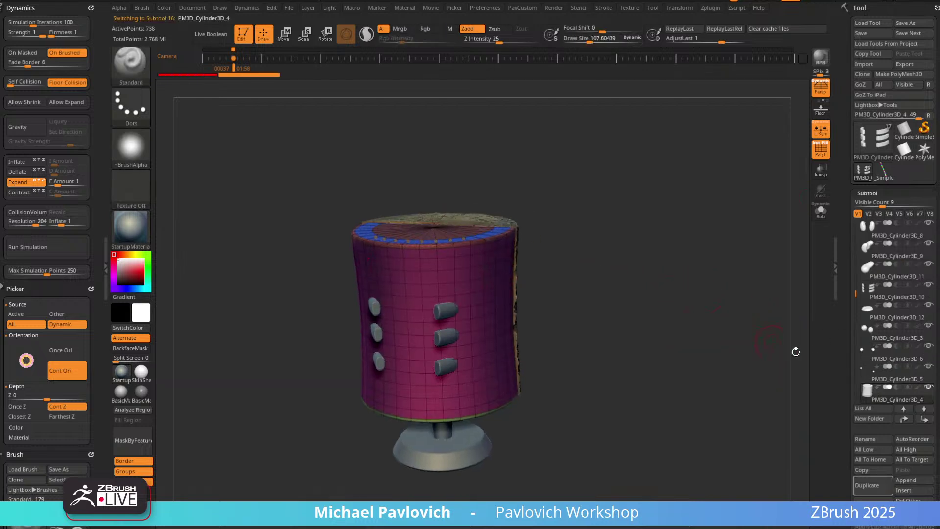
click(866, 486)
drag(674, 331, 642, 254)
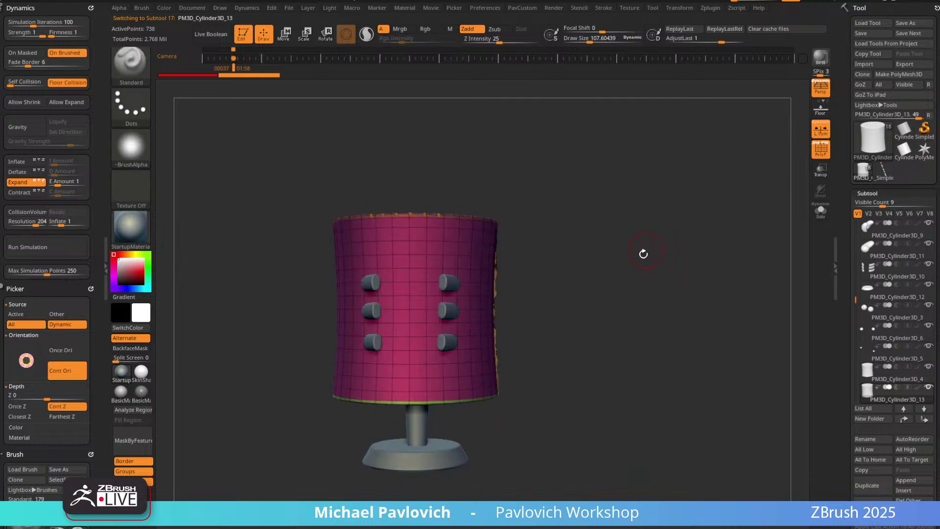
click(821, 212)
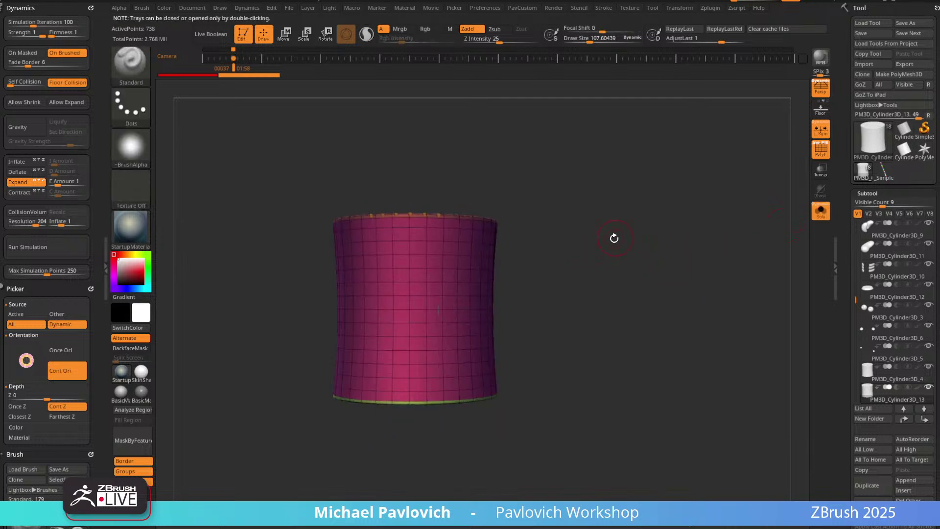
Turn off subdivision smoothing and perspective, and delete the upper half of the duplicated cylinder.
key(shift+d)
shift+drag(618, 239, 611, 235)
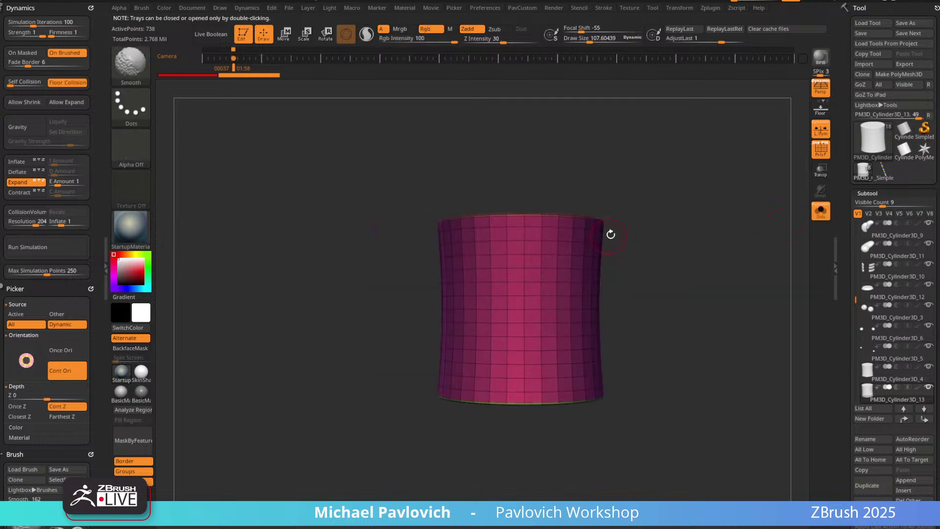
click(822, 89)
ctrl+shift+drag(703, 159, 332, 327)
drag(708, 221, 687, 262)
key(grave)
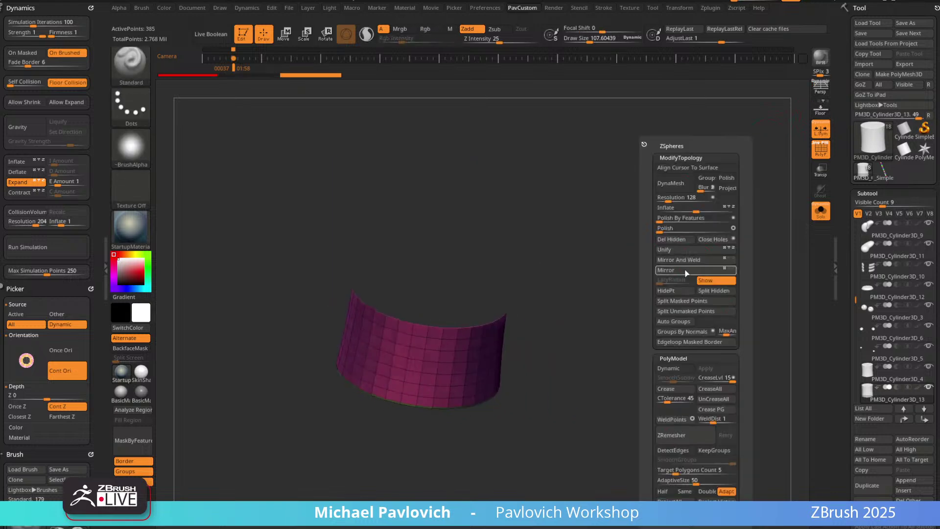
click(675, 241)
Thicken the open half cylinder into a walled bowl using ZModeler's QMesh Polygroup All.
mouse_move(621, 254)
mouse_down()
mouse_move(653, 235)
mouse_move(552, 321)
mouse_up()
key(b)
key(z)
key(m)
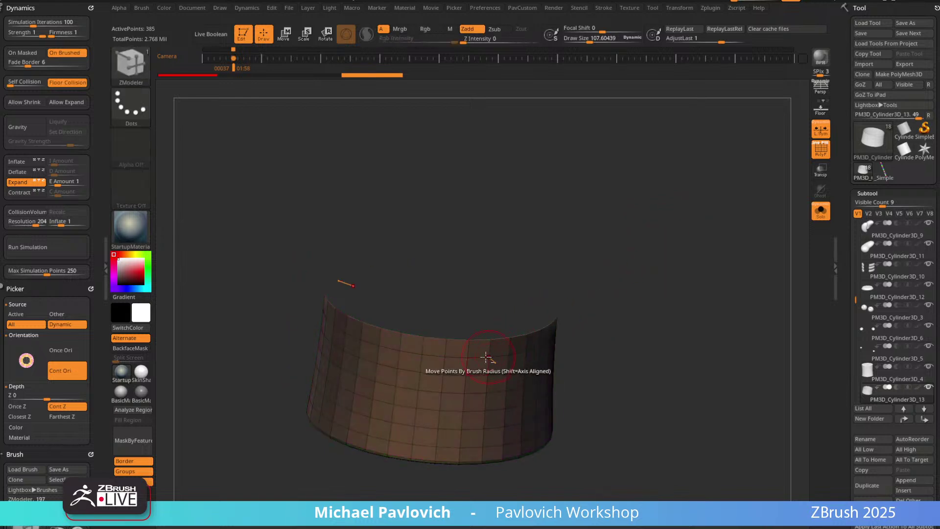
key(space)
drag(640, 252, 577, 285)
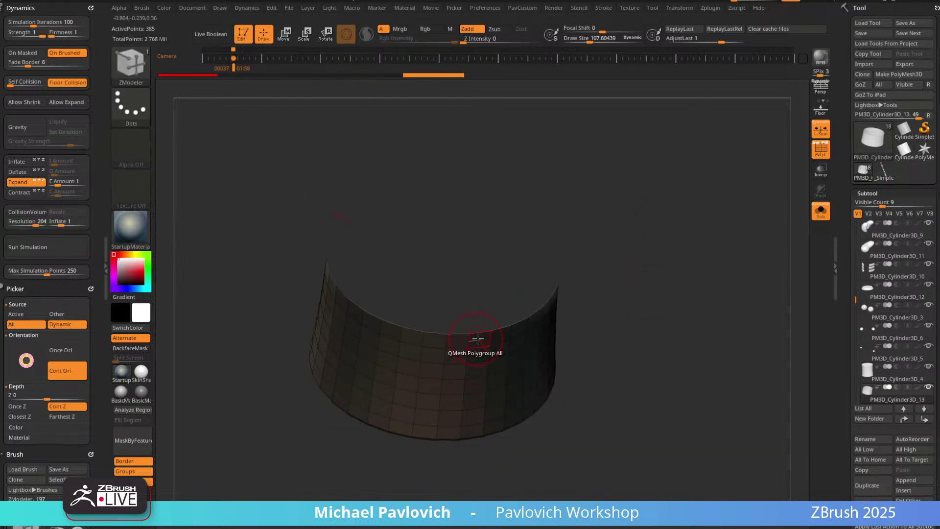
drag(478, 338, 500, 319)
key(grave)
click(701, 491)
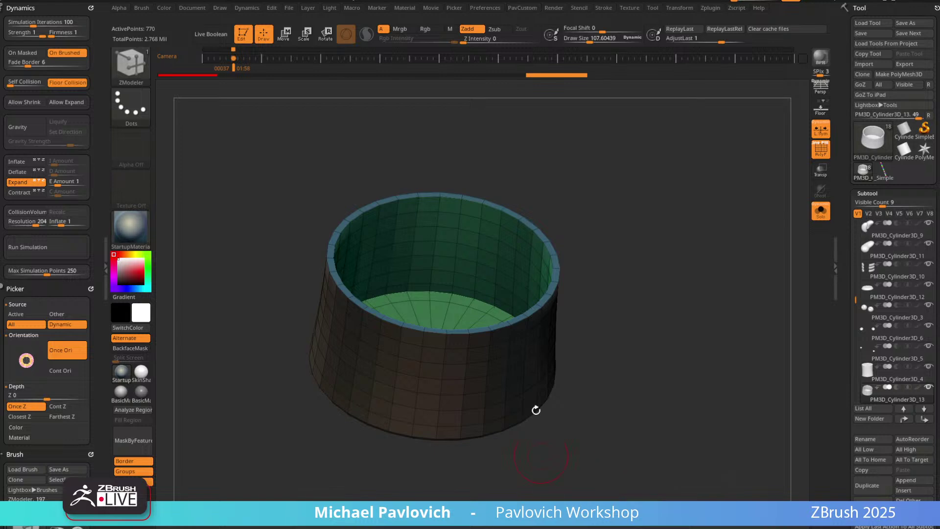
Switch to the Standard brush and set the draw size to about 95.
mouse_move(536, 410)
mouse_down()
mouse_move(642, 311)
mouse_move(621, 311)
mouse_move(600, 286)
mouse_move(639, 215)
mouse_move(602, 273)
mouse_move(648, 233)
mouse_move(668, 249)
mouse_up()
key(s)
key(b)
key(s)
key(t)
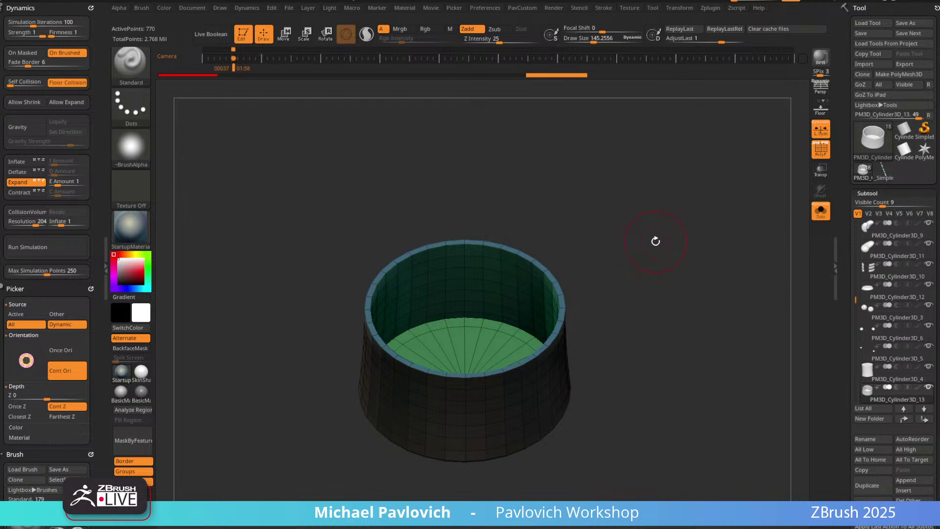
key(bracketleft)
Try a CurveFlat brush stroke across the bowl's floor from above, and undo it.
key(b)
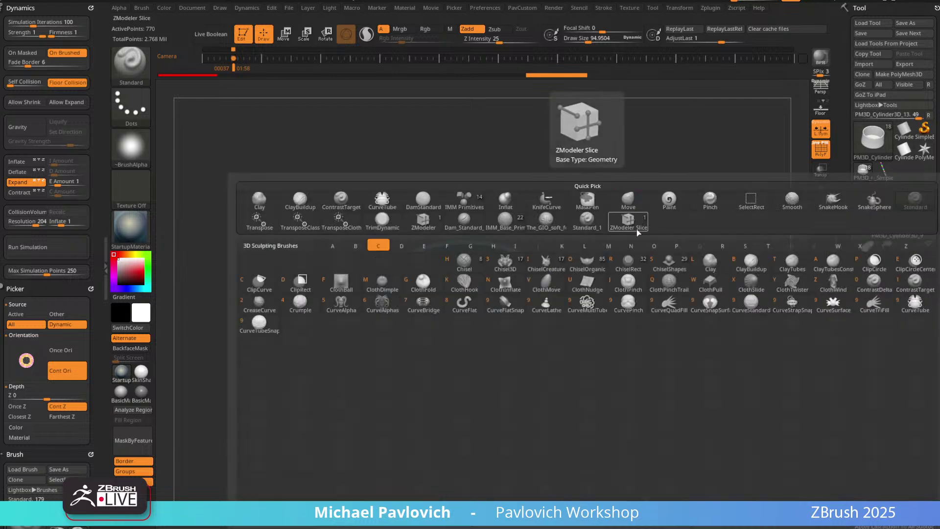
click(465, 303)
mouse_move(705, 229)
shift+mouse_down()
mouse_move(588, 272)
mouse_move(636, 256)
shift+mouse_up()
drag(430, 347, 462, 338)
key(ctrl+z)
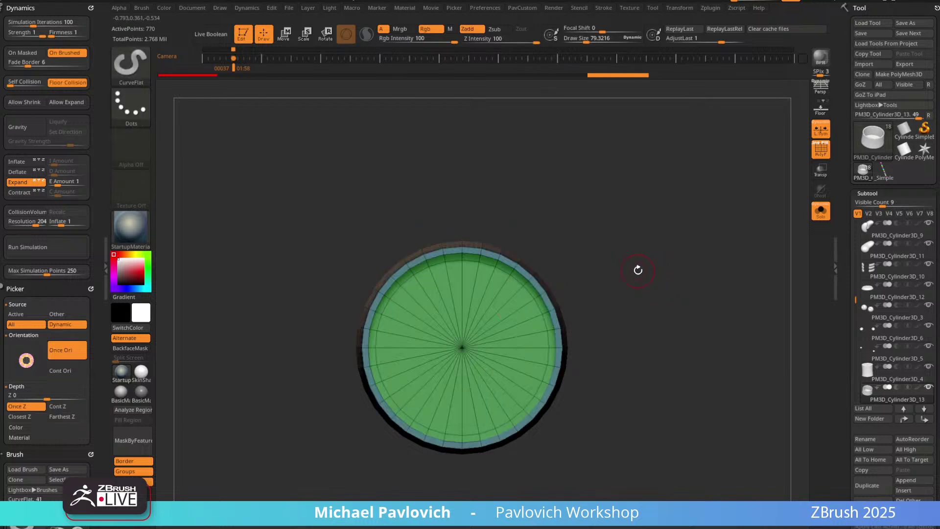
Set the draw size to about 27 and scribble a tangled, looping CurveFlat strip across the bowl's floor from above.
key(s)
drag(636, 268, 626, 270)
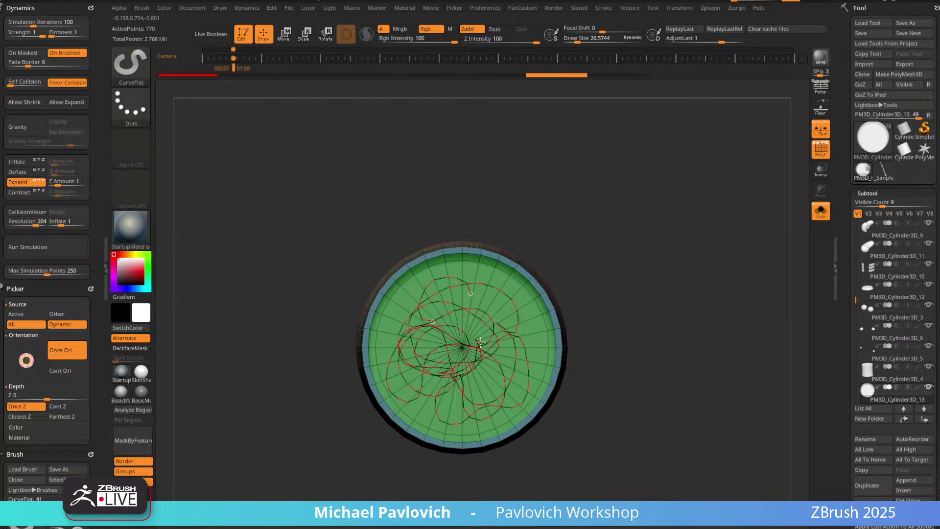
click(460, 401)
drag(676, 310, 699, 245)
key(w)
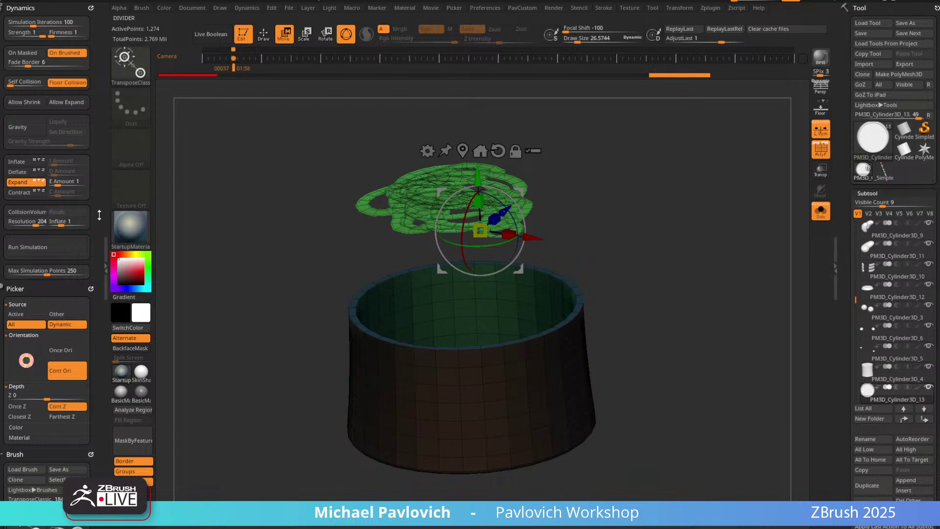
Clear the docked Dynamics and Picker palettes and dock the Stroke palette above the Brush palette.
click(90, 7)
click(90, 8)
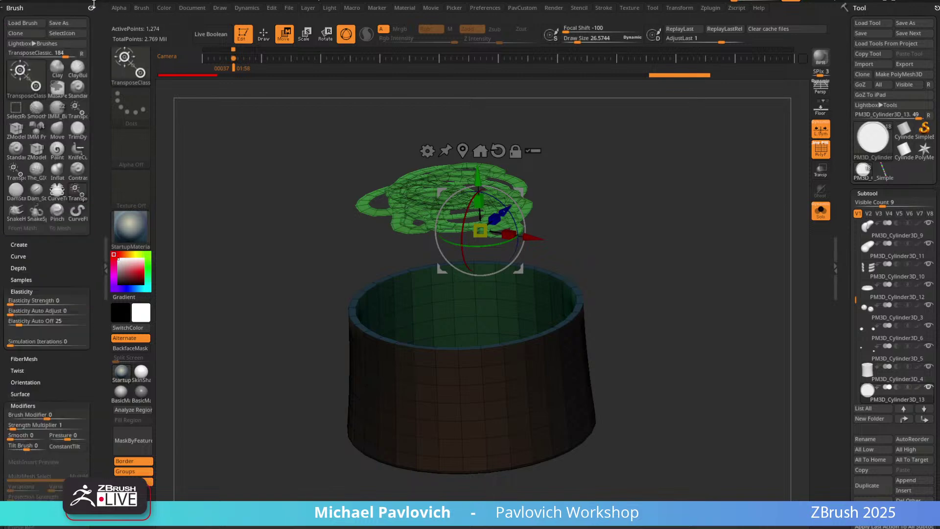
click(90, 8)
click(605, 7)
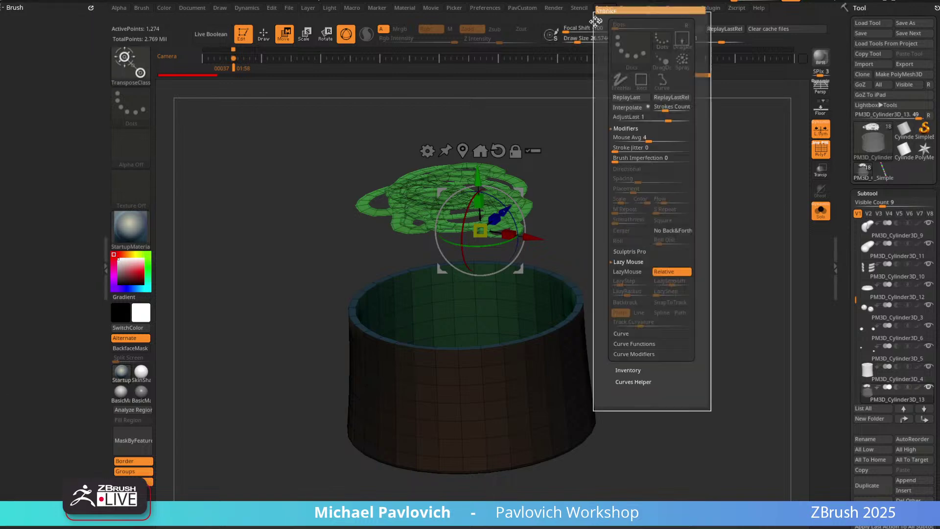
click(600, 14)
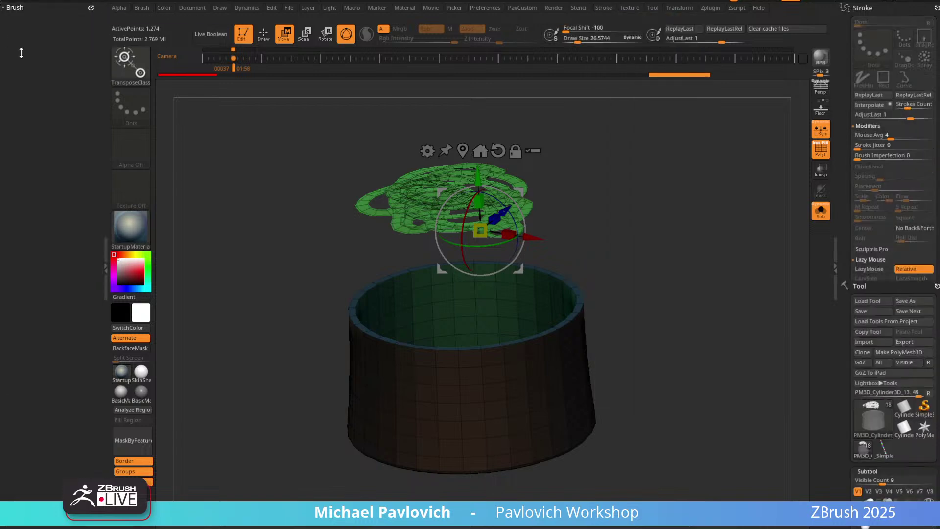
click(608, 11)
mouse_move(600, 16)
mouse_down()
mouse_move(17, 28)
mouse_move(26, 32)
mouse_up()
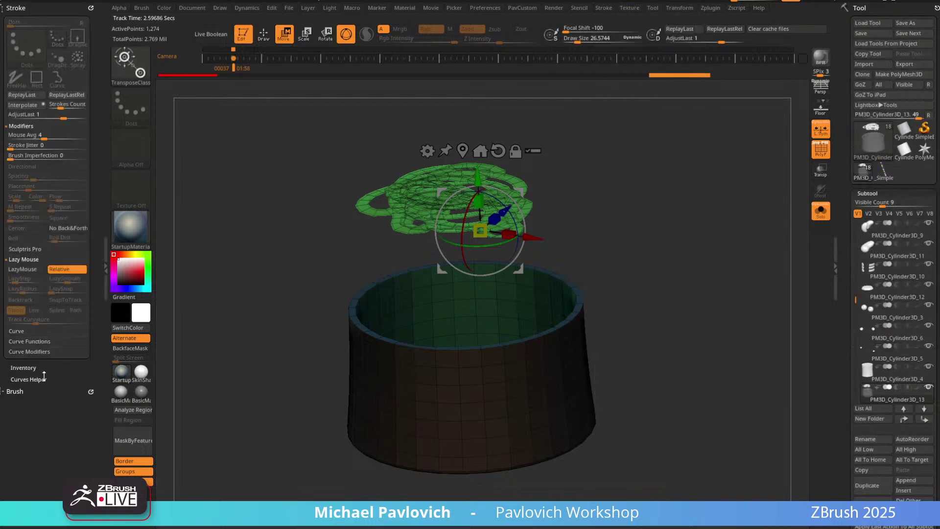
Expand the Curve, Curve Functions and Curve Modifiers sections of the Stroke palette.
scroll(41, 376, down, 1)
drag(20, 389, 3, 355)
click(31, 342)
click(28, 332)
click(25, 323)
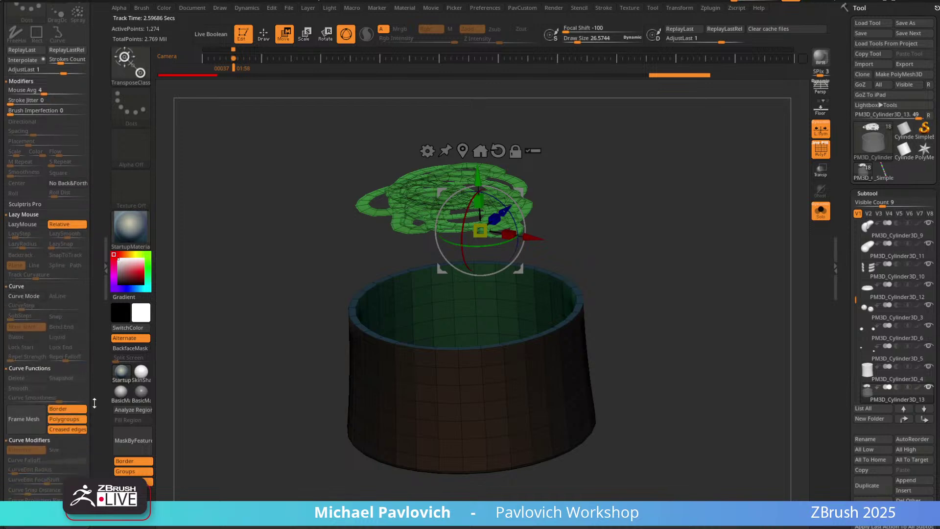
mouse_move(95, 403)
mouse_down()
mouse_move(95, 259)
mouse_move(80, 417)
mouse_move(87, 161)
mouse_up()
click(24, 419)
Clear the docked Stroke and Brush palettes, and dock Brush and Stroke again with Stroke uppermost.
click(35, 7)
click(91, 370)
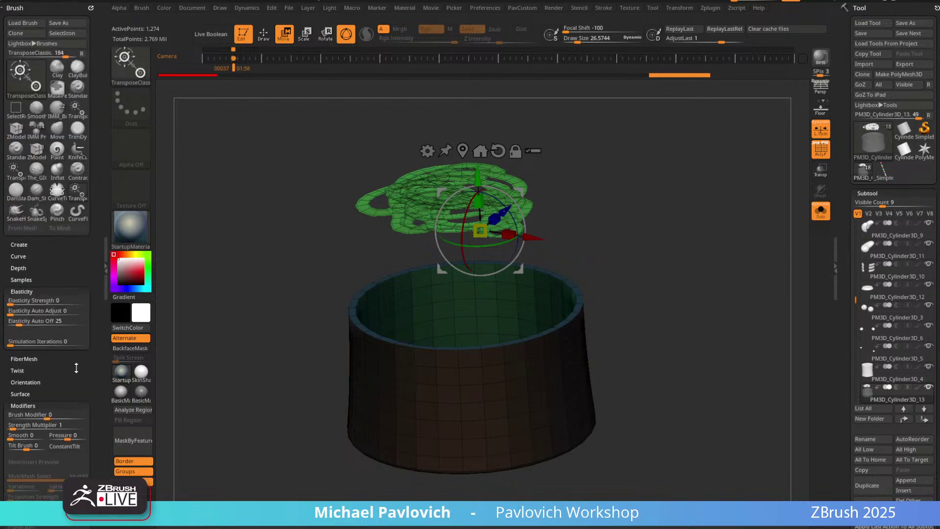
click(91, 19)
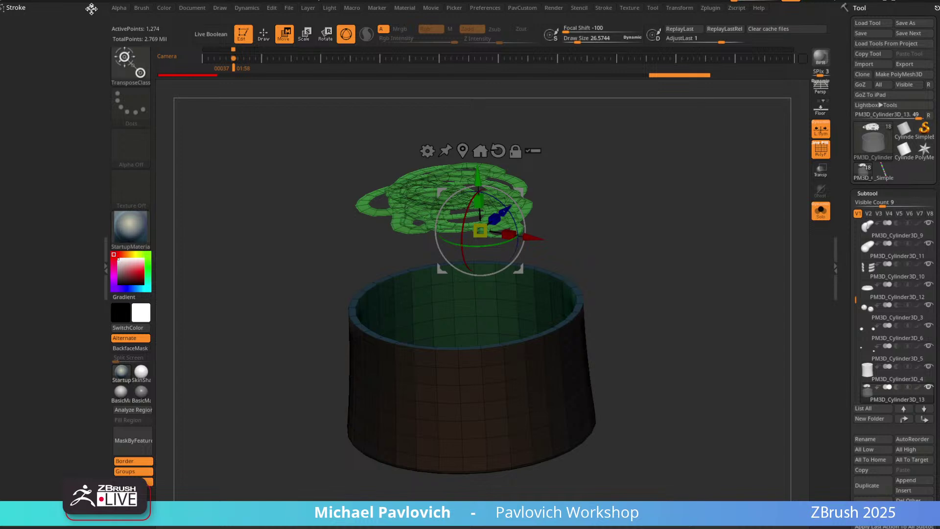
click(91, 8)
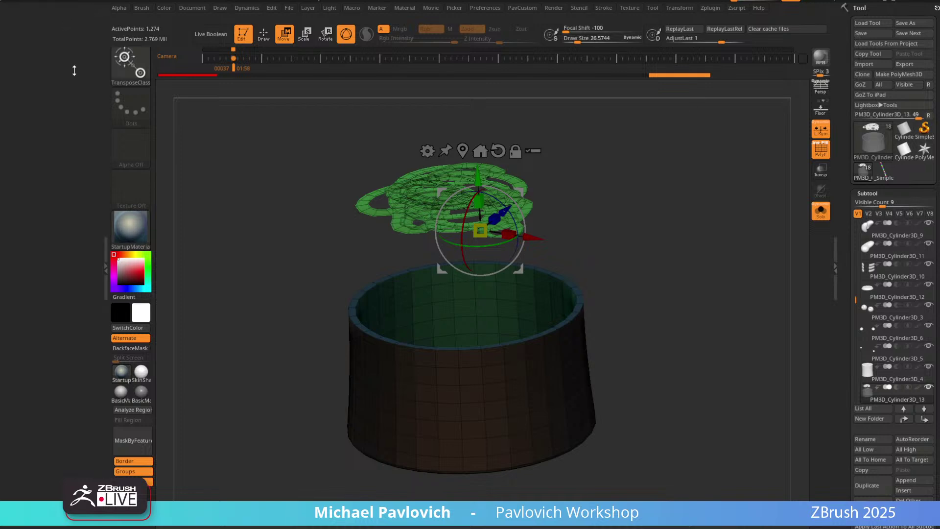
click(142, 8)
click(140, 20)
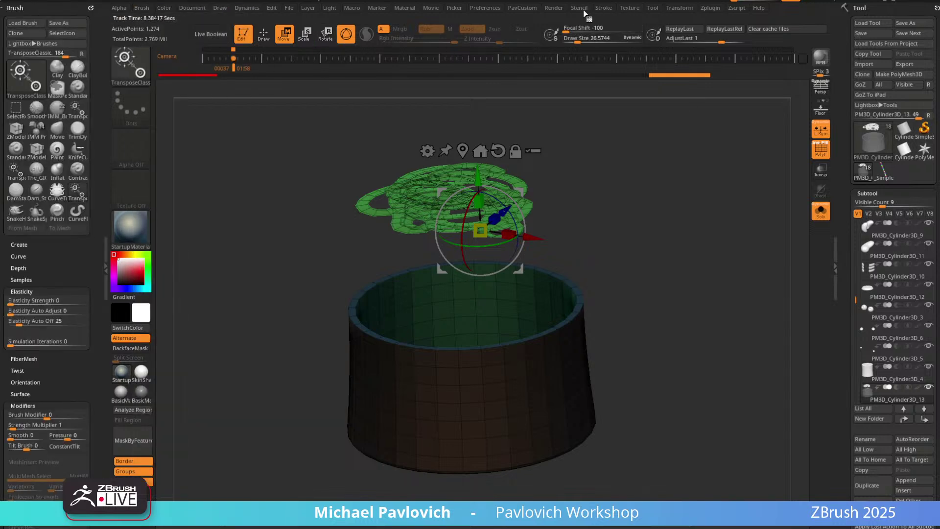
click(603, 8)
click(599, 20)
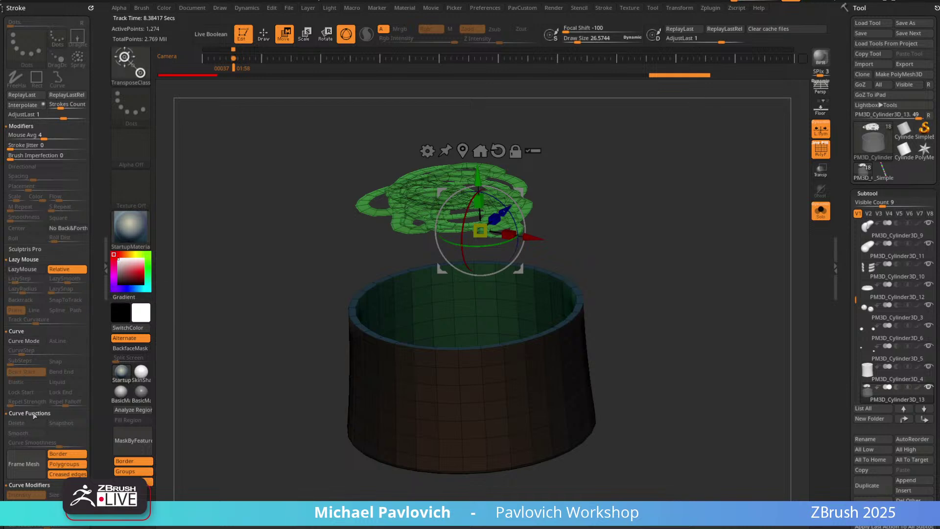
Lower the tangled strip vertically to the bowl's rim and return to draw mode.
drag(674, 216, 674, 225)
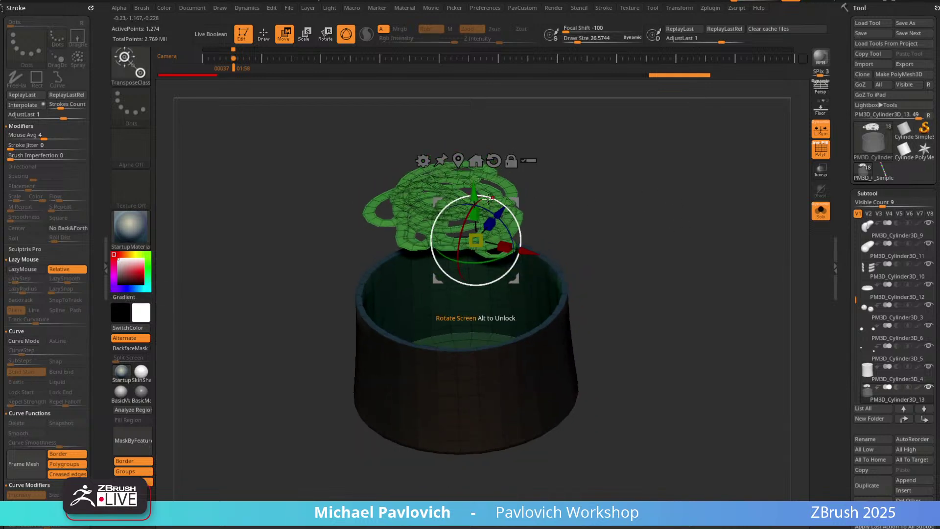
drag(478, 197, 478, 278)
key(q)
alt+drag(664, 217, 653, 214)
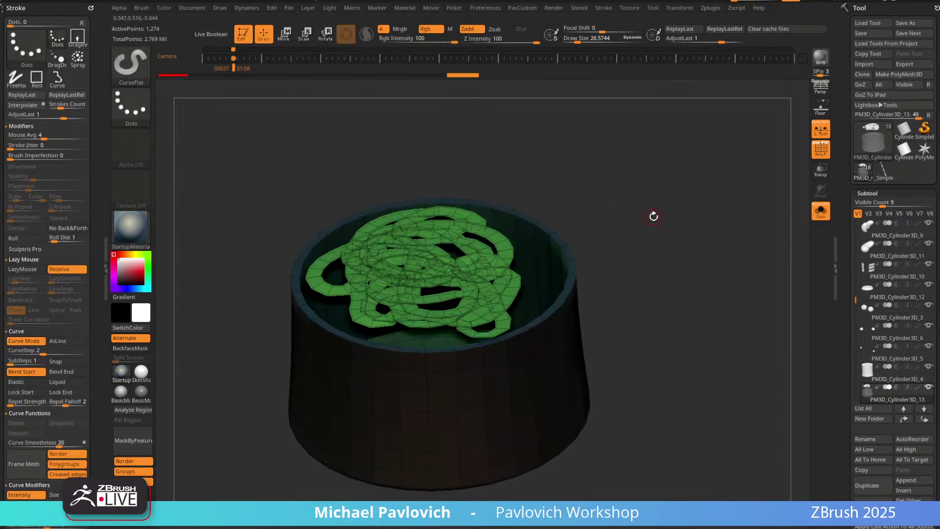
Split the strip into its own subtool, turn off Solo, and show only the strip and the bowl.
key(2)
click(660, 303)
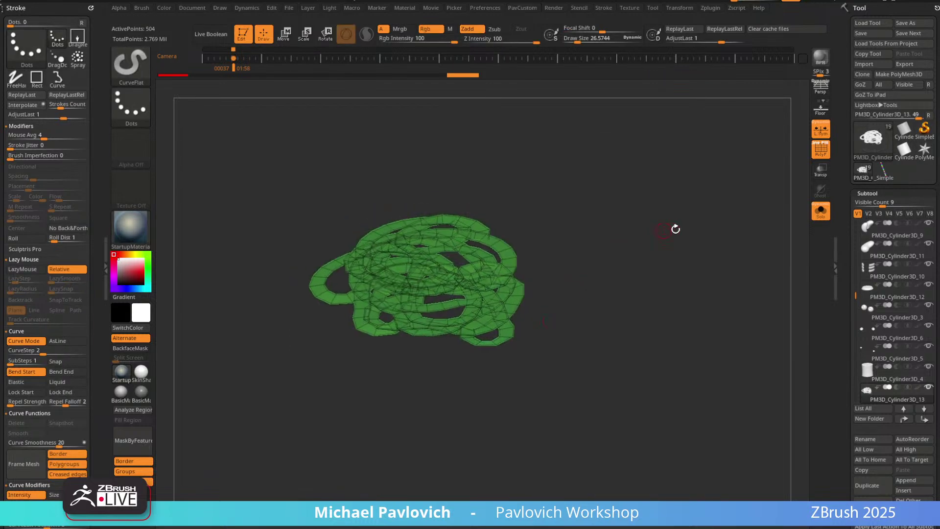
click(821, 211)
click(930, 390)
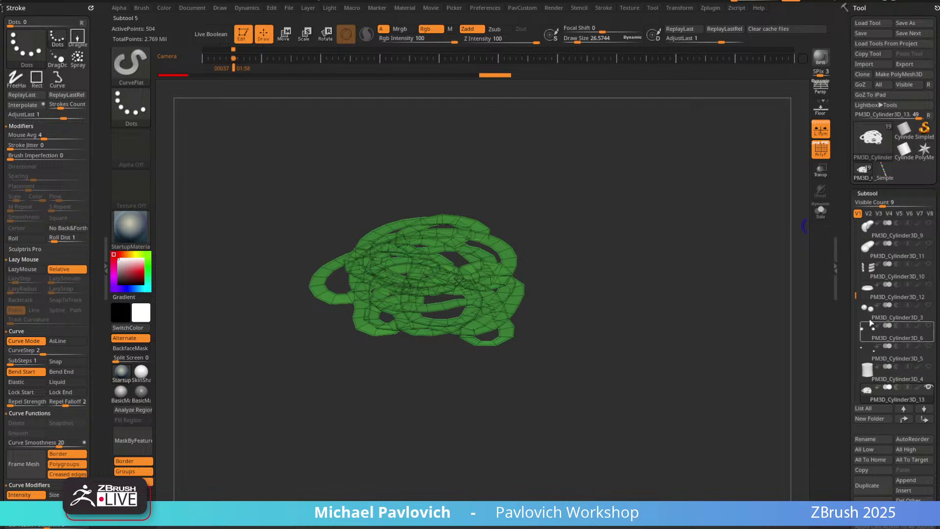
drag(857, 297, 861, 326)
click(929, 347)
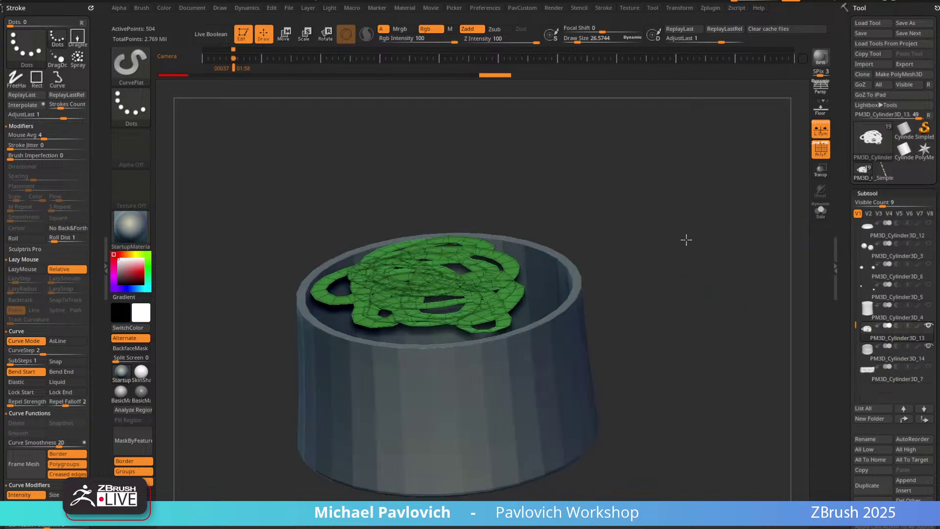
mouse_move(686, 237)
mouse_down()
mouse_move(689, 225)
mouse_move(679, 228)
mouse_up()
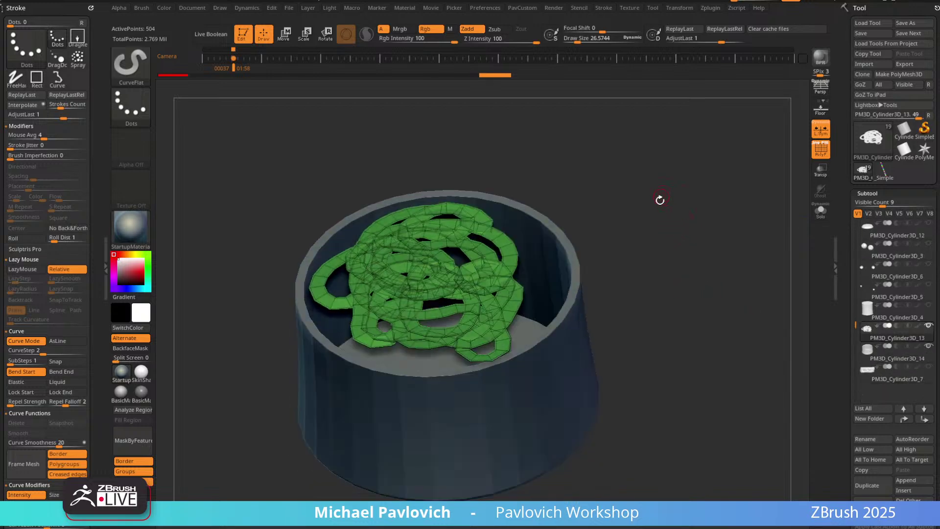
Turn on Dynamic Subdiv for the strip with a thickness of 0.0659 and a smoothness of 100.
drag(852, 282, 850, 193)
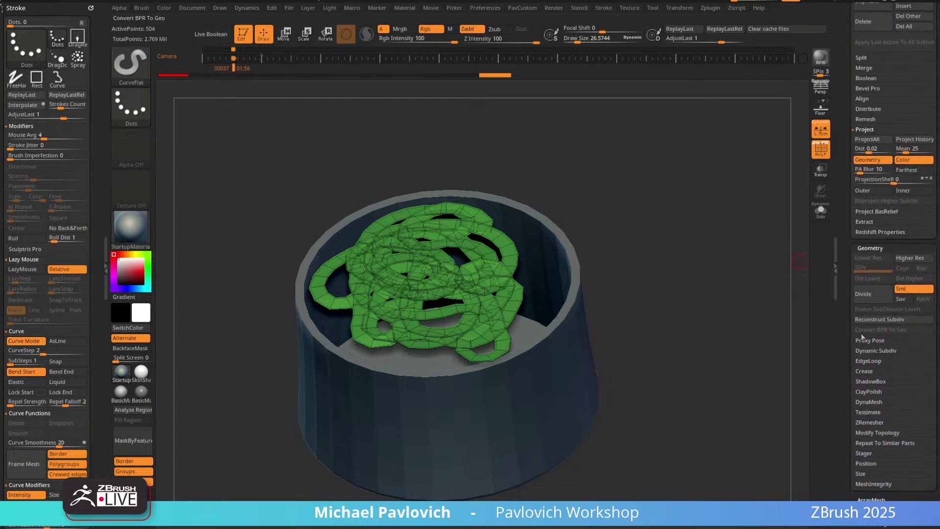
drag(845, 294, 848, 253)
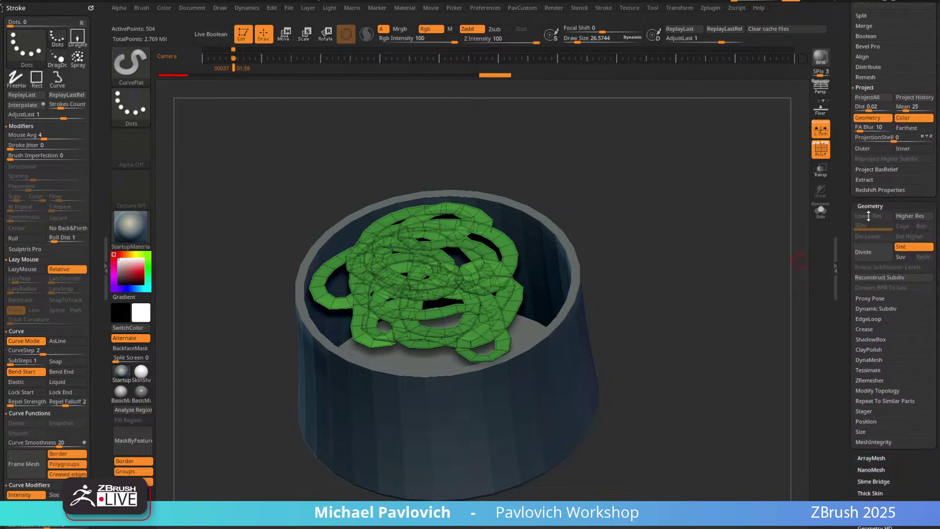
key(shift)
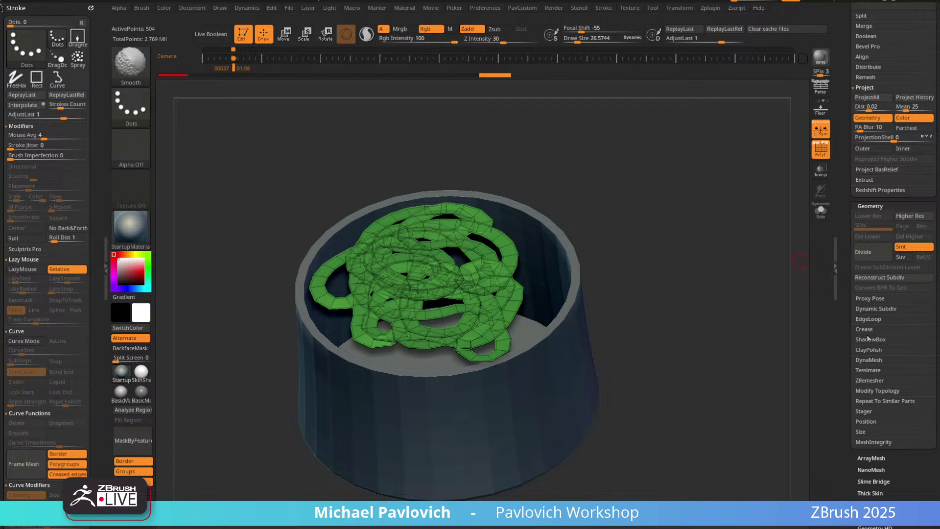
click(870, 310)
click(867, 318)
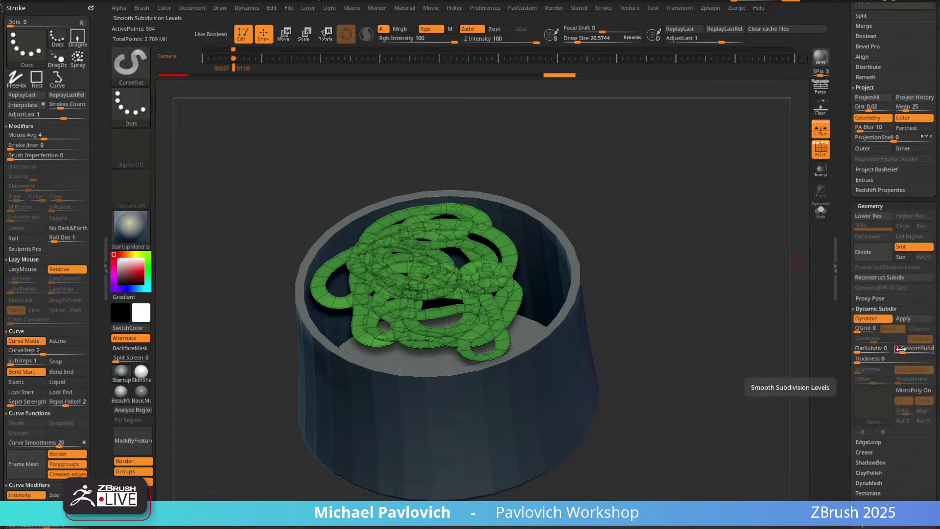
drag(873, 359, 938, 376)
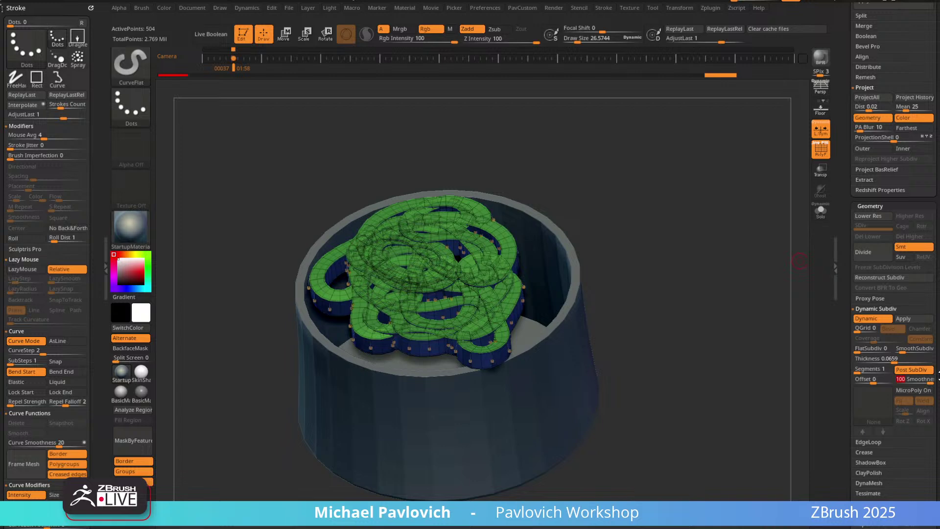
Turn off the polyframe display and adjust the strip's placement within the bowl's opening.
drag(720, 275, 659, 266)
click(824, 150)
key(w)
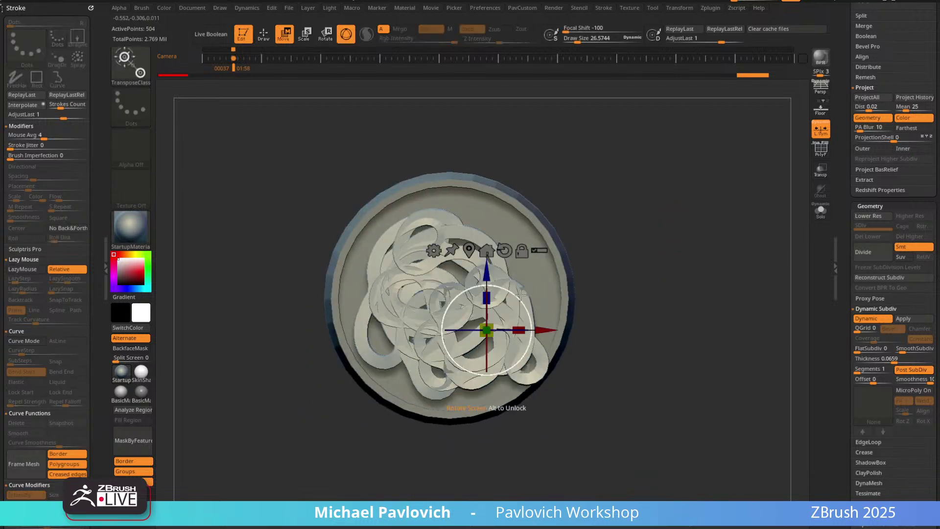
drag(523, 279, 524, 280)
drag(664, 169, 665, 180)
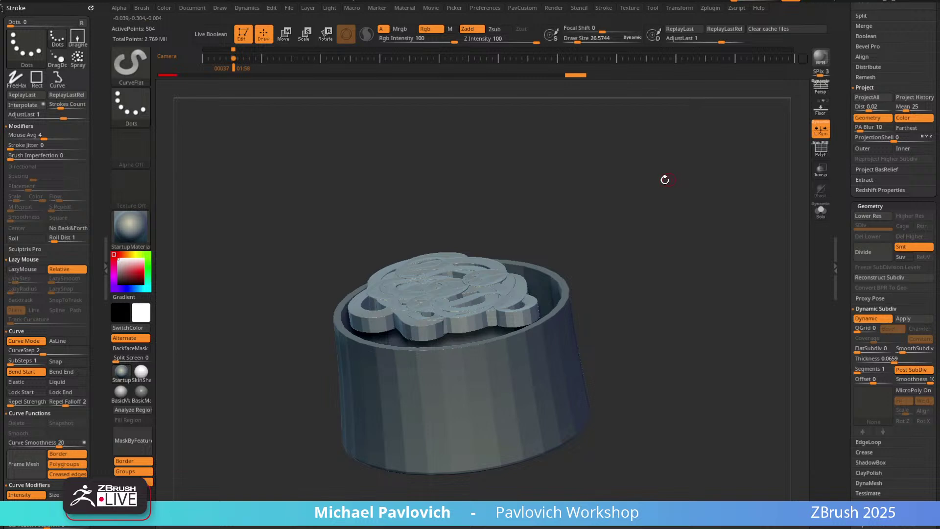
Dock the Dynamics palette and enable Gravity and Collision Volume with inflate 0 and resolution 3200.
click(246, 8)
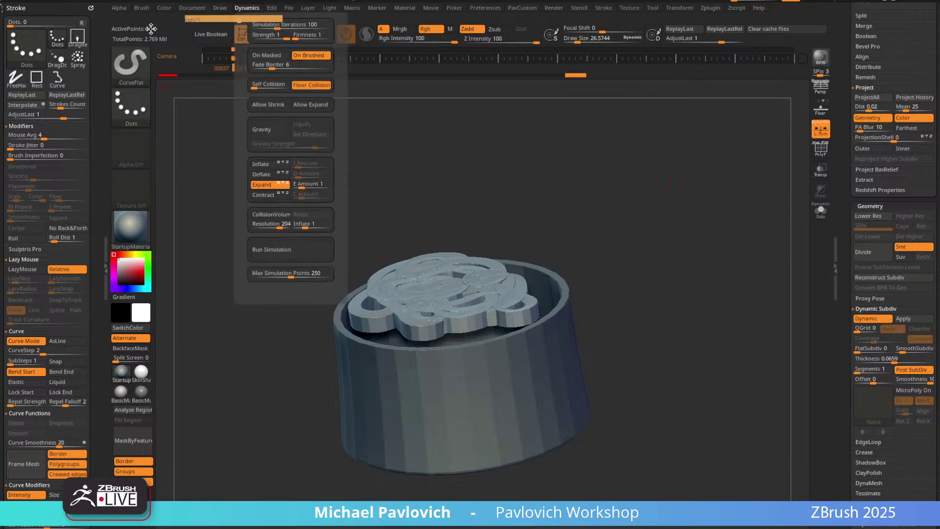
drag(151, 28, 98, 128)
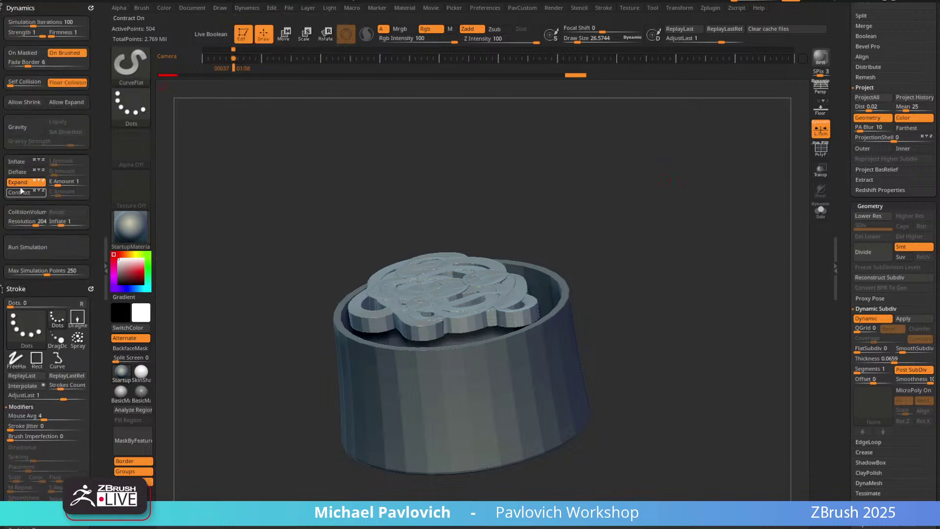
click(42, 125)
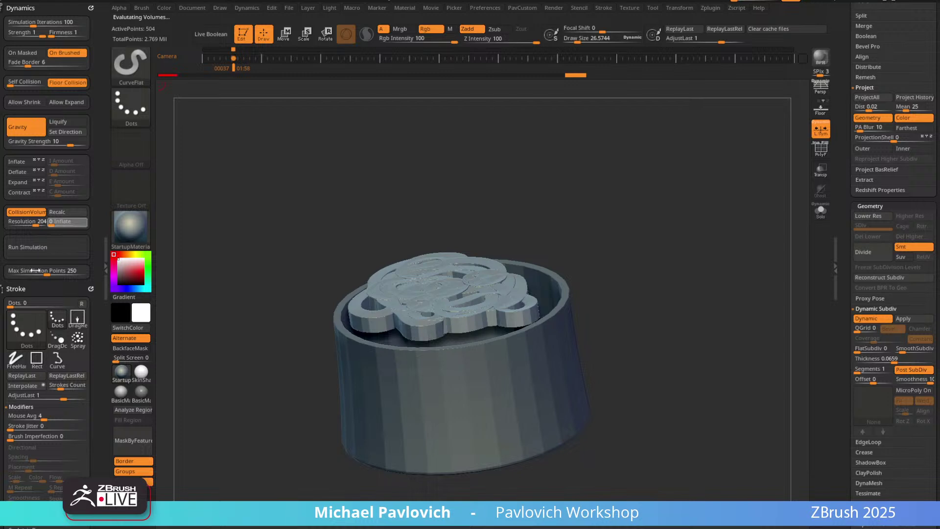
drag(40, 223, 69, 244)
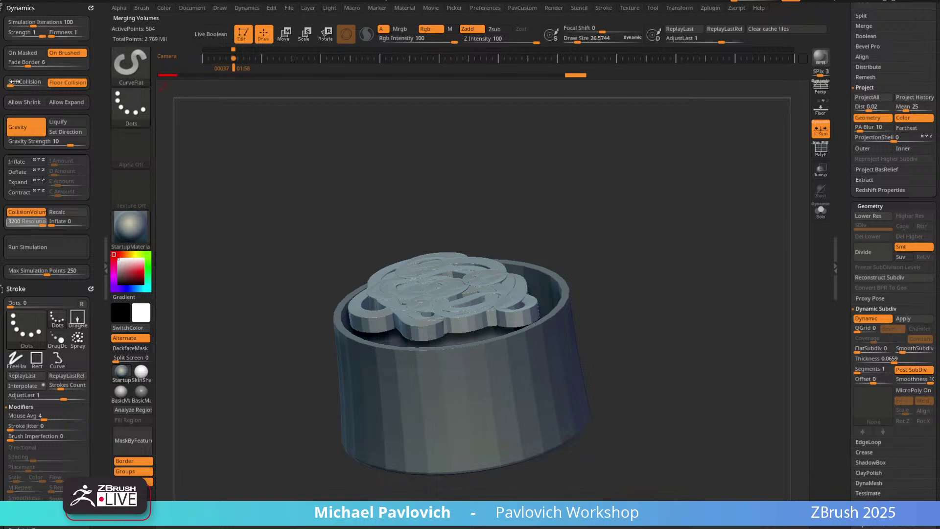
Set Self Collision to 2, turn off Floor Collision, and run the simulation to drop the strip into the bowl.
drag(14, 83, 22, 83)
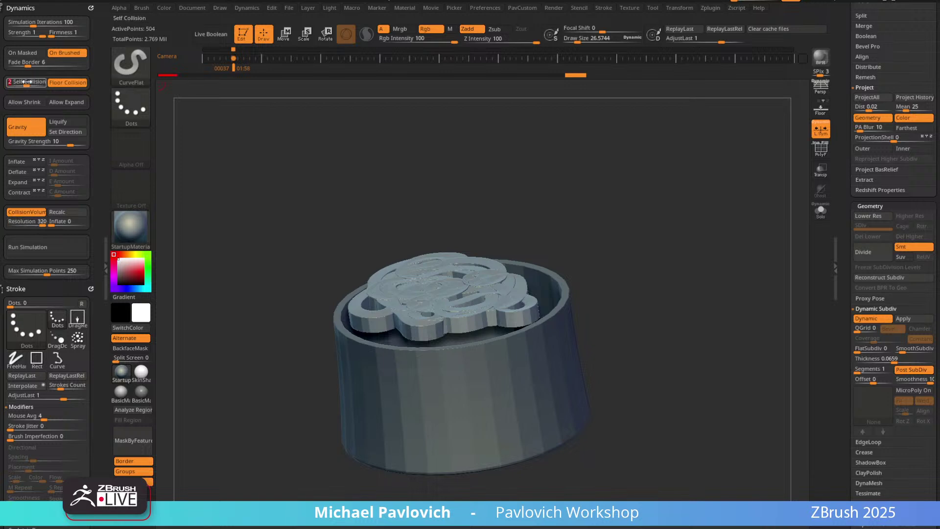
click(69, 84)
click(55, 246)
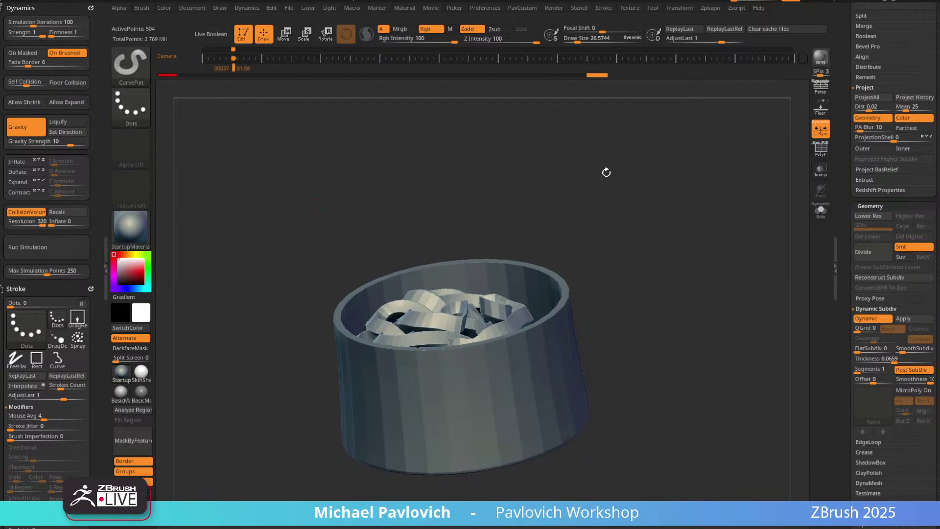
Try running the gravity simulation on the strip a second time, check the bowl from below, and undo it.
drag(605, 172, 559, 226)
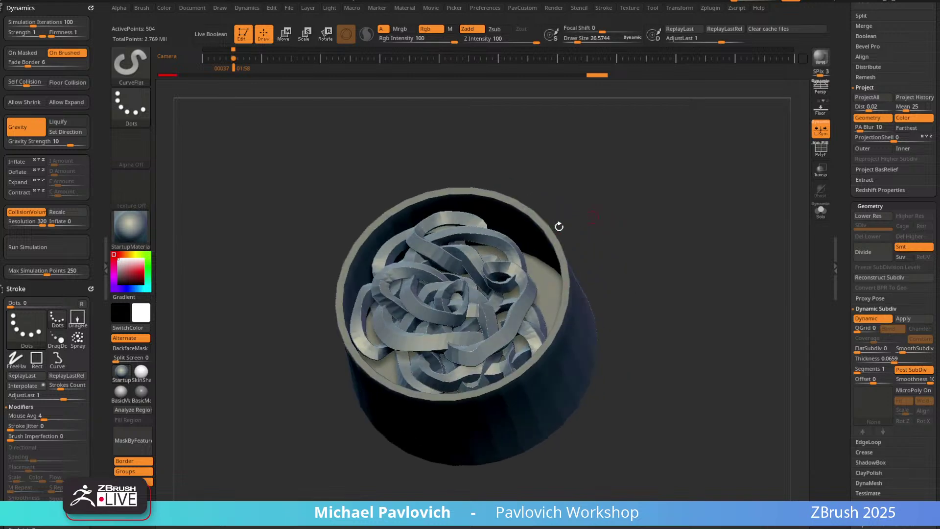
click(58, 247)
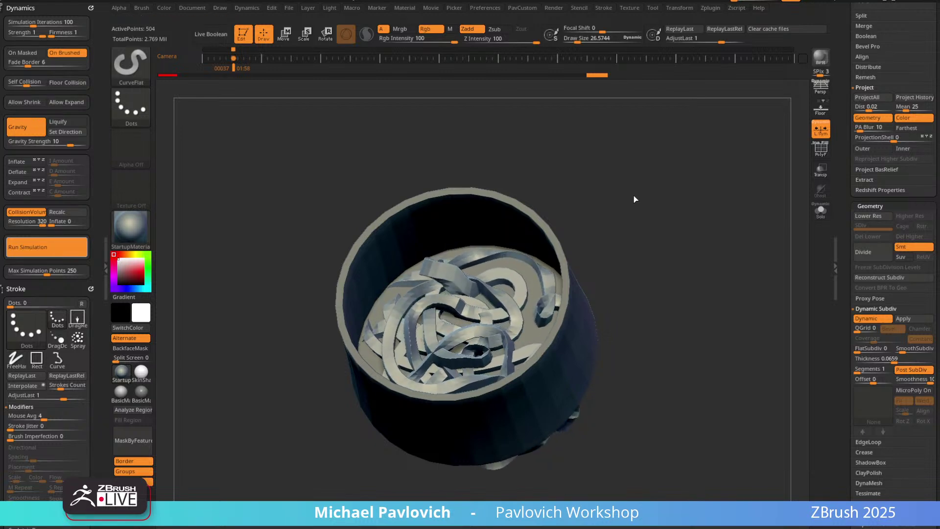
drag(633, 195, 647, 143)
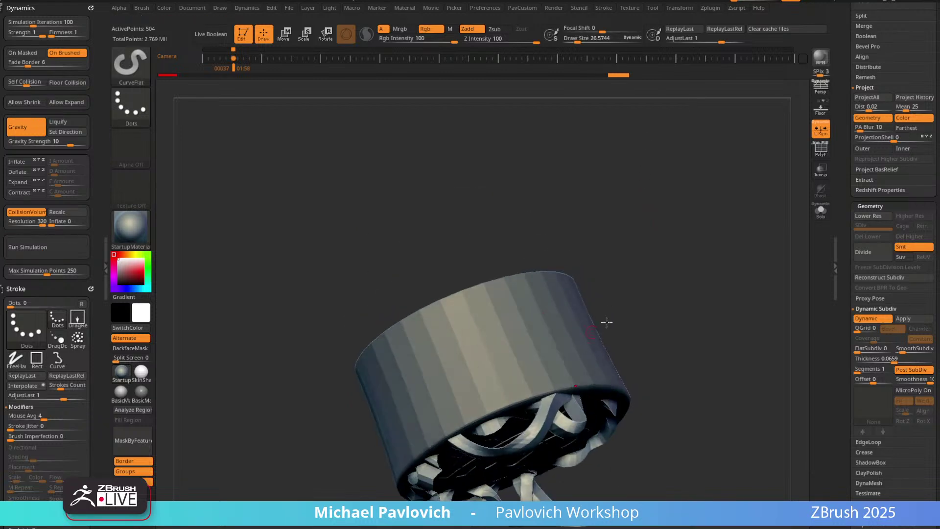
drag(607, 321, 660, 268)
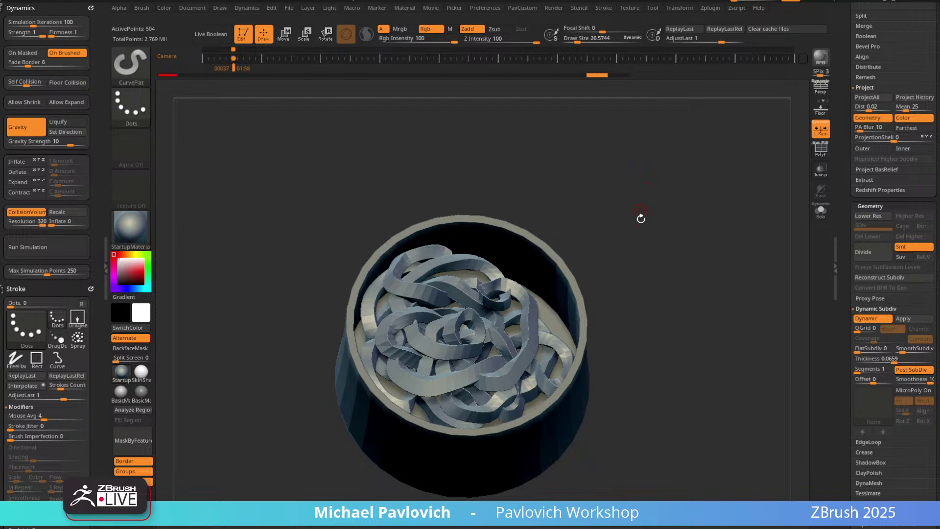
Set the Dynamic Subdiv thickness Smoothness to 0 for the strip in the bowl.
drag(641, 218, 799, 292)
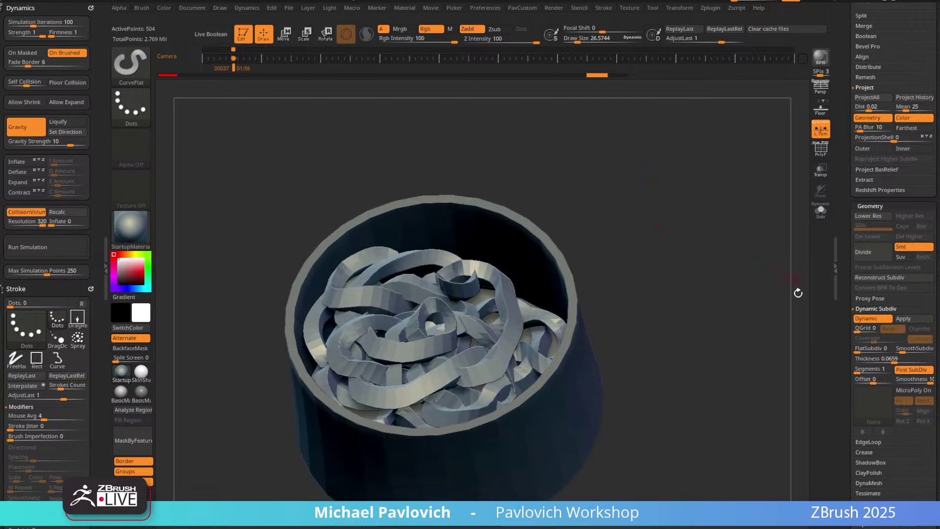
drag(919, 382, 900, 381)
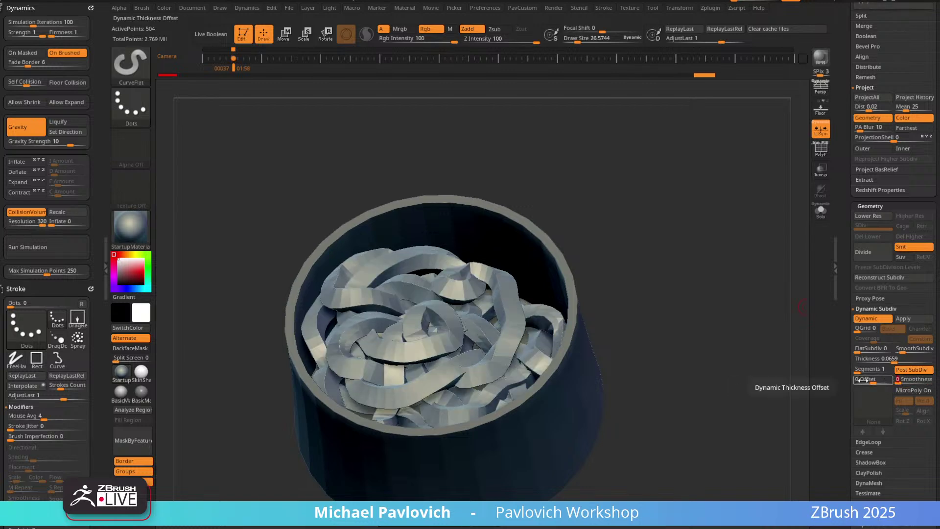
drag(696, 314, 711, 332)
click(821, 211)
click(821, 210)
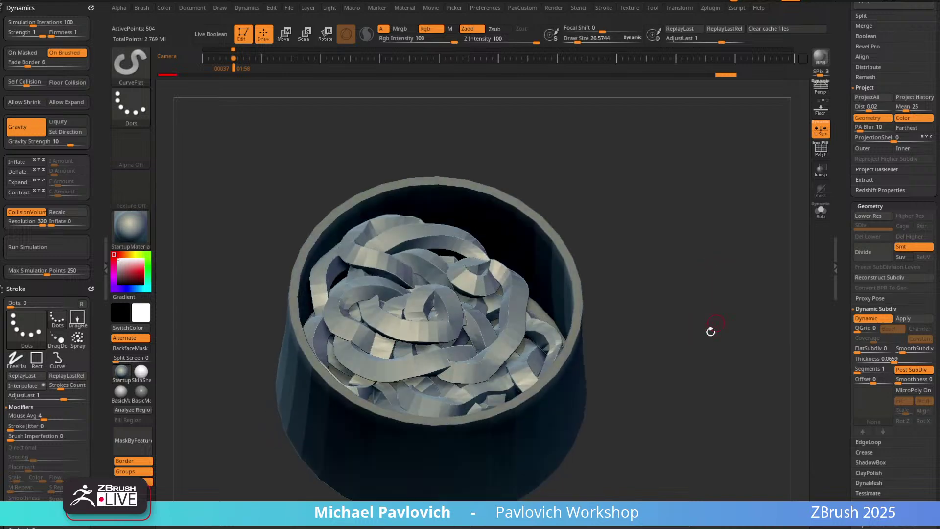
Isolate the strip, switch off its dynamic subdivision, and display polyframe to inspect the base mesh.
drag(679, 267, 763, 217)
click(821, 211)
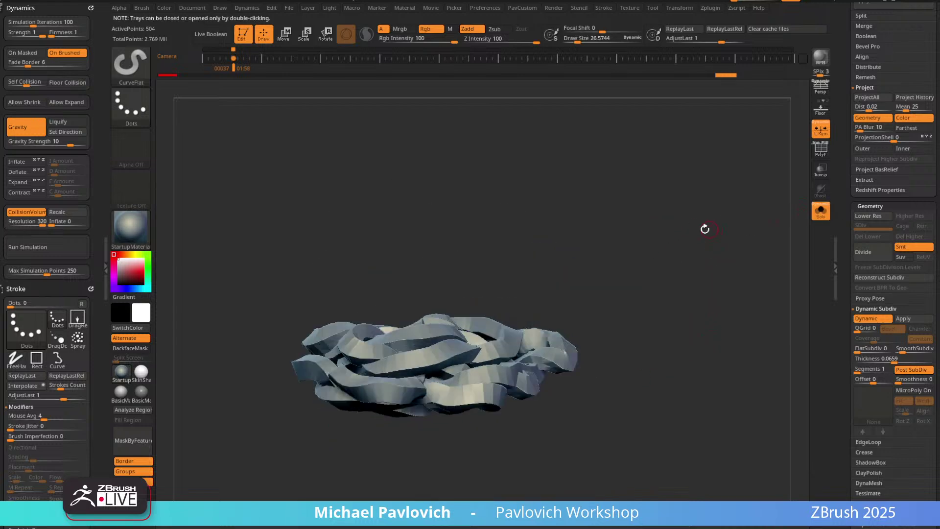
drag(706, 229, 692, 281)
click(867, 318)
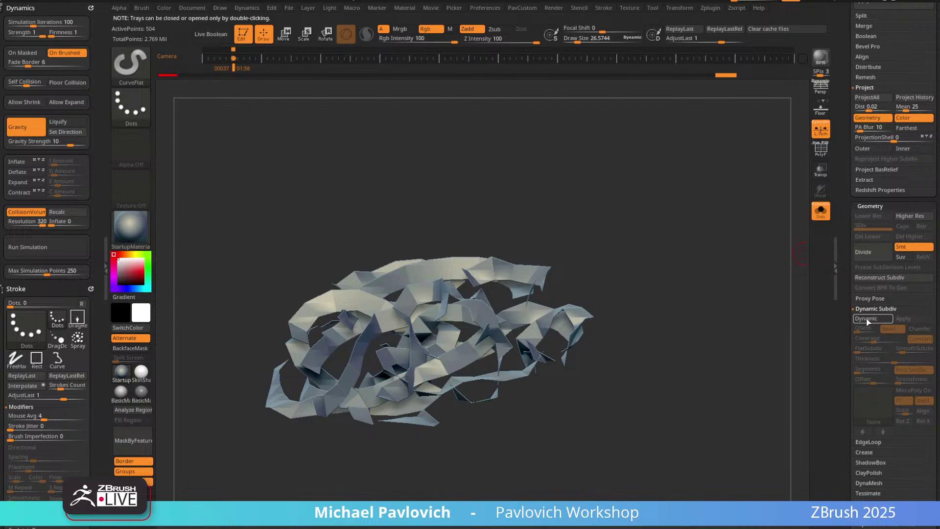
key(shift+f)
drag(711, 224, 857, 253)
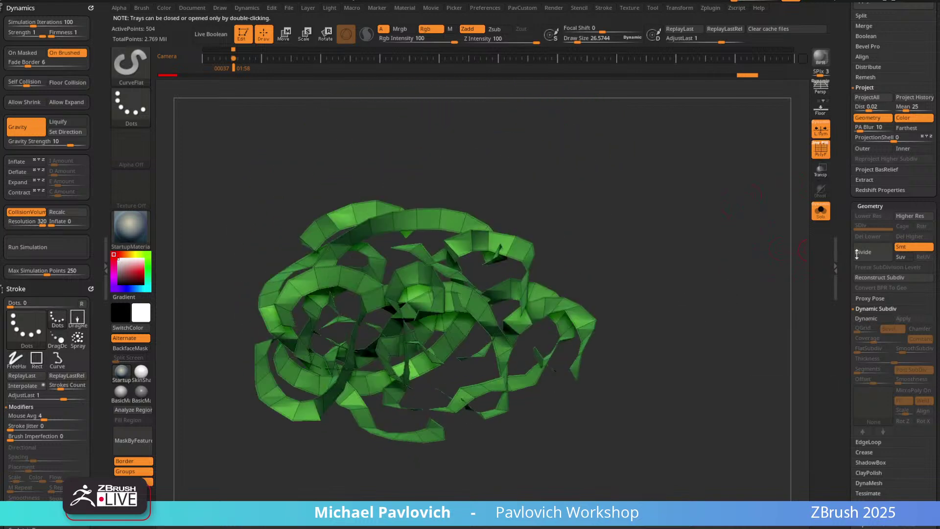
Re-enable Dynamic Subdiv on the strip with SmoothSubdiv 1 and apply it as real geometry.
click(868, 319)
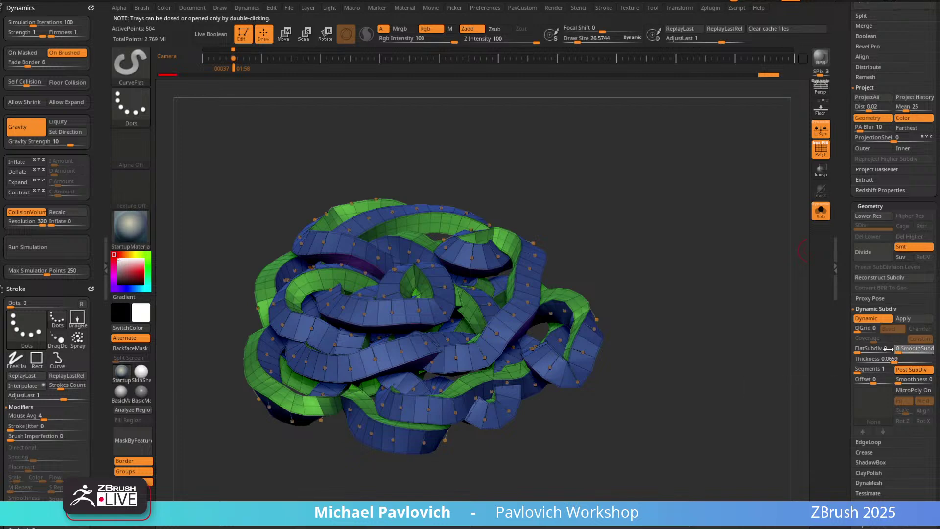
drag(889, 349, 904, 349)
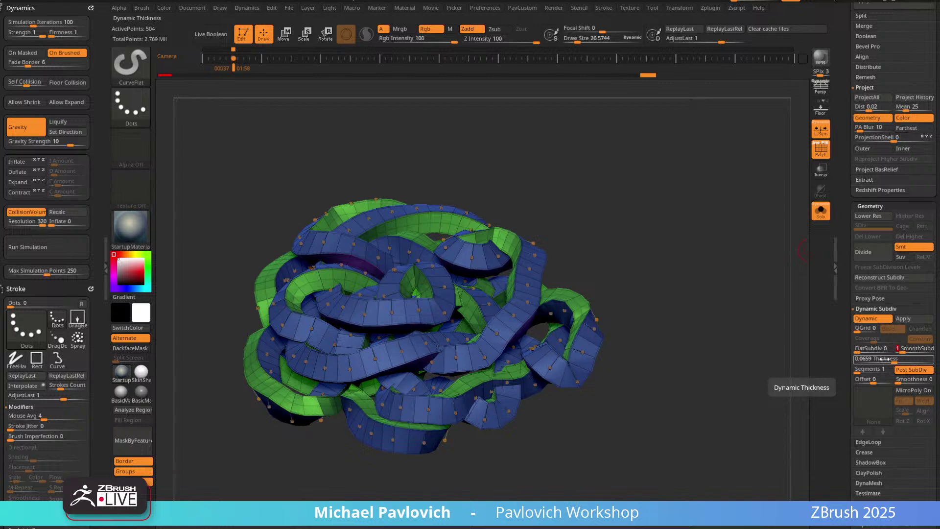
click(866, 321)
click(866, 321)
click(866, 321)
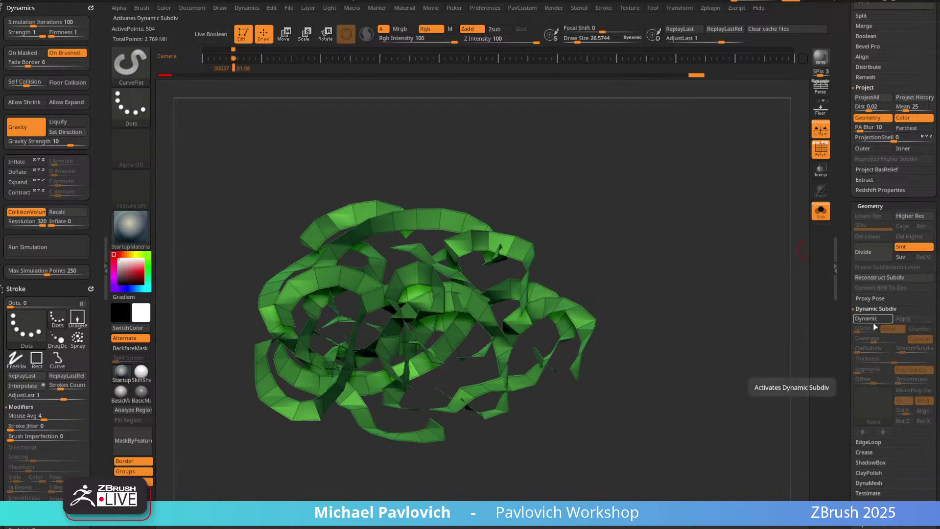
click(866, 321)
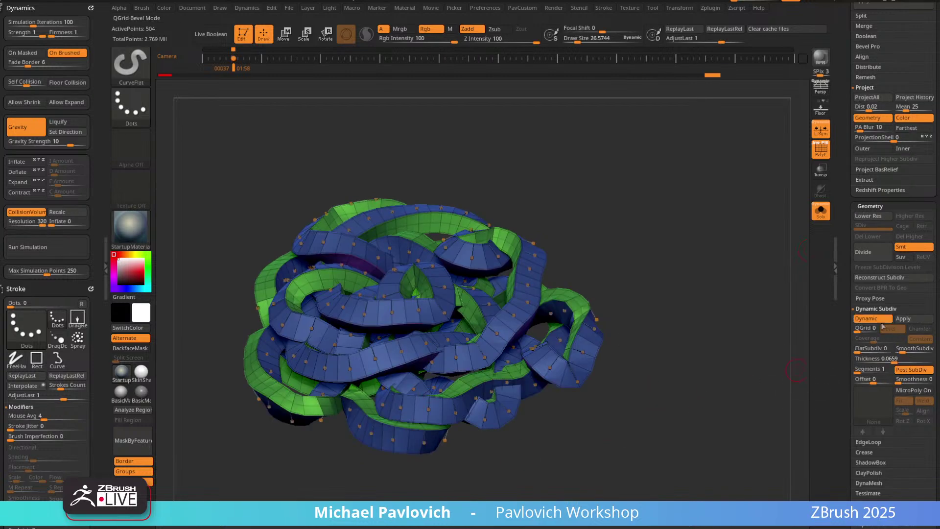
click(900, 322)
Assign the entire thickened strip to a single polygroup.
mouse_move(692, 297)
mouse_down()
mouse_move(692, 237)
mouse_move(676, 261)
mouse_move(680, 244)
mouse_move(664, 196)
mouse_move(676, 222)
mouse_move(692, 176)
mouse_move(711, 196)
mouse_move(666, 208)
mouse_move(696, 207)
mouse_move(386, 460)
mouse_up()
key(ctrl)
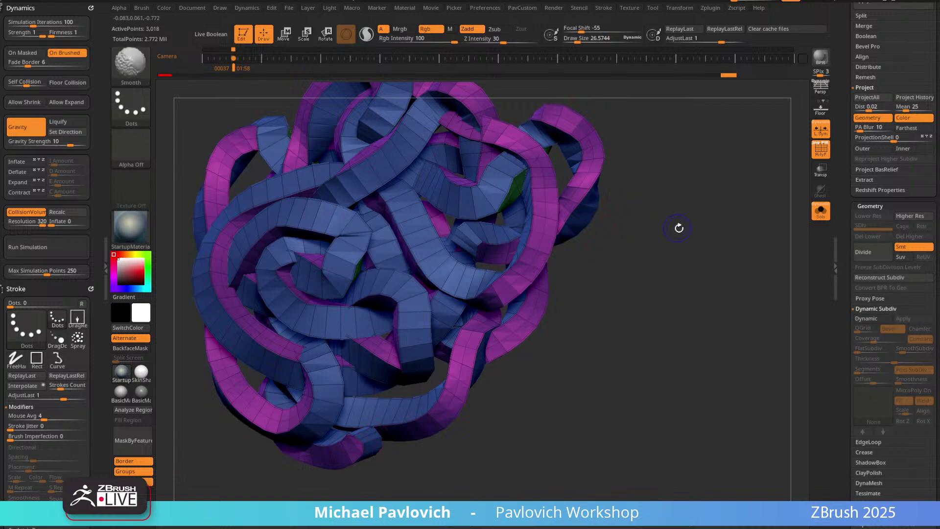
ctrl+right_drag(679, 227, 686, 261)
key(ctrl+w)
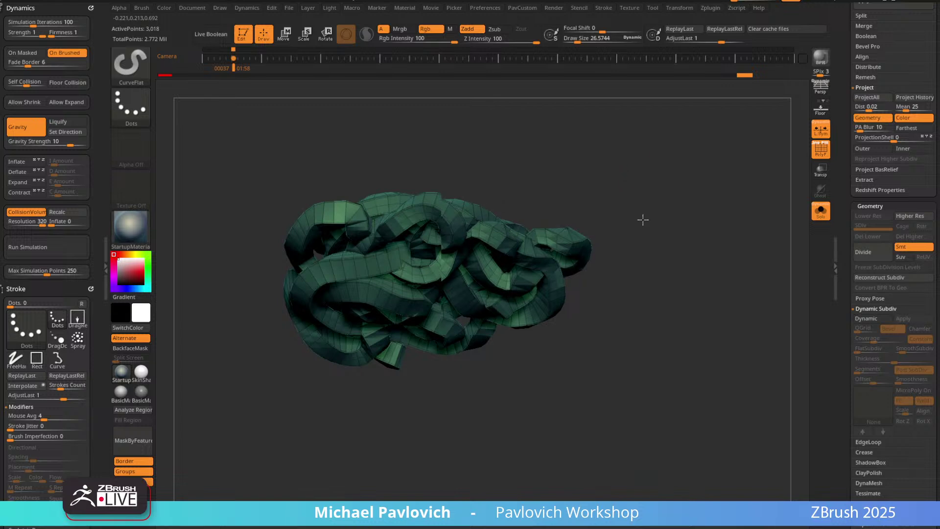
drag(644, 218, 649, 253)
Remove the creases from all edges of the thickened strip.
key(space)
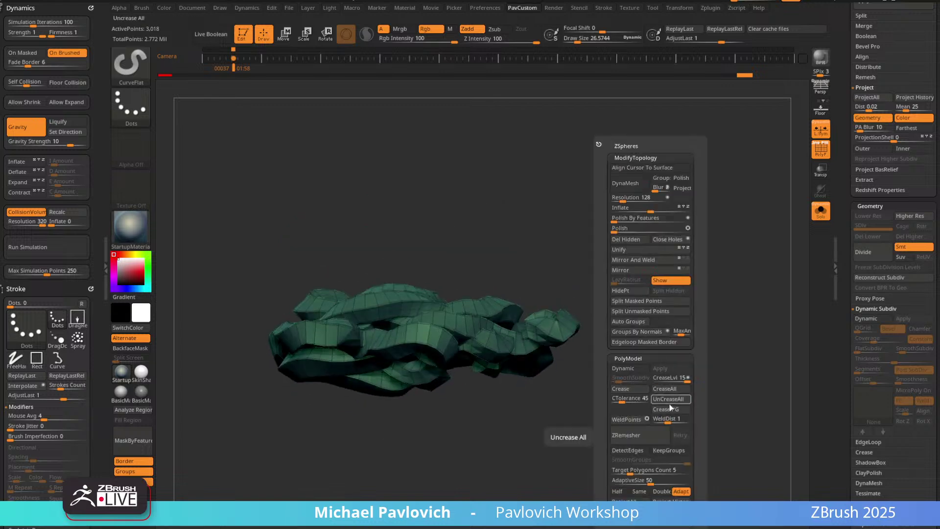
click(654, 390)
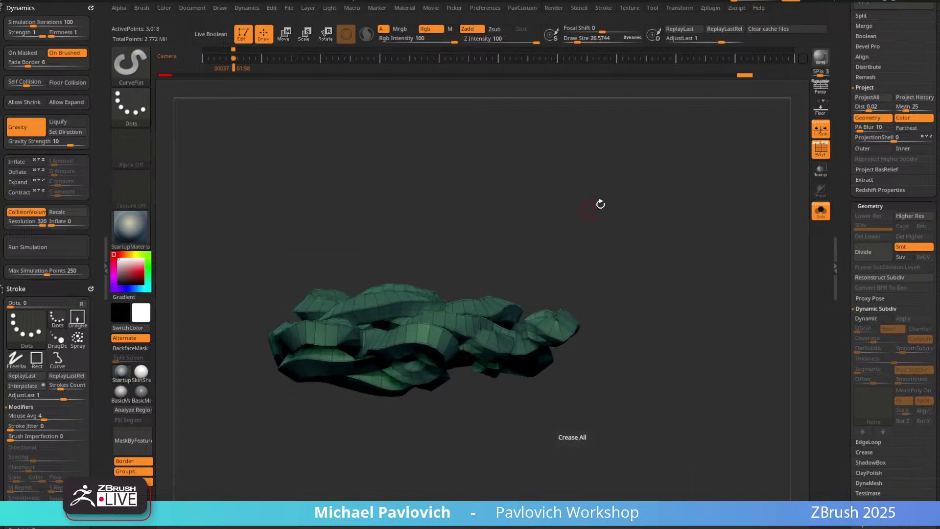
drag(601, 204, 632, 254)
drag(514, 289, 614, 267)
key(space)
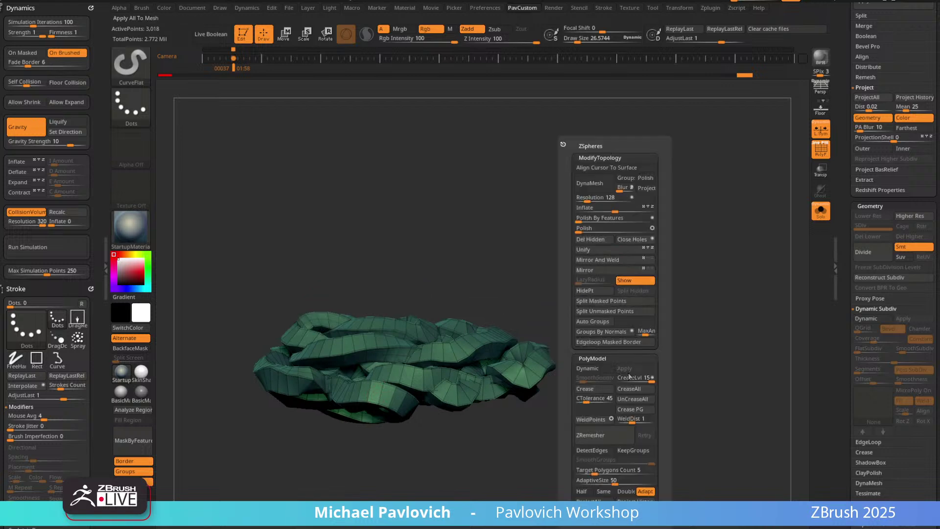
click(640, 400)
drag(611, 376, 645, 271)
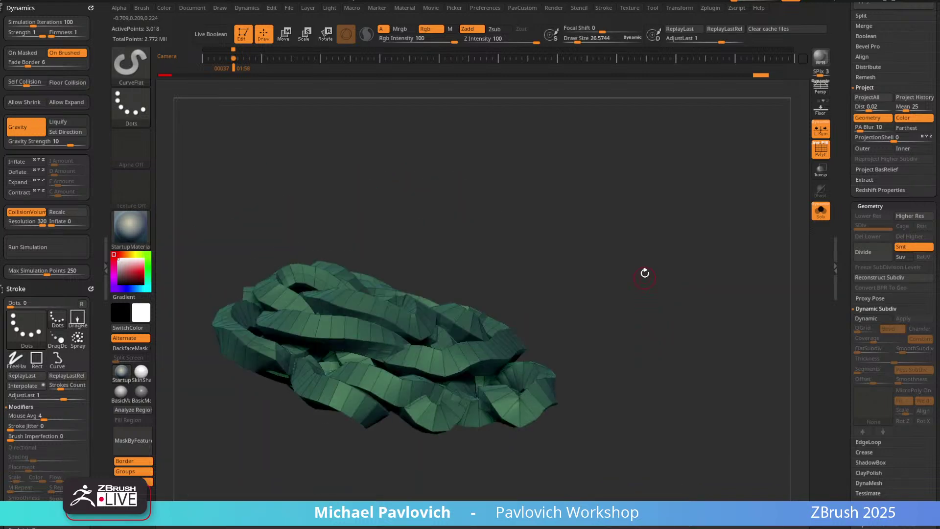
Enable dynamic subdivision on the coils with thickness 0, and bring back the bowl without polyframe.
key(d)
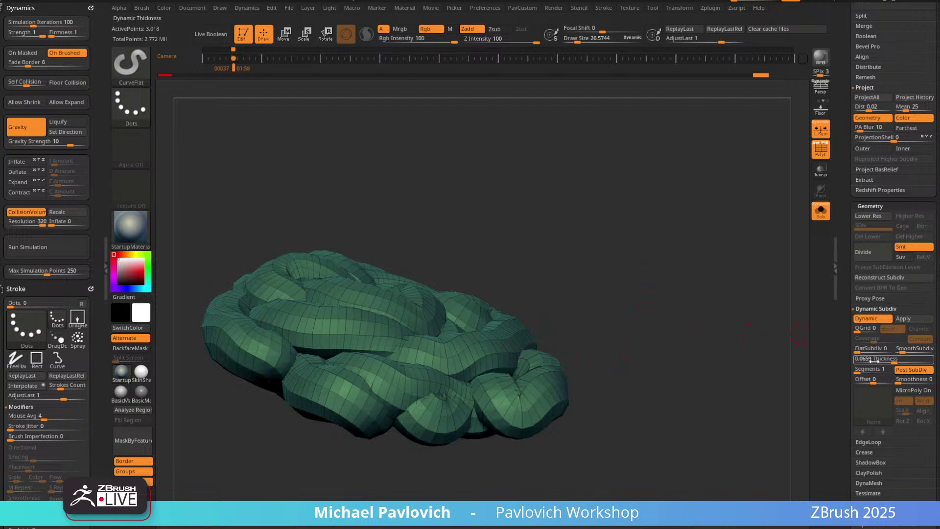
drag(867, 359, 835, 374)
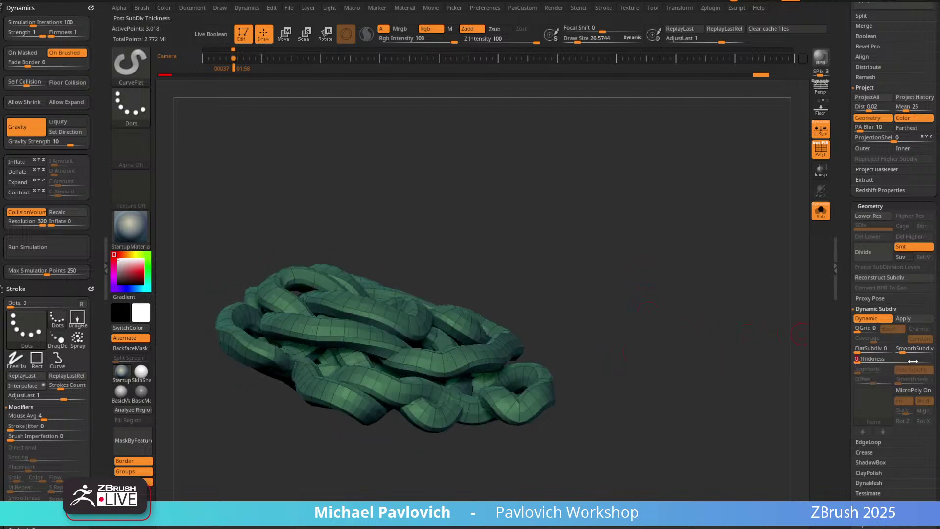
drag(701, 248, 721, 238)
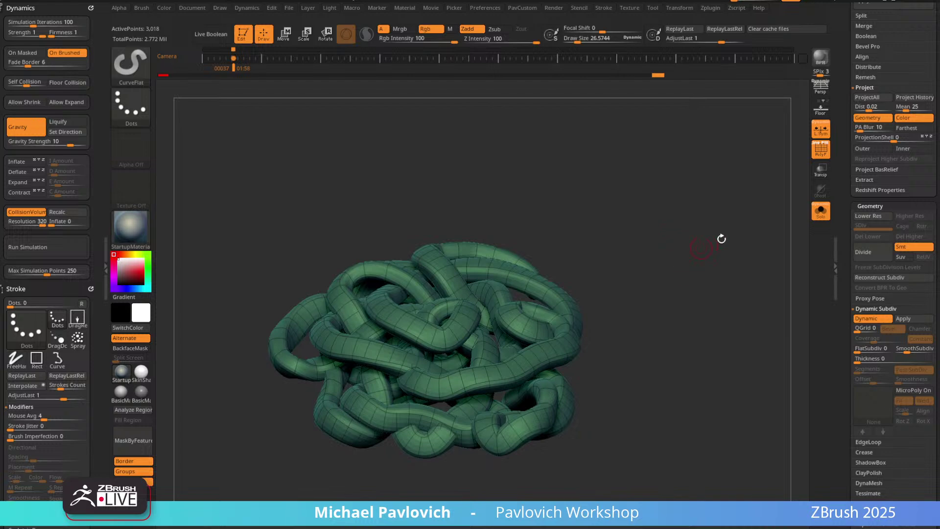
click(821, 219)
key(shift+f)
drag(762, 187, 723, 258)
Try Polish By Features and Inflate on the coils inside the bowl, and undo both.
key(grave)
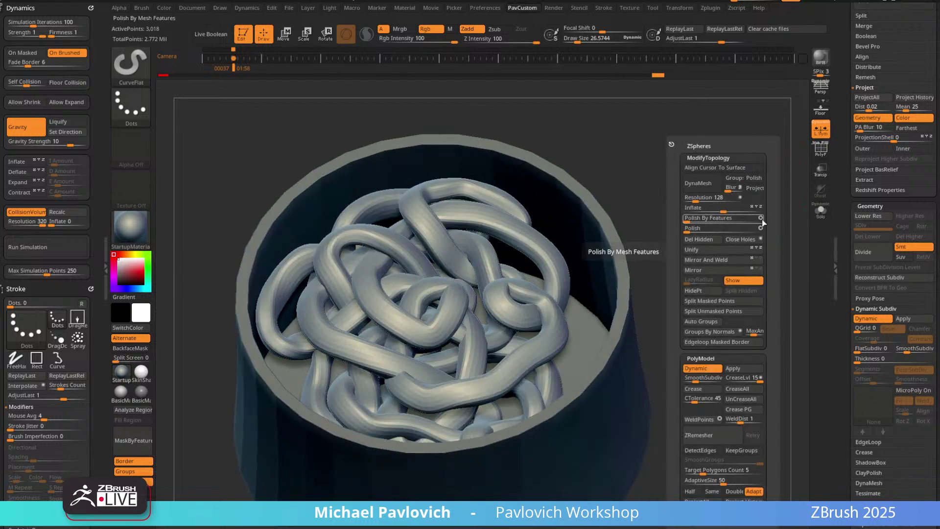
click(696, 219)
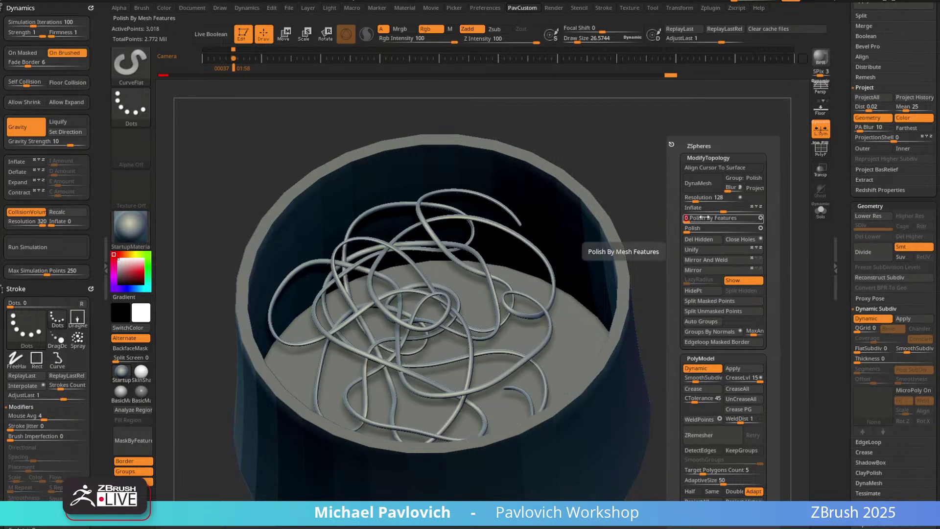
drag(723, 209, 749, 208)
drag(672, 218, 691, 227)
key(ctrl+z)
key(ctrl+z)
key(ctrl+z)
key(ctrl+z)
key(ctrl+z)
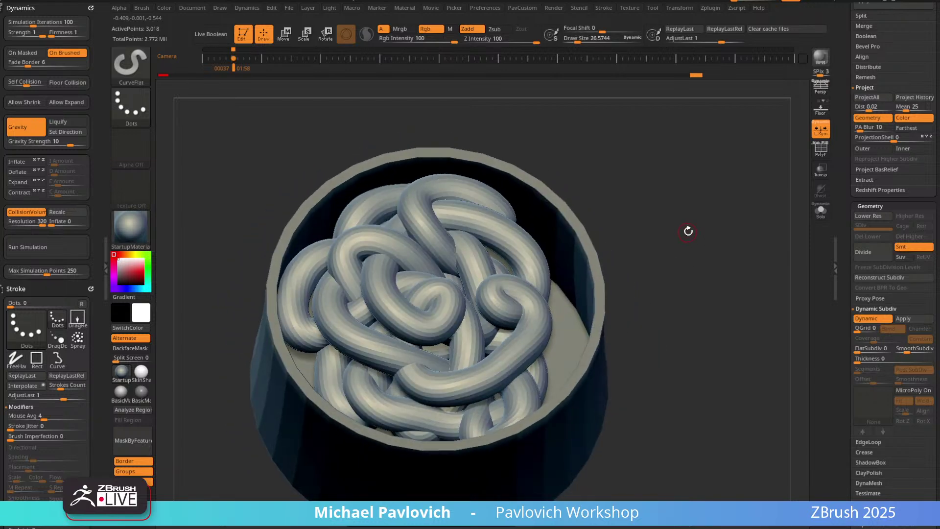
key(ctrl+z)
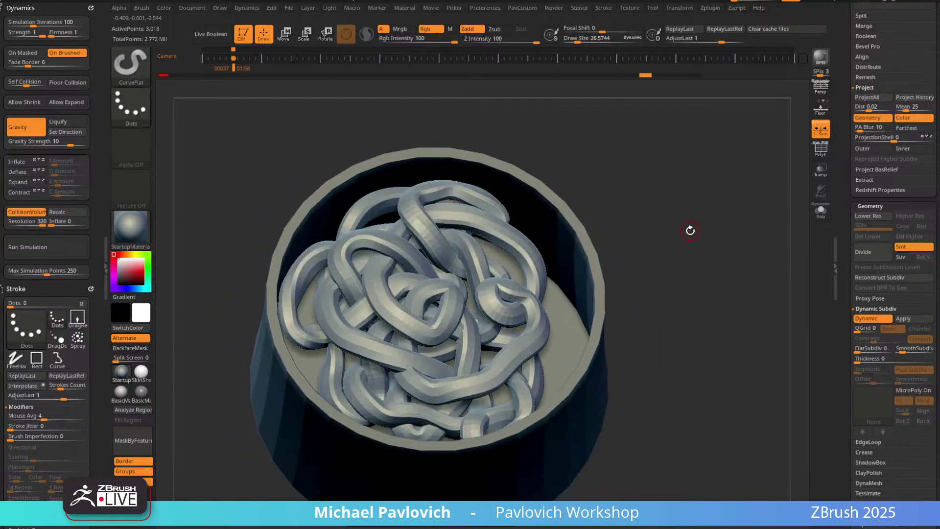
Switch the Polish By Features mode, polish the coils lightly, and inflate them until they fill out.
key(2)
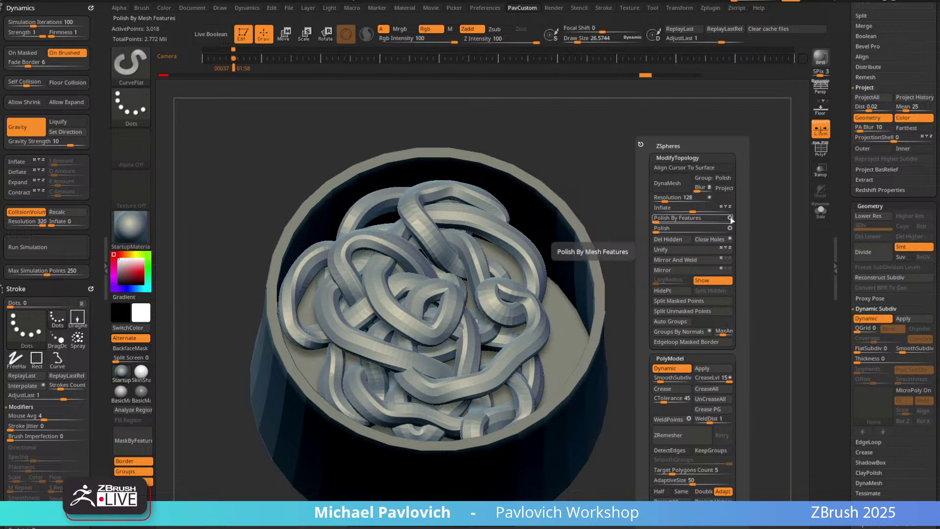
click(660, 218)
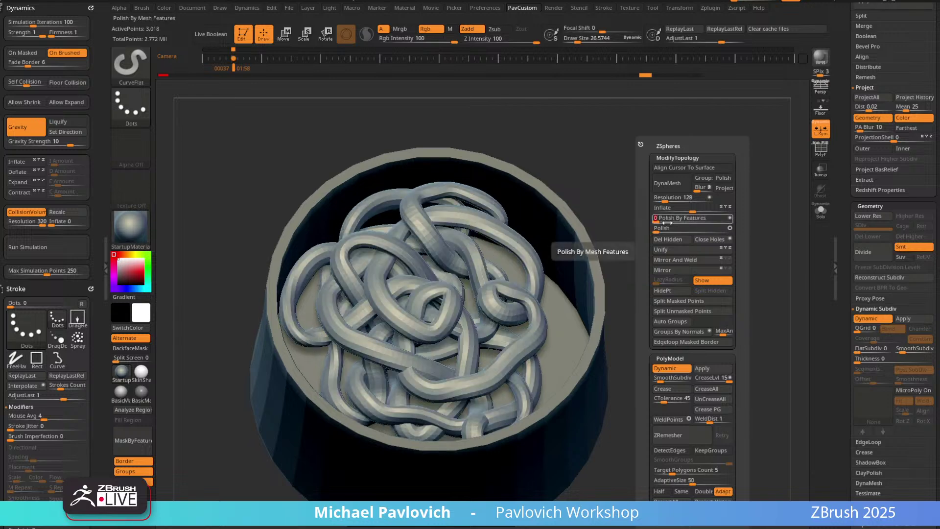
drag(695, 209, 709, 209)
drag(659, 237, 804, 219)
drag(748, 226, 785, 231)
Restore the visibility of all log parts and reselect the coil subtool PM3D_Cylinder3D_13.
drag(844, 222, 886, 325)
click(929, 346)
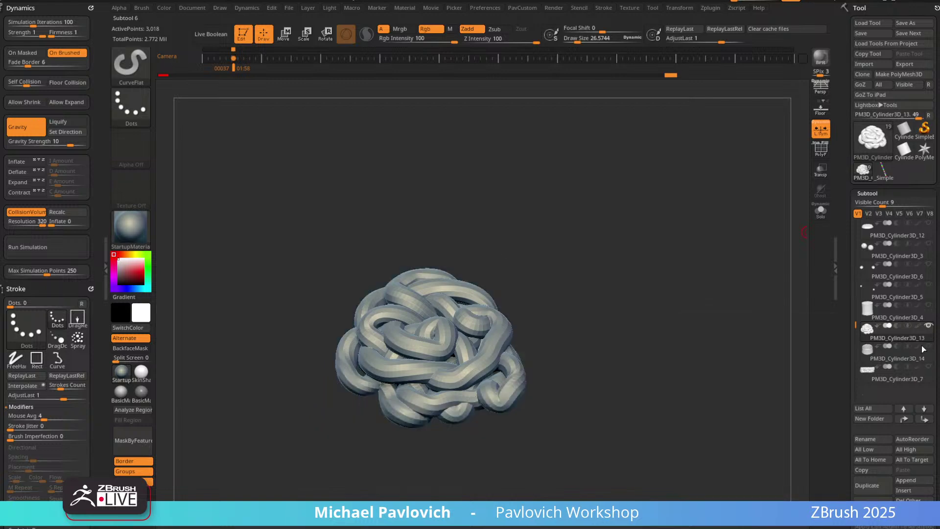
shift+click(927, 349)
click(916, 348)
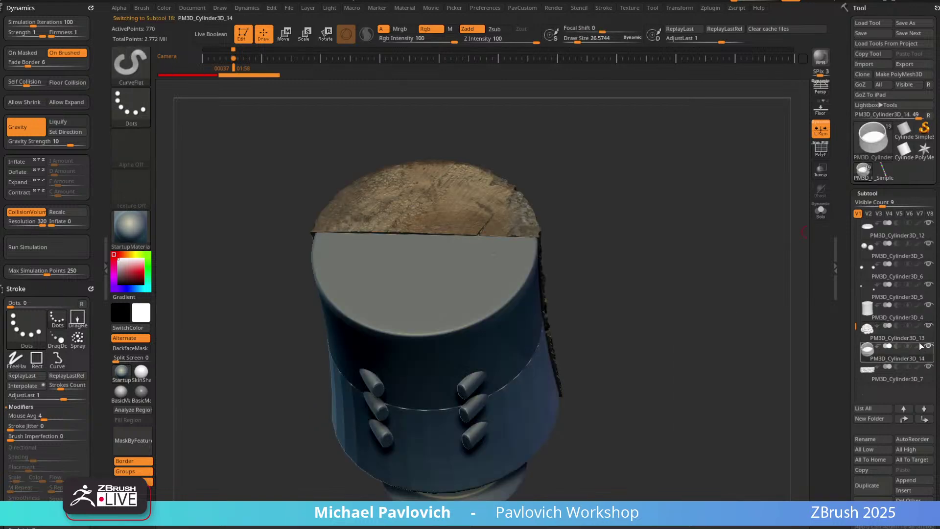
click(900, 333)
drag(677, 310, 745, 288)
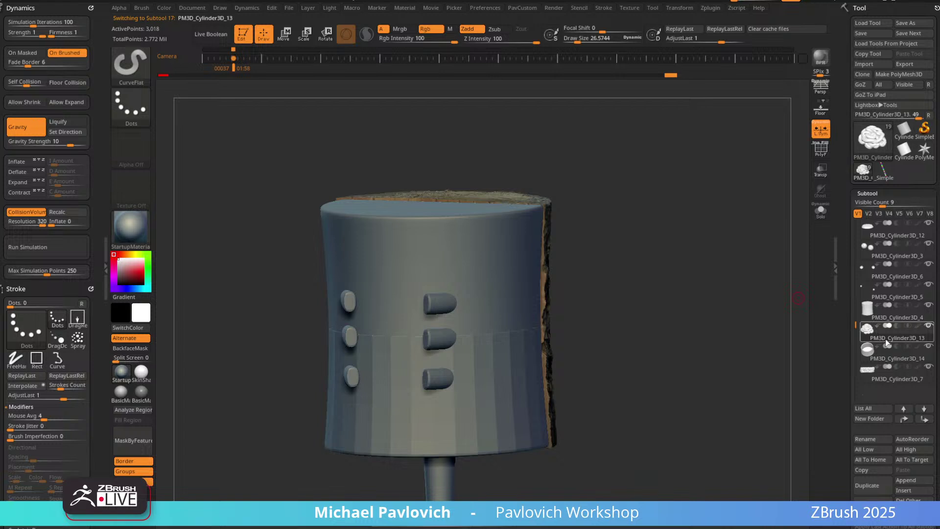
Hide the bowl subtool PM3D_Cylinder3D_14 and turn on transparency to see the coils through the log.
mouse_move(885, 351)
drag(760, 336, 825, 193)
click(821, 169)
shift+drag(682, 237, 676, 245)
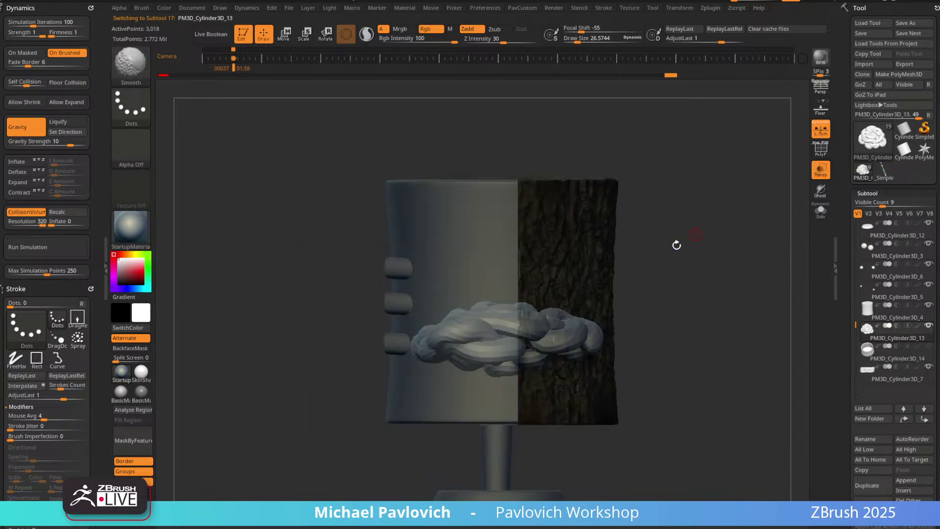
Move the coils straight down about 0.44 units to the base of the log's body.
key(w)
drag(480, 264, 472, 306)
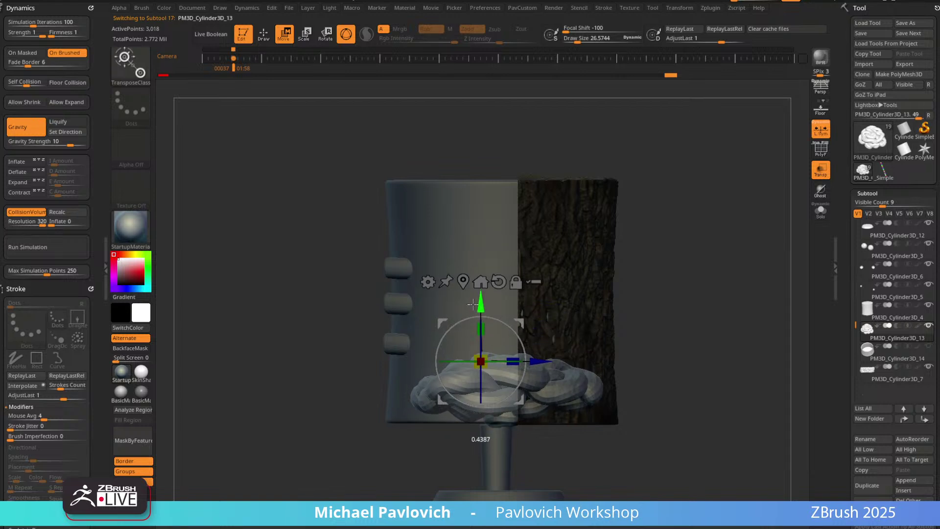
key(q)
mouse_move(661, 284)
mouse_down()
mouse_move(714, 274)
mouse_move(664, 277)
mouse_up()
Duplicate the coils slightly above the originals and rotate the copy.
key(w)
ctrl+drag(460, 312, 460, 282)
shift+drag(577, 240, 573, 263)
mouse_move(498, 302)
mouse_down()
mouse_move(490, 323)
mouse_move(510, 333)
mouse_move(433, 264)
mouse_move(395, 286)
mouse_move(396, 336)
mouse_move(388, 314)
mouse_up()
key(q)
drag(602, 274, 642, 205)
key(w)
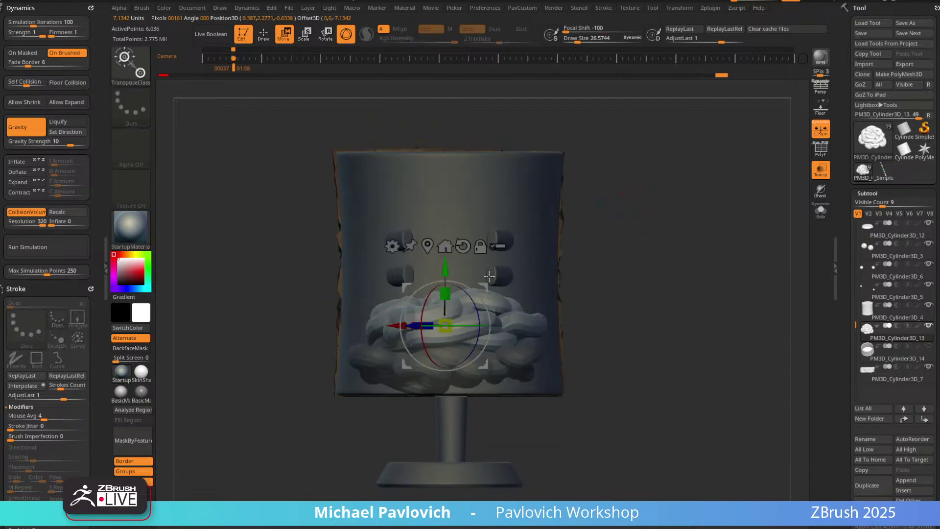
Clear the mask, nudge the lower coils with the Move brush at draw size about 361, and isolate them.
key(q)
mouse_move(637, 245)
mouse_down()
mouse_move(671, 241)
mouse_move(672, 230)
mouse_up()
key(b)
key(m)
key(v)
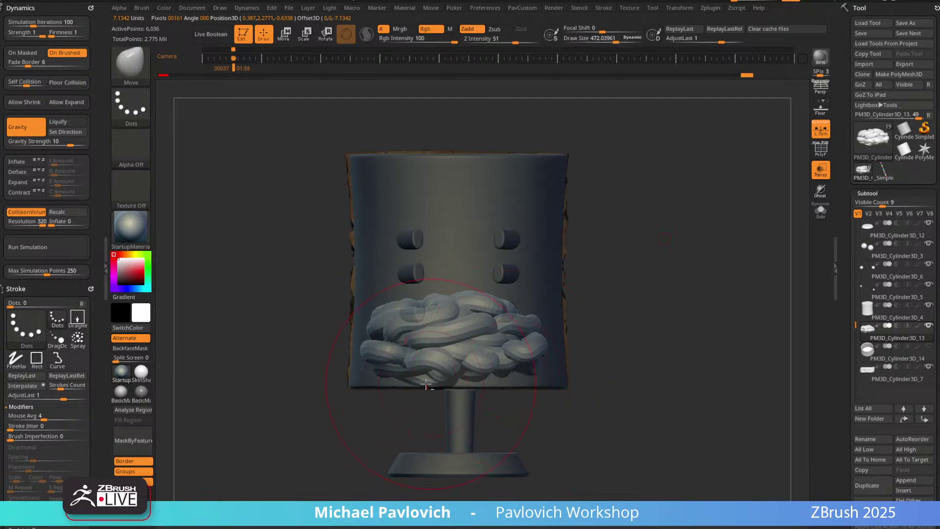
key(bracketleft)
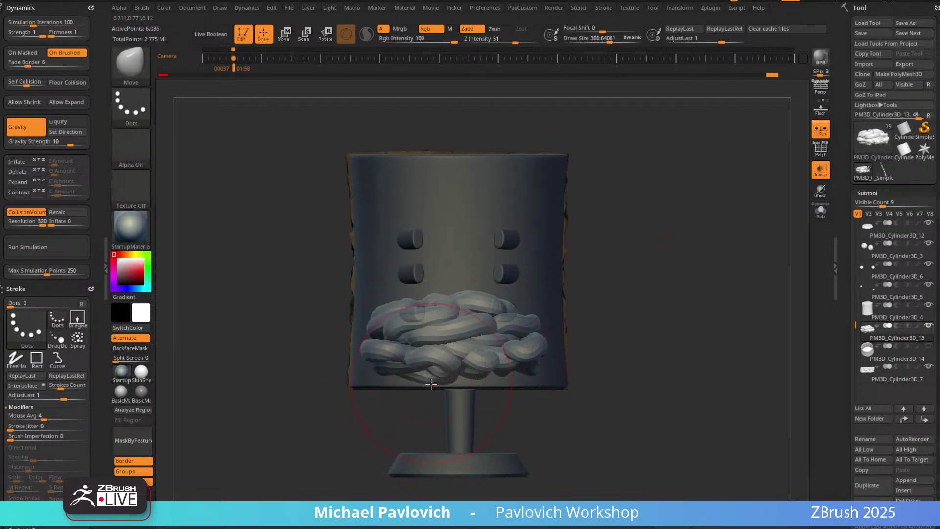
drag(429, 383, 429, 375)
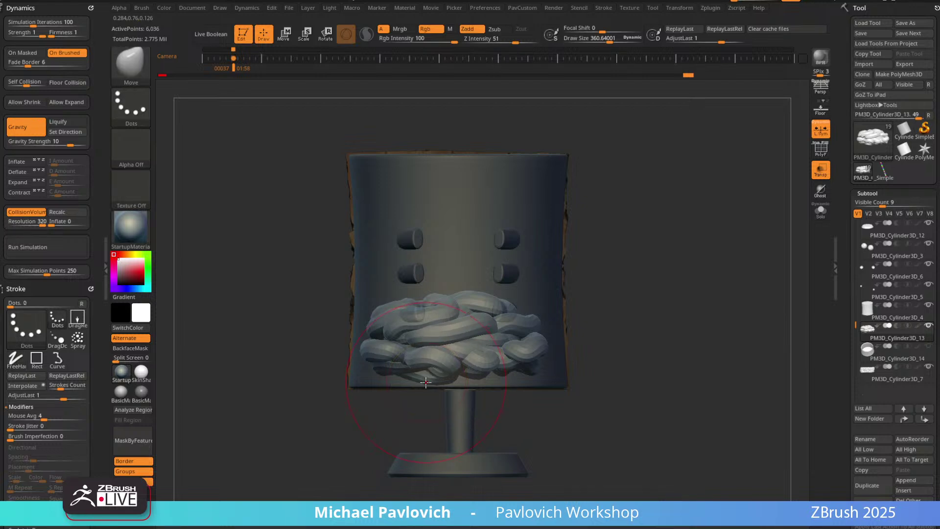
click(820, 211)
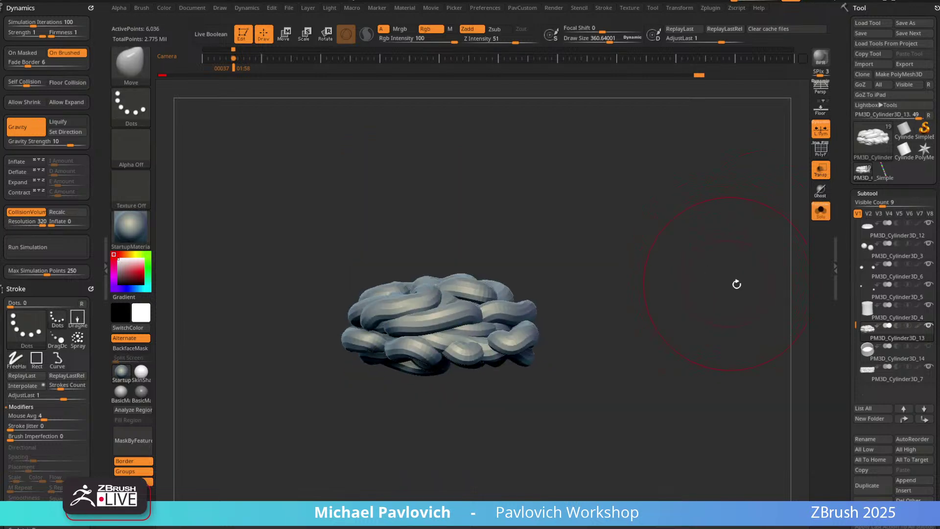
Nudge the isolated coils into a tighter tangle with the Move brush, at draw sizes of about 278 and 189.
drag(680, 299, 651, 247)
shift+right_drag(441, 313, 426, 372)
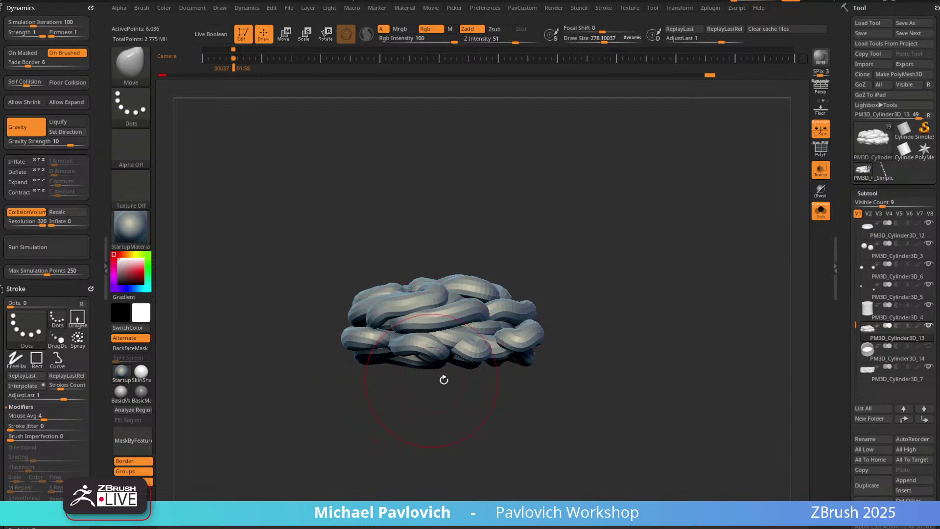
drag(443, 381, 412, 391)
mouse_move(610, 241)
alt+mouse_down()
mouse_move(598, 277)
mouse_move(564, 285)
alt+mouse_up()
mouse_move(577, 324)
mouse_down()
mouse_move(560, 322)
mouse_move(583, 331)
mouse_up()
drag(557, 298, 541, 294)
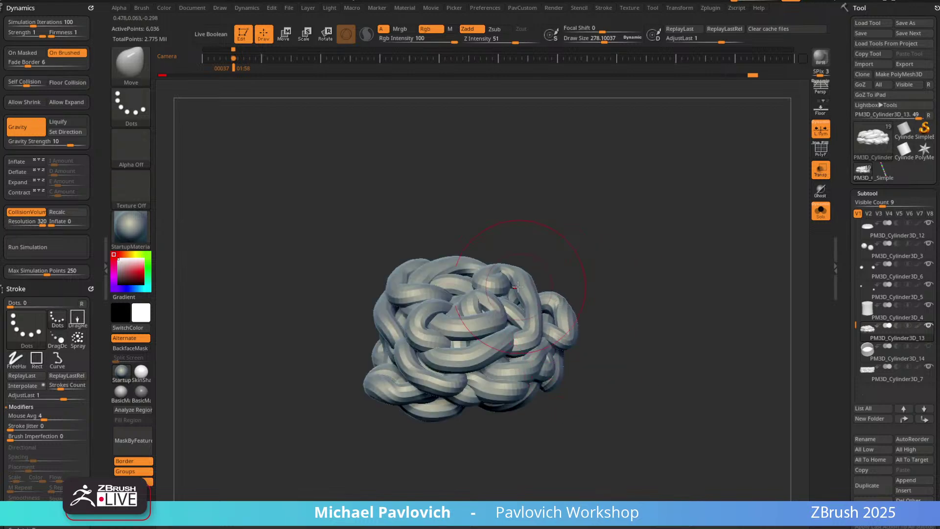
drag(561, 236, 553, 289)
mouse_move(603, 254)
mouse_down()
mouse_move(625, 199)
mouse_move(607, 200)
mouse_move(611, 251)
mouse_up()
key(s)
mouse_move(539, 223)
alt+mouse_down()
mouse_move(622, 260)
mouse_move(603, 296)
alt+mouse_up()
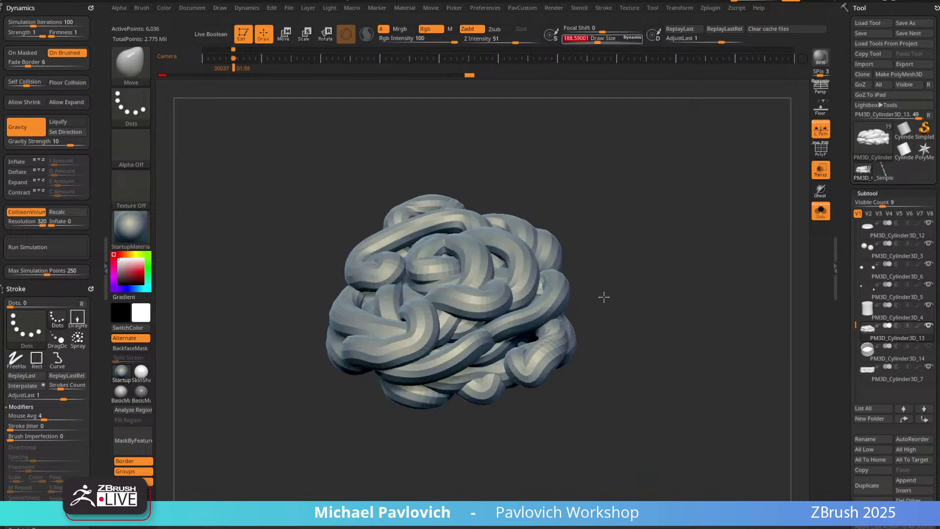
Adjust one group of coils with the gizmo while the others are masked, and leave solo mode.
key(w)
drag(613, 240, 621, 266)
click(521, 260)
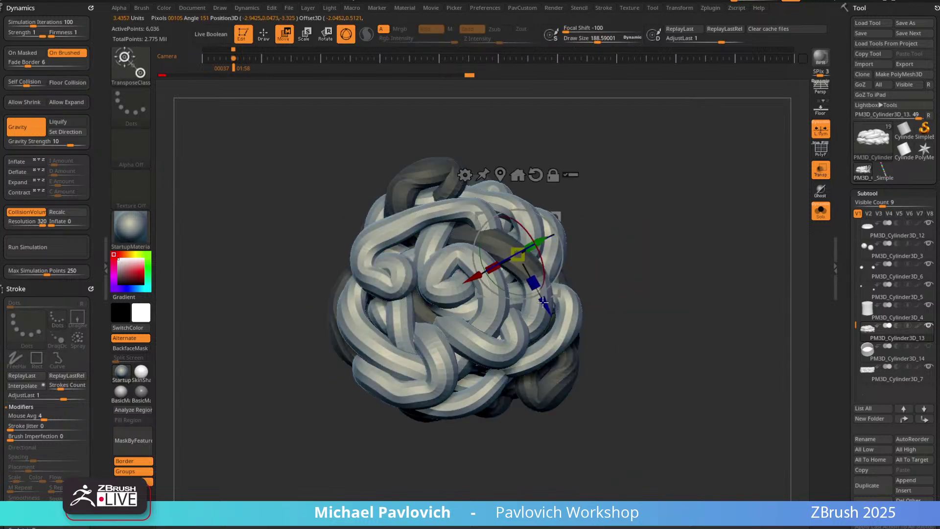
key(q)
mouse_move(570, 260)
mouse_down()
mouse_move(669, 248)
mouse_move(675, 273)
mouse_move(663, 205)
mouse_move(686, 213)
mouse_up()
click(814, 211)
mouse_move(754, 234)
shift+mouse_down()
mouse_move(720, 233)
mouse_move(697, 256)
mouse_move(674, 252)
mouse_move(807, 293)
mouse_move(724, 283)
shift+mouse_up()
Select the ribs subtool PM3D_Cylinder3D_10 and rotate the ribs symmetrically to follow the log's curve, seen from above.
key(b)
key(s)
key(t)
alt+click(433, 286)
drag(637, 210, 682, 233)
key(w)
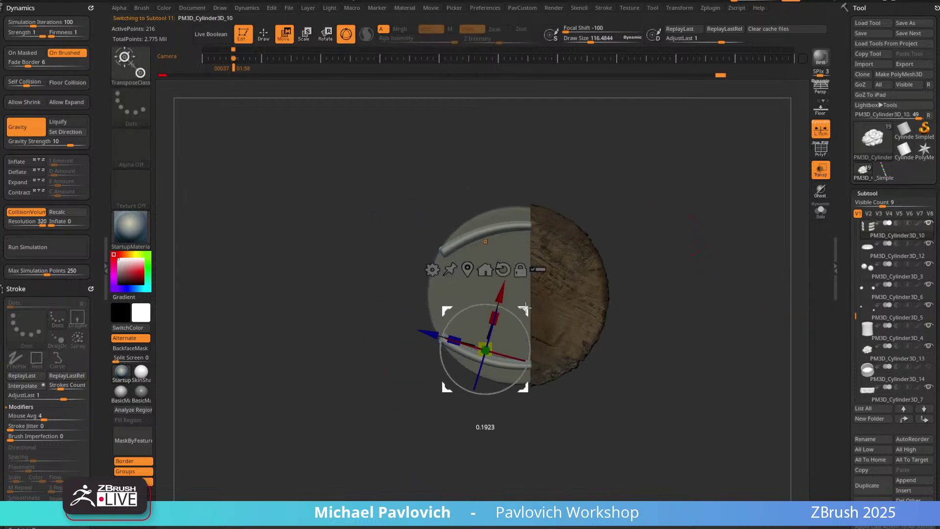
drag(513, 315, 517, 319)
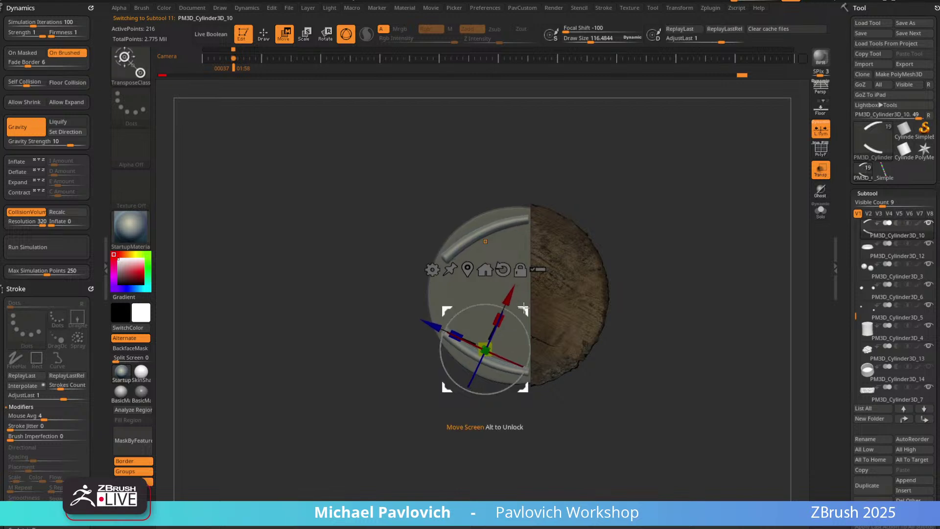
alt+drag(678, 226, 672, 245)
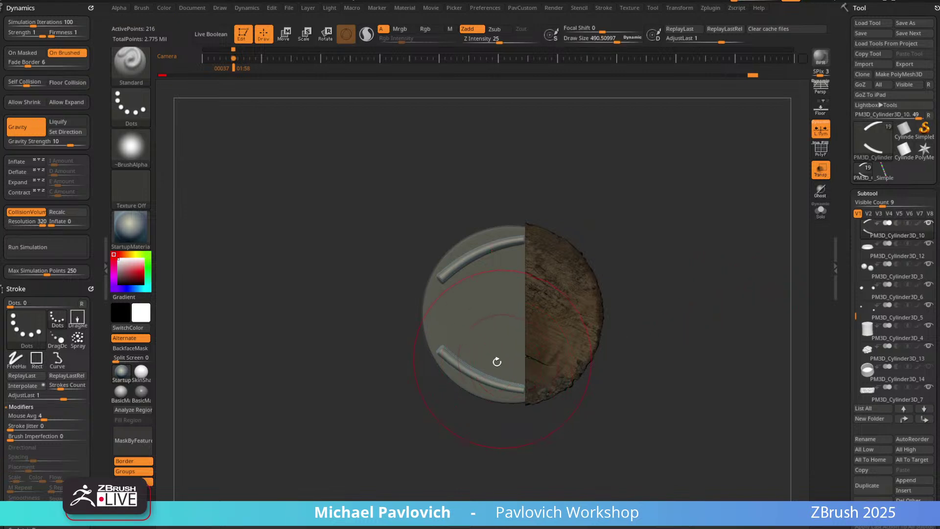
Try bending the ribs with the Move brush, undo the last change, and shift them slightly with the gizmo.
key(b)
key(m)
key(v)
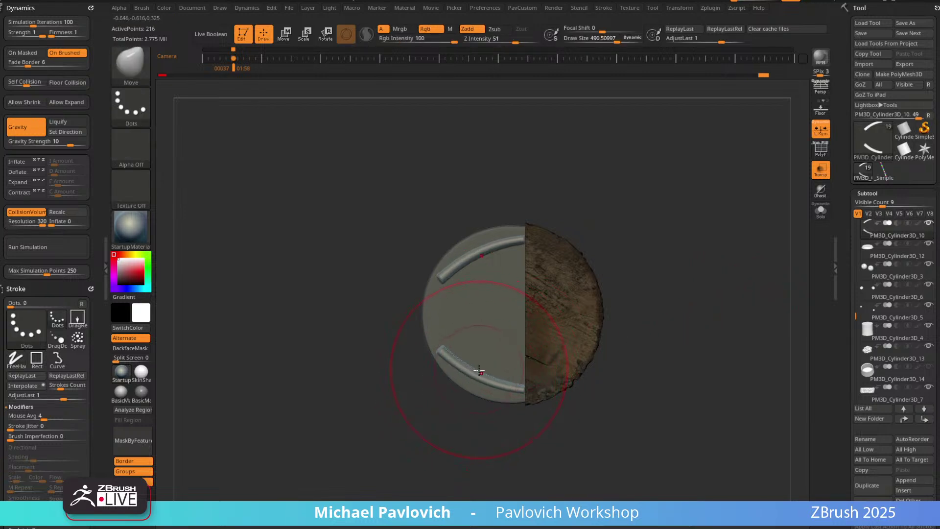
key(ctrl)
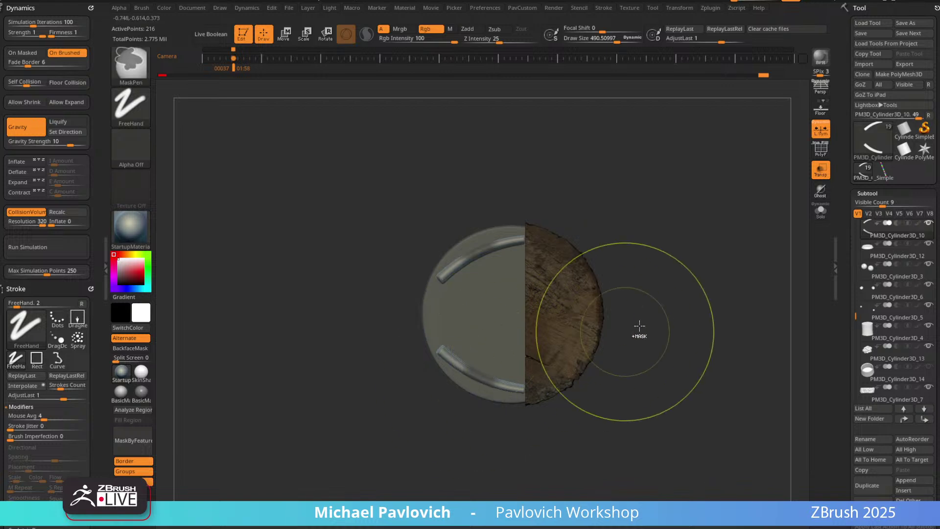
key(ctrl+z)
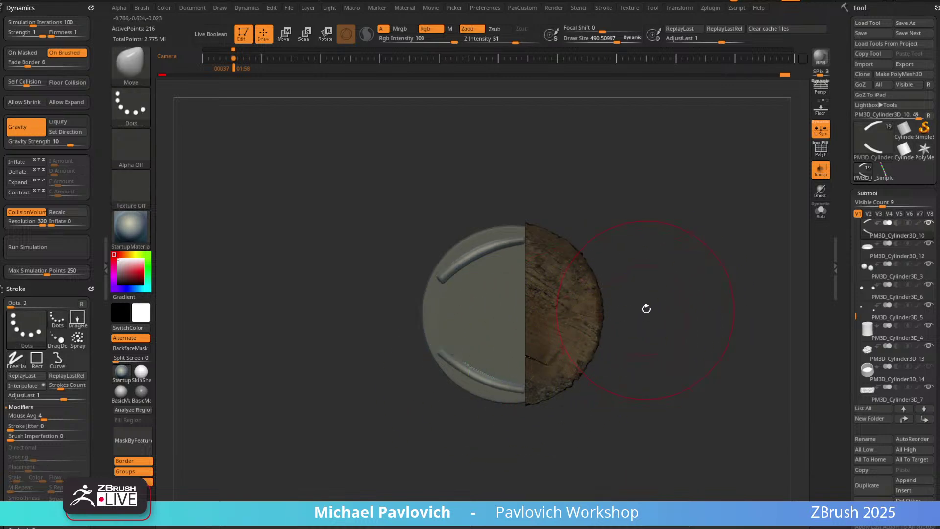
key(w)
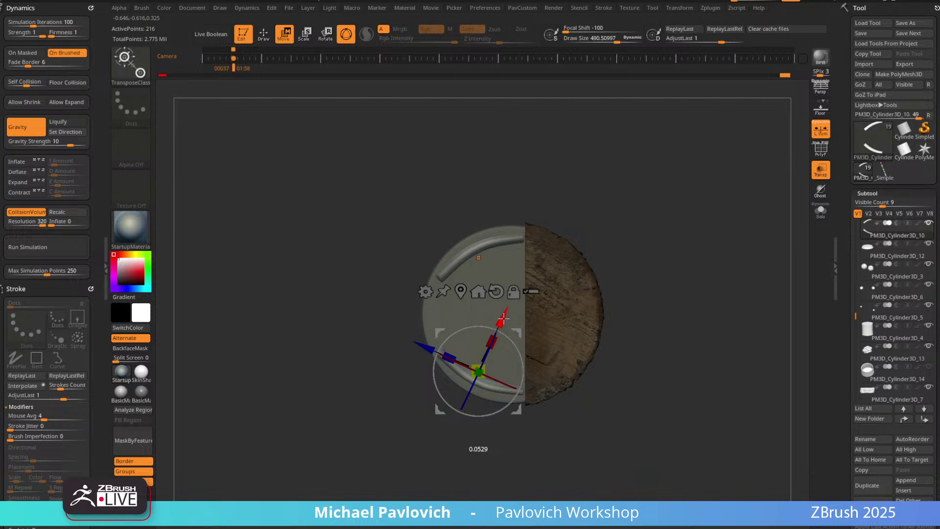
key(q)
Reselect the ribs subtool PM3D_Cylinder3D_10, reset the gizmo's orientation and centre it on the ribs.
mouse_move(676, 289)
mouse_down()
mouse_move(674, 214)
mouse_move(760, 272)
mouse_move(701, 285)
mouse_move(682, 304)
mouse_move(669, 285)
mouse_move(698, 283)
mouse_move(731, 309)
mouse_move(777, 285)
mouse_up()
click(900, 258)
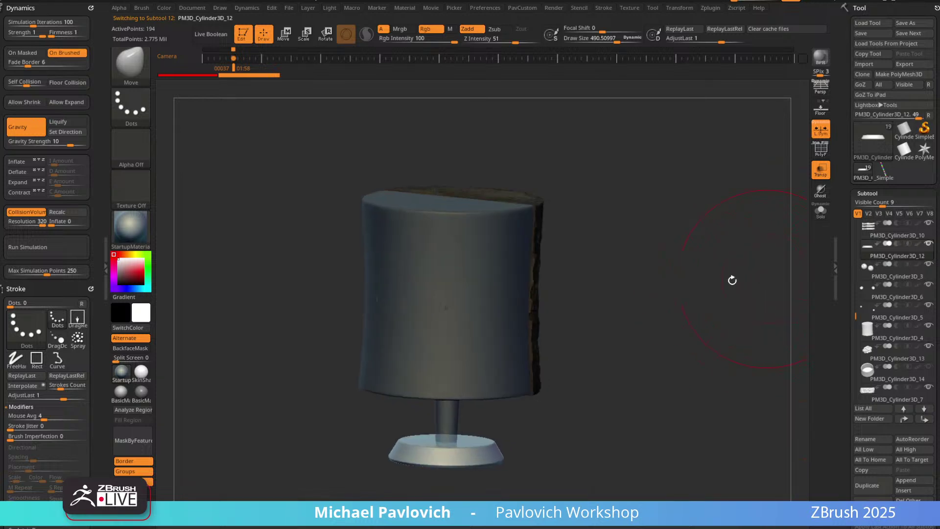
key(b)
key(s)
key(t)
key(s)
drag(480, 294, 453, 294)
alt+click(447, 279)
mouse_move(678, 200)
alt+mouse_down()
mouse_move(685, 207)
mouse_move(632, 204)
alt+mouse_up()
key(w)
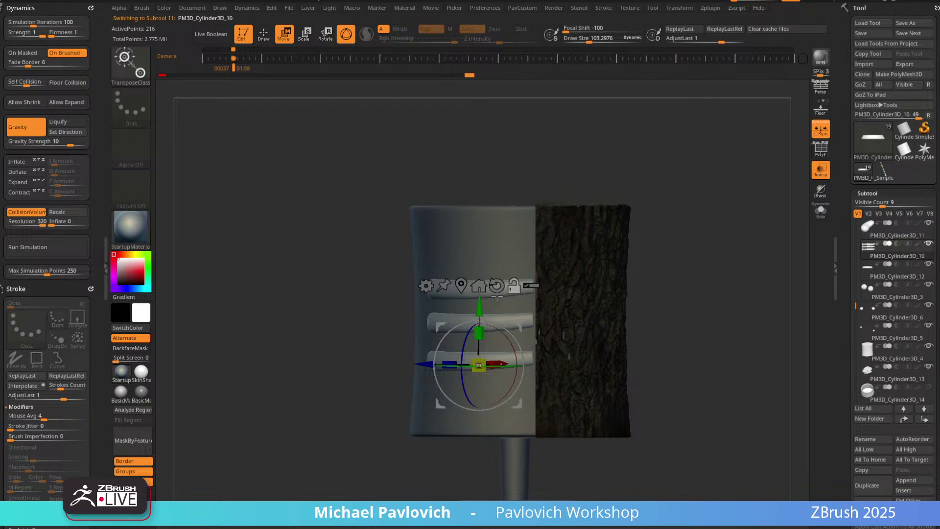
click(497, 286)
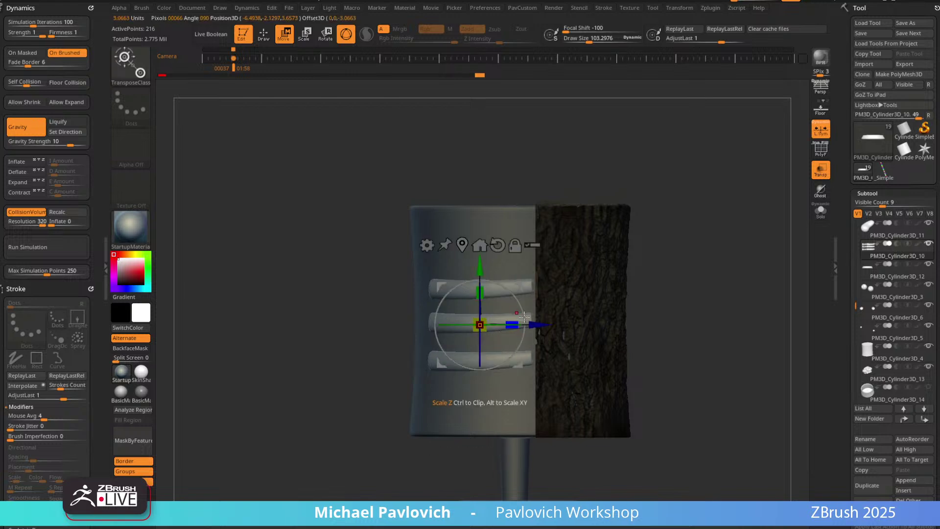
key(q)
Turn off local symmetry and transparency, and set the draw size to about 156.
mouse_move(712, 256)
mouse_down()
mouse_move(718, 231)
mouse_move(704, 254)
mouse_move(720, 253)
mouse_move(784, 184)
mouse_move(716, 214)
mouse_move(737, 227)
mouse_move(684, 234)
mouse_up()
key(s)
click(820, 128)
click(821, 169)
key(s)
click(705, 233)
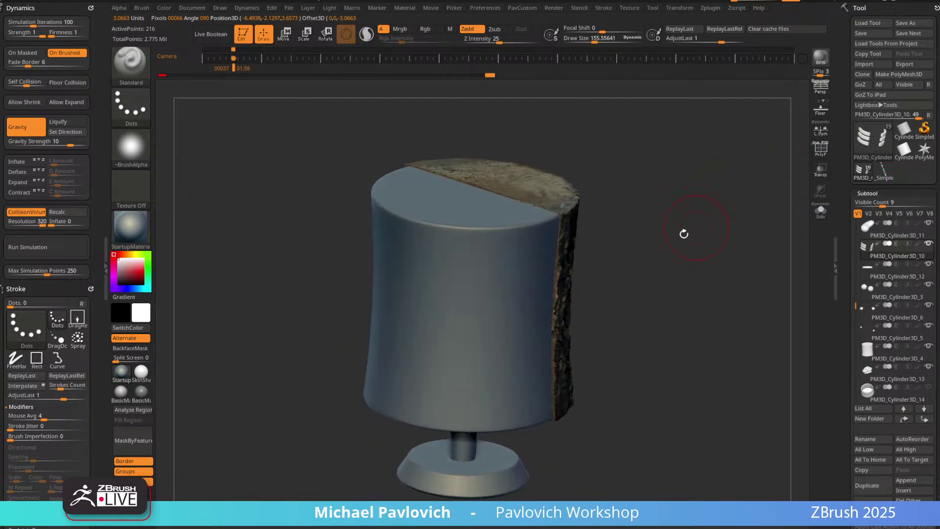
Select the log body PM3D_Cylinder3D_4 and open the material library.
alt+click(482, 281)
alt+drag(620, 255, 613, 268)
alt+drag(661, 284, 659, 273)
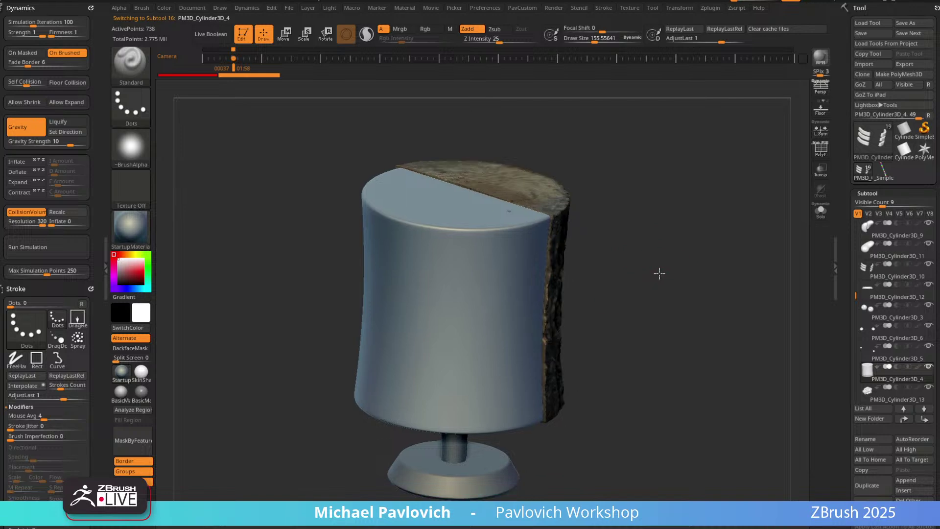
right_drag(660, 274, 663, 304)
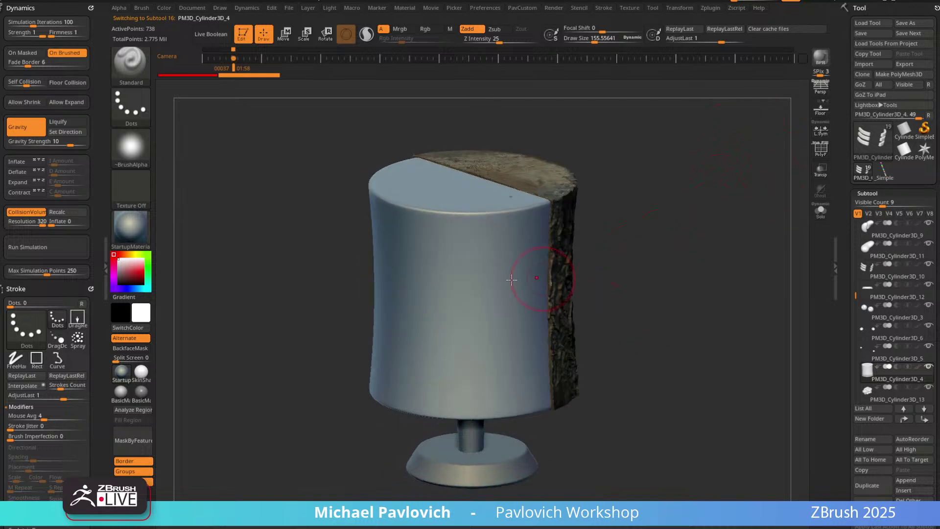
click(132, 229)
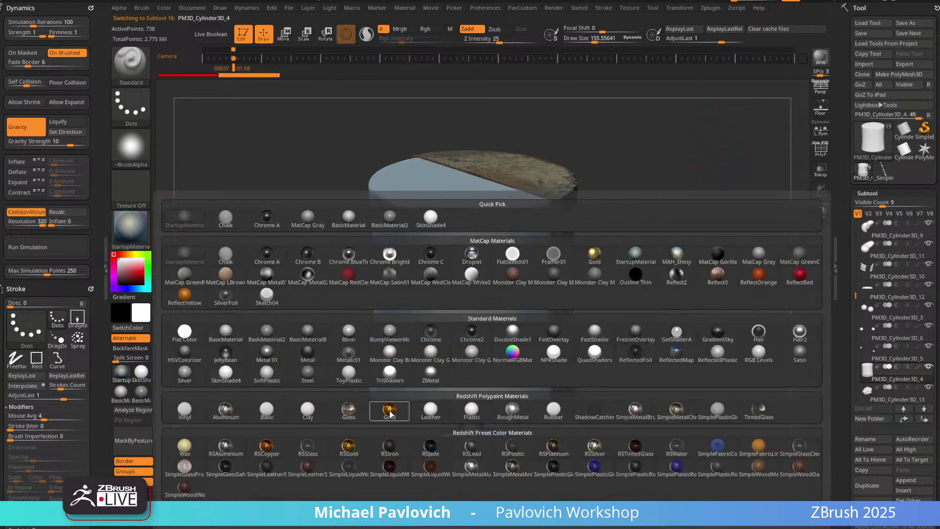
Enable BPR Transparent Shading on the log body with BPR Shadows at 0, and render a BPR preview.
drag(844, 222, 848, 54)
mouse_move(844, 319)
mouse_down()
mouse_move(845, 235)
mouse_move(847, 257)
mouse_up()
shift+click(868, 185)
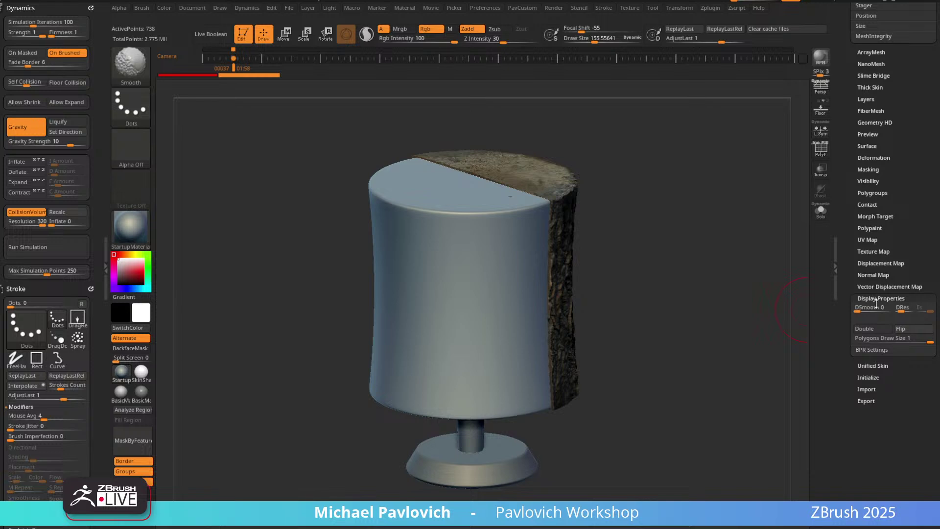
click(873, 349)
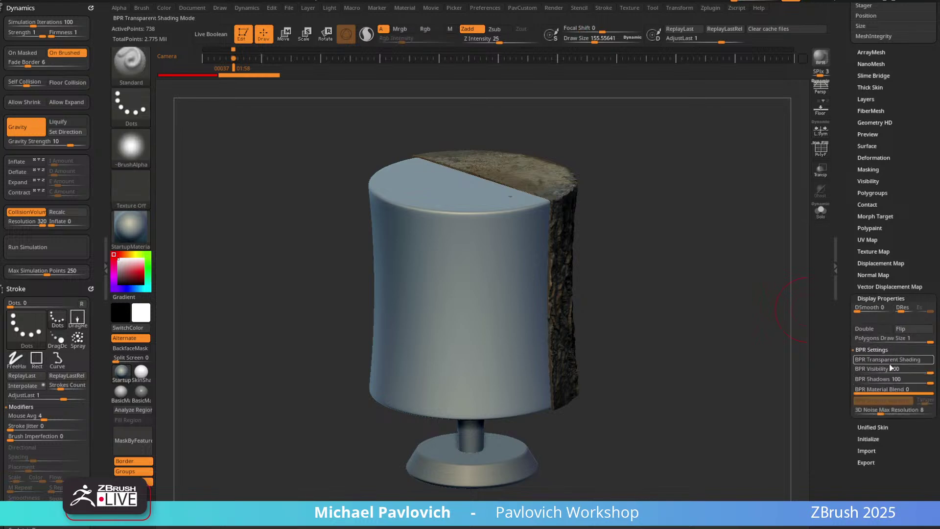
click(889, 364)
click(811, 384)
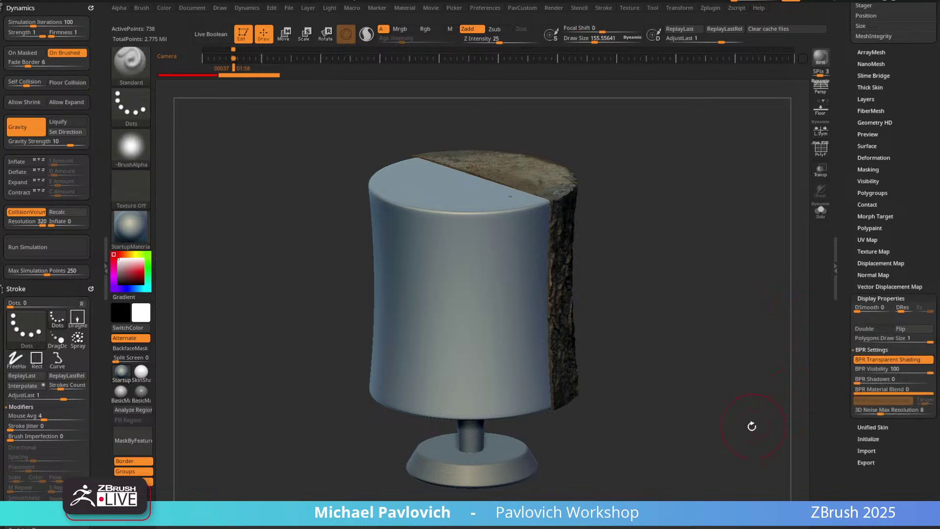
click(821, 56)
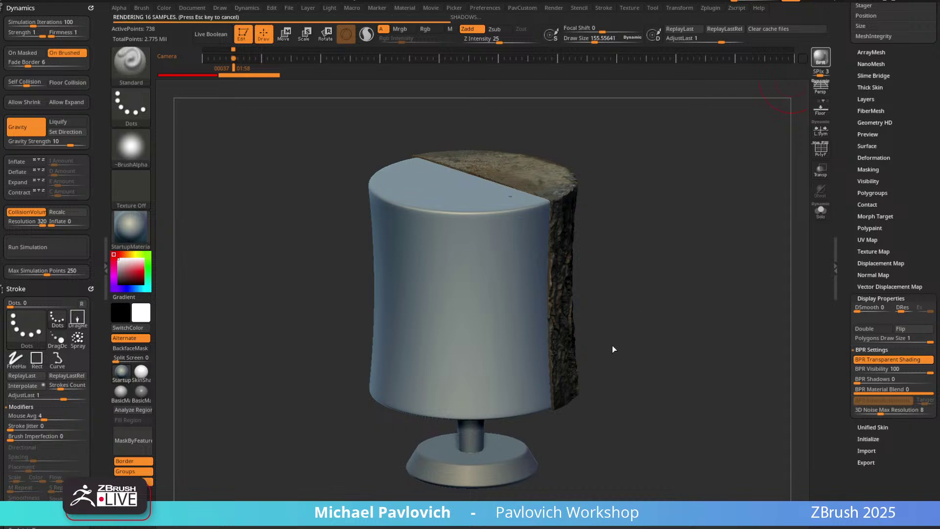
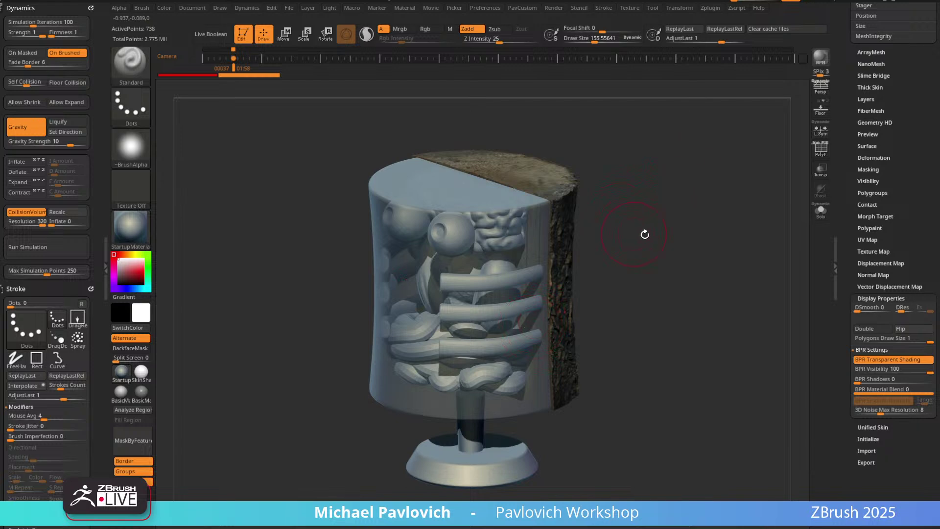
mouse_move(645, 235)
mouse_down()
mouse_move(640, 227)
mouse_move(582, 256)
mouse_up()
Duplicate the log body PM3D_Cylinder3D_4 and isolate the copy with its polyframe shown.
click(821, 148)
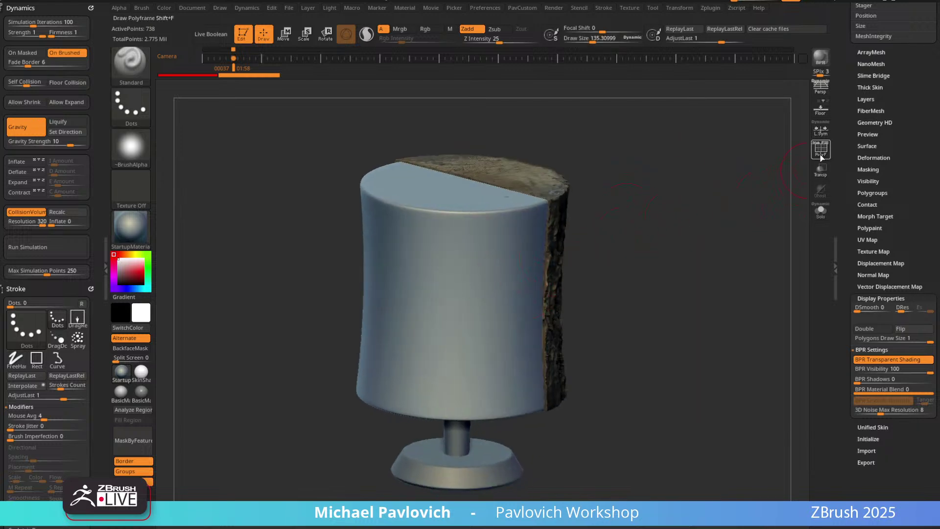
drag(845, 225, 848, 387)
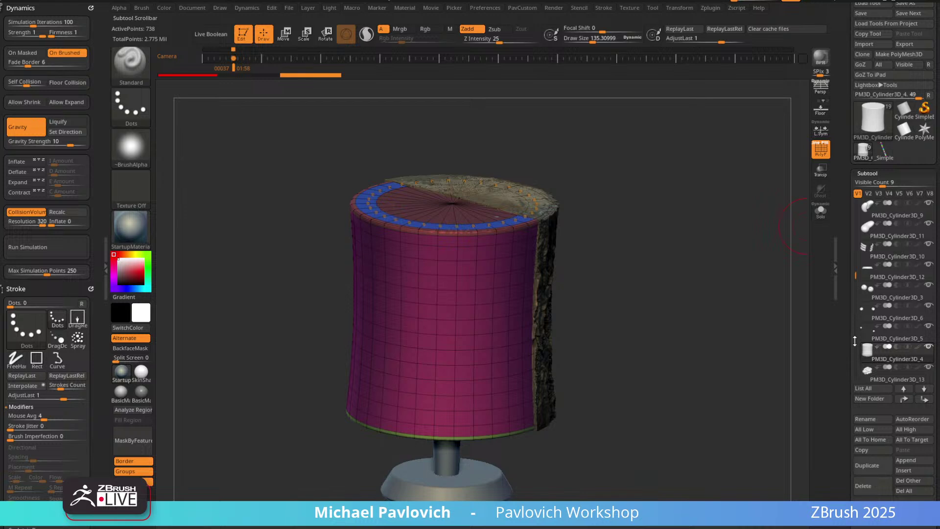
drag(845, 437, 845, 427)
click(865, 433)
click(821, 211)
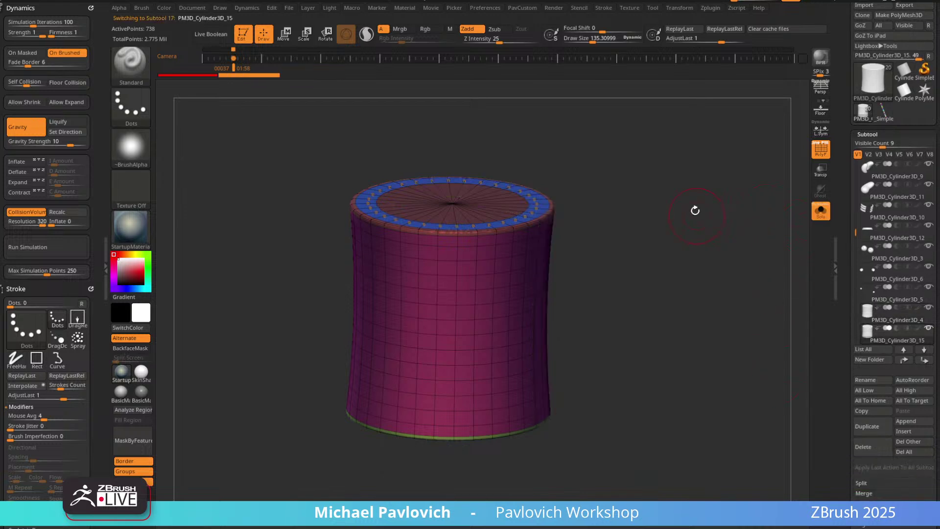
Assign the SkinShade4 material to the isolated copy of the log body.
drag(695, 210, 513, 310)
click(146, 380)
drag(630, 184, 653, 220)
Merge the copy's polygroups into one and apply its dynamic subdivision.
key(ctrl+w)
key(space)
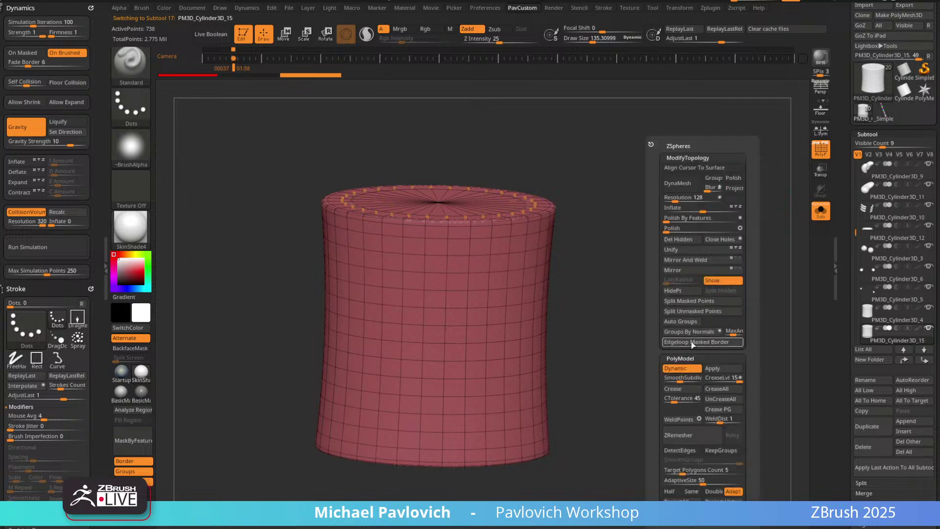
click(717, 365)
Try masking an oval patch on the cylinder's side and turning it into its own polygroup.
ctrl+drag(488, 298, 497, 323)
drag(722, 241, 614, 315)
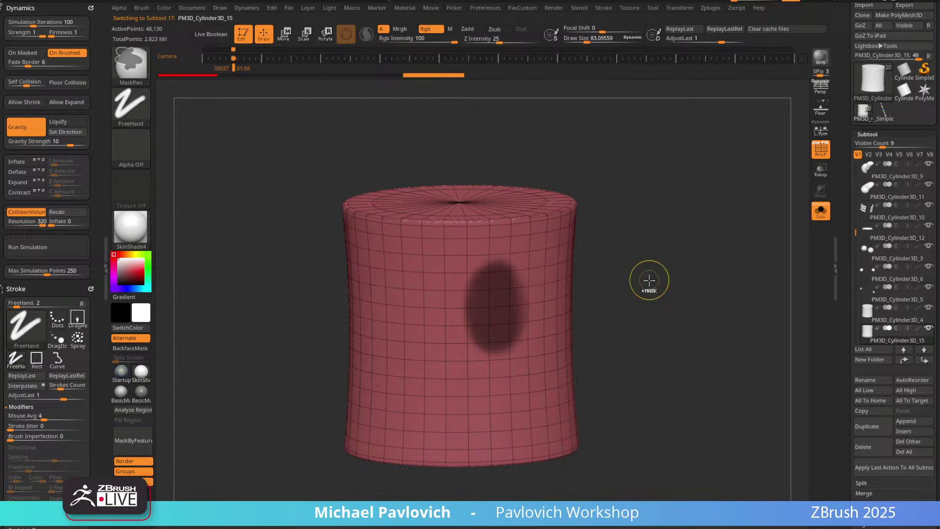
key(ctrl+w)
key(w)
ctrl+click(505, 306)
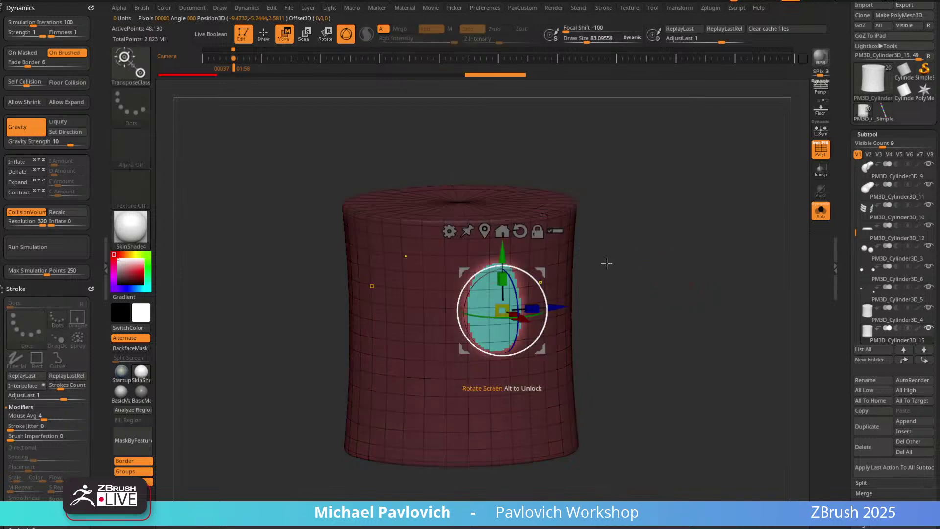
key(q)
mouse_move(674, 244)
ctrl+mouse_down()
mouse_move(693, 294)
mouse_move(651, 267)
mouse_move(606, 294)
ctrl+mouse_up()
key(ctrl+z)
key(ctrl+z)
key(ctrl+z)
Hide the polyframe on the duplicated cylinder and set the draw size to about 65.
key(s)
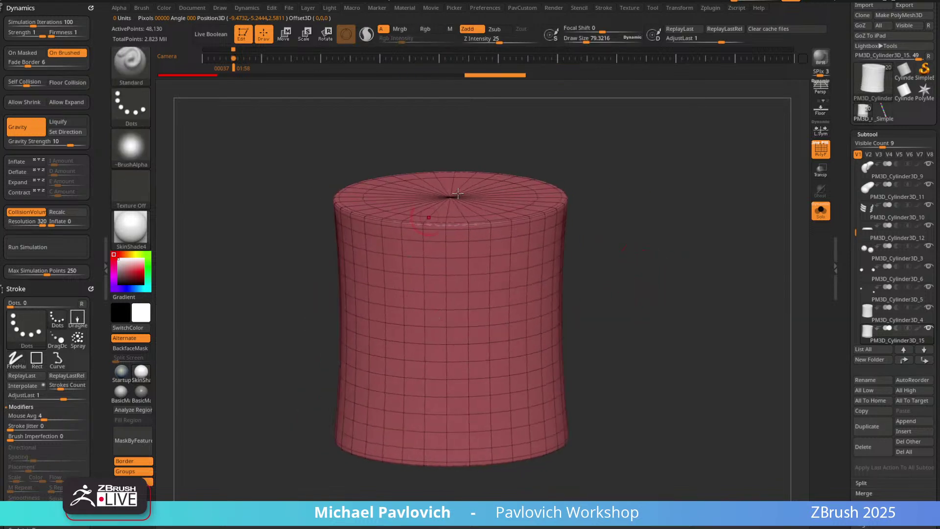
key(s)
drag(651, 269, 649, 250)
key(s)
click(641, 264)
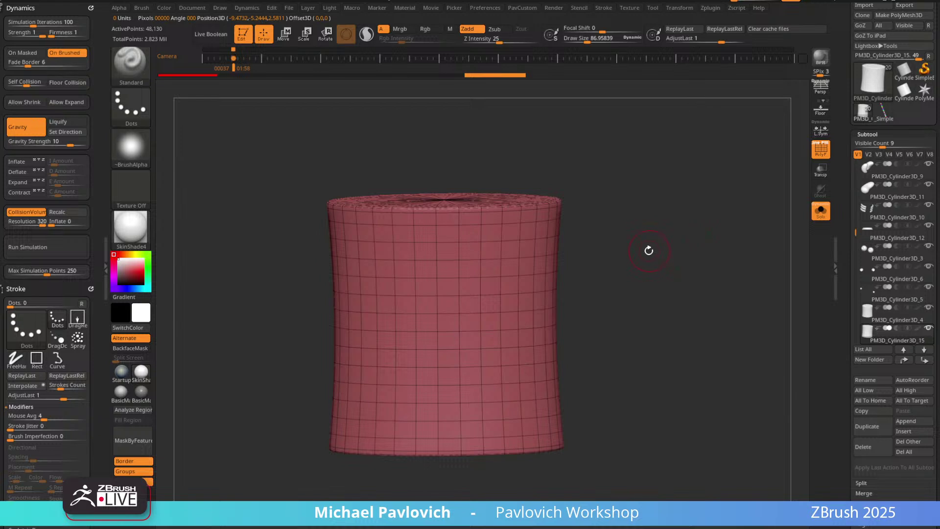
click(821, 148)
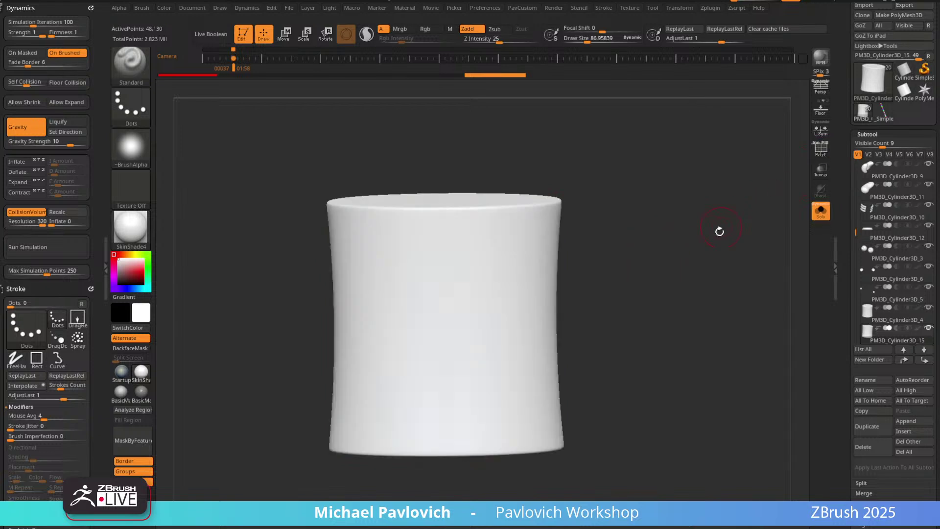
drag(655, 222, 638, 212)
key(s)
drag(464, 298, 469, 297)
drag(617, 235, 617, 230)
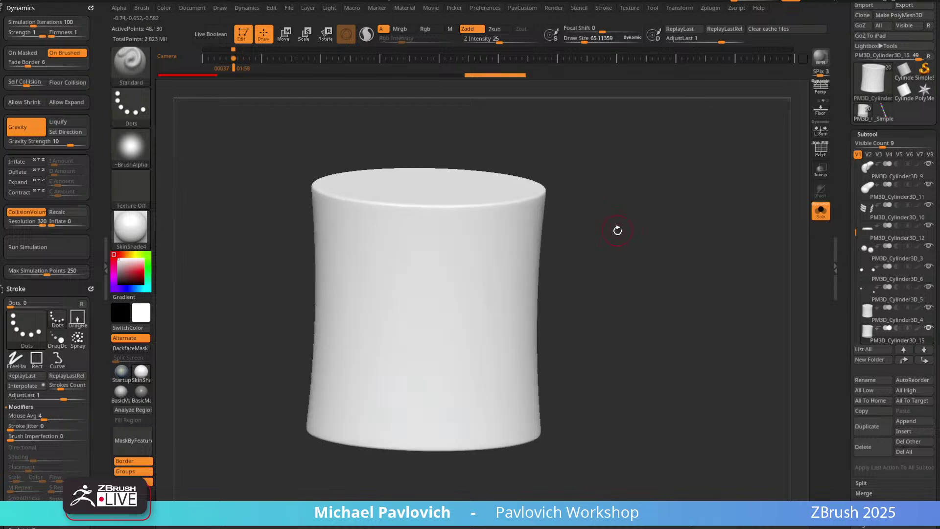
Choose a dark grey and set the Standard brush to paint only Rgb at intensity 100, with draw size about 183.
click(118, 277)
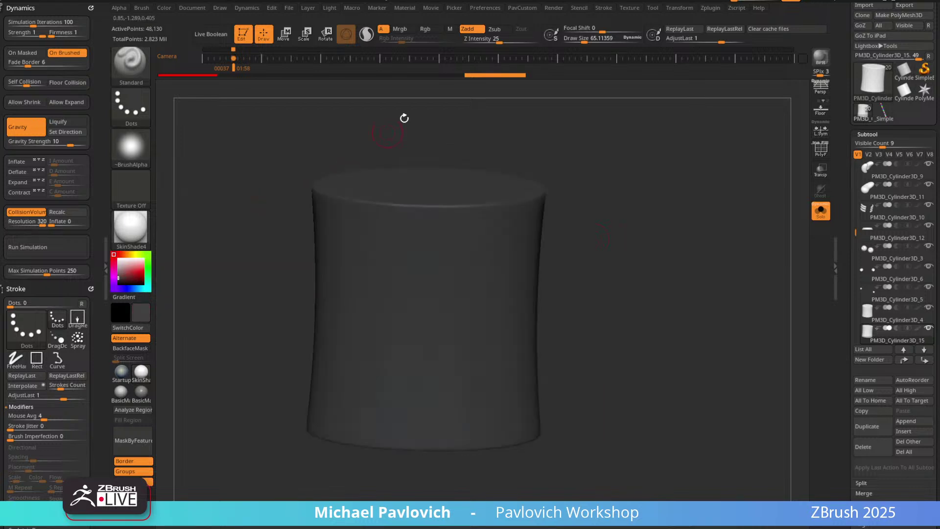
click(425, 29)
key(s)
click(502, 284)
drag(493, 287, 499, 324)
key(ctrl+z)
click(468, 29)
drag(424, 41, 465, 41)
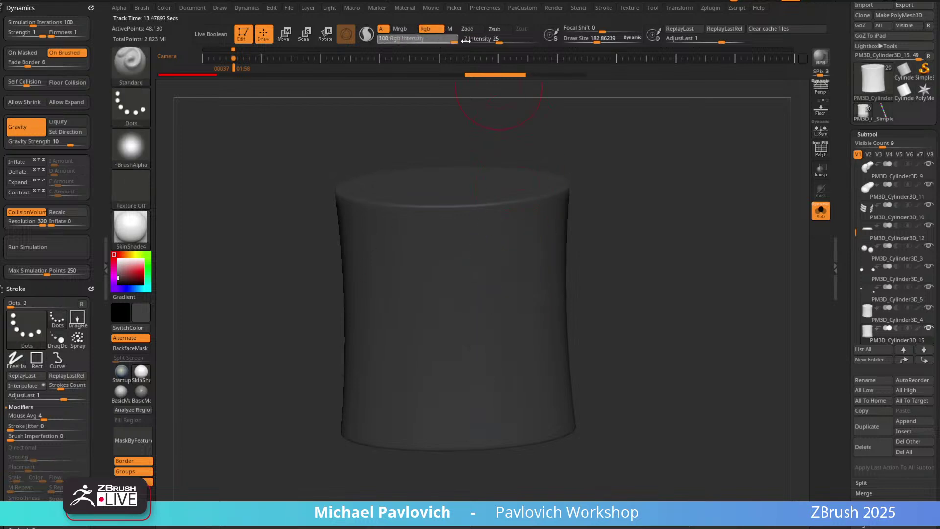
Paint soft dark grey spots on the cylinder's side and across its top rim, reducing the draw size to about 79.
mouse_move(479, 302)
mouse_down()
mouse_move(479, 328)
mouse_move(480, 286)
mouse_up()
mouse_move(577, 252)
mouse_down()
mouse_move(651, 216)
mouse_move(649, 225)
mouse_move(653, 198)
mouse_move(632, 244)
mouse_up()
mouse_move(539, 239)
mouse_down()
mouse_move(537, 227)
mouse_move(542, 240)
mouse_up()
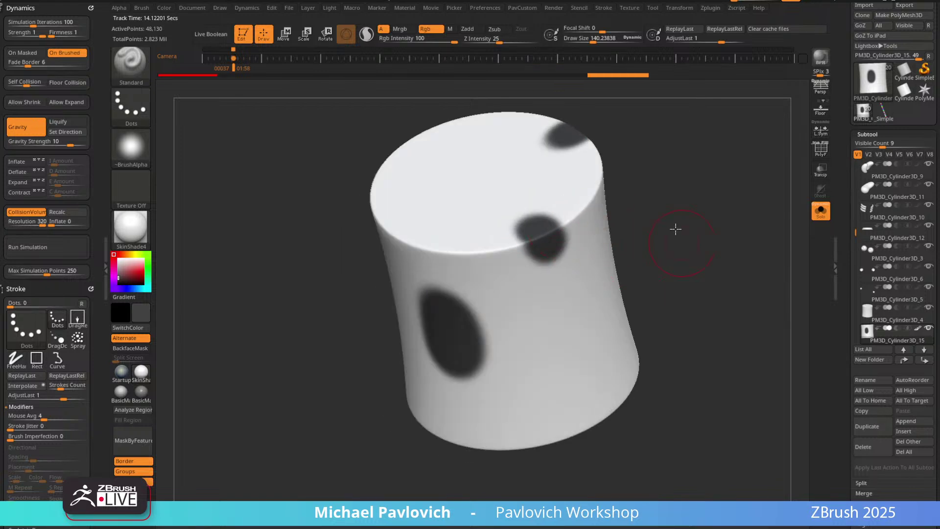
alt+drag(676, 229, 632, 206)
key(s)
click(556, 301)
drag(527, 304, 547, 272)
mouse_move(629, 223)
alt+mouse_down()
mouse_move(653, 248)
mouse_move(666, 214)
mouse_move(640, 230)
alt+mouse_up()
Mask the cylinder by colour intensity so the painted dark spots become masked.
scroll(862, 275, down, 15)
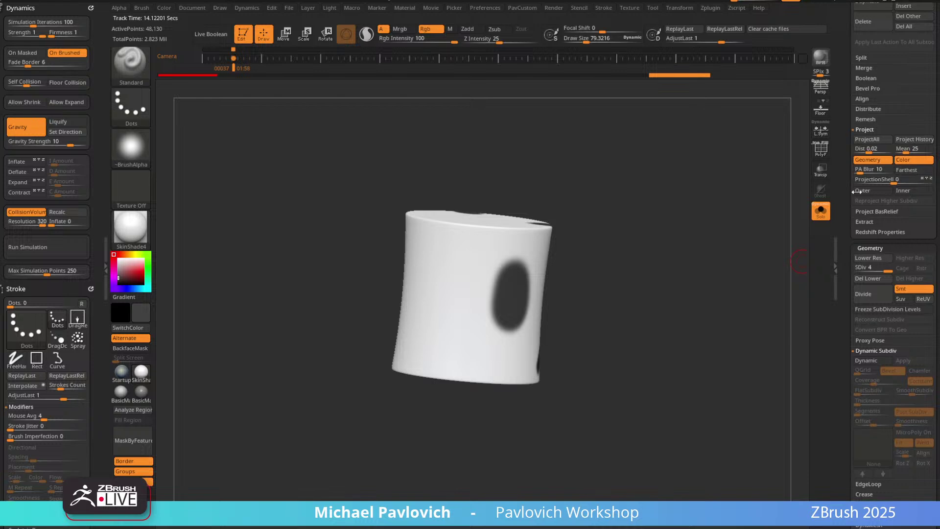
key(shift)
click(868, 363)
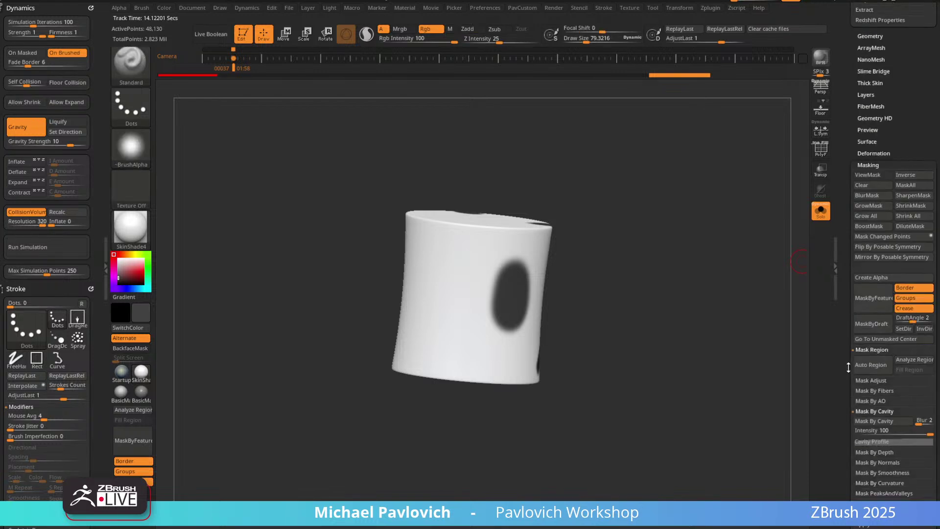
click(865, 443)
click(864, 460)
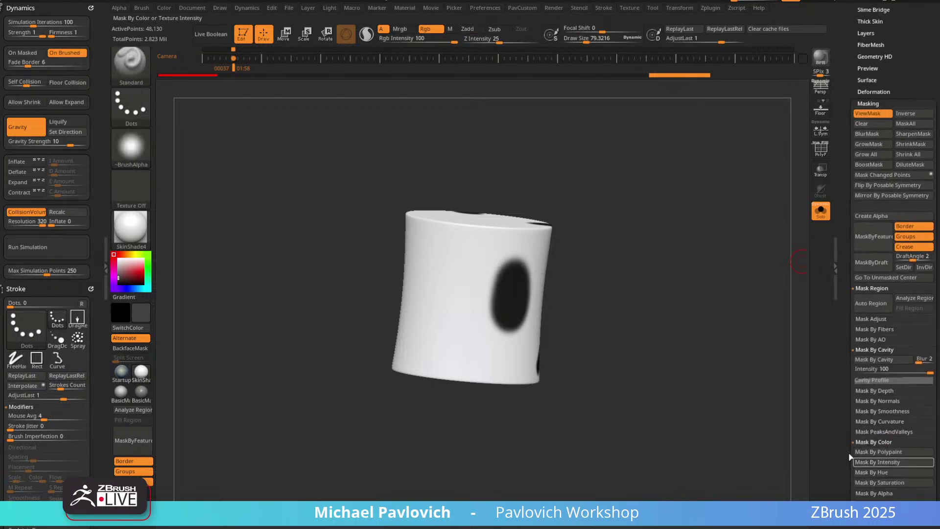
drag(740, 313, 707, 308)
drag(851, 221, 850, 409)
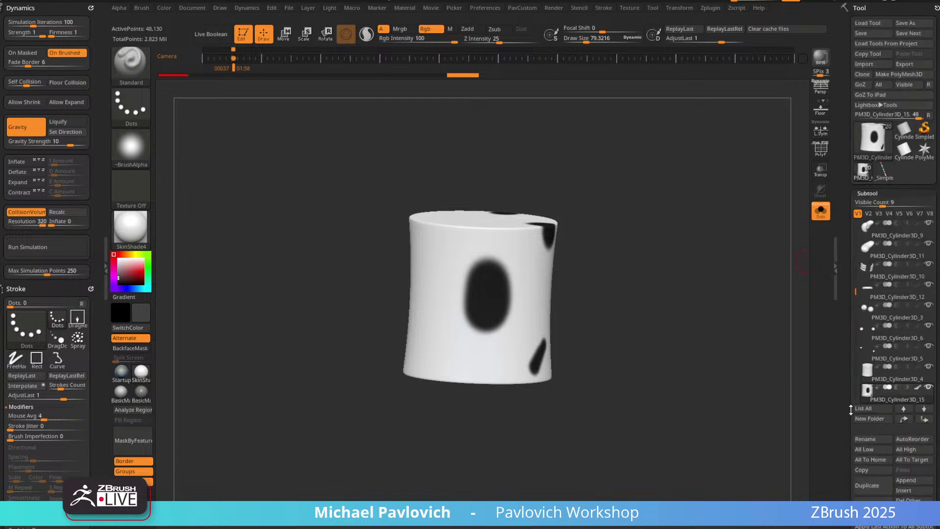
Hide the cylinder's polypaint and set the active colour to white to inspect the mask on its own.
click(916, 386)
alt+drag(724, 306, 720, 325)
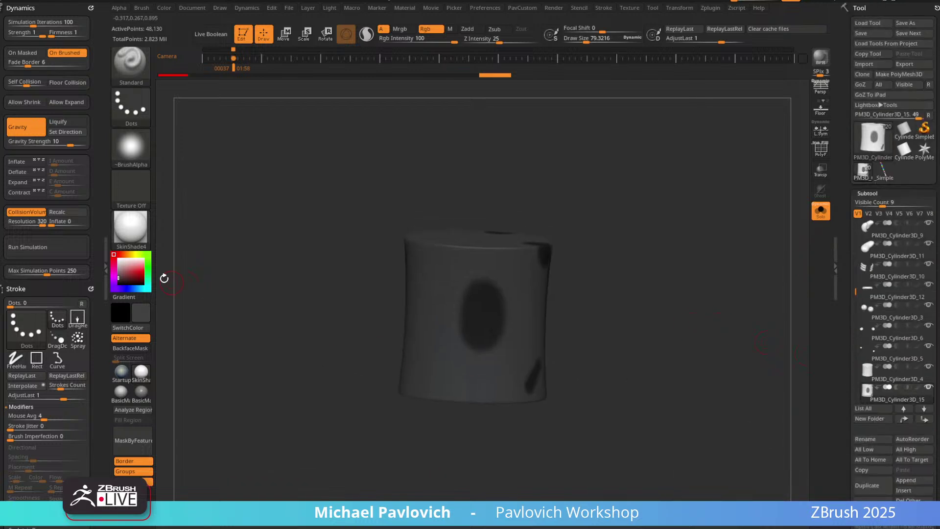
drag(128, 272, 116, 247)
drag(607, 205, 724, 217)
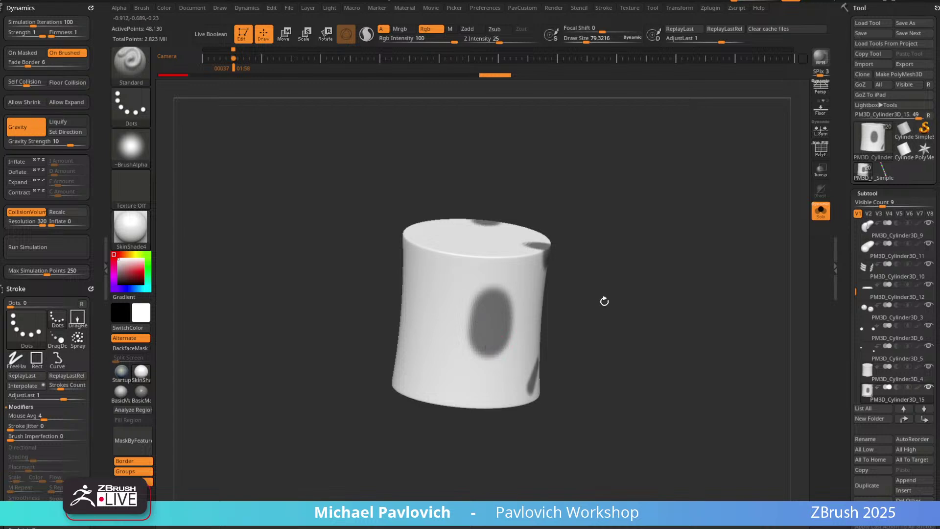
drag(652, 263, 659, 236)
drag(553, 176, 655, 210)
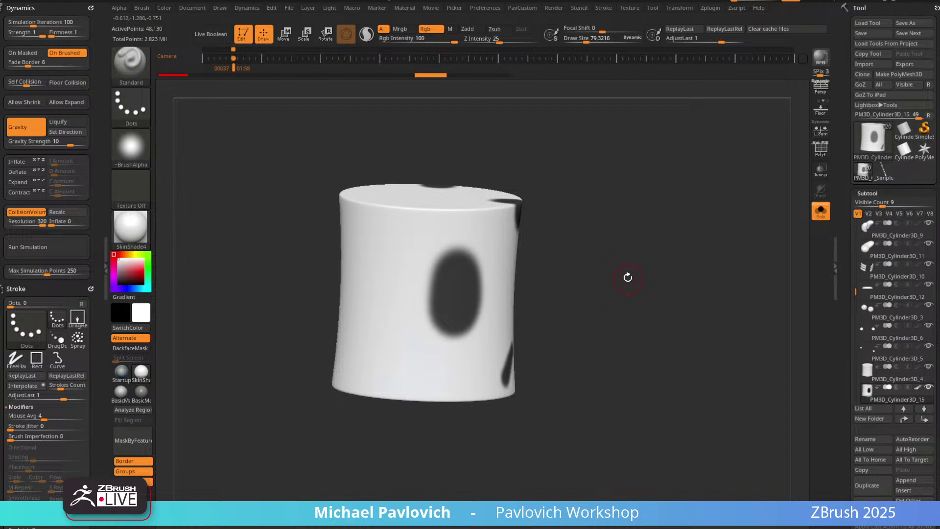
Undo the intensity mask and the painted spots on the cylinder.
key(ctrl+z)
key(ctrl+z)
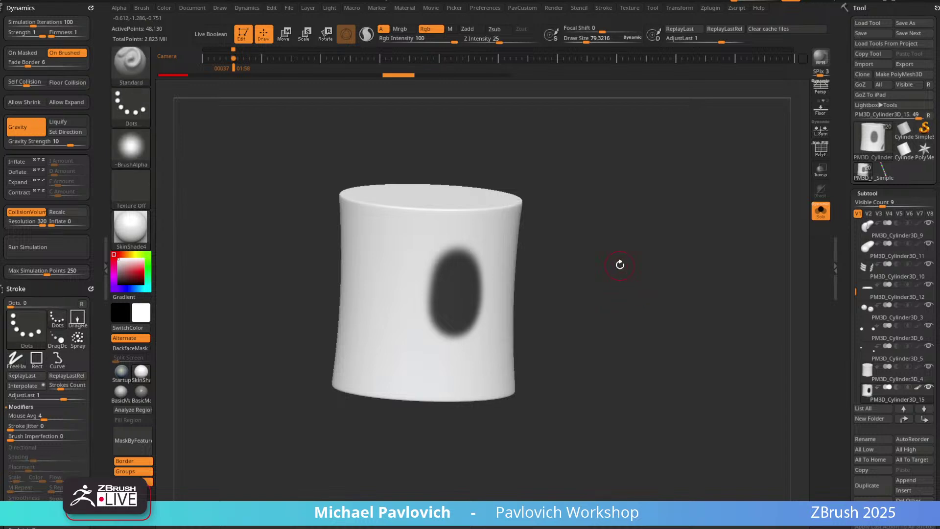
drag(553, 211, 749, 232)
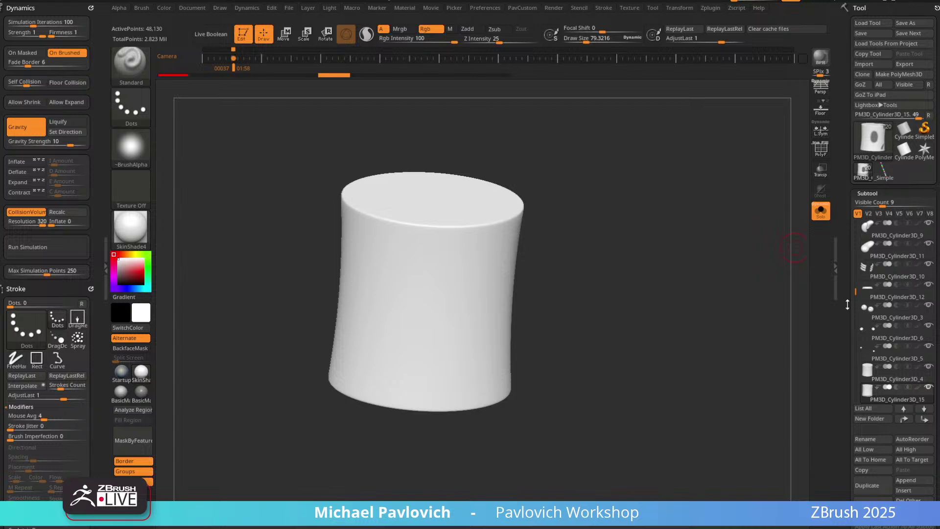
Add a new layer to the cylinder and record a mask with an oval and a round spot on its side.
drag(849, 303, 856, 152)
shift+click(870, 353)
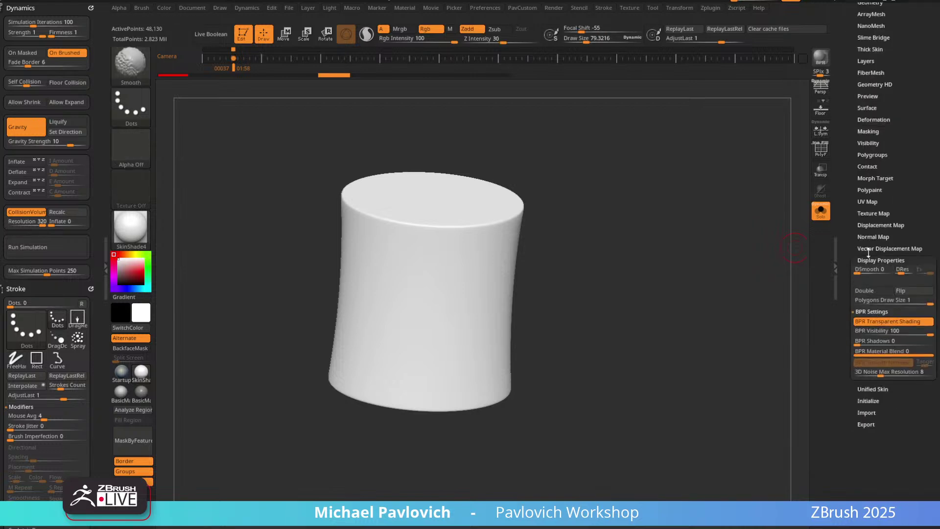
shift+drag(851, 228, 853, 353)
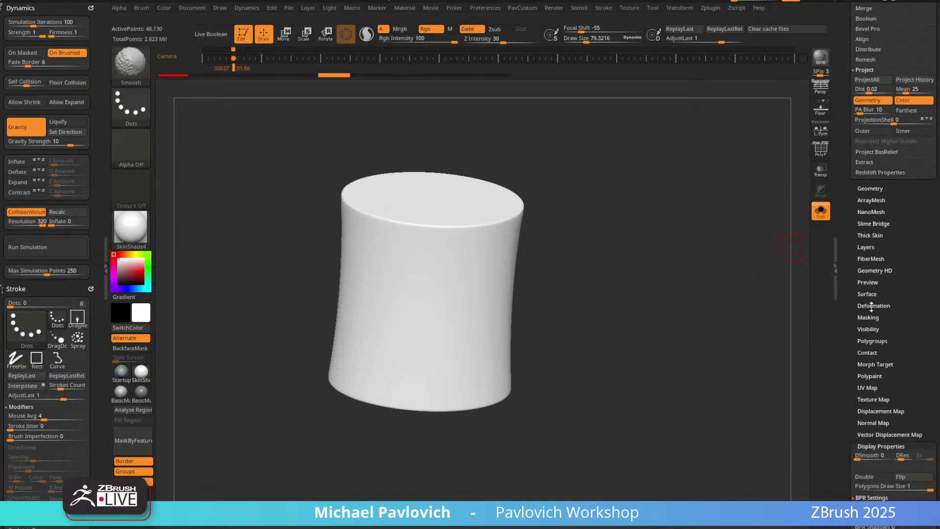
click(866, 248)
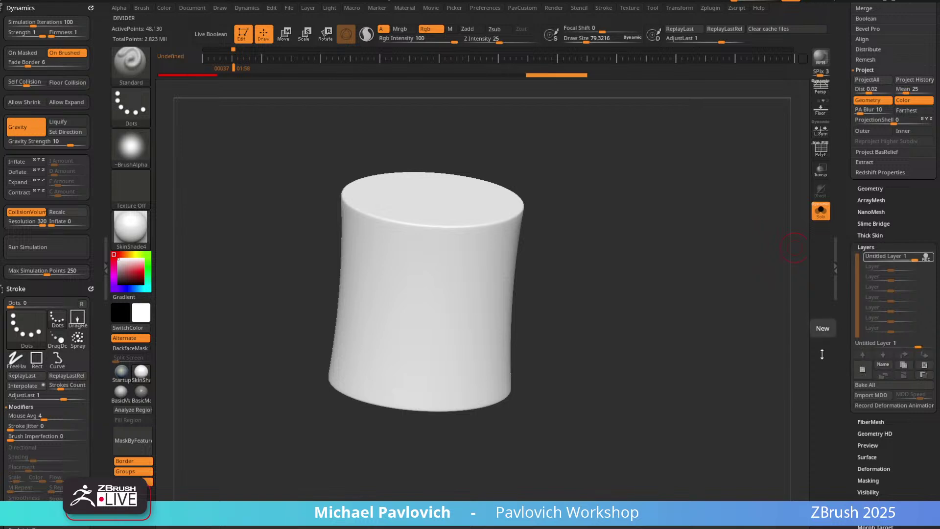
drag(703, 307, 668, 283)
mouse_move(460, 256)
ctrl+mouse_down()
mouse_move(460, 274)
mouse_move(462, 255)
ctrl+mouse_up()
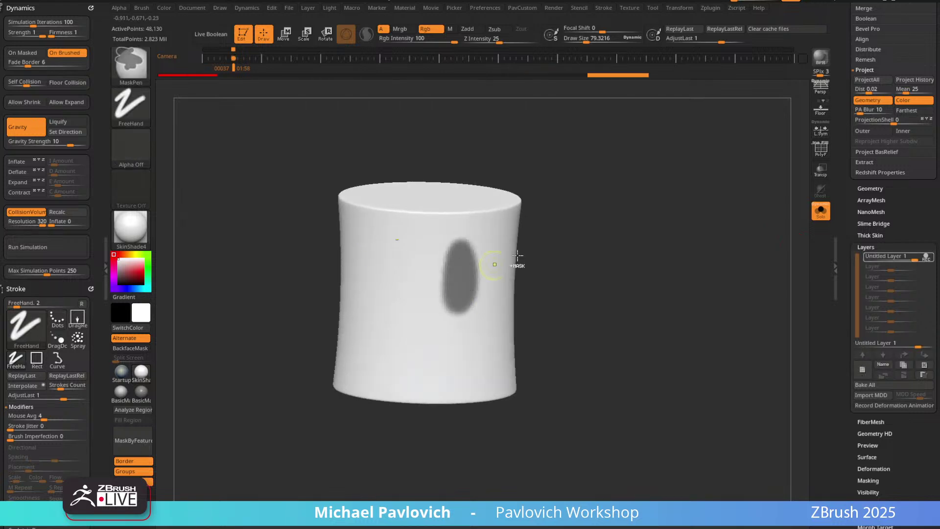
mouse_move(413, 347)
ctrl+mouse_down()
mouse_move(410, 338)
mouse_move(420, 340)
ctrl+mouse_up()
Switch the layer's recording off and on to compare the cylinder with and without its stored mask, leaving recording off.
click(926, 256)
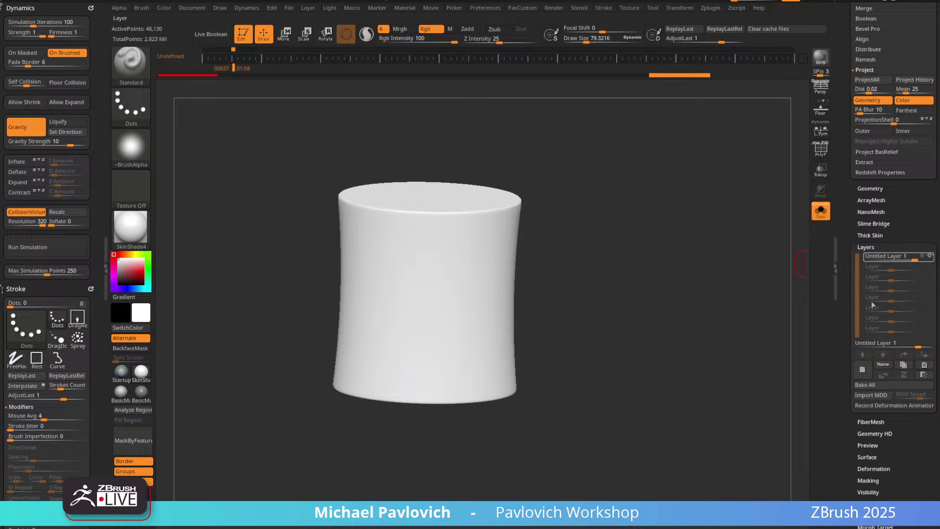
drag(703, 352, 789, 315)
click(927, 256)
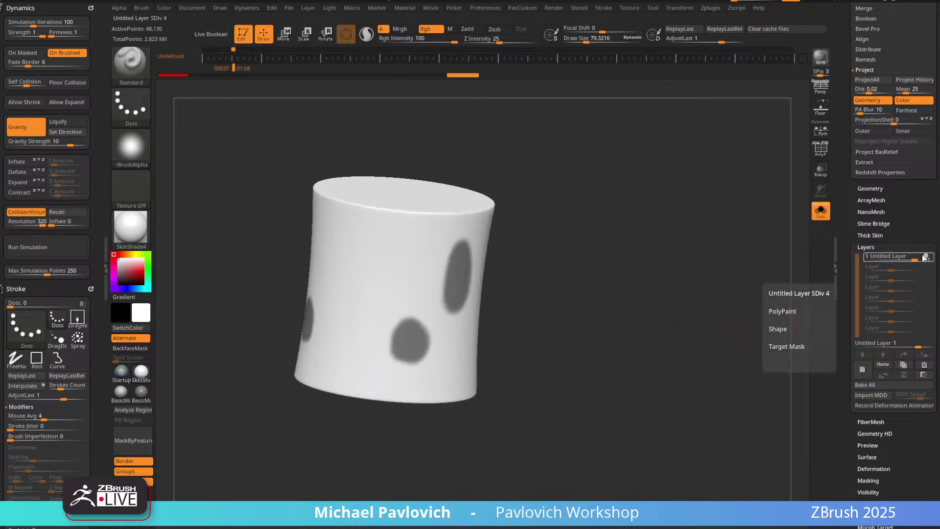
click(925, 257)
click(926, 257)
click(926, 257)
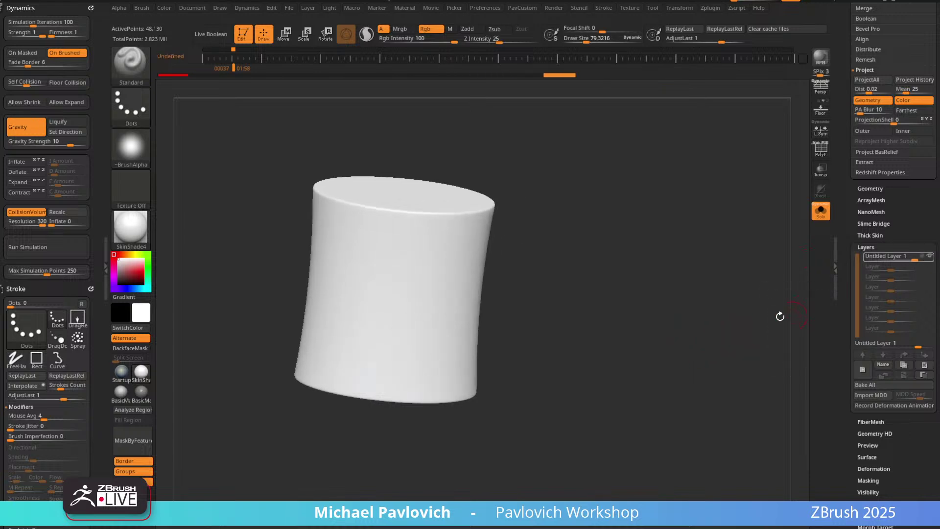
click(926, 257)
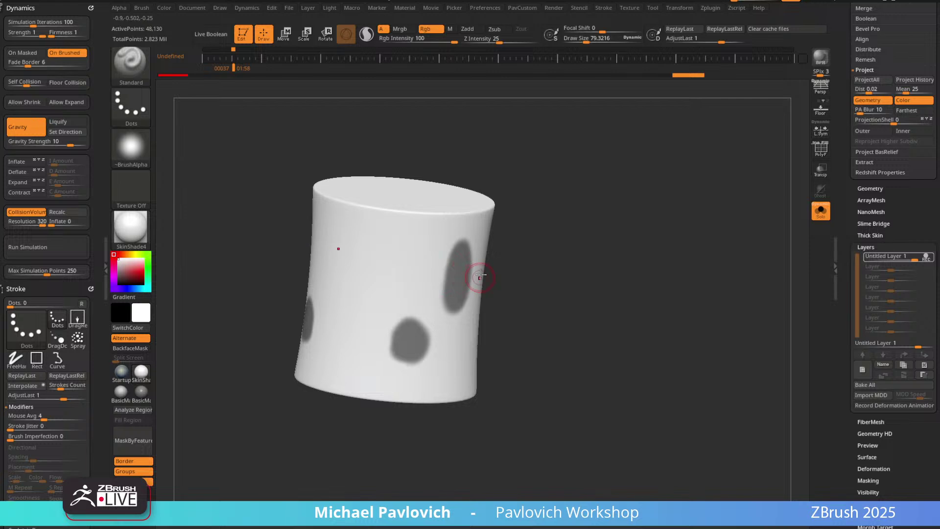
drag(602, 255, 578, 250)
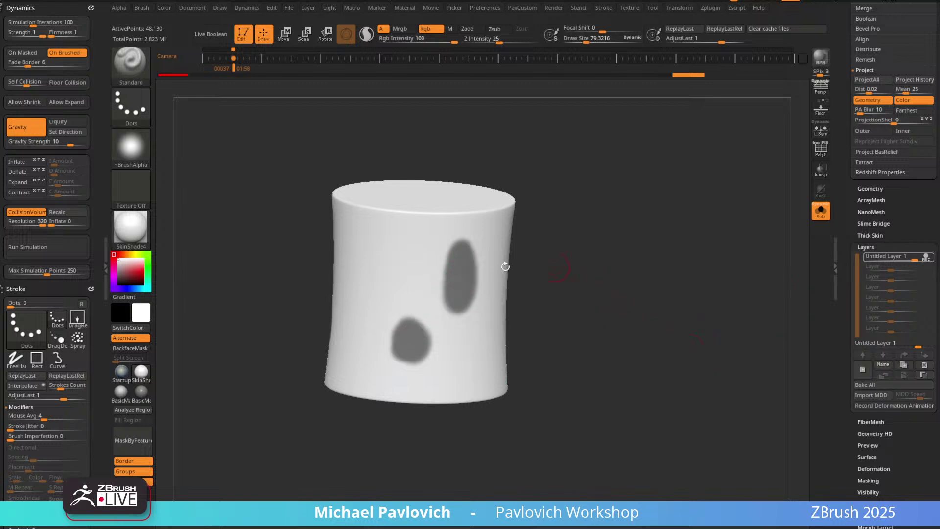
click(926, 257)
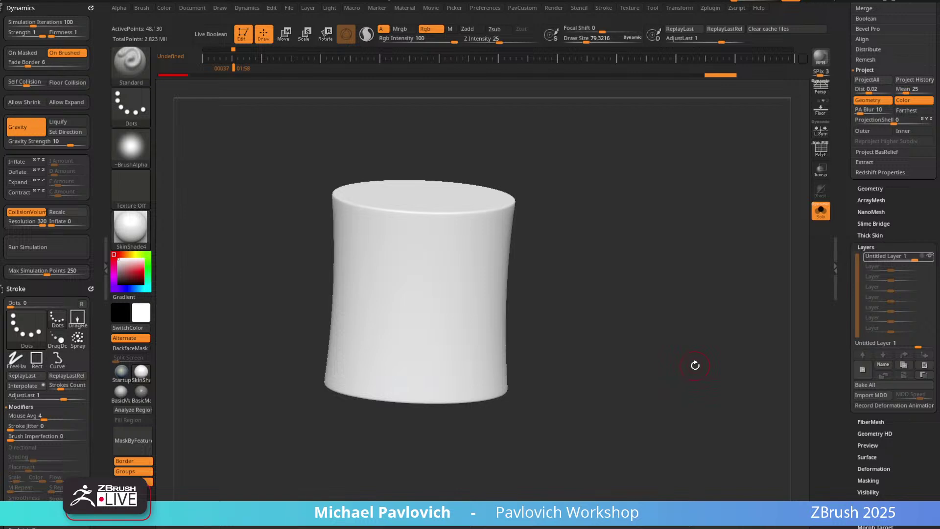
Close the layer settings and open the NoiseMaker surface noise editor for the cylinder.
drag(844, 345, 844, 387)
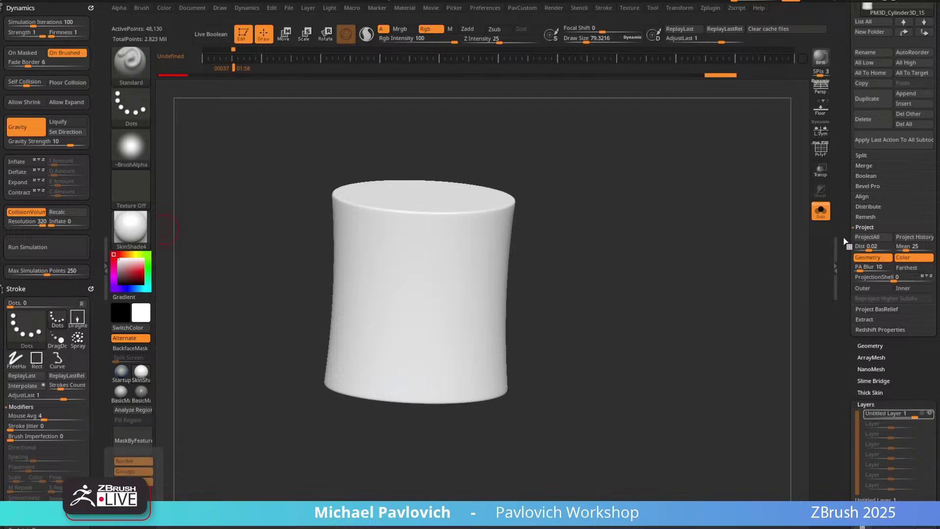
scroll(862, 230, down, 5)
click(864, 234)
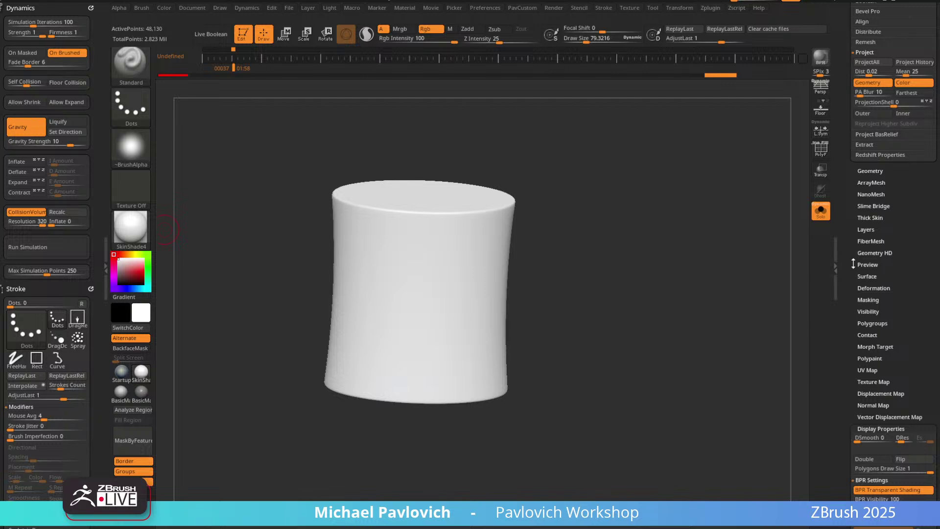
scroll(854, 265, down, 1)
click(867, 249)
click(869, 259)
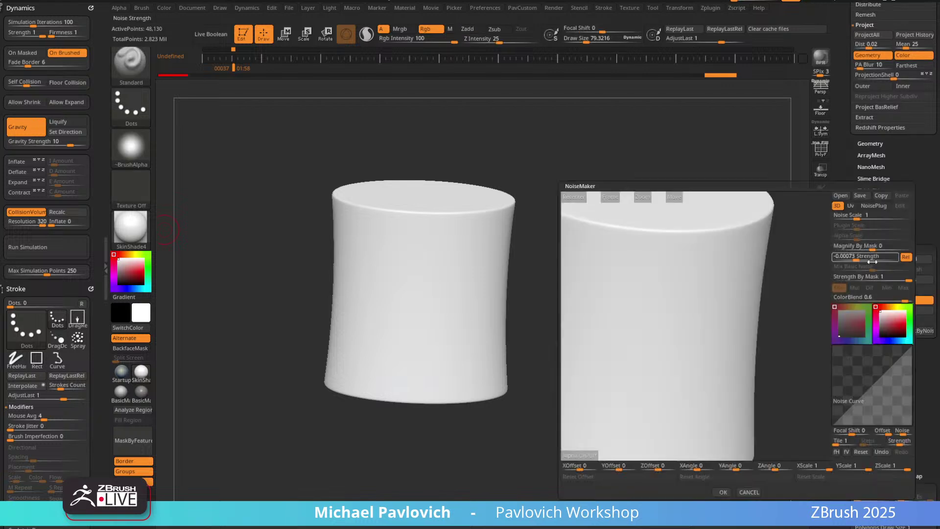
Set the surface noise to a scale of about 39.8 and a strength of about 0.0064.
mouse_move(793, 271)
mouse_down()
mouse_move(787, 291)
mouse_move(792, 277)
mouse_up()
drag(868, 258, 875, 258)
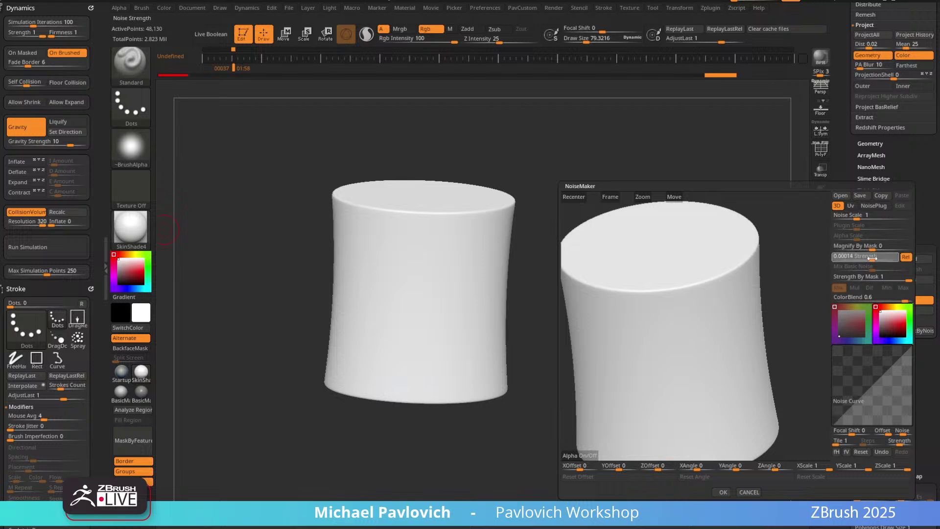
click(875, 259)
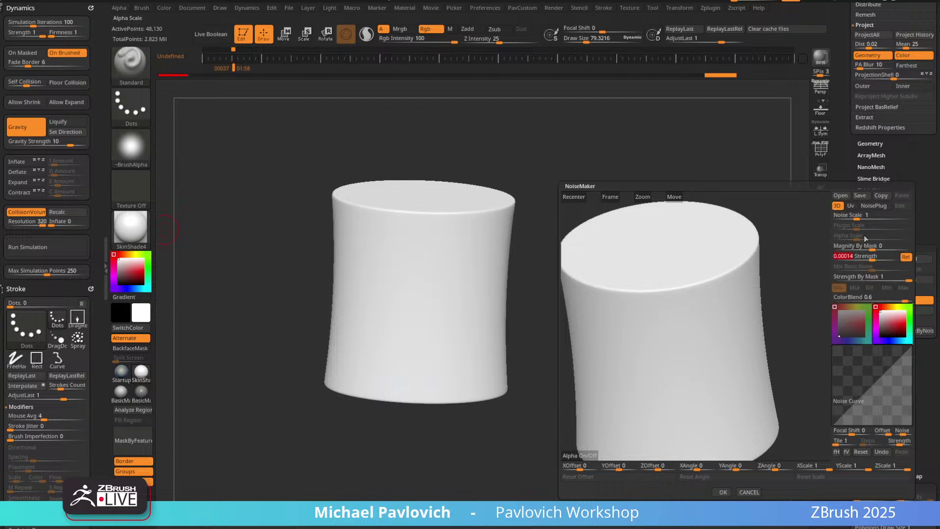
drag(858, 215, 864, 215)
mouse_move(875, 257)
mouse_down()
mouse_move(888, 257)
mouse_move(880, 258)
mouse_up()
alt+drag(825, 287, 800, 266)
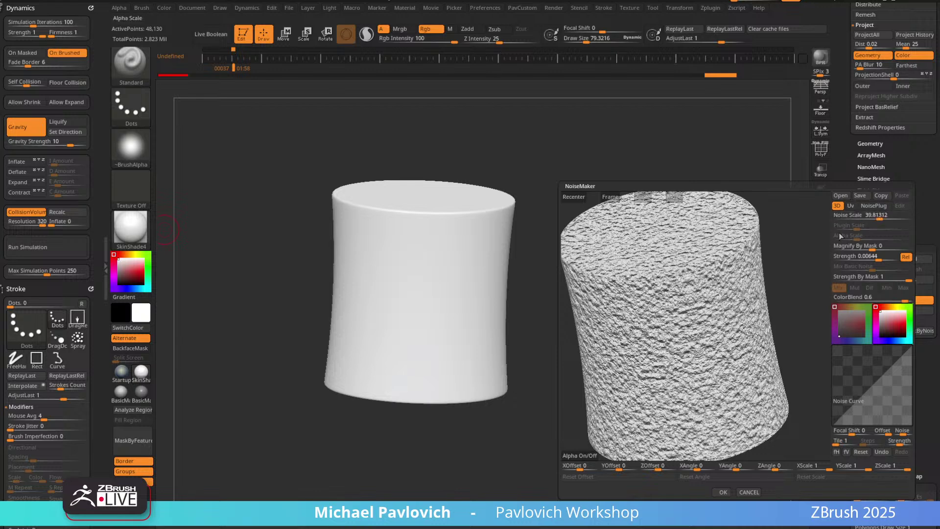
Apply a brick-style NoisePlug pattern with strength about 0.101 and the basic noise mix at 0.
click(868, 207)
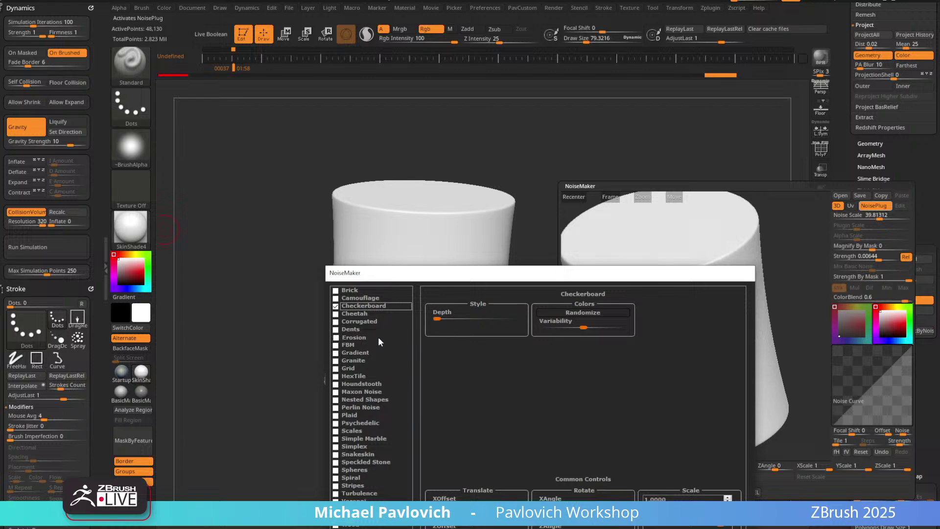
drag(593, 274, 588, 189)
click(539, 520)
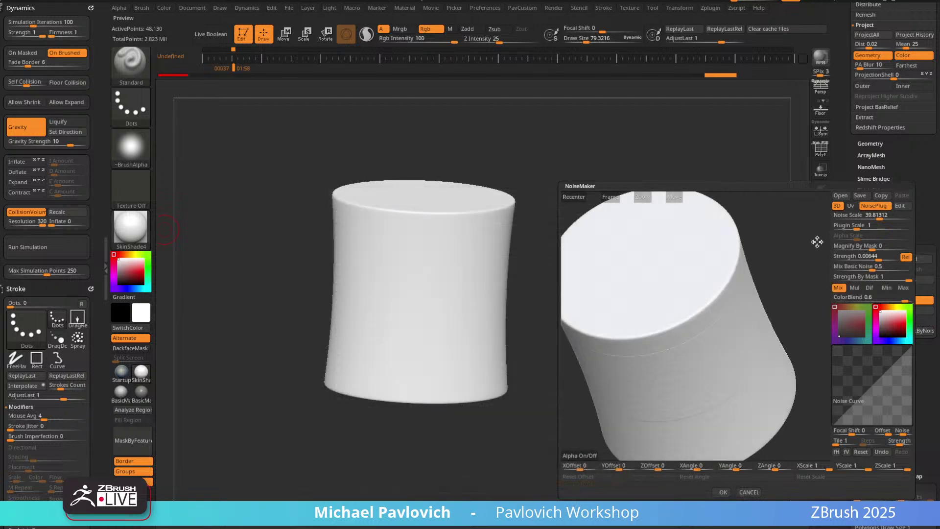
drag(879, 257, 806, 259)
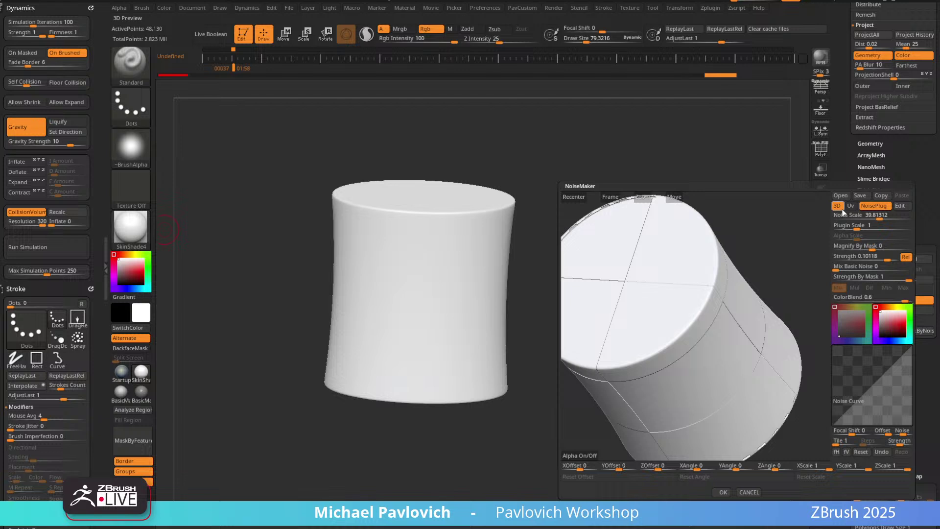
Set the noise scale to about 60.9 and plugin scale to about 0.066, comparing the pattern in UV and 3D projection.
click(850, 208)
click(837, 206)
mouse_move(793, 216)
mouse_down()
mouse_move(805, 215)
mouse_move(781, 227)
mouse_up()
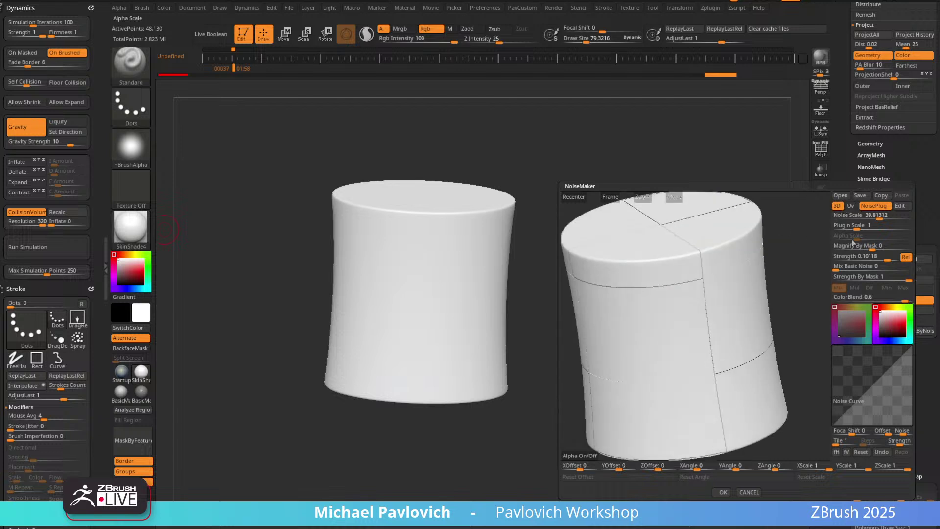
click(863, 216)
drag(874, 216, 844, 227)
click(848, 227)
drag(771, 248, 809, 279)
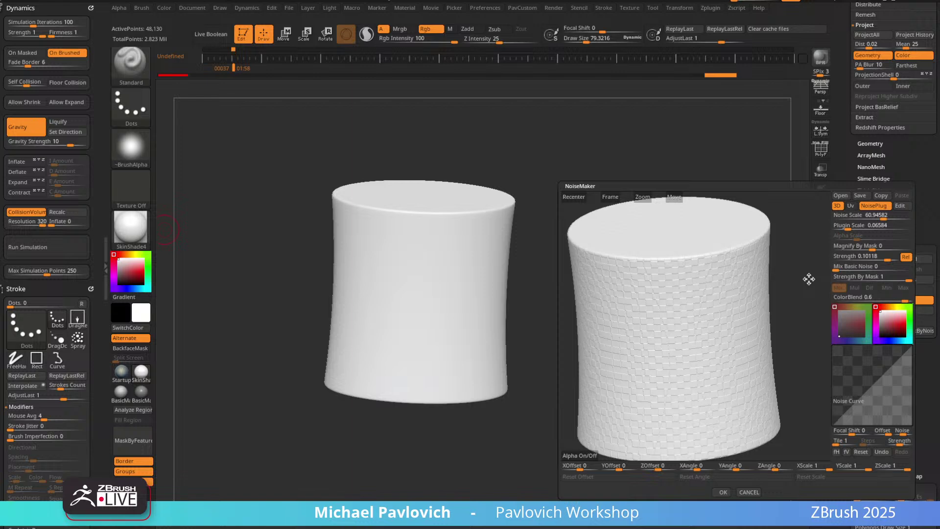
click(852, 206)
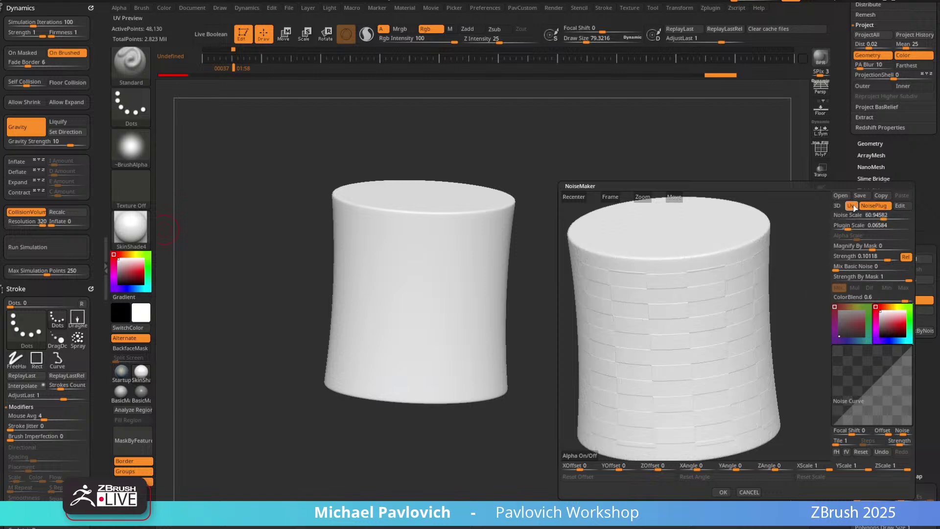
drag(789, 225, 819, 255)
click(837, 206)
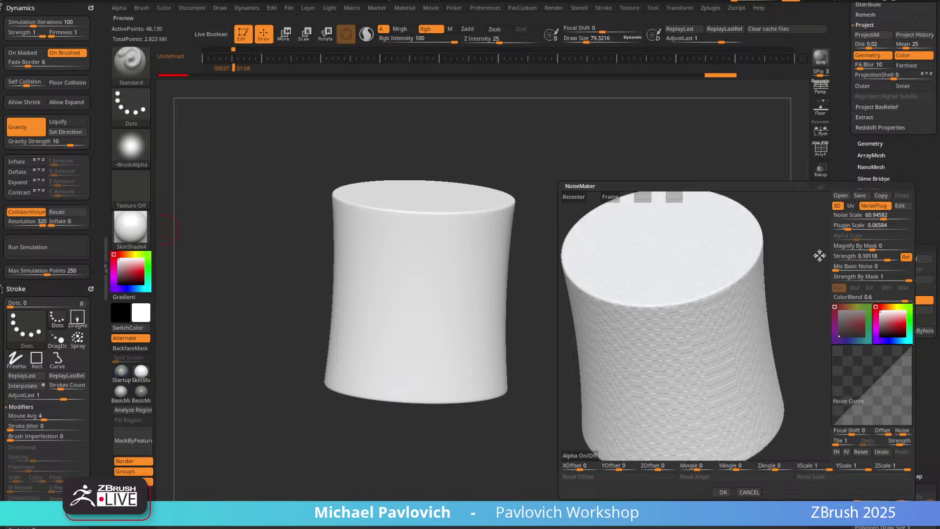
Accept the surface noise settings and switch the noise off on the cylinder.
click(722, 492)
click(863, 259)
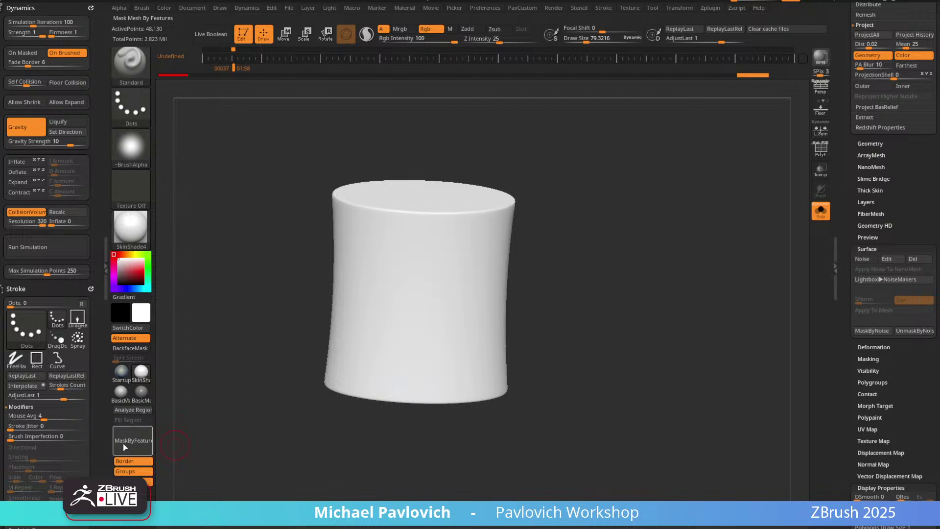
Leave solo mode and render a BPR preview of the log with its anatomy inside the transparent cylinder.
click(821, 211)
mouse_move(669, 193)
mouse_down()
mouse_move(647, 210)
mouse_move(665, 237)
mouse_move(722, 225)
mouse_up()
key(s)
click(649, 222)
alt+drag(754, 196, 782, 222)
click(821, 57)
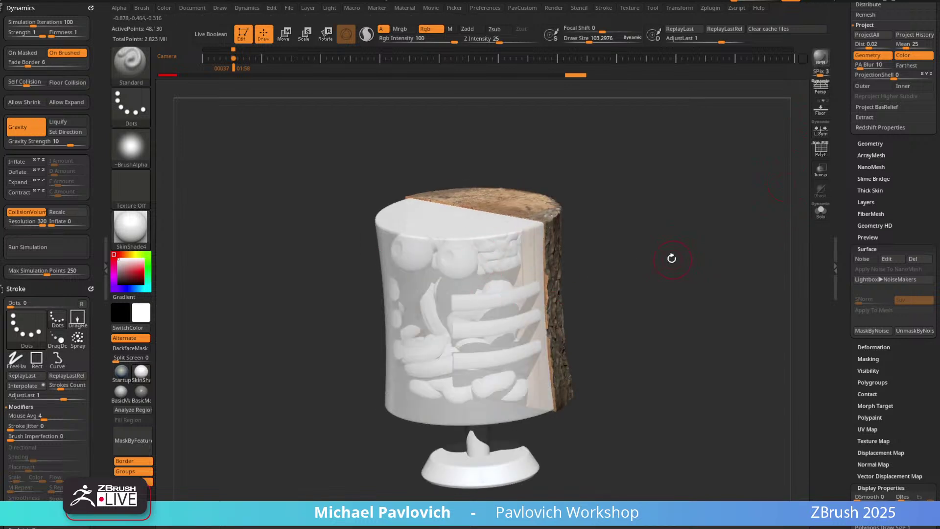
key(s)
mouse_move(661, 259)
mouse_down()
mouse_move(682, 227)
mouse_move(693, 235)
mouse_move(512, 399)
mouse_move(665, 267)
mouse_move(743, 239)
mouse_move(725, 218)
mouse_move(710, 230)
mouse_up()
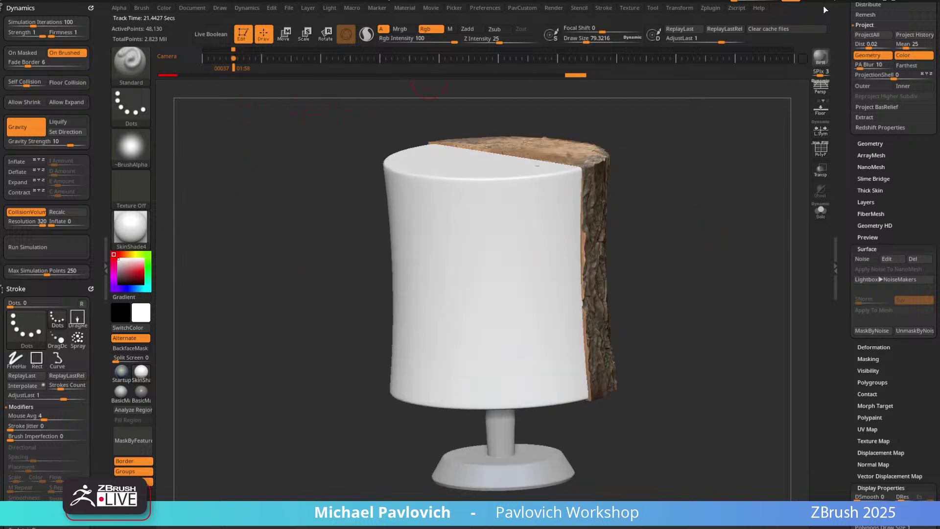
Delete the log folder together with all the subtools it contains.
drag(843, 12, 852, 232)
scroll(860, 234, up, 6)
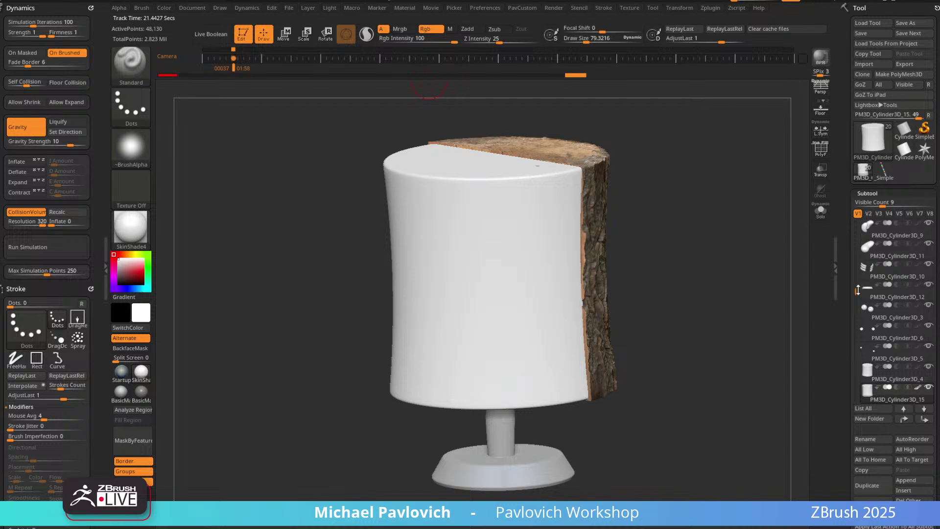
click(898, 261)
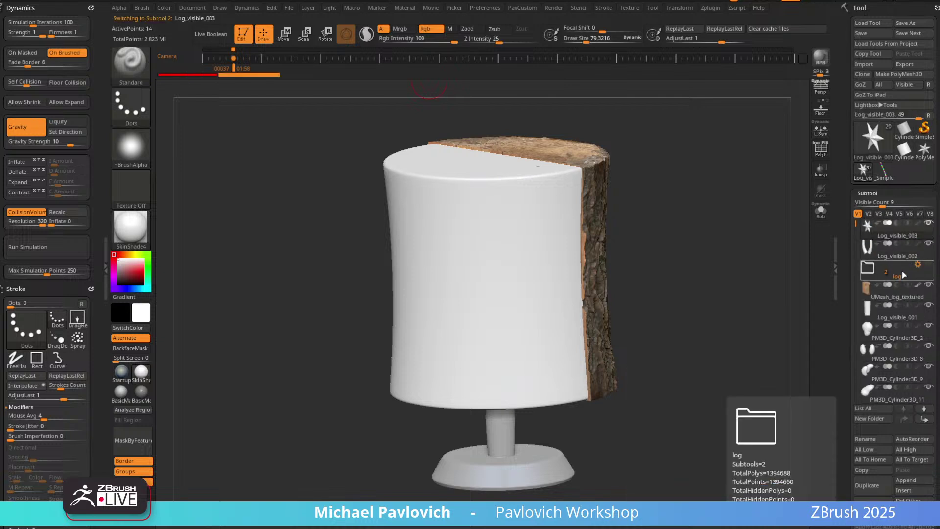
click(919, 265)
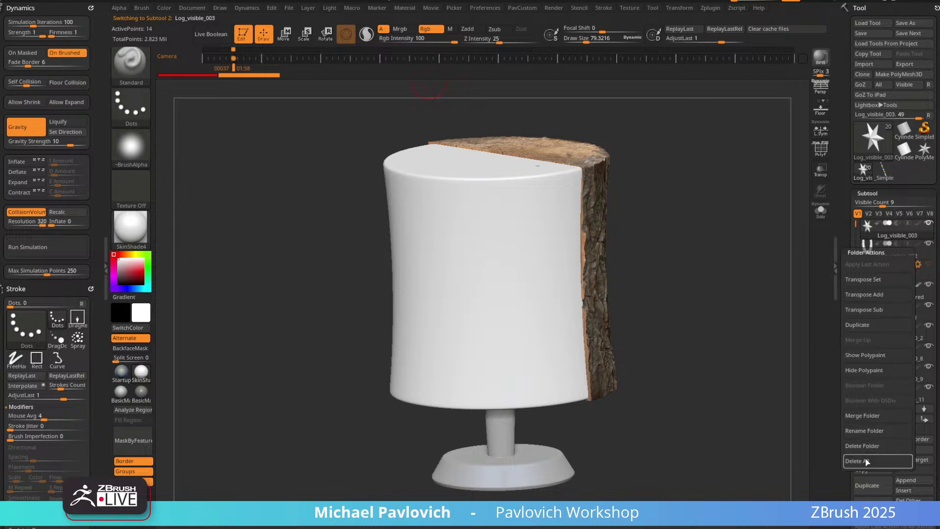
click(867, 463)
click(783, 488)
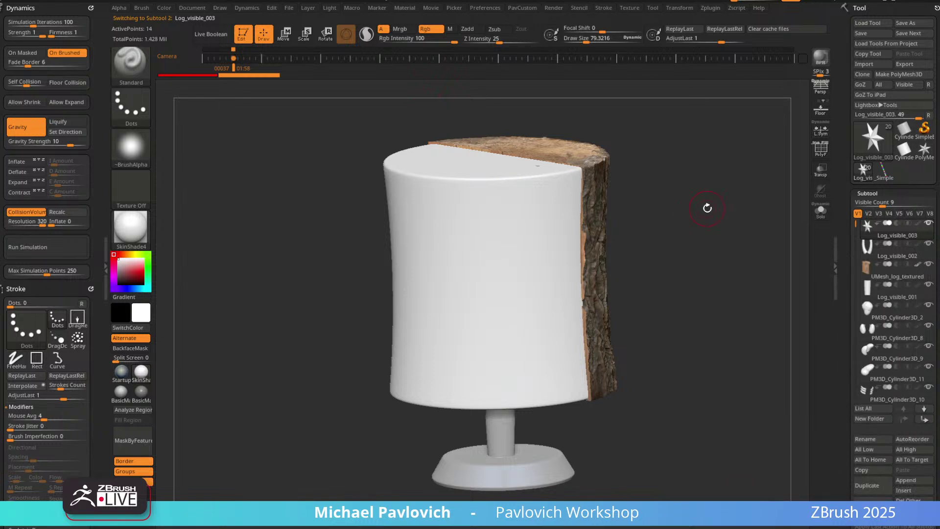
Save the tool as a new version named Log_visible_002 in the Log folder.
click(919, 26)
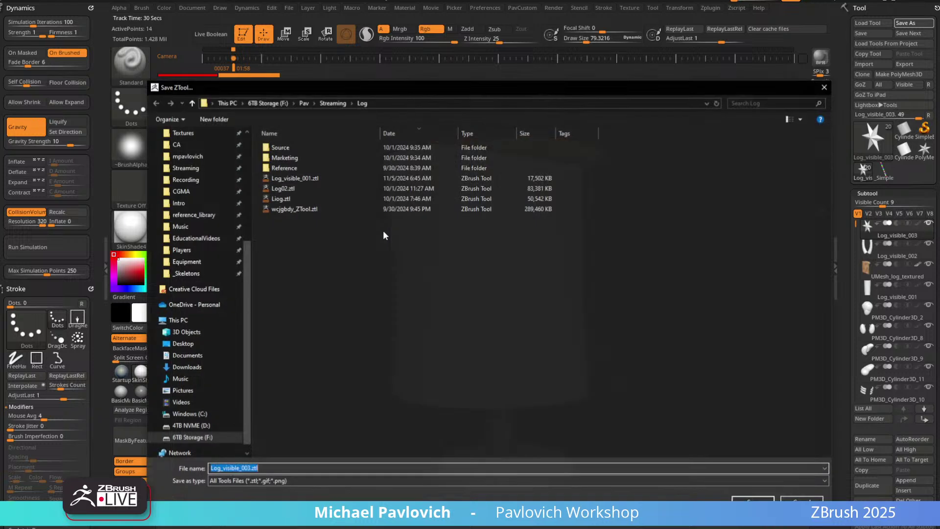
click(316, 178)
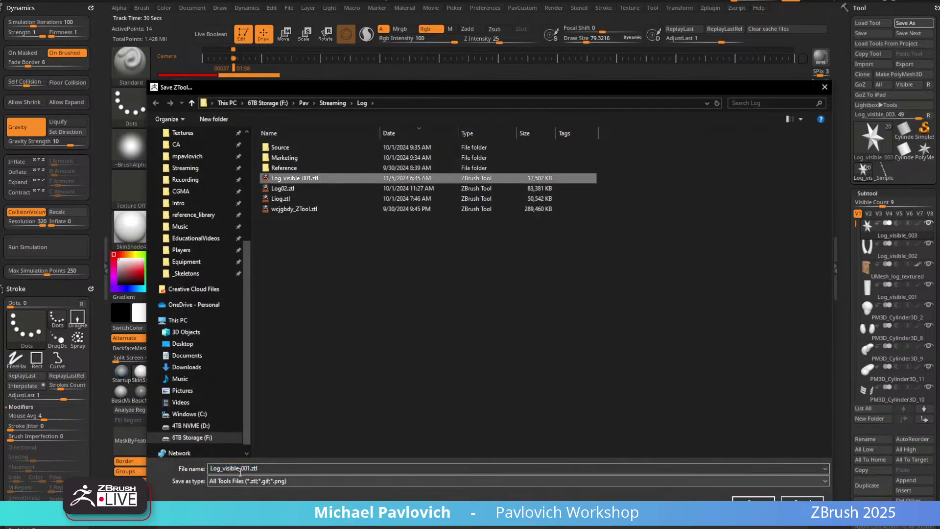
click(752, 499)
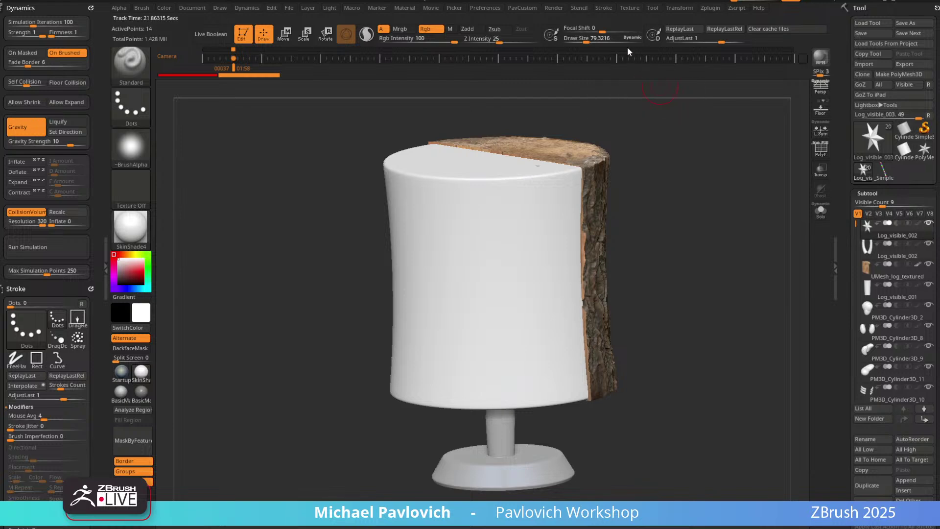
Dock the Render palette beside the canvas and expand its Redshift Renderer settings.
click(552, 9)
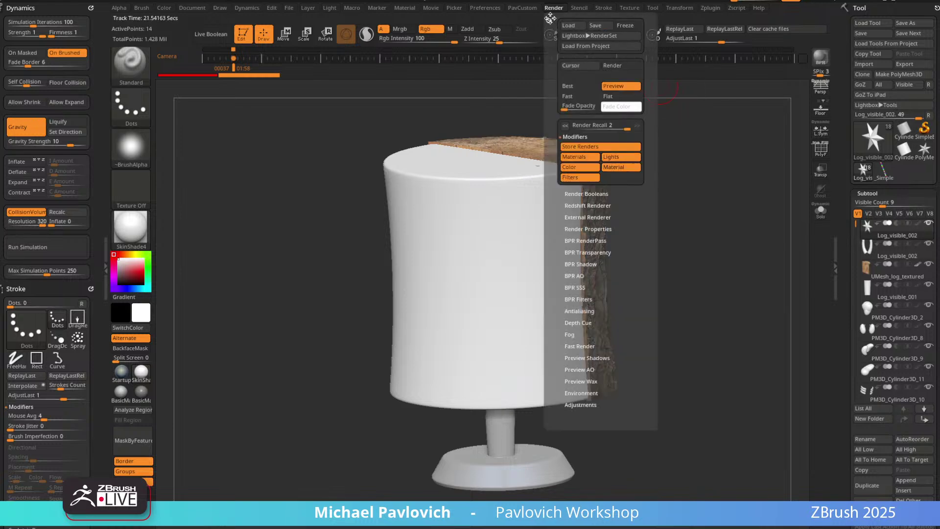
drag(550, 19, 52, 139)
key(shift)
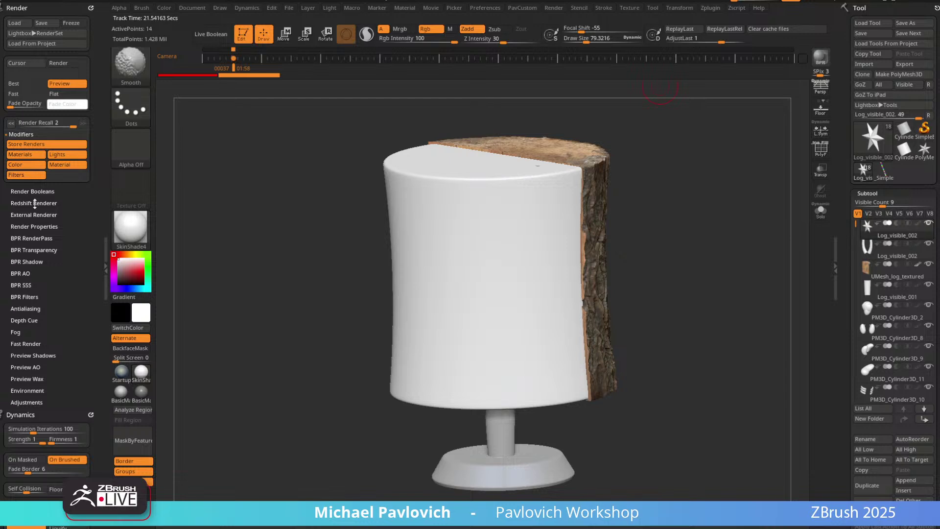
click(31, 203)
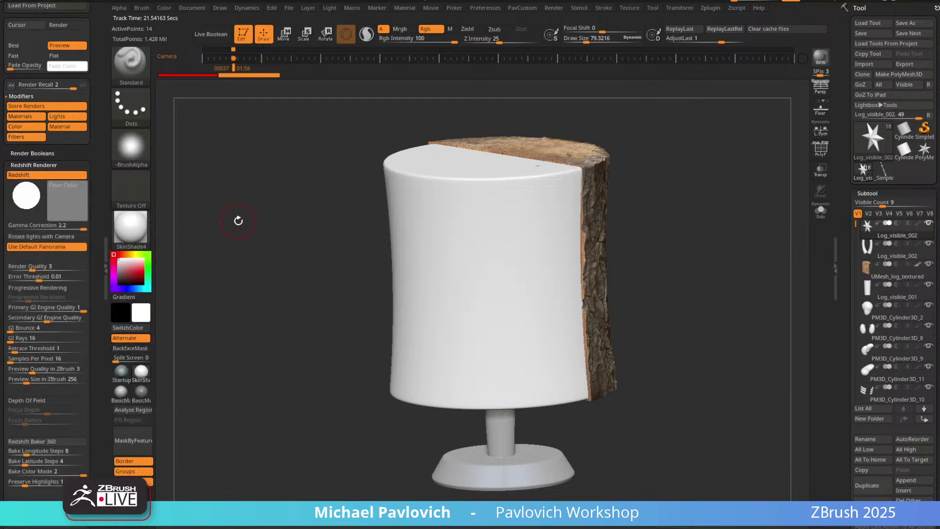
Choose the Redshift Glass material and make the outer shell cylinder PM3D_Cylinder3D_4 the active subtool.
click(143, 239)
click(343, 416)
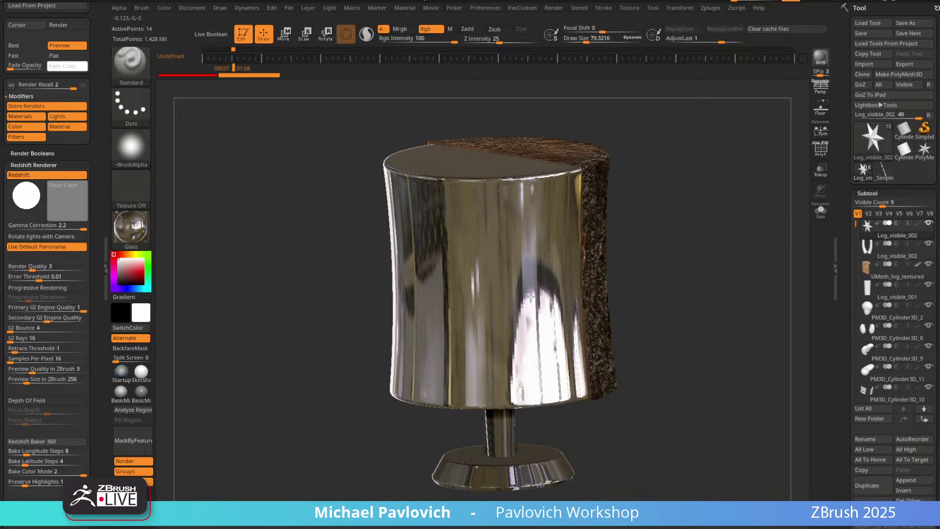
alt+click(535, 304)
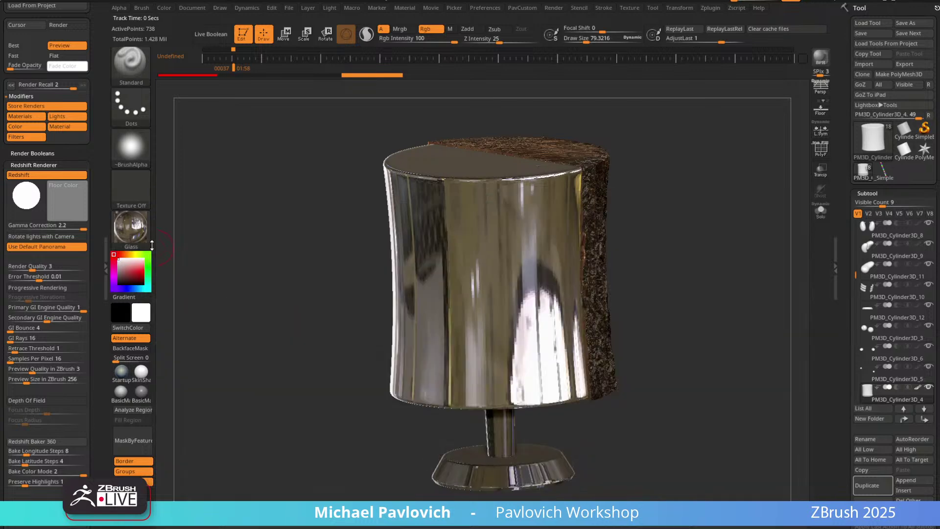
Switch the active material to SkinShade4 and render the model with Redshift.
click(131, 227)
click(225, 372)
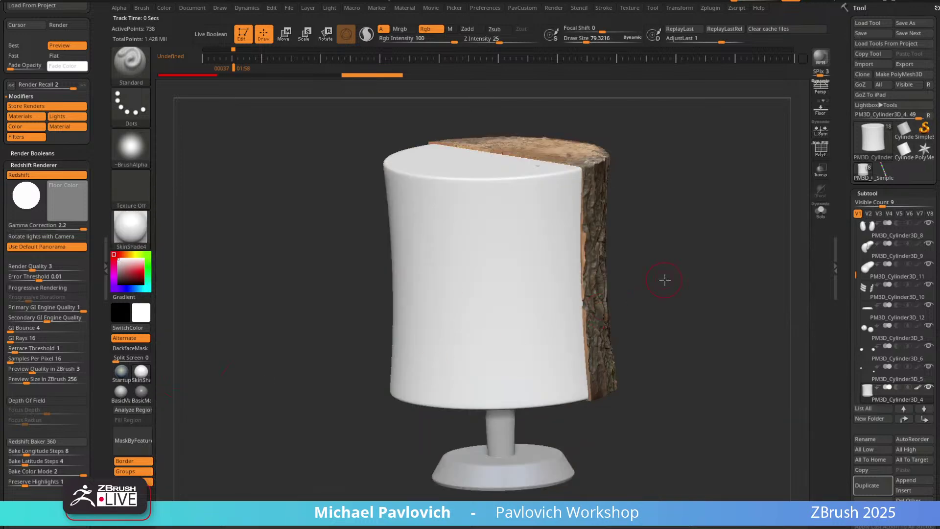
drag(665, 280, 678, 282)
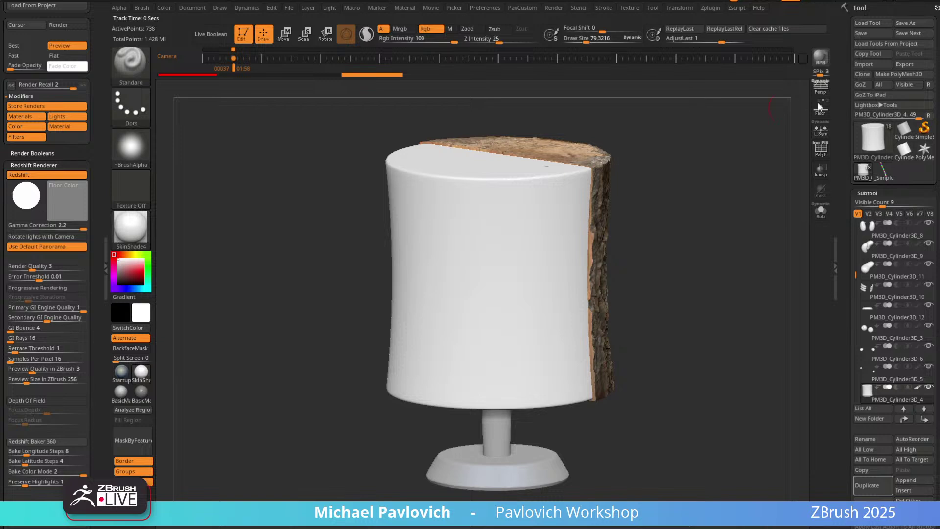
click(822, 59)
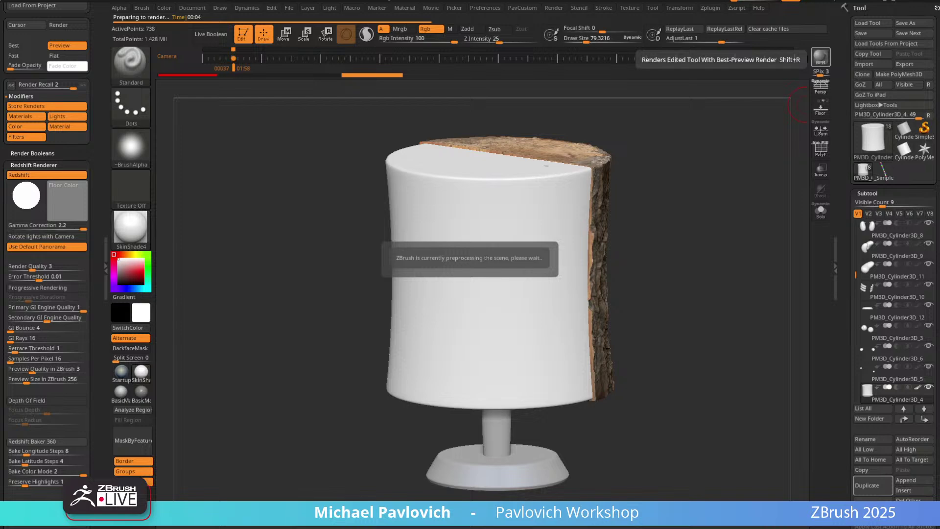
Switch to the web browser and look through the ZBrush What's New album in the ArtStation portfolio.
drag(470, 0, 500, 28)
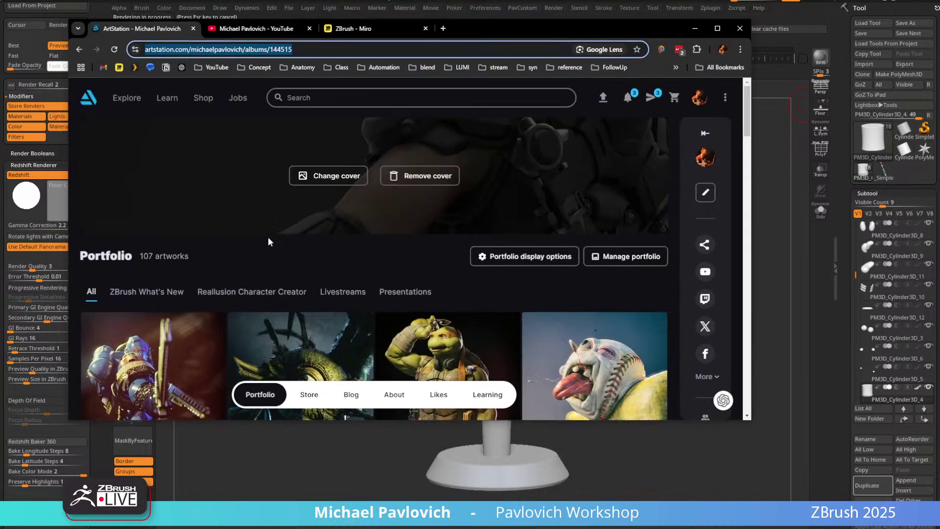
scroll(269, 294, down, 4)
scroll(274, 210, up, 5)
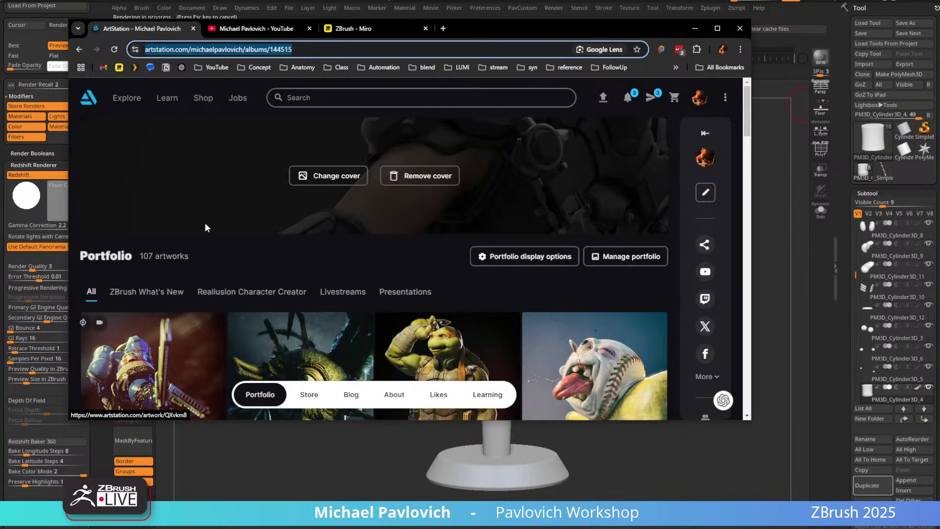
click(147, 291)
scroll(203, 318, down, 5)
scroll(203, 317, up, 3)
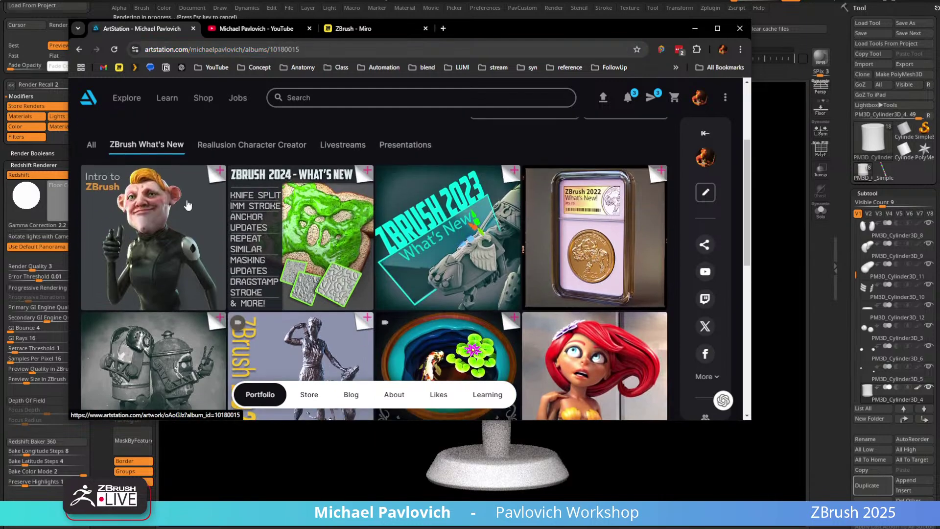
Look over the YouTube channel's home page and its playlists, and return to ZBrush.
click(269, 30)
scroll(343, 239, up, 4)
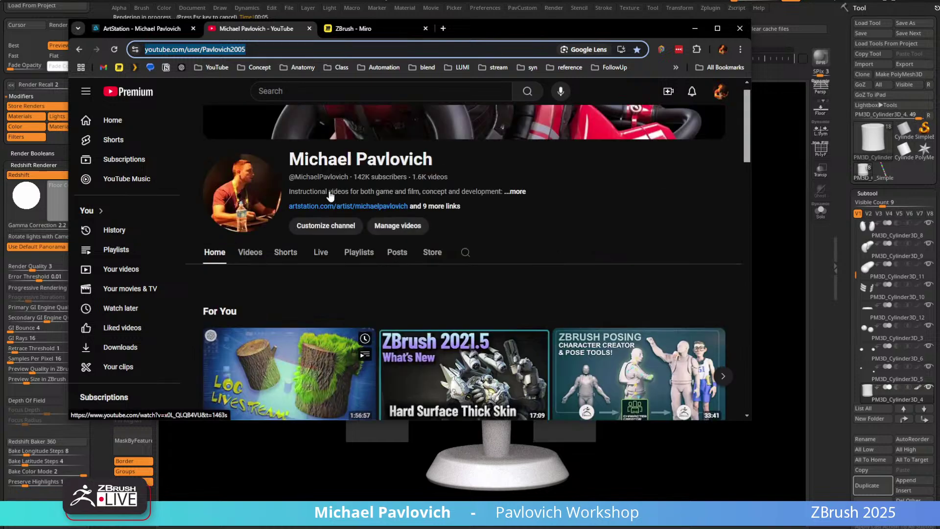
scroll(343, 238, down, 3)
click(359, 155)
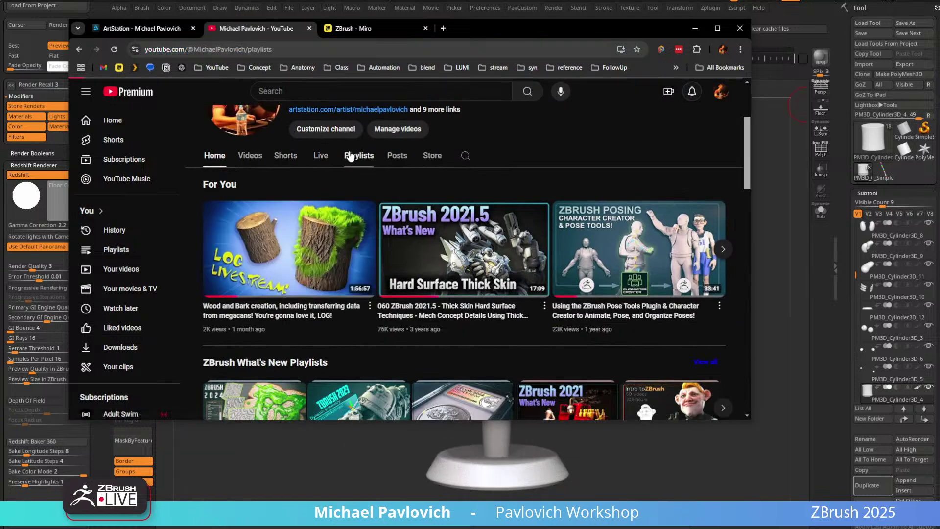
drag(521, 33, 521, 0)
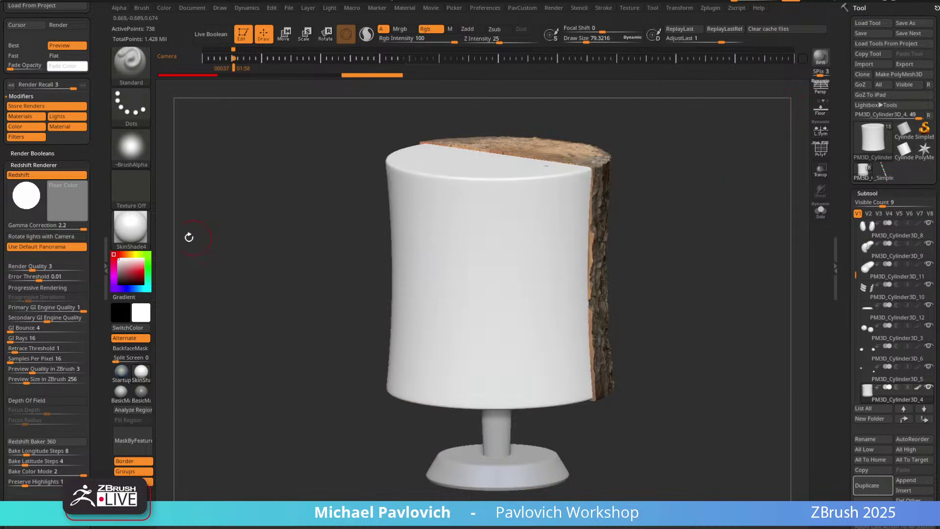
Fill the outer shell cylinder with the Redshift Glass material, applying material only without color.
click(131, 226)
click(349, 410)
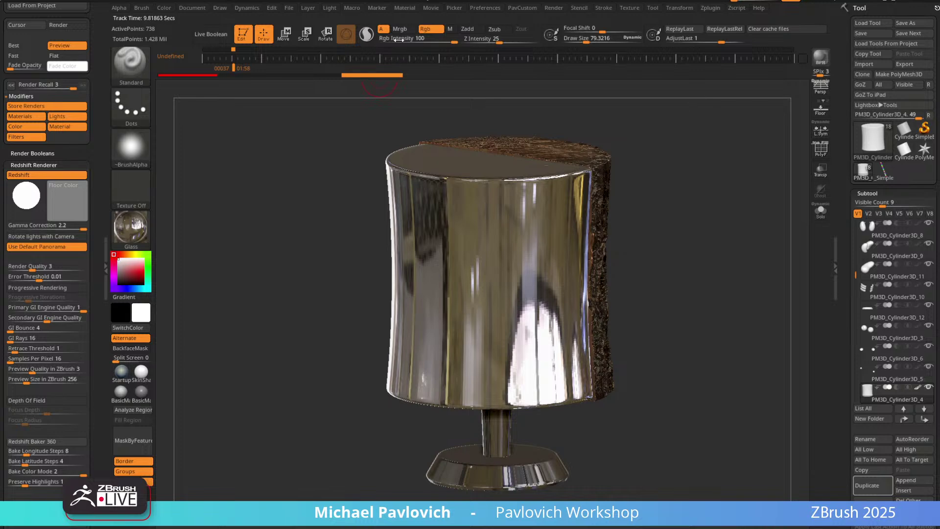
click(448, 30)
click(169, 10)
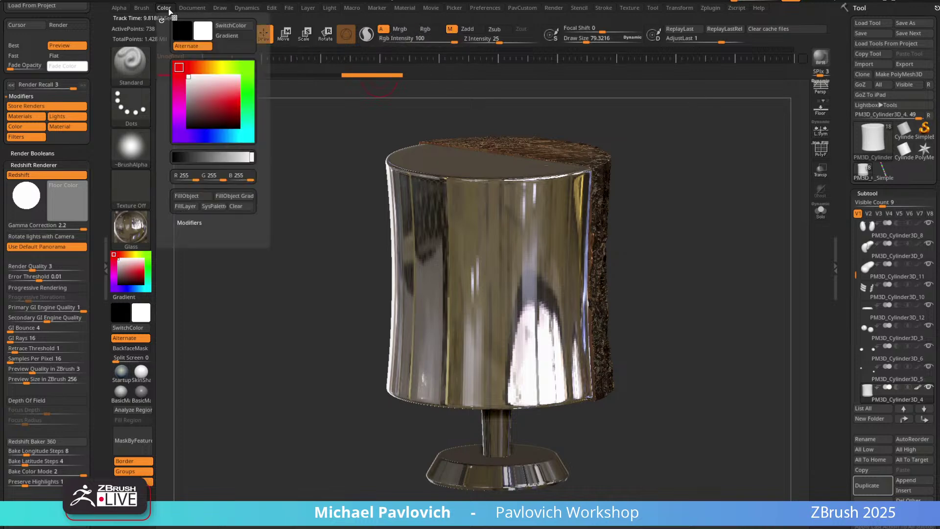
click(180, 196)
Set the active material to SkinShade4 for the unfilled subtools and render the model with the glass shell.
click(131, 226)
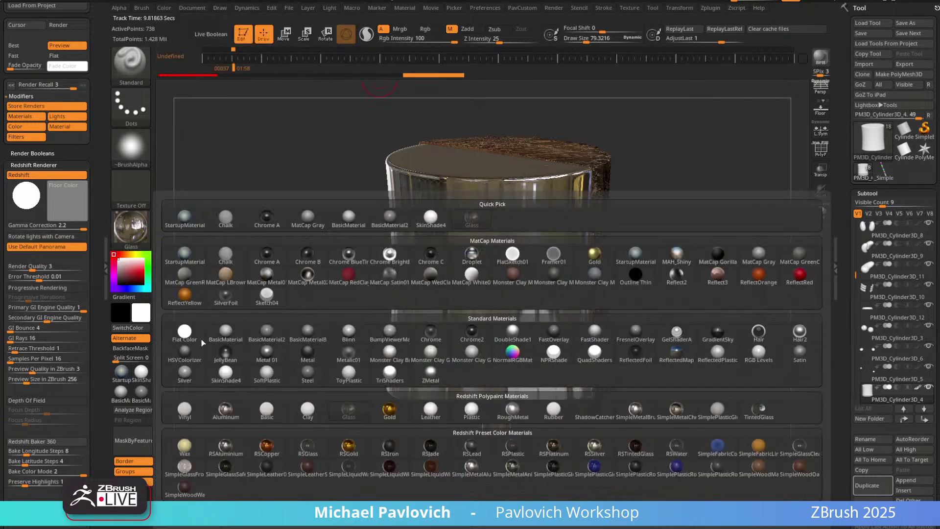
click(139, 376)
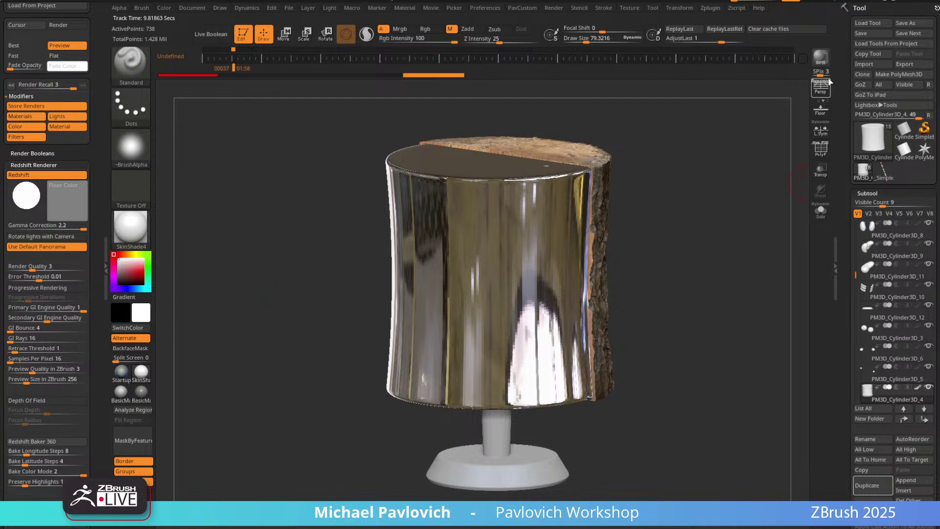
key(shift+r)
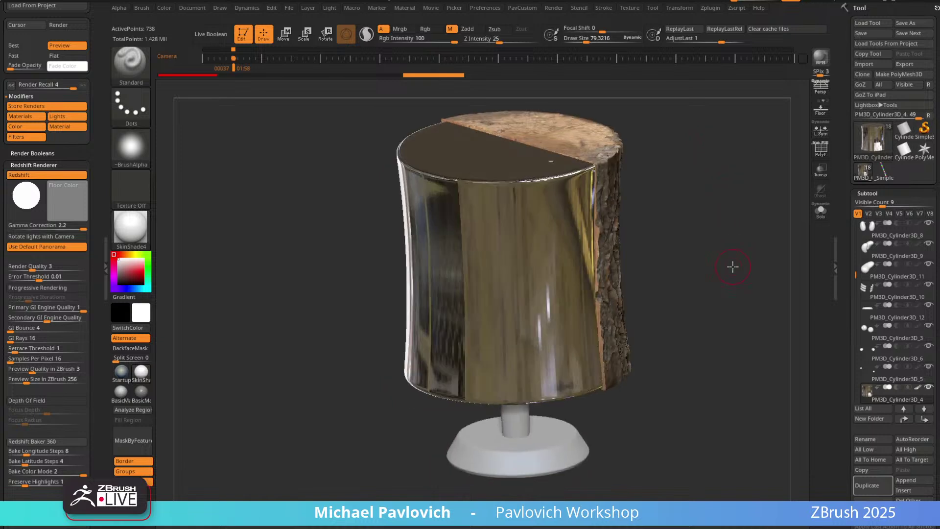
Hide the glass shell and delete the duplicate white shell subtool PM3D_Cylinder3D_15.
click(908, 381)
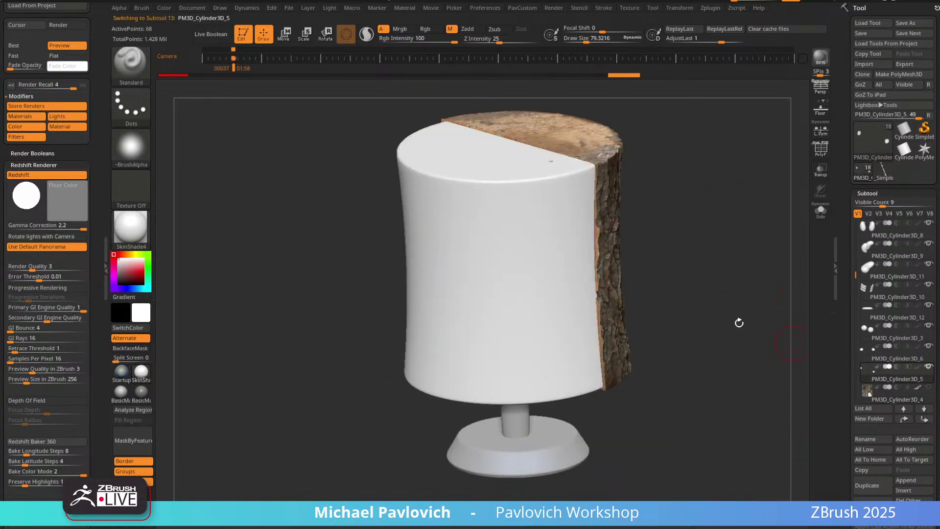
drag(690, 308, 814, 324)
drag(856, 277, 856, 300)
click(896, 357)
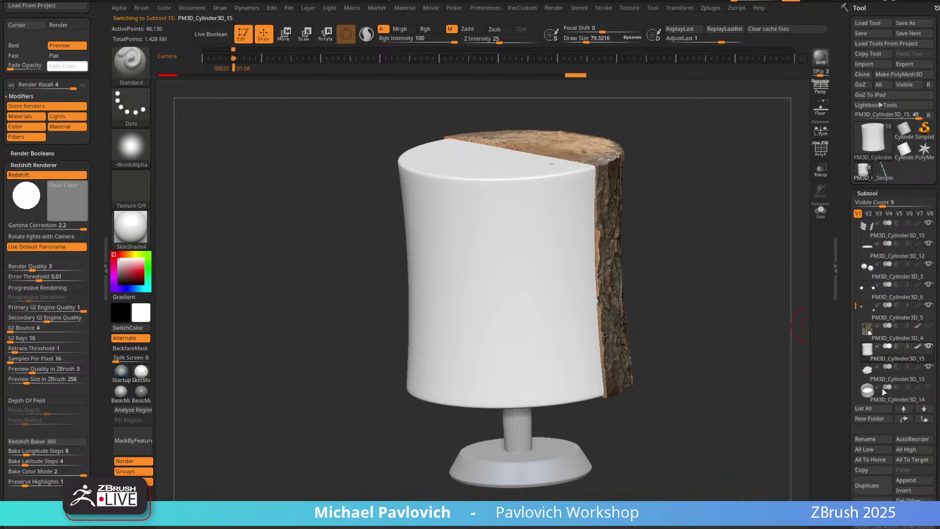
click(873, 499)
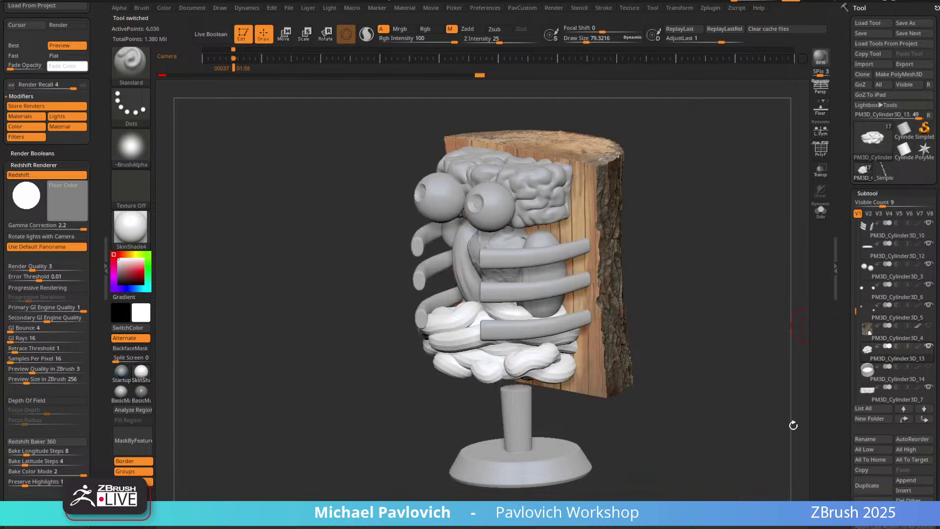
Show the glass shell PM3D_Cylinder3D_4 and delete the hidden subtool PM3D_Cylinder3D_14.
click(929, 327)
drag(748, 241, 805, 125)
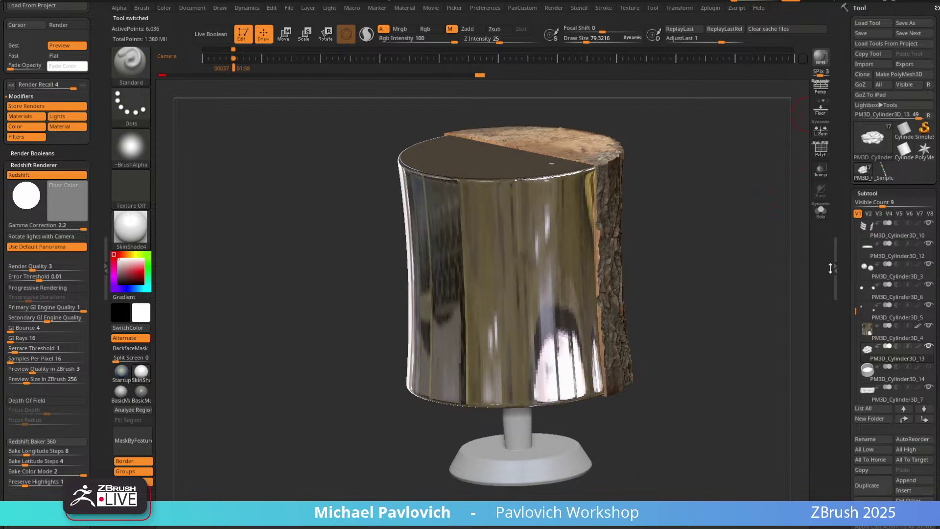
click(870, 373)
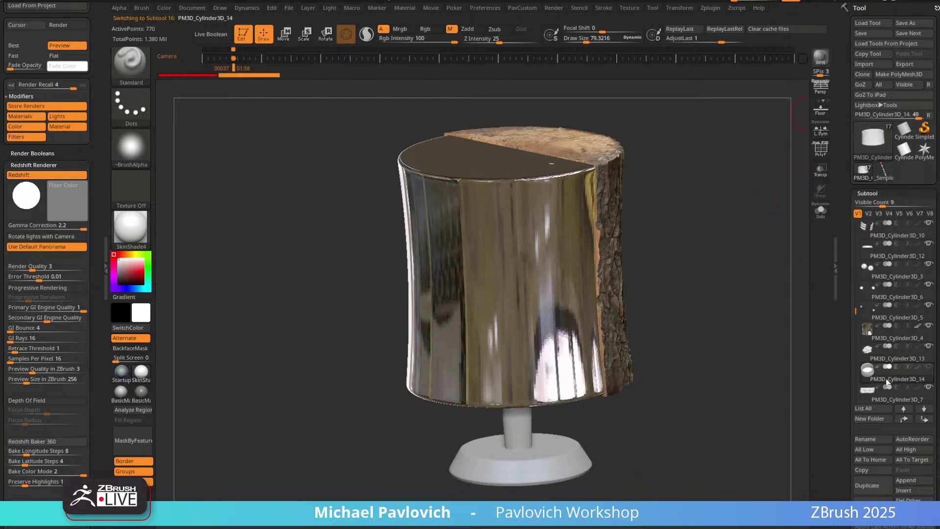
click(873, 500)
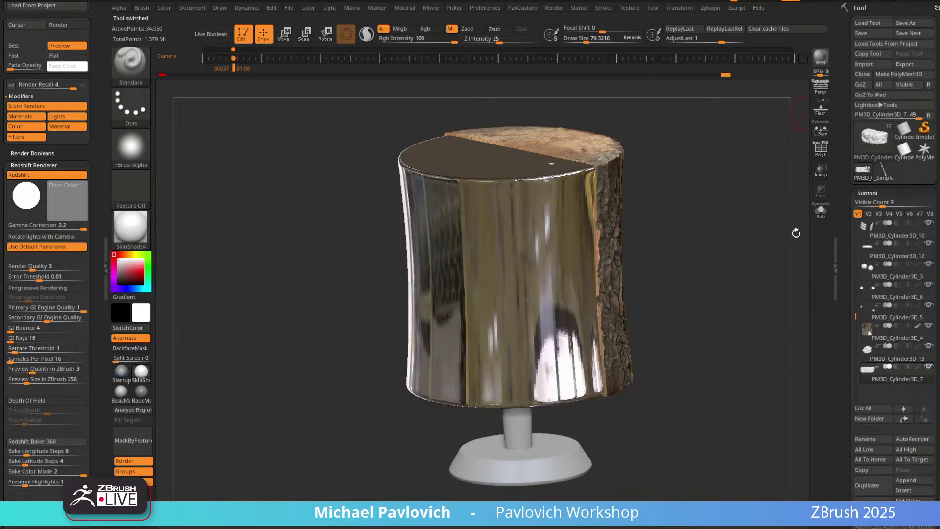
Render the model with Redshift and compare it with the reference image log_008.jpg.
click(822, 63)
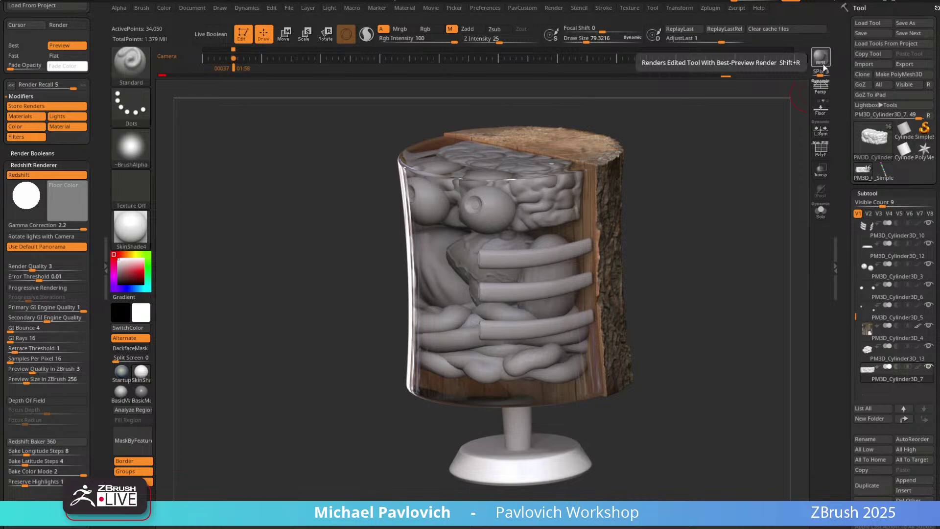
drag(939, 78, 434, 74)
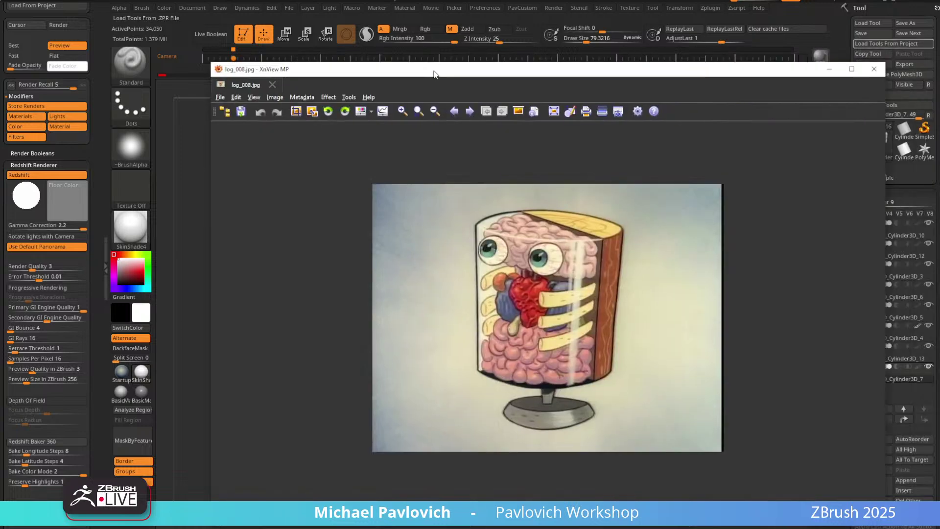
key(alt+Tab)
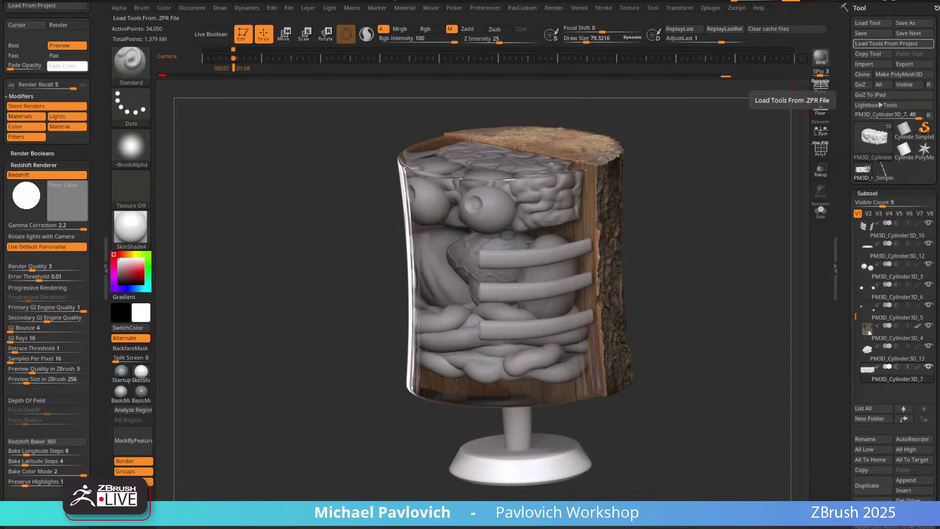
Hide the outer shell PM3D_Cylinder3D_4 and make the ribs subtool PM3D_Cylinder3D_10 active.
drag(706, 196, 774, 270)
click(877, 314)
click(929, 326)
mouse_move(747, 221)
mouse_down()
mouse_move(745, 189)
mouse_move(634, 280)
mouse_move(646, 279)
mouse_up()
key(s)
alt+click(608, 285)
key(2)
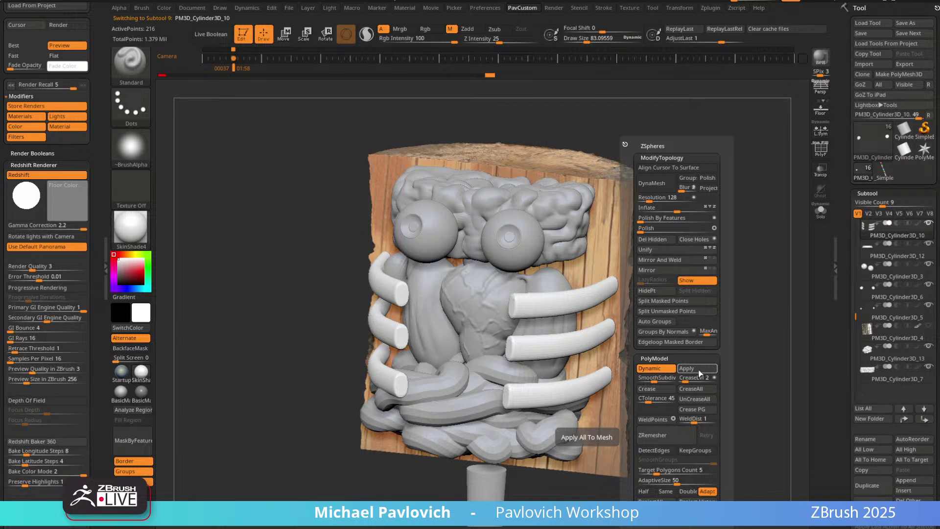
Use Clean Tool Utility to convert dynamic subdivision to regular subdivision levels on all subtools.
click(714, 10)
drag(703, 21, 44, 63)
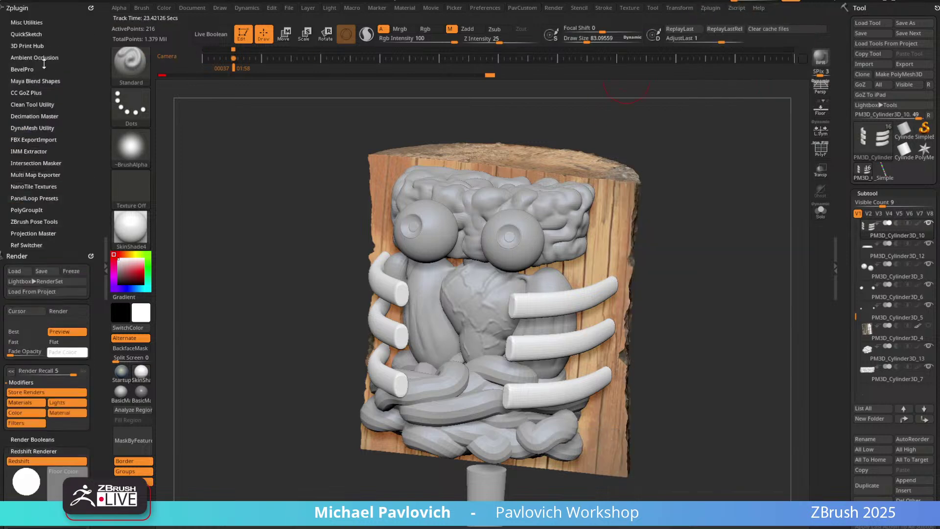
key(shift)
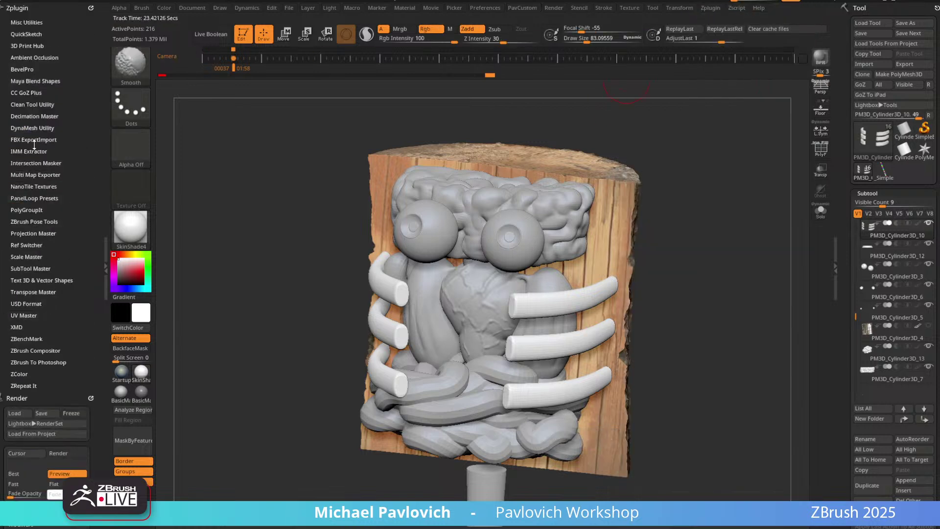
click(30, 105)
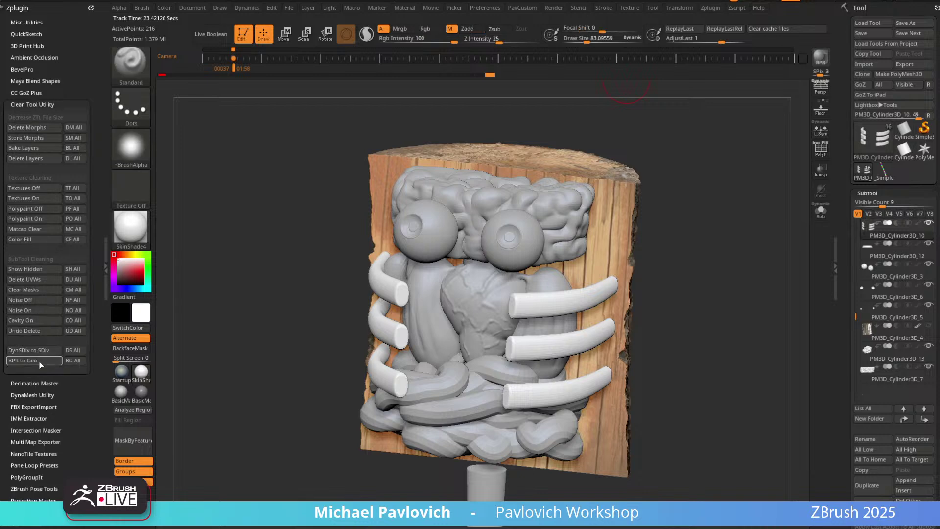
click(73, 350)
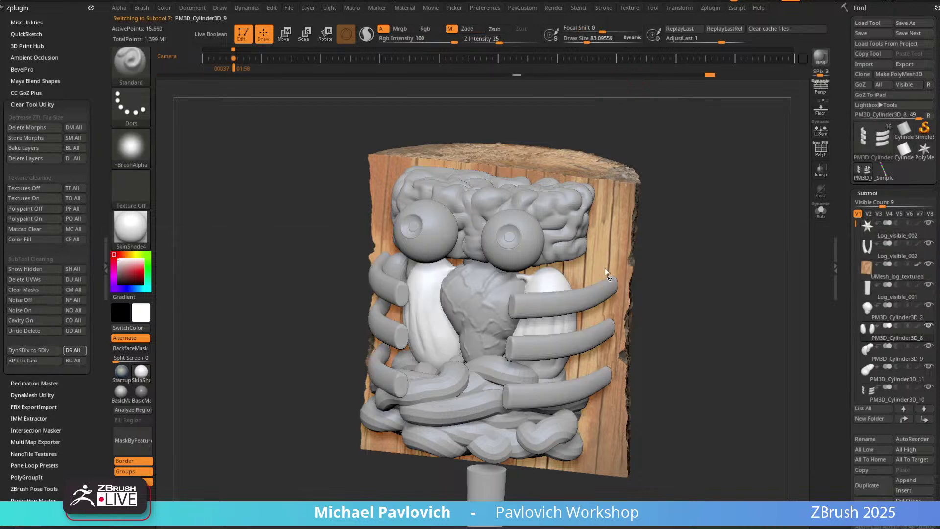
Make the intestines subtool PM3D_Cylinder3D_13 active and divide its mesh once.
drag(676, 260, 679, 243)
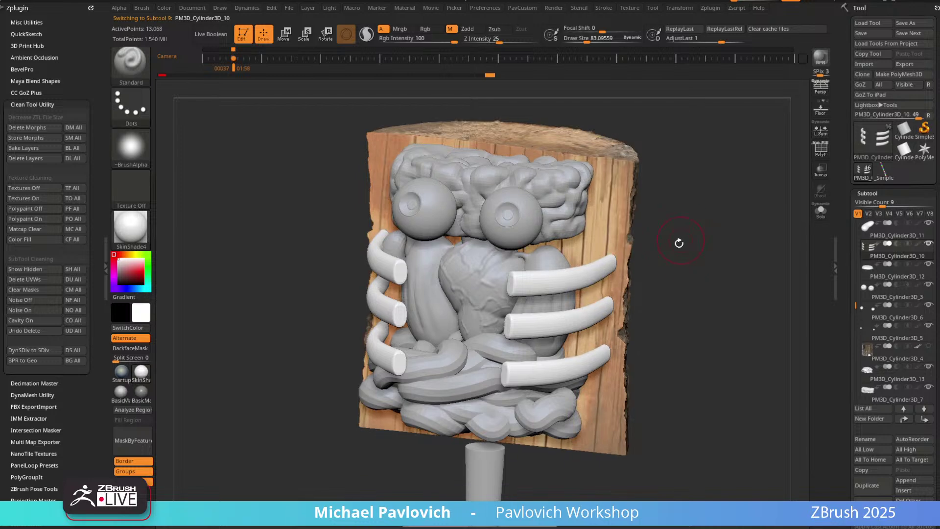
drag(705, 289, 656, 275)
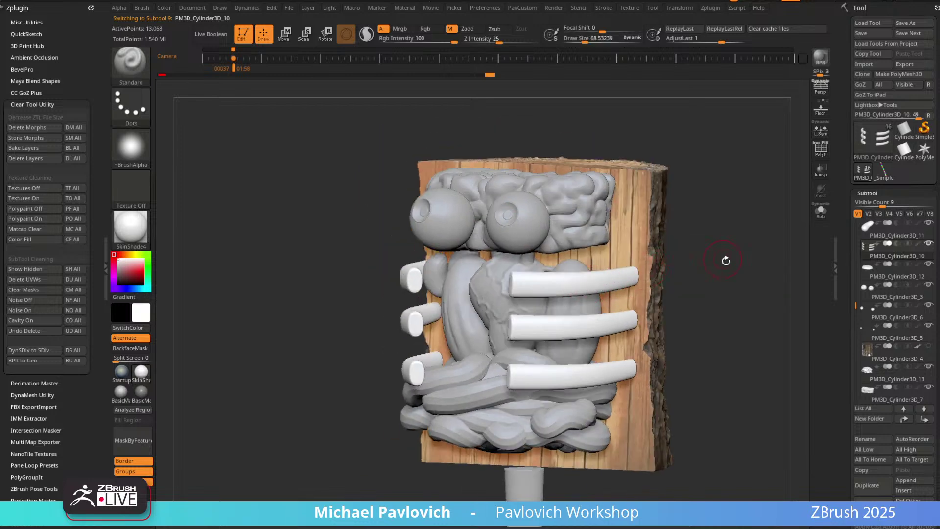
mouse_move(726, 261)
alt+mouse_down()
mouse_move(702, 269)
mouse_move(724, 258)
alt+mouse_up()
alt+click(533, 392)
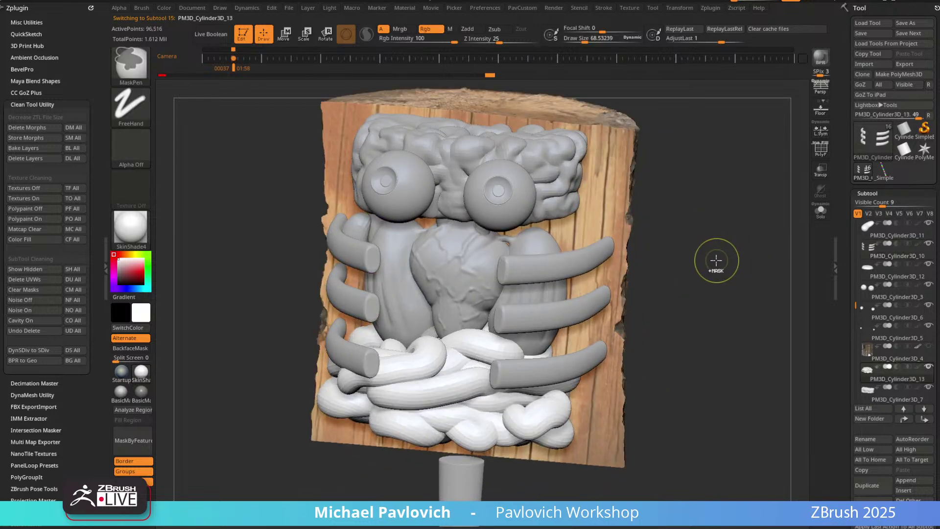
key(space)
drag(710, 210, 706, 210)
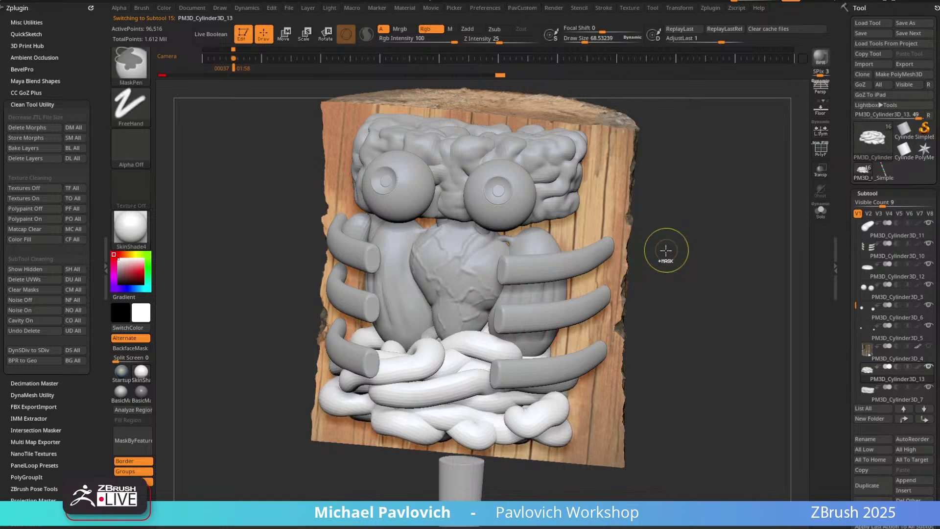
key(ctrl+d)
Choose the Move brush with an enlarged draw size and open its Auto Masking settings.
alt+drag(680, 278, 698, 232)
key(s)
drag(493, 390, 509, 390)
key(b)
key(m)
key(v)
drag(685, 324, 705, 284)
scroll(74, 368, down, 5)
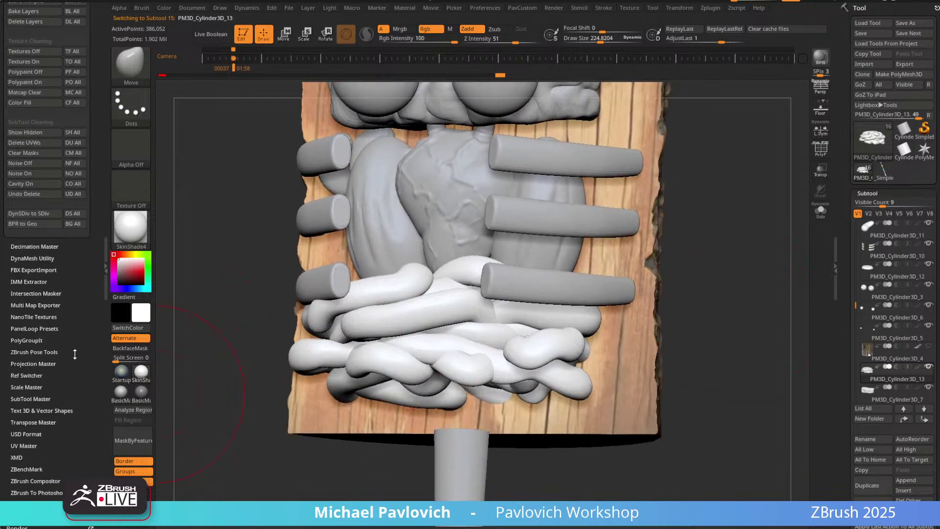
scroll(72, 341, down, 10)
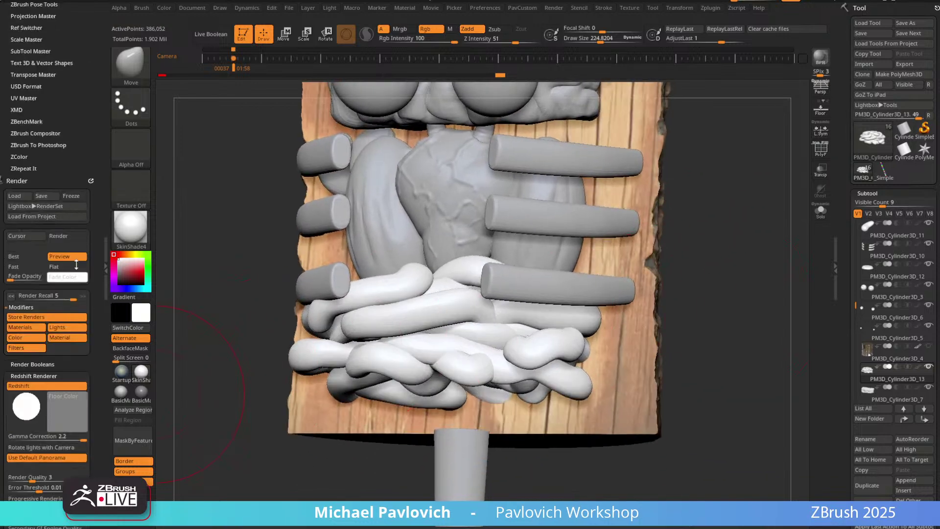
scroll(80, 231, down, 3)
click(92, 218)
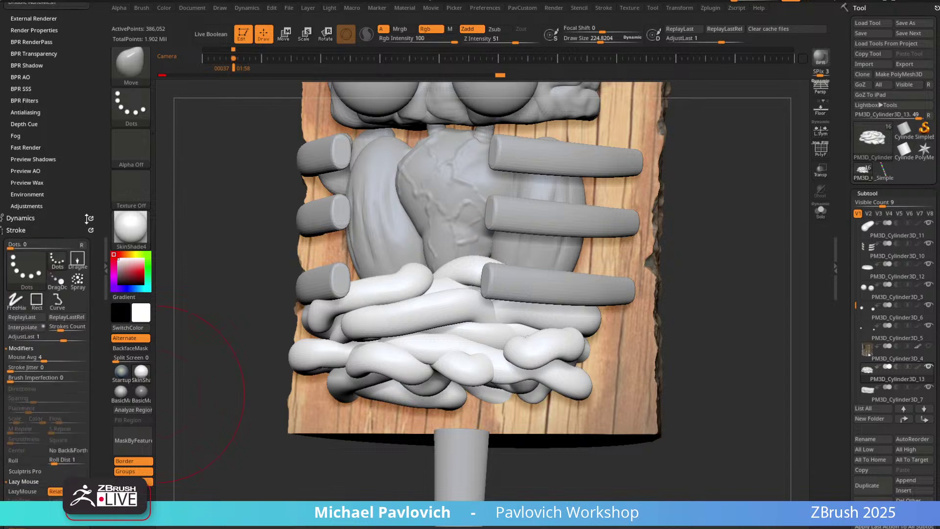
click(91, 218)
scroll(85, 229, down, 8)
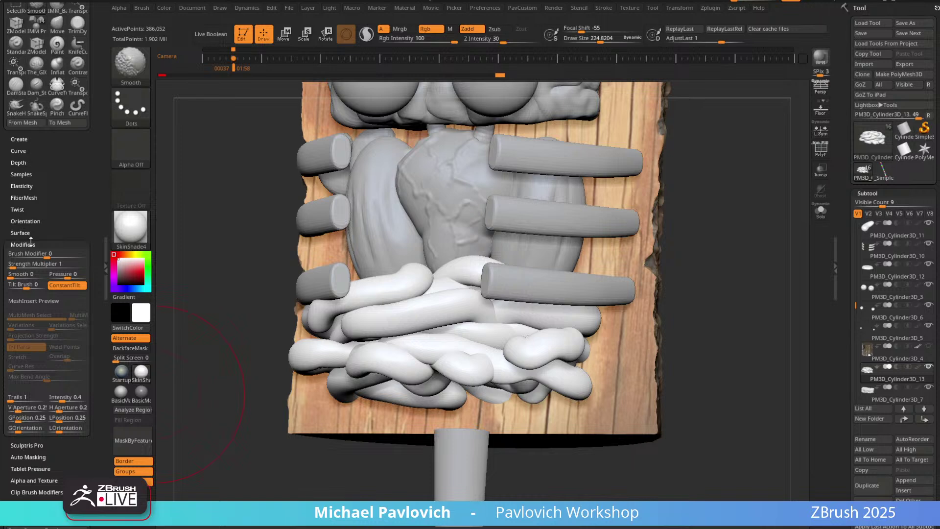
click(23, 245)
click(28, 268)
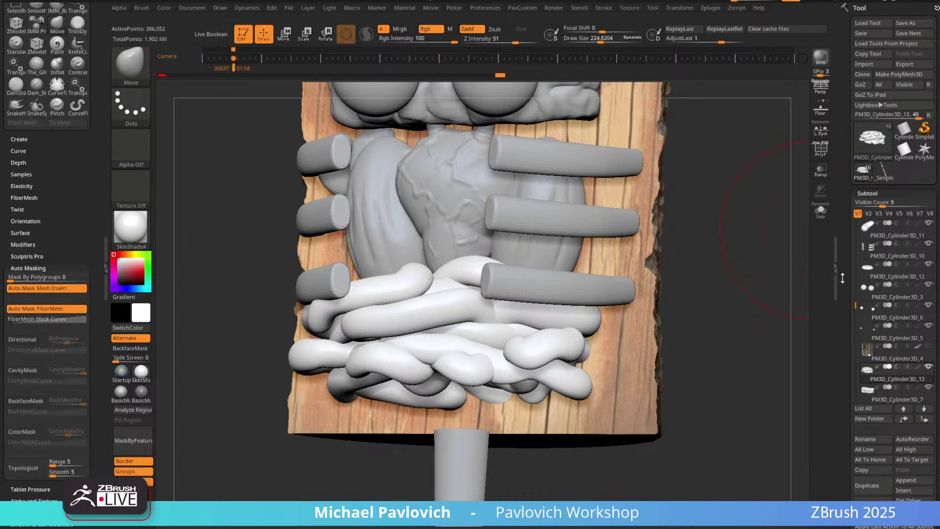
Set the intestines' subdivision level to 2.
scroll(860, 371, down, 9)
click(870, 362)
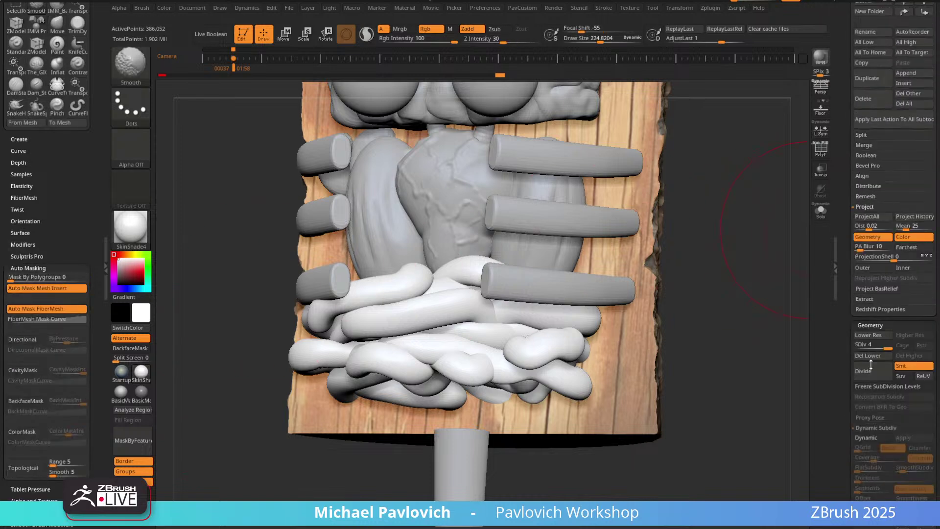
drag(878, 185, 866, 186)
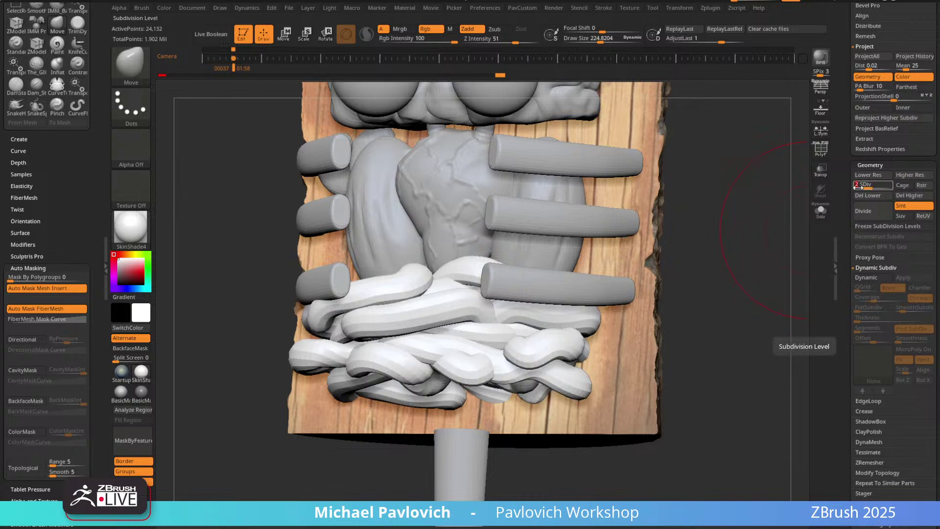
Enable topological auto masking with a range of 2 for moving individual intestine loops.
click(23, 468)
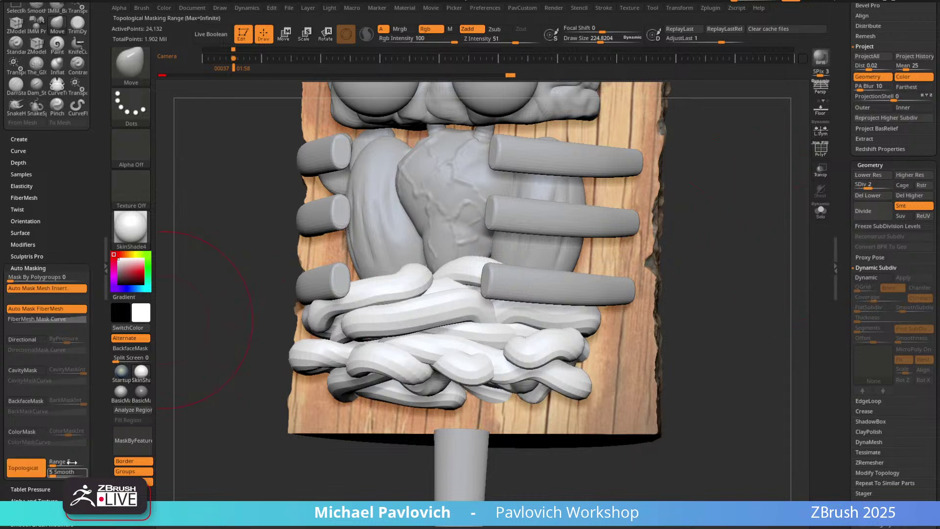
drag(55, 461, 66, 461)
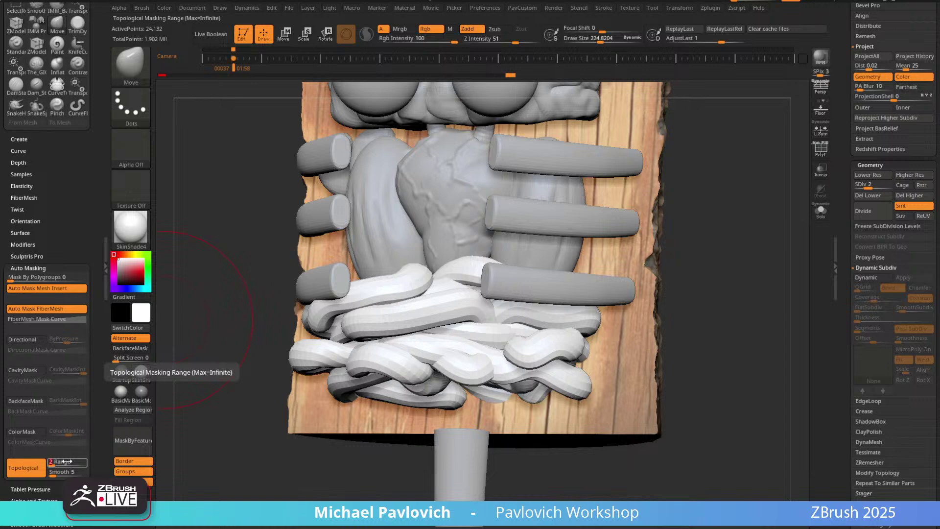
key(Return)
drag(704, 201, 688, 124)
key(b)
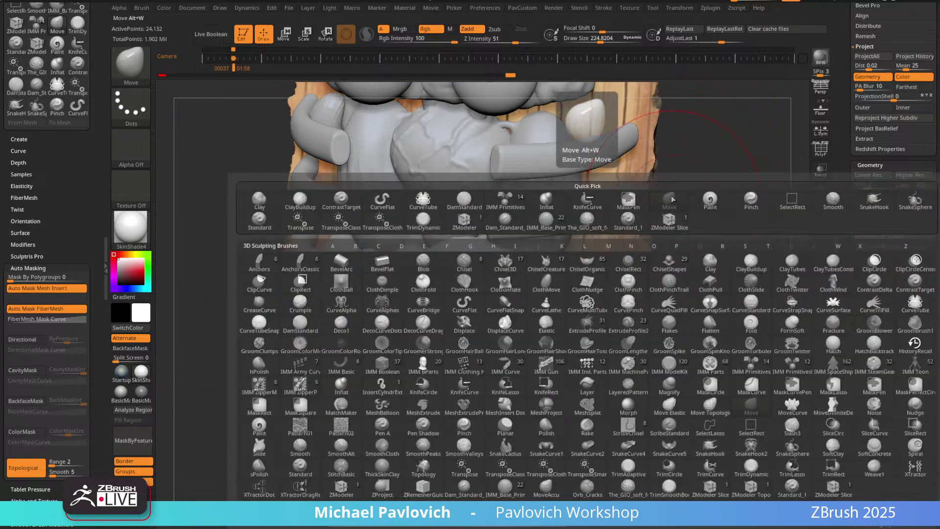
key(m)
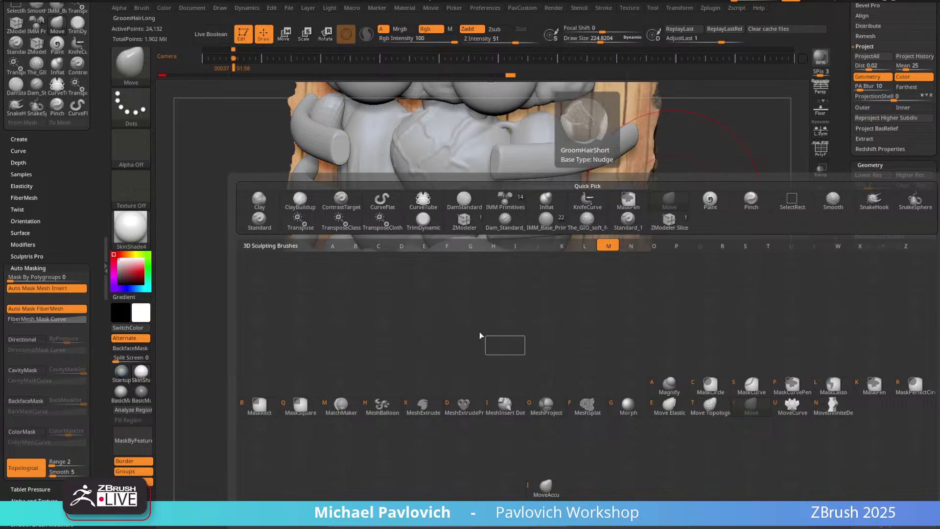
key(t)
Reshape the intestine loops protruding at the lower front with broad topology-masked Move strokes.
key(s)
mouse_move(466, 377)
mouse_down()
mouse_move(477, 378)
mouse_move(456, 386)
mouse_up()
right_drag(534, 392, 459, 392)
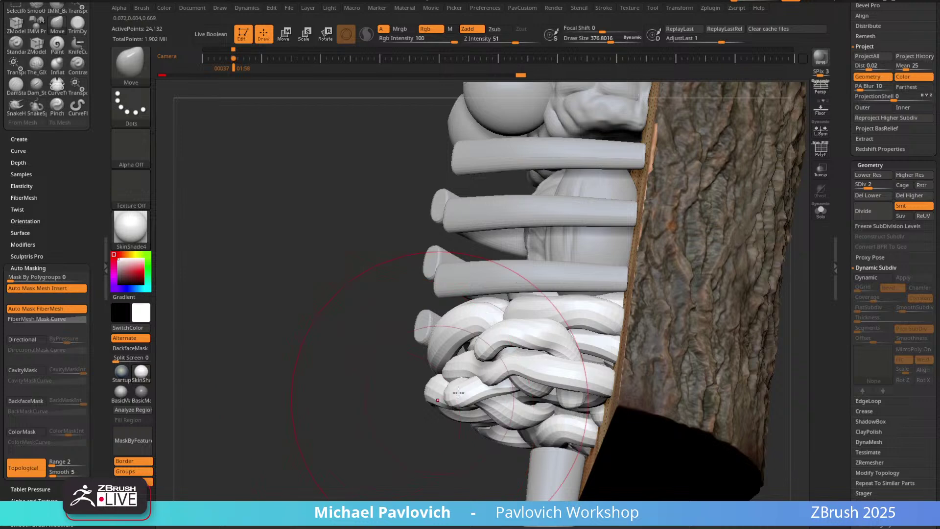
drag(461, 392, 477, 400)
right_drag(422, 428, 522, 377)
key(s)
drag(524, 377, 518, 377)
drag(520, 366, 523, 354)
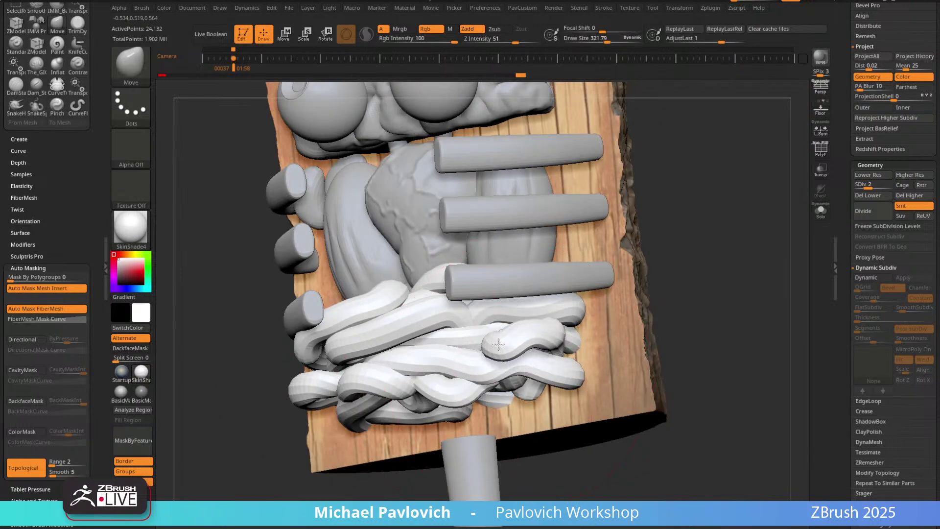
Adjust the curled intestine loop below the lowest long rib and the coil above the stand.
right_drag(680, 248, 585, 279)
drag(560, 341, 573, 346)
right_drag(681, 257, 814, 207)
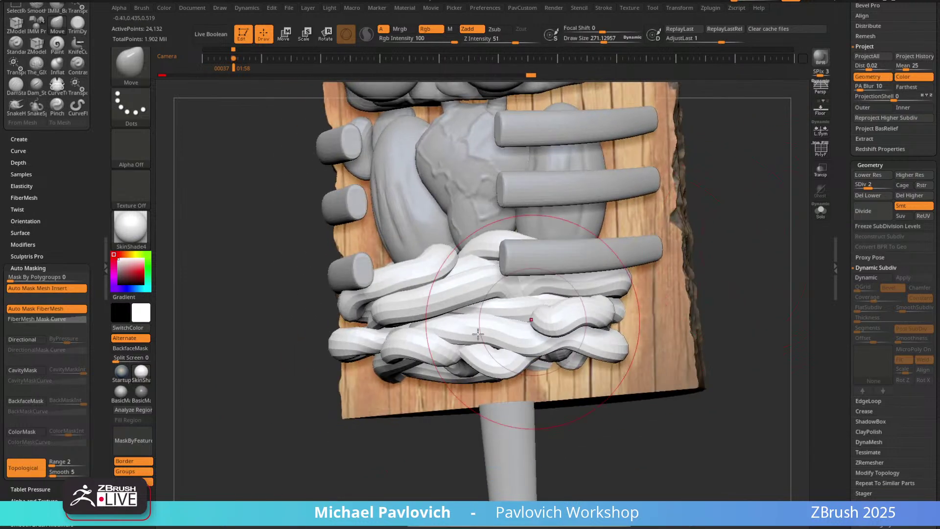
drag(431, 350, 475, 365)
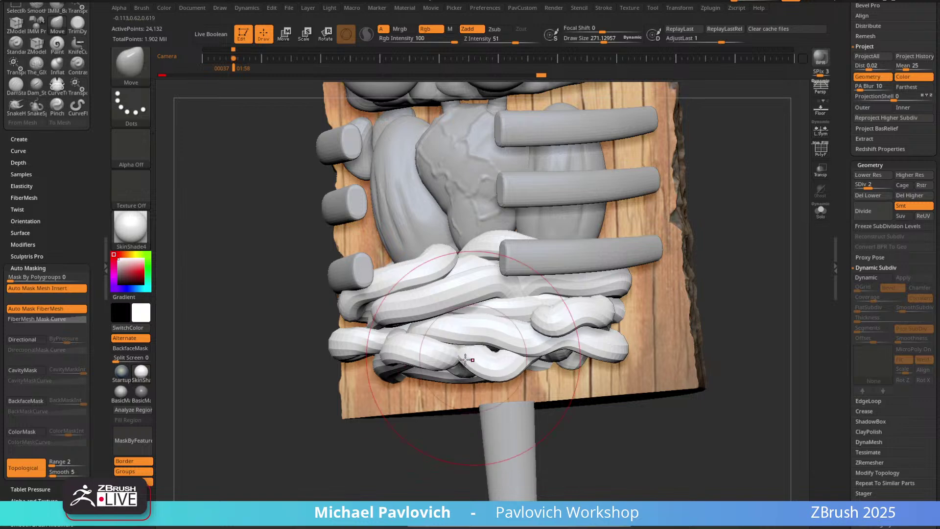
right_drag(725, 245, 653, 293)
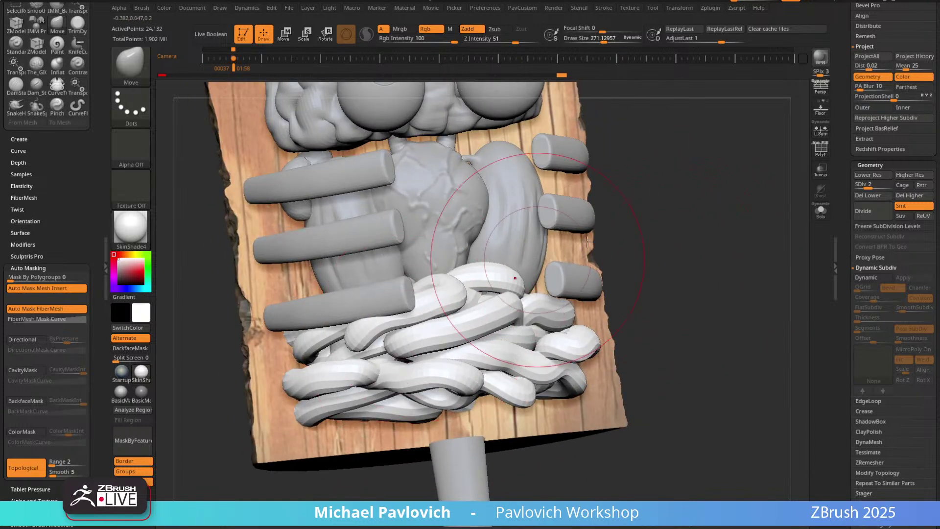
Reposition the uppermost intestine loops beneath the heart and around the lowest ribs.
right_drag(686, 196, 632, 200)
right_drag(720, 197, 625, 211)
drag(477, 279, 479, 267)
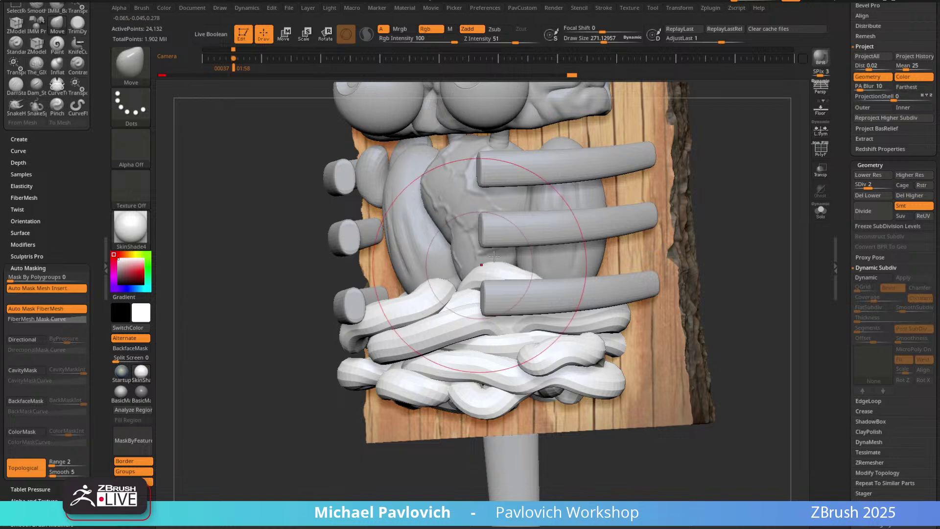
right_drag(304, 245, 431, 272)
right_drag(661, 224, 600, 210)
drag(529, 272, 525, 287)
right_drag(684, 216, 739, 215)
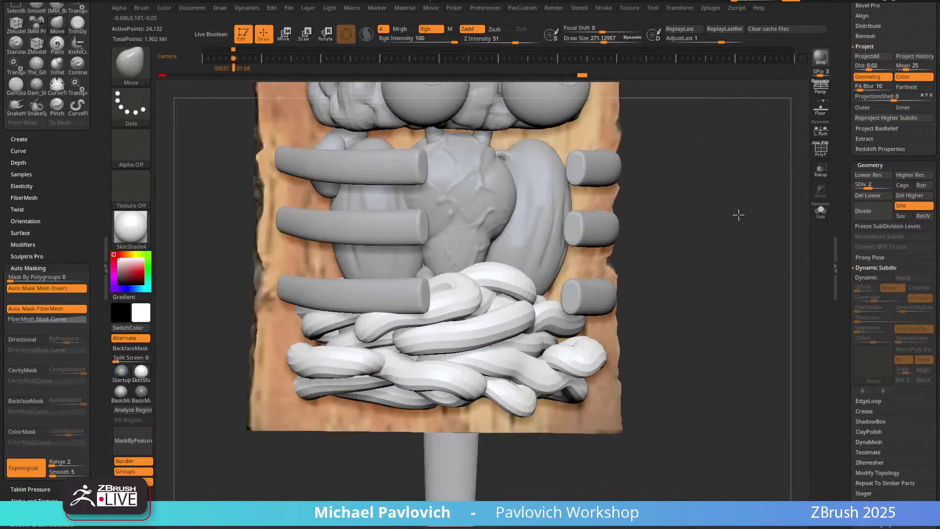
right_drag(674, 233, 742, 213)
drag(434, 305, 442, 296)
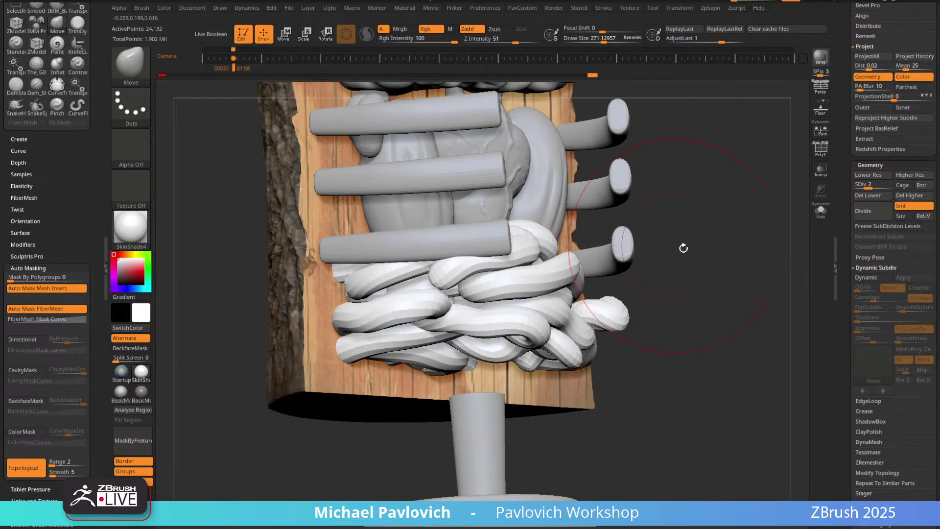
Rework the intestine loops on the underside and outer side with a larger Move brush.
right_drag(683, 248, 455, 331)
mouse_move(380, 382)
right_down()
mouse_move(430, 364)
mouse_move(452, 368)
right_up()
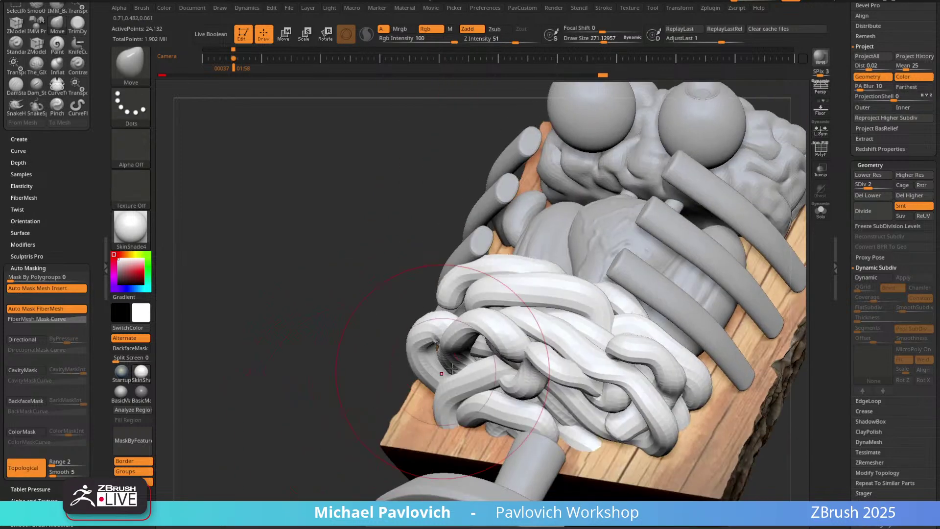
right_drag(349, 365, 489, 304)
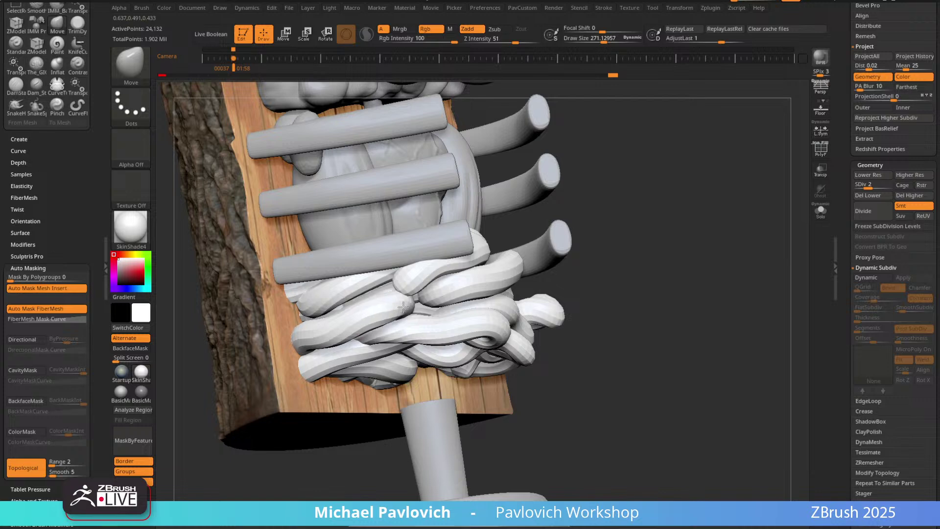
mouse_move(633, 230)
right_down()
mouse_move(248, 441)
mouse_move(549, 235)
mouse_move(464, 290)
right_up()
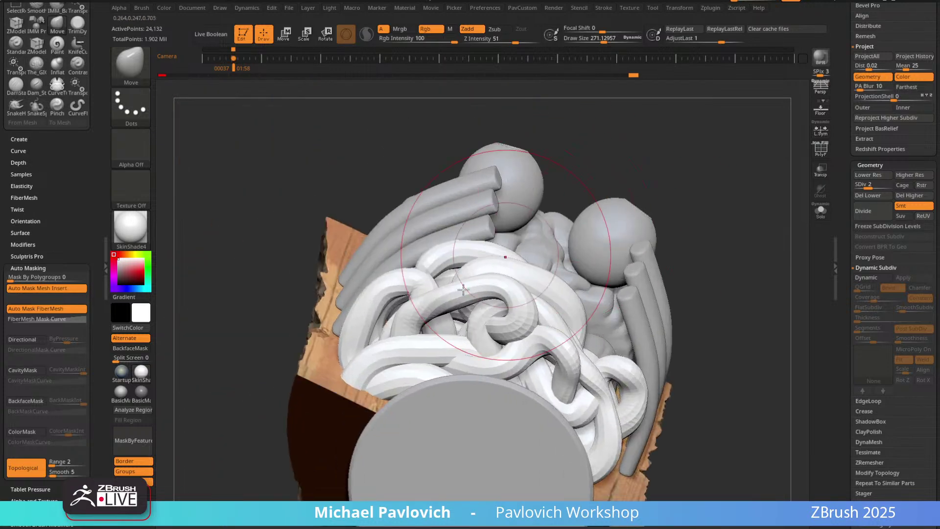
key(s)
drag(417, 316, 407, 316)
mouse_move(671, 109)
right_down()
mouse_move(678, 141)
mouse_move(539, 167)
right_up()
key(s)
drag(395, 317, 406, 317)
drag(351, 356, 373, 368)
right_drag(588, 166, 567, 258)
drag(373, 372, 387, 343)
right_drag(664, 214, 588, 223)
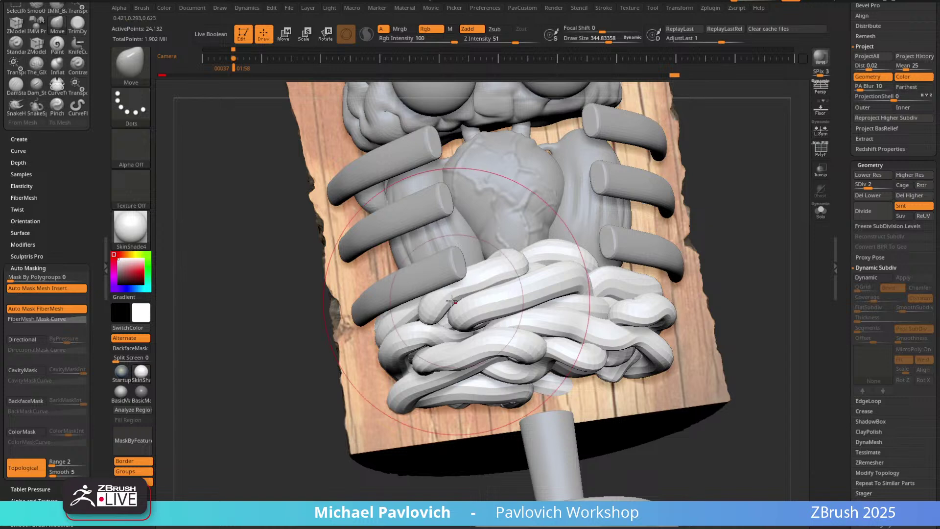
Center the transform gizmo on the intestines and shift them slightly lower in a side view.
mouse_move(439, 300)
right_down()
mouse_move(479, 313)
mouse_move(742, 237)
mouse_move(465, 322)
right_up()
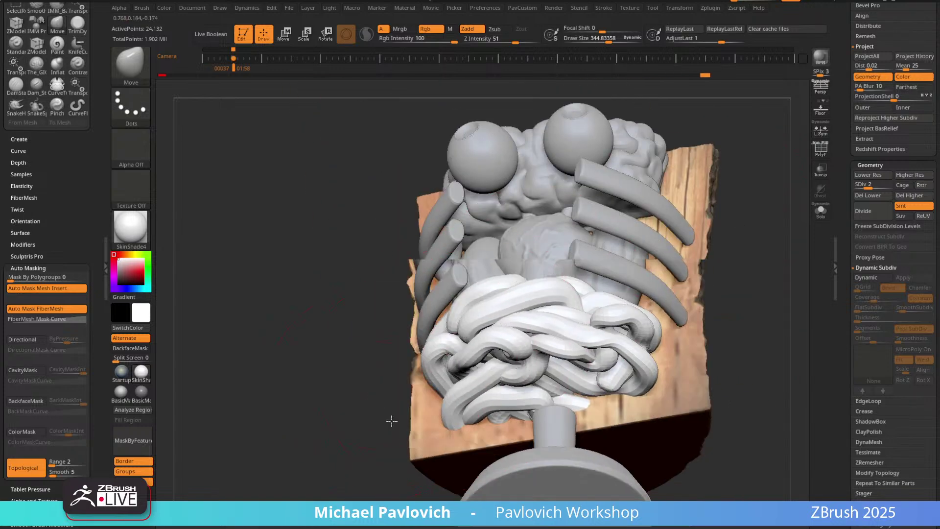
right_drag(390, 420, 491, 374)
mouse_move(601, 333)
right_down()
mouse_move(649, 252)
mouse_move(724, 231)
mouse_move(743, 241)
mouse_move(674, 203)
mouse_move(580, 290)
right_up()
key(w)
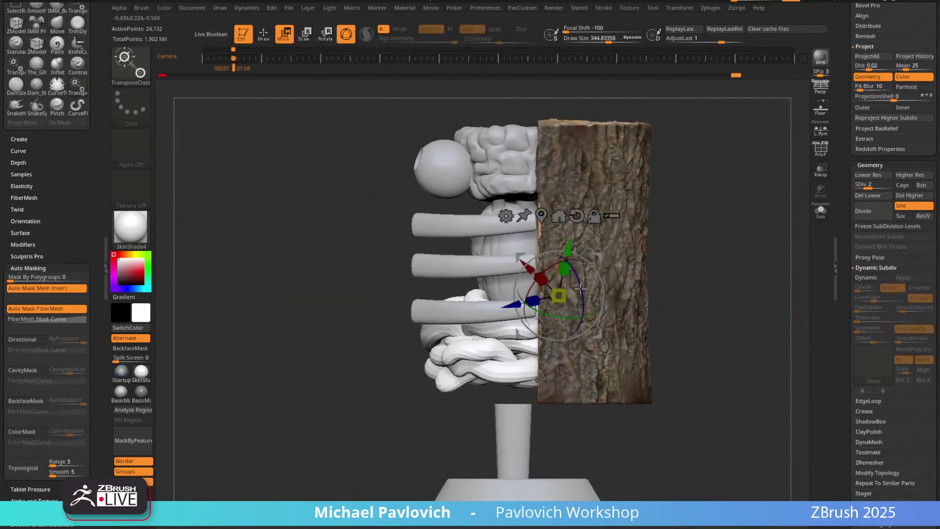
alt+click(543, 215)
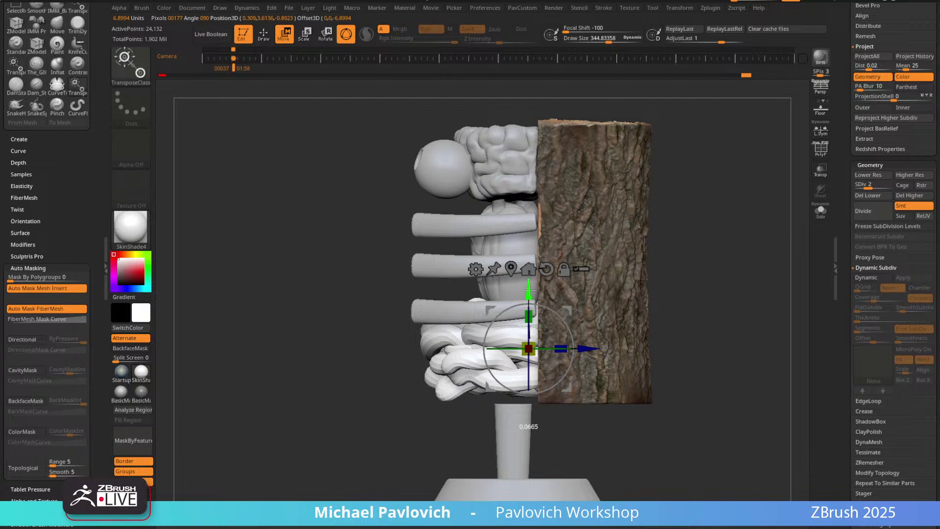
key(q)
Select the brain subtool, choose the Standard brush and subdivide the brain to level 5.
mouse_move(724, 214)
right_down()
mouse_move(737, 220)
mouse_move(715, 235)
mouse_move(682, 232)
mouse_move(703, 223)
right_up()
key(b)
key(s)
key(t)
alt+click(508, 273)
alt+click(565, 211)
mouse_move(565, 210)
right_down()
mouse_move(702, 243)
mouse_move(674, 242)
mouse_move(708, 225)
right_up()
key(ctrl+d)
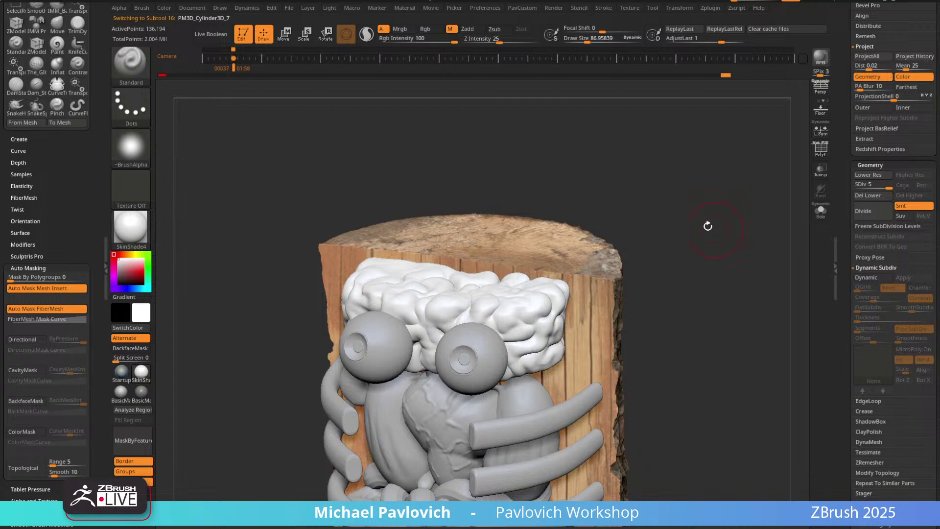
Fill the brain with a muted dark red, R 116, G 69, B 69.
click(127, 272)
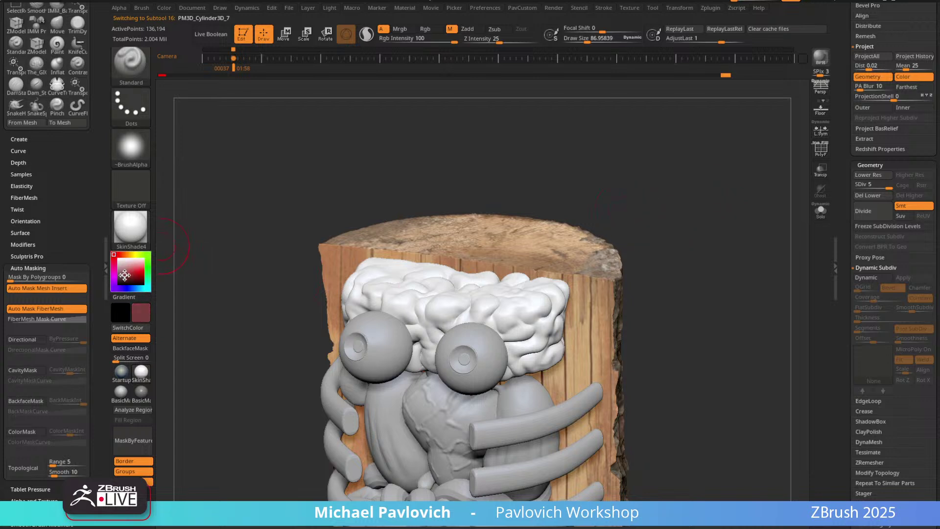
key(ctrl+shift)
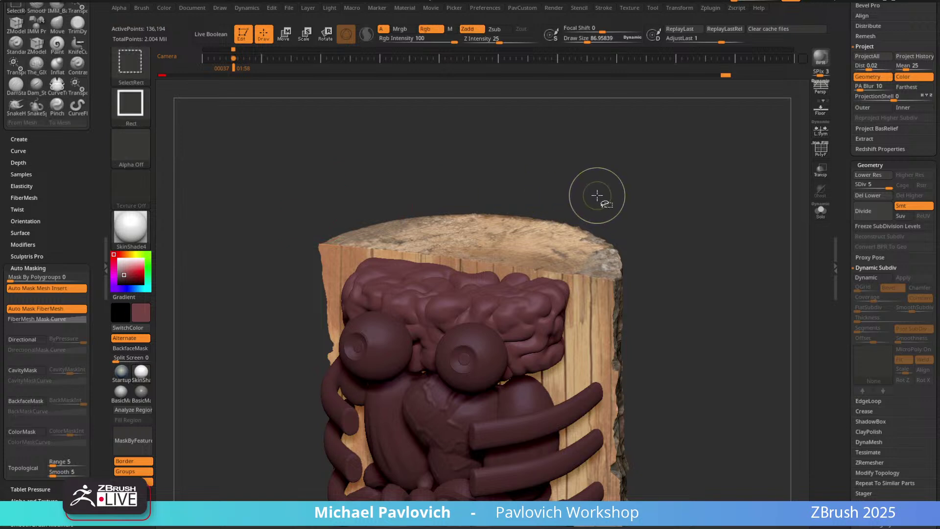
click(164, 8)
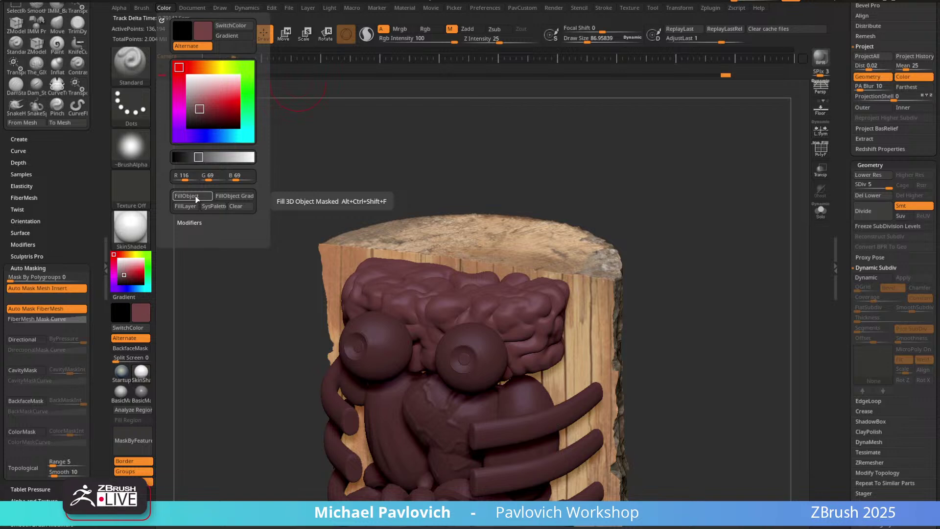
drag(668, 174, 656, 165)
Set the Standard brush to Rgb-only painting and isolate the brain with Solo.
click(430, 31)
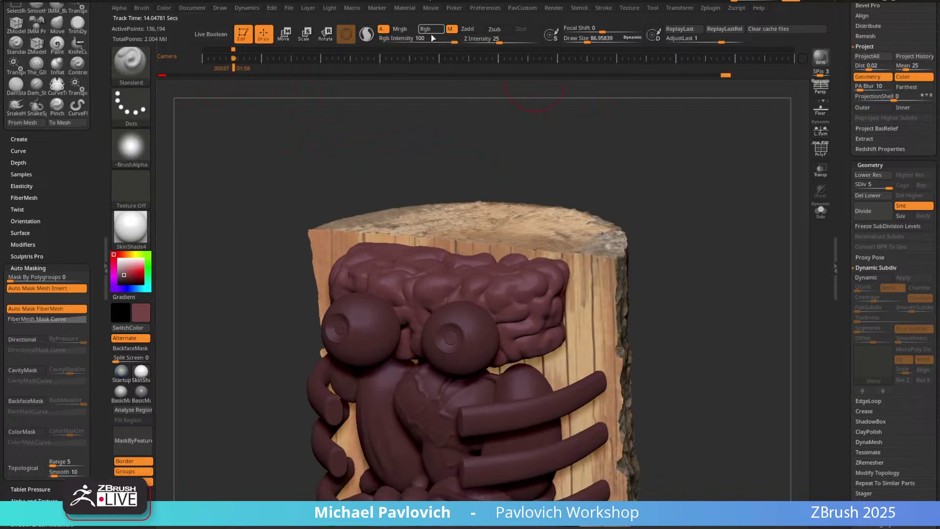
drag(590, 140, 651, 168)
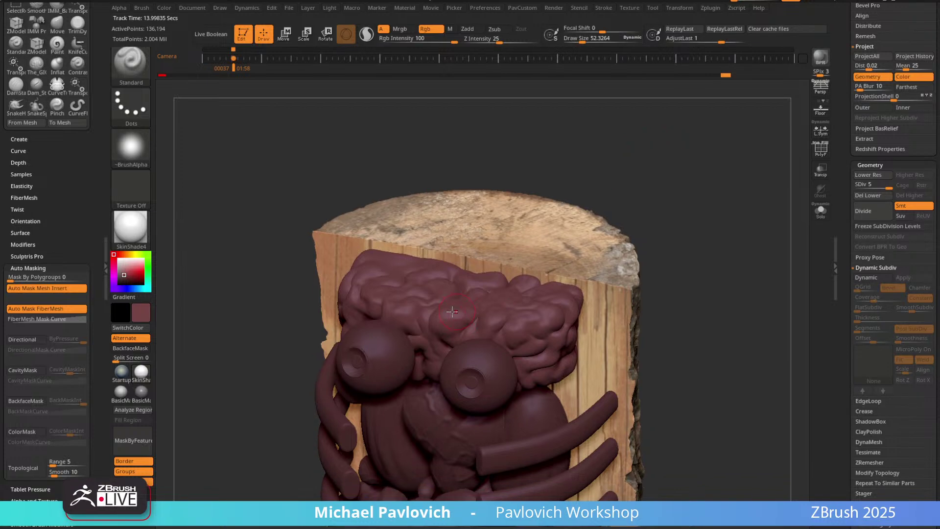
alt+drag(668, 201, 685, 240)
click(821, 211)
Try masking the brain by cavity with blur 2 and intensity 100.
scroll(857, 254, down, 5)
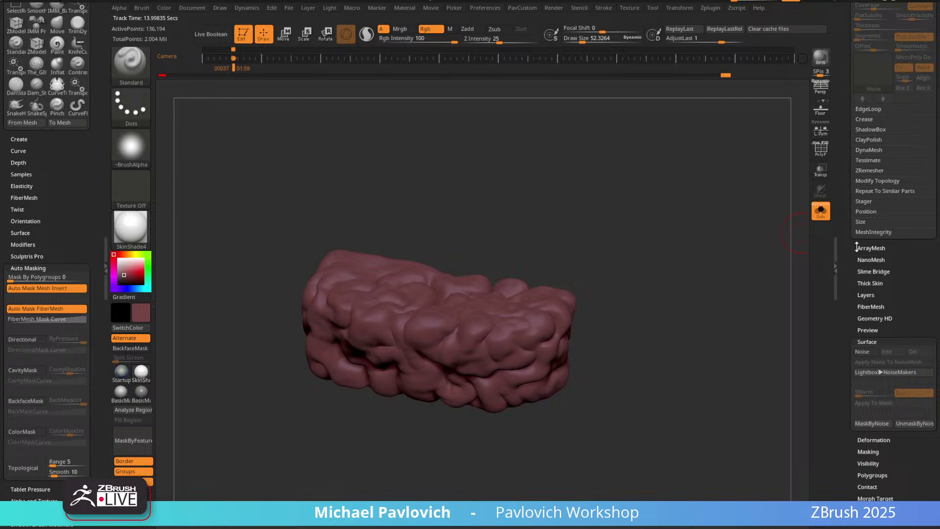
key(shift)
click(869, 365)
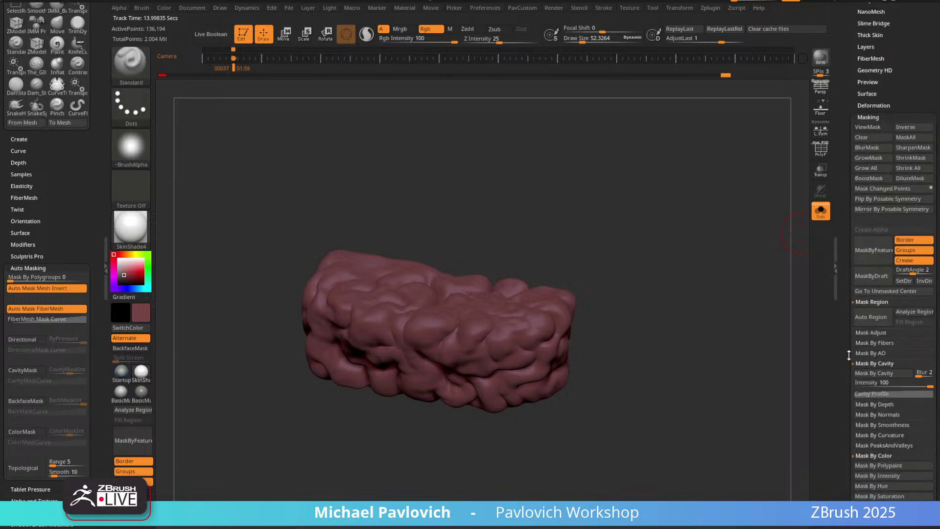
click(873, 368)
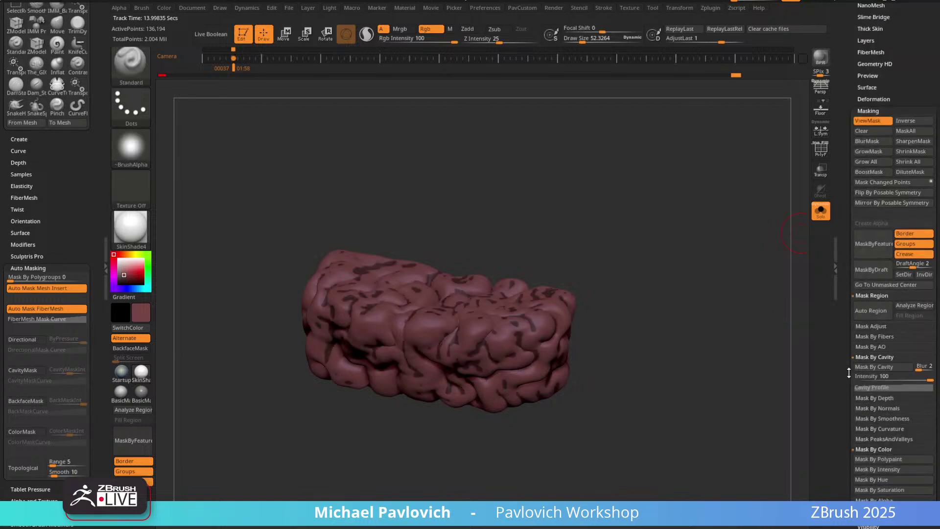
drag(849, 387, 846, 296)
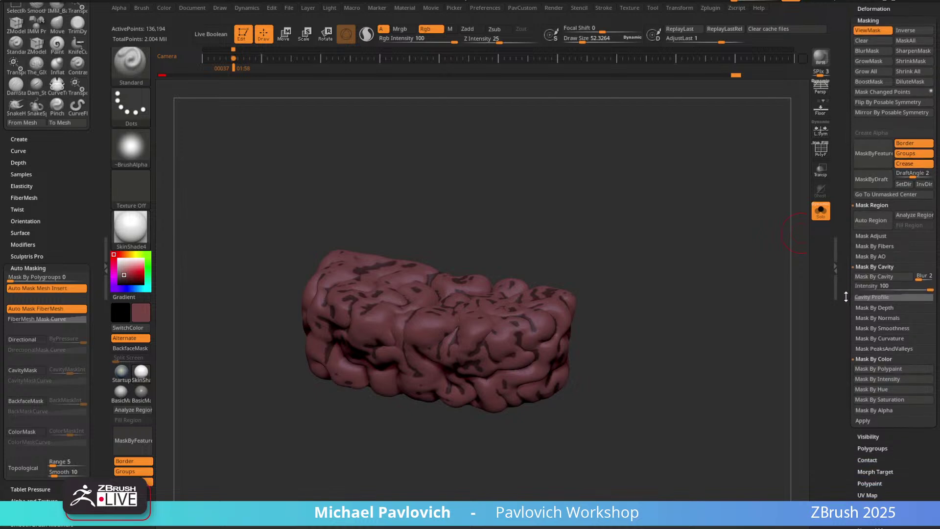
Clear the cavity mask and try masking the brain by curvature with strength 25 and blur 1.
click(867, 339)
click(870, 348)
ctrl+drag(717, 306, 779, 360)
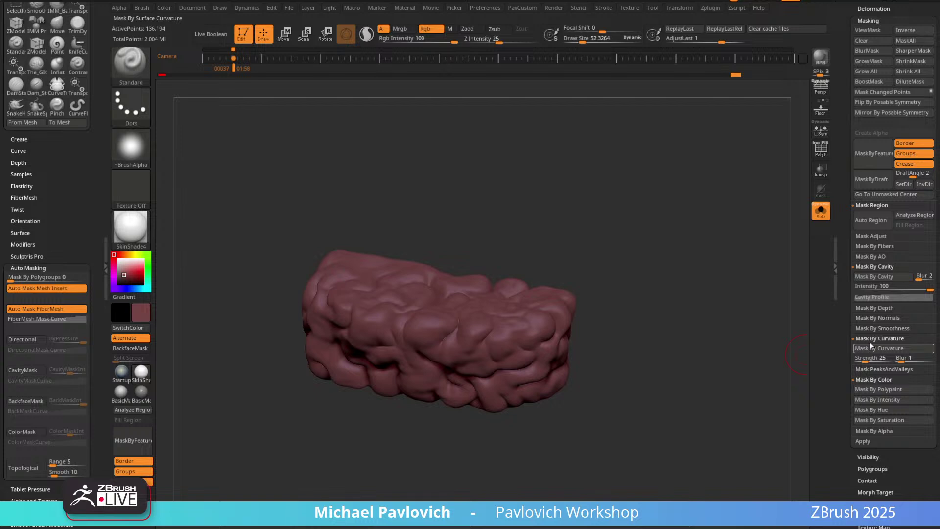
click(872, 347)
key(ctrl+h)
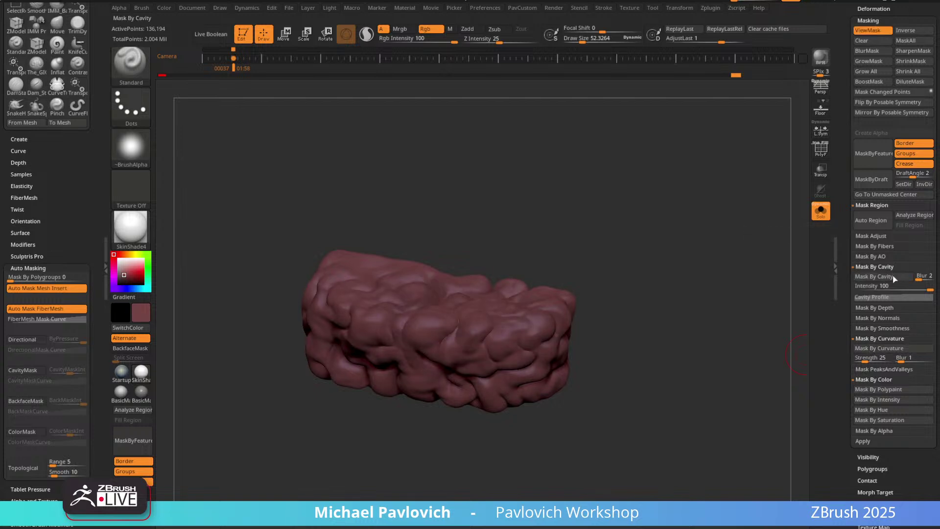
key(shift)
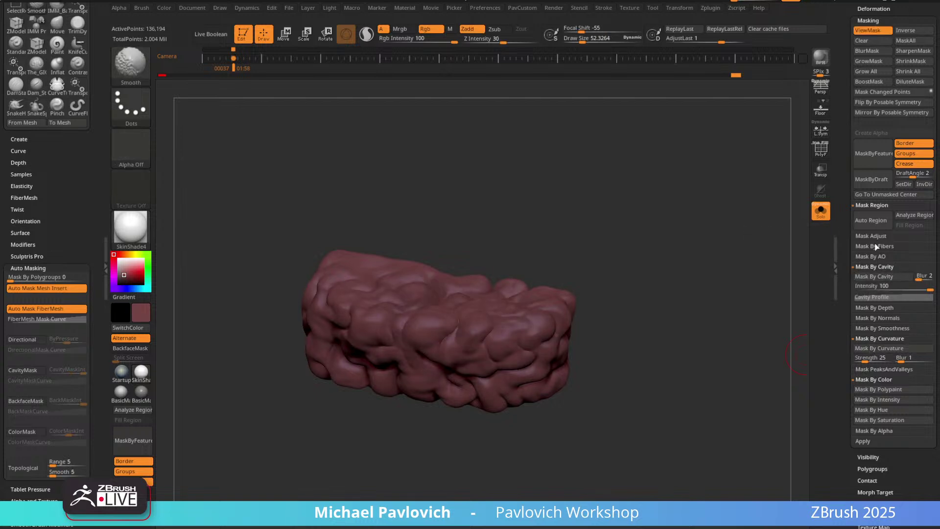
Bow the Mask Adjust profile curve upward and apply it to strengthen the brain's curvature mask.
click(877, 237)
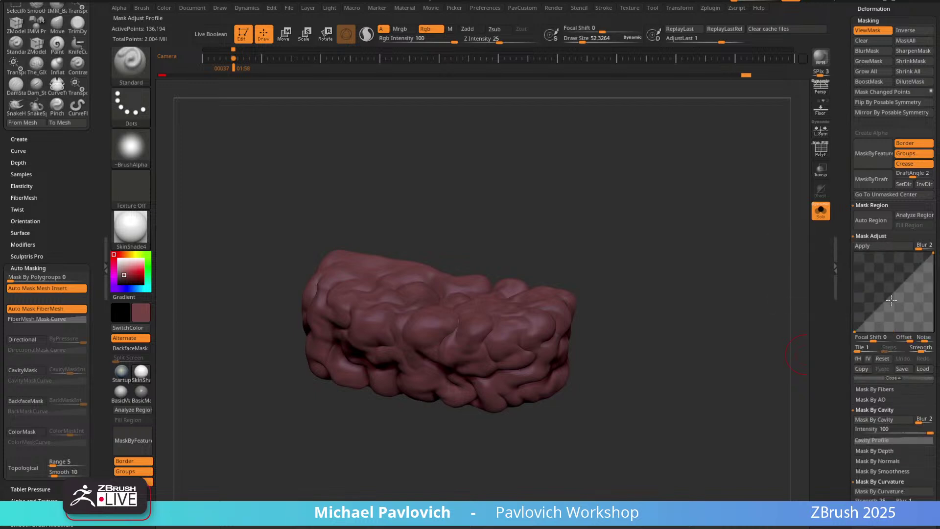
drag(891, 300, 909, 307)
click(880, 247)
key(ctrl+z)
click(885, 248)
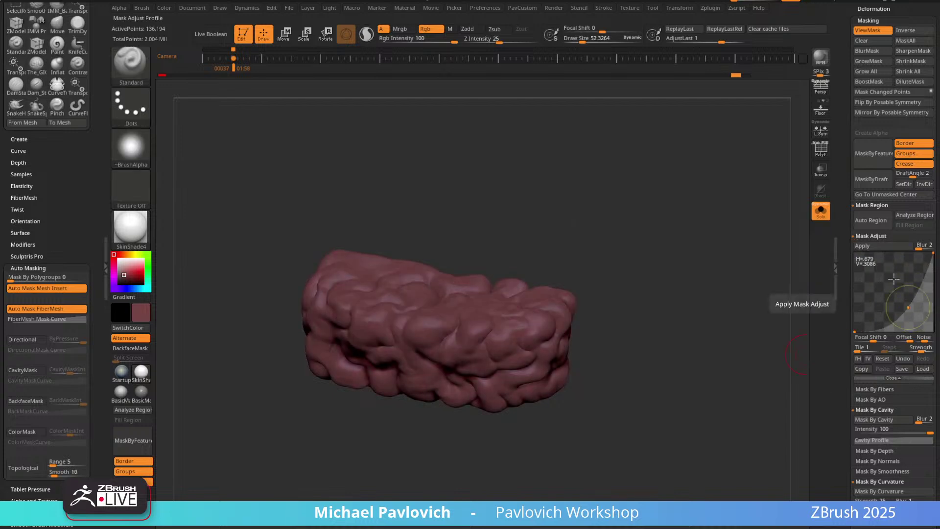
click(876, 246)
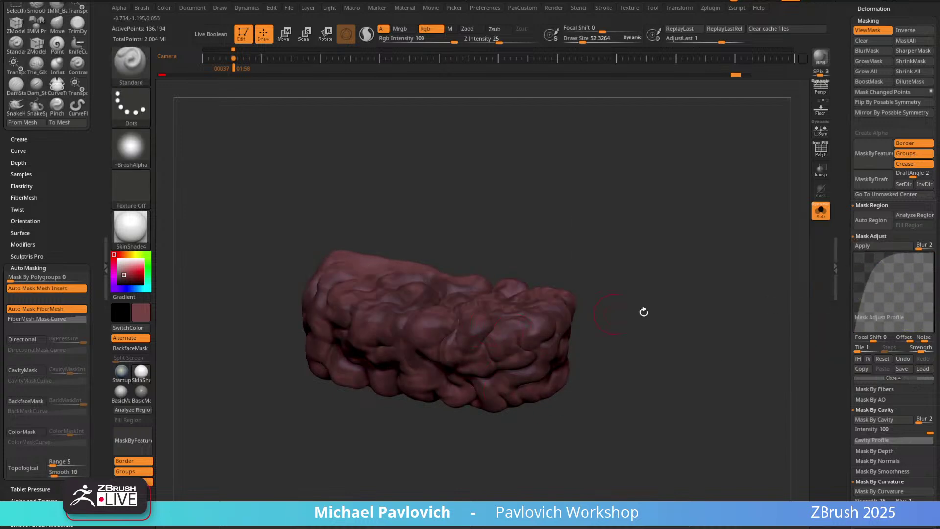
drag(644, 312, 698, 297)
drag(839, 321, 842, 236)
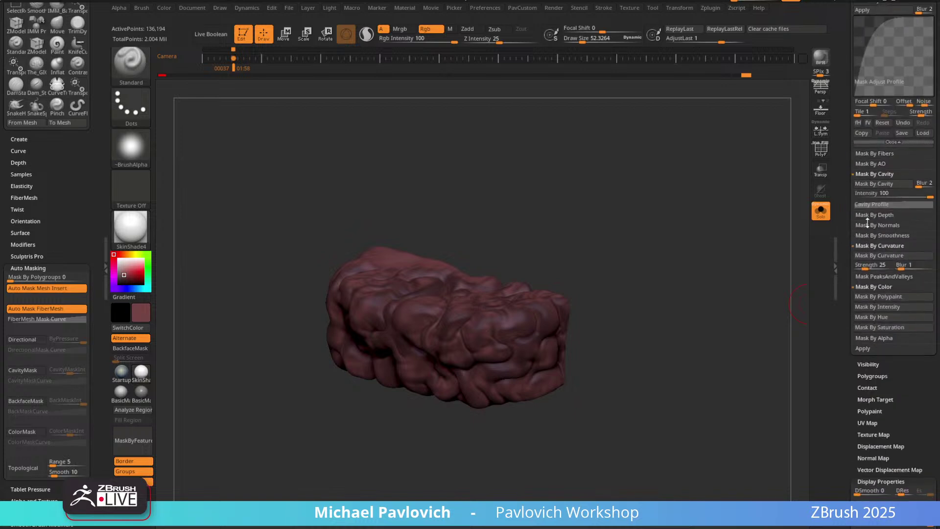
Try masking the brain by peaks and valleys with PVRange 4 and clear the mask.
scroll(876, 211, up, 1)
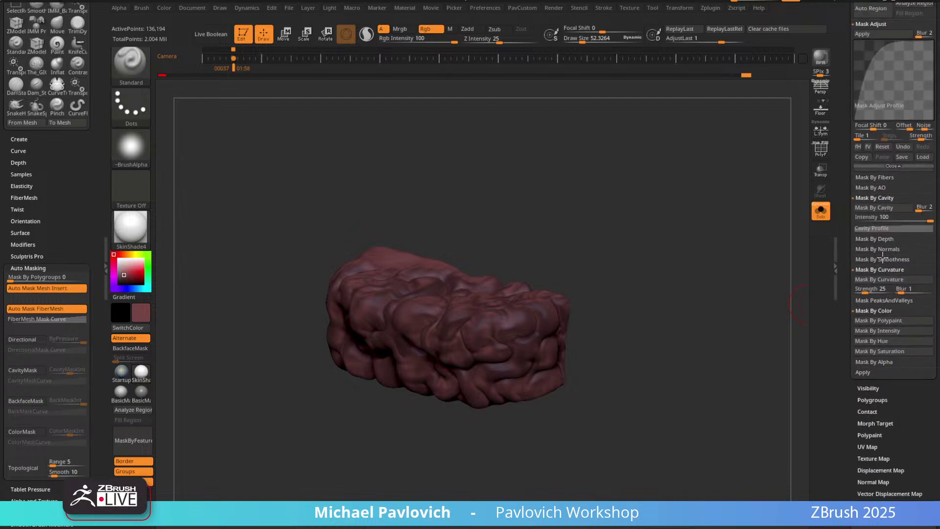
key(shift)
click(884, 270)
click(880, 289)
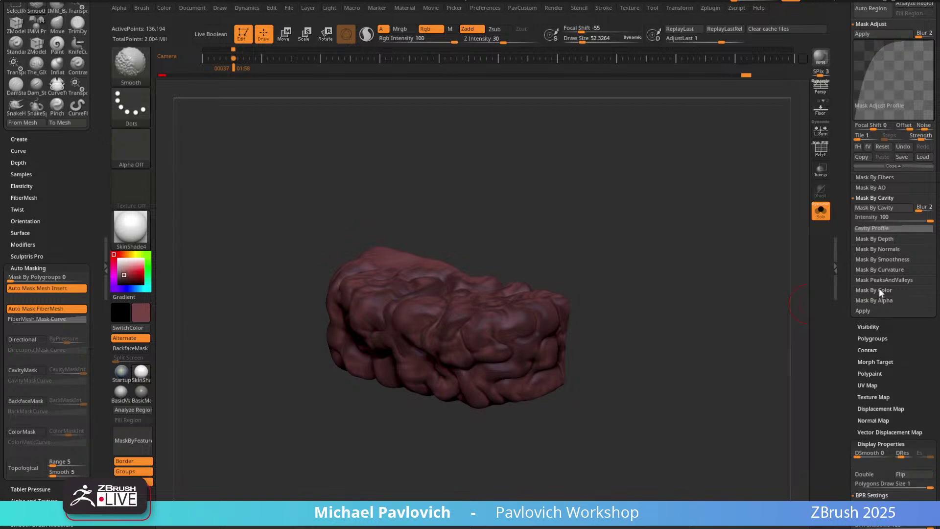
scroll(877, 299, up, 2)
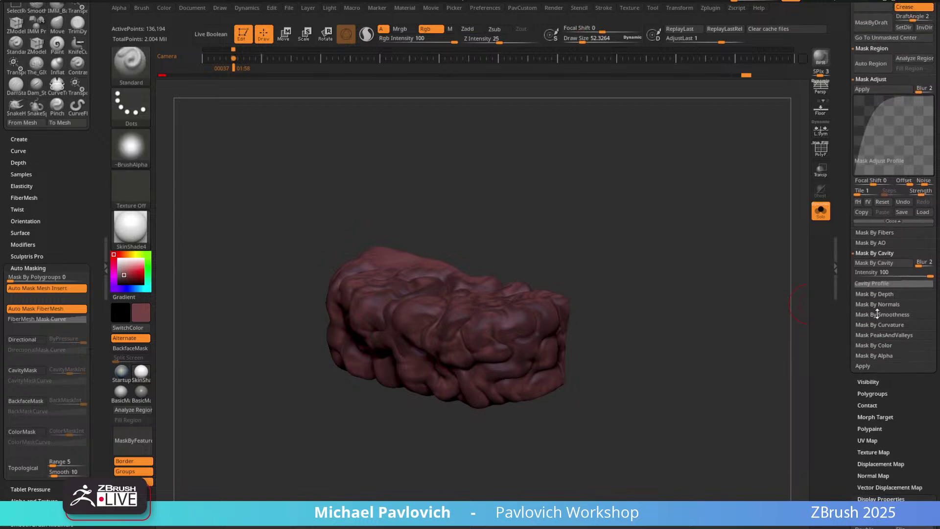
click(883, 335)
click(881, 343)
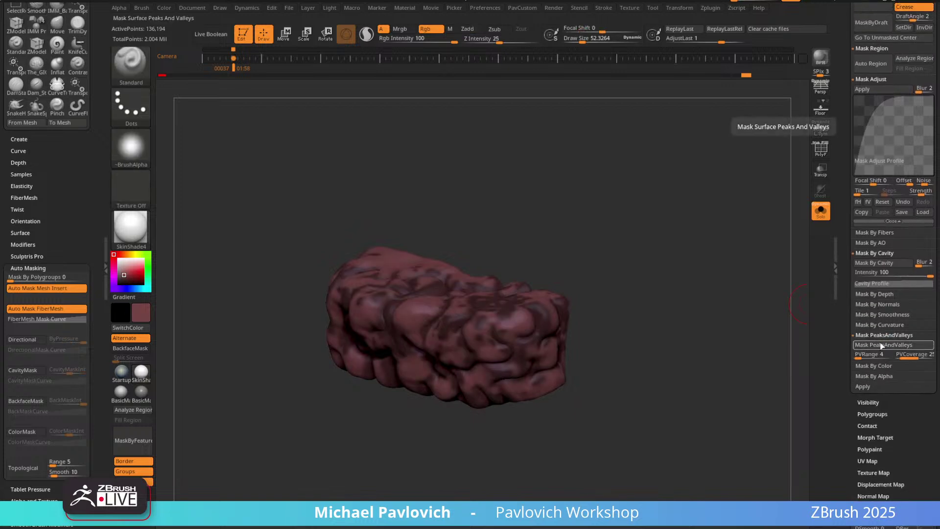
ctrl+drag(715, 280, 728, 322)
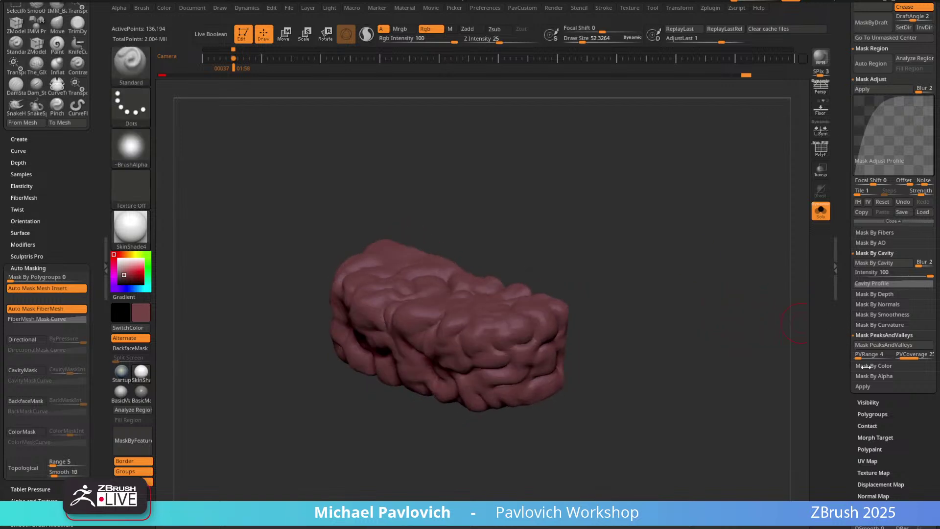
Mask the brain's creases by ambient occlusion with occlusion intensity 1 and strengthen the mask with the Mask Adjust profile.
key(shift)
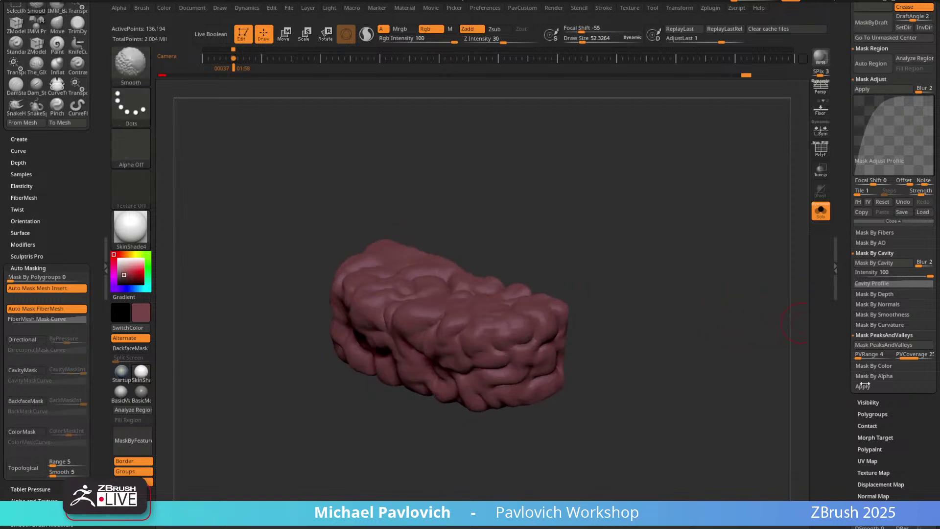
click(877, 243)
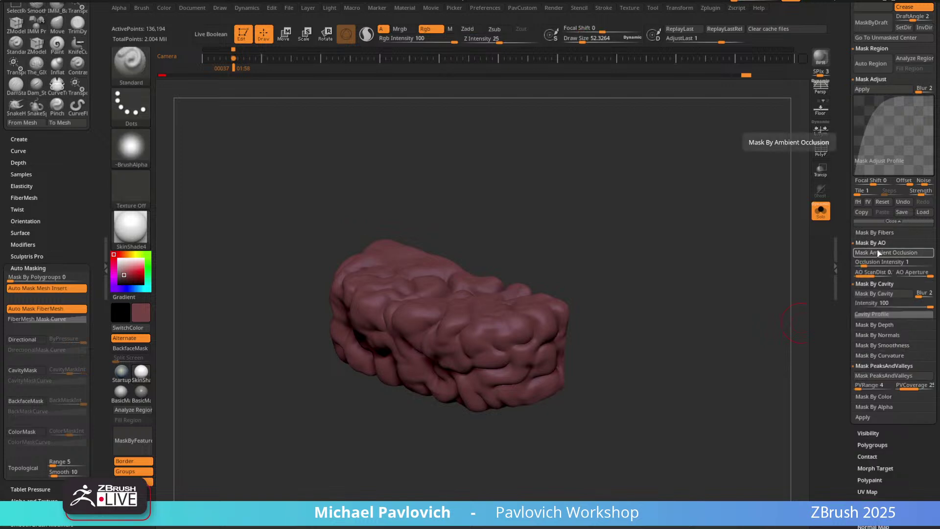
scroll(876, 237, up, 3)
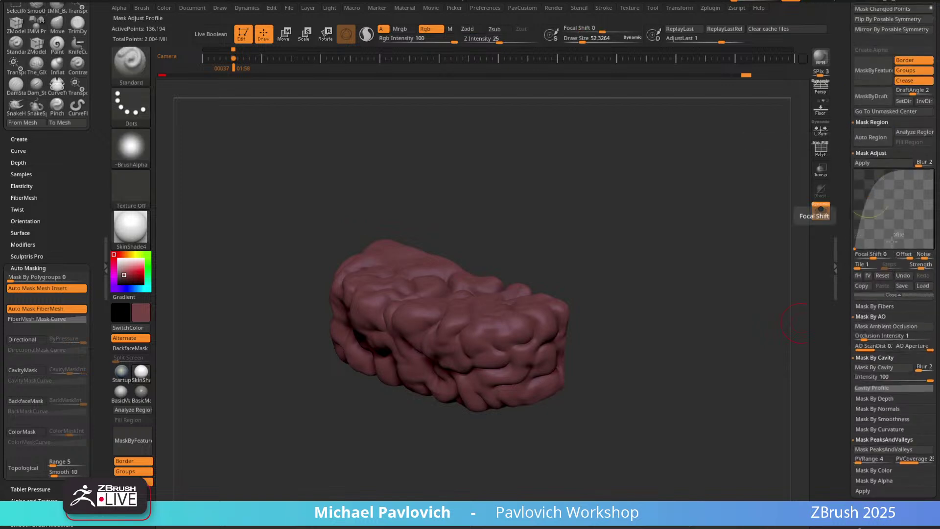
click(888, 165)
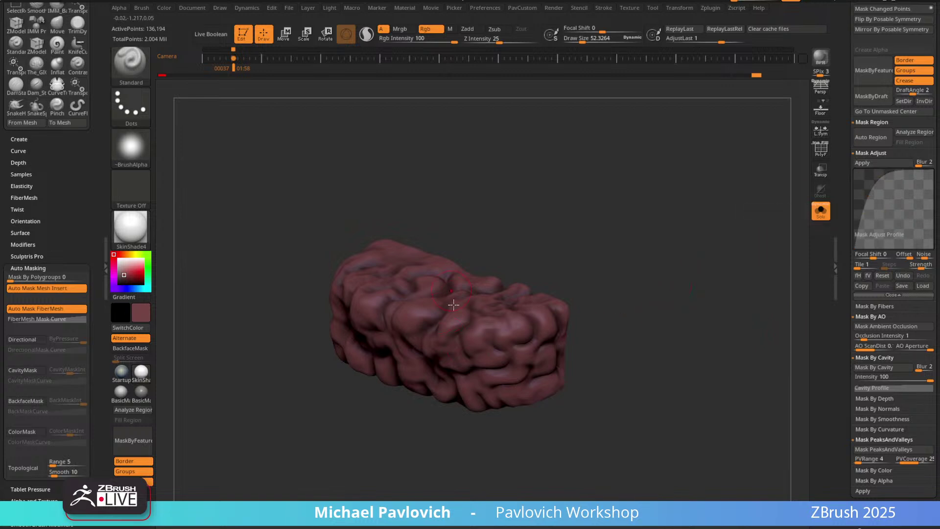
drag(583, 287, 638, 206)
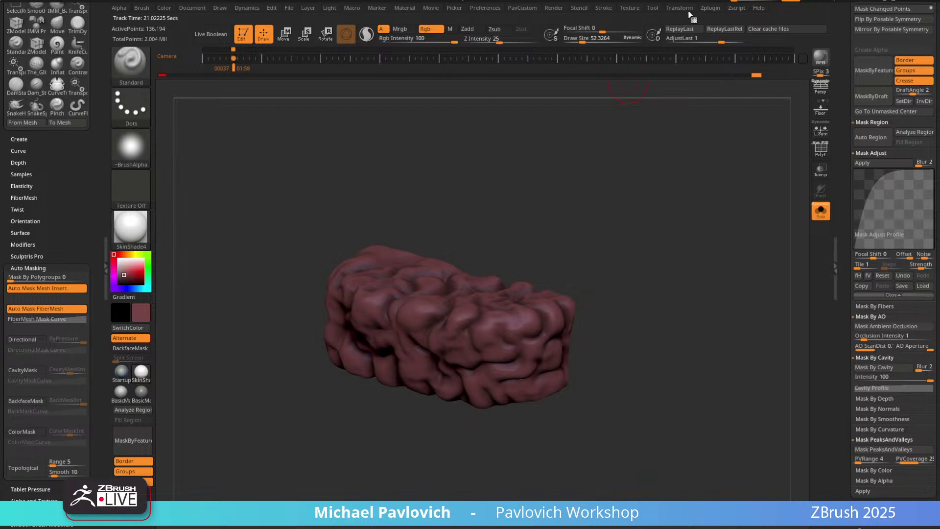
click(711, 8)
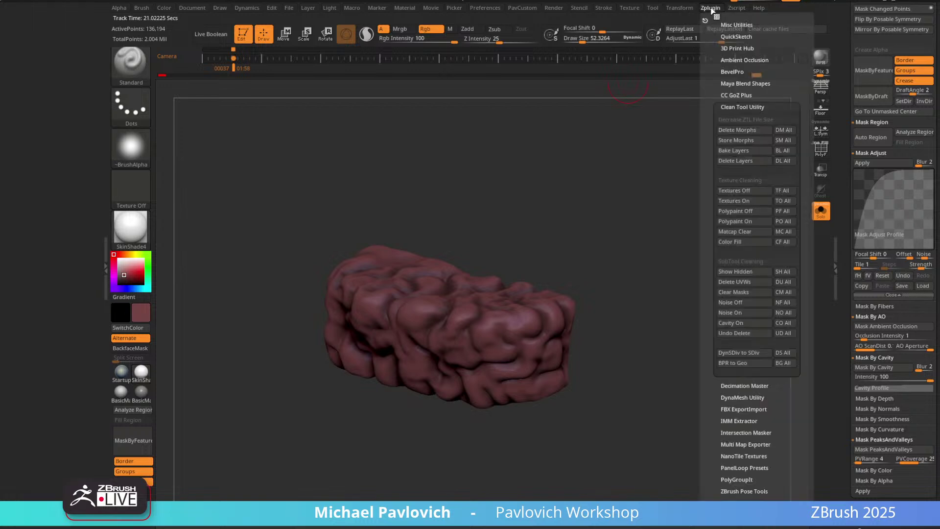
click(736, 105)
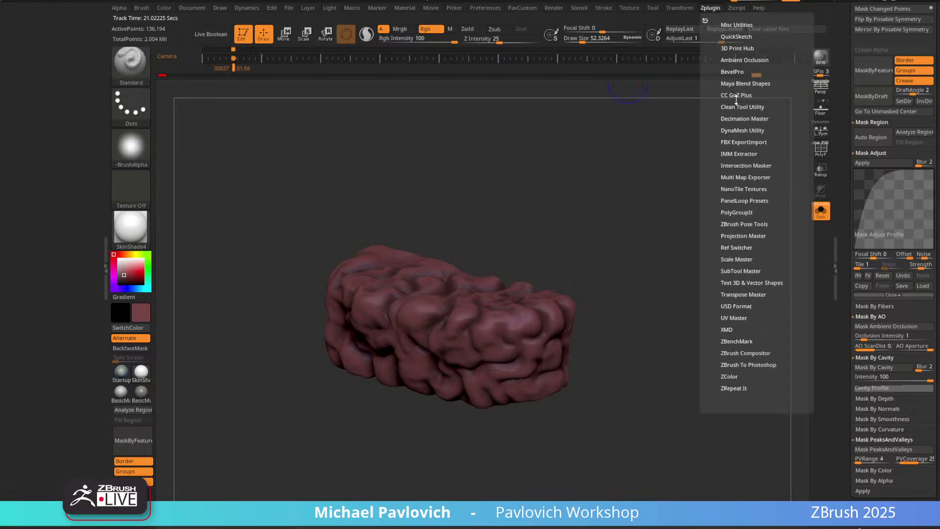
click(555, 8)
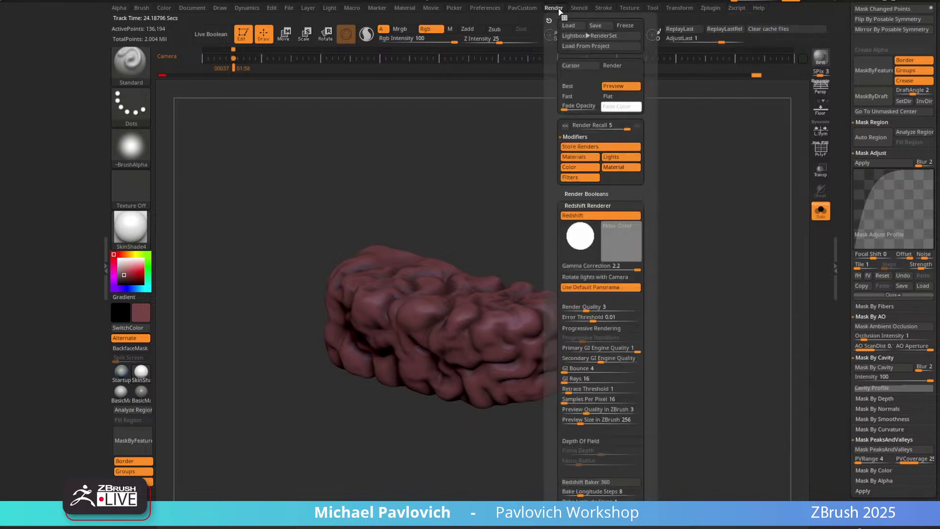
key(shift)
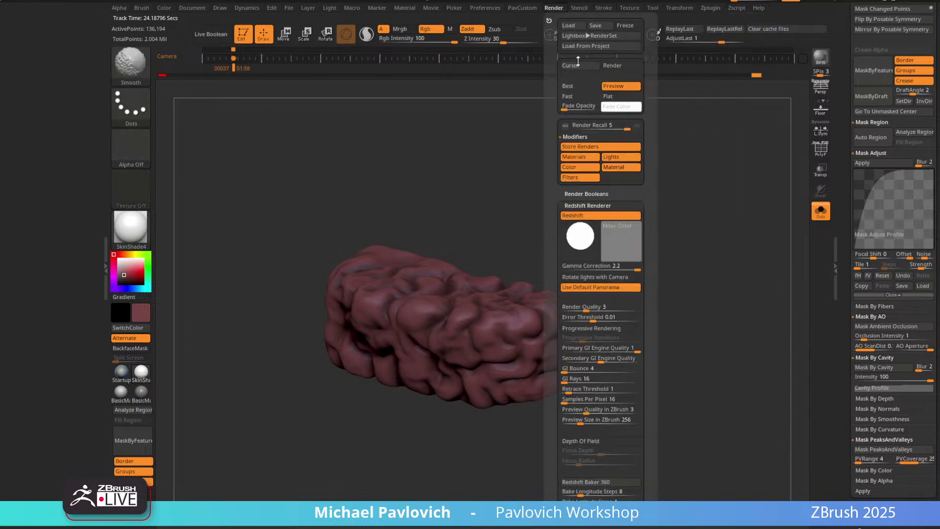
click(577, 204)
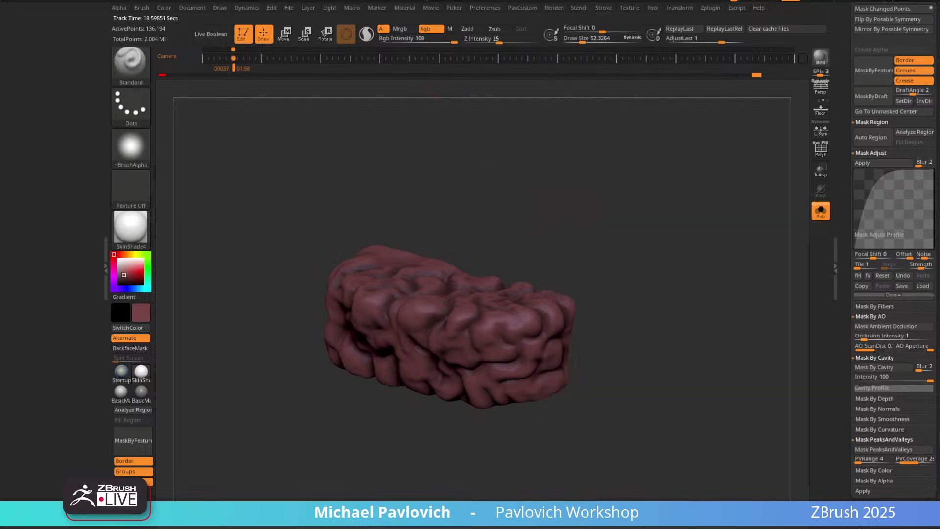
Switch to the YouTube channel in the browser, search it for AO and open the 079 ZBrush 2021.6 Mesh AO video.
drag(698, 477, 591, 58)
click(592, 330)
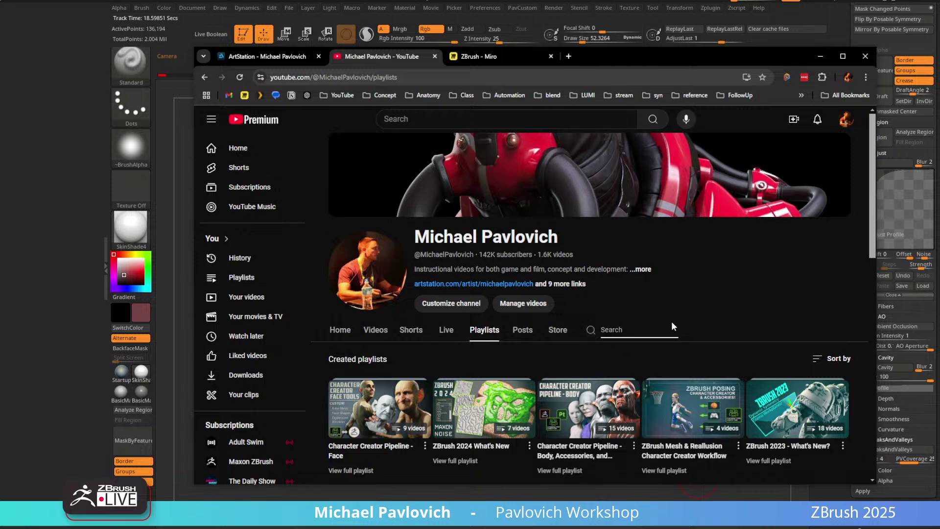
text(AO)
key(Return)
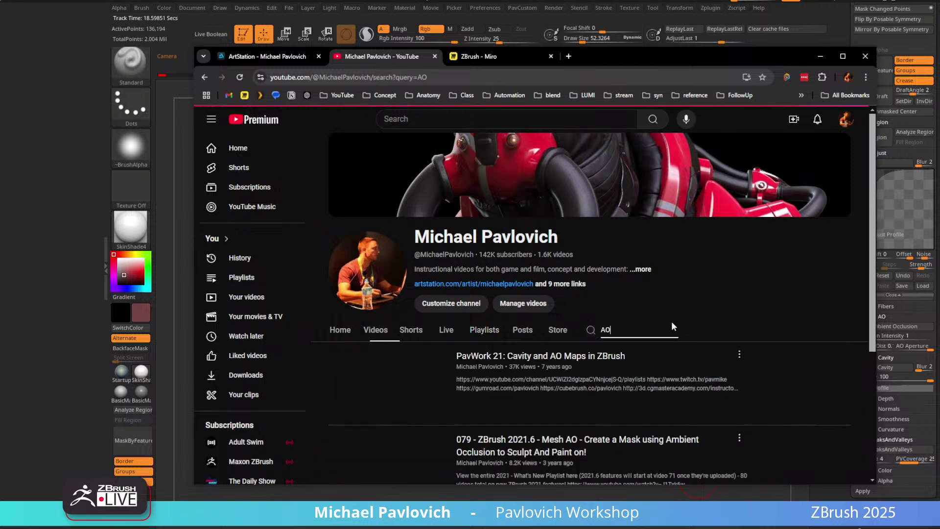
scroll(613, 257, down, 2)
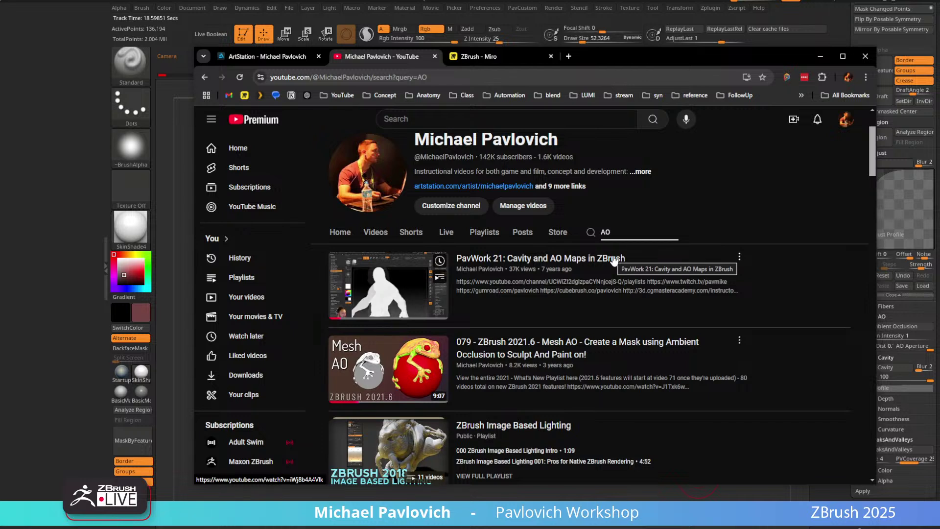
click(624, 343)
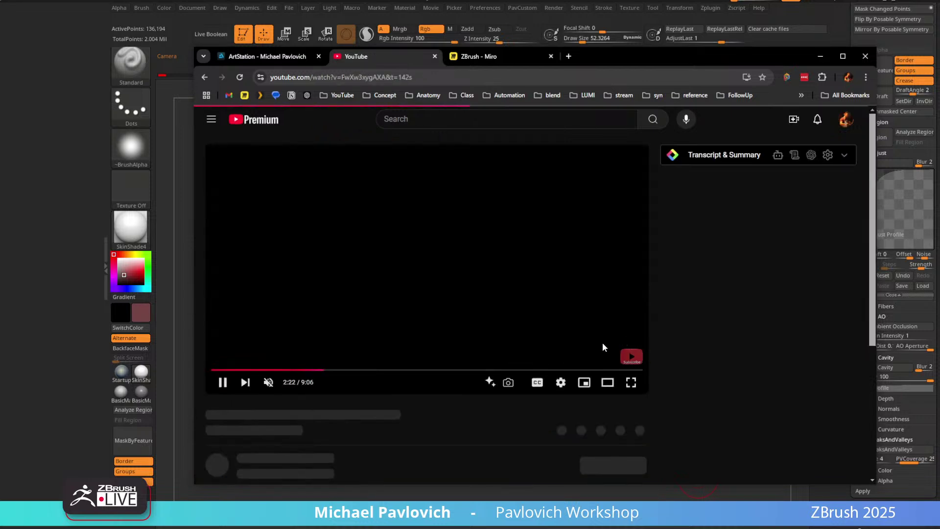
Skim the opening of the Mesh AO video and pause it at the Pixologic Resource Center page.
click(230, 370)
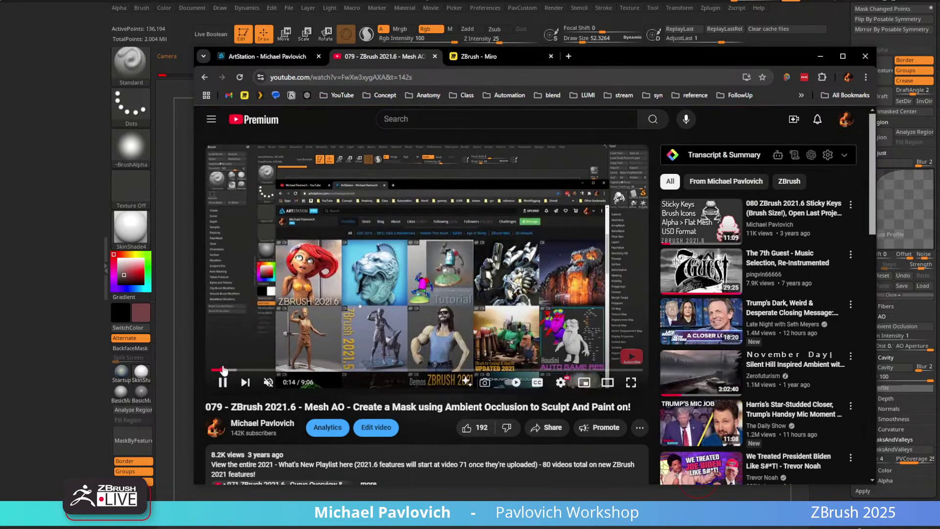
click(242, 370)
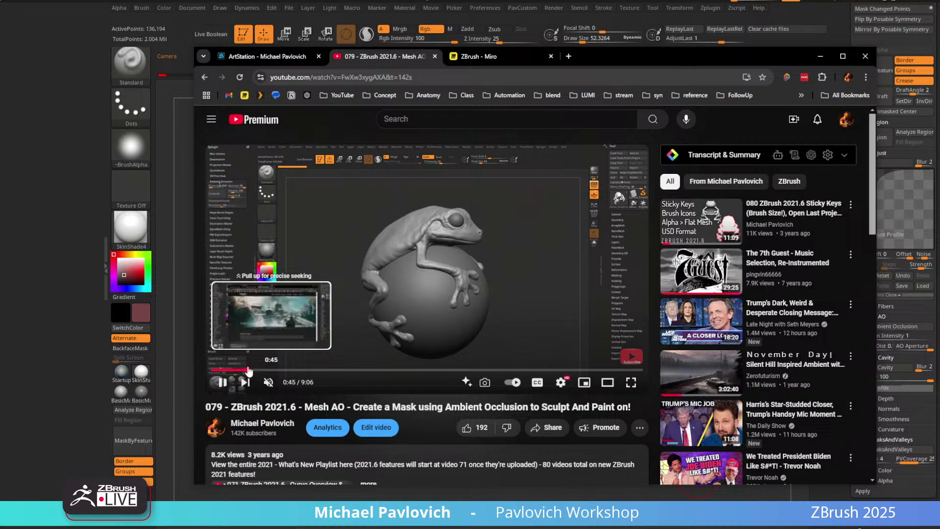
click(248, 370)
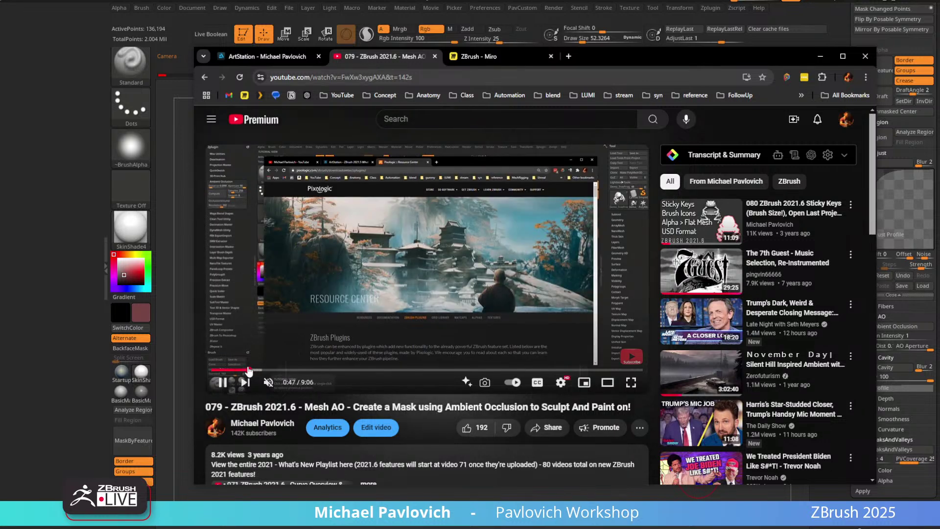
click(223, 382)
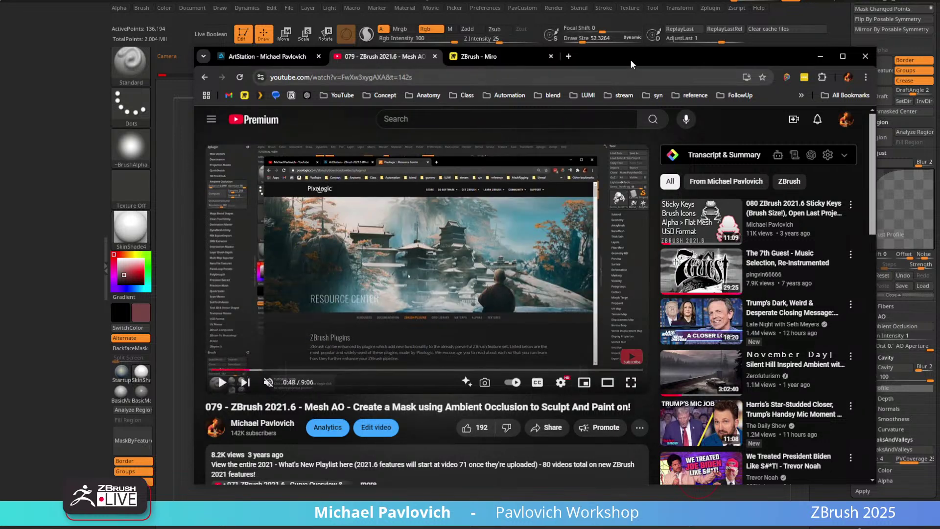
Switch back to ZBrush and look at the Ambient Occlusion plugin's options for the brain.
key(alt+Tab)
click(716, 10)
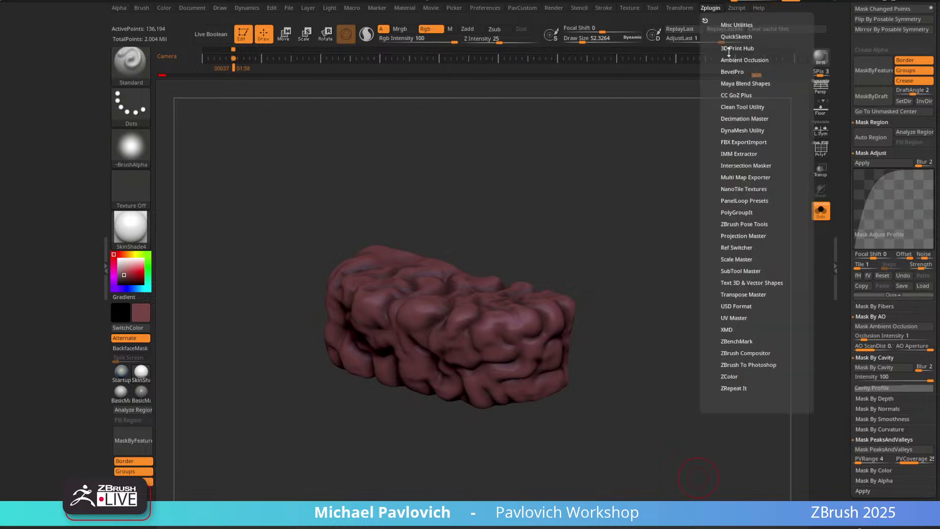
click(745, 60)
click(736, 88)
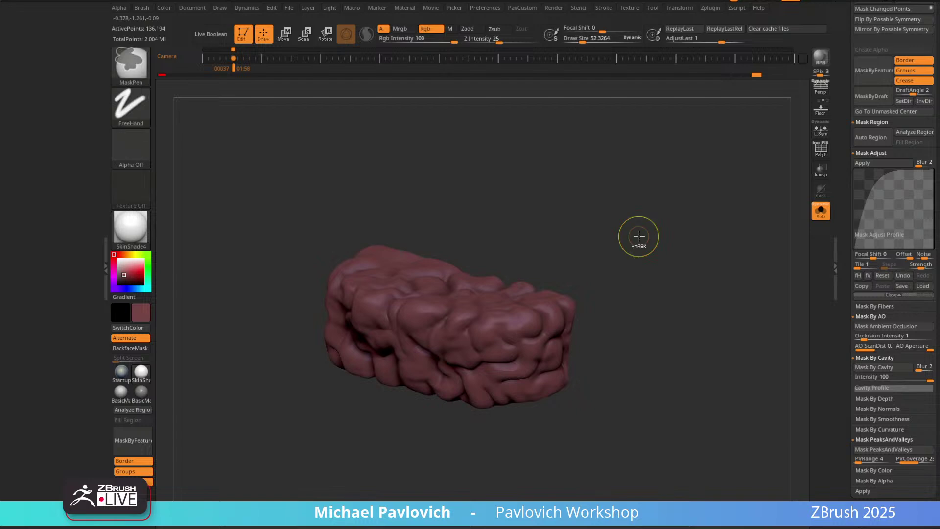
drag(528, 206, 664, 202)
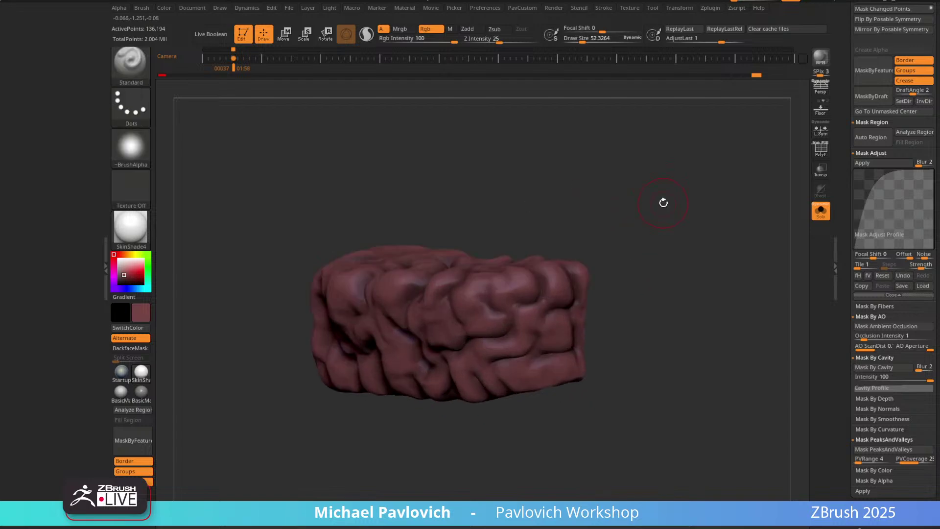
Return to the YouTube channel in the browser, search it for hair, look through the videos and minimize the browser.
key(alt+Tab)
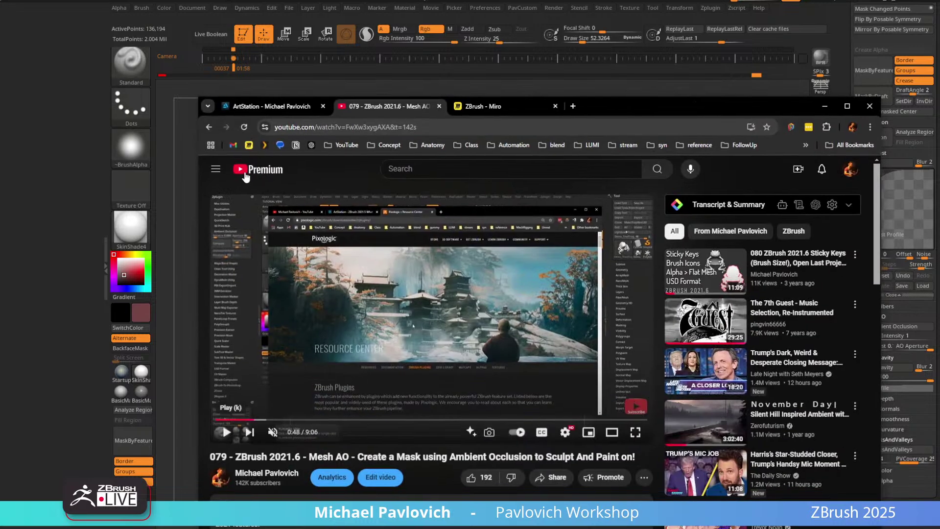
click(209, 127)
click(209, 127)
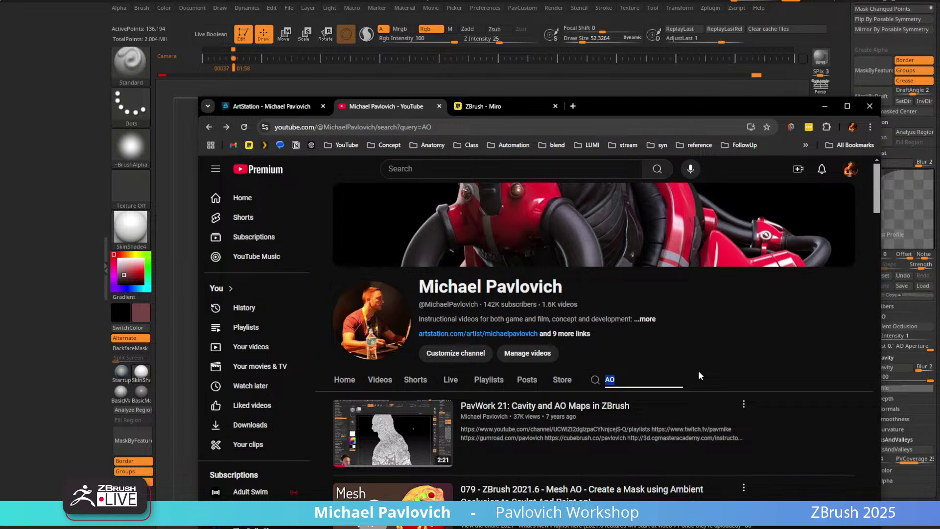
text(hair)
key(Return)
scroll(548, 322, down, 10)
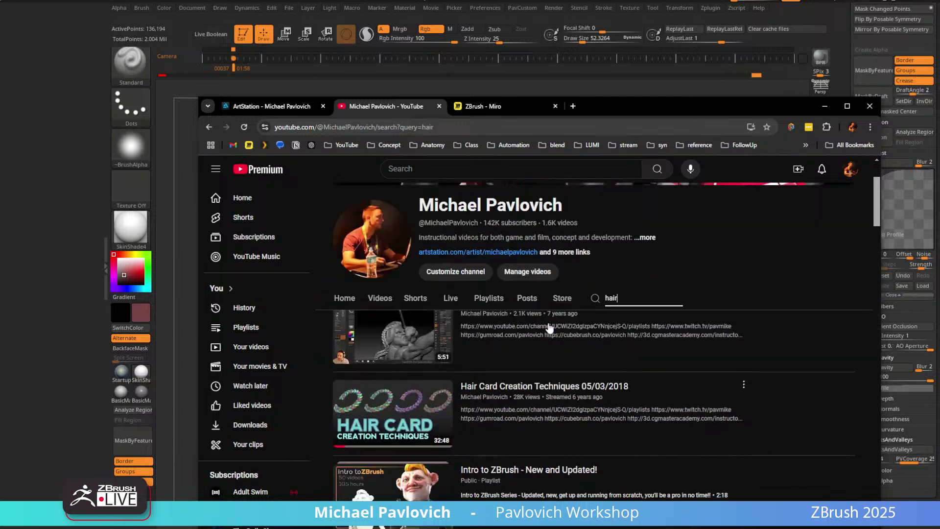
scroll(548, 322, down, 15)
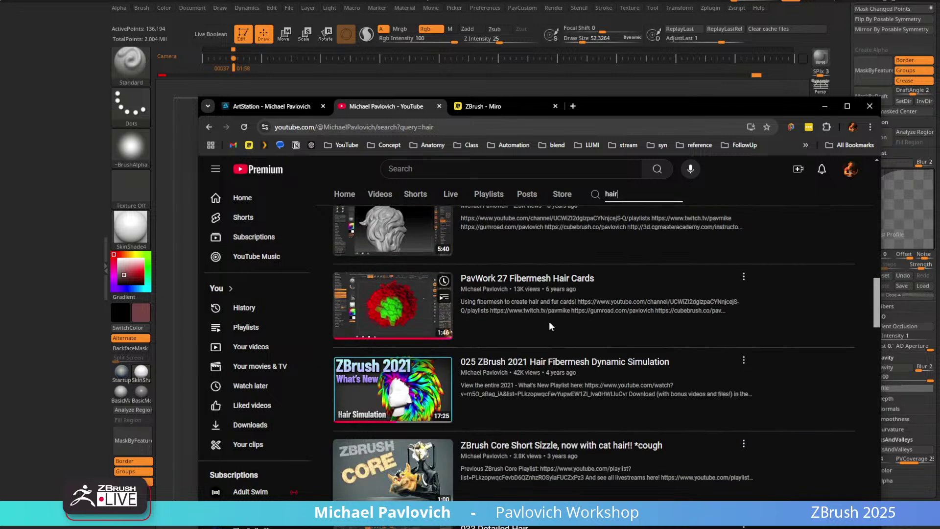
scroll(552, 323, down, 4)
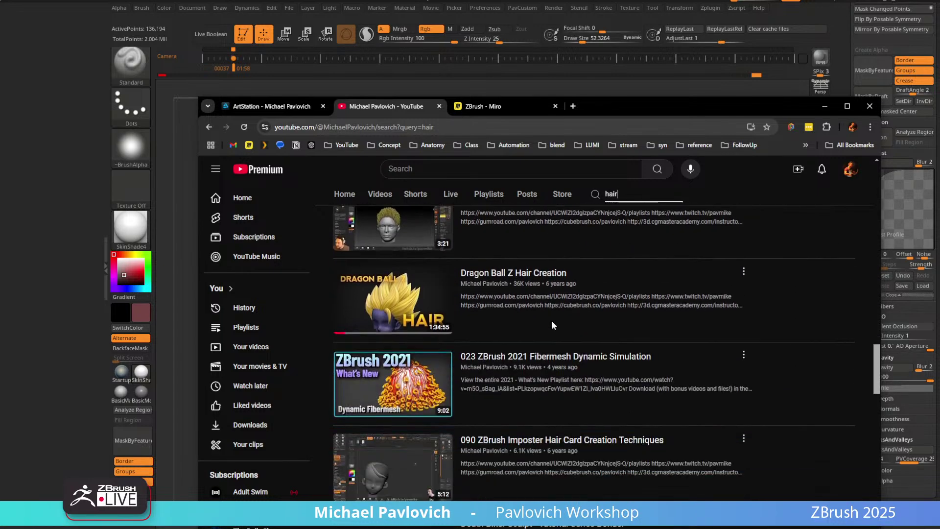
scroll(455, 318, up, 4)
scroll(454, 314, up, 8)
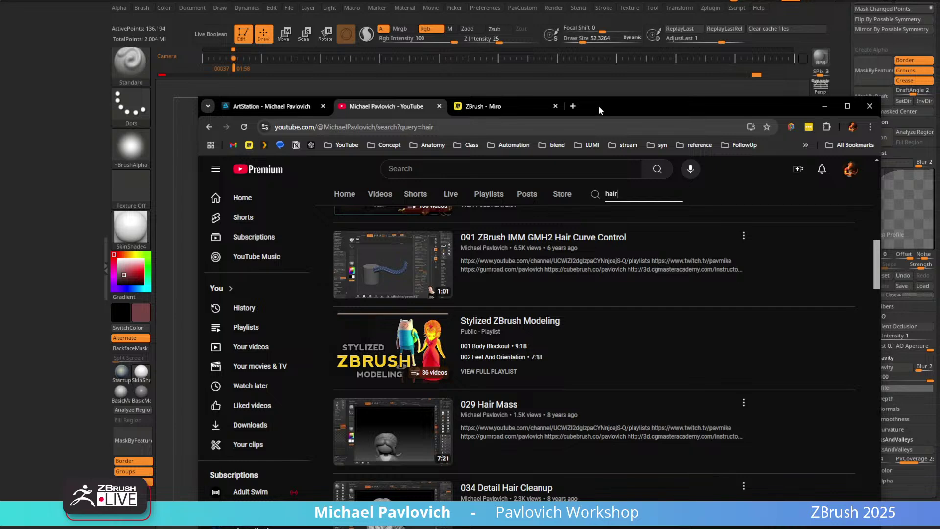
click(825, 106)
Set the draw size to about 76 and hide the mask shading on the brain.
drag(655, 192, 634, 225)
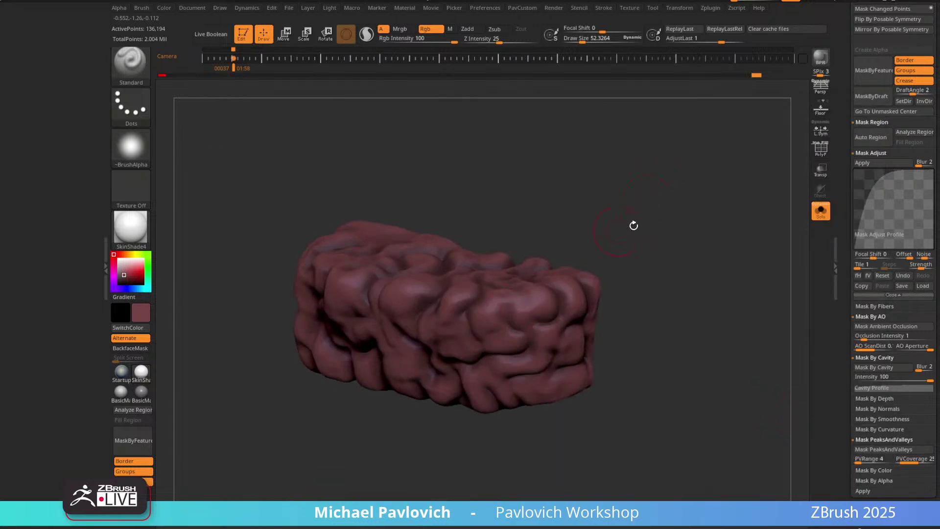
key(ctrl)
scroll(870, 172, up, 3)
scroll(871, 172, up, 5)
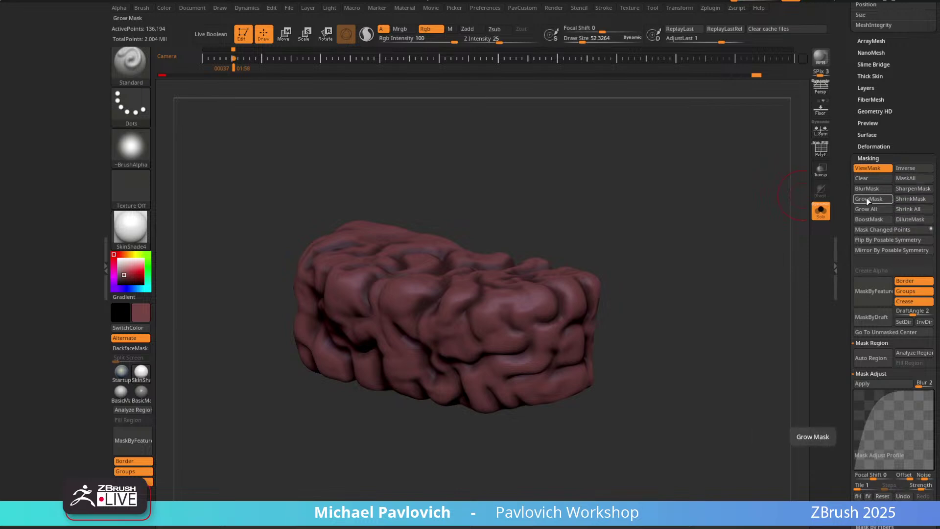
mouse_move(722, 271)
mouse_down()
mouse_move(704, 256)
mouse_move(650, 302)
mouse_up()
ctrl+click(692, 231)
key(ctrl+h)
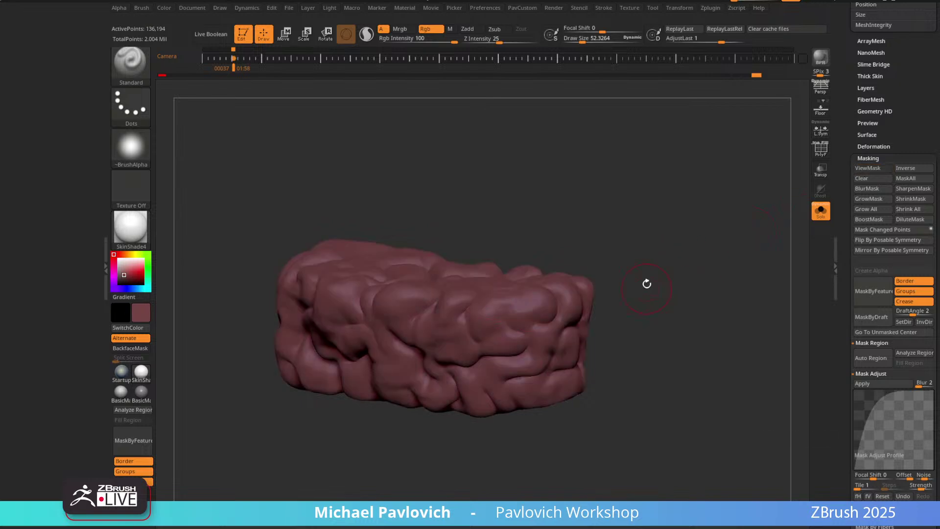
key(s)
drag(637, 230, 652, 223)
key(ctrl+h)
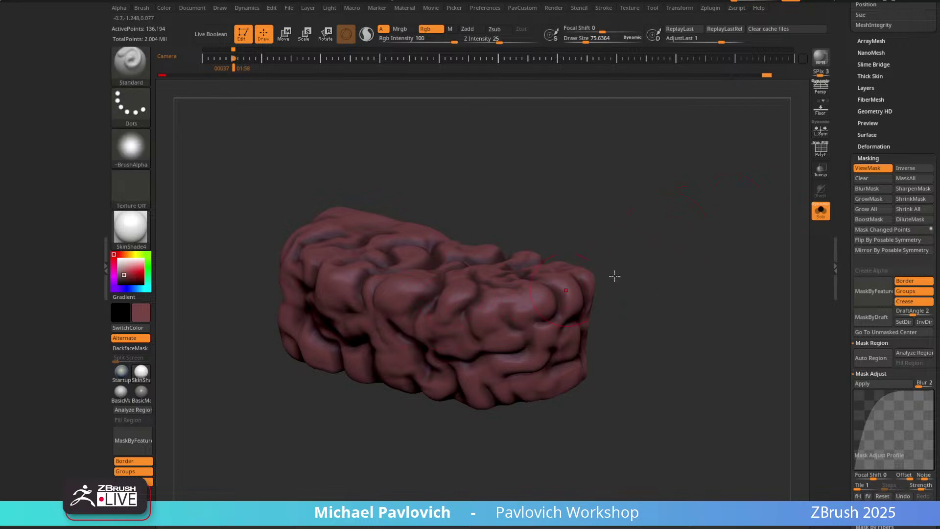
key(ctrl+h)
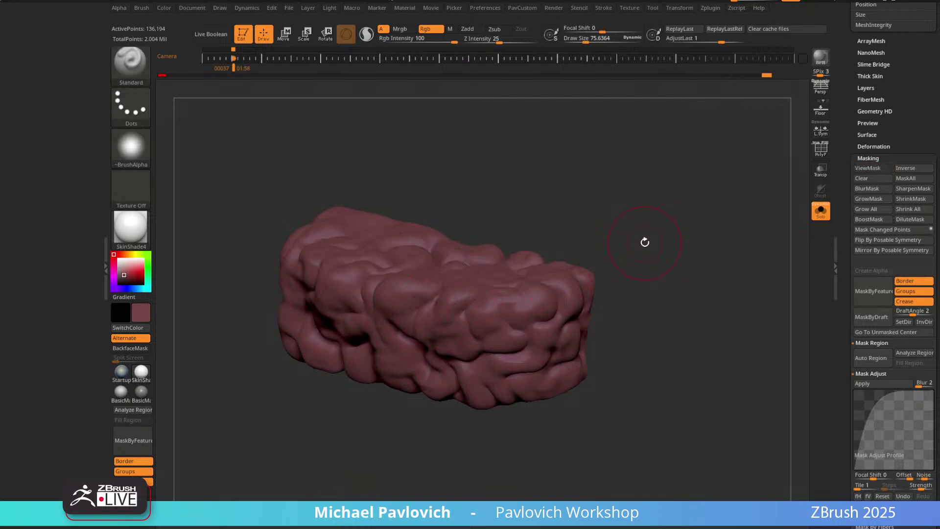
Pick a brighter pink and set the RGB intensity to 37 for painting the brain.
click(128, 268)
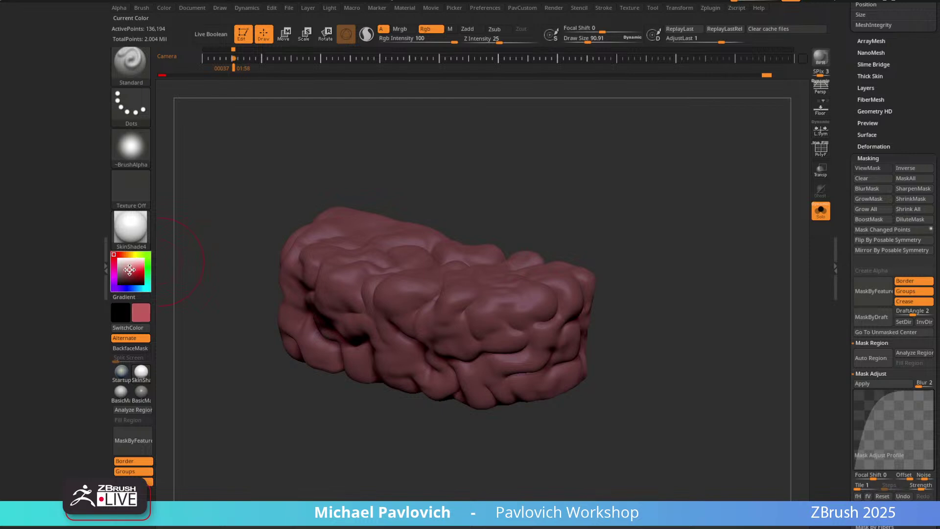
drag(128, 270, 129, 269)
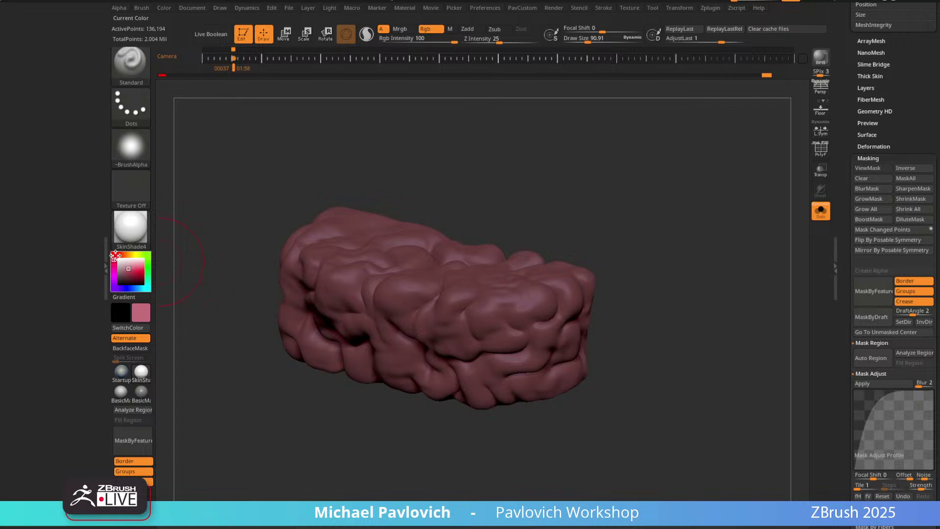
mouse_move(573, 215)
mouse_down()
mouse_move(533, 207)
mouse_move(518, 189)
mouse_move(546, 169)
mouse_move(424, 275)
mouse_up()
click(425, 40)
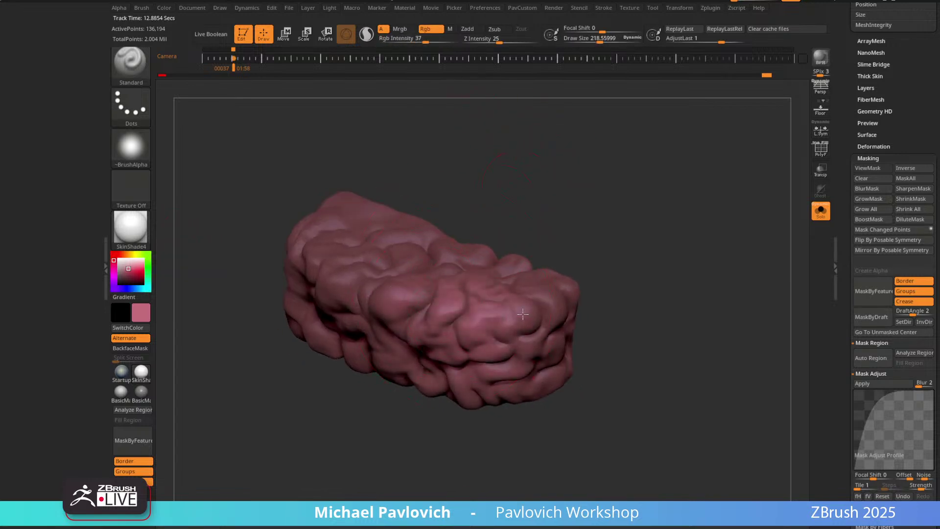
Paint the pink over the brain's folds from several sides with a draw size of about 200.
mouse_move(494, 203)
alt+mouse_down()
mouse_move(556, 222)
mouse_move(545, 201)
mouse_move(568, 181)
alt+mouse_up()
key(s)
drag(426, 283, 352, 288)
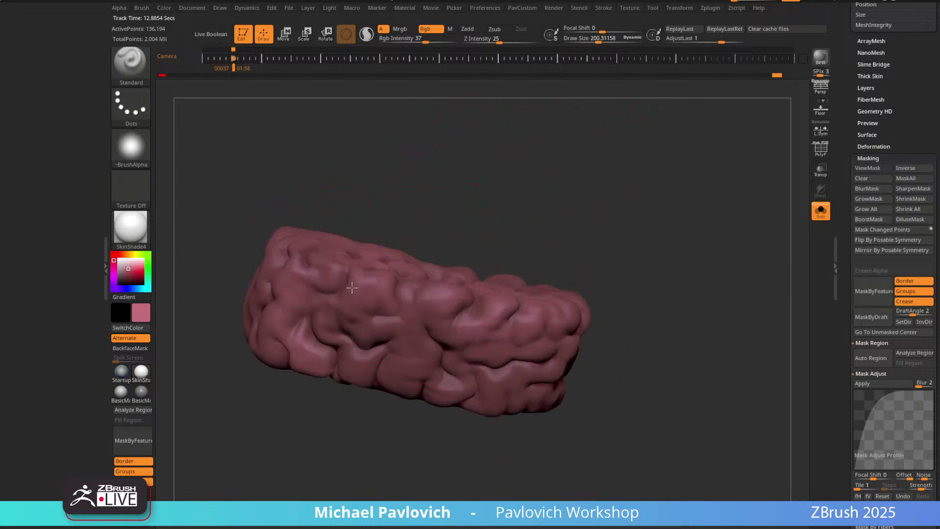
drag(636, 283, 473, 347)
drag(518, 240, 497, 277)
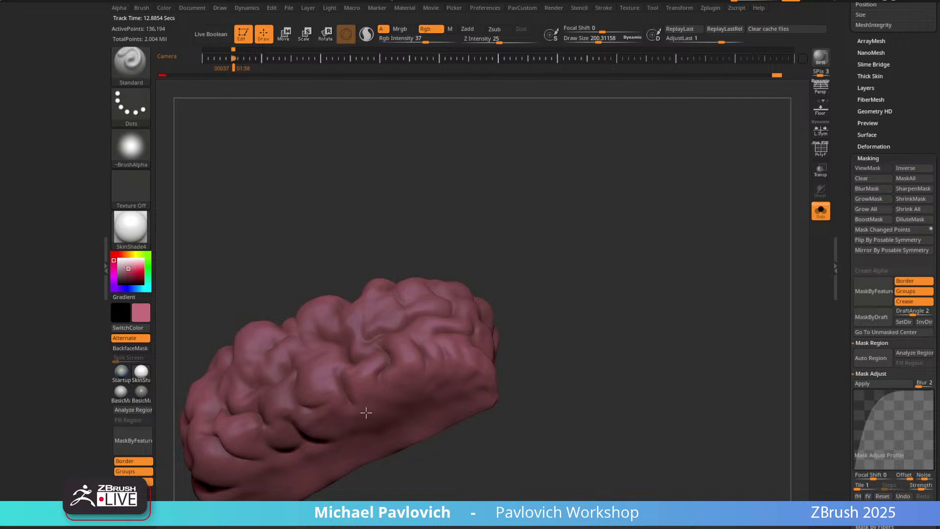
drag(533, 348, 395, 342)
Pick a muted purple and try painting it into the brain's front creases with draw size 112.
mouse_move(481, 180)
alt+mouse_down()
mouse_move(607, 220)
mouse_move(652, 201)
mouse_move(684, 224)
mouse_move(662, 239)
alt+mouse_up()
key(ctrl+h)
click(869, 170)
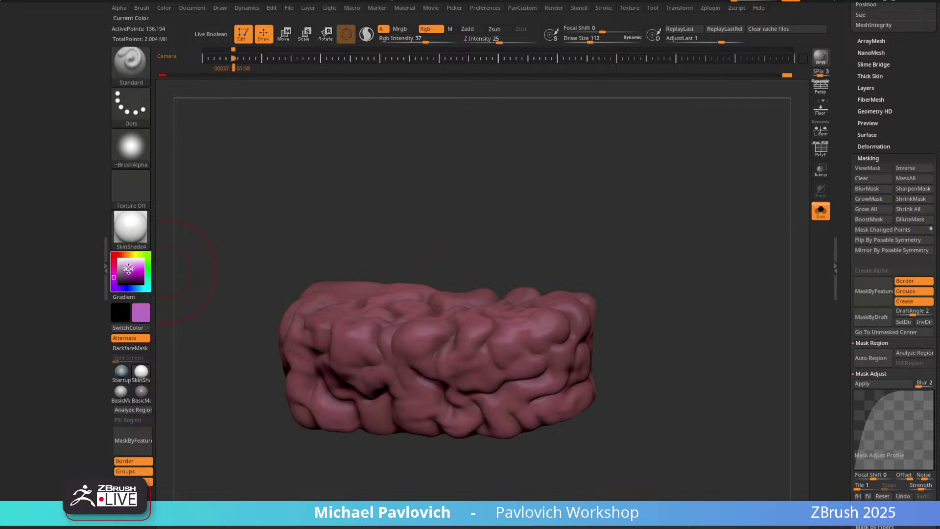
drag(128, 269, 125, 274)
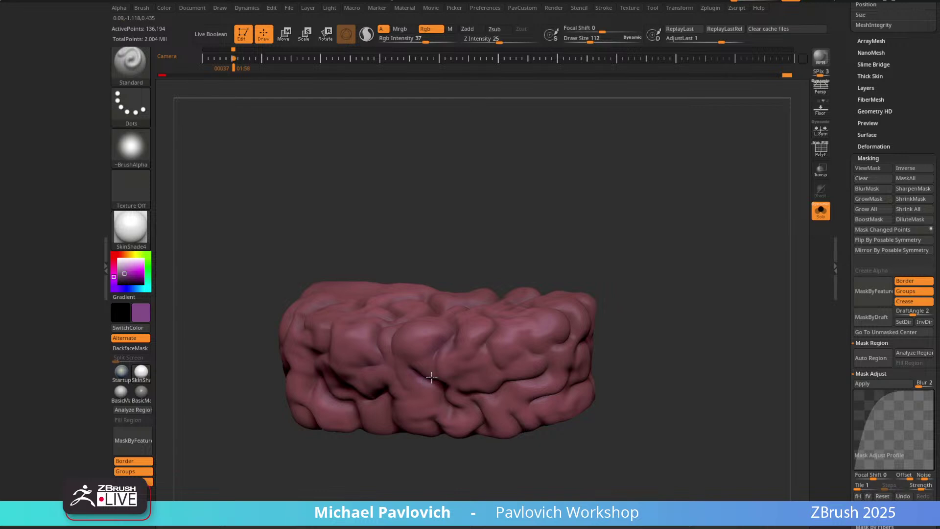
drag(456, 320, 437, 343)
right_drag(479, 329, 522, 289)
key(ctrl+z)
Darken the purple and paint it into the creases along the brain's side.
click(124, 277)
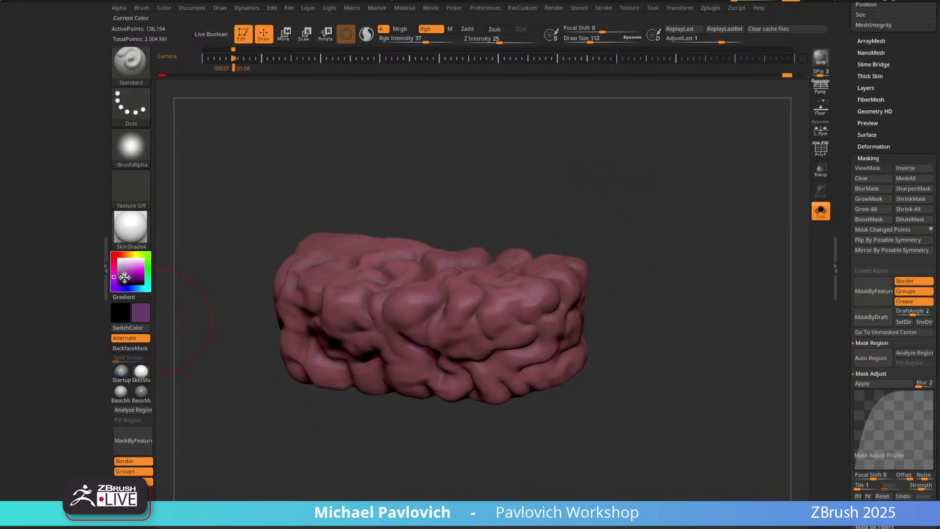
drag(125, 278, 123, 278)
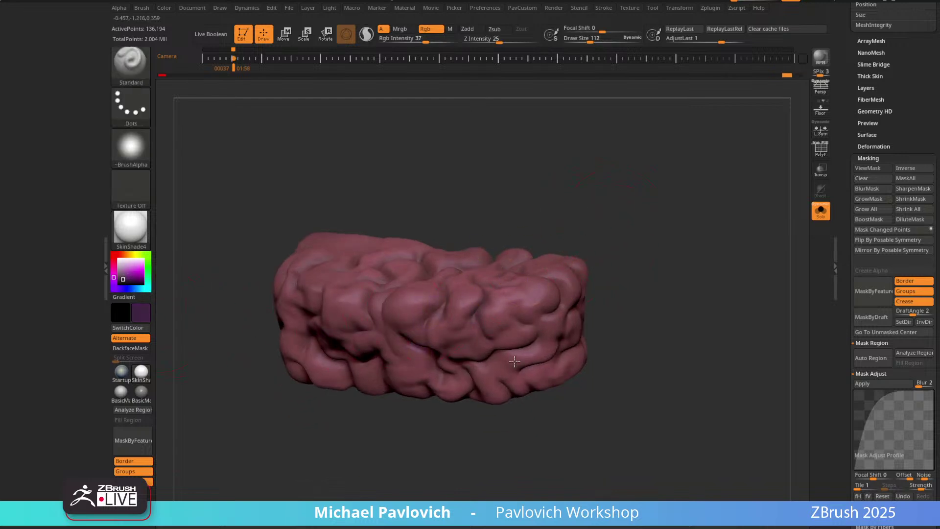
drag(662, 210, 595, 210)
drag(426, 220, 544, 201)
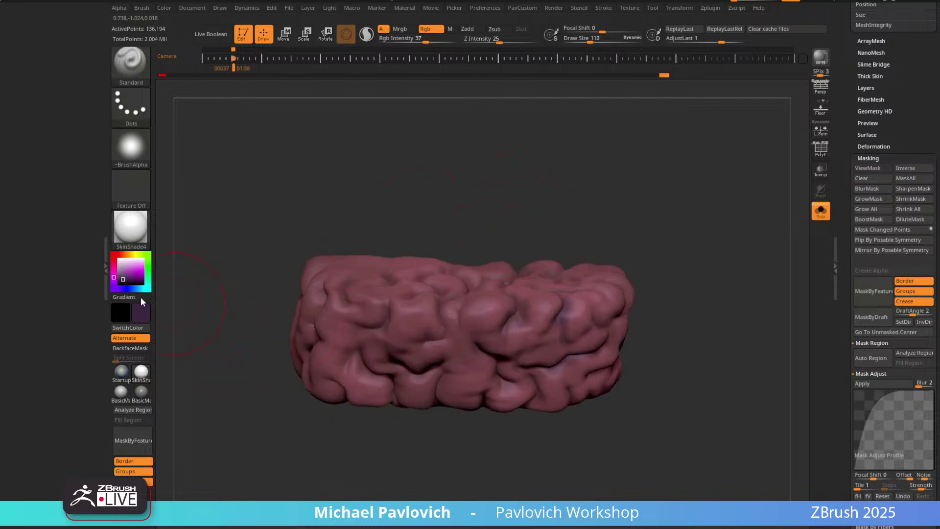
click(125, 277)
Look through the Standard brush's alpha and texture settings and set Polypaint Mode to 1.
click(143, 5)
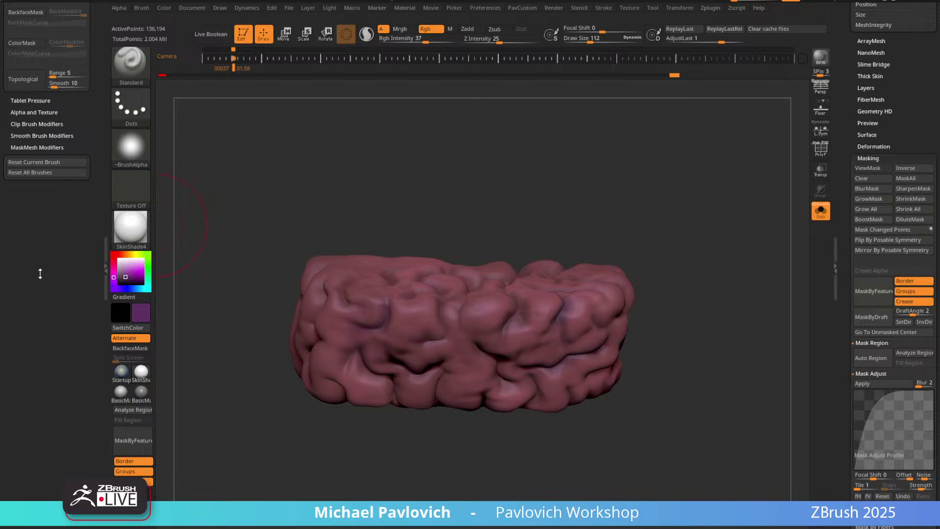
scroll(40, 274, up, 3)
key(shift)
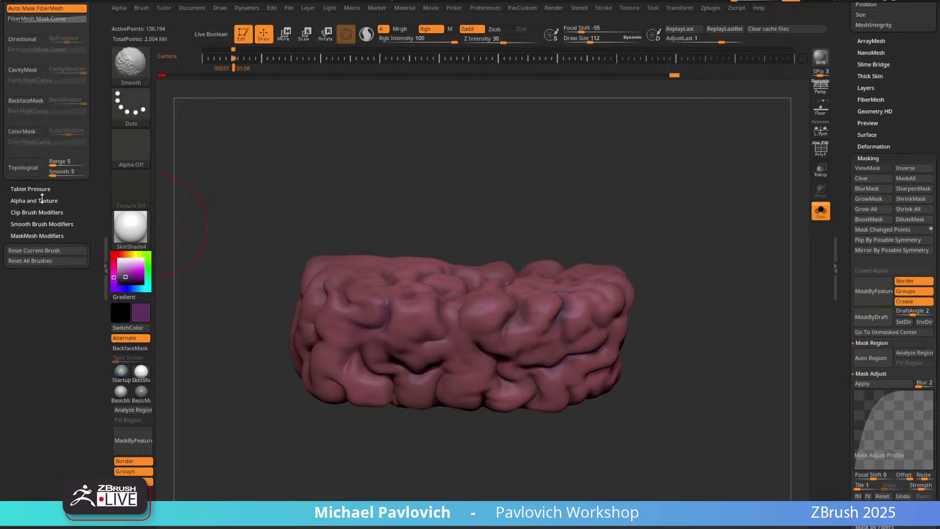
scroll(42, 198, up, 5)
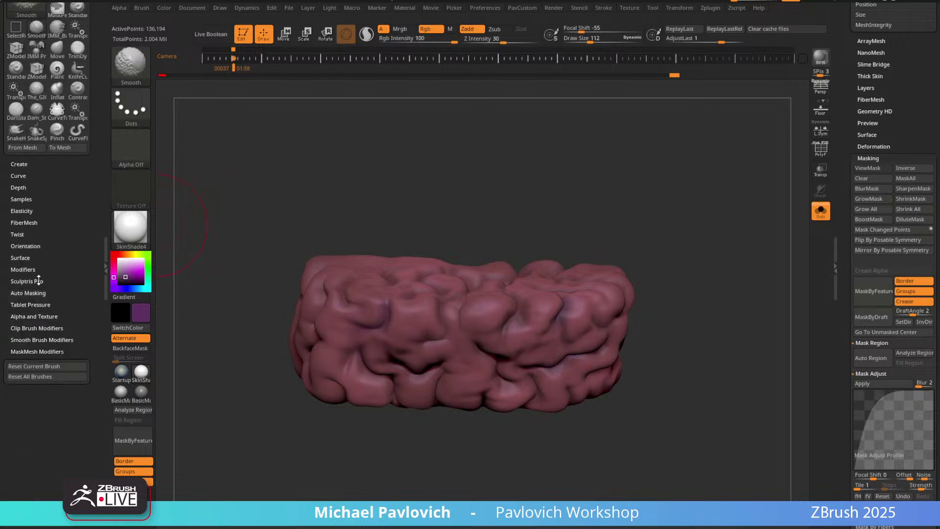
click(41, 316)
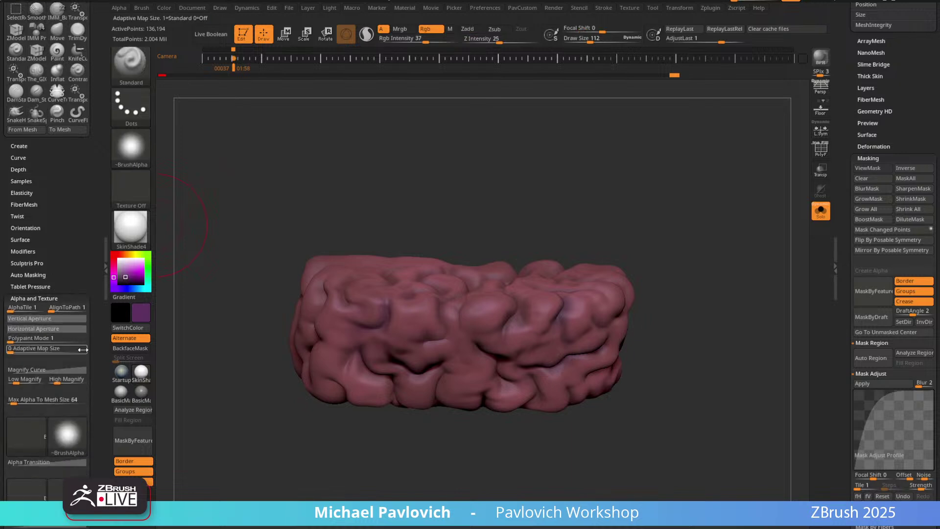
scroll(68, 263, down, 1)
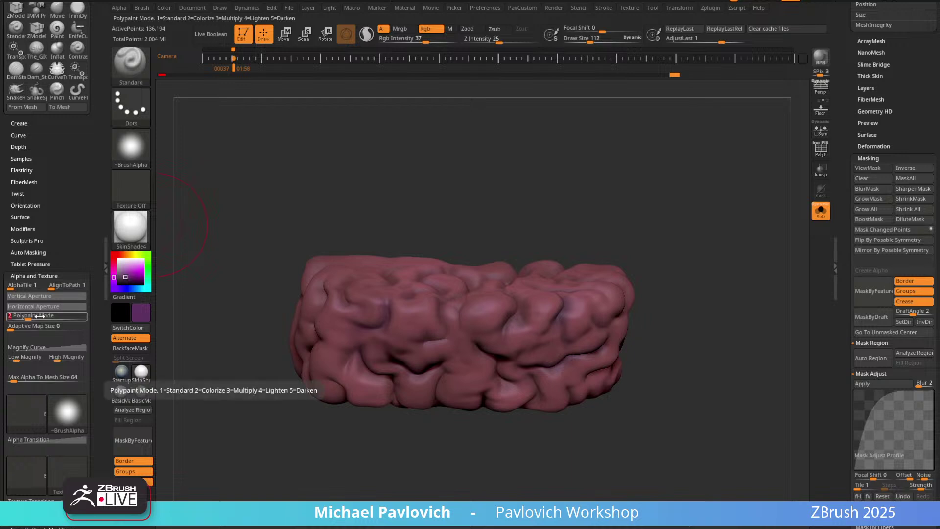
text(1)
key(Return)
Paint the purple into the brain's masked creases from several sides with a draw size of about 206.
alt+drag(597, 177, 551, 182)
drag(444, 219, 442, 266)
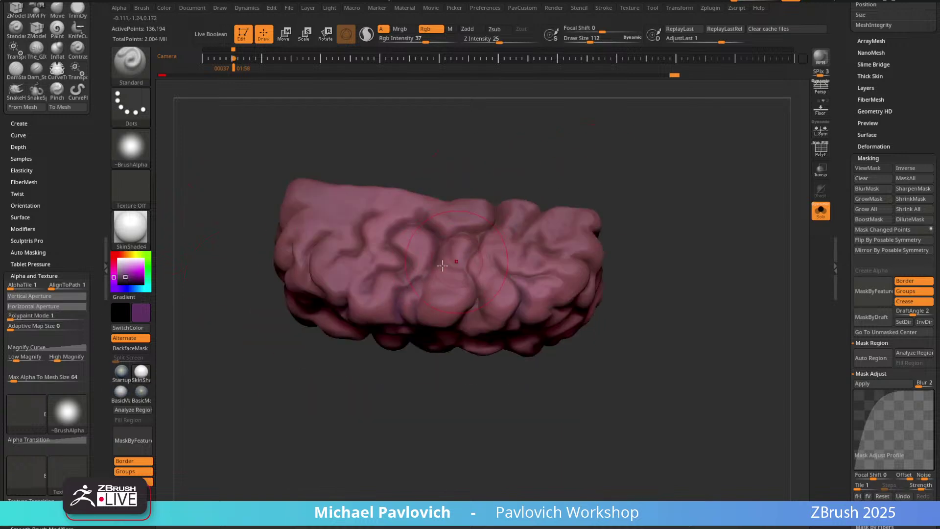
drag(512, 354, 490, 304)
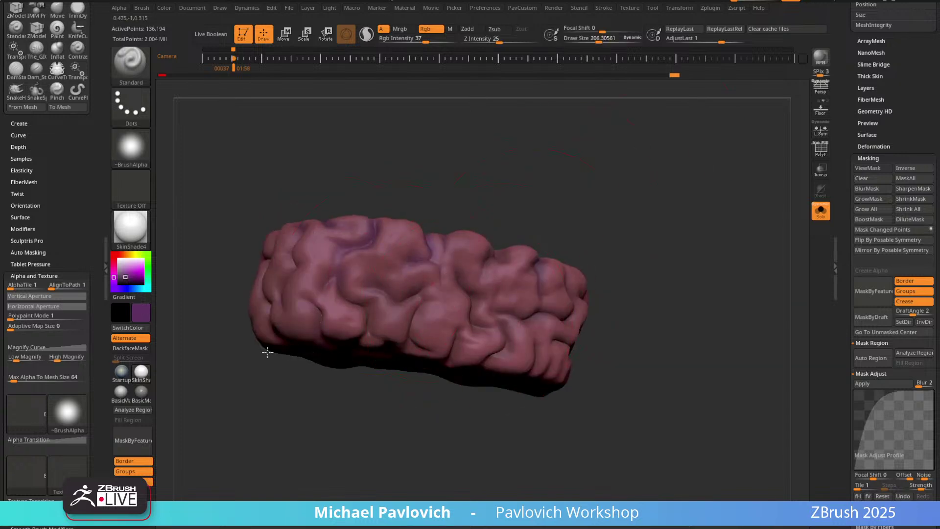
drag(388, 387, 294, 294)
drag(518, 271, 469, 234)
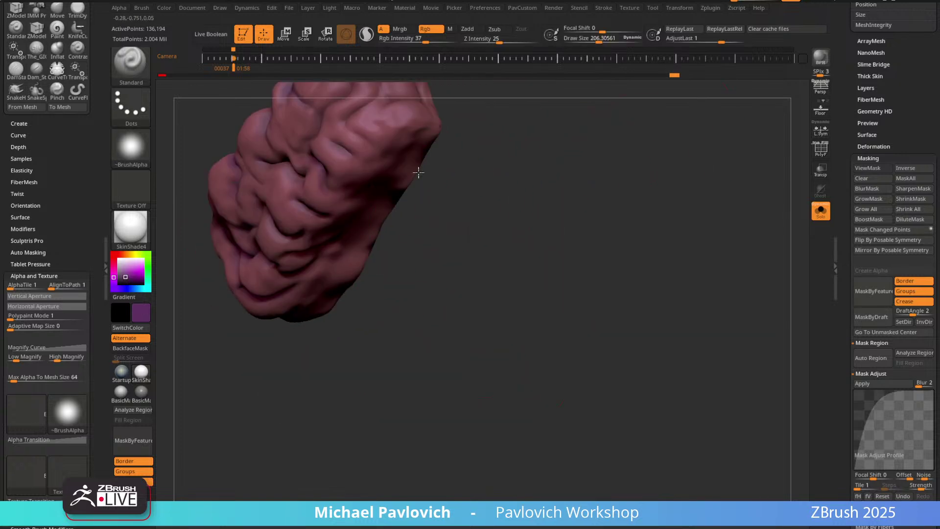
mouse_move(418, 172)
mouse_down()
mouse_move(592, 259)
mouse_move(583, 252)
mouse_up()
drag(587, 172, 667, 224)
Clear the brain's mask and pick a muted pinkish red as the paint color.
key(ctrl+h)
click(862, 182)
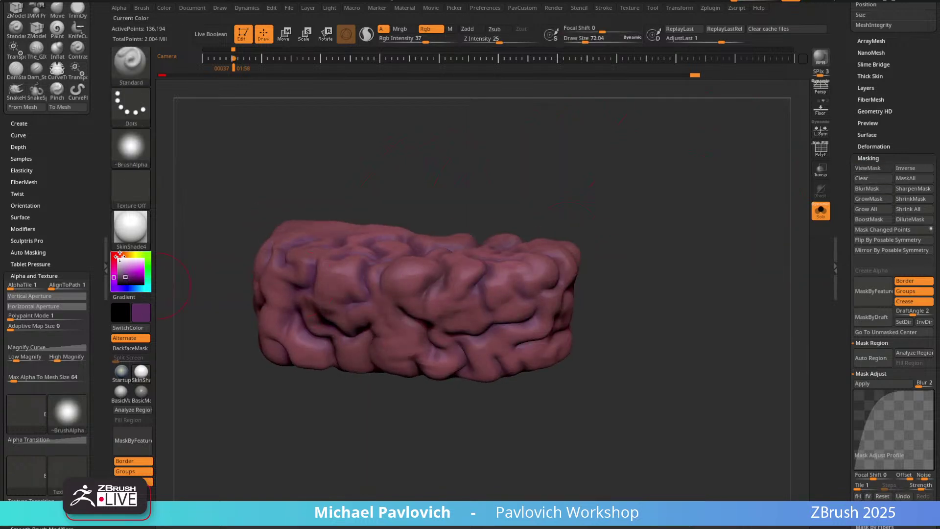
drag(132, 271, 129, 270)
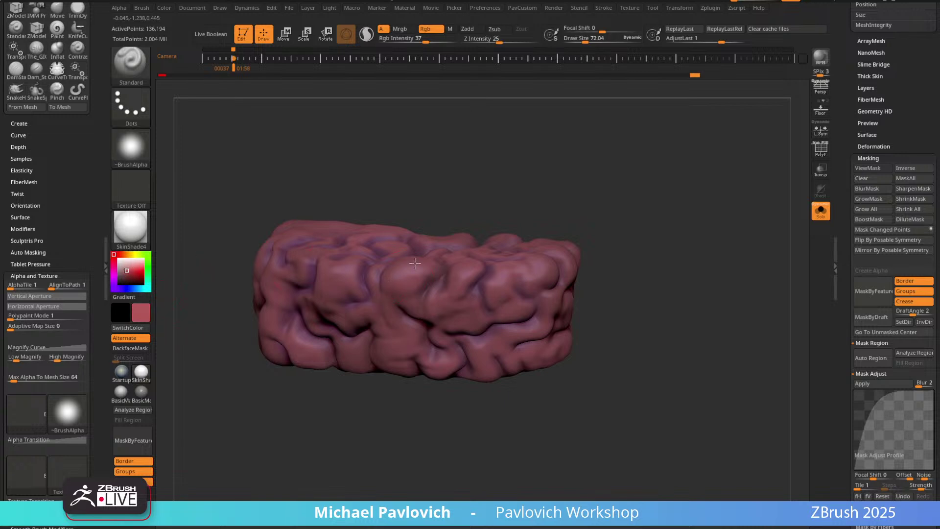
Paint the pinkish red over the brain's raised folds from several sides, varying the draw size between about 38 and 87.
drag(519, 229, 464, 290)
drag(591, 175, 576, 250)
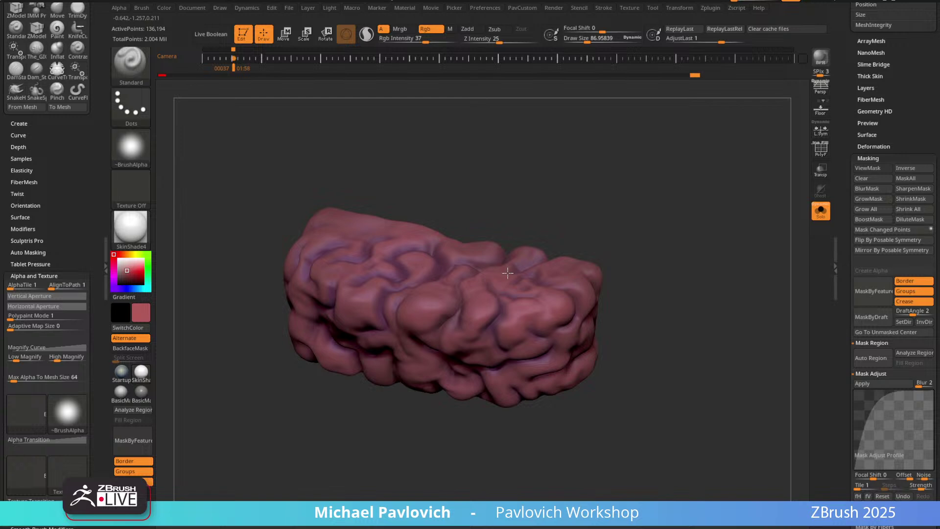
right_drag(348, 251, 377, 219)
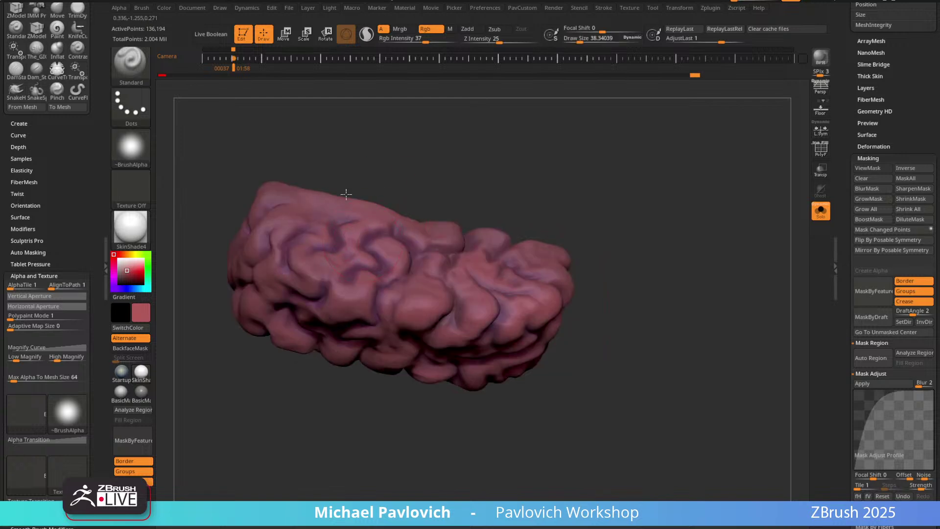
drag(381, 424, 327, 353)
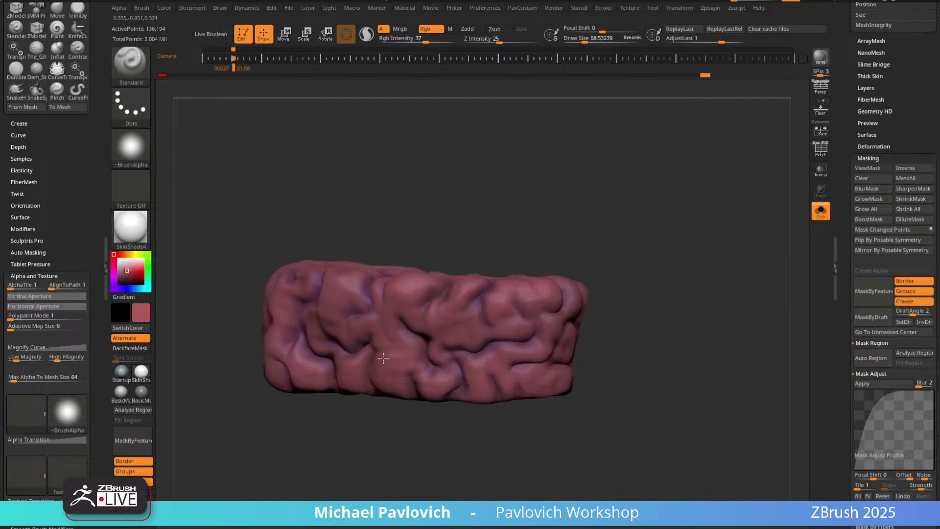
mouse_move(575, 276)
mouse_down()
mouse_move(602, 321)
mouse_move(464, 384)
mouse_move(472, 390)
mouse_up()
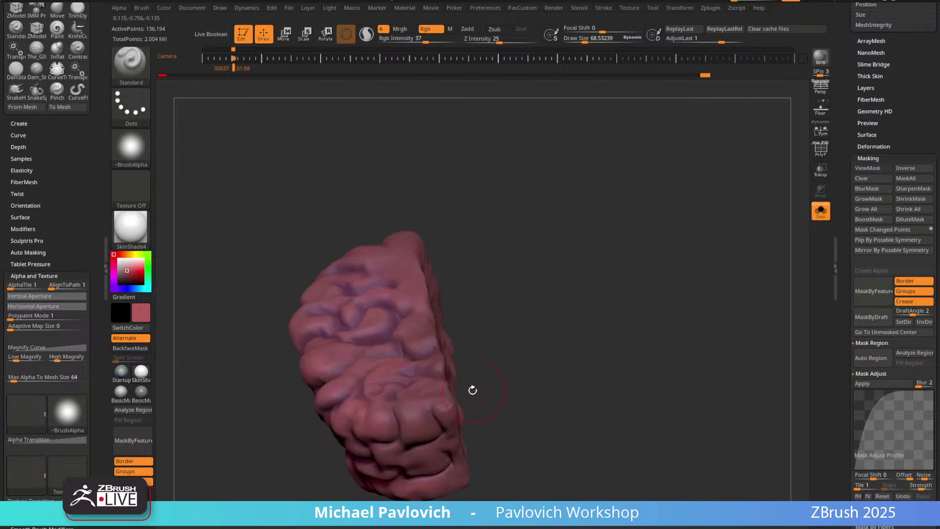
mouse_move(427, 414)
mouse_down()
mouse_move(527, 225)
mouse_move(632, 256)
mouse_up()
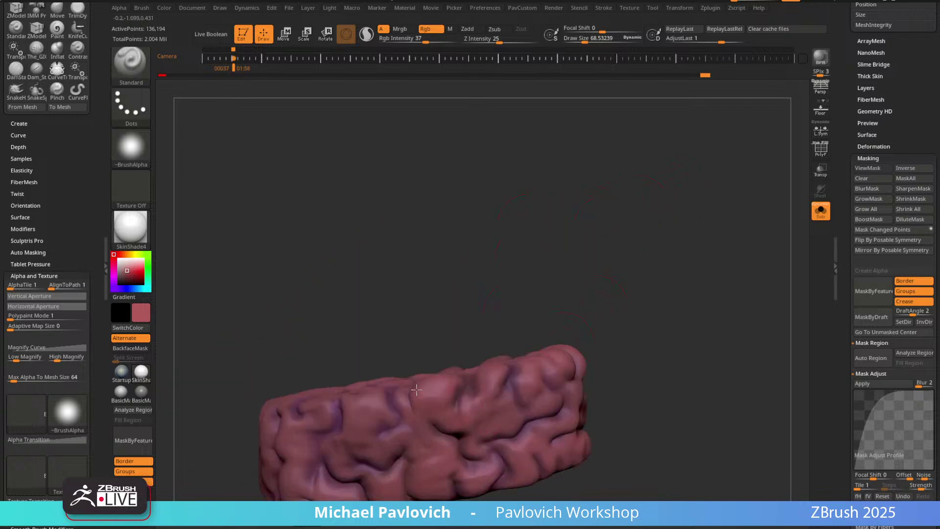
drag(417, 390, 404, 302)
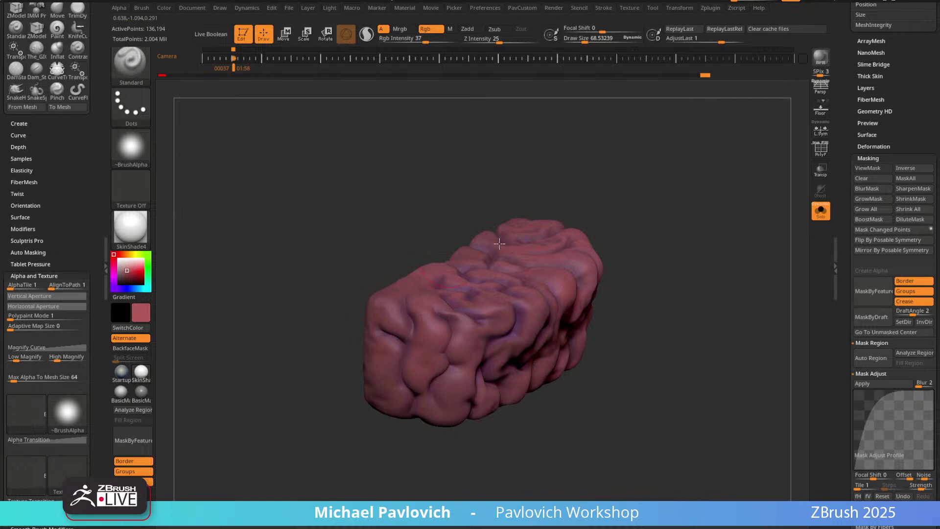
mouse_move(499, 243)
mouse_down()
mouse_move(551, 245)
mouse_move(572, 199)
mouse_move(607, 199)
mouse_move(537, 219)
mouse_up()
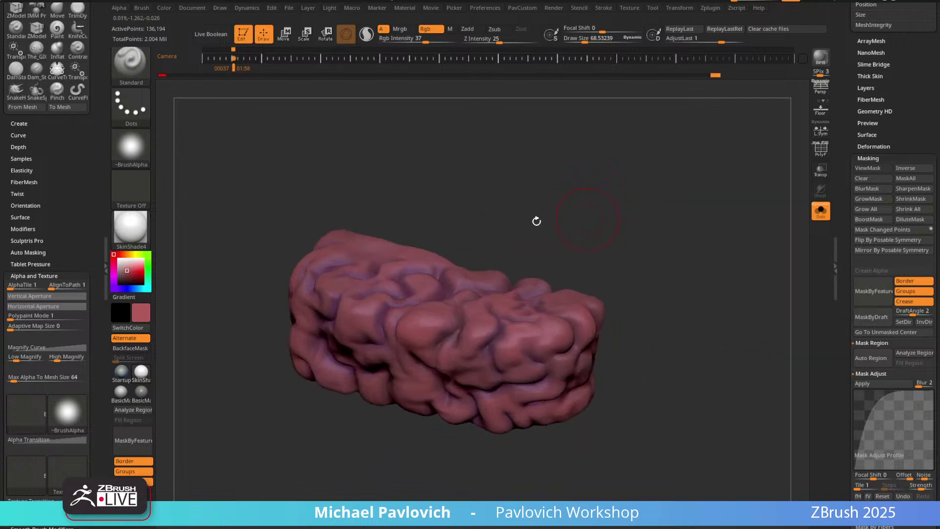
Pick a muted ochre and paint light patches of it on the brain's upper folds.
click(128, 254)
drag(128, 254, 129, 254)
click(130, 275)
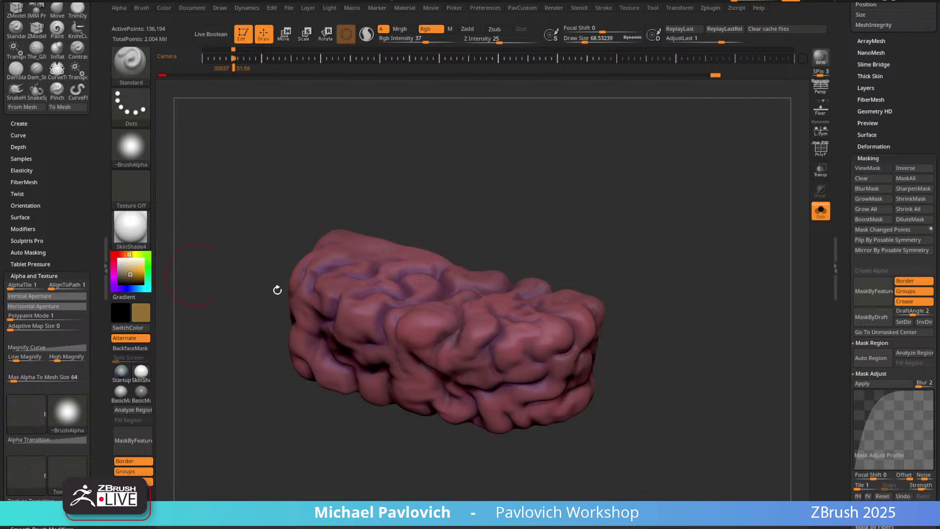
drag(459, 344, 448, 294)
Pick a muted green and tint patches of the brain's folds from several angles.
drag(131, 275, 127, 276)
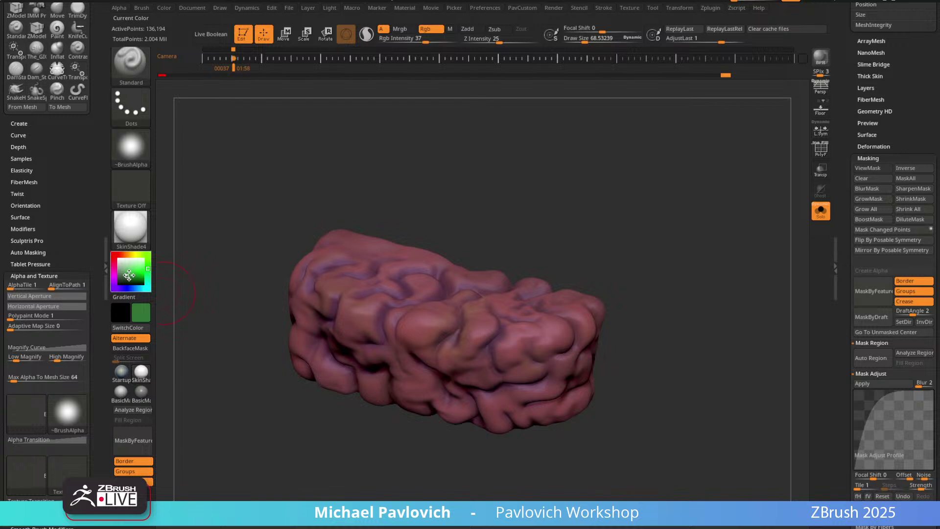
mouse_move(622, 313)
mouse_down()
mouse_move(644, 250)
mouse_move(607, 260)
mouse_up()
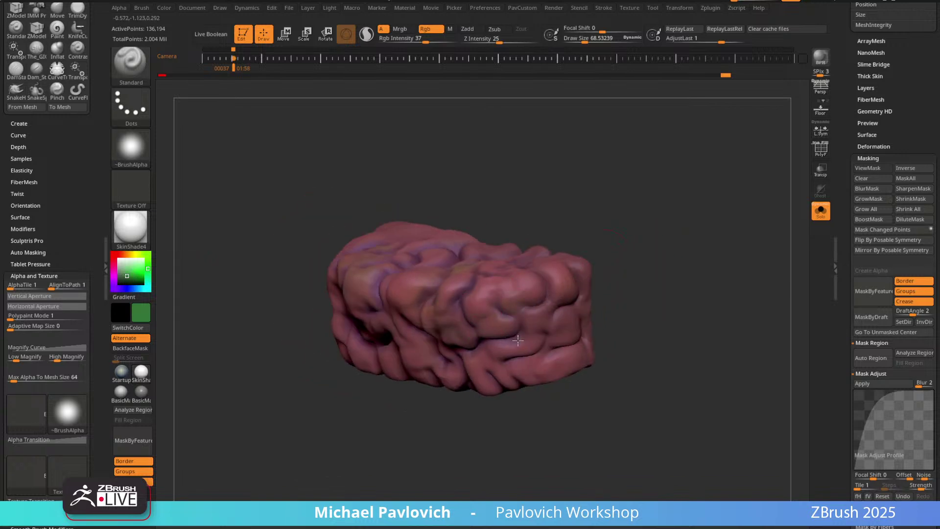
drag(519, 341, 576, 301)
drag(647, 286, 709, 216)
drag(410, 202, 490, 230)
Pick a salmon red and blend it over the brain's tinted folds, including the end of the brain.
click(120, 255)
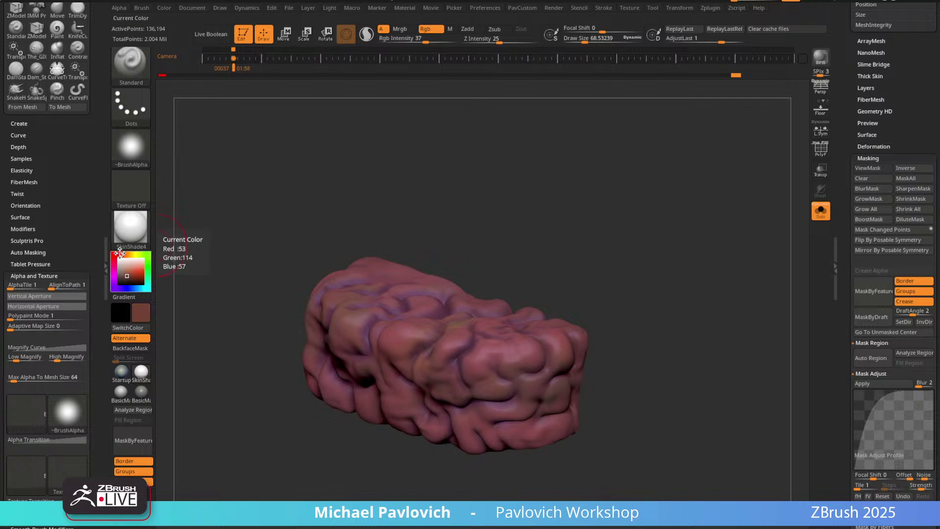
drag(126, 275, 128, 270)
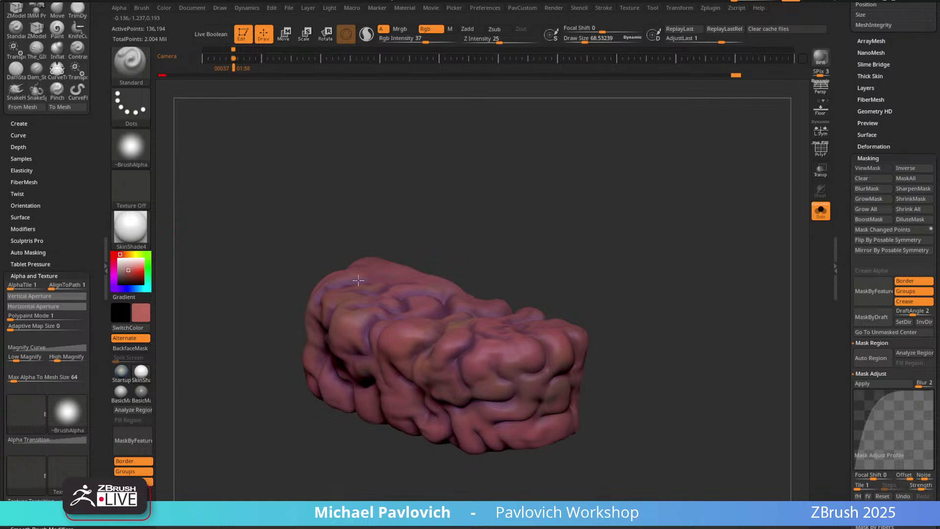
drag(580, 335, 421, 329)
right_drag(345, 262, 379, 285)
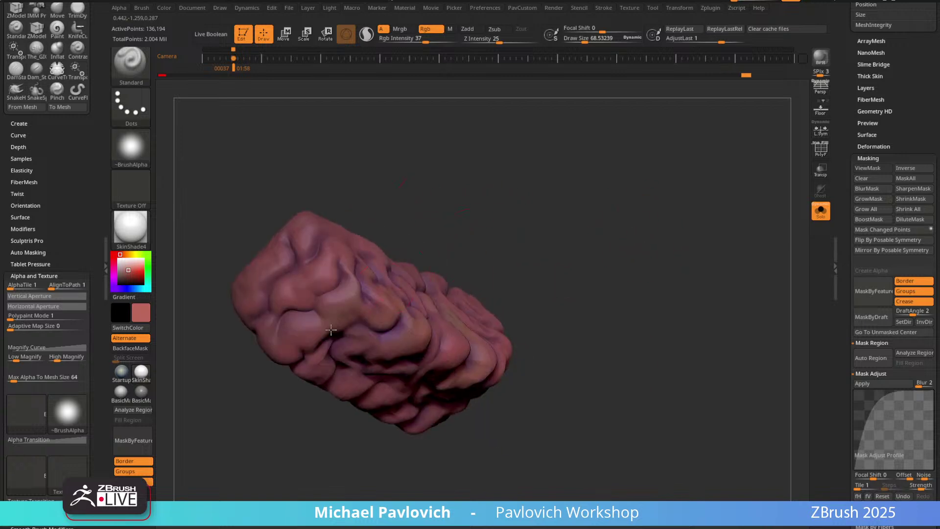
drag(331, 331, 374, 359)
drag(458, 424, 651, 279)
Turn off Solo to show the brain within the full log model and collapse the Masking settings.
click(821, 211)
mouse_move(703, 262)
mouse_down()
mouse_move(678, 309)
mouse_move(690, 267)
mouse_move(700, 282)
mouse_move(700, 271)
mouse_up()
key(ctrl)
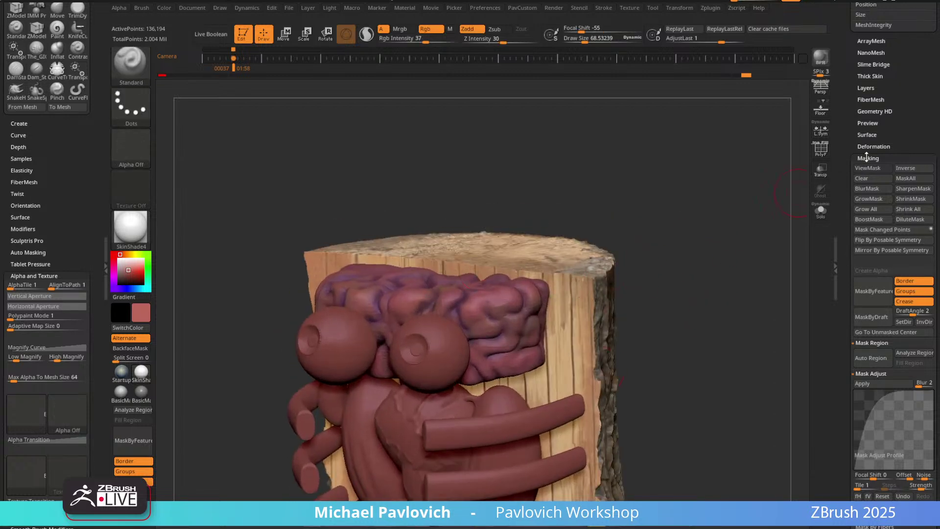
click(868, 158)
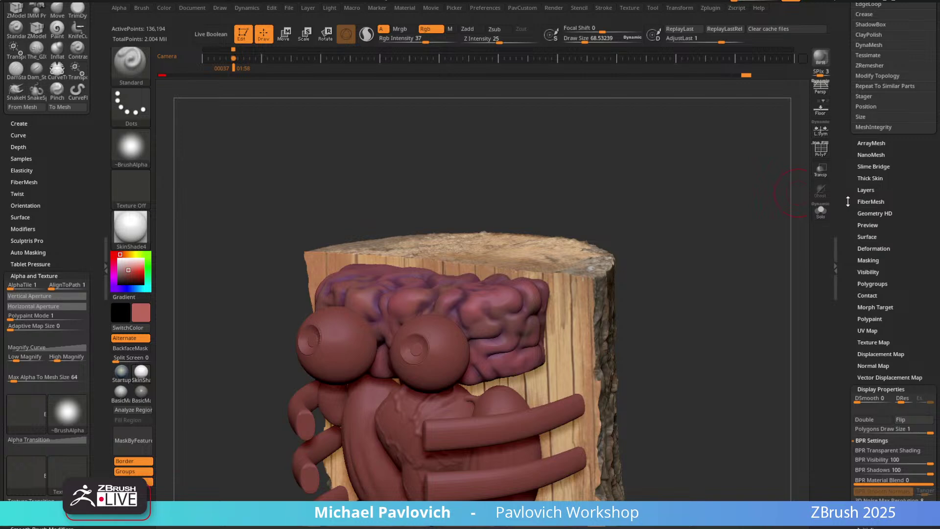
drag(849, 183, 843, 197)
Open the SkinShade4 material's modifiers, try a brighter Diffuse and set it to 0.75.
drag(68, 189, 83, 403)
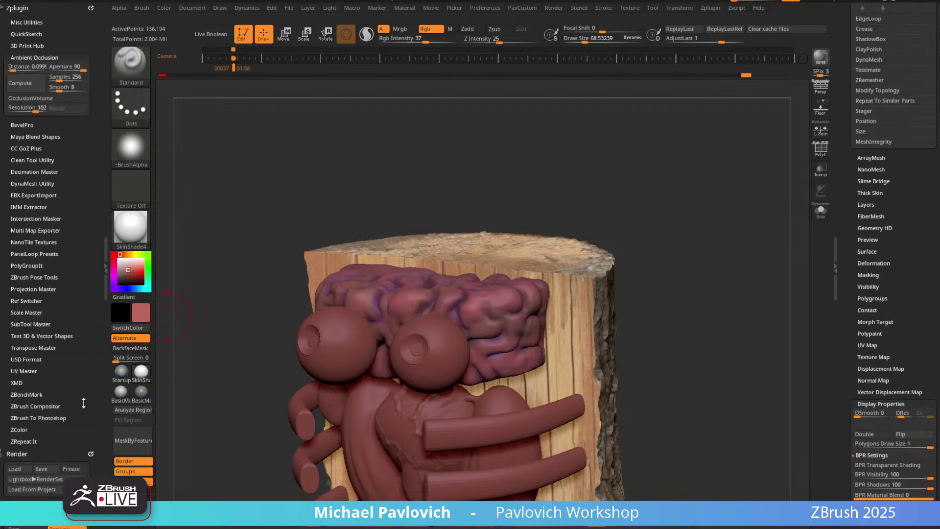
click(91, 7)
click(91, 8)
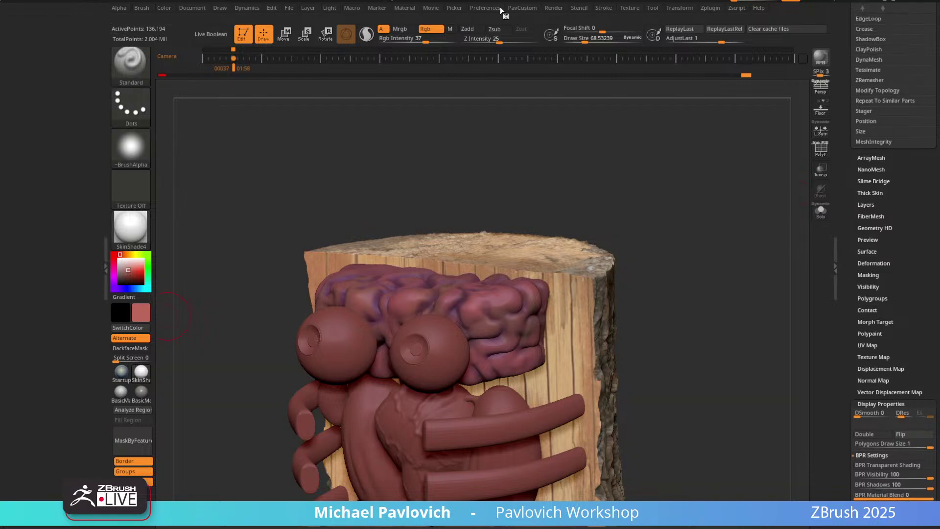
click(400, 8)
click(398, 11)
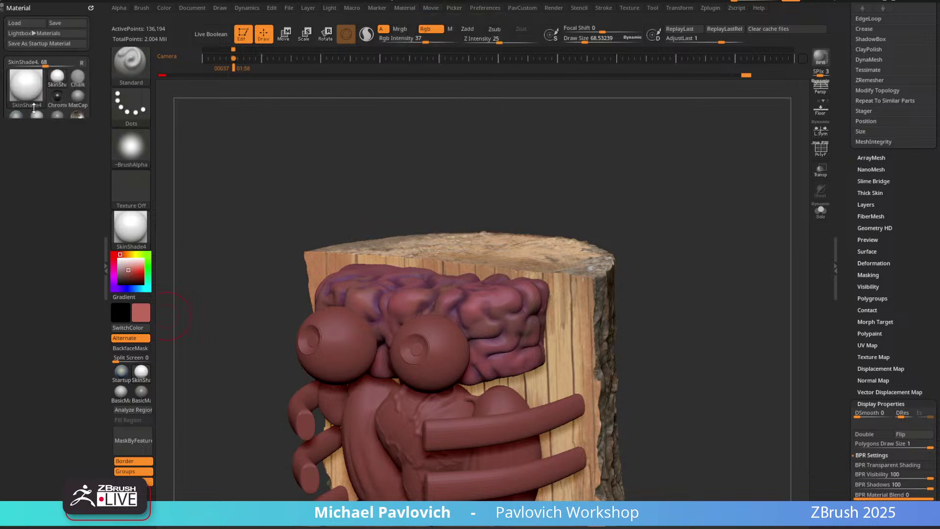
click(23, 183)
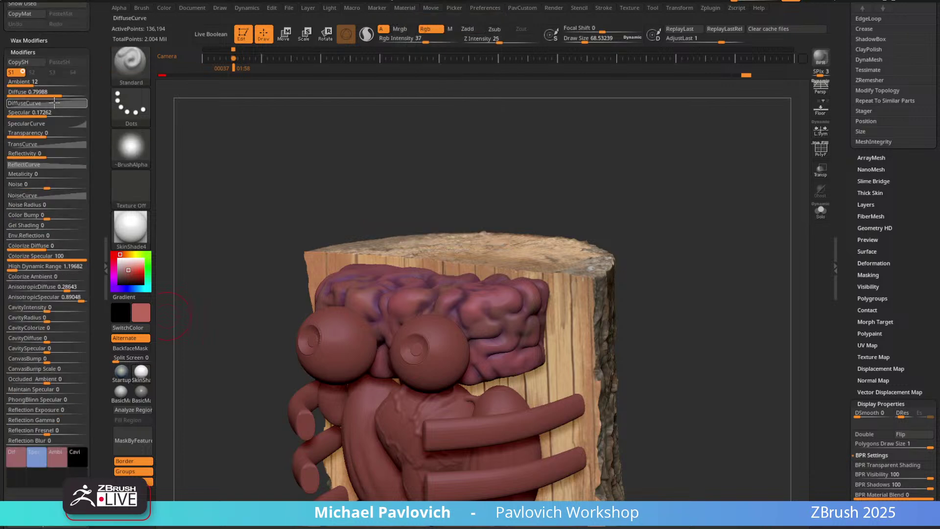
drag(65, 94, 66, 92)
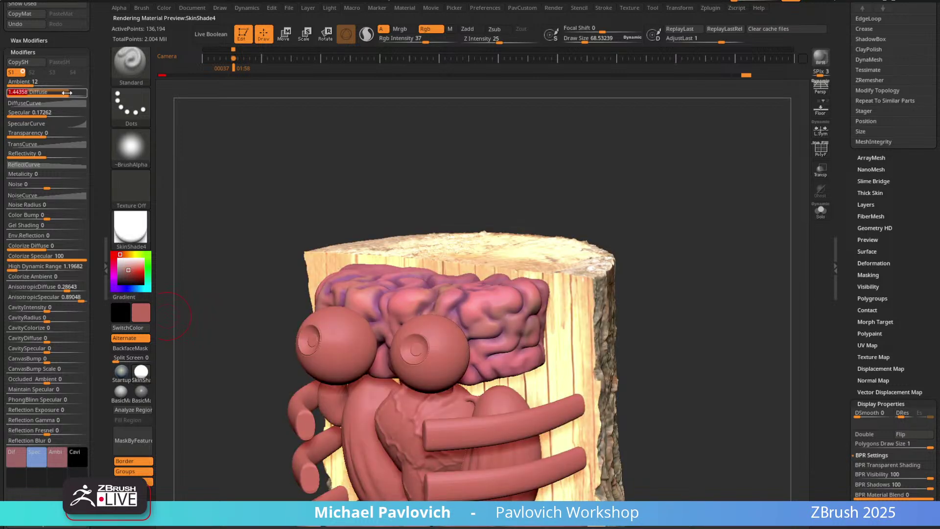
key(Return)
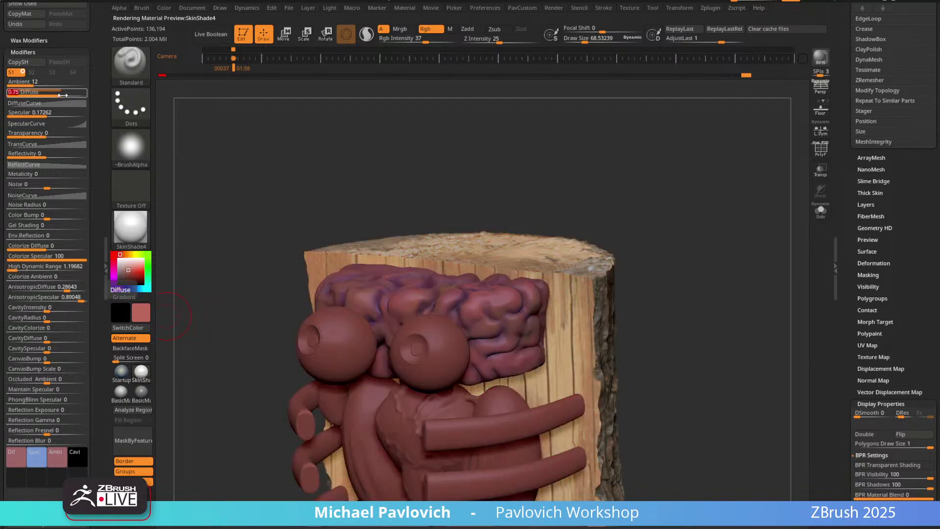
Adjust the brain's polypaint colors with HSV Hue 0.00287, HSV Saturation 0.0107, Rgb Intensity 0.02516, Red Intensity 0.00575 and RGB Contrast 0.07234.
drag(847, 252, 859, 267)
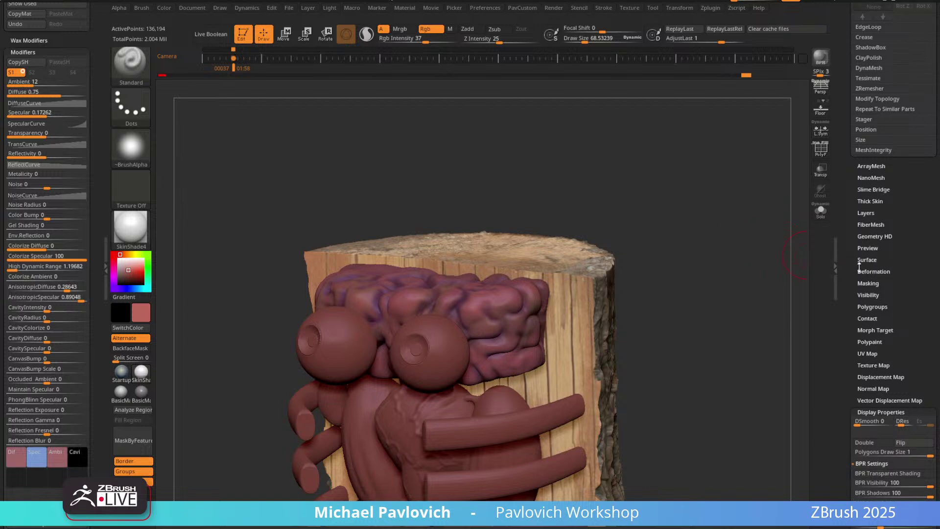
key(shift)
click(869, 342)
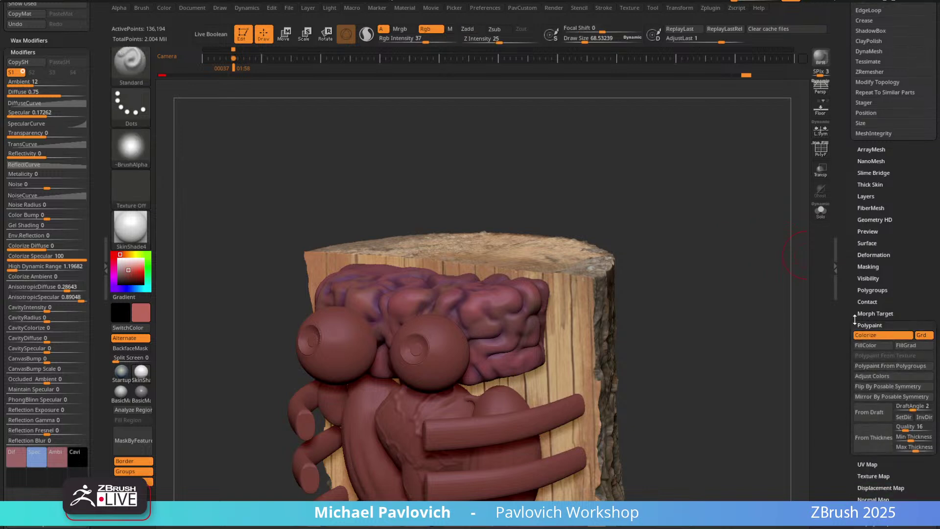
click(871, 364)
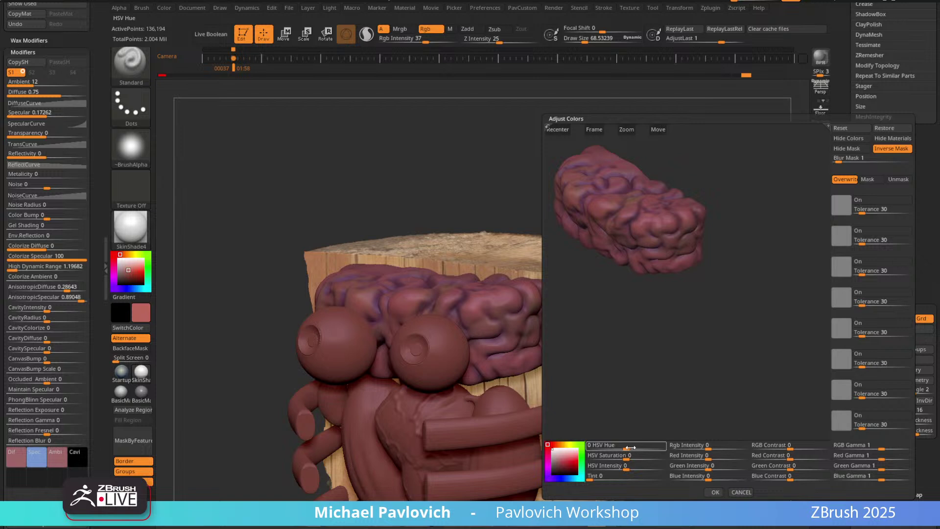
mouse_move(624, 446)
mouse_down()
mouse_move(640, 448)
mouse_move(628, 448)
mouse_up()
drag(709, 447, 713, 447)
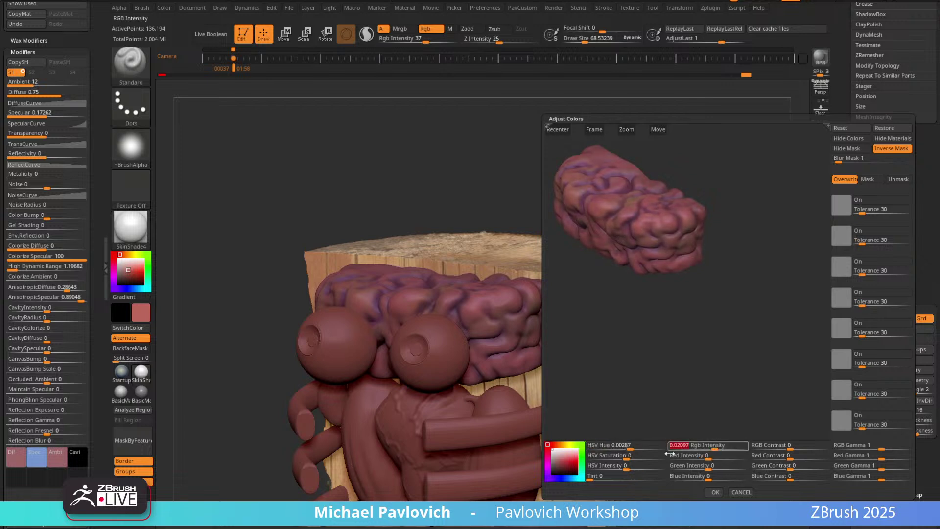
mouse_move(629, 456)
mouse_down()
mouse_move(641, 459)
mouse_move(630, 458)
mouse_up()
drag(712, 447, 734, 458)
drag(791, 446, 802, 445)
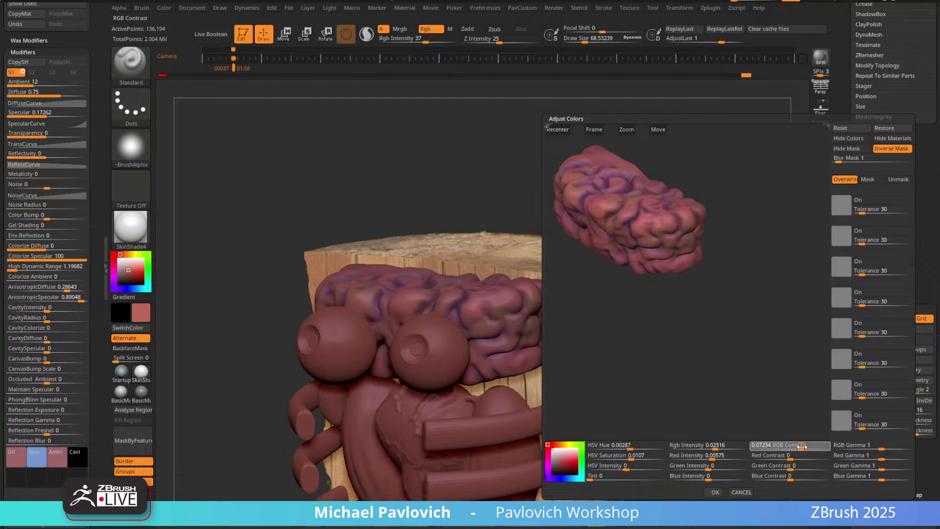
click(716, 493)
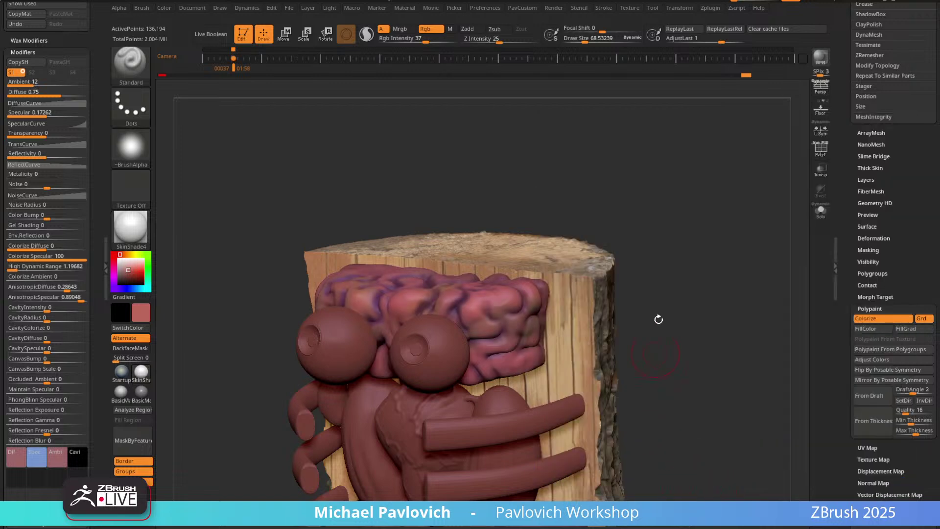
Check the recolored brain on the log, isolate it with Solo, and sample a rosy pink from its surface.
mouse_move(656, 319)
mouse_down()
mouse_move(713, 315)
mouse_move(701, 270)
mouse_move(663, 307)
mouse_move(686, 308)
mouse_move(686, 296)
mouse_move(684, 307)
mouse_up()
key(s)
key(s)
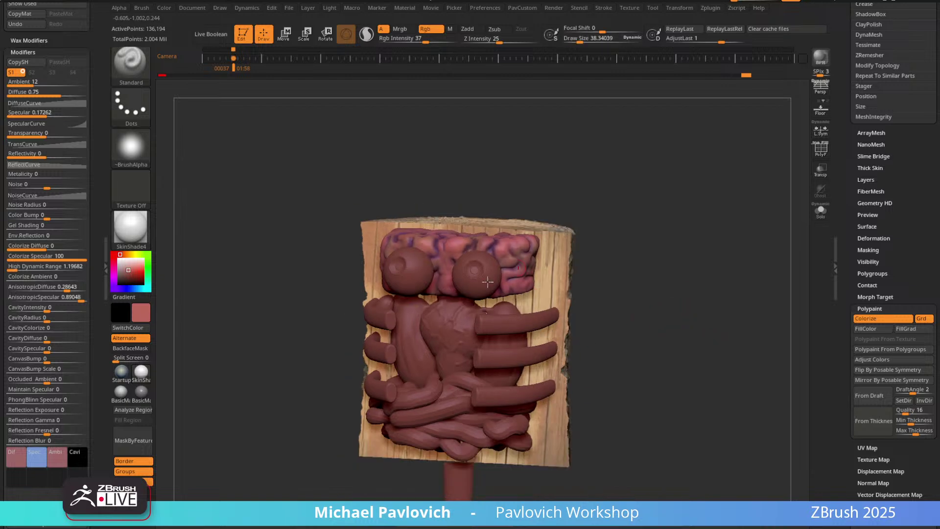
mouse_move(691, 349)
mouse_down()
mouse_move(680, 324)
mouse_move(664, 319)
mouse_move(750, 193)
mouse_move(725, 296)
mouse_up()
key(bracketleft)
key(bracketleft)
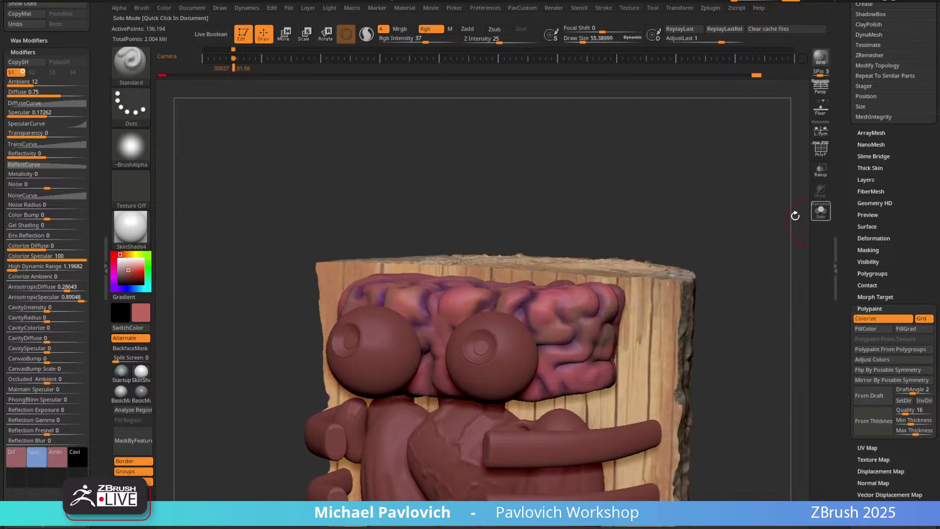
click(821, 210)
key(c)
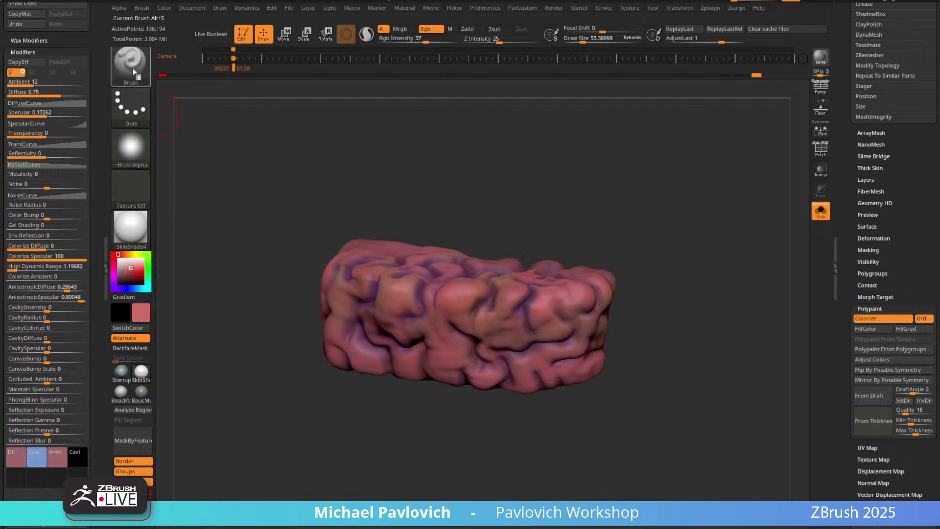
Try Alpha 07 on the Standard brush and settle on the speckled Alpha 23.
click(137, 142)
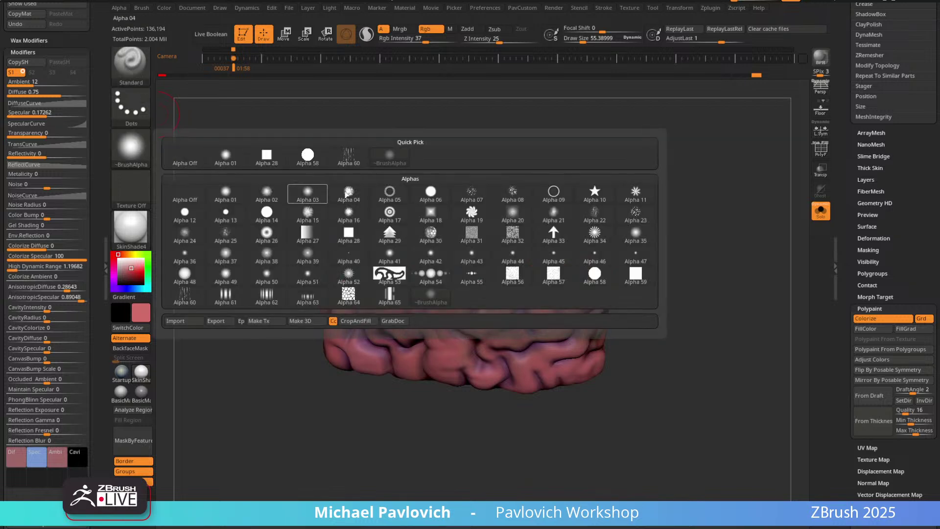
click(481, 198)
drag(485, 196, 547, 187)
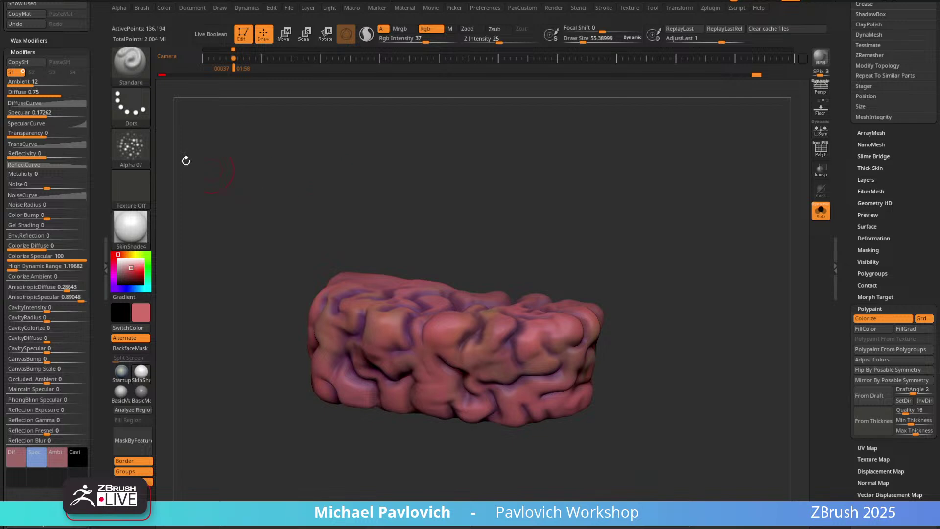
click(131, 145)
click(630, 211)
drag(626, 216, 535, 287)
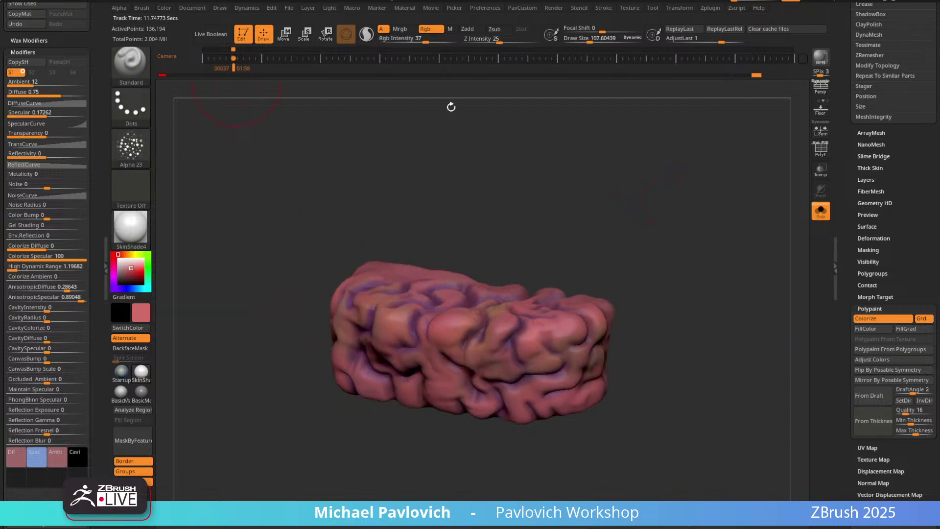
Paint speckled rosy pink over the brain's folds from several angles with a draw size of about 76.
alt+drag(471, 168, 441, 170)
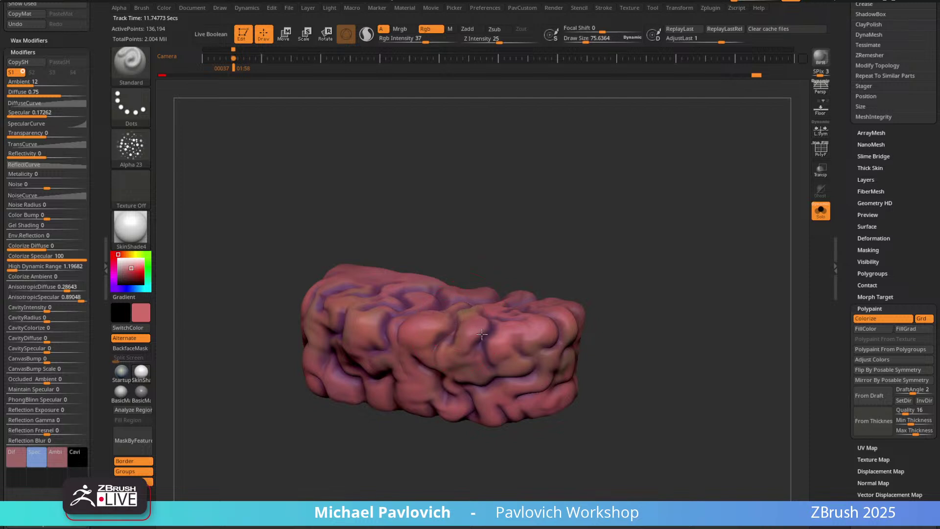
drag(433, 207, 409, 325)
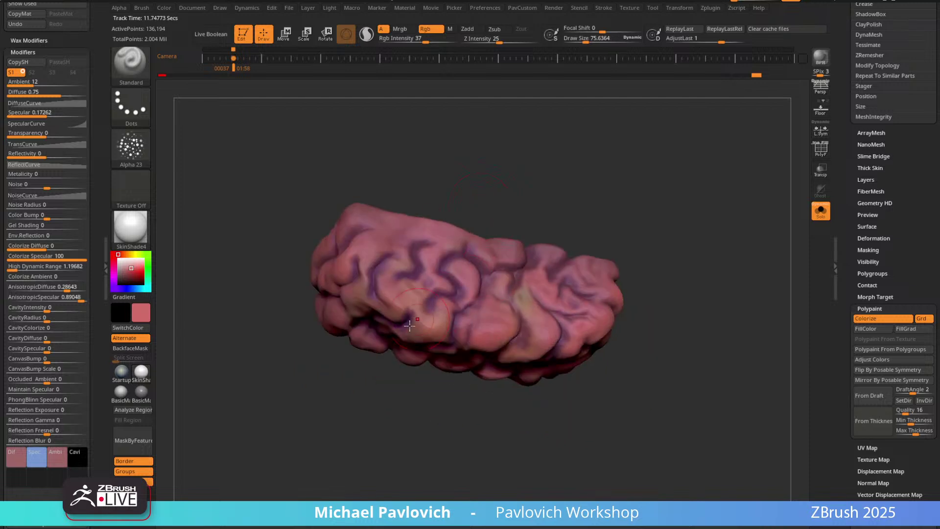
drag(559, 212, 522, 190)
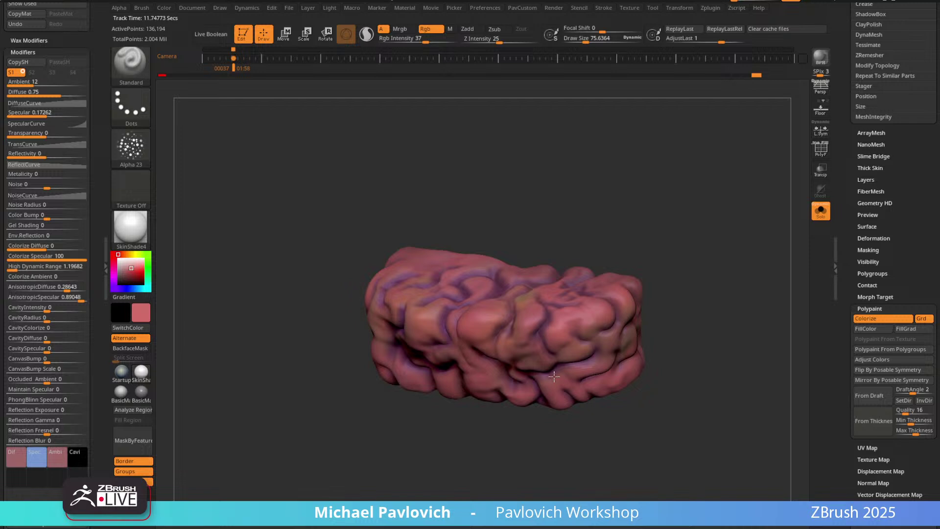
mouse_move(439, 273)
right_down()
mouse_move(483, 195)
mouse_move(426, 275)
right_up()
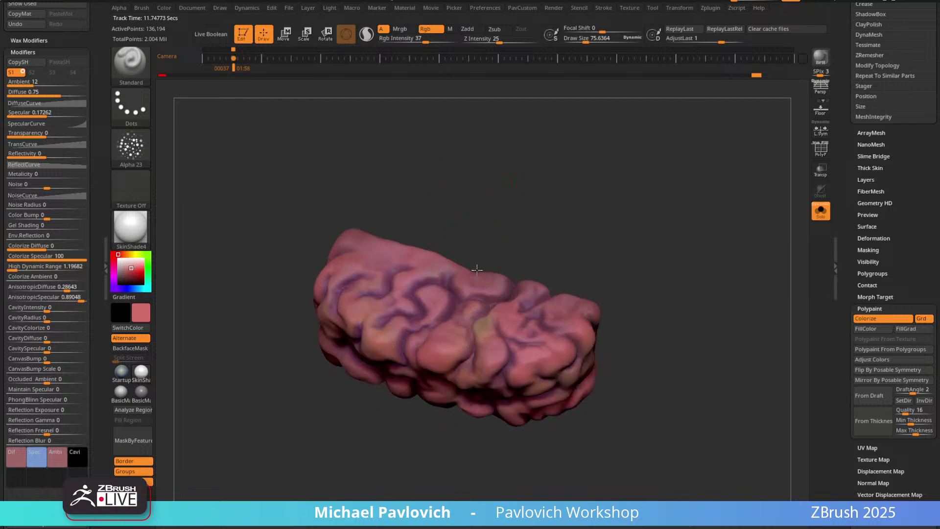
right_drag(396, 328, 479, 309)
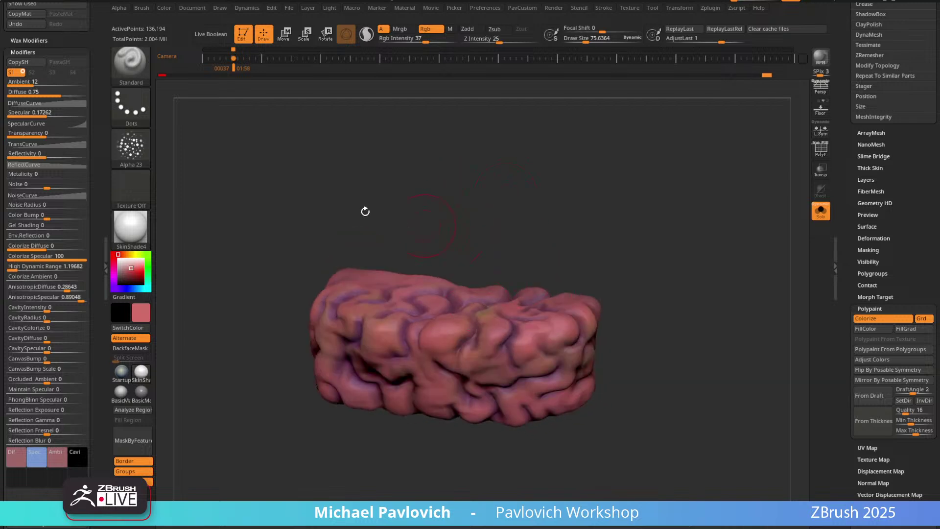
Switch the stroke to DragRect with Alpha 22 and stamp purple, blue and green vein patterns on the brain.
click(131, 104)
click(237, 116)
click(131, 146)
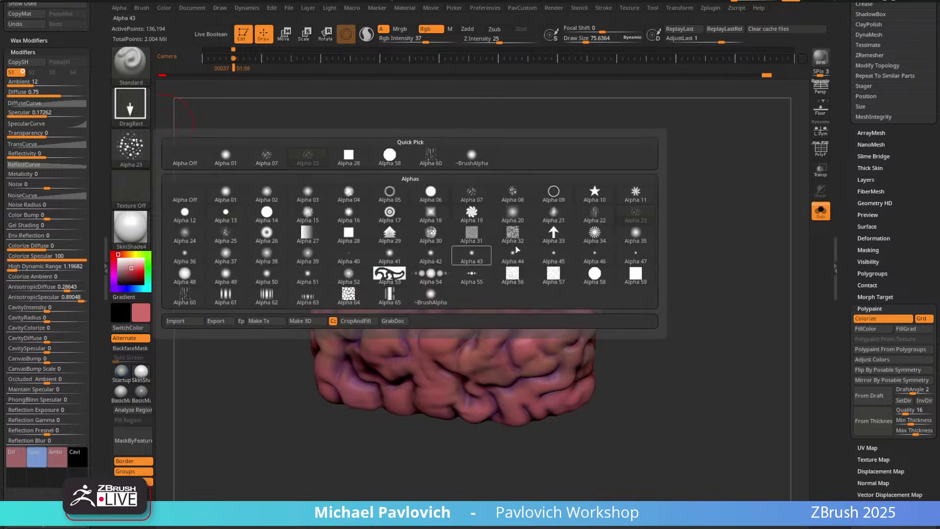
click(609, 214)
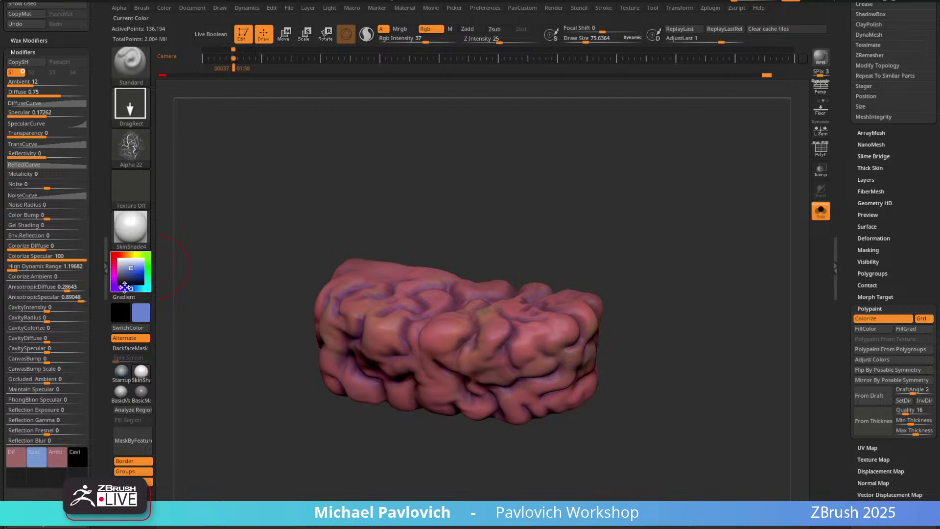
mouse_move(125, 287)
mouse_down()
mouse_move(113, 286)
mouse_move(130, 273)
mouse_up()
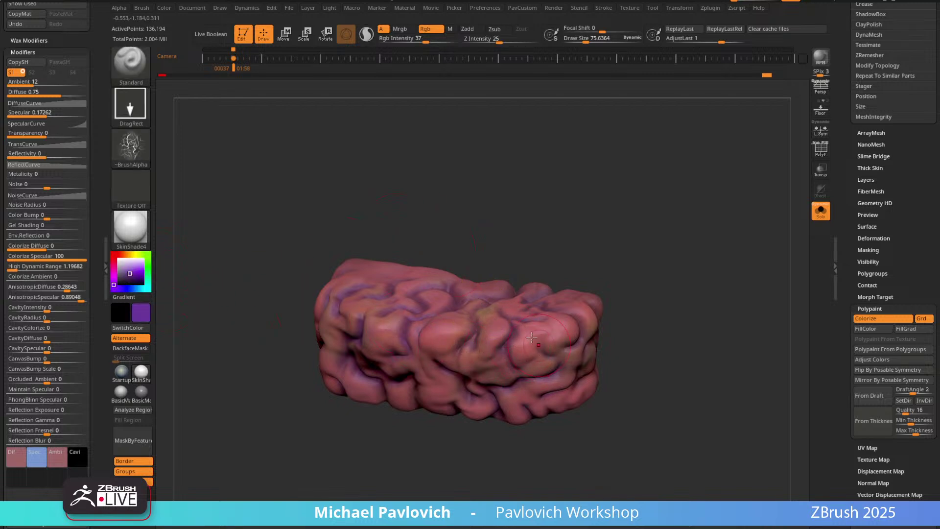
click(137, 288)
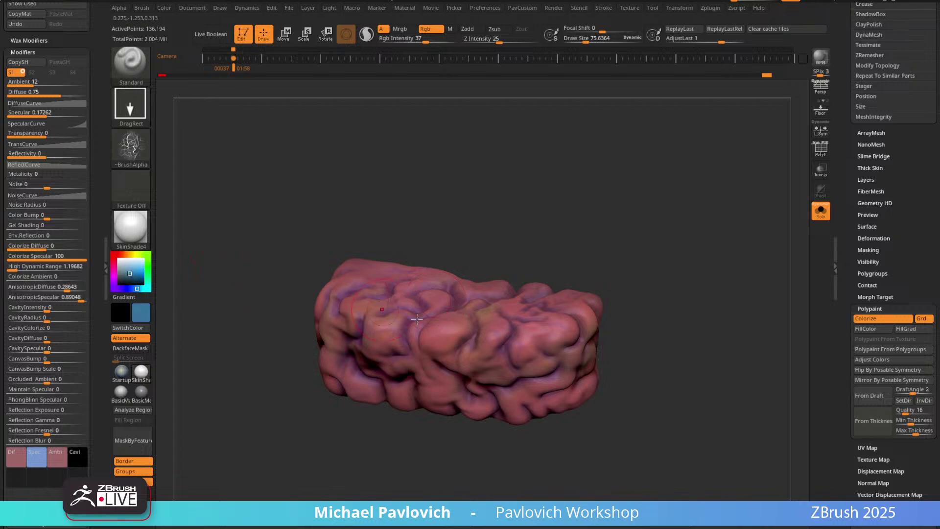
click(148, 266)
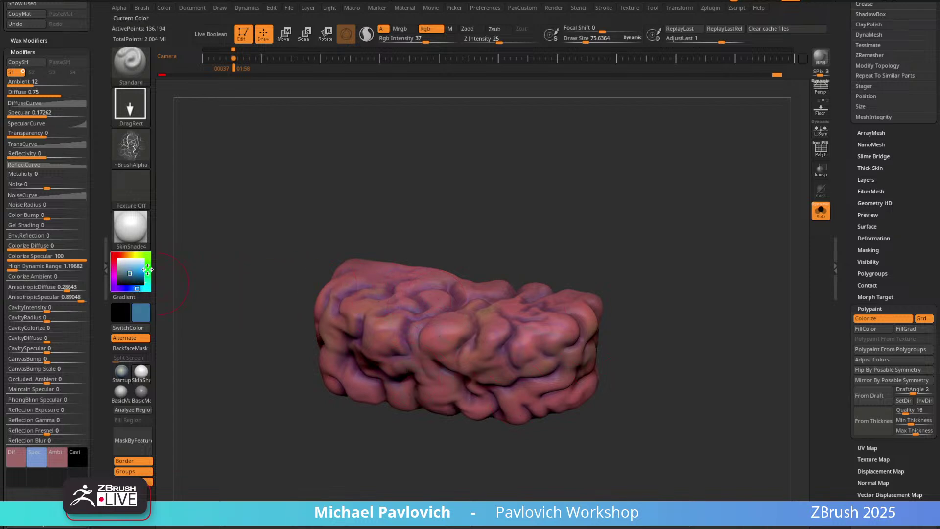
drag(633, 328, 651, 228)
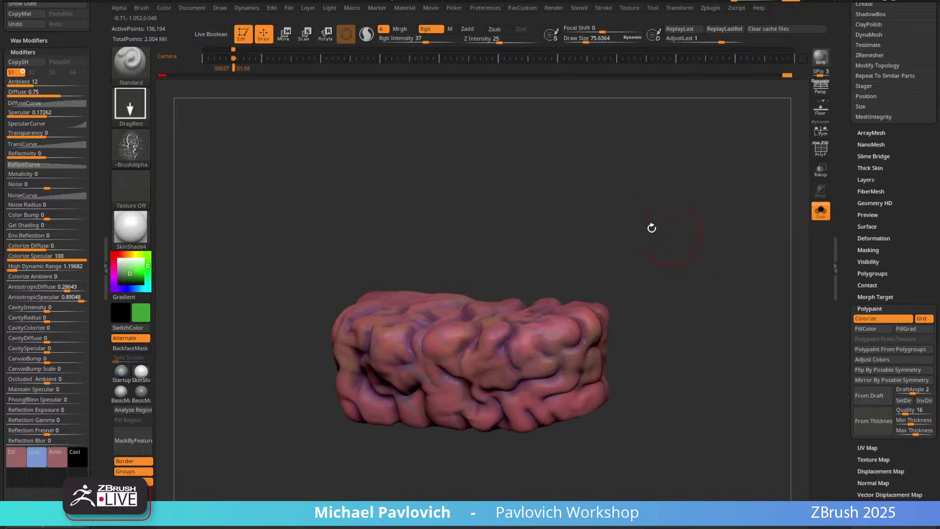
Set the brush alpha to Alpha 23, sample a salmon red from the brain, and stamp speckles on its folds.
click(131, 147)
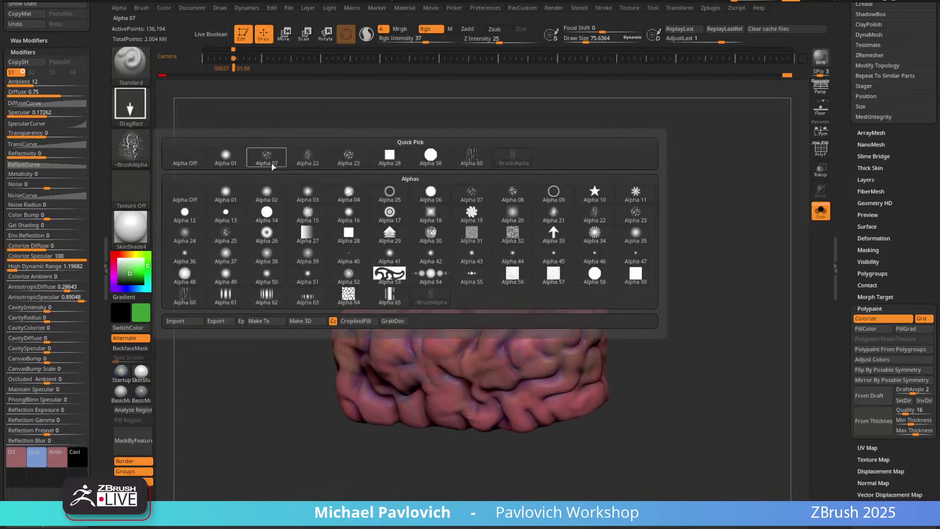
mouse_move(273, 163)
click(346, 157)
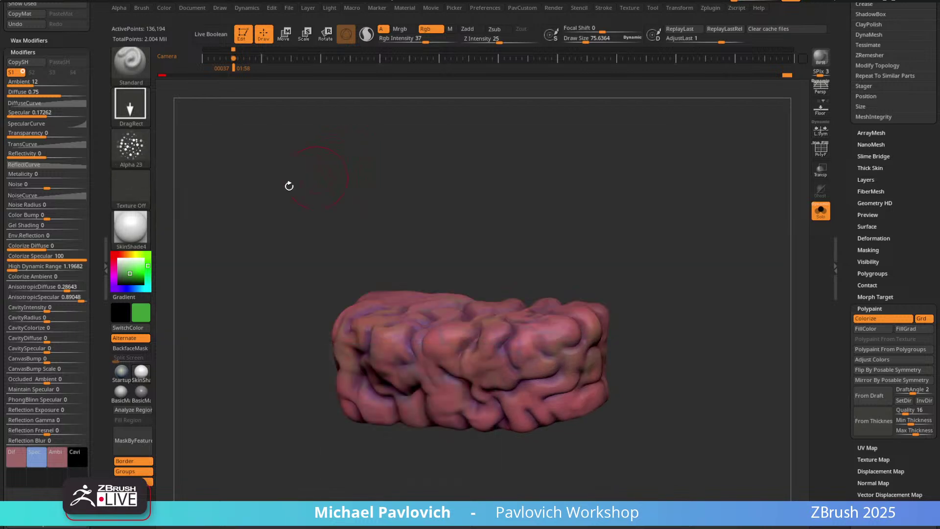
key(c)
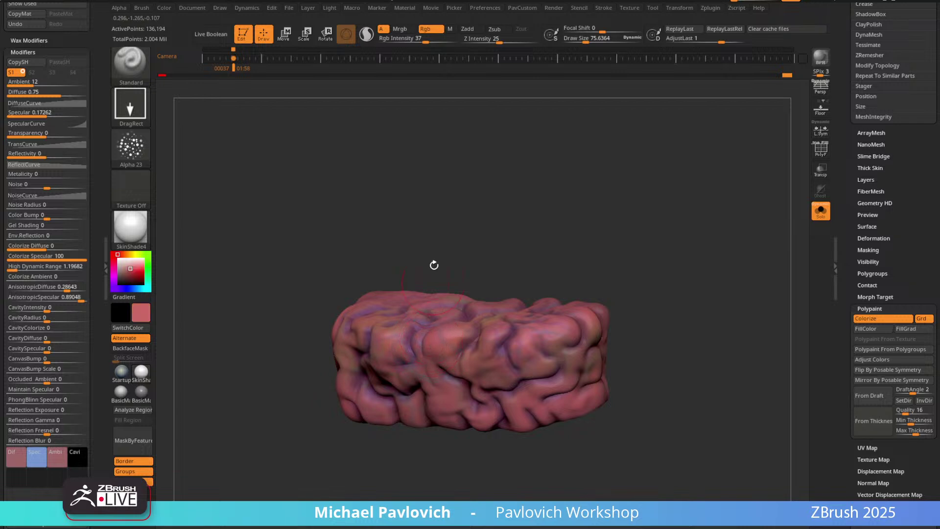
drag(434, 265, 388, 230)
Vary the red hue toward a light pink and stamp more speckles over the brain from different angles.
click(123, 255)
drag(131, 269, 131, 270)
drag(364, 217, 348, 245)
click(114, 255)
mouse_move(444, 165)
mouse_down()
mouse_move(418, 170)
mouse_move(417, 202)
mouse_up()
click(129, 268)
drag(129, 268, 130, 265)
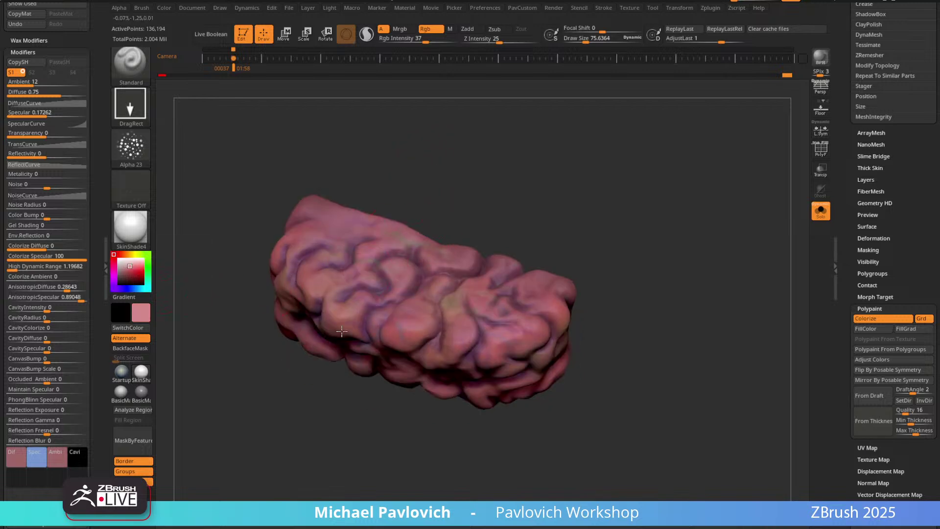
Return the stroke to Dots and brush light pink over the brain's folds with a draw size of about 95.
click(131, 105)
click(186, 117)
drag(436, 204, 399, 299)
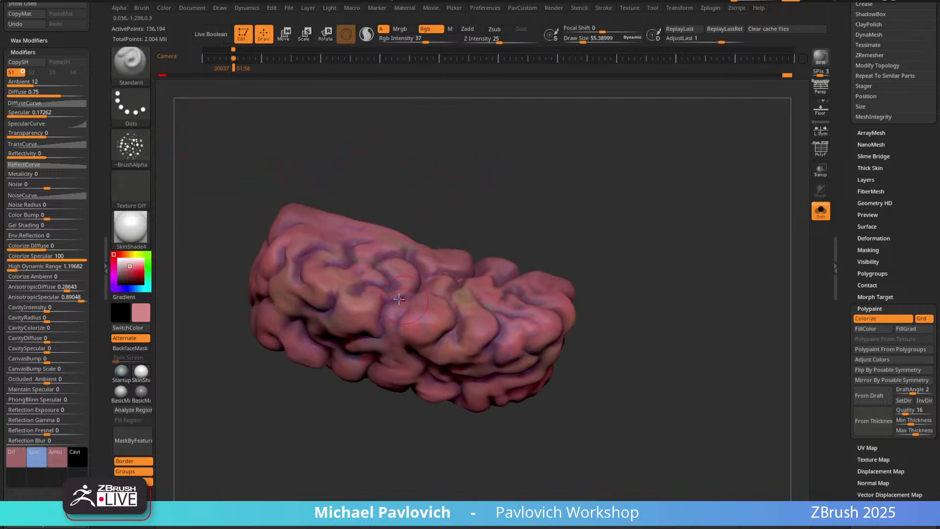
drag(507, 251, 524, 255)
key(s)
drag(422, 318, 482, 325)
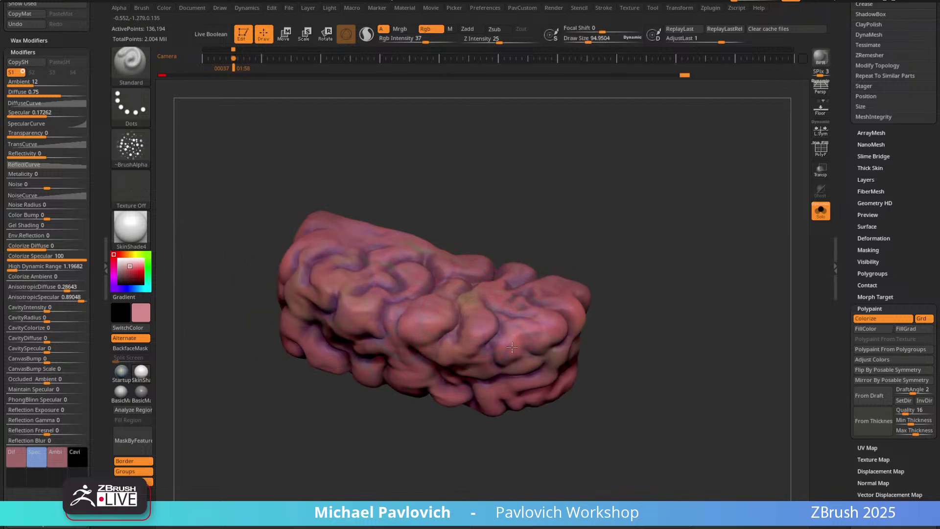
Pick a peach tan and paint it on the brain's upper folds with a draw size of about 55.
click(125, 254)
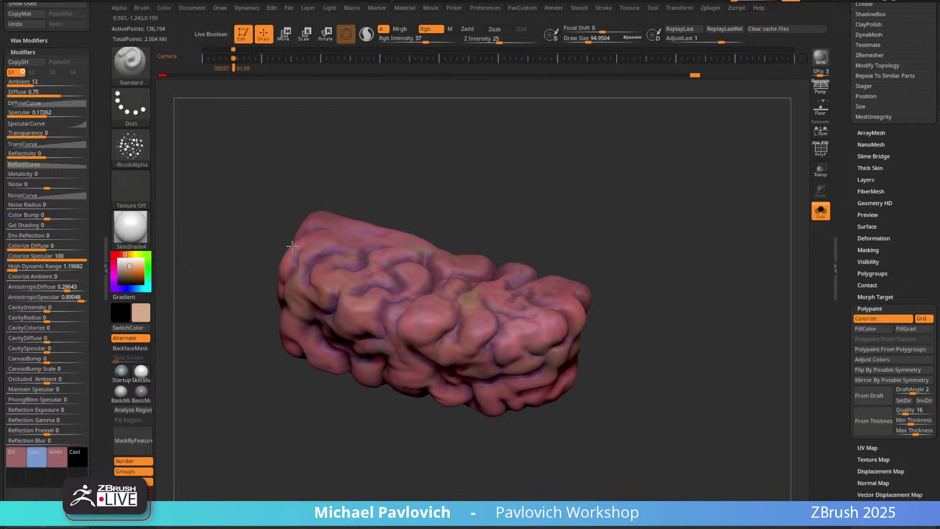
mouse_move(504, 193)
alt+mouse_down()
mouse_move(474, 195)
mouse_move(481, 204)
alt+mouse_up()
key(bracketleft)
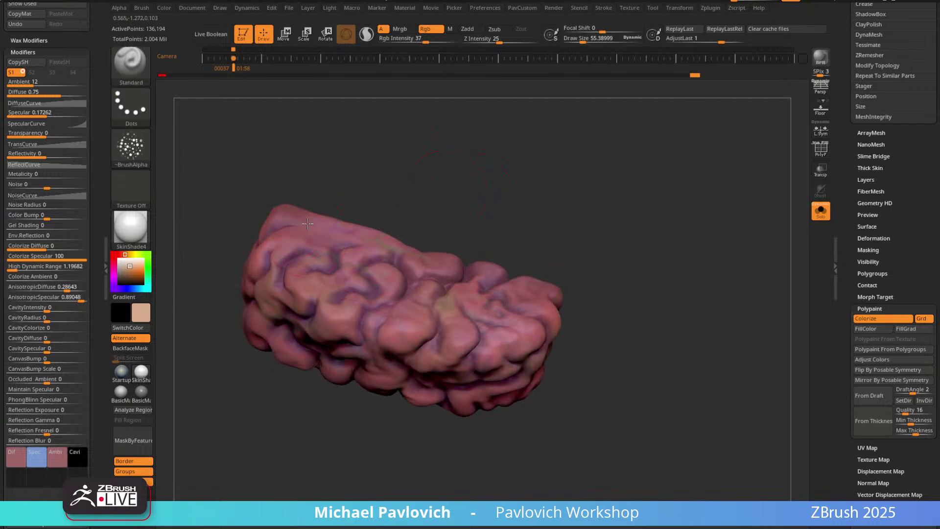
drag(425, 198, 357, 168)
drag(380, 117, 363, 159)
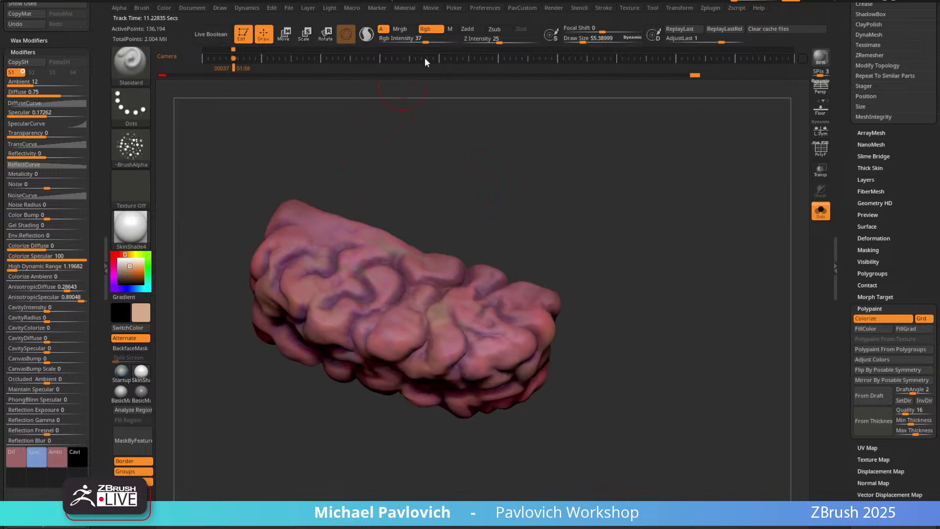
Lower Rgb Intensity to 30, enlarge the brush to about 83, and blend peach tan over the brain's top and side.
drag(424, 41, 421, 41)
drag(357, 140, 338, 169)
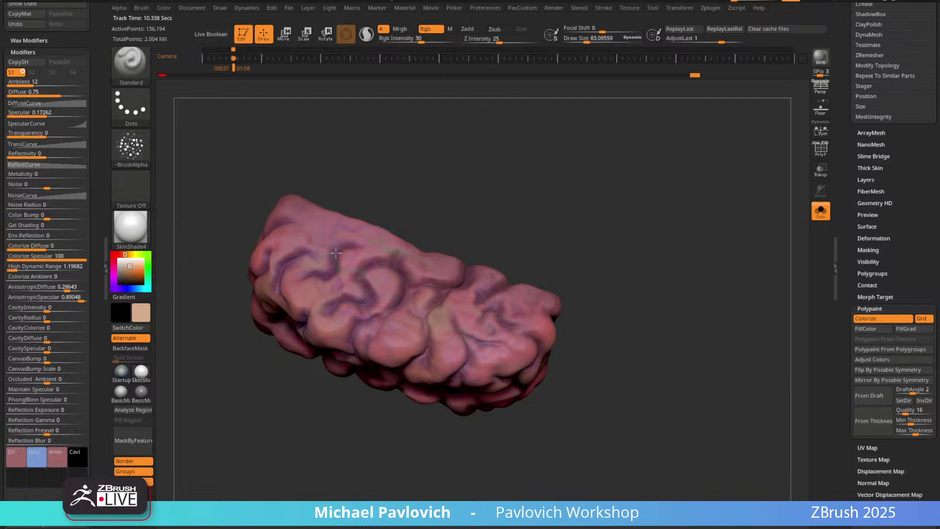
drag(443, 218, 419, 200)
drag(394, 290, 475, 319)
drag(538, 272, 533, 290)
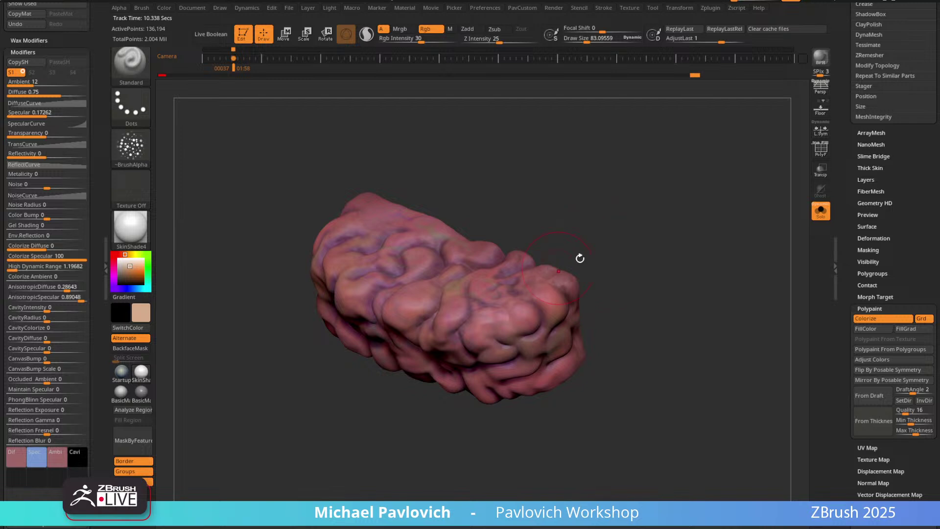
drag(482, 274, 523, 312)
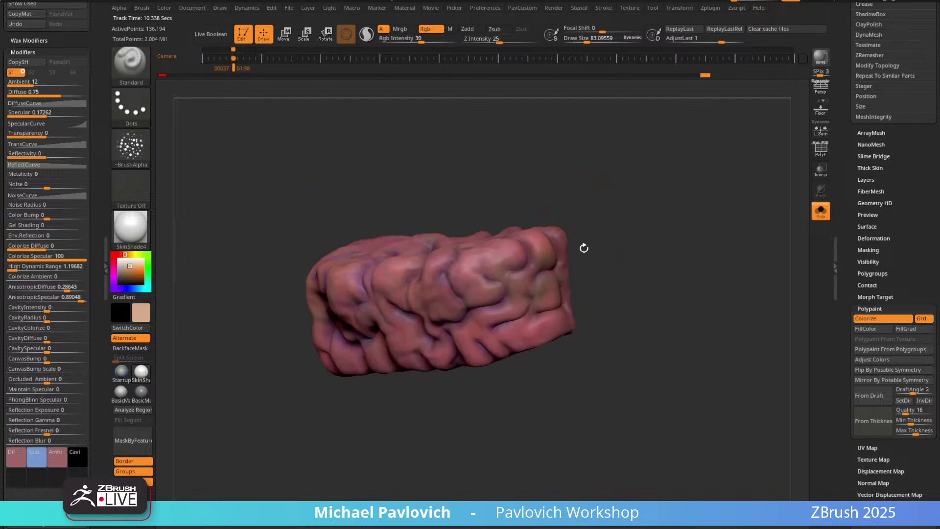
Pick a muted magenta pink and brush it over the brain's folds.
drag(584, 248, 544, 272)
click(119, 254)
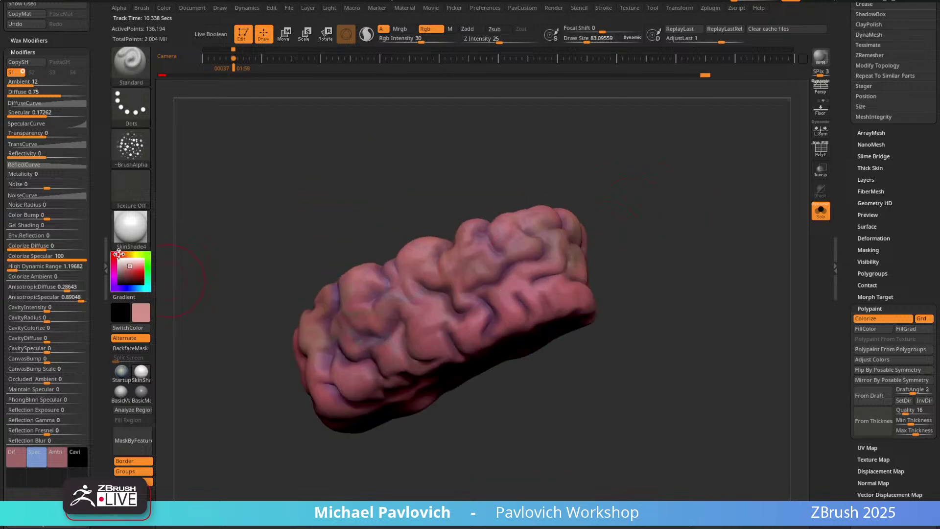
drag(133, 273, 127, 271)
click(113, 267)
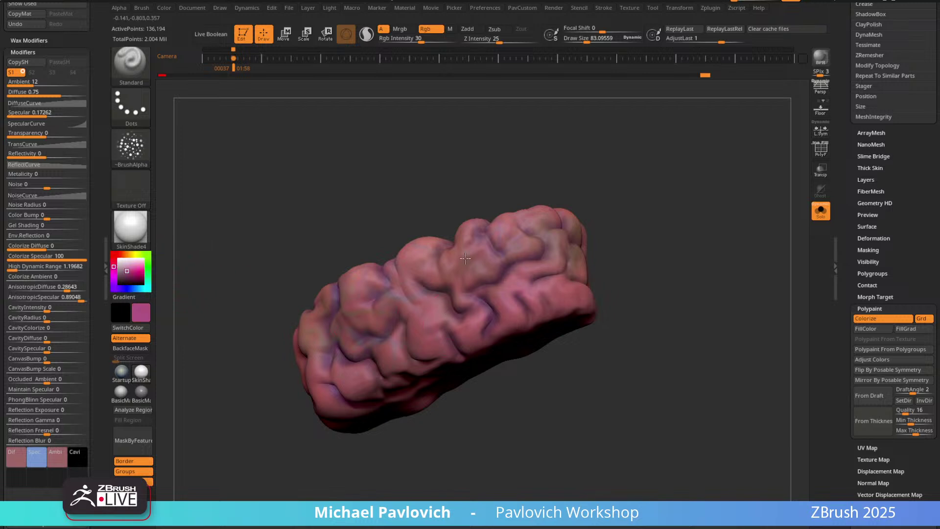
right_drag(465, 258, 510, 283)
Pick a salmon red and blend it over the brain's top, end and sides with draw sizes up to about 225.
click(121, 255)
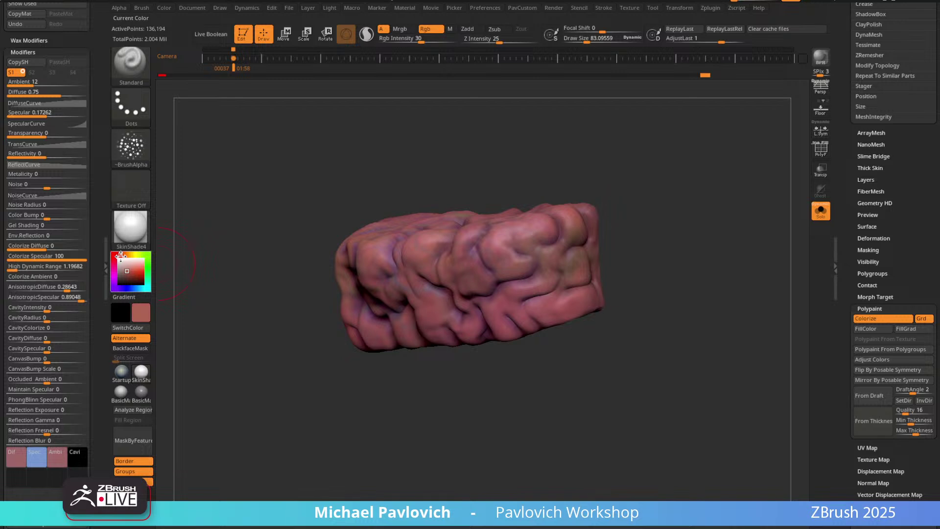
click(131, 269)
right_drag(477, 180, 502, 206)
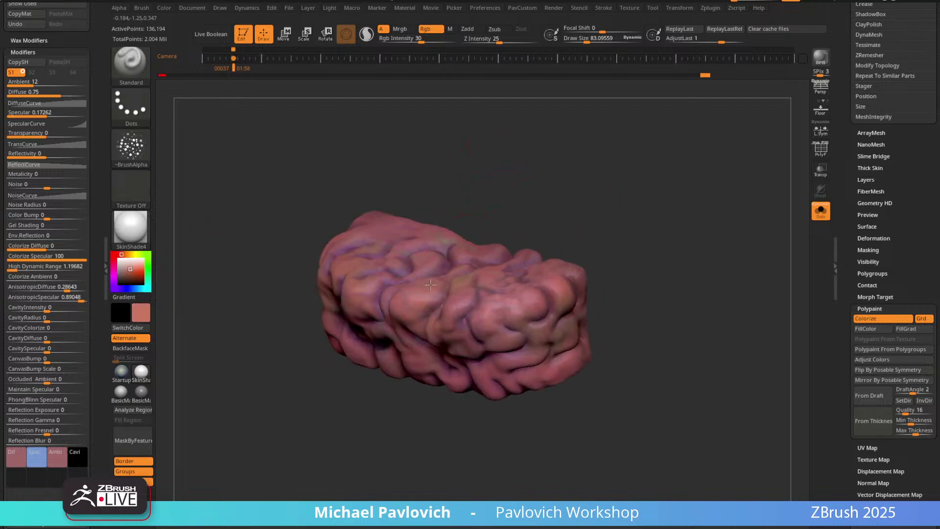
right_drag(566, 278, 389, 270)
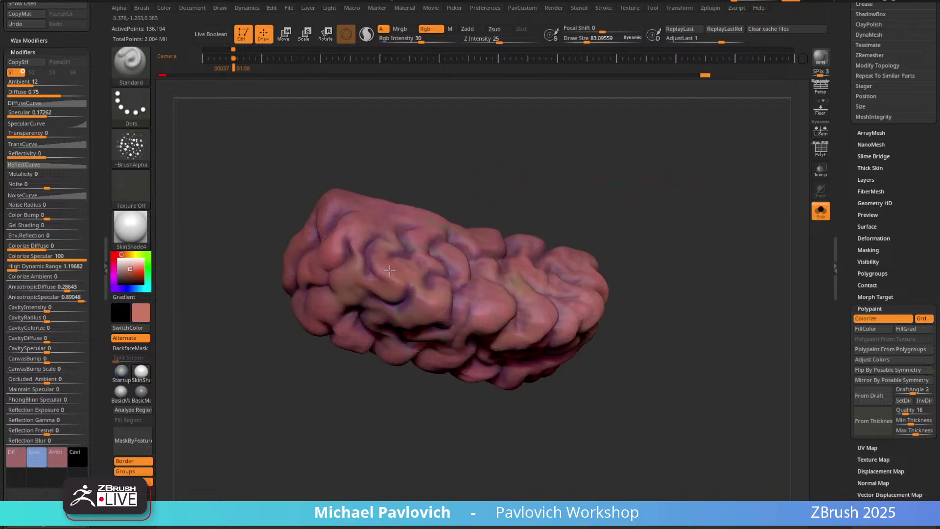
right_drag(428, 149, 361, 273)
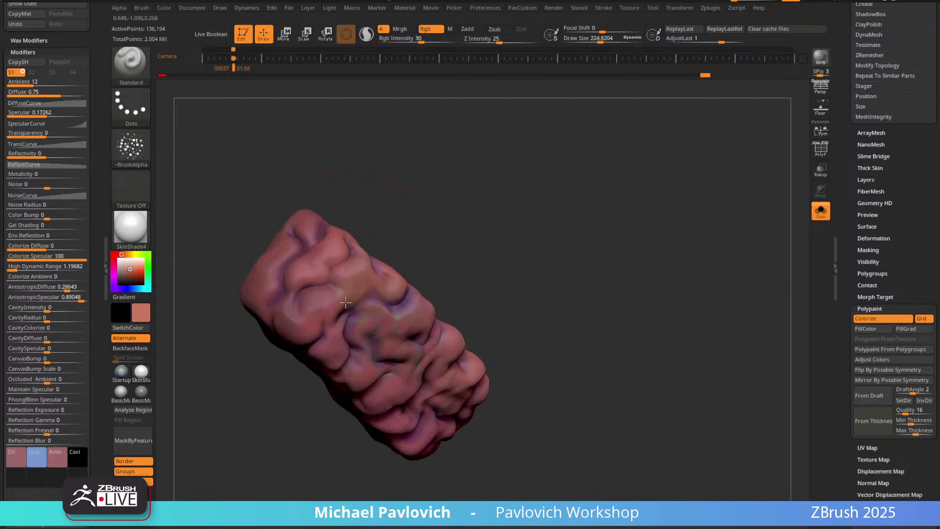
mouse_move(449, 263)
right_down()
mouse_move(407, 326)
mouse_move(539, 246)
mouse_move(458, 271)
right_up()
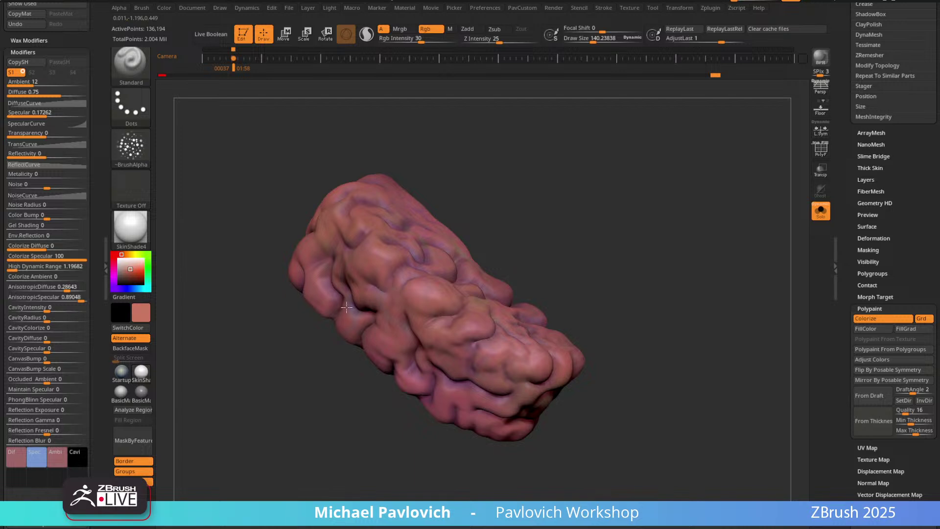
Leave Solo mode and make the glass shell around the organs visible again.
ctrl+right_drag(598, 265, 734, 216)
click(821, 212)
drag(846, 199, 852, 451)
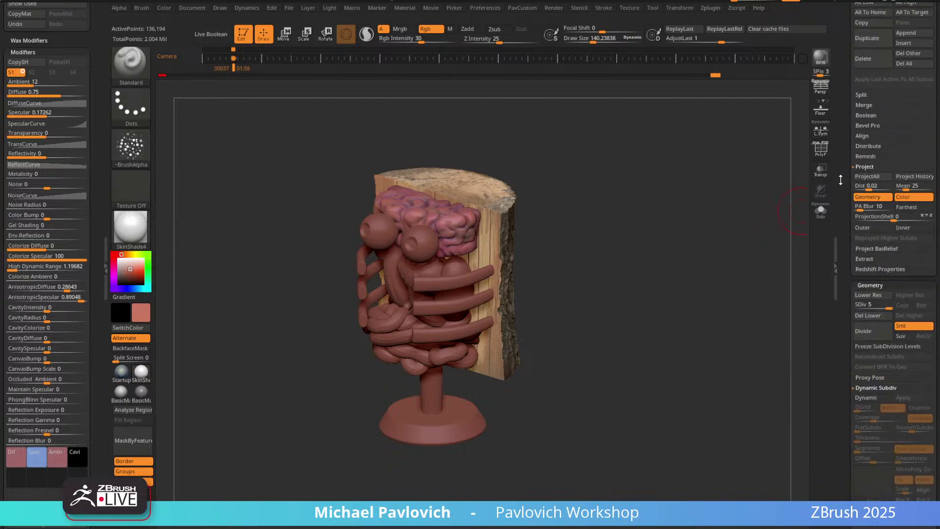
drag(842, 179, 845, 406)
click(919, 269)
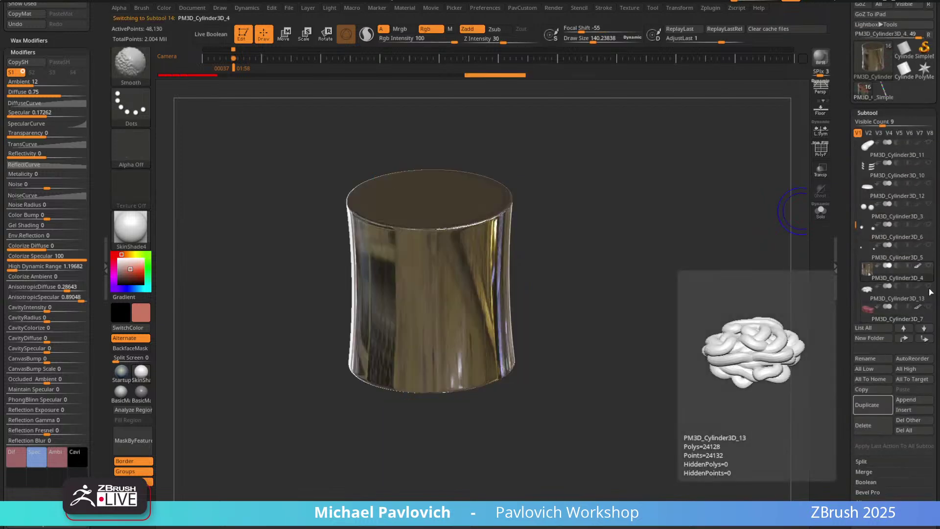
Select the stand's post and fill it with the RSAluminium material, with material painting enabled and Rgb Intensity at 100.
right_drag(753, 326, 512, 411)
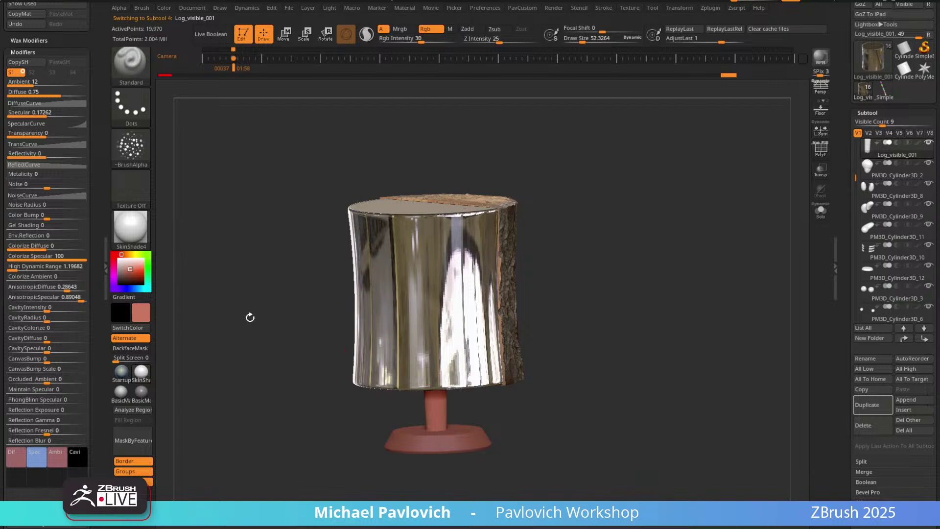
click(130, 224)
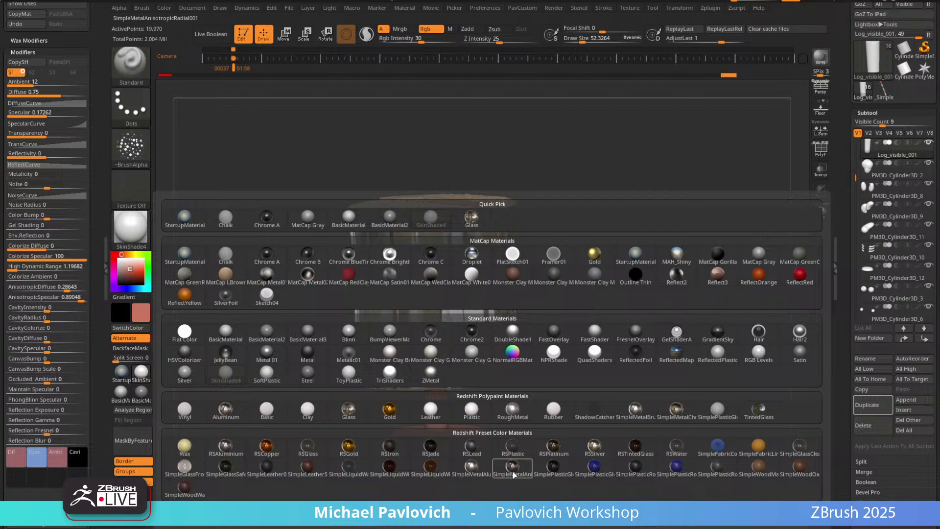
mouse_move(513, 411)
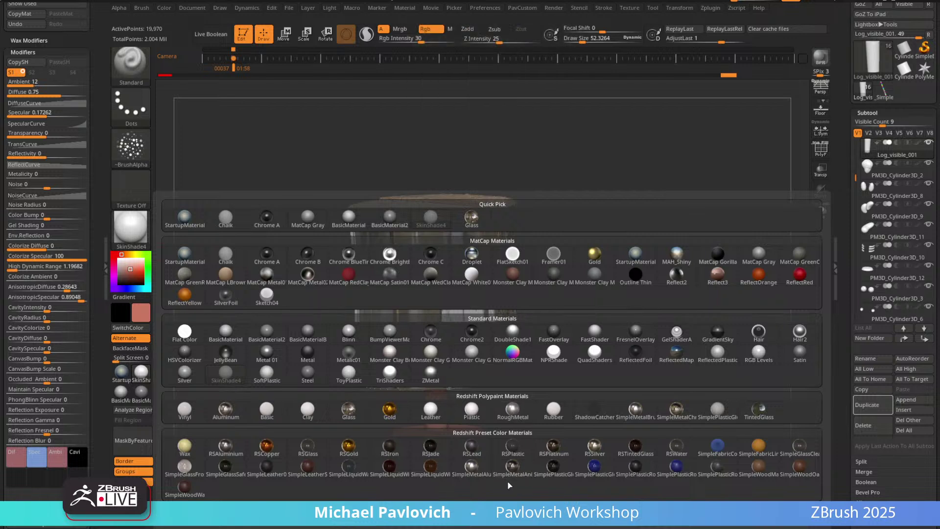
mouse_move(498, 478)
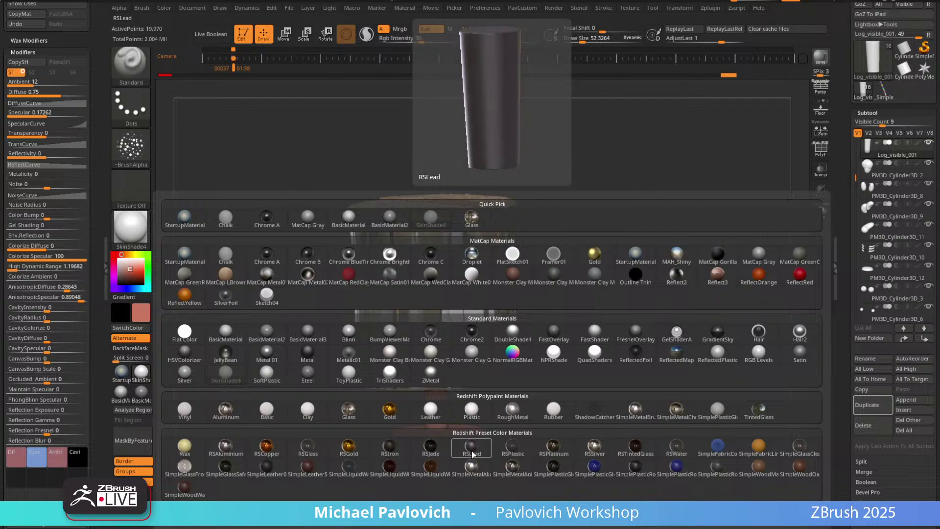
click(225, 446)
drag(584, 310, 485, 375)
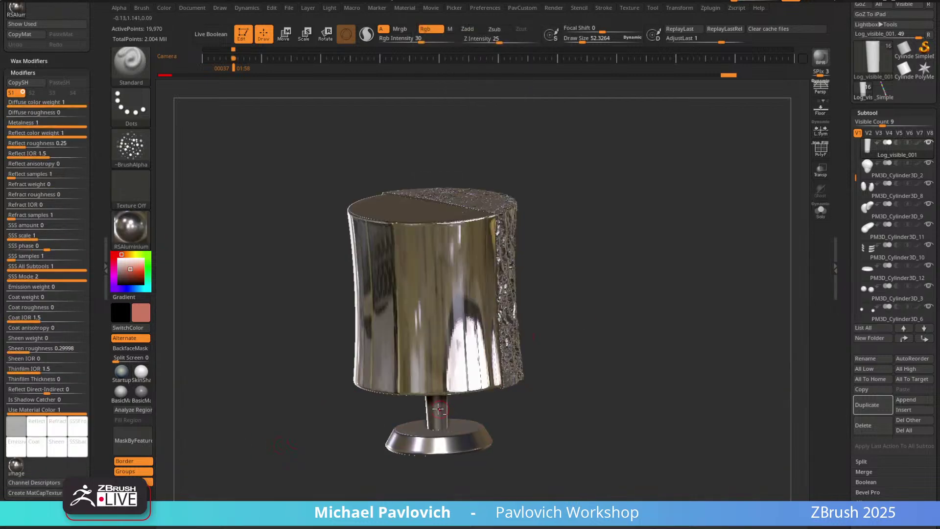
click(450, 29)
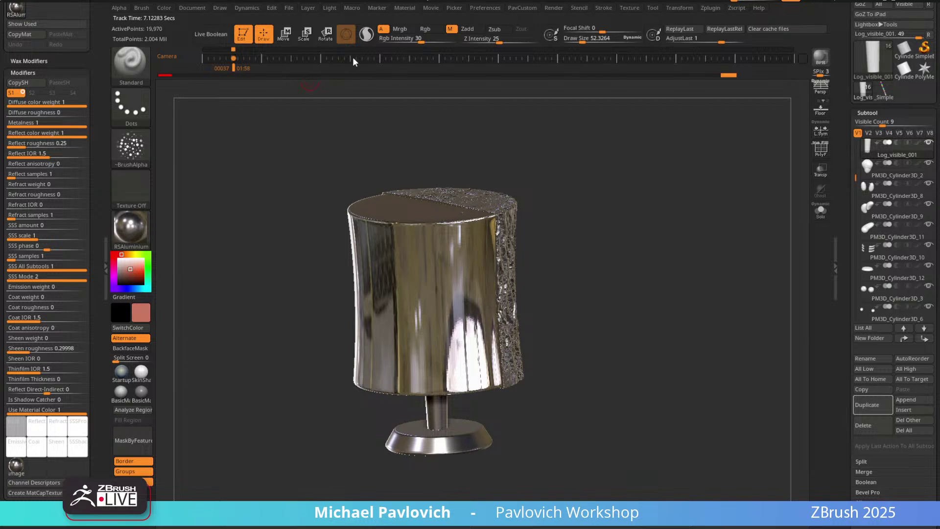
drag(422, 42, 458, 42)
click(164, 7)
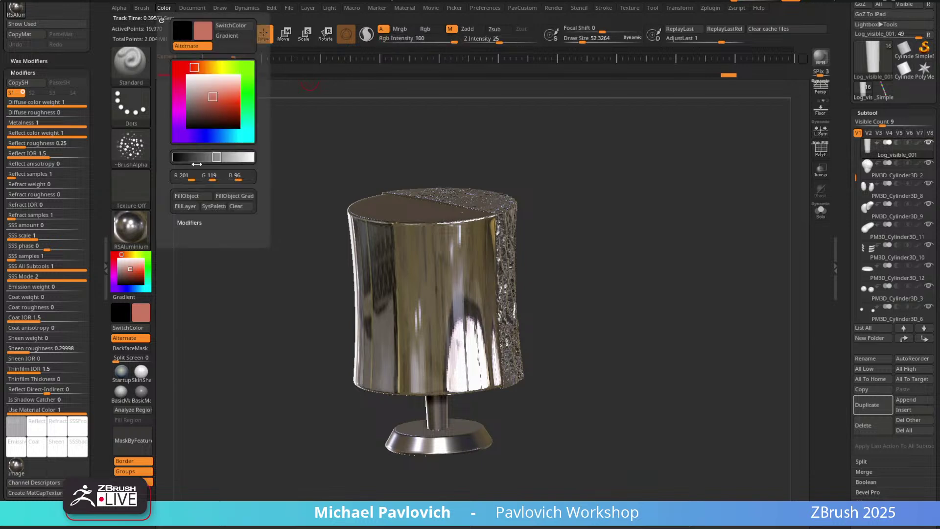
Select the stand's flared base and fill it with the same RSAluminium material.
alt+click(458, 398)
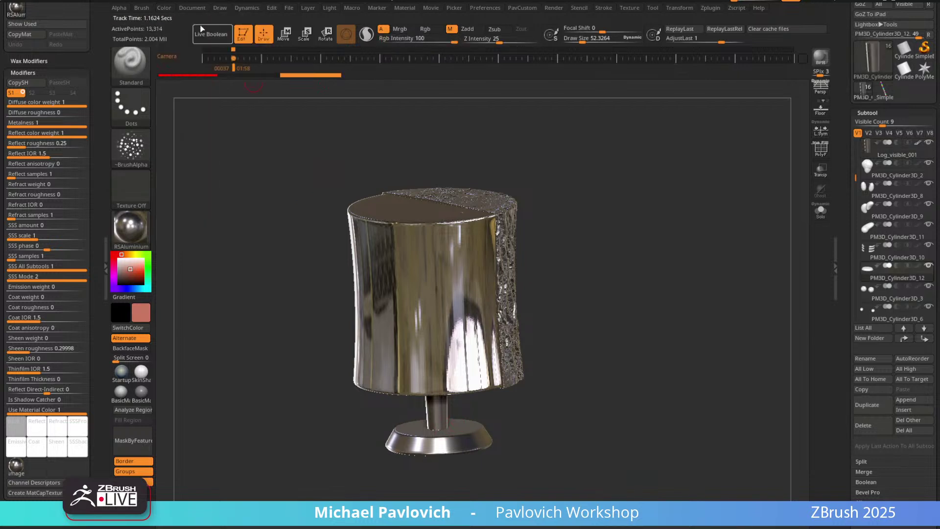
click(164, 8)
click(194, 195)
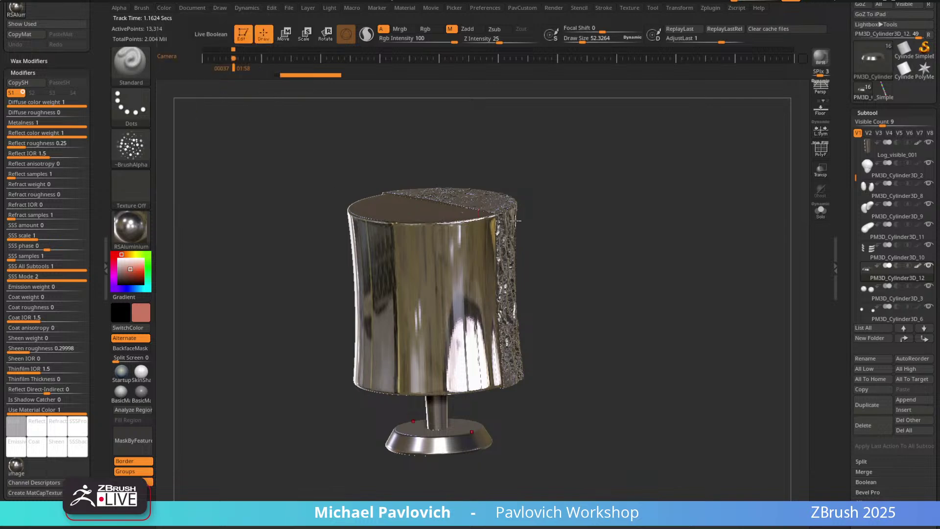
Select the textured log and set the active material back to SkinShade4.
alt+click(492, 281)
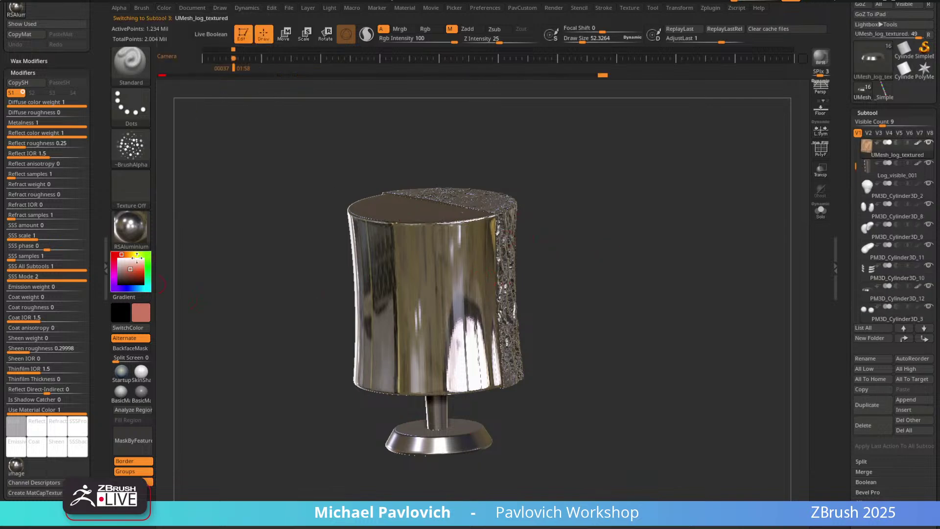
click(131, 228)
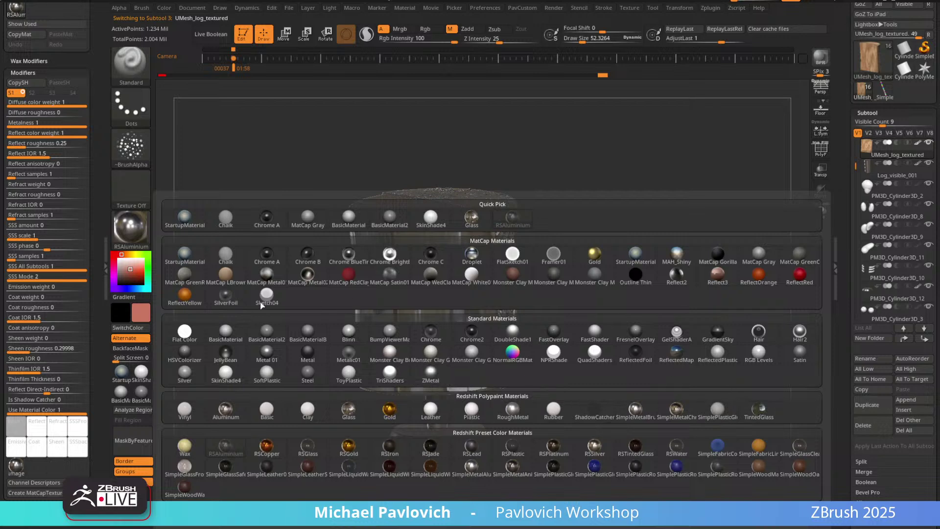
click(141, 373)
Turn on perspective and render the whole model from two different angles.
drag(686, 250, 792, 98)
key(p)
key(shift+r)
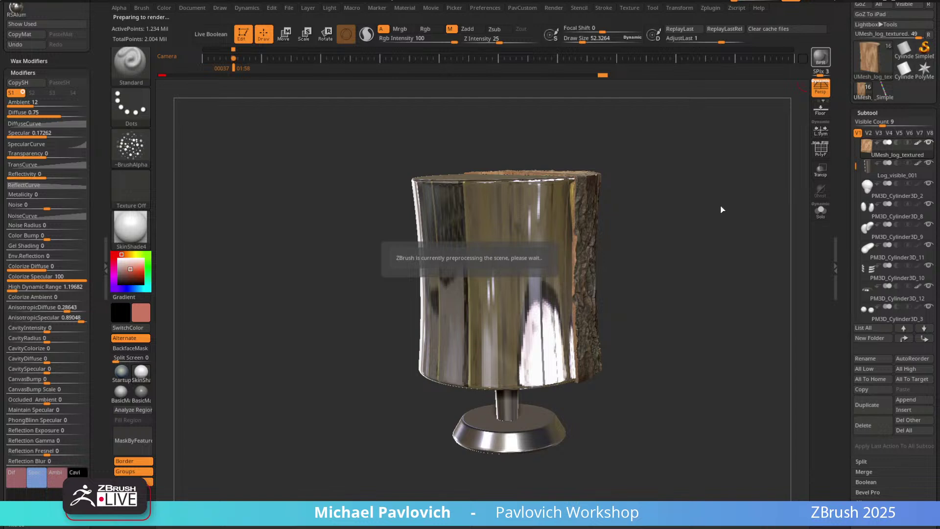
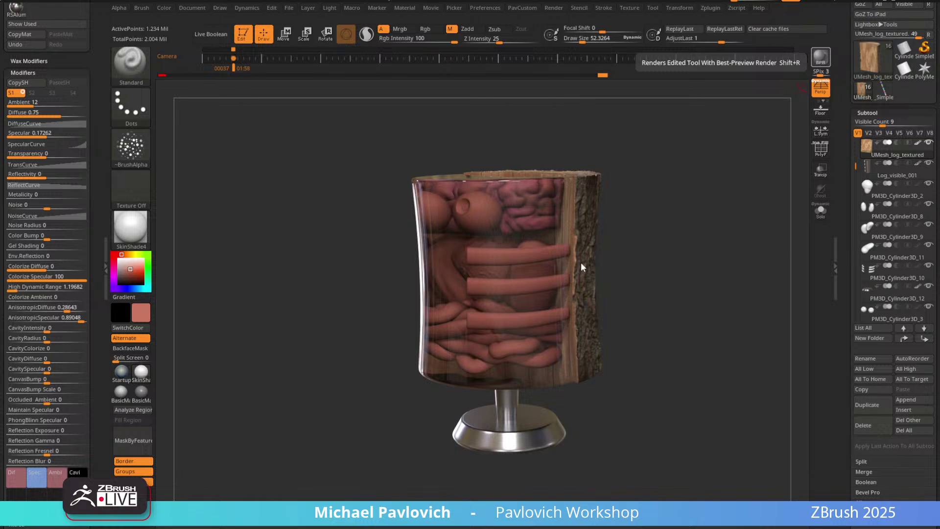
drag(657, 274, 702, 267)
key(shift+r)
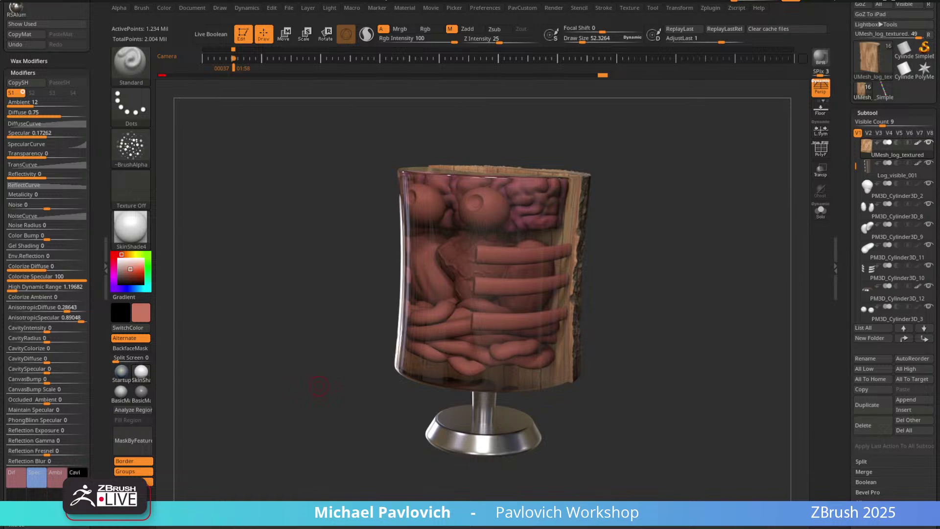
Switch to the web browser, look through the YouTube channel's search results, go back one page, and return to ZBrush.
key(alt+Tab)
scroll(343, 183, up, 5)
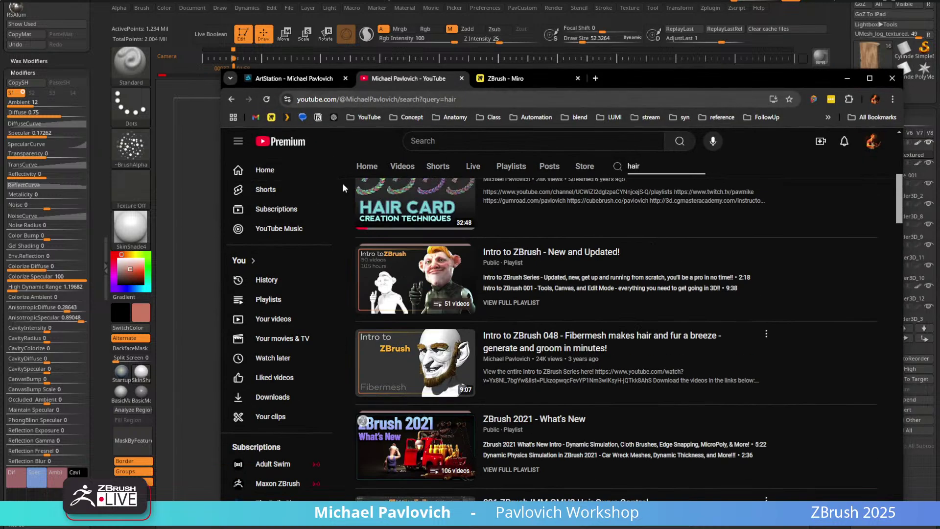
scroll(342, 183, up, 5)
click(231, 98)
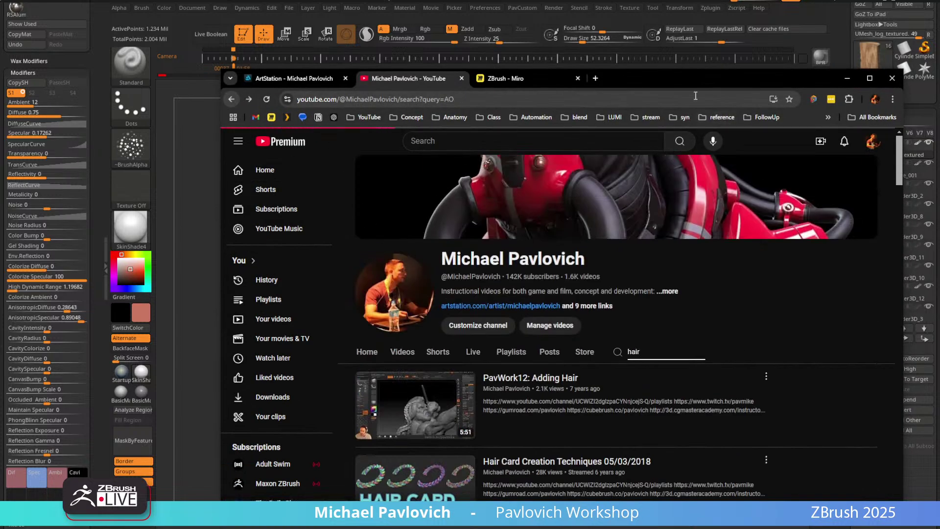
key(alt+Tab)
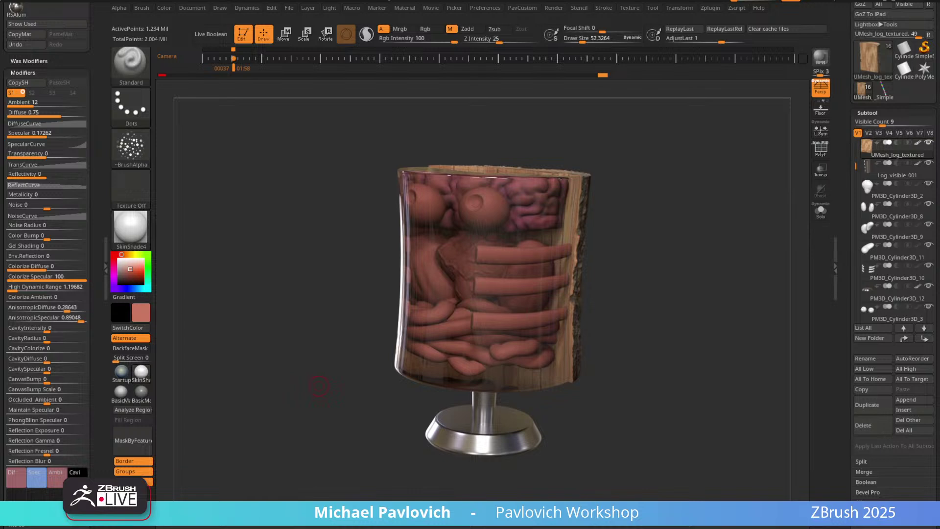
Hide the glass shell to expose the organs, and select the pupils' subtool.
click(822, 214)
drag(667, 205, 661, 219)
click(821, 212)
alt+click(548, 203)
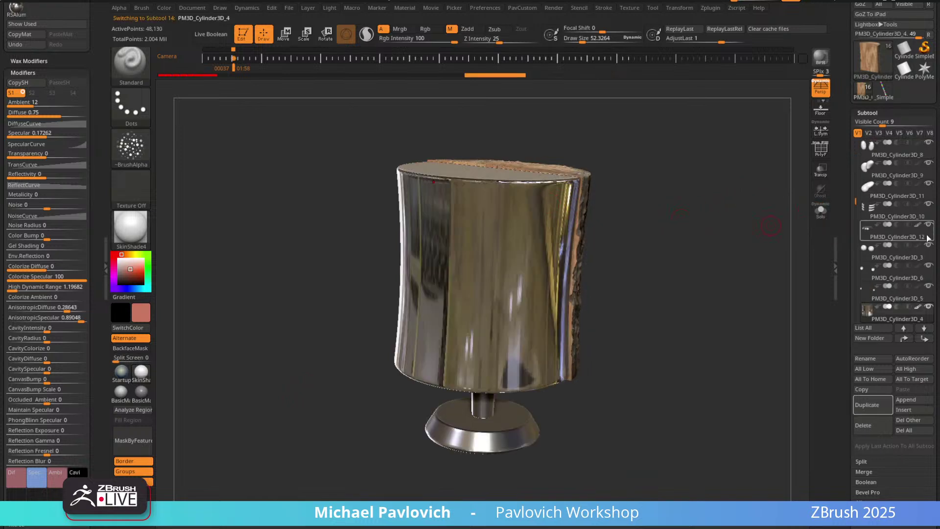
click(896, 298)
click(928, 307)
alt+drag(703, 238, 695, 284)
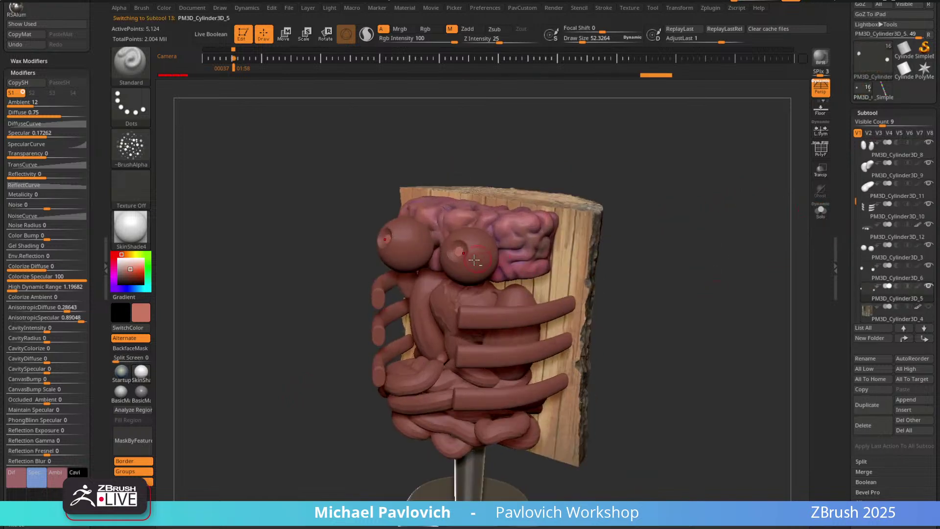
Try a light grey for the eyeballs and a bright blue for the irises.
alt+click(472, 256)
click(118, 267)
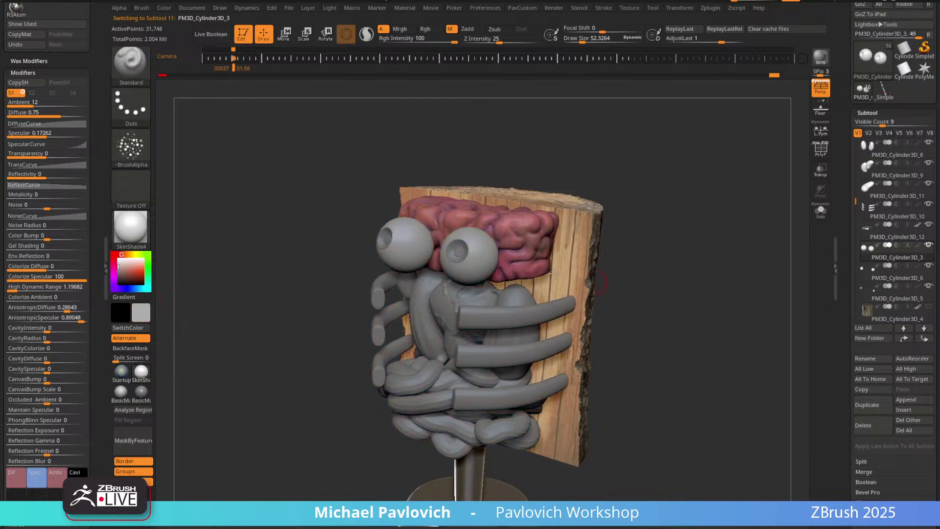
alt+click(464, 245)
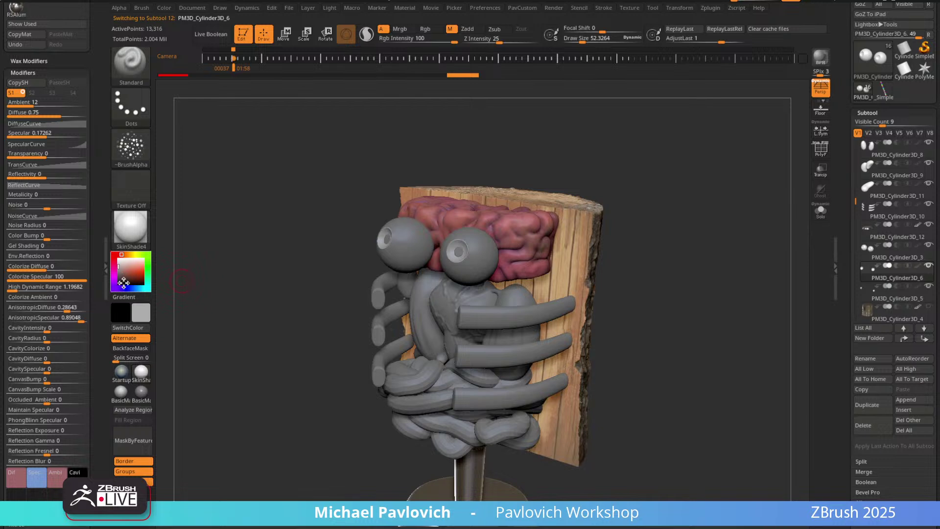
drag(126, 288, 131, 286)
click(132, 288)
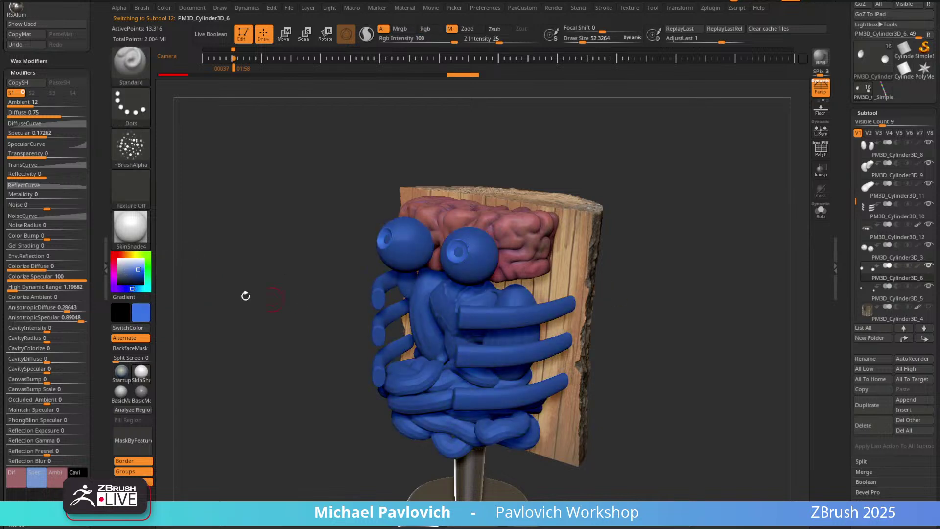
Mix a near-black navy of red 10, green 16, blue 27 and color the pupils with it.
click(132, 281)
drag(133, 281, 129, 283)
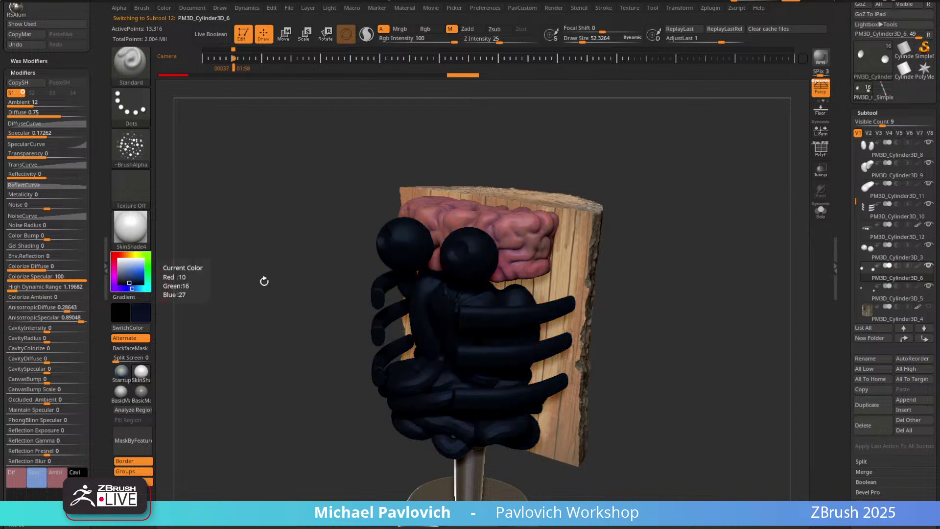
alt+click(461, 252)
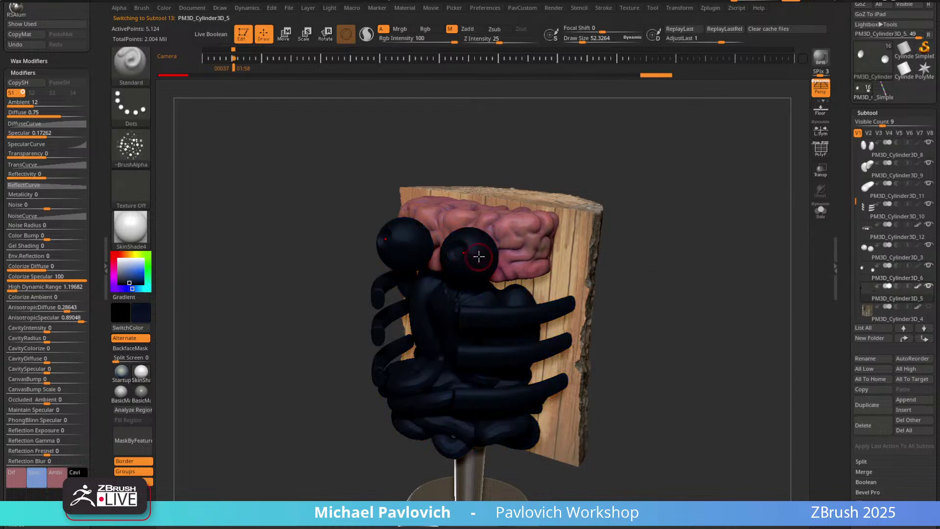
Color the eyeballs a pale bluish grey, and select the irises.
alt+click(416, 253)
click(122, 267)
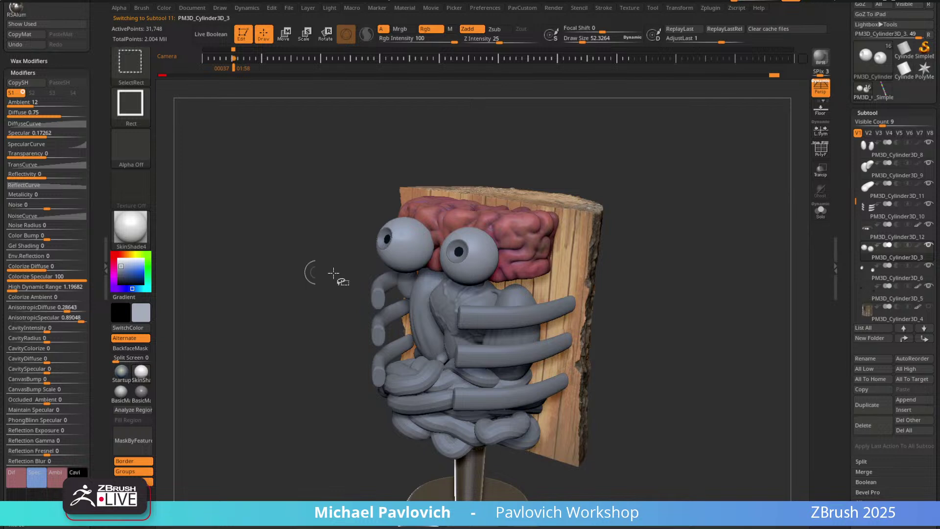
alt+click(460, 251)
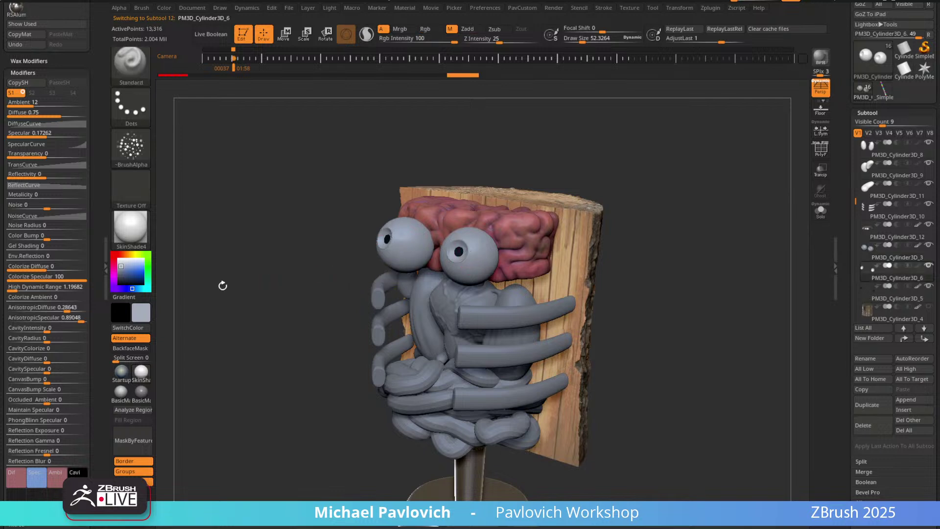
Color the irises a medium blue, and select the ribs.
click(131, 271)
drag(676, 302, 717, 260)
alt+click(514, 281)
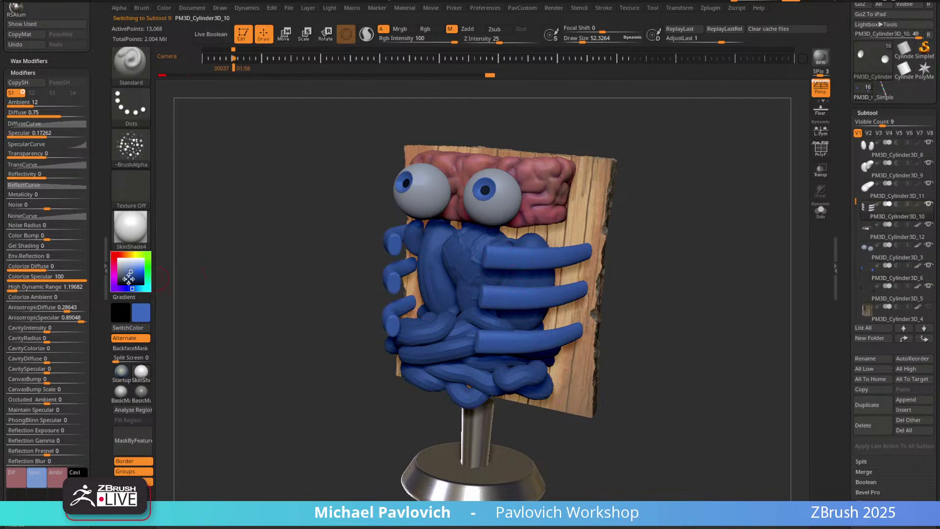
Fill the ribs with a pale yellowish bone color, and select the heart.
click(133, 253)
drag(133, 254, 126, 268)
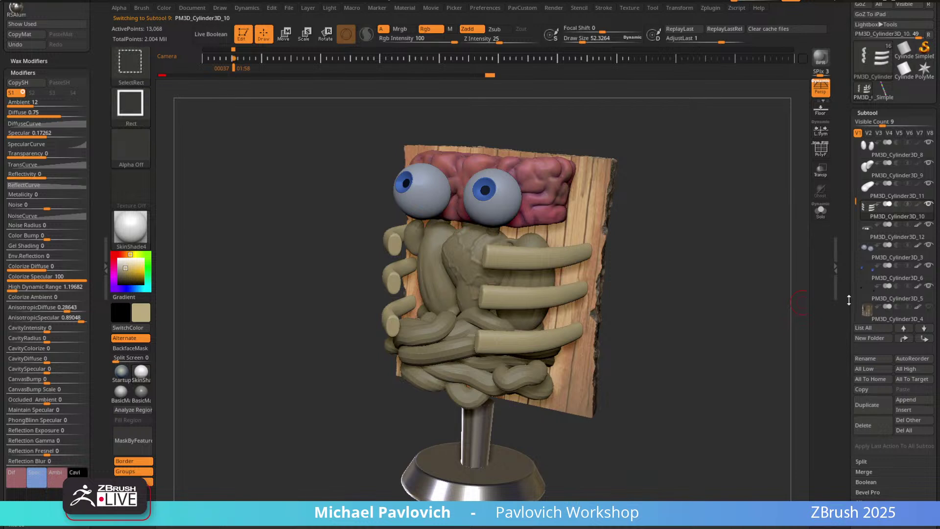
key(ctrl+shift+f)
alt+click(470, 280)
Color the heart a deep dark red.
alt+drag(774, 304, 786, 344)
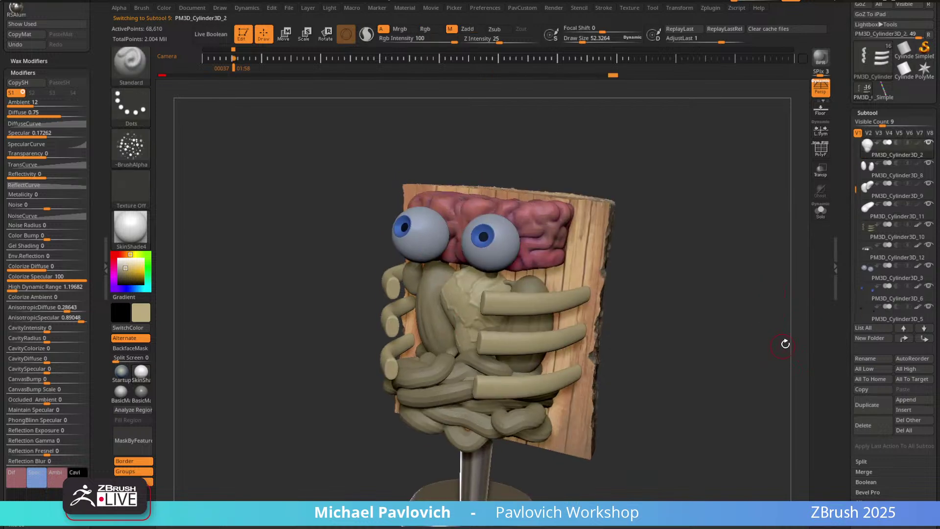
click(114, 254)
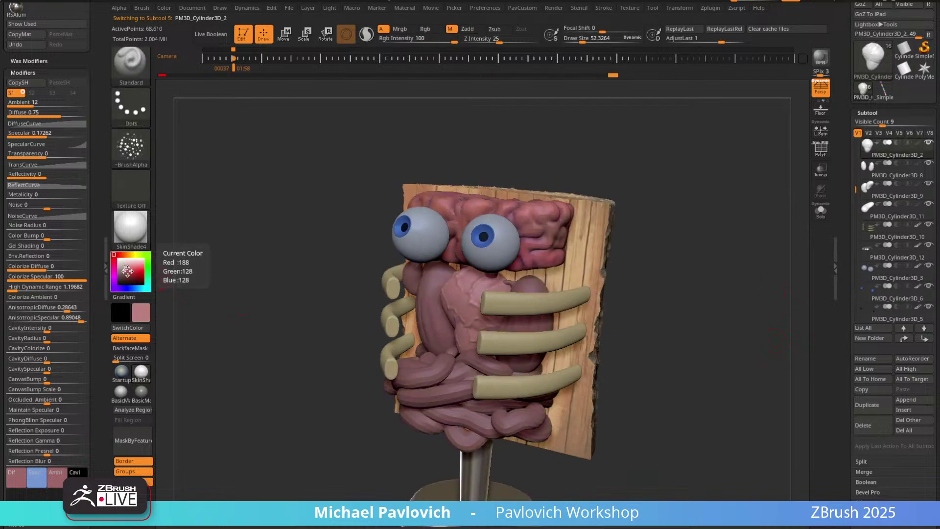
click(129, 276)
drag(773, 281, 735, 277)
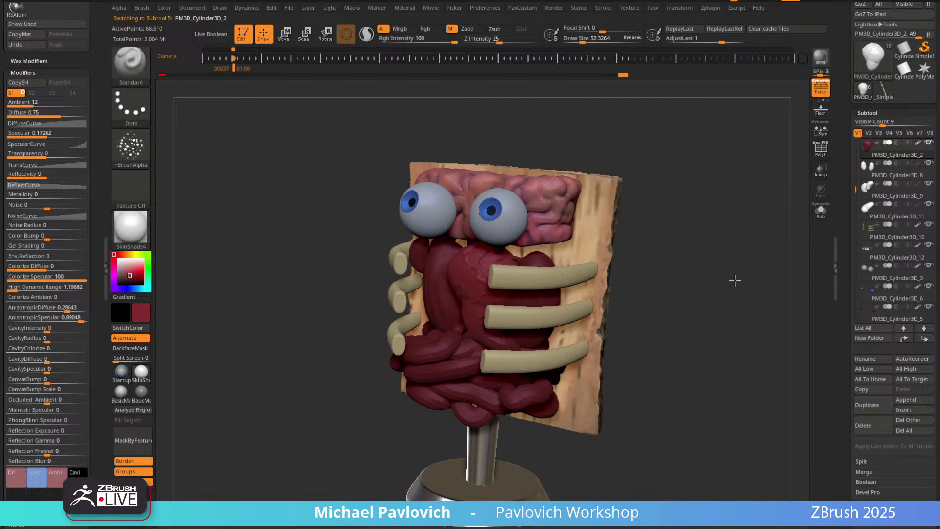
Fill the two lungs on either side of the heart with a dark blue.
click(127, 288)
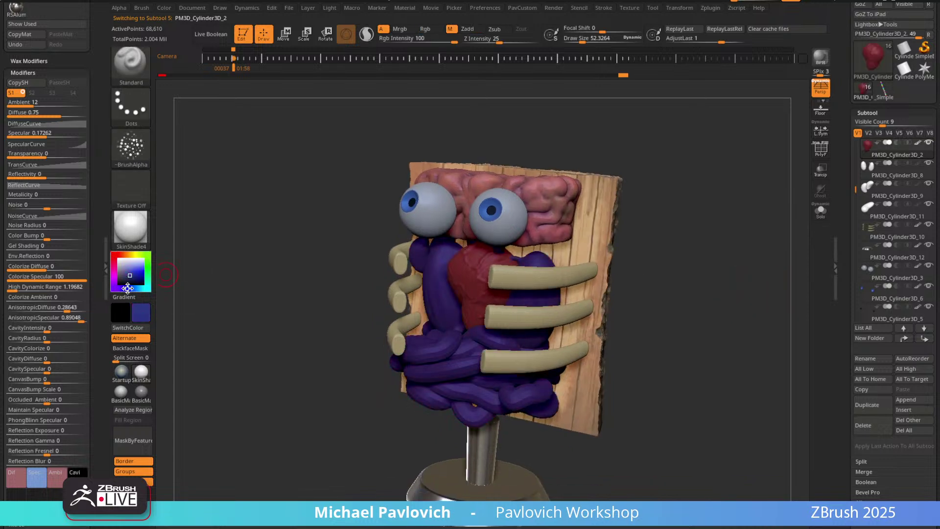
alt+click(534, 298)
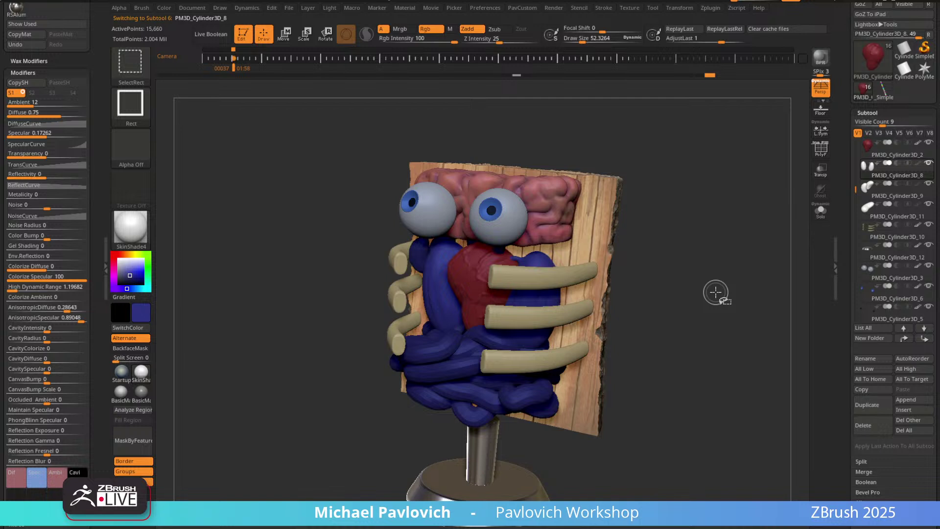
key(ctrl+shift+f)
mouse_move(715, 293)
mouse_down()
mouse_move(697, 286)
mouse_move(708, 290)
mouse_up()
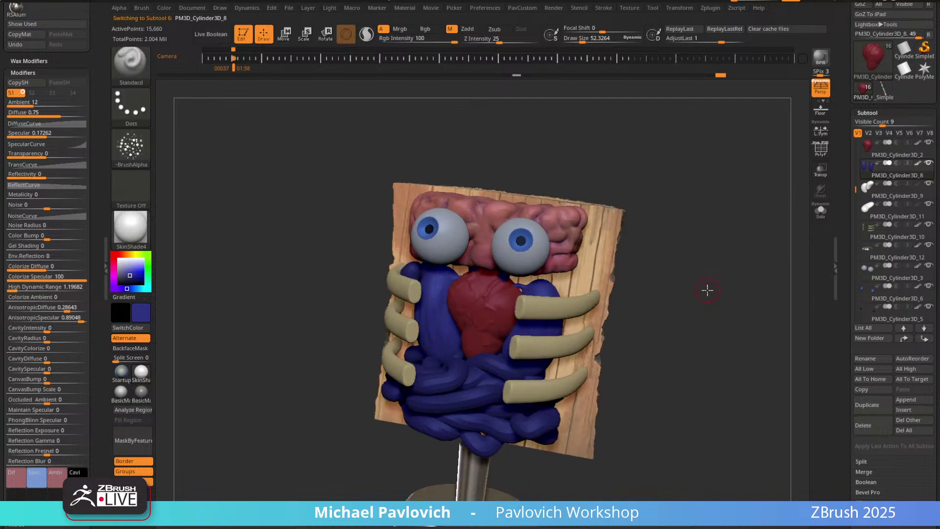
Fill the organ tucked behind the upper ribs next to the lung with a burnt orange.
click(123, 254)
drag(131, 275, 132, 271)
alt+click(411, 272)
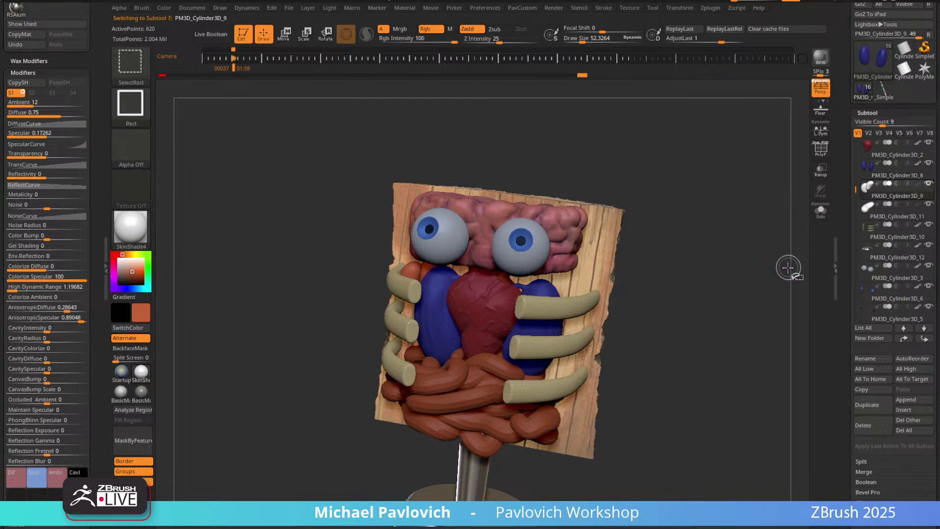
drag(745, 265, 745, 269)
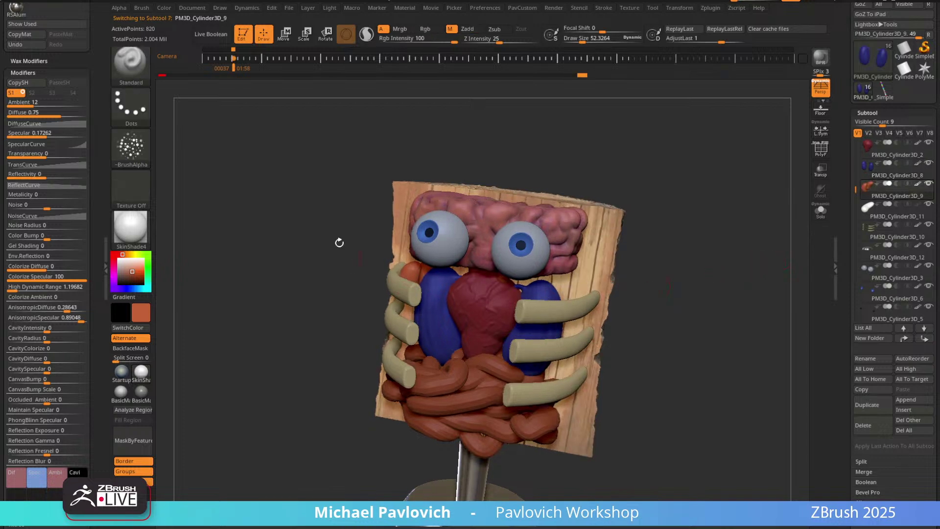
Switch to the Move brush with a draw size of about 87.
mouse_move(679, 334)
mouse_down()
mouse_move(686, 311)
mouse_move(694, 336)
mouse_move(720, 226)
mouse_move(656, 218)
mouse_move(701, 230)
mouse_move(663, 207)
mouse_move(646, 210)
mouse_up()
key(b)
key(m)
key(v)
key(s)
mouse_move(646, 209)
alt+mouse_down()
mouse_move(657, 195)
mouse_move(695, 205)
mouse_move(676, 246)
mouse_move(666, 235)
alt+mouse_up()
Select the intestines, turn on Dynamic Subdiv and subdivide them to level 4.
alt+click(457, 349)
key(ctrl+d)
key(2)
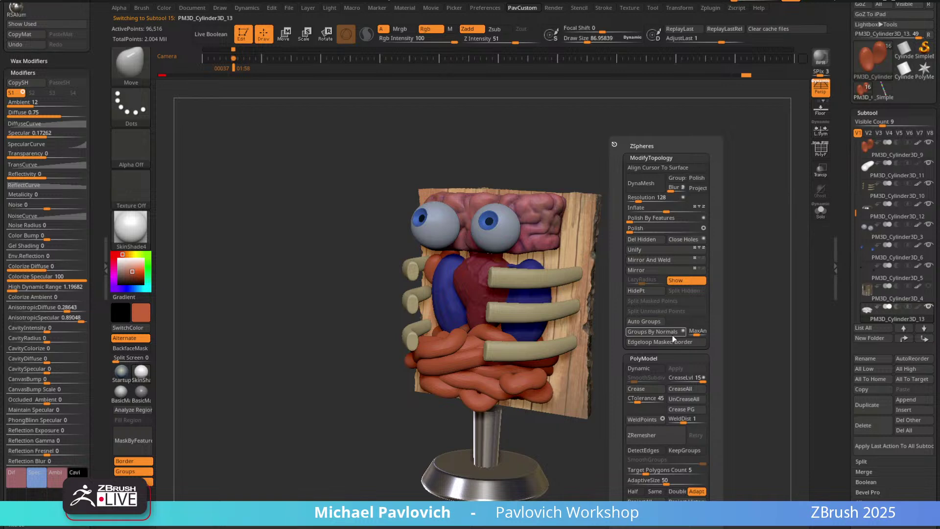
click(654, 368)
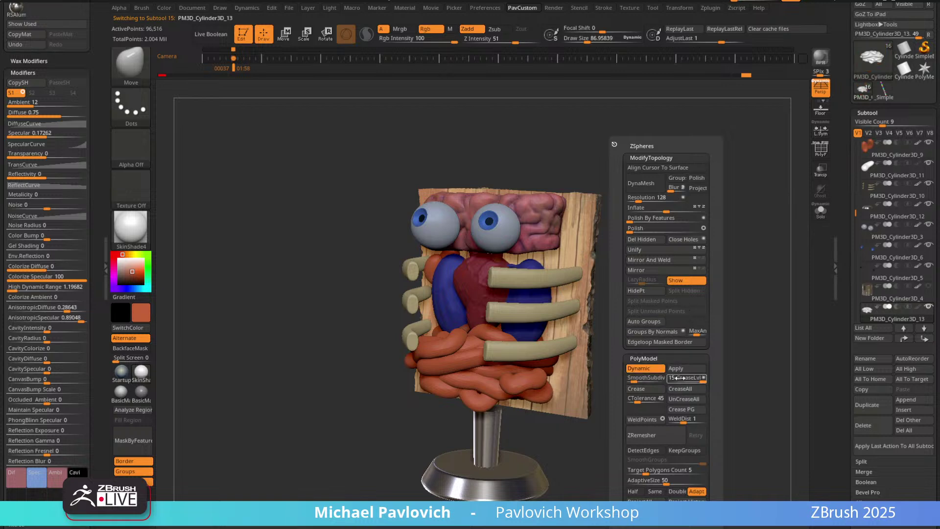
scroll(893, 304, down, 8)
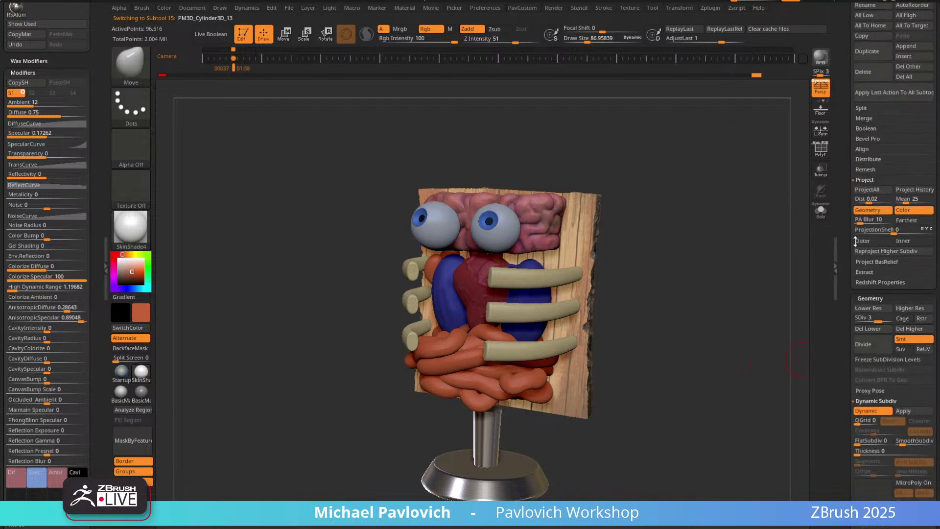
click(892, 304)
drag(715, 260, 649, 262)
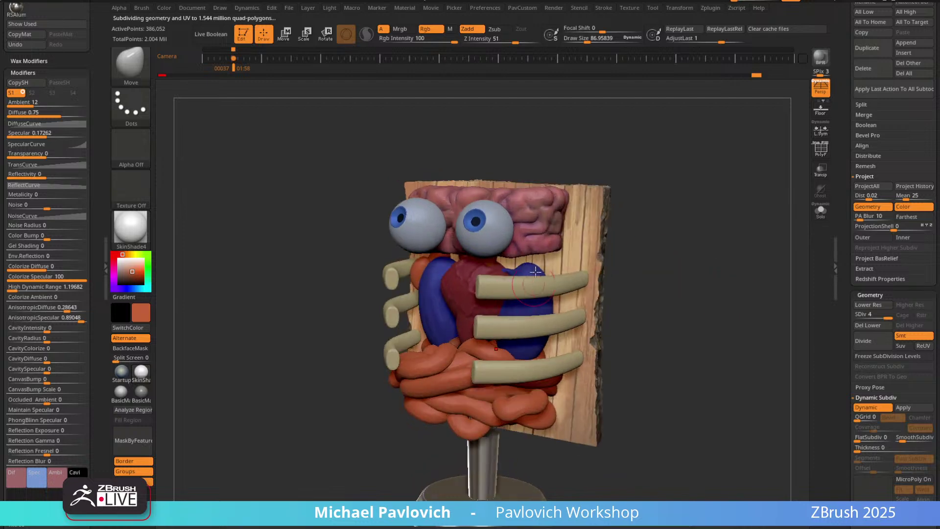
Sample the brain's pink to color the intestines, and select the heart.
key(c)
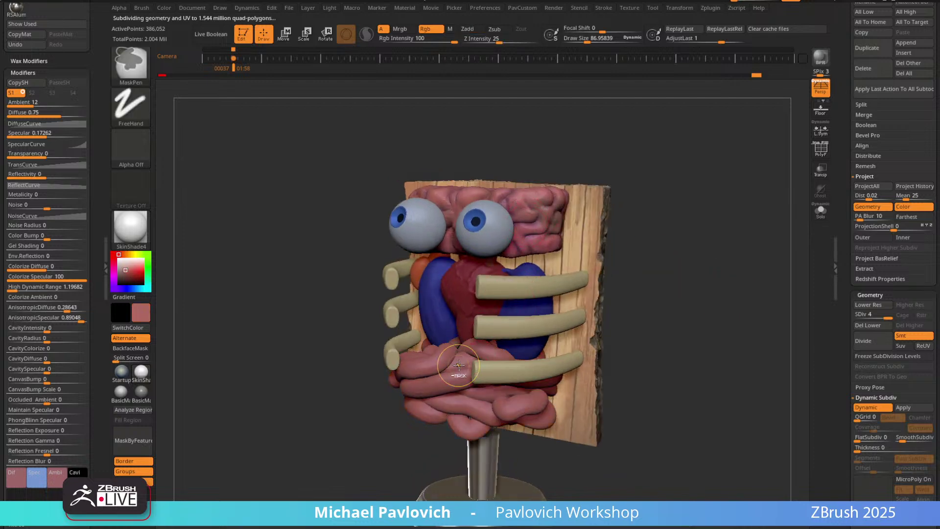
mouse_move(656, 248)
mouse_down()
mouse_move(667, 254)
mouse_move(649, 250)
mouse_up()
alt+click(494, 290)
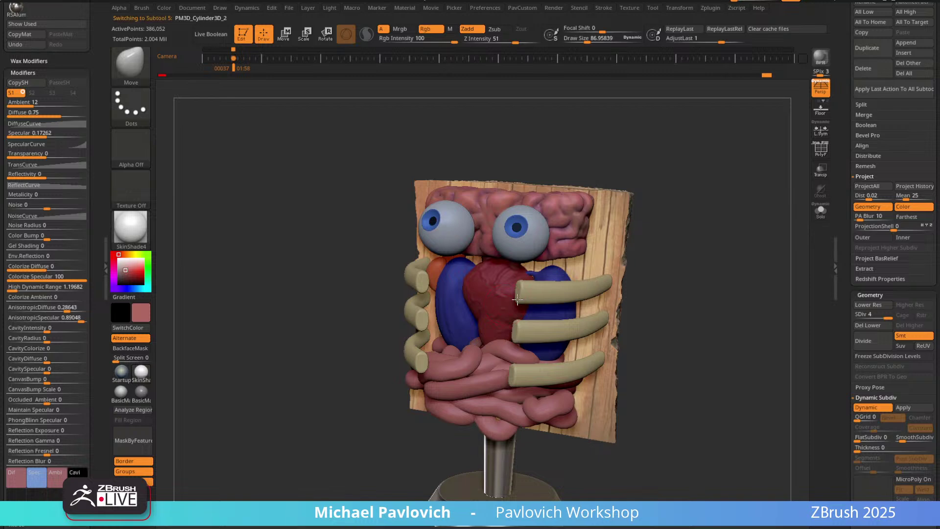
Face the heart and switch to the Standard brush with a draw size of about 130.
drag(674, 215, 634, 232)
drag(679, 267, 670, 245)
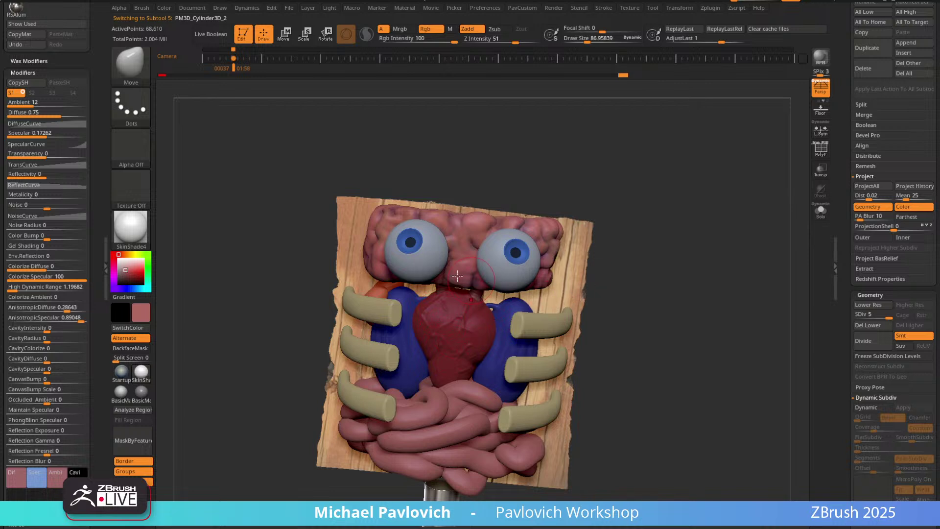
drag(469, 329, 476, 329)
key(b)
key(s)
key(t)
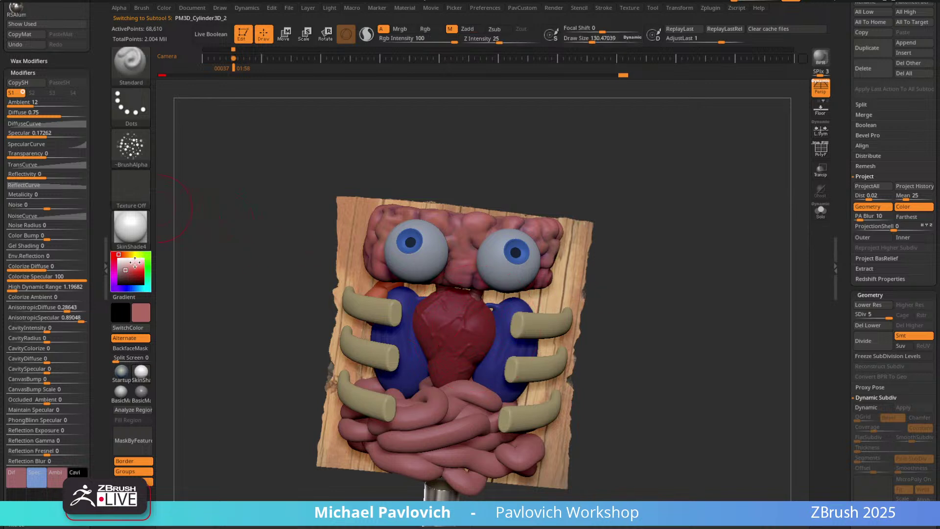
Mix a bright orange-red and set the brush to paint Rgb only at intensity 51.
drag(126, 253, 123, 253)
click(132, 270)
drag(126, 255, 120, 255)
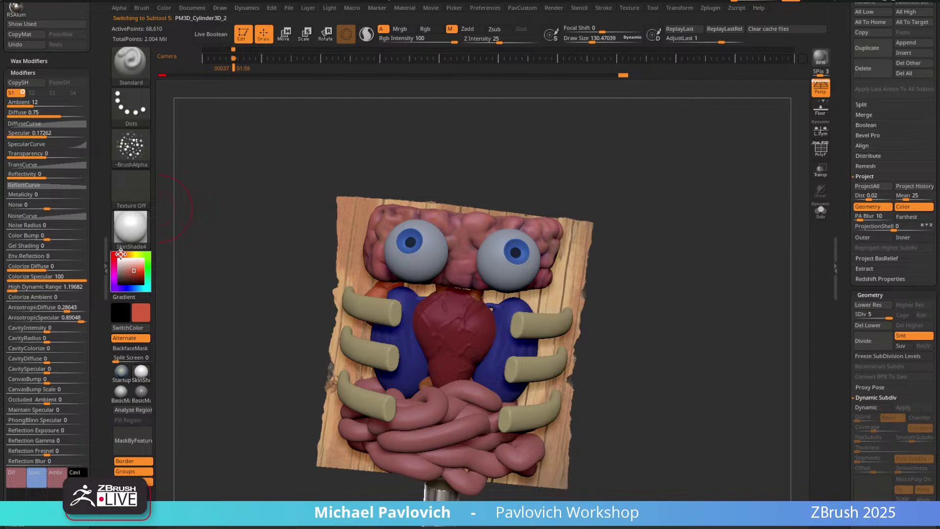
click(134, 272)
click(434, 41)
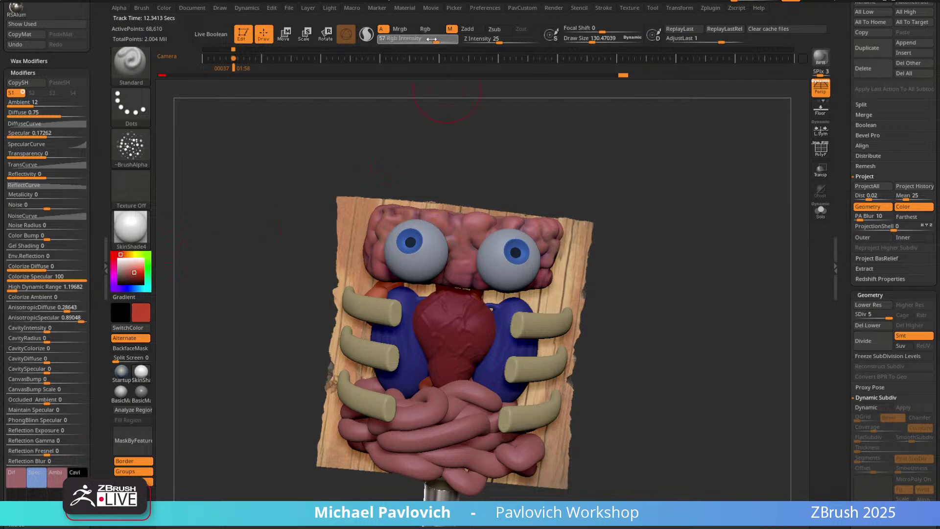
click(427, 29)
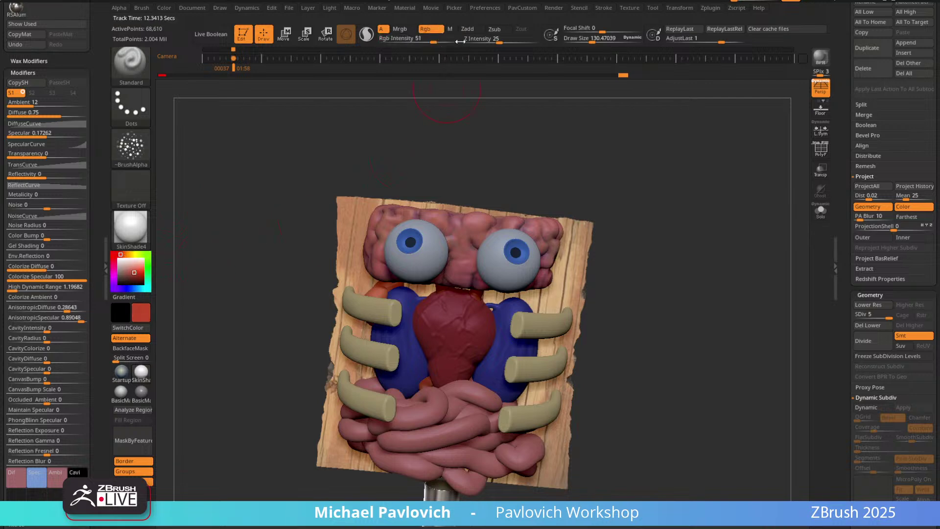
Turn off the brush alpha and paint the brighter red over the heart with progressively smaller brush sizes.
click(142, 164)
click(202, 166)
drag(476, 317, 458, 313)
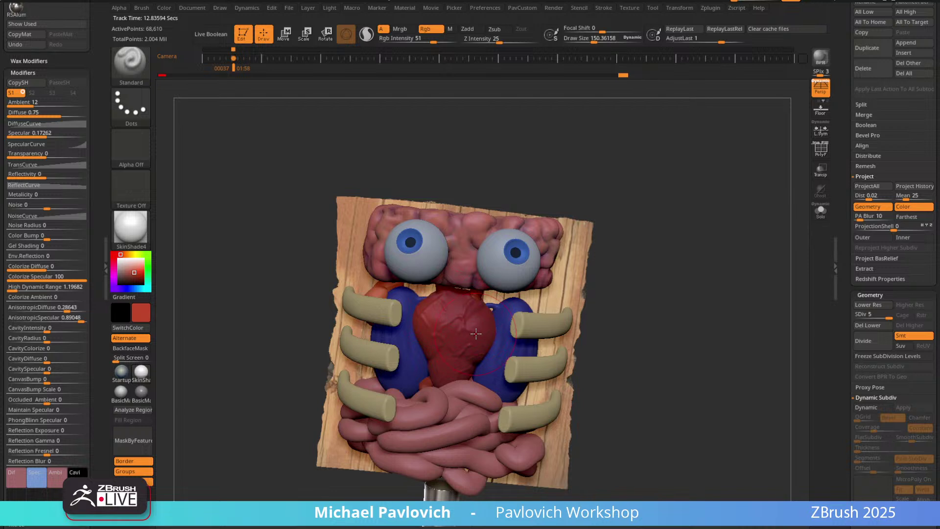
key(bracketleft)
drag(610, 247, 557, 268)
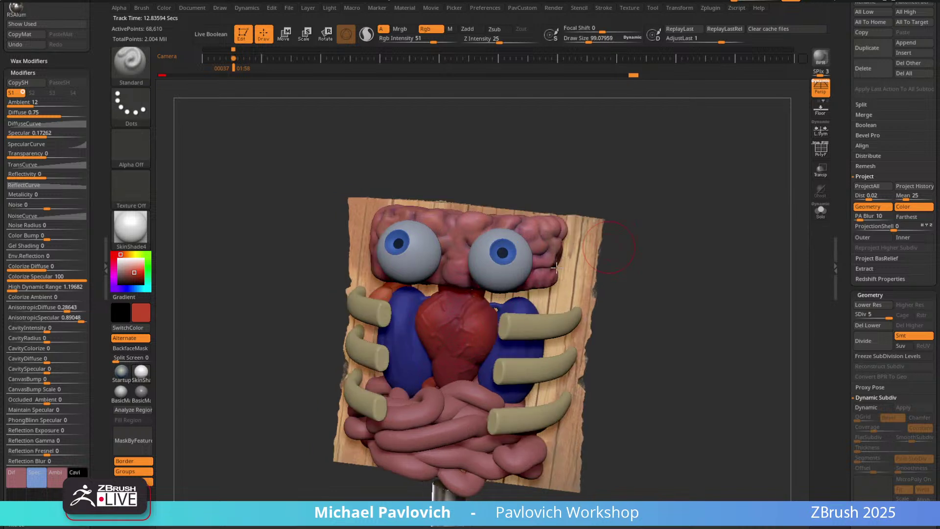
key([)
mouse_move(680, 230)
mouse_down()
mouse_move(688, 222)
mouse_move(647, 230)
mouse_move(716, 226)
mouse_up()
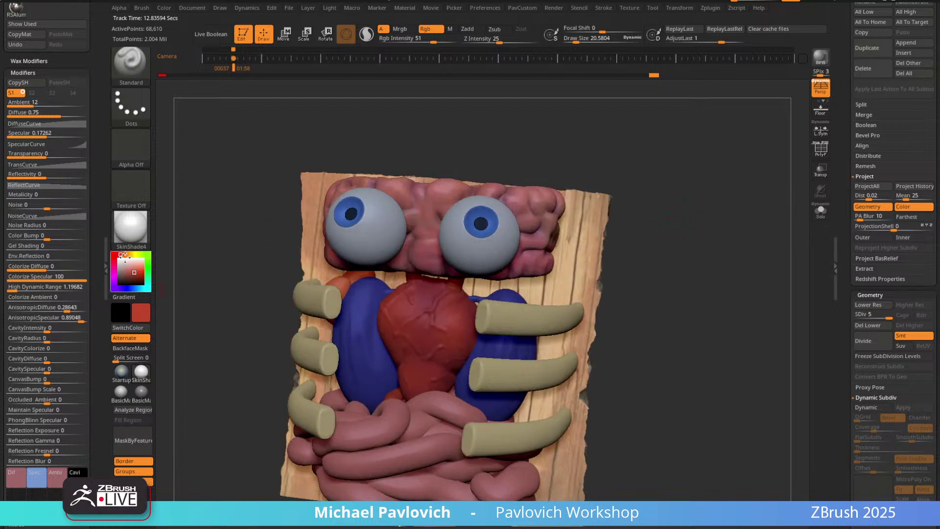
Mix a crimson pink and paint fine accents on the heart with a draw size of about 10.
mouse_move(124, 255)
mouse_down()
mouse_move(114, 256)
mouse_move(132, 269)
mouse_up()
alt+drag(694, 145, 688, 191)
key(s)
drag(476, 296, 441, 289)
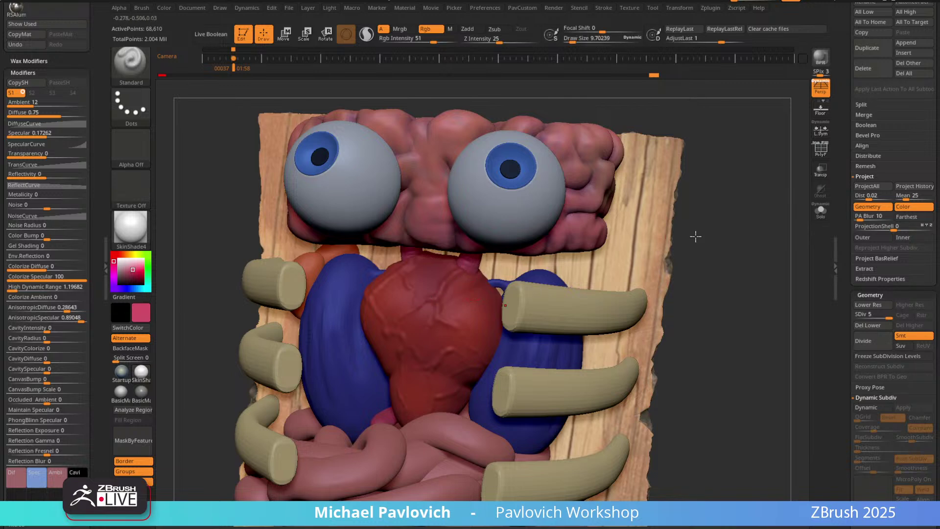
Select the vessels above the heart and color them dark crimson with red 148, green 37, blue 58.
alt+drag(695, 237, 714, 237)
alt+click(468, 263)
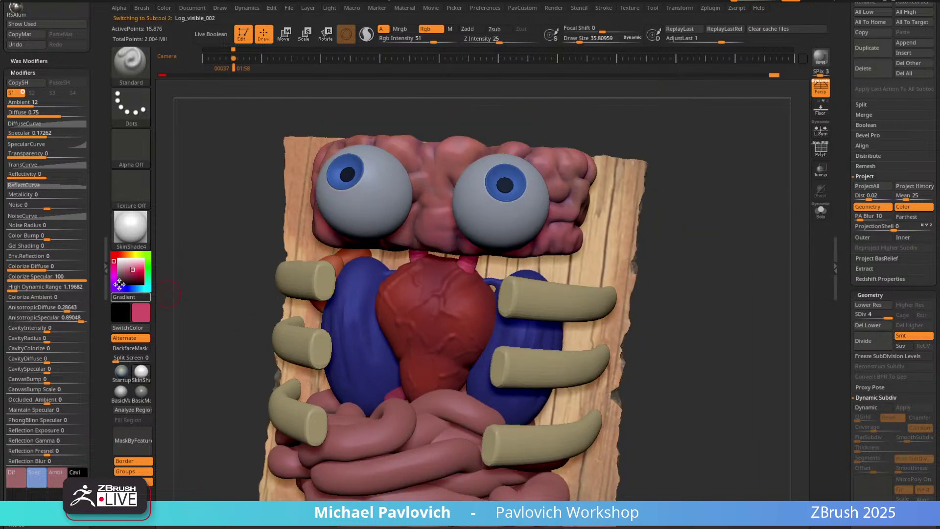
drag(119, 284, 135, 275)
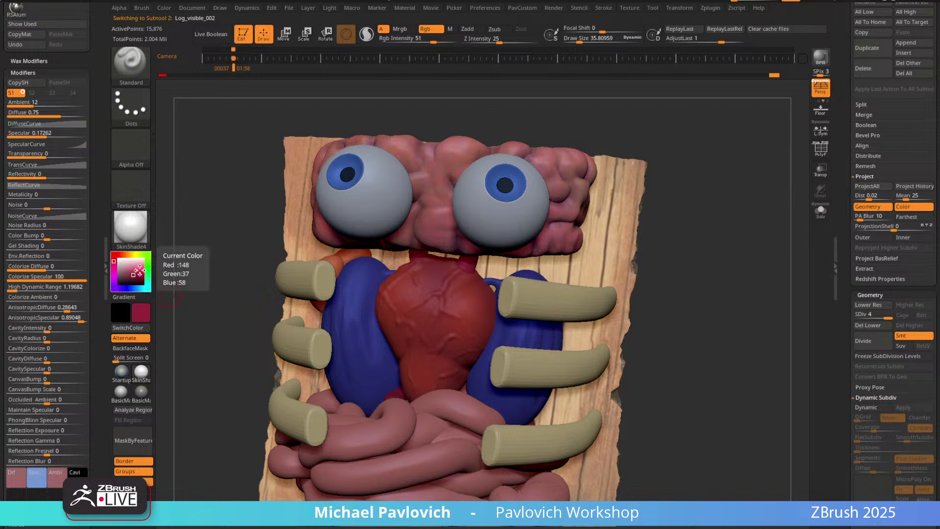
drag(701, 294, 705, 265)
Select the lungs and subdivide them to level 3.
alt+click(542, 309)
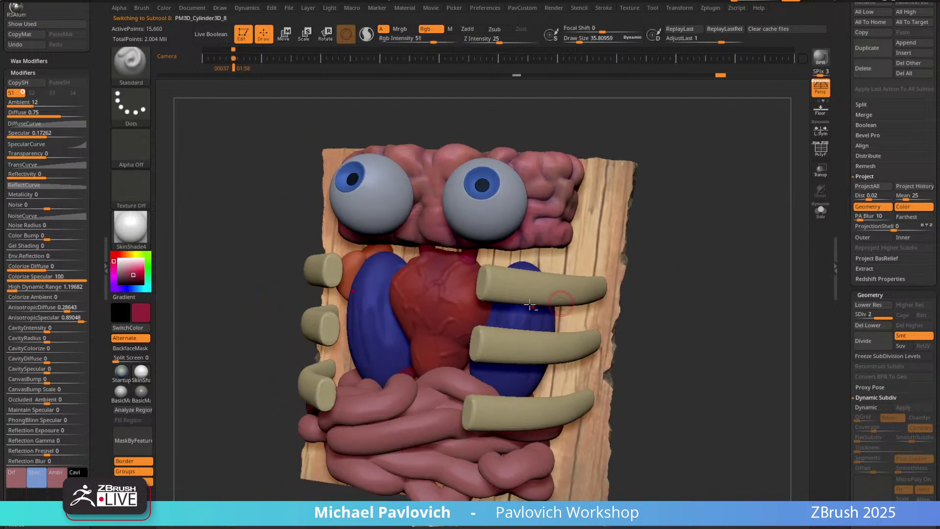
drag(654, 225, 699, 238)
key(ctrl+d)
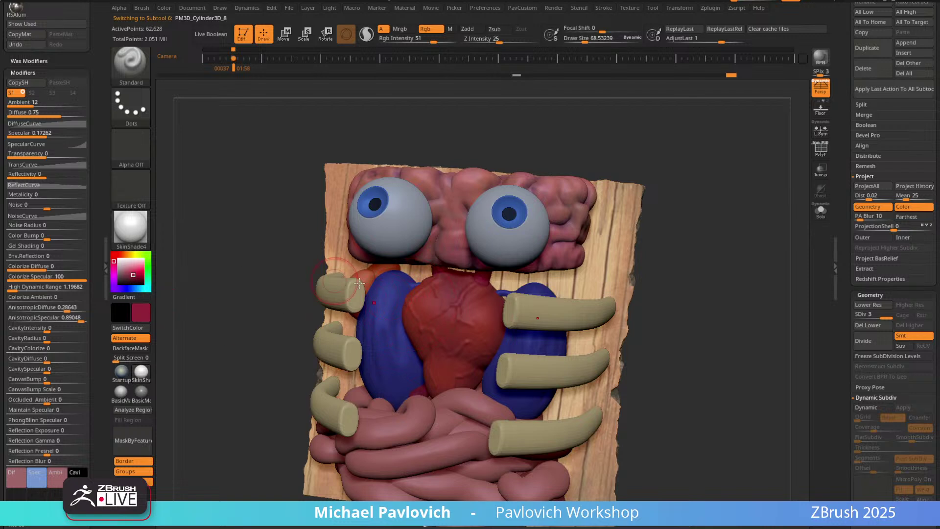
Sample the lungs' blue, lighten it to a soft violet-blue, and paint over the lungs with a larger brush.
key(c)
drag(134, 276, 128, 270)
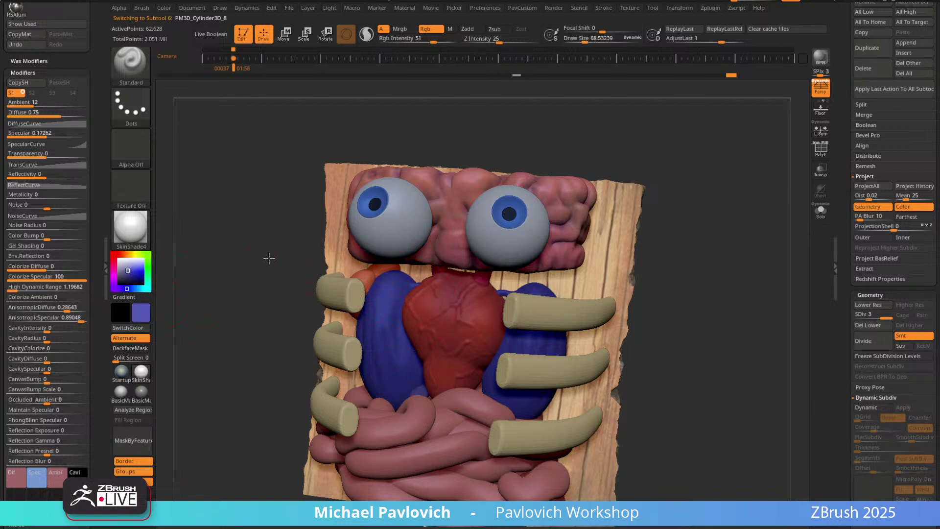
alt+drag(269, 258, 248, 247)
key(s)
drag(394, 299, 406, 308)
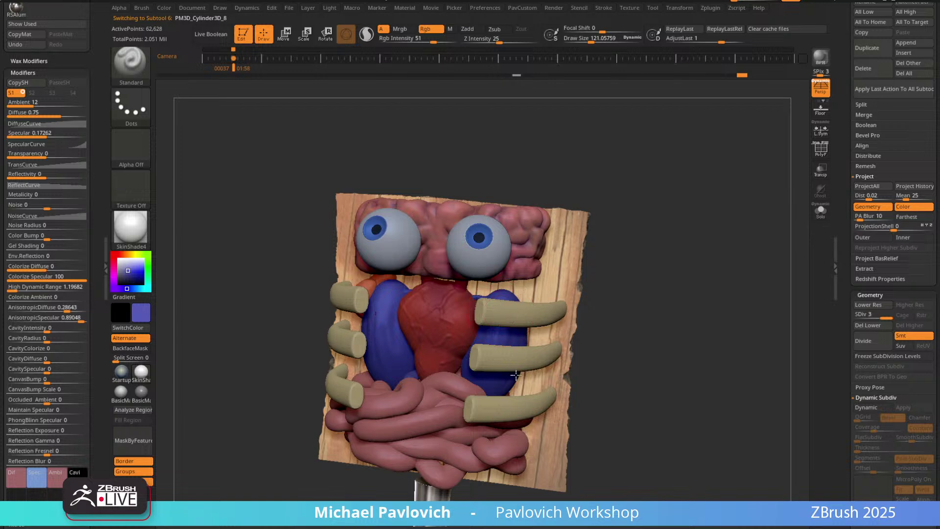
drag(604, 294, 586, 291)
Try painting dark red shading on the lungs, and undo the last stroke.
mouse_move(622, 250)
mouse_down()
mouse_move(691, 228)
mouse_move(718, 172)
mouse_up()
alt+click(505, 308)
click(118, 254)
drag(132, 272, 130, 274)
drag(651, 237, 641, 225)
drag(475, 363, 511, 320)
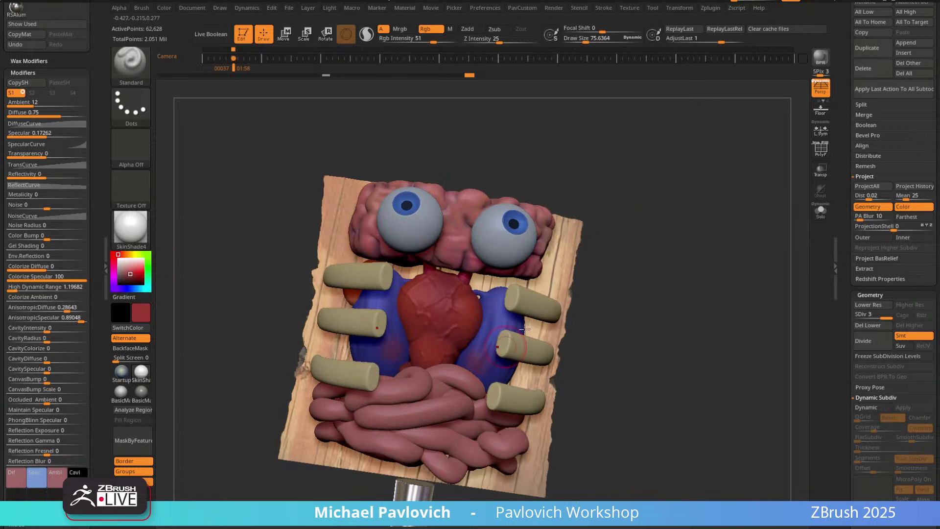
key(ctrl+z)
Set the draw size to about 212 and mix a deep purple for shading the lungs.
key(s)
click(503, 340)
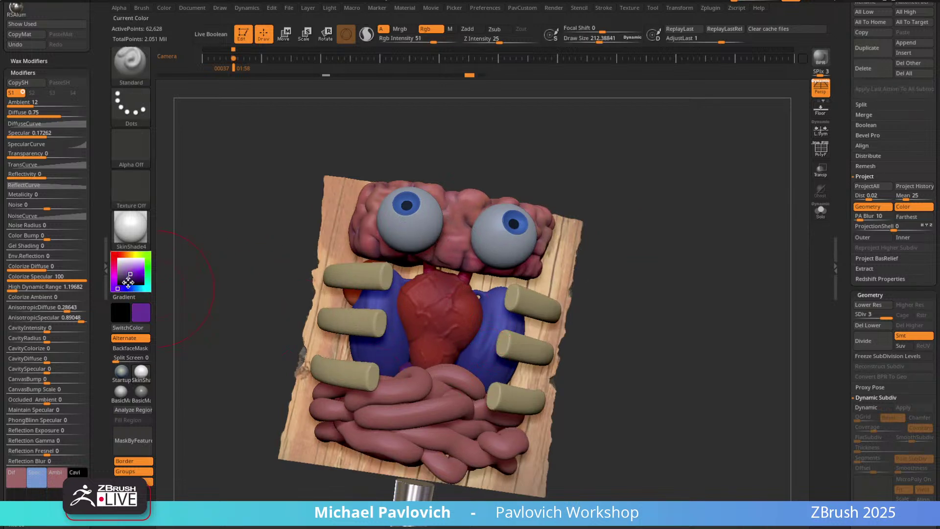
drag(128, 282, 132, 276)
Select the ribs and subdivide them to level 5.
alt+click(539, 336)
drag(654, 293, 691, 256)
key(d)
alt+click(538, 311)
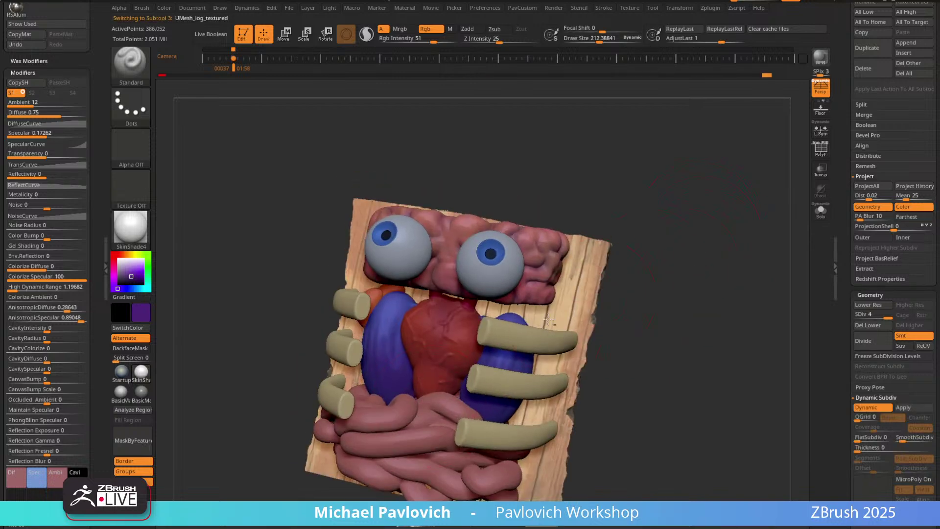
drag(695, 299, 638, 273)
key(ctrl+d)
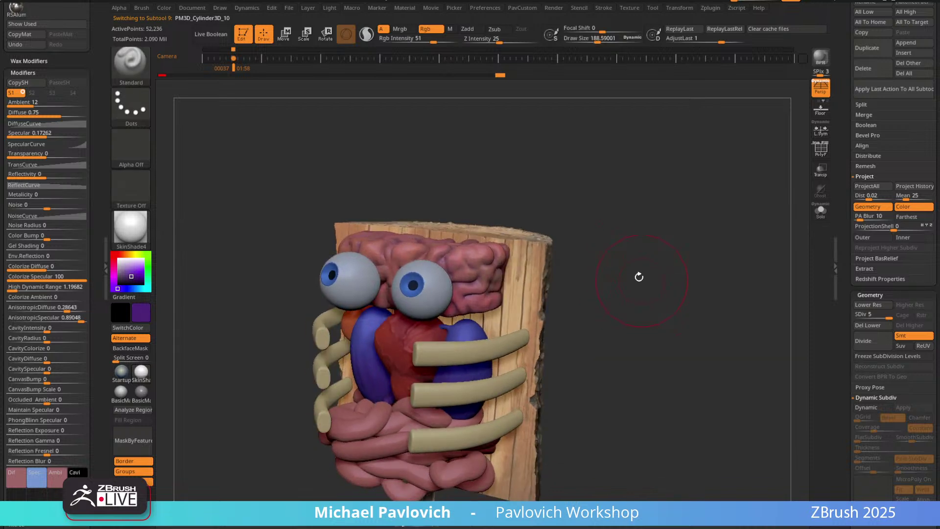
Mix a warm brown and shade the outer ends of the ribs where they meet the log.
click(128, 254)
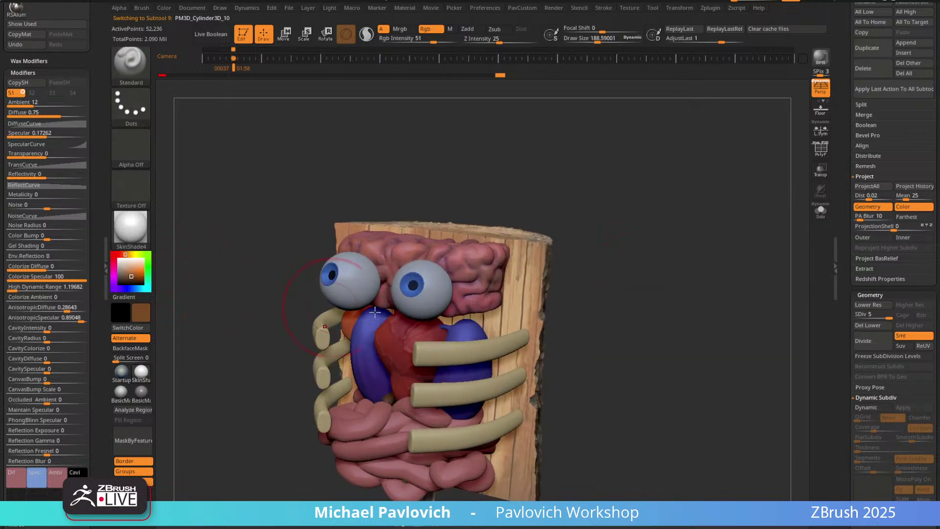
key(c)
drag(126, 268, 127, 272)
click(124, 254)
alt+drag(570, 263, 585, 285)
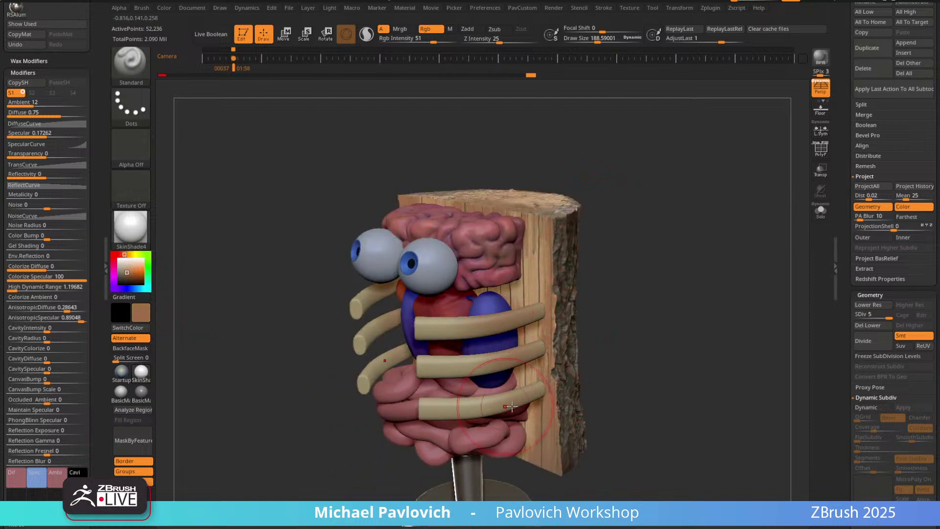
drag(598, 340, 698, 301)
Mix a lighter yellowish tan and paint over the ribs, adjusting the draw size to about 55 and 99.
key(s)
mouse_move(609, 302)
mouse_down()
mouse_move(637, 299)
mouse_move(610, 311)
mouse_up()
alt+drag(607, 282, 657, 270)
click(130, 270)
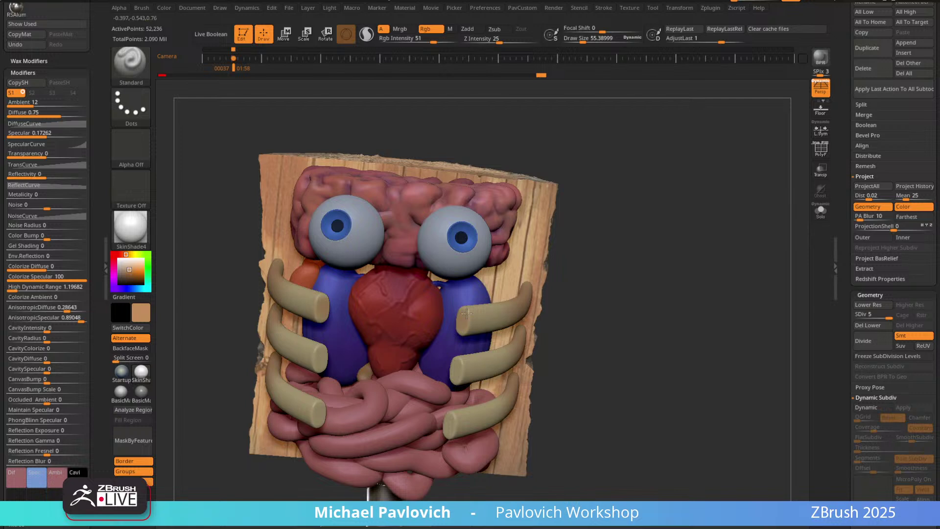
click(129, 267)
drag(125, 254, 131, 254)
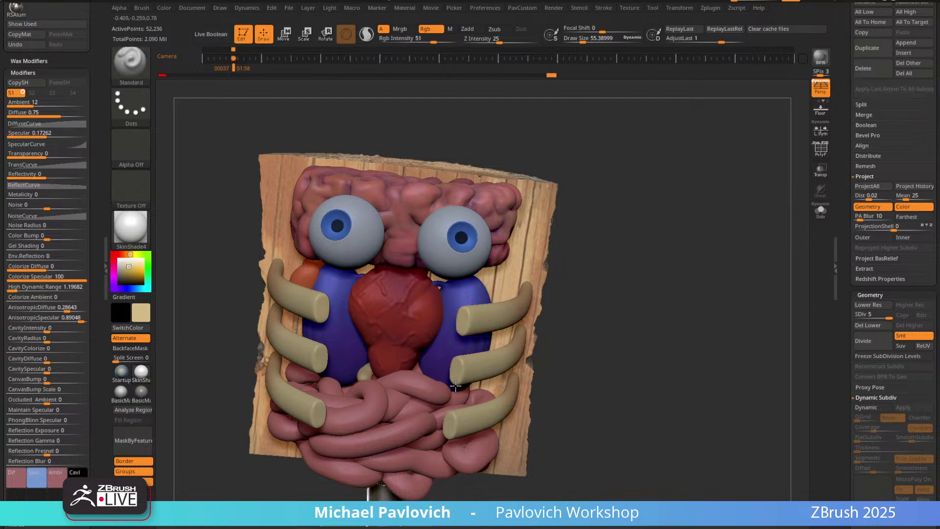
key(s)
mouse_move(456, 423)
mouse_down()
mouse_move(466, 423)
mouse_move(471, 313)
mouse_up()
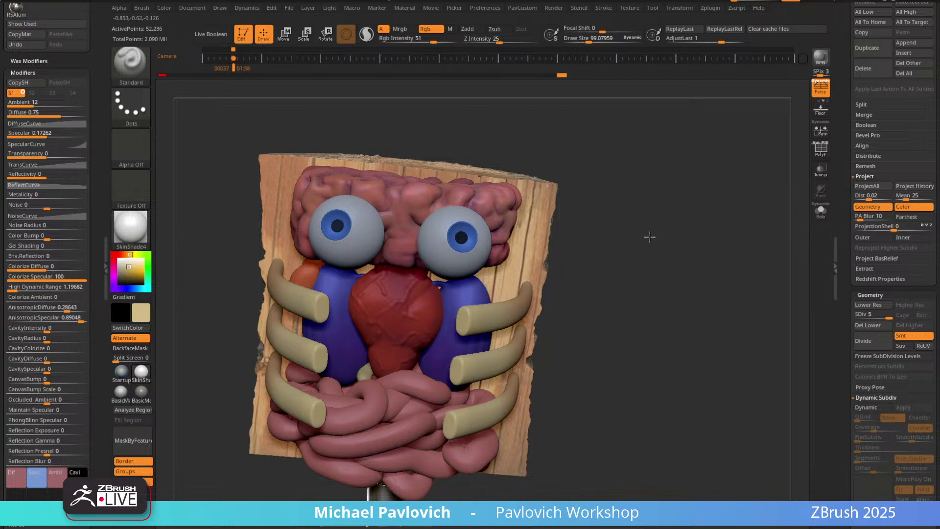
Select the eyeballs, sample their gray-blue color, and choose the ToyPlastic material.
ctrl+right_drag(650, 238, 620, 247)
alt+click(497, 262)
alt+right_drag(663, 166, 660, 187)
key(c)
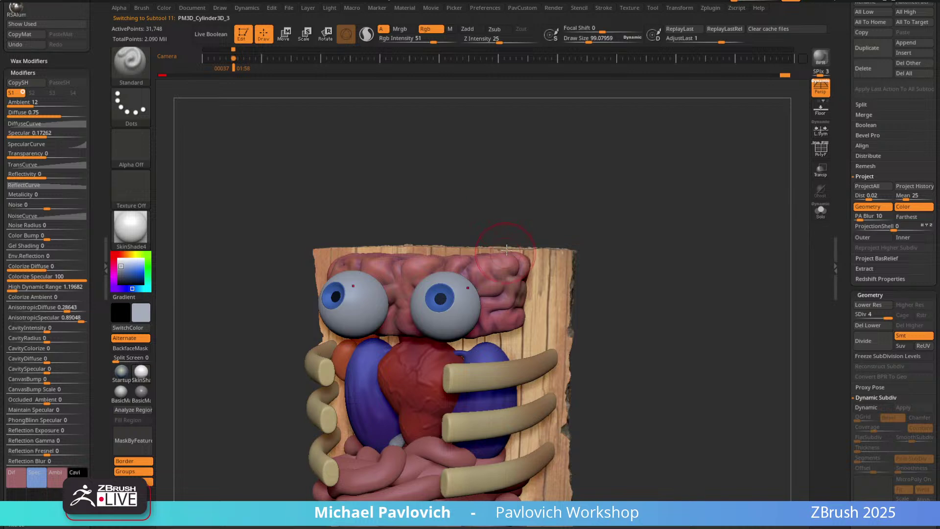
key(m)
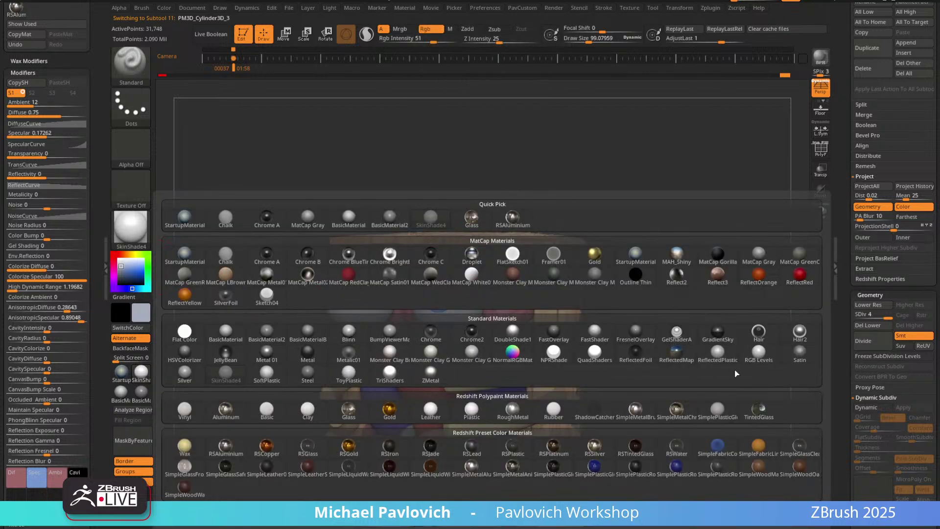
key(m)
click(376, 381)
key(d)
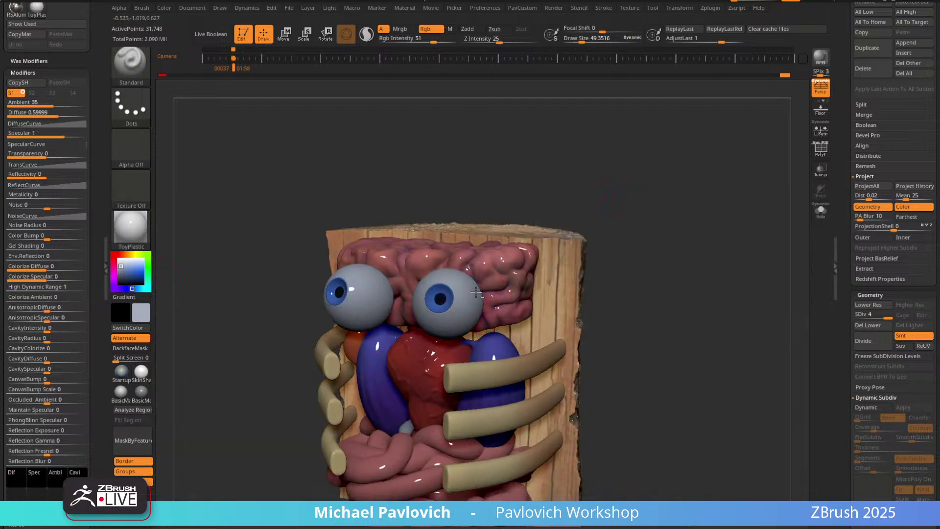
Switch painting to material only at Rgb Intensity 100 and dock the Color palette in the tray.
mouse_move(640, 224)
mouse_down()
mouse_move(640, 251)
mouse_move(651, 235)
mouse_up()
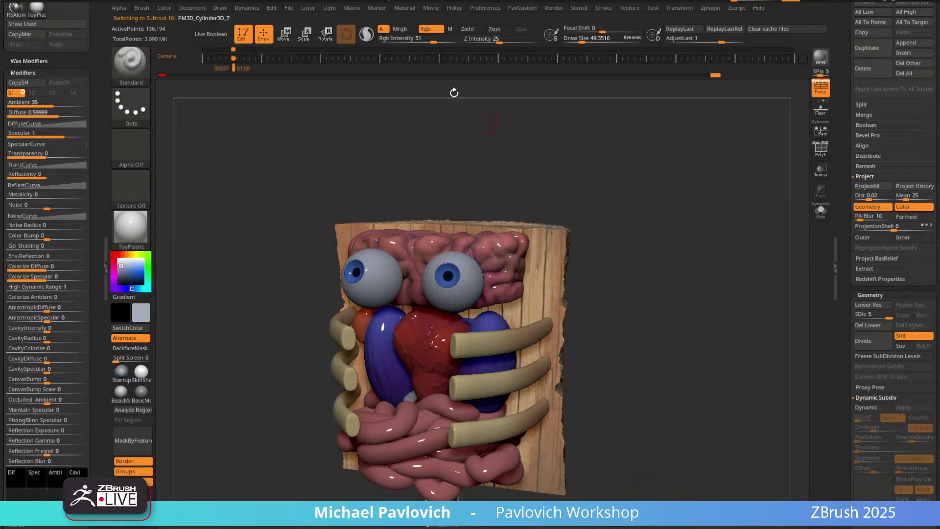
click(450, 29)
drag(433, 39, 463, 39)
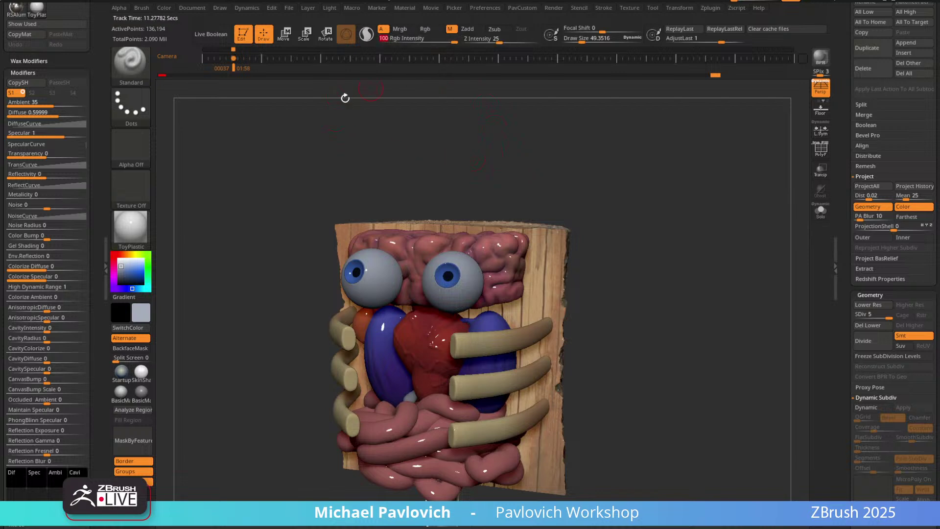
drag(299, 139, 293, 139)
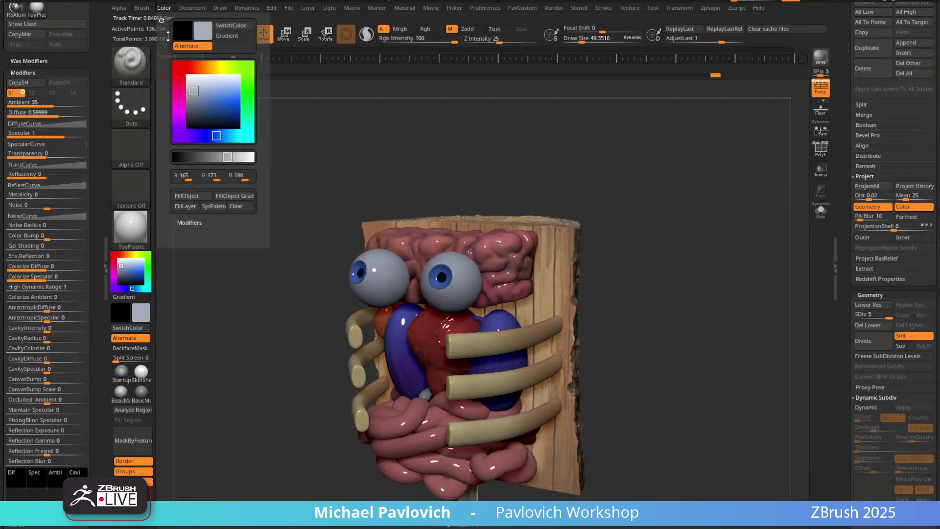
click(165, 8)
drag(113, 24, 46, 77)
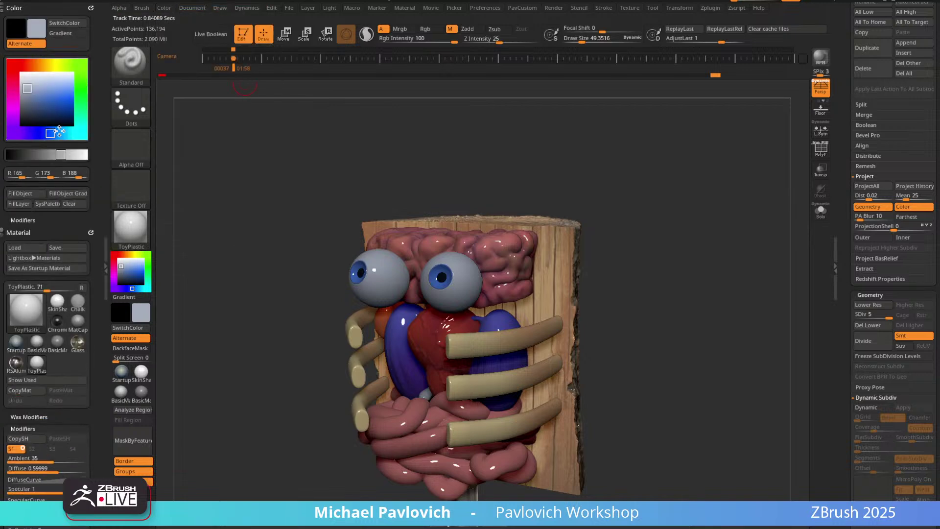
Fill the irises, pupils, eyeballs, heart and intestines with the ToyPlastic material one subtool at a time.
alt+click(419, 248)
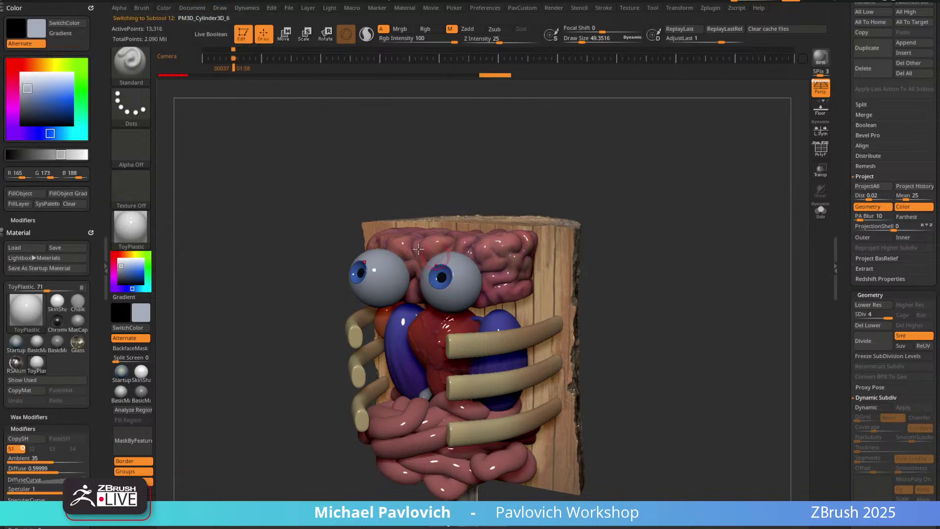
alt+click(433, 275)
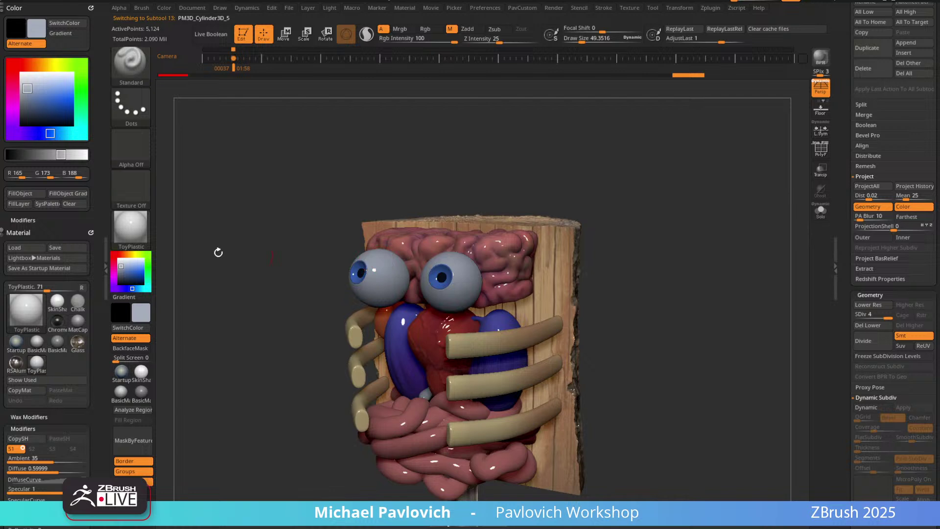
alt+click(381, 254)
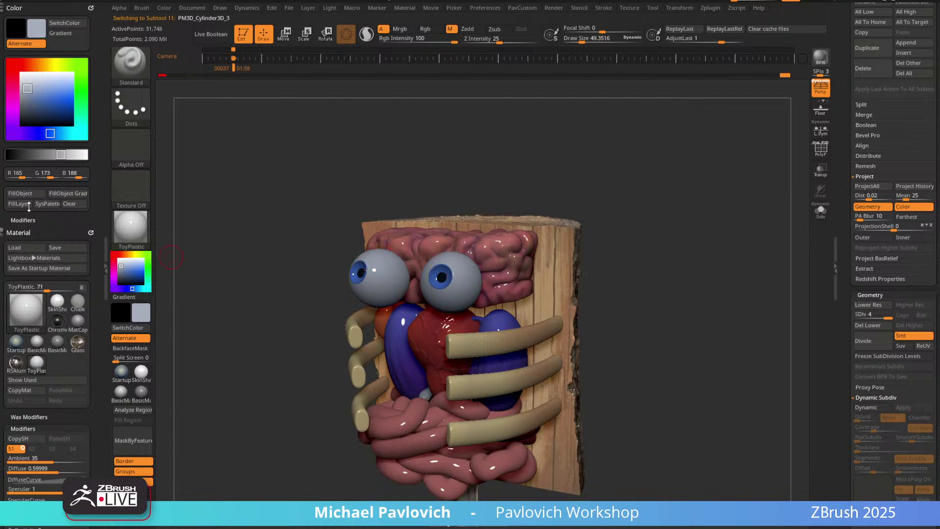
alt+click(360, 249)
alt+click(453, 332)
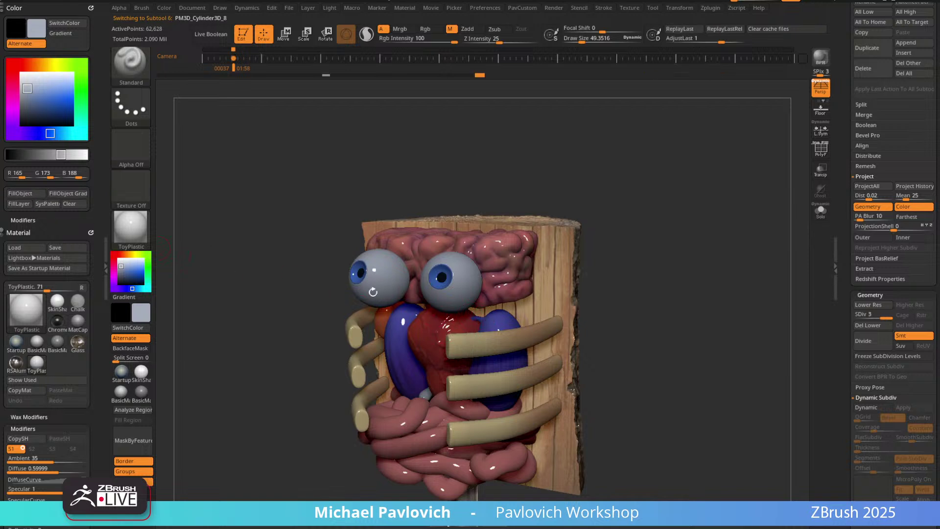
alt+click(461, 316)
alt+click(416, 397)
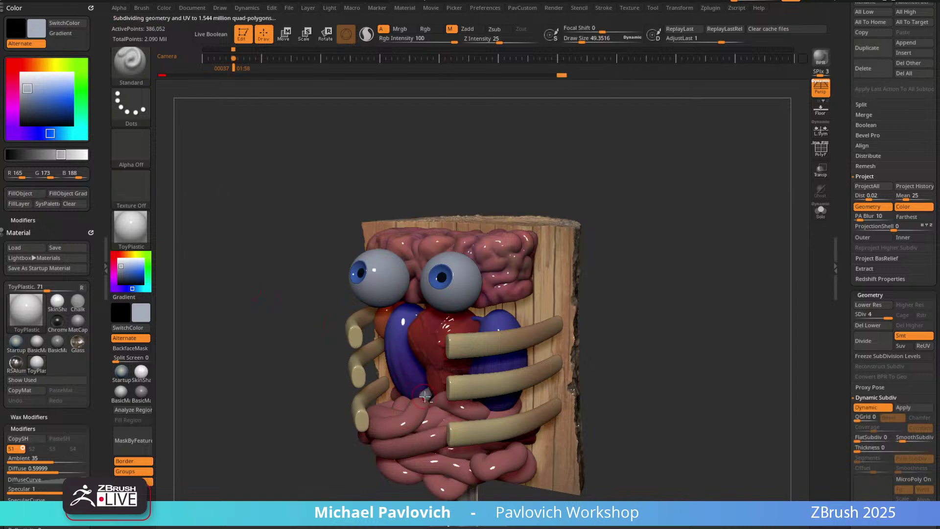
shift+drag(683, 270, 678, 269)
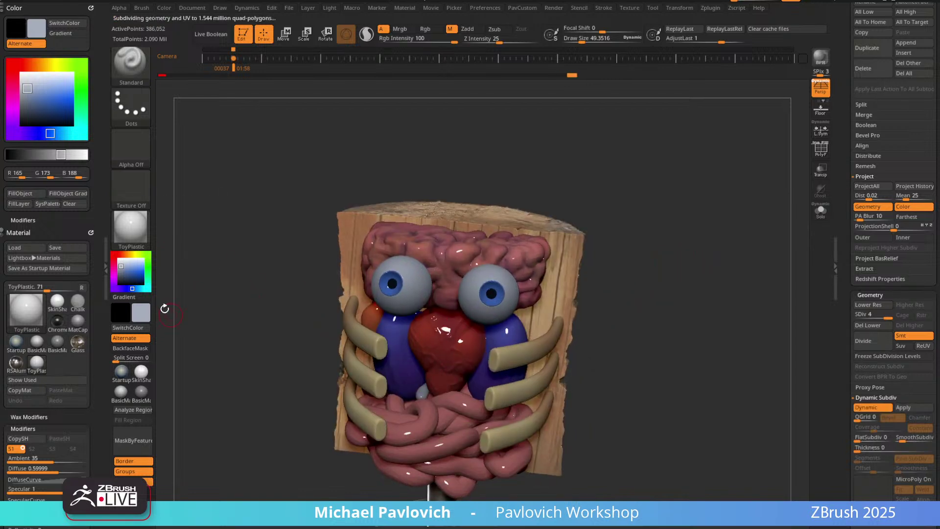
Mix a tan of R 162, G 133, B 89 for the small organ beneath the heart, and undo its fill on the intestines.
drag(135, 254, 125, 270)
key(ctrl+shift+f)
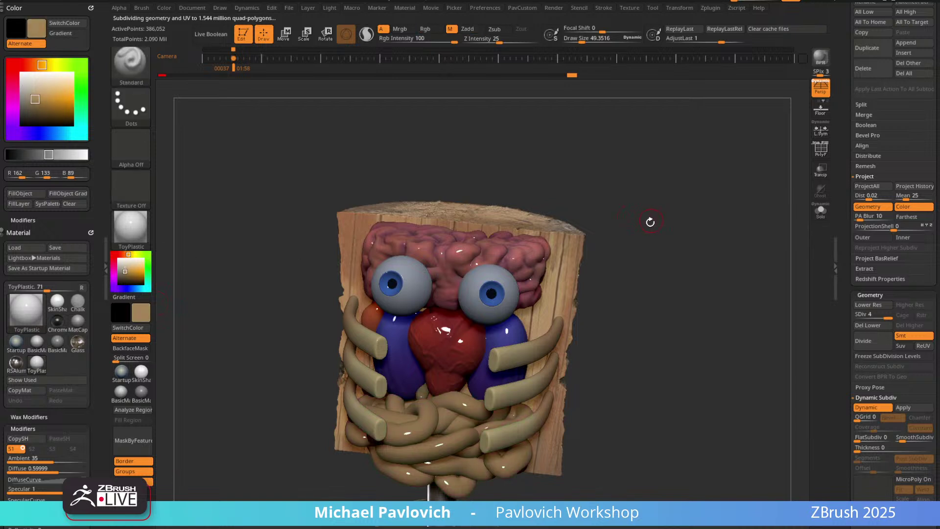
mouse_move(651, 222)
mouse_down()
mouse_move(647, 197)
mouse_move(622, 213)
mouse_move(679, 217)
mouse_move(682, 191)
mouse_move(673, 197)
mouse_move(694, 157)
mouse_move(695, 183)
mouse_move(697, 144)
mouse_up()
key(ctrl+z)
alt+click(416, 364)
Select the orange organ beside the lung, sample its color, and shift it to golden yellow (R 196, G 157, B 54).
alt+click(389, 293)
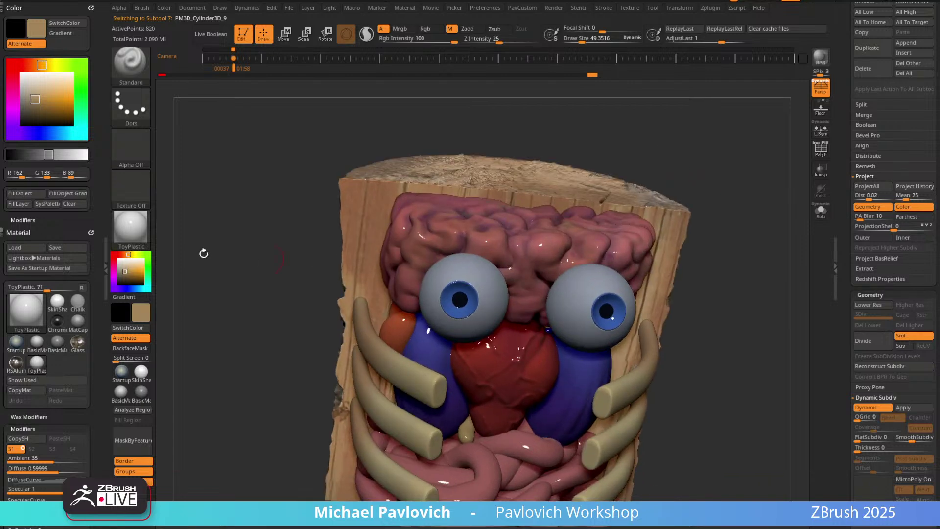
key(c)
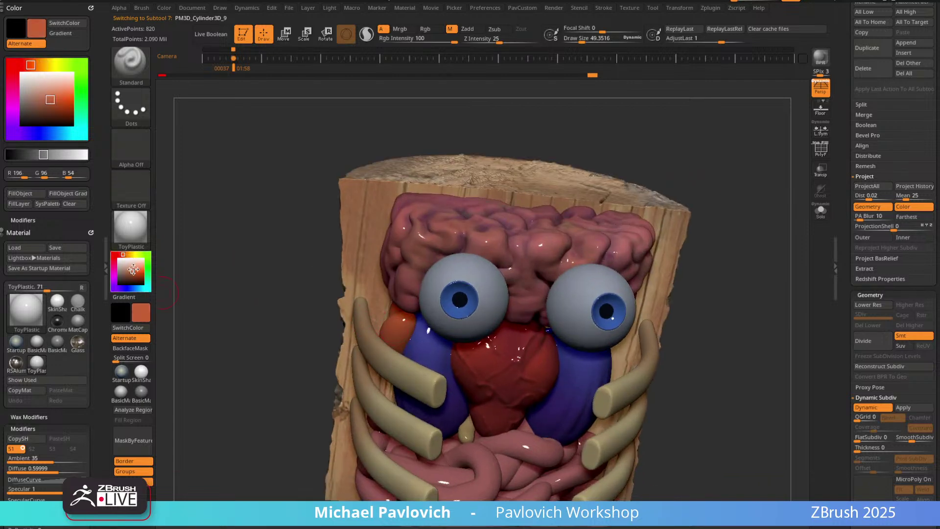
drag(125, 254, 131, 254)
drag(258, 301, 402, 335)
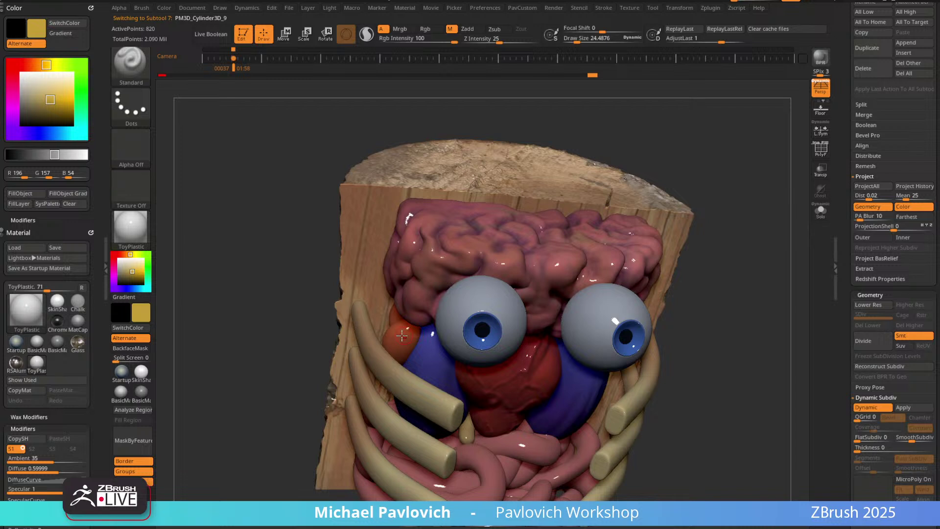
Isolate the orange organ and subdivide it to level 5.
click(818, 213)
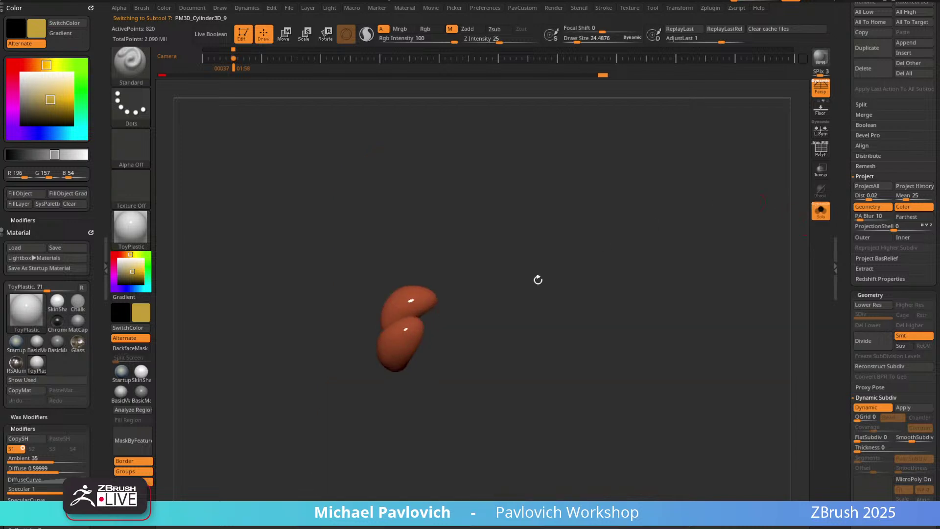
key(ctrl+g)
click(567, 368)
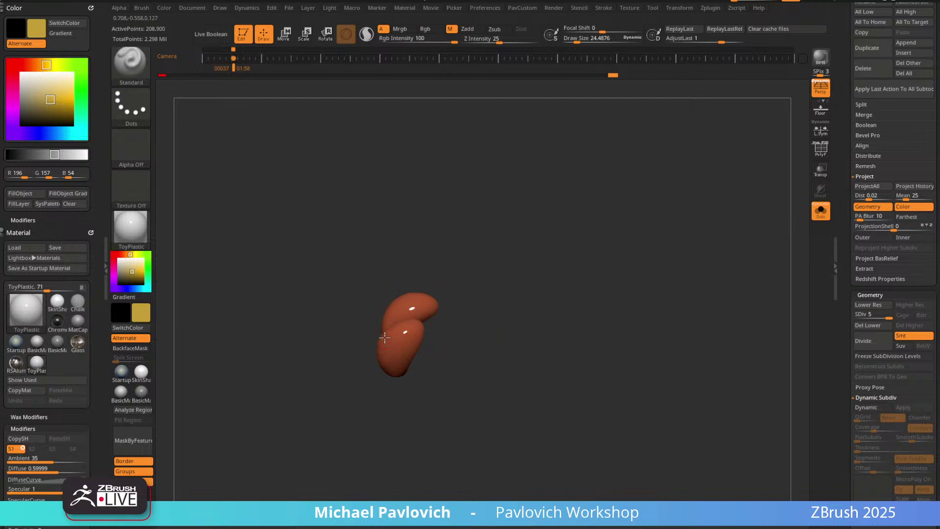
Switch to color-only painting and brush golden-yellow variation over both lobes of the orange organ.
drag(446, 322, 466, 315)
click(431, 29)
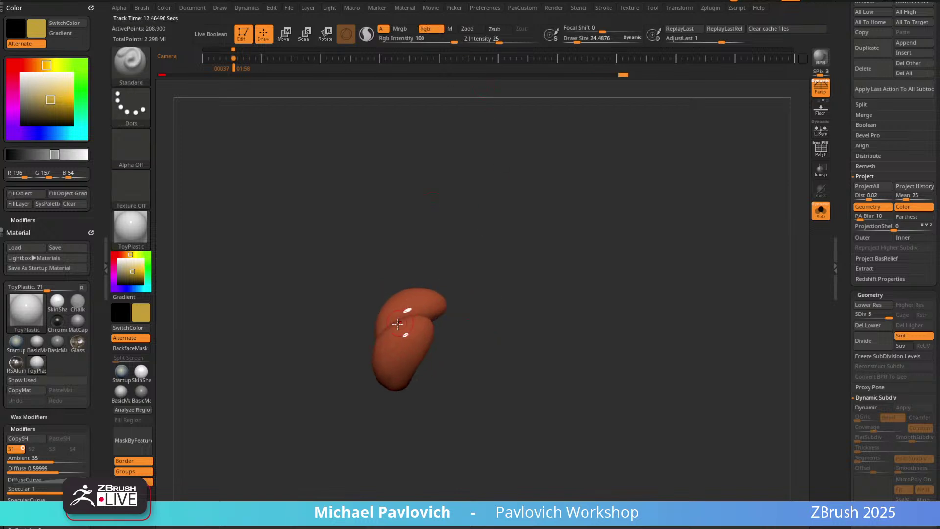
mouse_move(380, 350)
mouse_down()
mouse_move(413, 358)
mouse_move(404, 362)
mouse_move(413, 331)
mouse_up()
key(ctrl+z)
right_drag(413, 330, 399, 310)
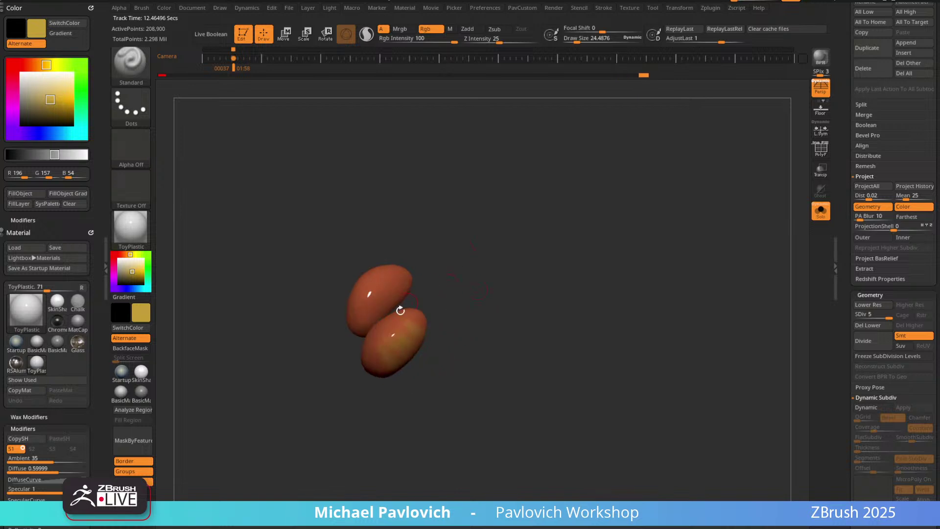
mouse_move(356, 296)
mouse_down()
mouse_move(377, 300)
mouse_move(382, 271)
mouse_up()
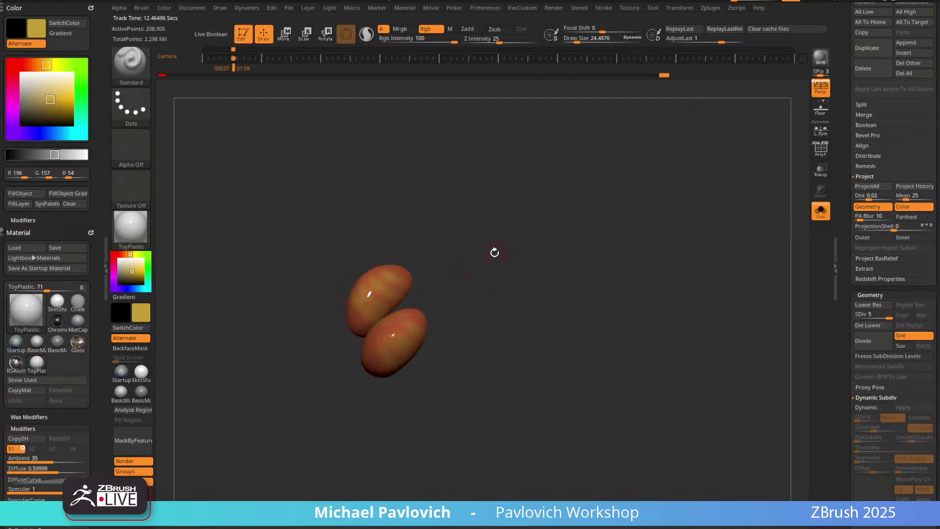
drag(483, 252, 399, 338)
Mix a dark red (R 140, G 46, B 46), undo a test stroke on the organ, and set Rgb Intensity to 33.
key(c)
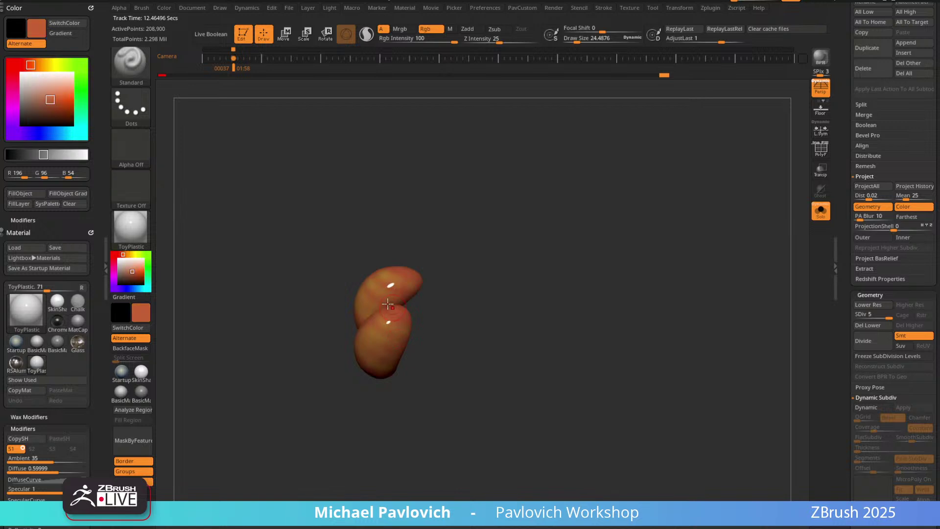
drag(135, 274, 130, 275)
click(113, 254)
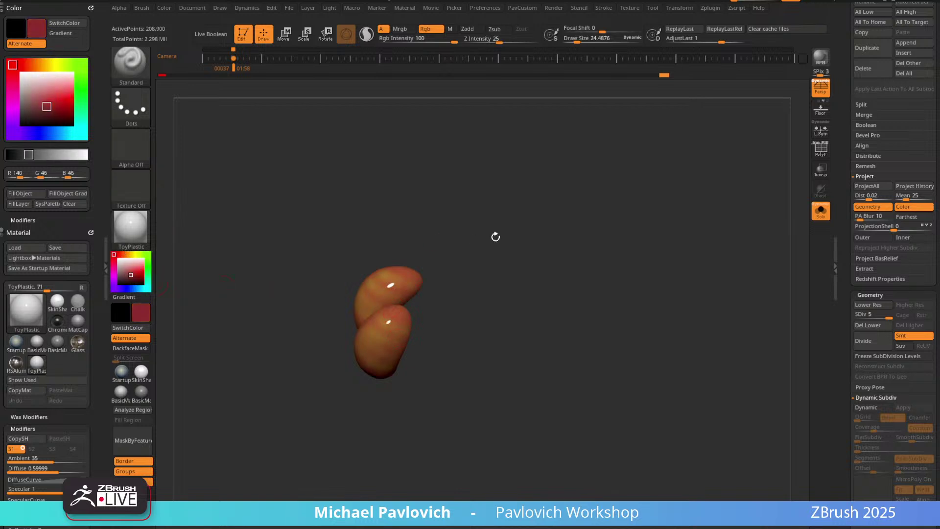
drag(495, 235, 411, 333)
key(s)
drag(394, 345, 406, 344)
drag(386, 319, 392, 335)
key(ctrl+z)
click(423, 39)
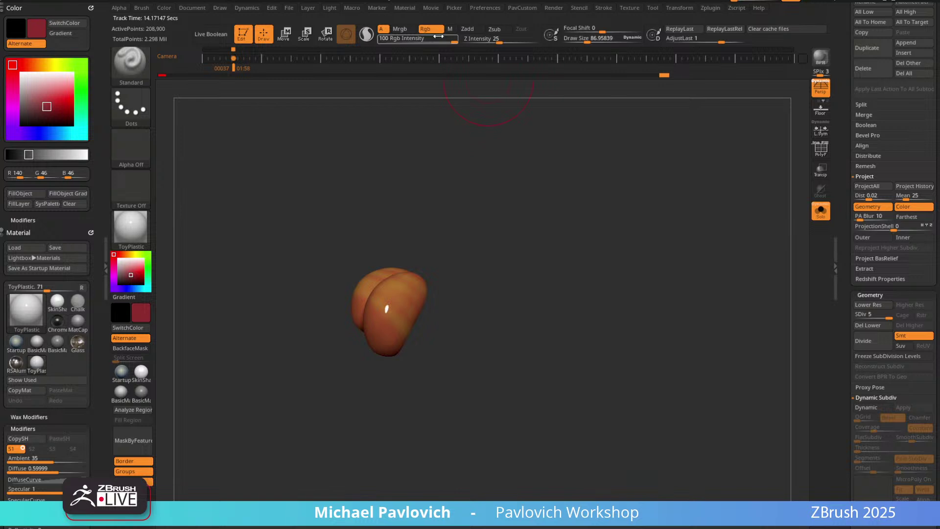
Shade the orange organ with dark red, reducing the draw size to about 17, and show the whole model again.
drag(442, 355, 495, 298)
key(bracketleft)
key(bracketleft)
key(bracketleft)
key(bracketleft)
key(bracketleft)
key(bracketleft)
key(bracketleft)
mouse_move(530, 306)
ctrl+right_down()
mouse_move(468, 301)
mouse_move(479, 318)
ctrl+right_up()
drag(453, 314, 636, 235)
click(821, 211)
Select the eyeballs, sample their gray, and lighten it to a near-white of R 218, G 221, B 227.
alt+click(492, 243)
ctrl+right_drag(695, 133, 690, 155)
alt+drag(690, 154, 672, 234)
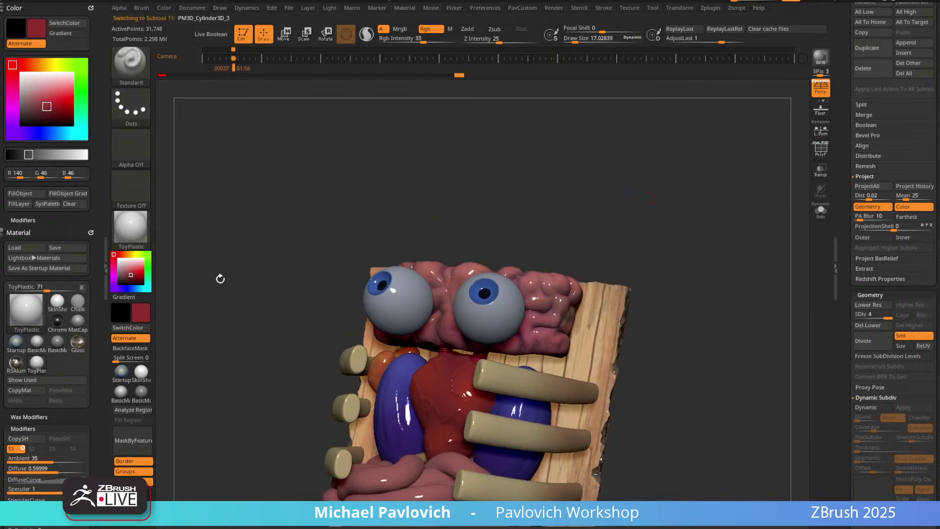
key(c)
drag(125, 268, 121, 262)
Paint near-white over the fronts of the eyeballs with a draw size of about 91.
drag(470, 189, 546, 170)
key(s)
drag(475, 326, 496, 312)
drag(618, 213, 577, 233)
key(s)
drag(495, 312, 488, 312)
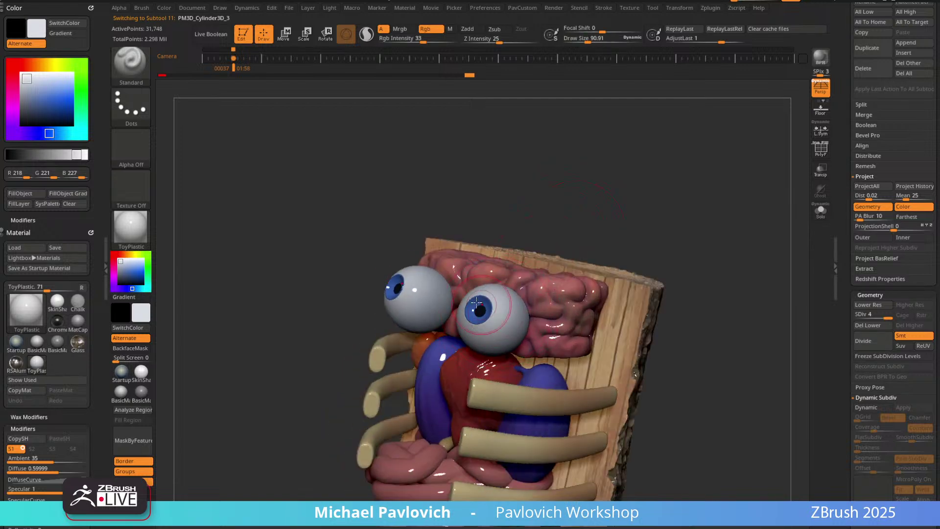
Reduce the draw size to about 49 and select the iris subtool PM3D_Cylinder3D_6.
mouse_move(578, 205)
mouse_down()
mouse_move(640, 199)
mouse_move(635, 232)
mouse_up()
key(s)
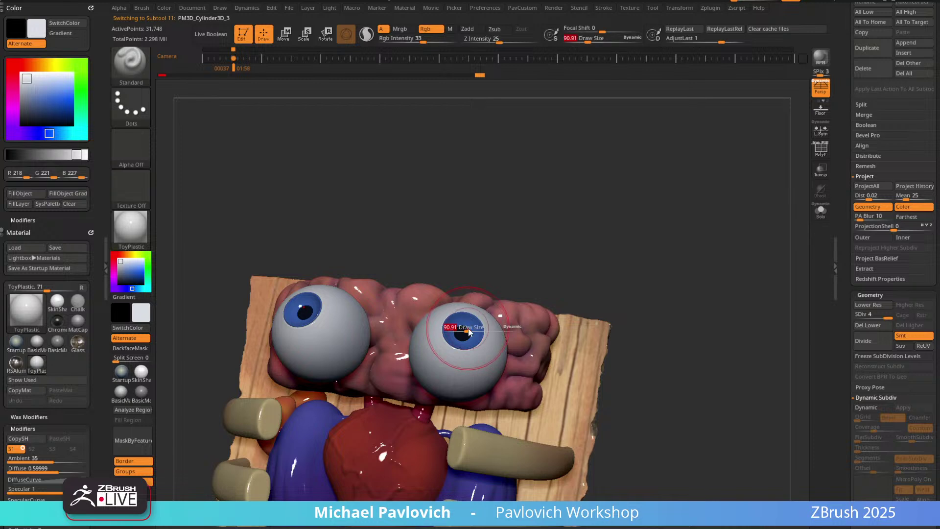
drag(464, 330, 456, 331)
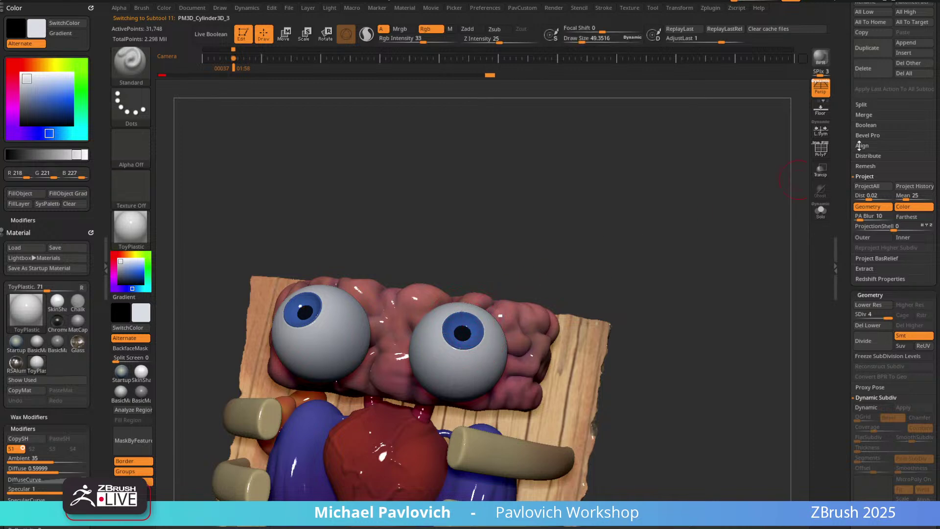
drag(859, 146, 846, 261)
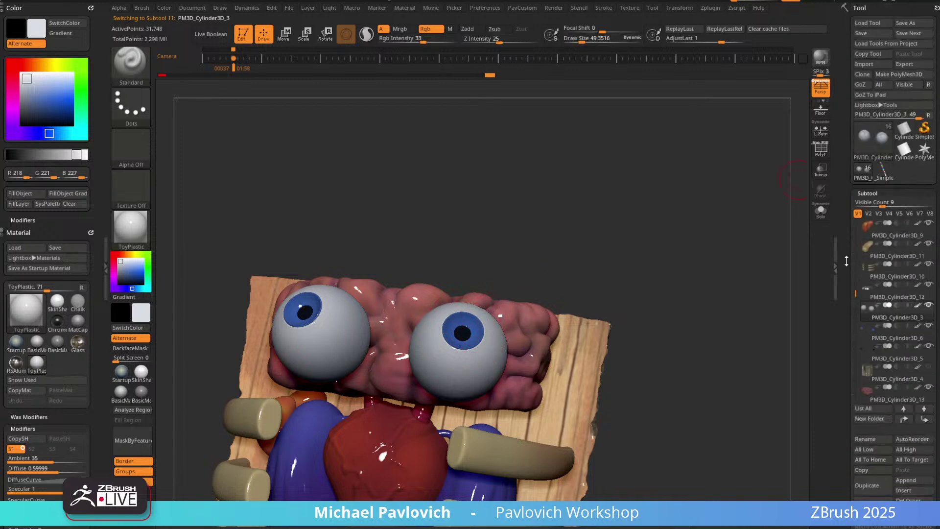
click(891, 338)
drag(637, 220, 623, 248)
key(2)
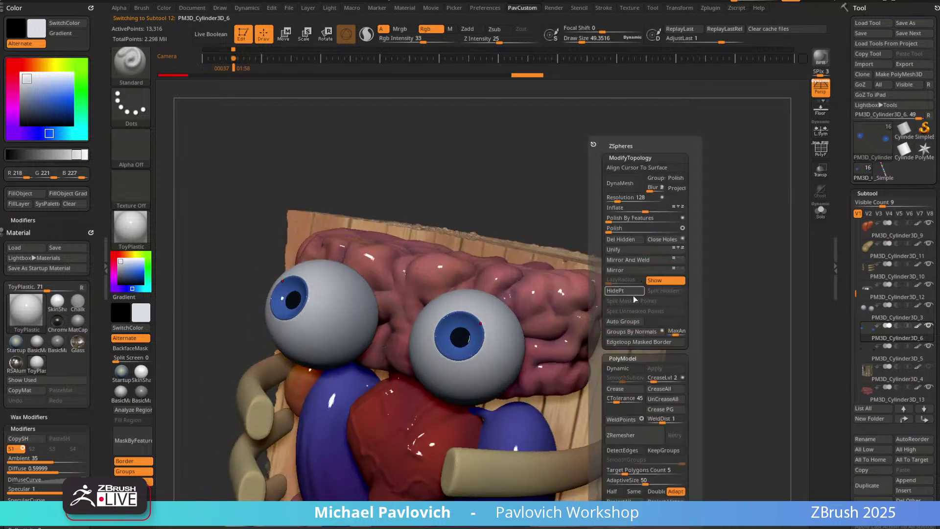
mouse_move(845, 308)
mouse_down()
mouse_move(852, 194)
mouse_move(847, 309)
mouse_up()
drag(772, 269, 674, 225)
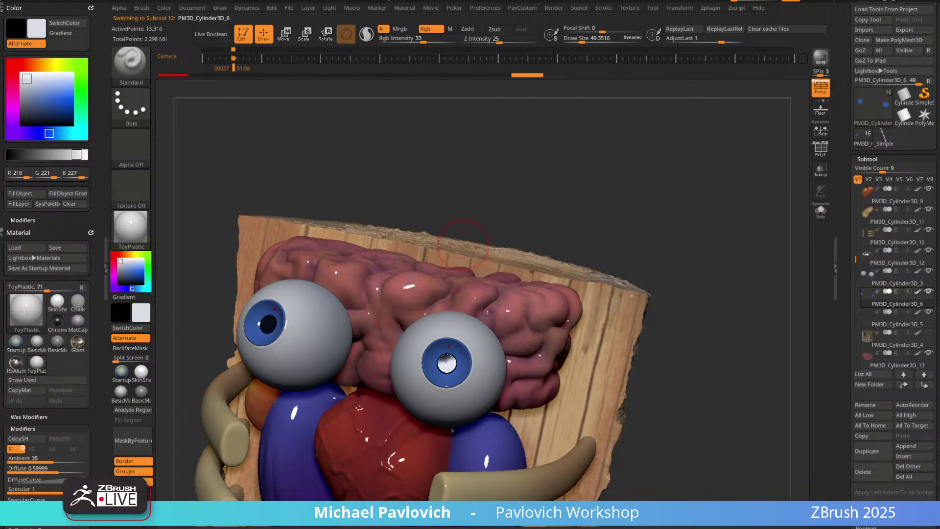
Sample the iris blue, shift the color to teal (R 35, G 169, B 169), and paint it over the lower irises.
drag(142, 272, 431, 352)
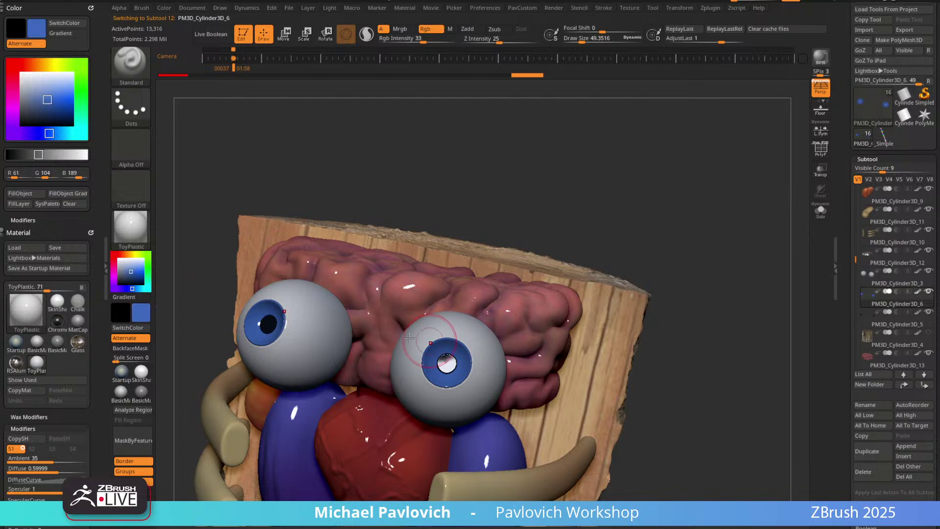
click(147, 288)
drag(134, 274, 134, 274)
drag(554, 196, 580, 192)
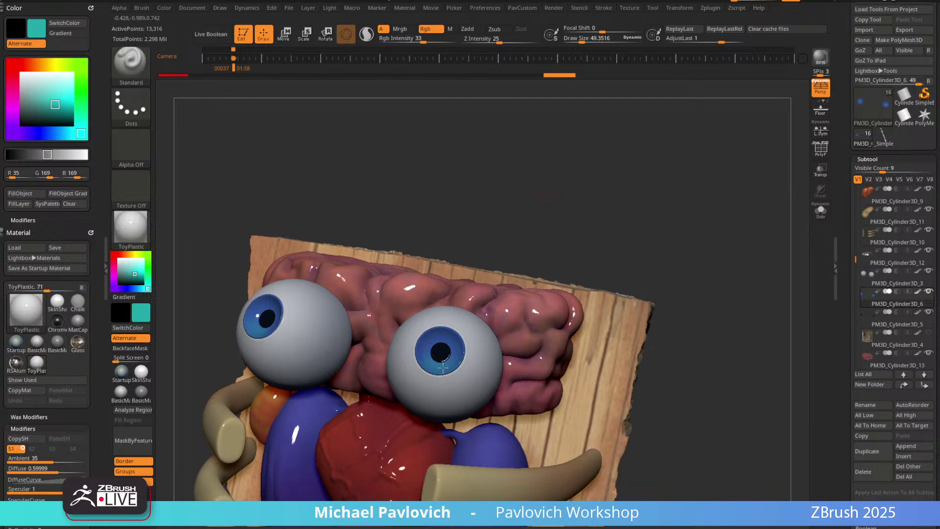
Highlight the irises with light teal (R 92, G 223, B 223), reduce the draw size to about 21, and choose dark violet (R 53, G 42, B 124).
drag(135, 273, 135, 268)
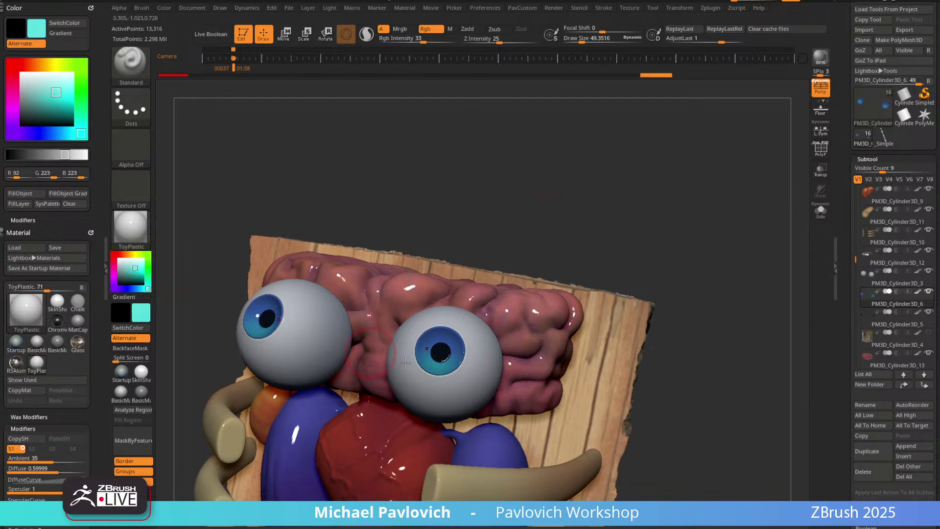
key(bracketleft)
key(bracketleft)
key(bracketleft)
drag(598, 258, 584, 244)
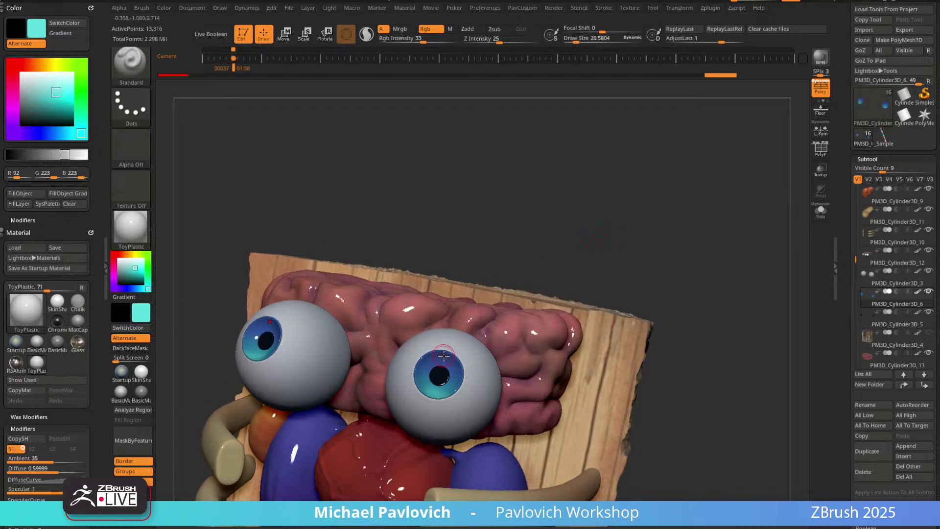
drag(131, 272, 131, 275)
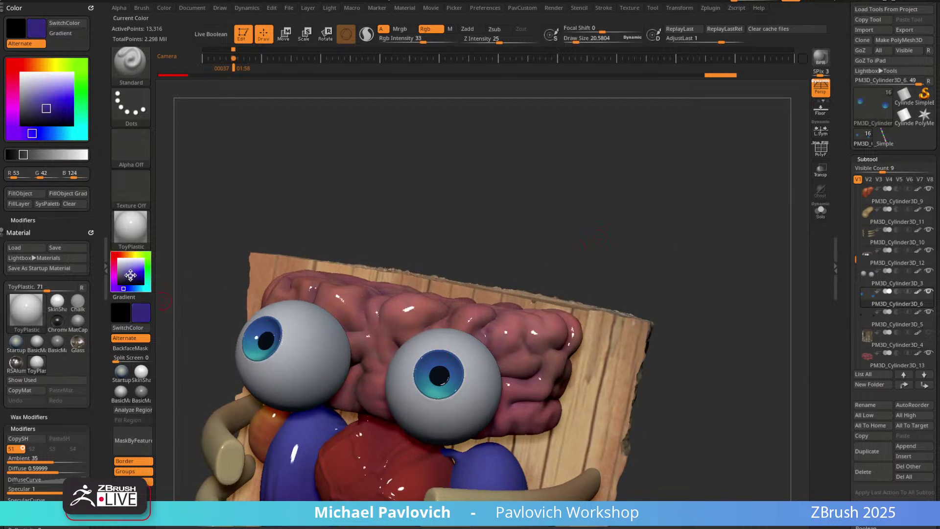
Show the whole model again with its glass shell and stand, and render it from the front.
drag(672, 272, 775, 172)
shift+click(928, 291)
shift+click(929, 292)
click(820, 59)
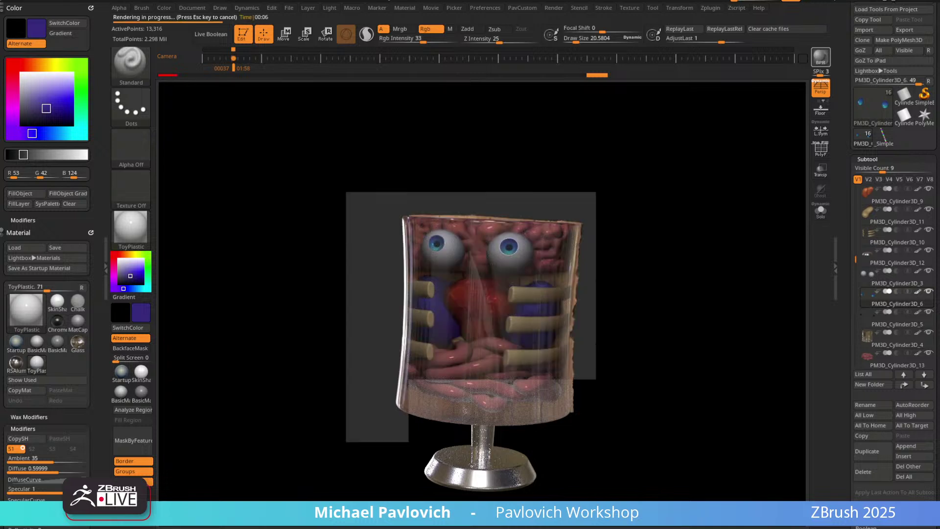
Switch to the browser, search the YouTube channel for "mask plugin", and look through the masking videos.
drag(580, 0, 569, 41)
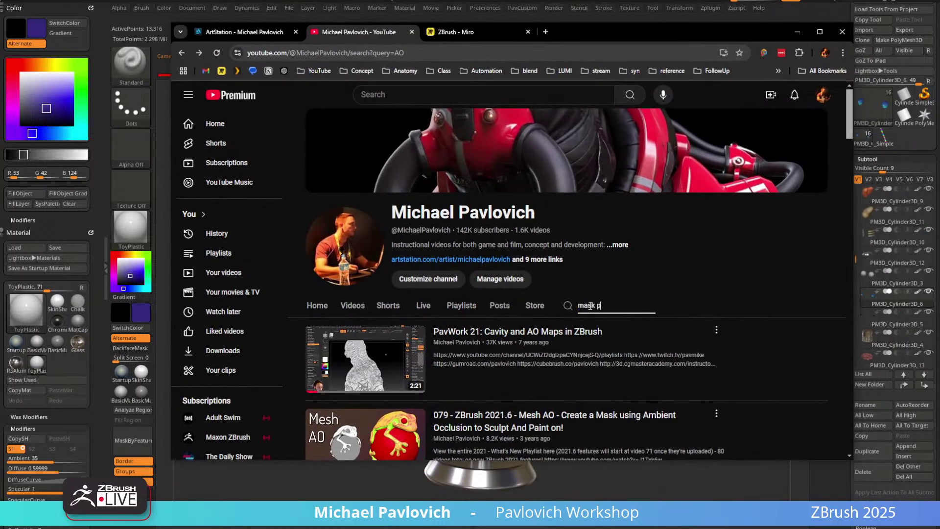
key(Return)
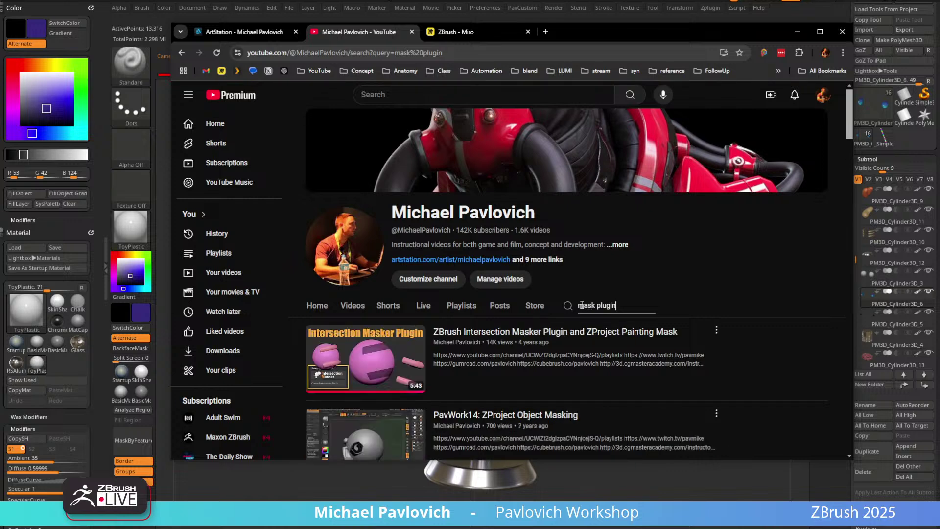
mouse_move(354, 372)
mouse_move(356, 424)
scroll(342, 263, down, 3)
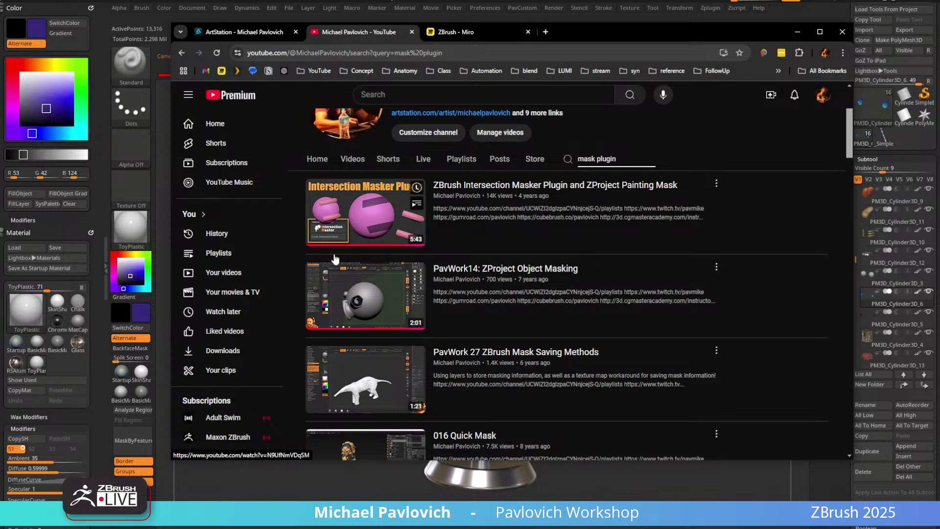
drag(601, 28, 706, 528)
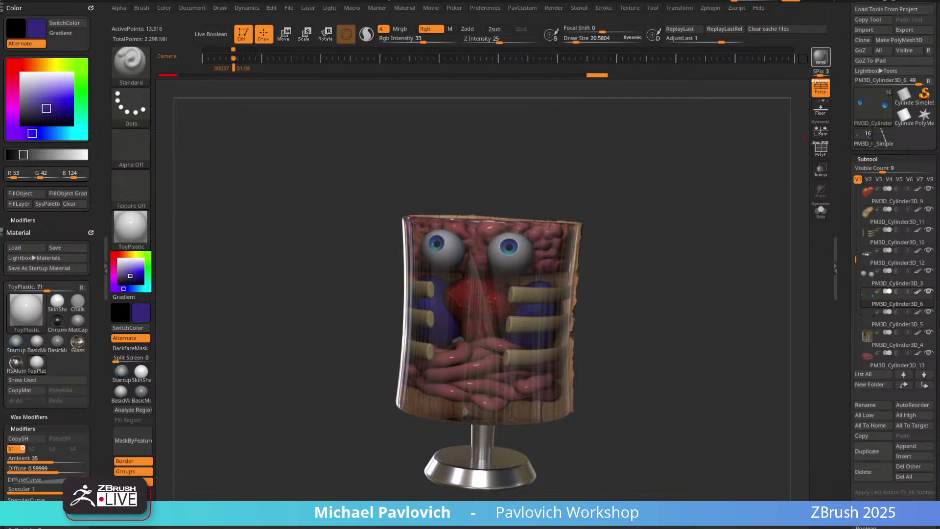
Switch back to ZBrush, select the glass shell subtool PM3D_Cylinder3D_4, and isolate it in Solo mode.
drag(591, 251, 696, 259)
alt+click(581, 269)
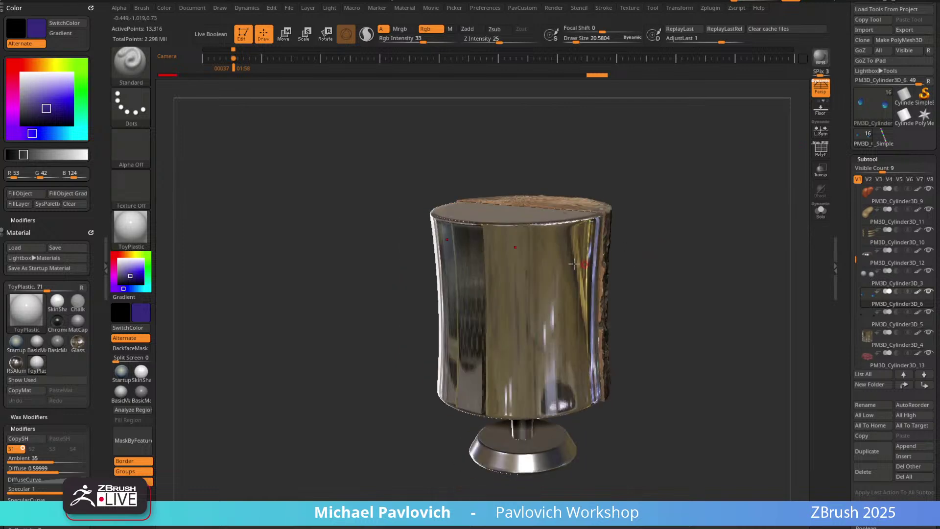
drag(843, 271, 848, 120)
scroll(840, 139, up, 10)
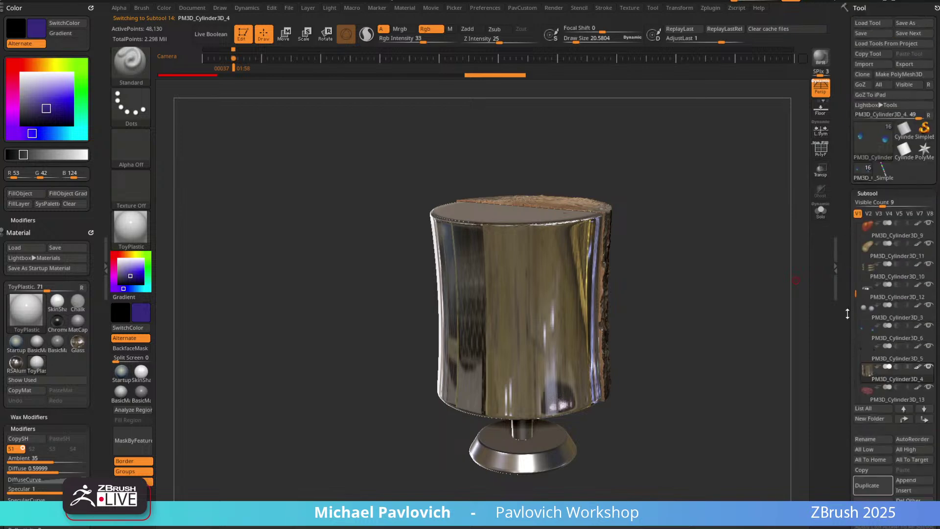
click(821, 211)
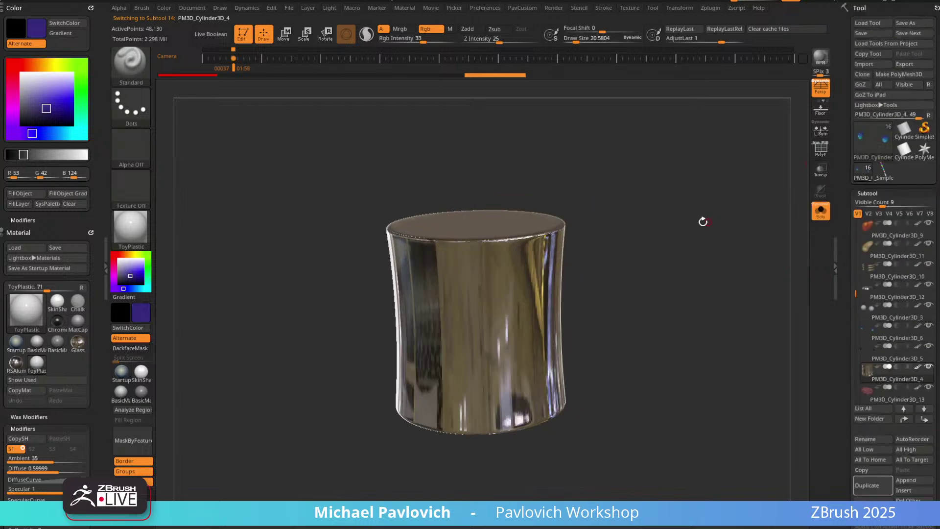
Turn off polypaint display for all subtools and switch the active color to white.
shift+click(918, 367)
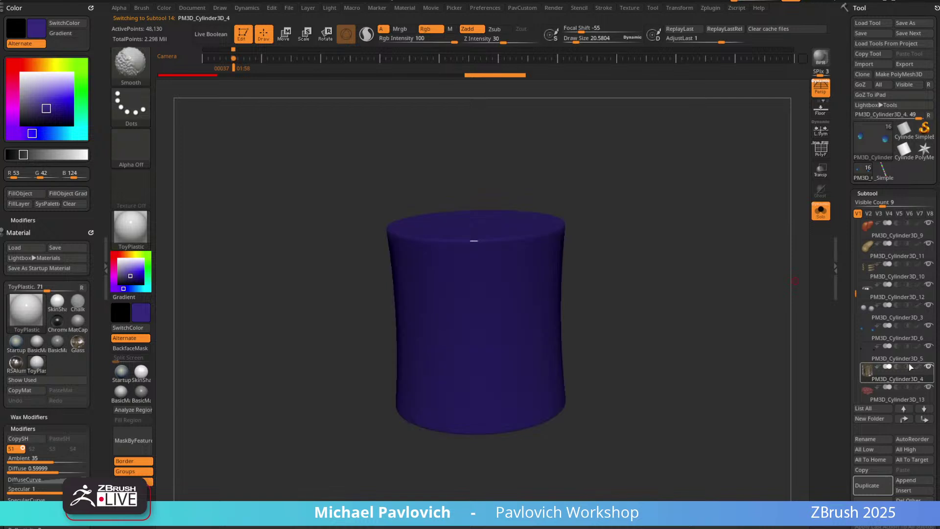
alt+drag(712, 287, 671, 310)
click(131, 328)
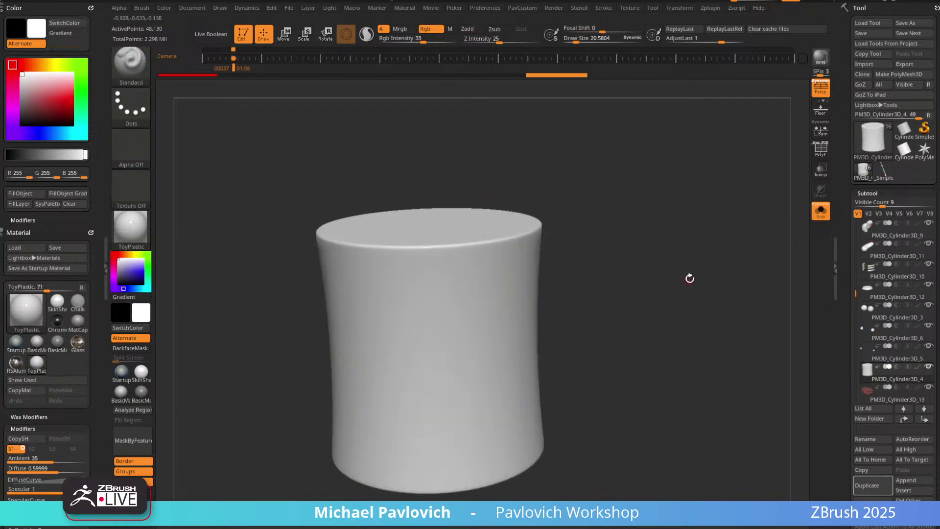
mouse_move(513, 242)
right_down()
mouse_move(633, 197)
mouse_move(619, 280)
right_up()
key(ctrl+z)
right_drag(653, 219, 588, 274)
click(918, 366)
key(ctrl+shift+z)
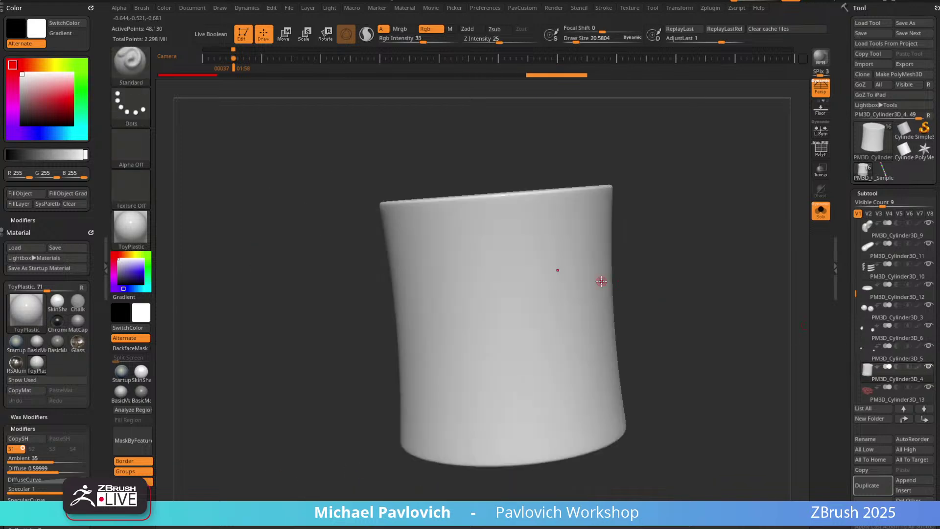
Try masking a spot on the shell's front with an enlarged brush, and undo the mask.
key(s)
drag(601, 281, 634, 282)
right_drag(632, 283, 608, 279)
mouse_move(528, 282)
ctrl+mouse_down()
mouse_move(540, 296)
mouse_move(532, 321)
ctrl+mouse_up()
mouse_move(659, 249)
right_down()
mouse_move(712, 263)
mouse_move(682, 268)
right_up()
key(s)
drag(683, 269, 670, 269)
key(ctrl+z)
right_drag(723, 288, 730, 291)
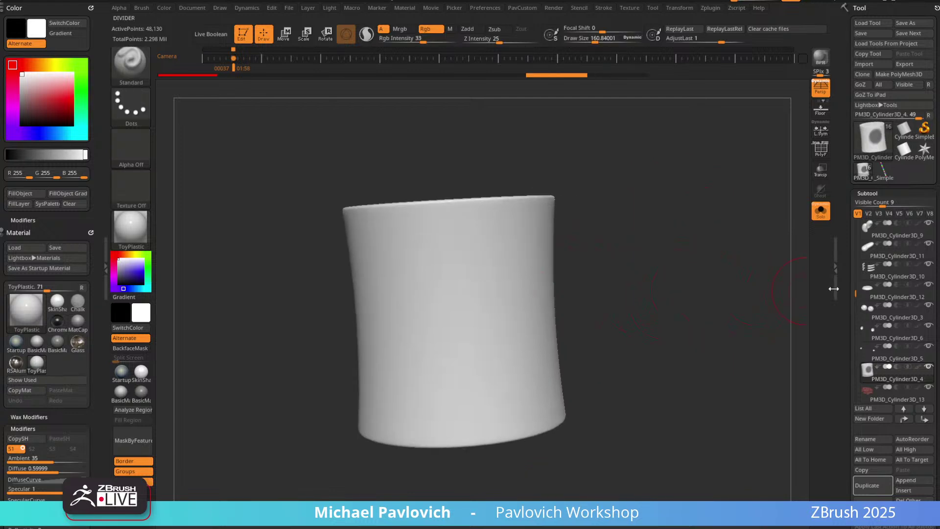
Set the draw size to 112 for the shell.
drag(847, 290, 841, 188)
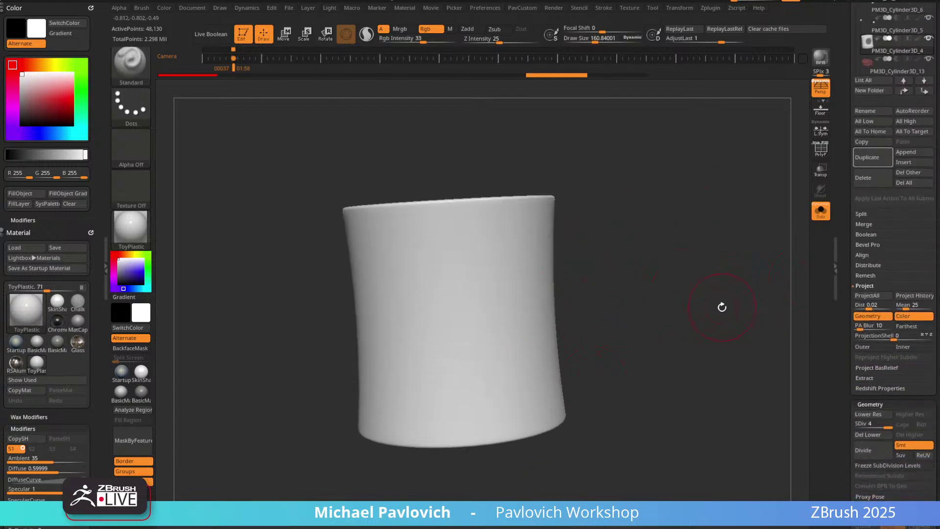
alt+right_drag(722, 307, 709, 315)
key(s)
drag(727, 319, 722, 319)
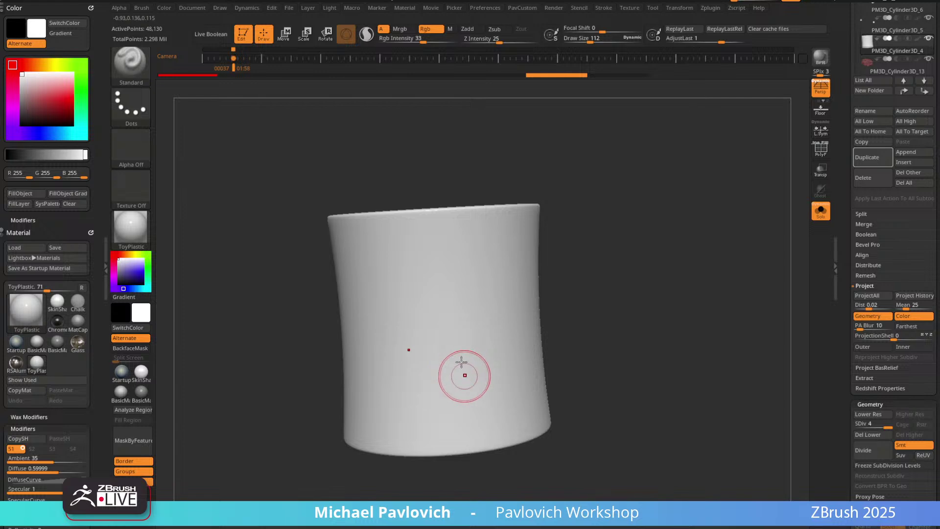
right_drag(634, 286, 634, 296)
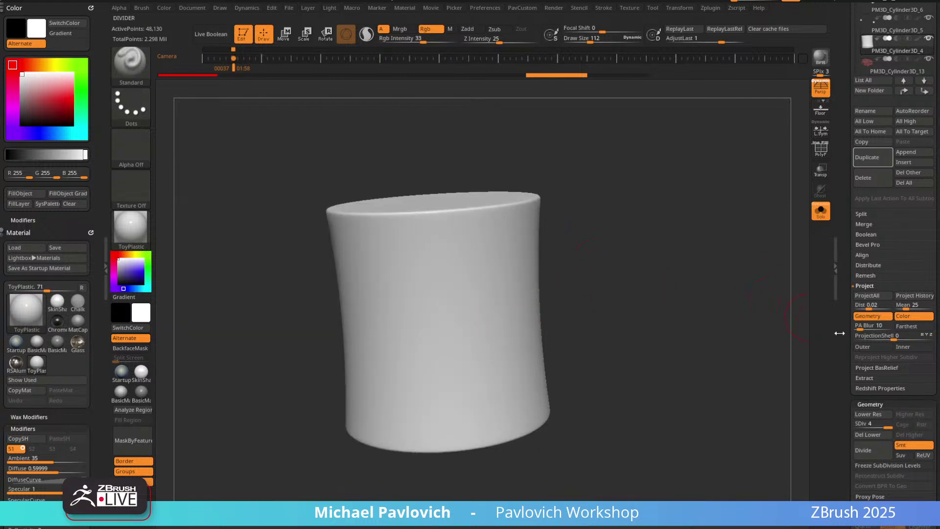
drag(845, 332, 845, 291)
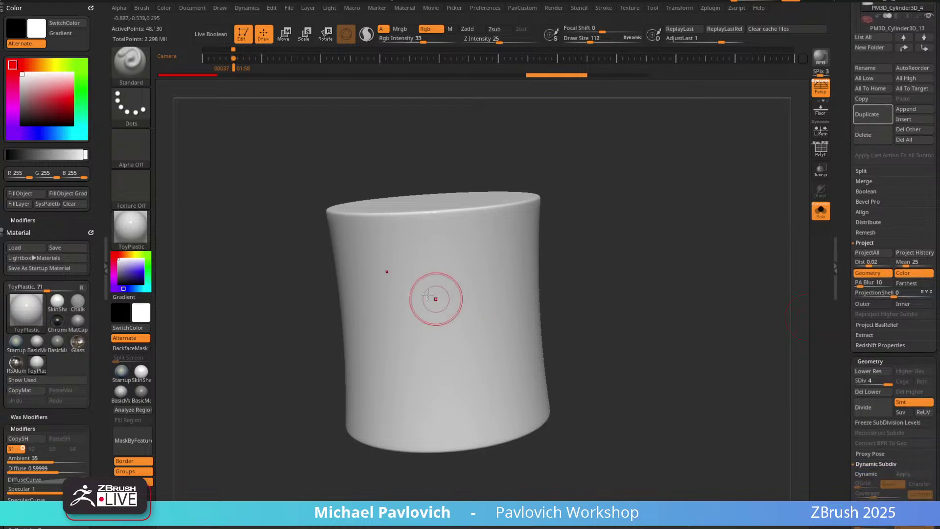
Paint a dark gray (R 46, G 46, B 46) test spot on the shell's front at Rgb Intensity 100 and a draw size of about 87.
drag(130, 277, 117, 279)
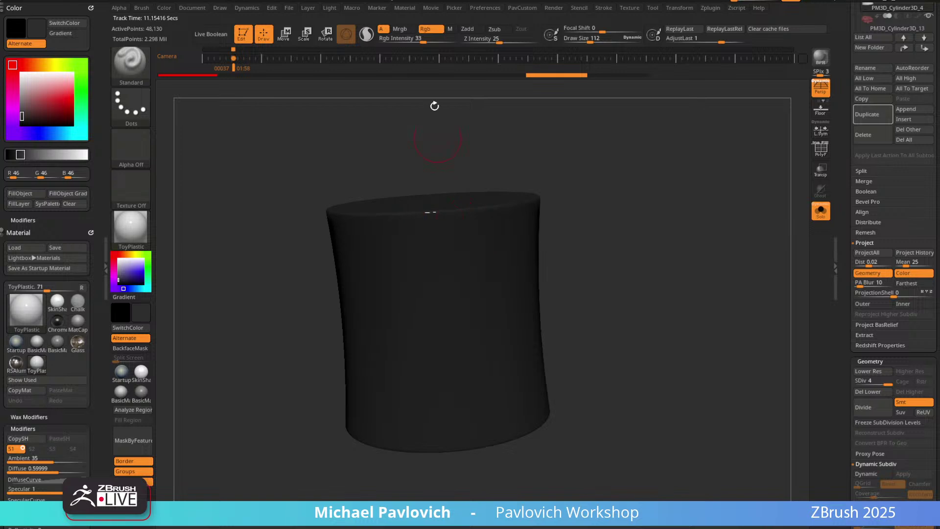
drag(434, 40, 457, 40)
key(s)
drag(467, 264, 463, 264)
mouse_move(465, 264)
mouse_down()
mouse_move(458, 301)
mouse_move(468, 262)
mouse_up()
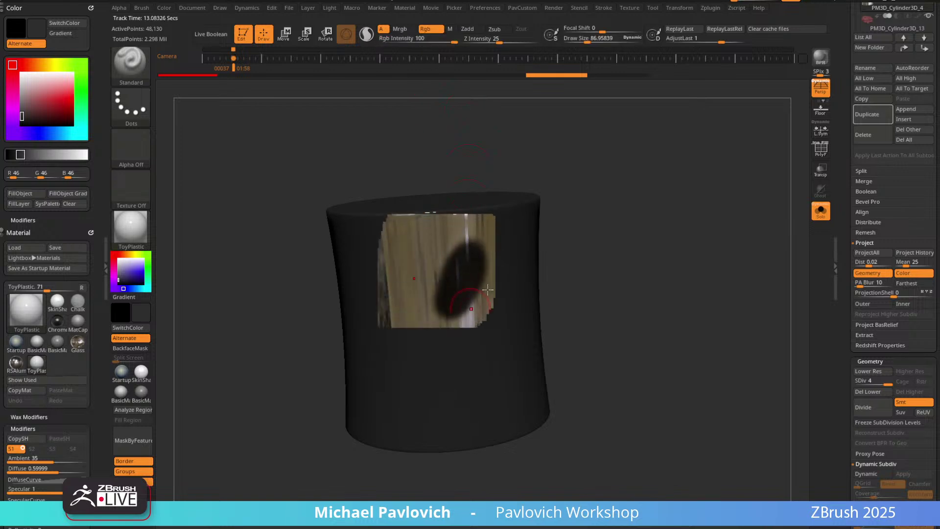
drag(656, 189, 630, 208)
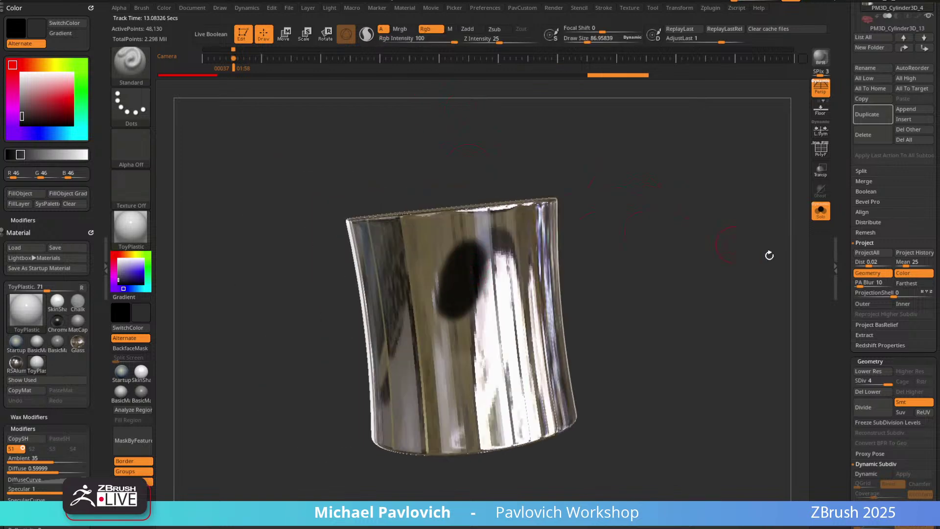
Open the shell's Masking options, collapse the AO, cavity, and peaks-and-valleys groups, and expand Mask By Color.
scroll(844, 320, down, 15)
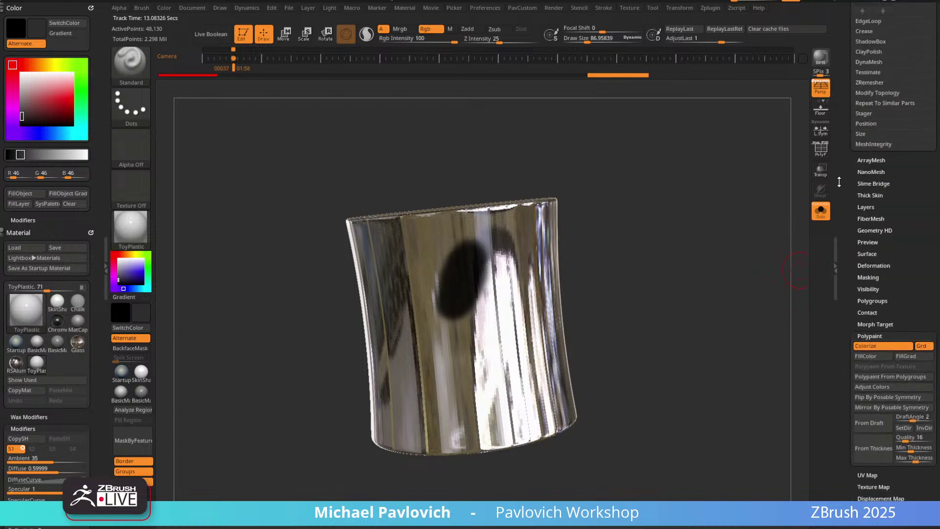
key(shift)
shift+click(875, 278)
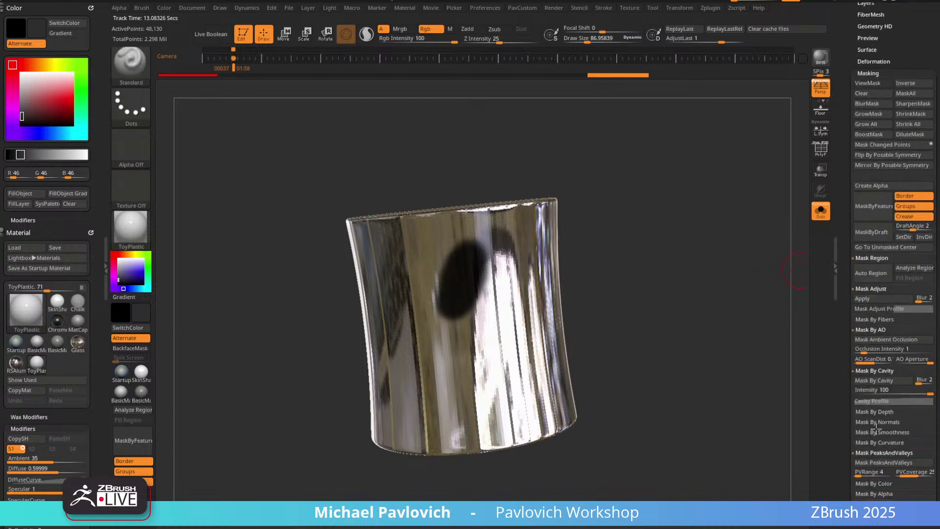
key(shift)
click(873, 452)
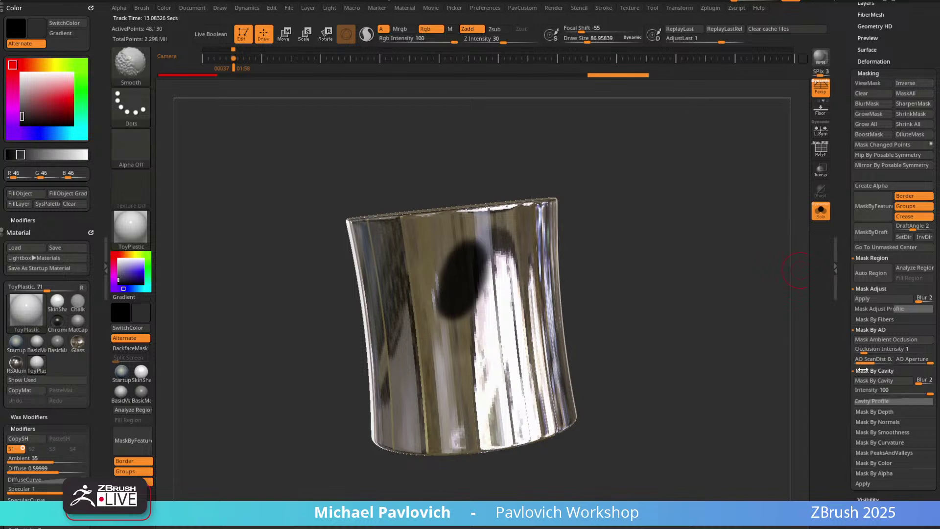
click(870, 371)
click(870, 330)
click(875, 400)
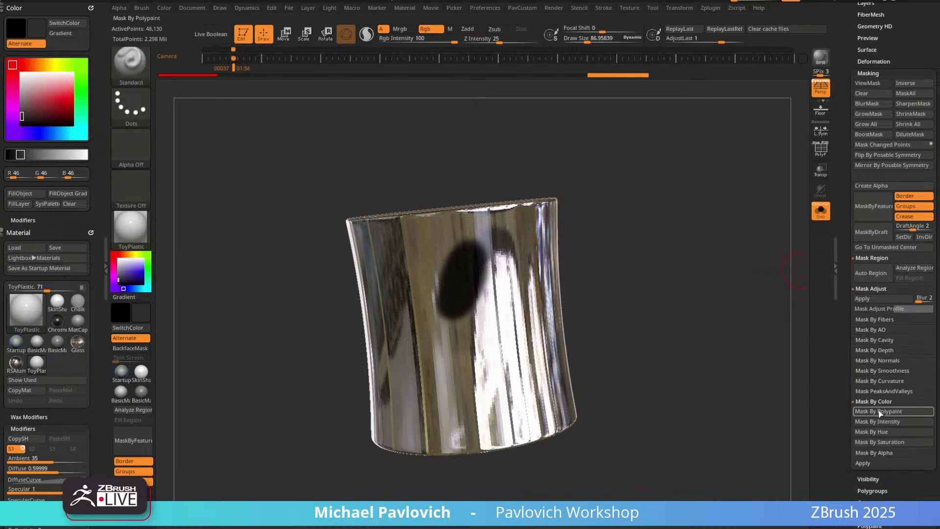
Turn off polypaint display on the glass shell subtool and view it from the front.
drag(848, 243, 852, 426)
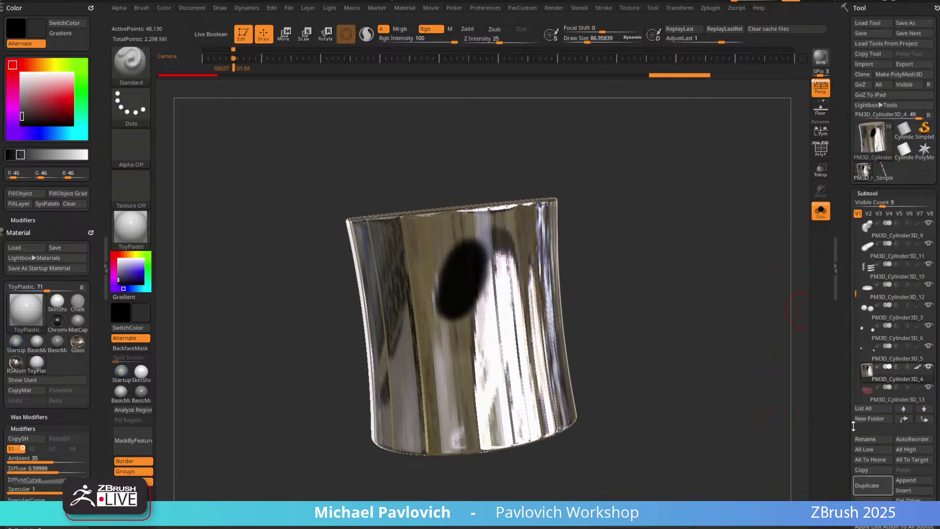
click(917, 367)
shift+drag(634, 275, 642, 284)
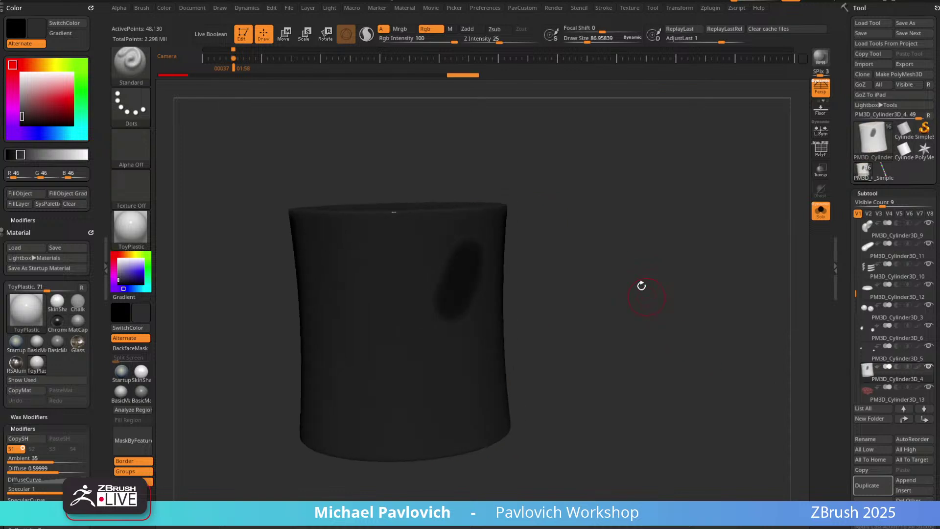
Set the active color to white (R 255, G 255, B 255) and clear the mask from the glass shell.
click(113, 258)
click(114, 257)
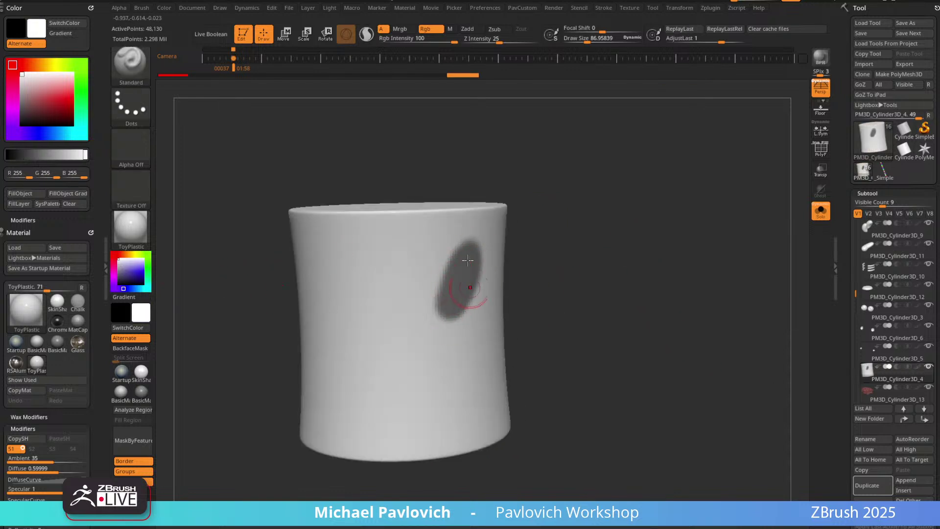
drag(634, 234, 596, 277)
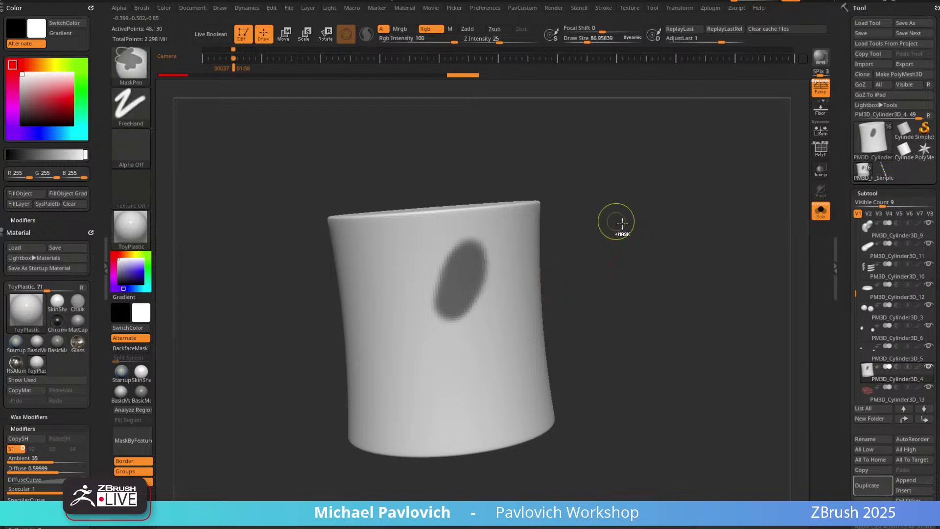
ctrl+drag(615, 221, 600, 291)
Open the shell's Layers options and add a new layer.
scroll(851, 317, down, 15)
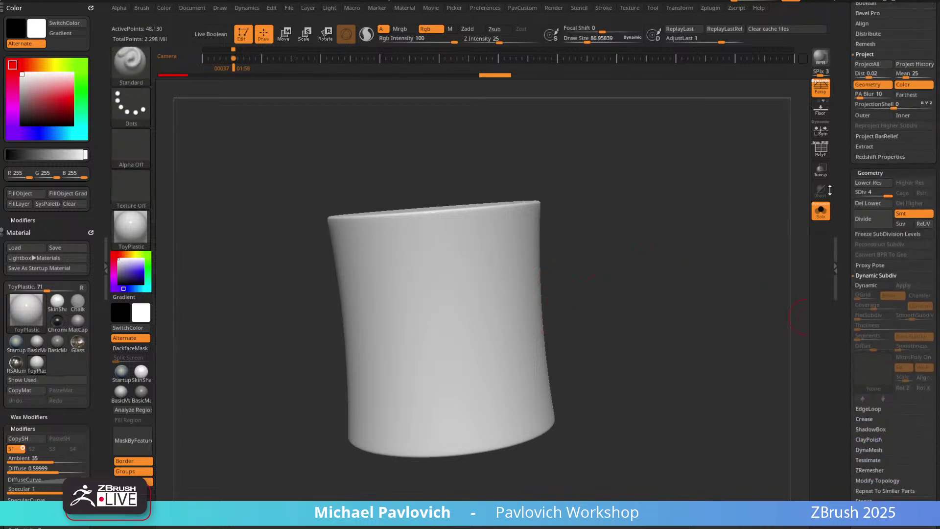
drag(851, 376, 849, 246)
shift+click(874, 367)
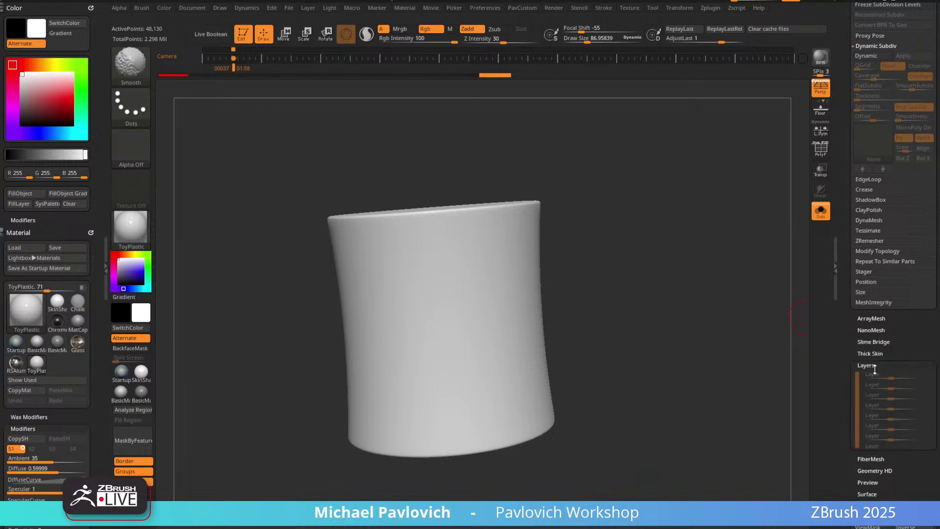
click(863, 488)
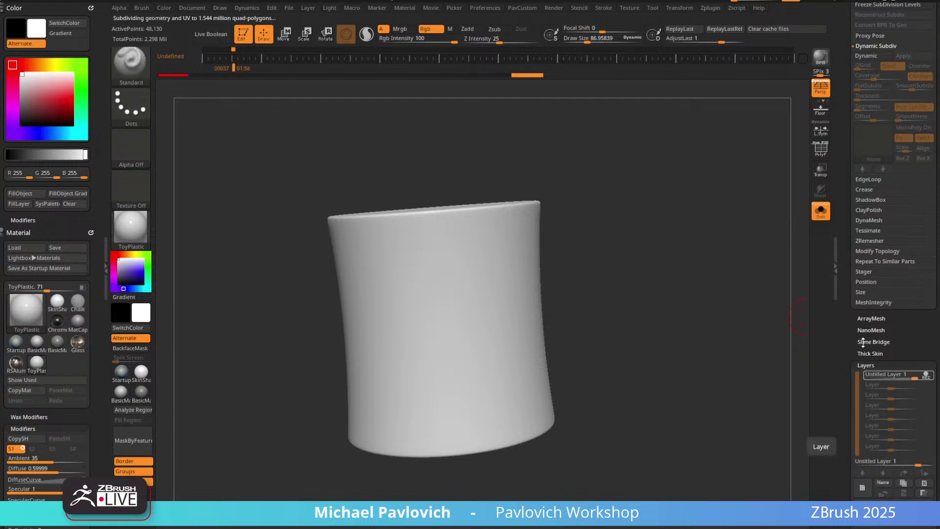
Mask one upper and one lower spot on the shell's front while the new layer records, and end its recording.
ctrl+drag(467, 283, 454, 313)
mouse_move(593, 315)
mouse_down()
mouse_move(554, 326)
mouse_move(540, 362)
mouse_up()
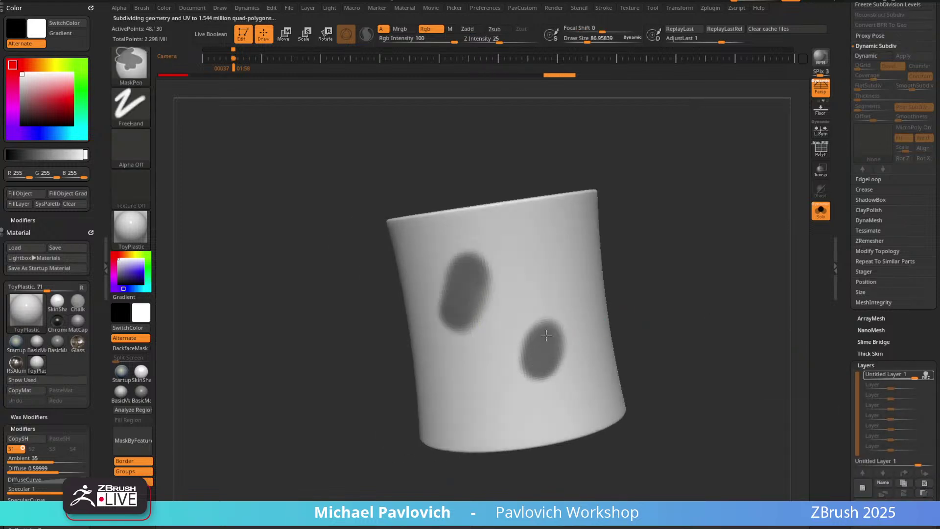
drag(681, 343, 781, 362)
click(926, 375)
Toggle the layer's recording to compare the shell's mask in each state, and leave recording off.
drag(706, 427, 801, 410)
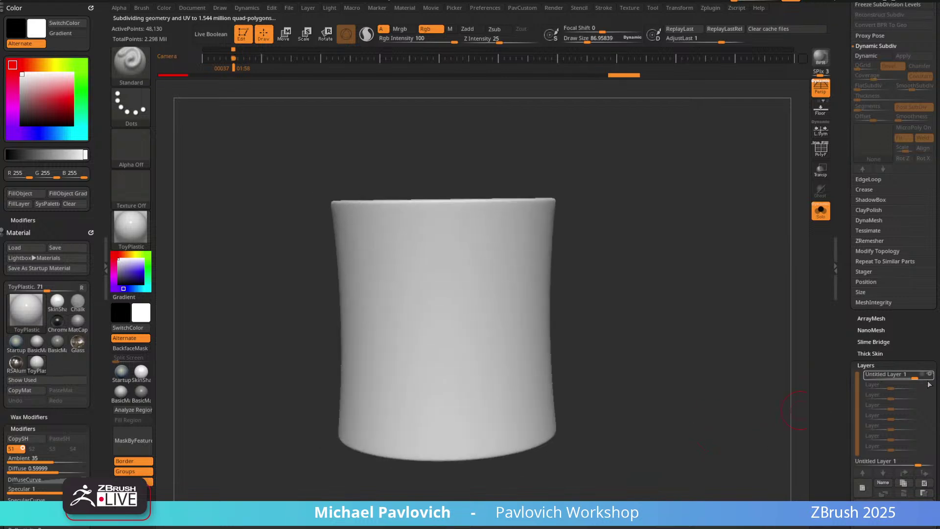
click(928, 375)
click(927, 376)
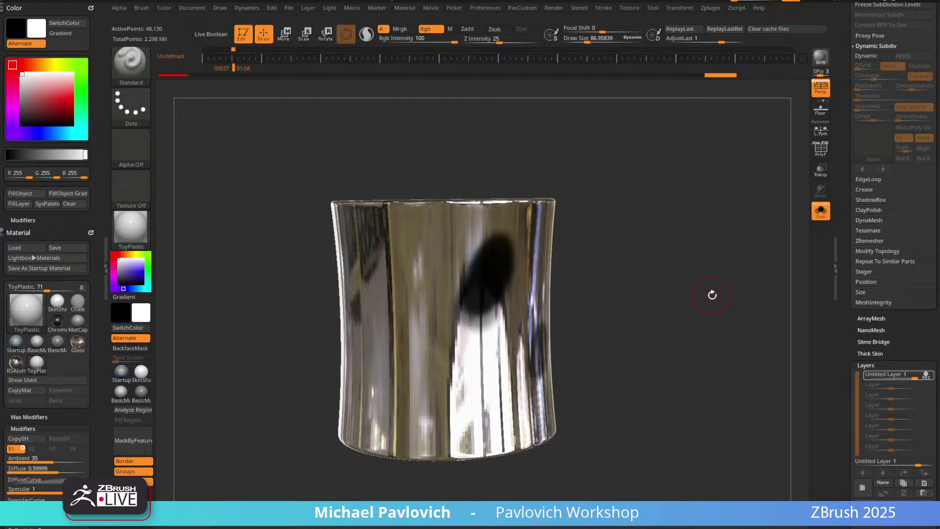
key(ctrl+z)
click(926, 376)
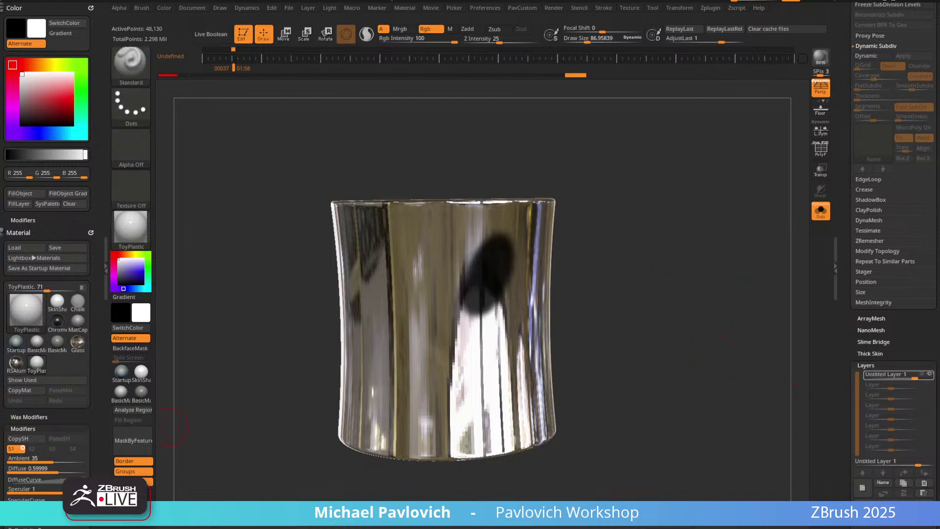